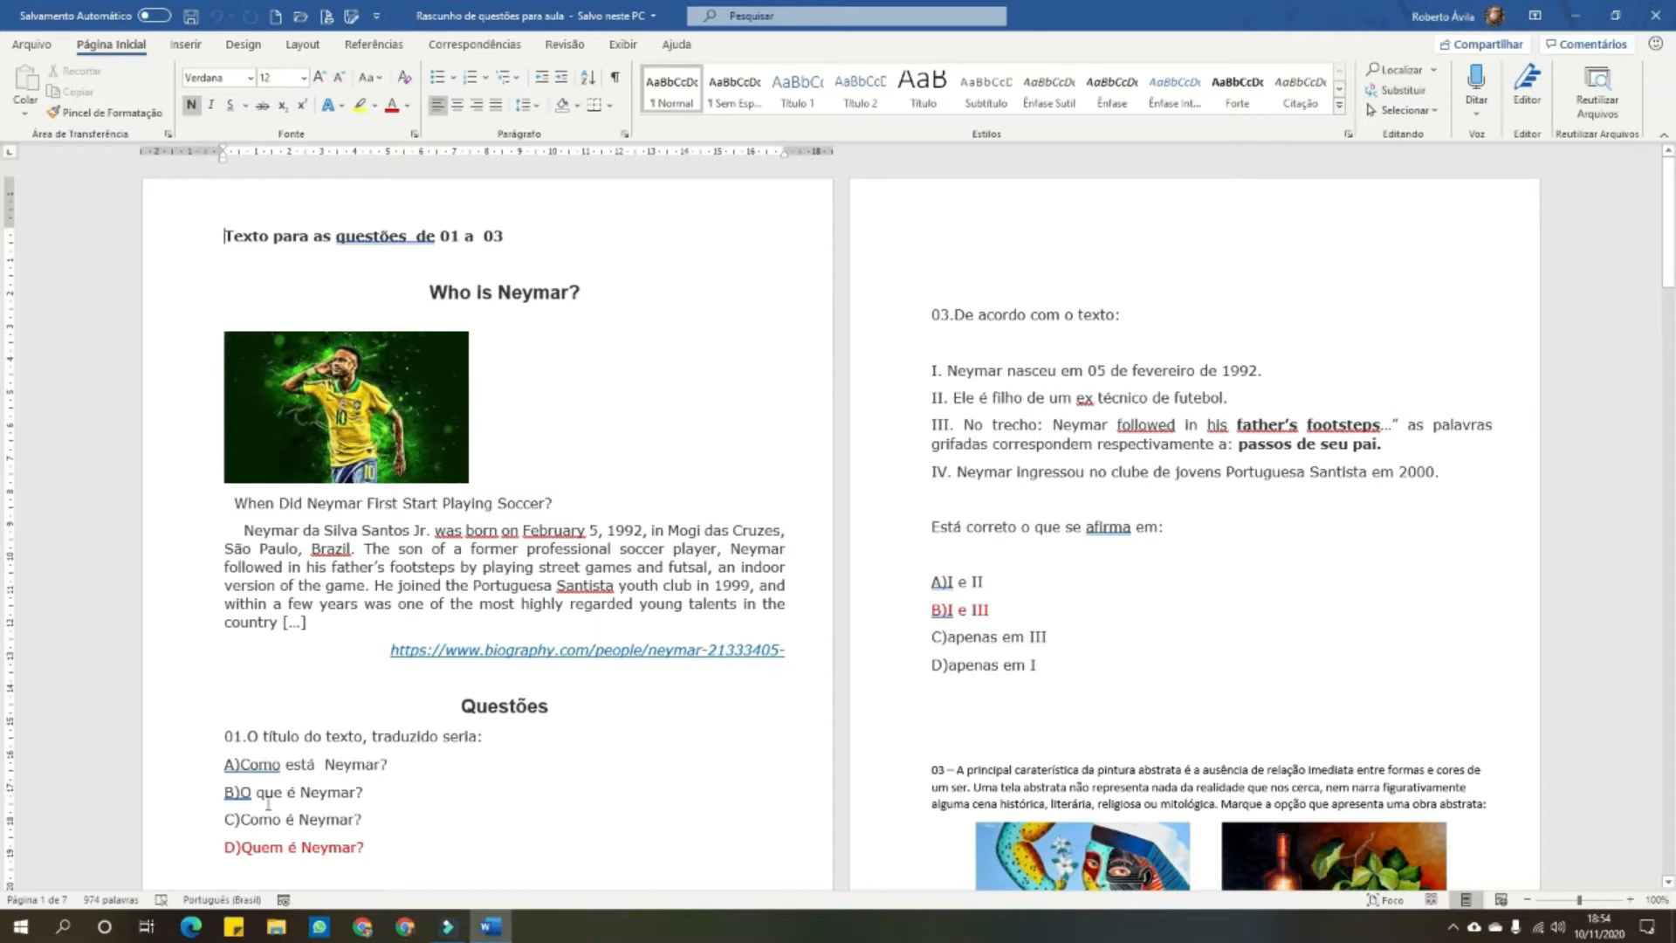
Switch to Chrome and create a new blank form in Google Forms
left_click(362, 926)
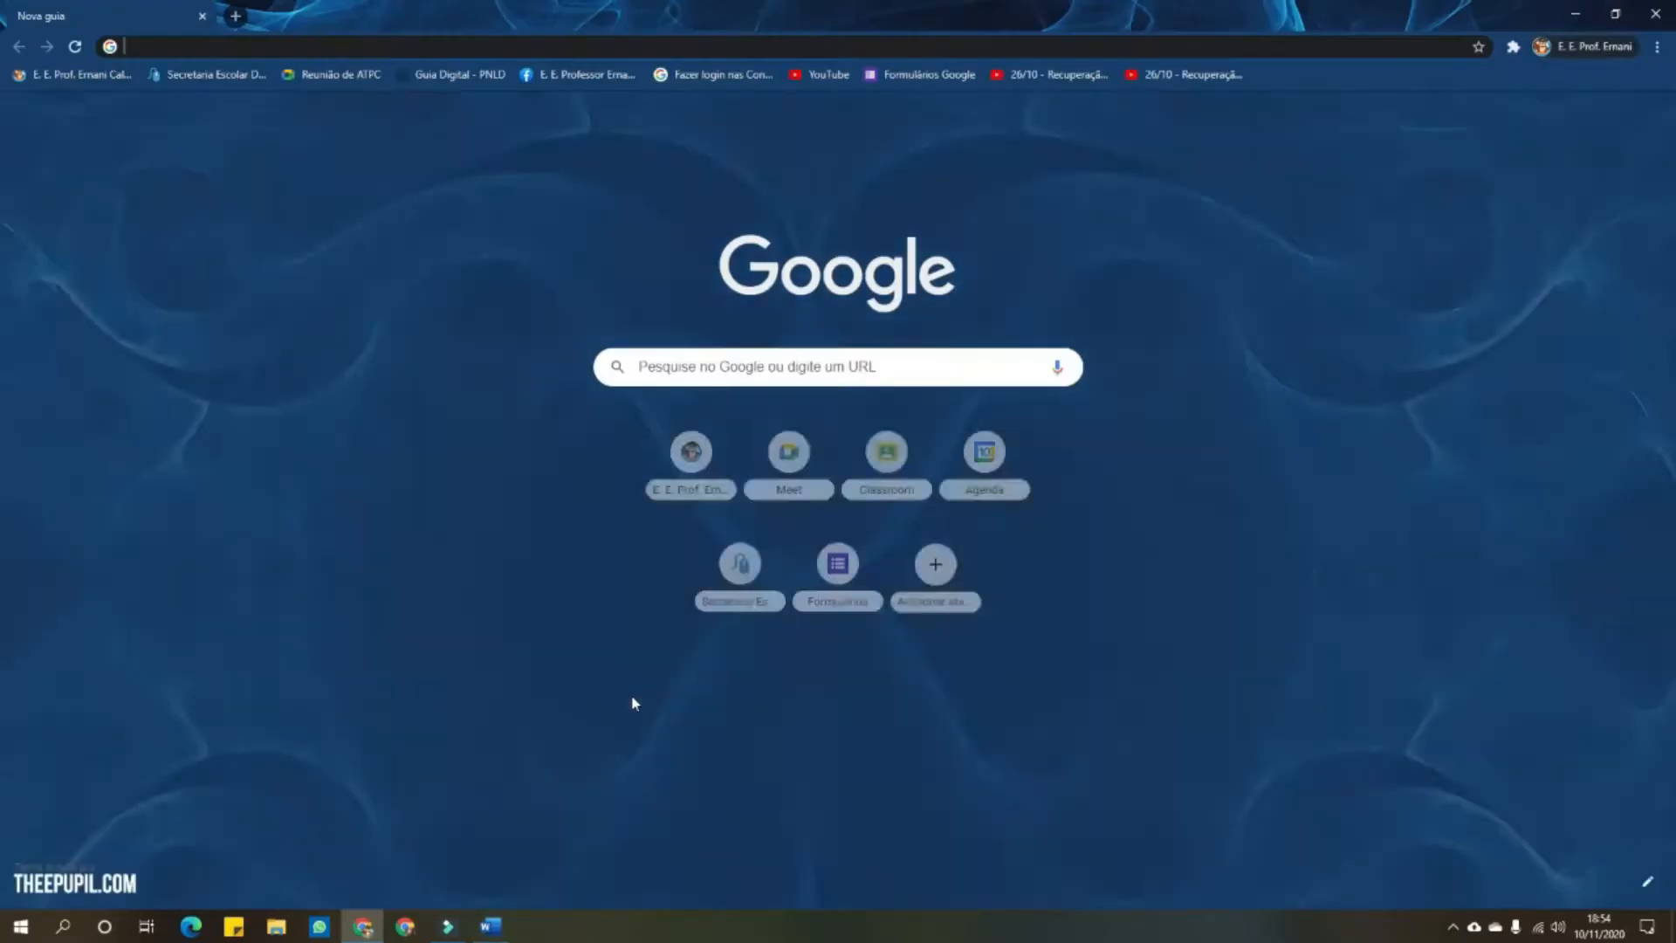
left_click(838, 567)
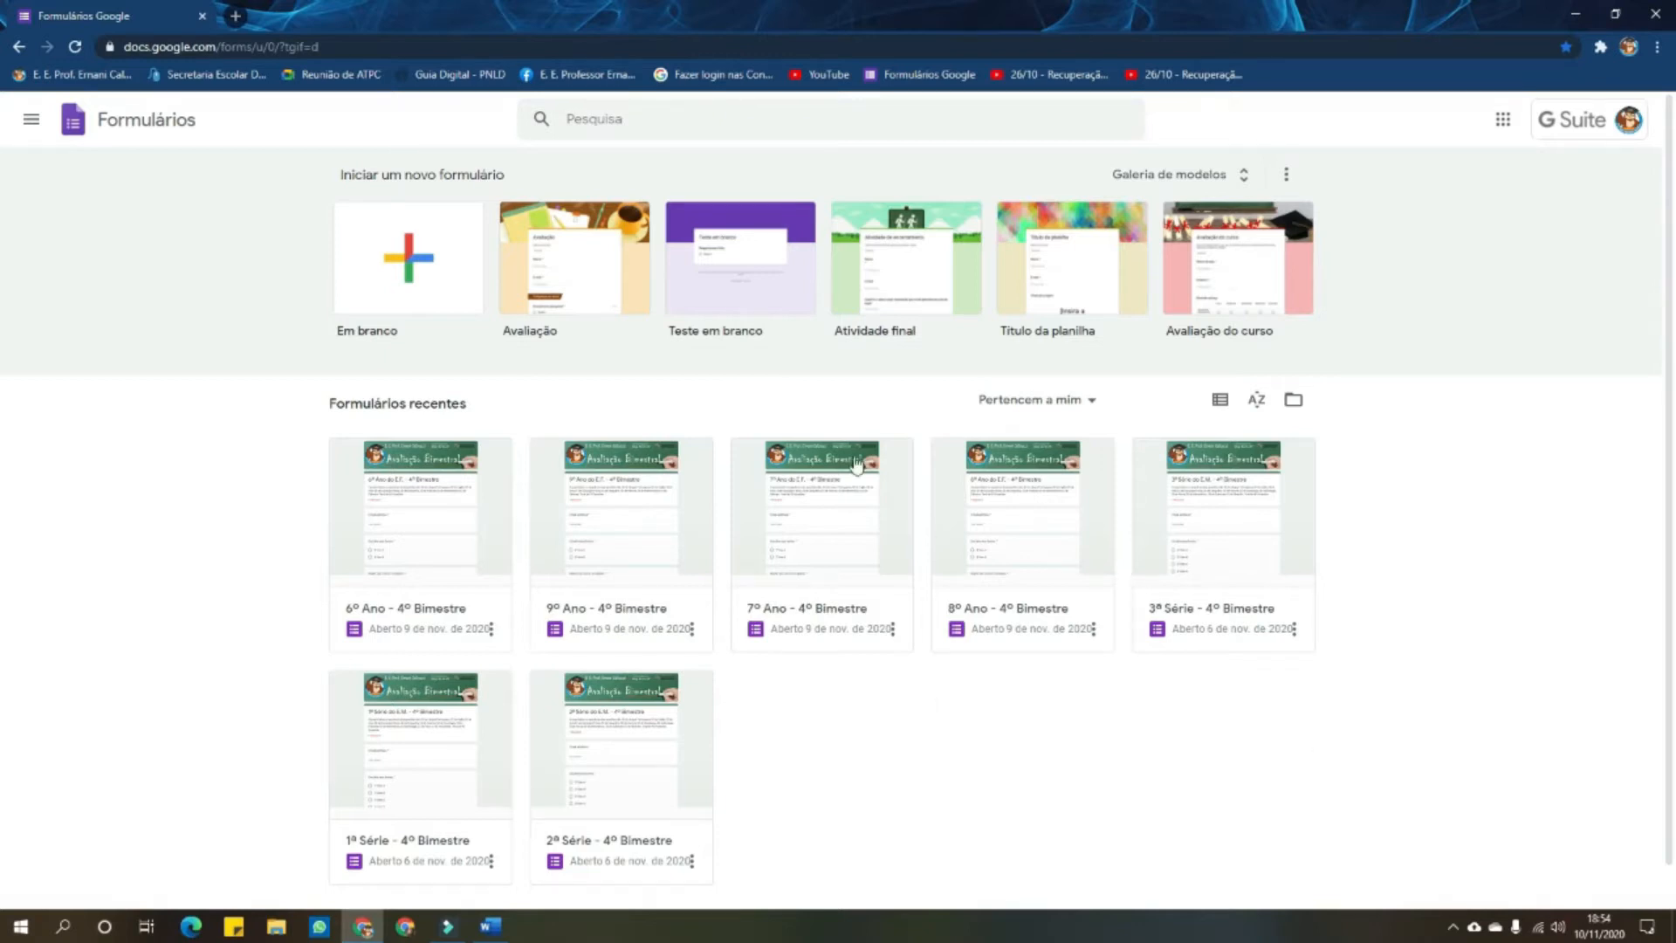
left_click(417, 278)
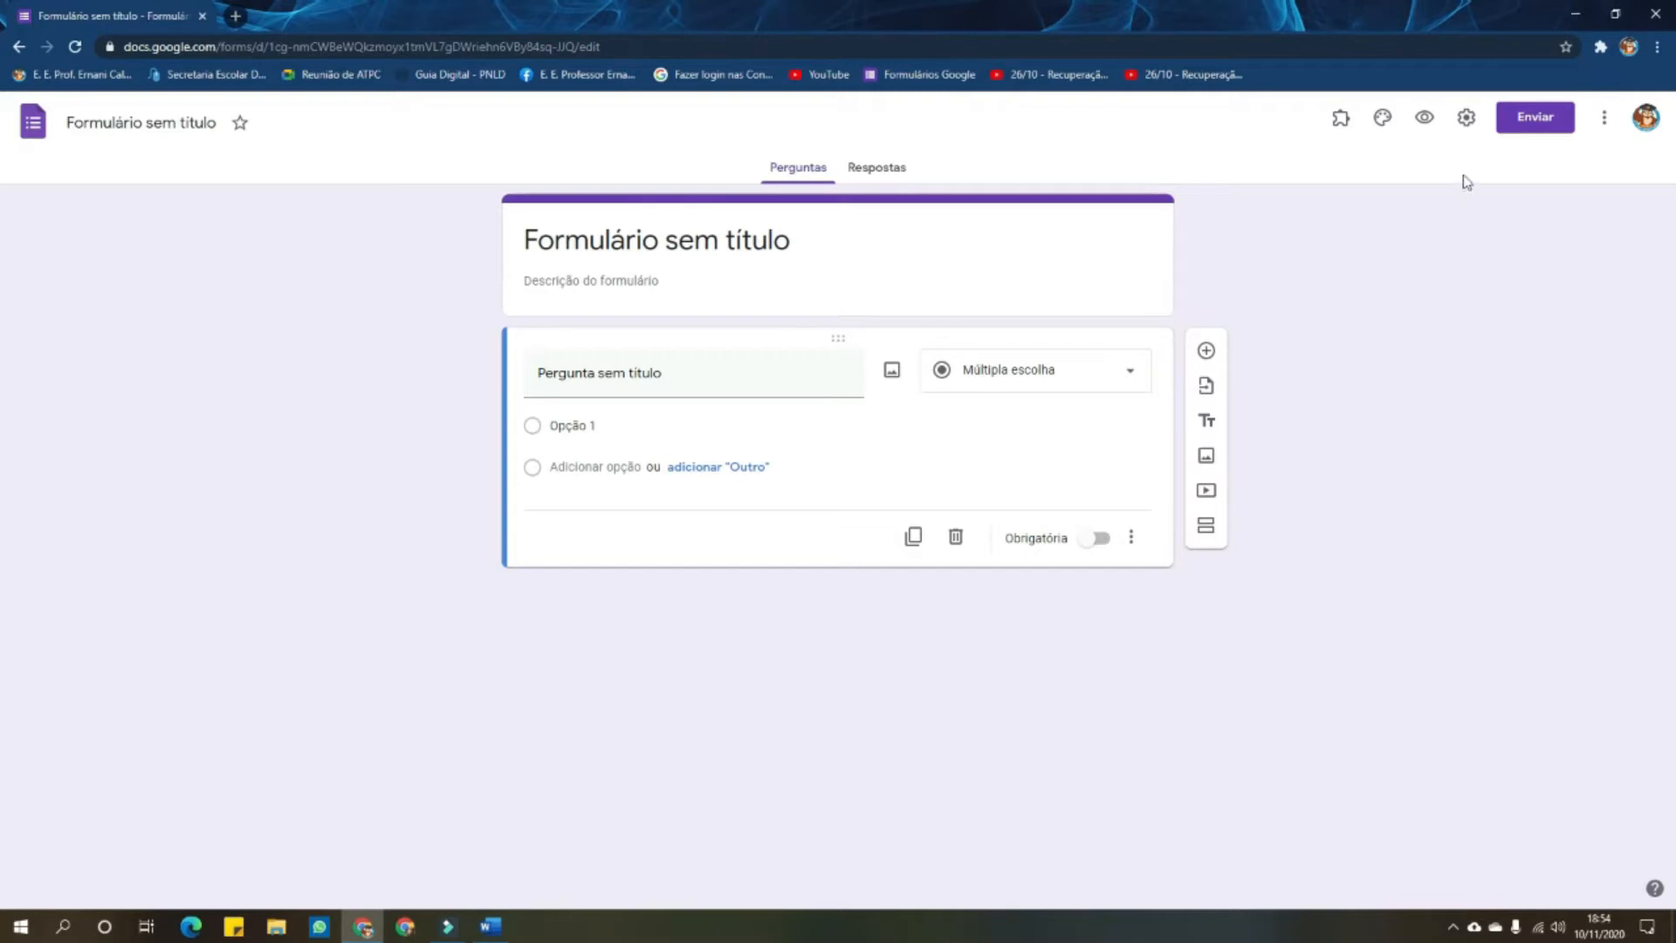
In the form settings, collect e-mail addresses, remove the restriction to the school's organization users, and limit participants to 1 response
left_click(1467, 117)
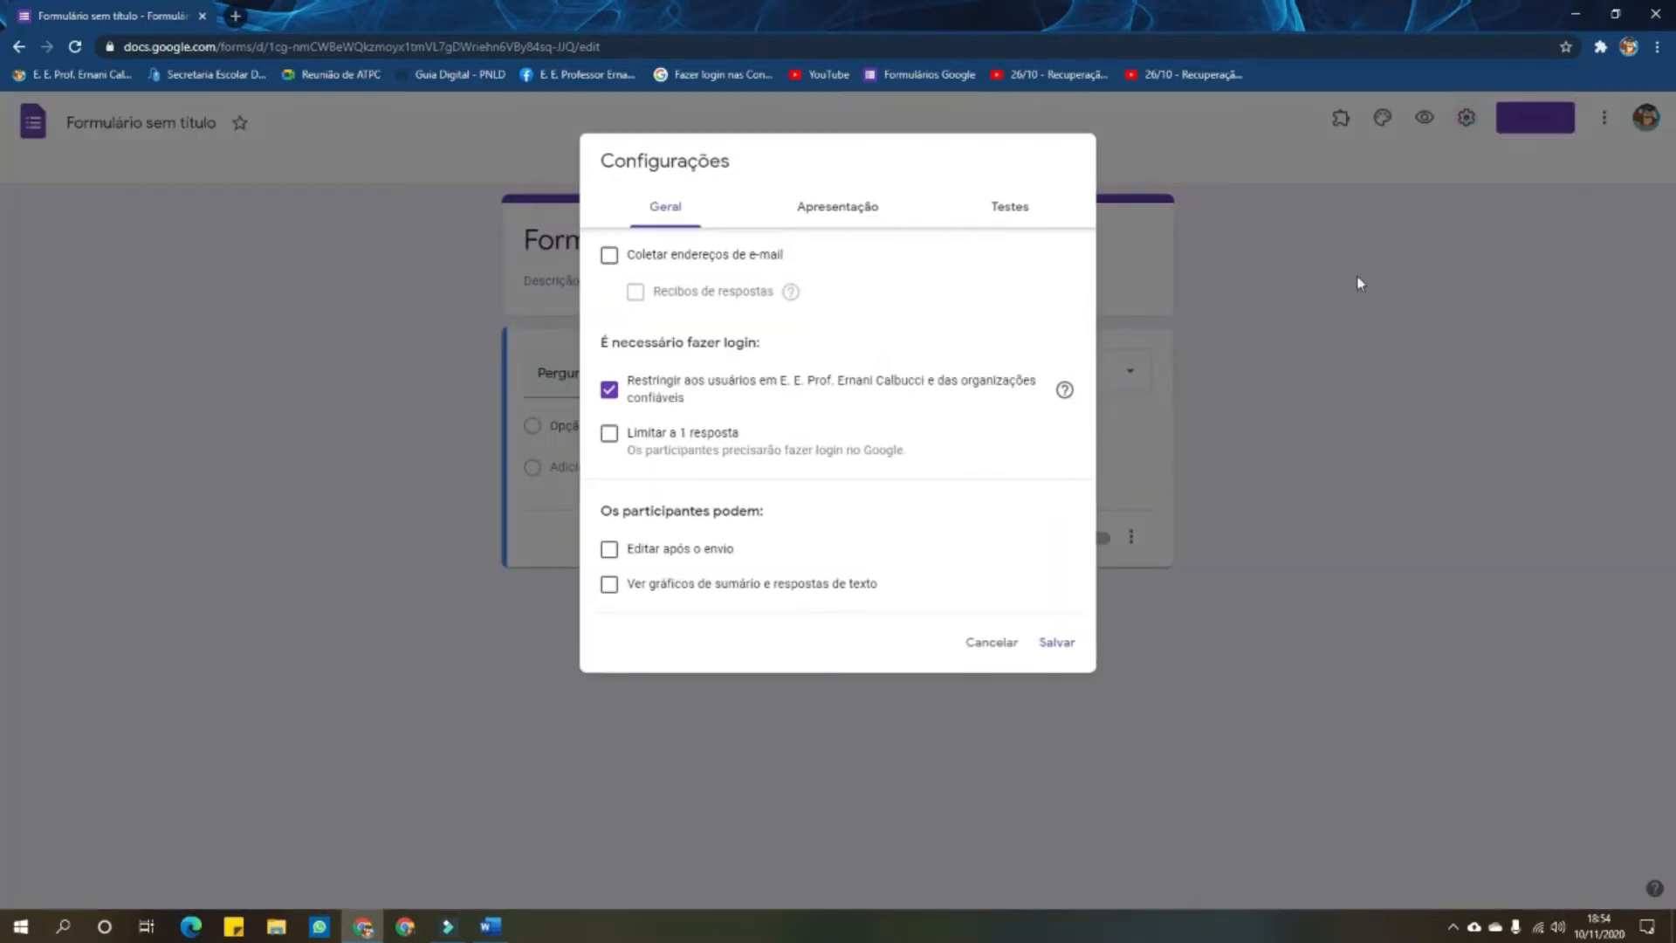
left_click(609, 255)
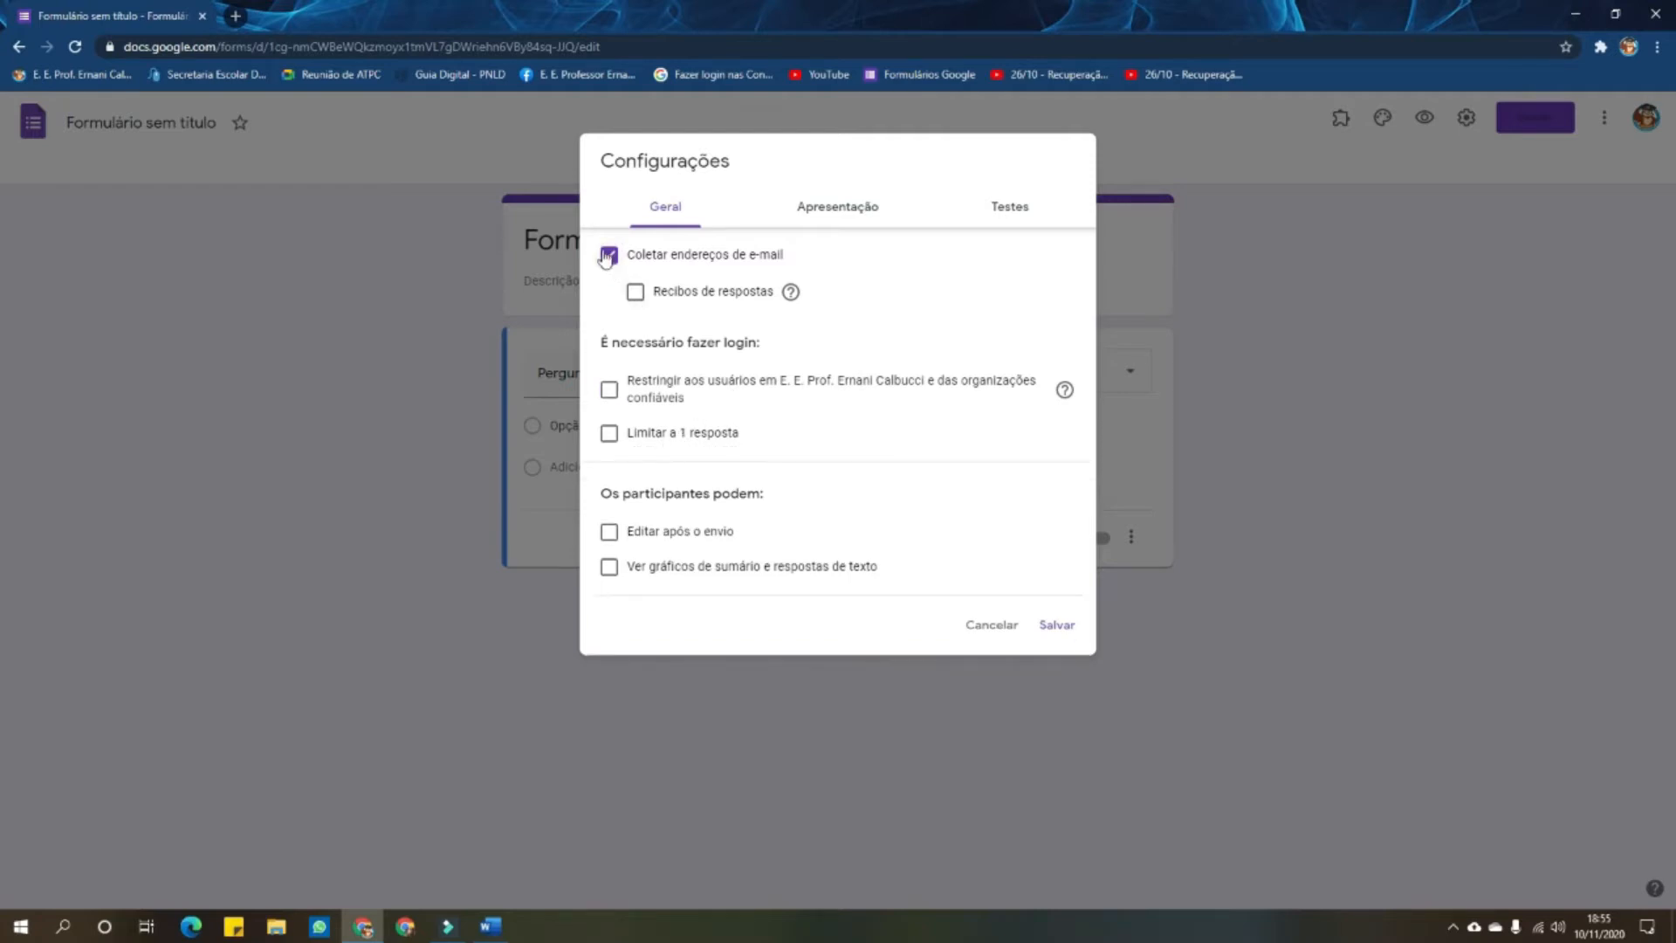
left_click(622, 406)
left_click(609, 434)
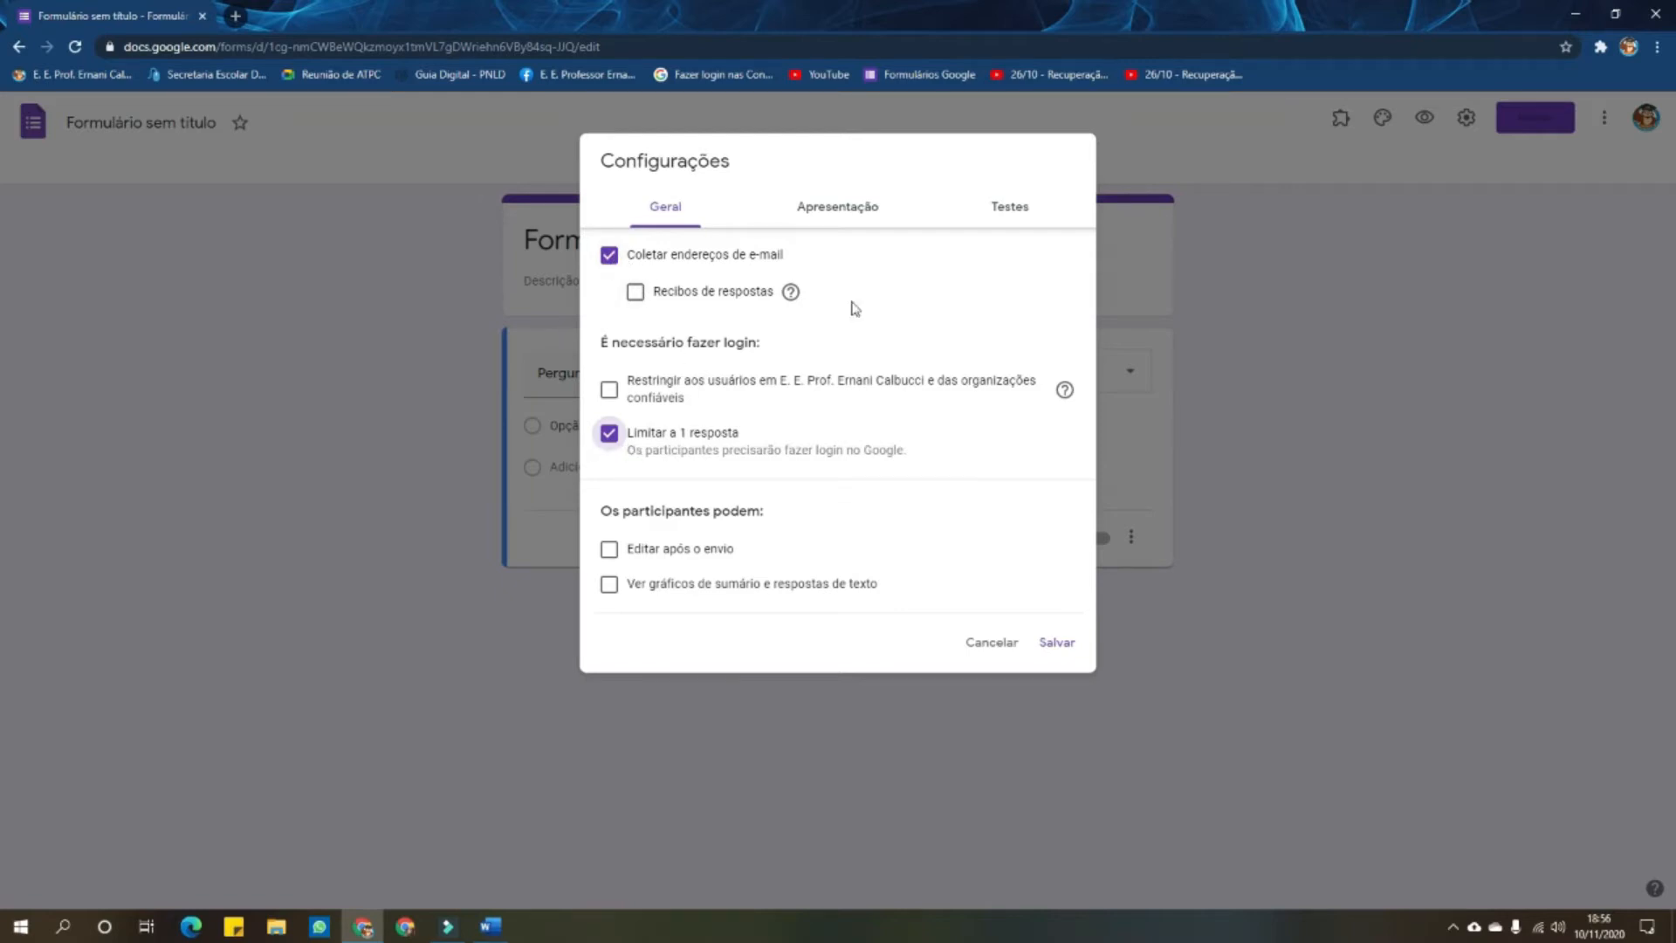
Make the form a test with grades released "Posteriormente, depois da revisão manual", and save the settings
left_click(833, 210)
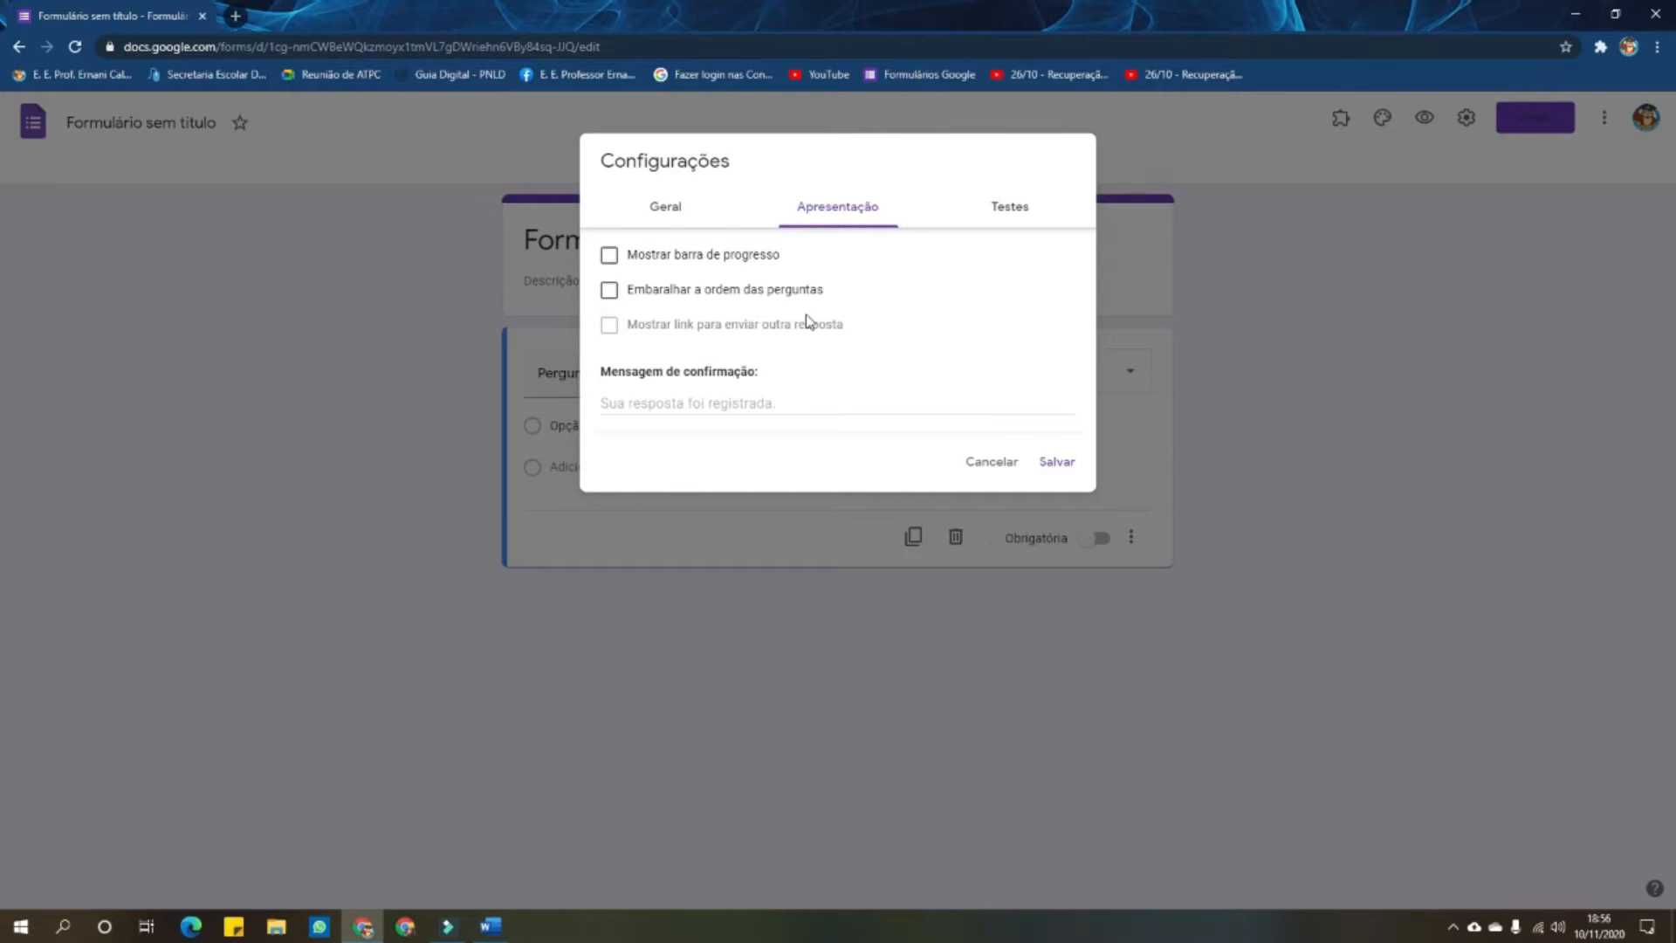
left_click(1010, 210)
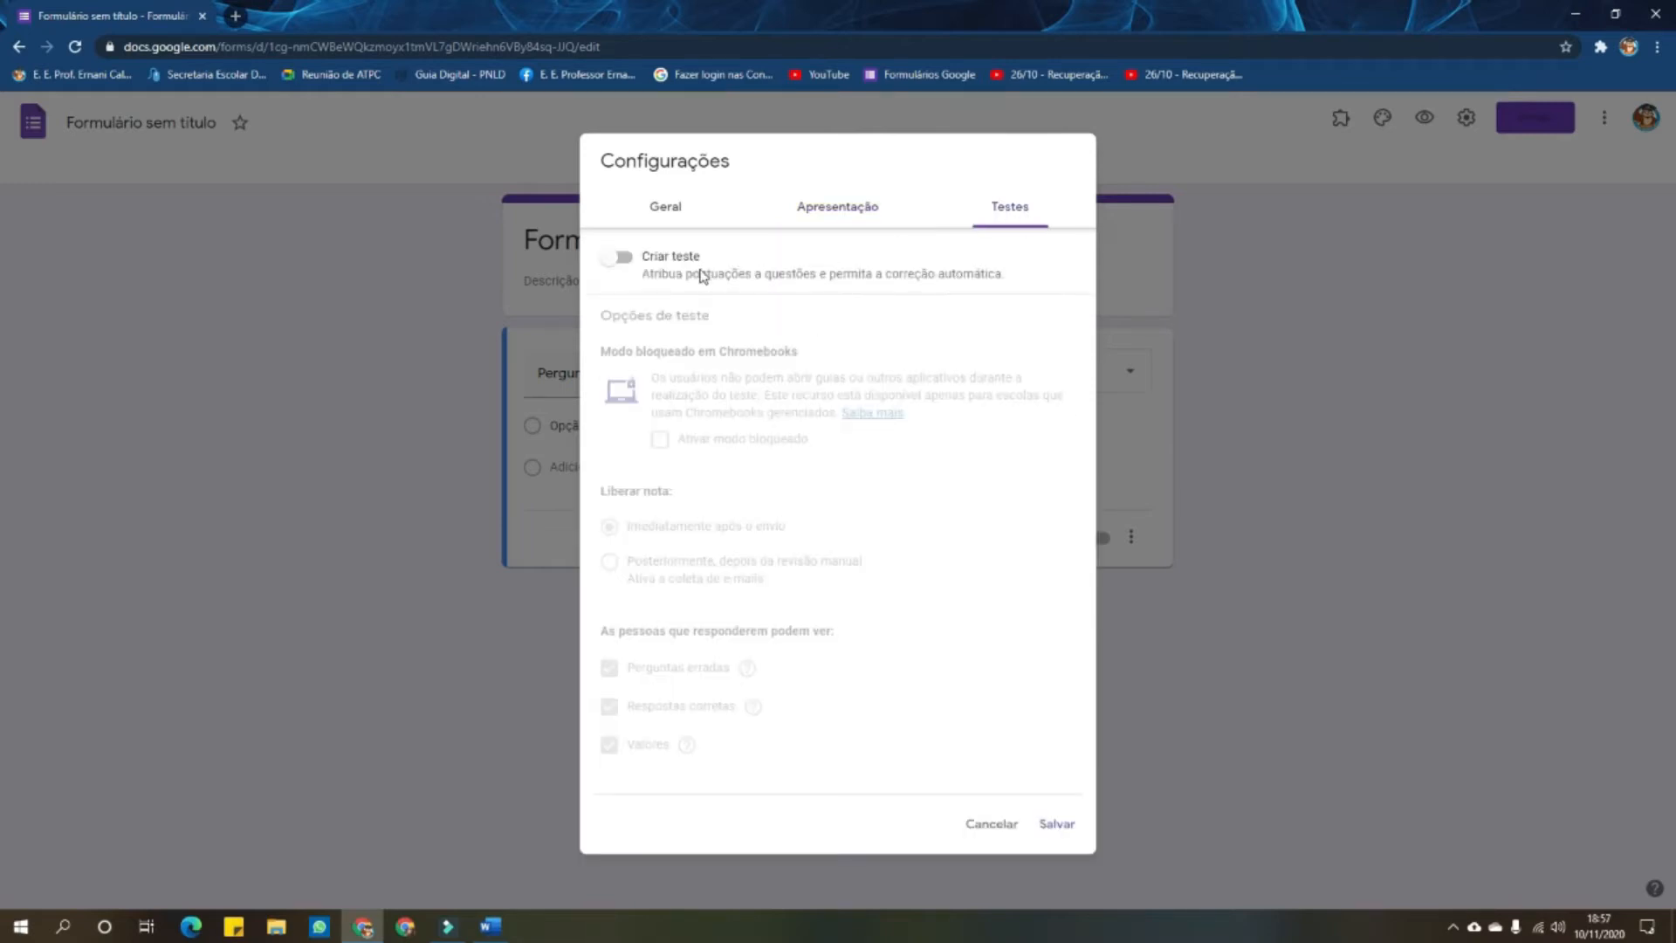
left_click(619, 257)
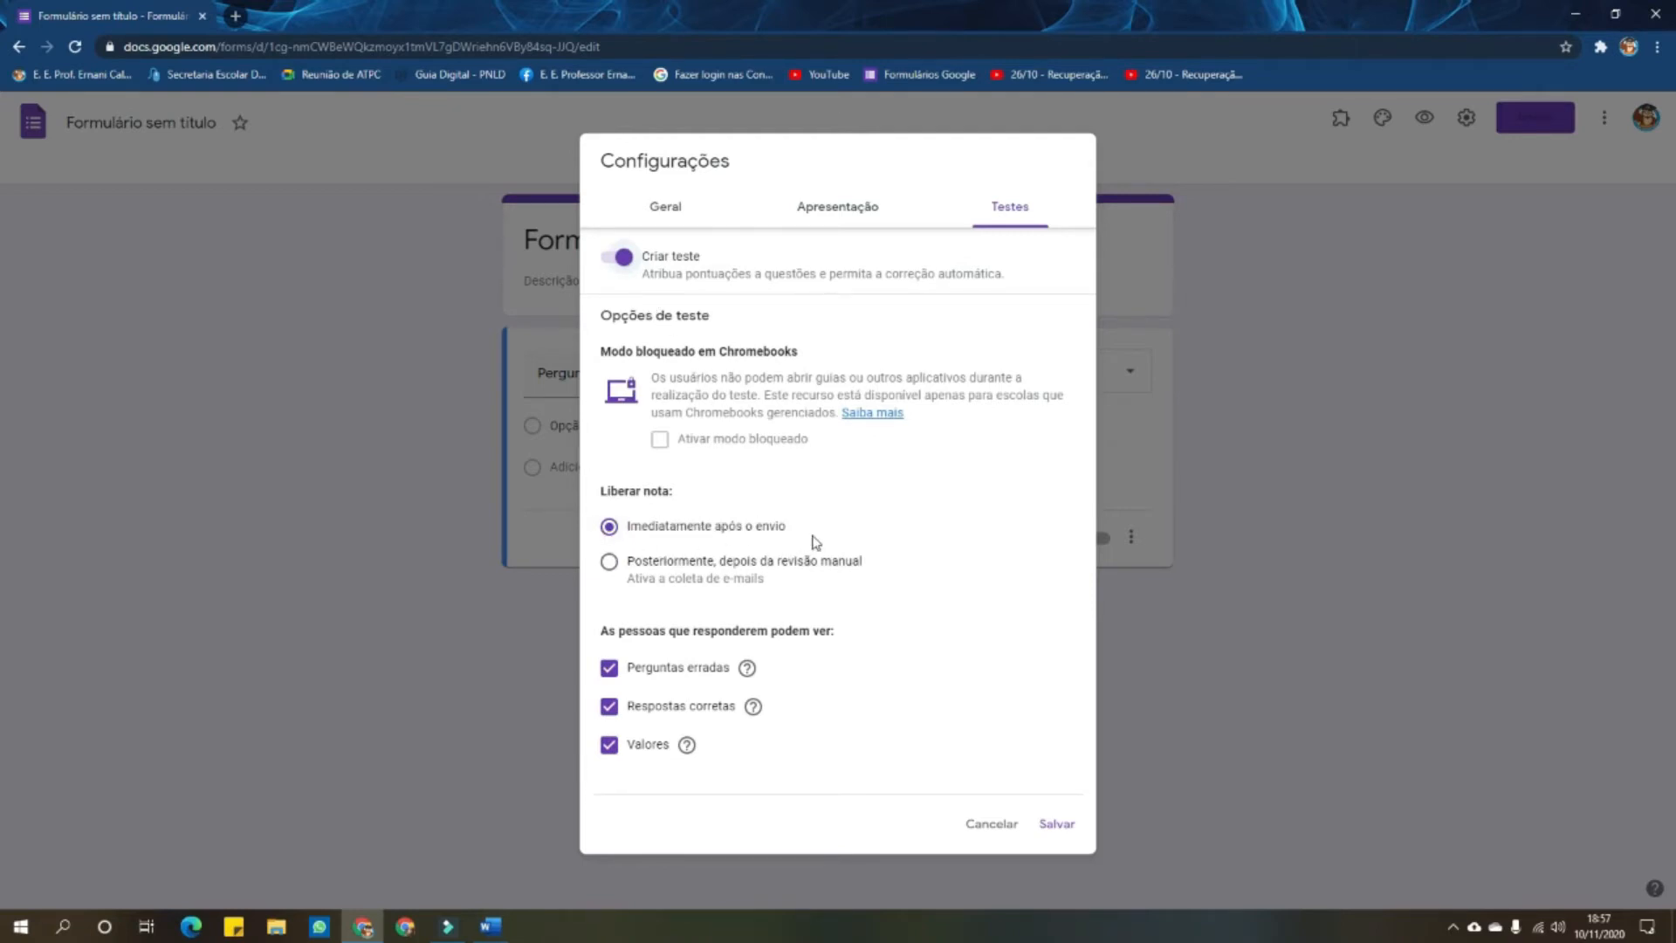
left_click(608, 564)
left_click(669, 207)
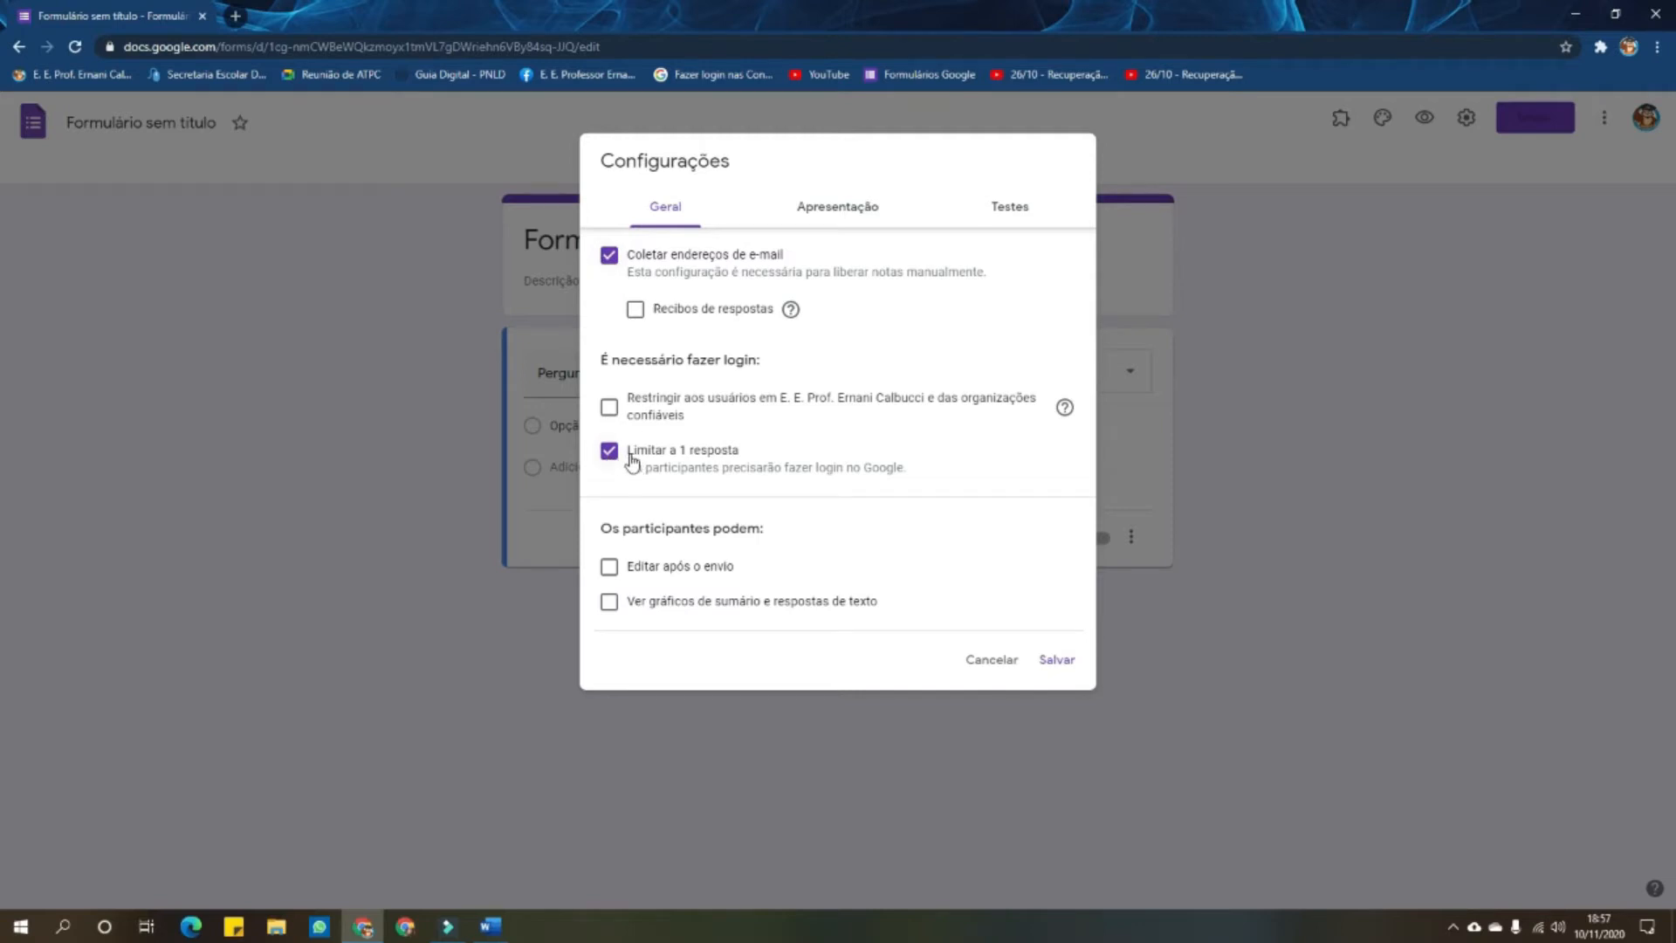
left_click(1006, 210)
left_click(826, 222)
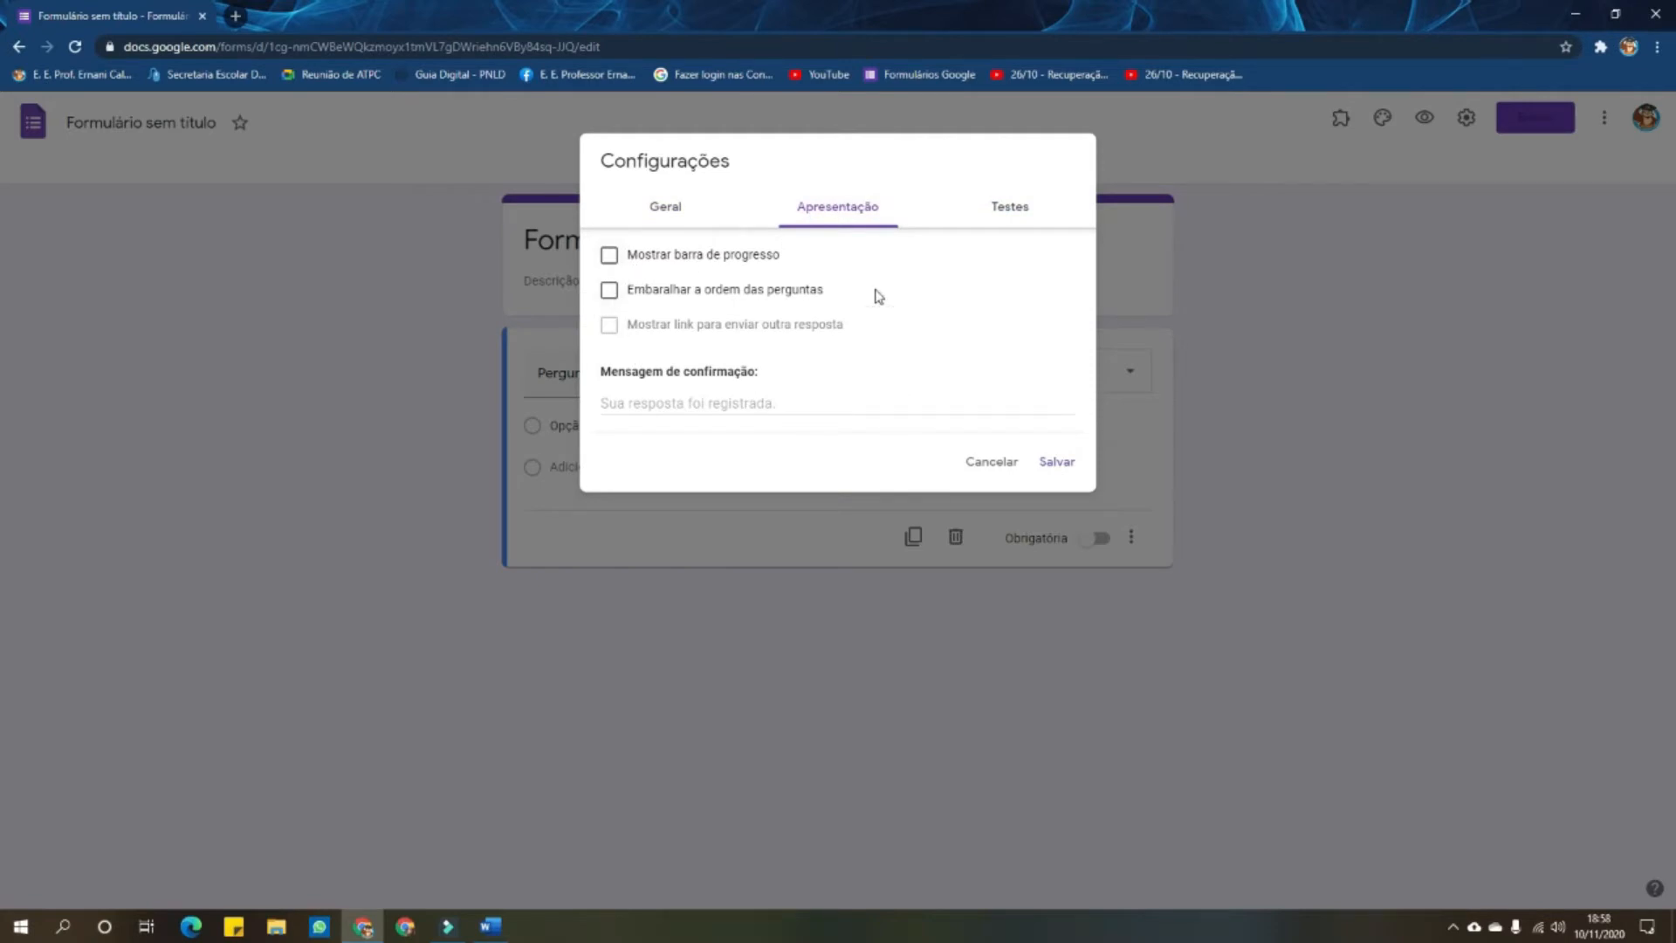
left_click(1008, 209)
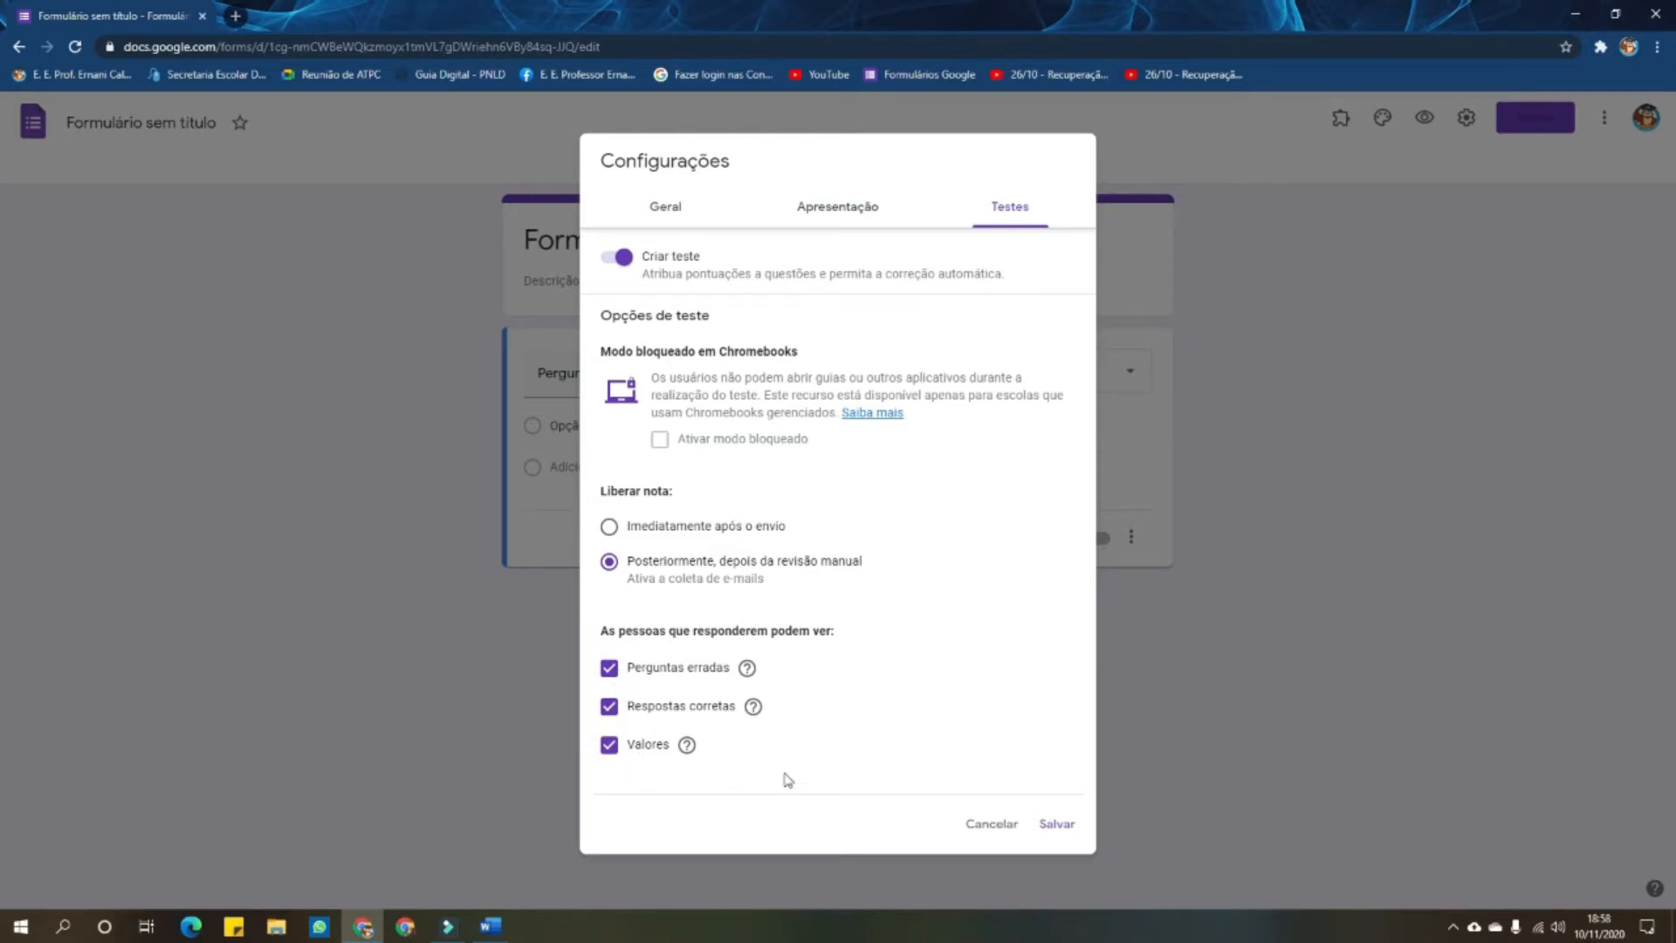
left_click(1060, 826)
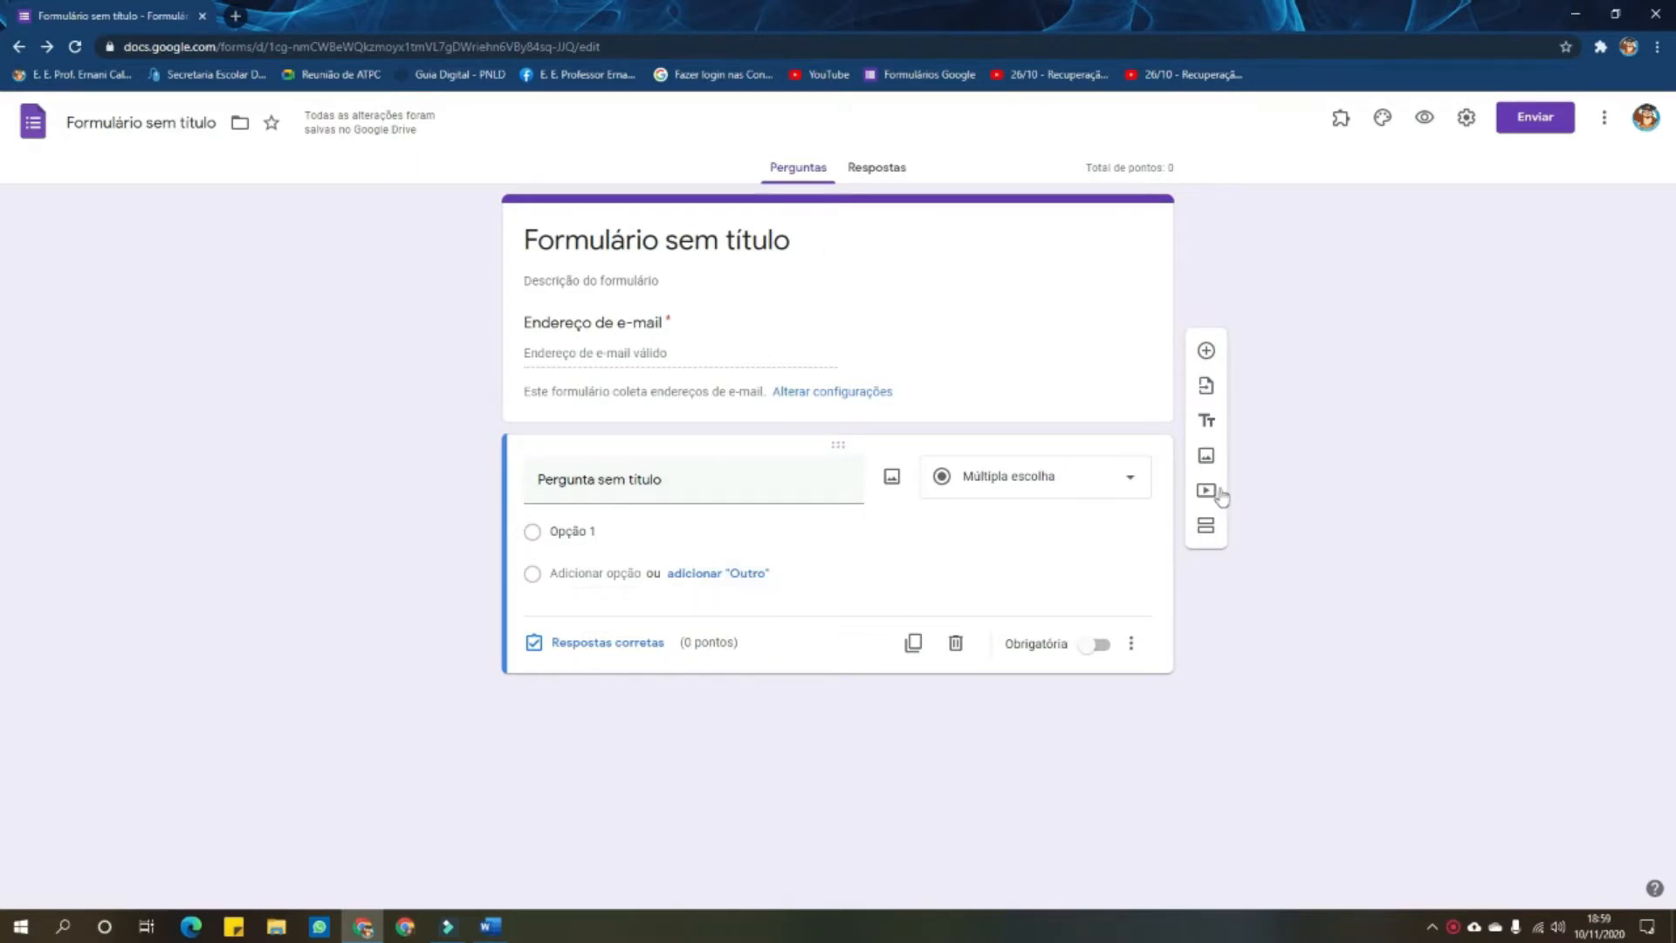
Upload the image "Cabeçalho de Avaliação Bimestral" as the form header and set the theme colour to dark green
left_click(1383, 121)
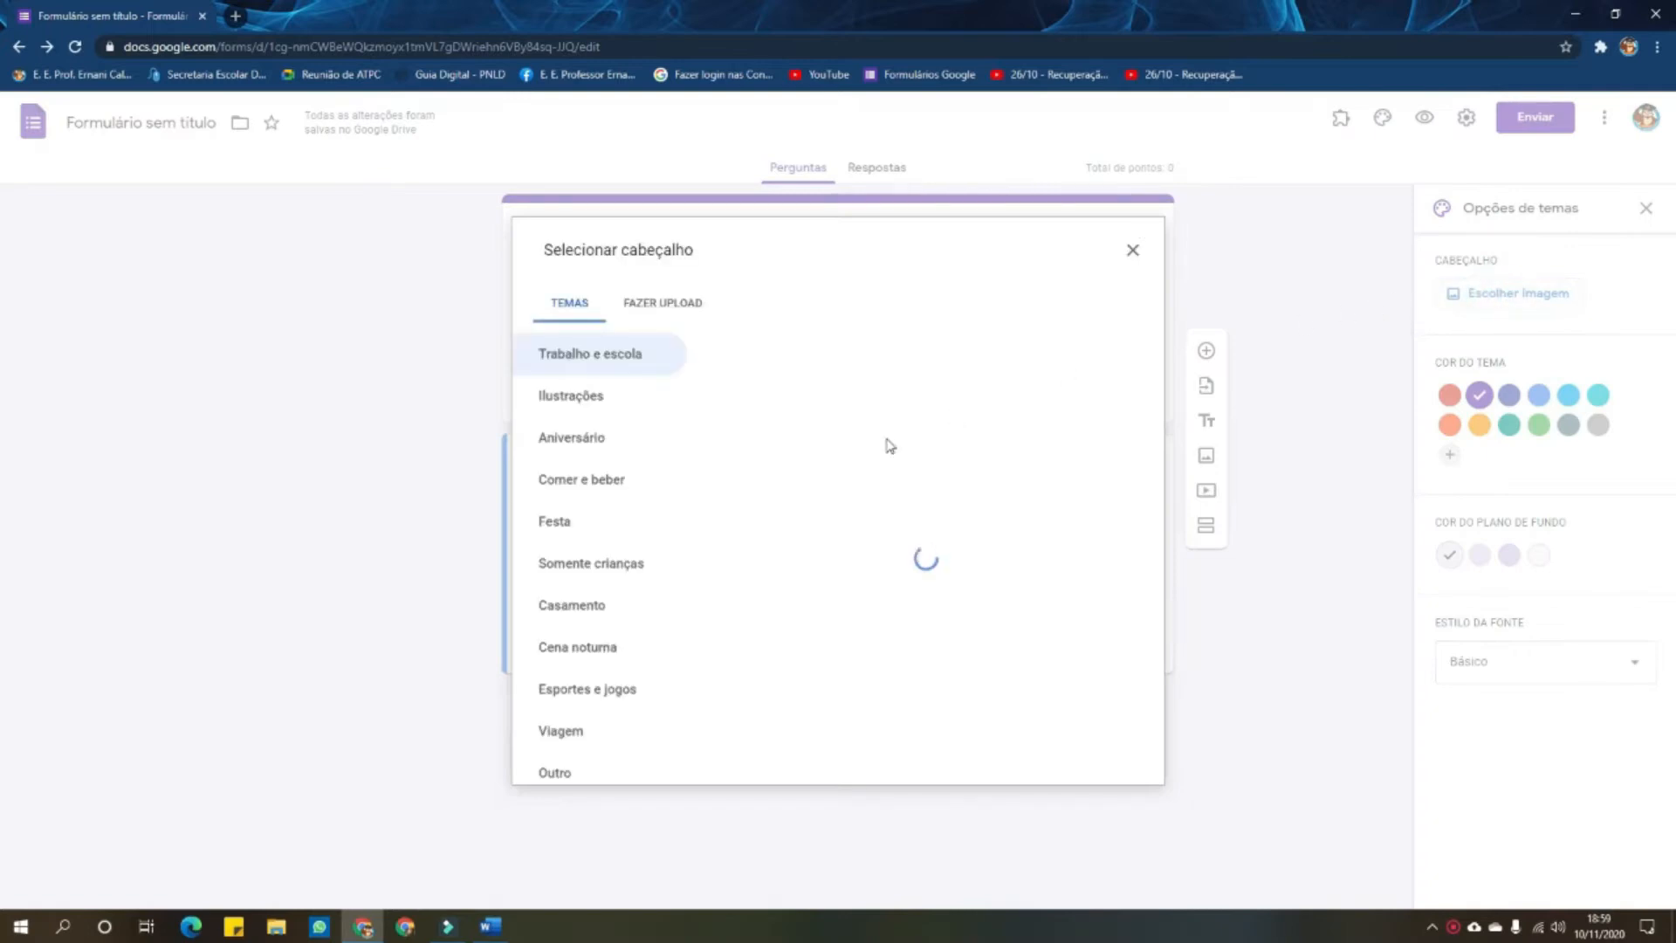
left_click(651, 307)
left_click(840, 611)
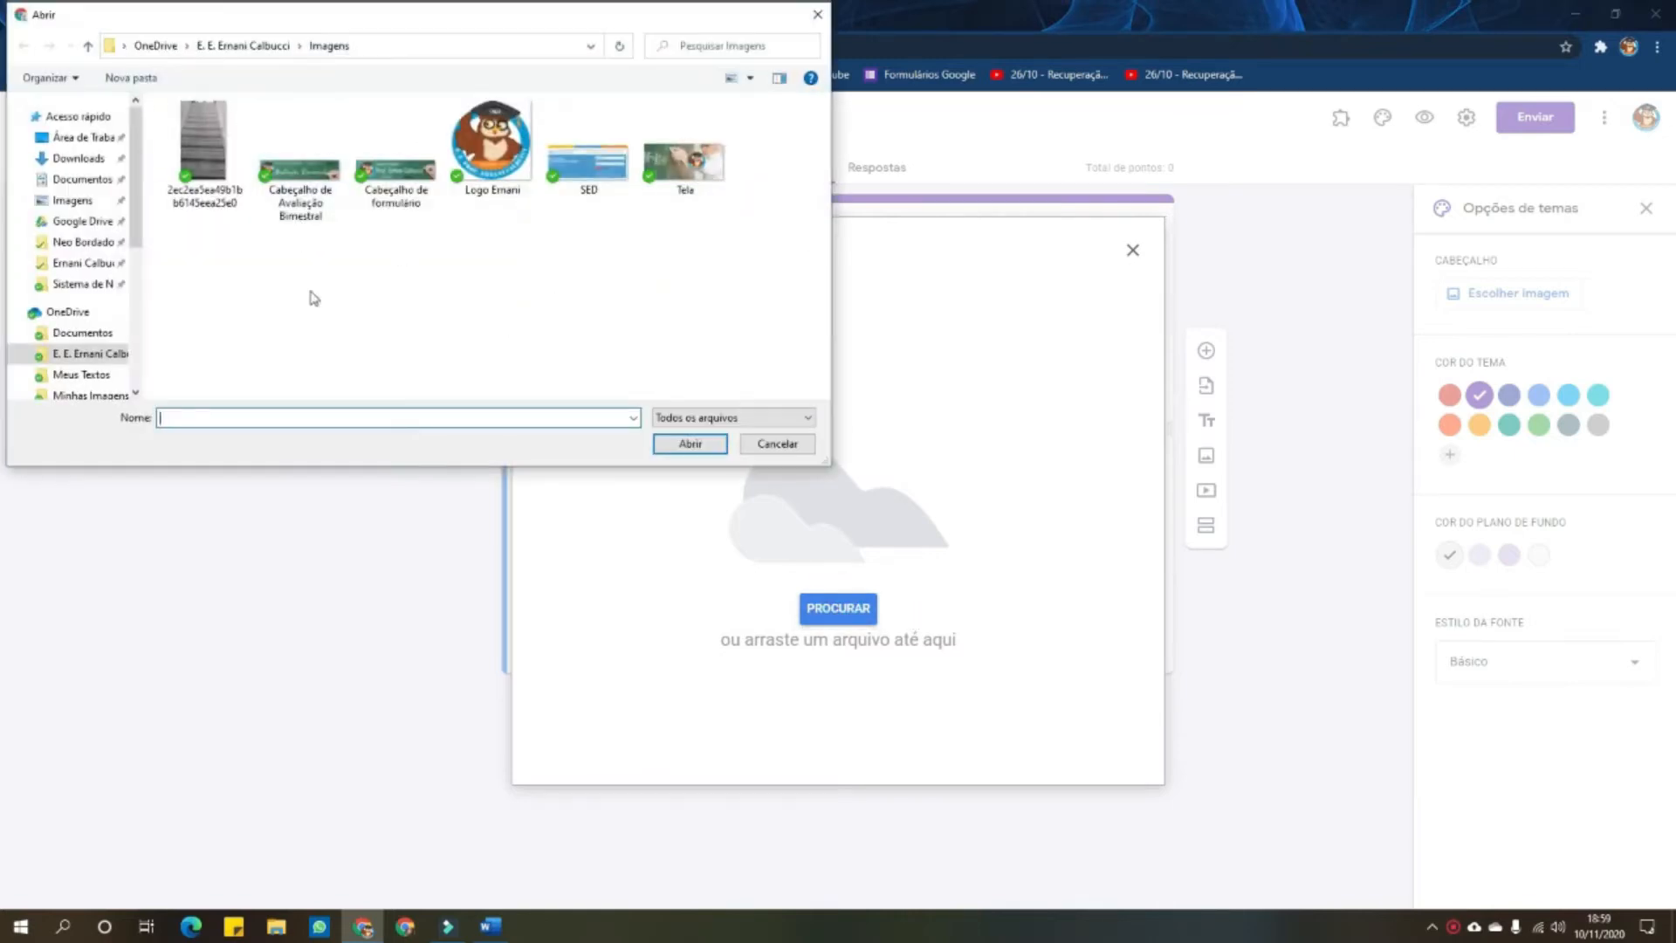
left_click(306, 205)
left_click(691, 445)
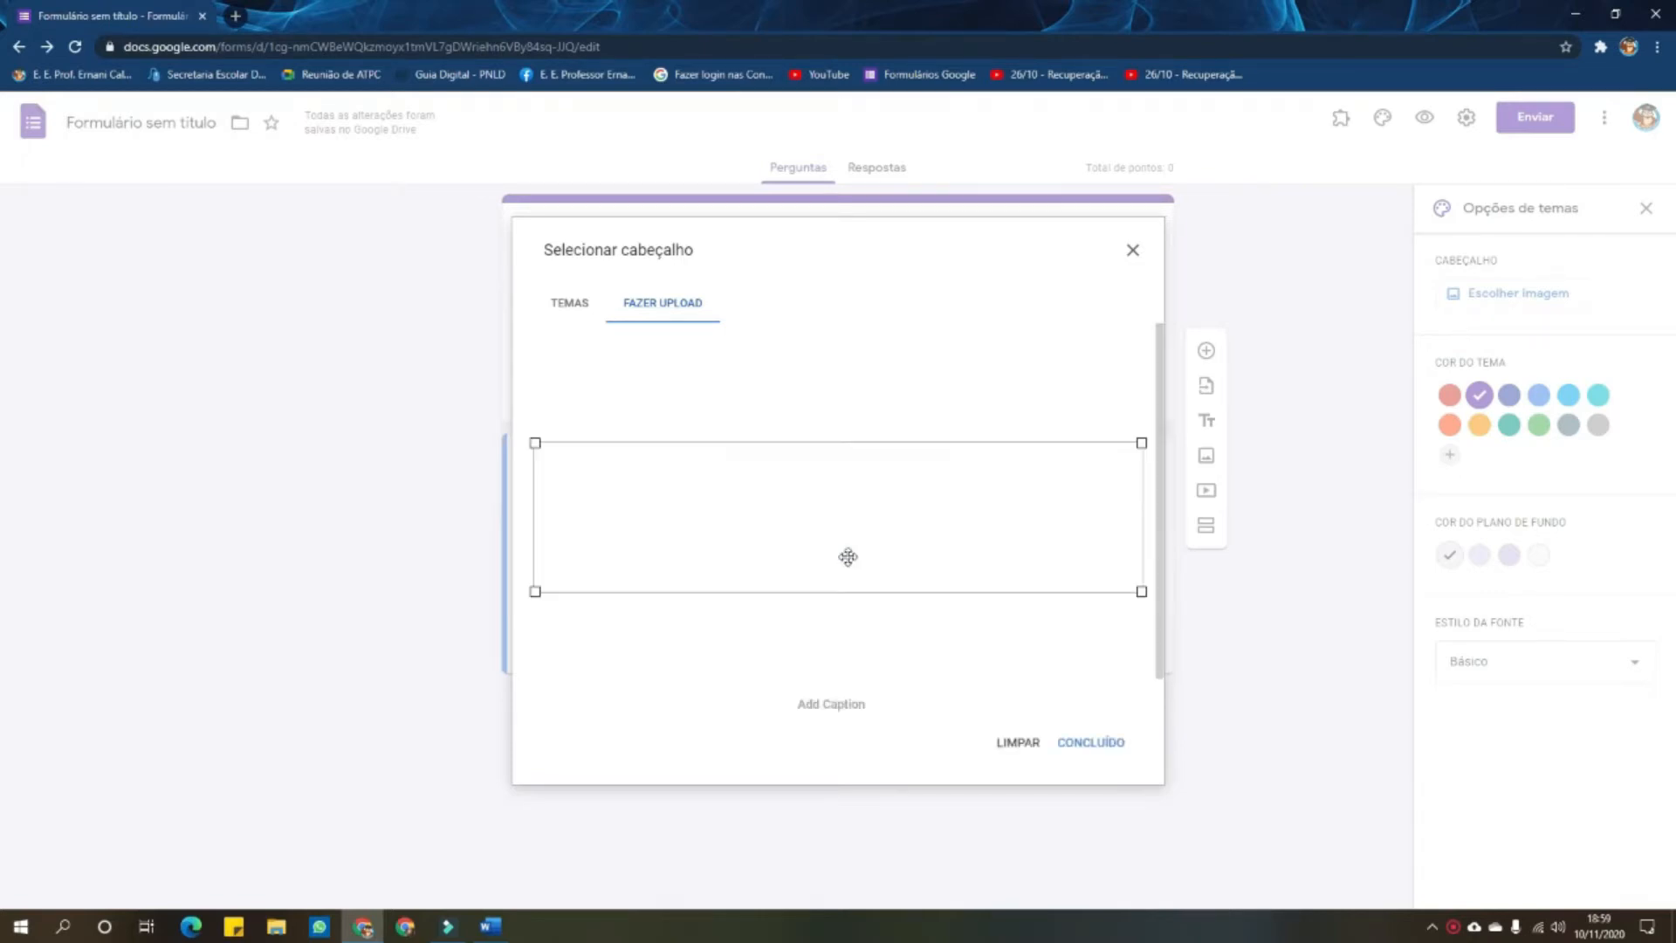
left_click(1092, 742)
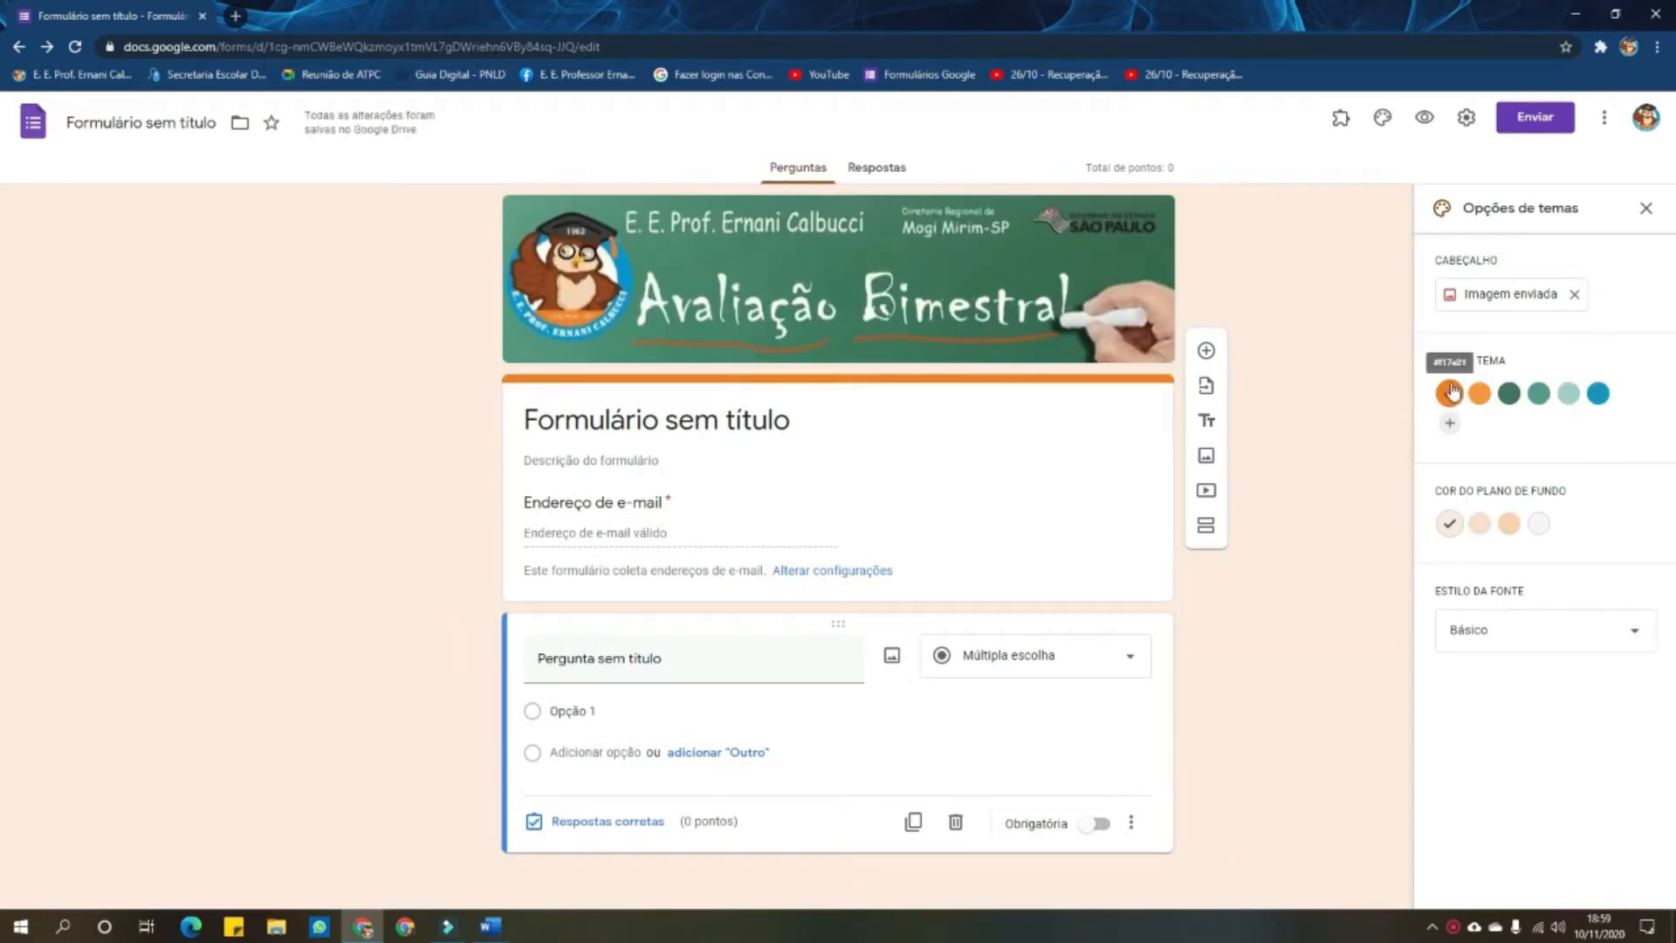
left_click(1511, 395)
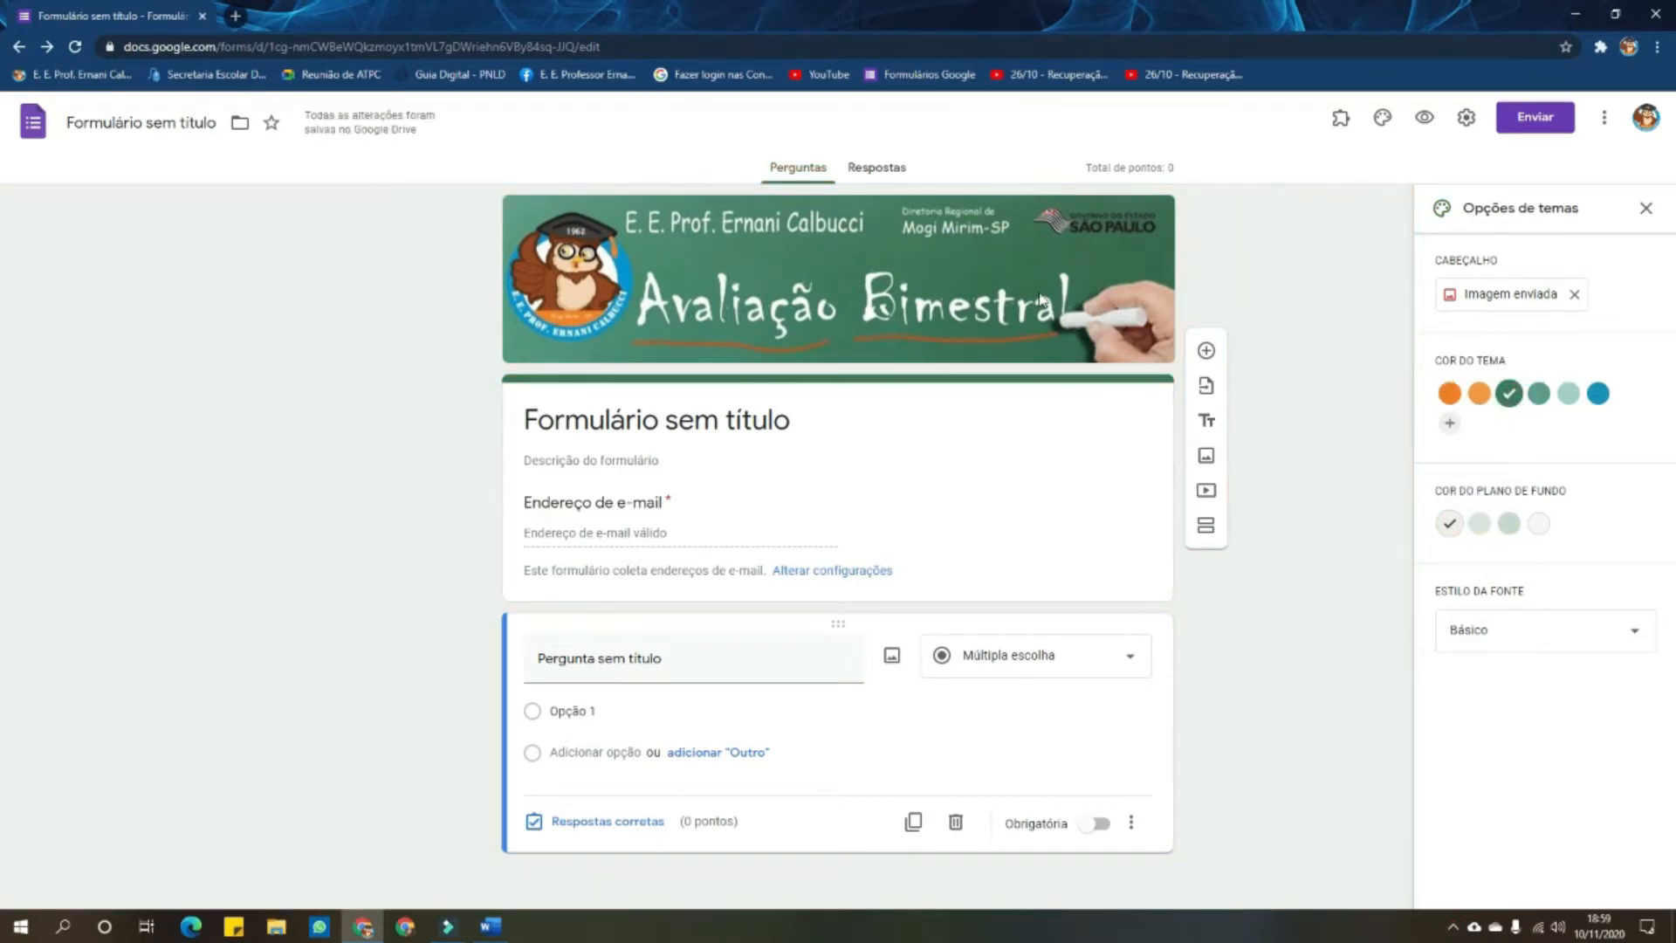
Title the form "Avaliação de Português - 1º Bimestre"
left_click(1125, 500)
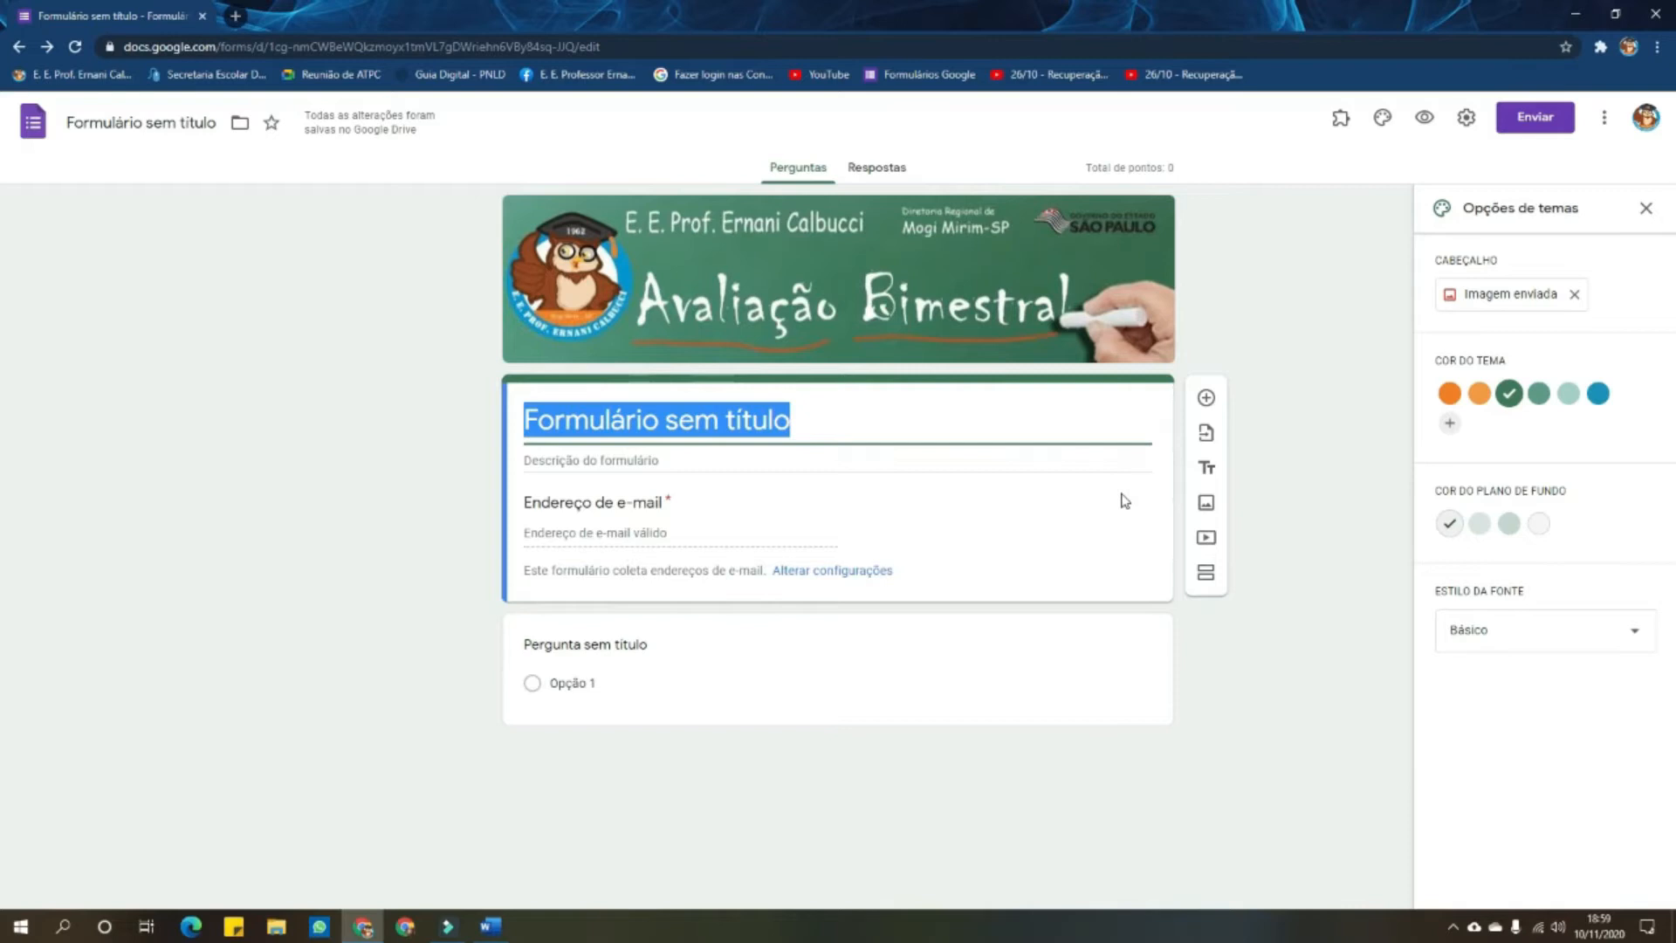
type("Avaliação de Português - 1º Bimestre")
left_click(601, 465)
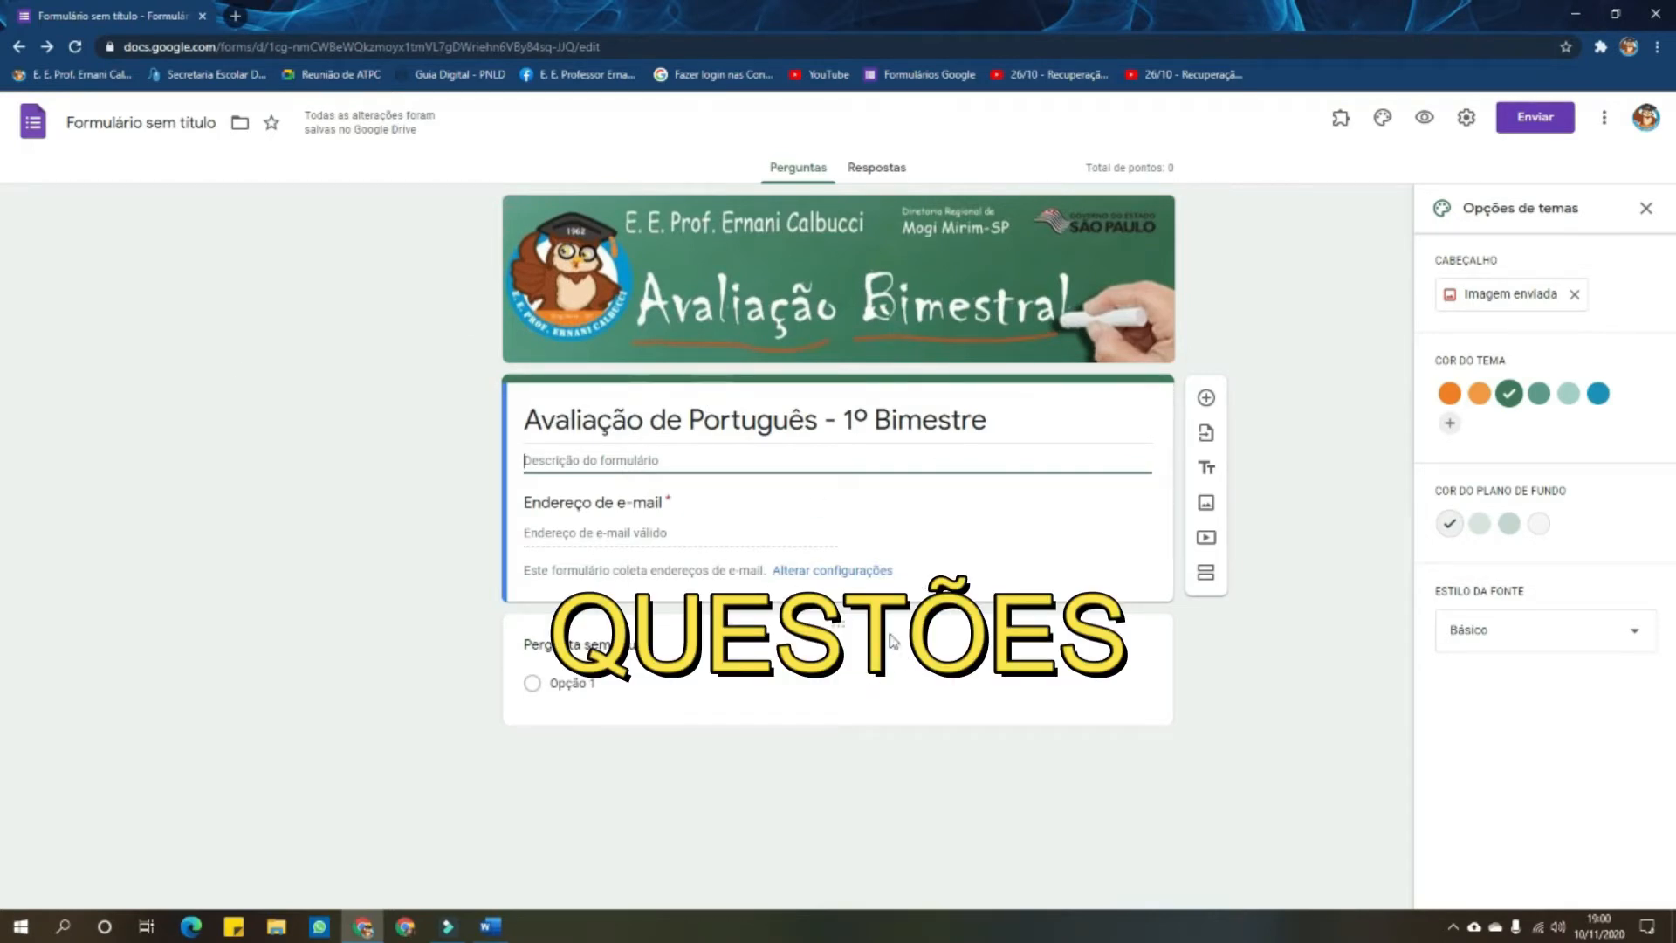
Arrange the form and the Word document "Rascunho de questões para aula" side by side, and close the form's theme options
left_click_drag(1012, 16, 982, 46)
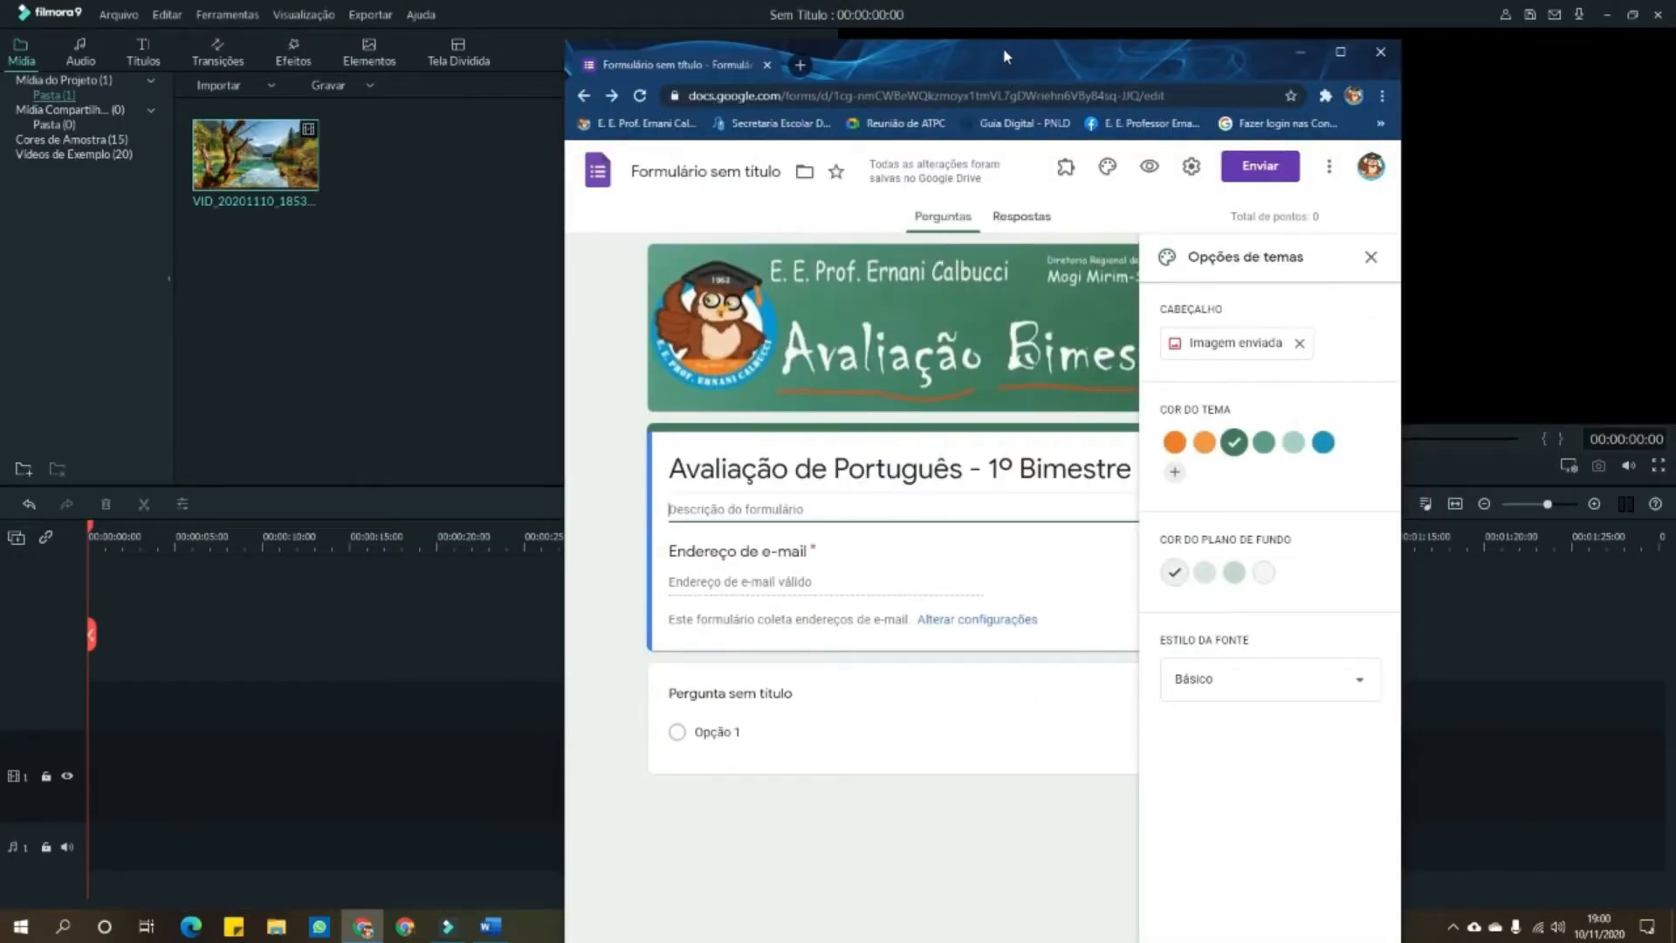
left_click_drag(1011, 59, 1675, 52)
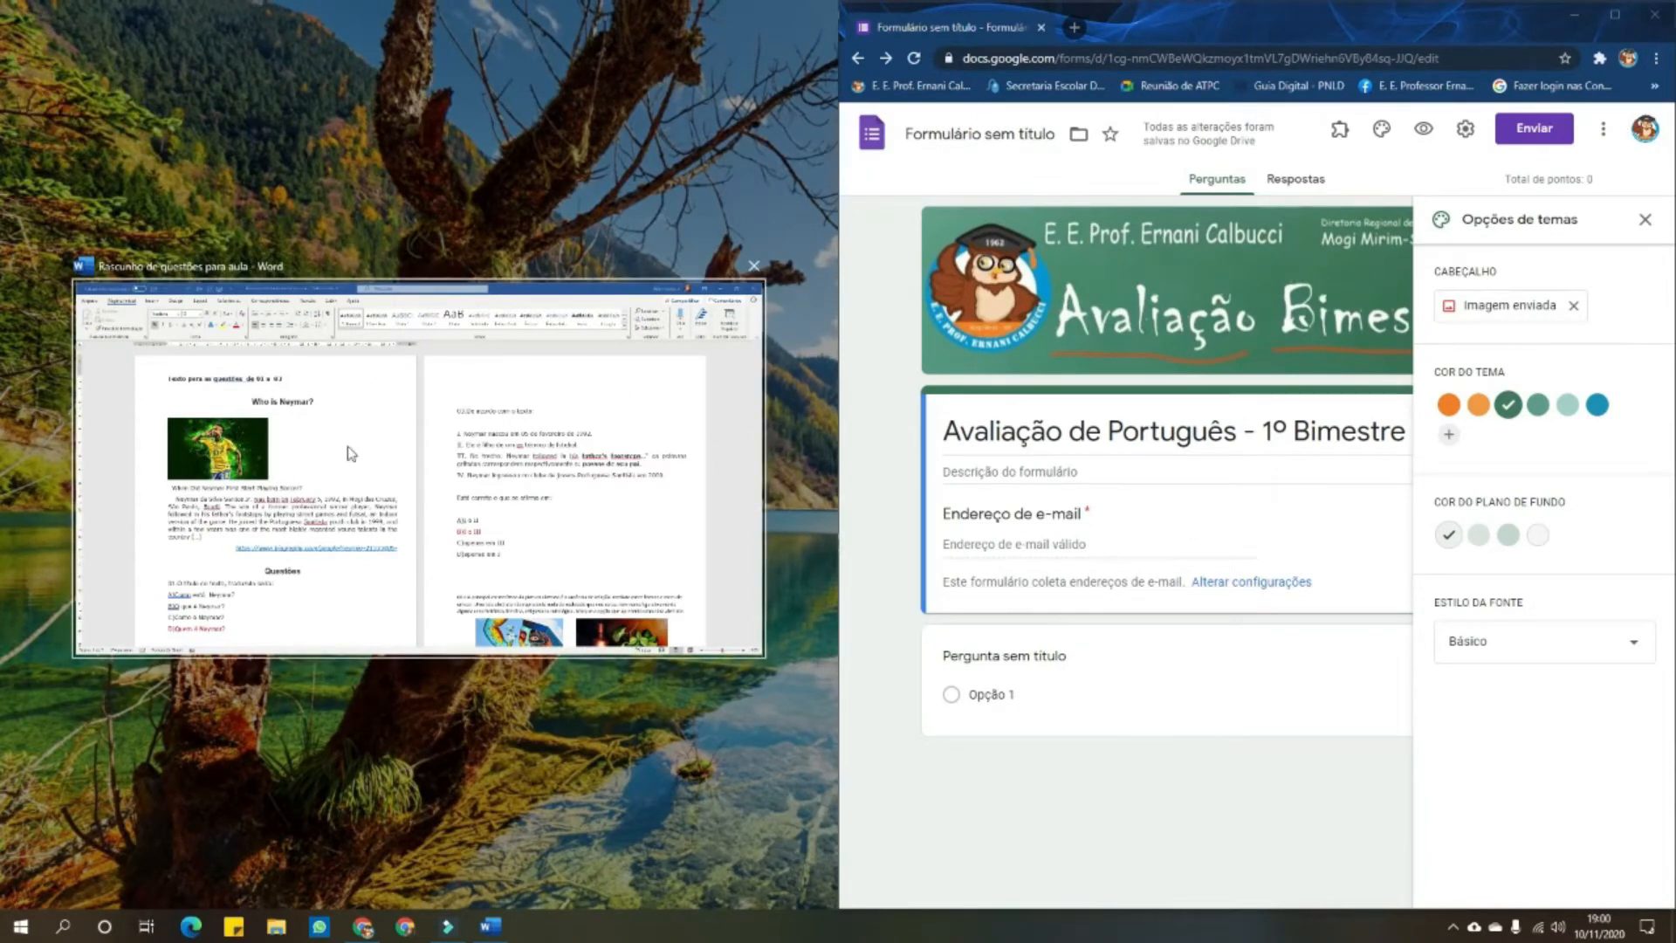
left_click(406, 415)
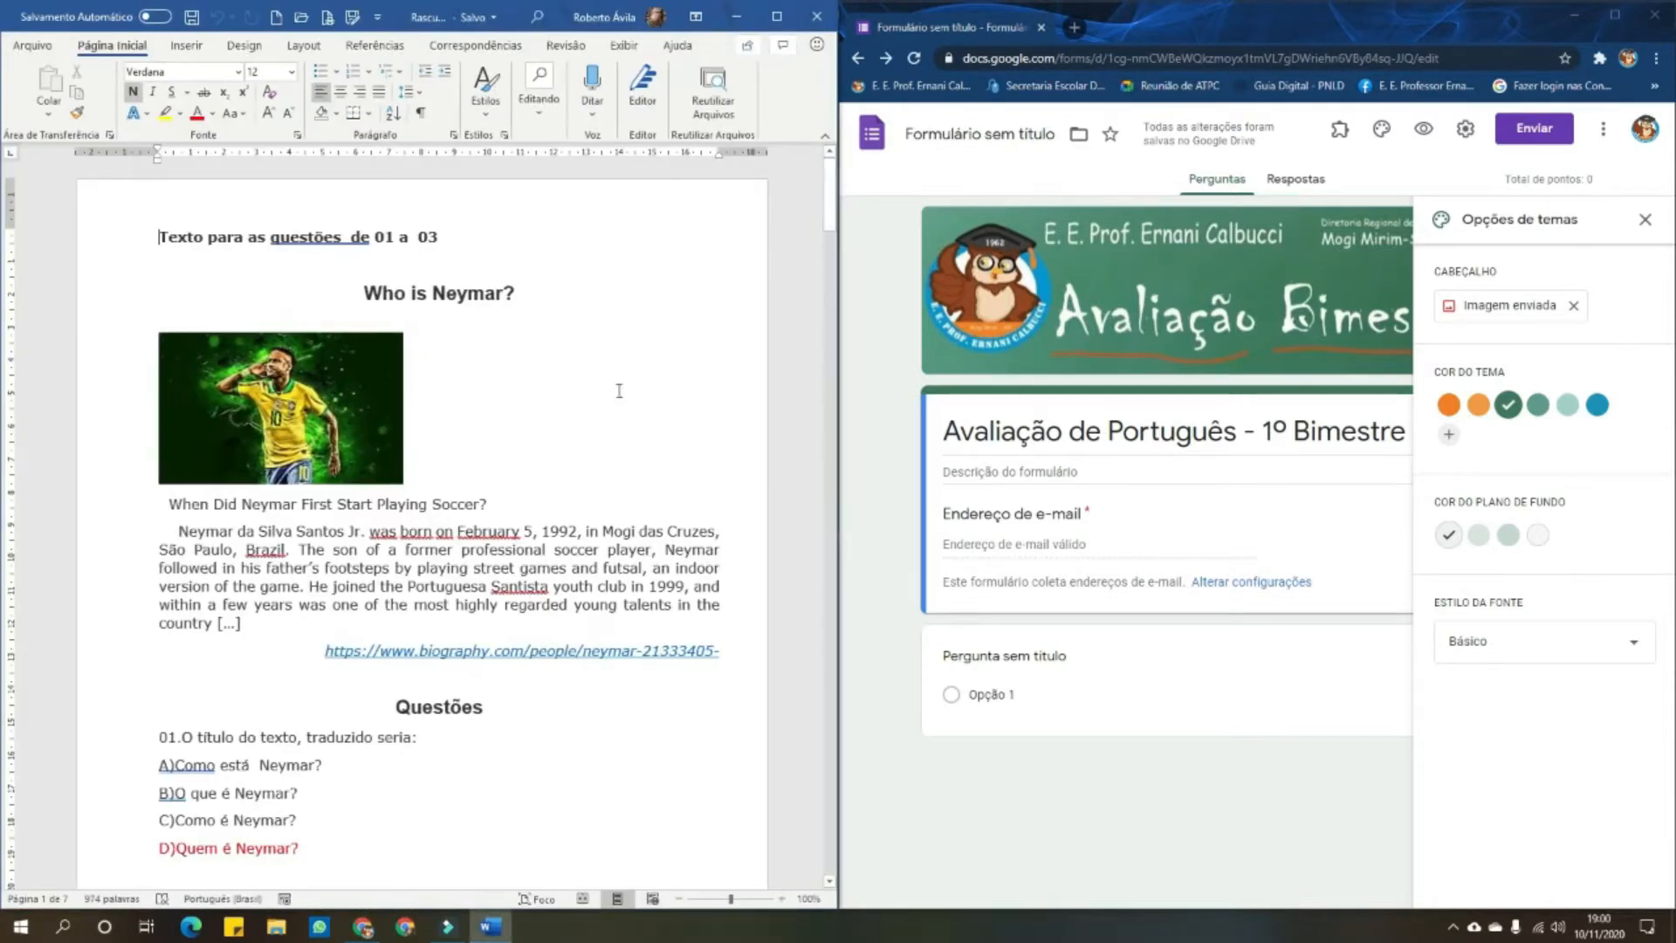
left_click(1644, 219)
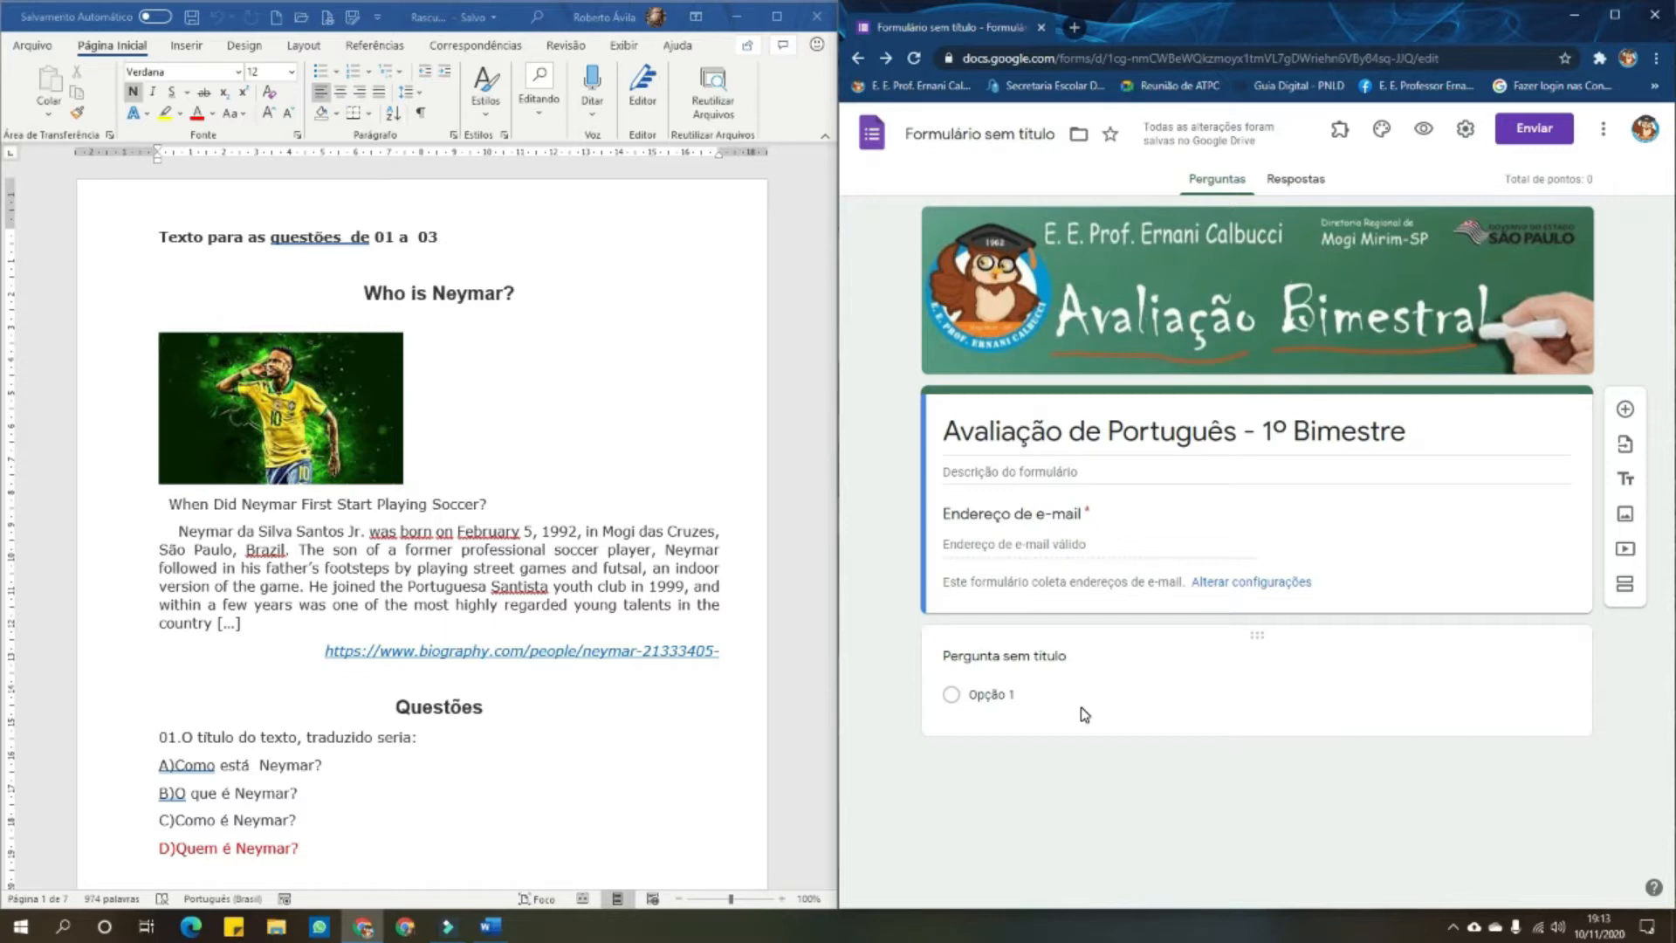
Make the first question "Qual é sua turma?" with the options 8º Ano A, 8º Ano B and 8º Ano C, and make it required
left_click(1012, 661)
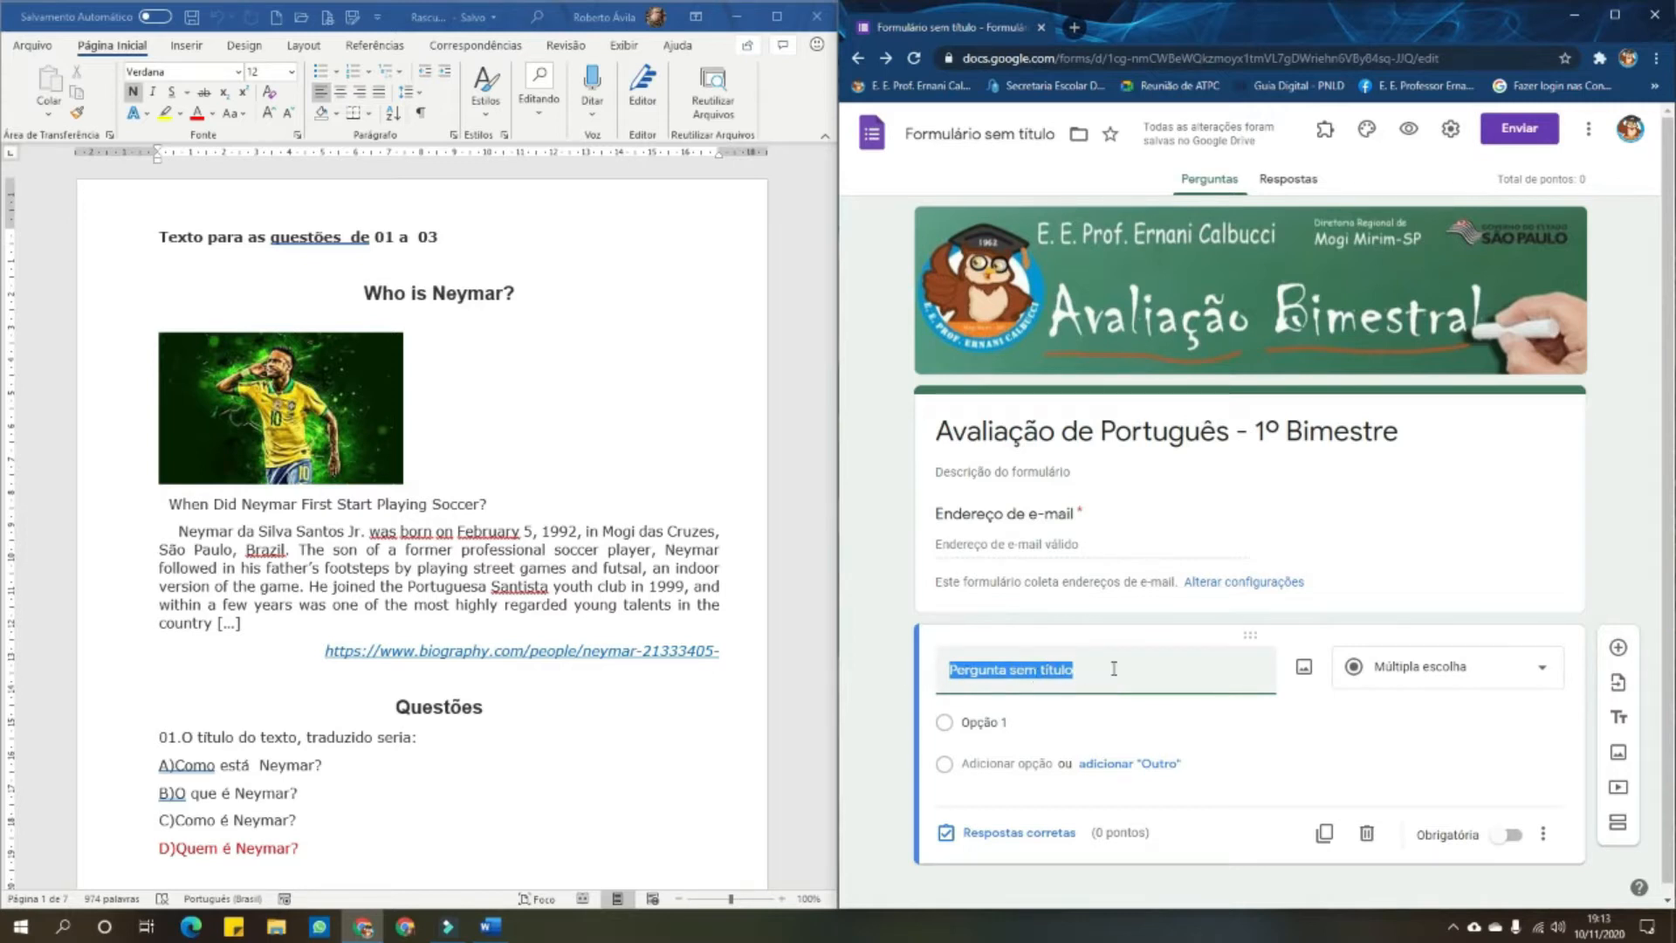
type("Qual é sua turma")
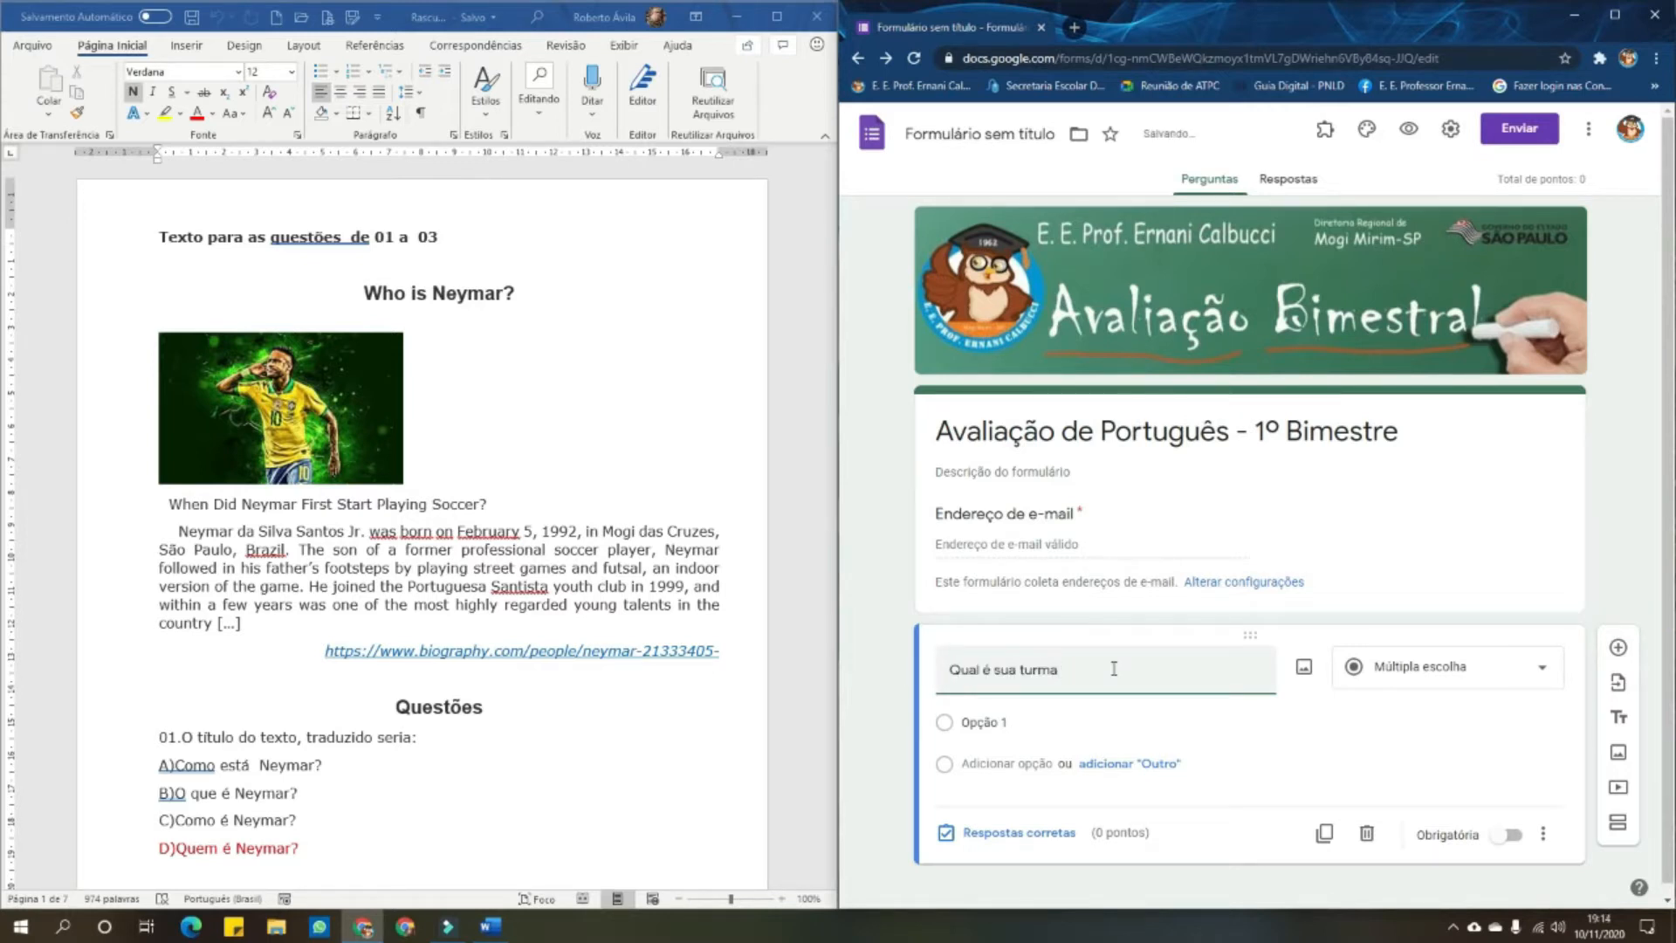
type("?")
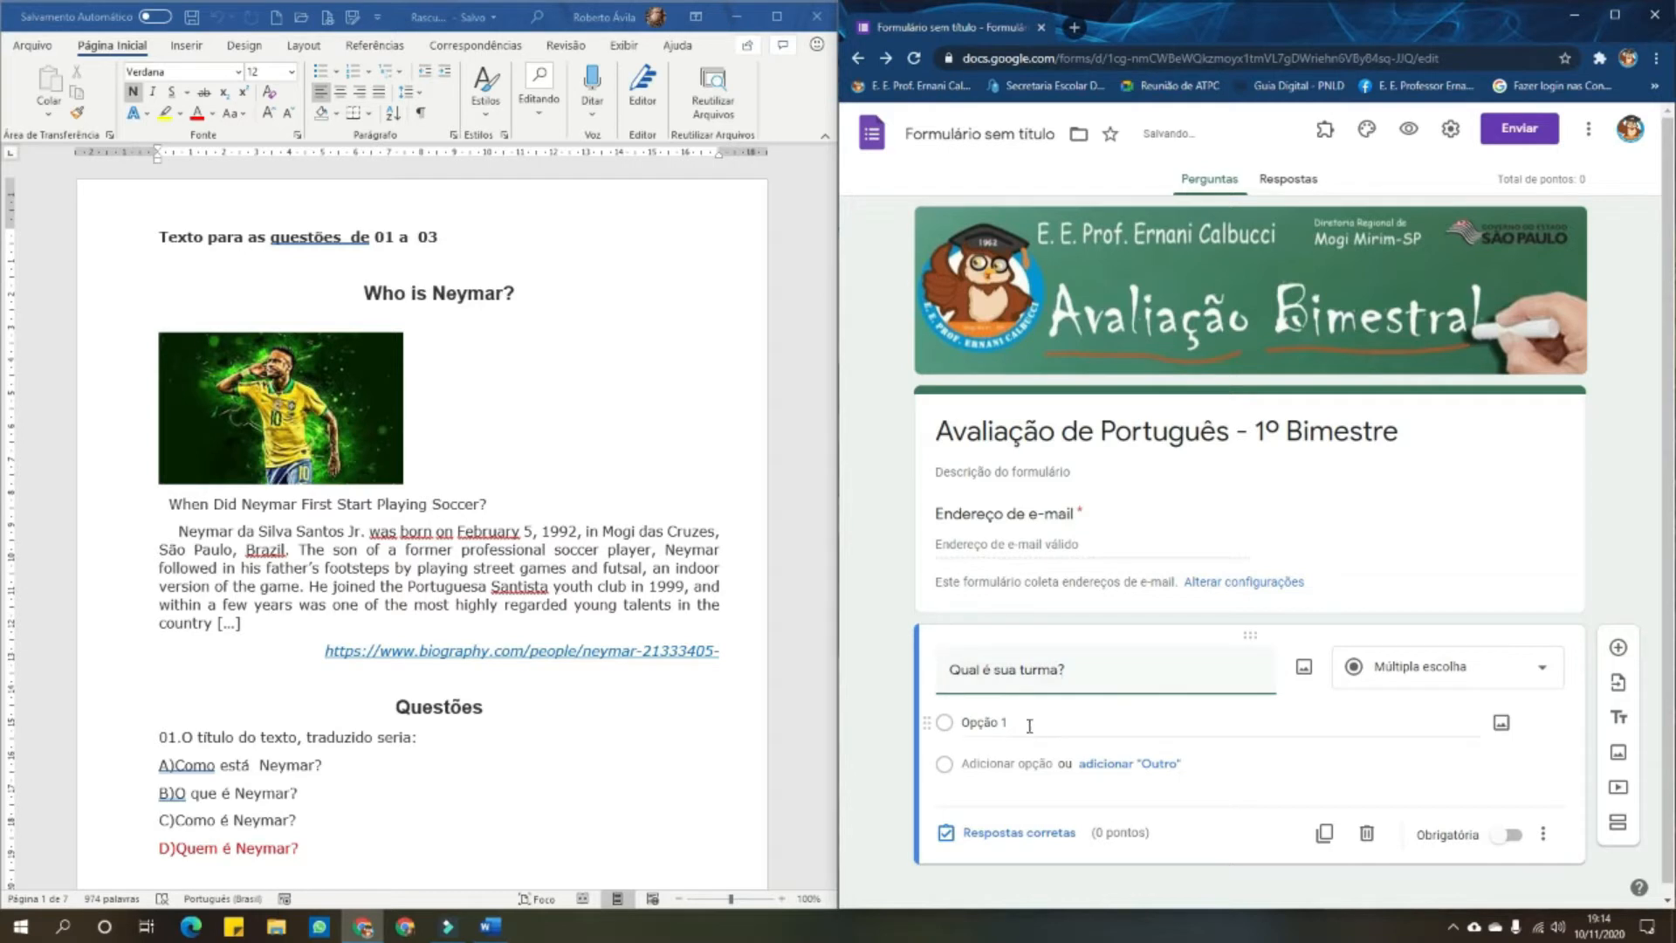
left_click(1025, 723)
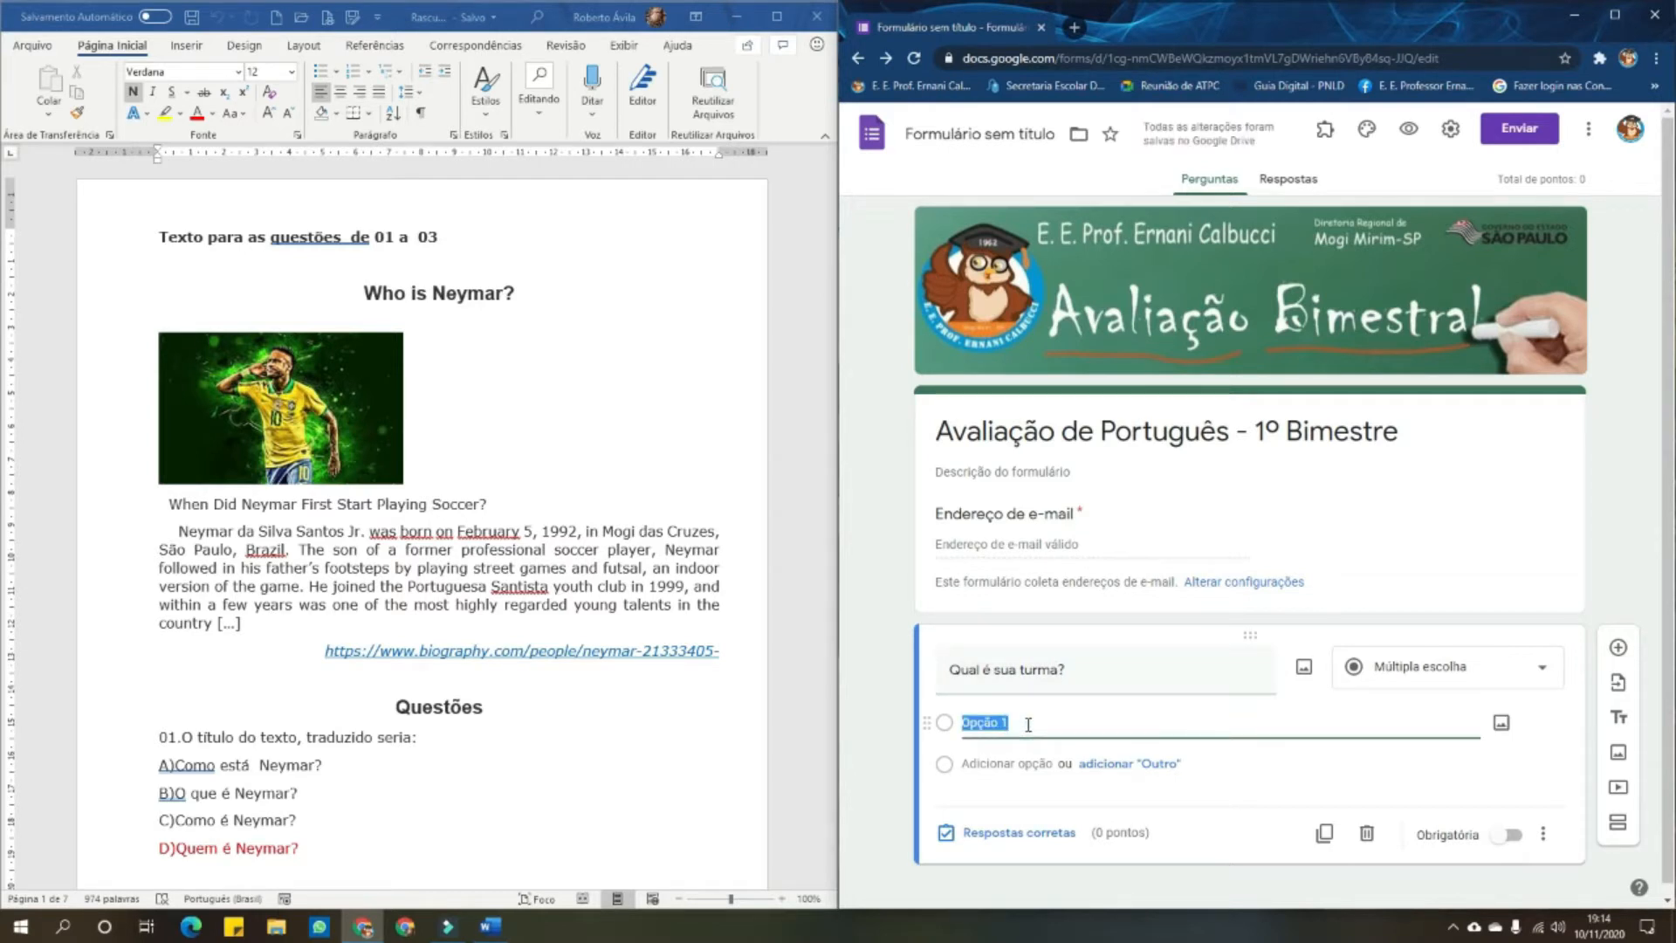
type("8º Ano A 8º Ano B 8º Ano C")
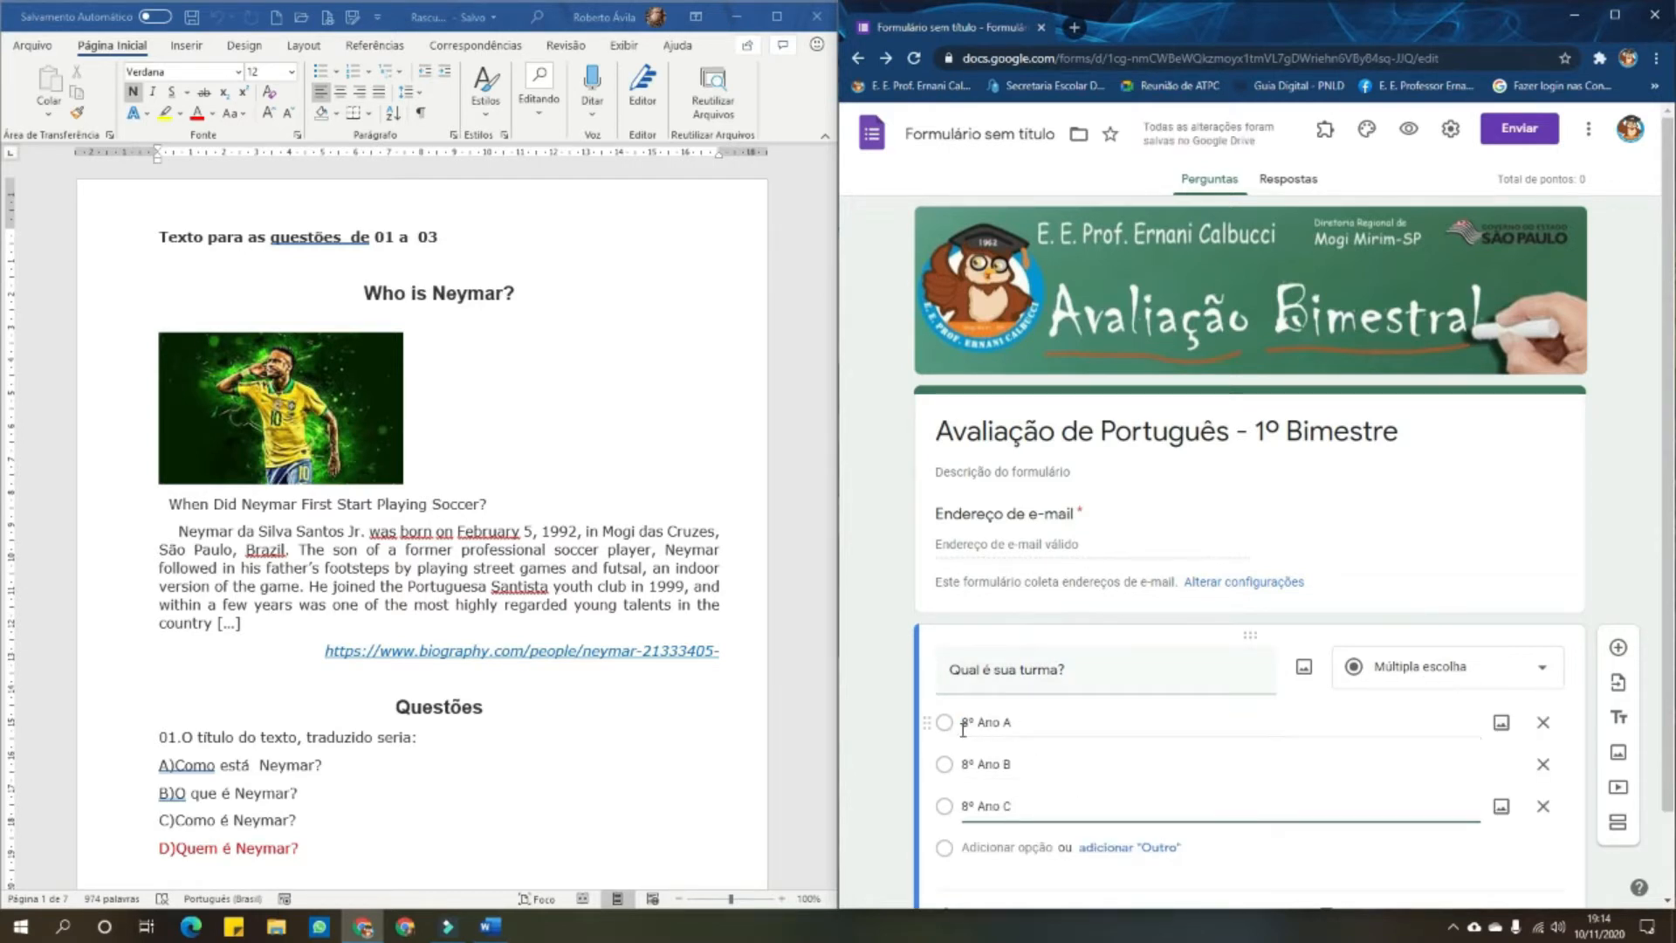
scroll(971, 799, "down", 1)
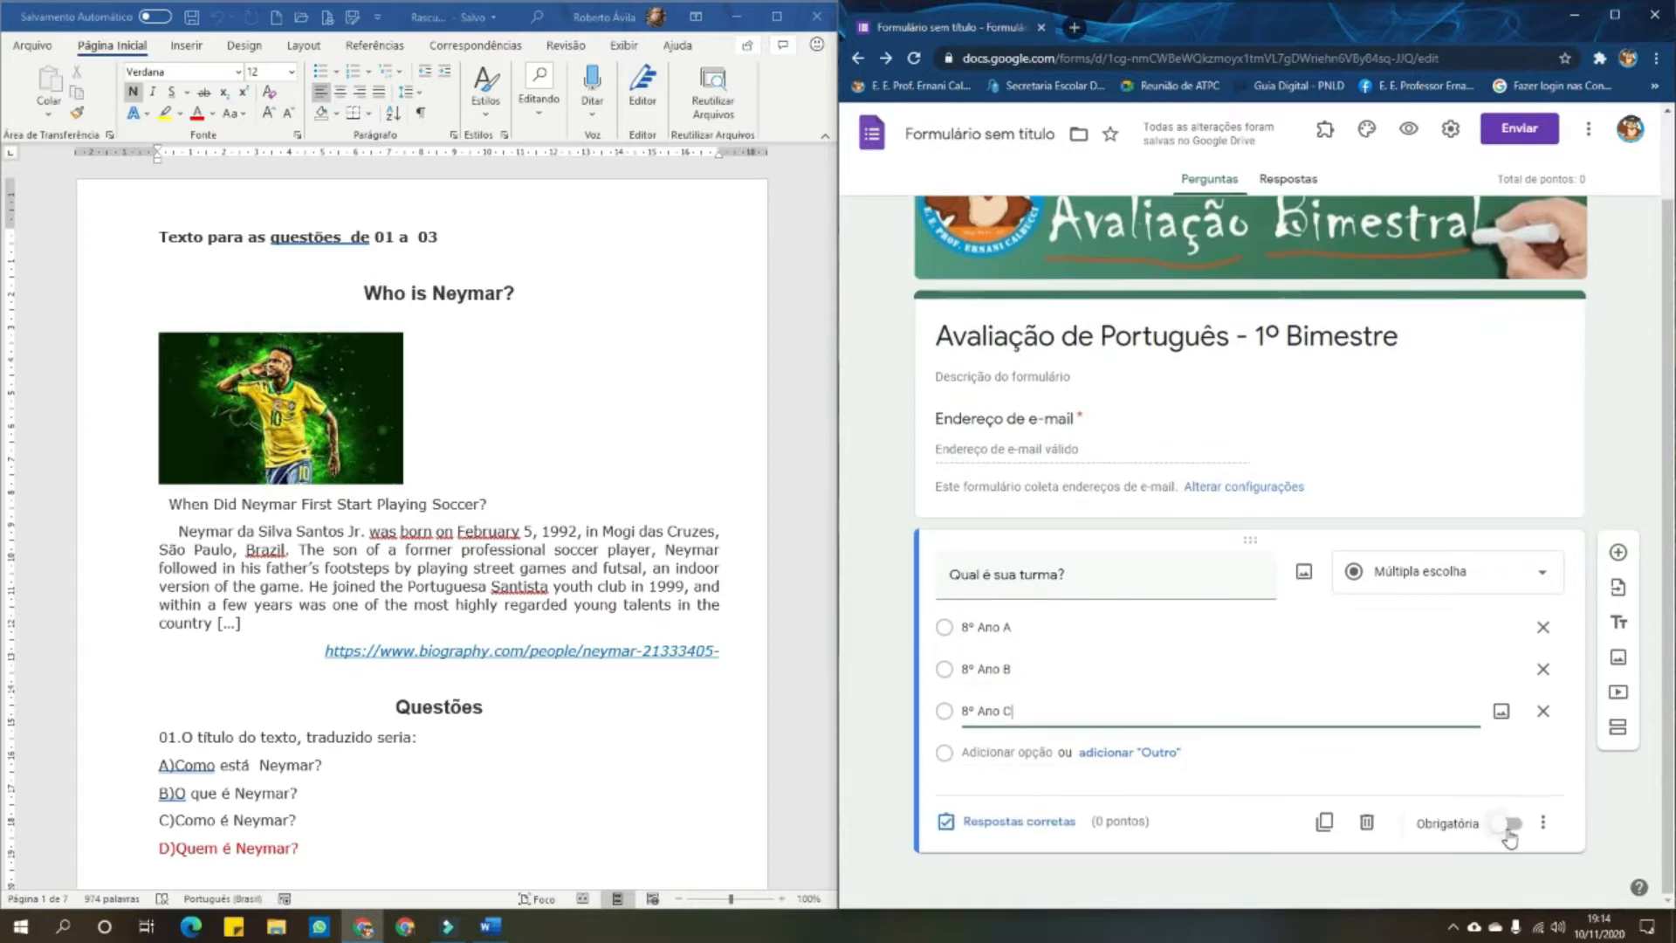
left_click(1512, 824)
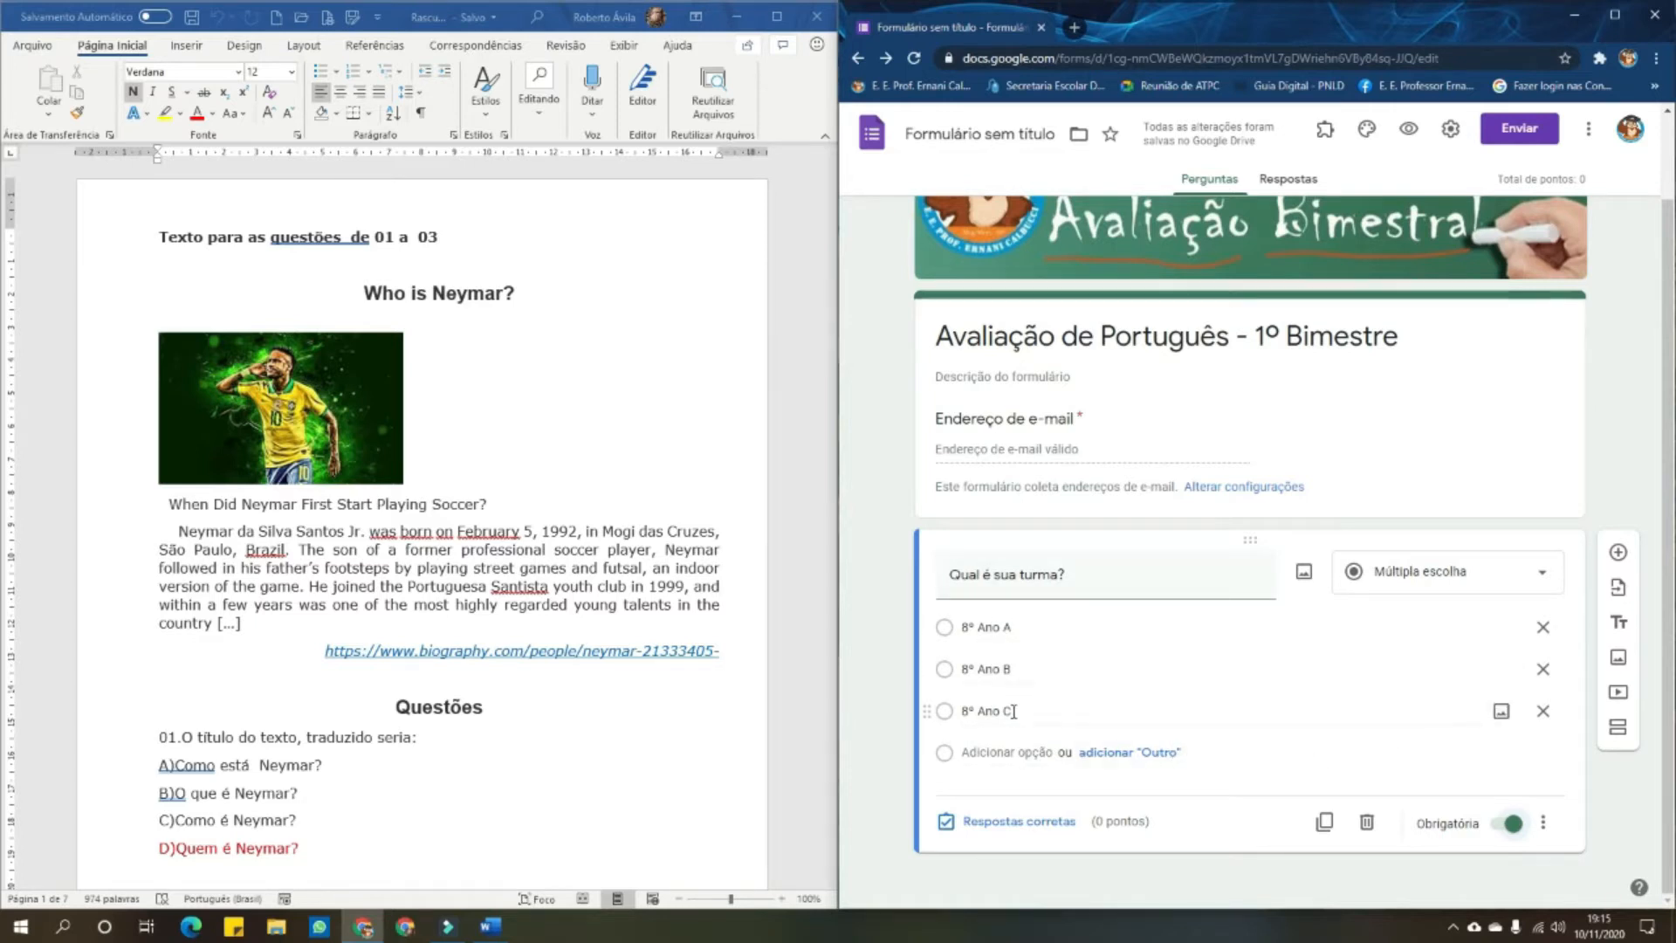
Add a short-answer question reading "Escreva seu nome completo." below the class question
left_click(1618, 551)
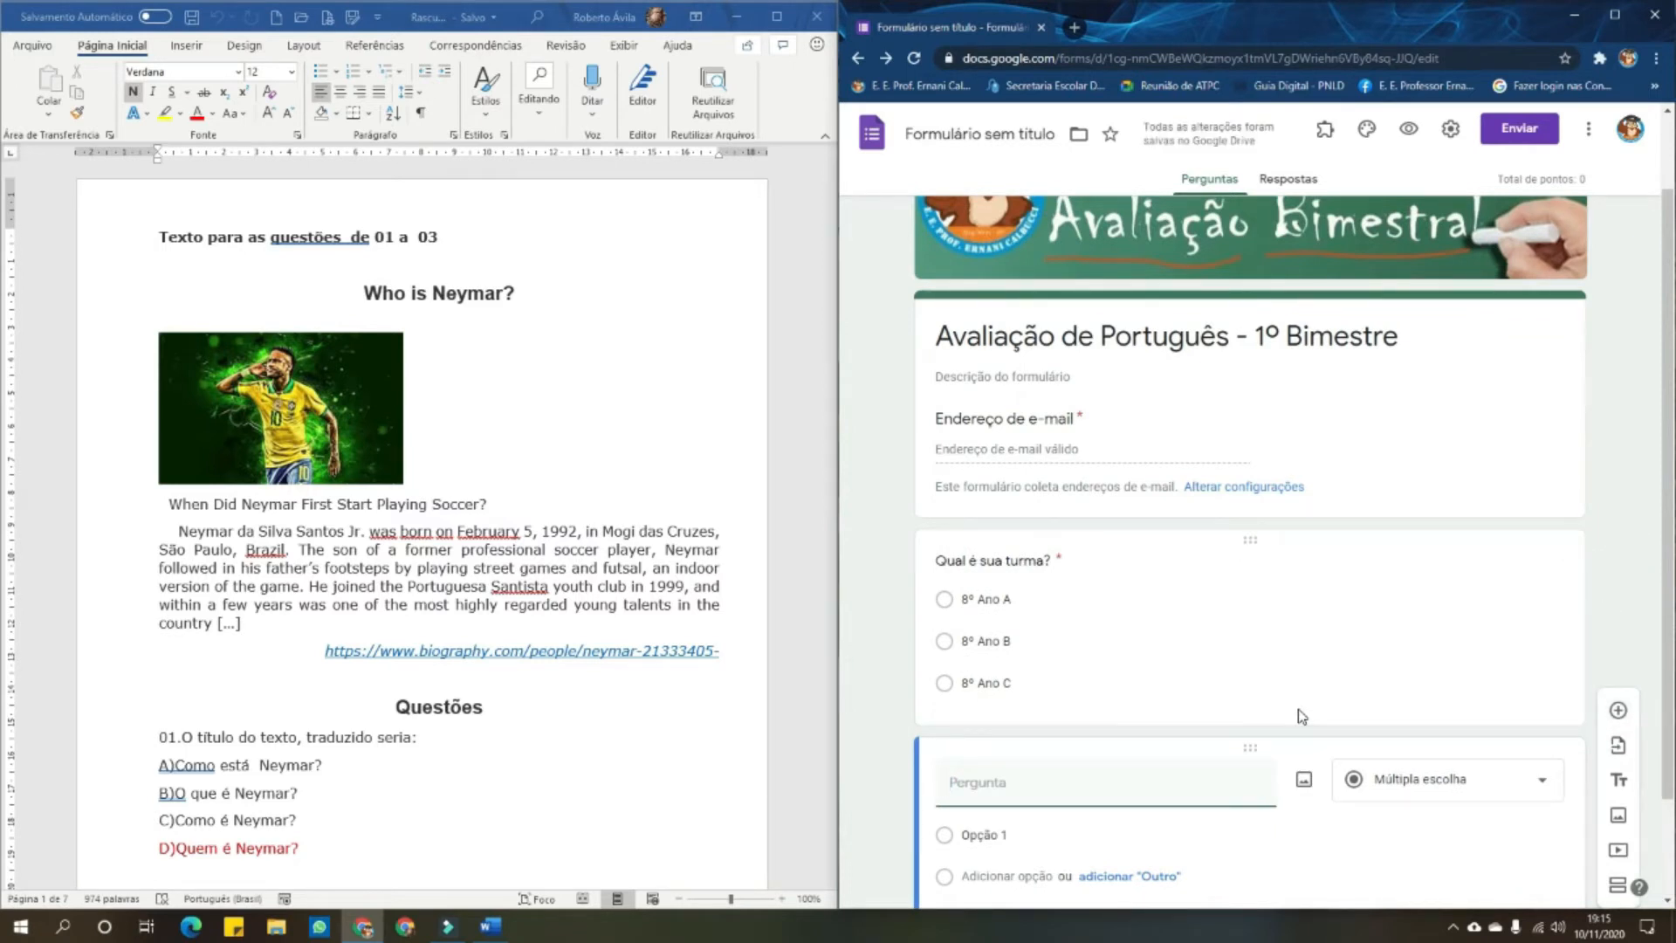
type("Escreva seu nome completo.")
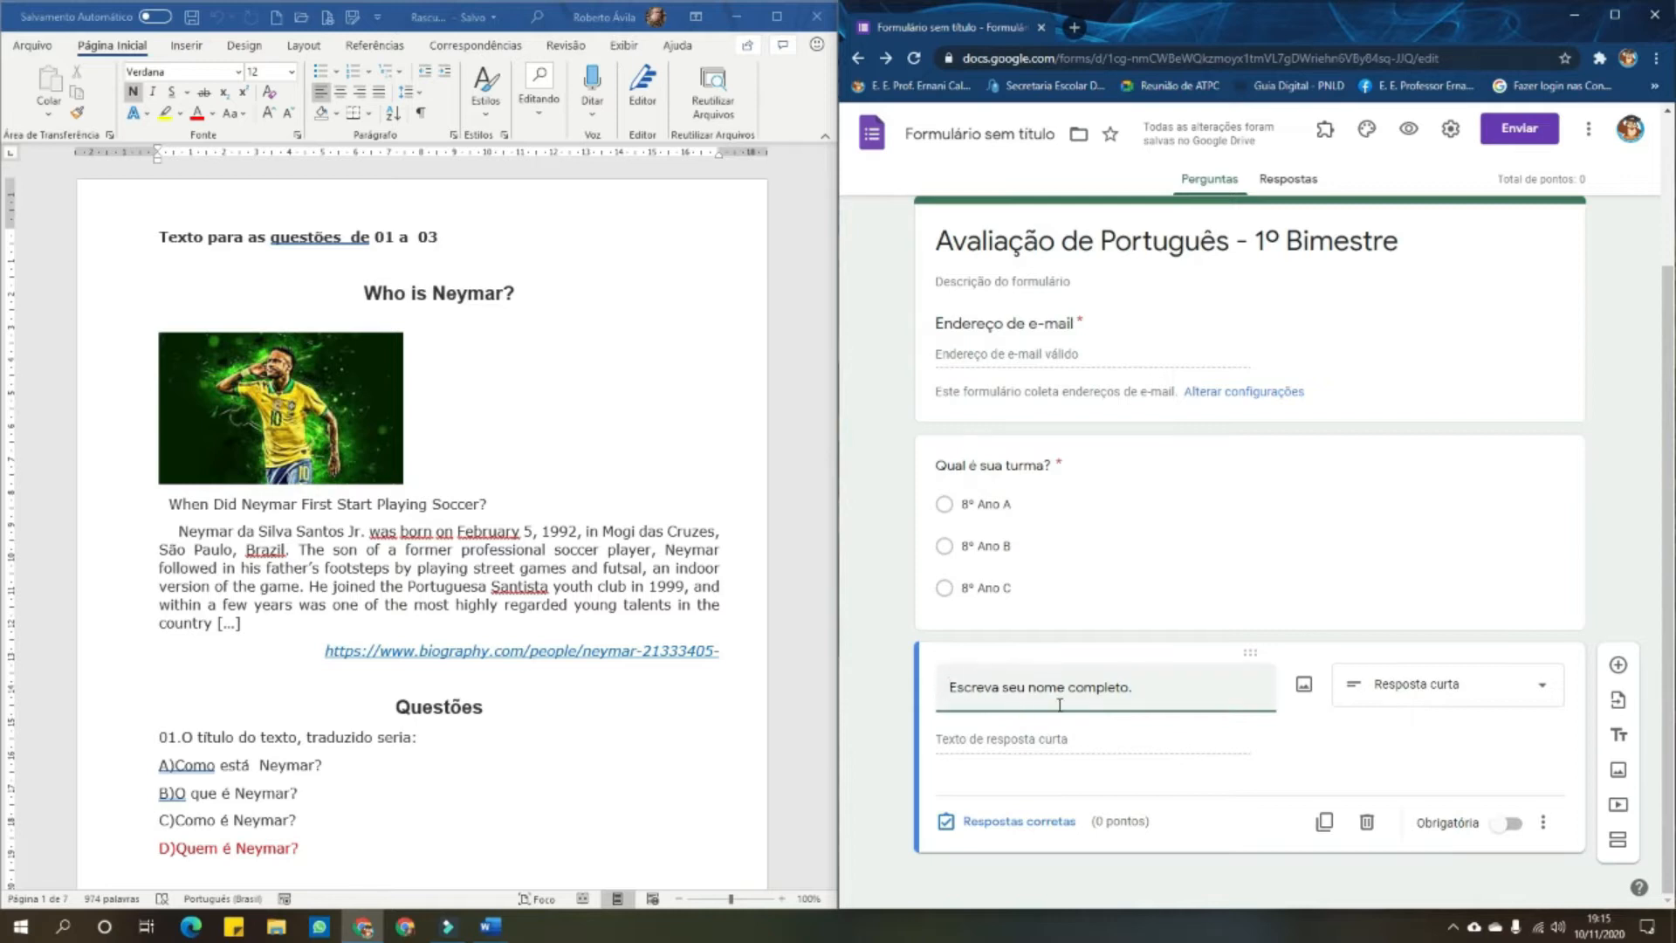
left_click(1497, 689)
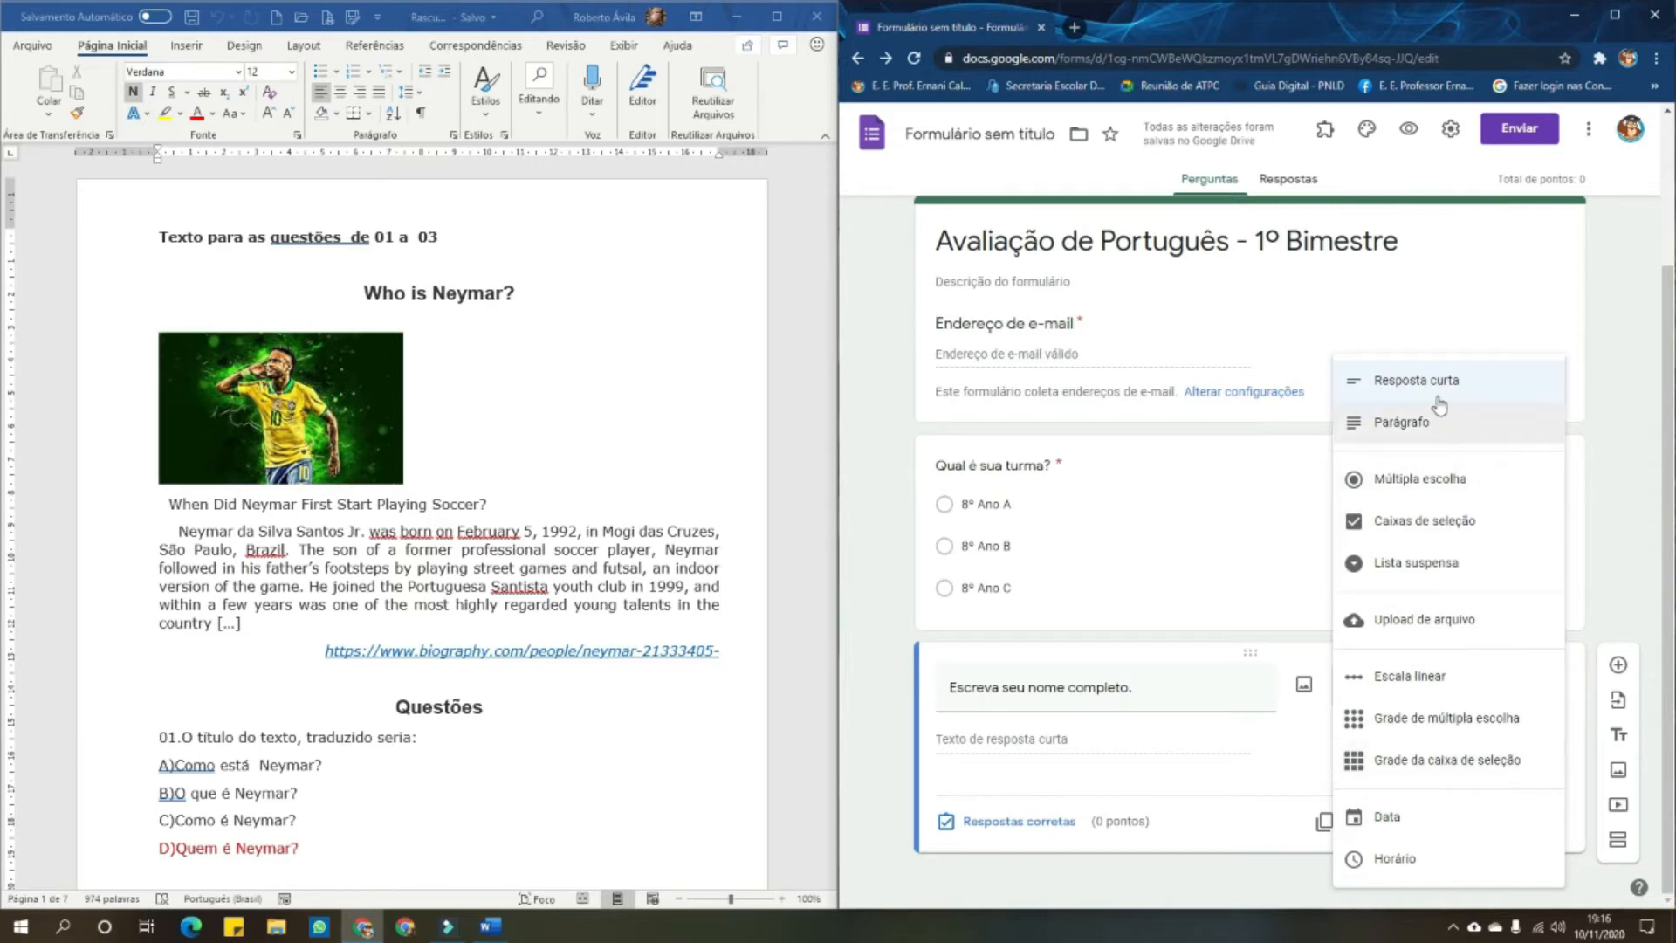
left_click(1200, 605)
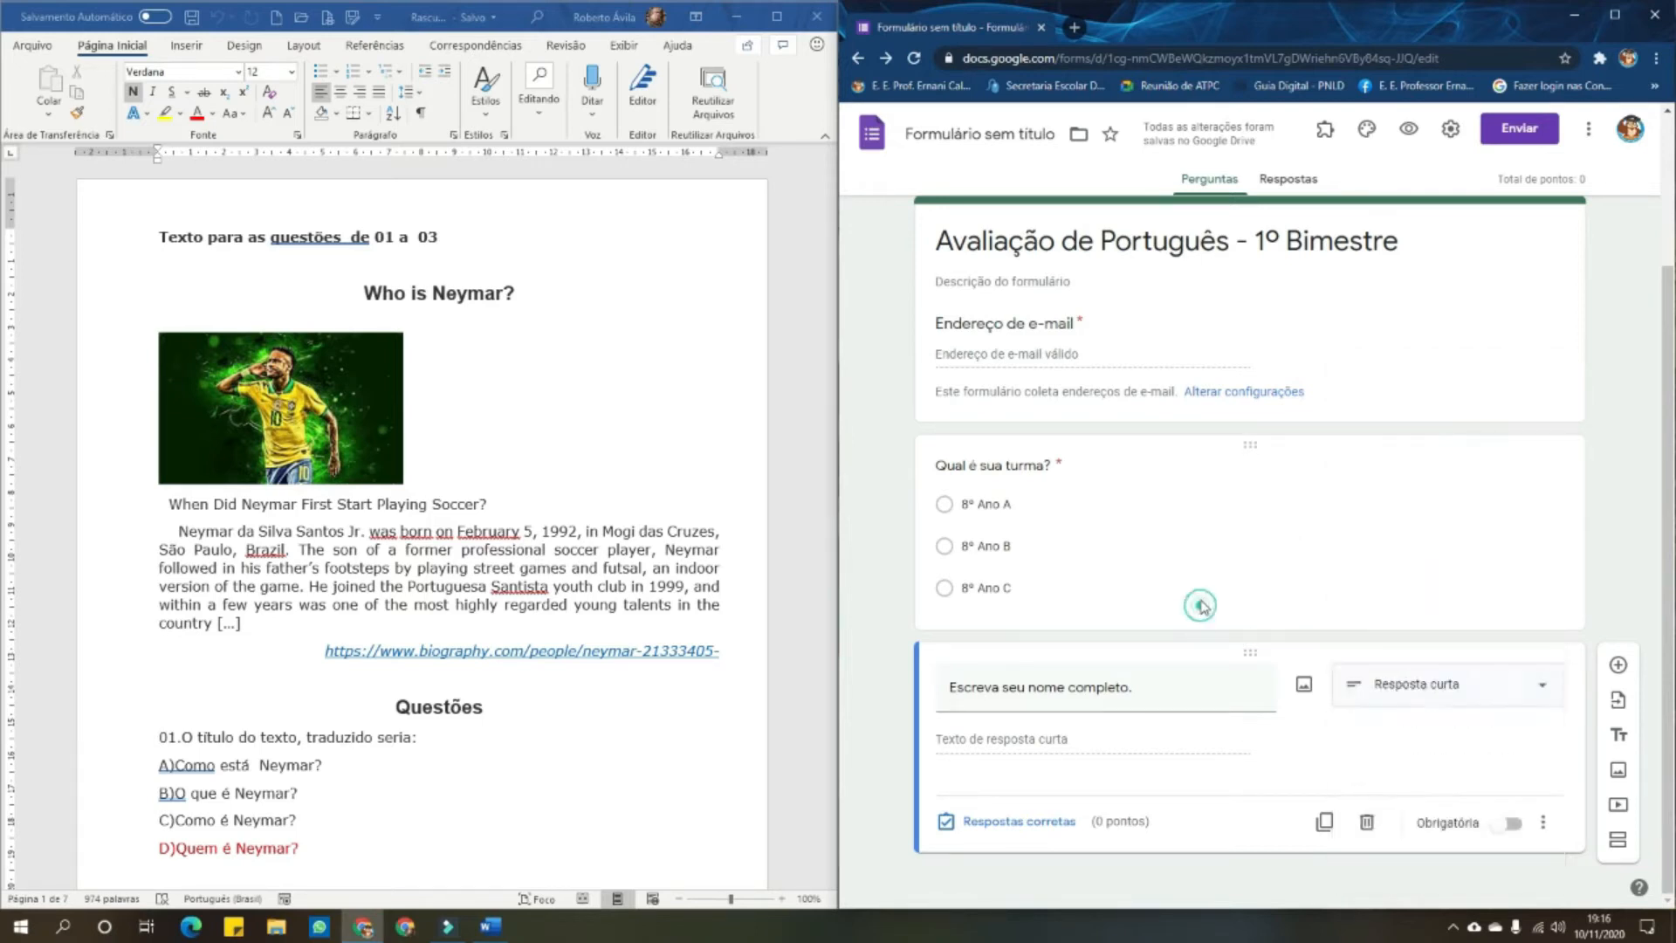
Make the full-name question required and add a multiple-choice question below it with the text "01 -"
left_click(1322, 773)
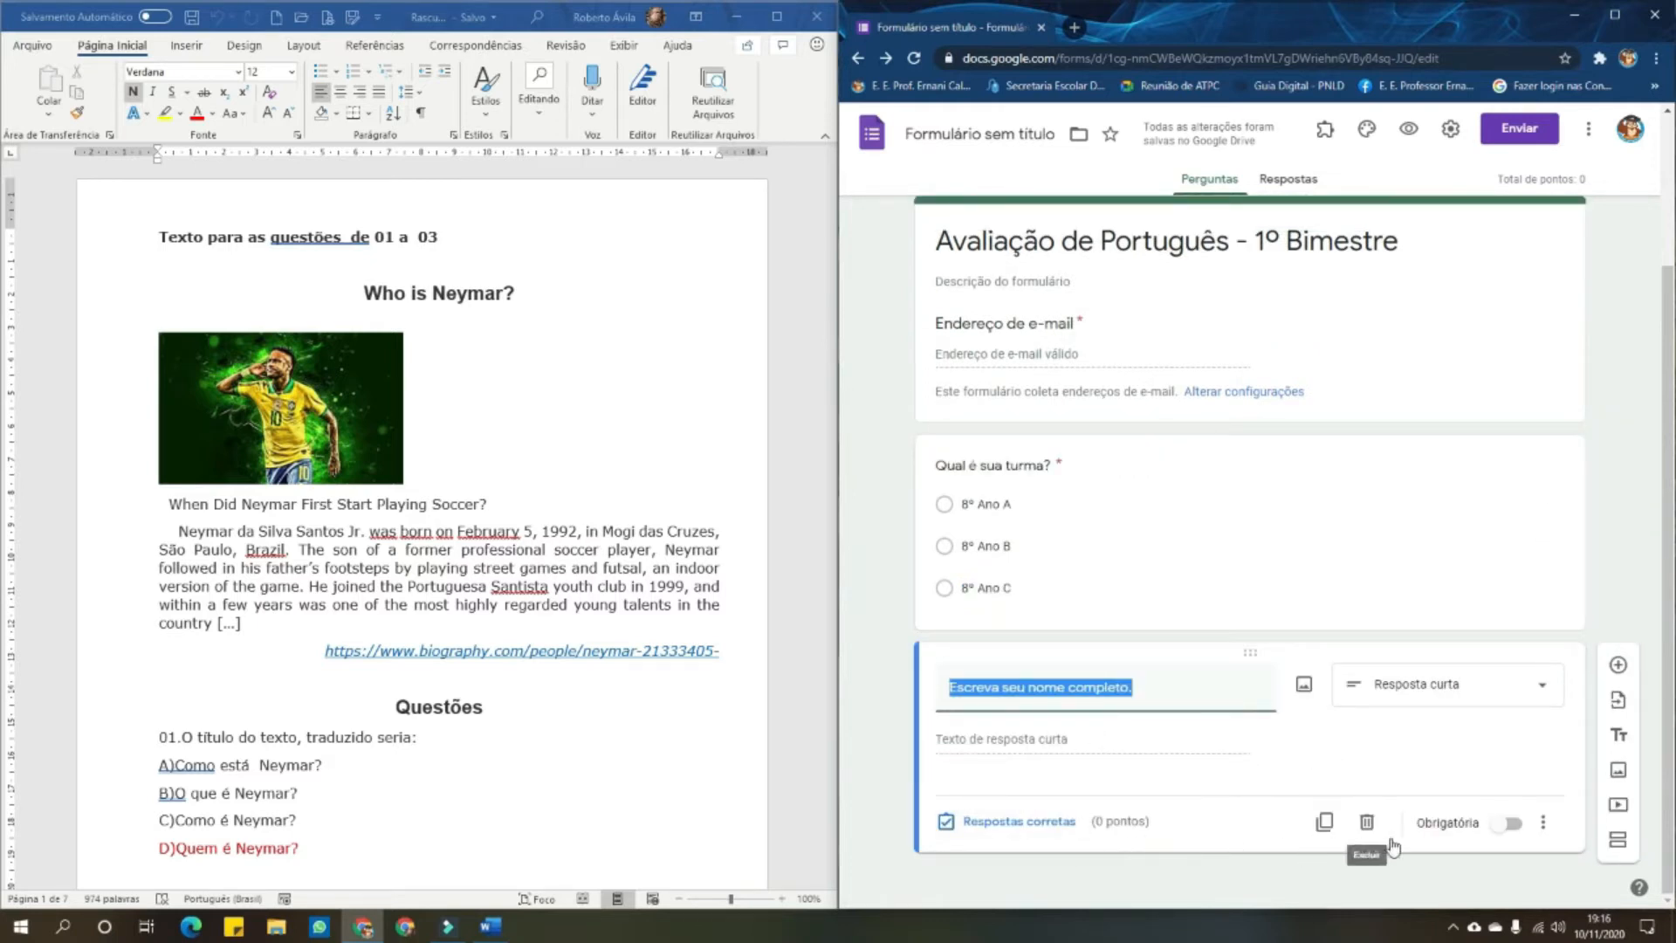
left_click(1510, 823)
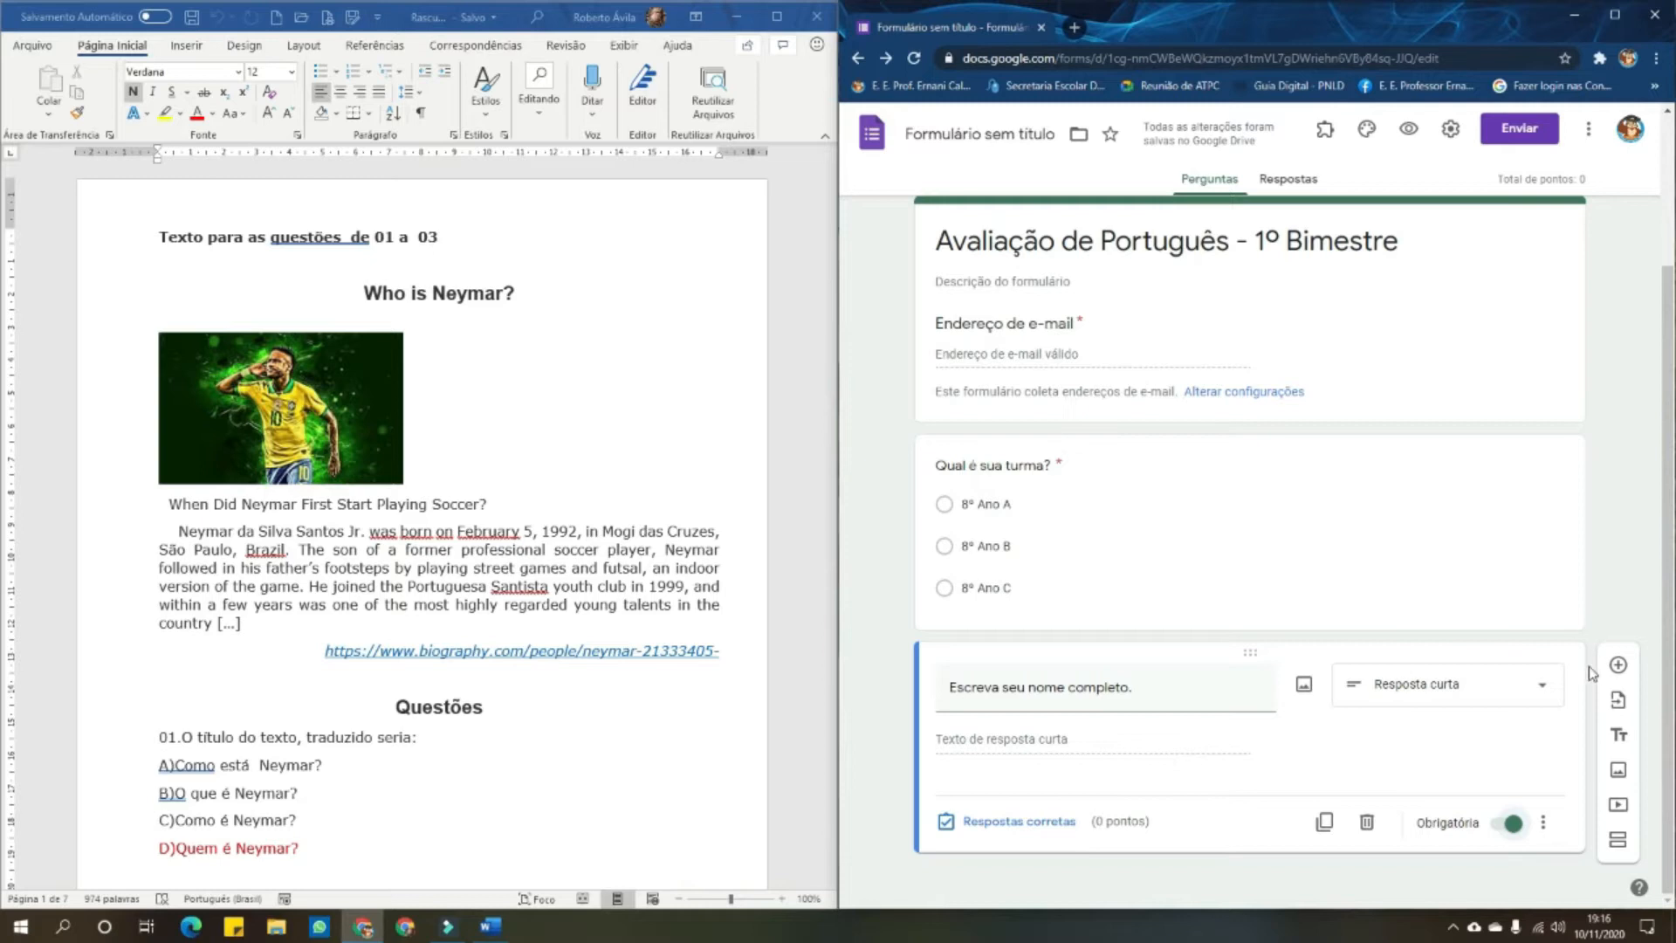
left_click(1619, 673)
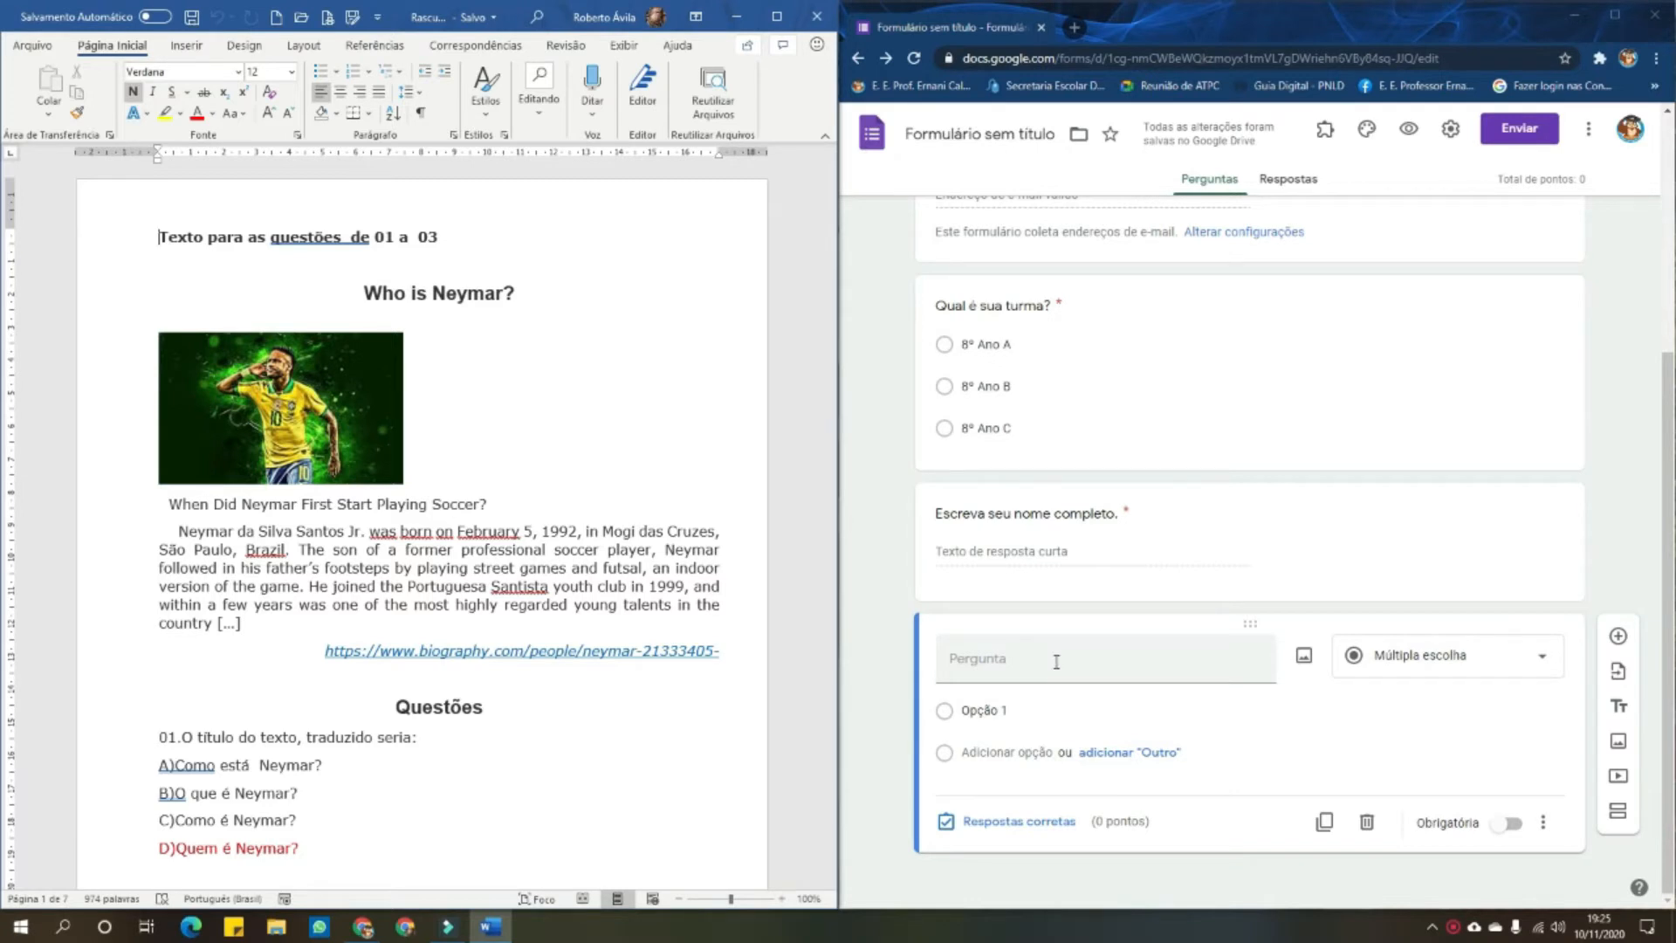
left_click(1056, 661)
type("01 -")
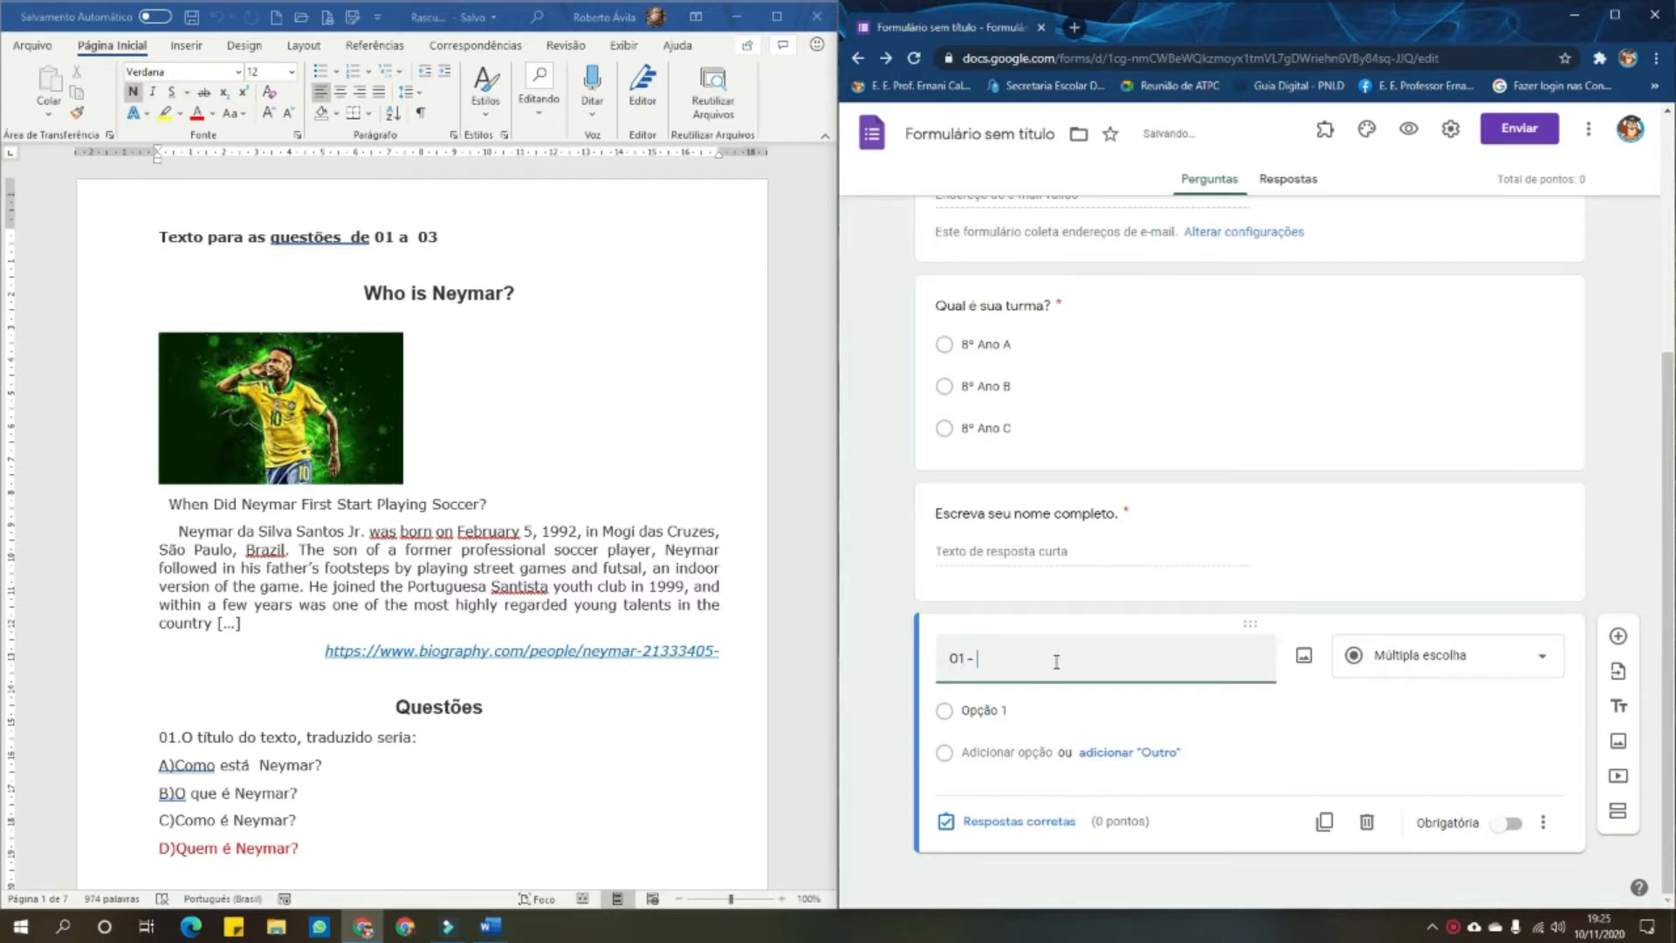
left_click(1497, 656)
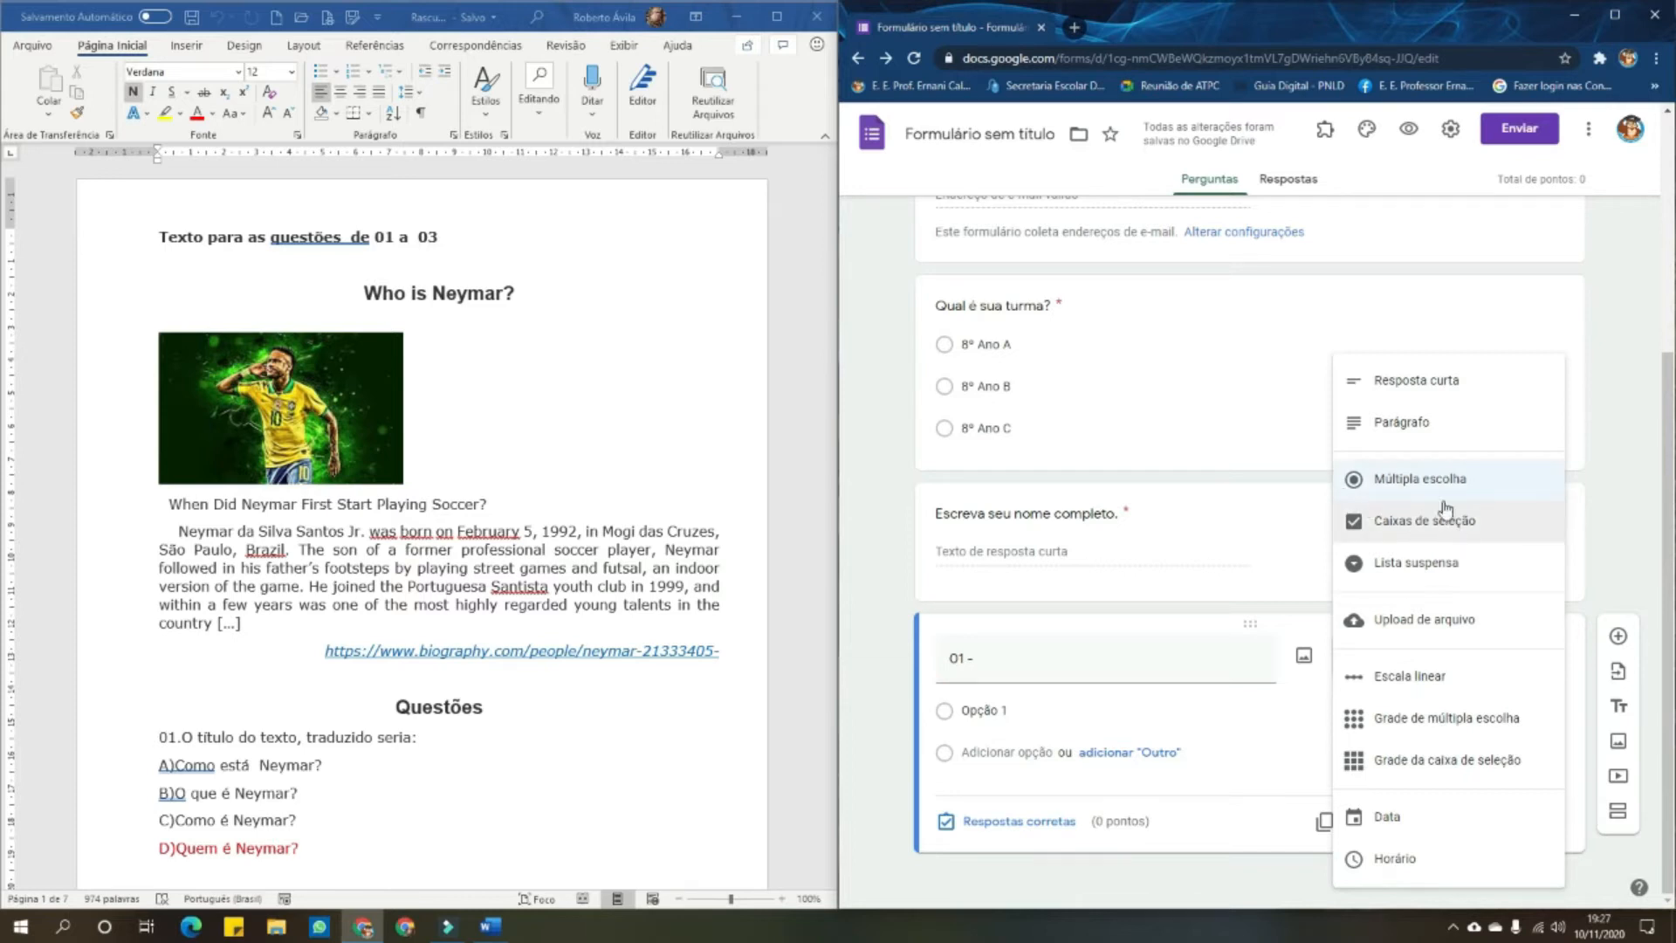
left_click(875, 544)
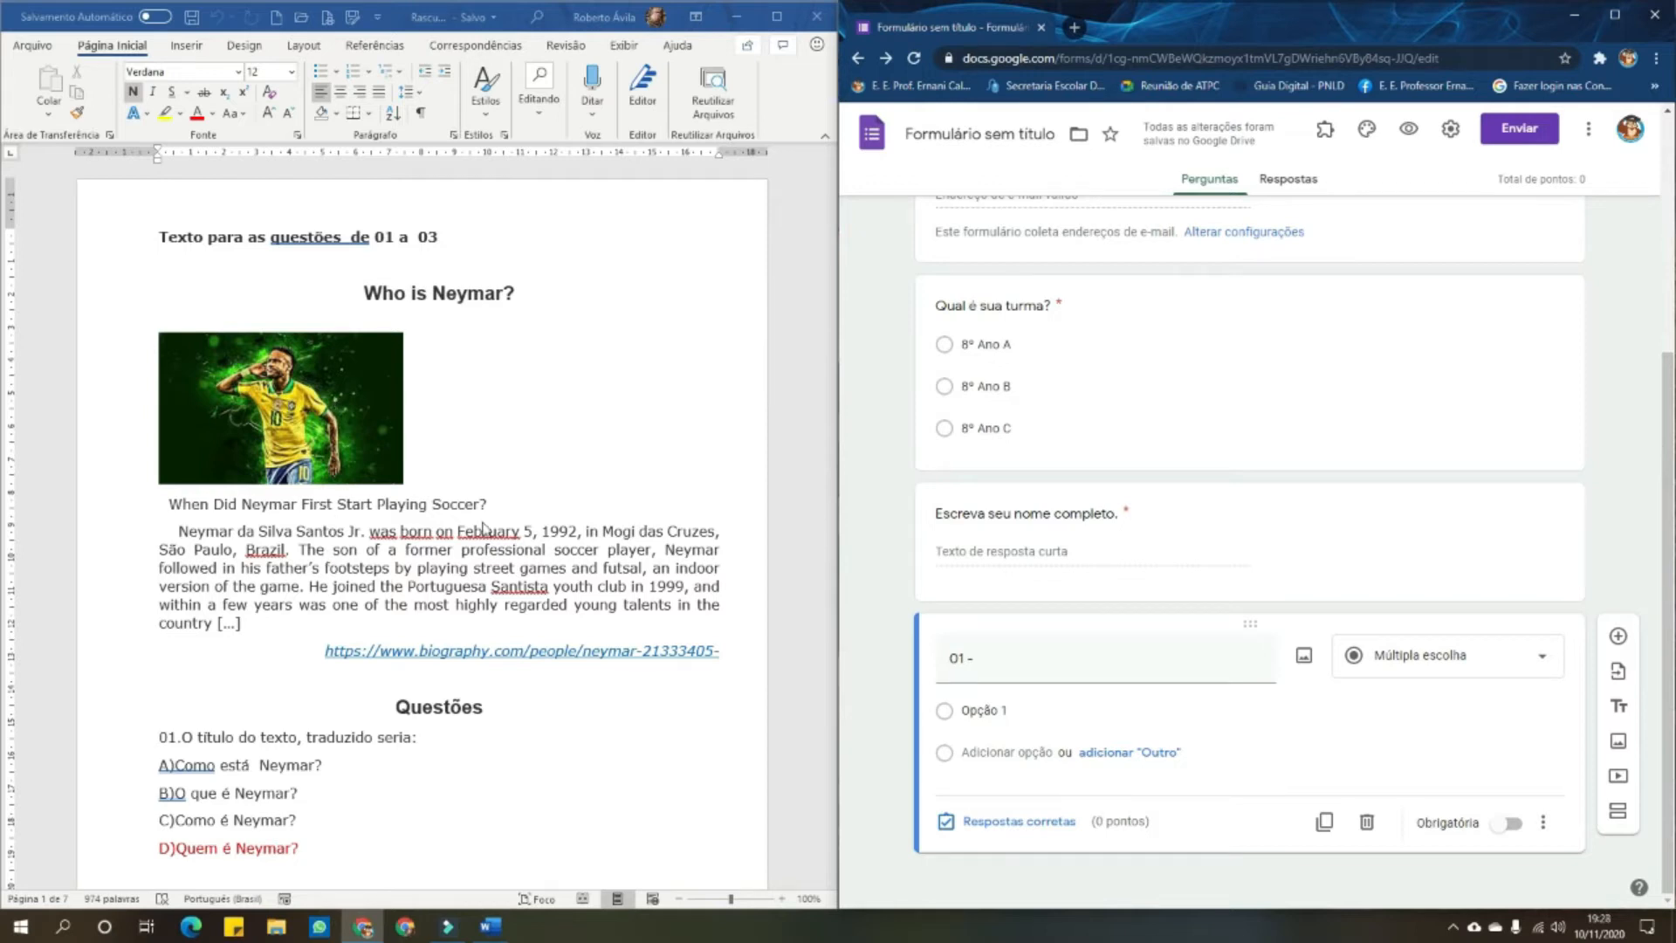
In the Word document, remove the extra spaces from the heading "Texto para as questões de 01 a 03"
left_click_drag(365, 290, 524, 298)
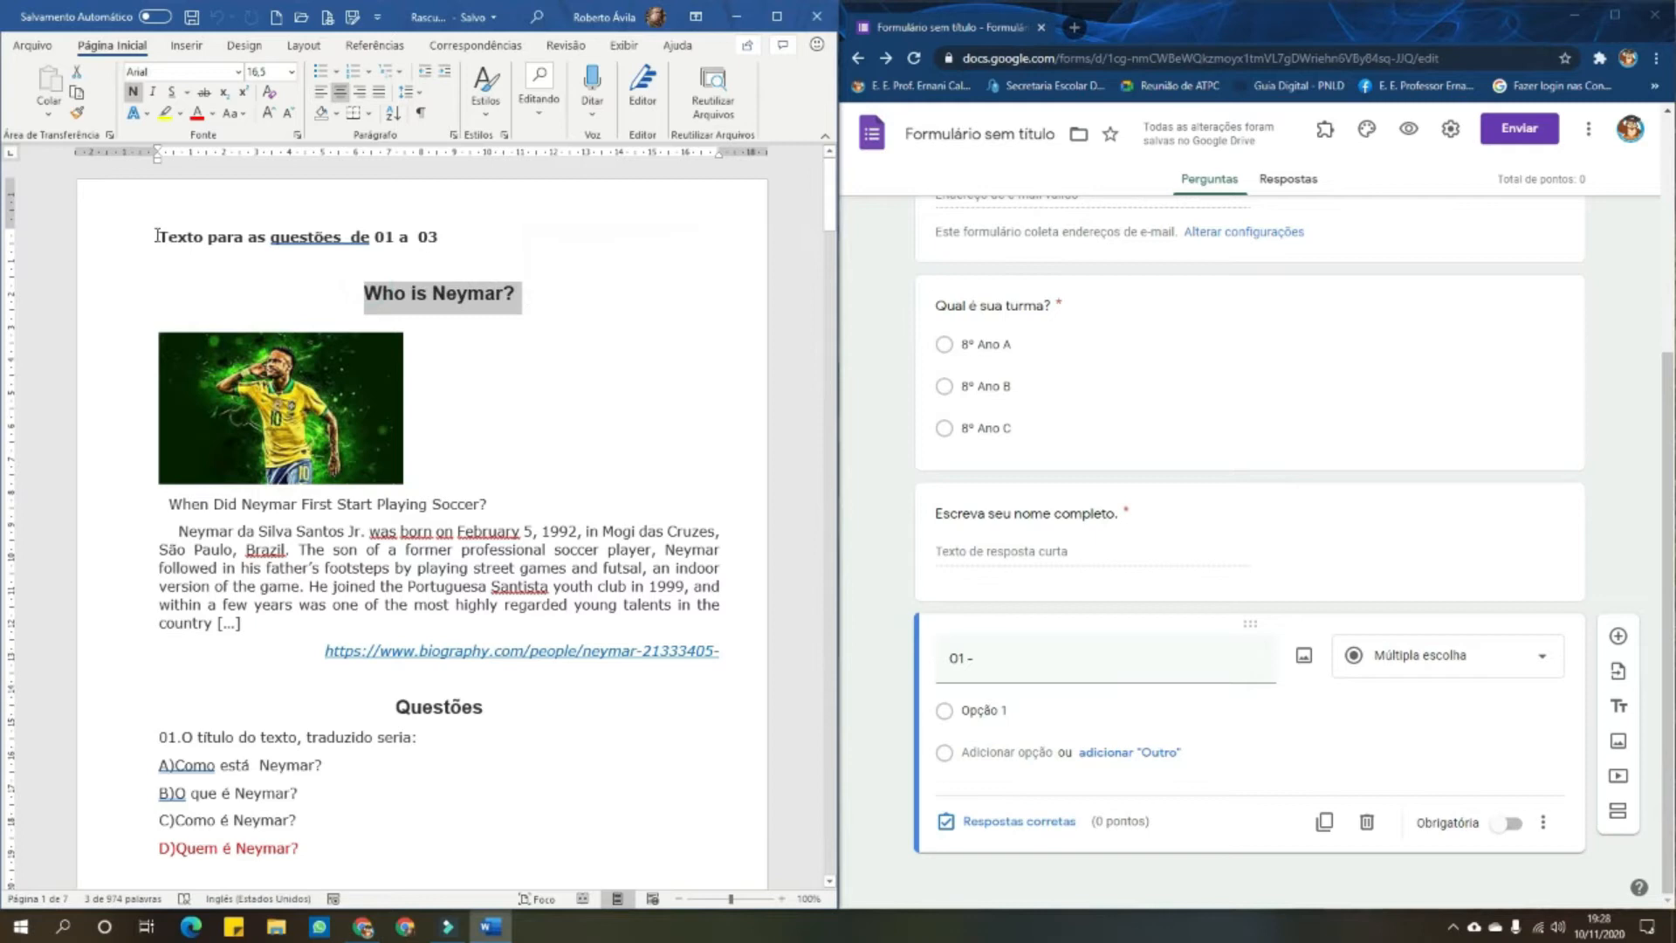
left_click(346, 238)
key("alt+shift")
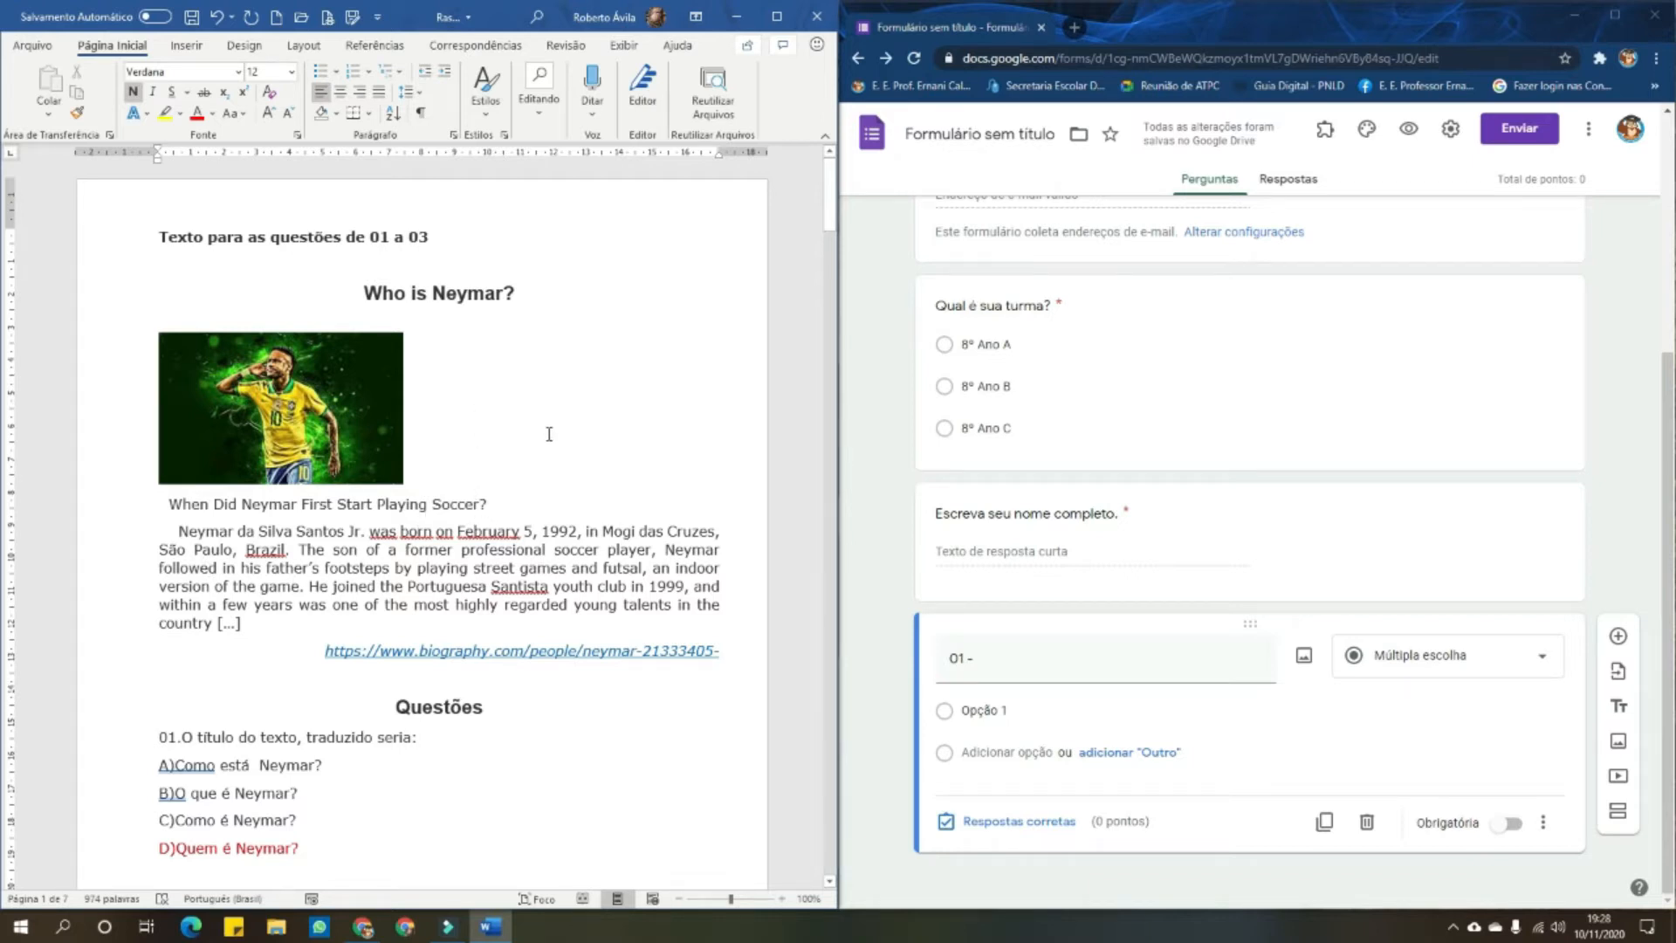
Set the Neymar picture's text wrapping to Quadrado
left_click(335, 414)
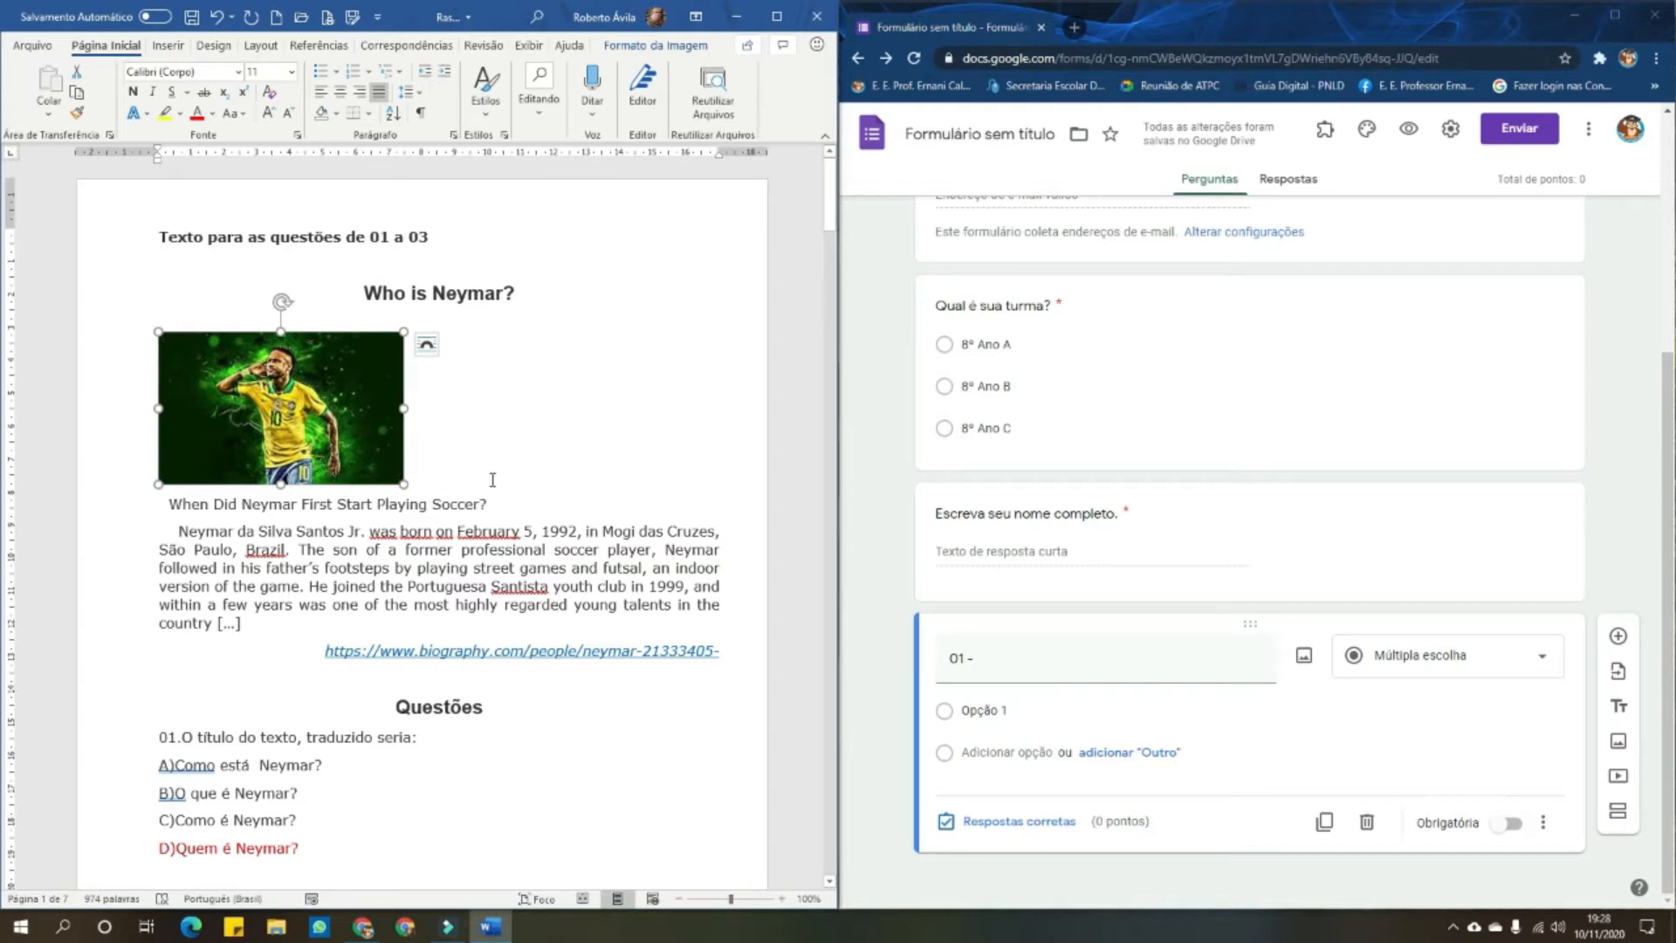
right_click(336, 409)
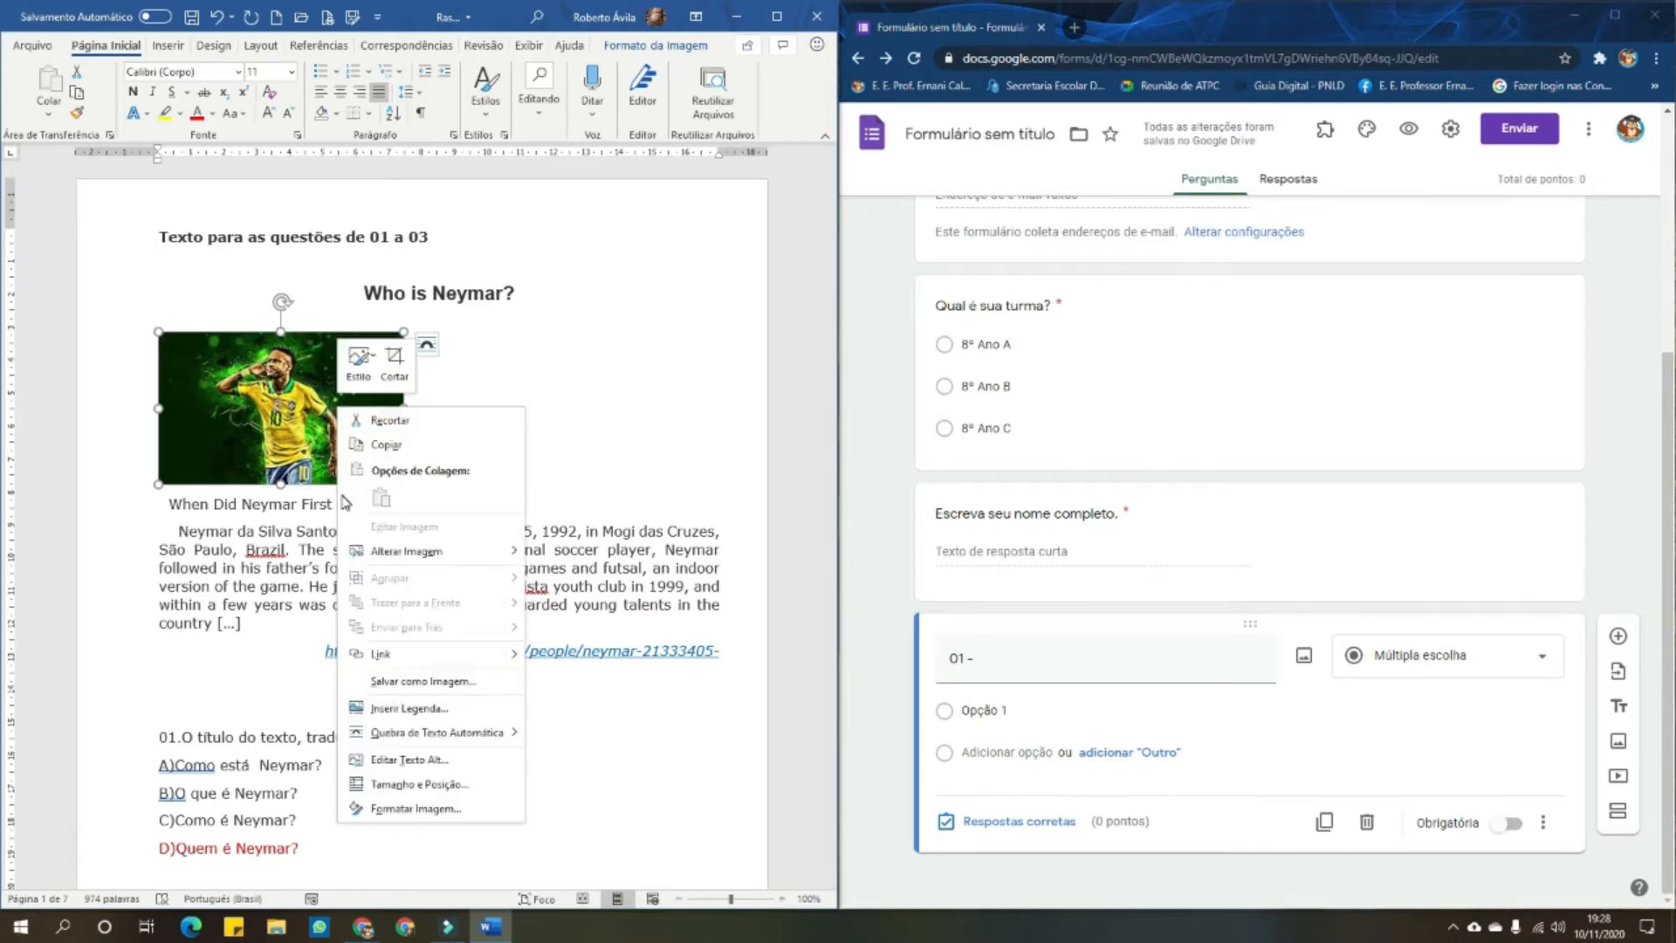
mouse_move(402, 734)
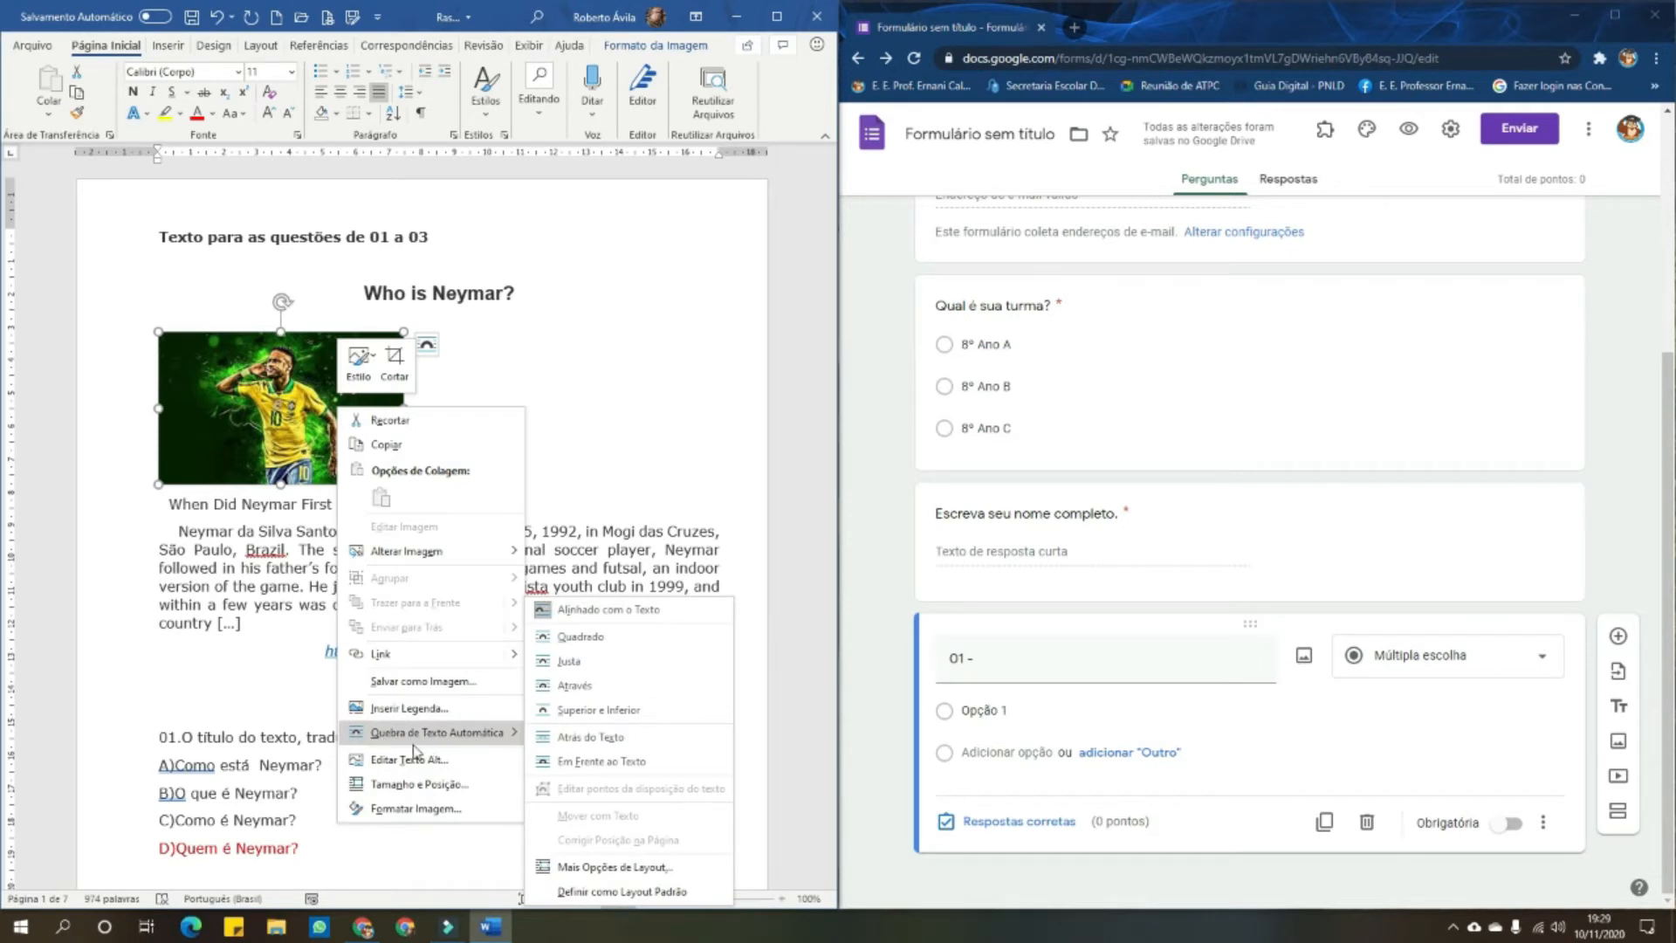
left_click(573, 642)
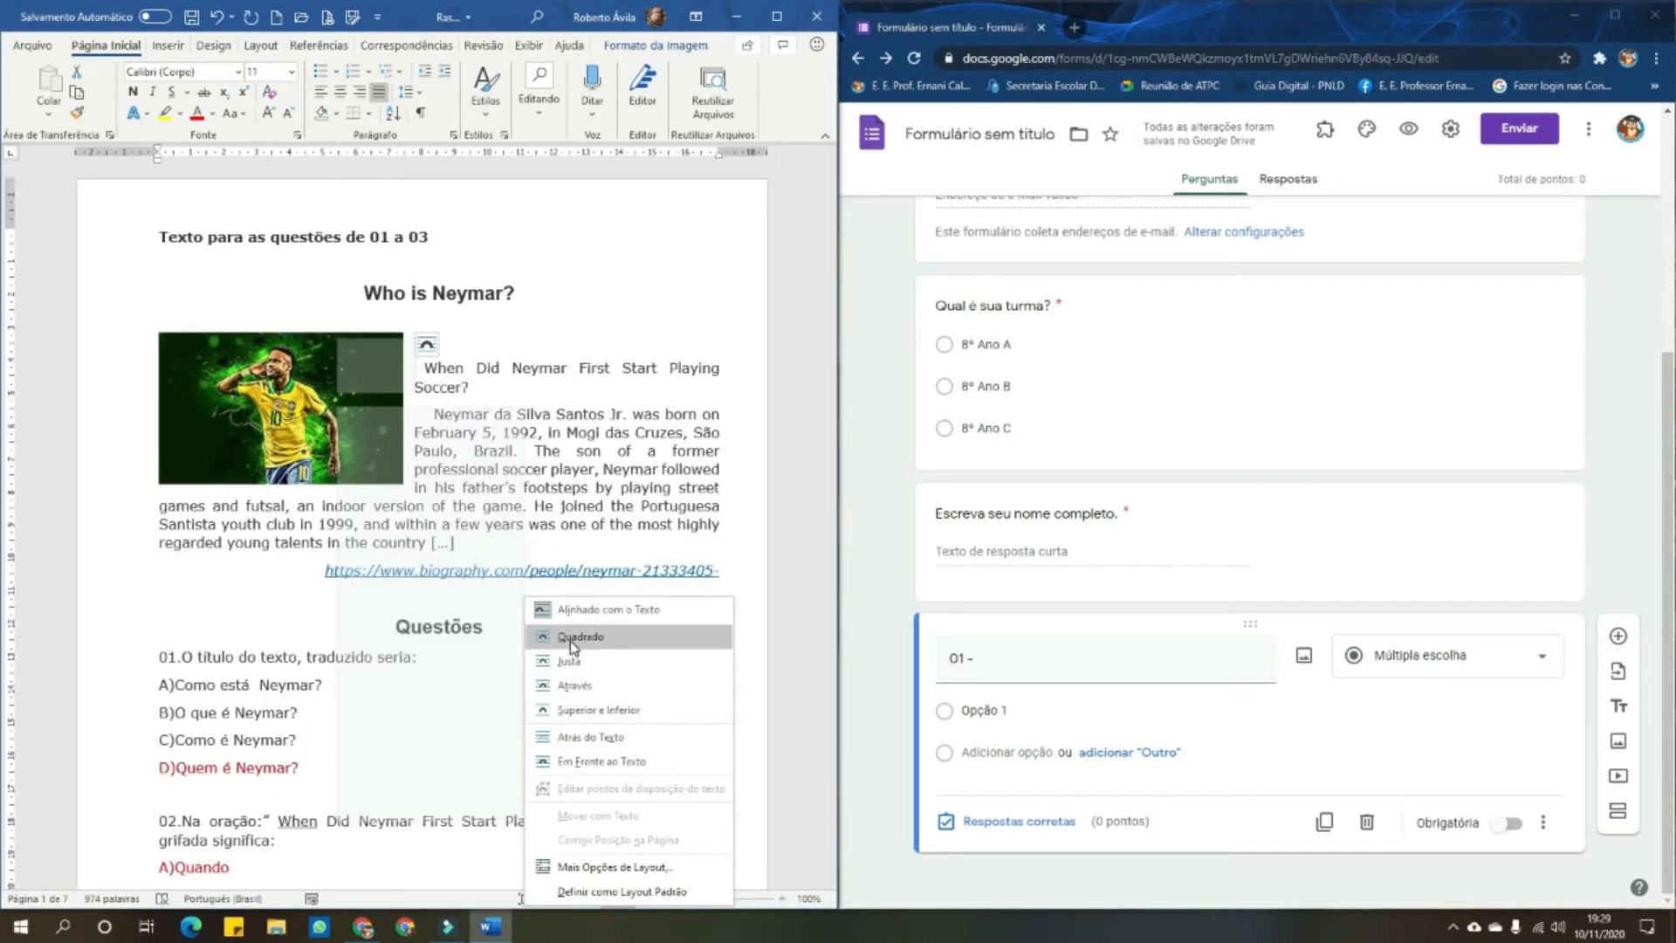
left_click(573, 642)
Remove the blank line above the text beside the picture and the leading spaces of its two paragraphs
left_click(491, 439)
left_click(432, 335)
key("ctrl+z")
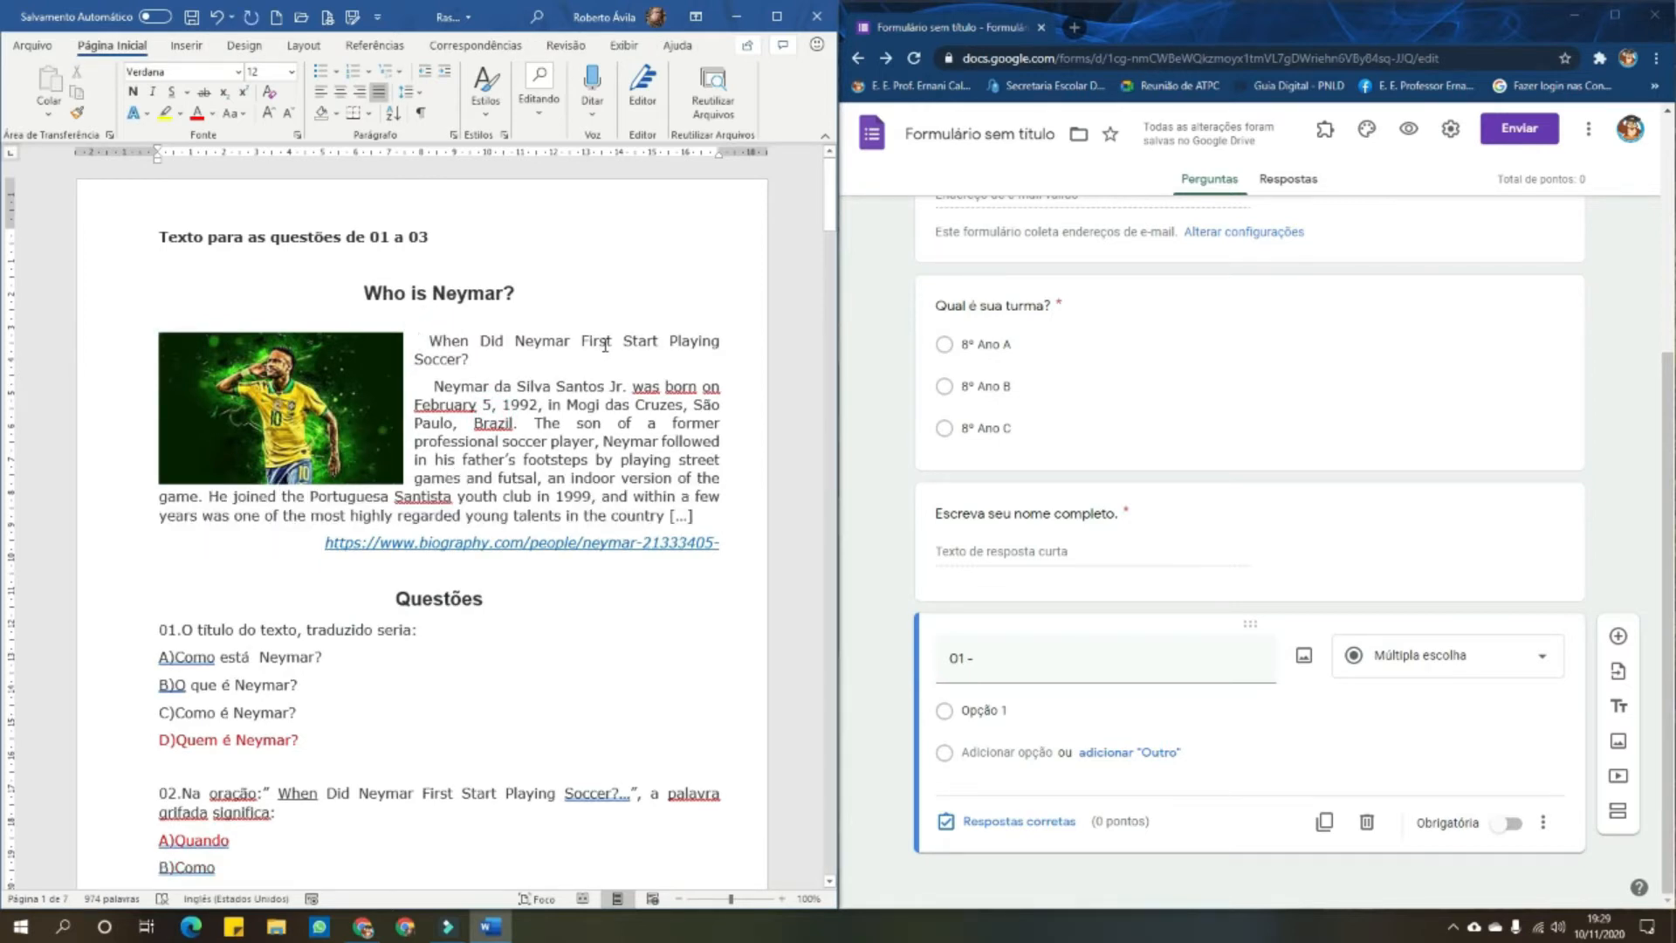
key("BackSpace")
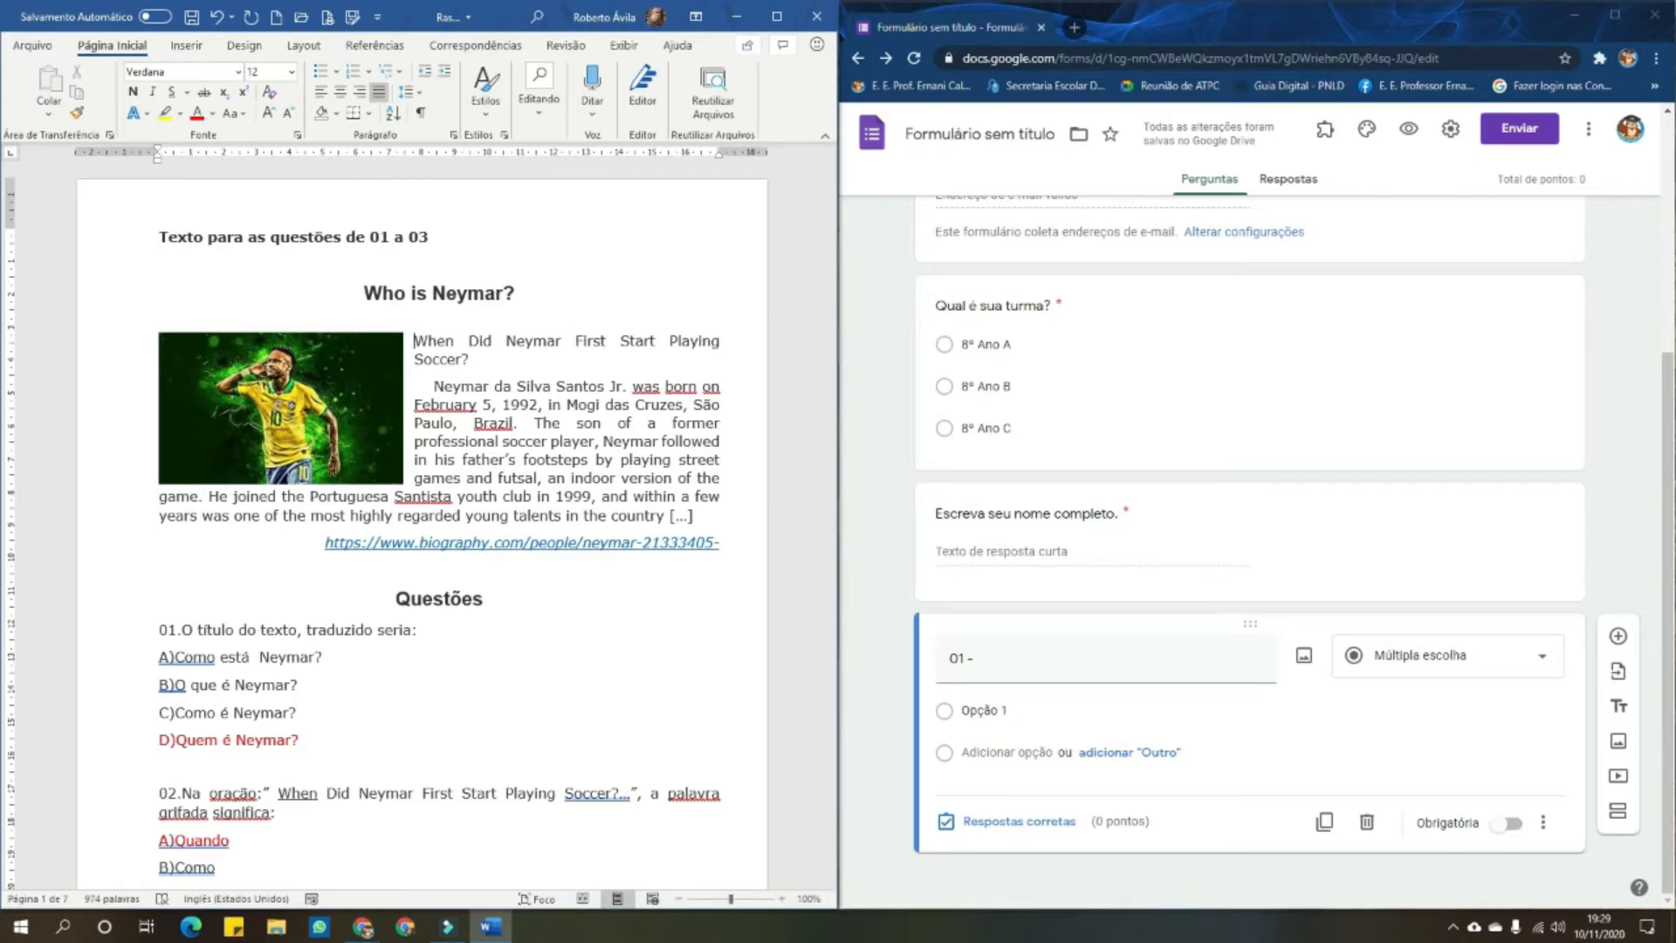
key("Delete")
key("Delete")
key("Delete")
key("Delete")
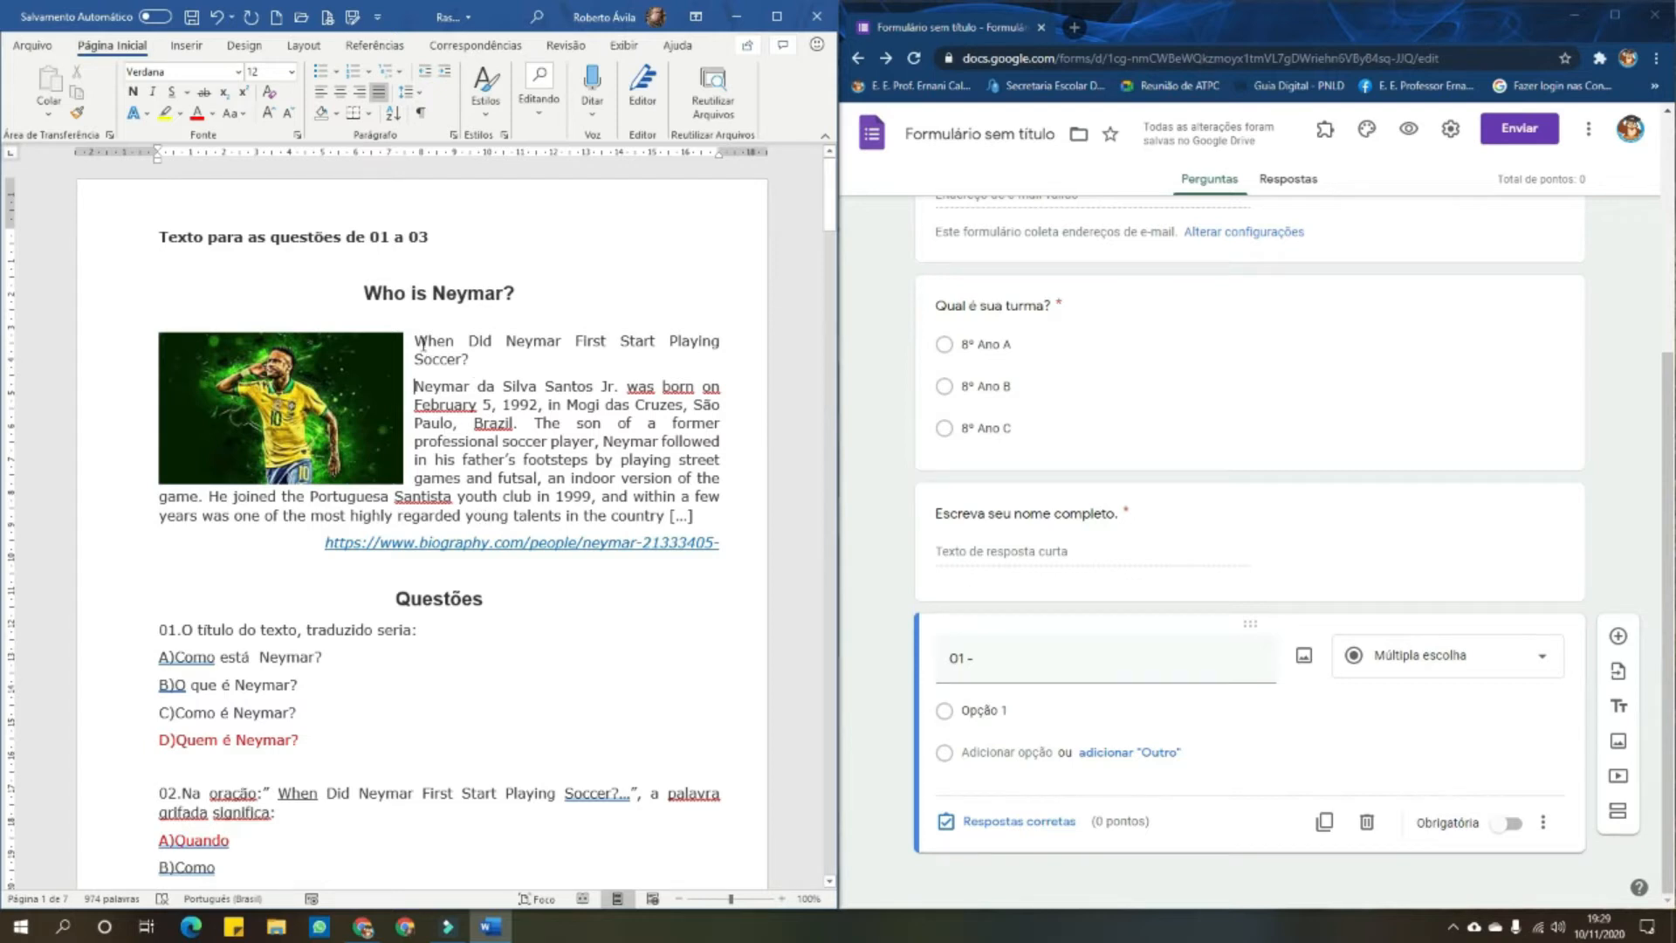
Give both paragraphs beside the picture a first-line indent of about 1 cm
left_click_drag(415, 342, 698, 518)
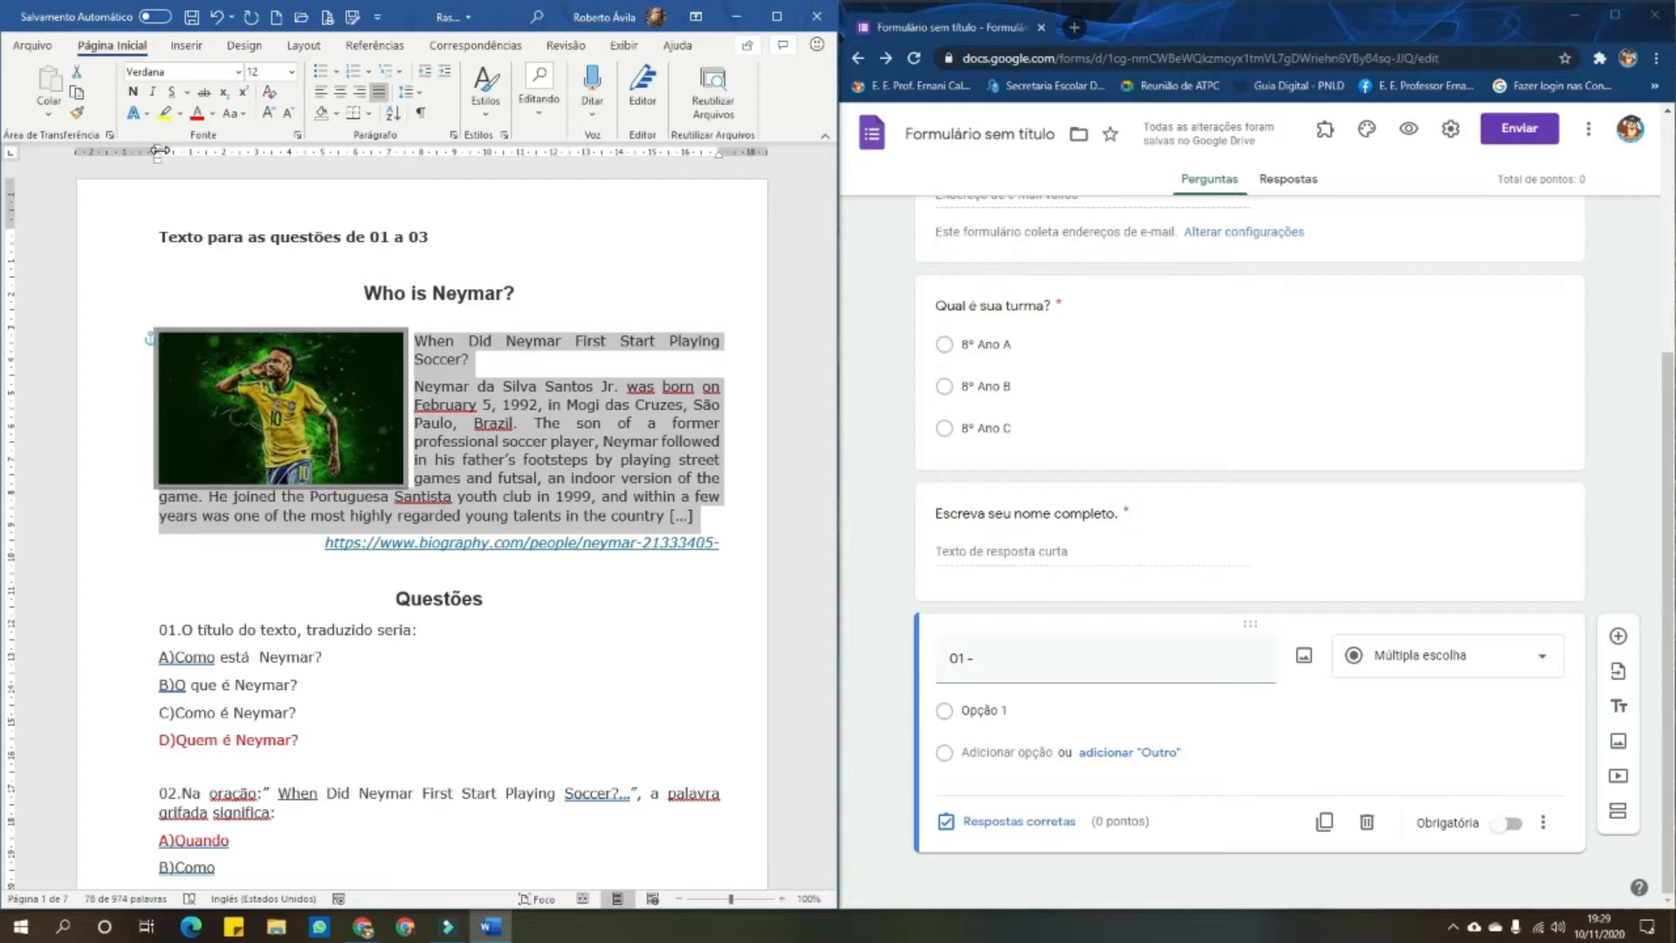
left_click_drag(159, 152, 193, 154)
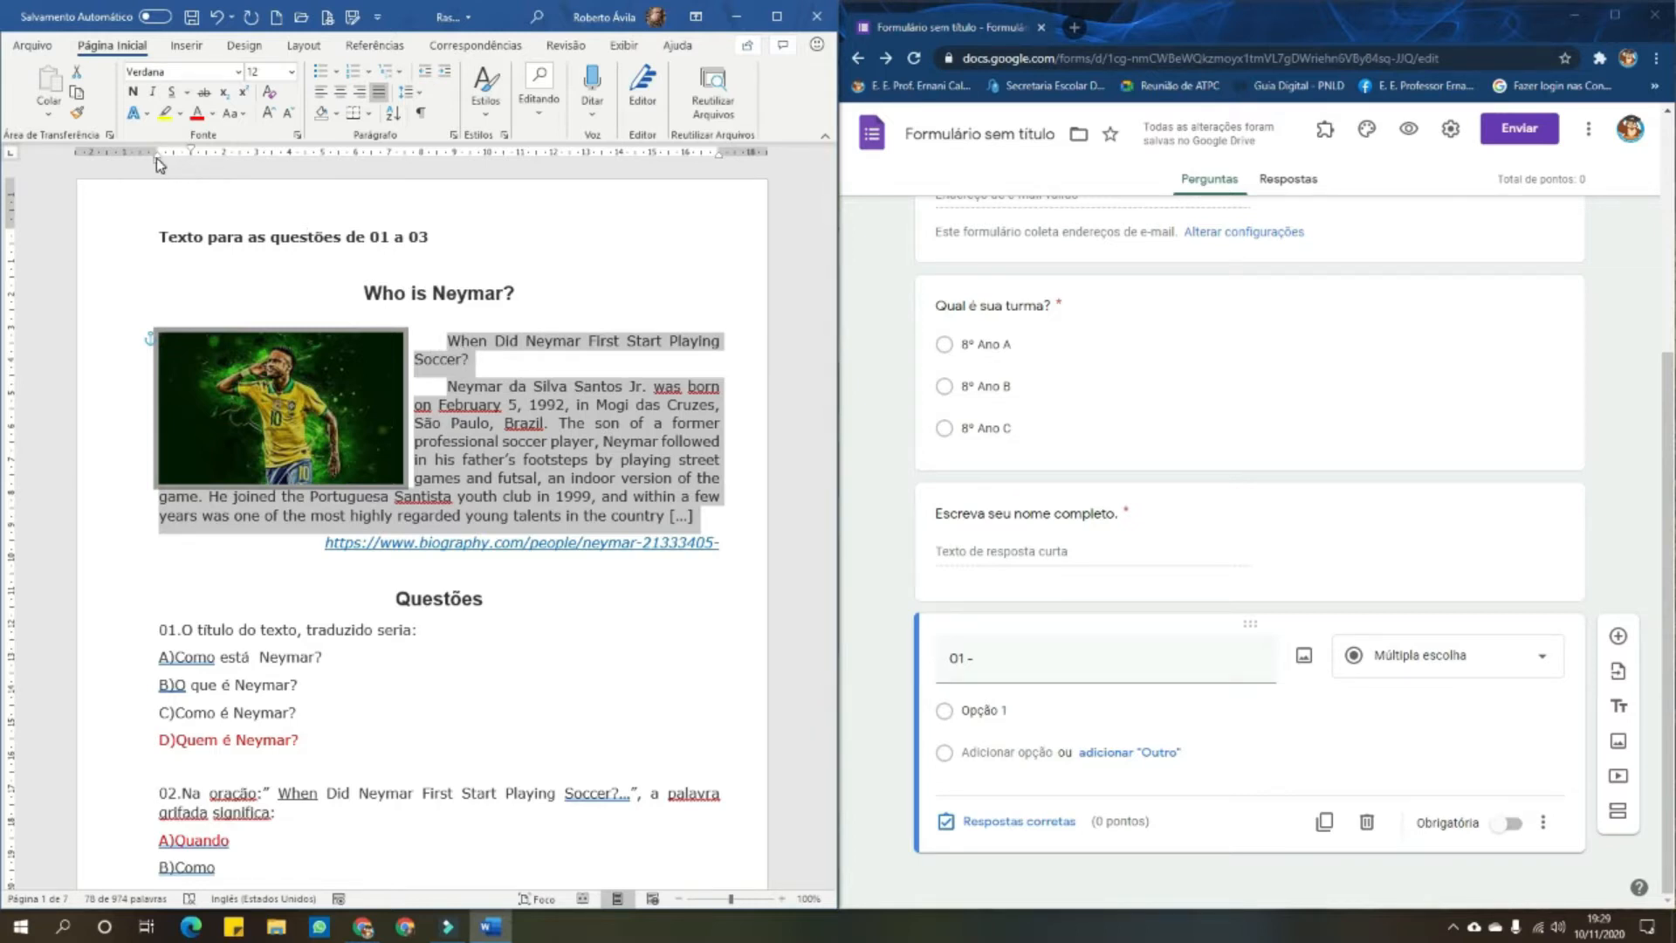
mouse_move(158, 155)
left_mouse_down()
mouse_move(189, 161)
mouse_move(157, 159)
left_mouse_up()
left_click(488, 424)
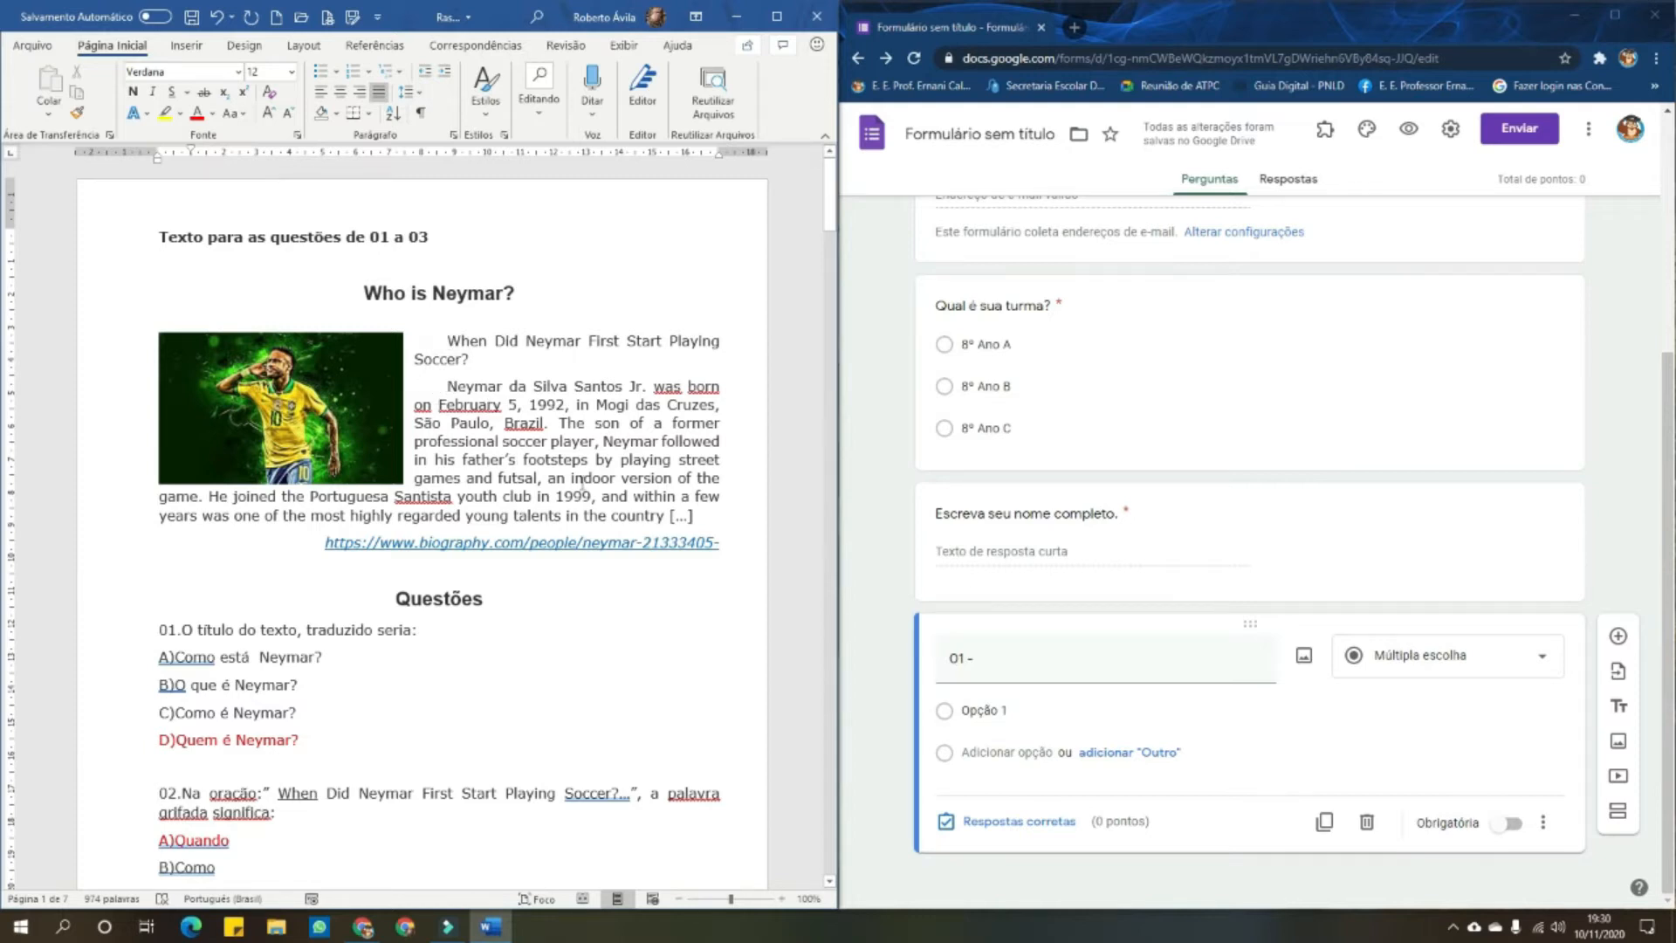
Test the first-line indent with a throwaway paragraph after "Soccer?" and delete it
left_click(495, 367)
key("Return")
type("jh")
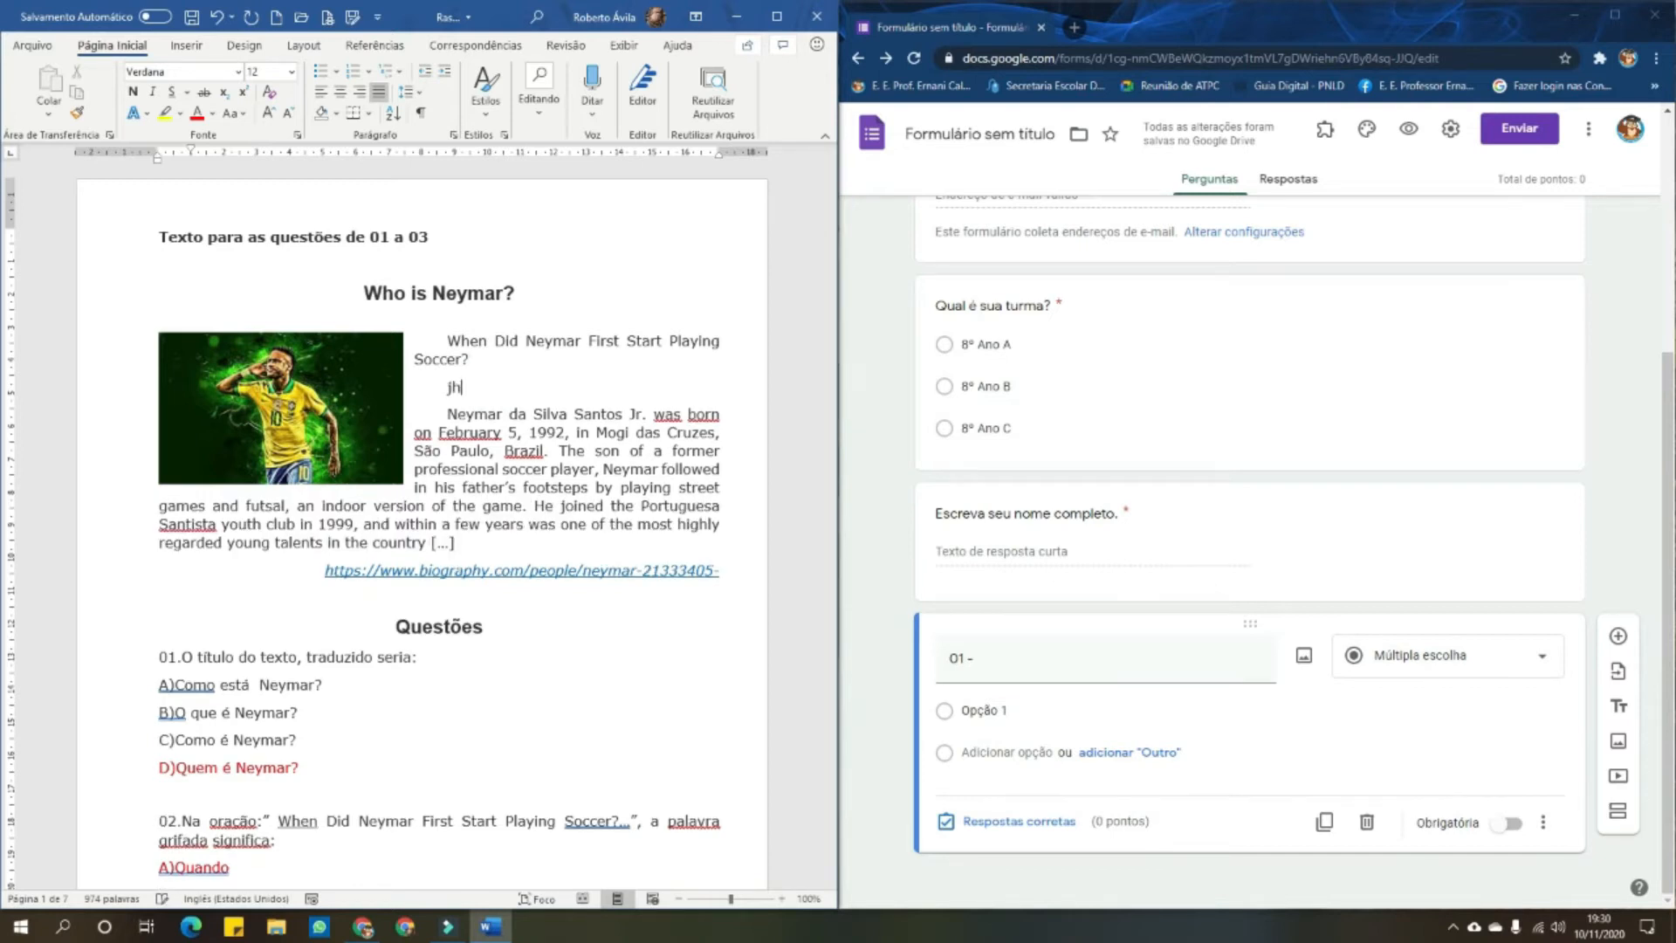
type("sfdakjgkhgfdsasfdjhgdafkjh gdsfkjhg fdjhg jhg")
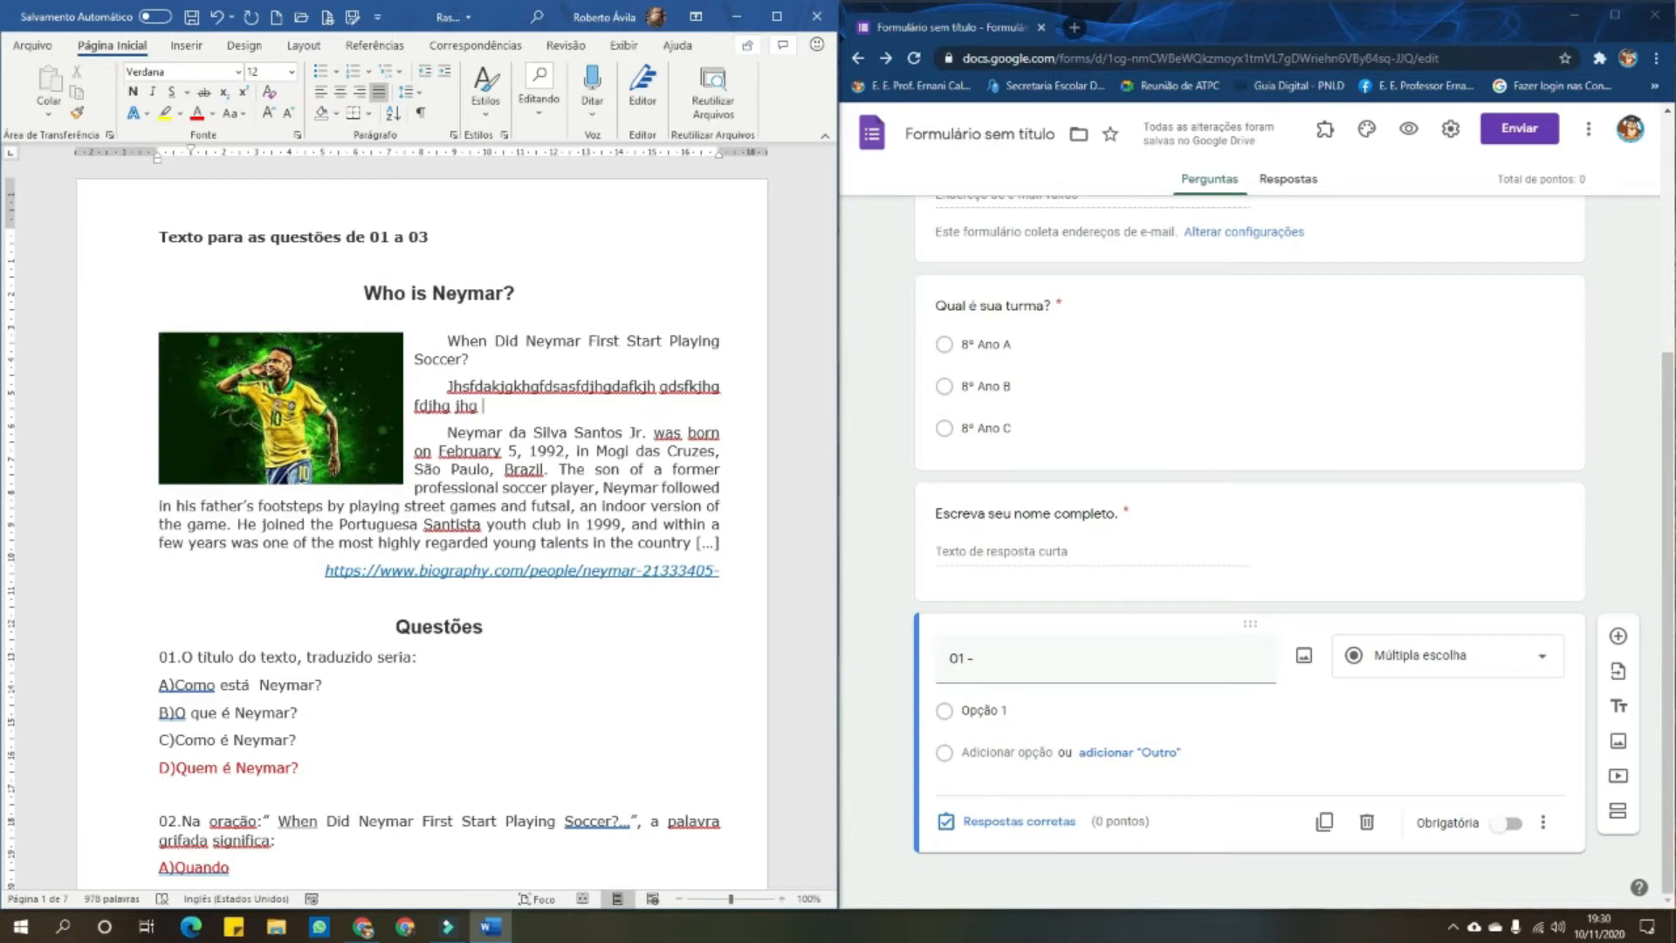
key("shift+Up")
key("shift+Home")
key("Delete")
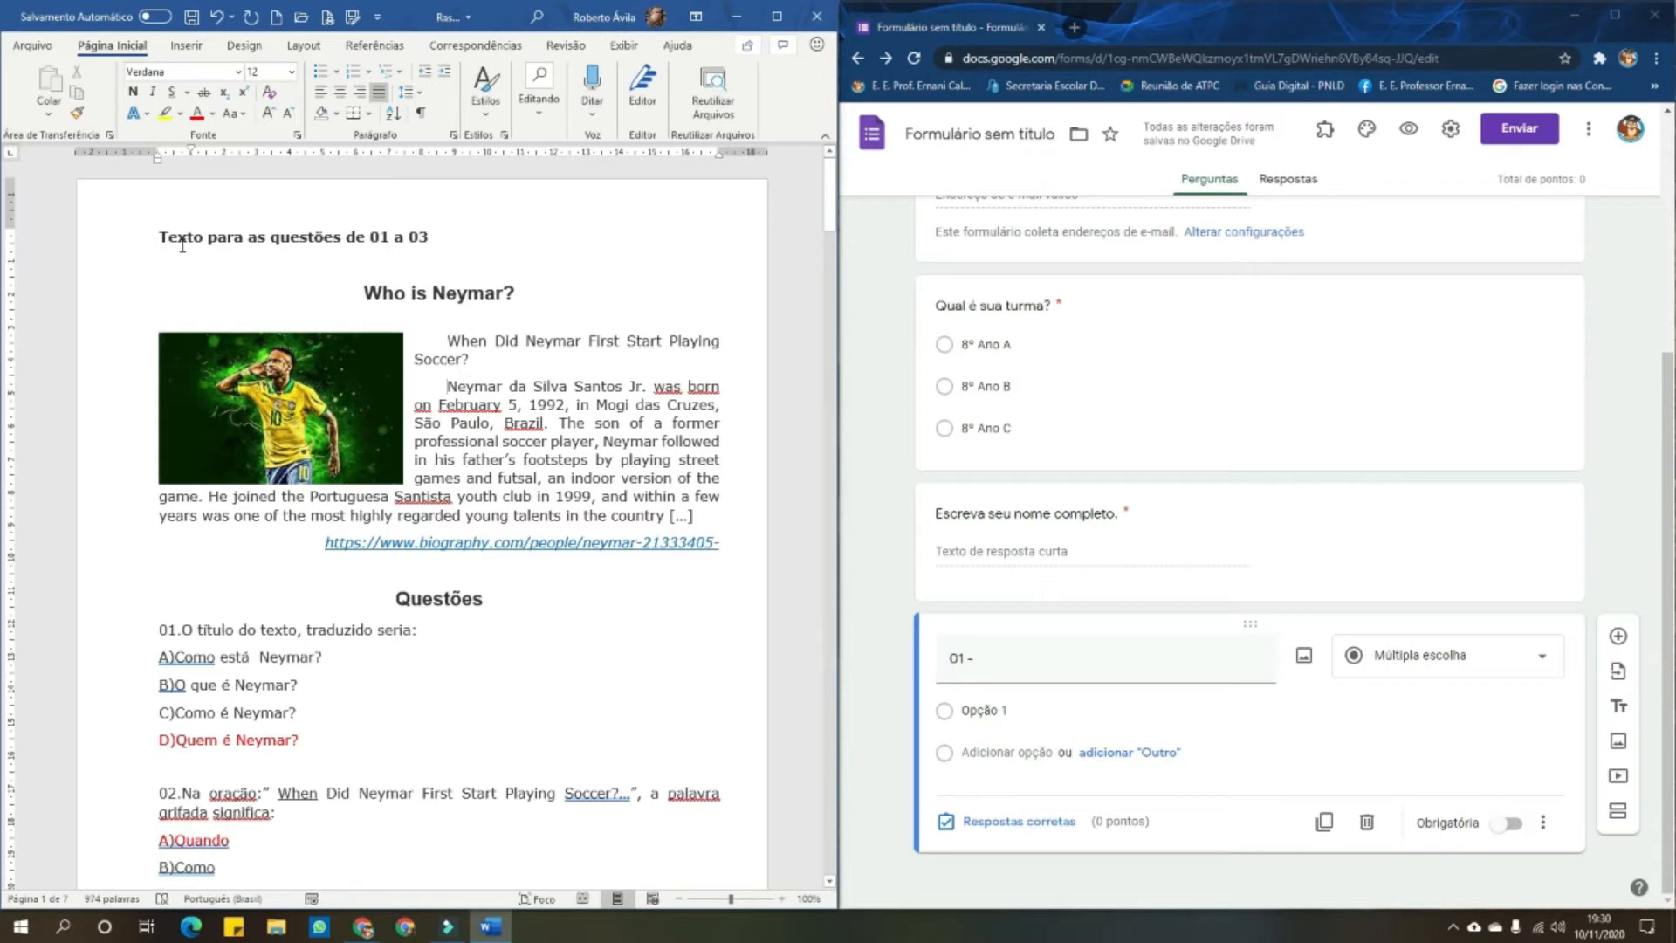
Enlarge the title "Who is Neymar?" by five font-size increments
left_click(116, 295)
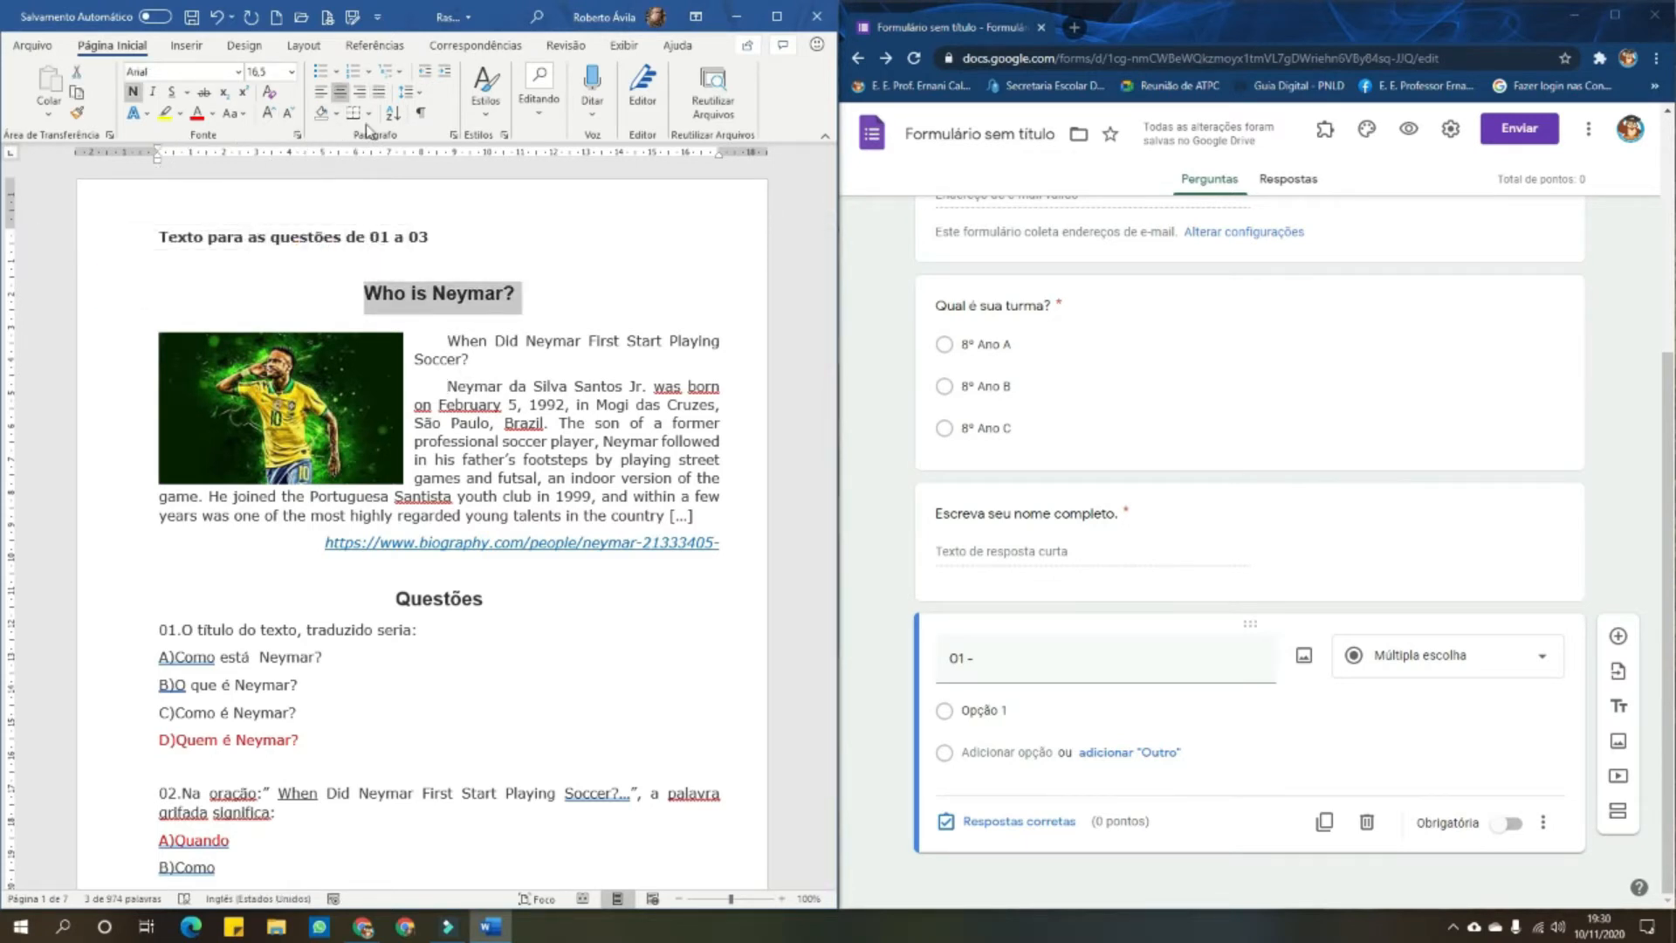
left_click(269, 114)
left_click(268, 114)
left_click(269, 114)
left_click(269, 114)
left_click(269, 114)
left_click(557, 478)
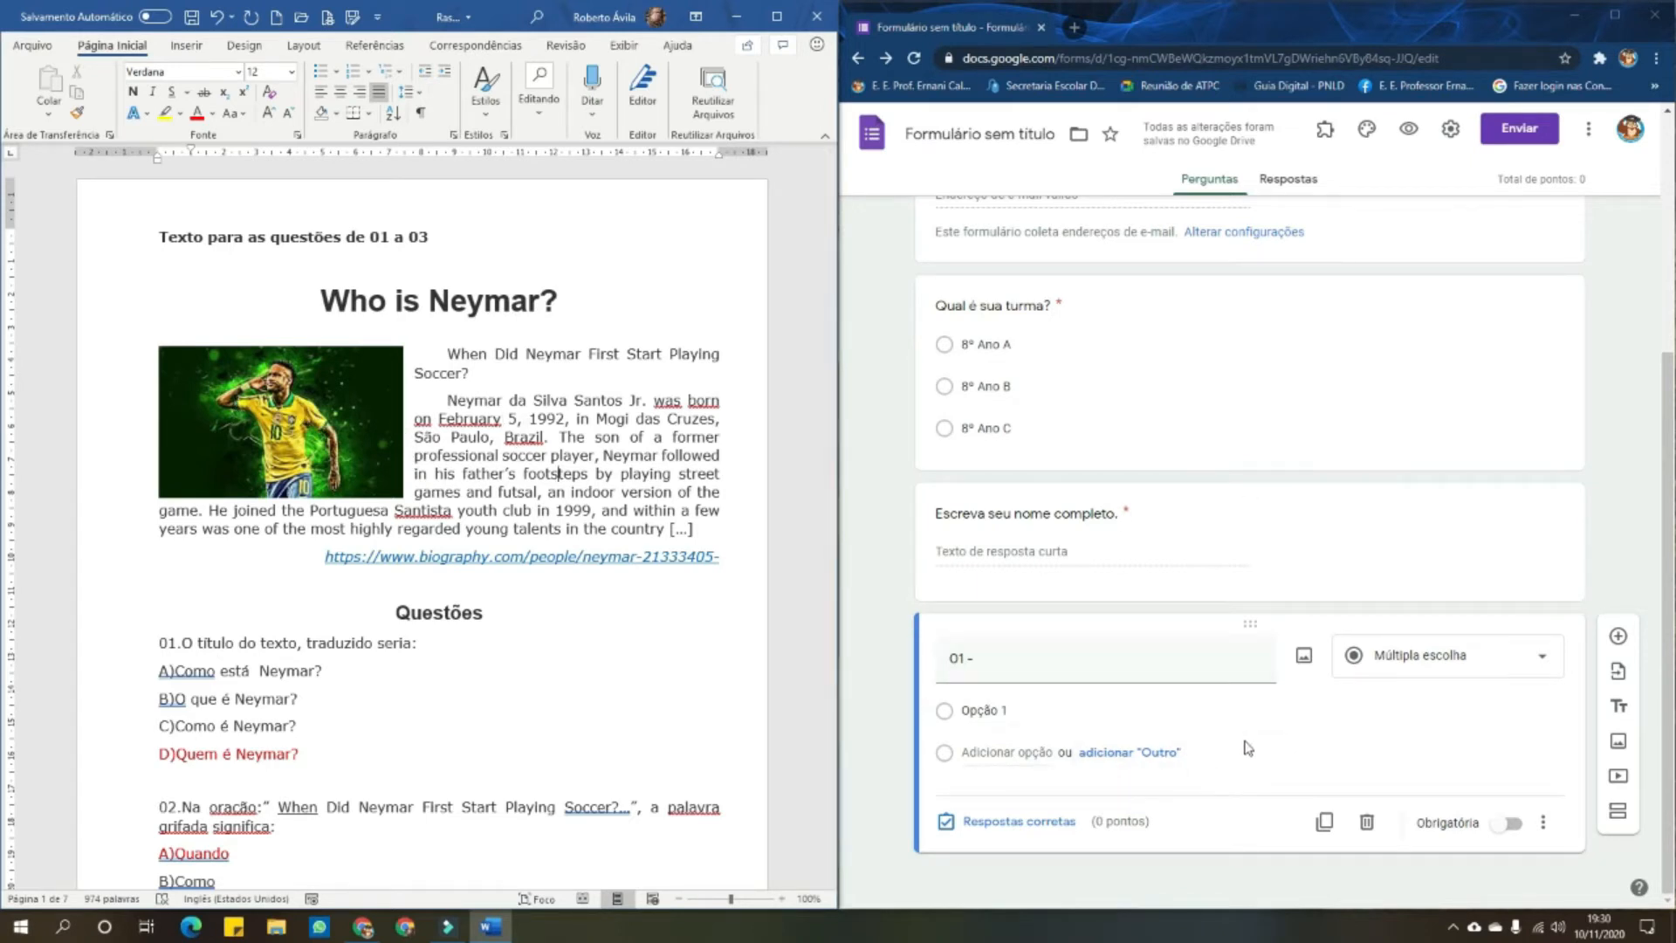
Start inserting an image into the form below the question "01 -"
left_click(1617, 742)
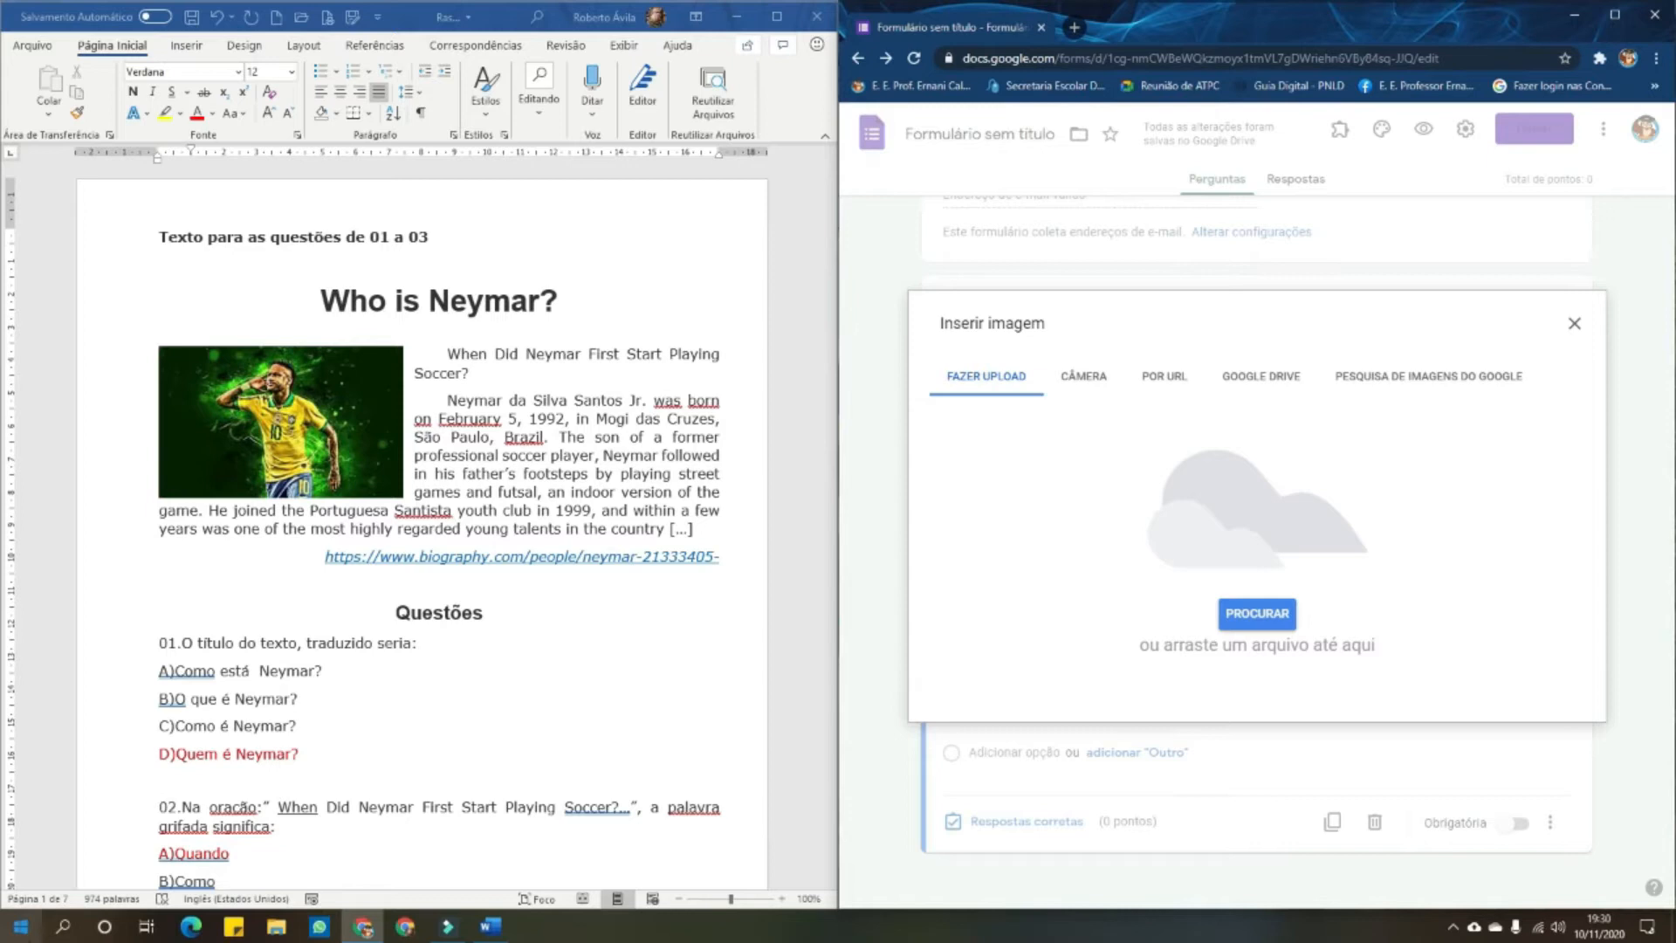
left_click(19, 927)
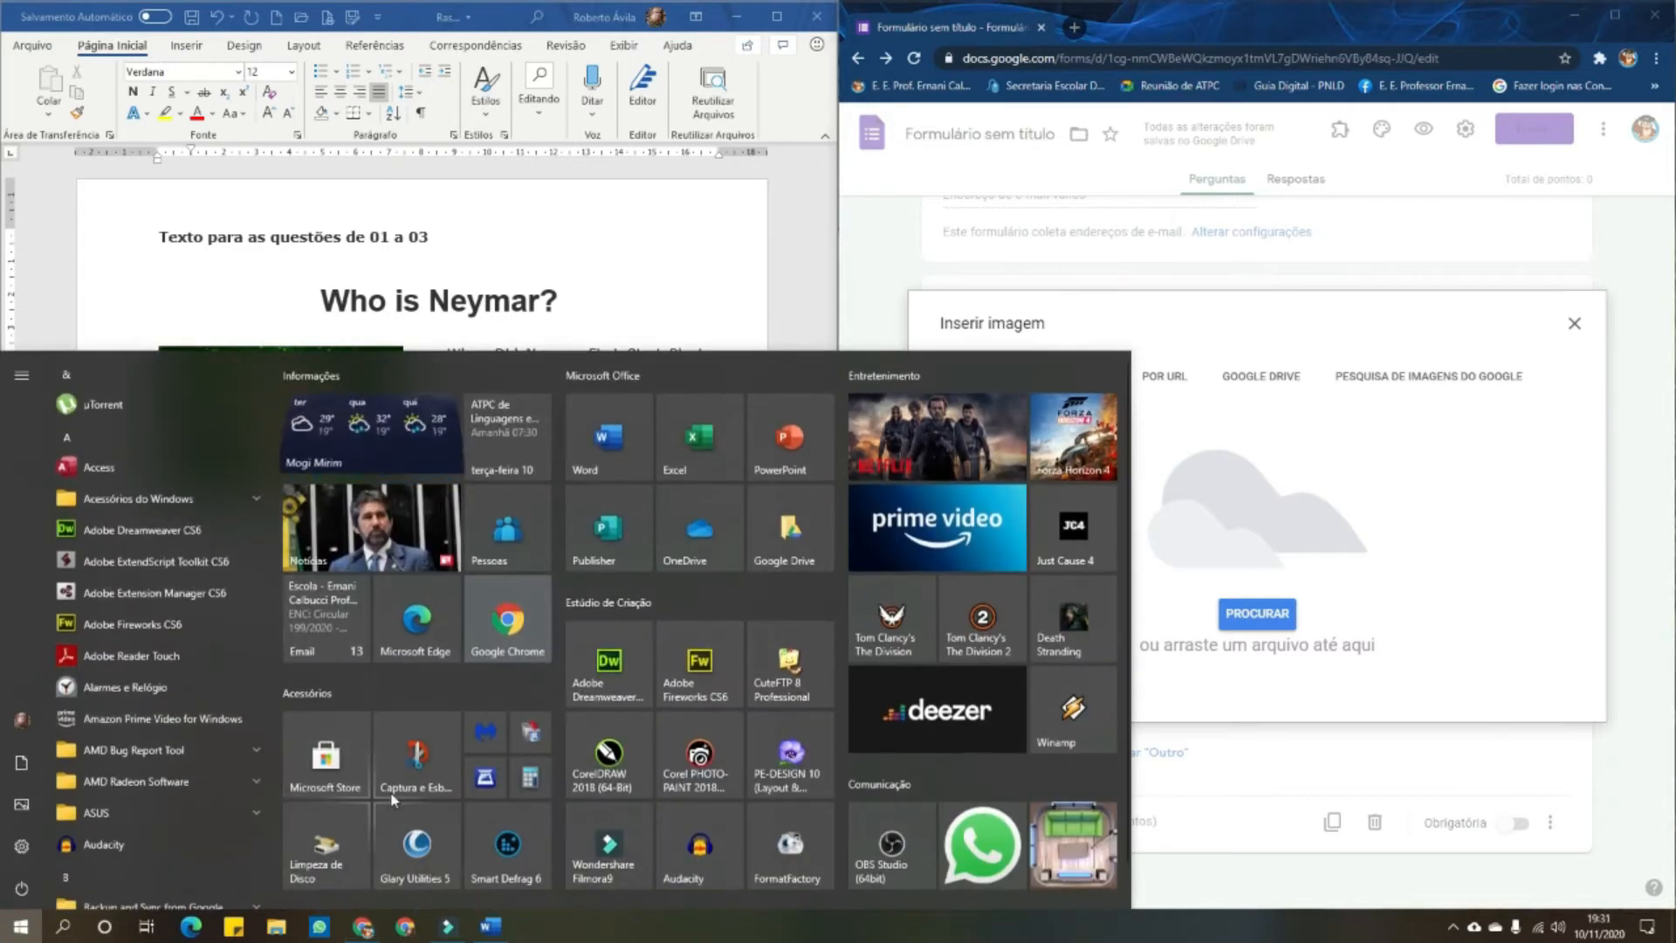
left_click(420, 761)
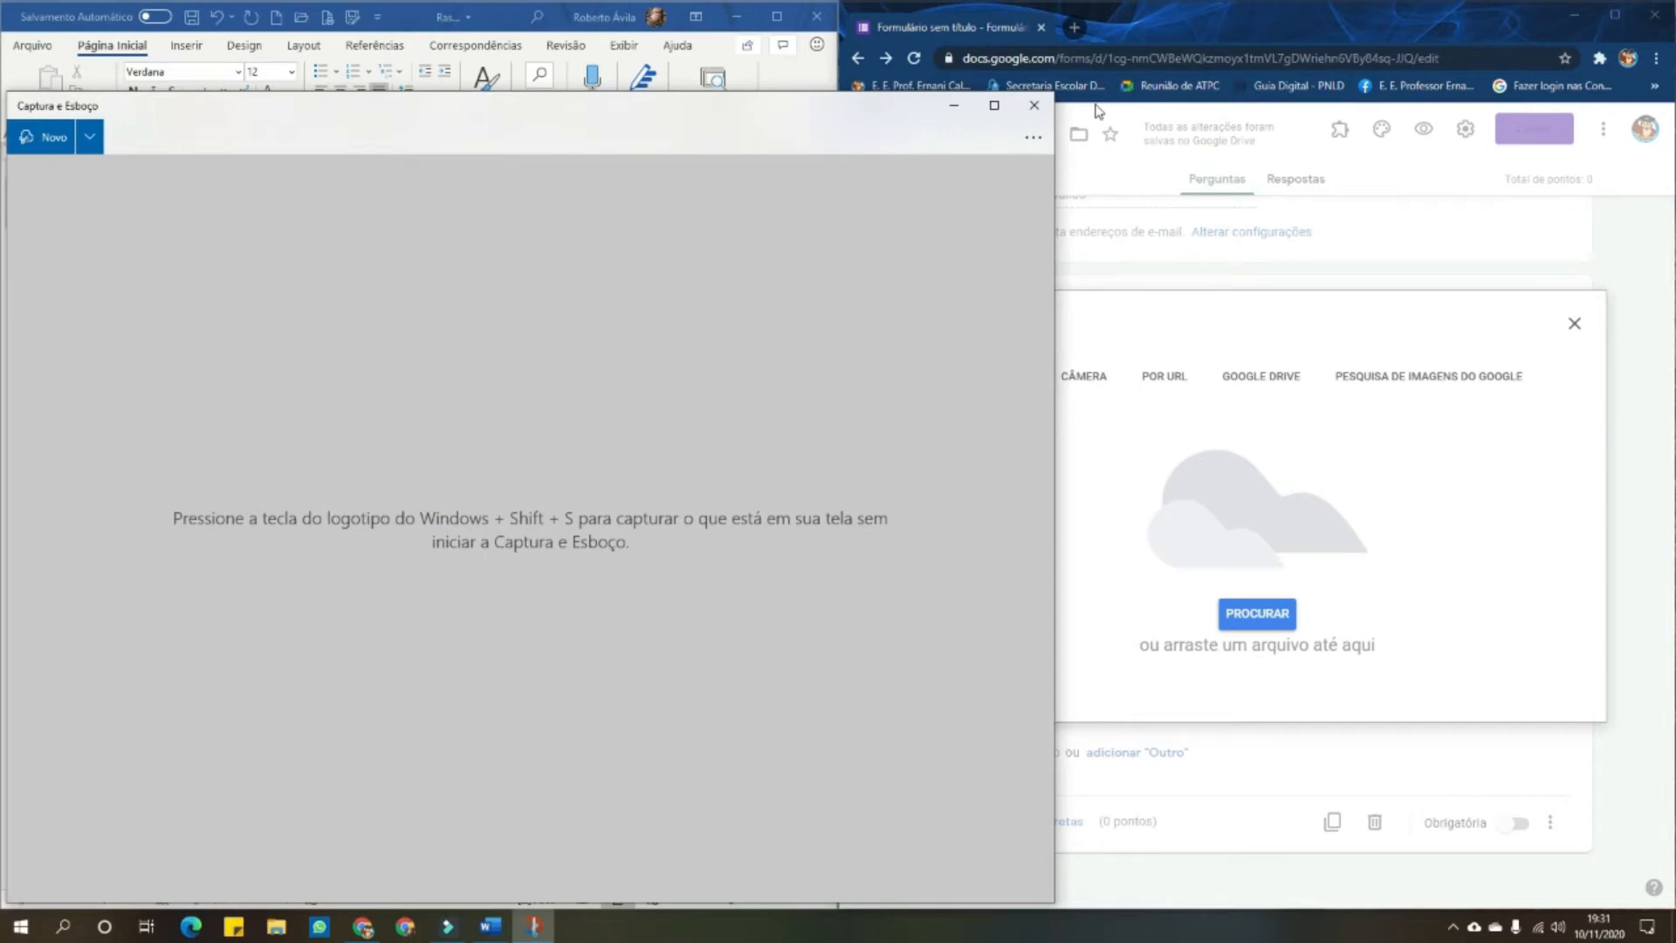
left_click(1032, 106)
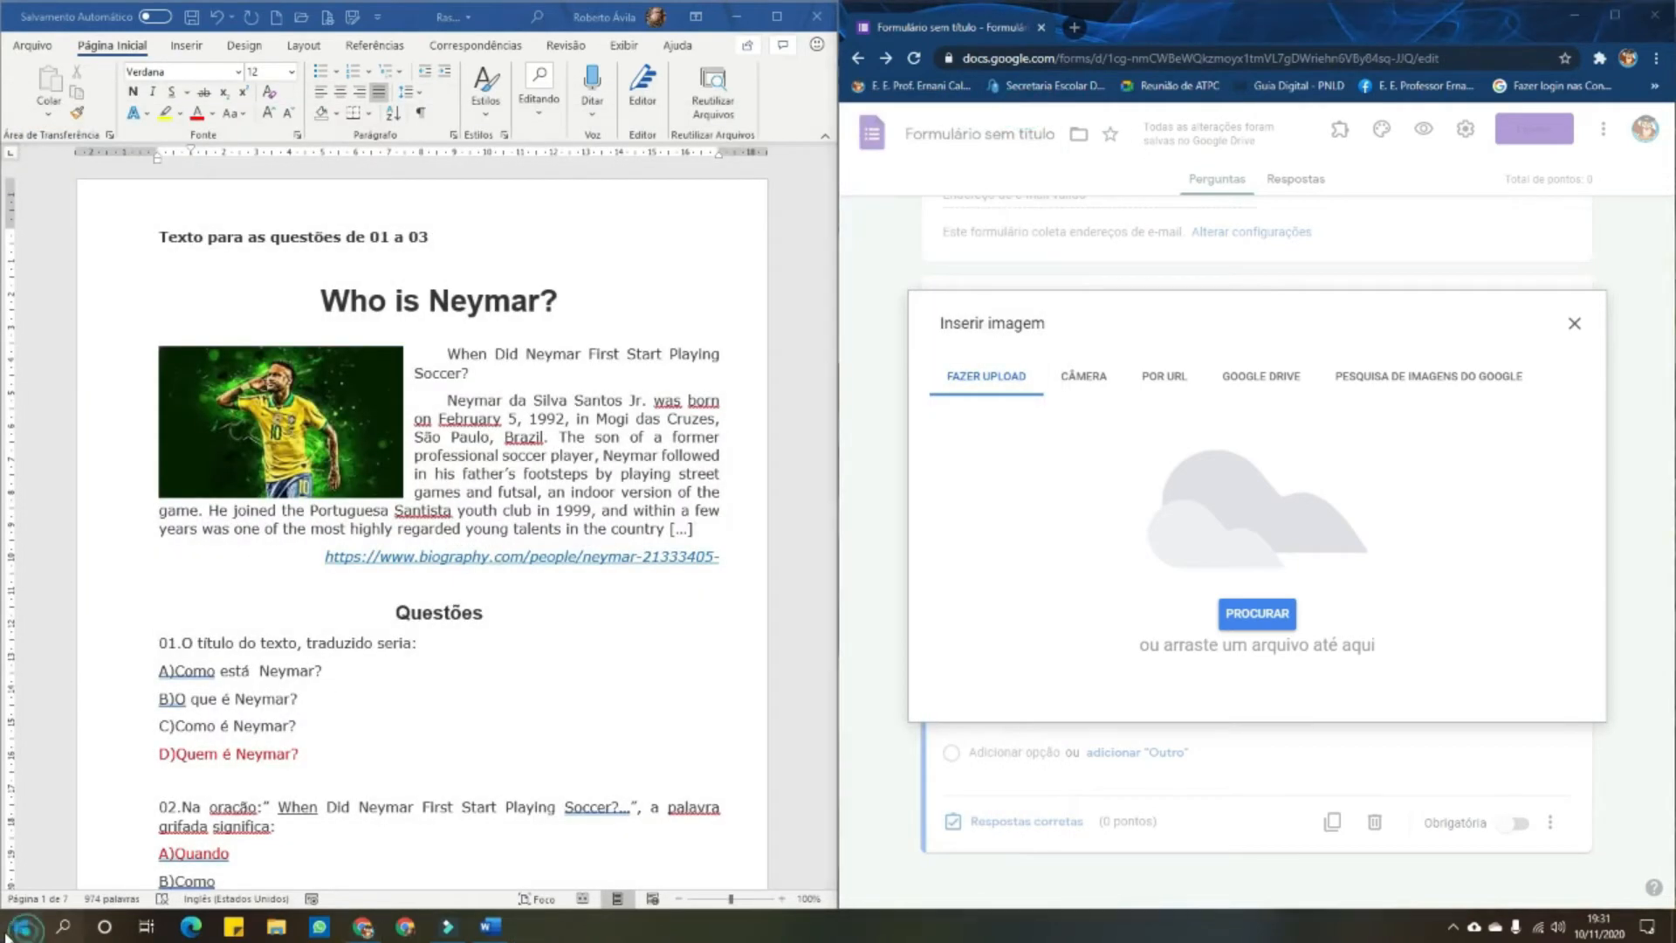
Capture the Word area from the title "Who is Neymar?" to the source link with Captura e Esboço, and close the capture without saving
left_click(9, 931)
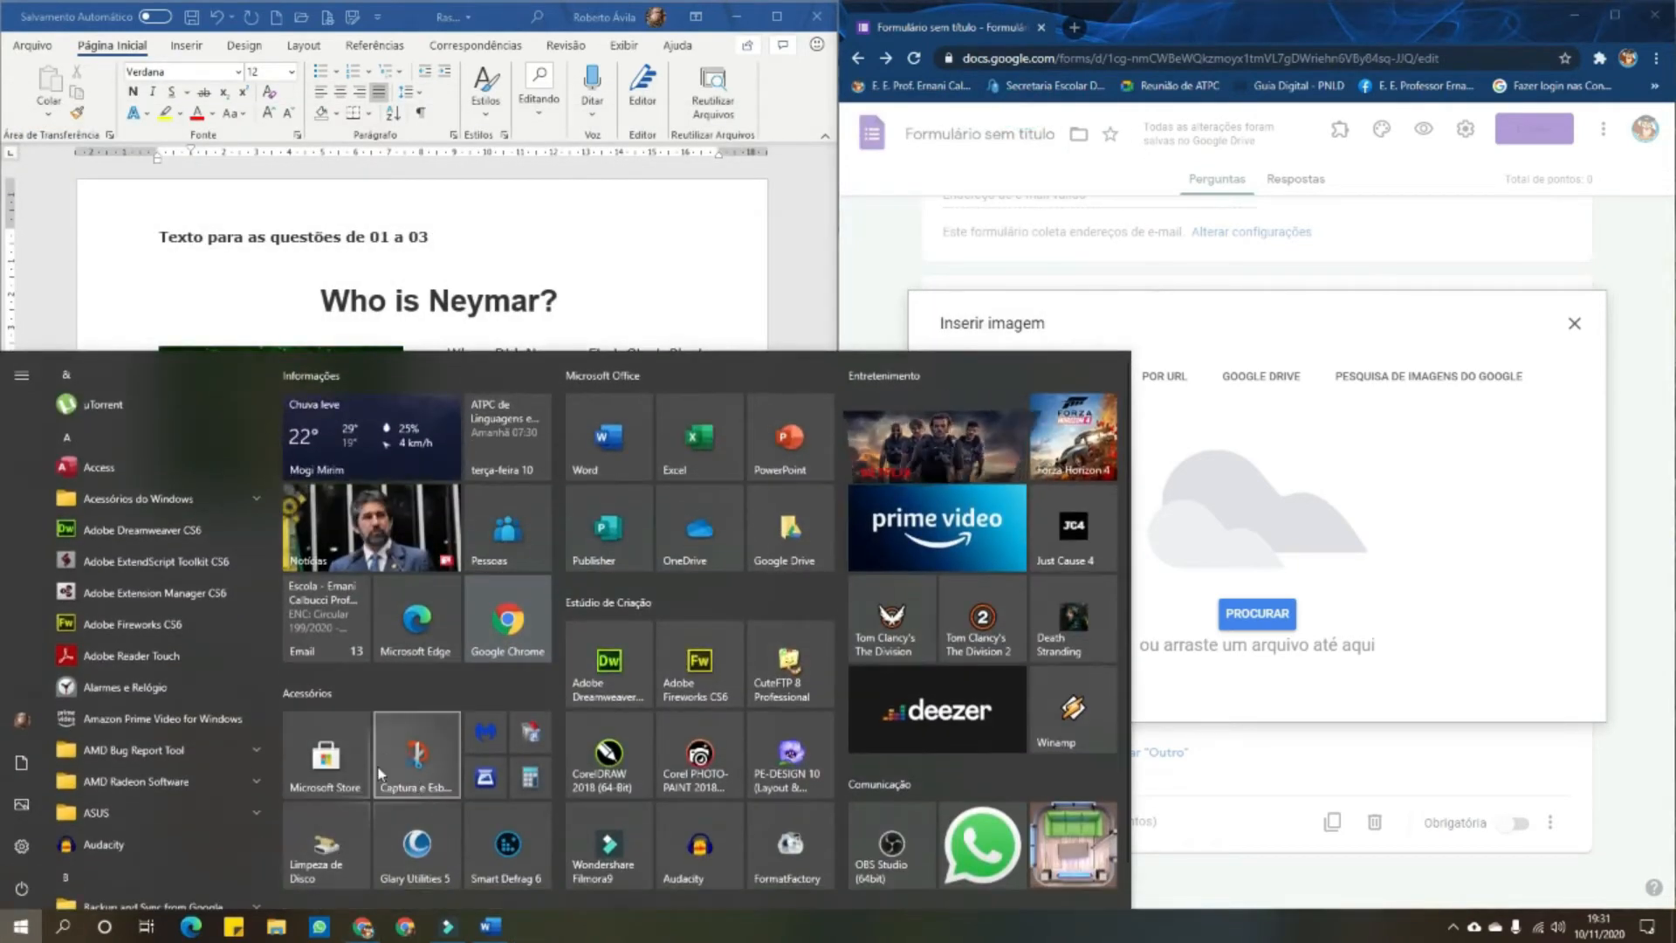
scroll(155, 688, "down", 6)
scroll(154, 688, "up", 3)
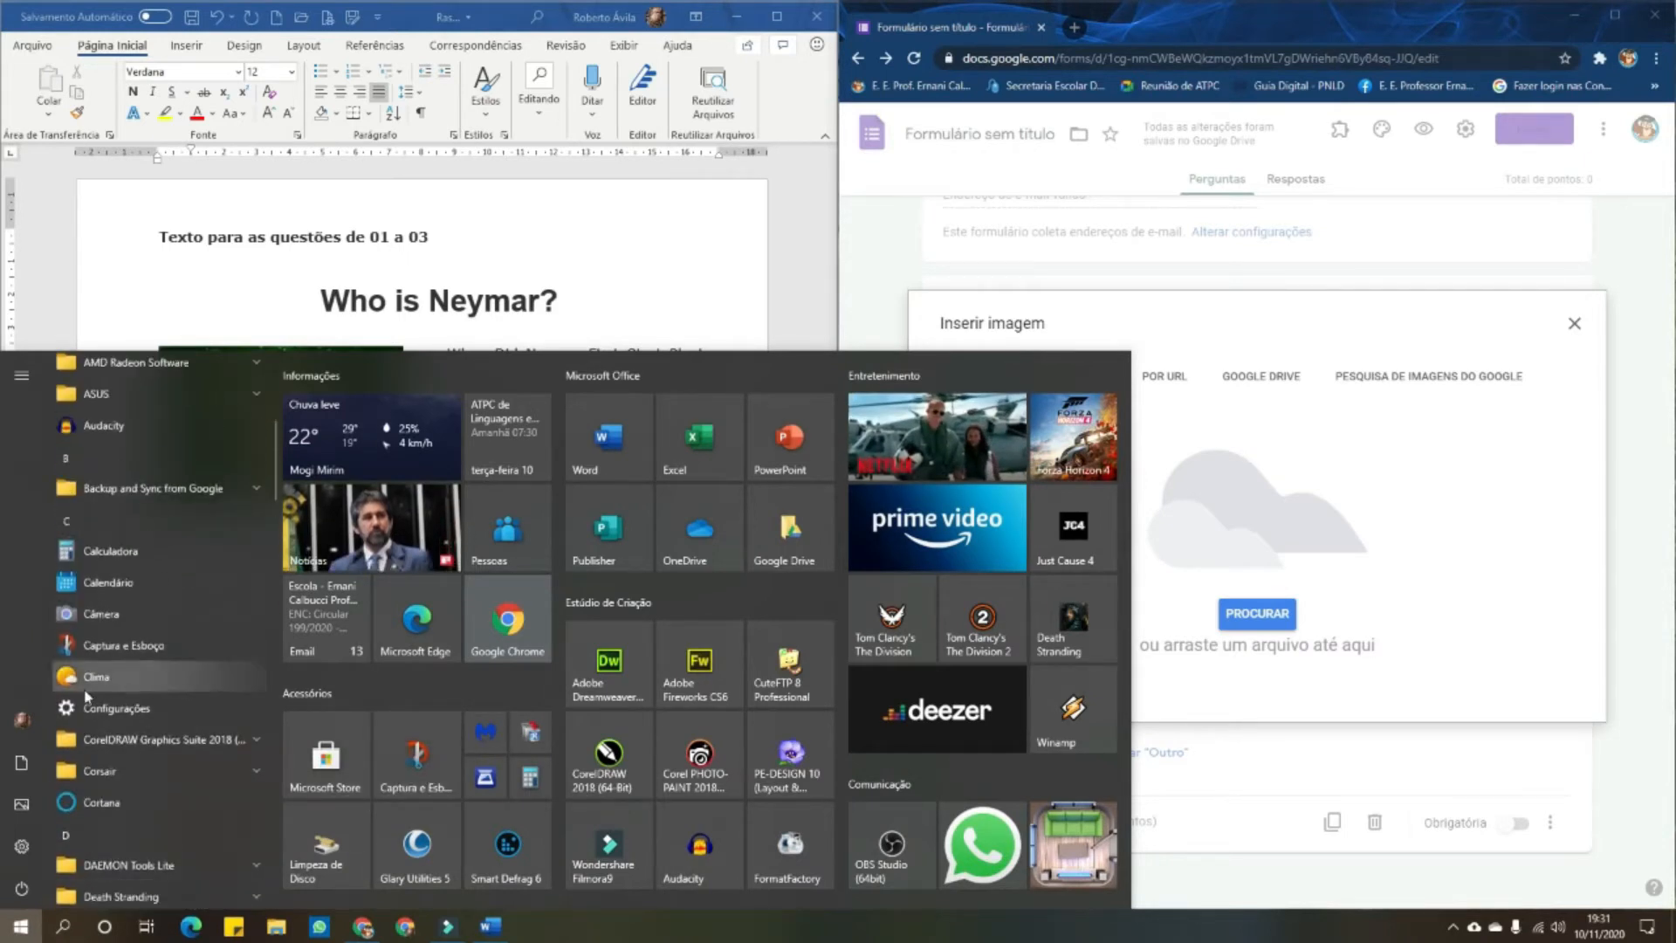
left_click(134, 648)
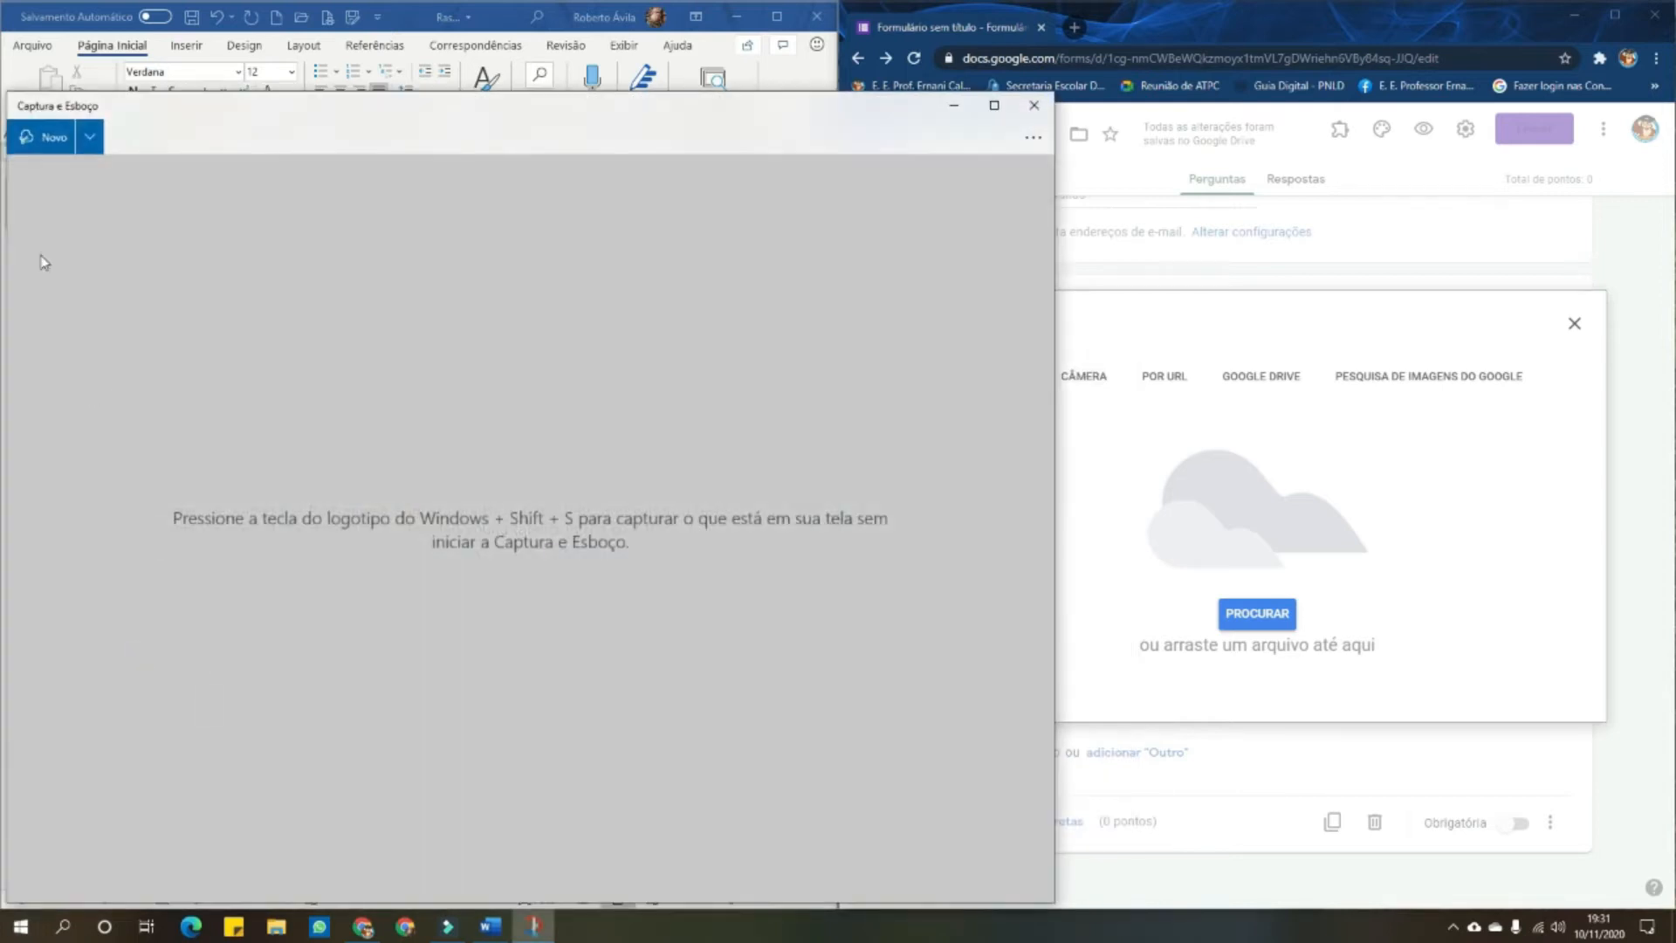
left_click(48, 137)
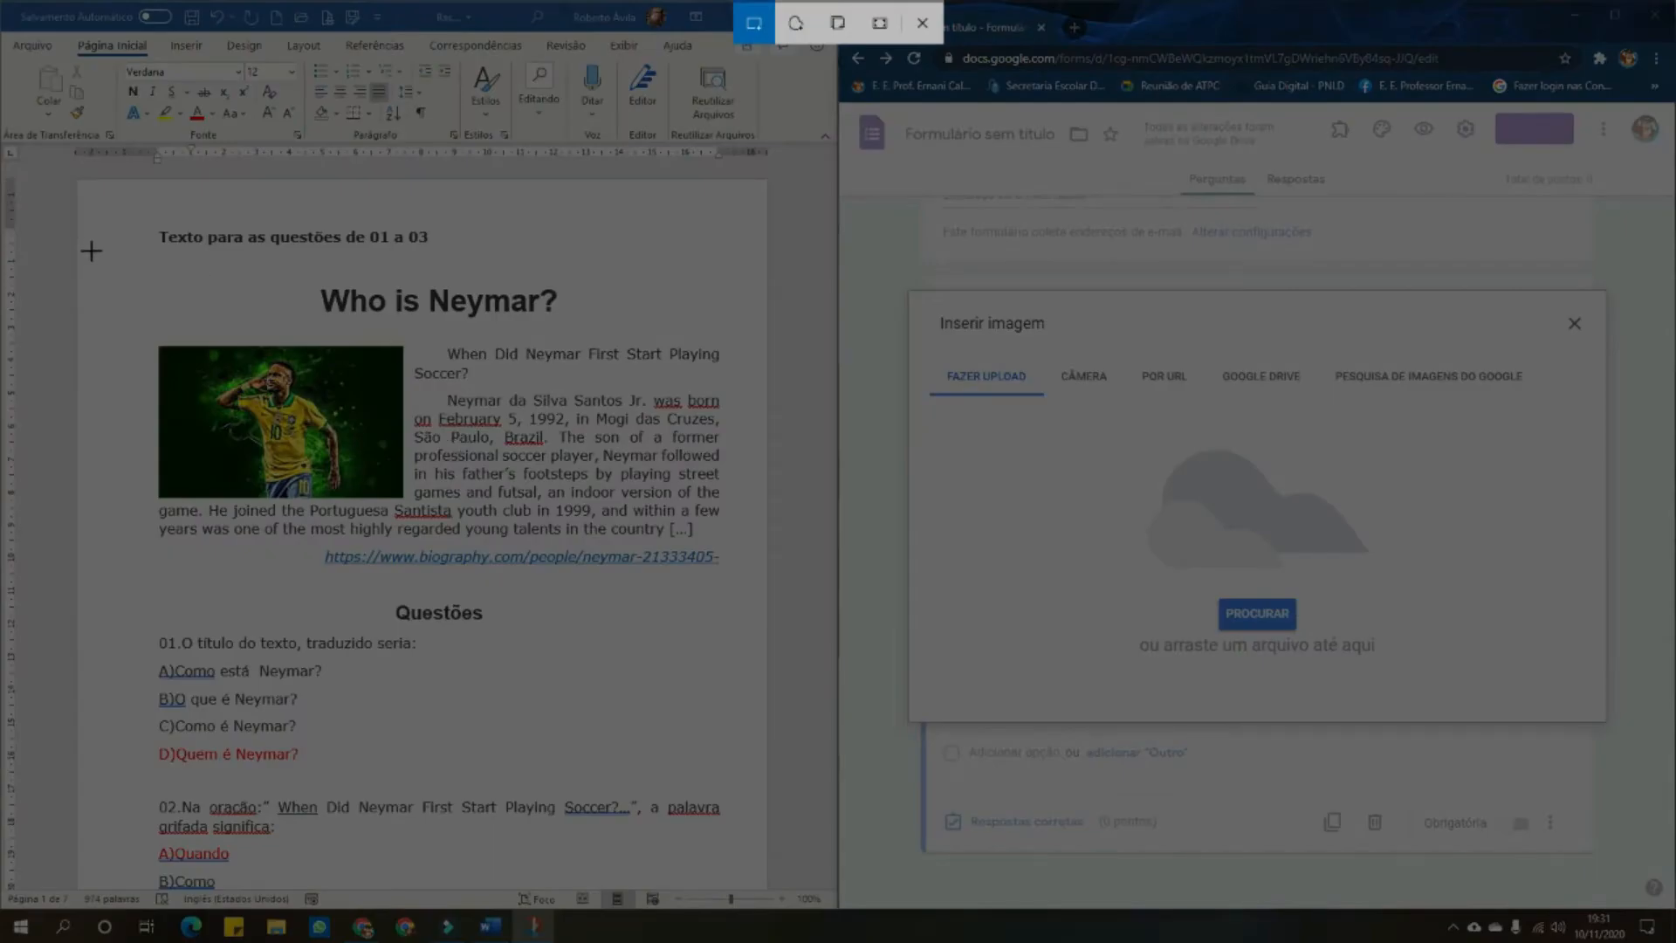
left_click_drag(146, 273, 738, 581)
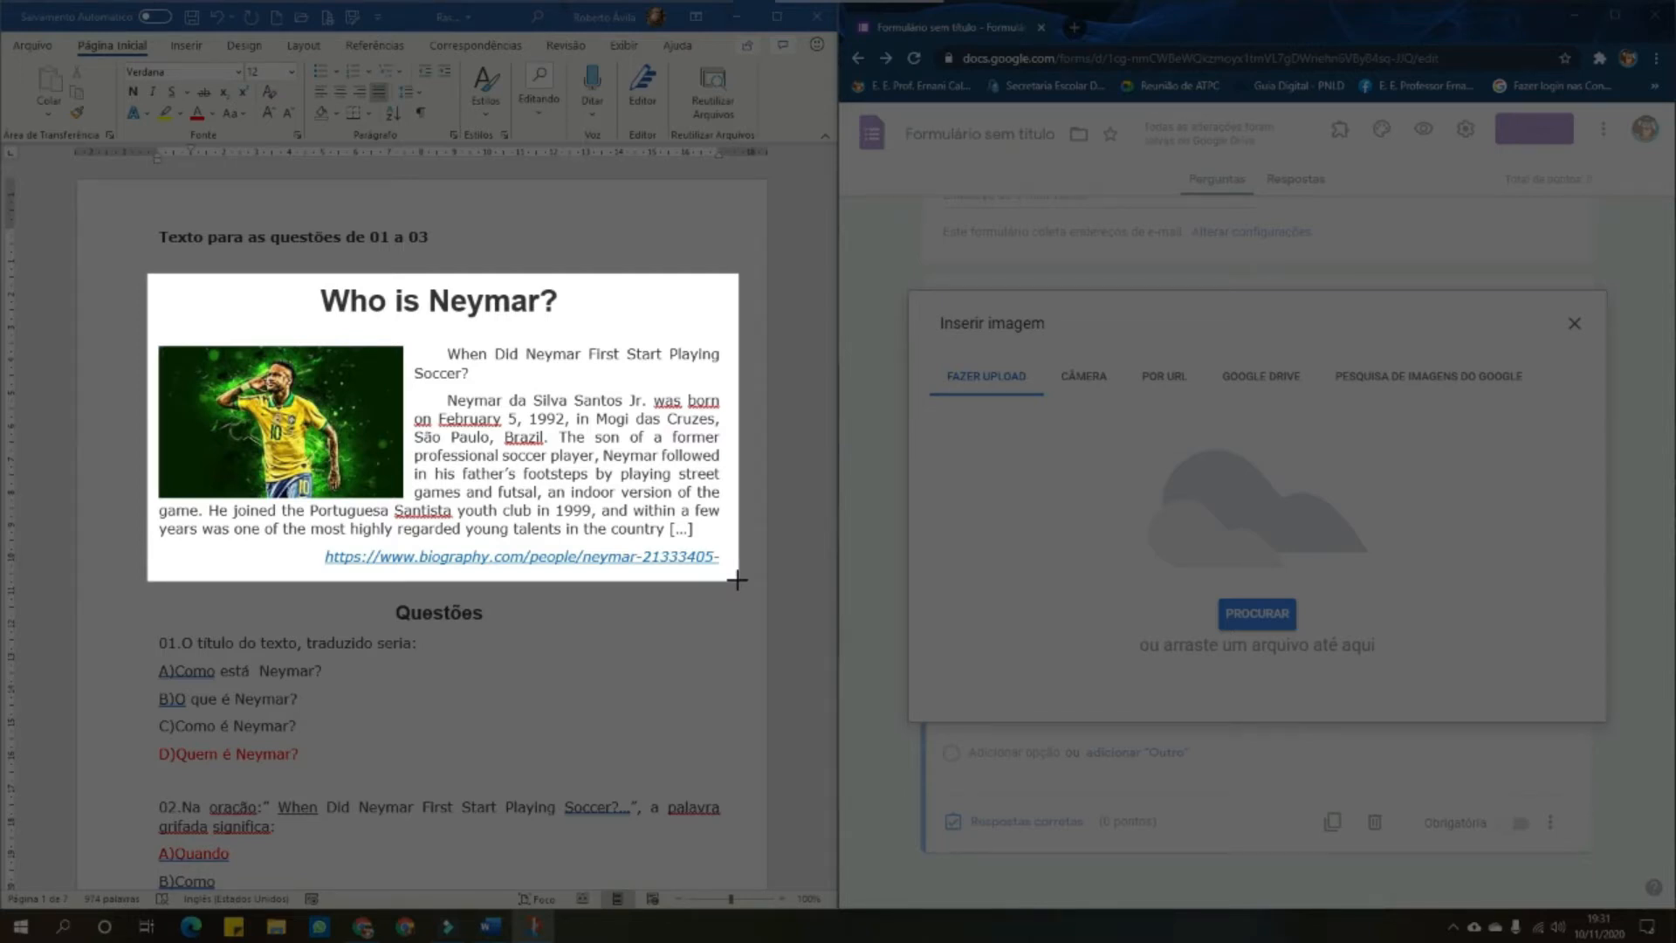
left_click_drag(736, 579, 737, 580)
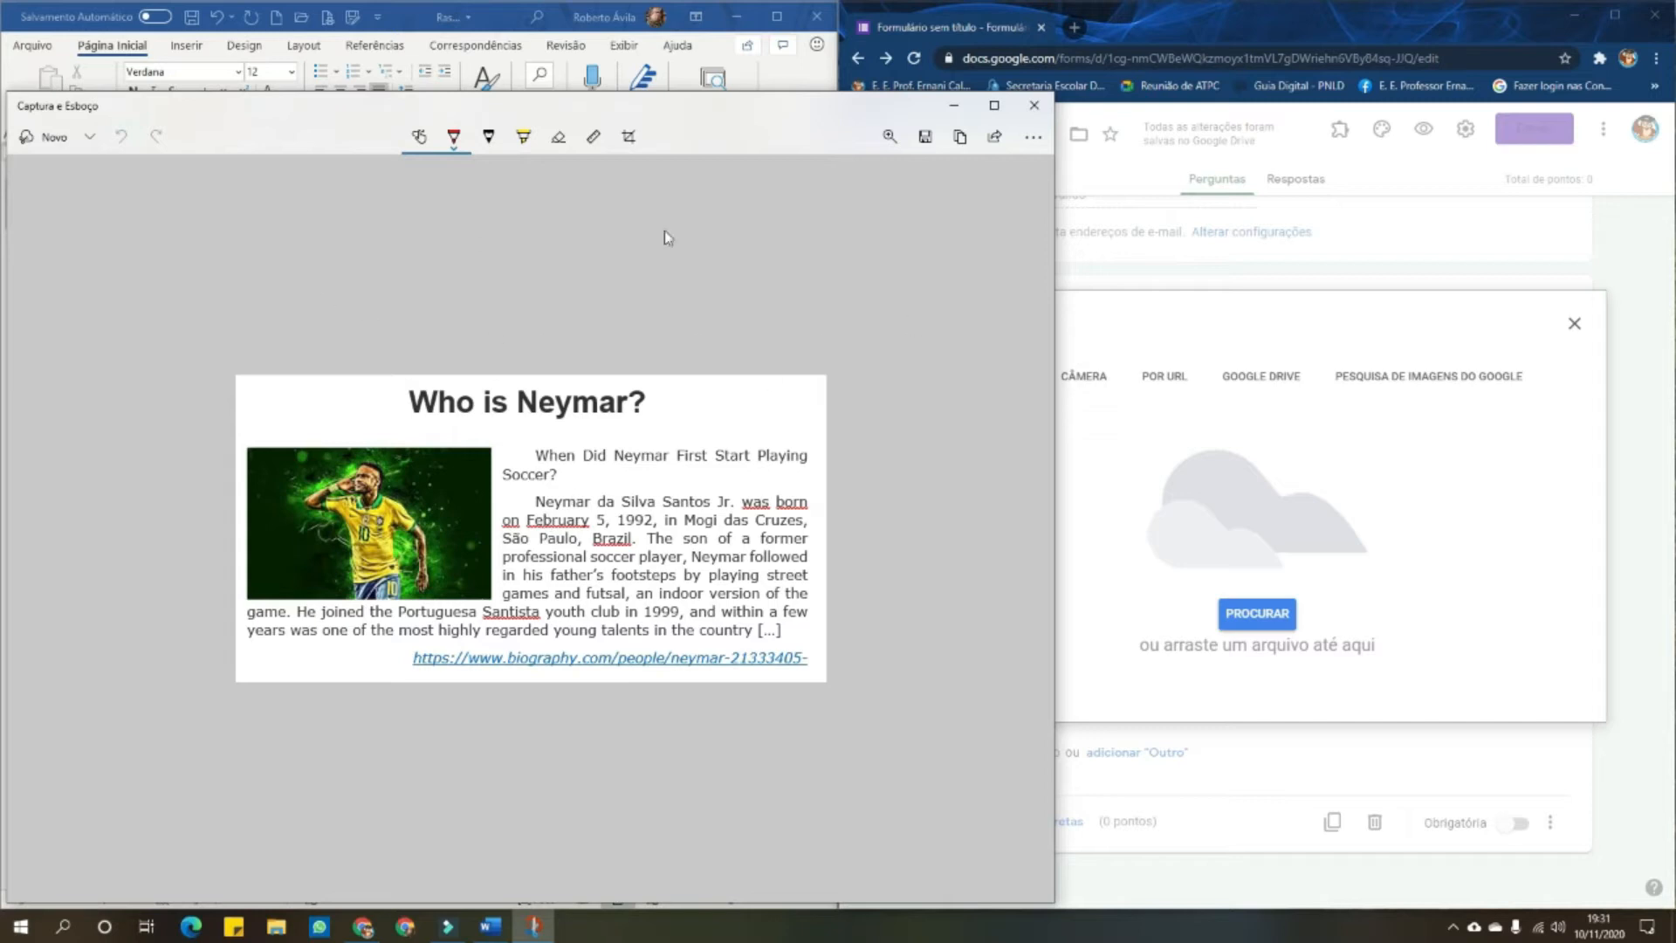
left_click(1034, 105)
Ignore all spelling flags on the words "February", "was" and "born" in the Neymar text in Word
left_click(463, 427)
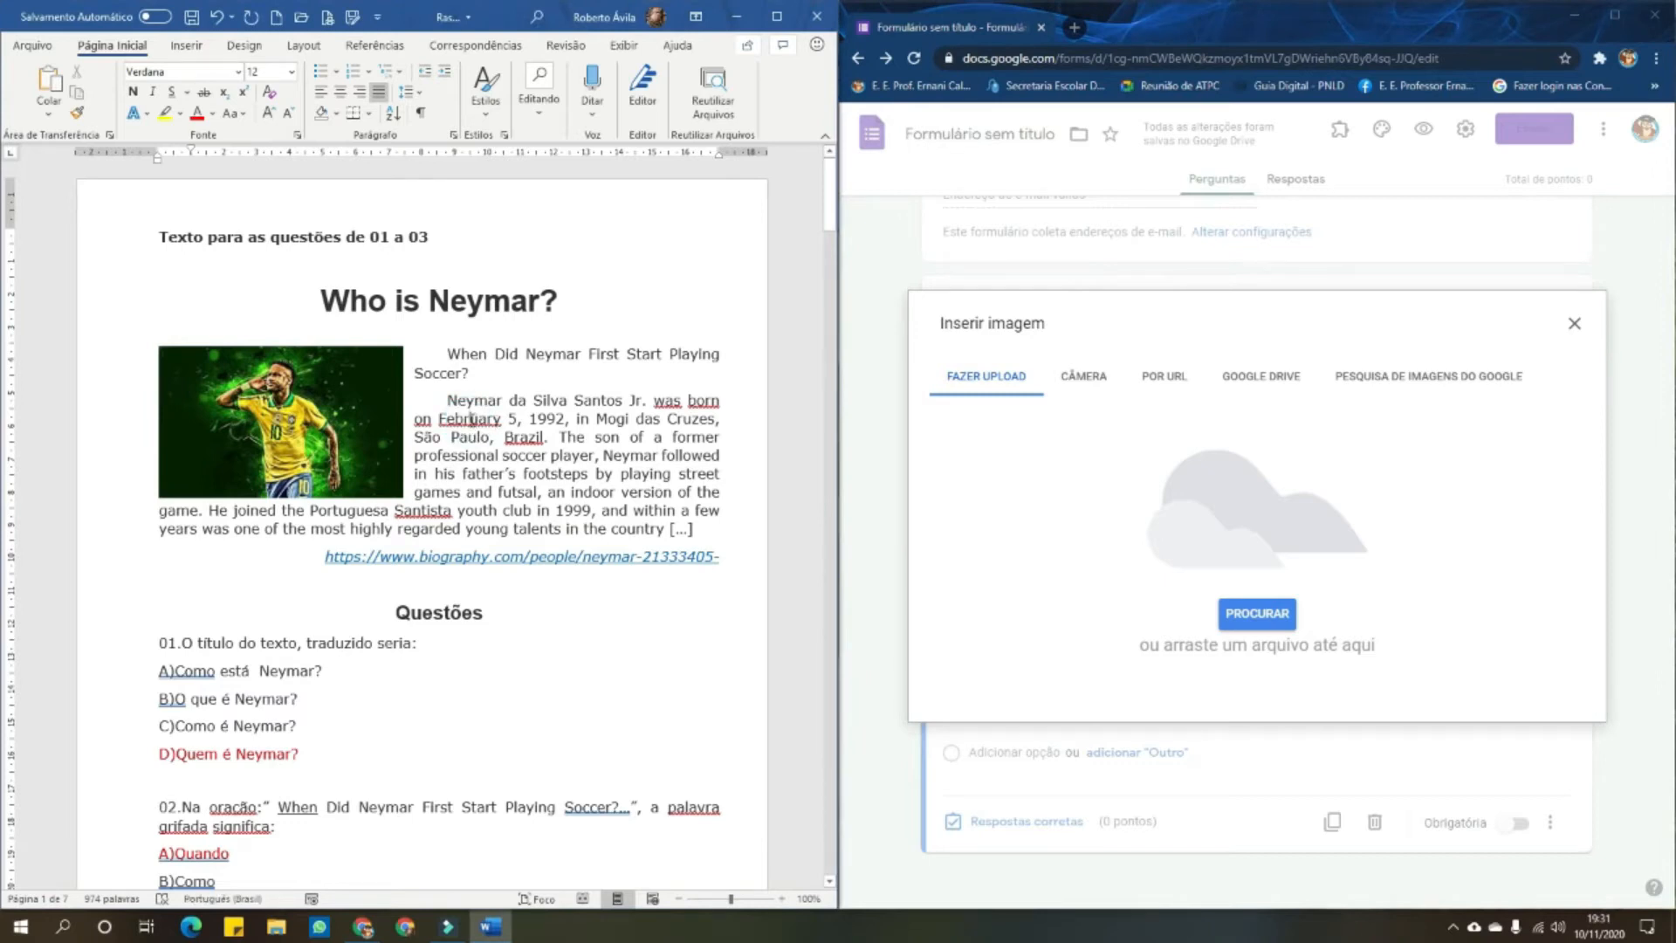
right_click(471, 420)
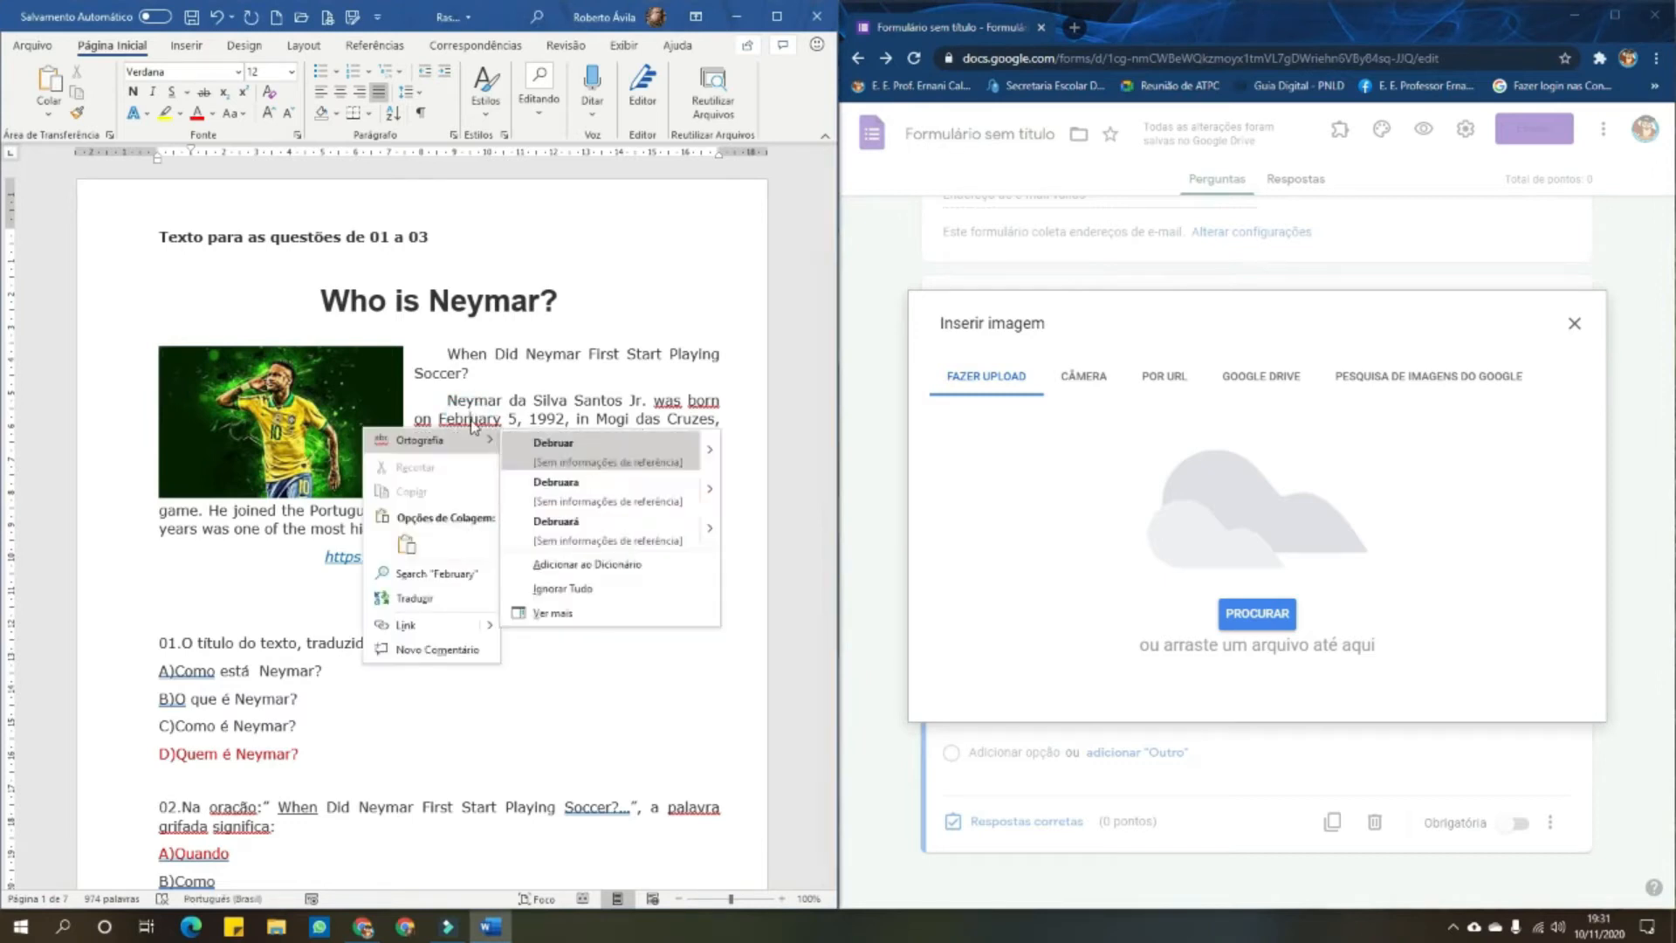
left_click(580, 590)
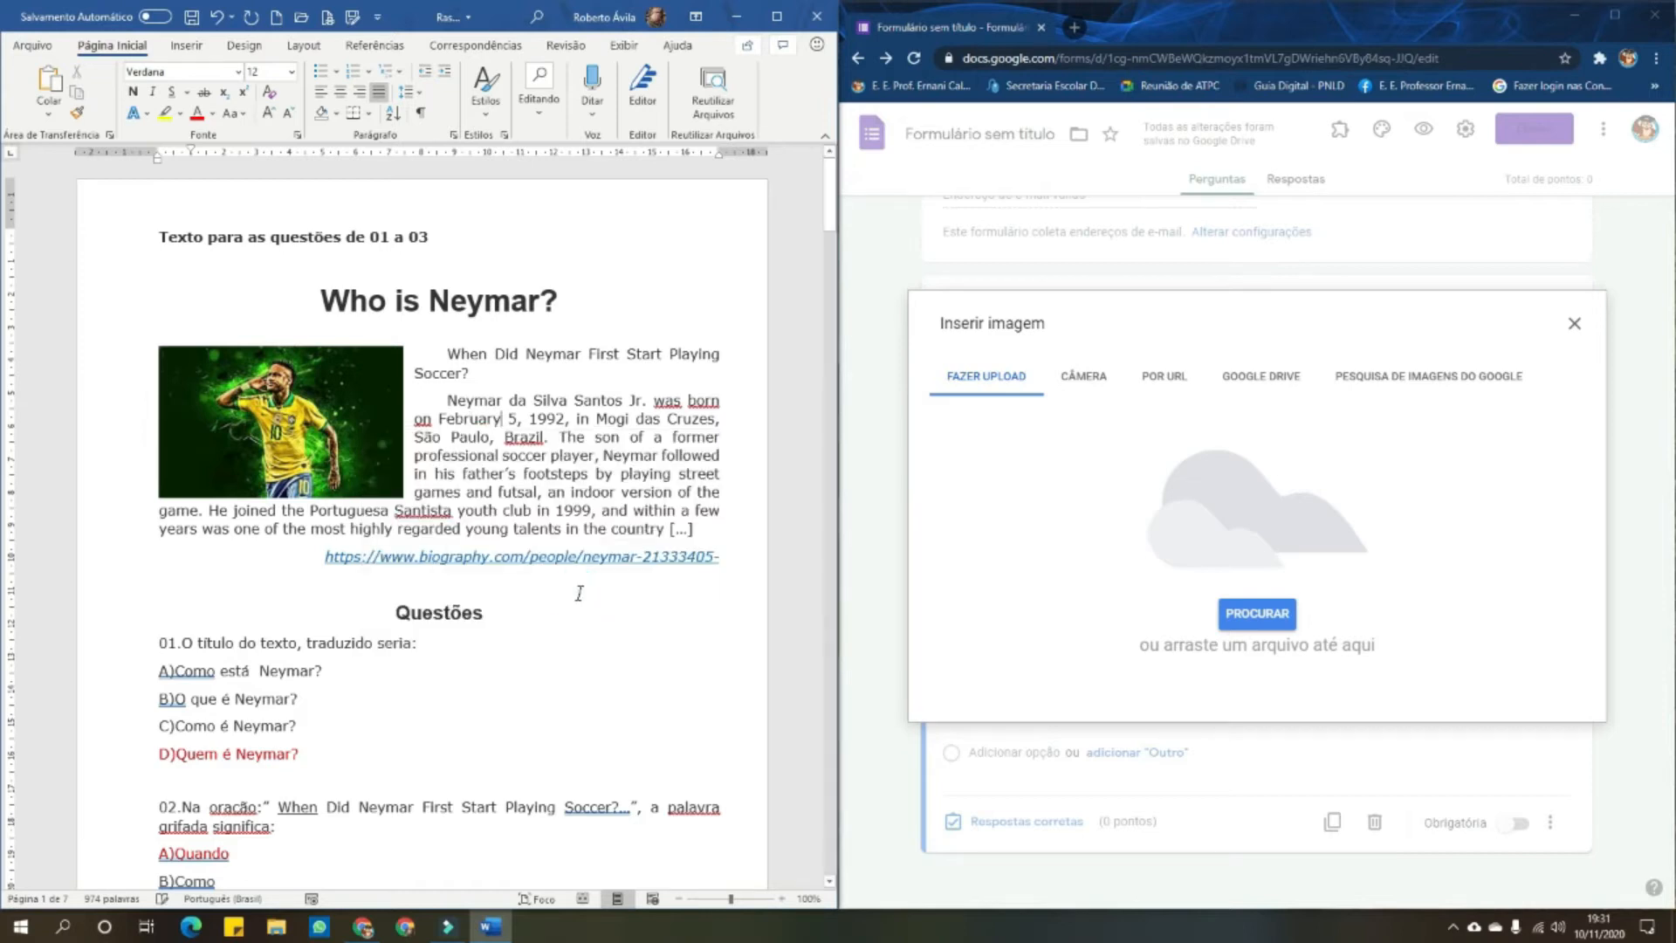
right_click(666, 400)
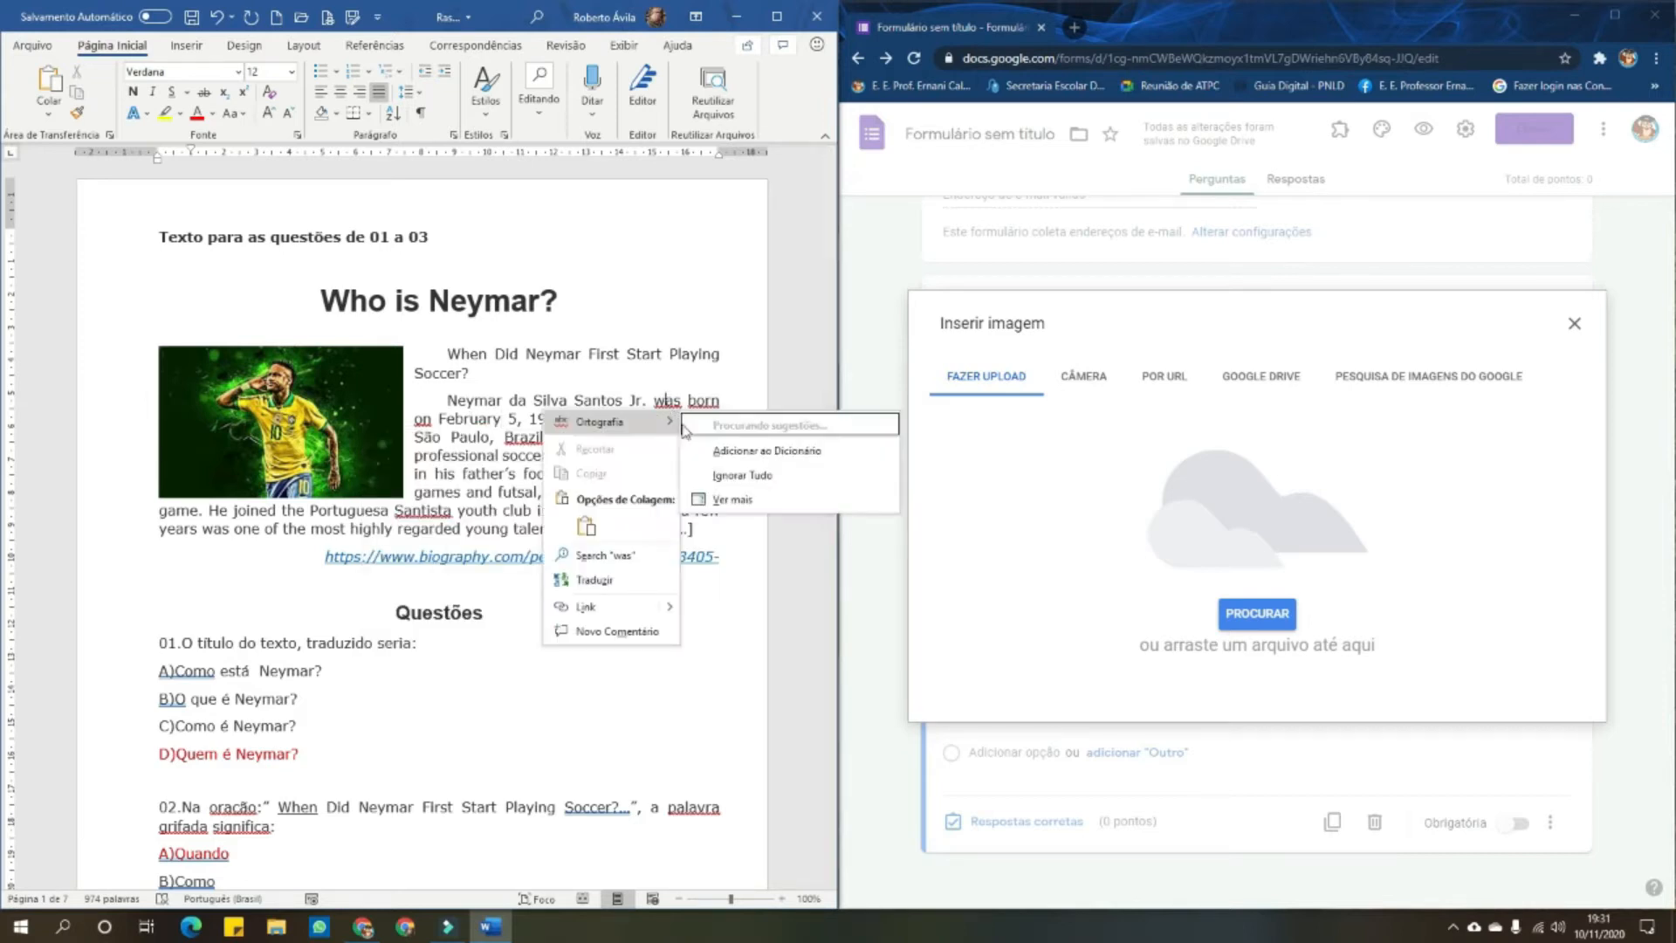
left_click(733, 575)
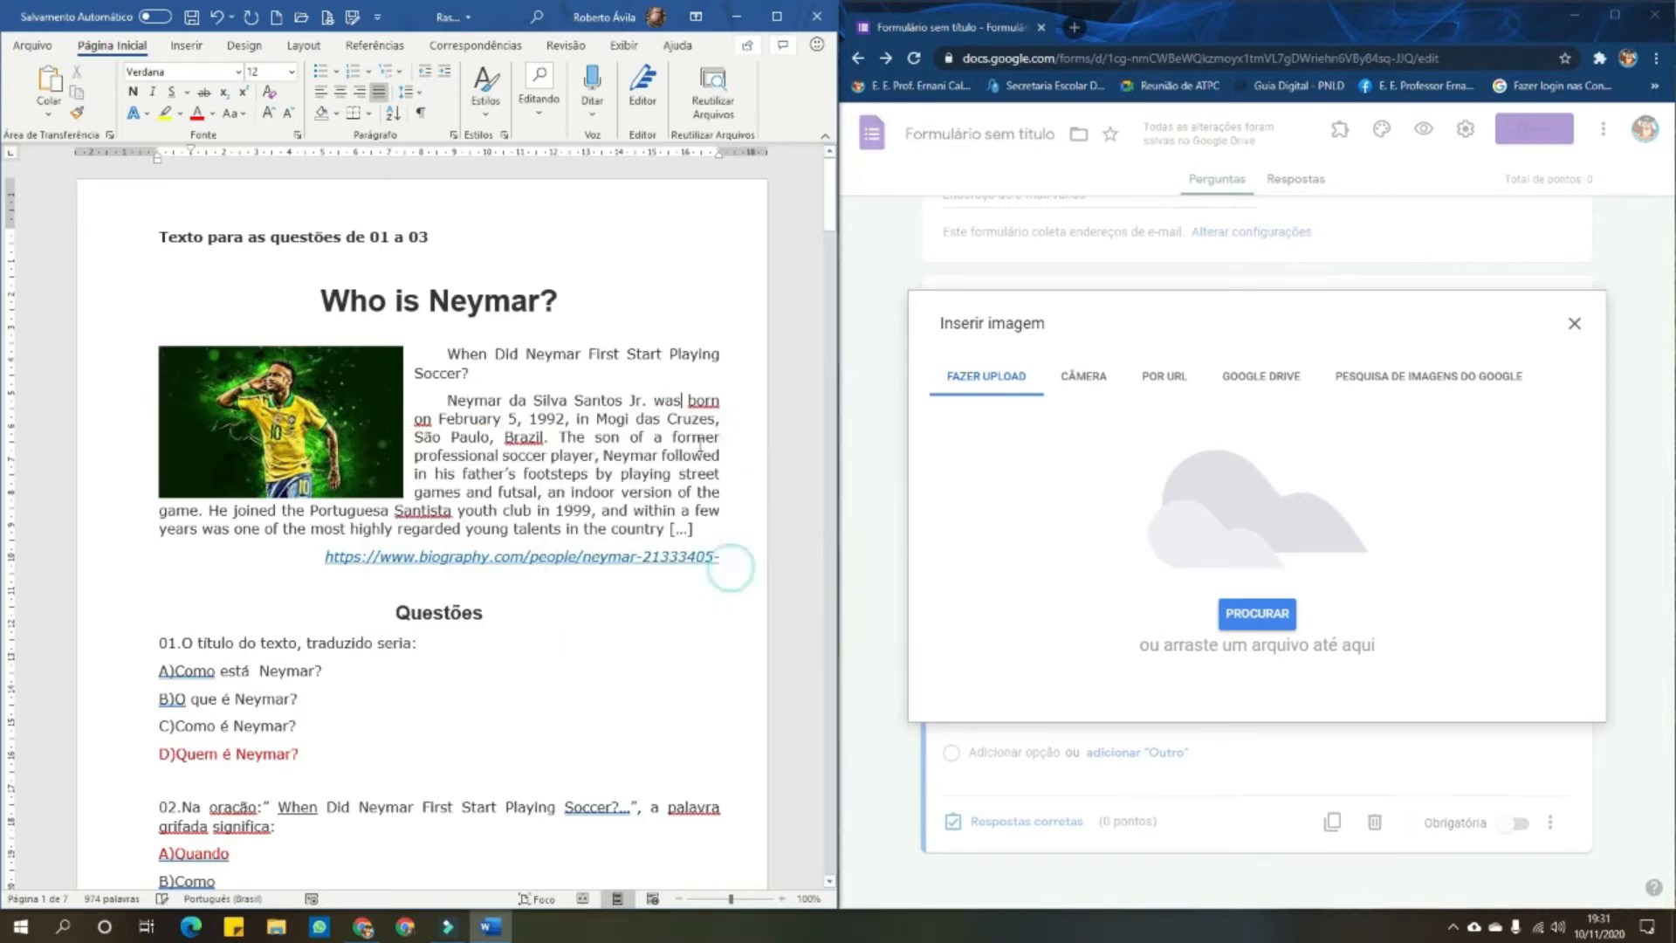
right_click(704, 400)
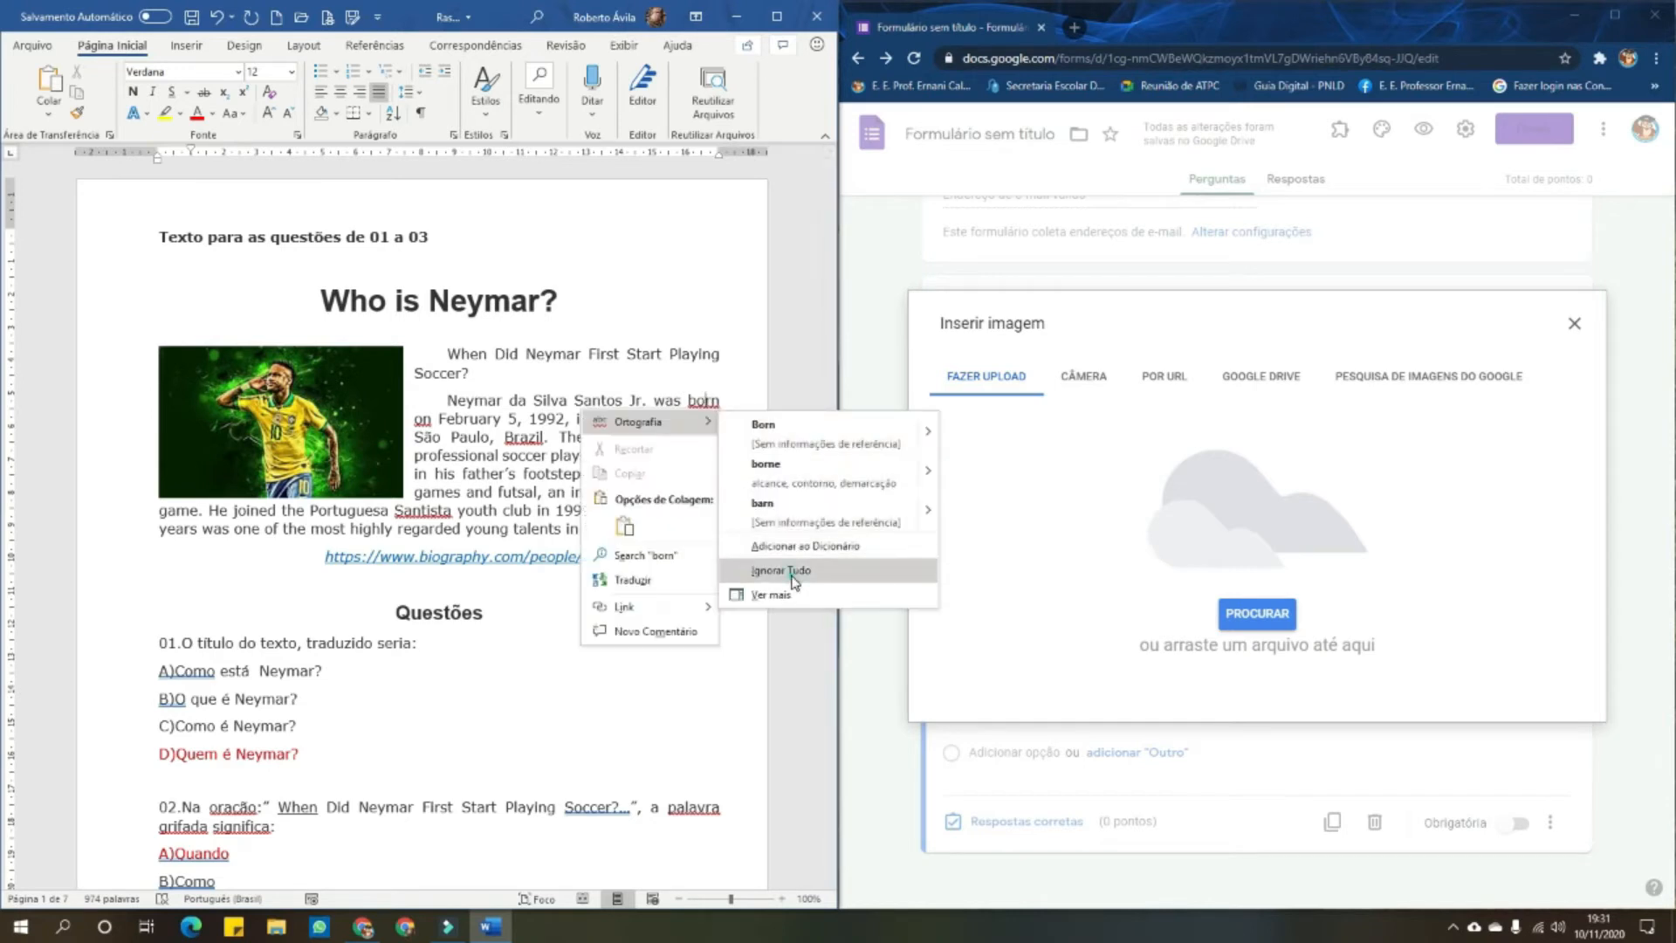
left_click(791, 574)
Ignore all spelling flags on the words "Brazil", "on" and "Santista" in the Neymar text
right_click(522, 436)
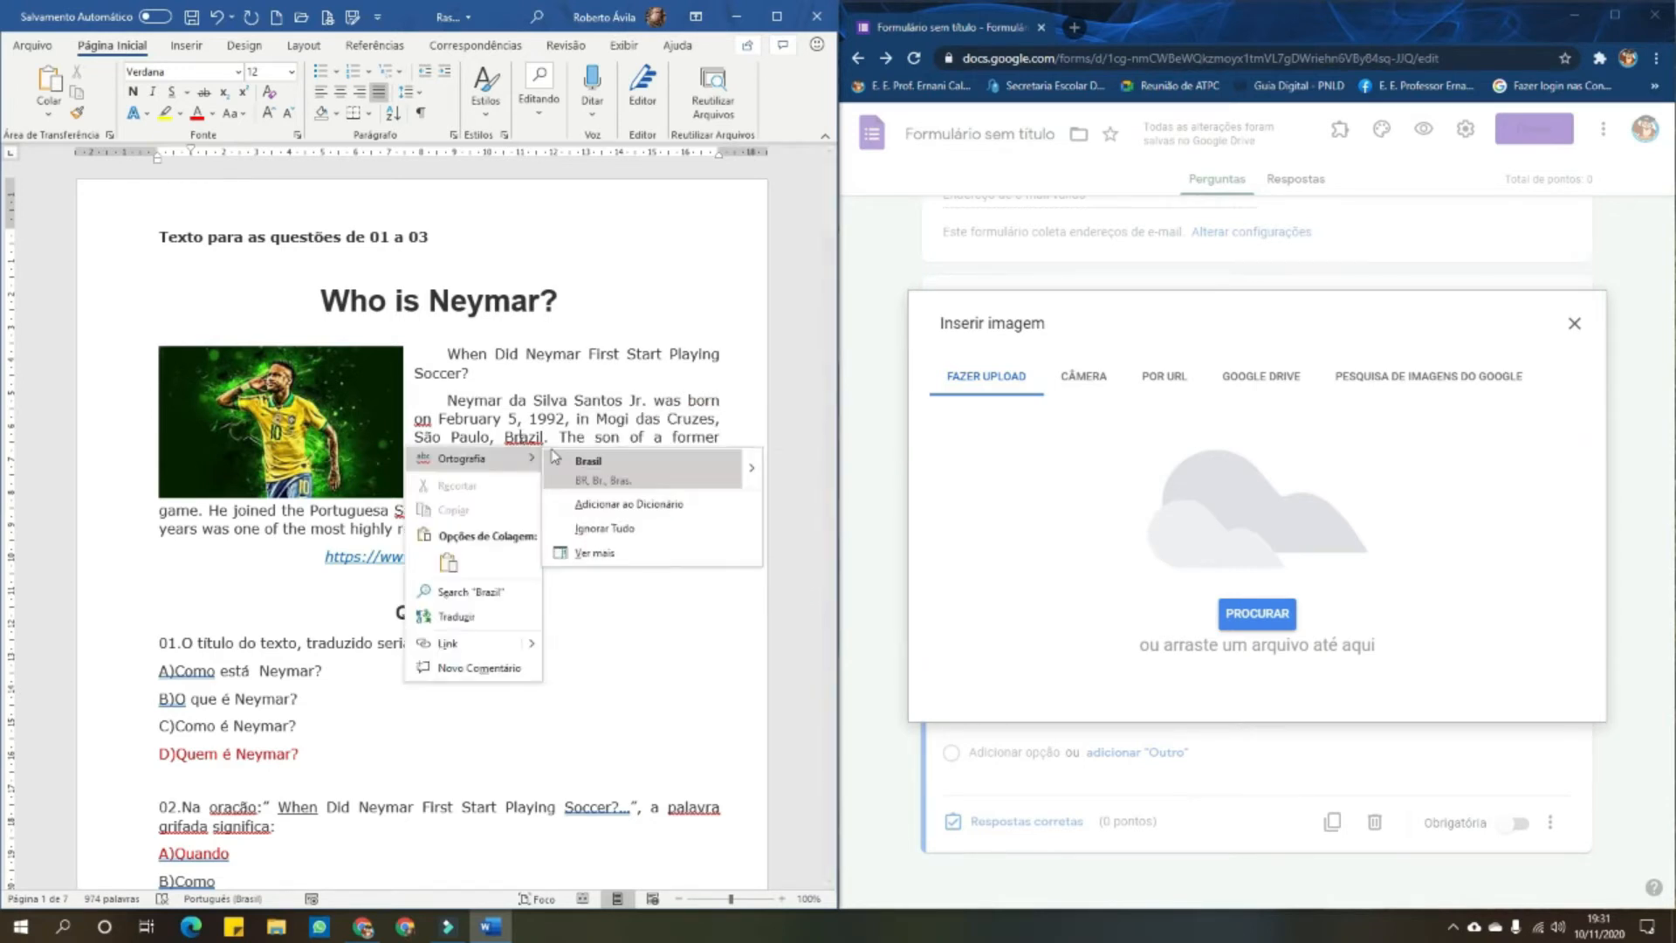
left_click(605, 534)
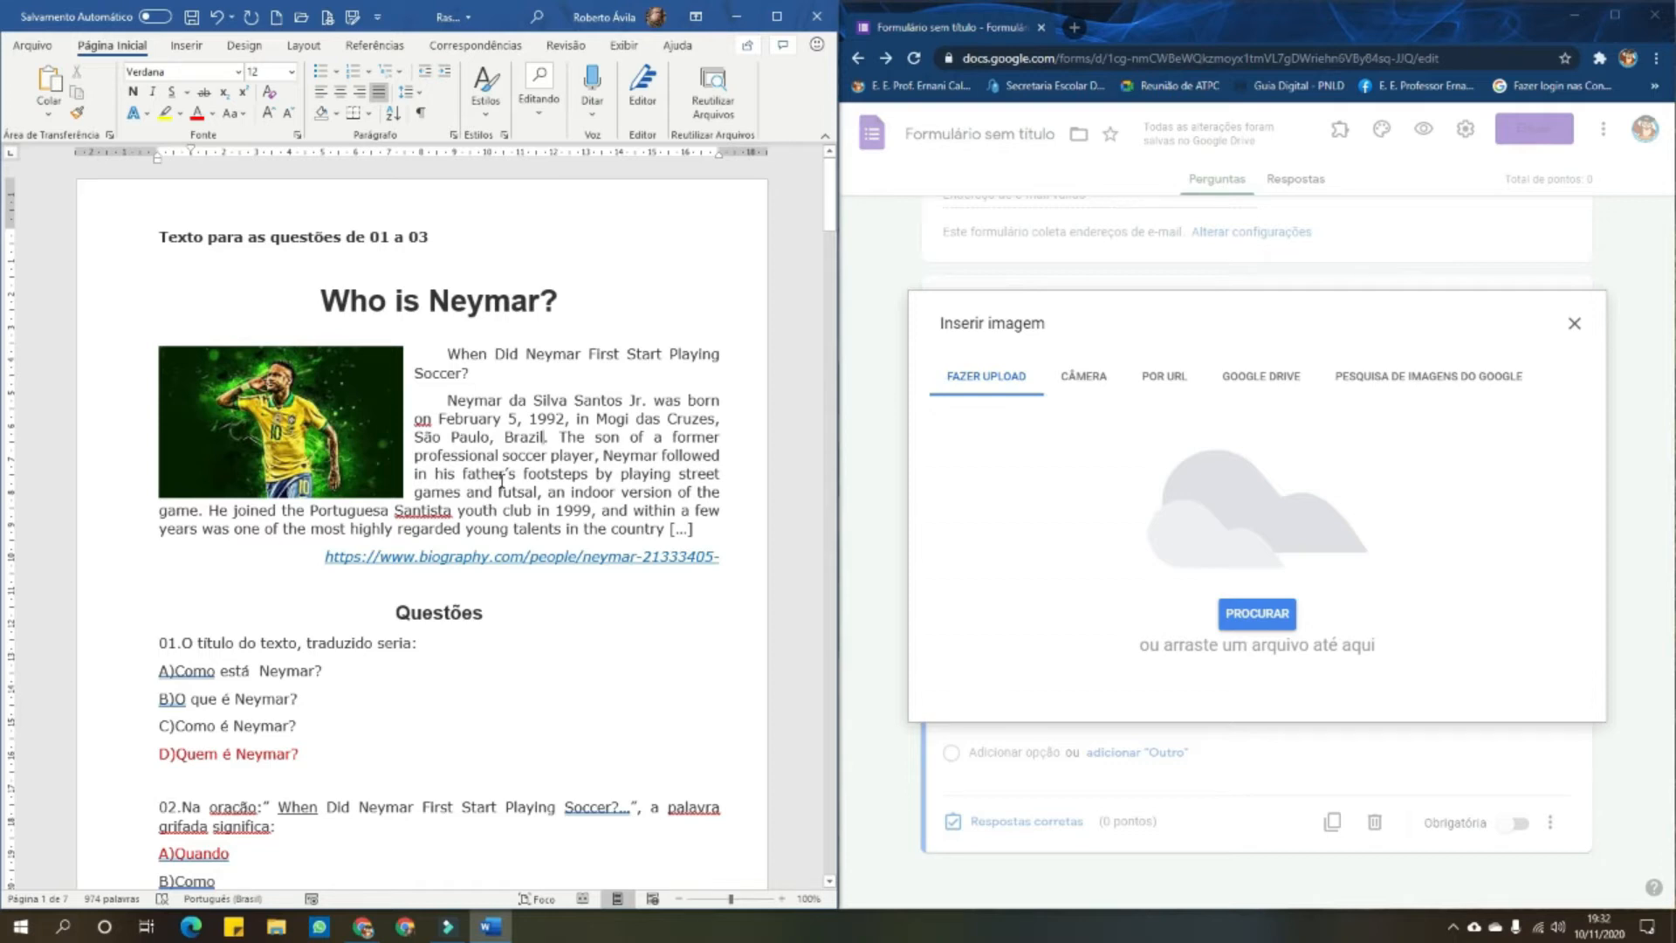
right_click(422, 418)
mouse_move(410, 440)
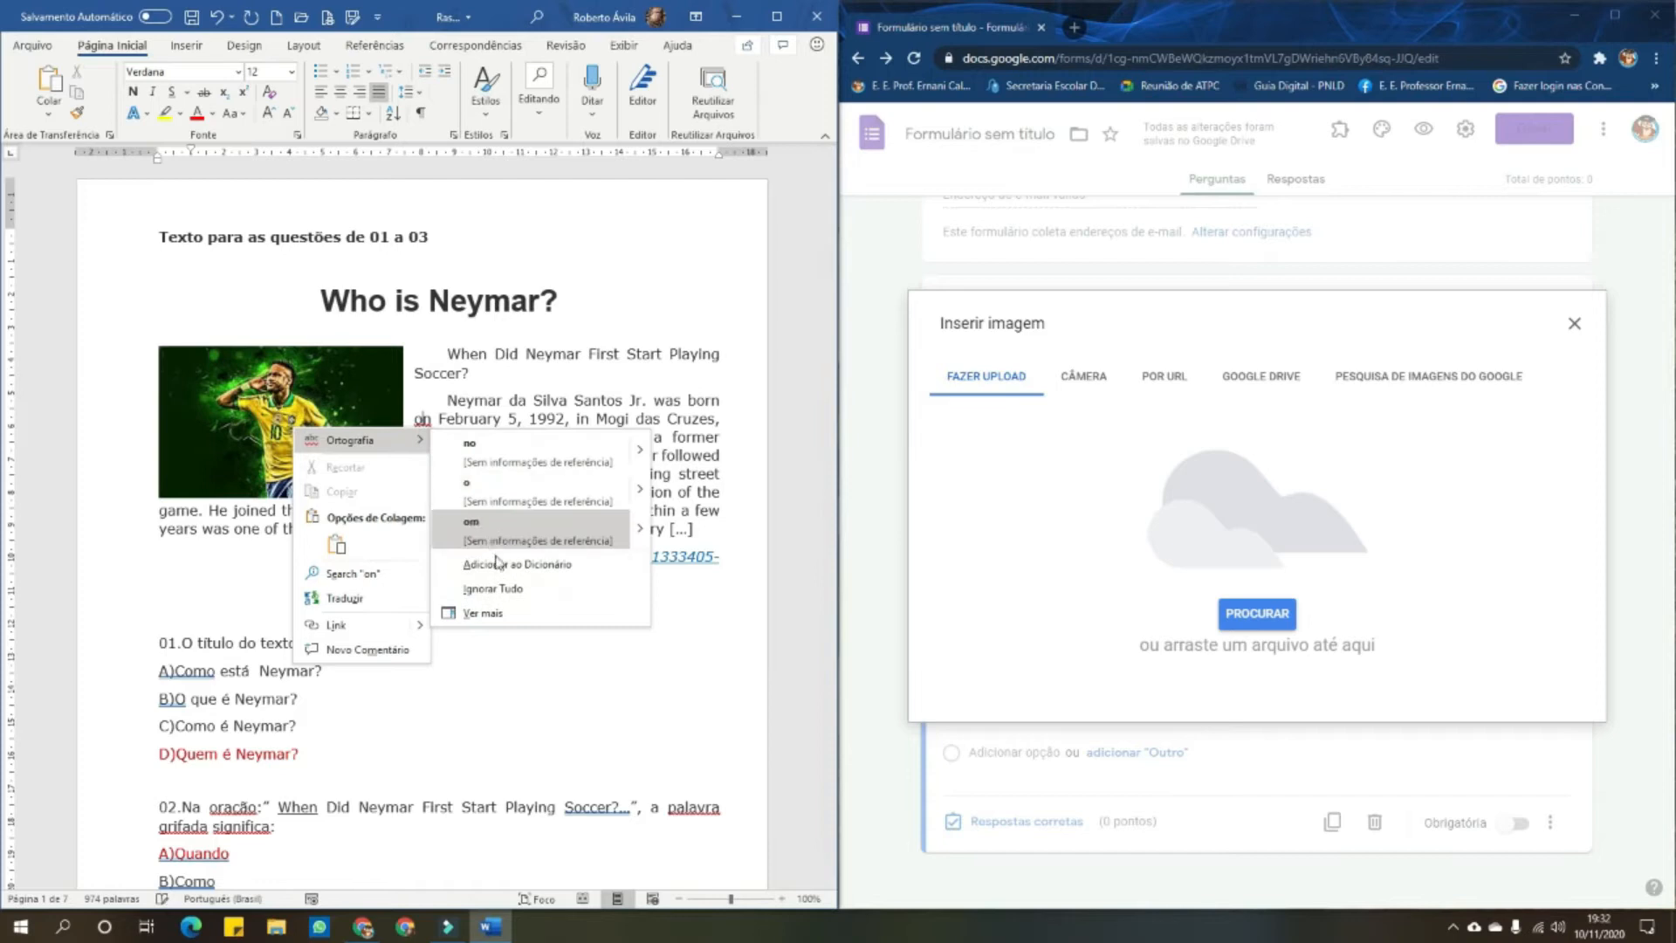
left_click(500, 590)
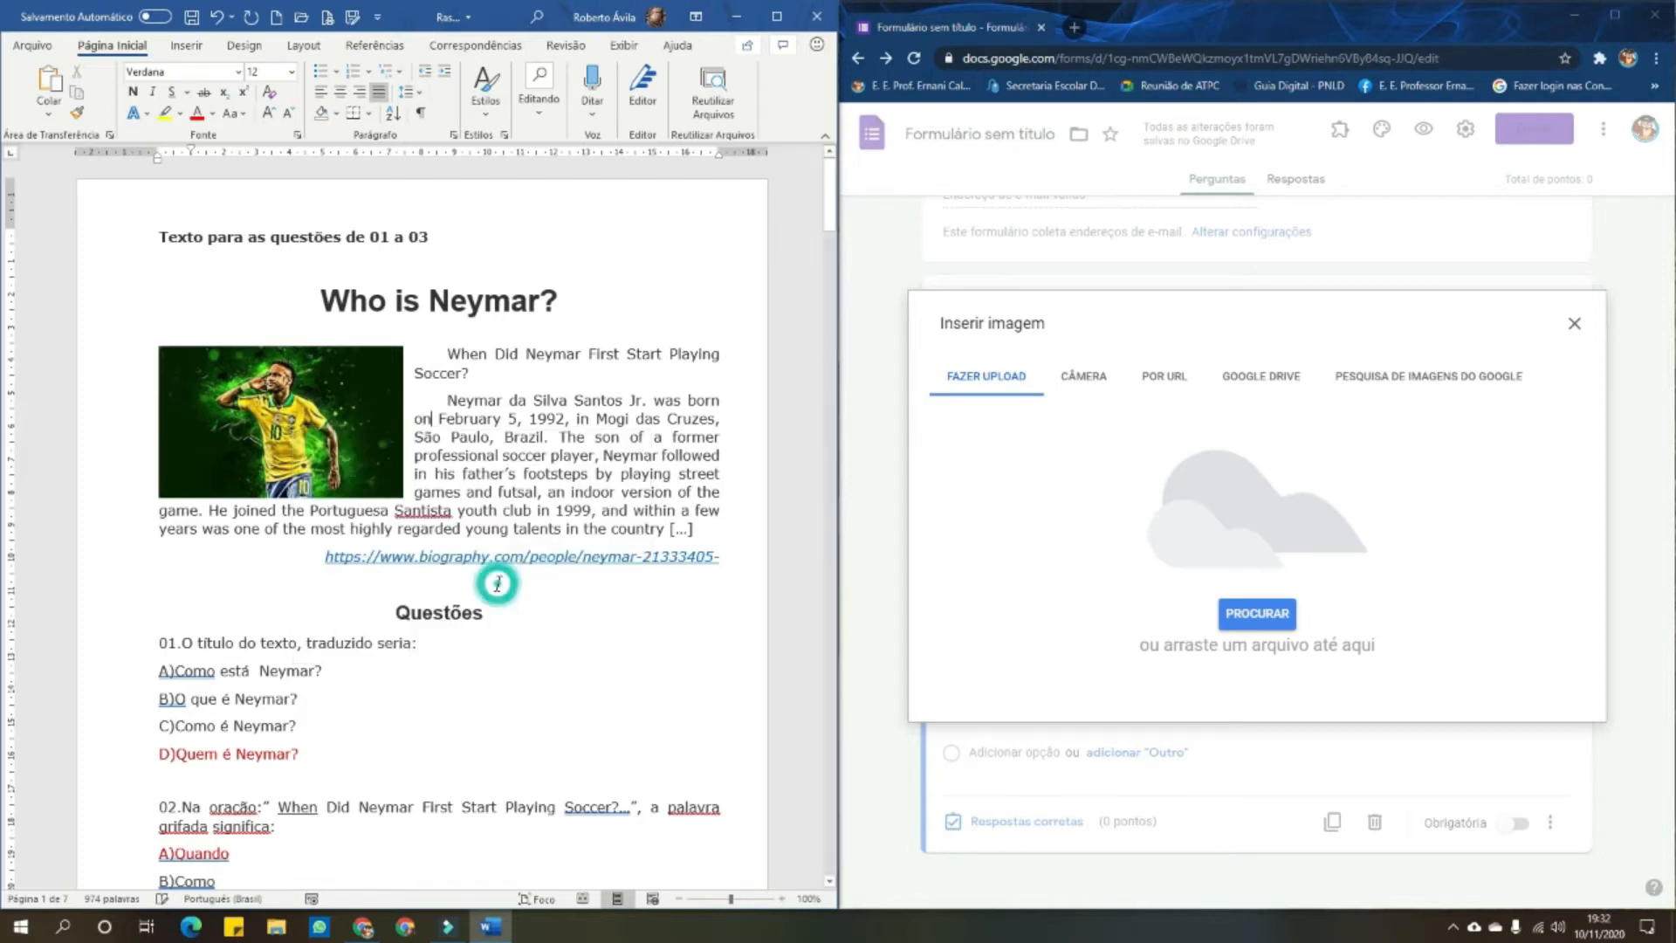
right_click(426, 510)
mouse_move(427, 532)
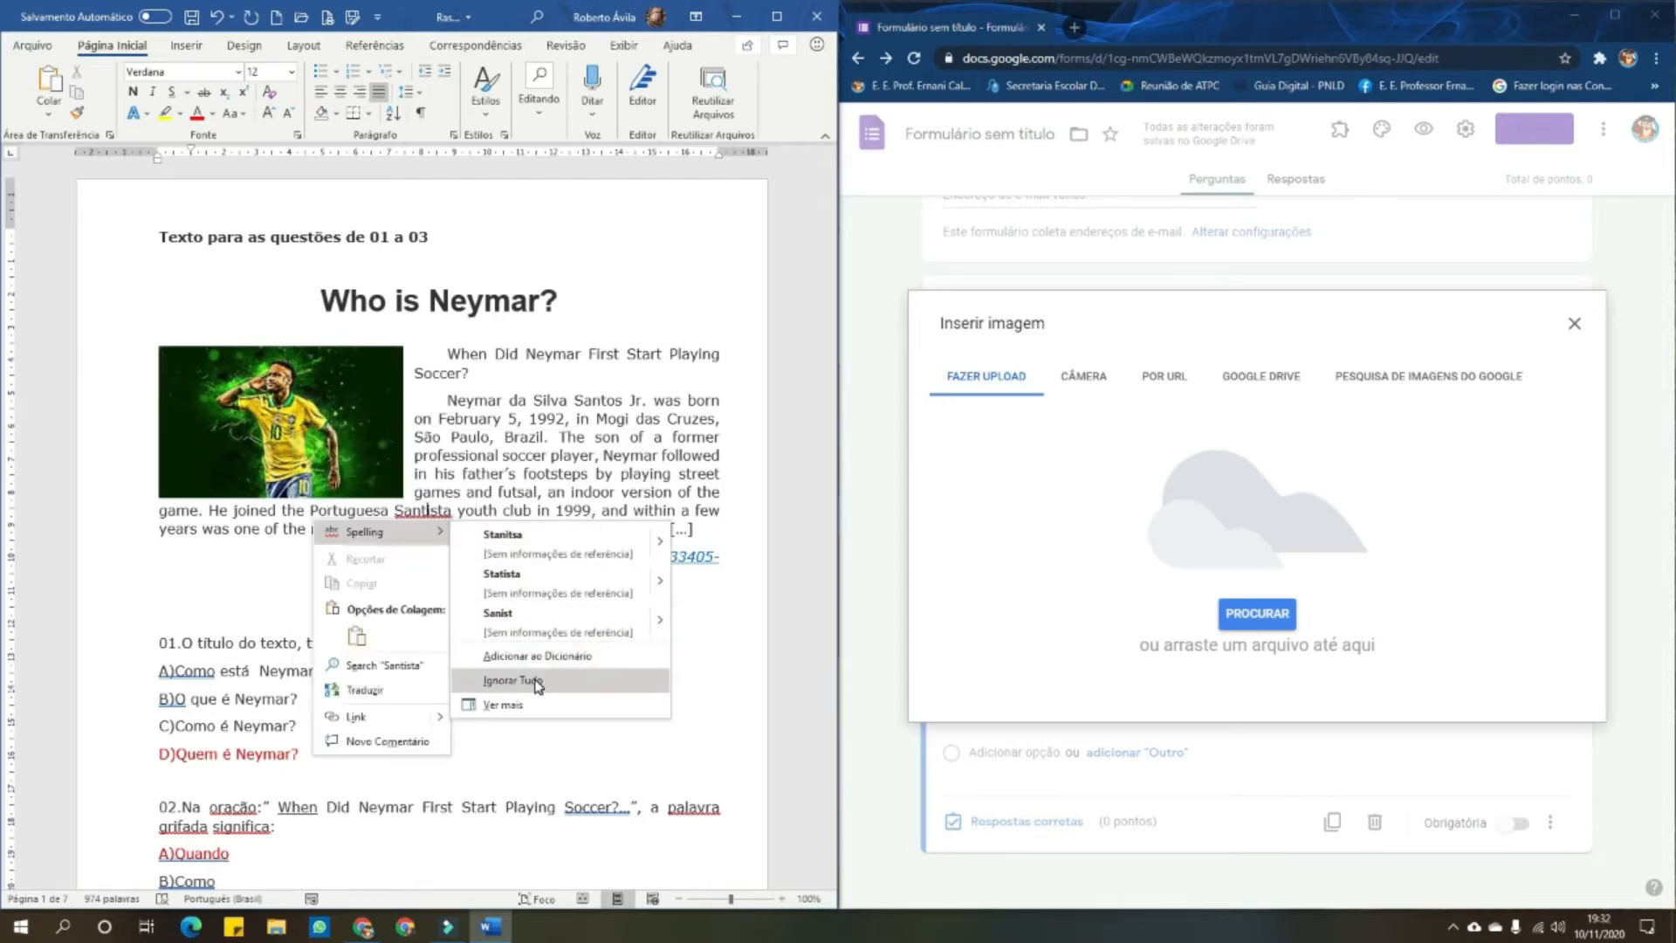
left_click(537, 683)
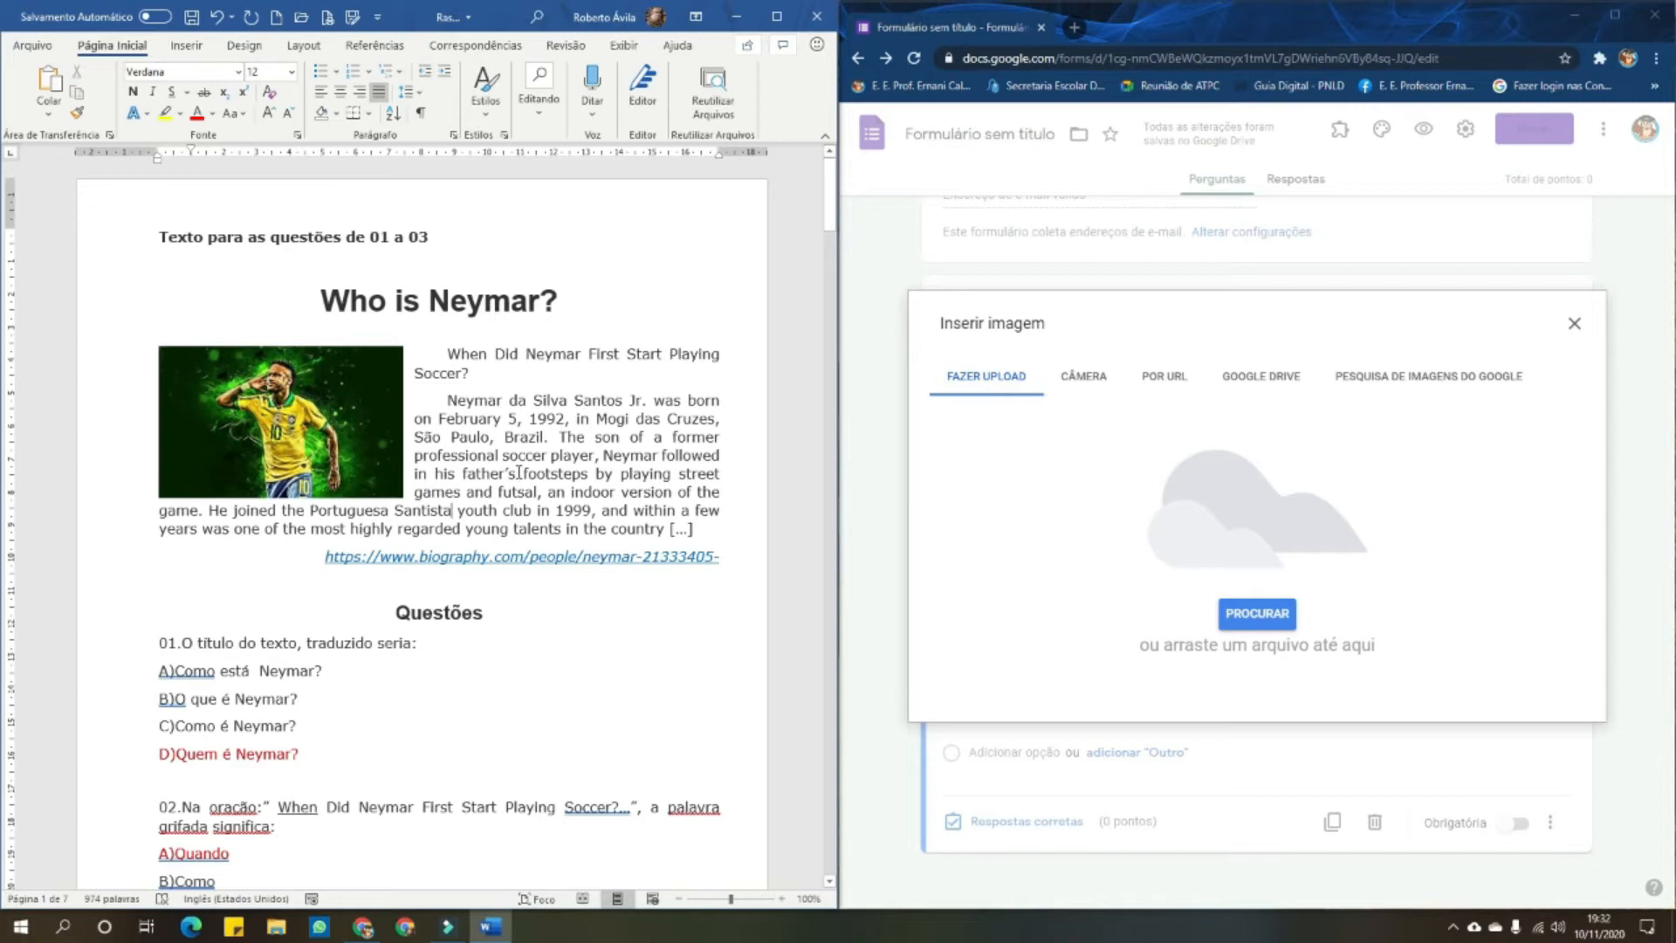
Capture the Word area from the title "Who is Neymar?" to the source link again with Captura e Esboço
left_click(17, 931)
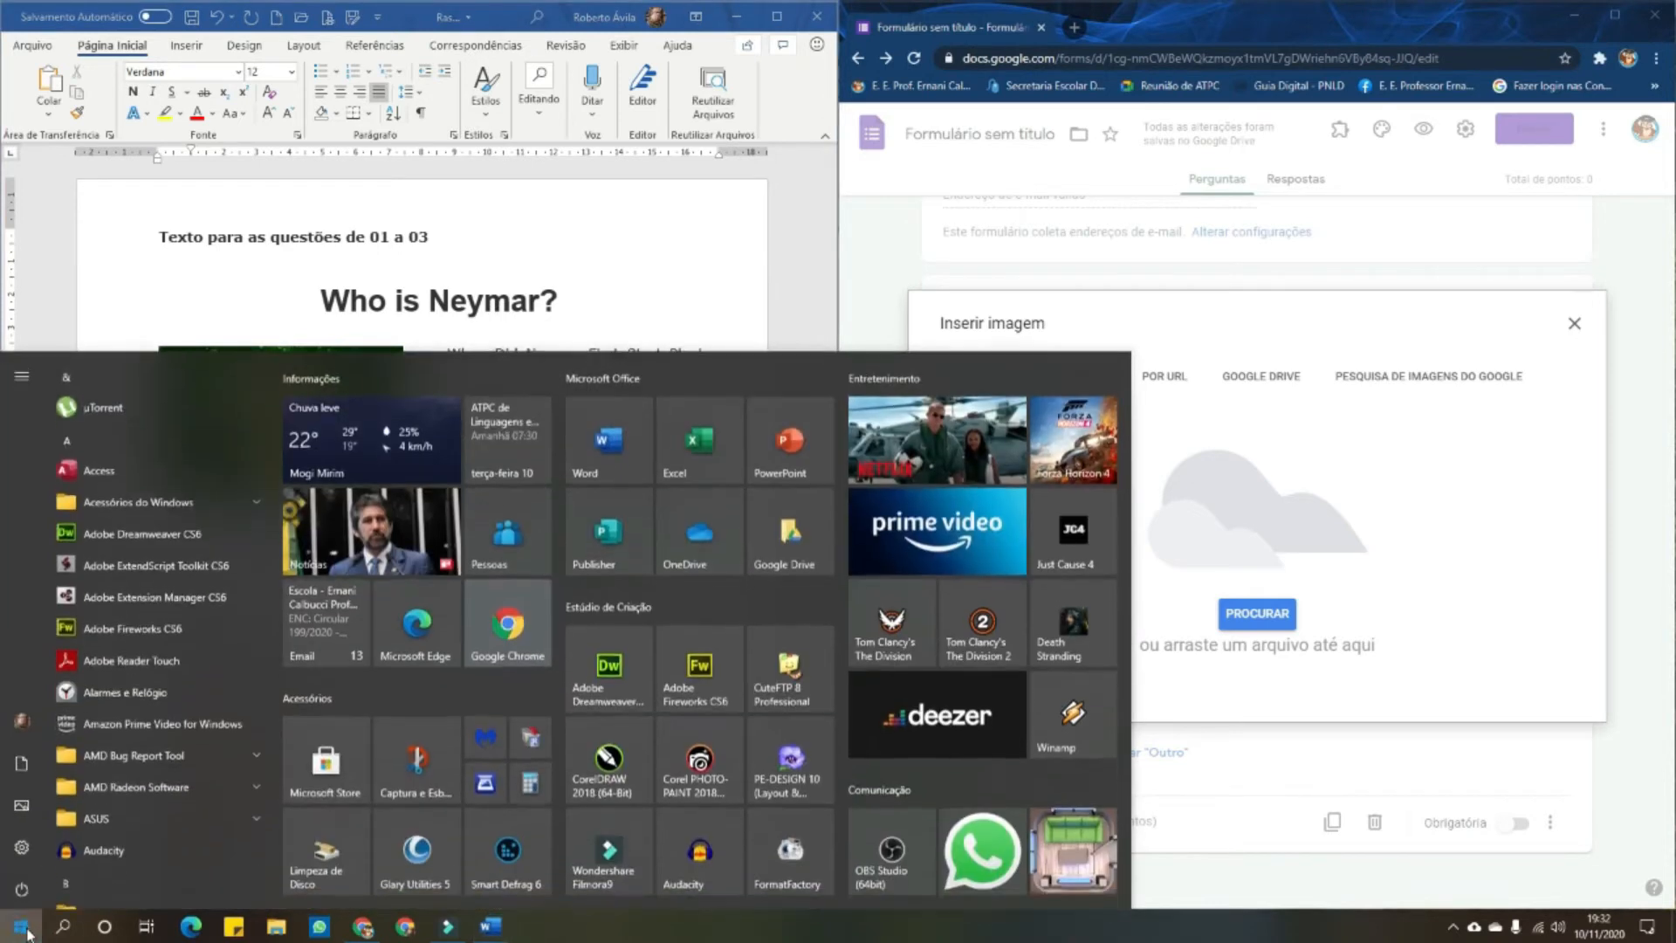
left_click(416, 756)
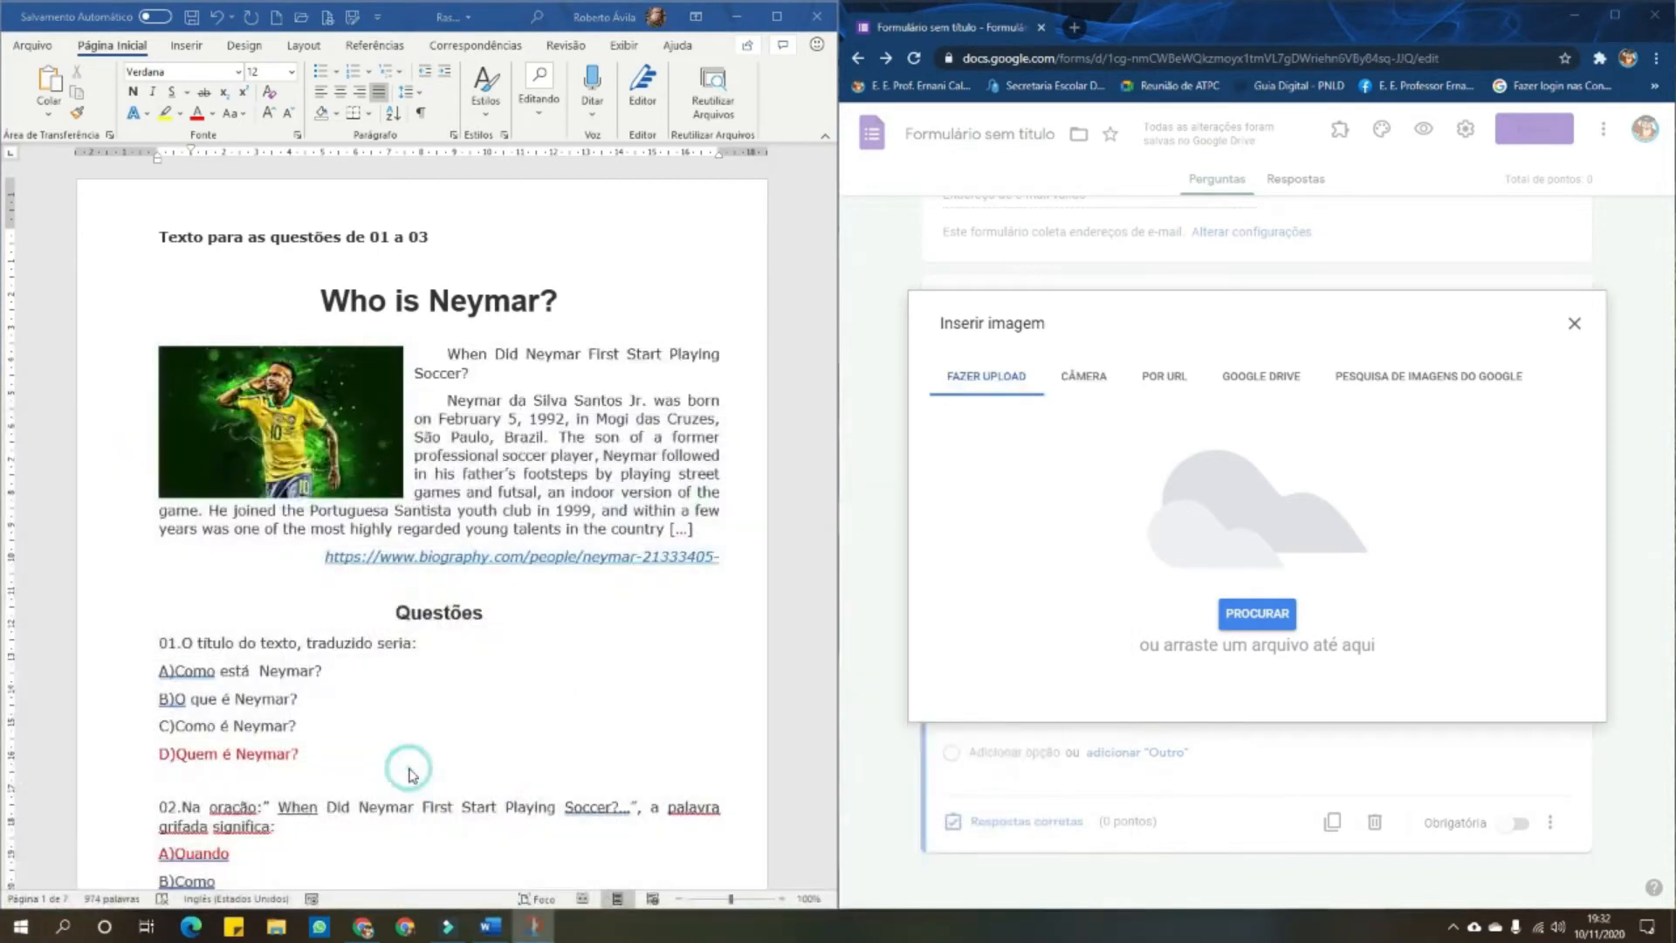
left_click(39, 137)
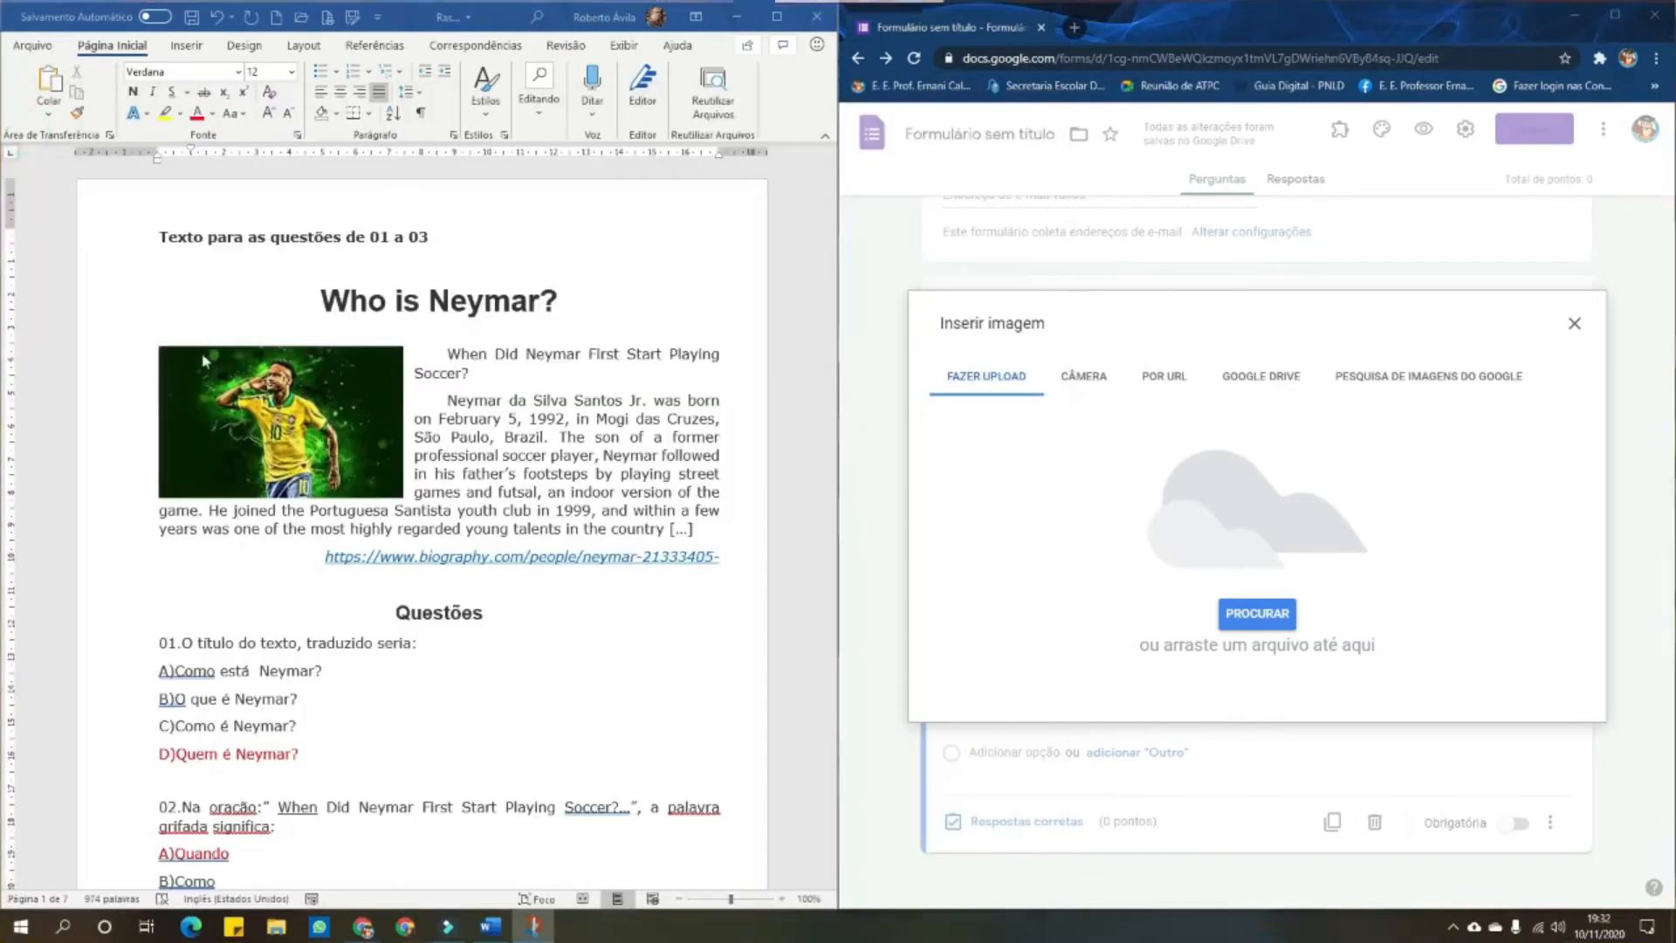
left_click_drag(137, 284, 732, 572)
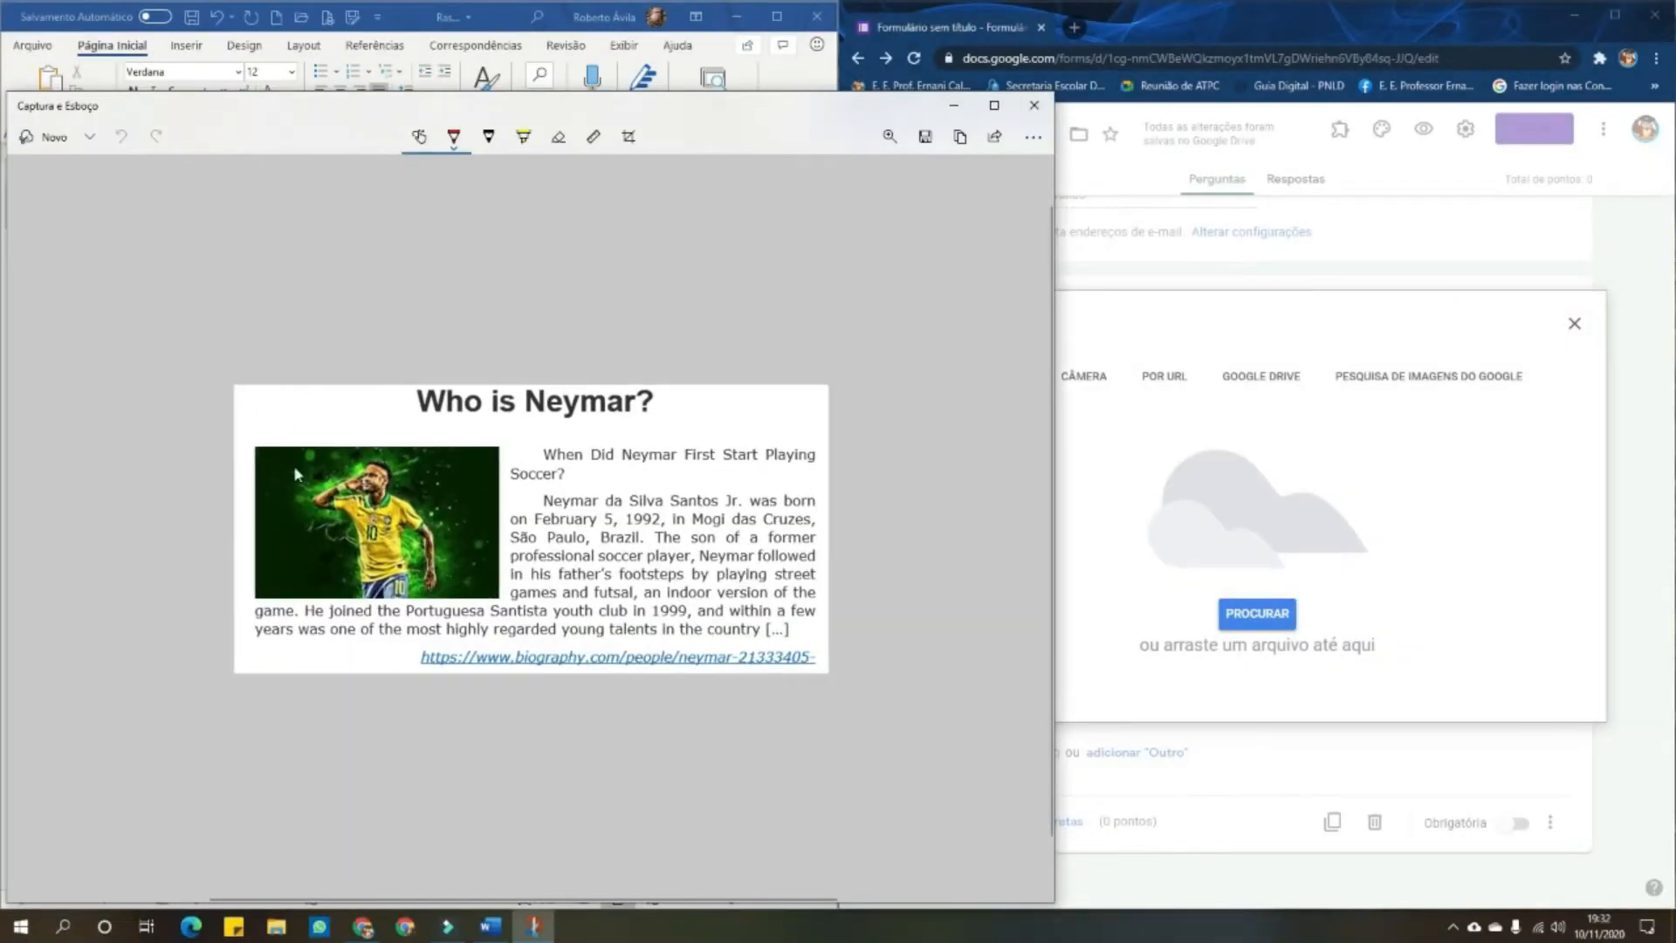
Save the capture as the JPG "Rascunho" in Área de Trabalho, replacing the existing file, and close the capture window
left_click(925, 138)
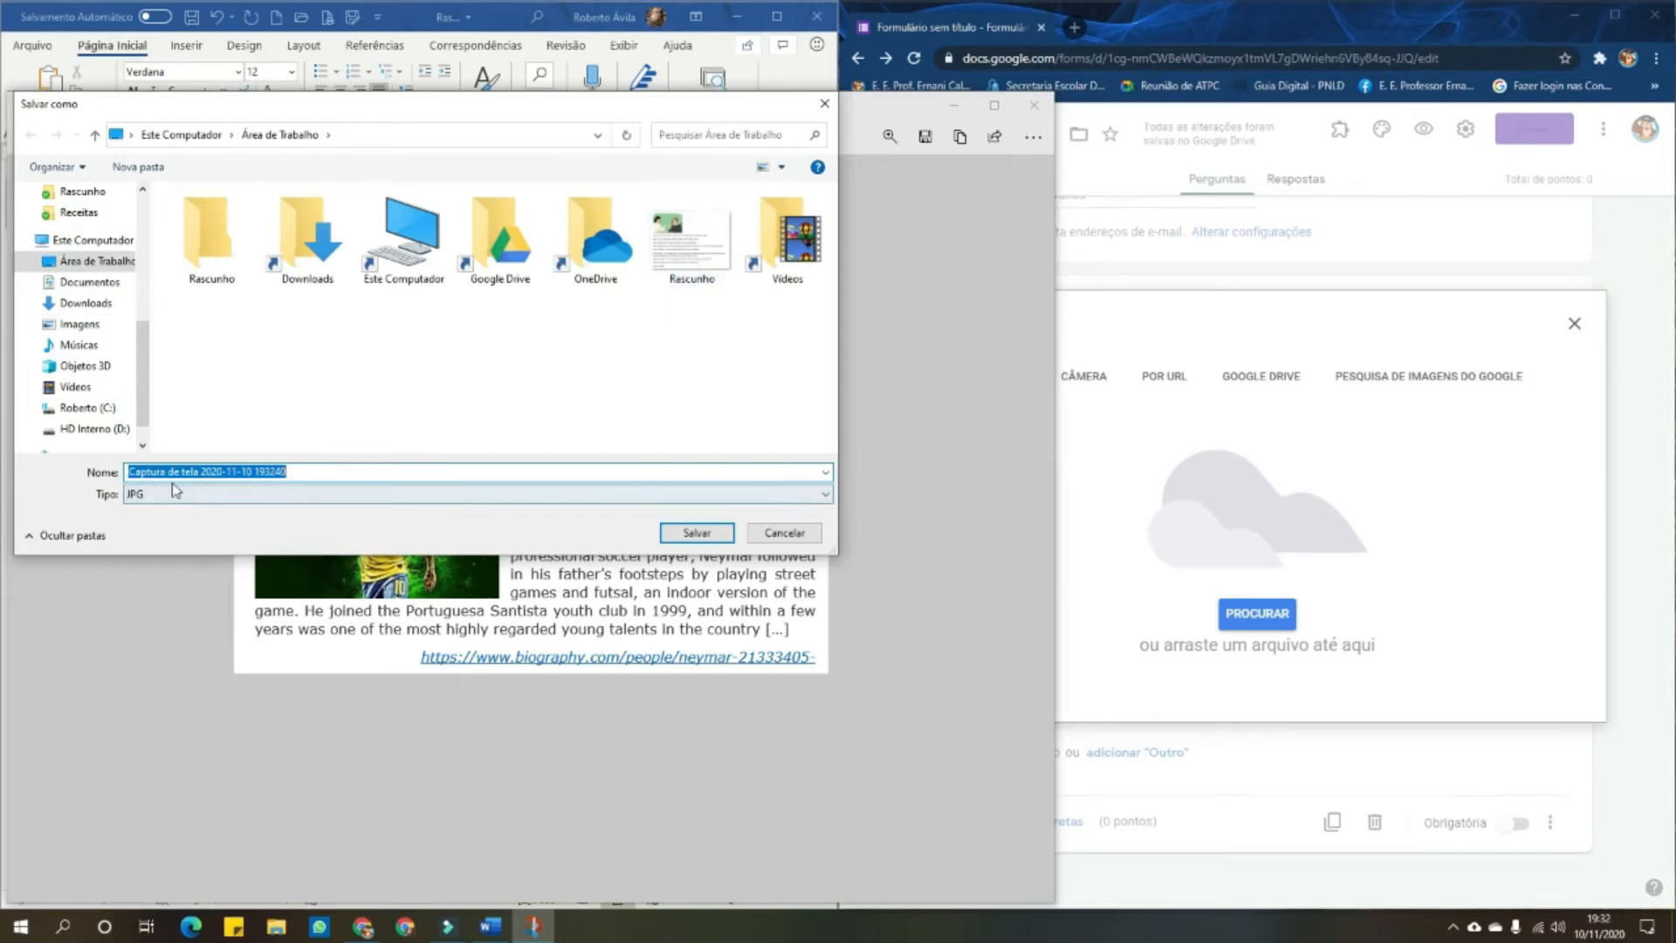
left_click(721, 283)
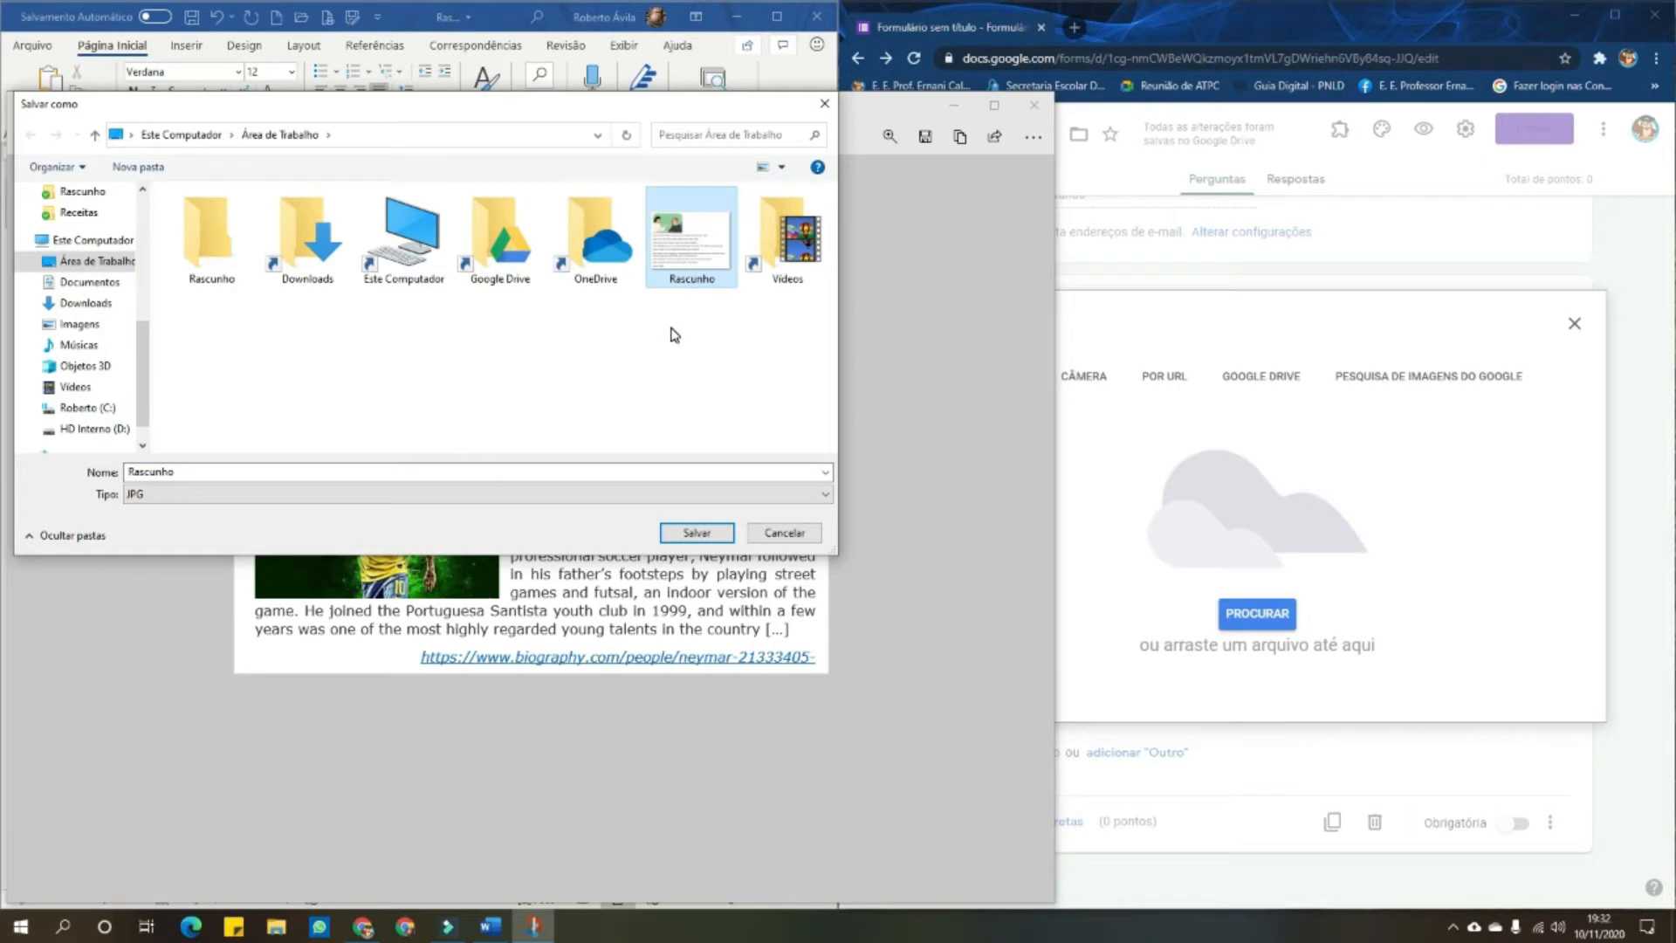
left_click(701, 536)
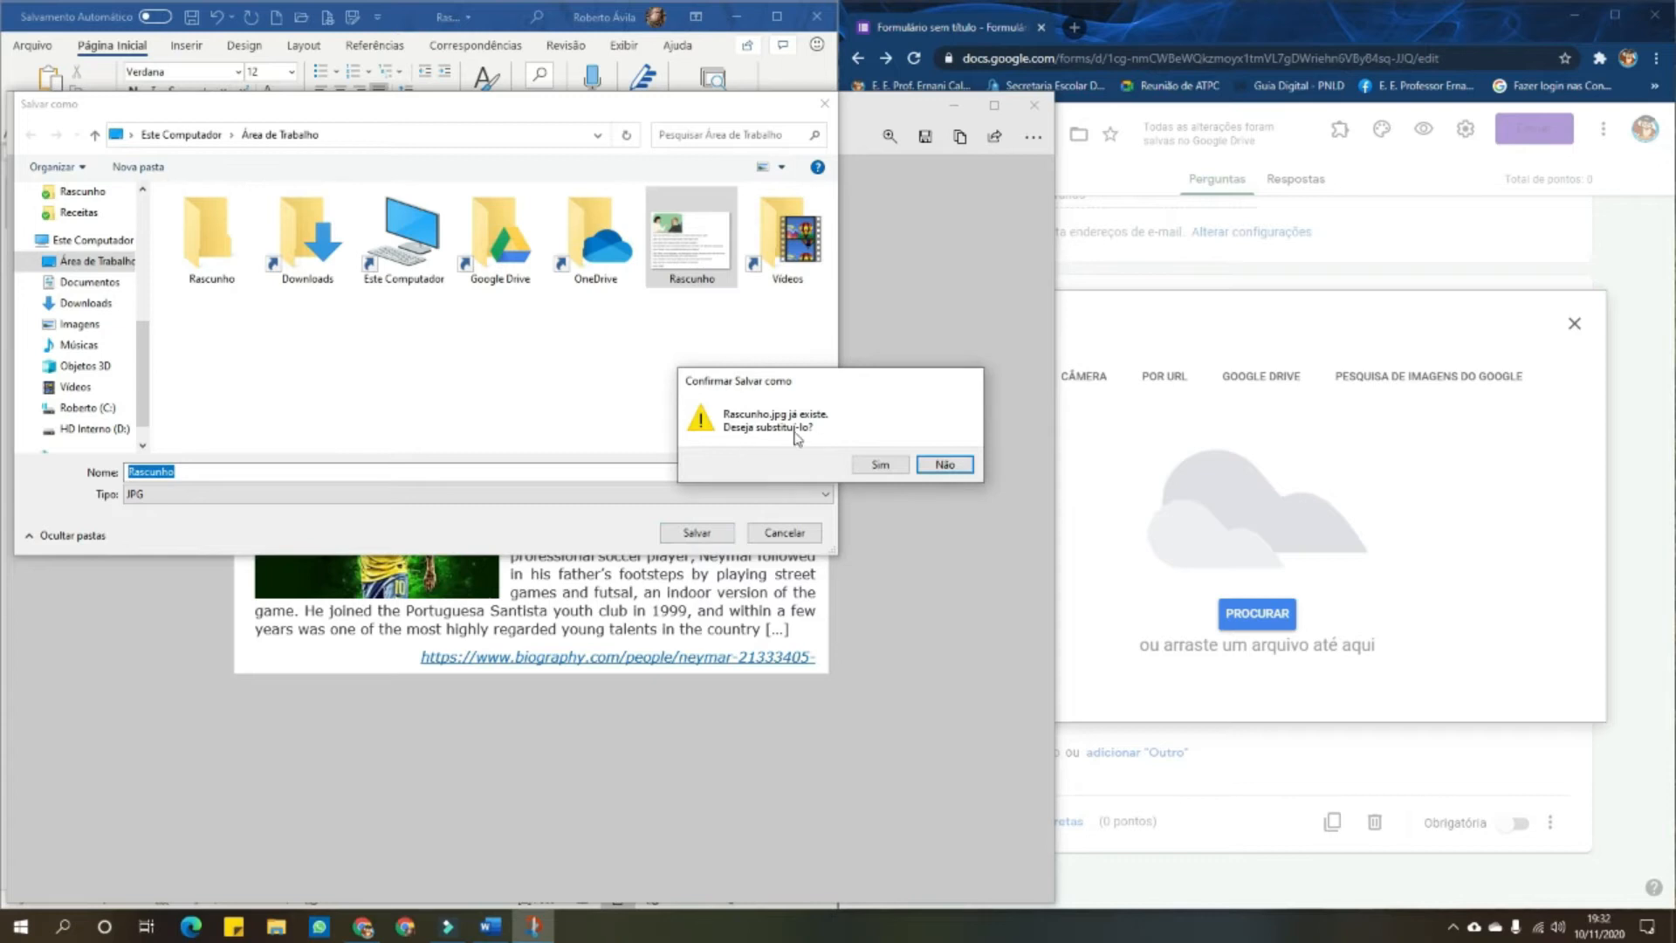
left_click(889, 464)
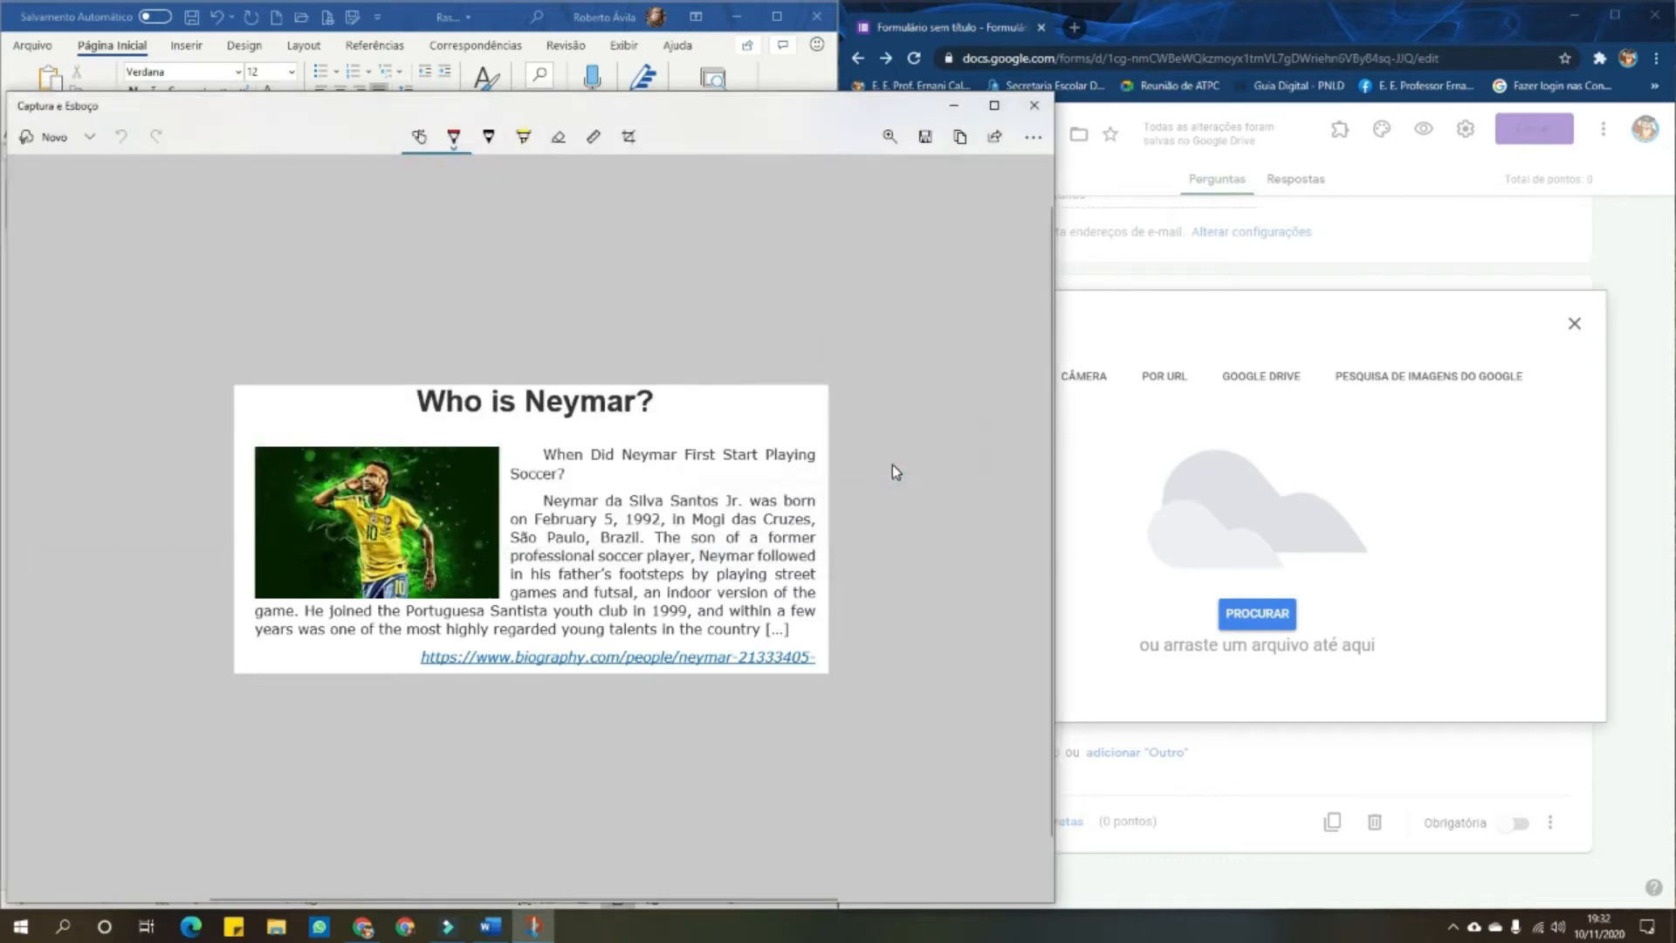
left_click(1035, 105)
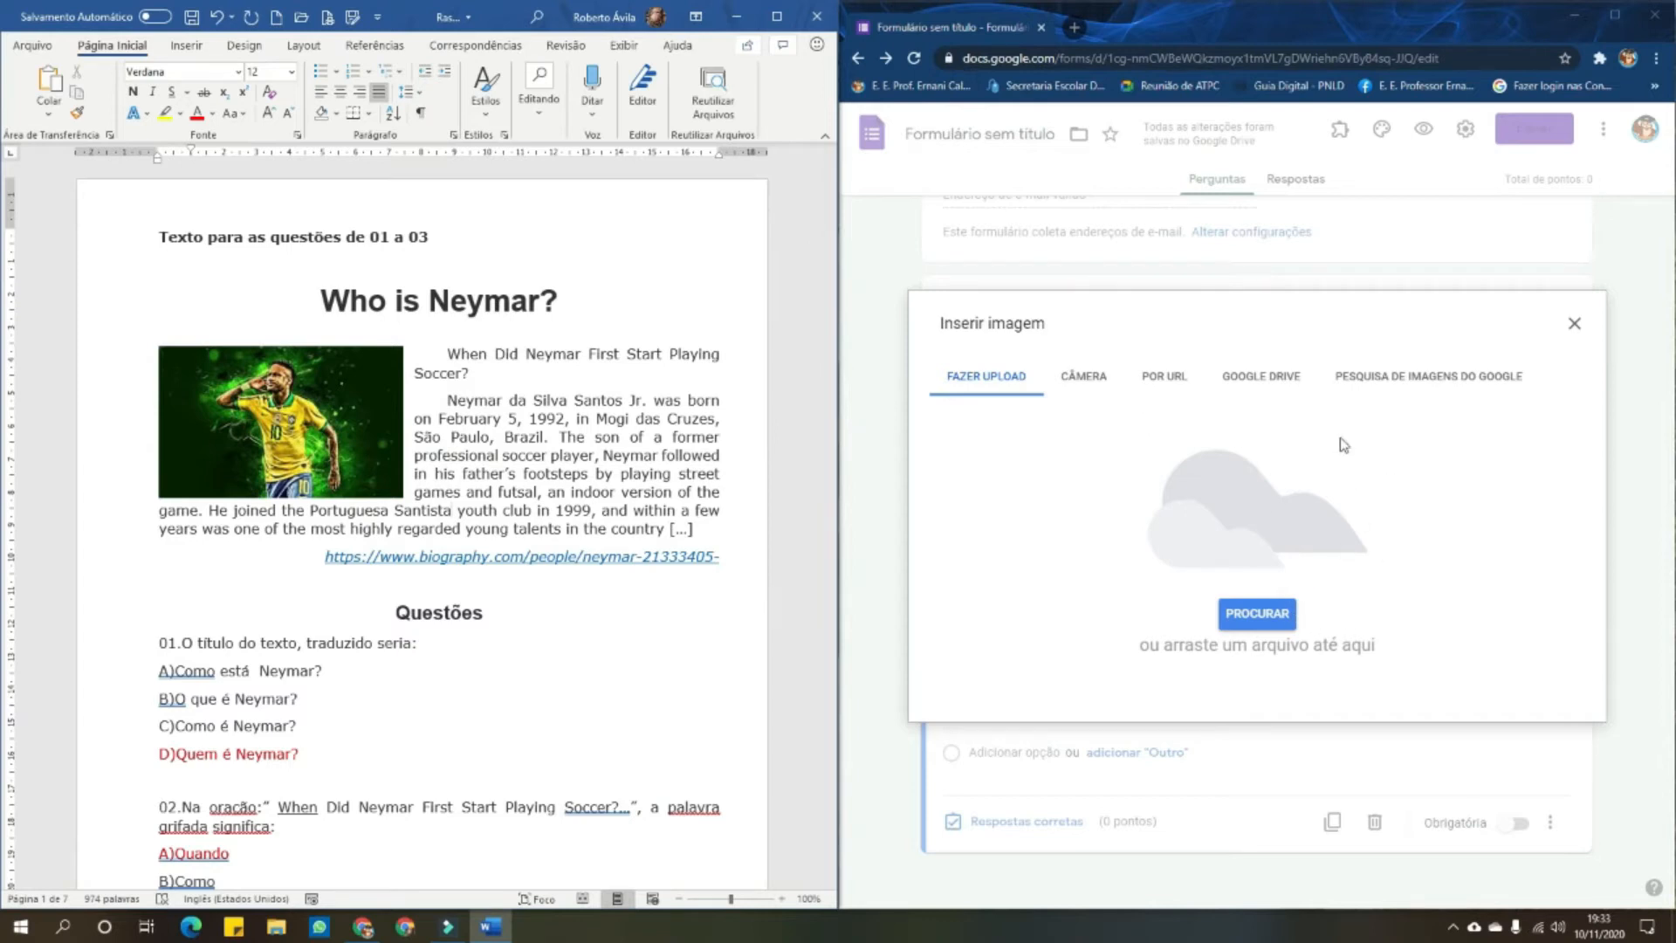
Upload the image "Rascunho" from Área de Trabalho into the form
left_click(1264, 613)
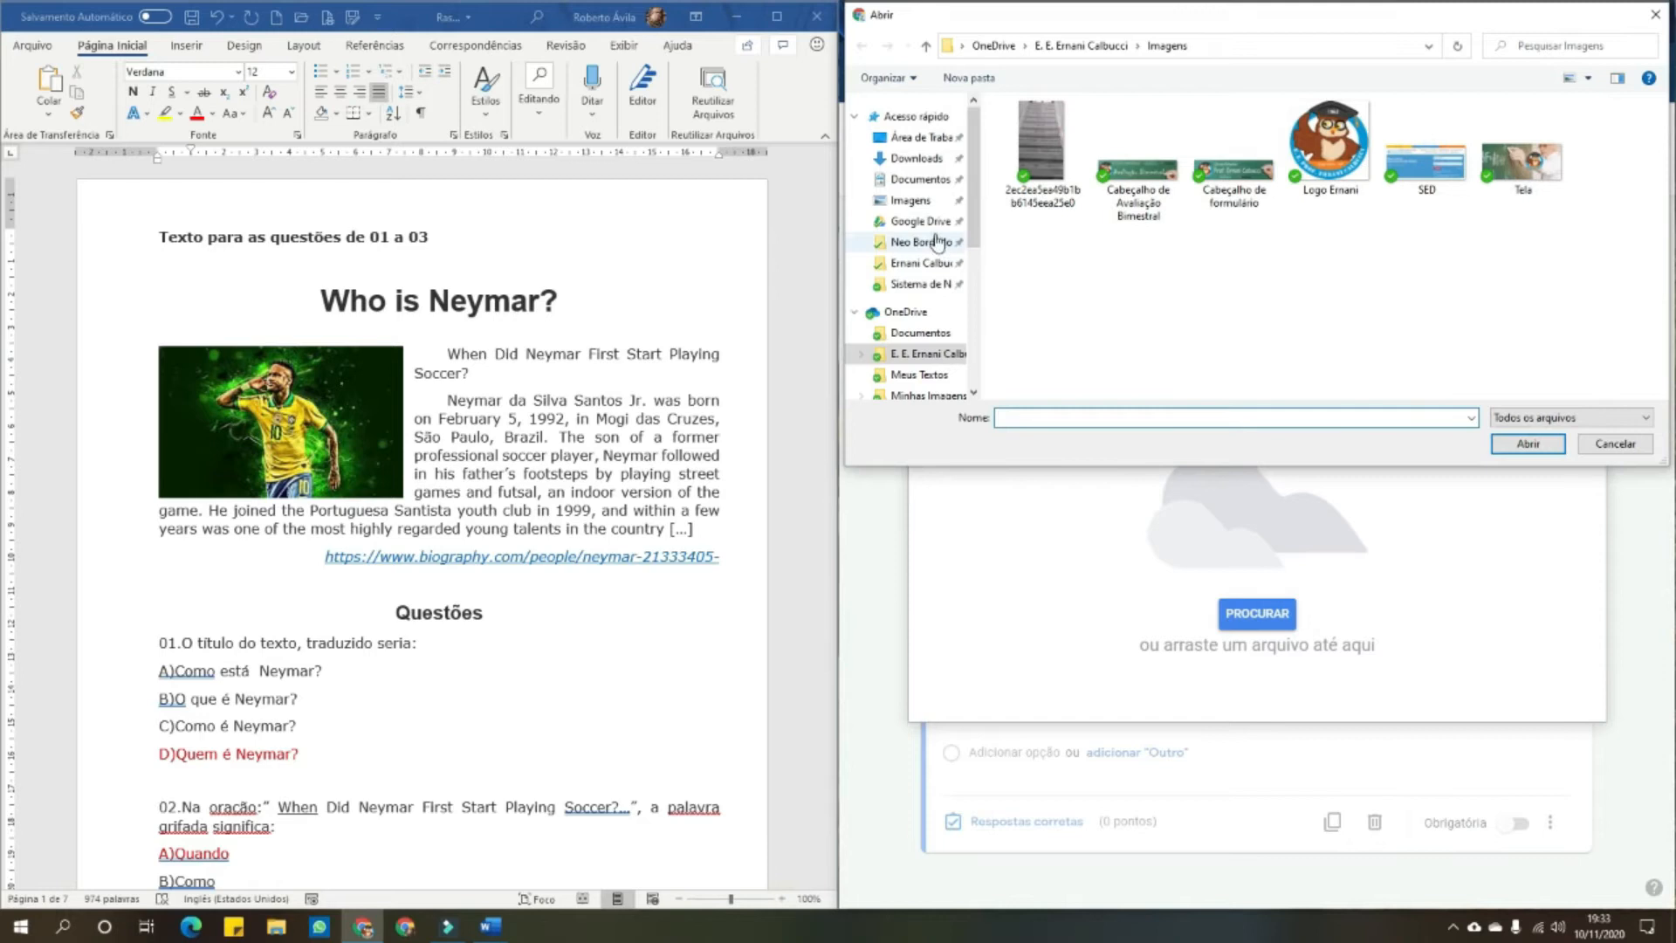
left_click(933, 139)
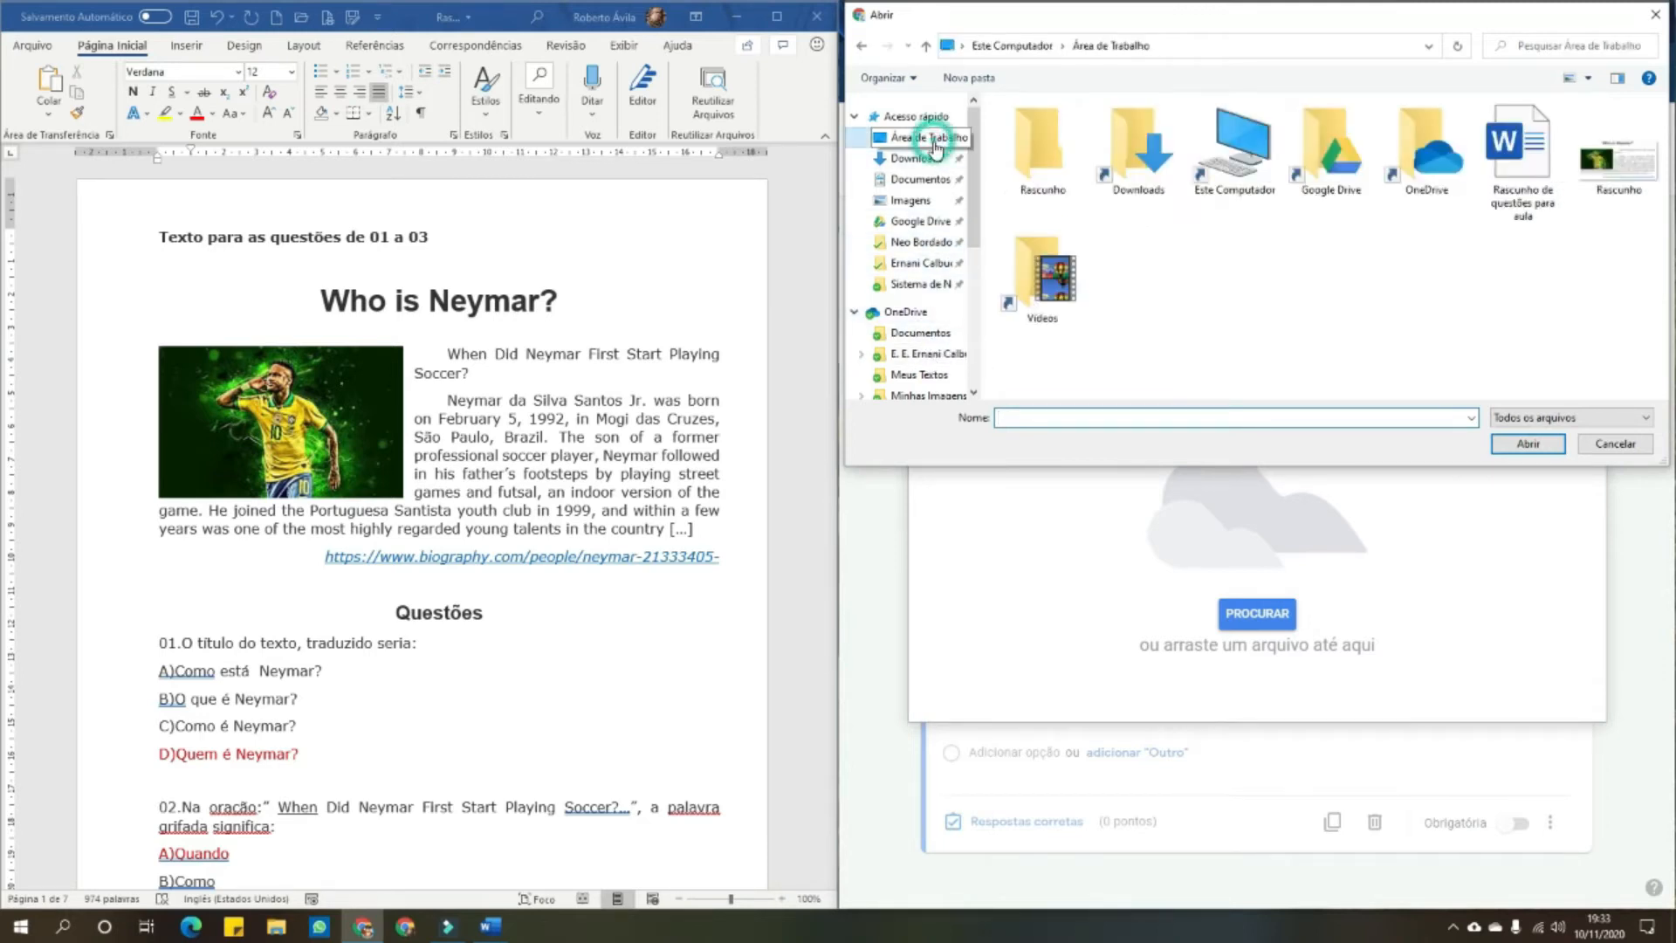
left_click(1616, 166)
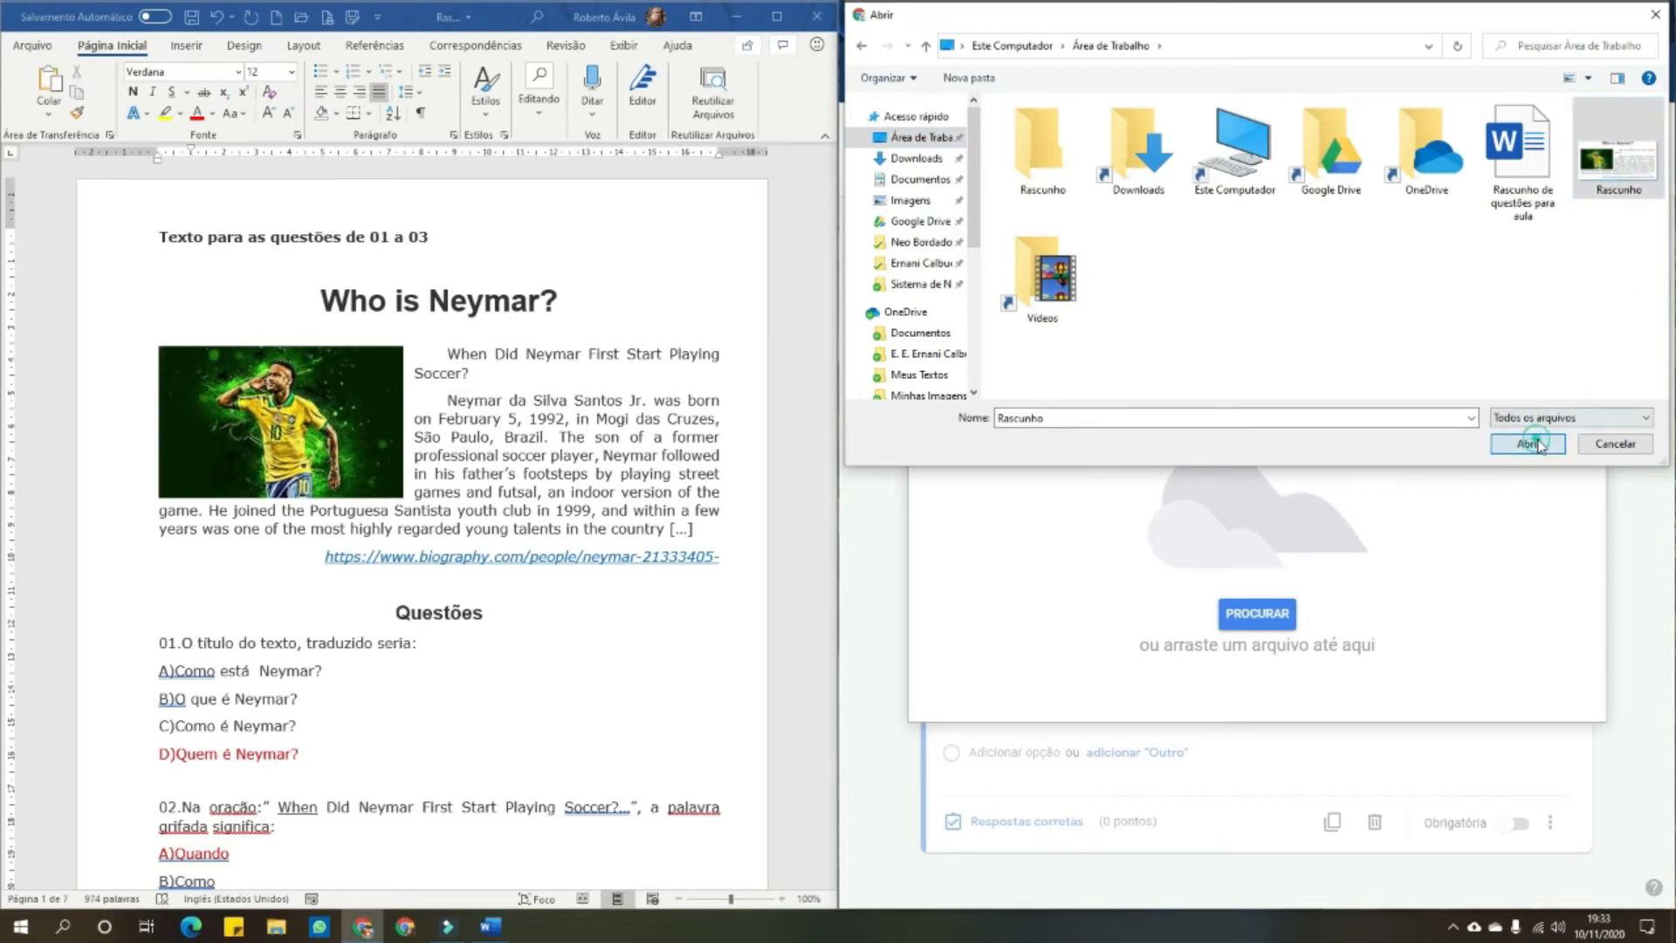
left_click(1530, 443)
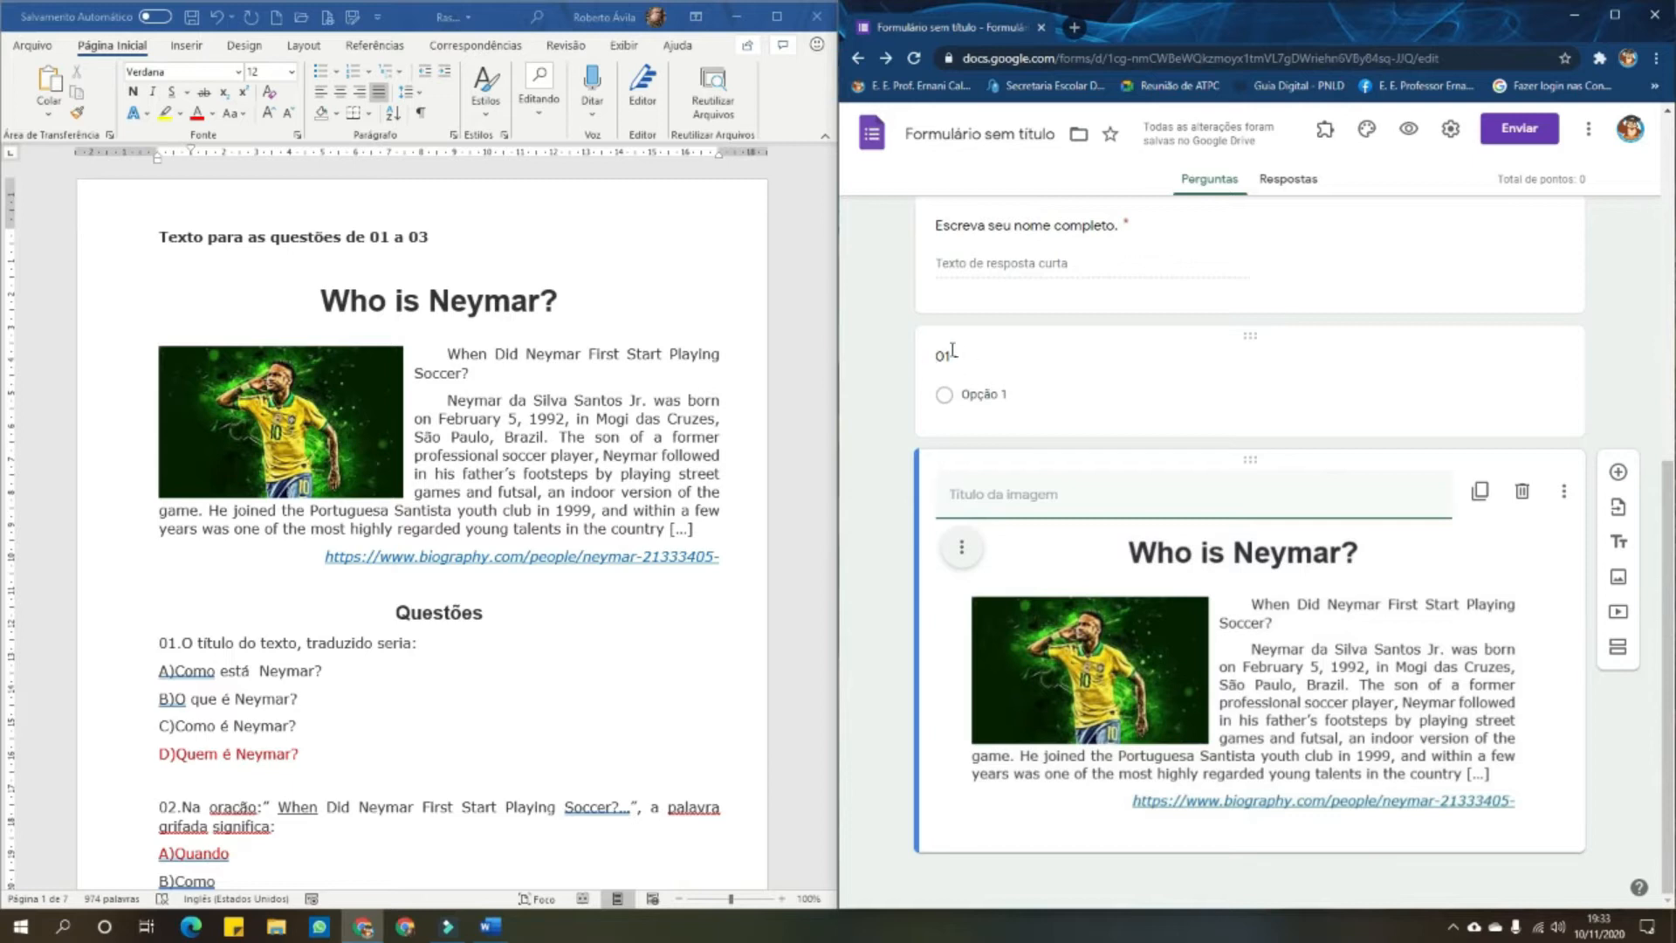
Move the Neymar text image block above the question "01 -"
left_click(1276, 456)
left_click_drag(1277, 456, 1276, 319)
scroll(1283, 759, "up", 1)
scroll(1273, 732, "down", 2)
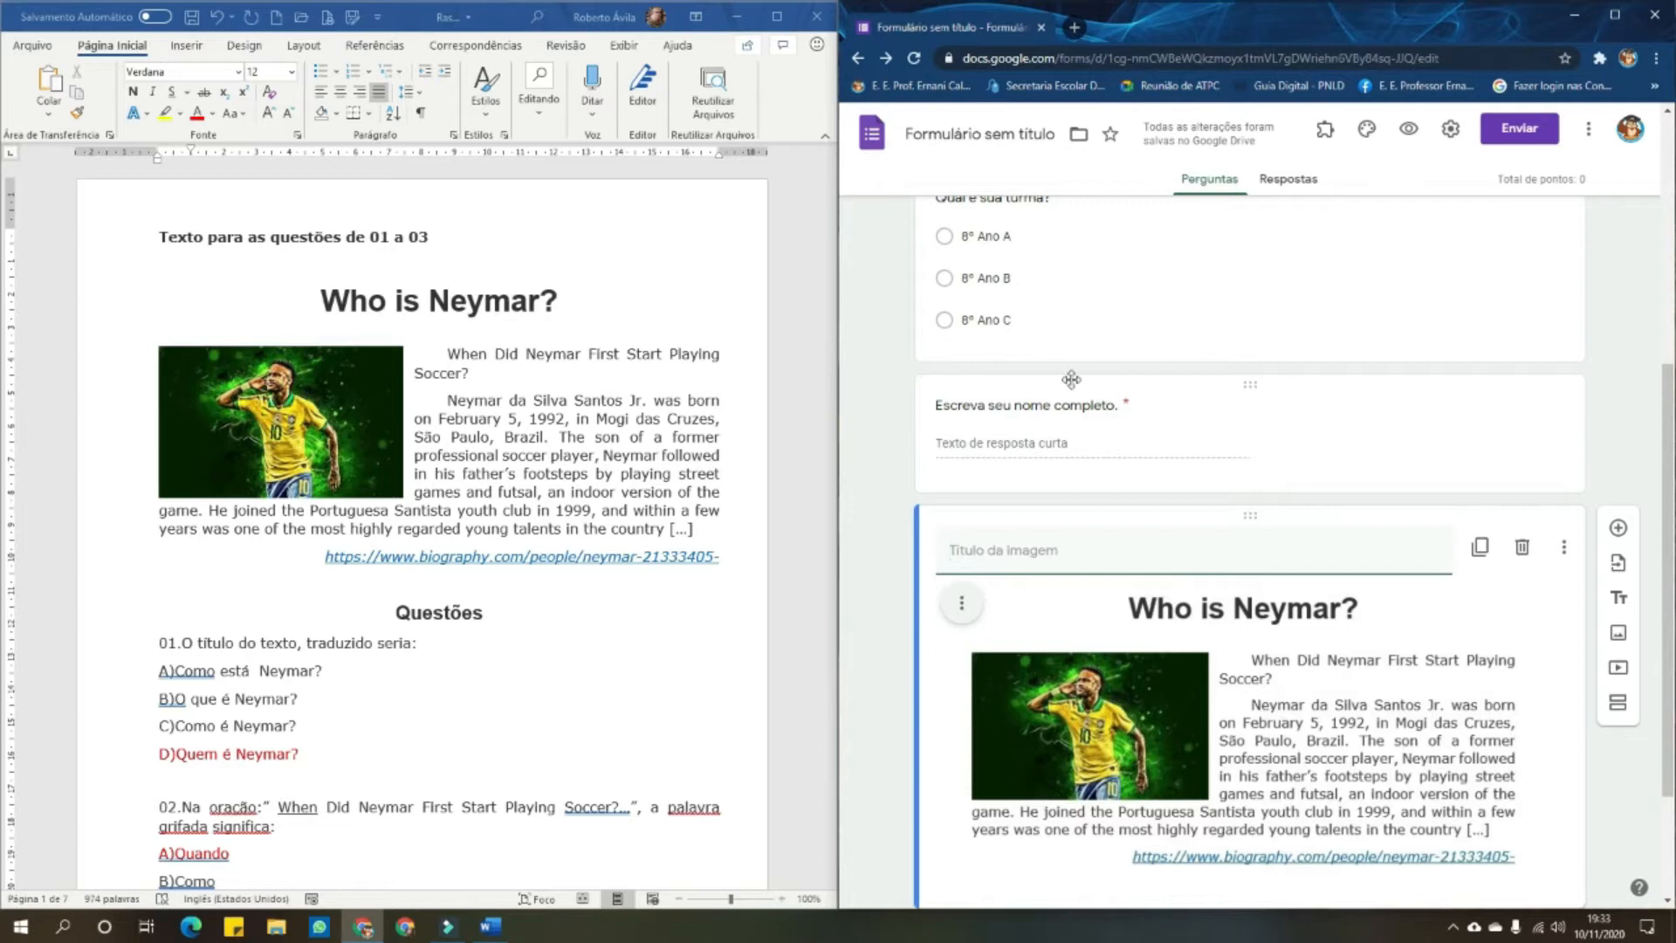
Title the Neymar image "Leia atentamente o texto e responda as questões de 01 a 03."
scroll(1000, 496, "down", 2)
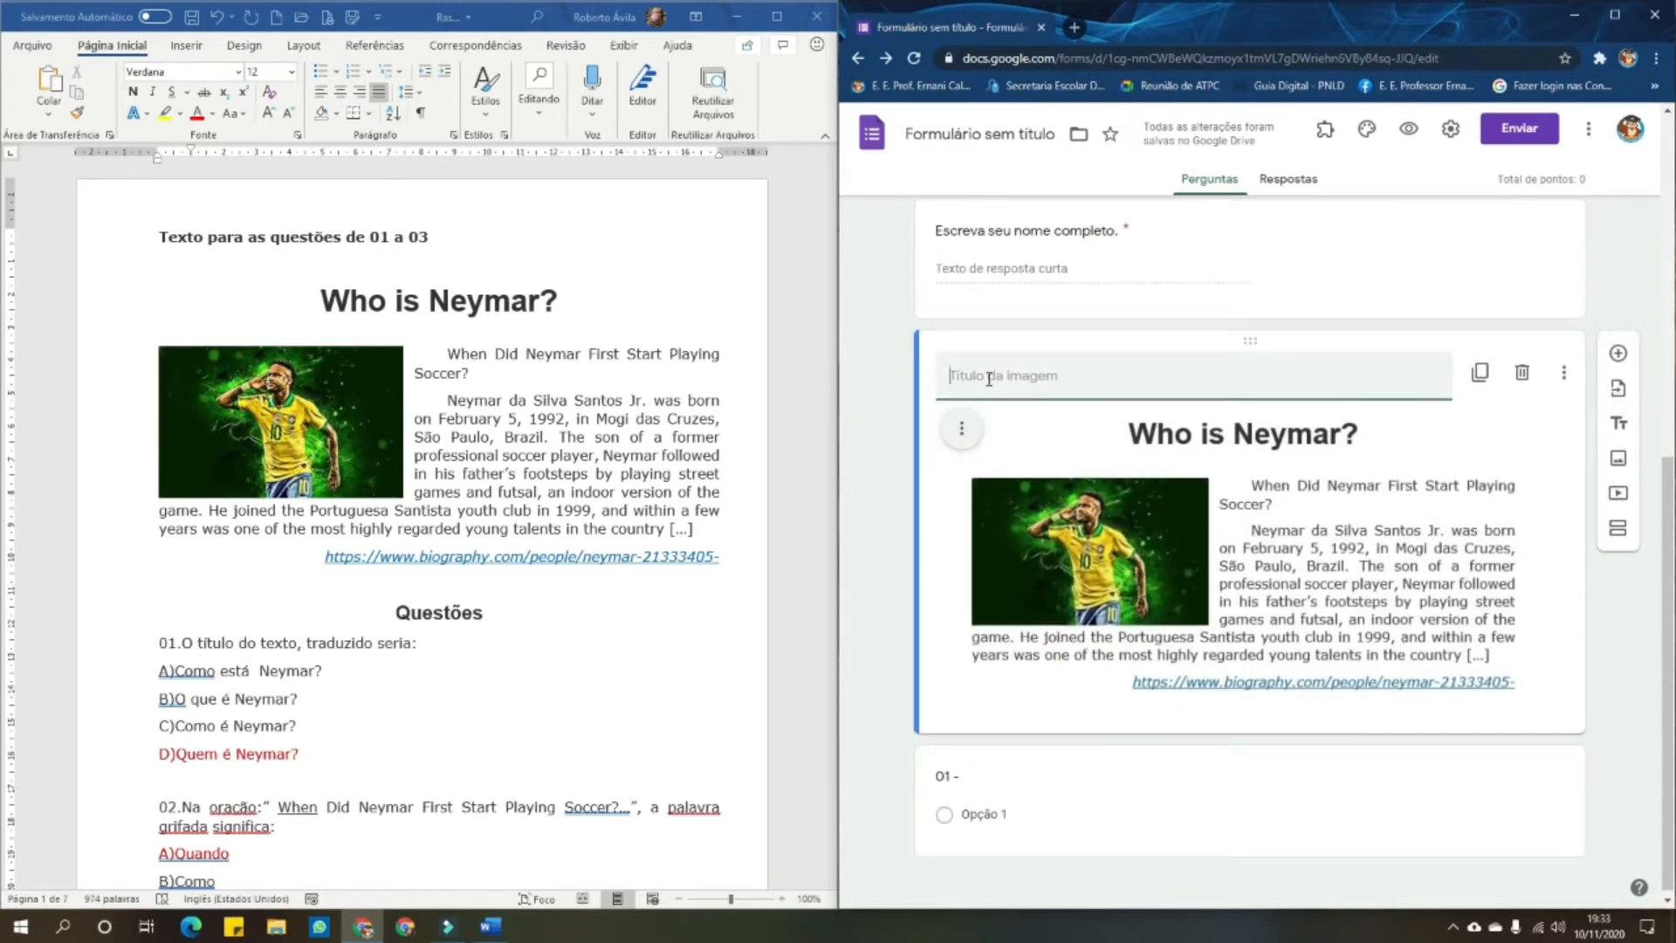
type("Leia atentamente ")
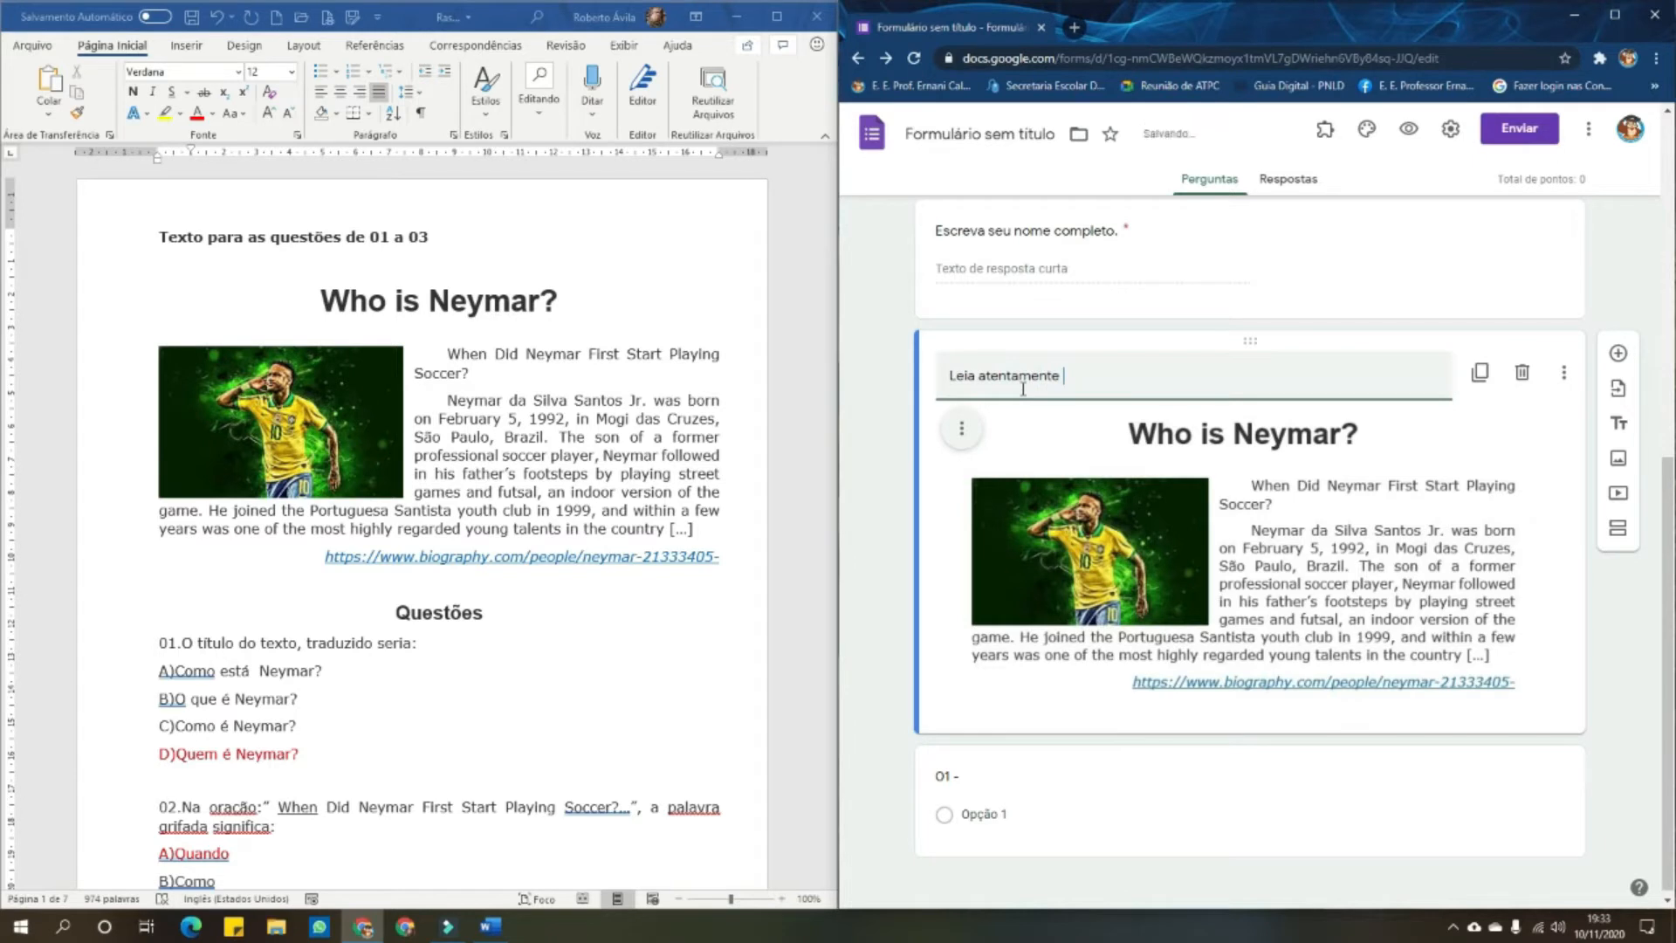
type("o texto e res")
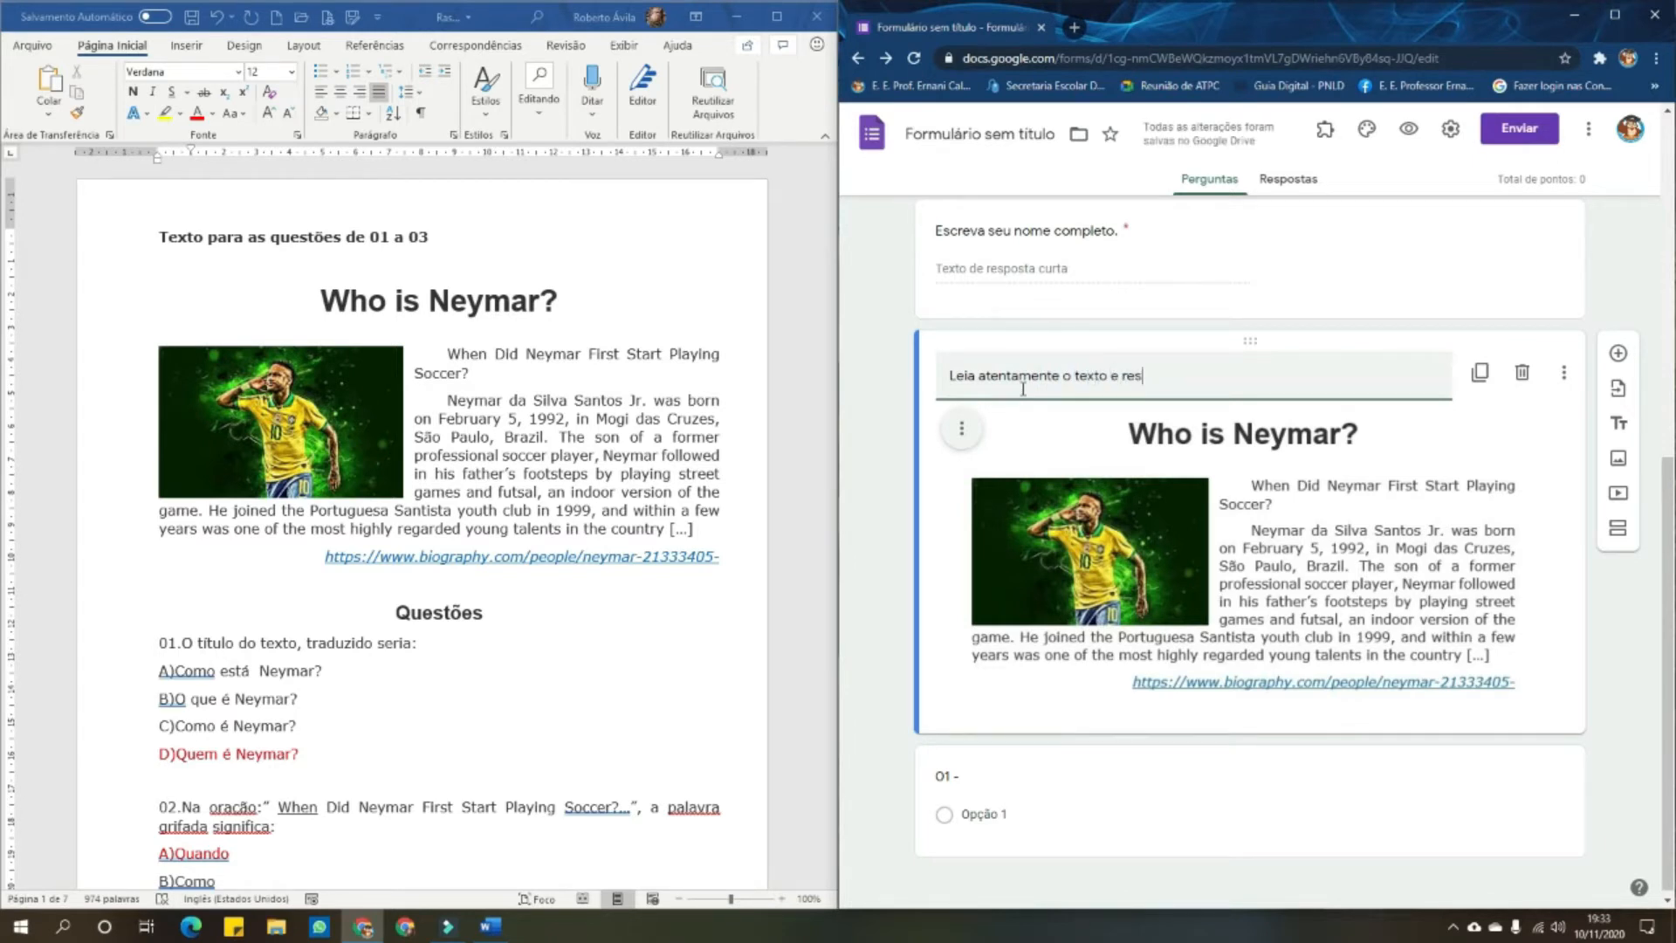
type("ponda as questões de 01 a 03.")
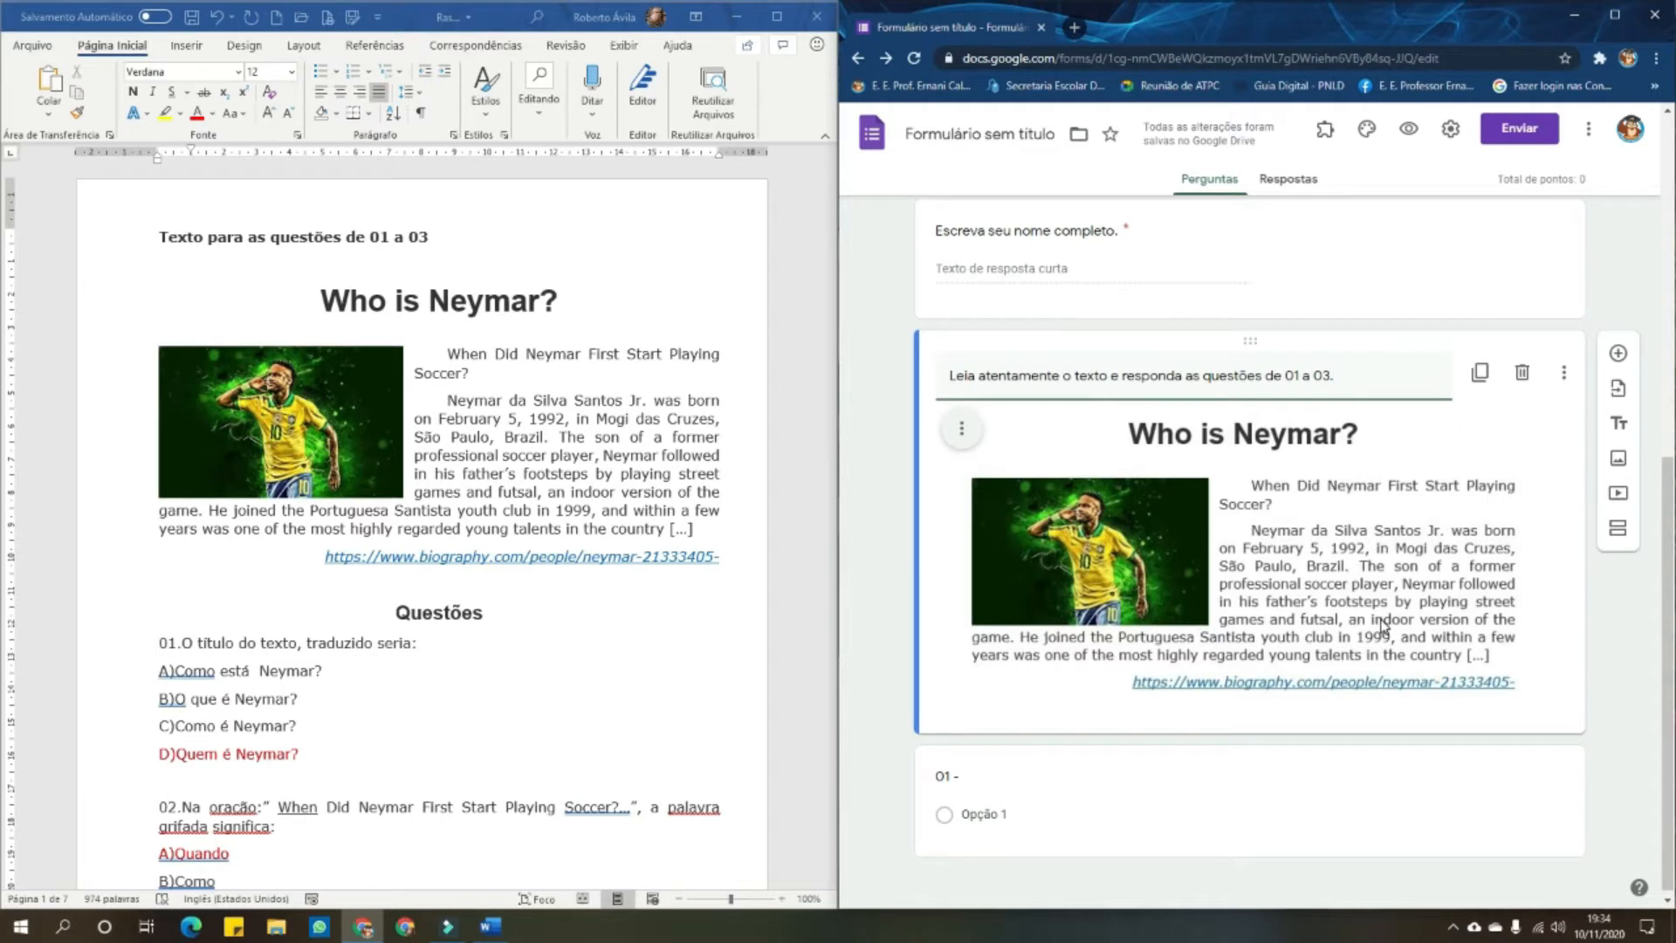
Copy "O título do texto, traduzido seria:" from question 01 in Word into the form question after "01 -"
scroll(1349, 576, "down", 1)
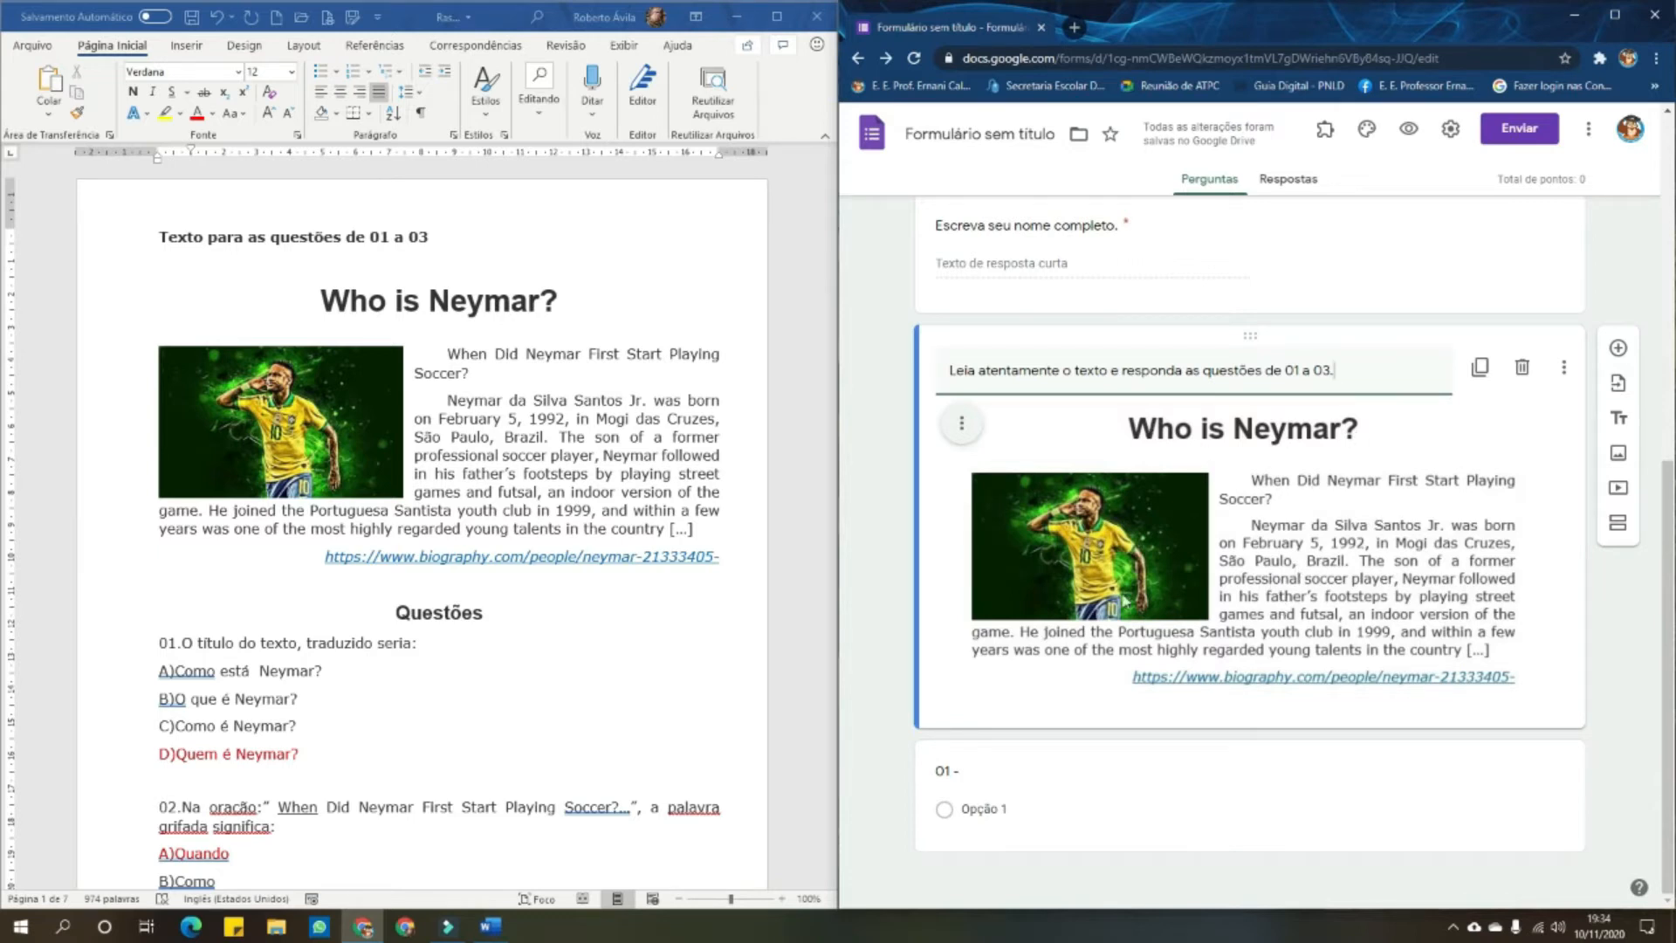
scroll(551, 553, "down", 3)
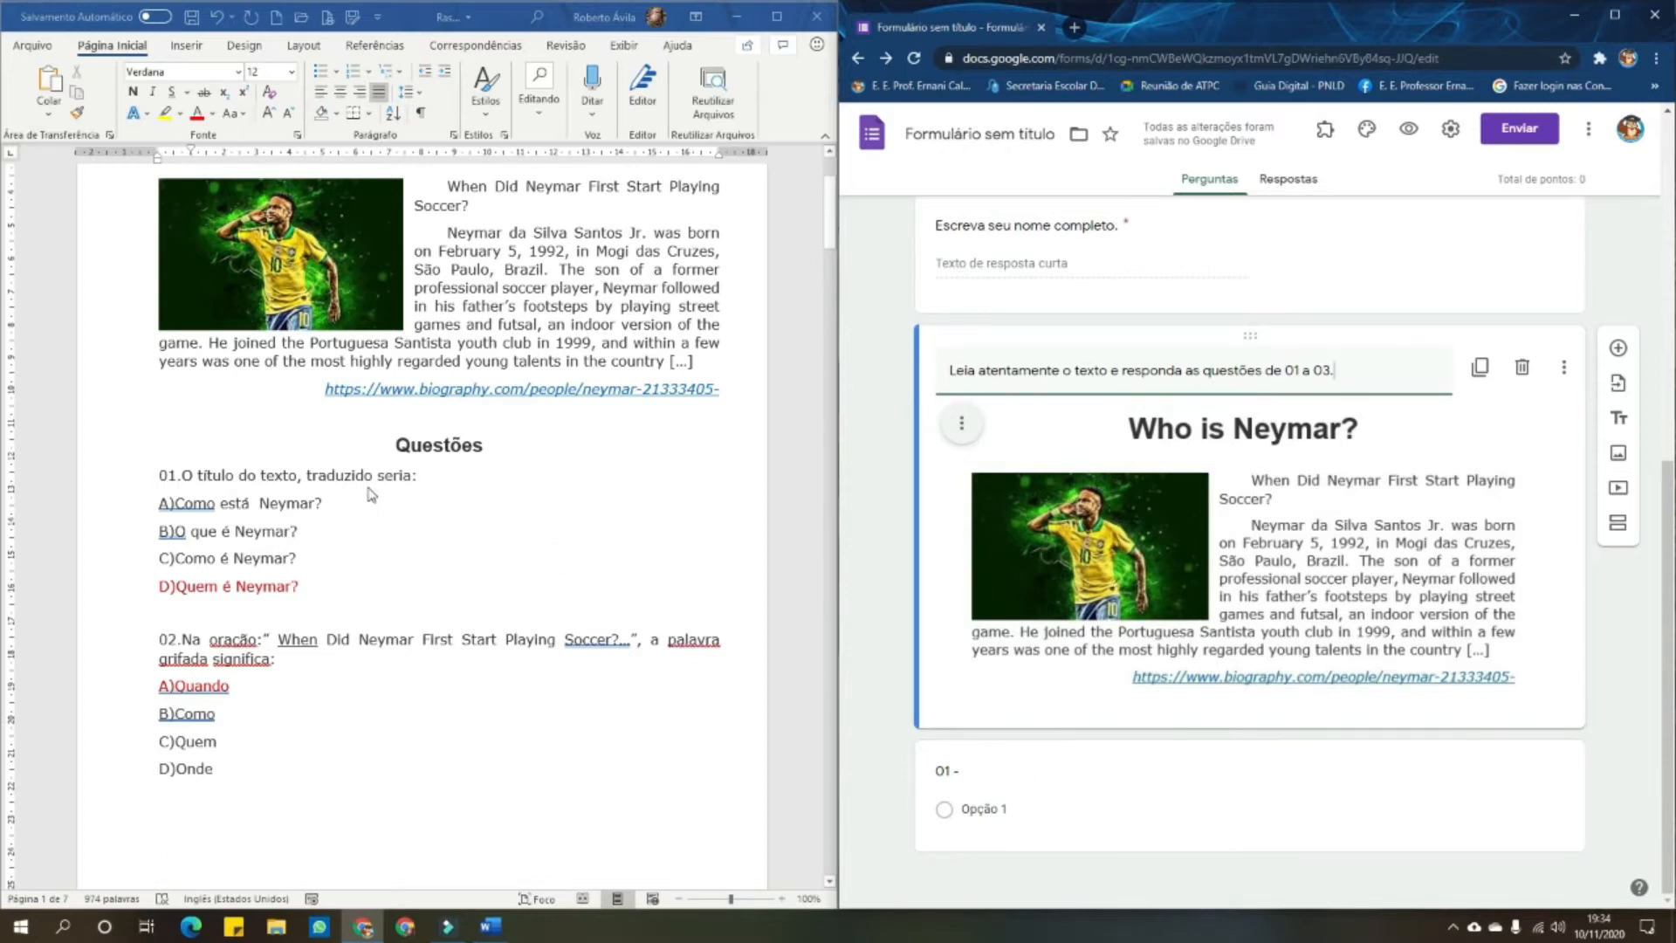
left_click_drag(182, 475, 431, 484)
key("ctrl+c")
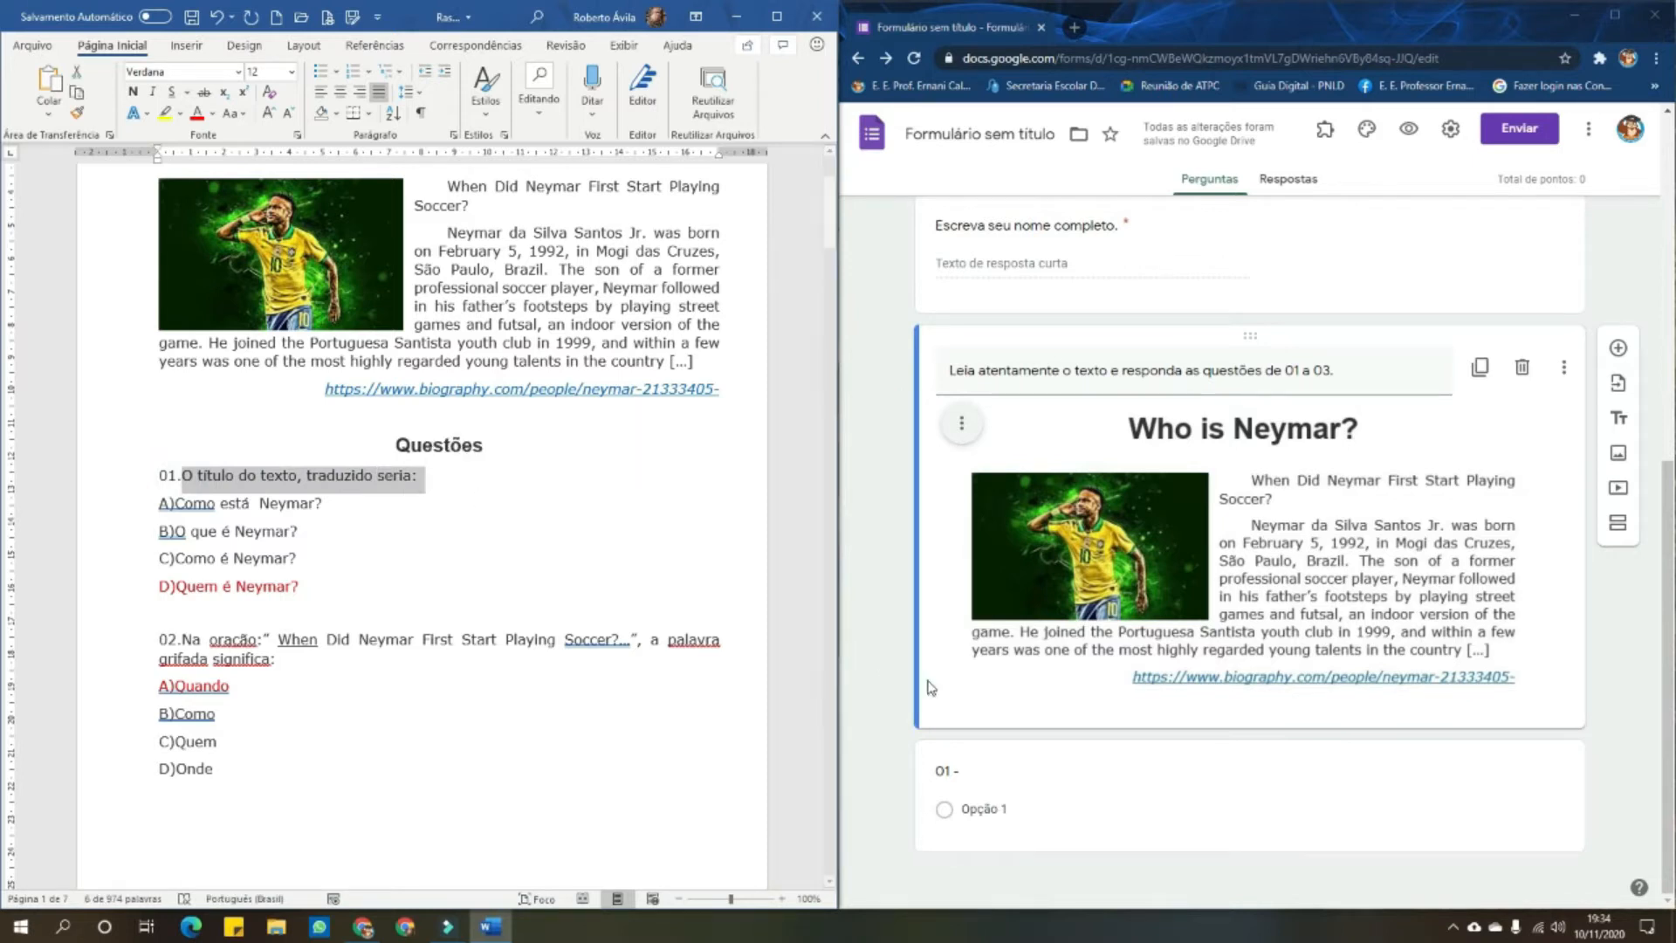
left_click(1003, 776)
left_click(1025, 761)
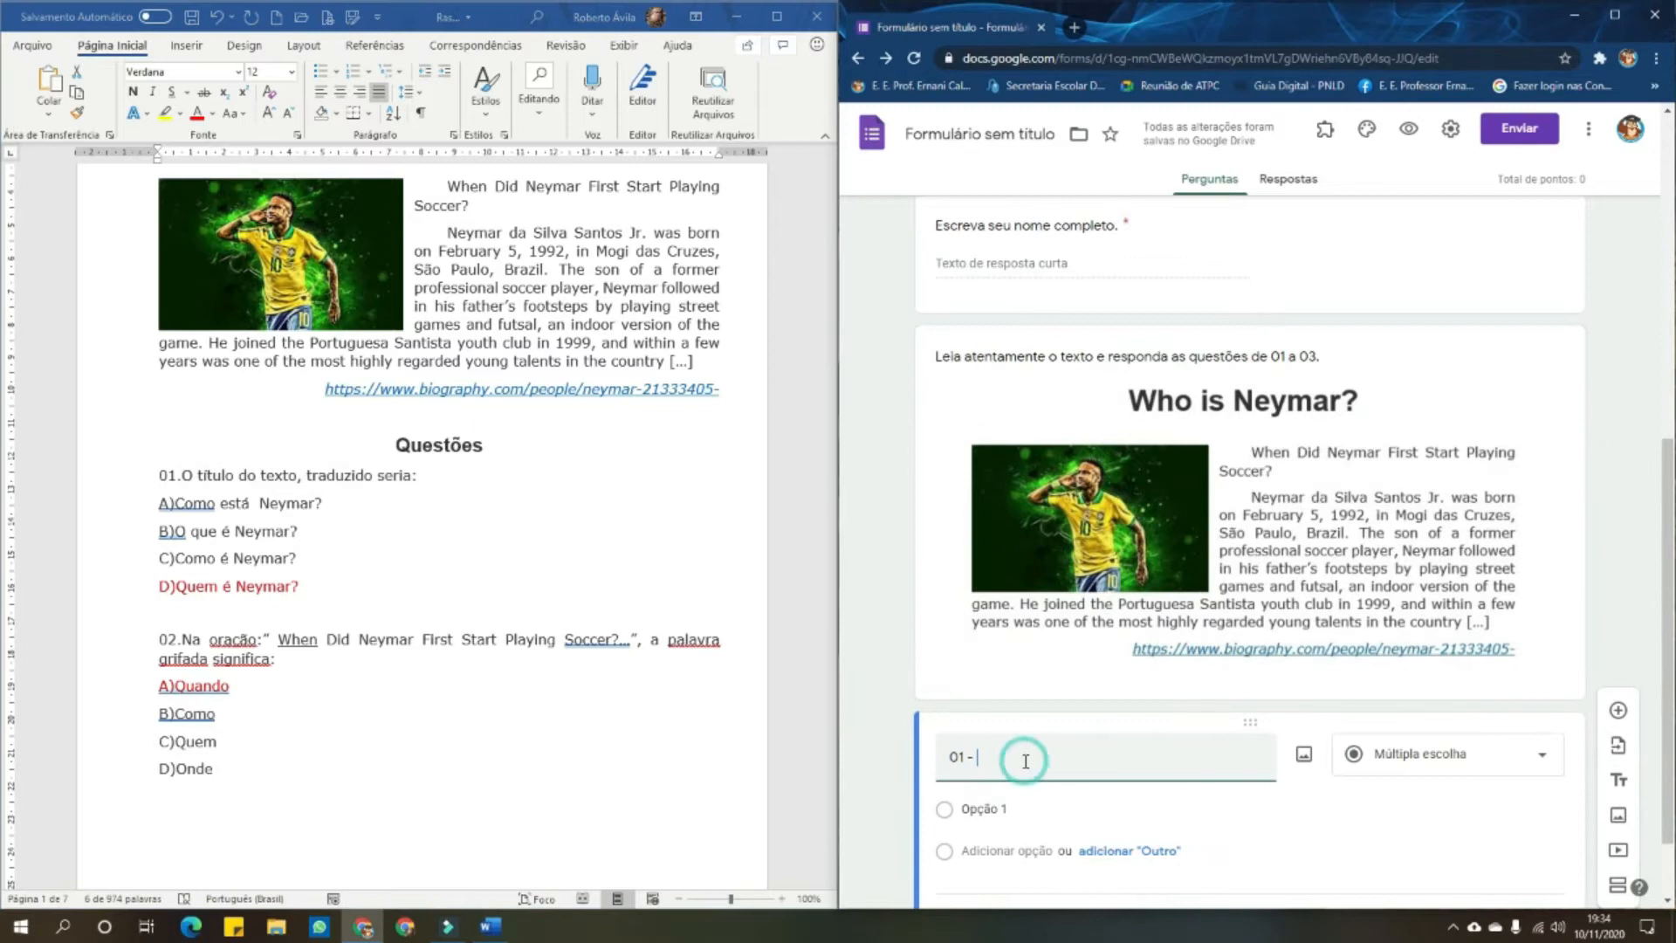
key("ctrl+v")
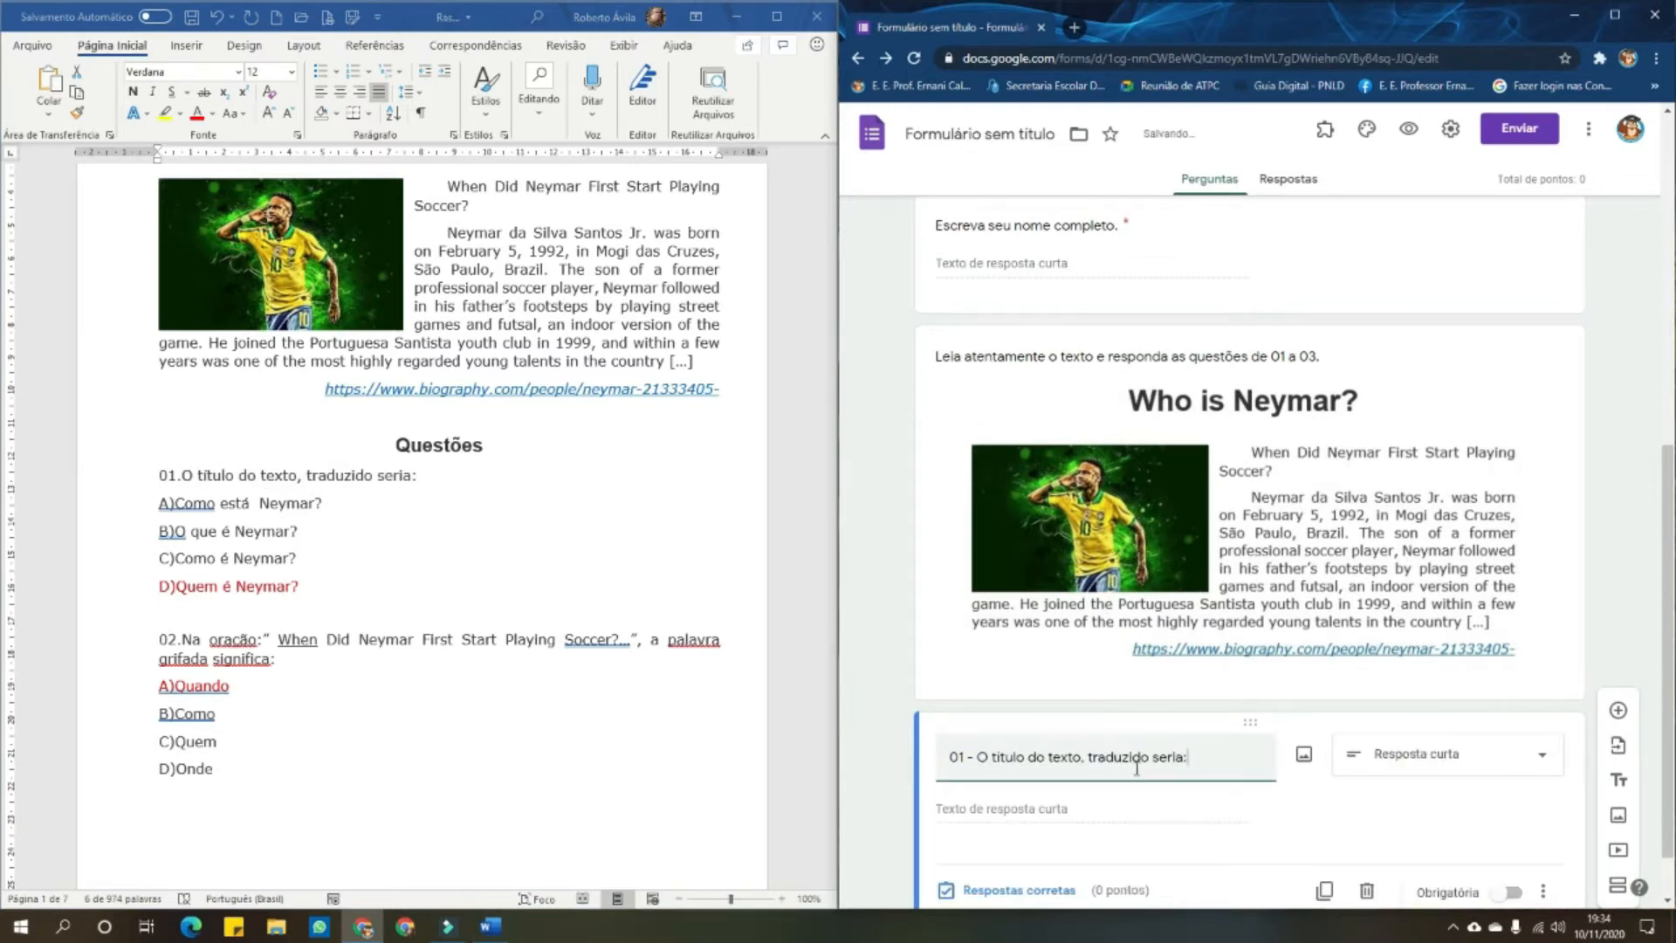
Change the answer type of question 01 to "Múltipla escolha"
scroll(1197, 754, "down", 1)
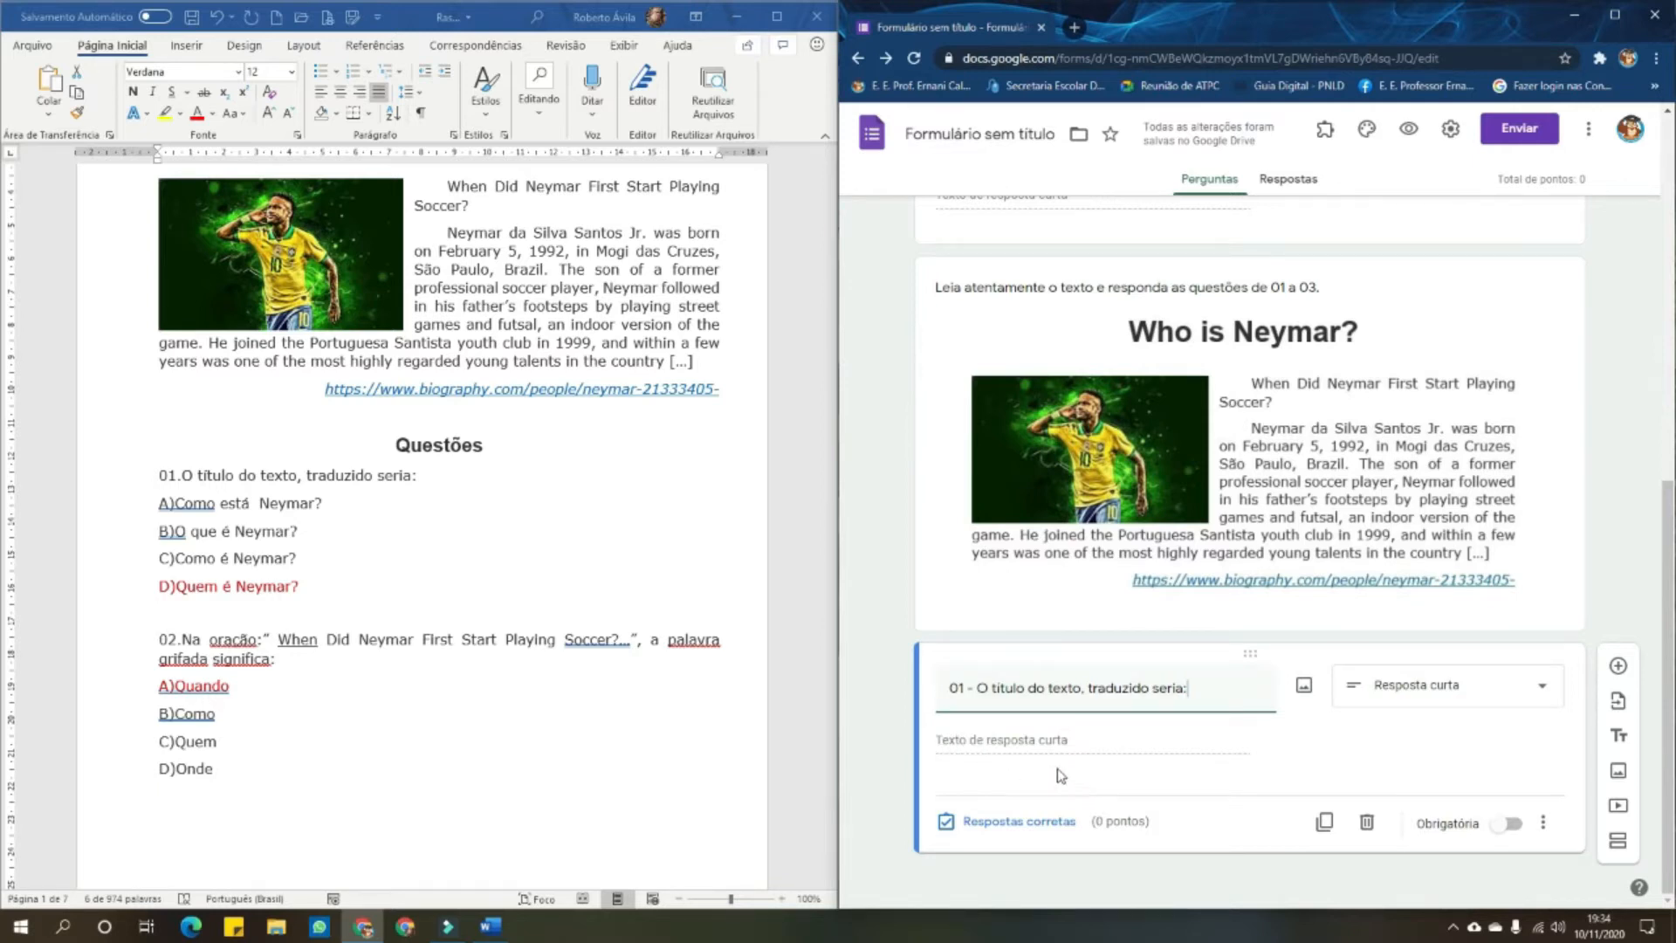
left_click(1502, 700)
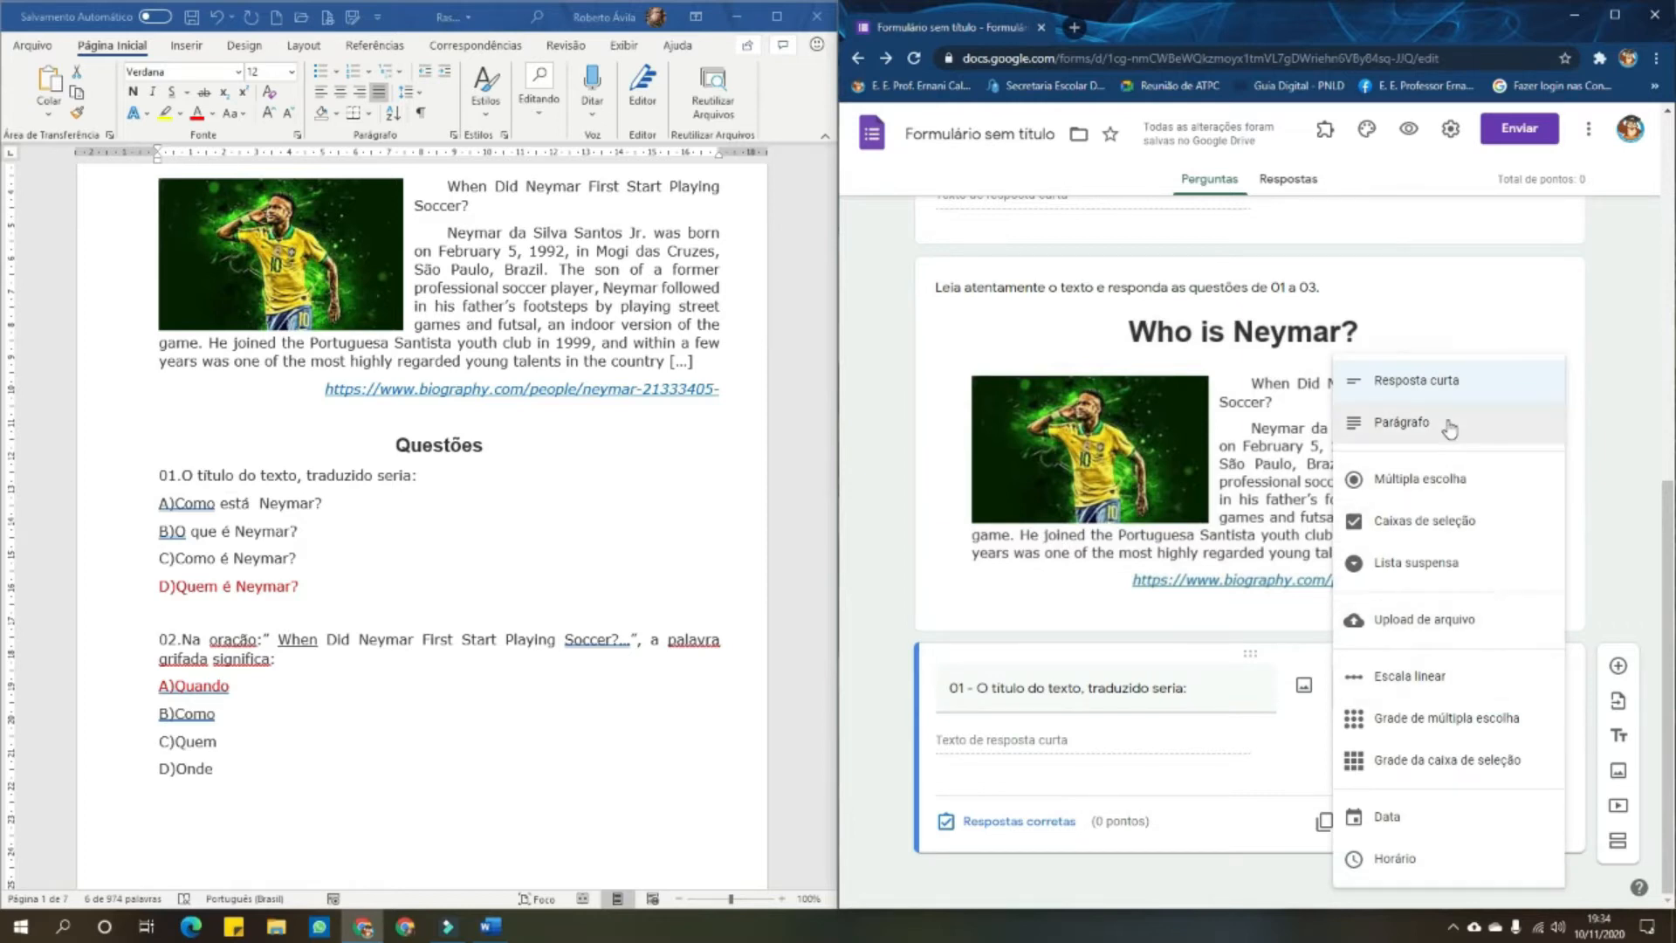
left_click(1440, 475)
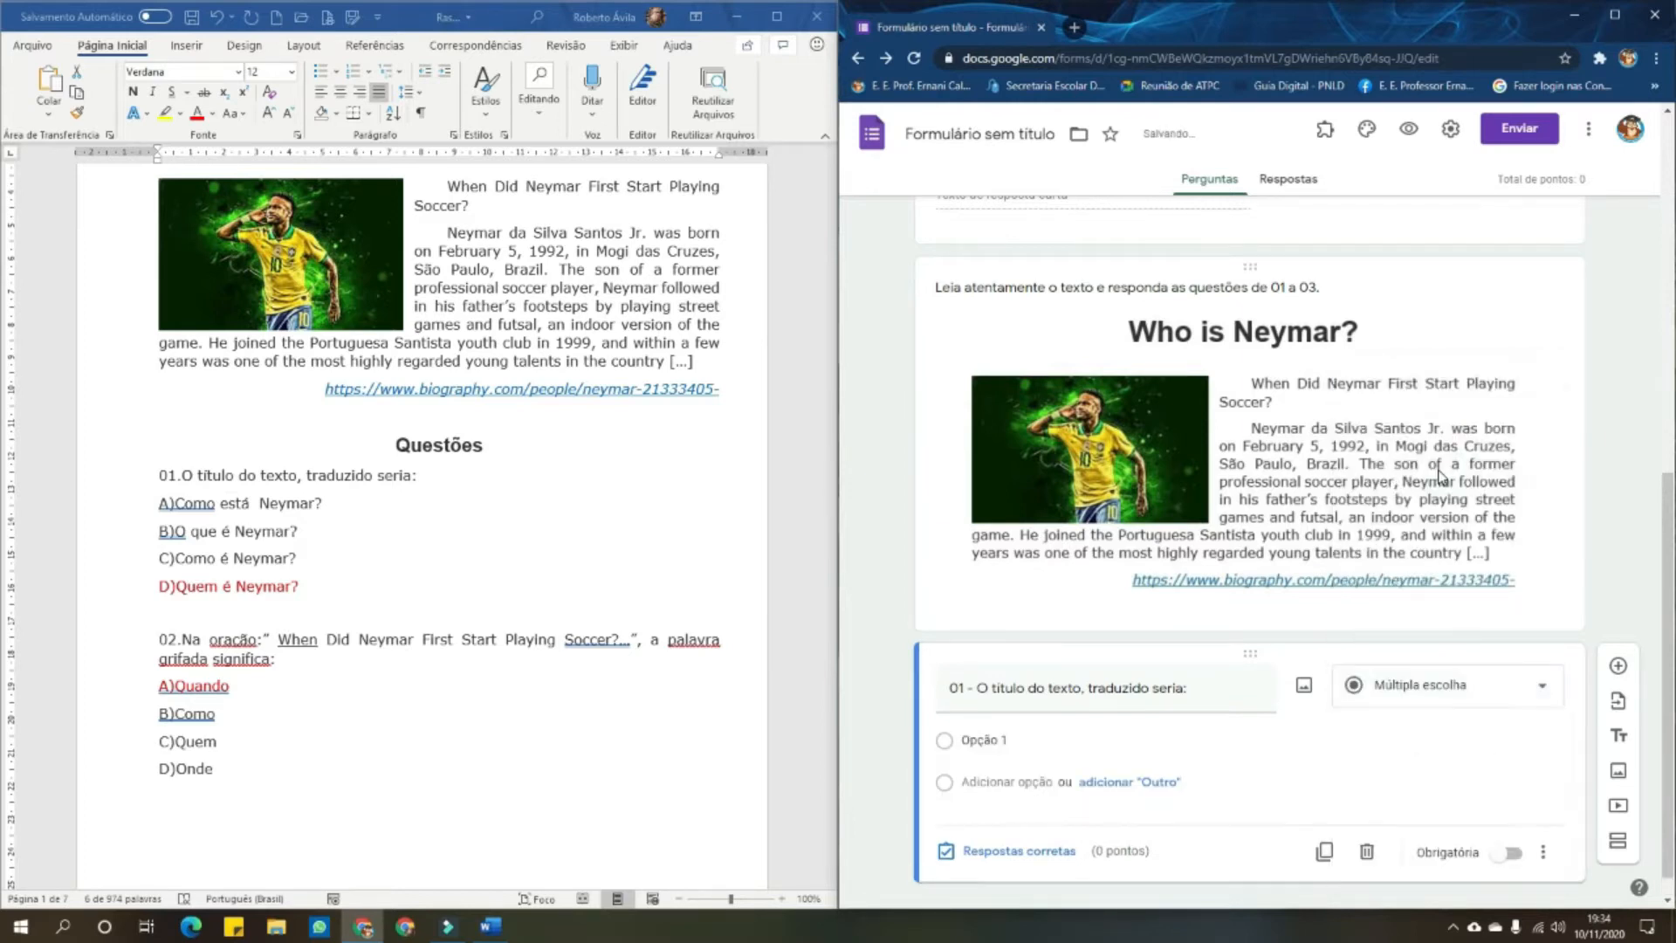
Copy alternative A, "Como está Neymar?", from the Word document into the first option of question 01
left_click(210, 528)
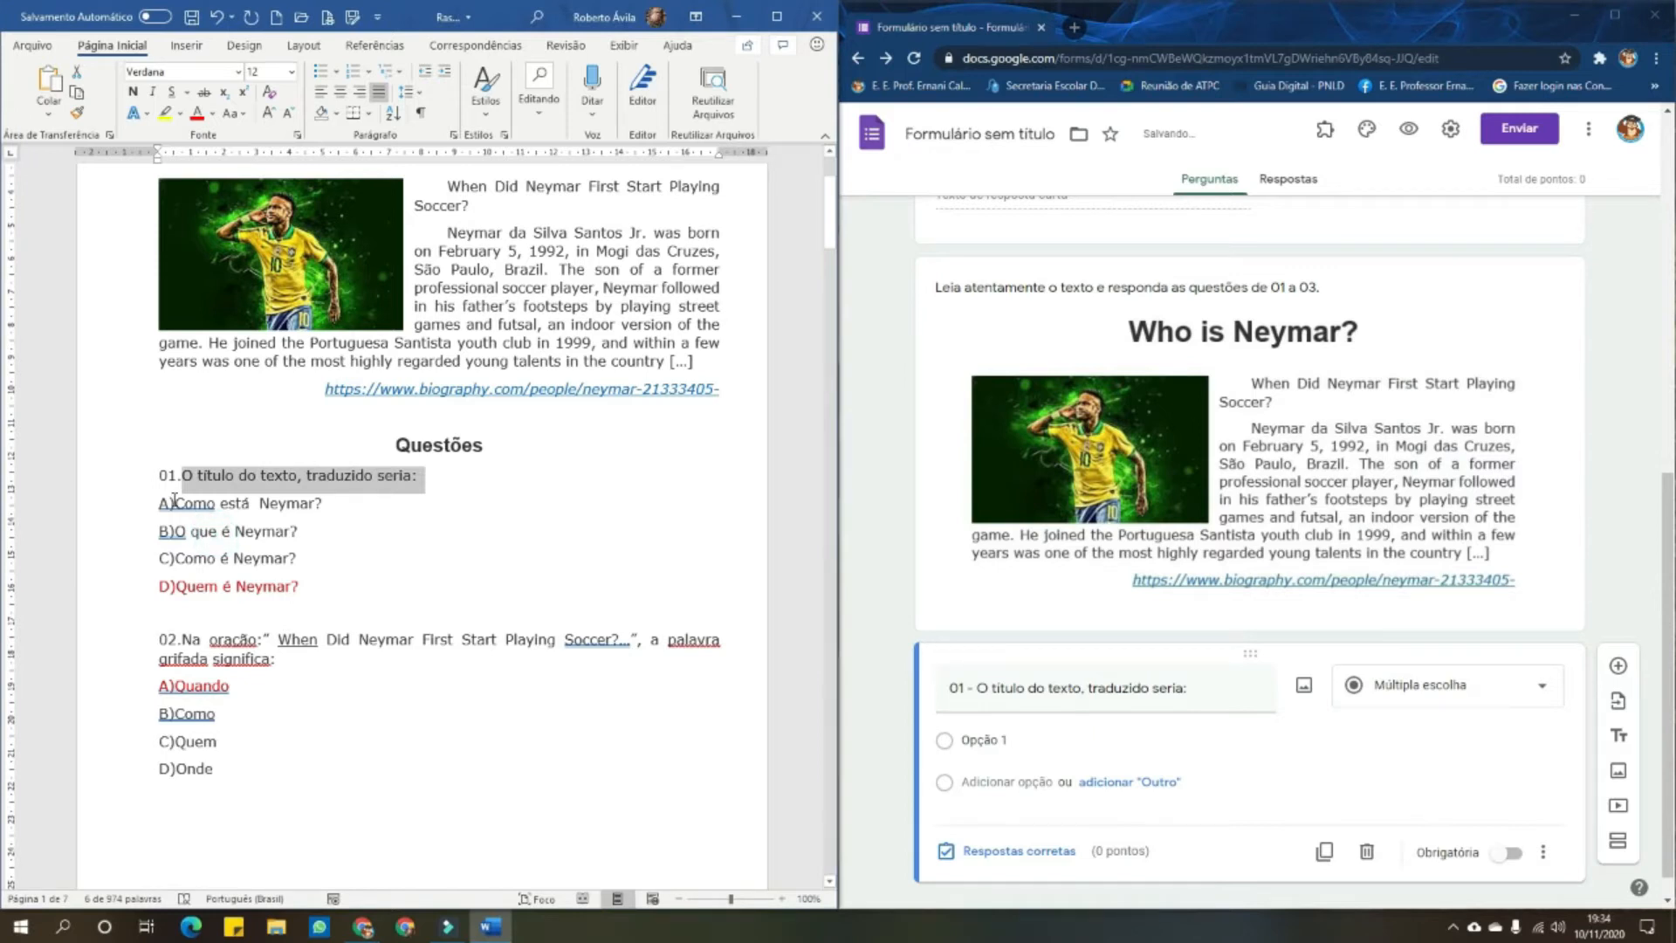
left_click_drag(174, 503, 324, 503)
key("ctrl+c")
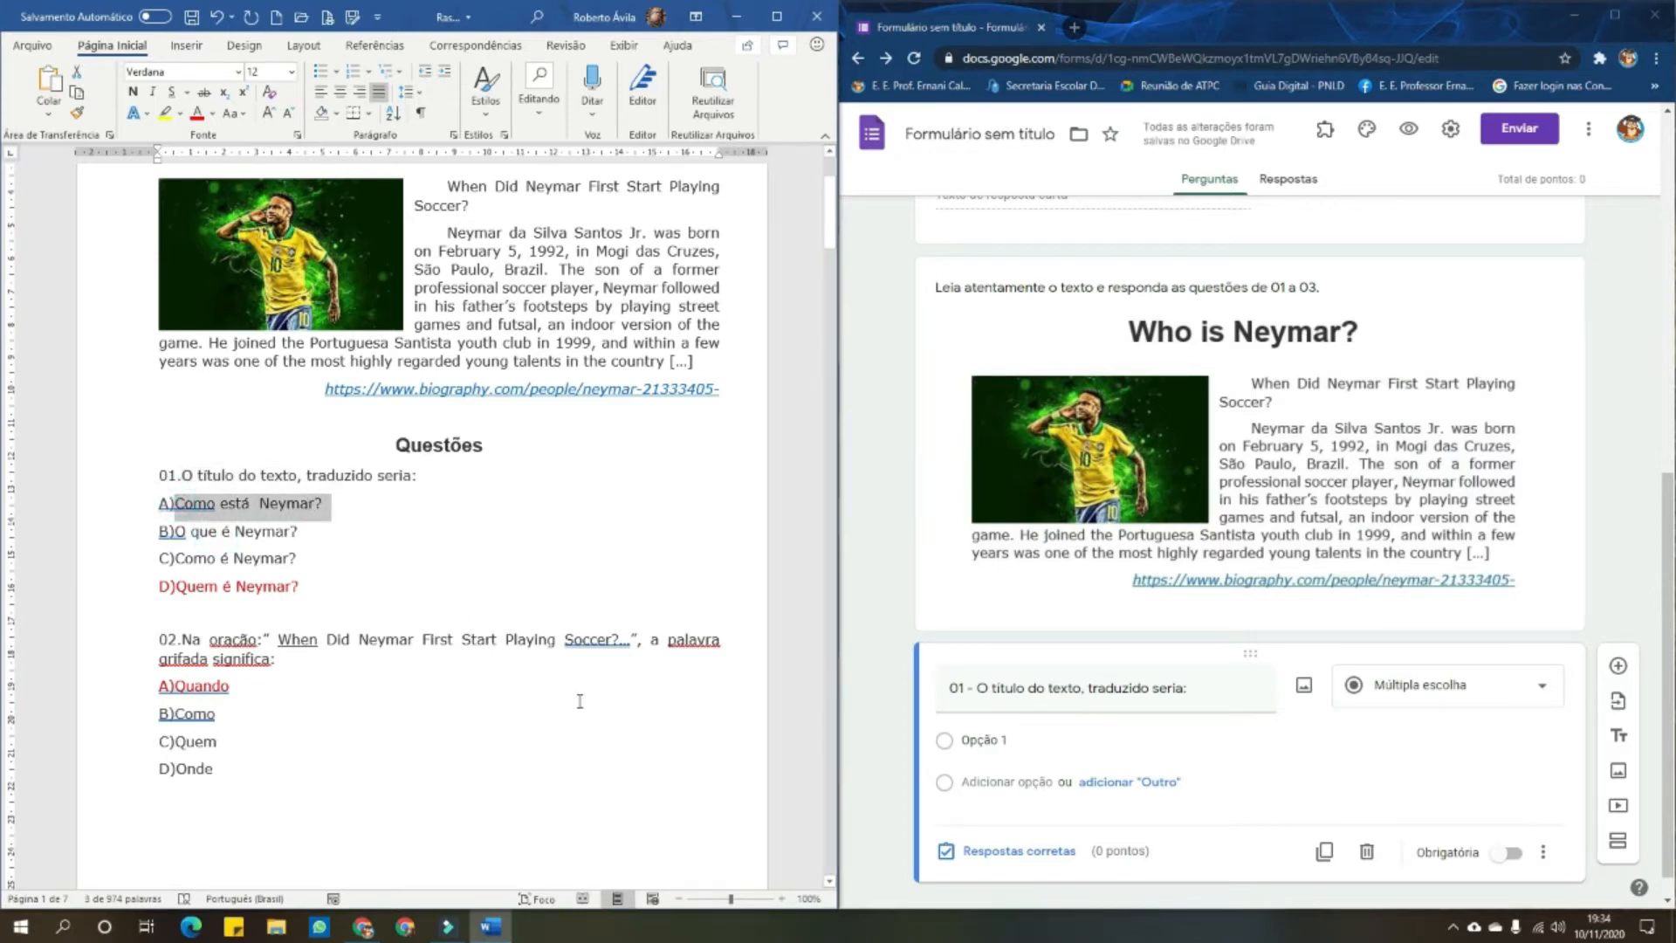
left_click(1031, 739)
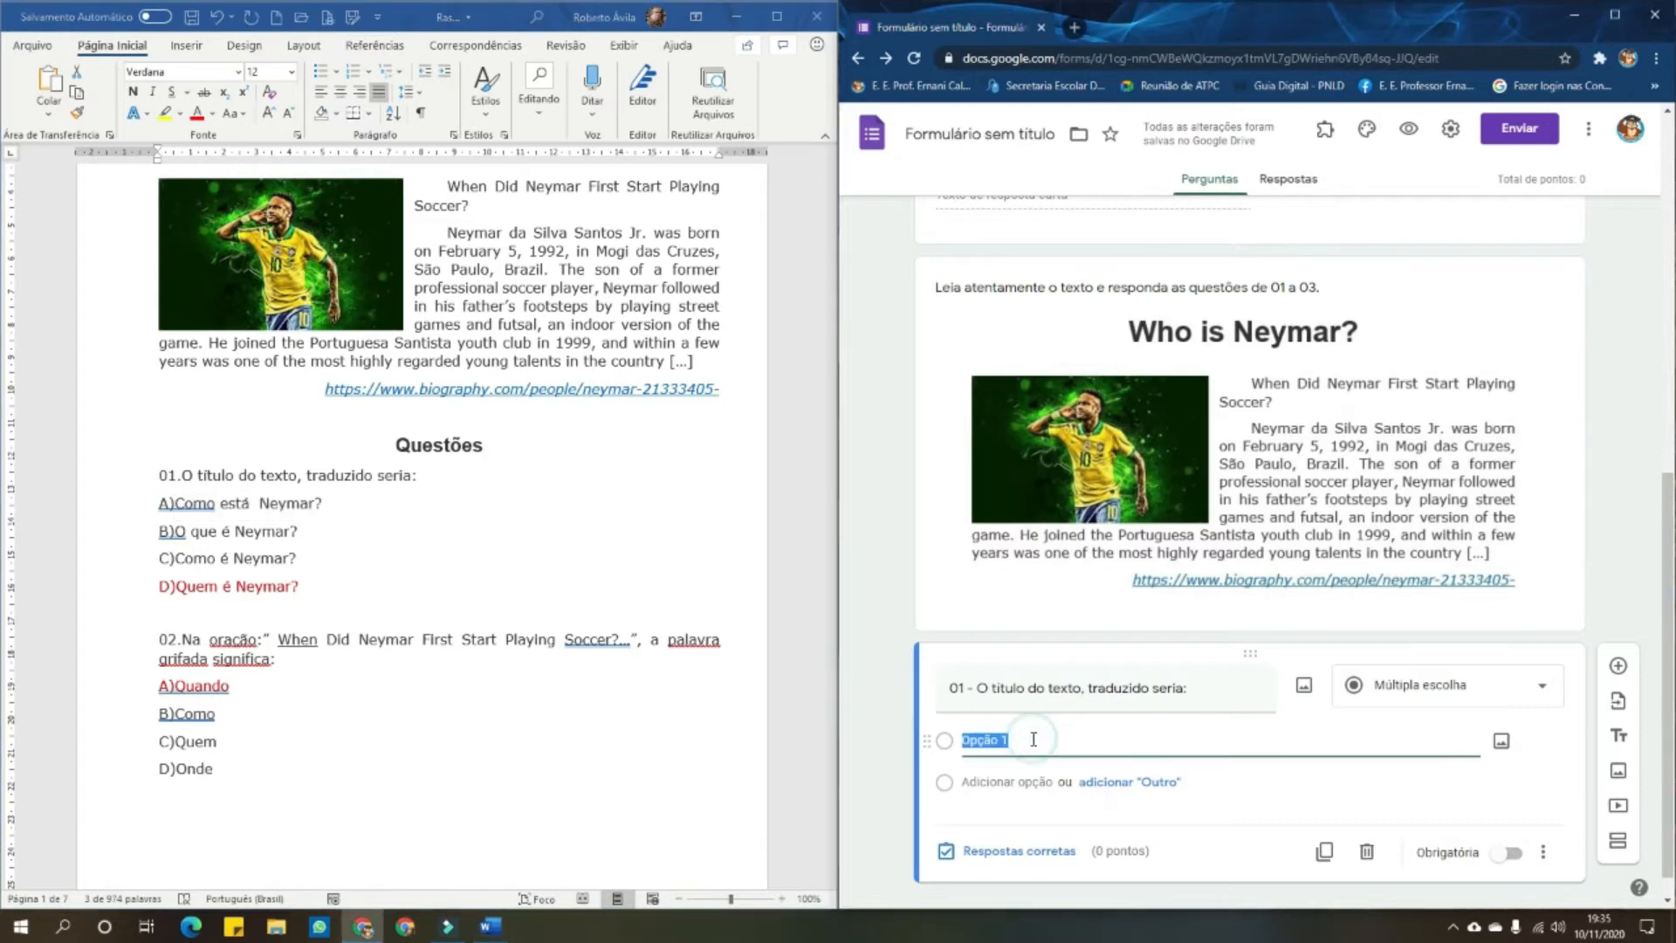
key("ctrl+v")
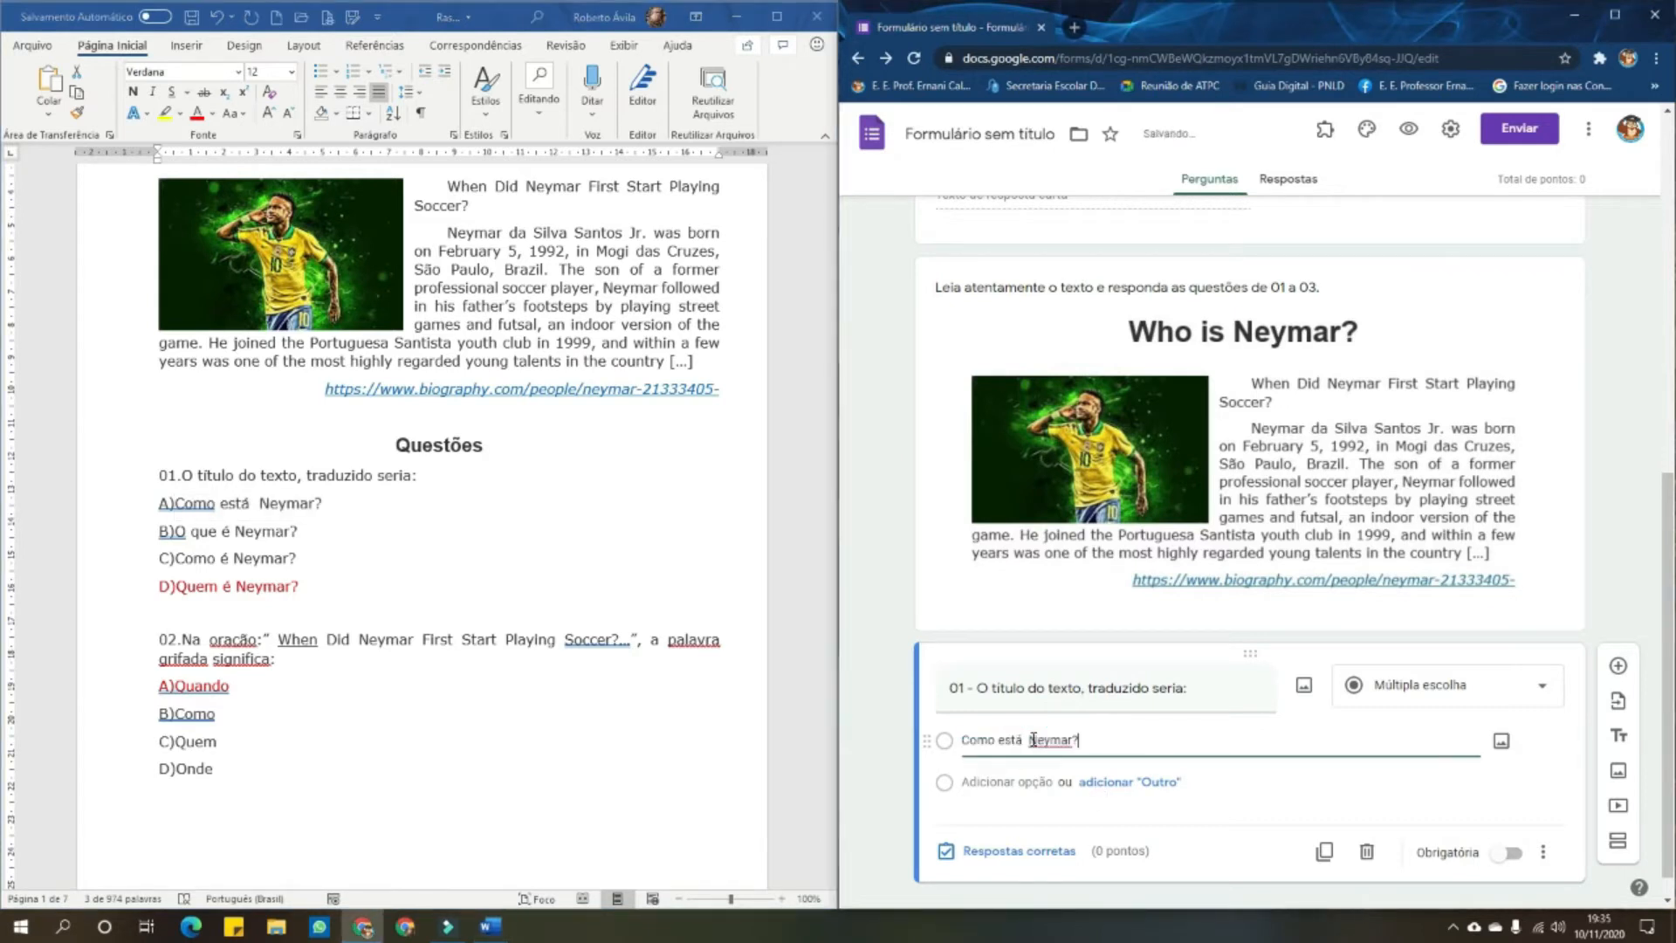
Add "O que é Neymar?" from alternative B in Word as the second option of question 01
left_click(237, 524)
left_click_drag(176, 530, 300, 542)
key("ctrl+c")
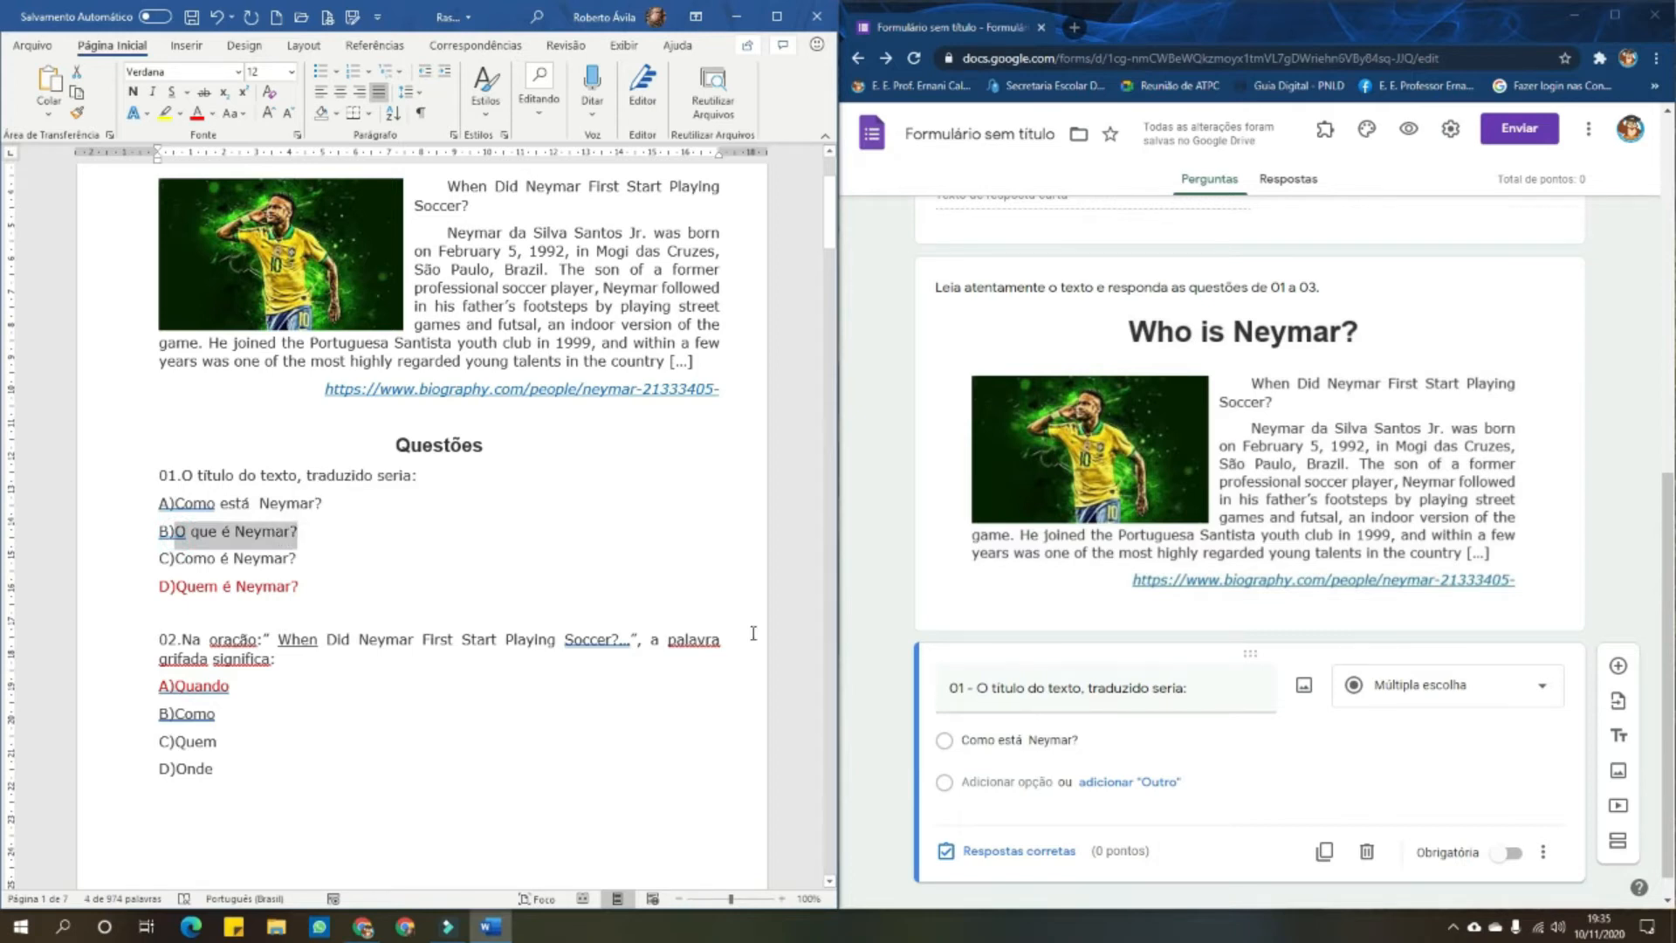
left_click(981, 782)
key("ctrl+v")
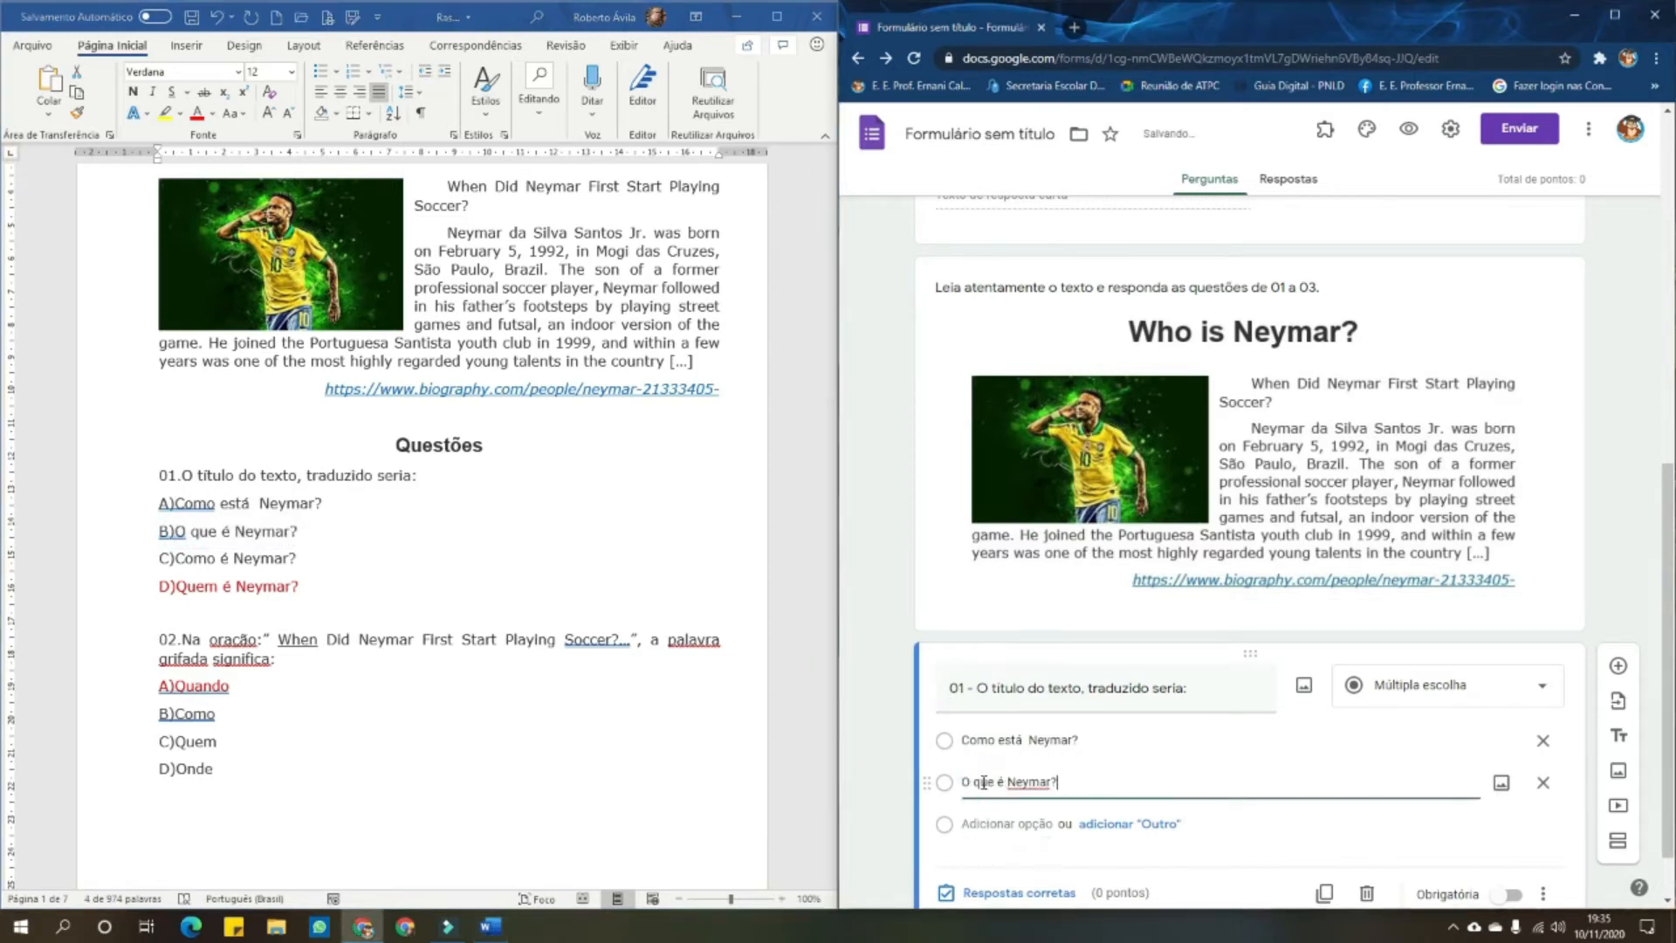
Add "Como é Neymar?" from alternative C in Word as the third option of question 01
key("alt+Tab")
left_click_drag(174, 559, 302, 559)
key("ctrl+c")
left_click(986, 823)
key("ctrl+v")
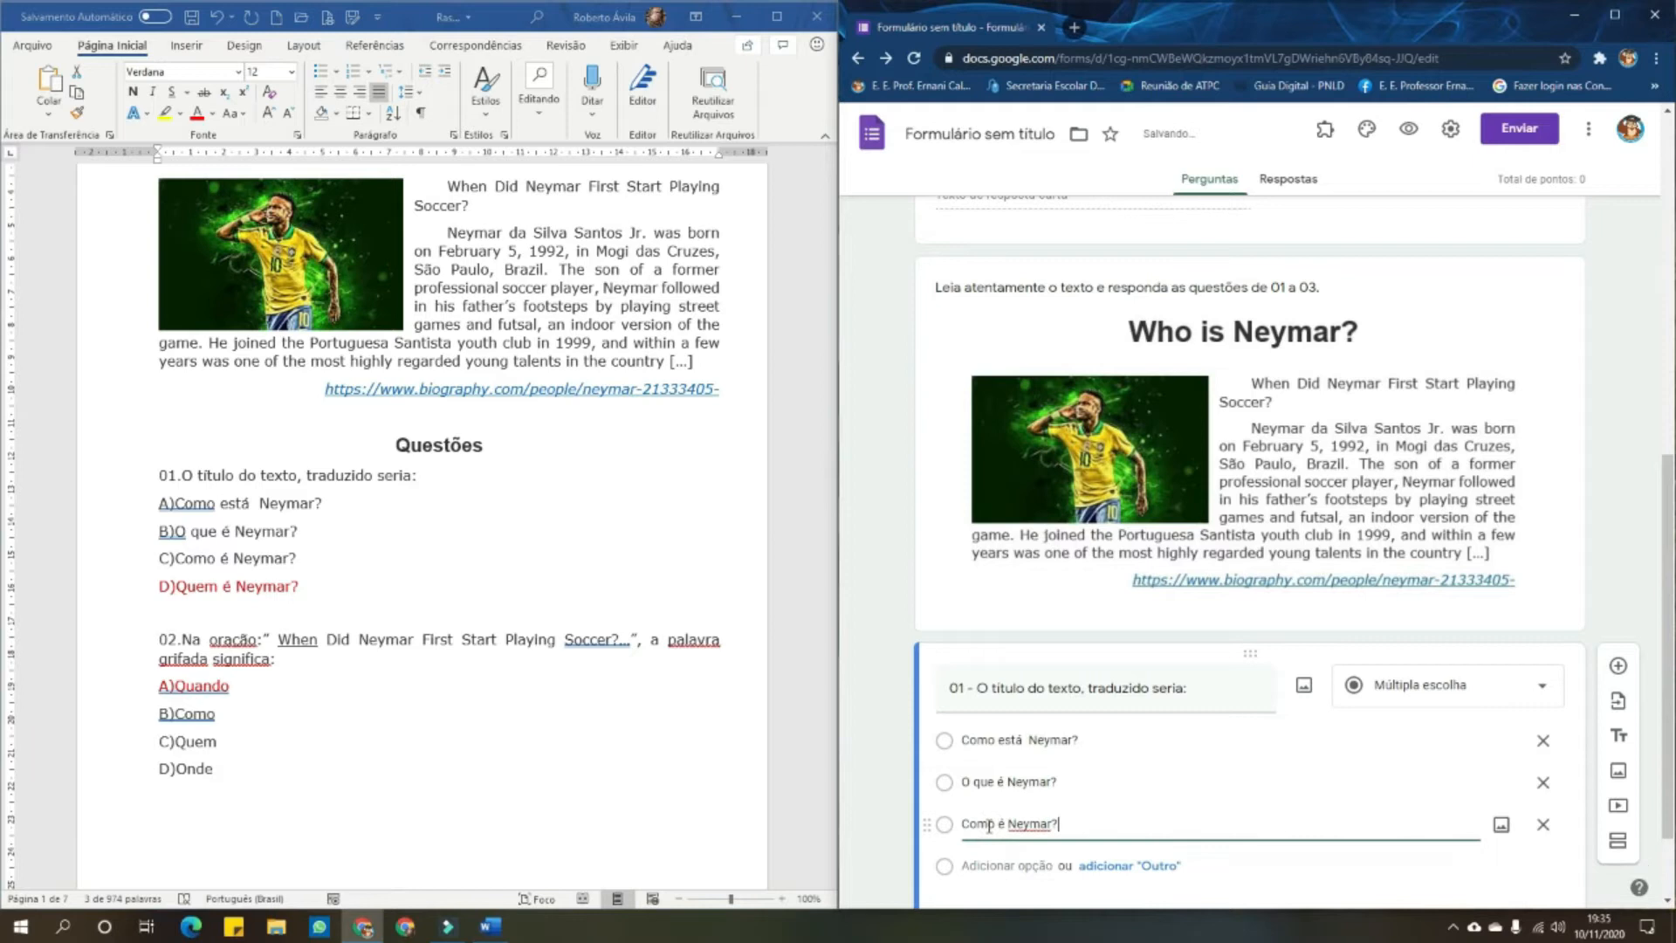
Add "Quem é Neymar?" from alternative D in Word as the fourth option of question 01
left_click_drag(177, 586, 309, 594)
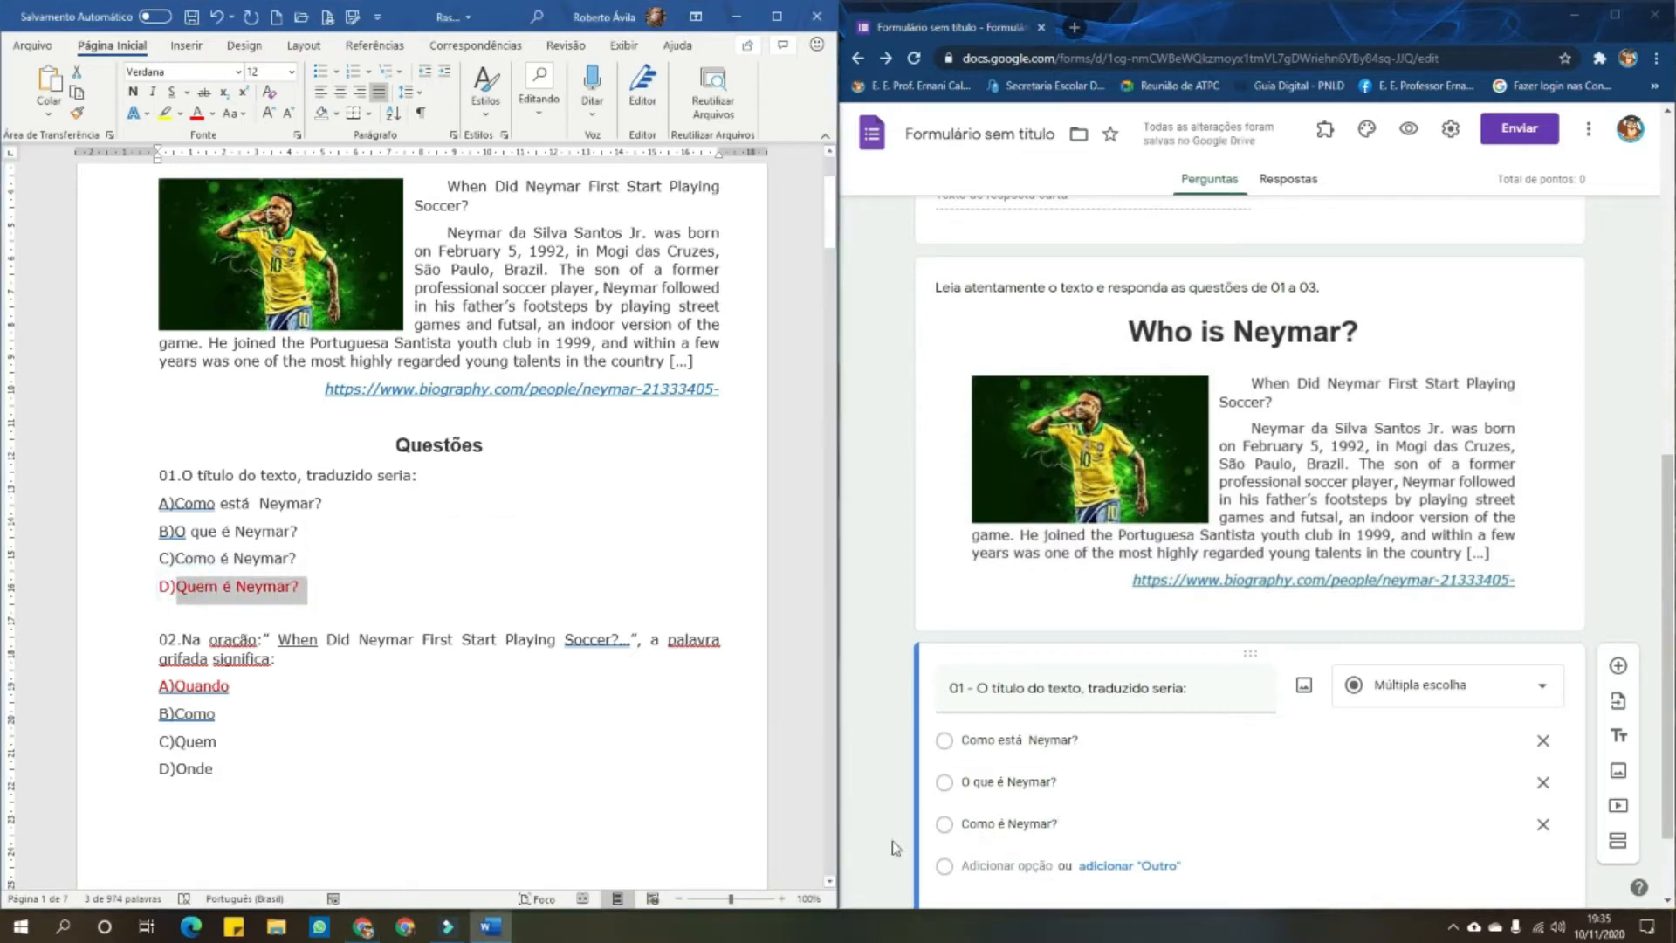
left_click(988, 865)
key("ctrl+v")
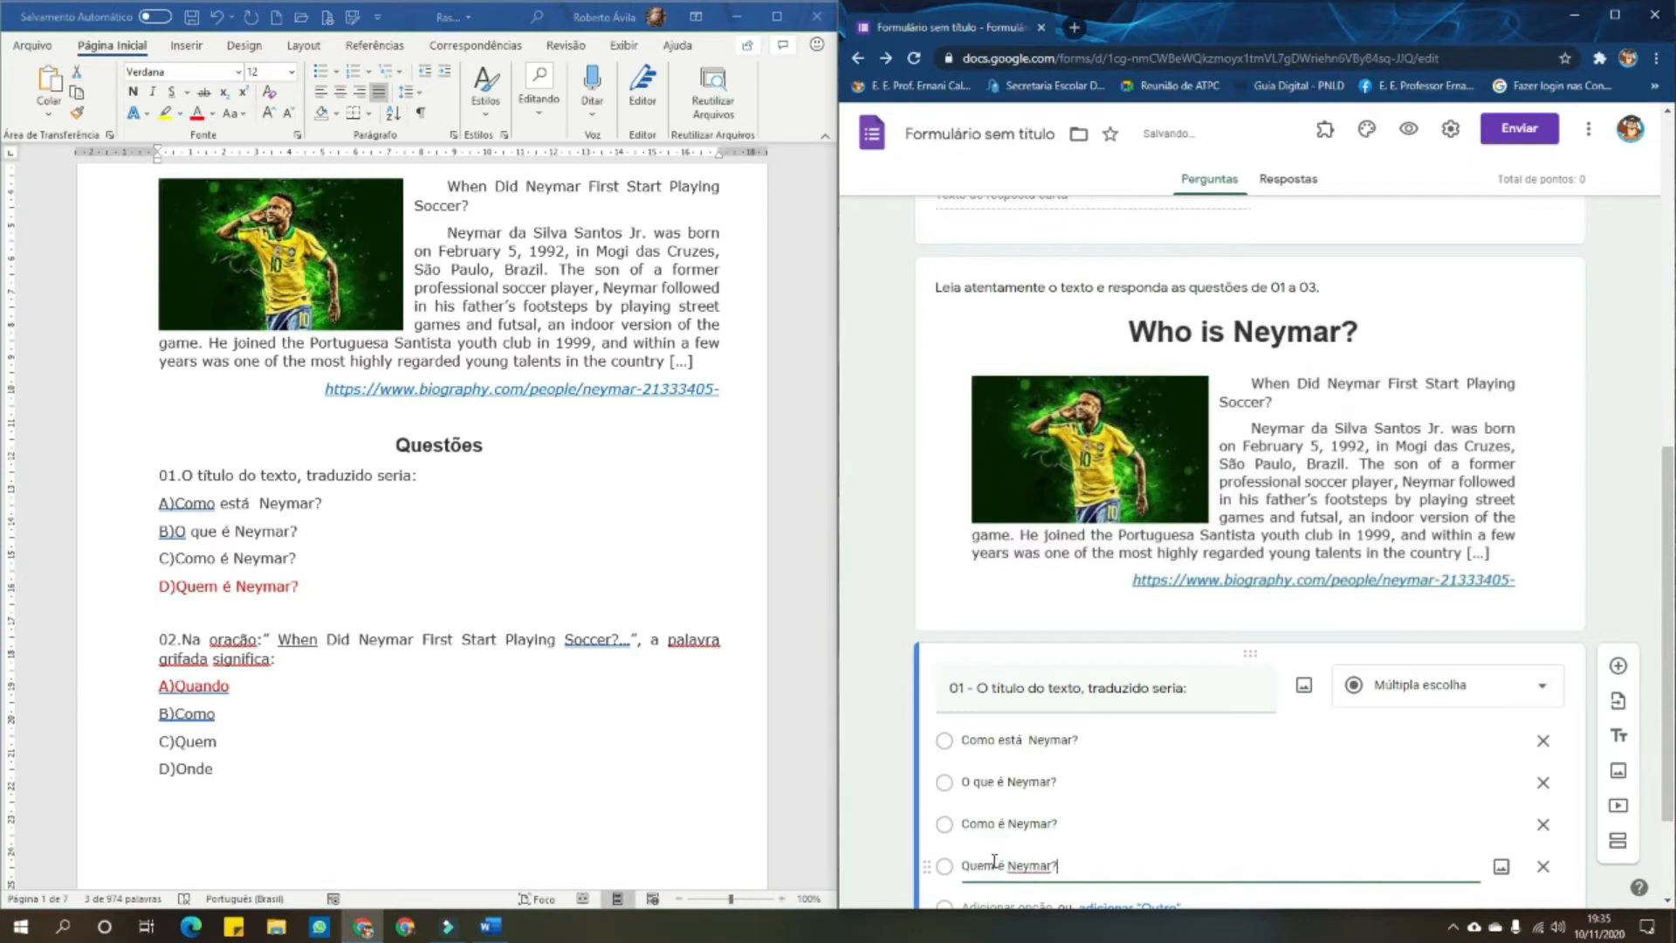
Set "Quem é Neymar?" as the correct answer of question 01, worth 1 point
scroll(1202, 699, "down", 2)
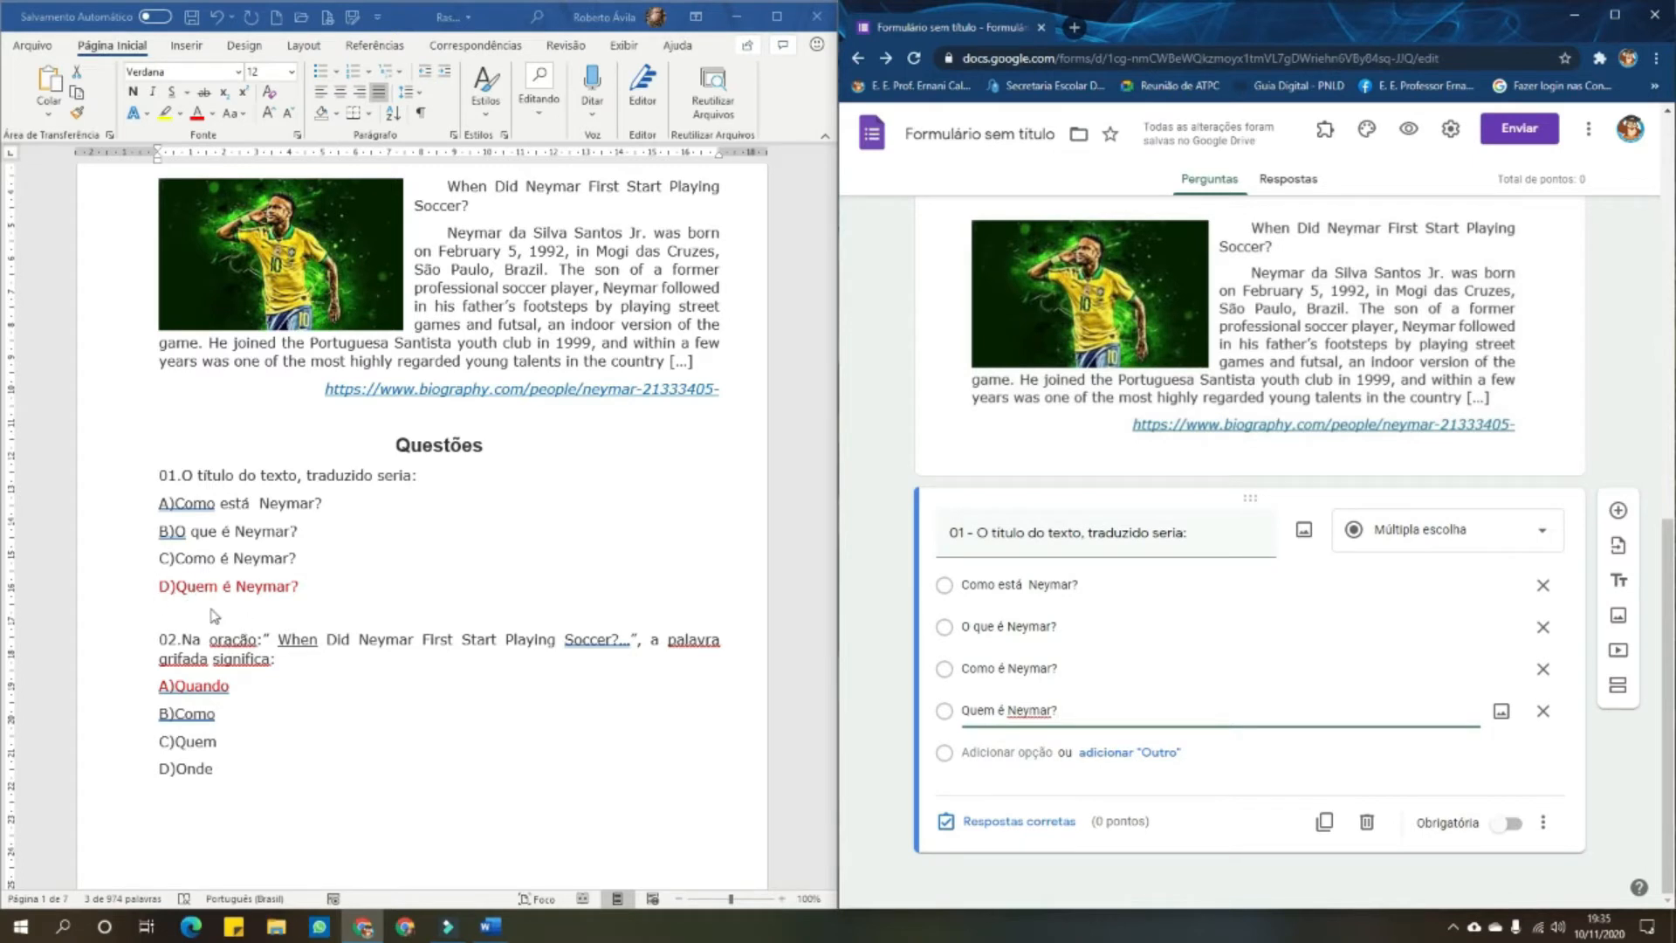
scroll(225, 613, "up", 1)
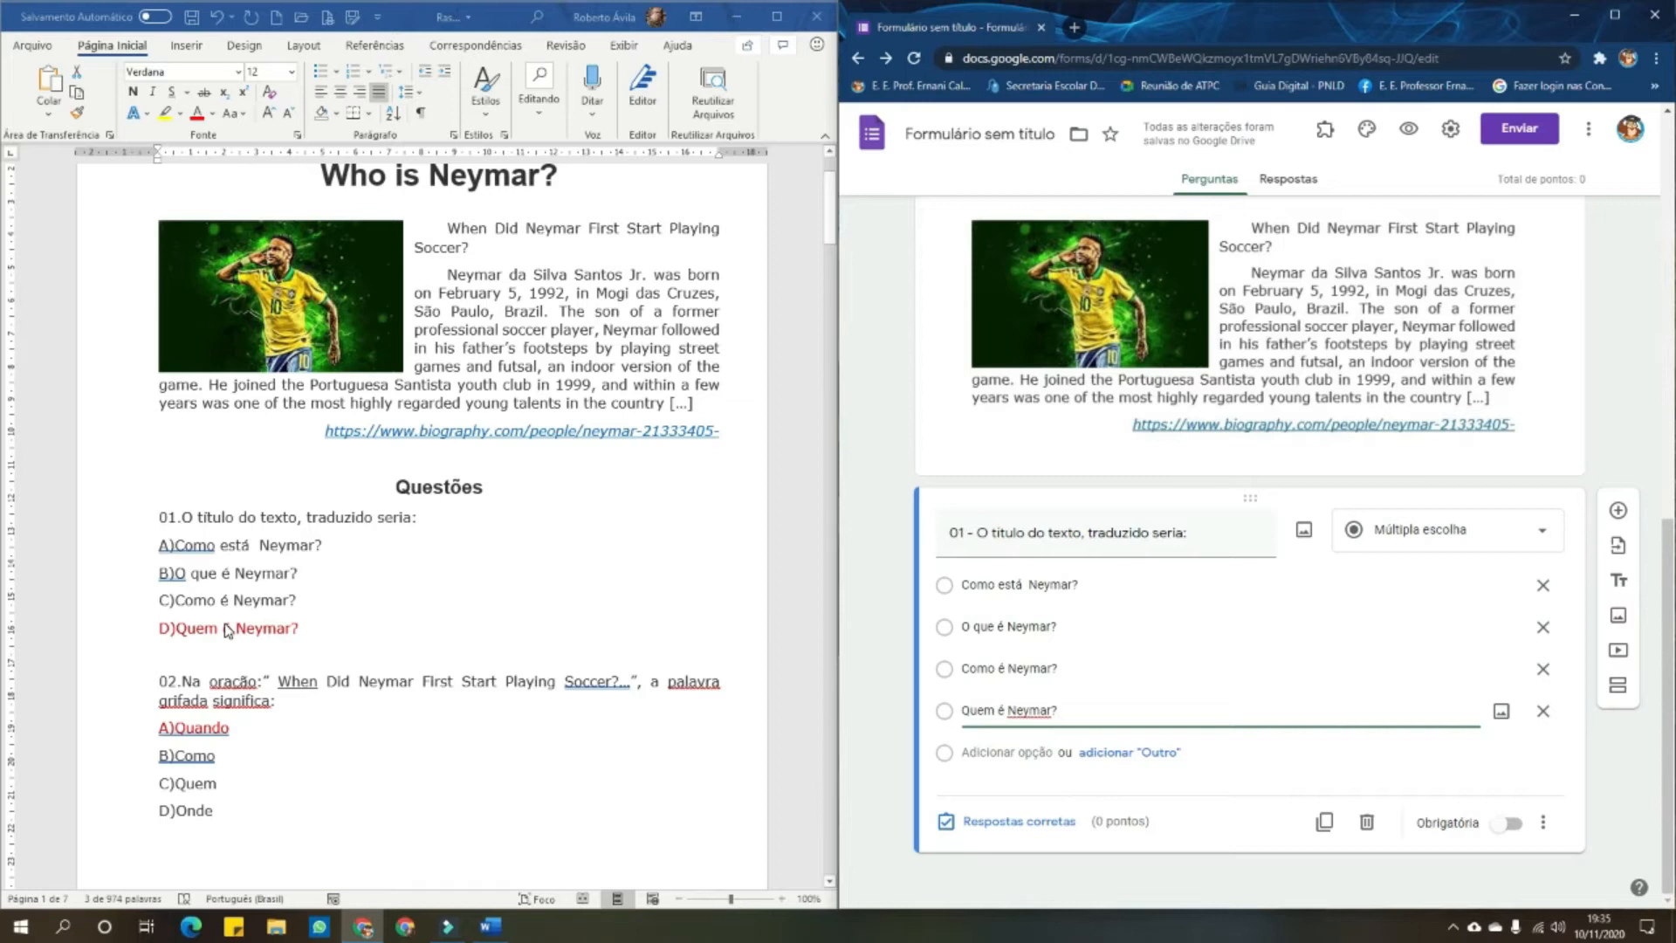
scroll(224, 629, "down", 15)
scroll(223, 623, "up", 12)
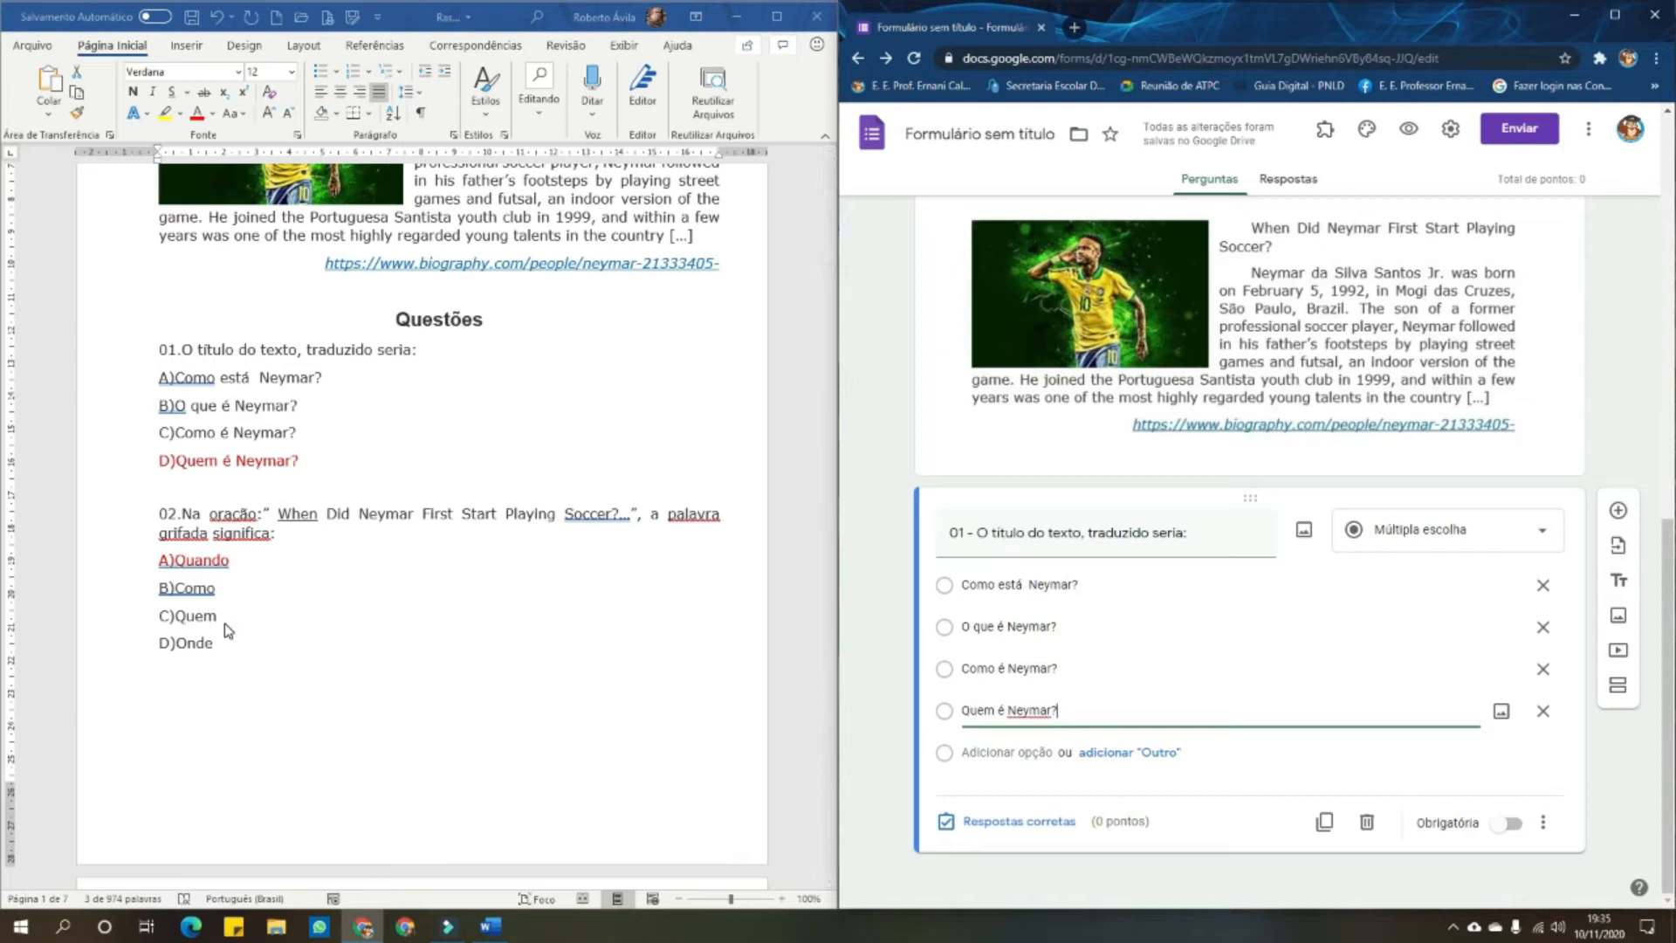
scroll(395, 730, "up", 3)
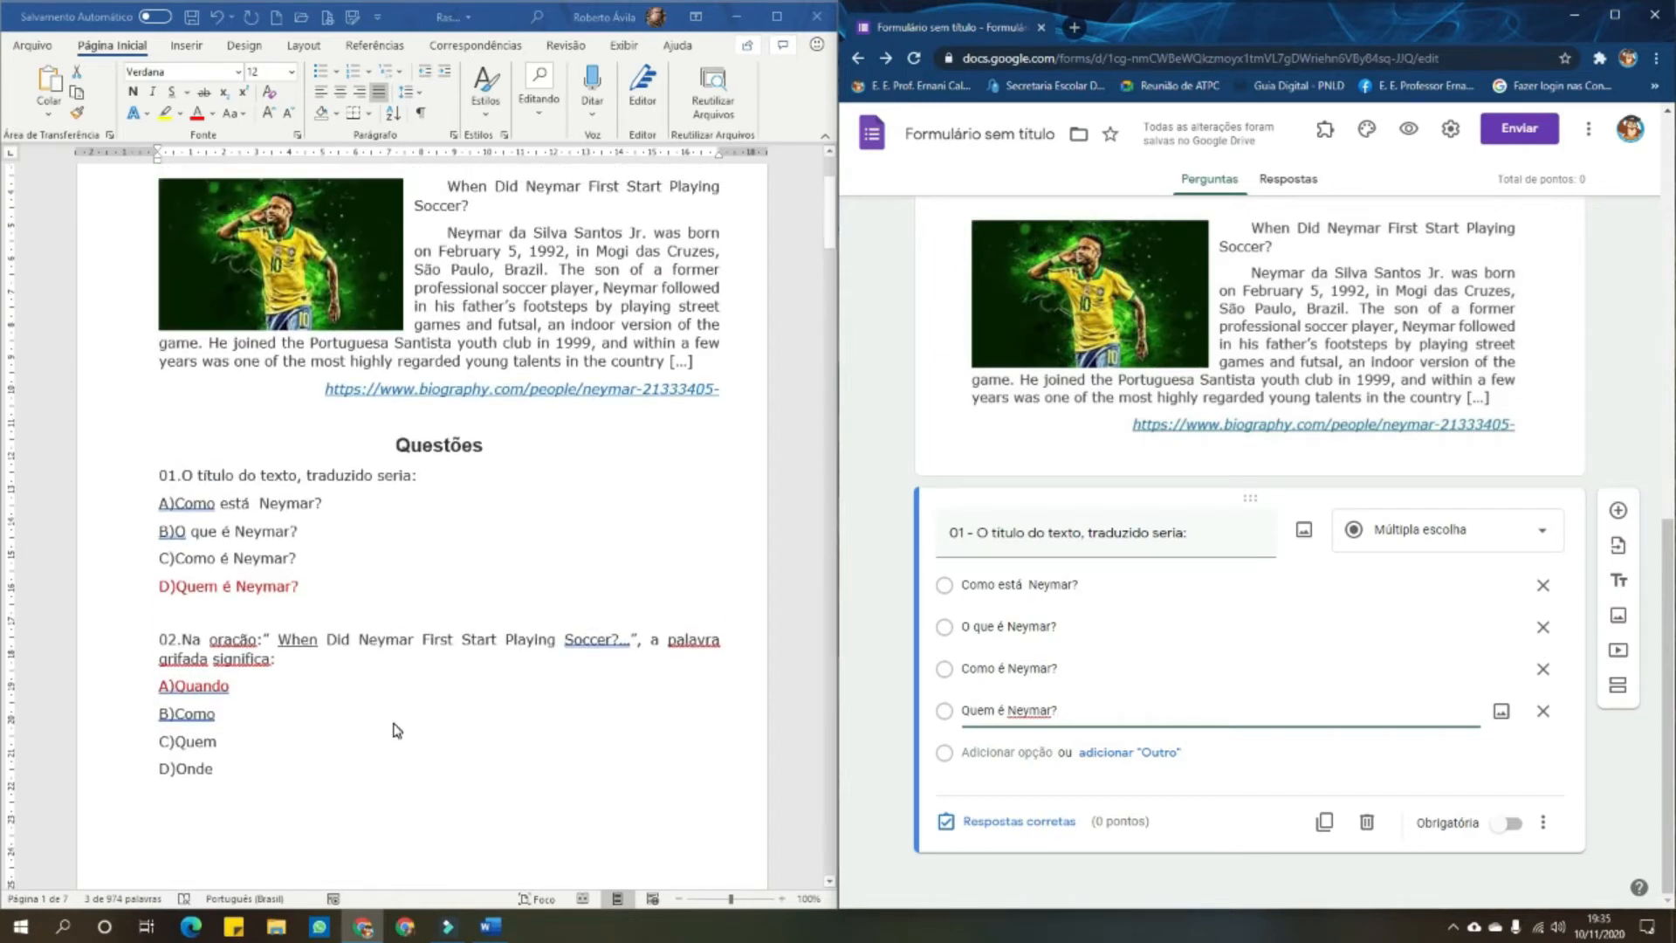
scroll(315, 637, "up", 2)
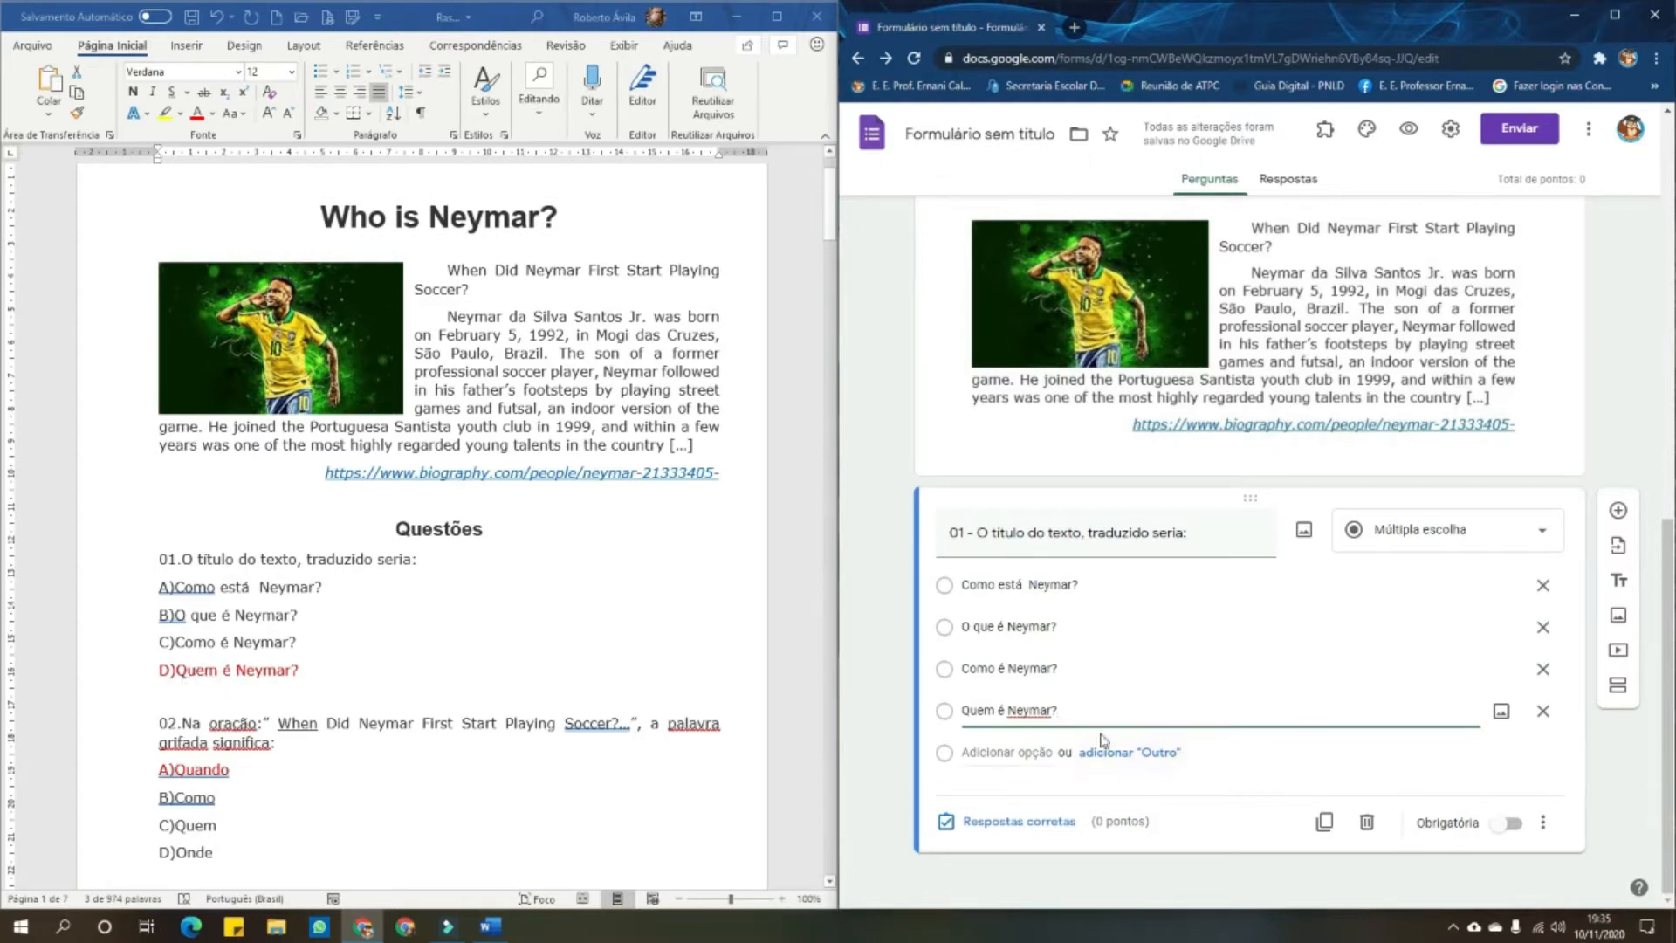
left_click(1002, 825)
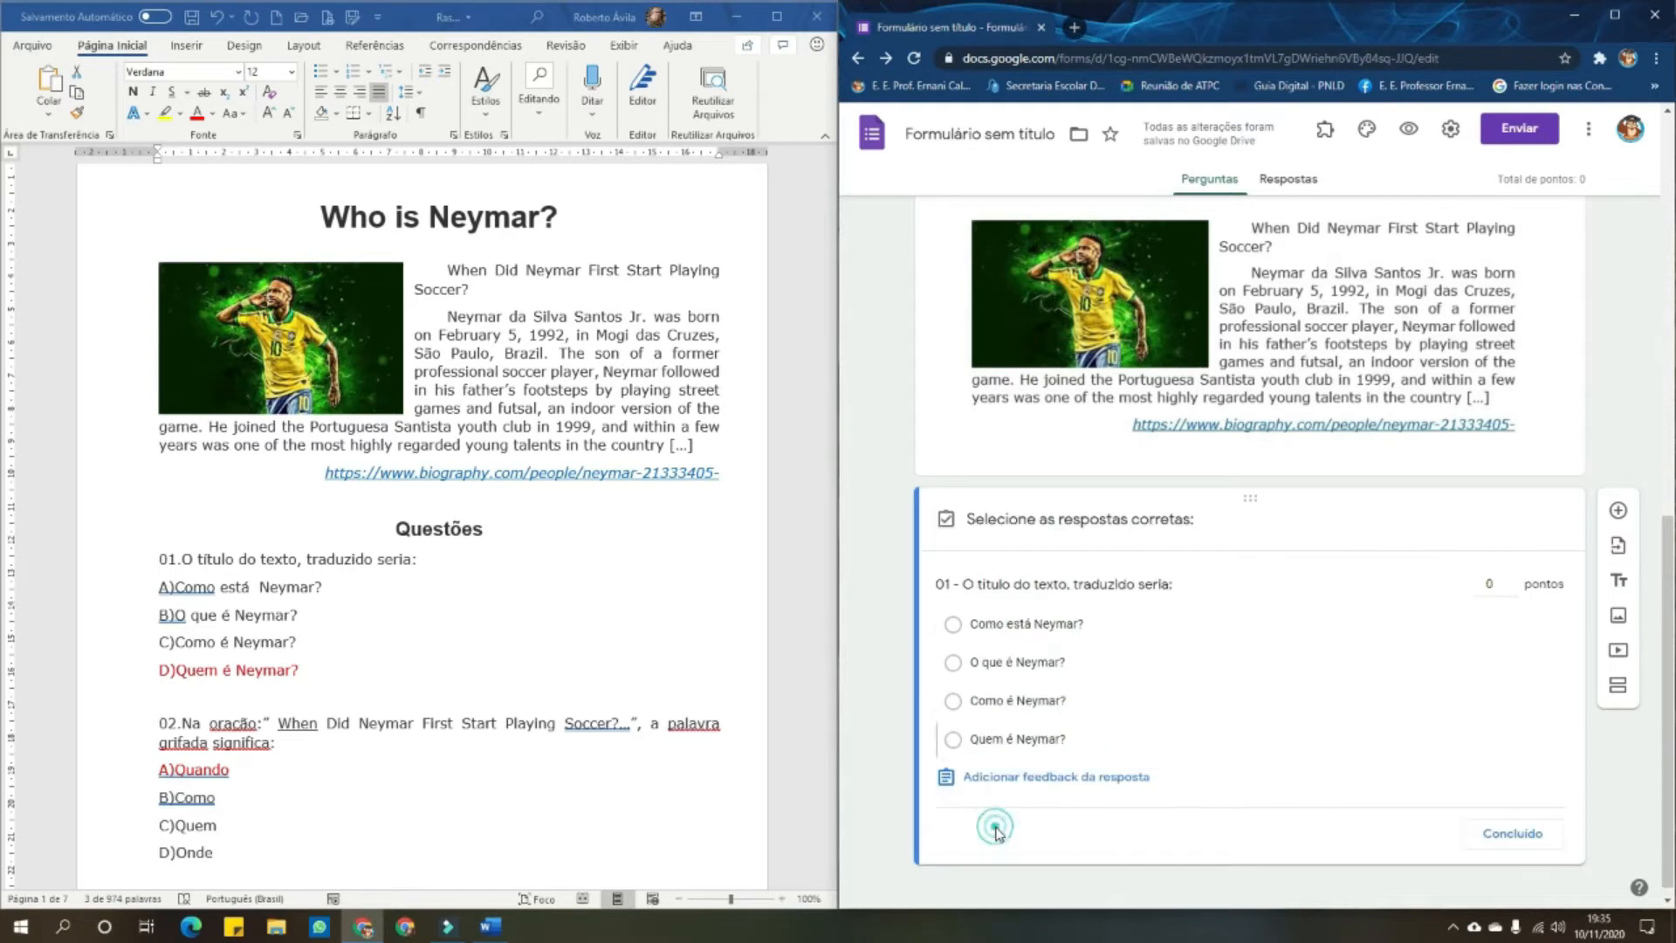
left_click(955, 740)
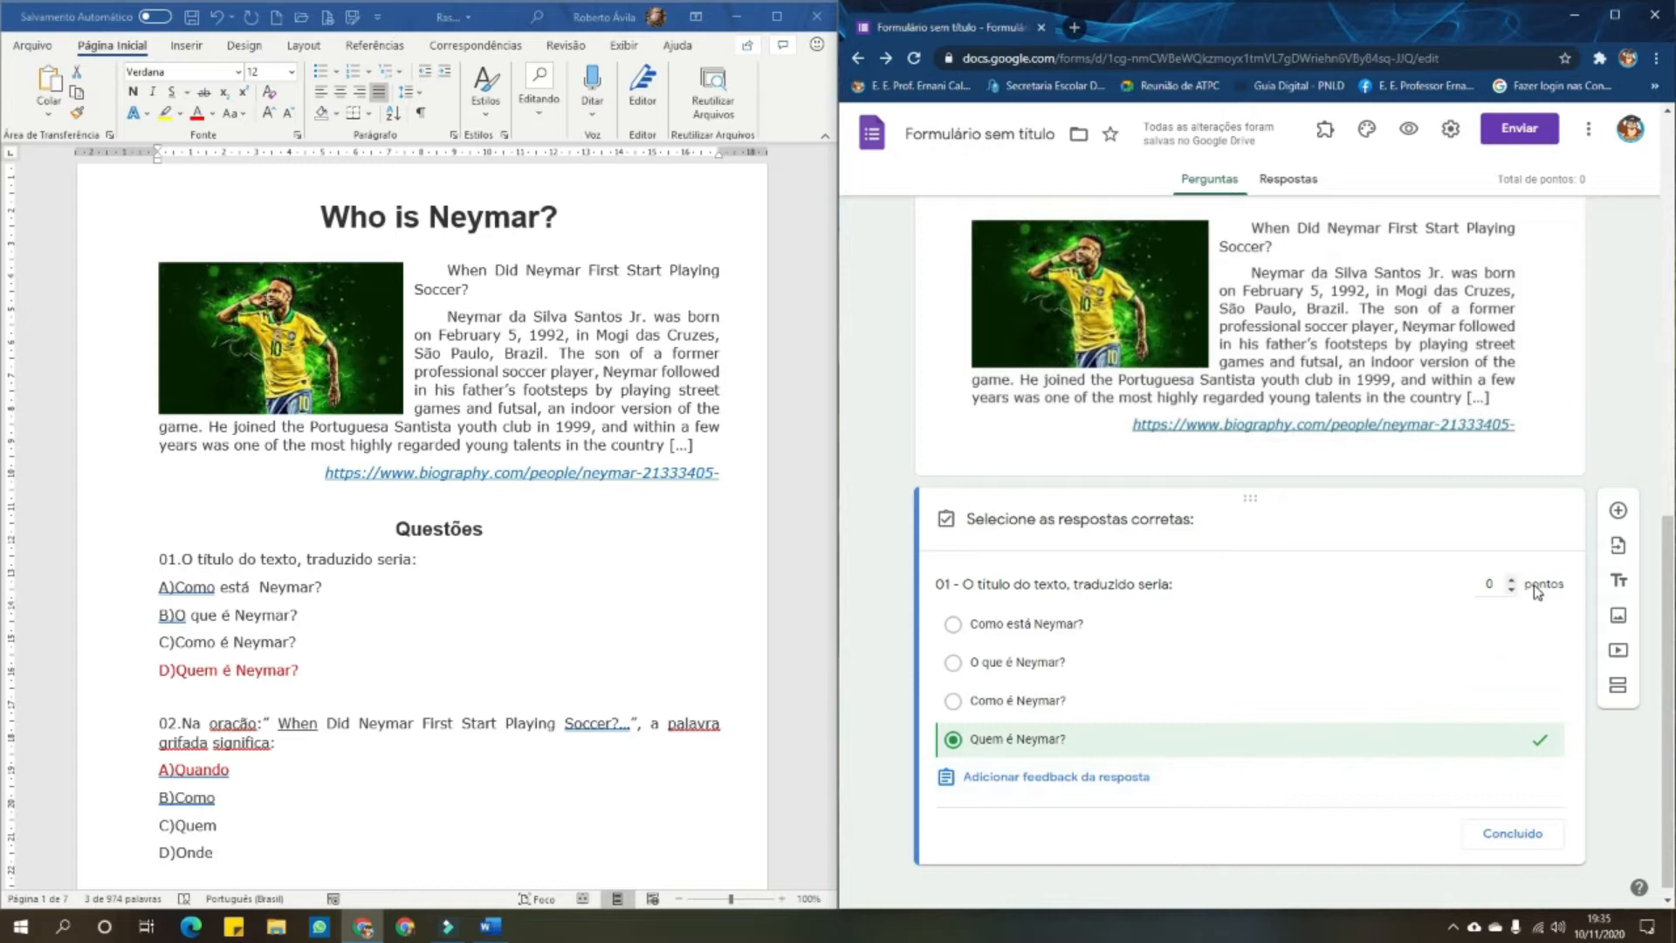
left_click(1512, 579)
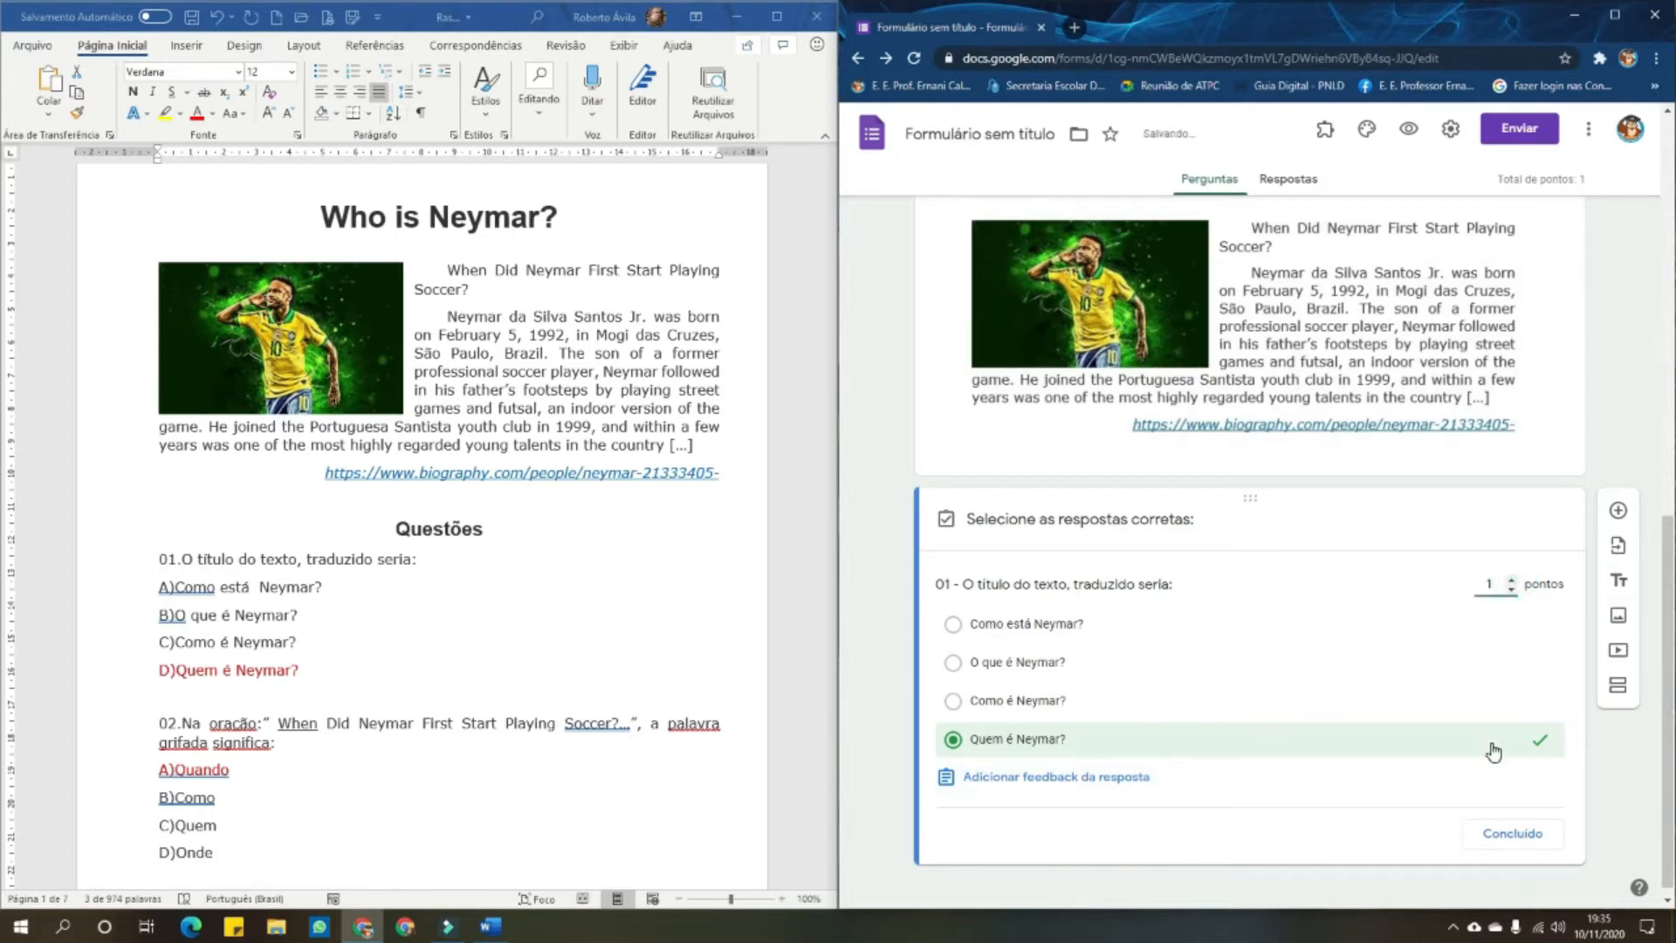
left_click(1518, 836)
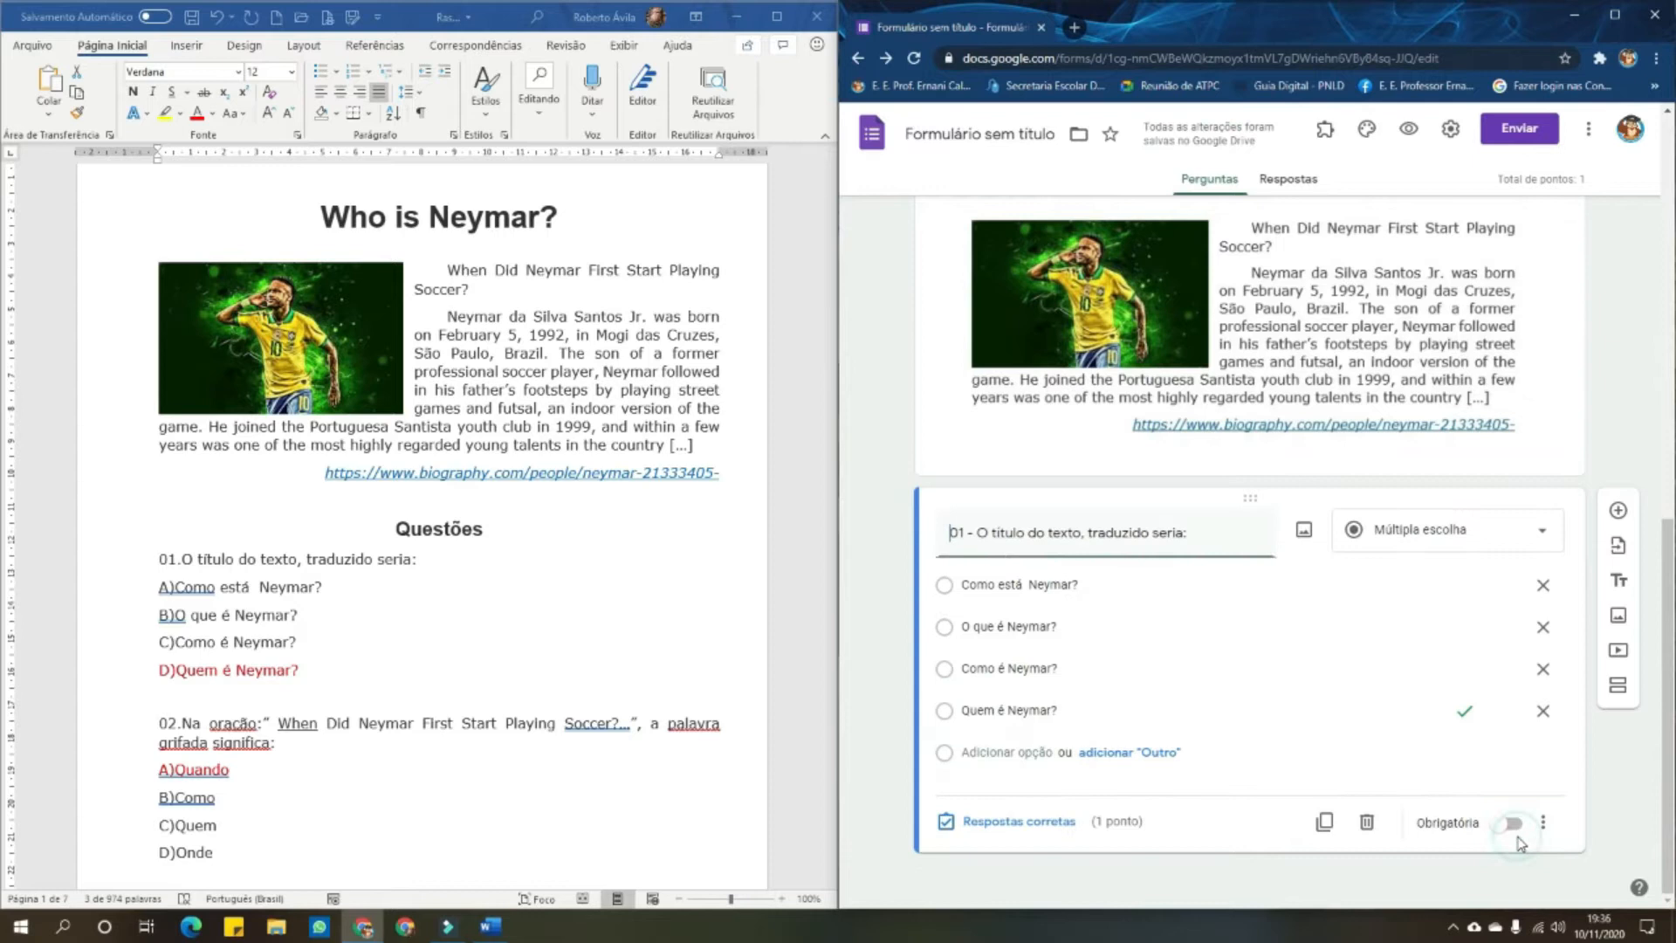
Make question 01 required and have its options ordered randomly for each respondent
left_click(1515, 825)
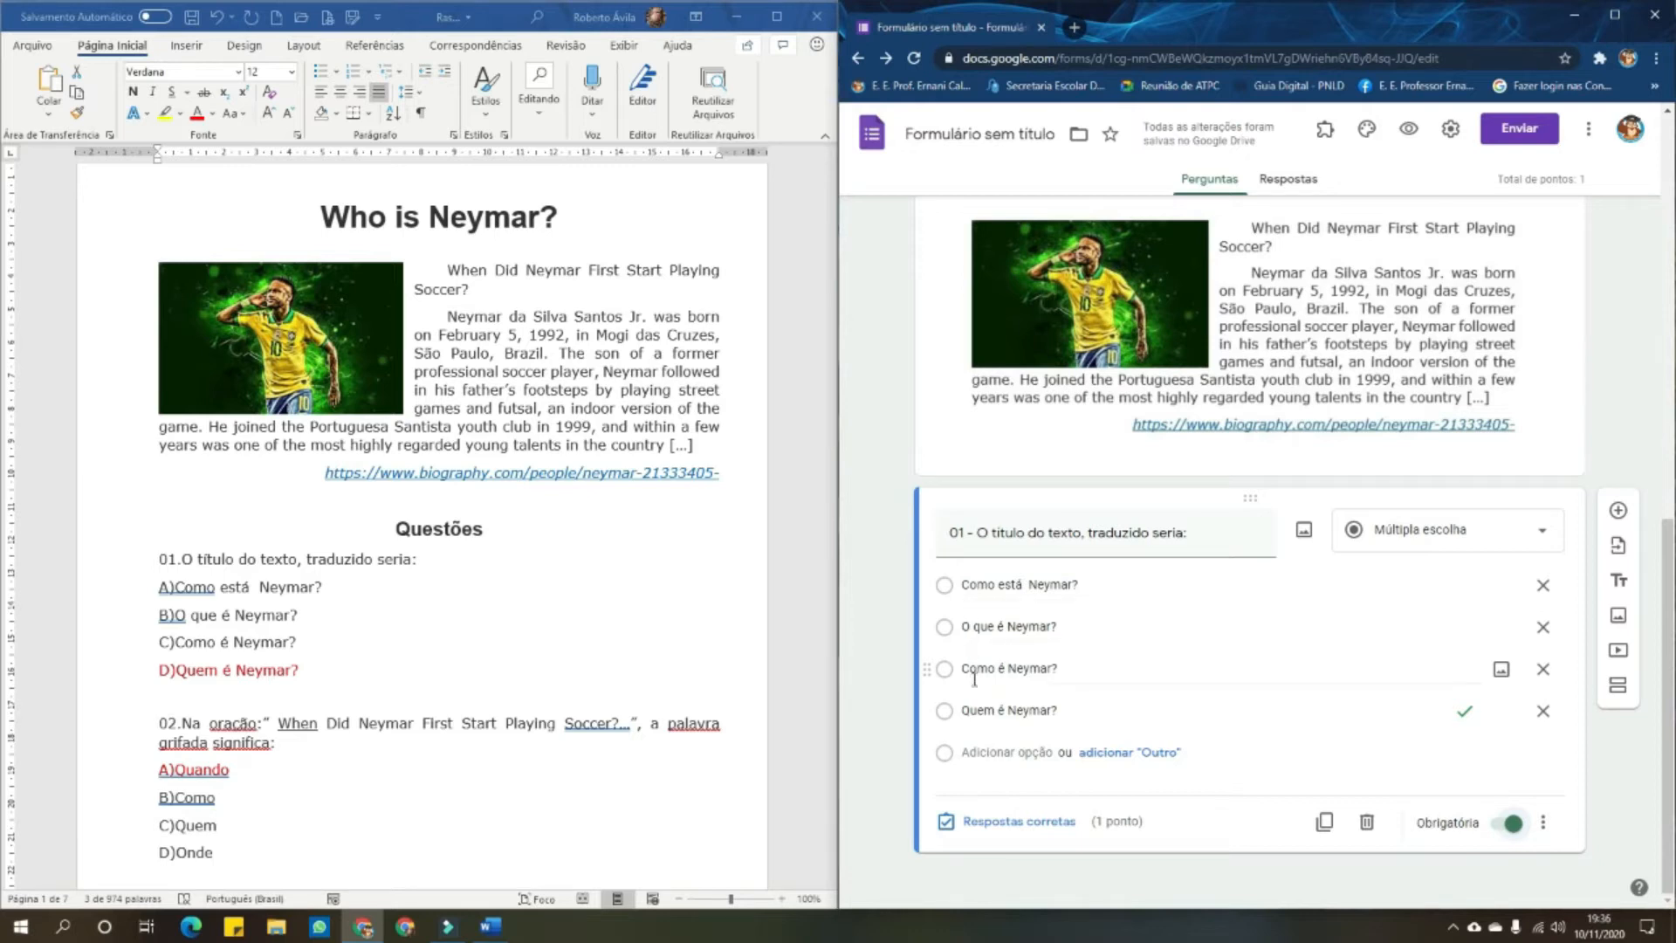
left_click(971, 626)
left_click(971, 624)
left_click(1544, 830)
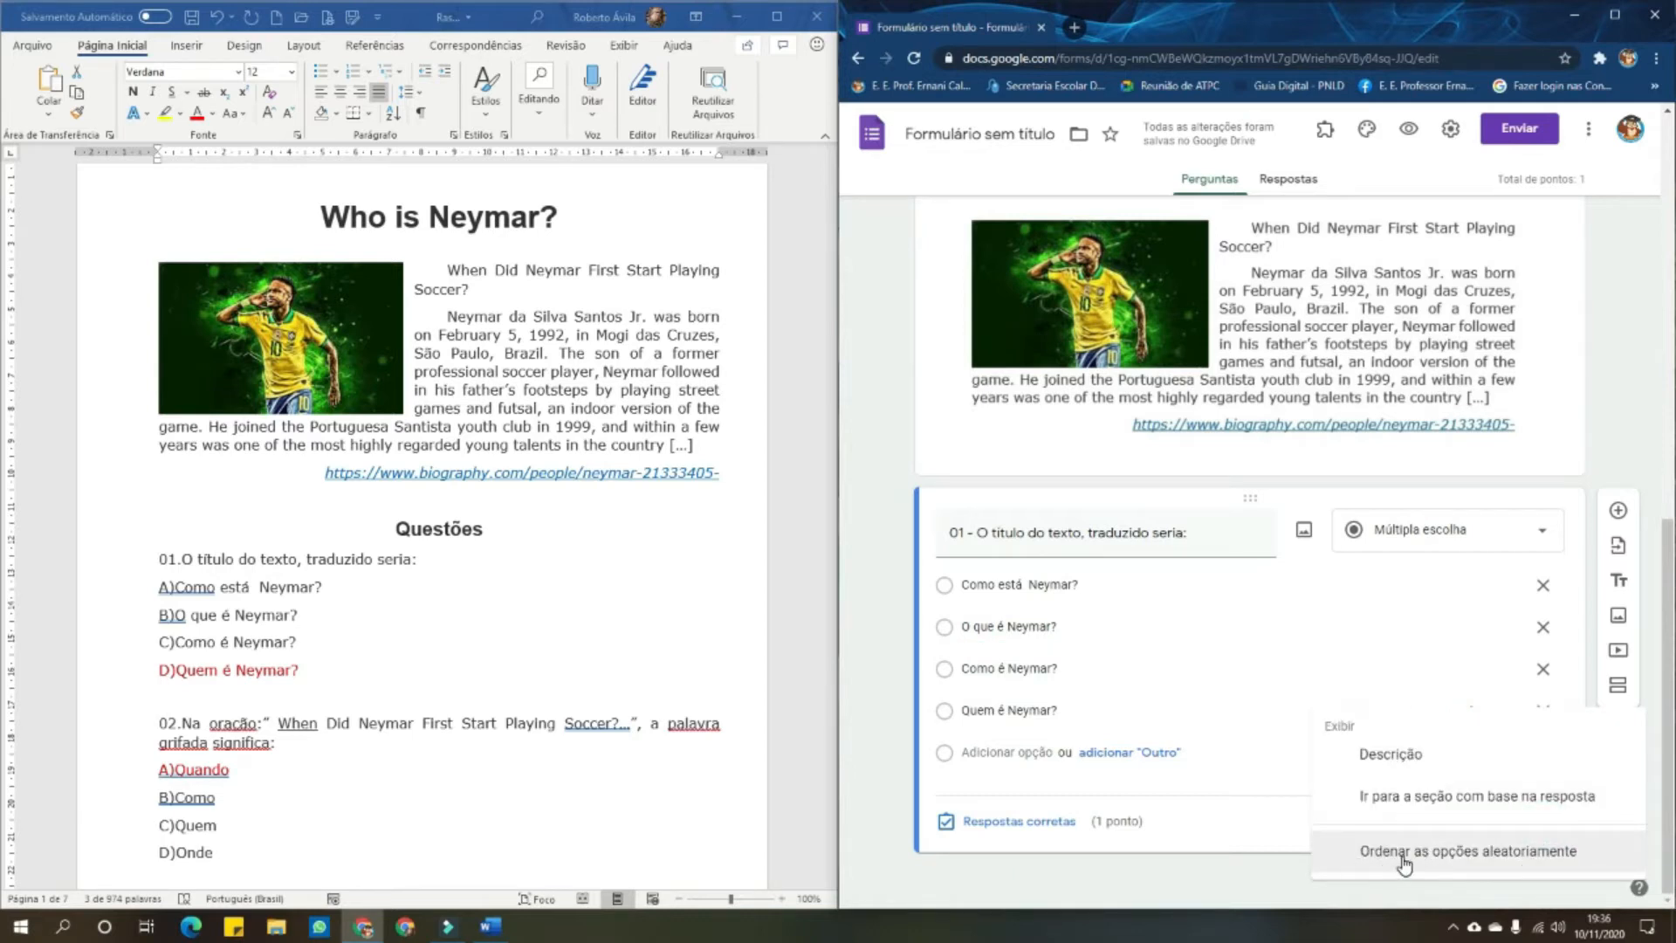
left_click(1520, 861)
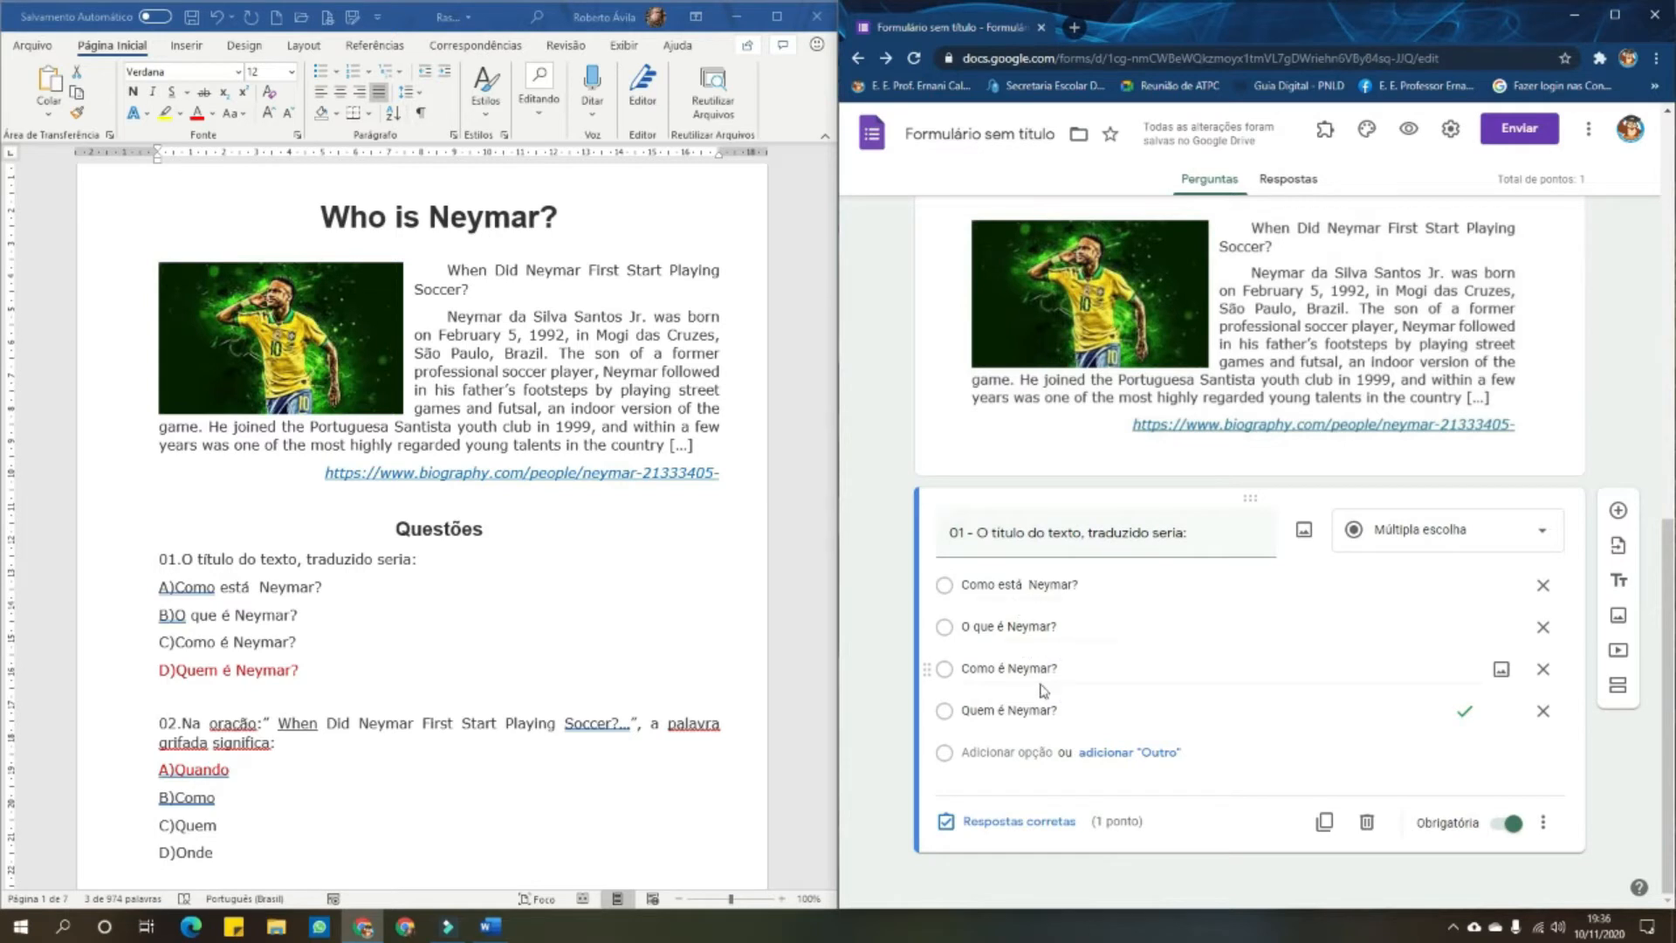
left_click(1539, 824)
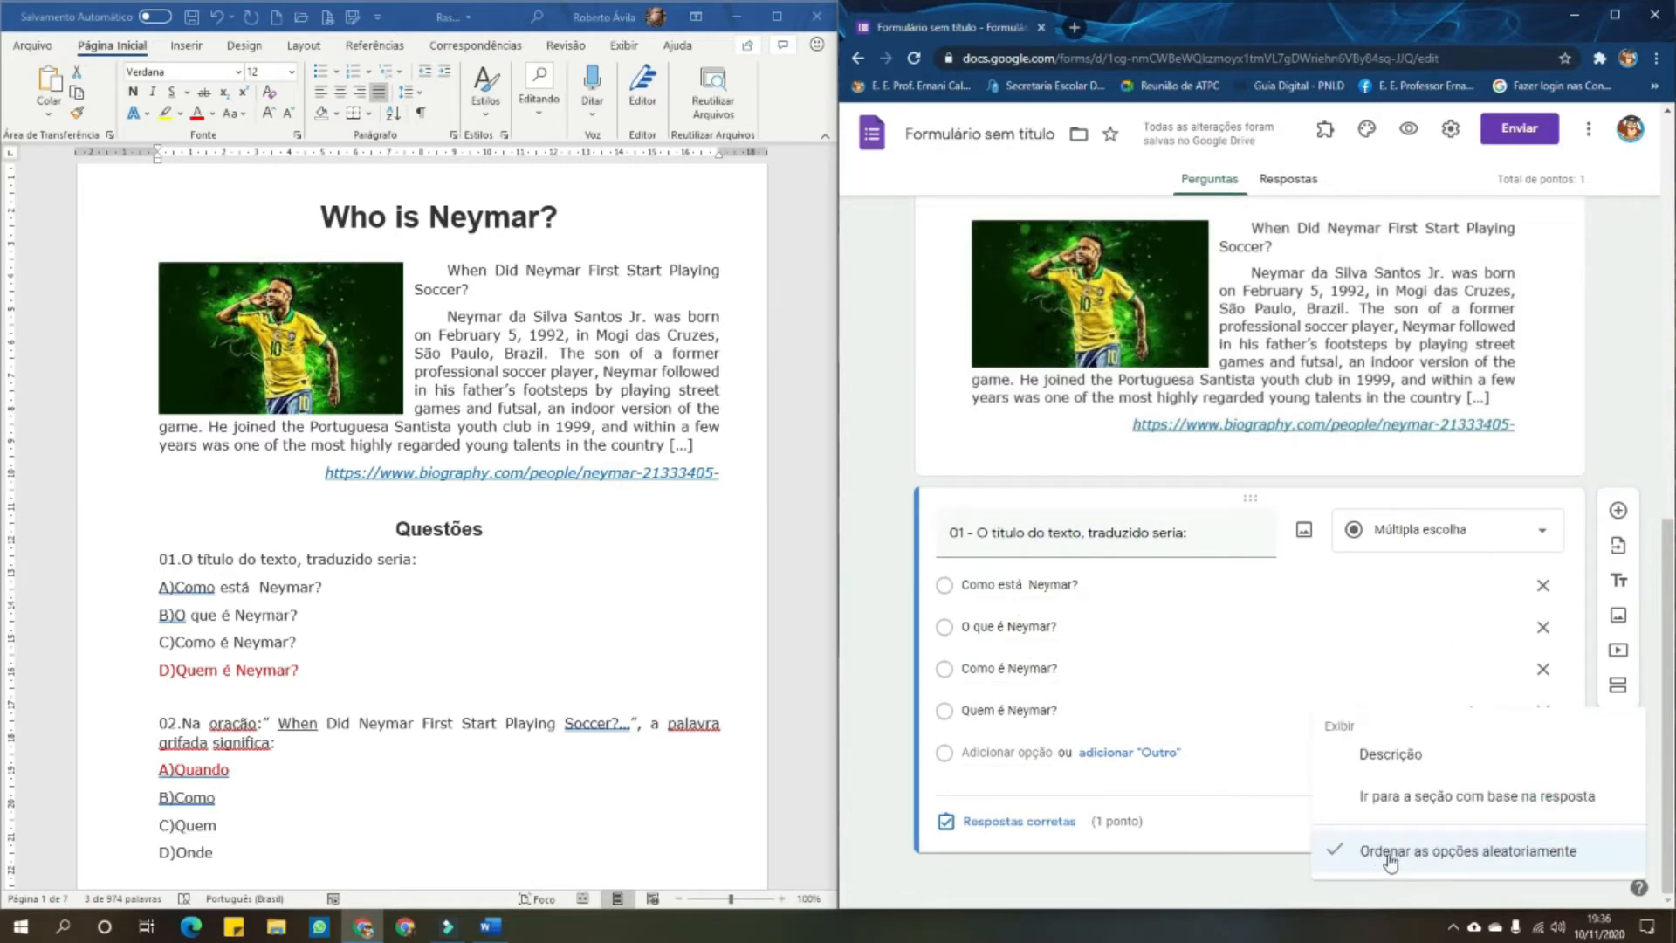
left_click(899, 703)
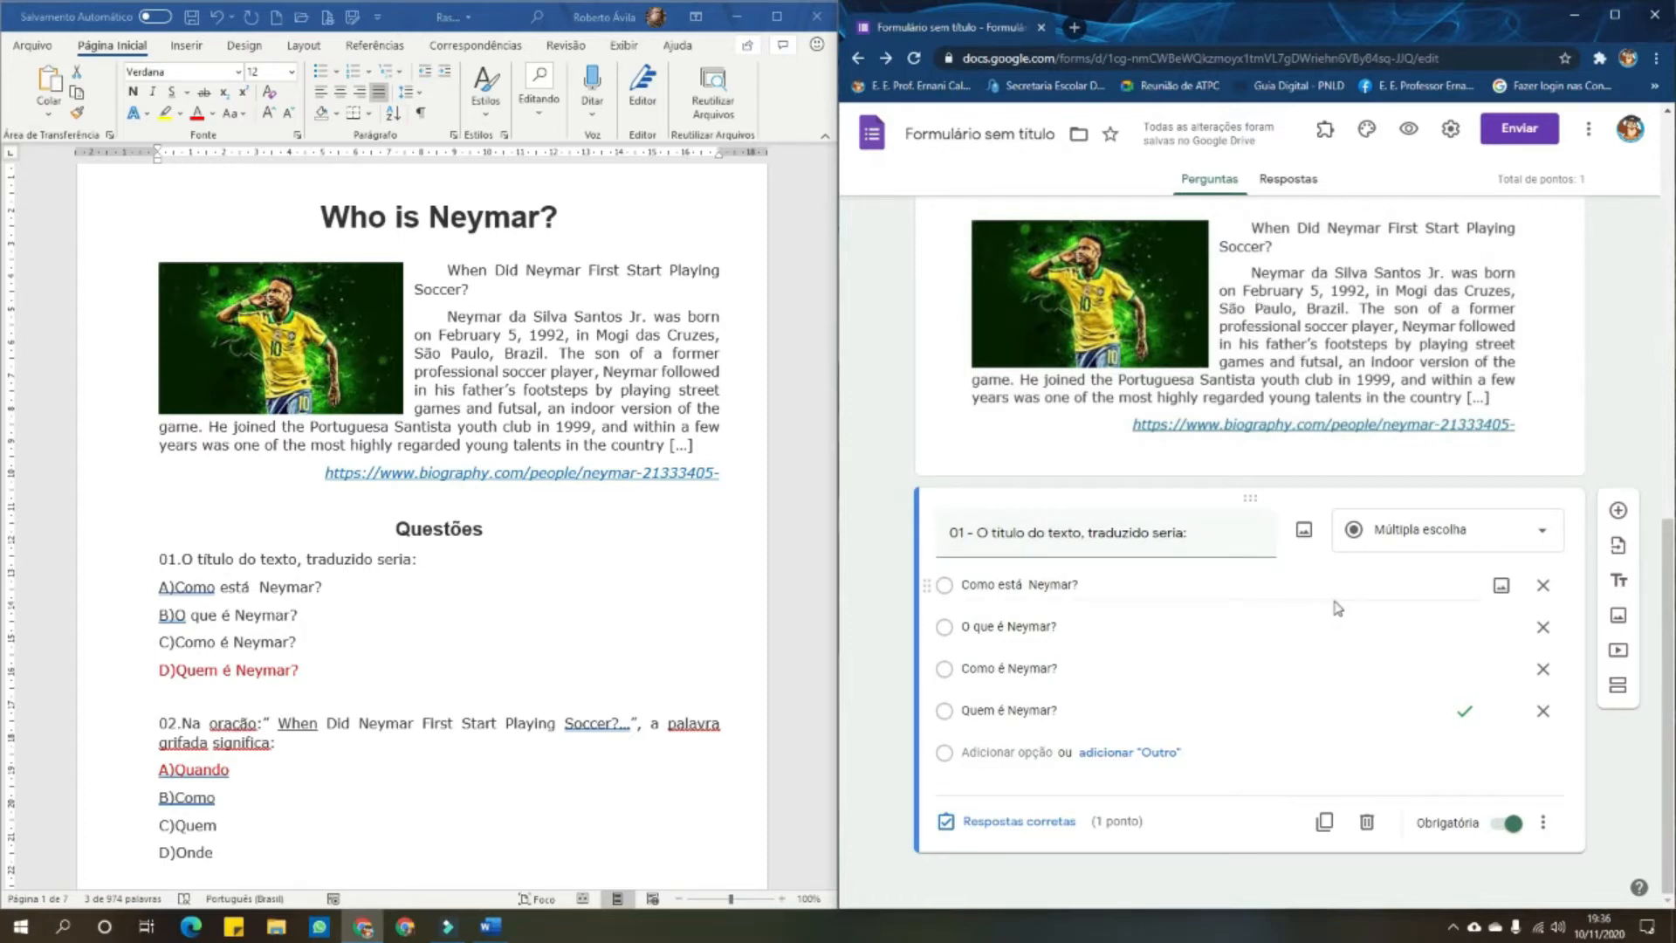
Add a new question titled "02 - " followed by the wording of question 02 copied from the Word document
left_click(1619, 514)
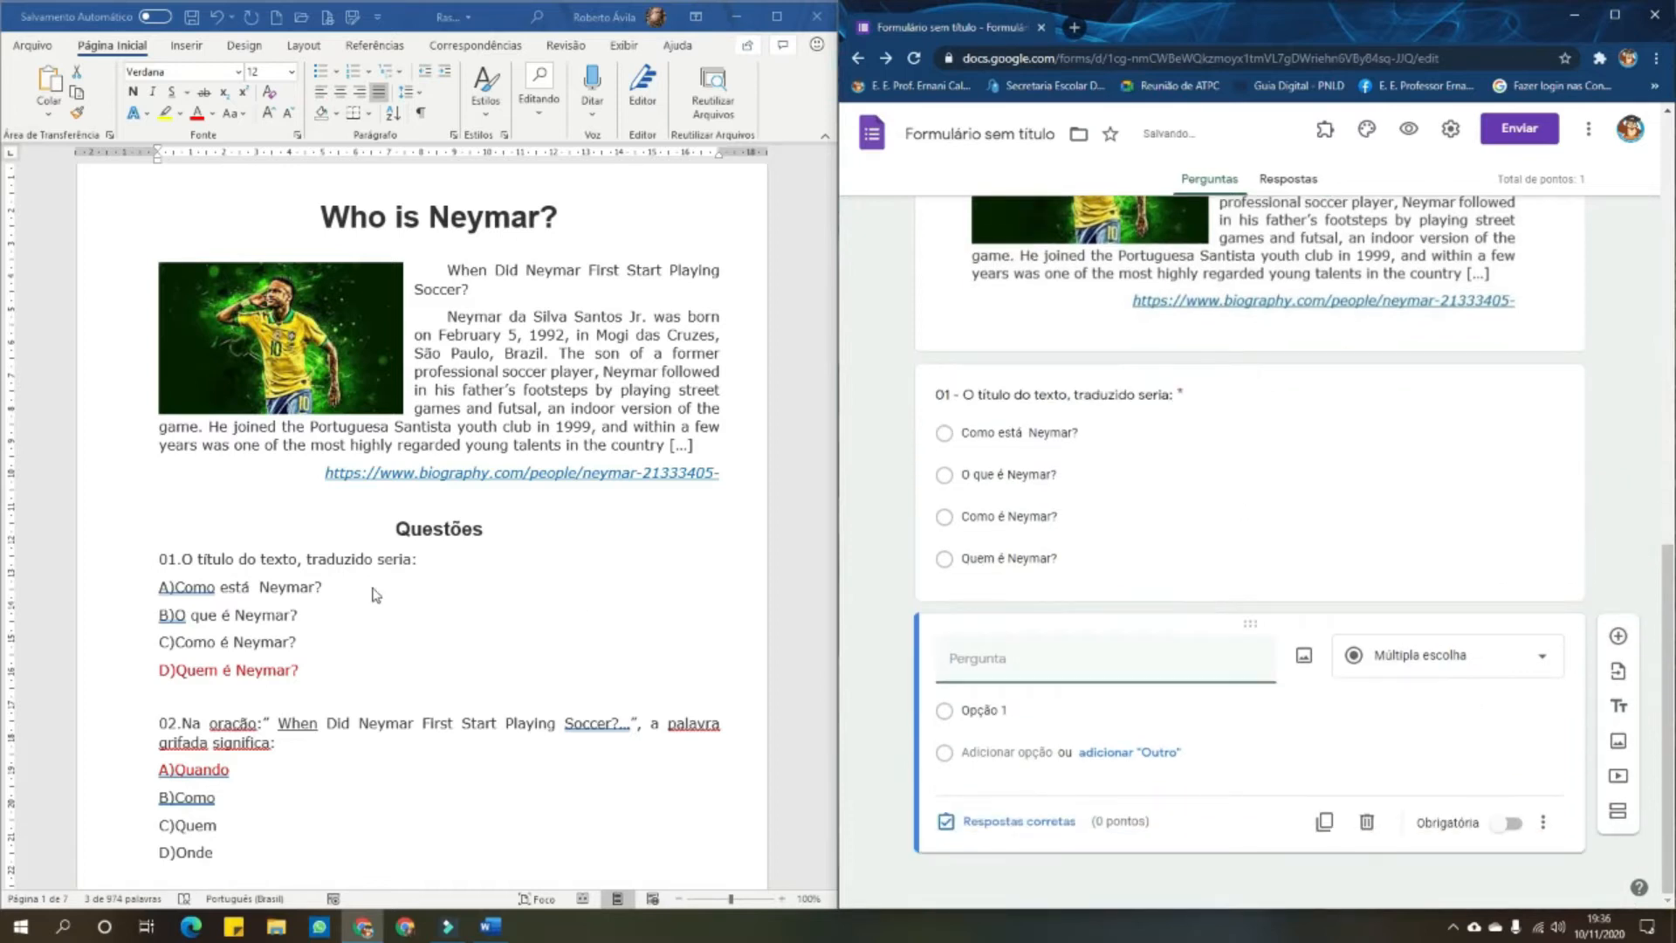
scroll(376, 595, "down", 3)
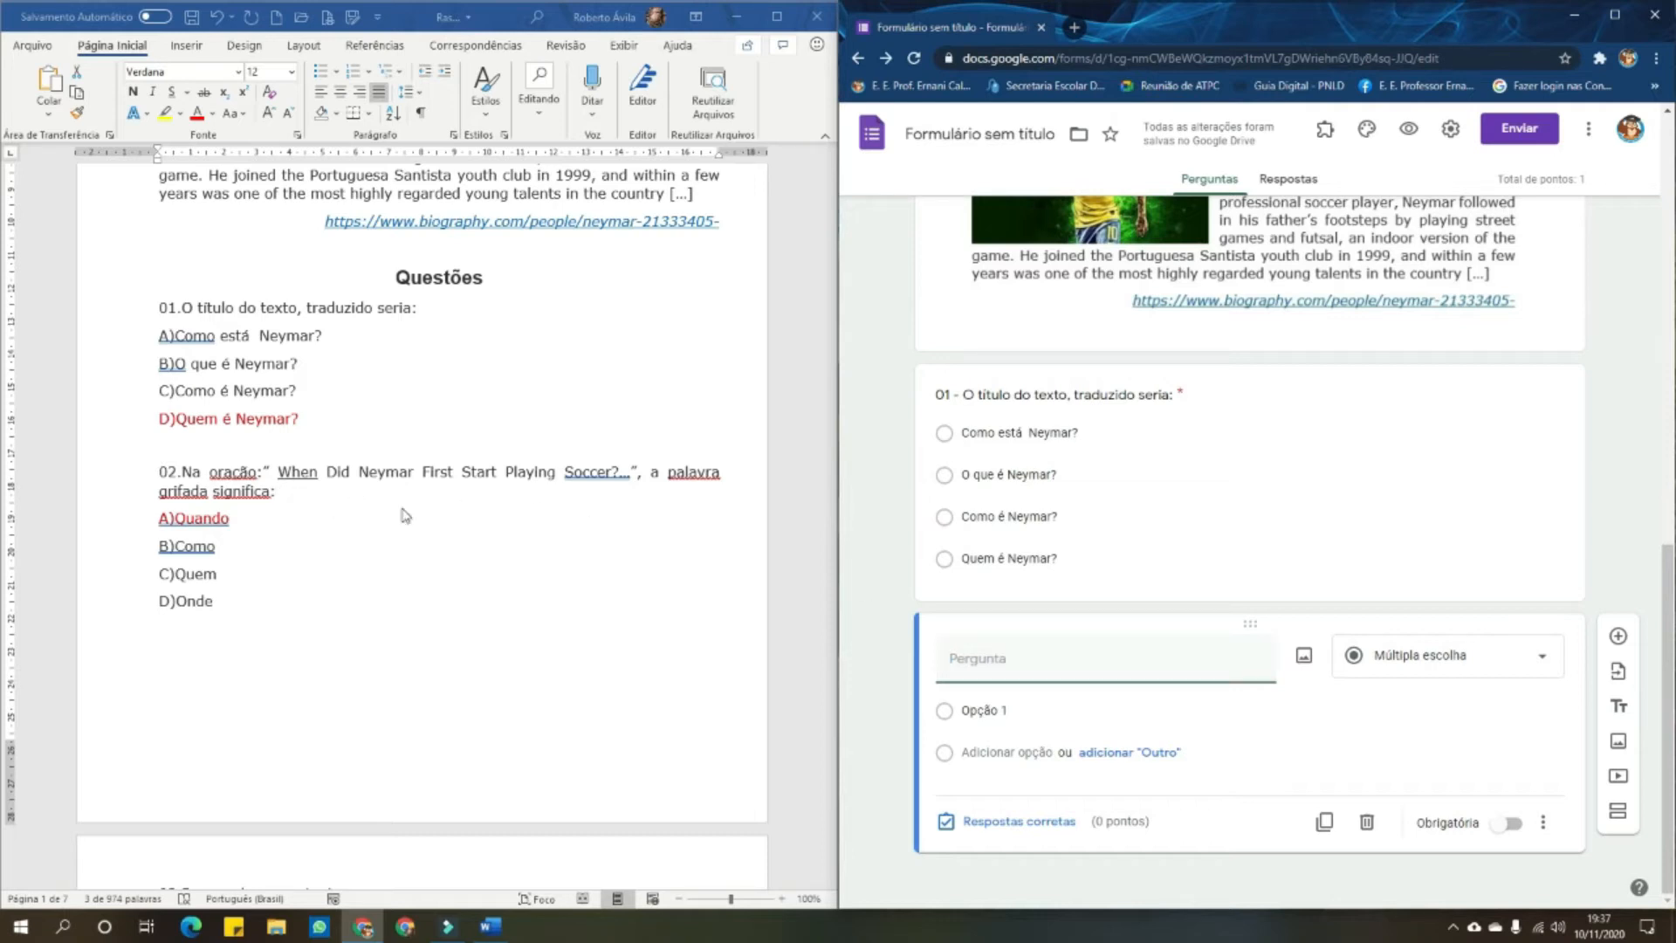
left_click(192, 479)
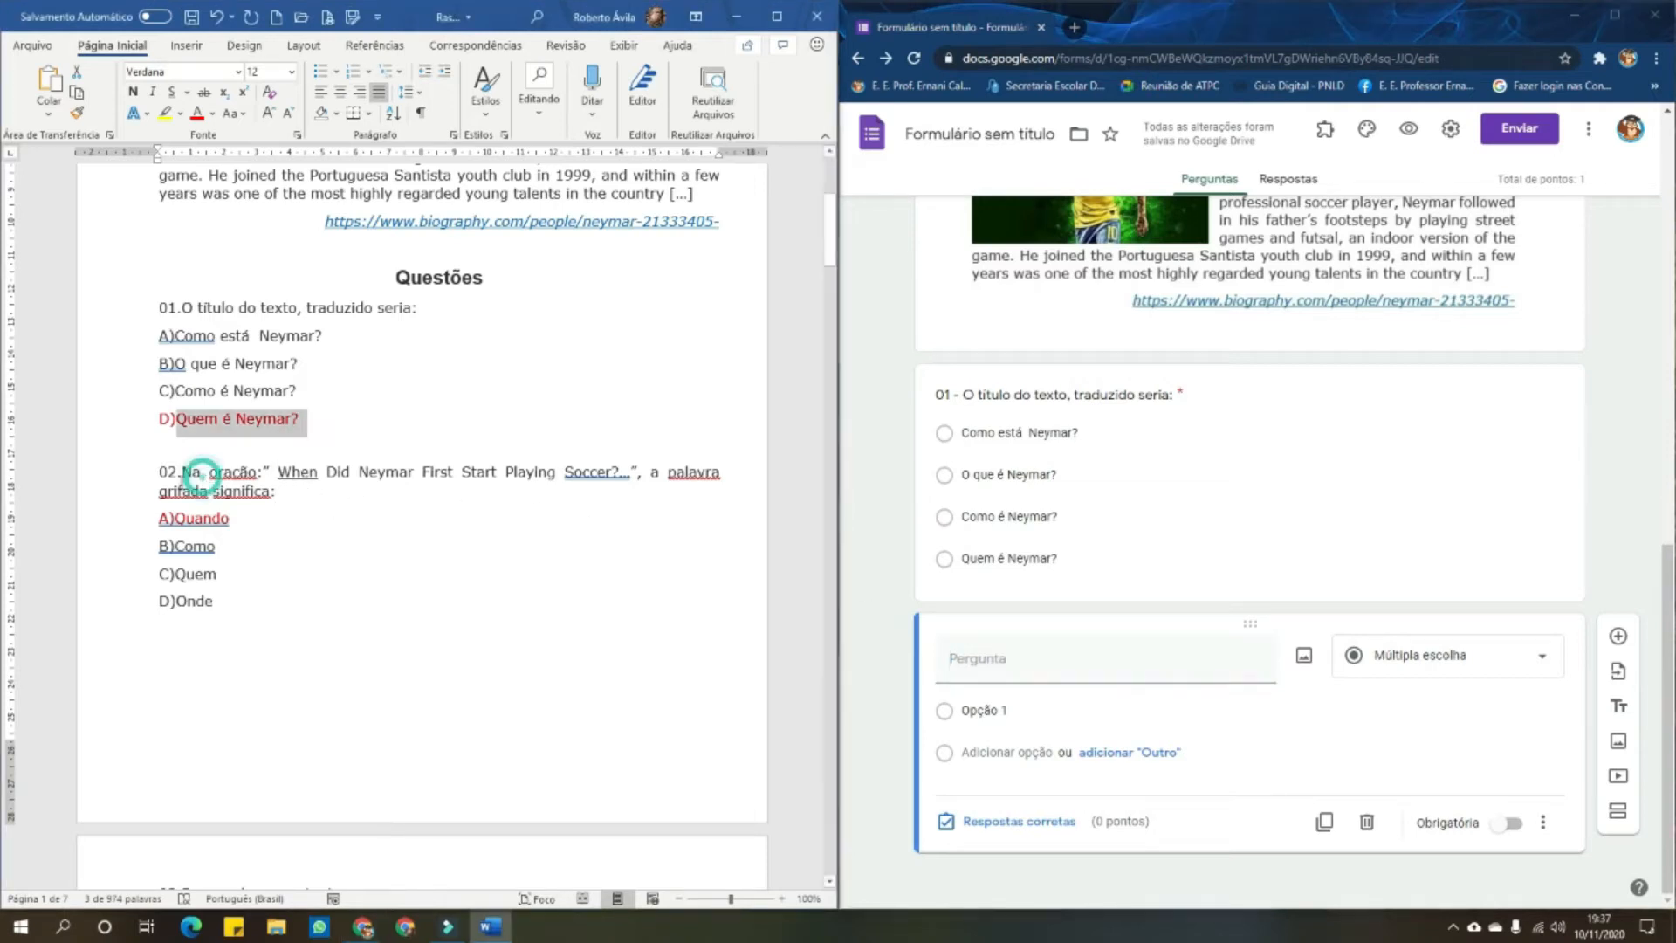
left_click_drag(183, 472, 267, 491)
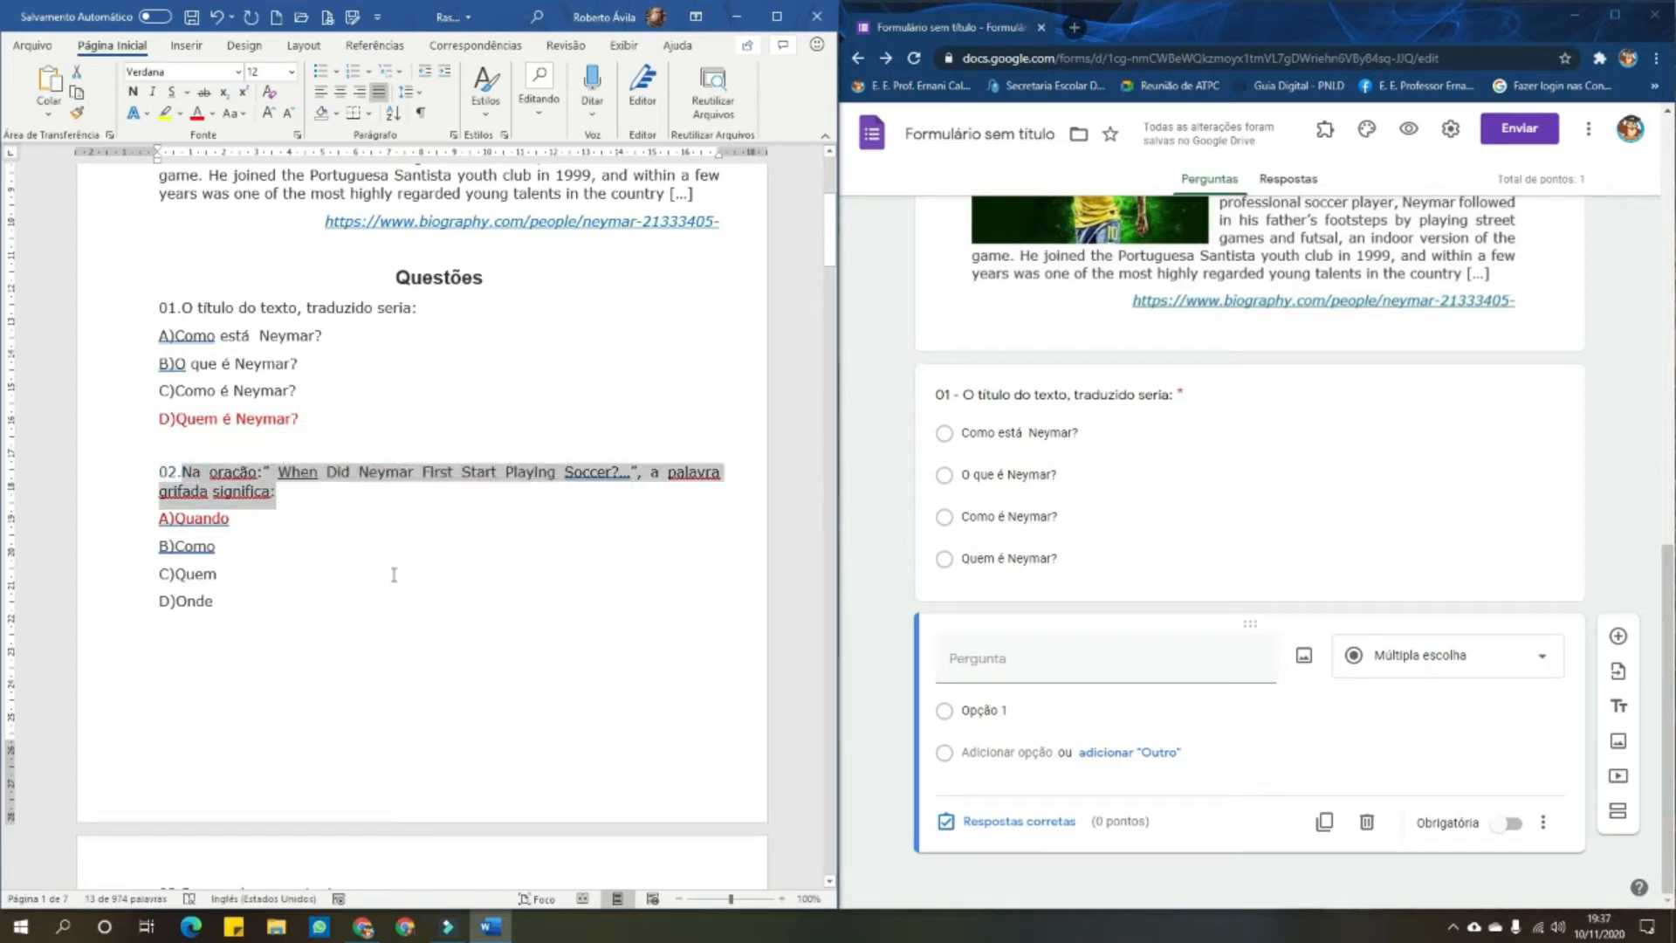
left_click(1019, 661)
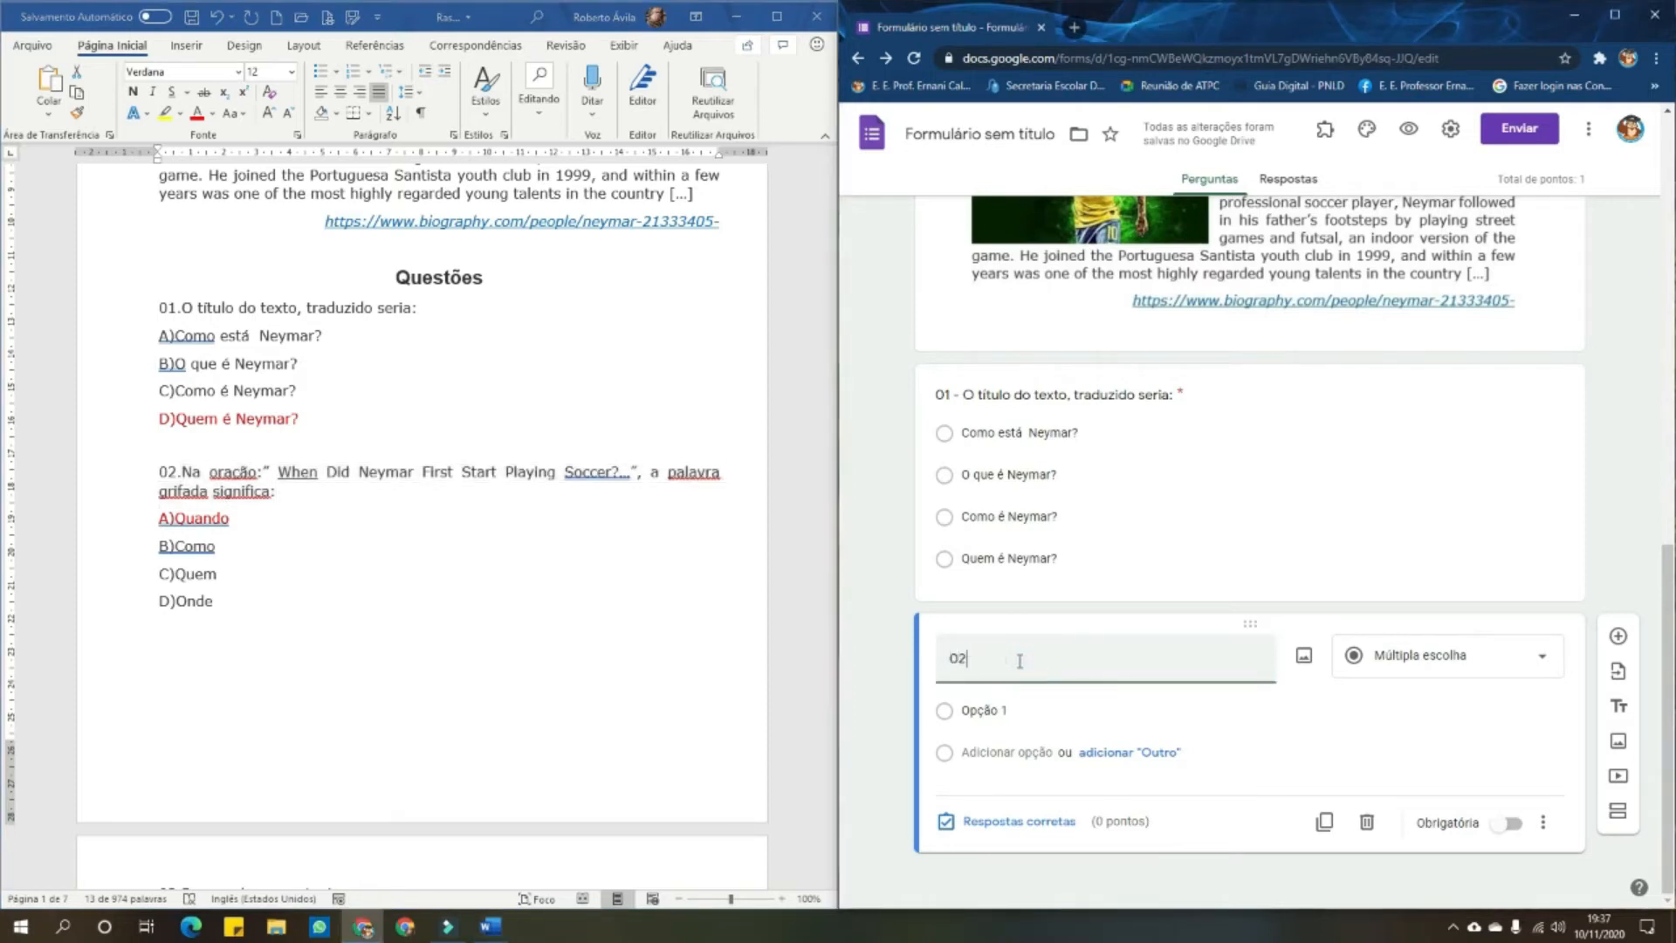
type("-")
type("Na oração:\" When Did Neymar First Start Playing Soccer?...\", a palavra grifada significa:")
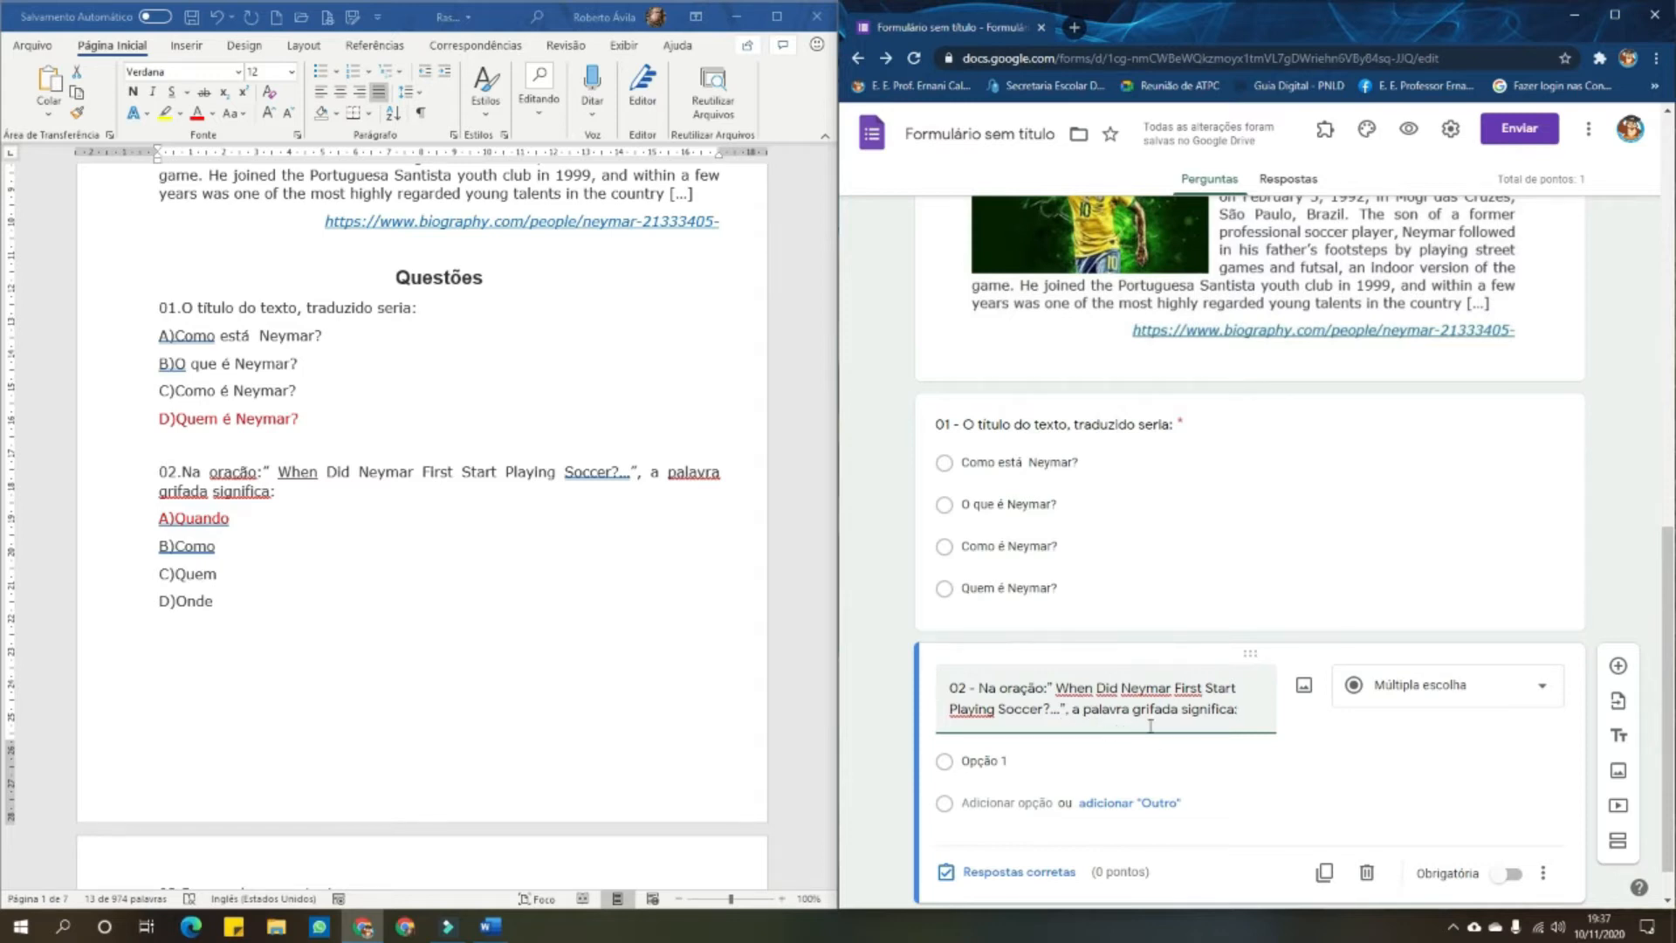
Replace the word "grifada" in the title of question 02 with "When" in quotation marks
double_click(1076, 687)
key("ctrl+c")
double_click(1154, 709)
type("\"")
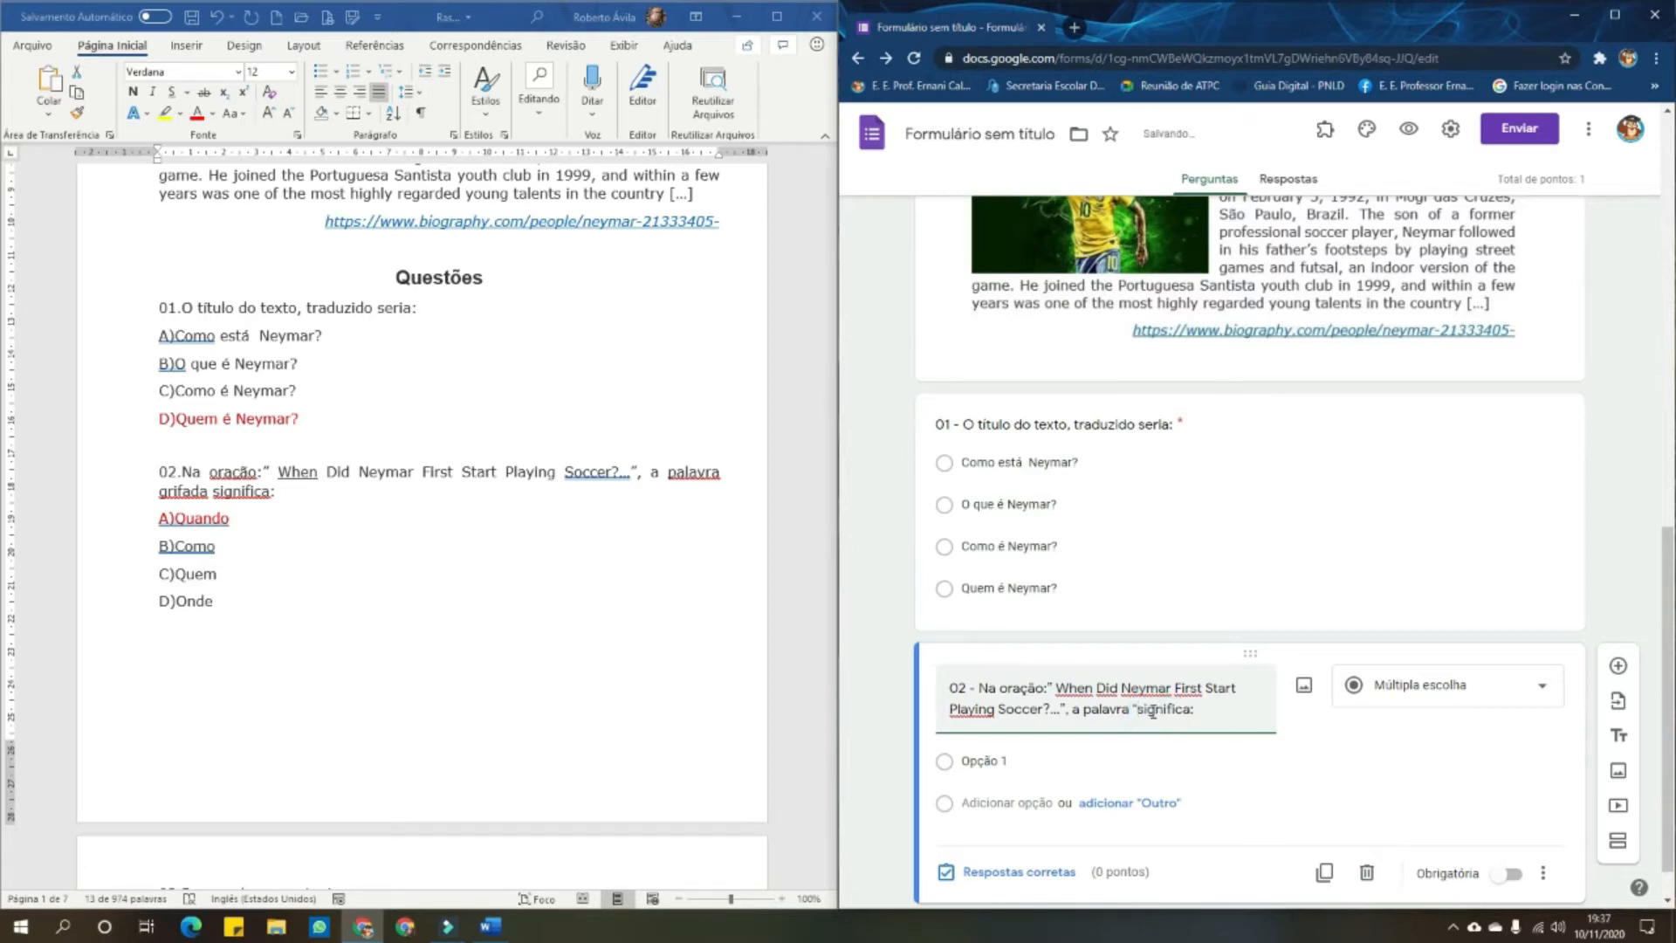
key("ctrl+v")
type("\"")
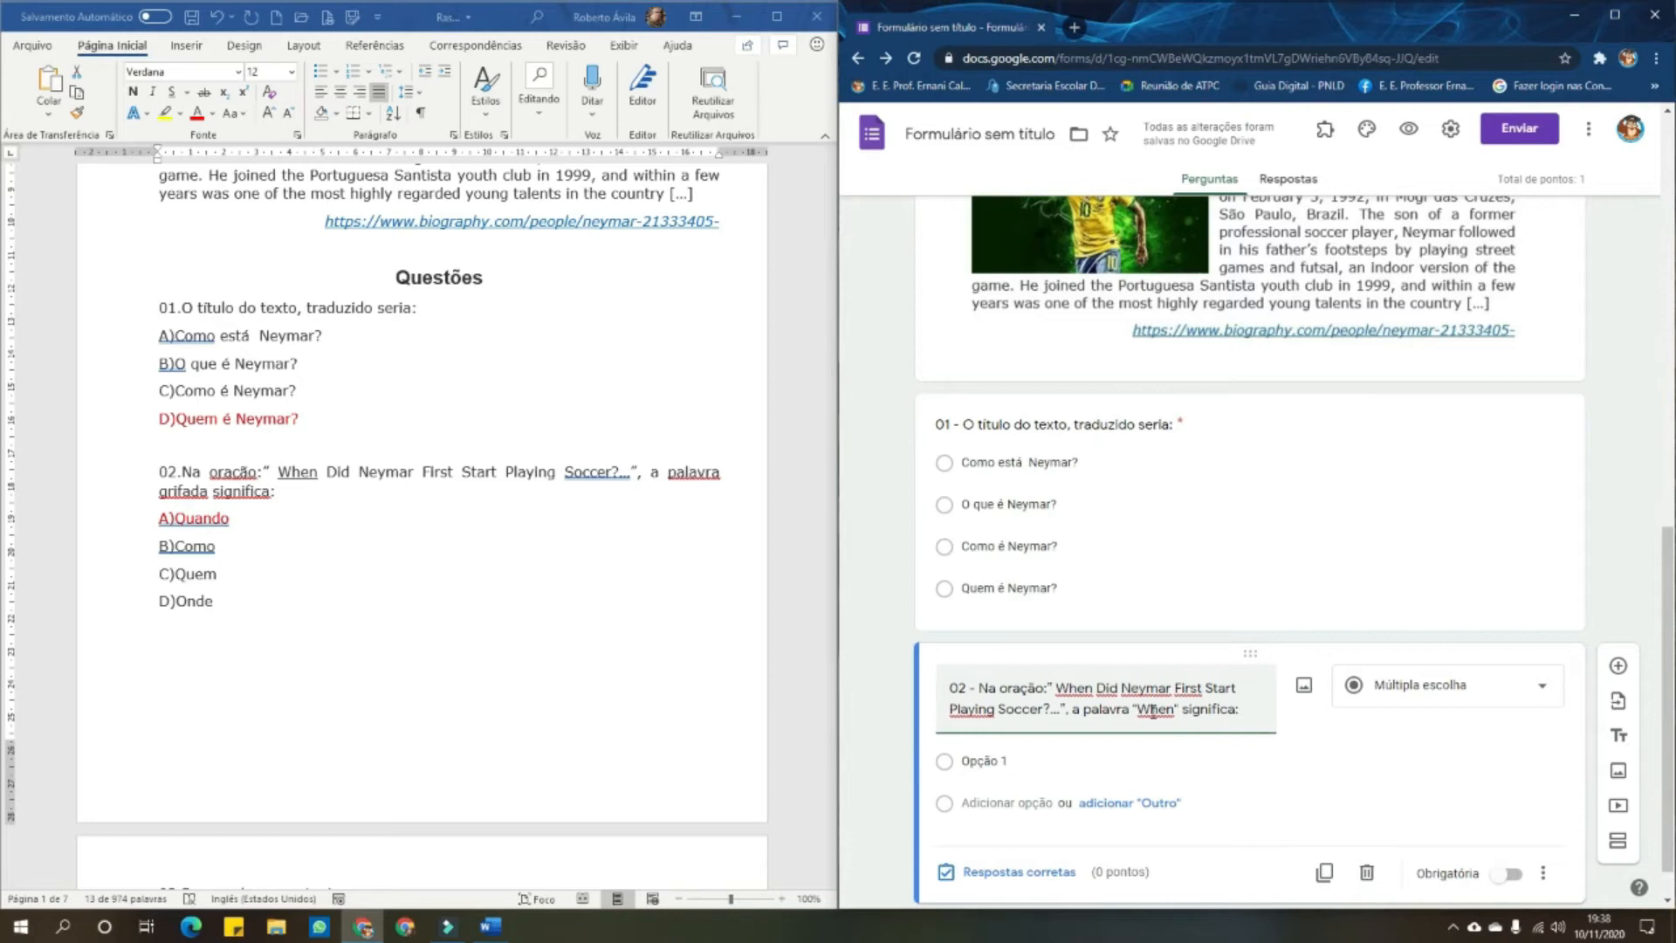
Copy the answers "Quando", "Como" and "Quem" from the Word document as the first three options of question 02
double_click(200, 518)
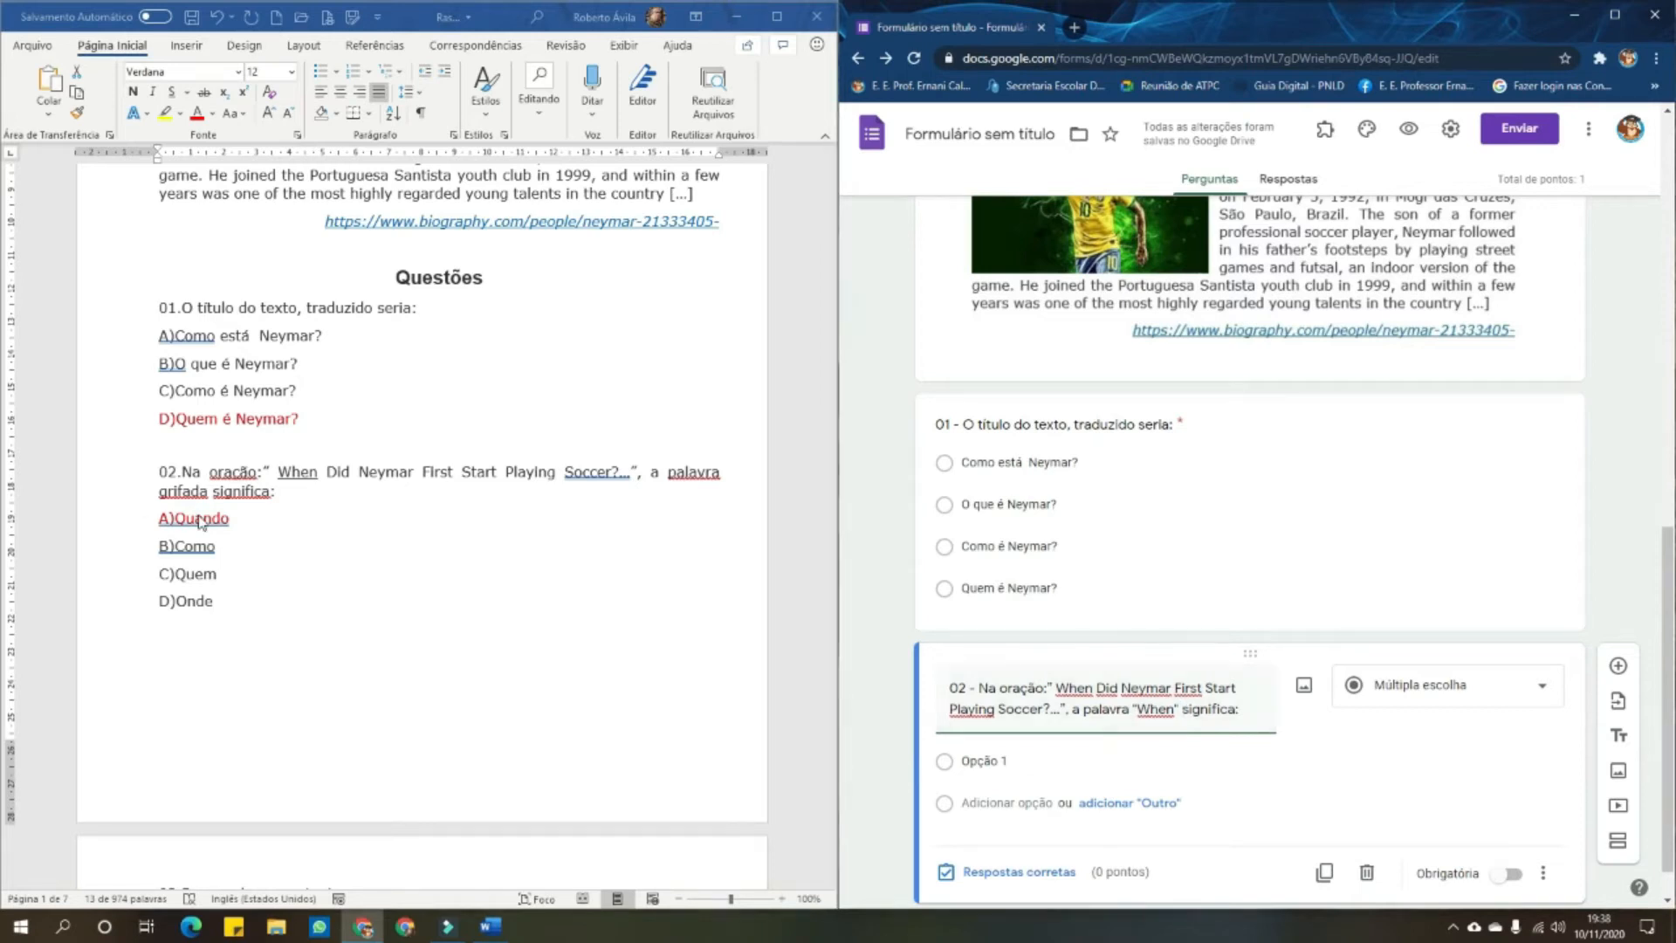
key("ctrl+c")
left_click(1015, 765)
key("ctrl+v")
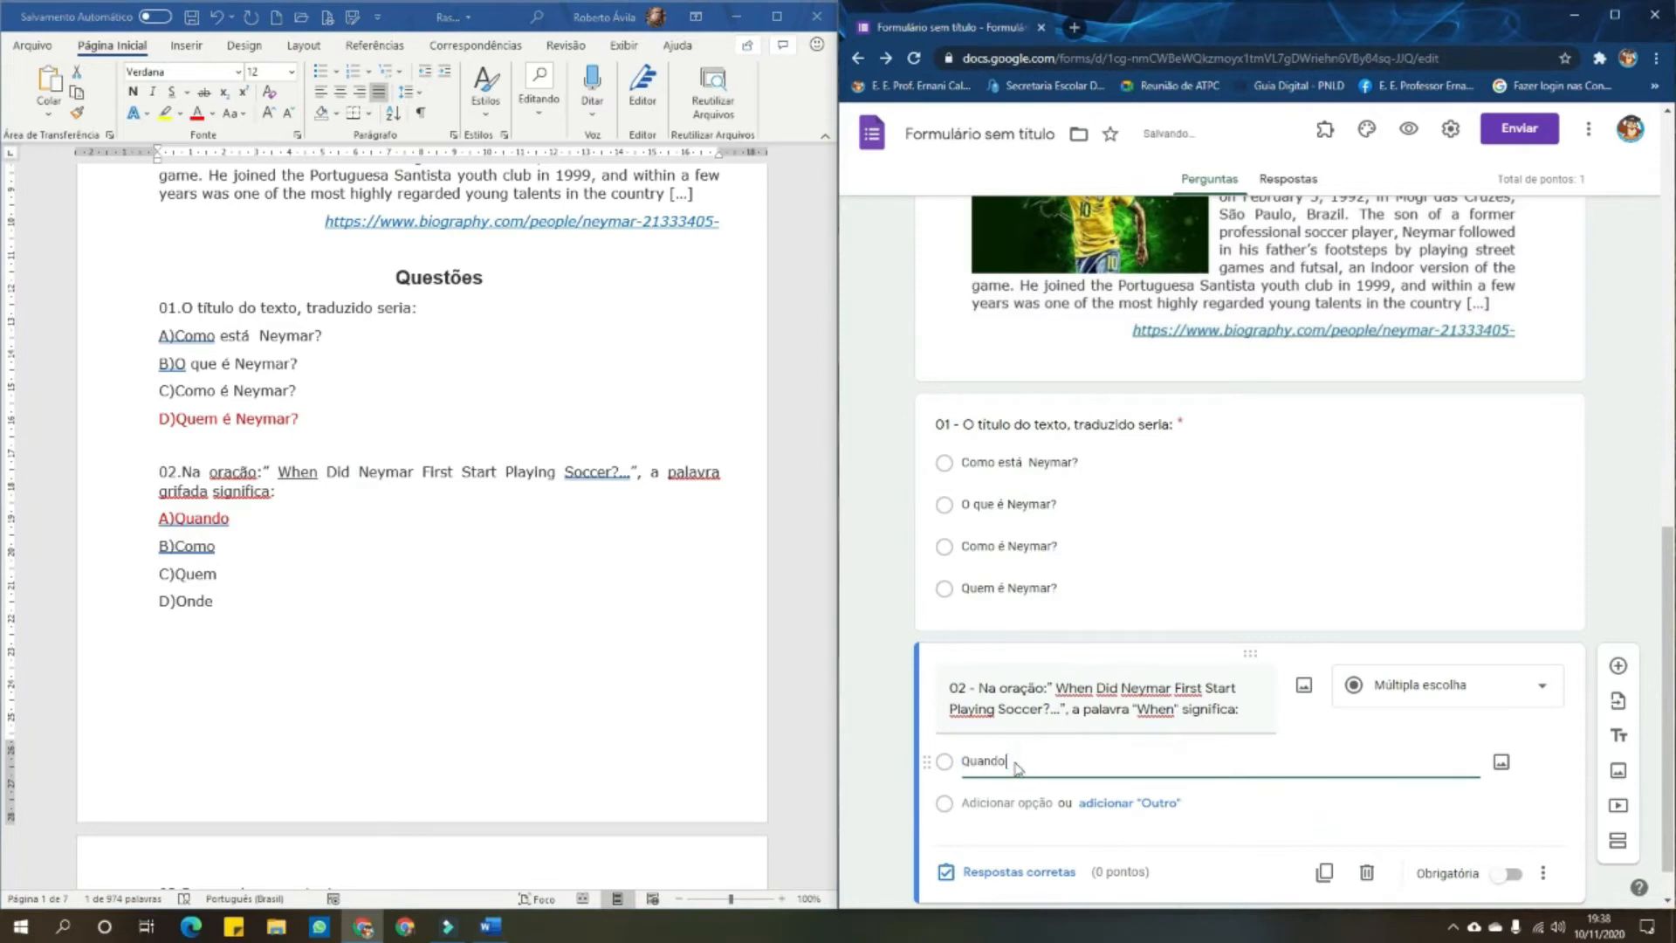
scroll(1017, 767, "down", 1)
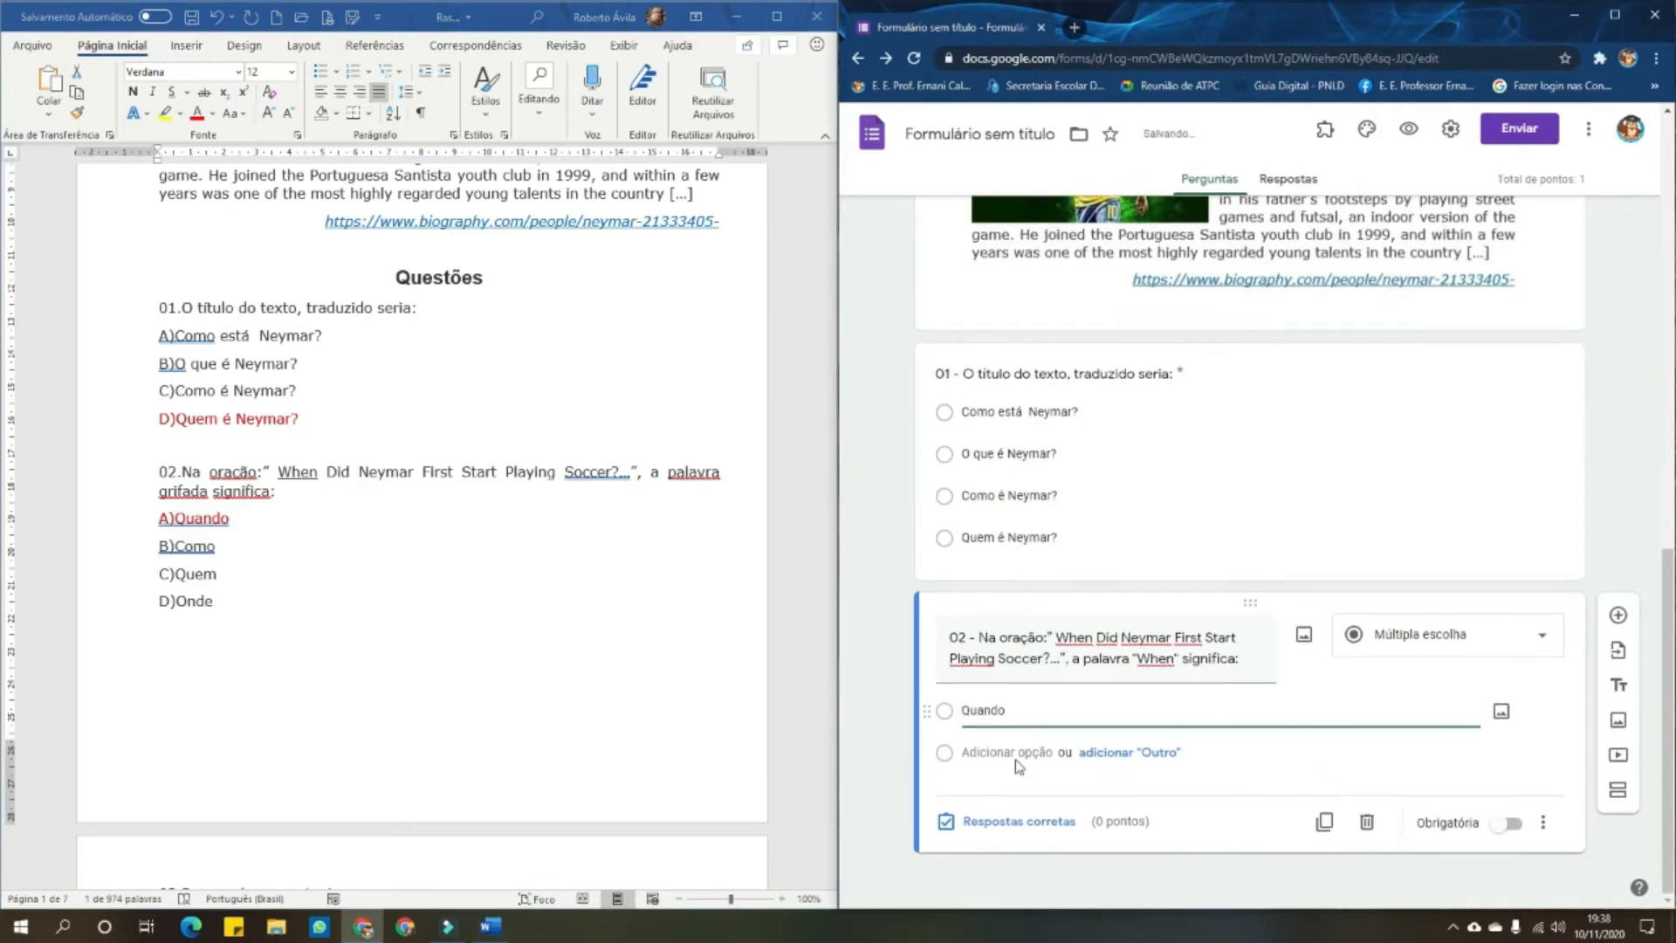
double_click(203, 549)
key("ctrl+c")
left_click(1004, 752)
key("ctrl+v")
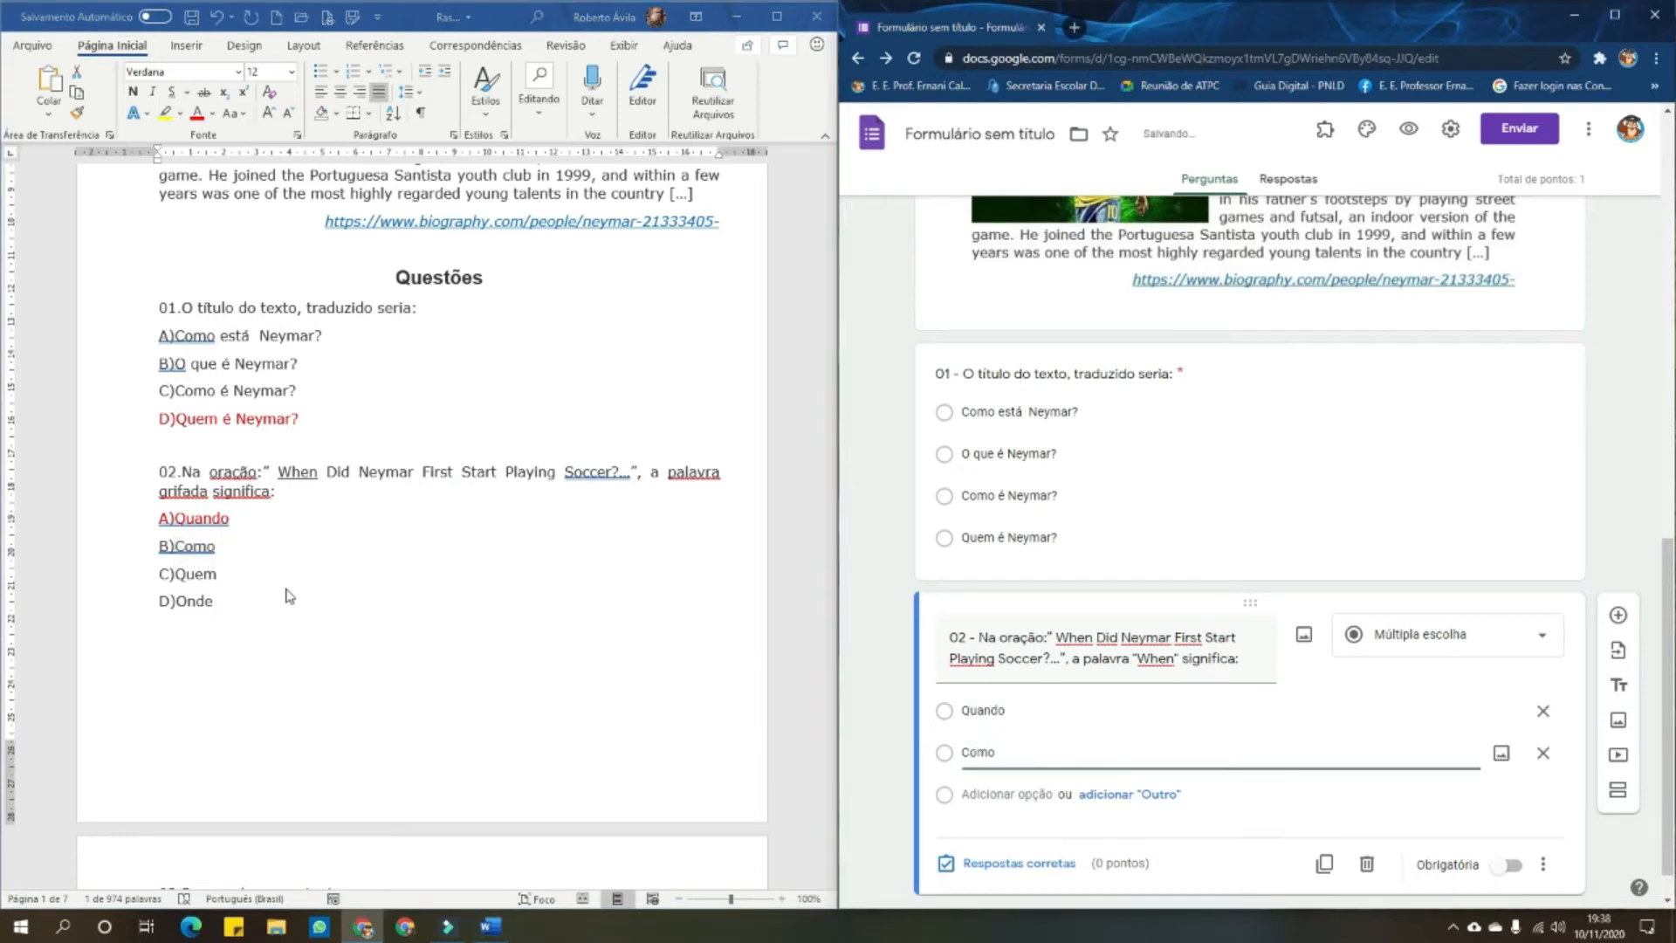
double_click(205, 576)
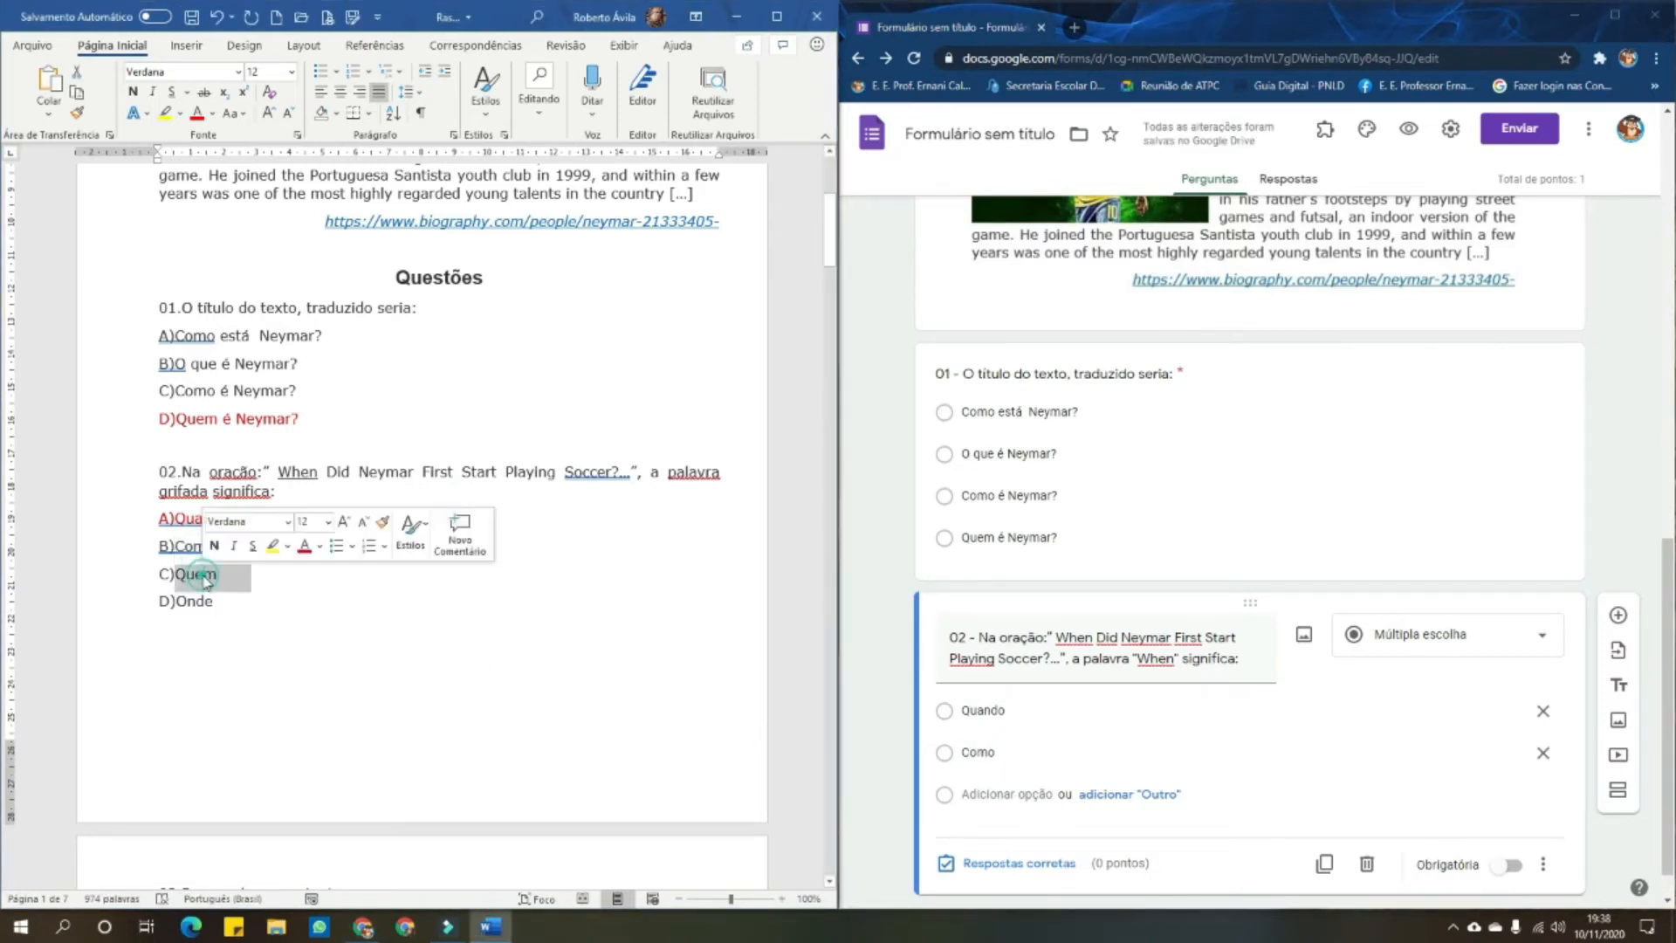
left_click(989, 791)
key("ctrl+v")
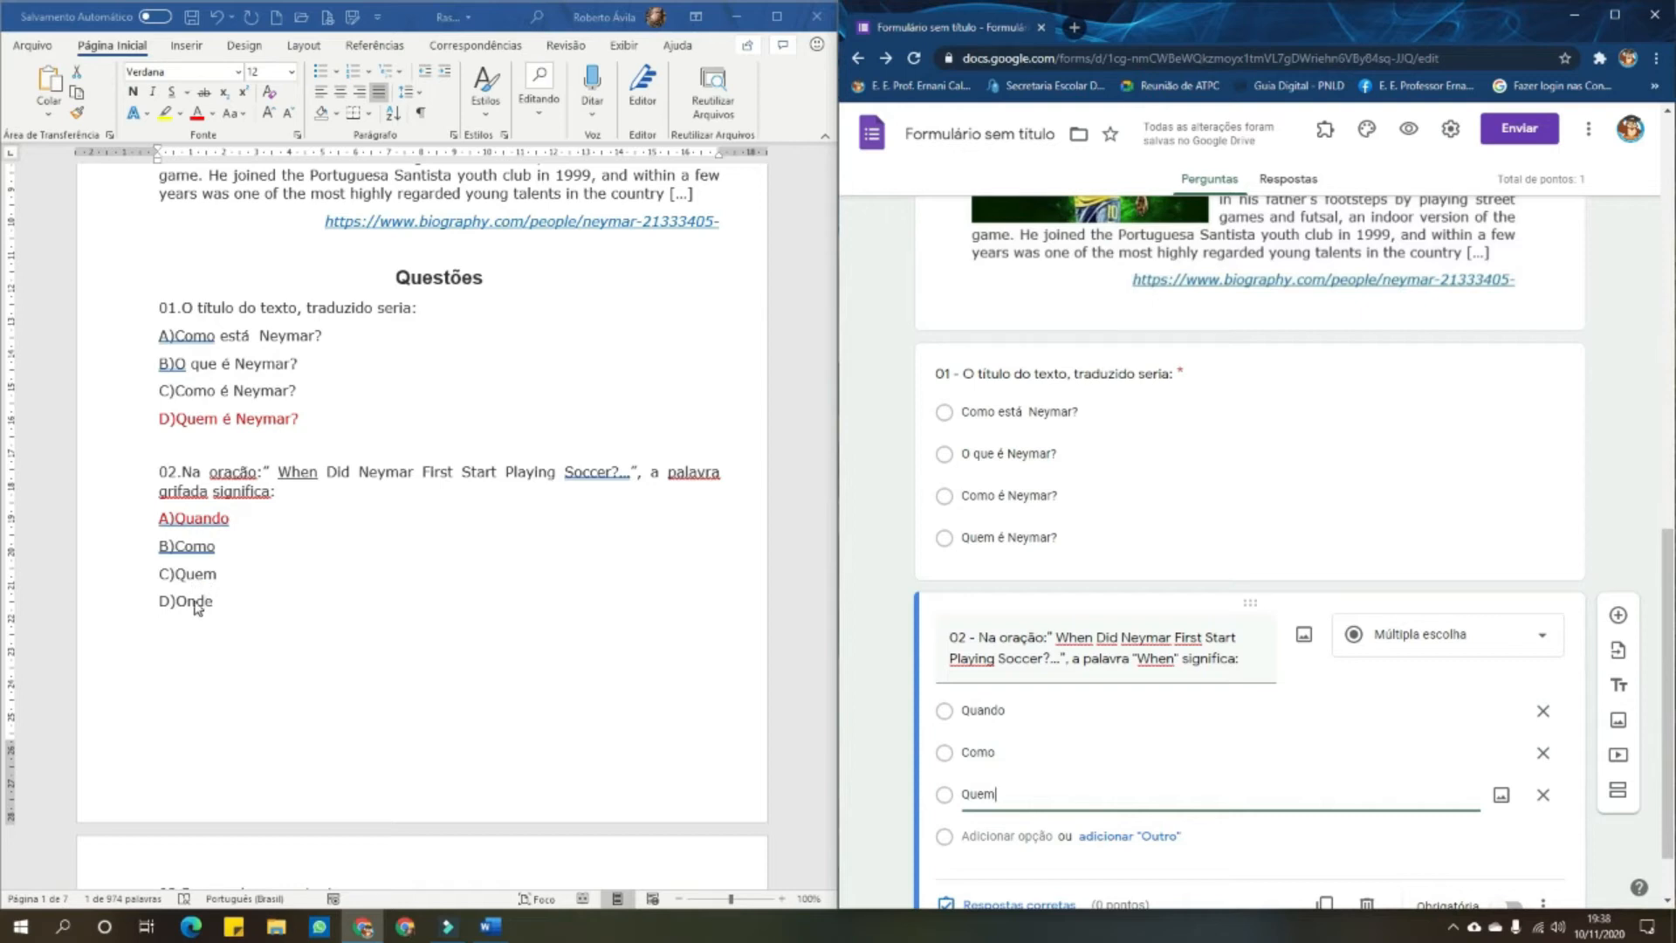
left_click(196, 609)
left_click_drag(178, 602, 218, 602)
left_click(189, 606)
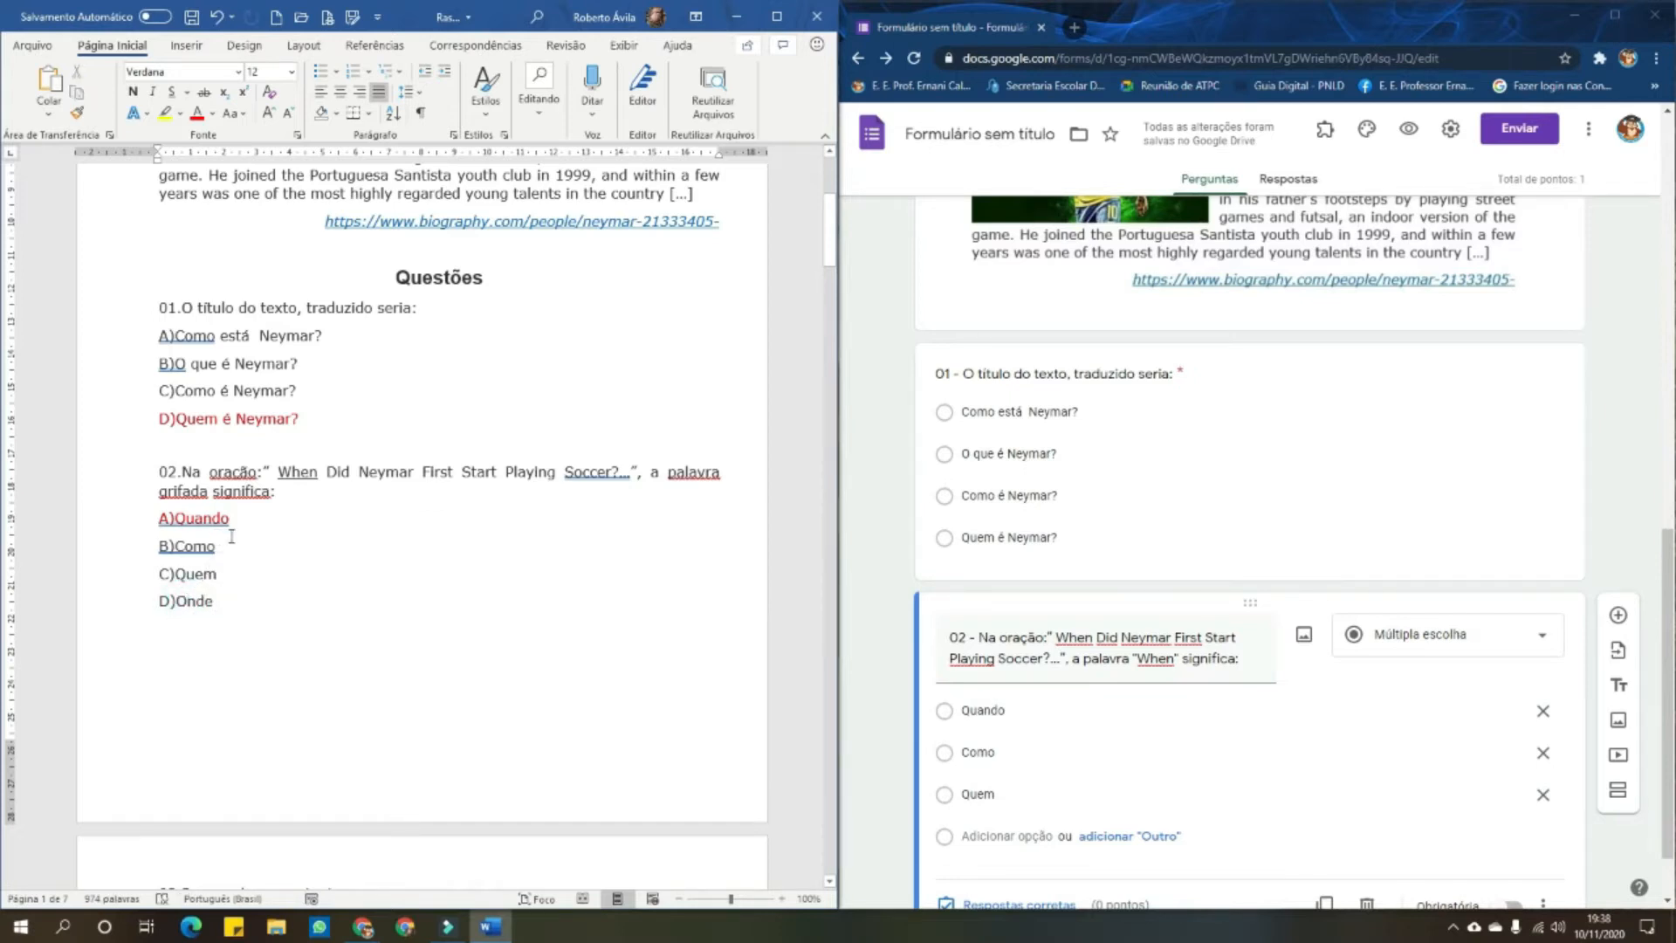
double_click(387, 473)
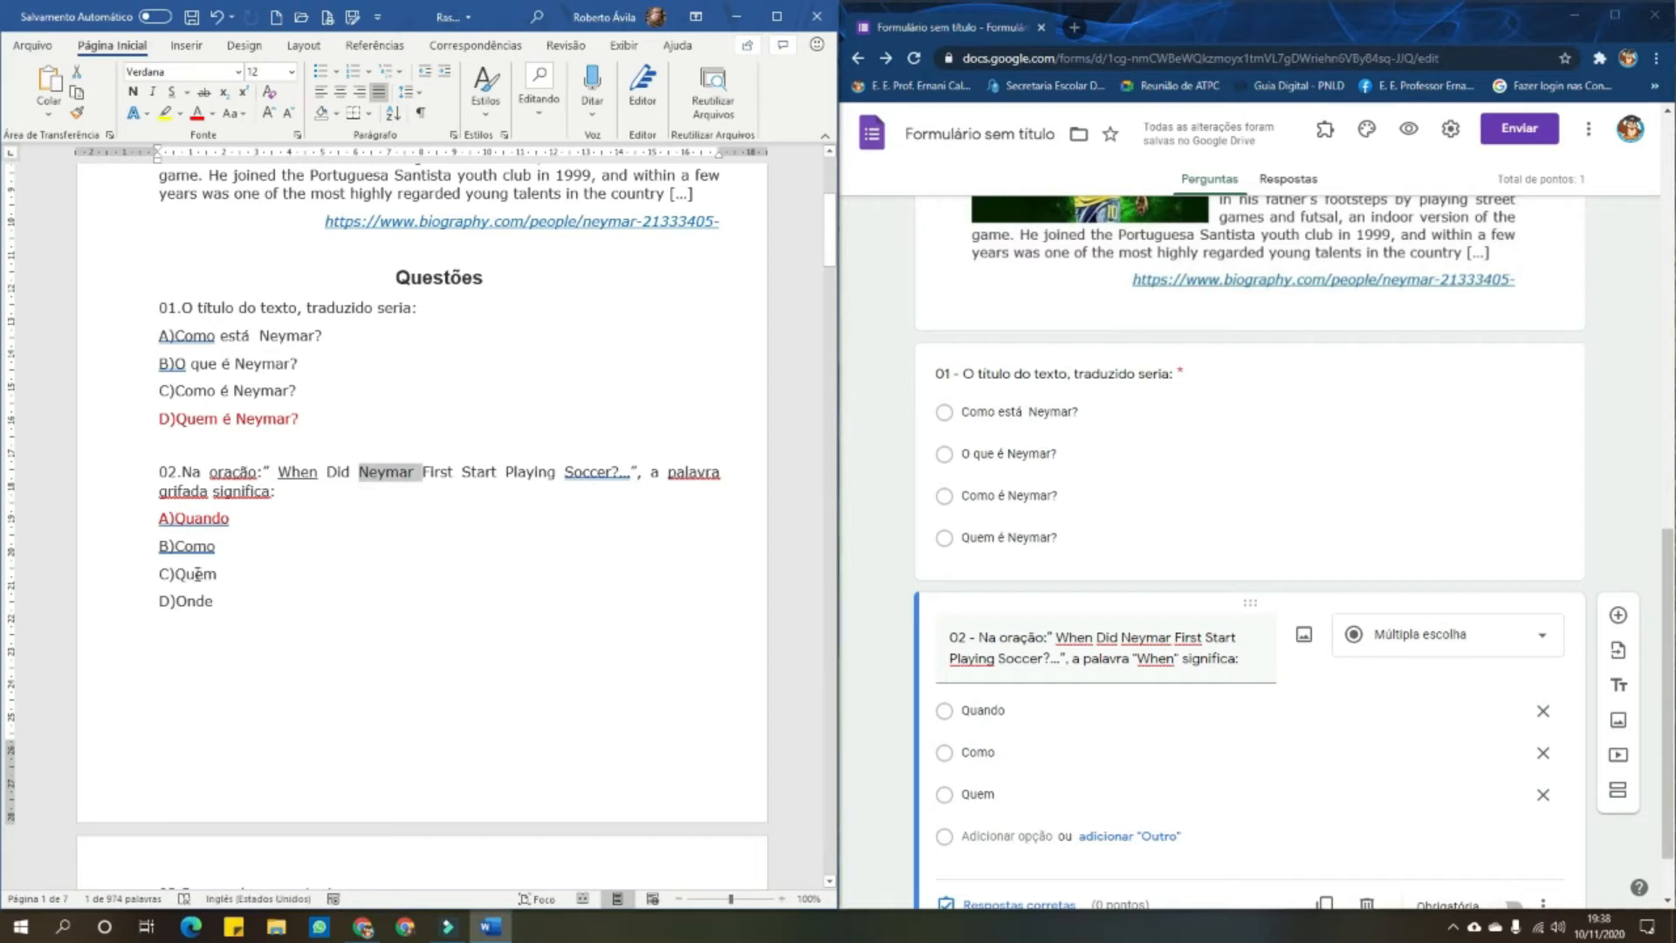
double_click(198, 574)
left_click(312, 604)
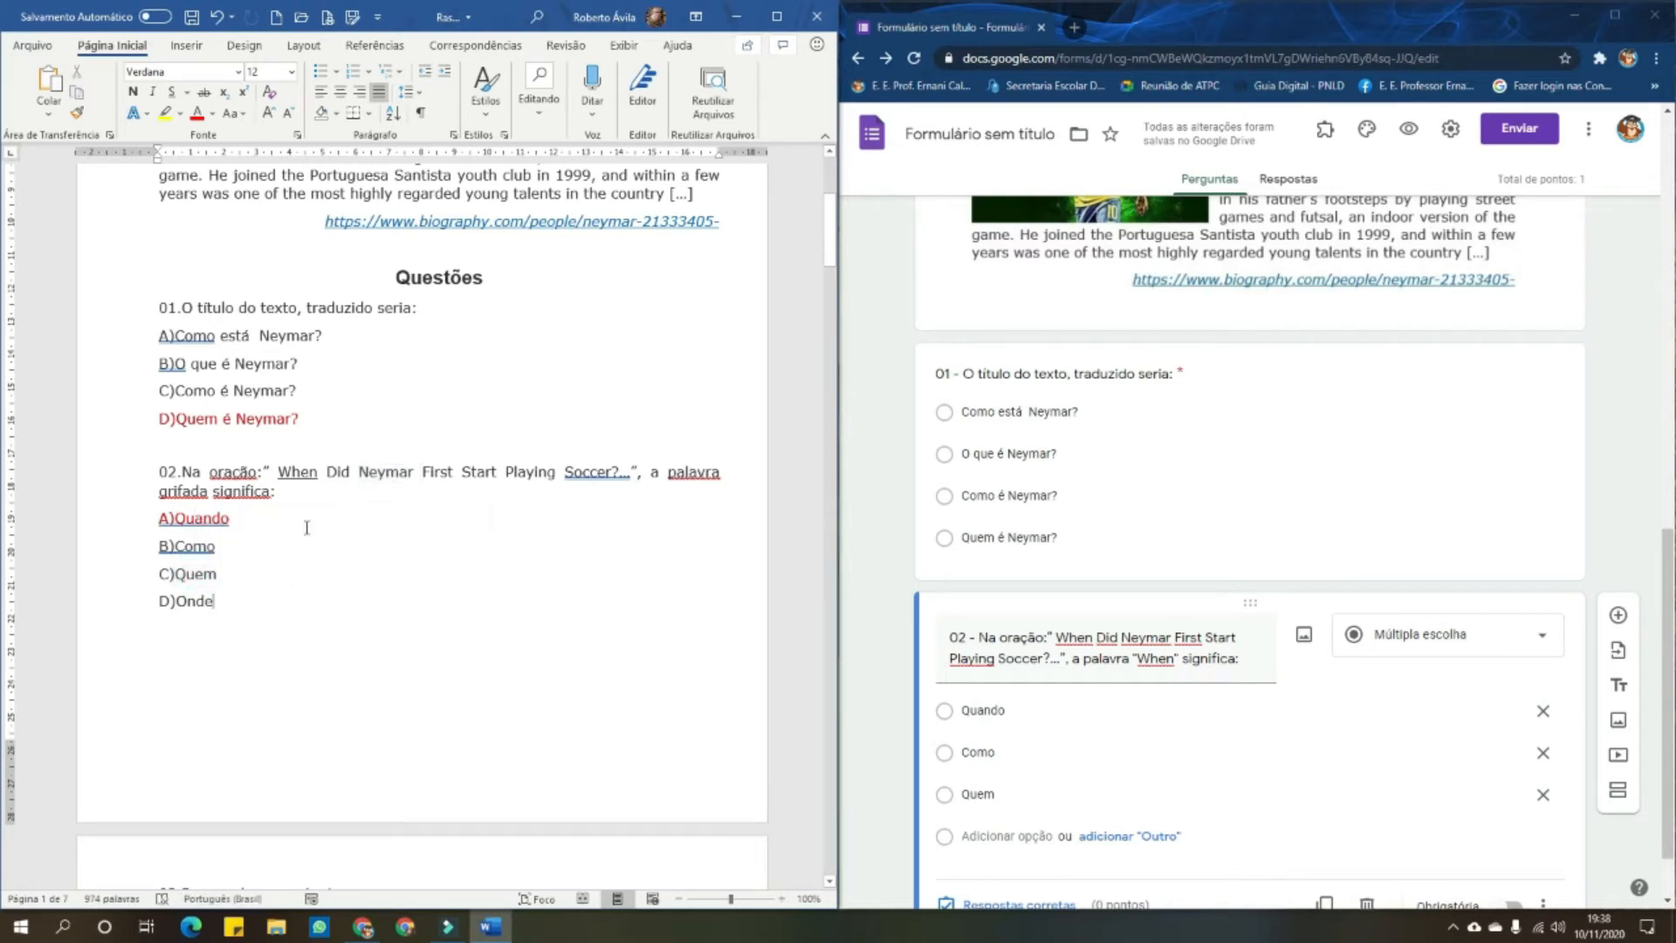
left_click(276, 471)
left_click(611, 472, "shift")
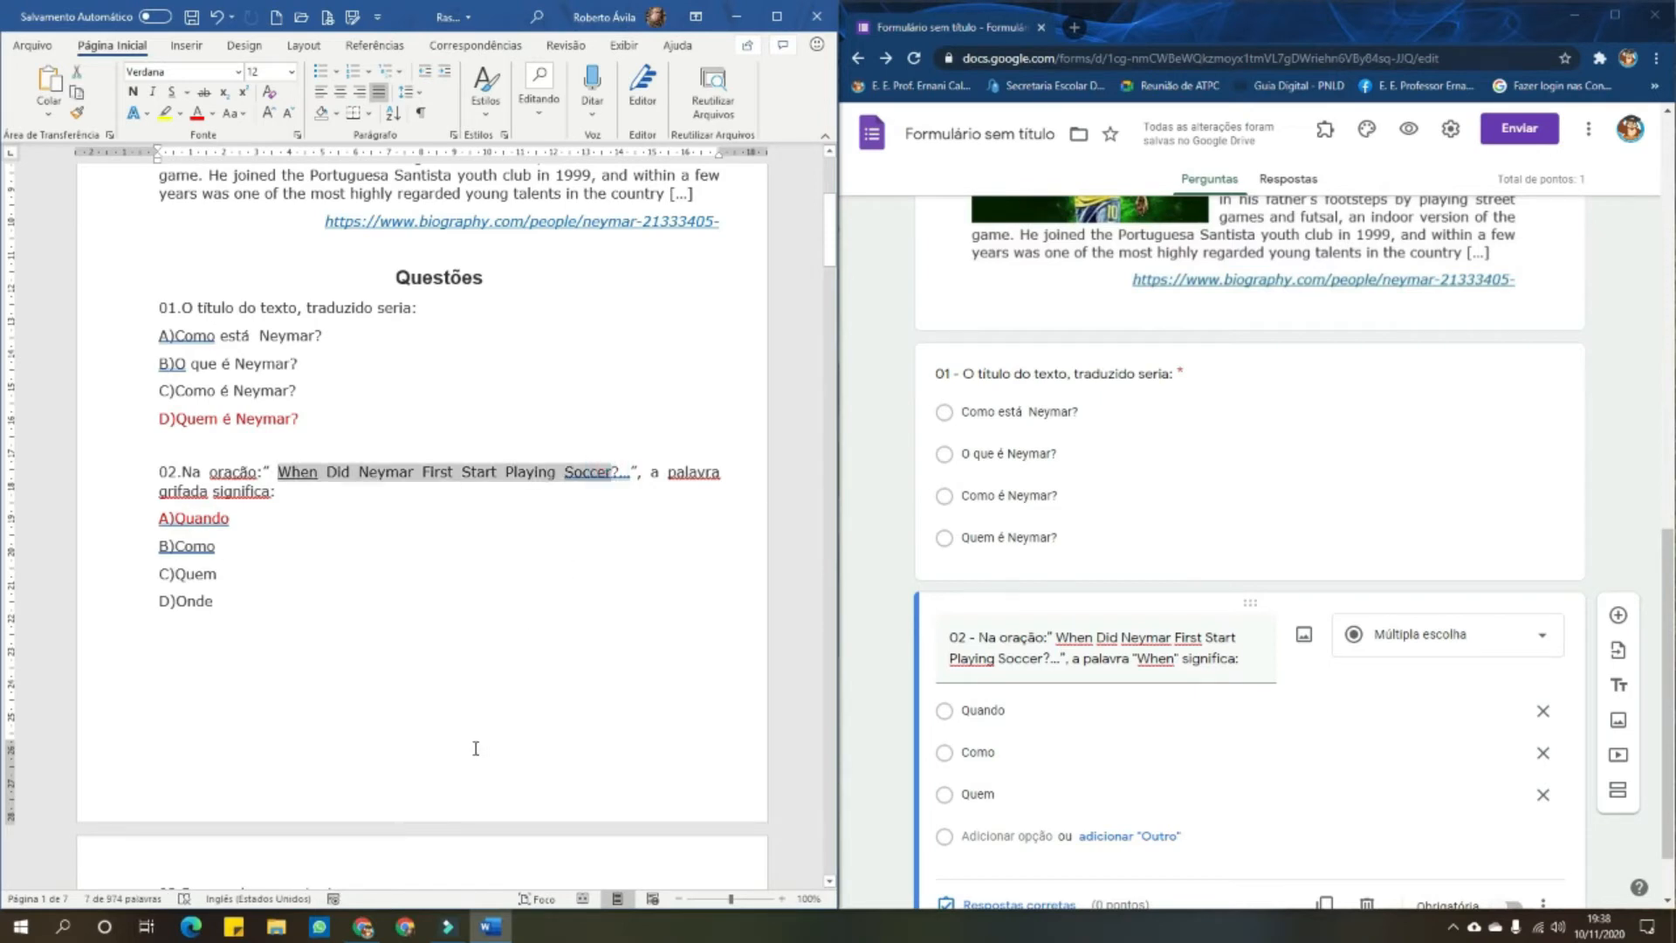
left_click(395, 494)
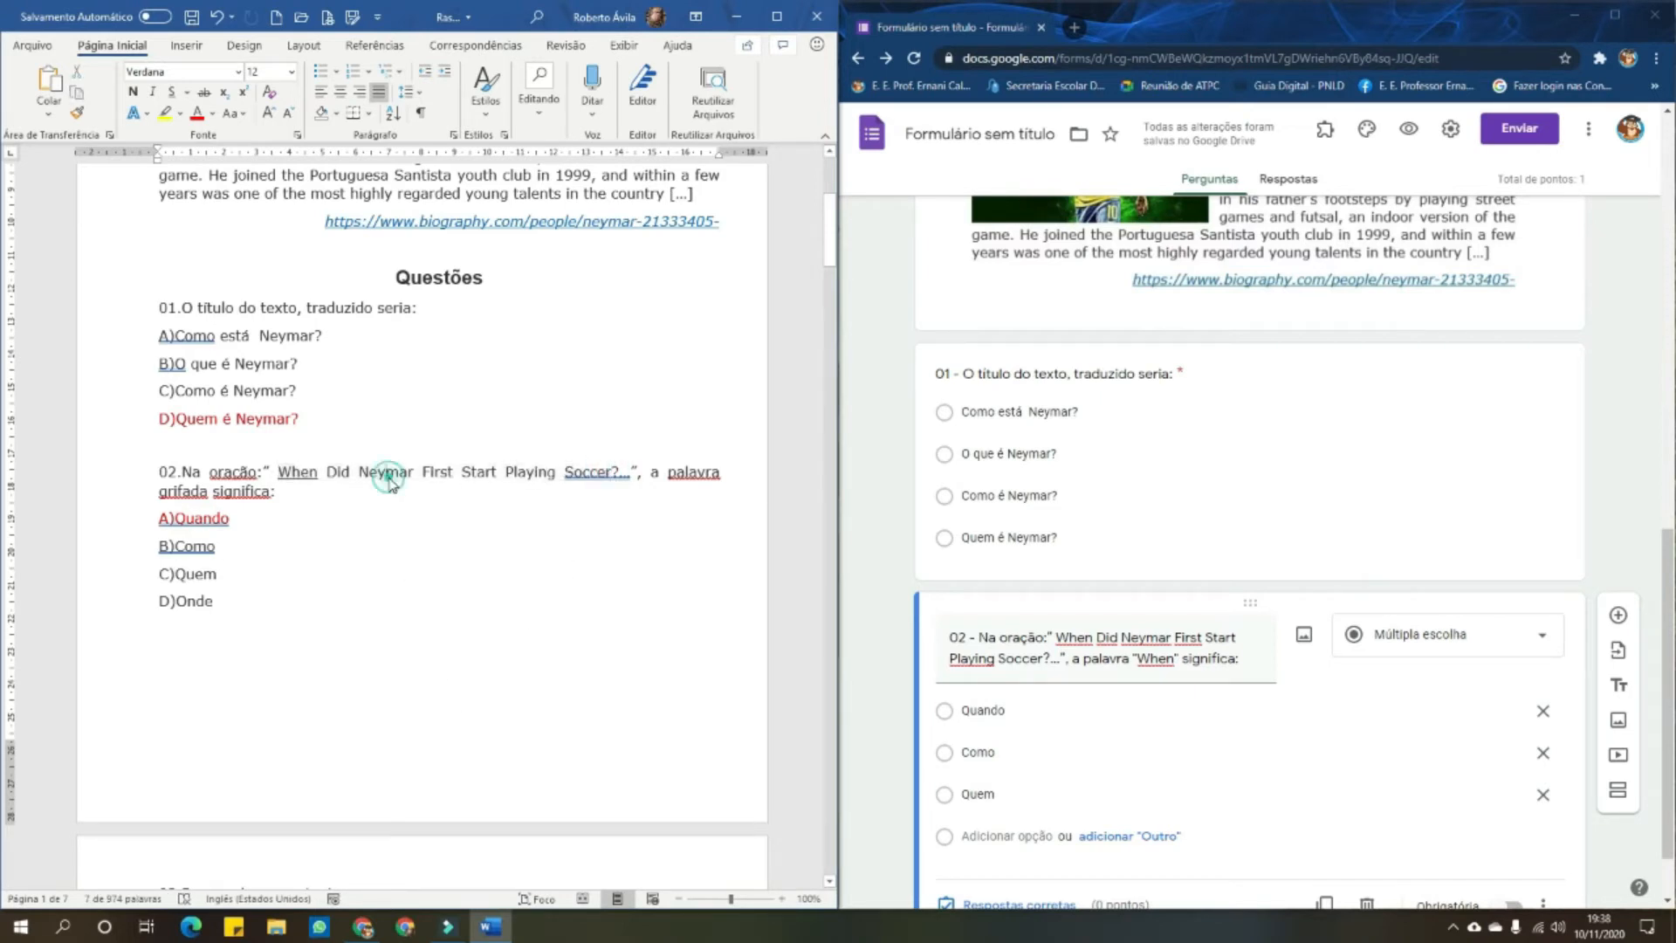
double_click(300, 472)
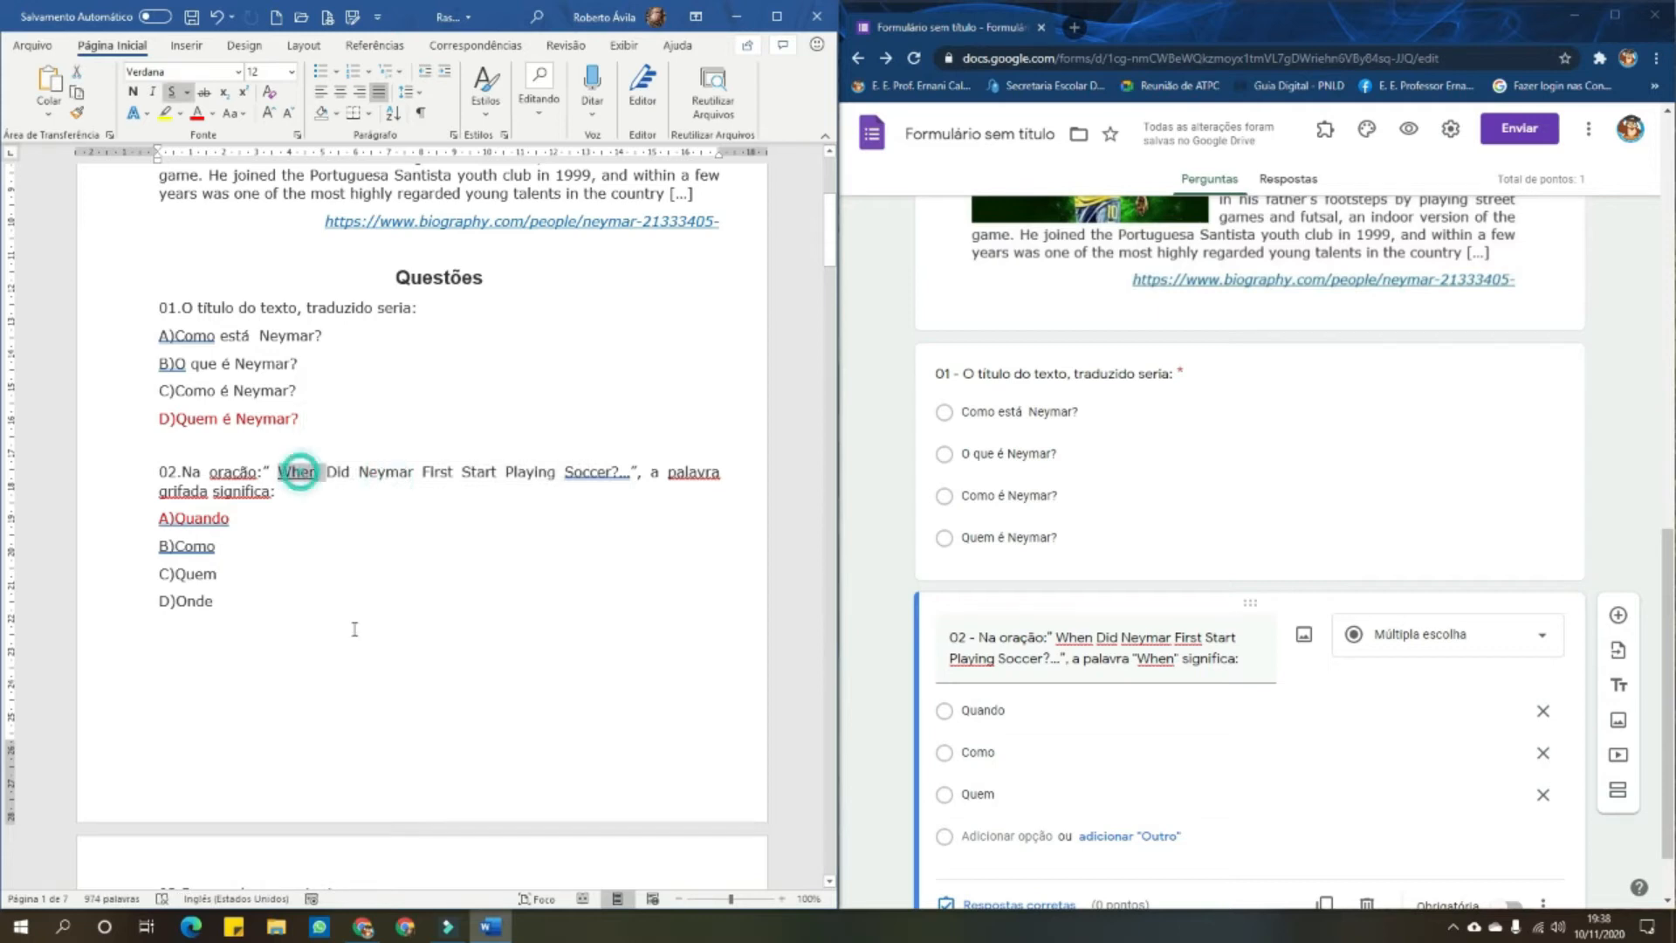
left_click(349, 445)
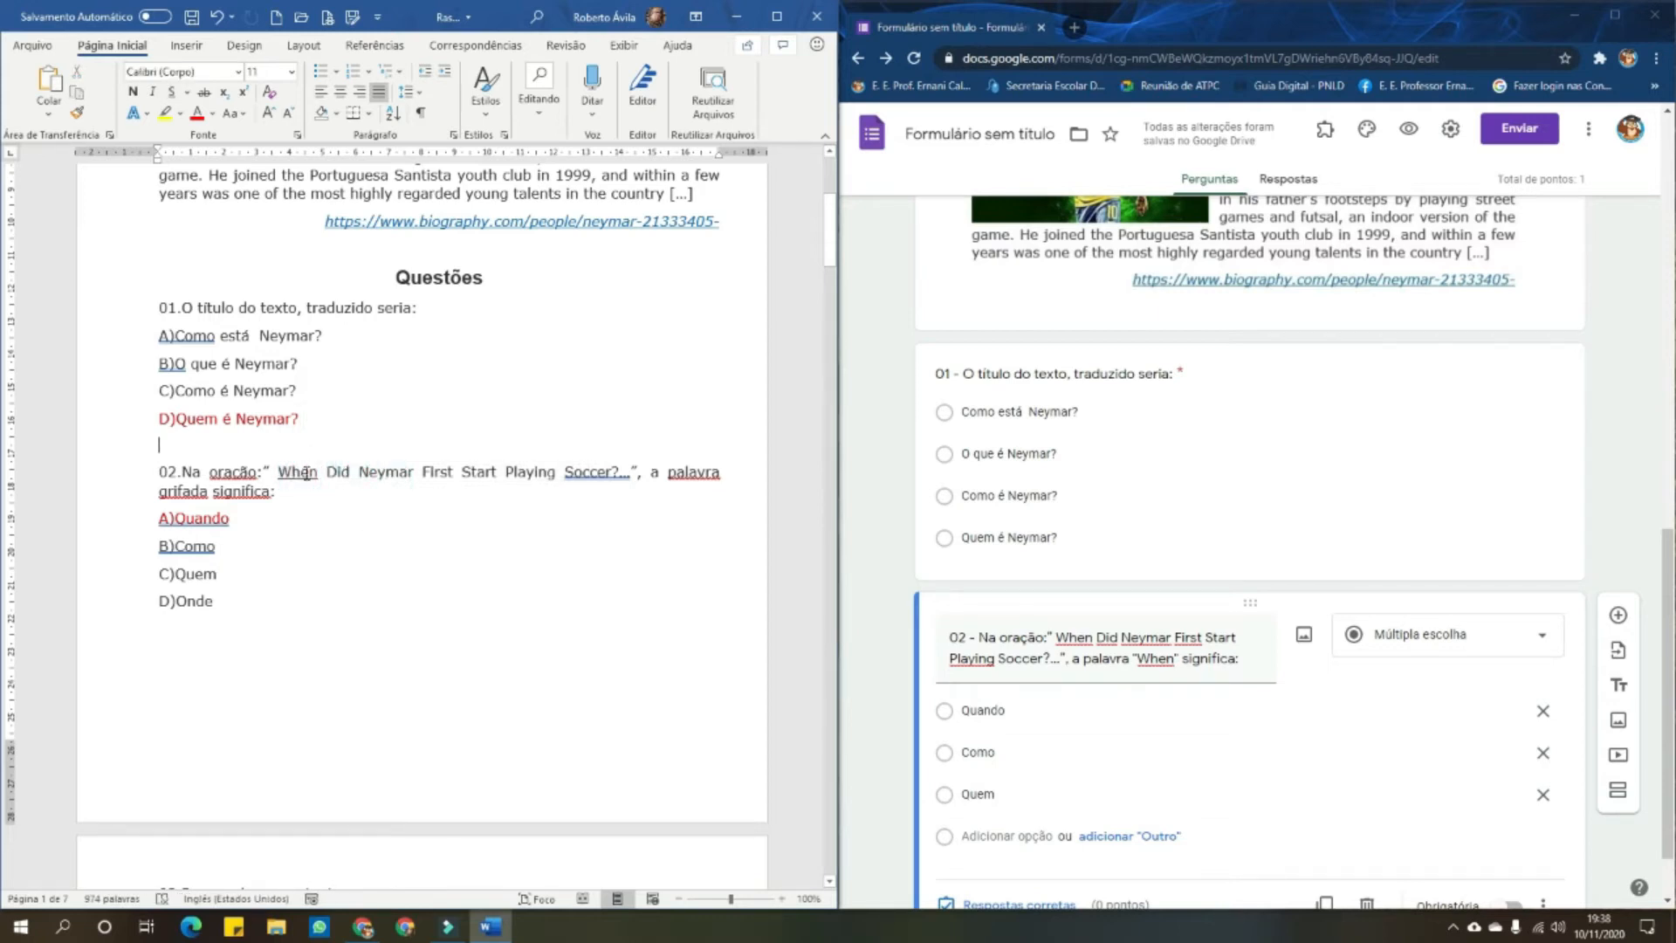
left_click(284, 473)
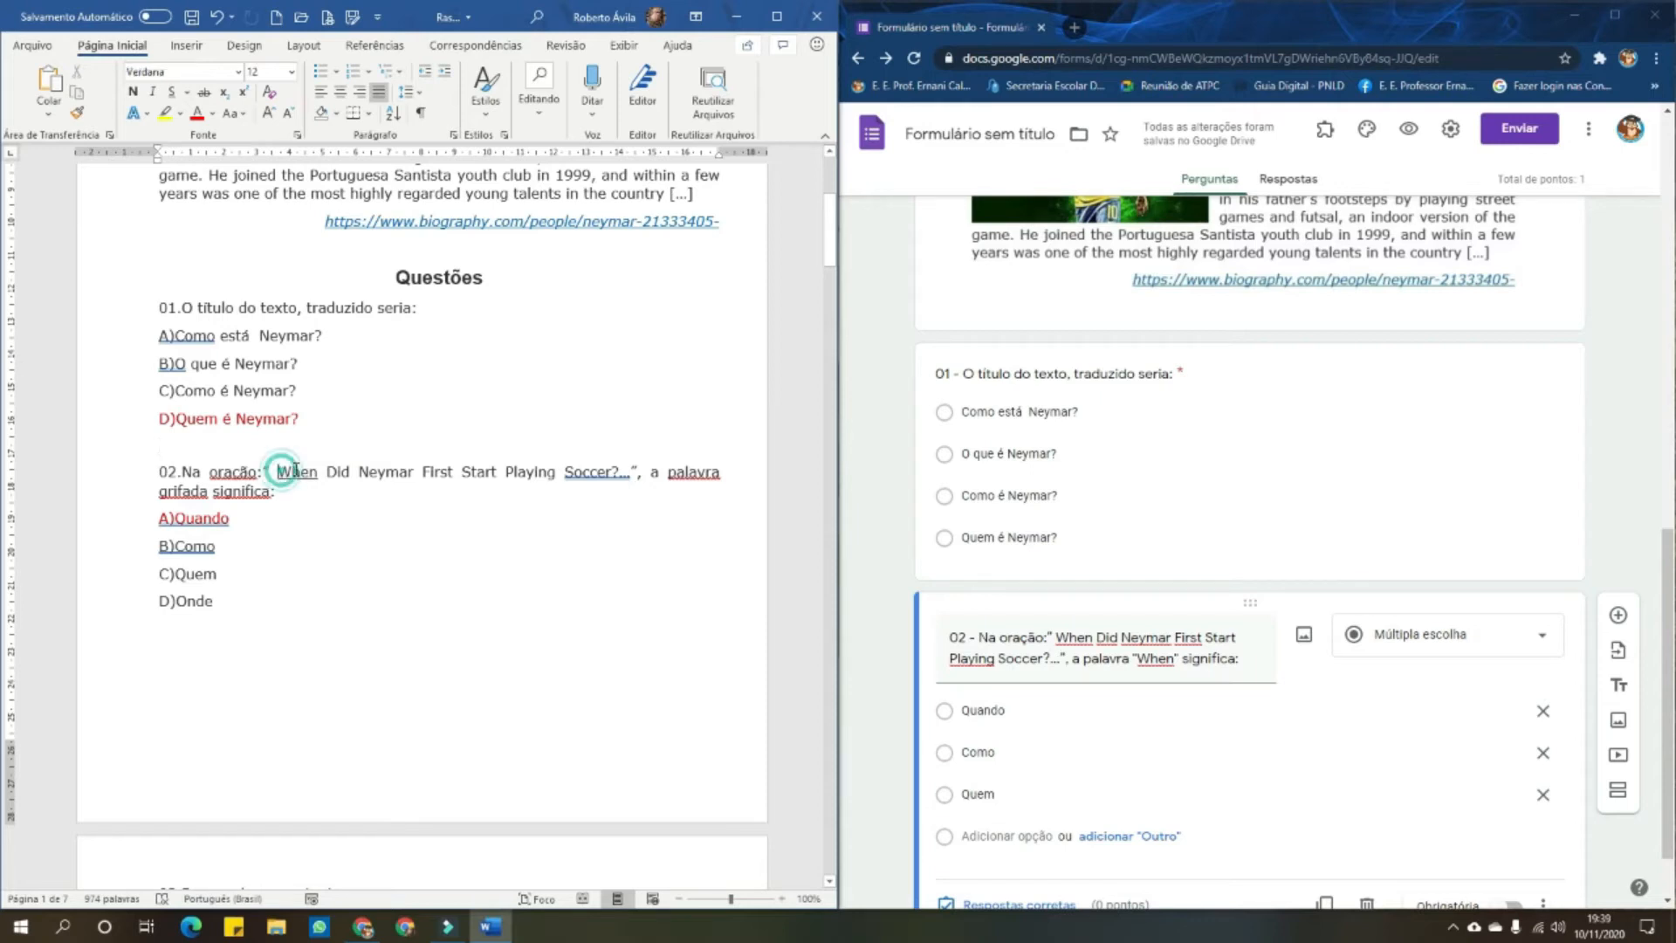
left_click(349, 472, "shift")
left_click(386, 472)
double_click(295, 472)
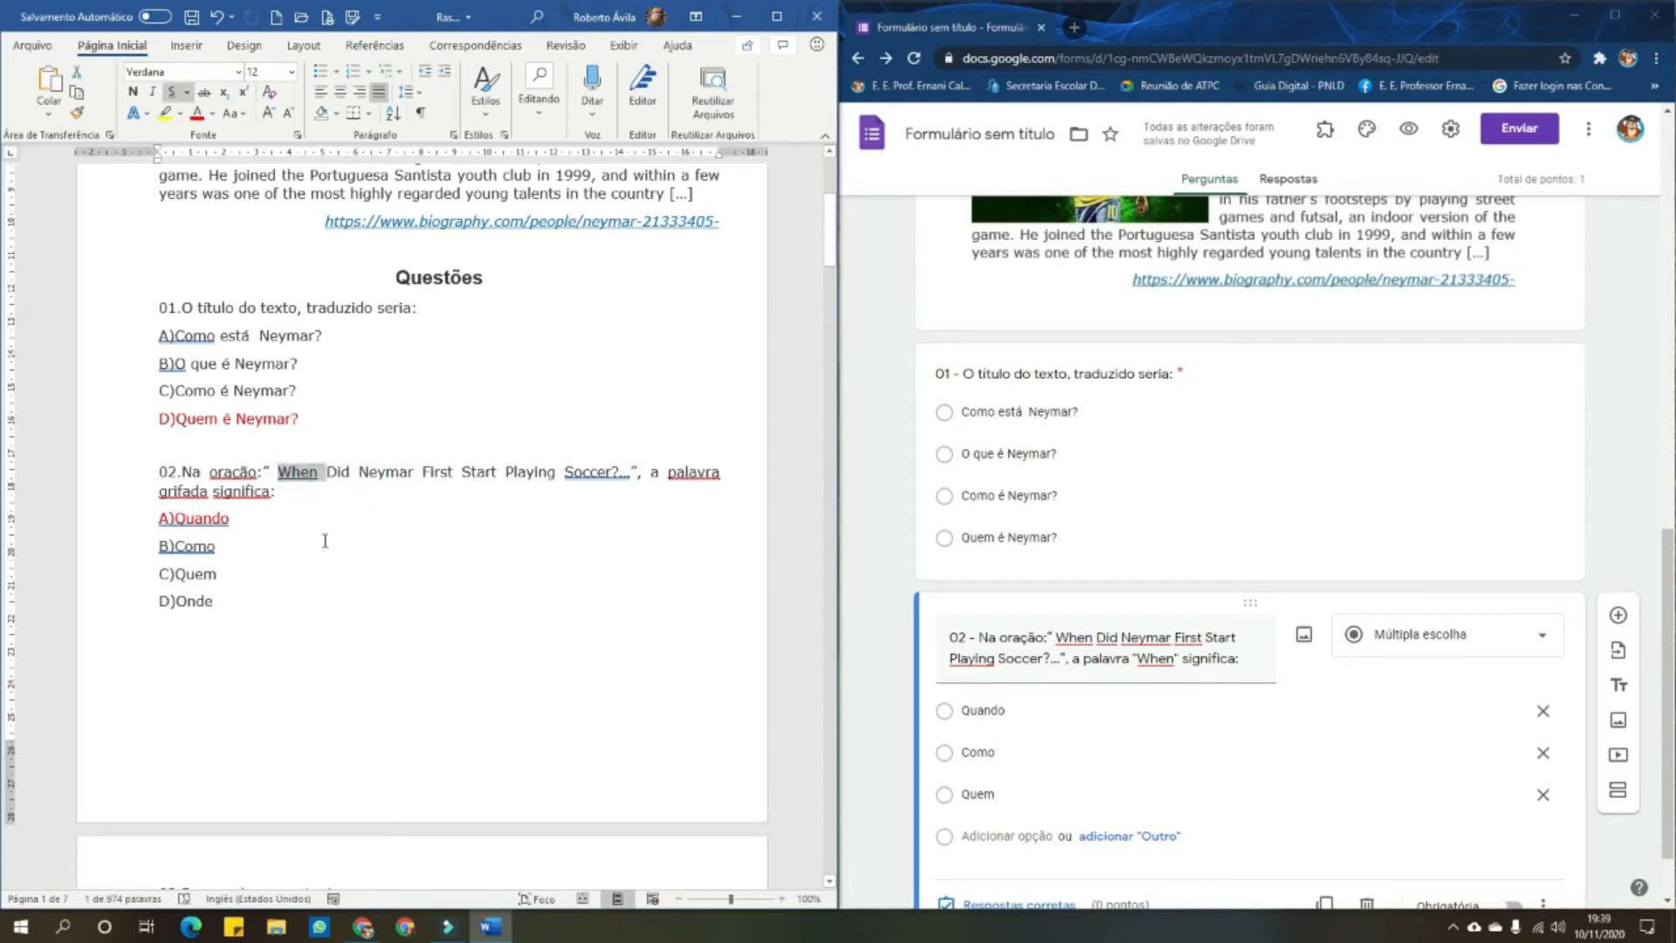
left_click(539, 472, "shift")
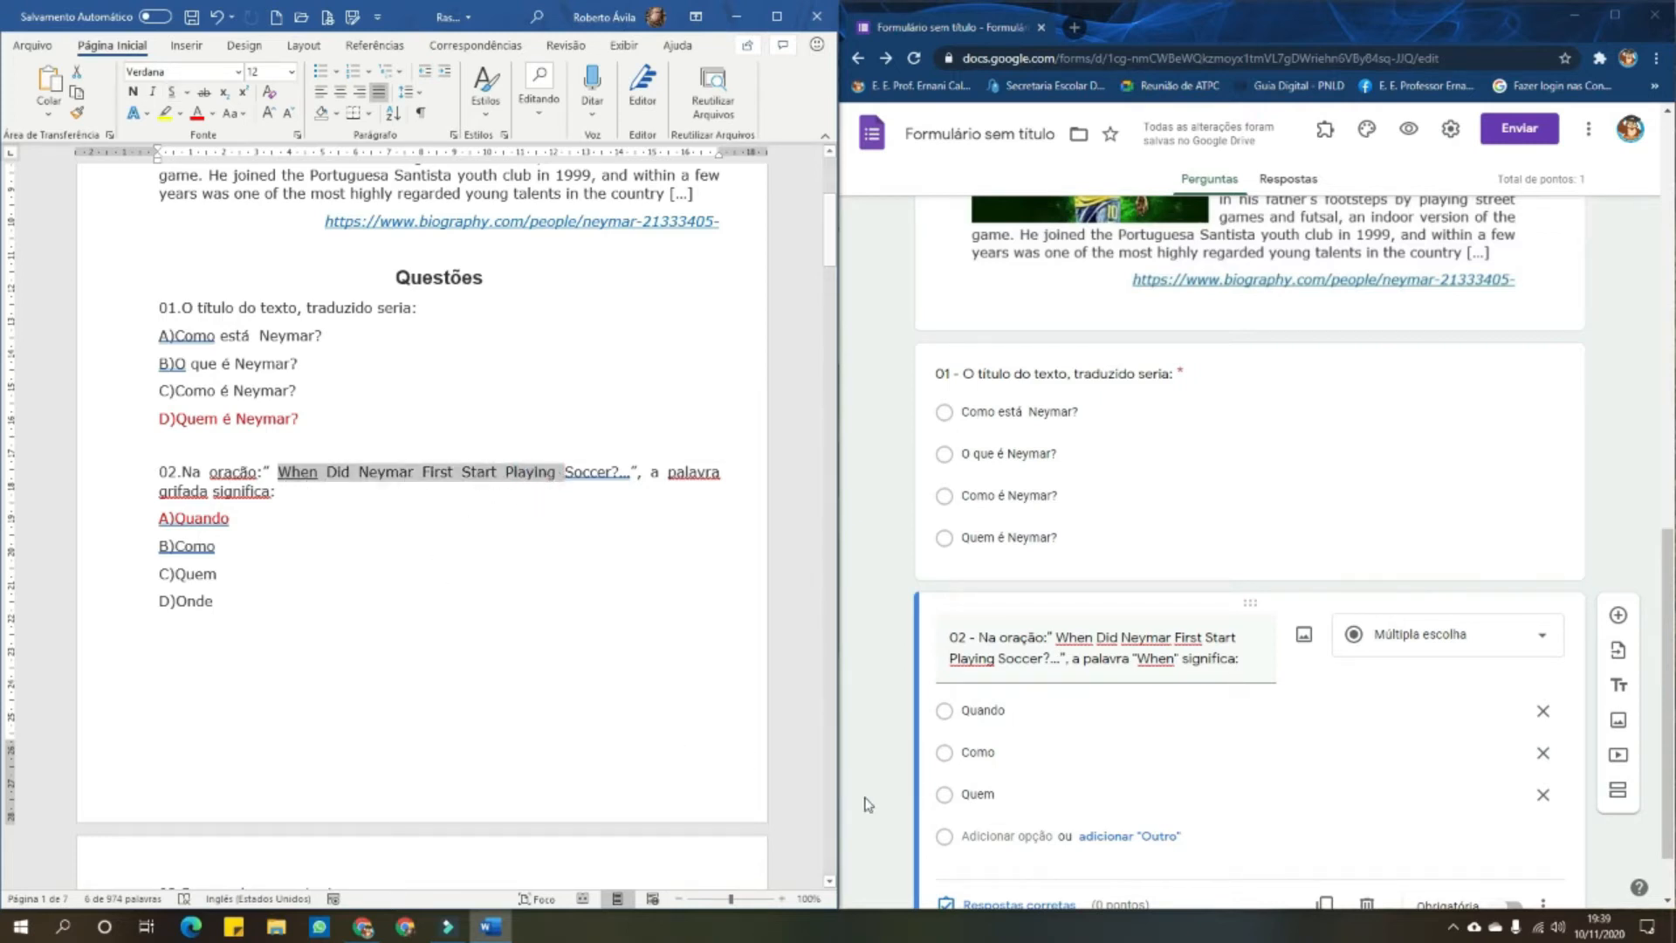
Add a fourth option to question 02 and set "Quando" as the correct answer, worth 1 point
double_click(199, 607)
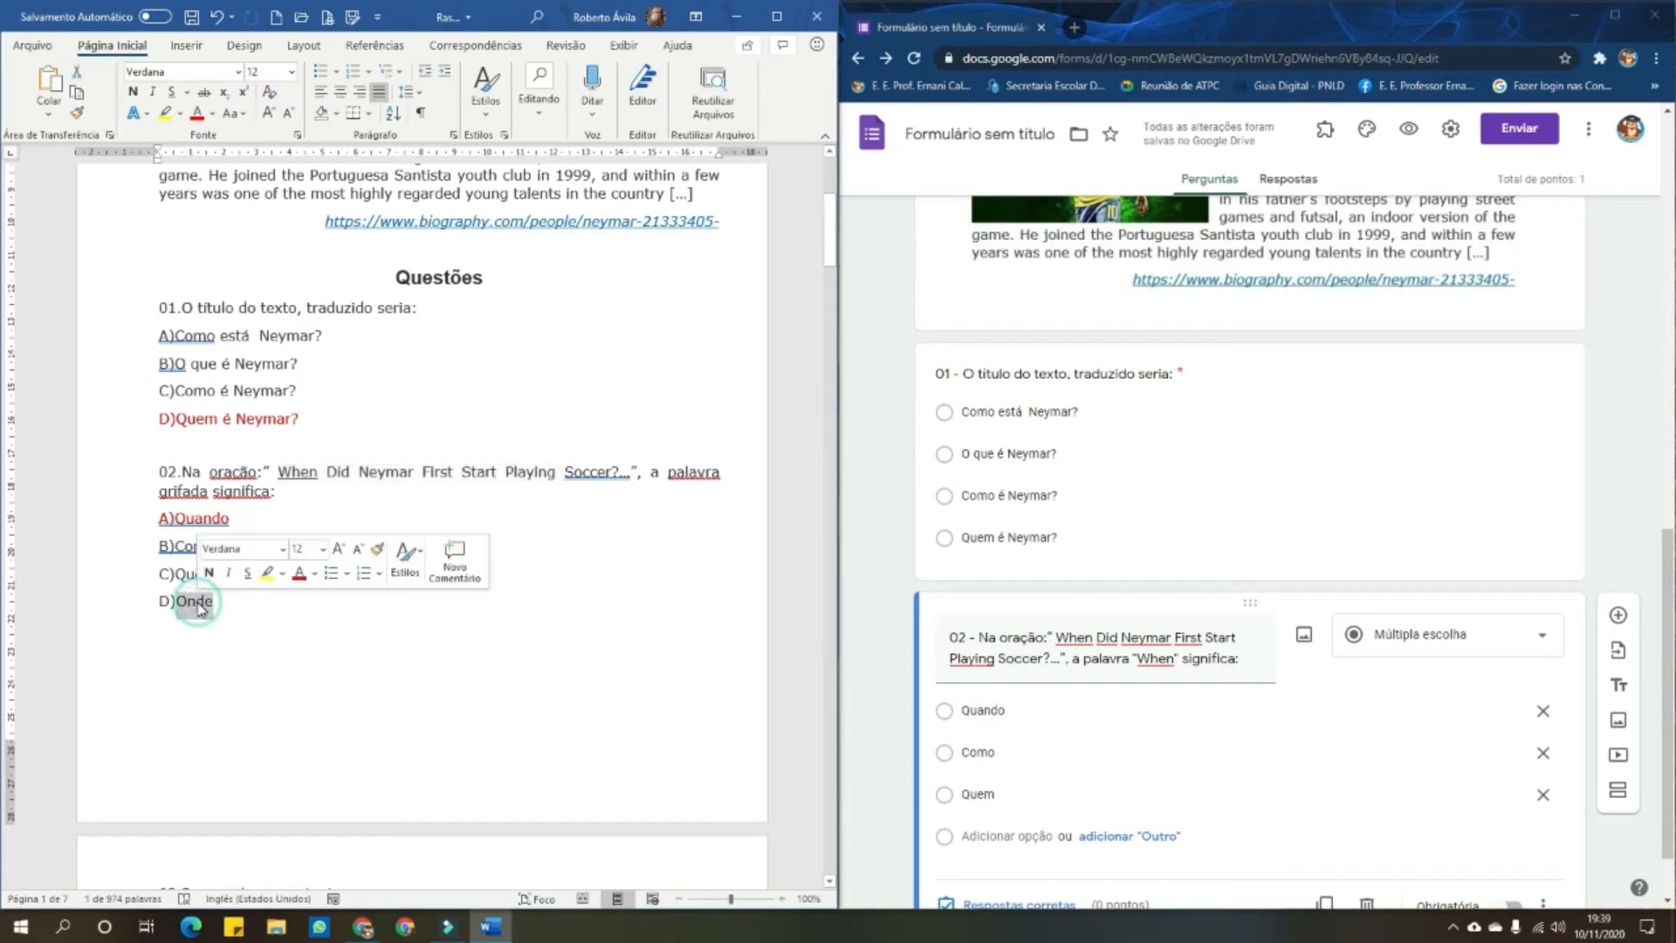
left_click(989, 833)
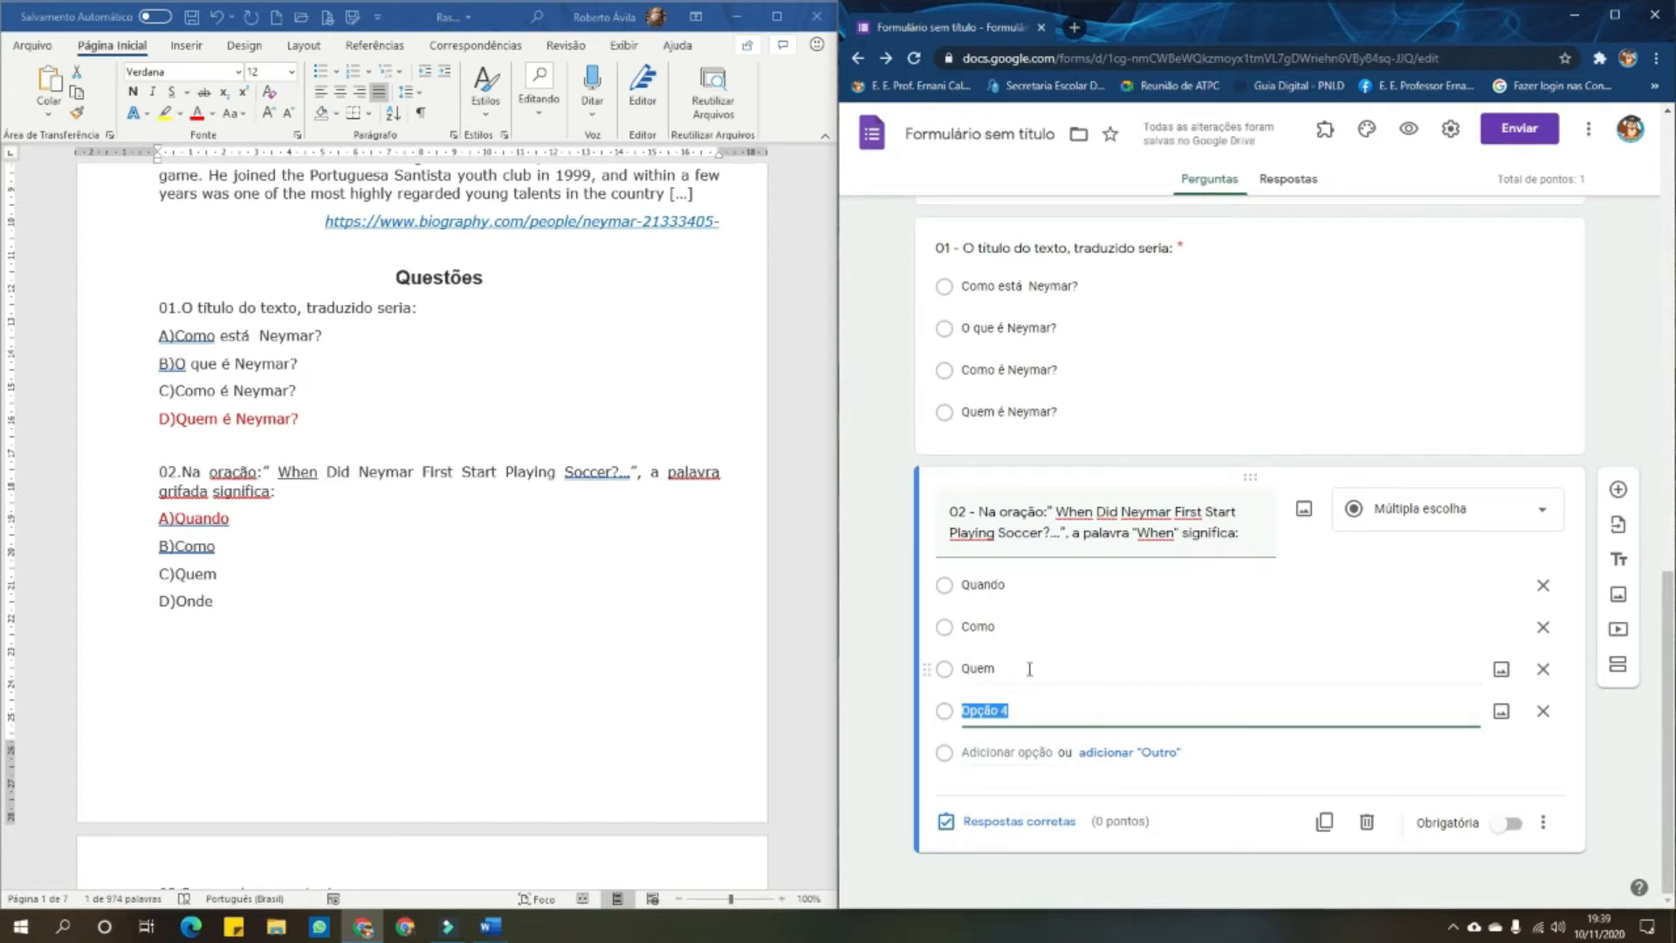
left_click(971, 828)
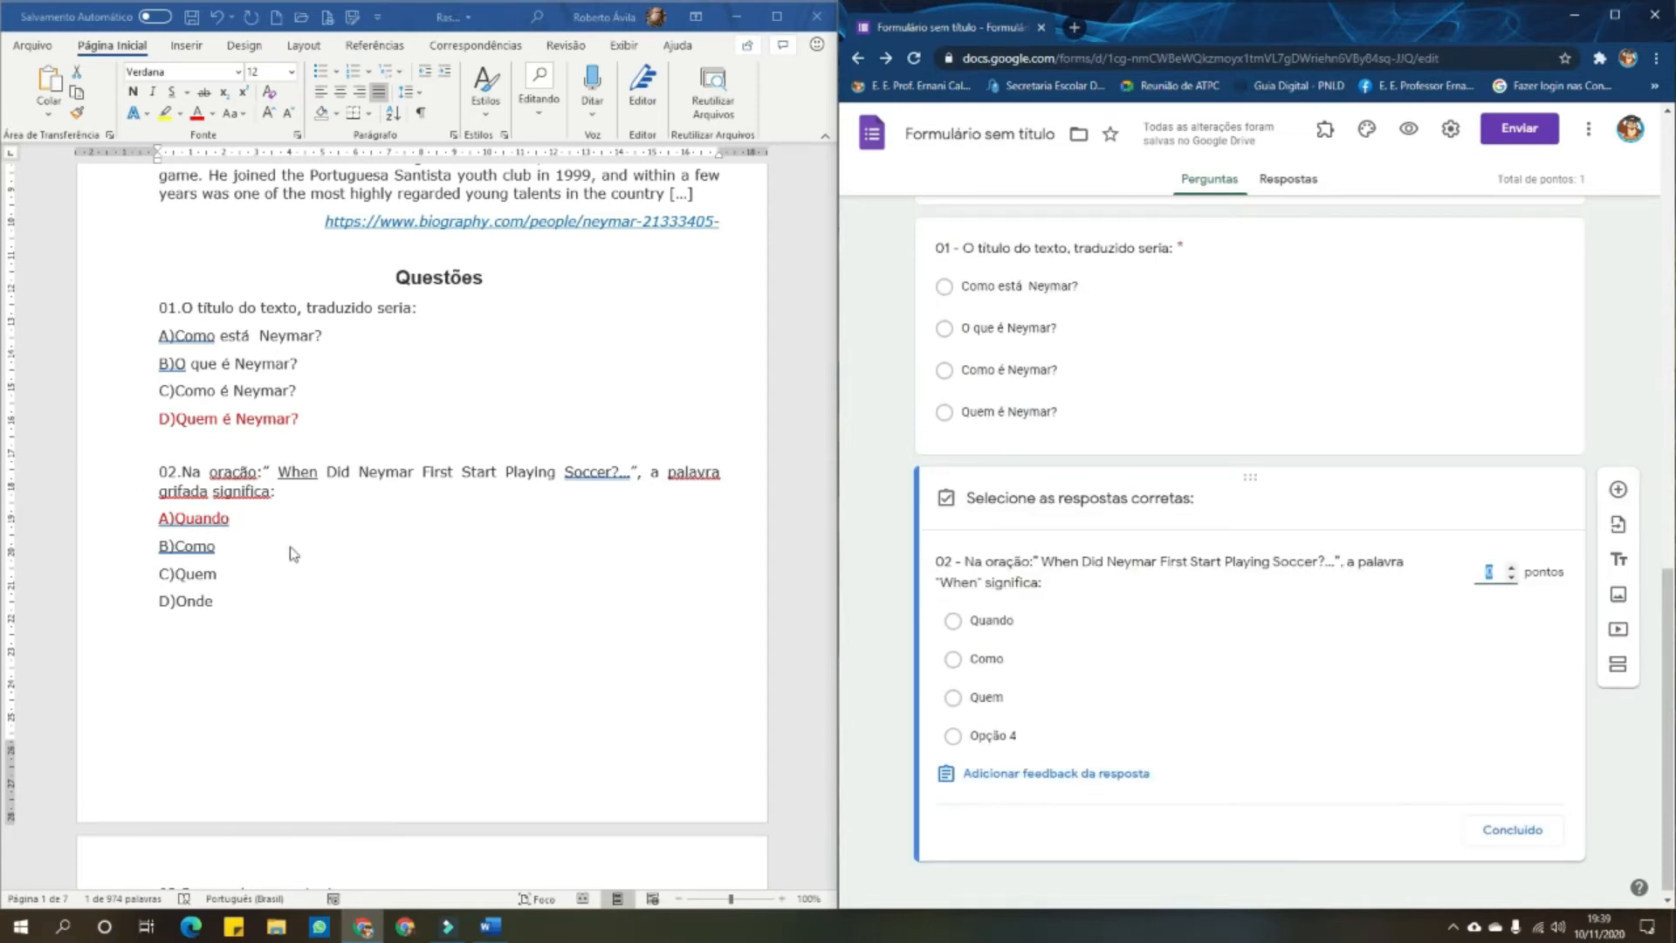
left_click(951, 623)
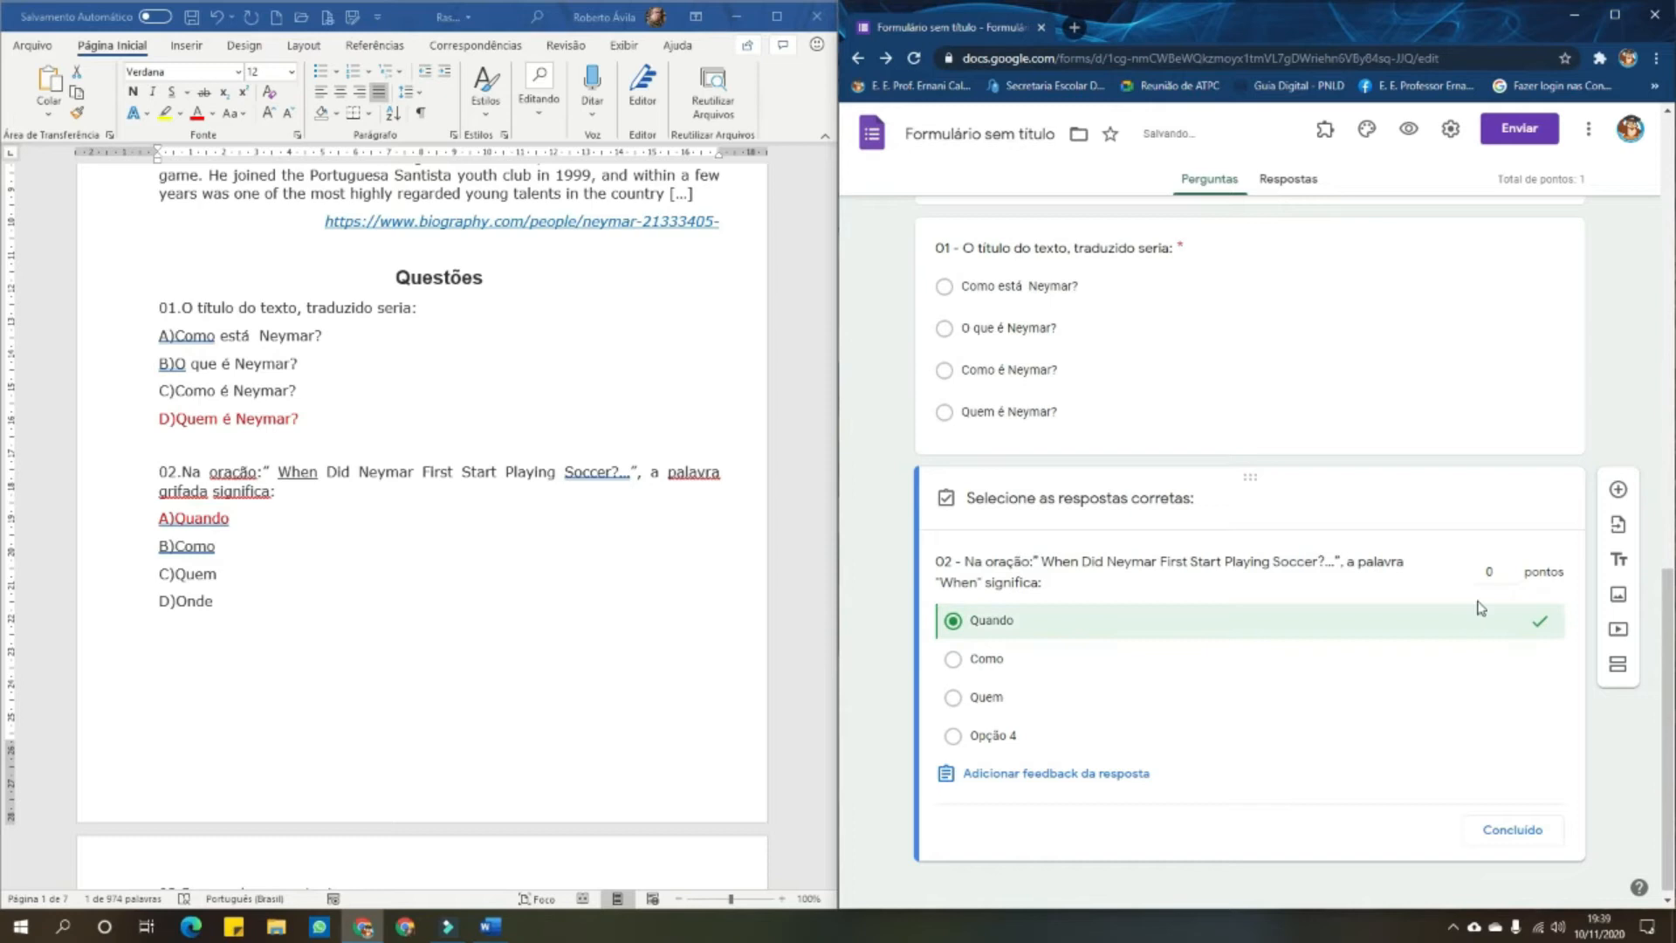
left_click(1512, 568)
left_click(1526, 837)
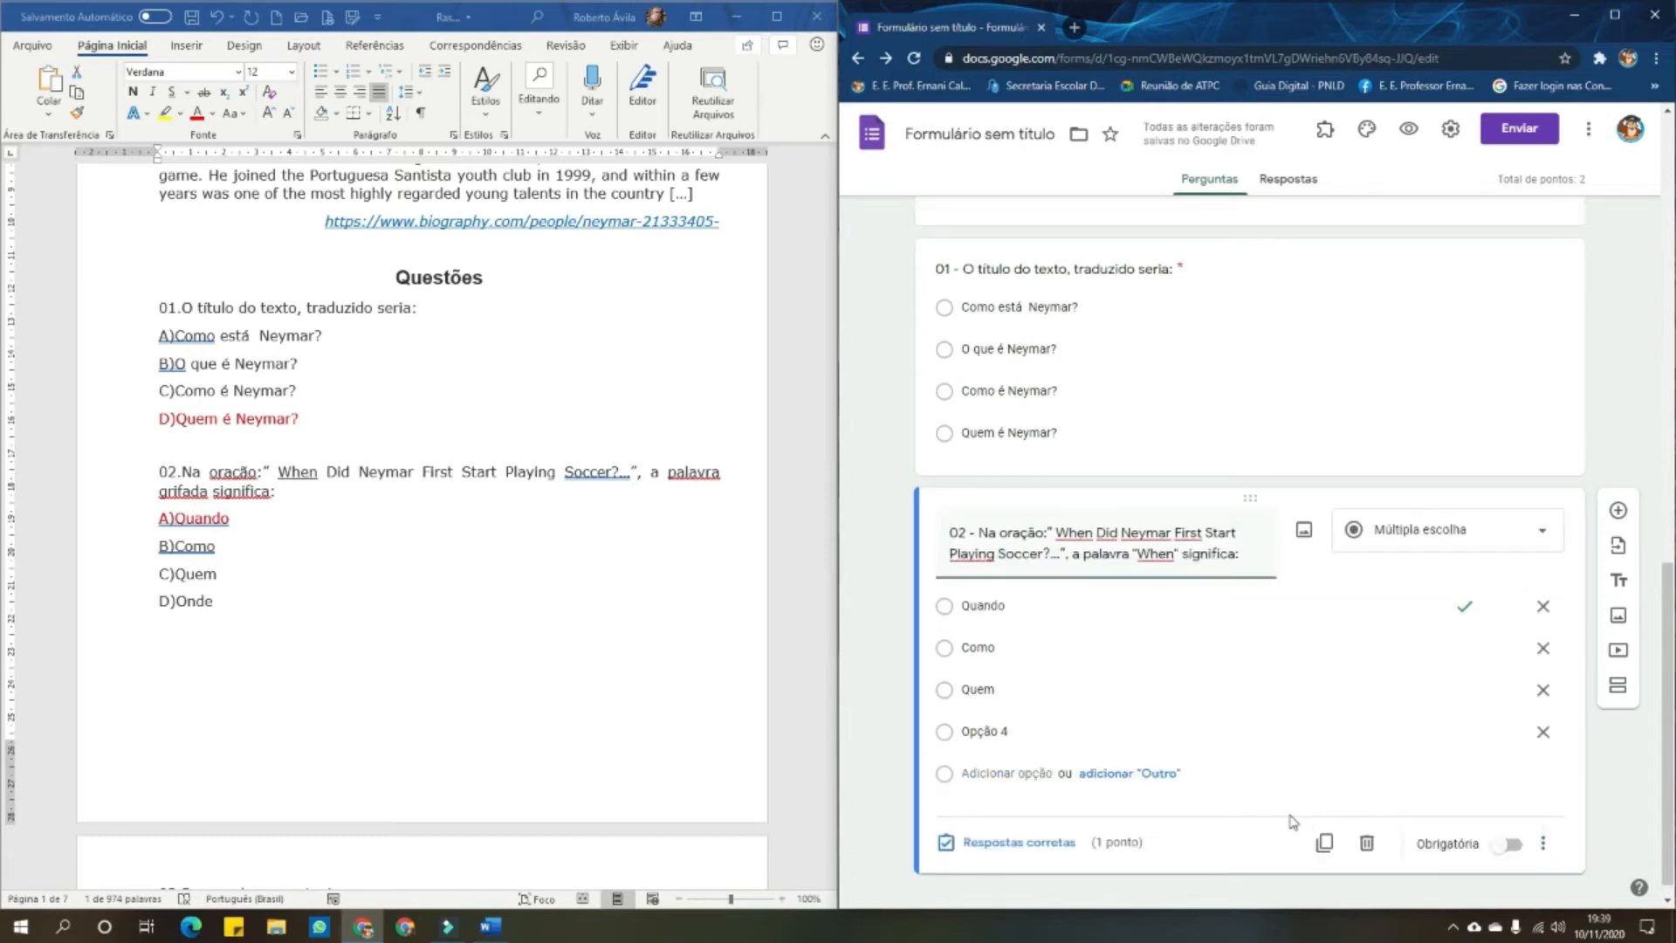
Make question 02 required and have its options ordered randomly
left_click(1494, 850)
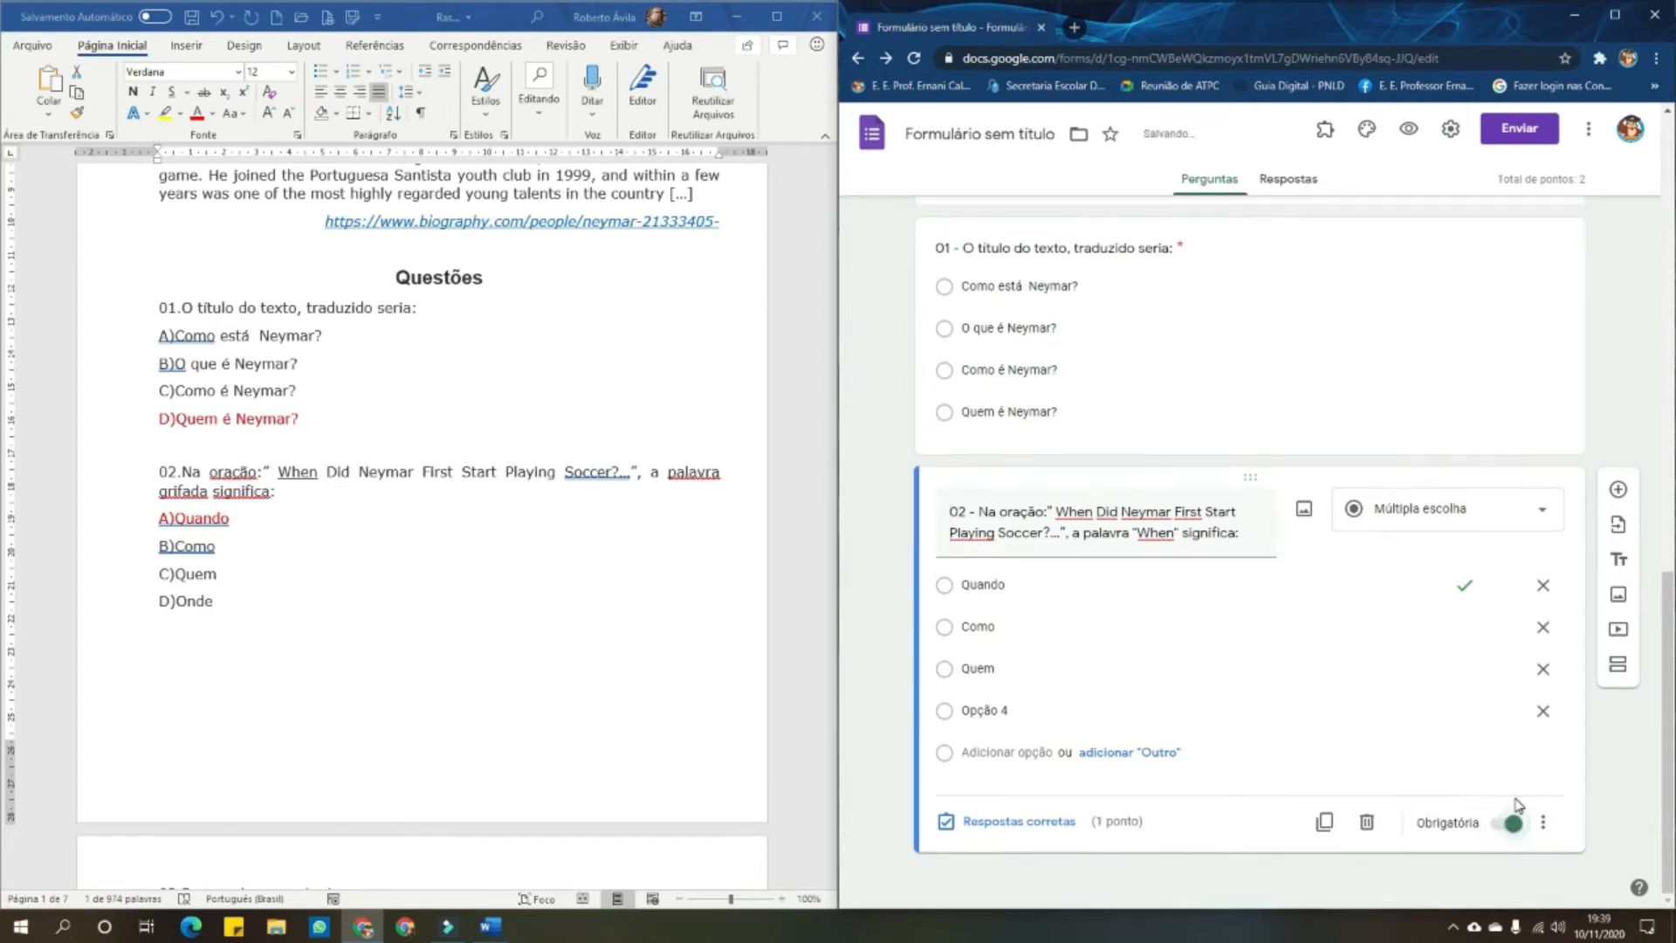
left_click(1546, 824)
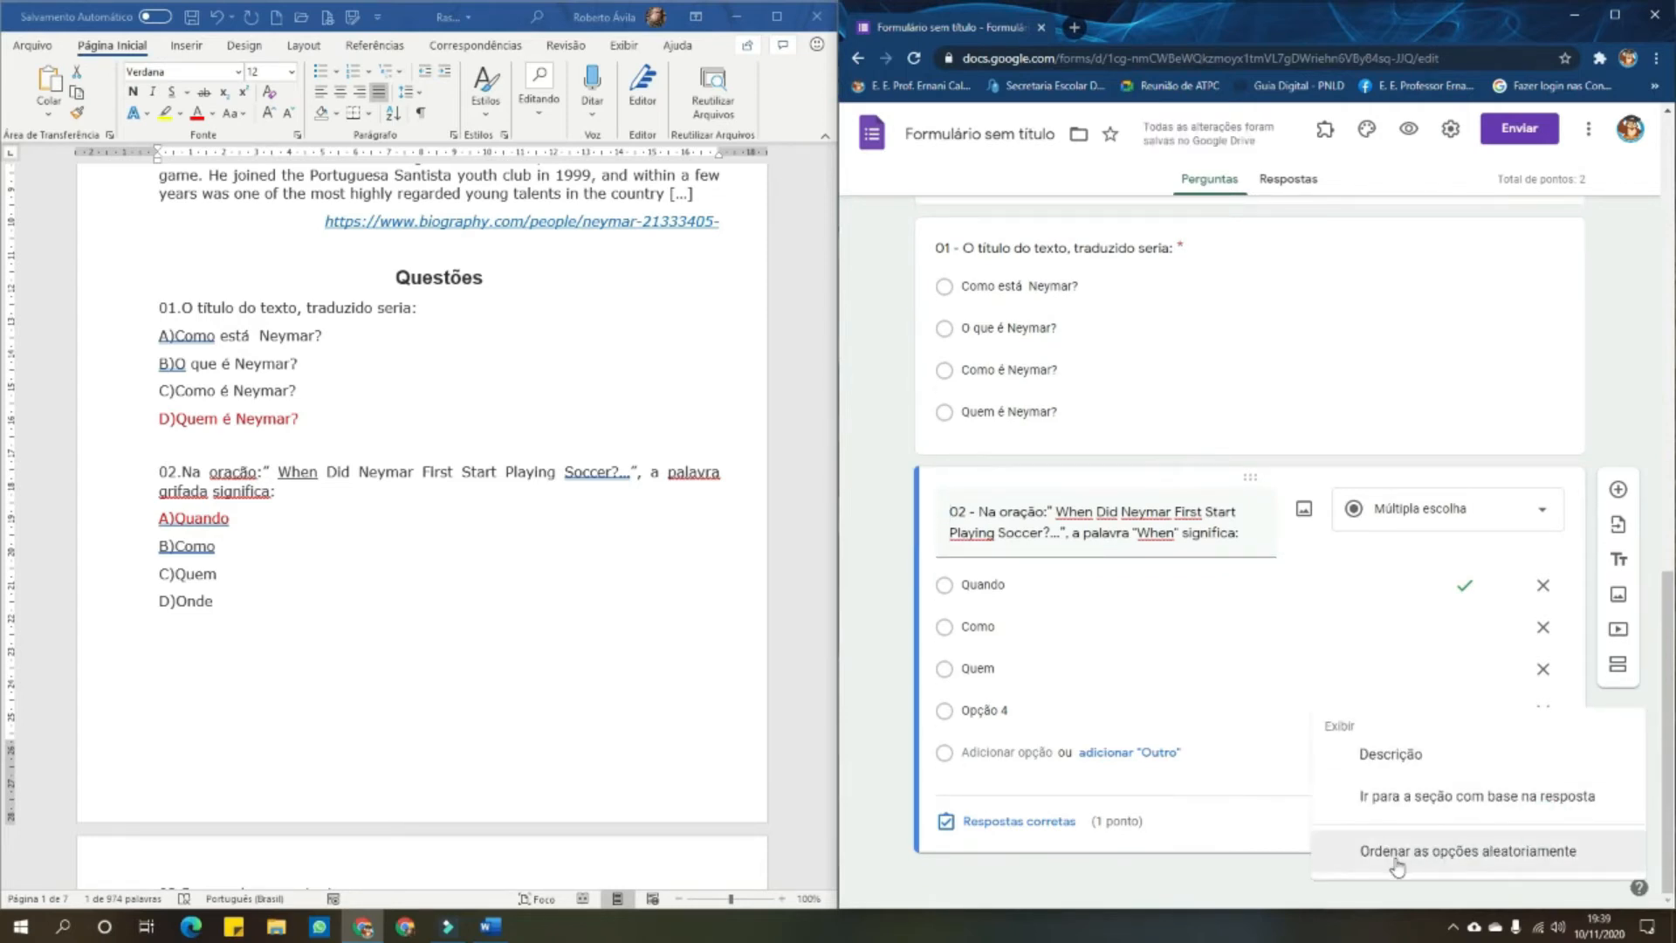
left_click(1397, 856)
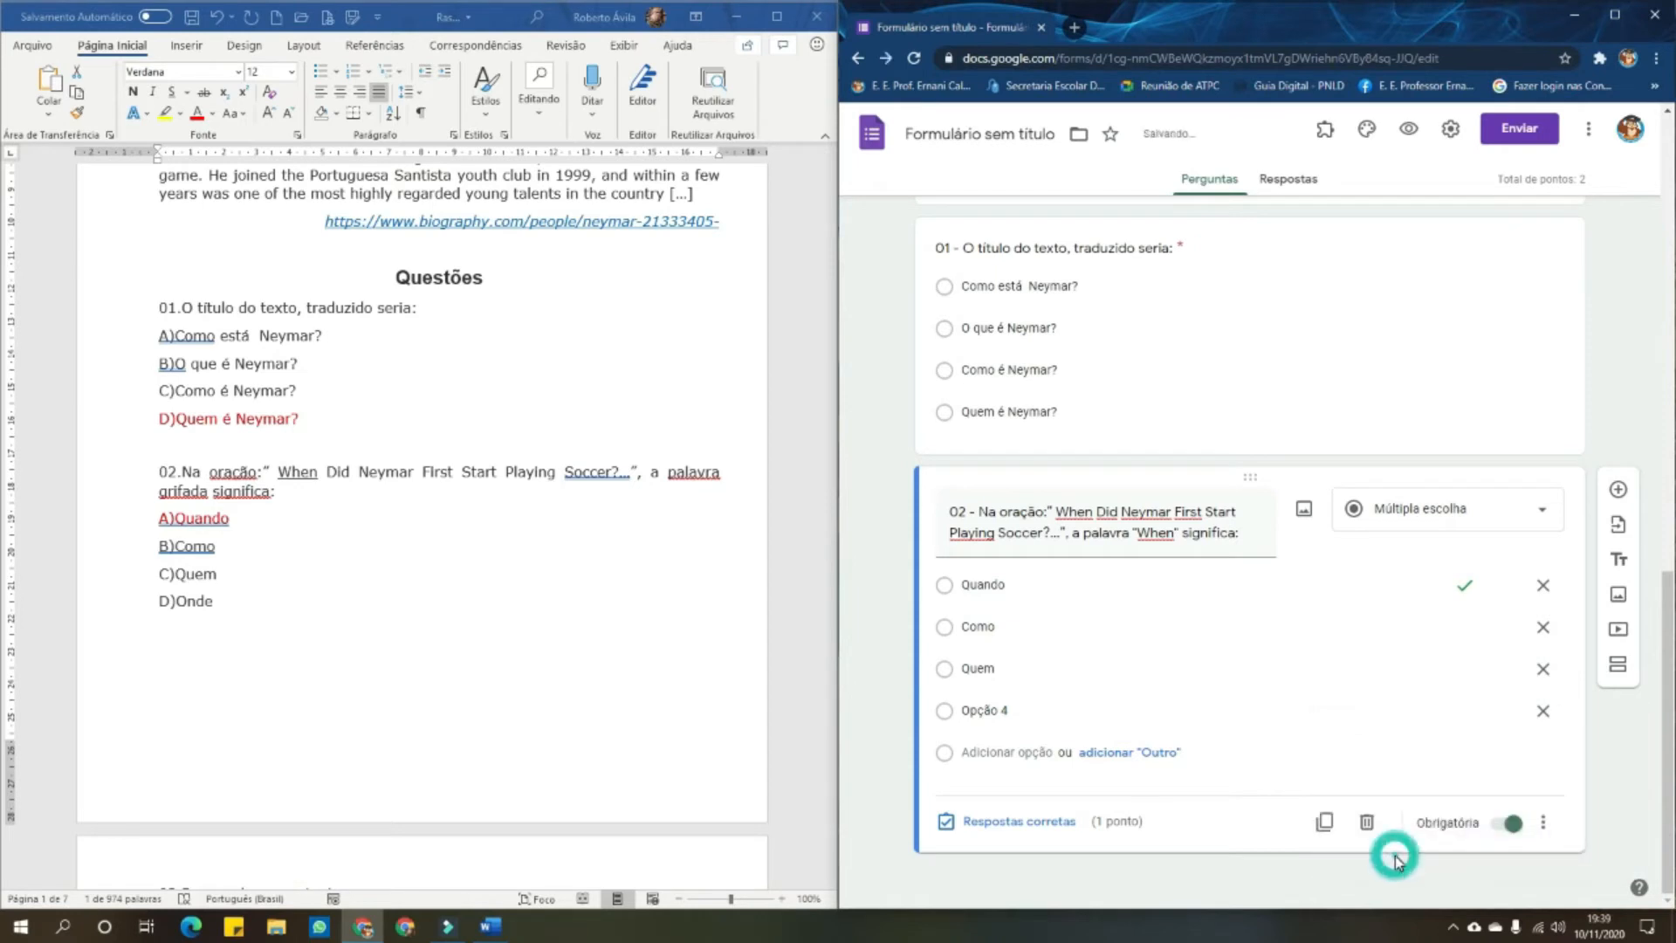
left_click(1544, 823)
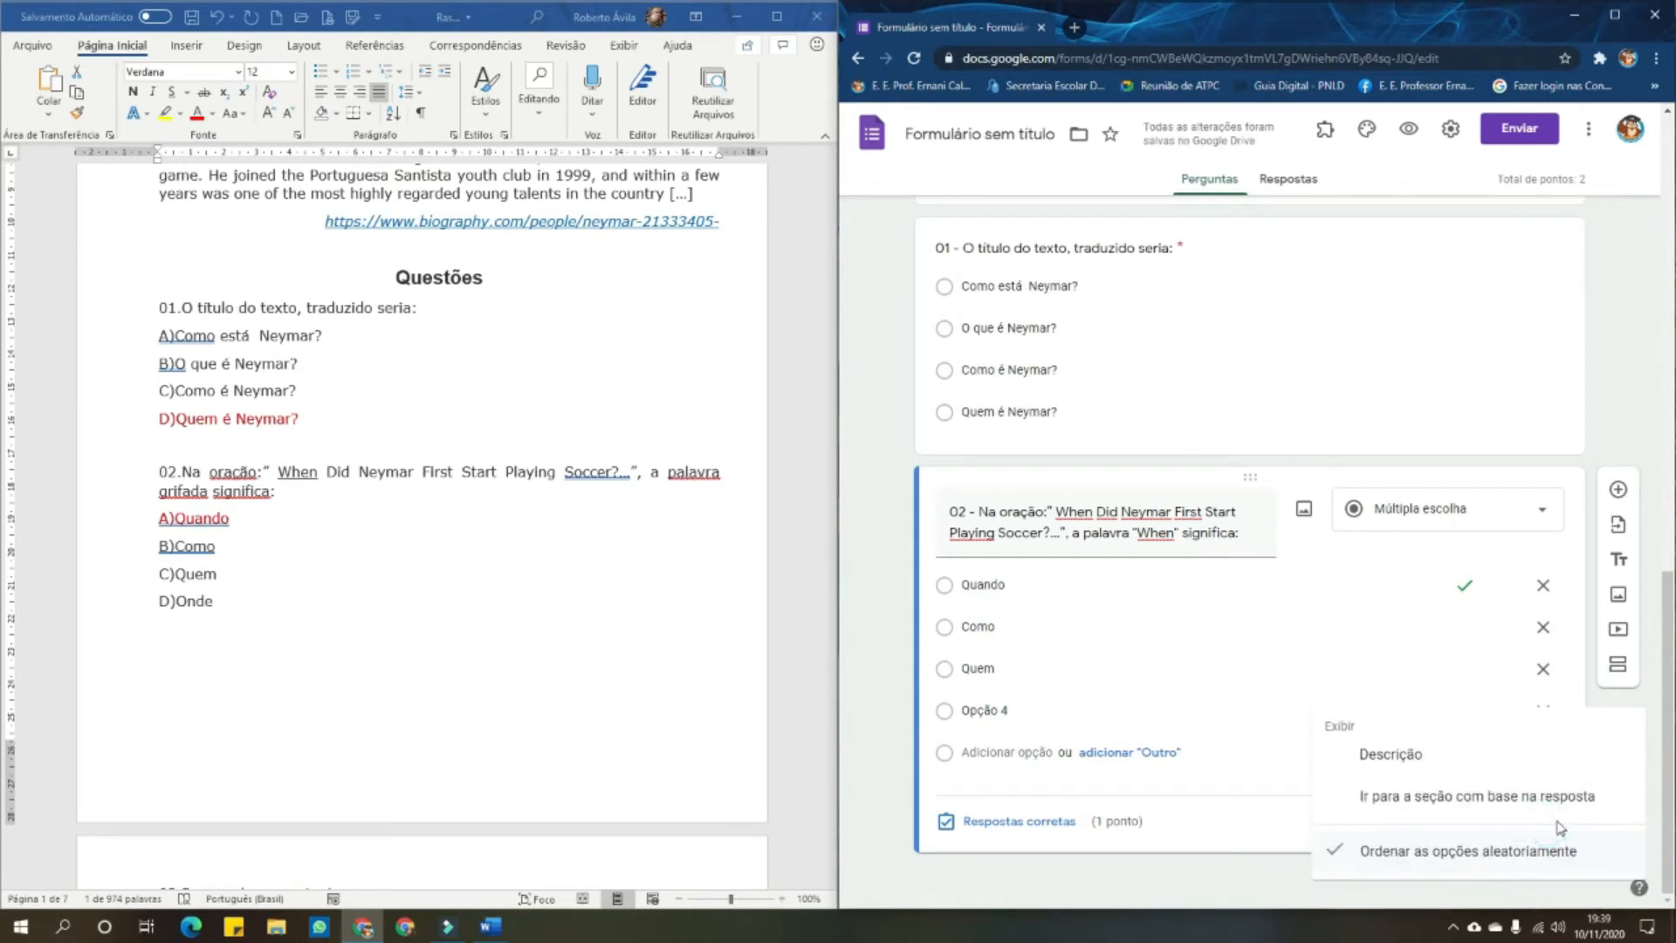
left_click(868, 726)
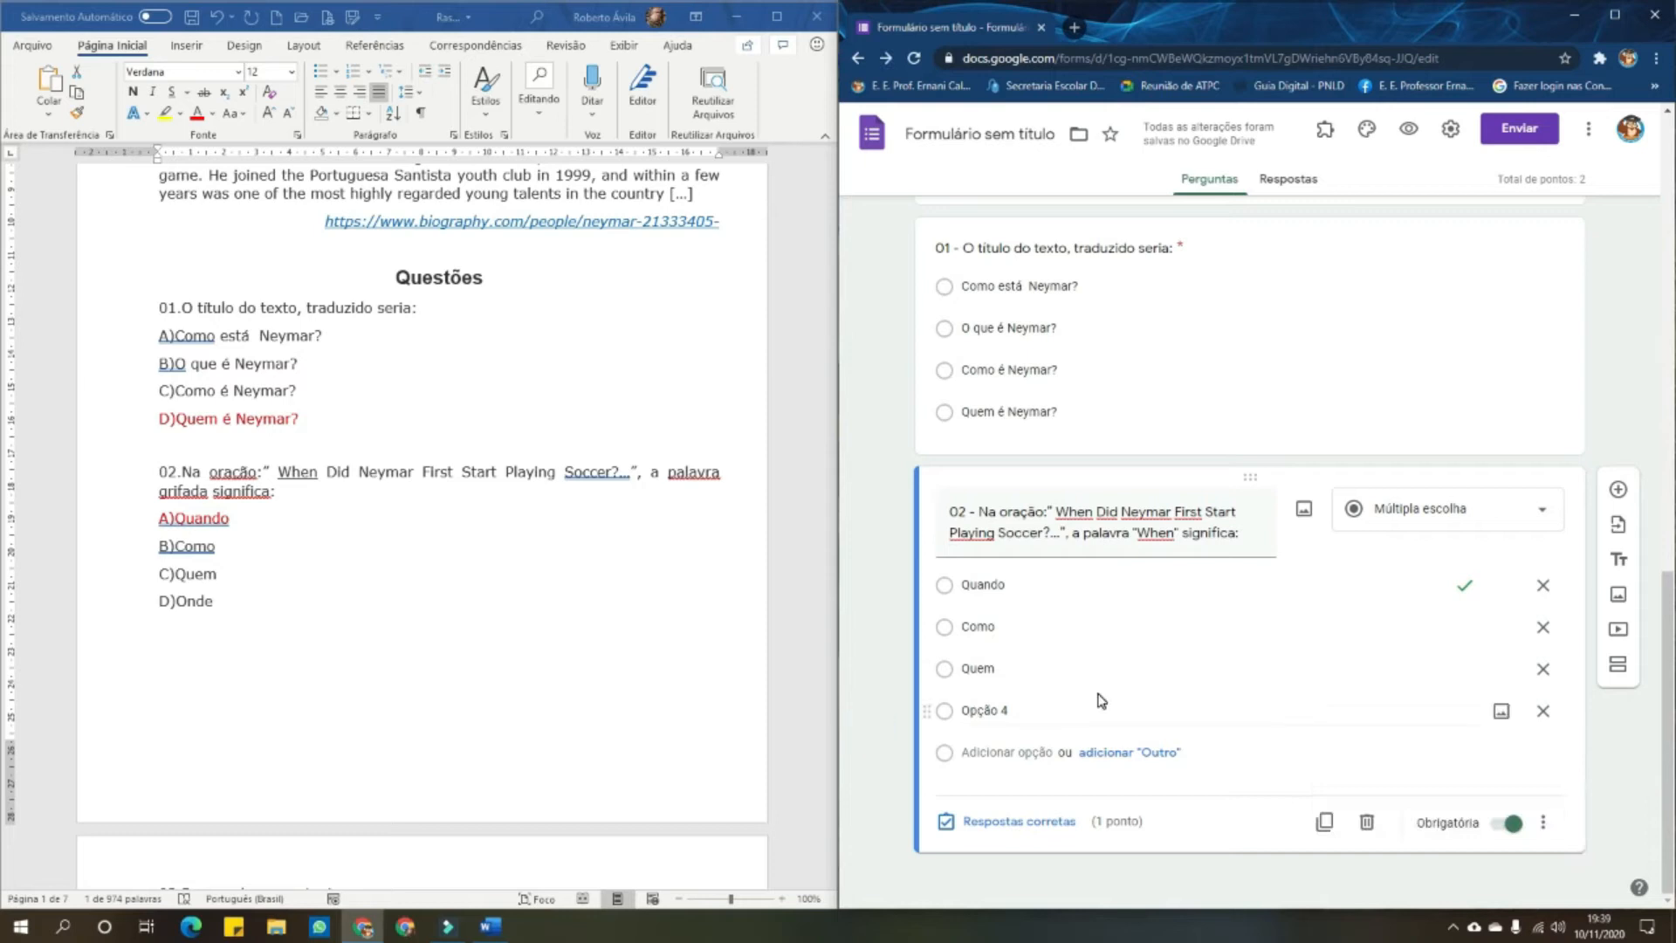
Find question 03 in the Word document and add a new multiple-choice question below question 02 in the form
scroll(554, 590, "down", 10)
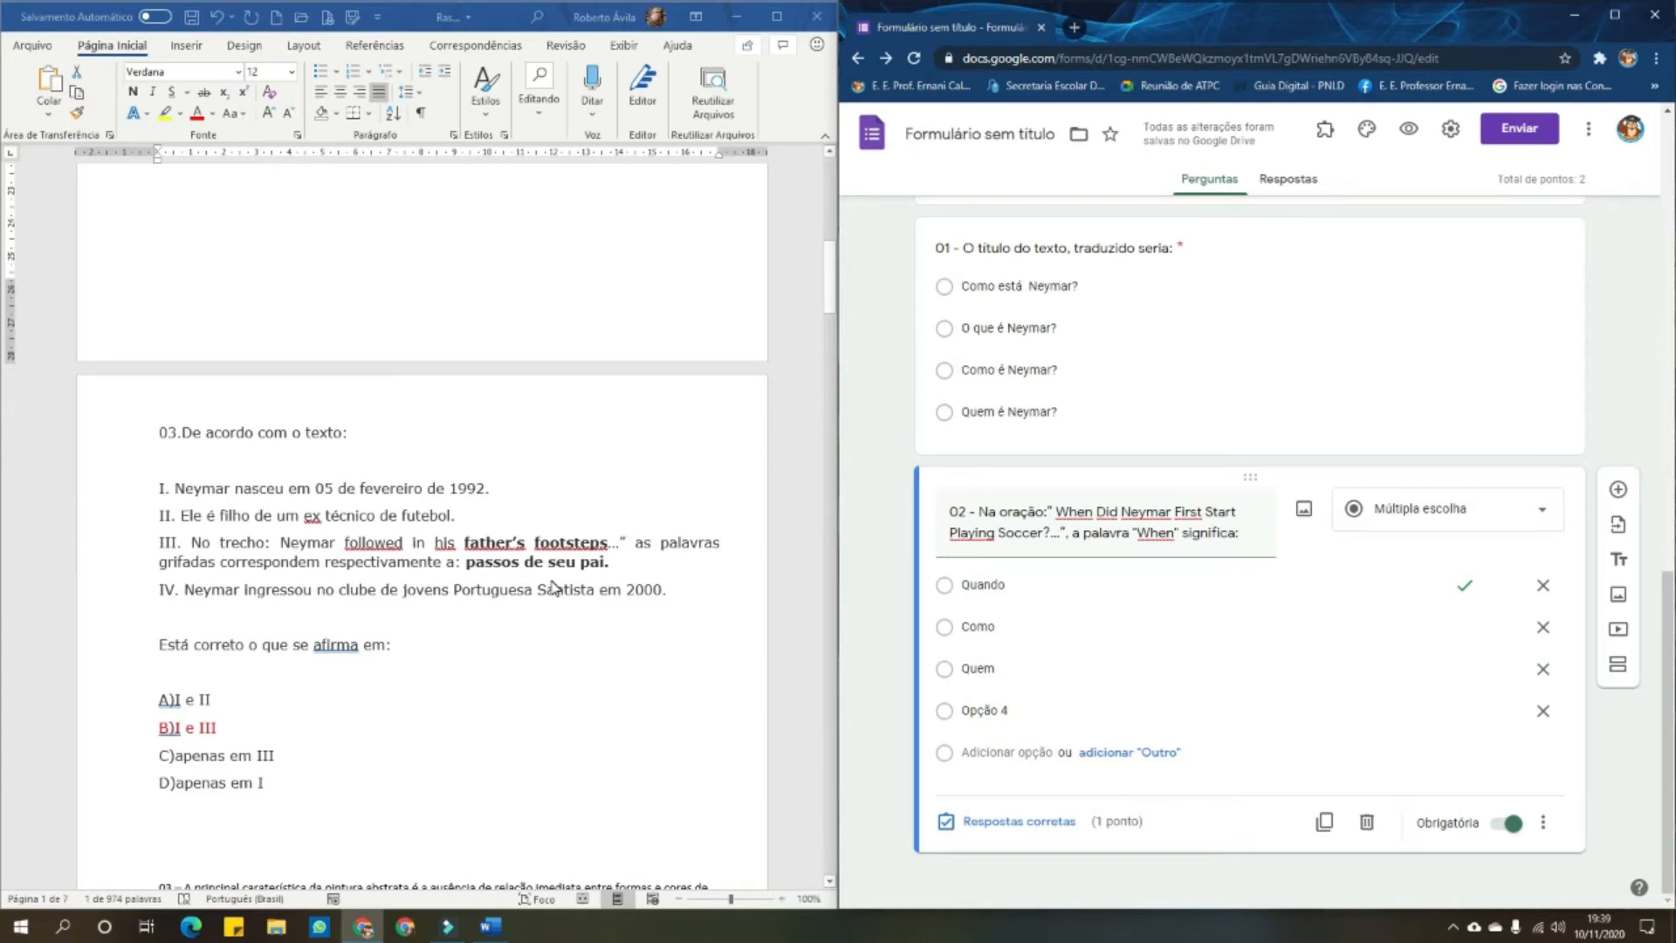
left_click(1622, 492)
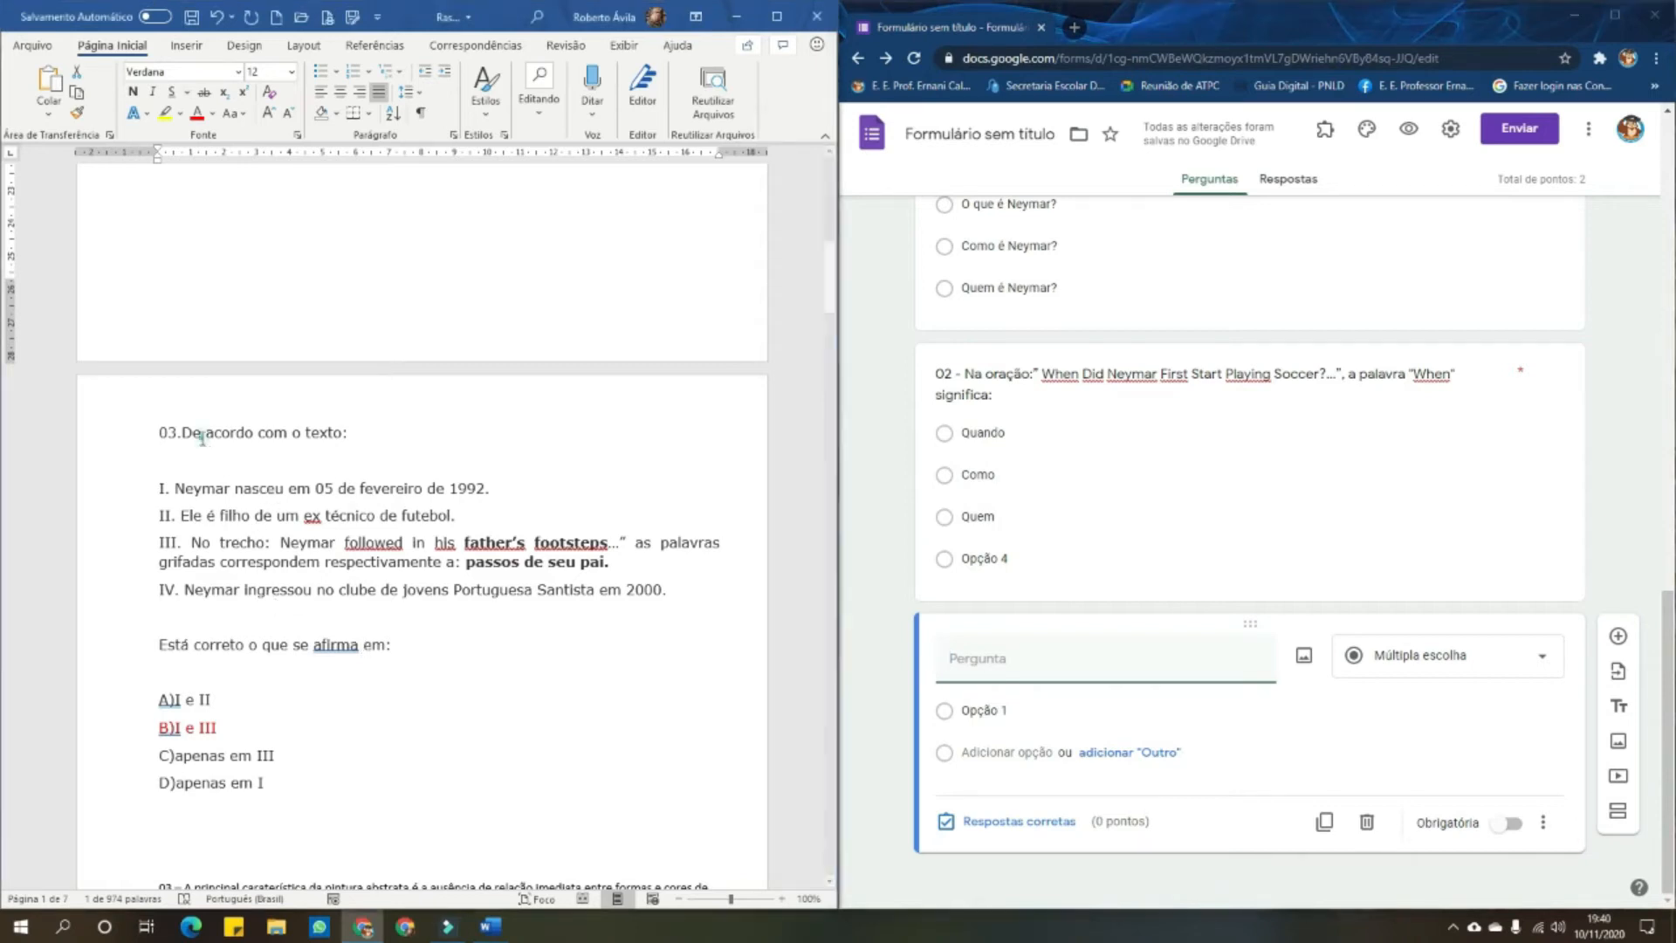
left_click_drag(182, 432, 411, 653)
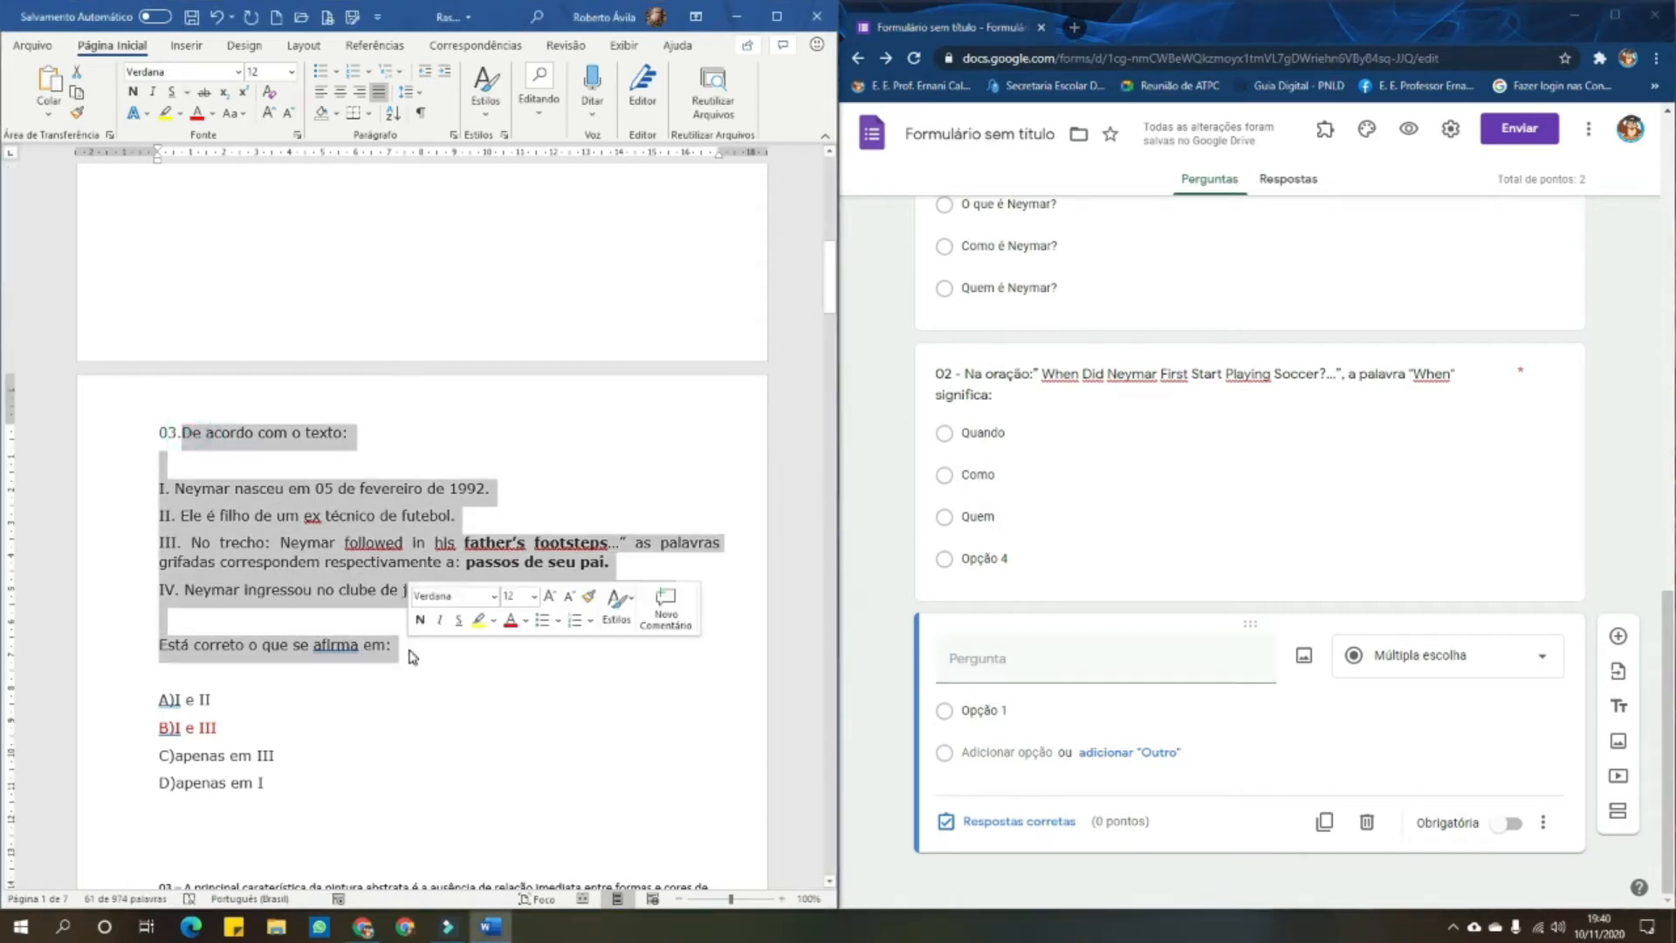
left_click(1048, 659)
type("De acordo com o texto:I. Neymar nasceu em 05 de fevereiro de 1992.II. Ele é filho de um ex técnico de futebol.III. No trecho: Neymar followed in his father’s footsteps...\" as palavras grifadas correspondem respectivamente a: passos de seu pai.IV. Neymar ingressou no clube de jovens Portuguesa Santista em 2000.Está correto o que se afirma em:")
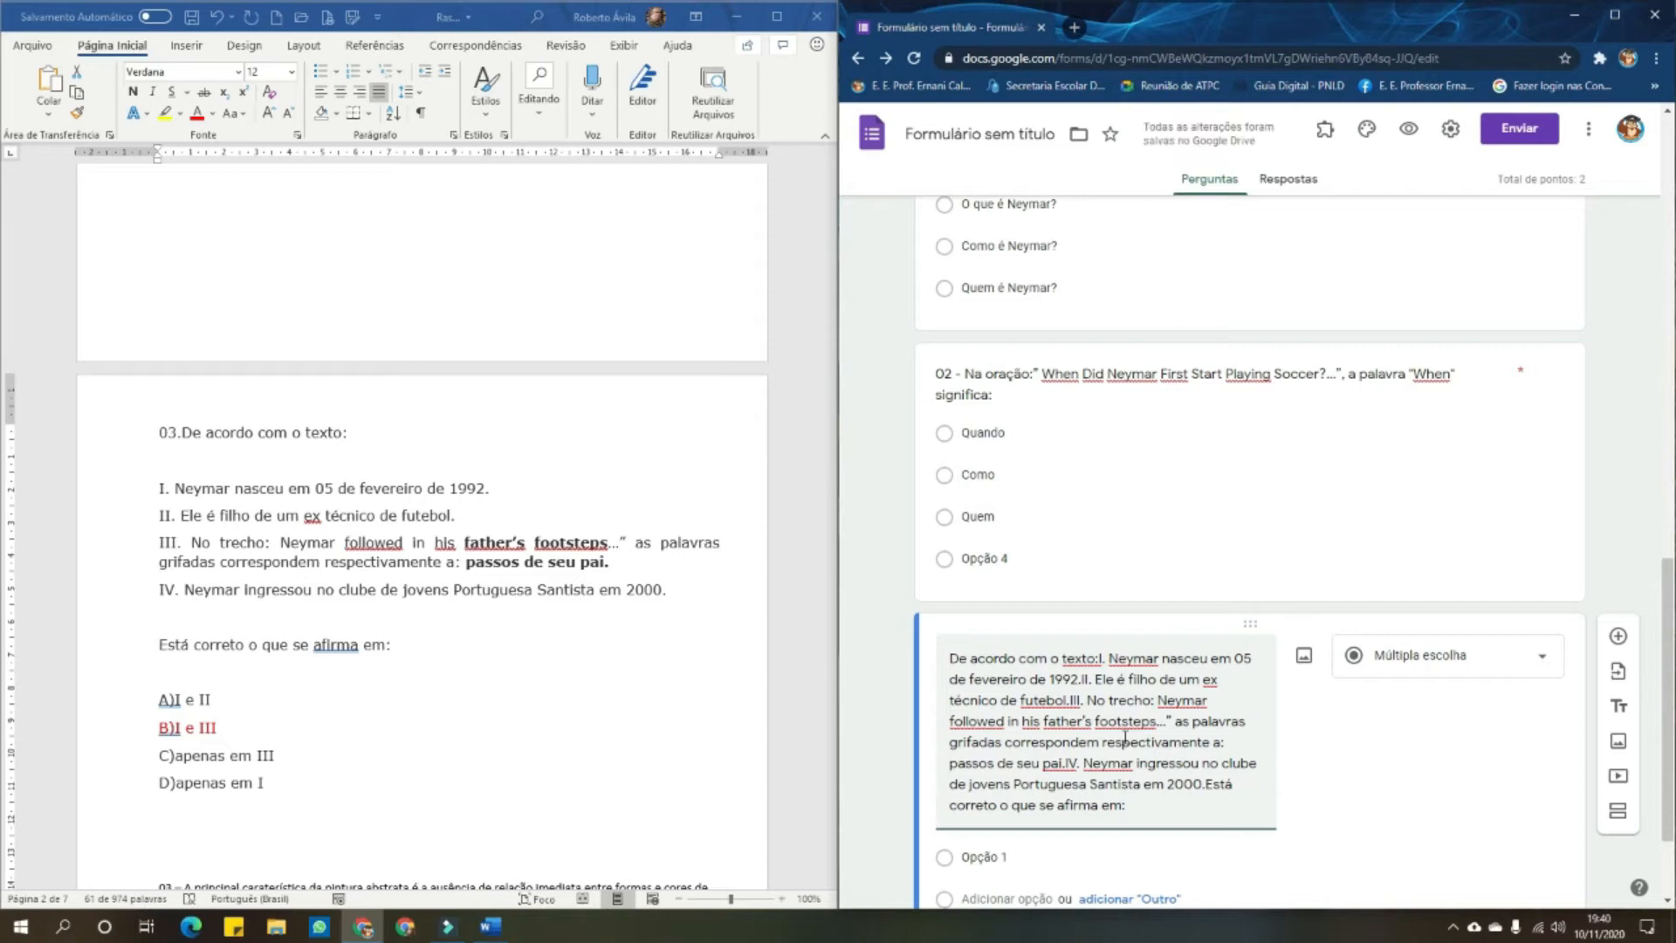
key("ctrl+z")
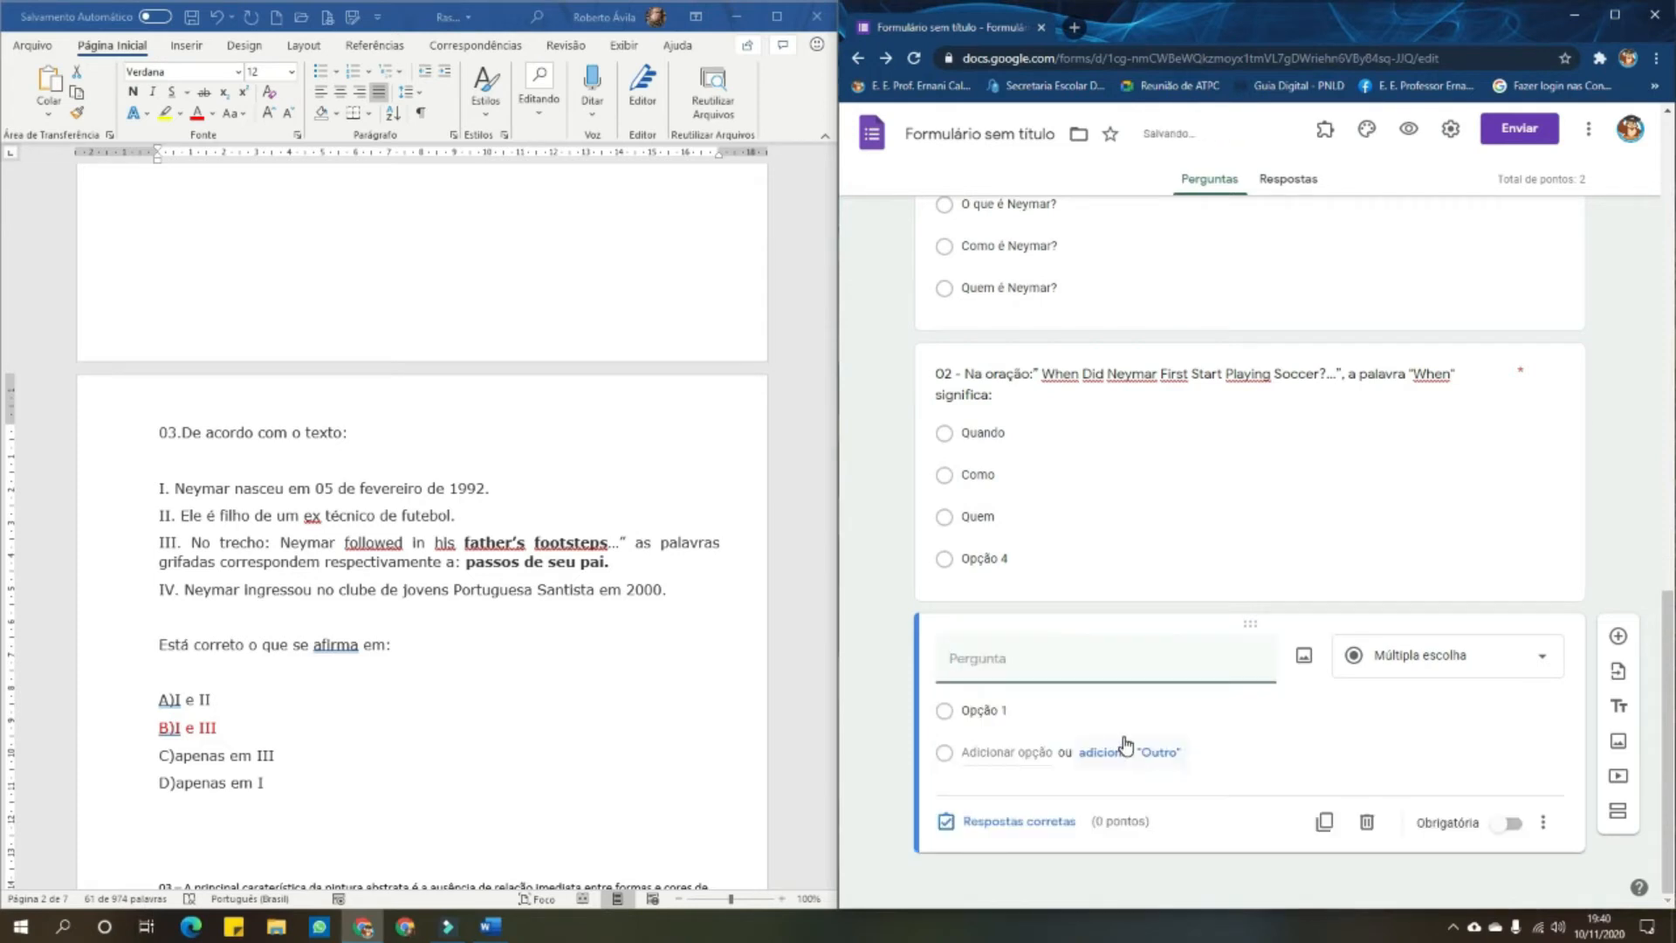
left_click_drag(182, 432, 399, 651)
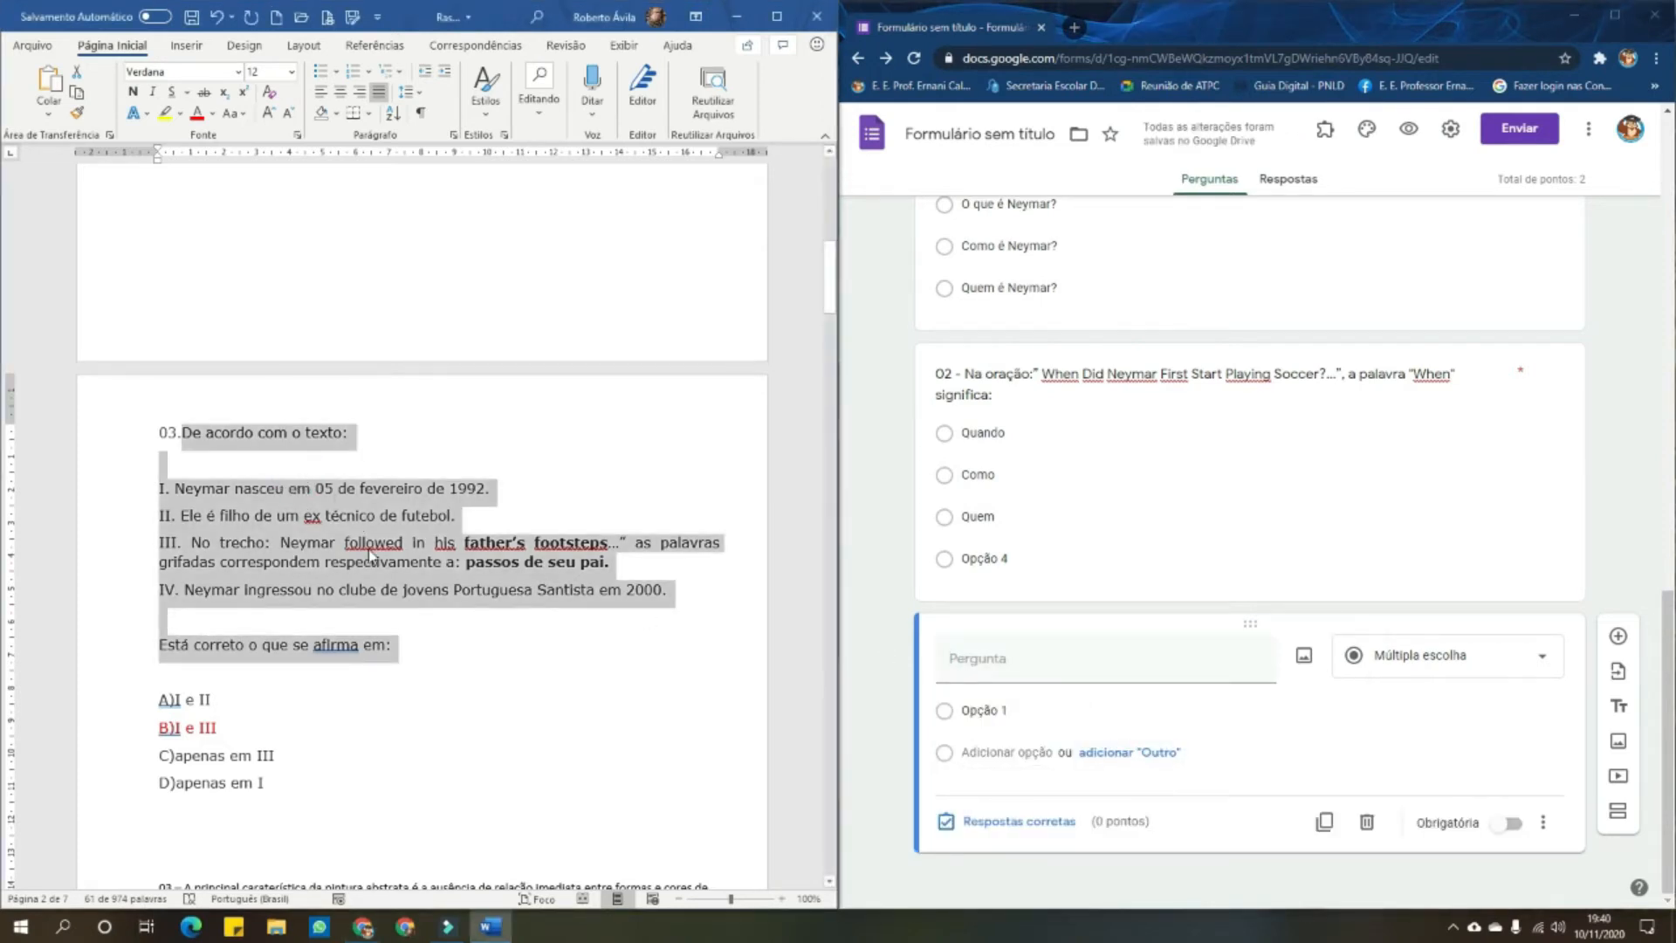
left_click(371, 554)
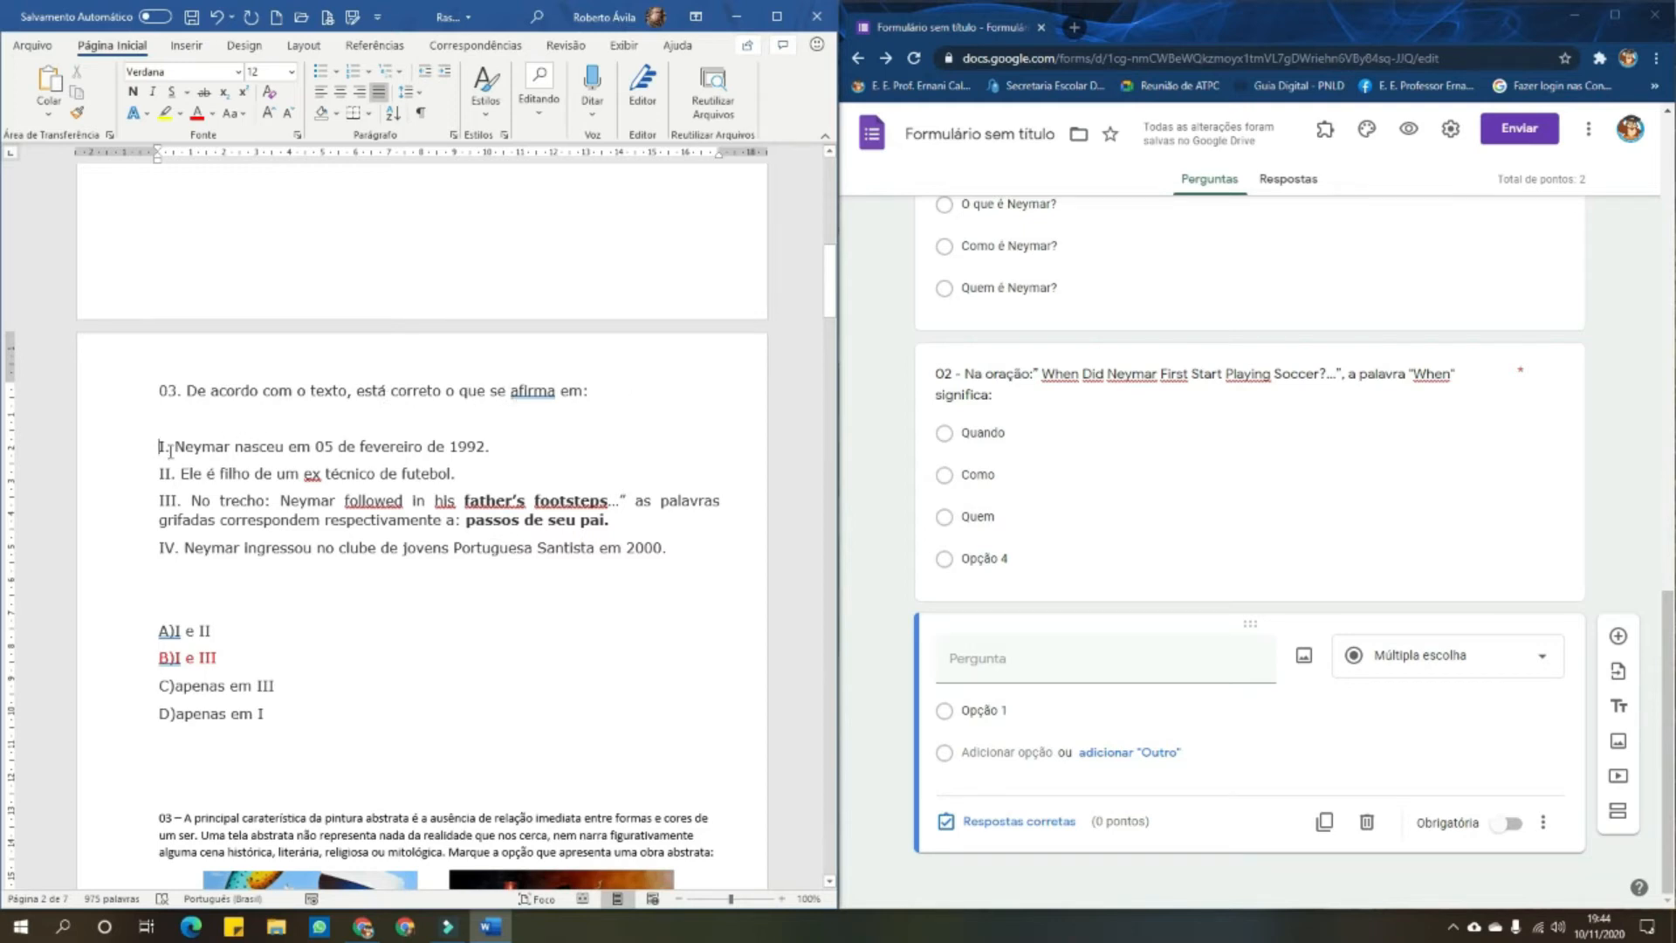
Title the new question "03 - De acordo com o texto, está correto o que se afirma em:" using the Word document's wording
left_click(156, 605)
left_click_drag(187, 392, 591, 387)
key("ctrl+c")
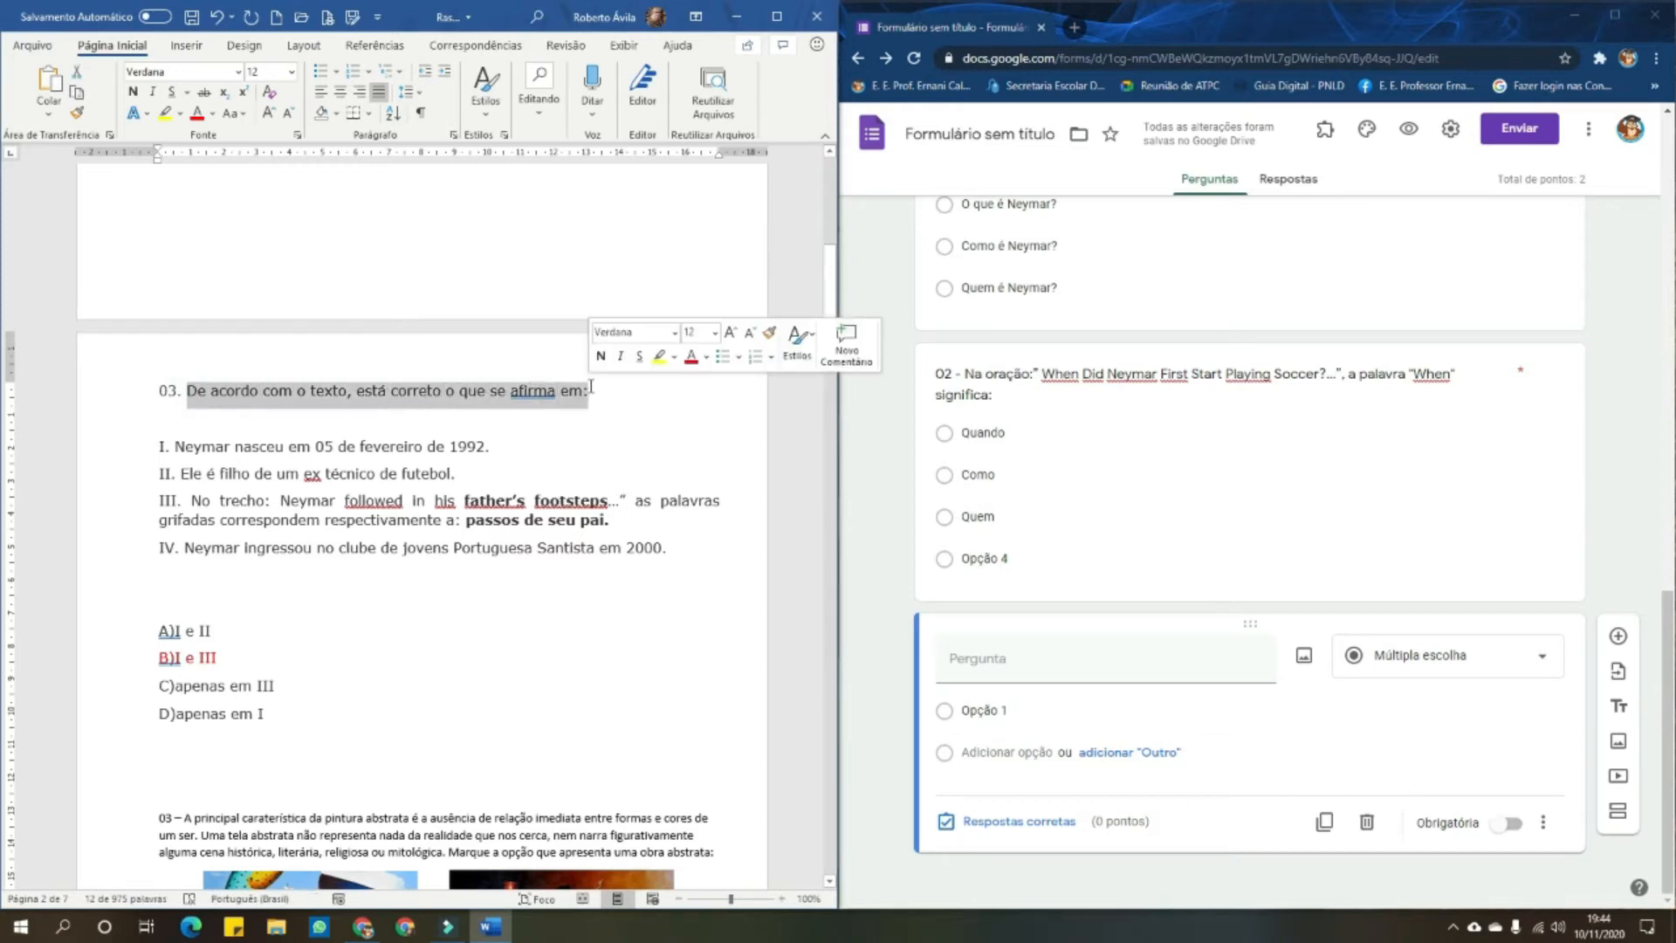
left_click(1034, 660)
type("03 ")
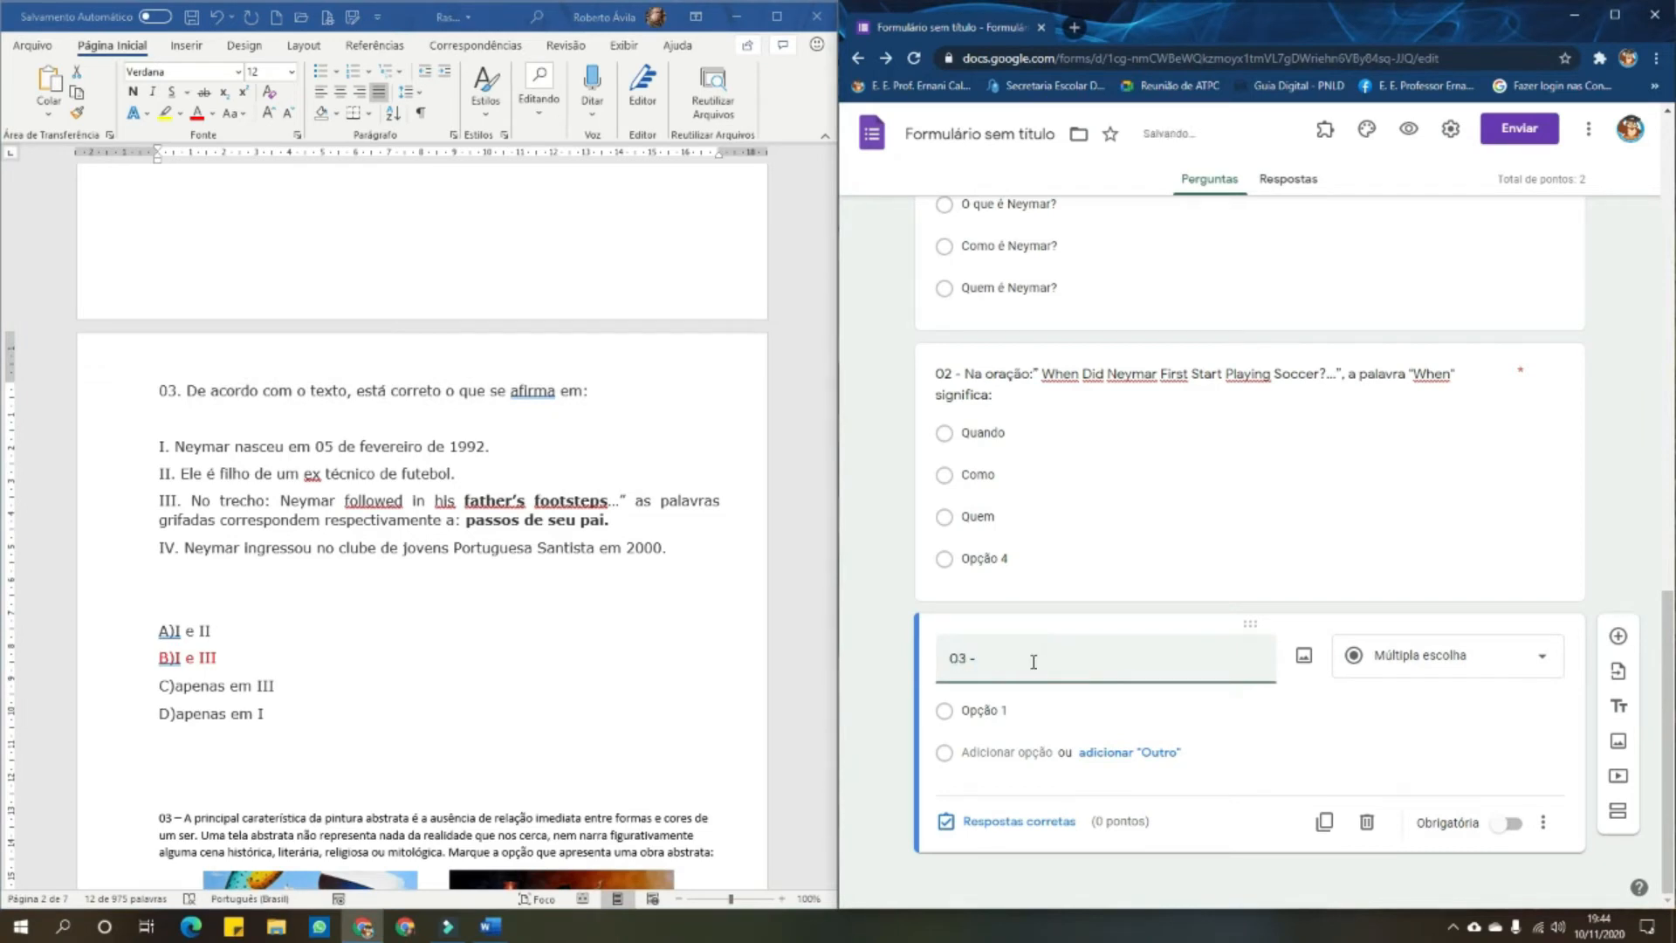
type("-")
key("ctrl+v")
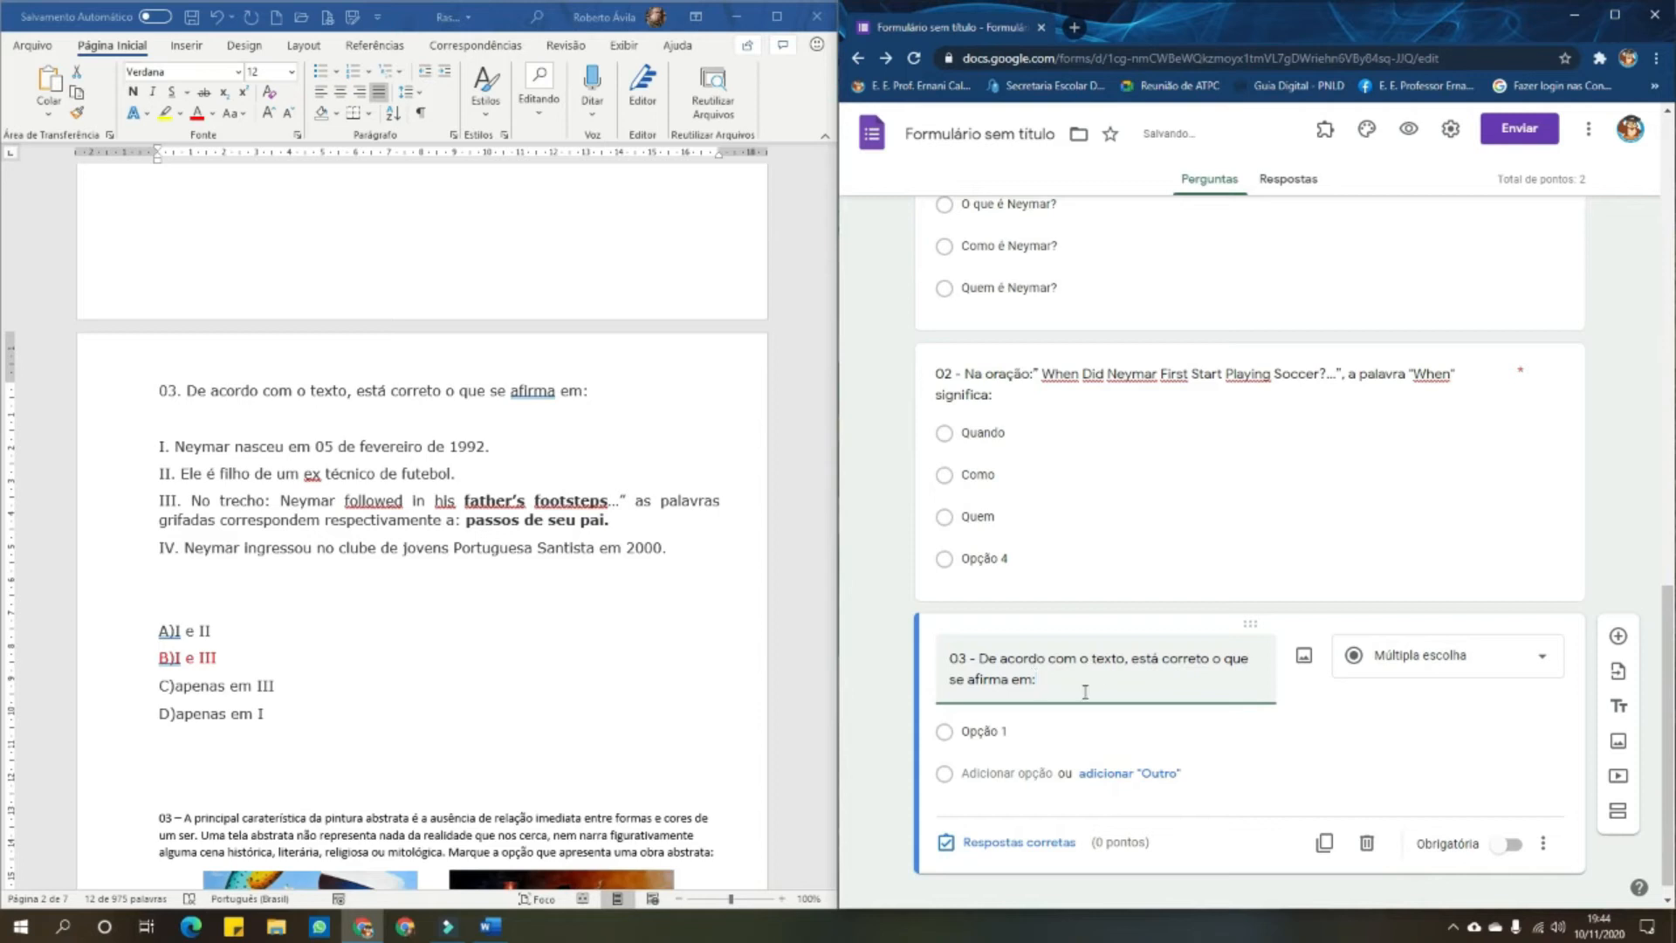
Have Word ignore all spelling flags on "ex", "followed" and "his" in the statements of question 03
left_click(401, 625)
left_click(177, 421)
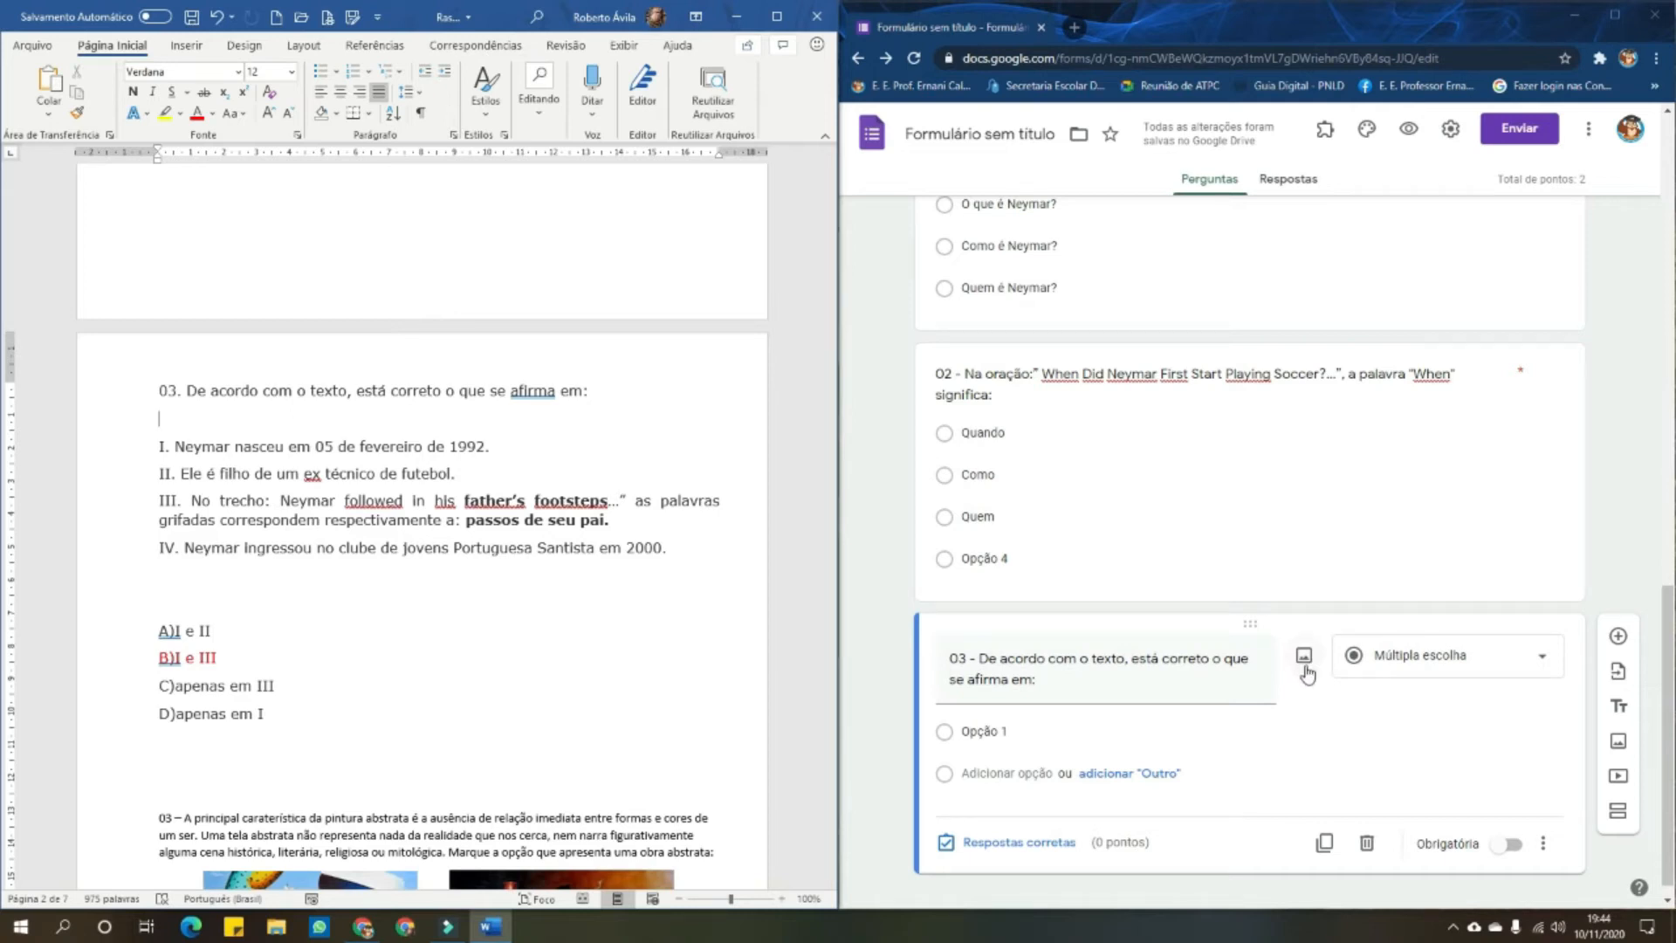
left_click(235, 449)
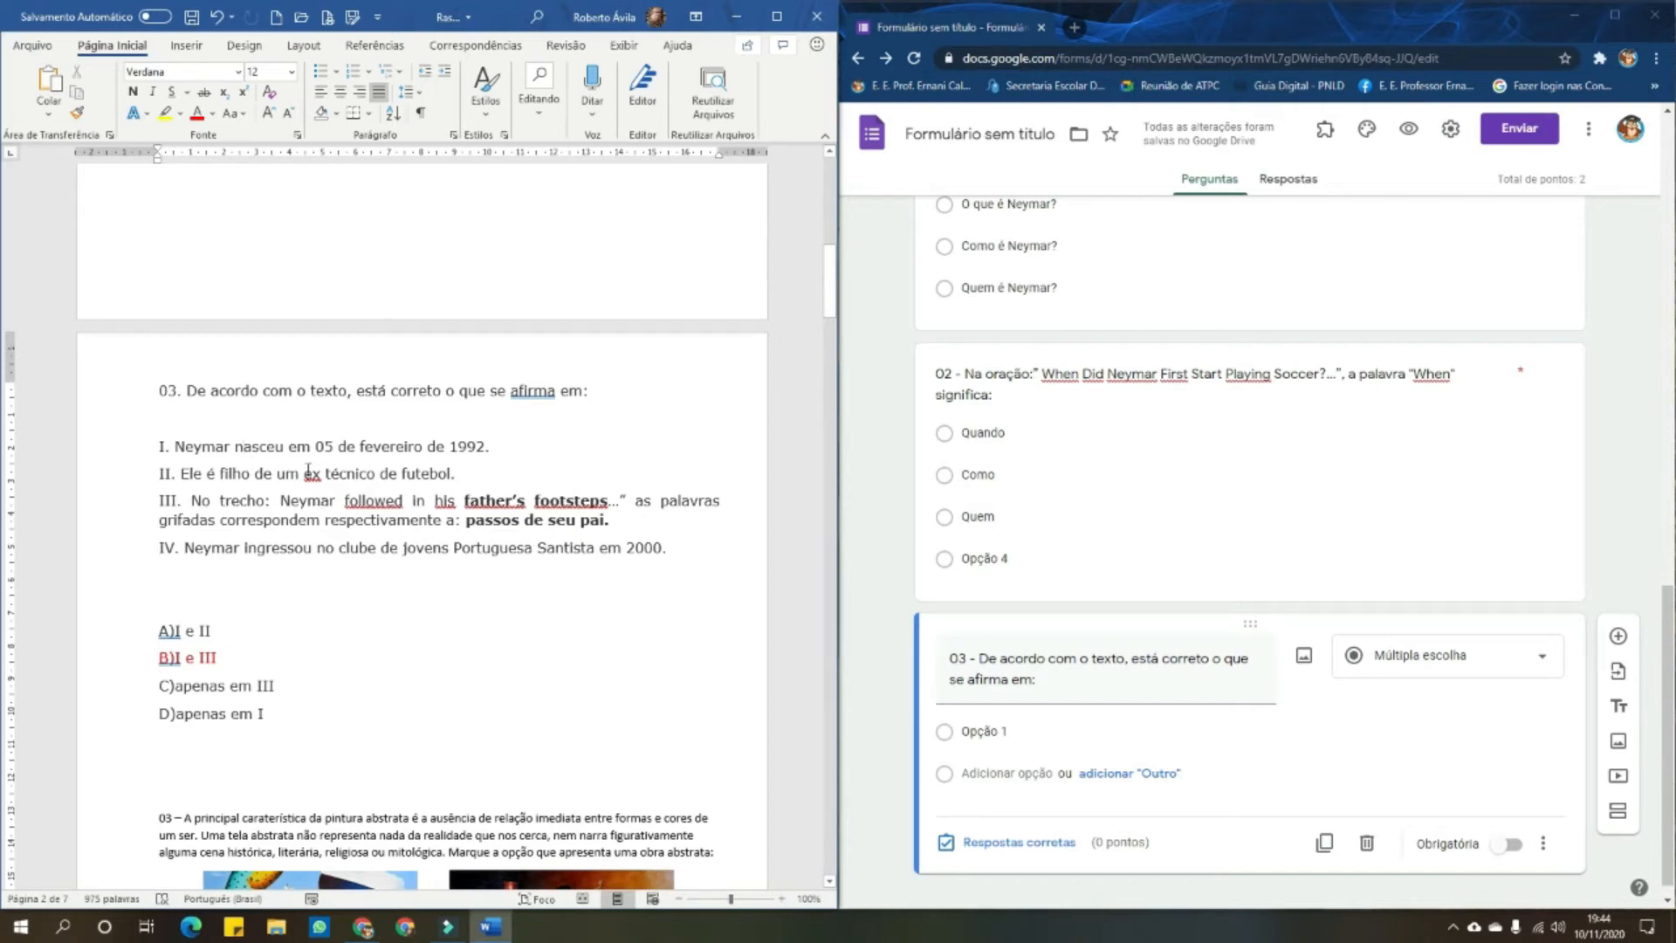
right_click(313, 474)
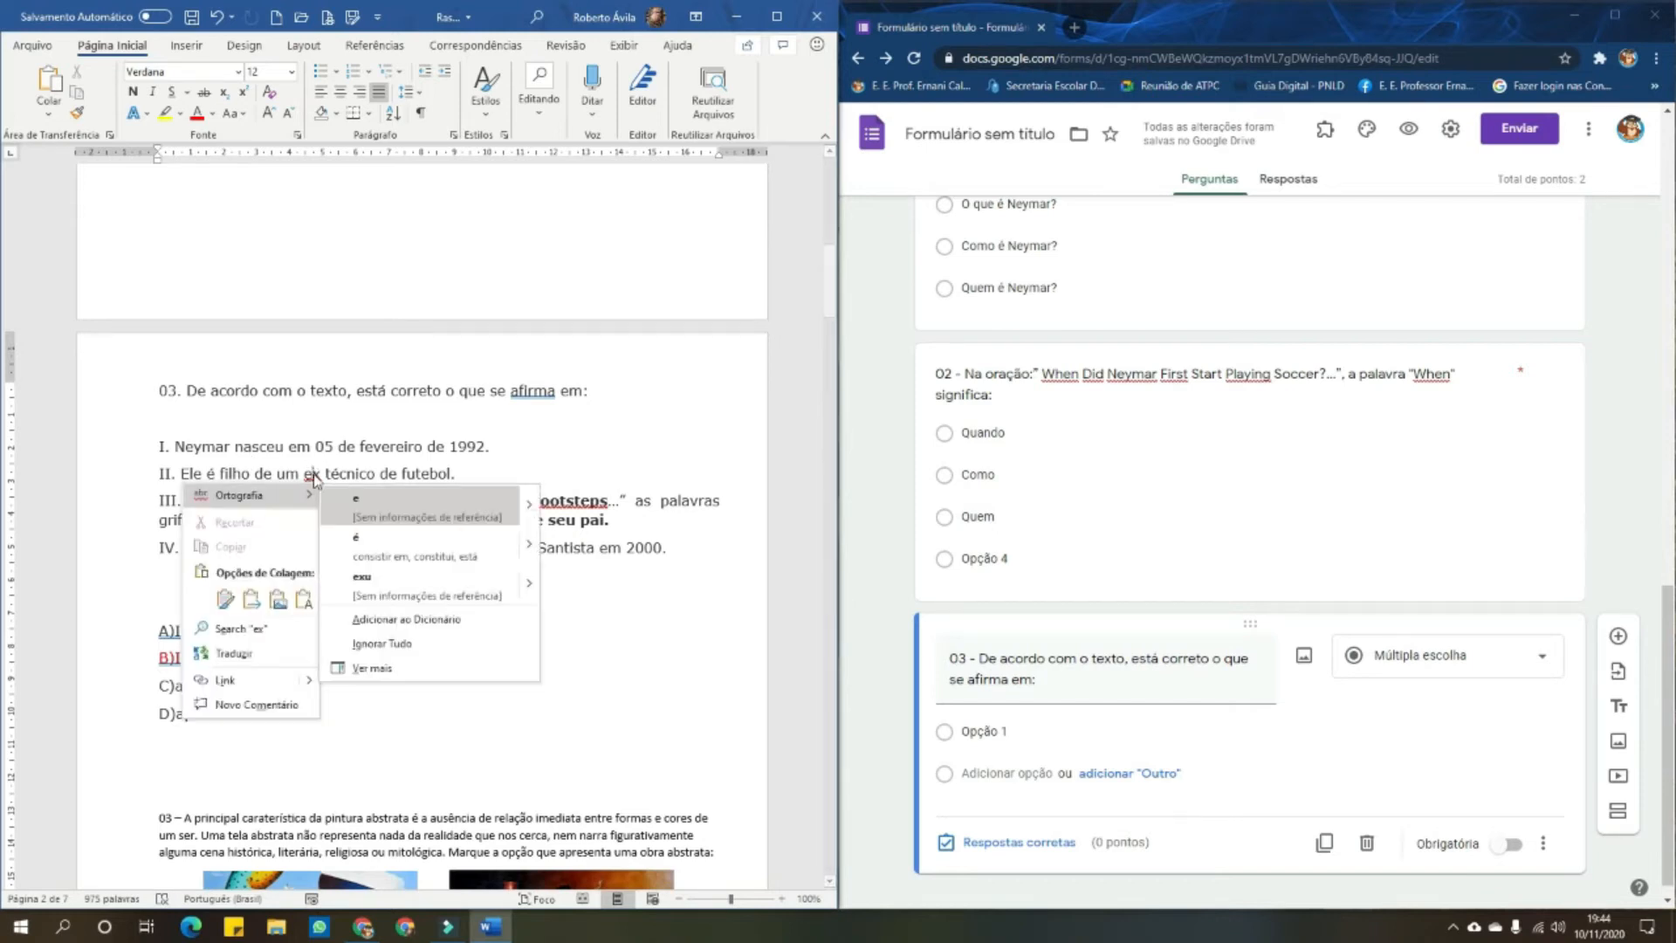
left_click(382, 646)
right_click(369, 504)
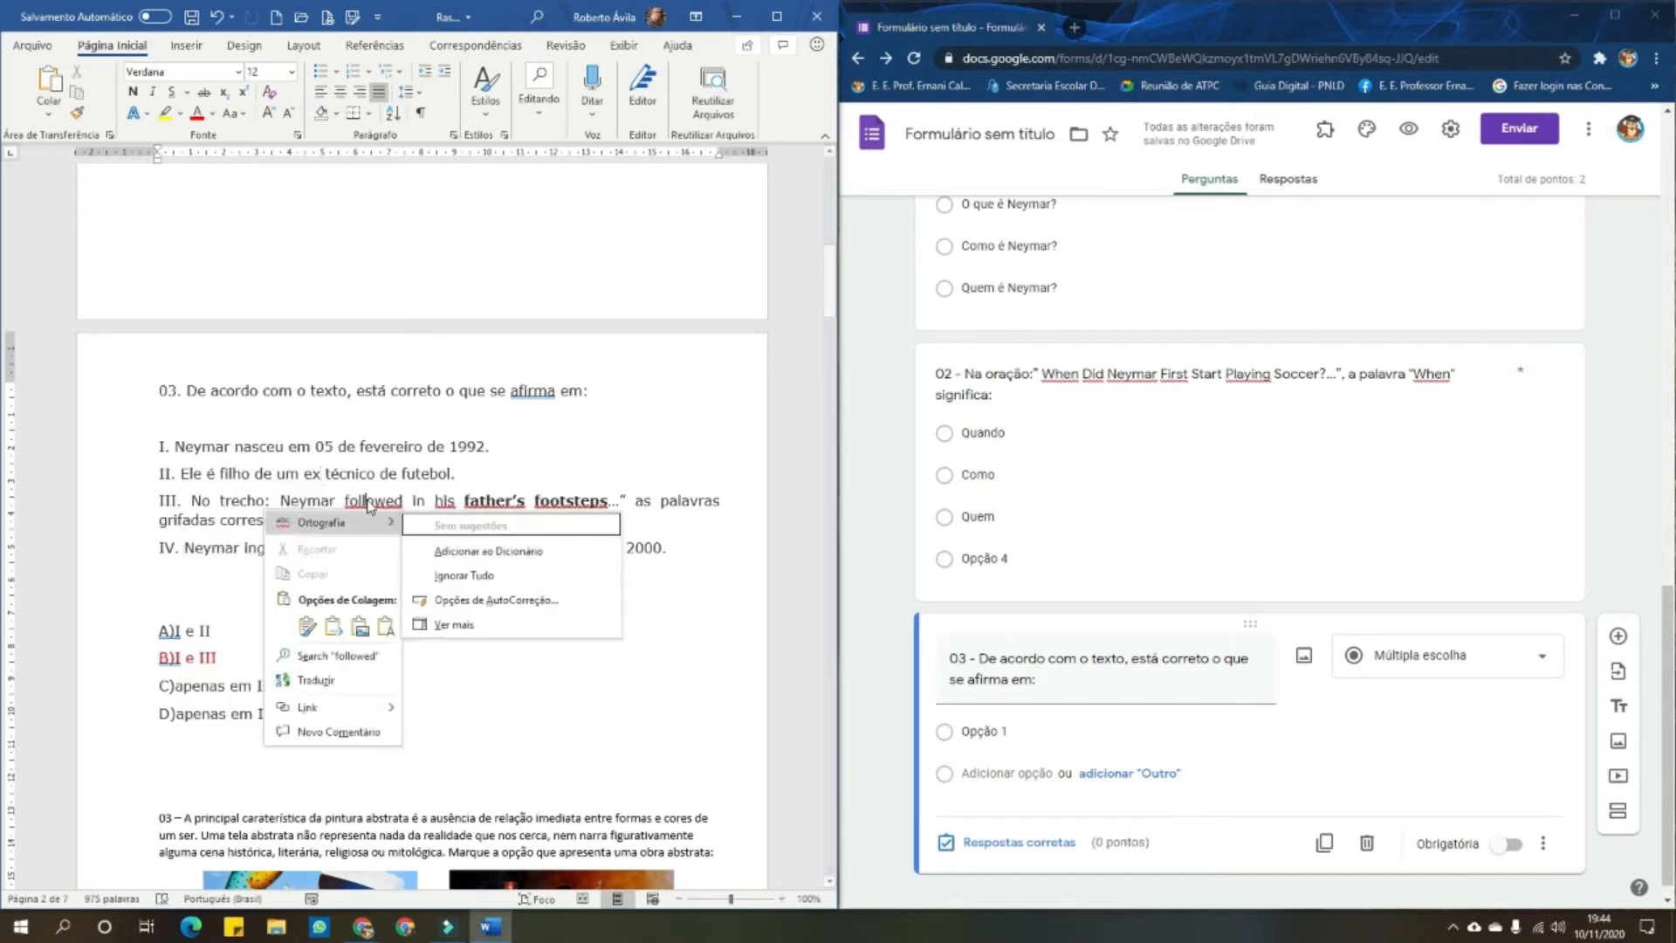
left_click(463, 573)
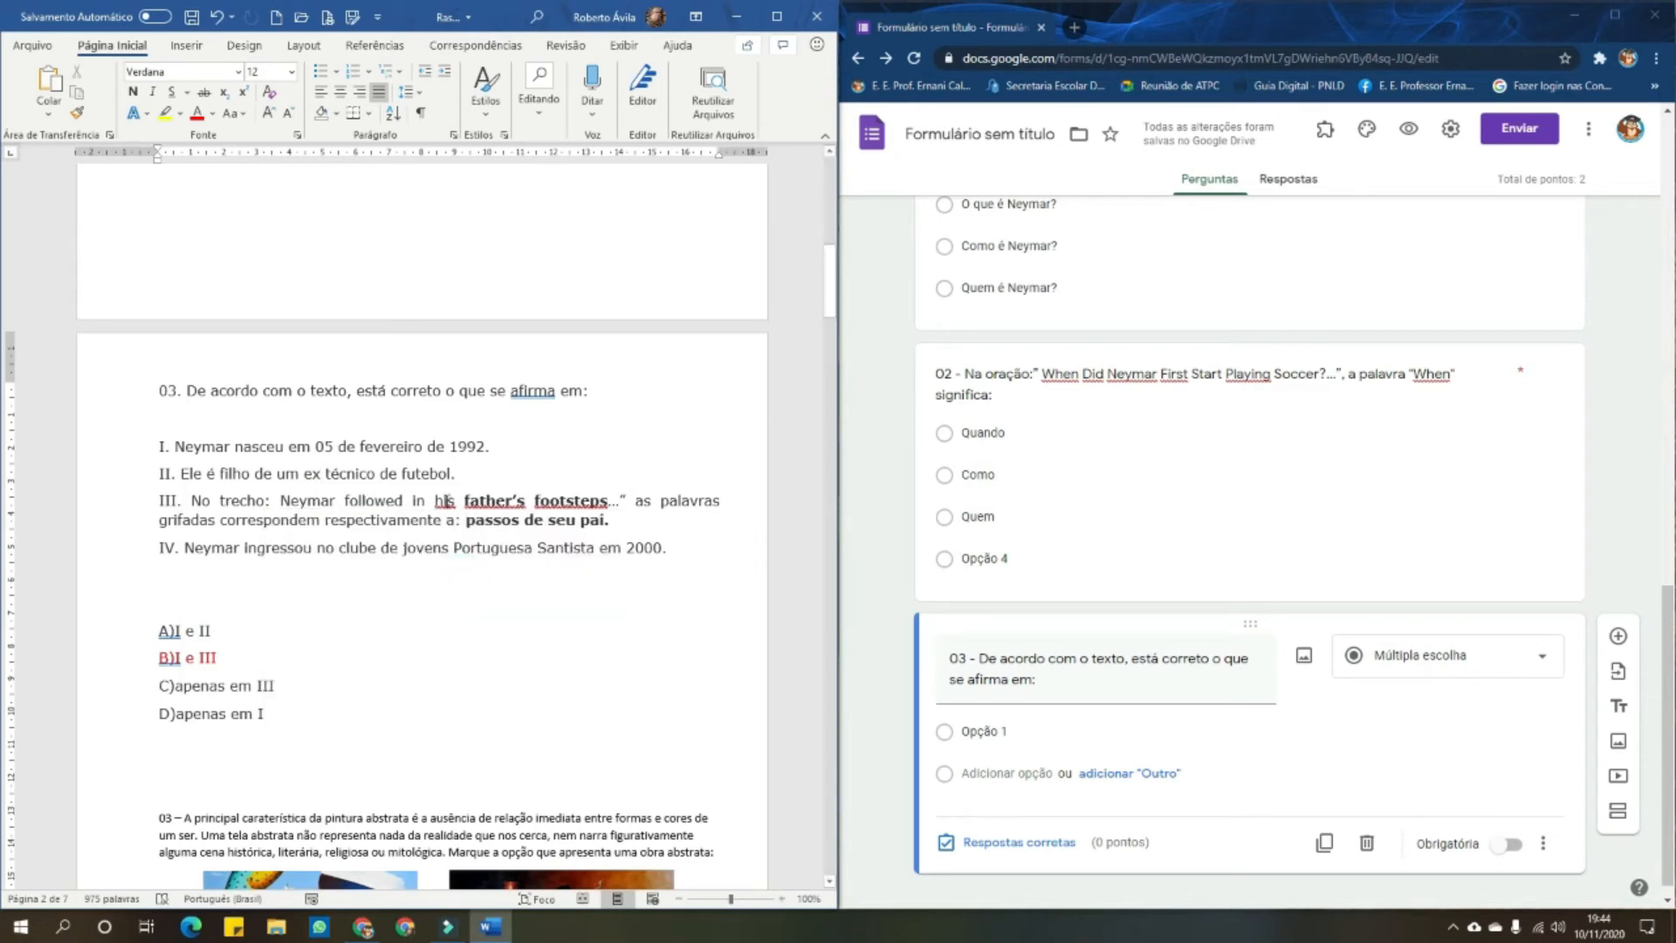
right_click(445, 501)
left_click(550, 664)
Have Word ignore the spelling flags on "father's" and "footsteps" in statement III
left_click_drag(465, 502, 608, 502)
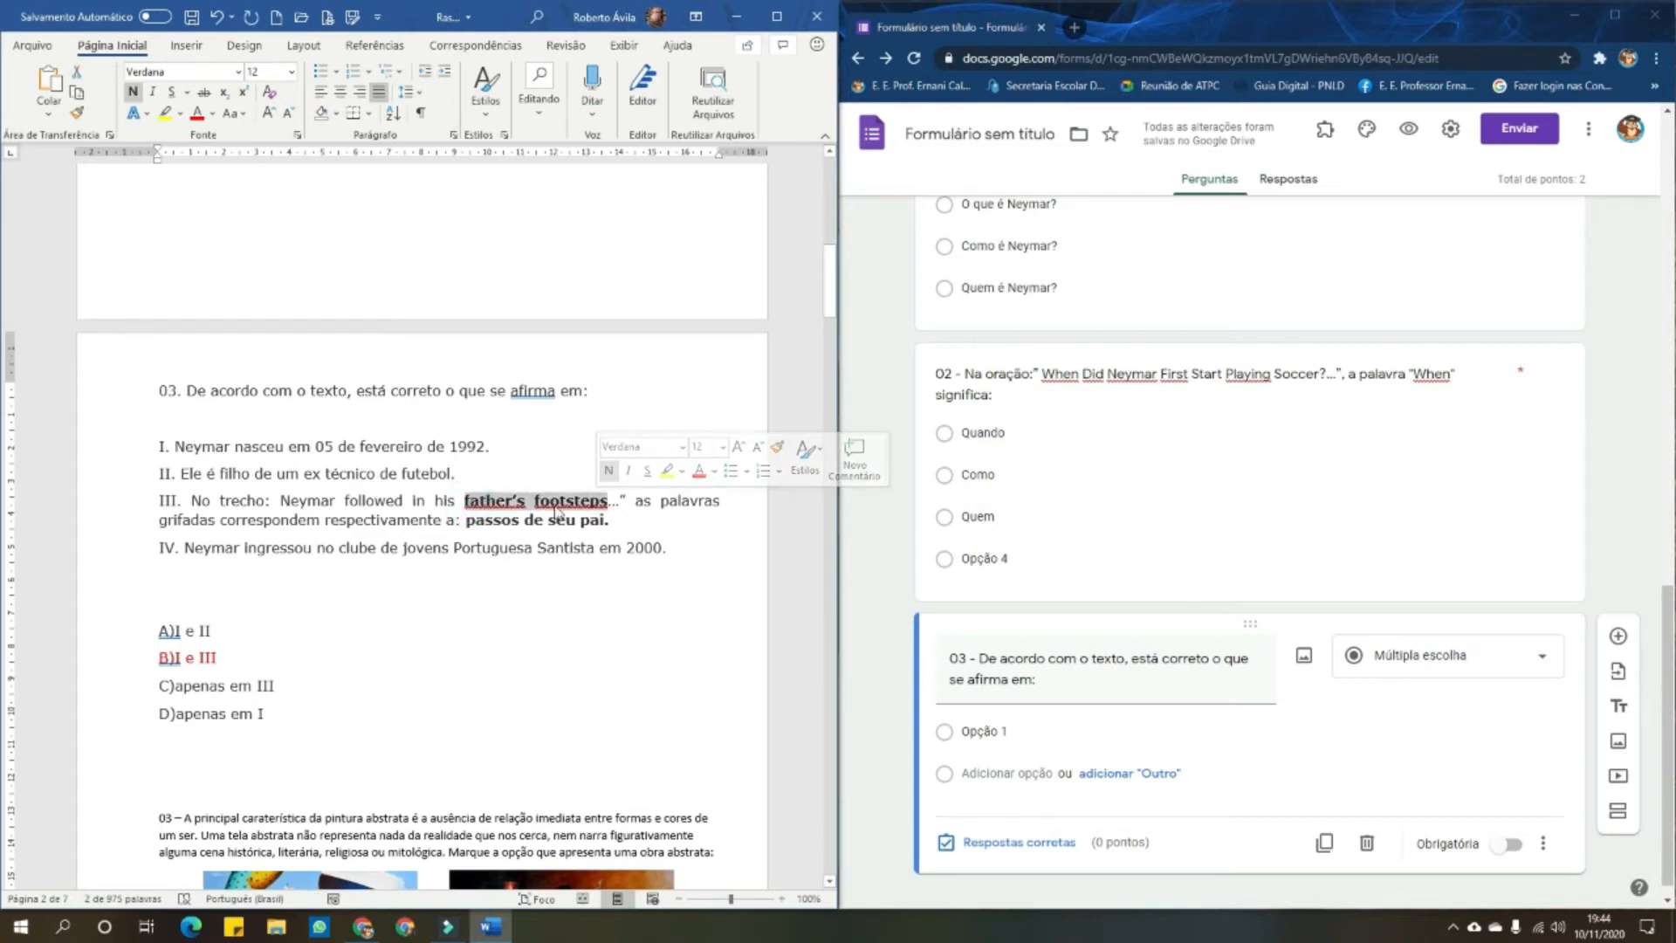
right_click(554, 511)
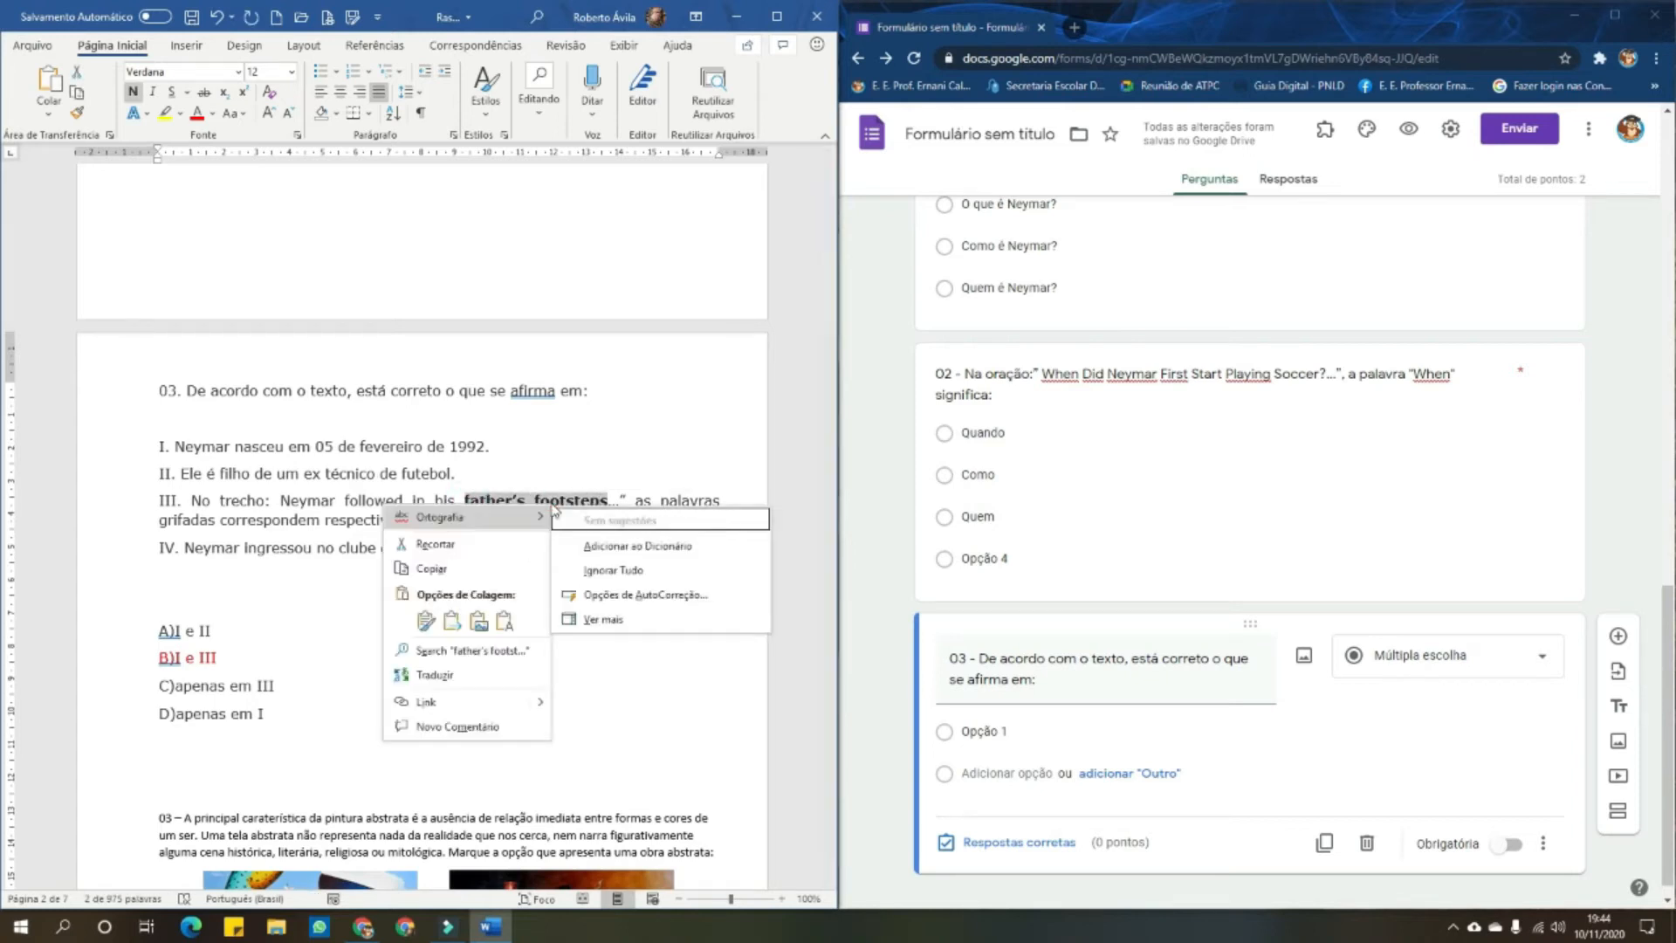
left_click(609, 572)
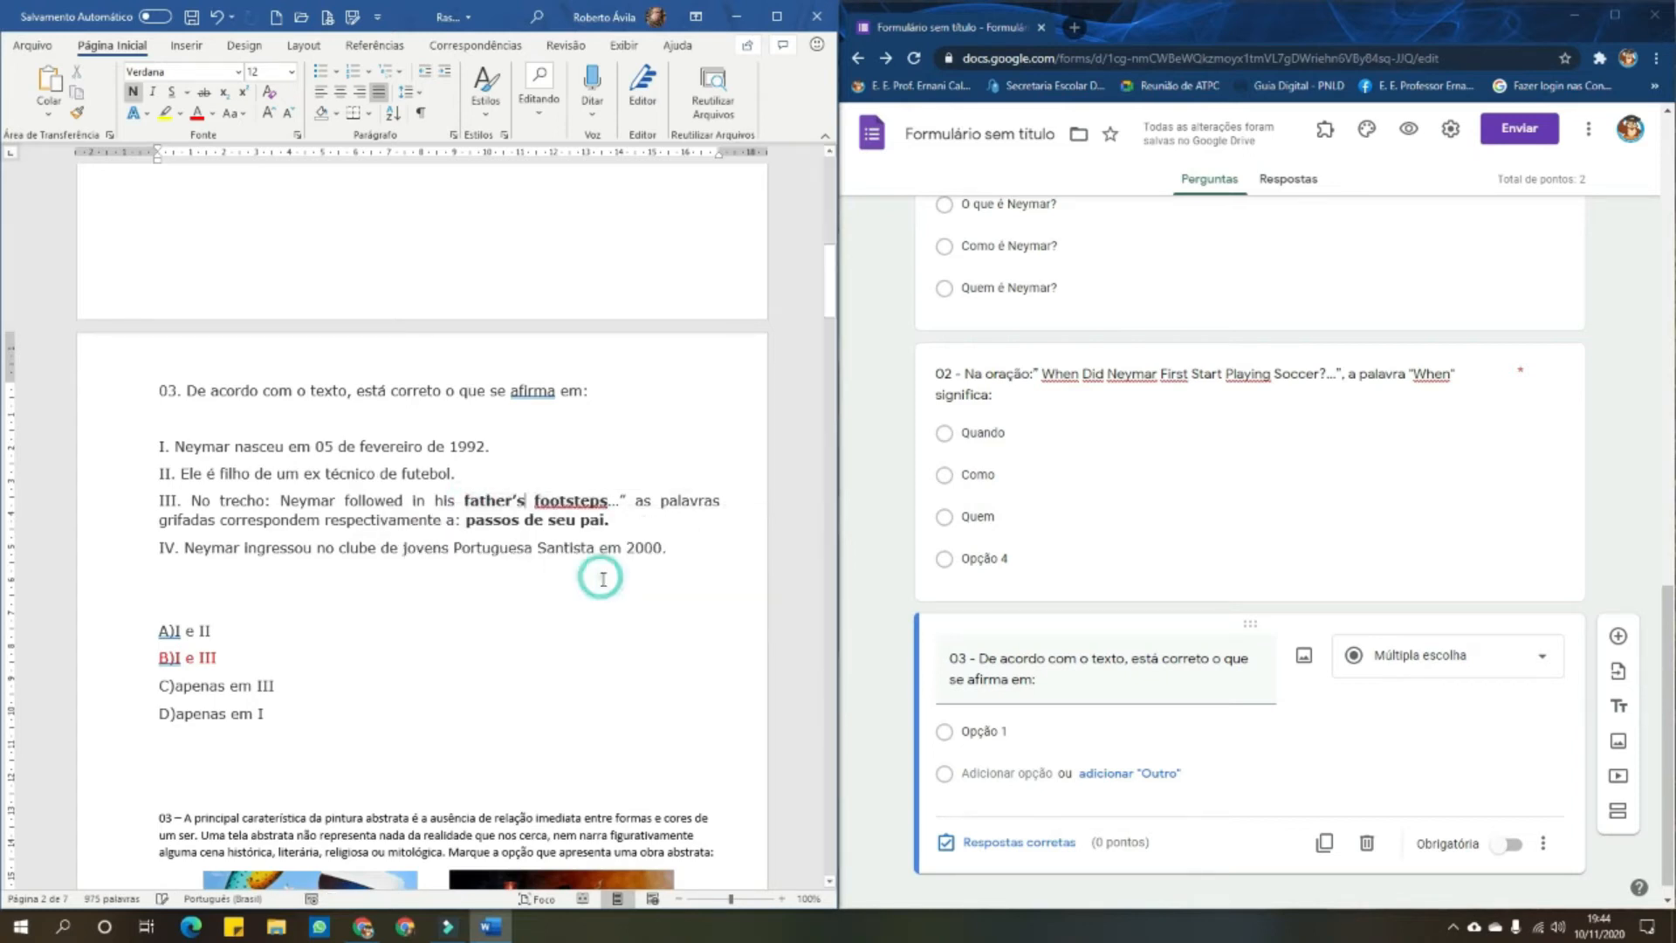
right_click(568, 505)
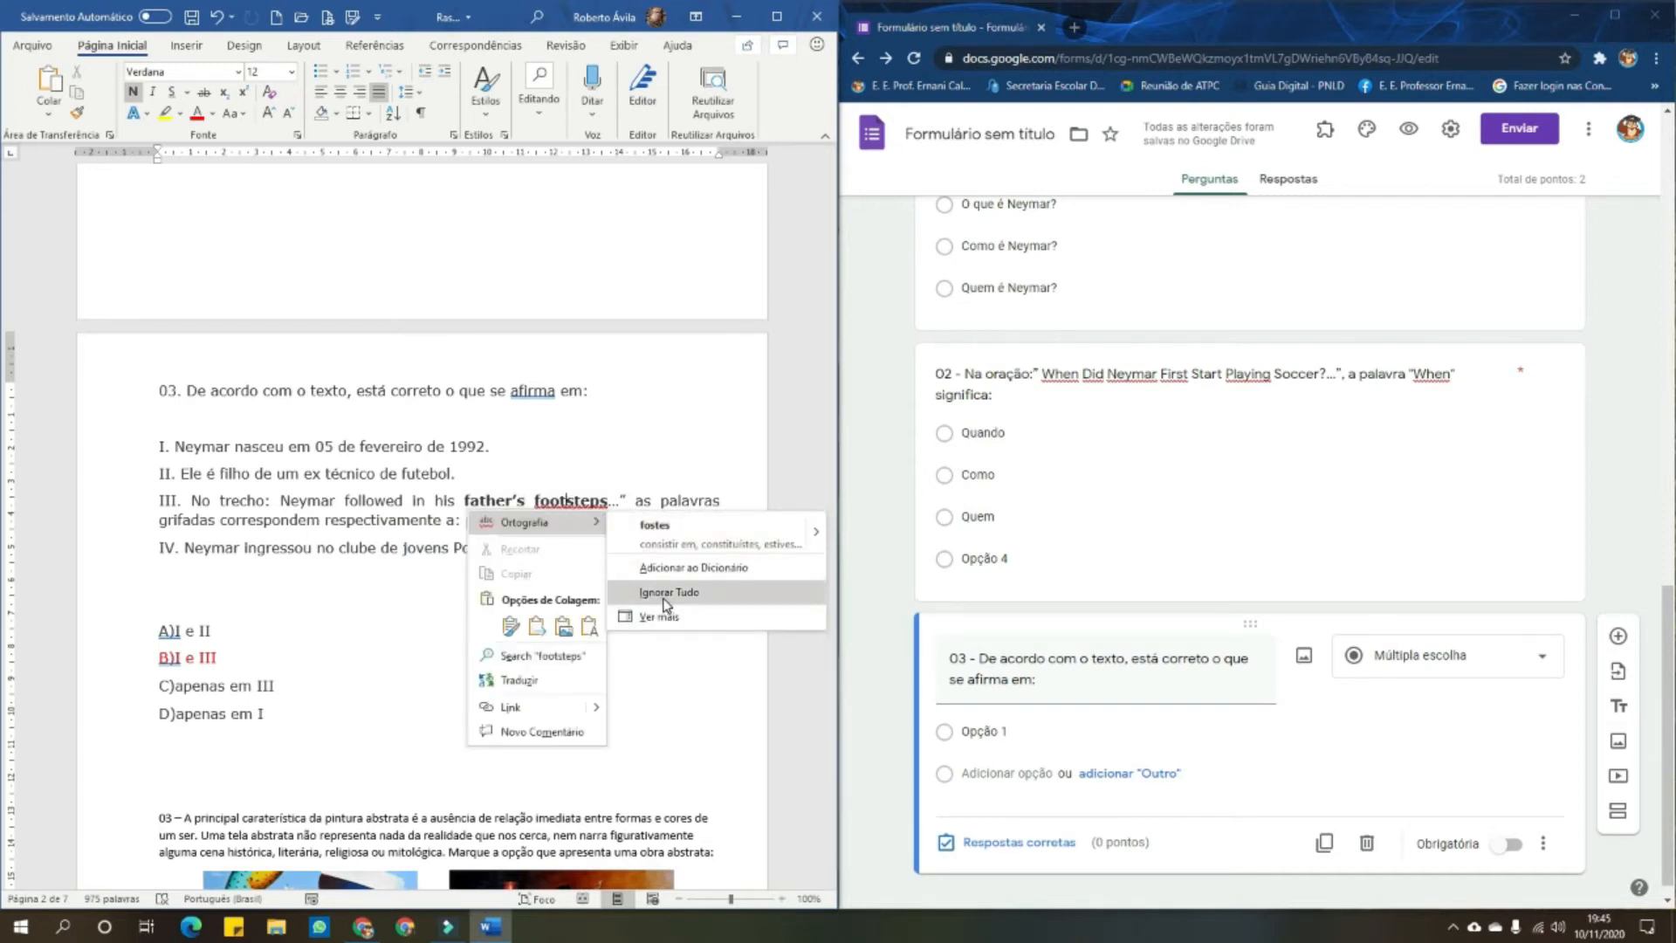
left_click(667, 594)
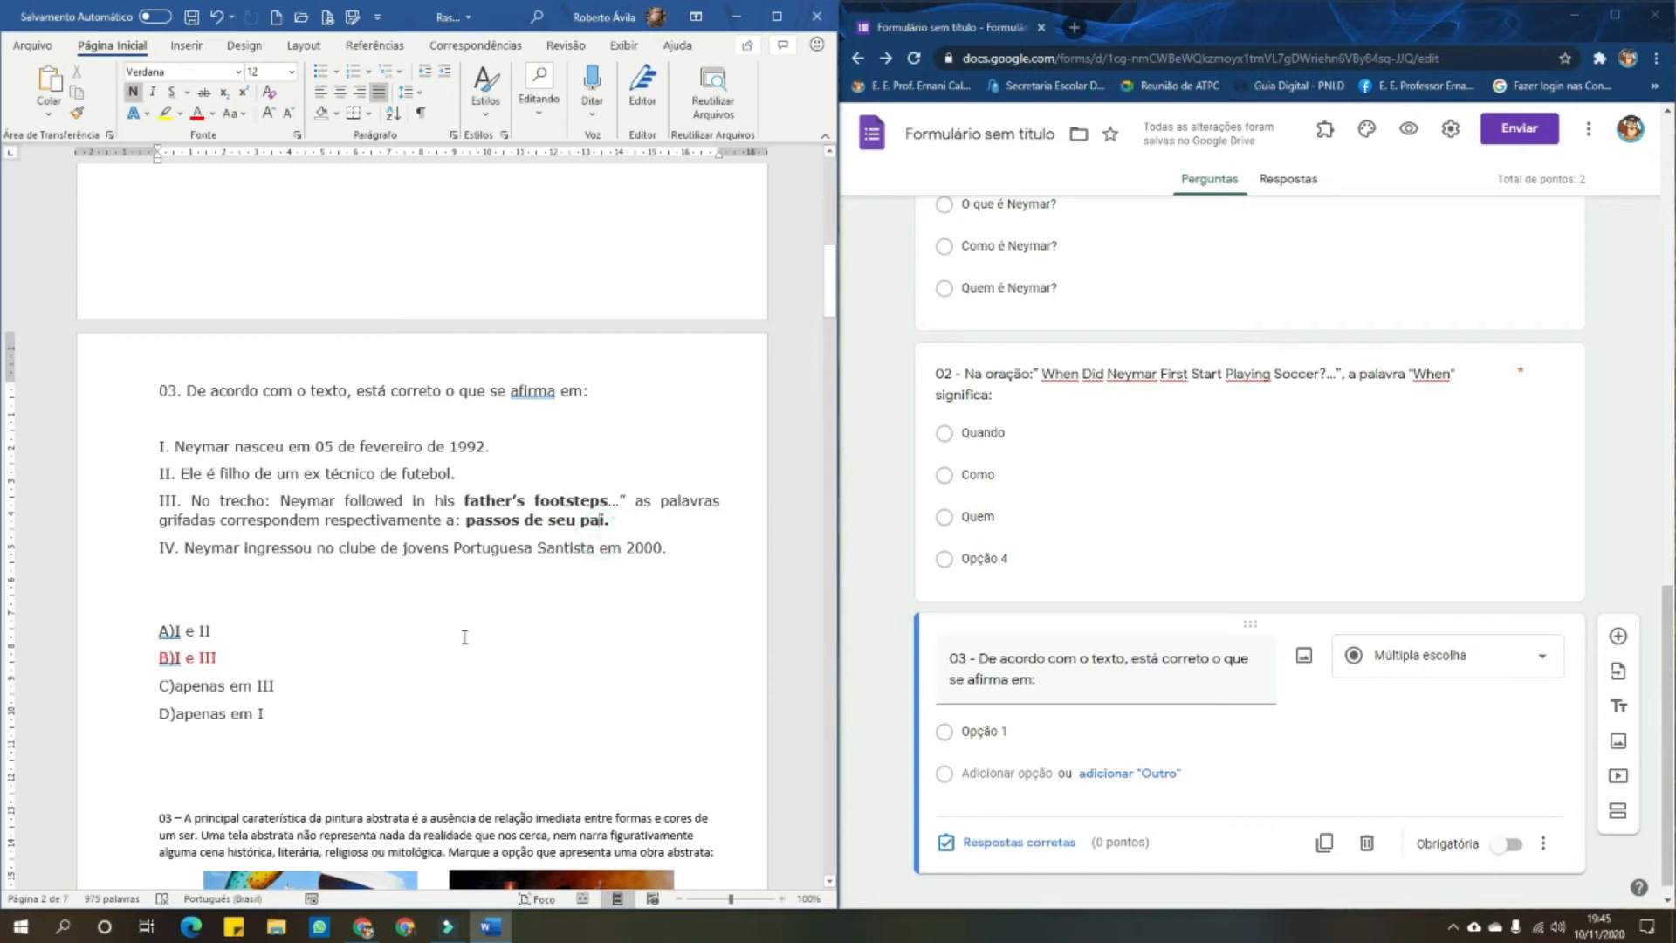
left_click(600, 678)
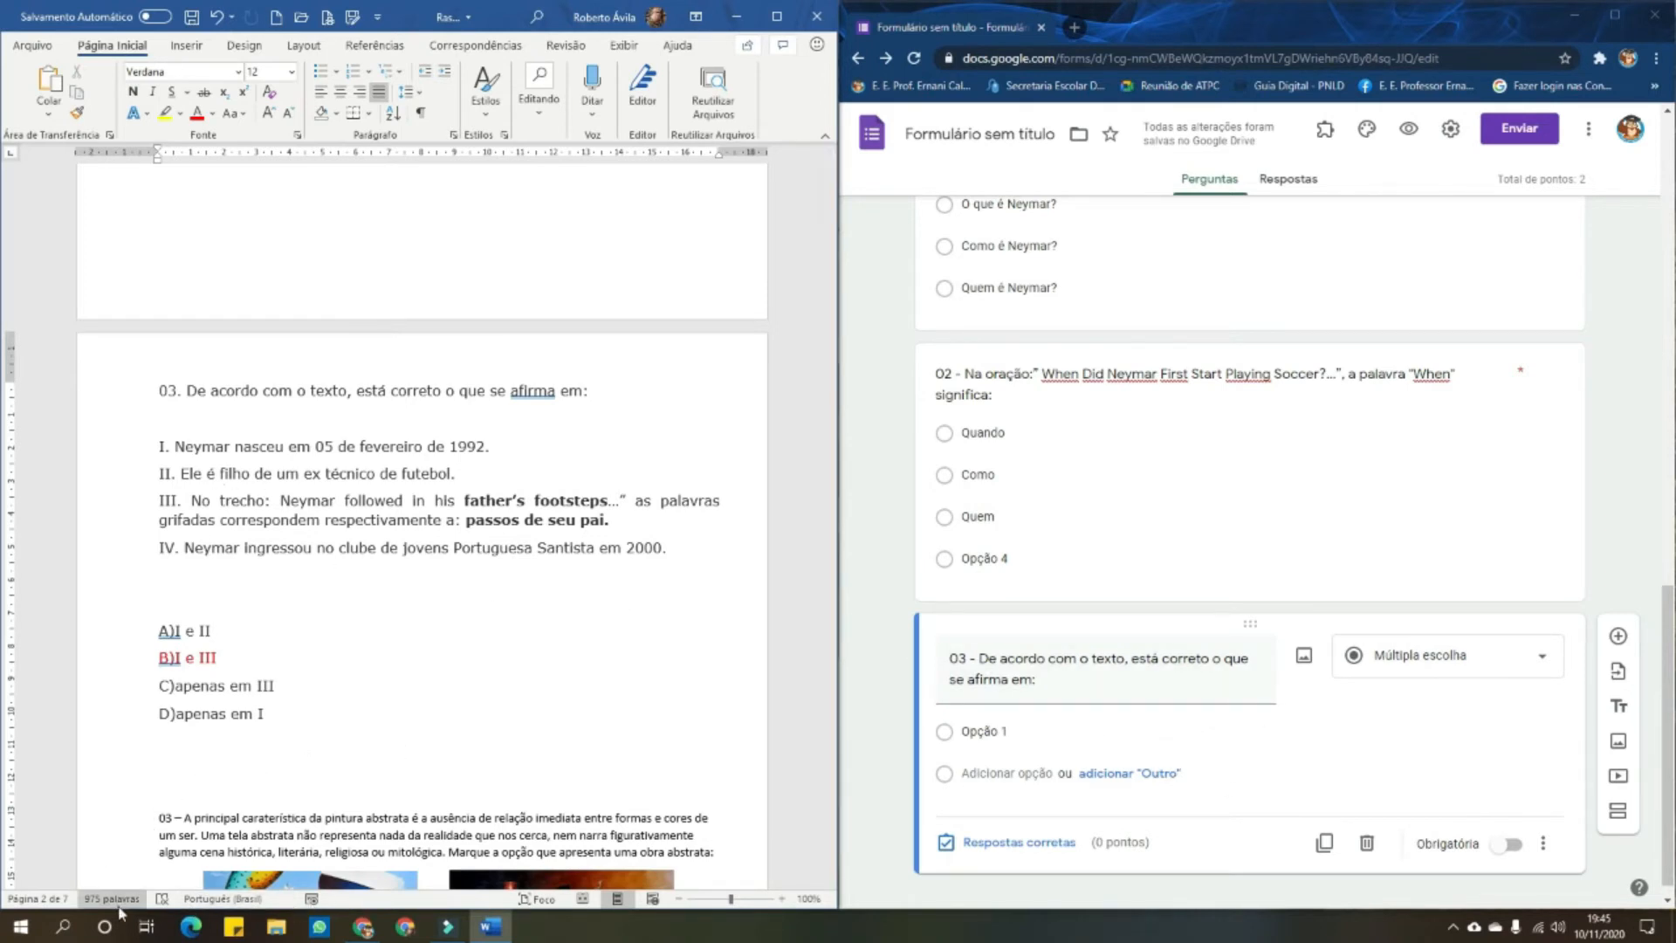
Capture a rectangular screenshot of statements I to IV in the Word document with Captura e Esboço
left_click(19, 925)
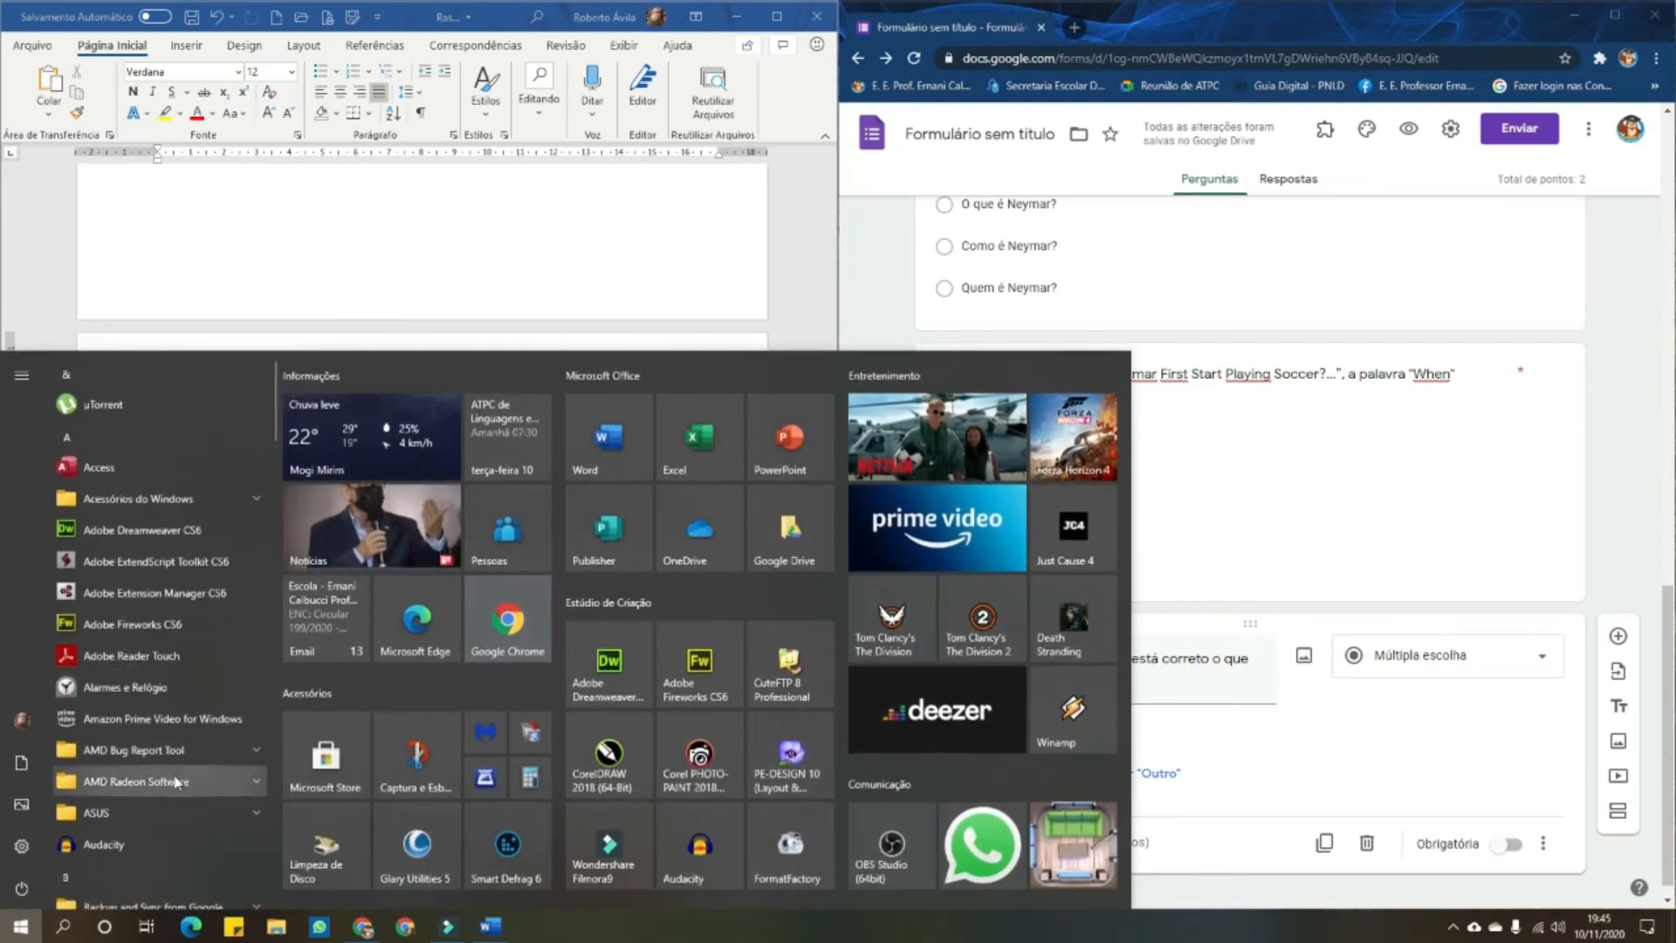
left_click(415, 756)
left_click(48, 137)
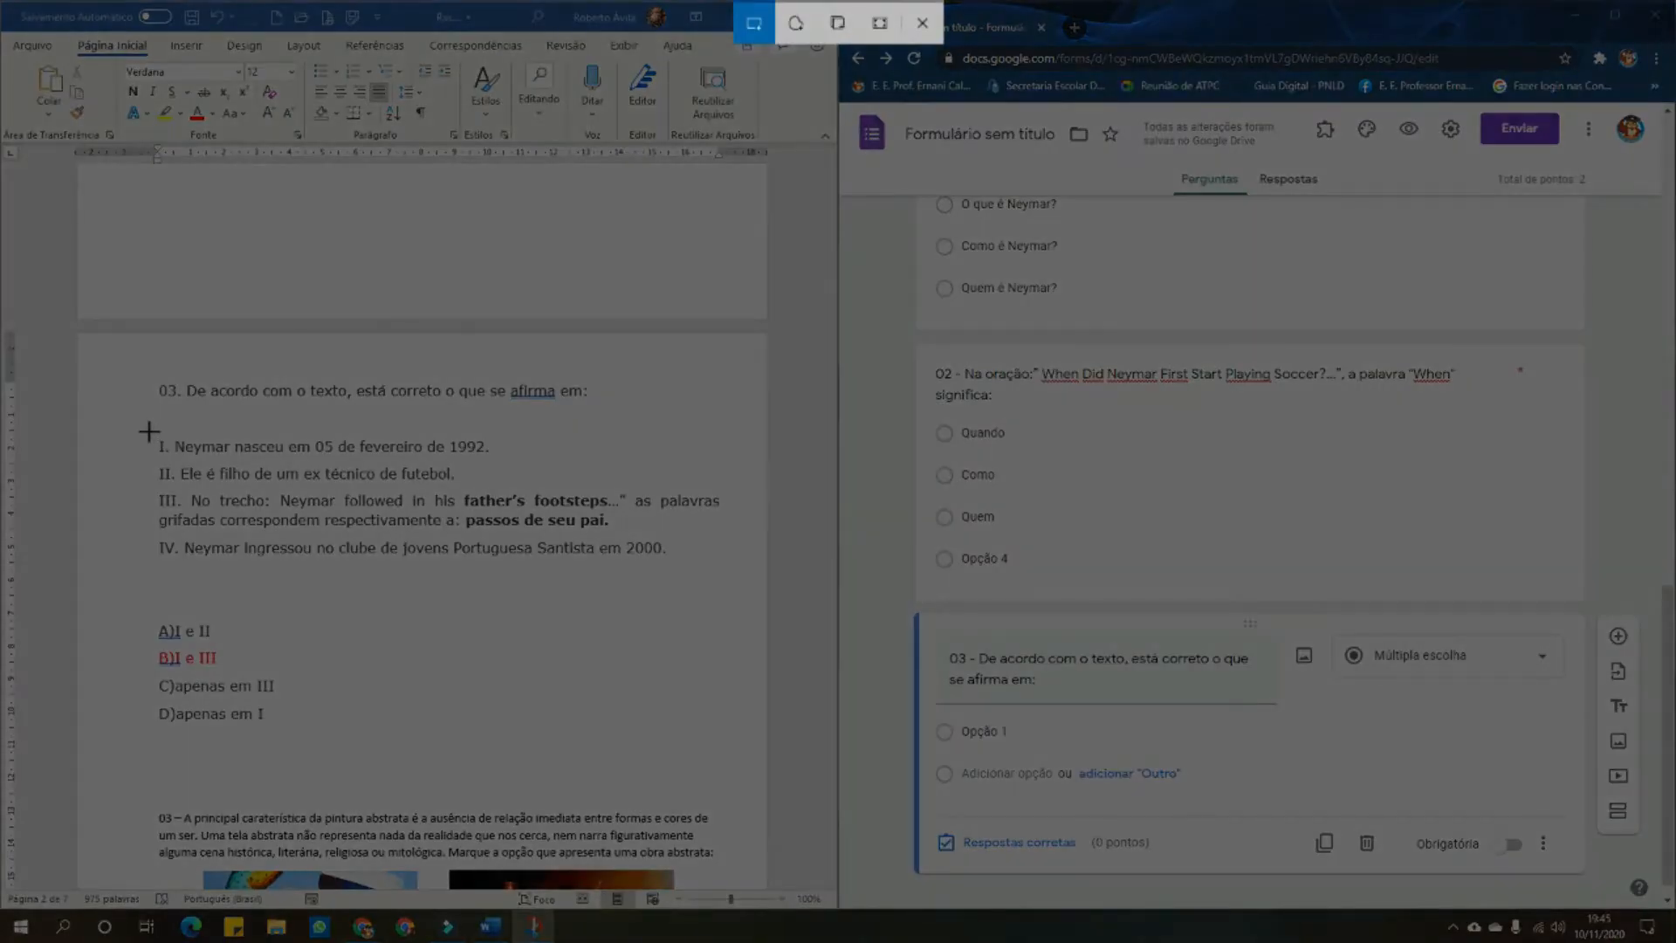
left_click_drag(148, 431, 730, 568)
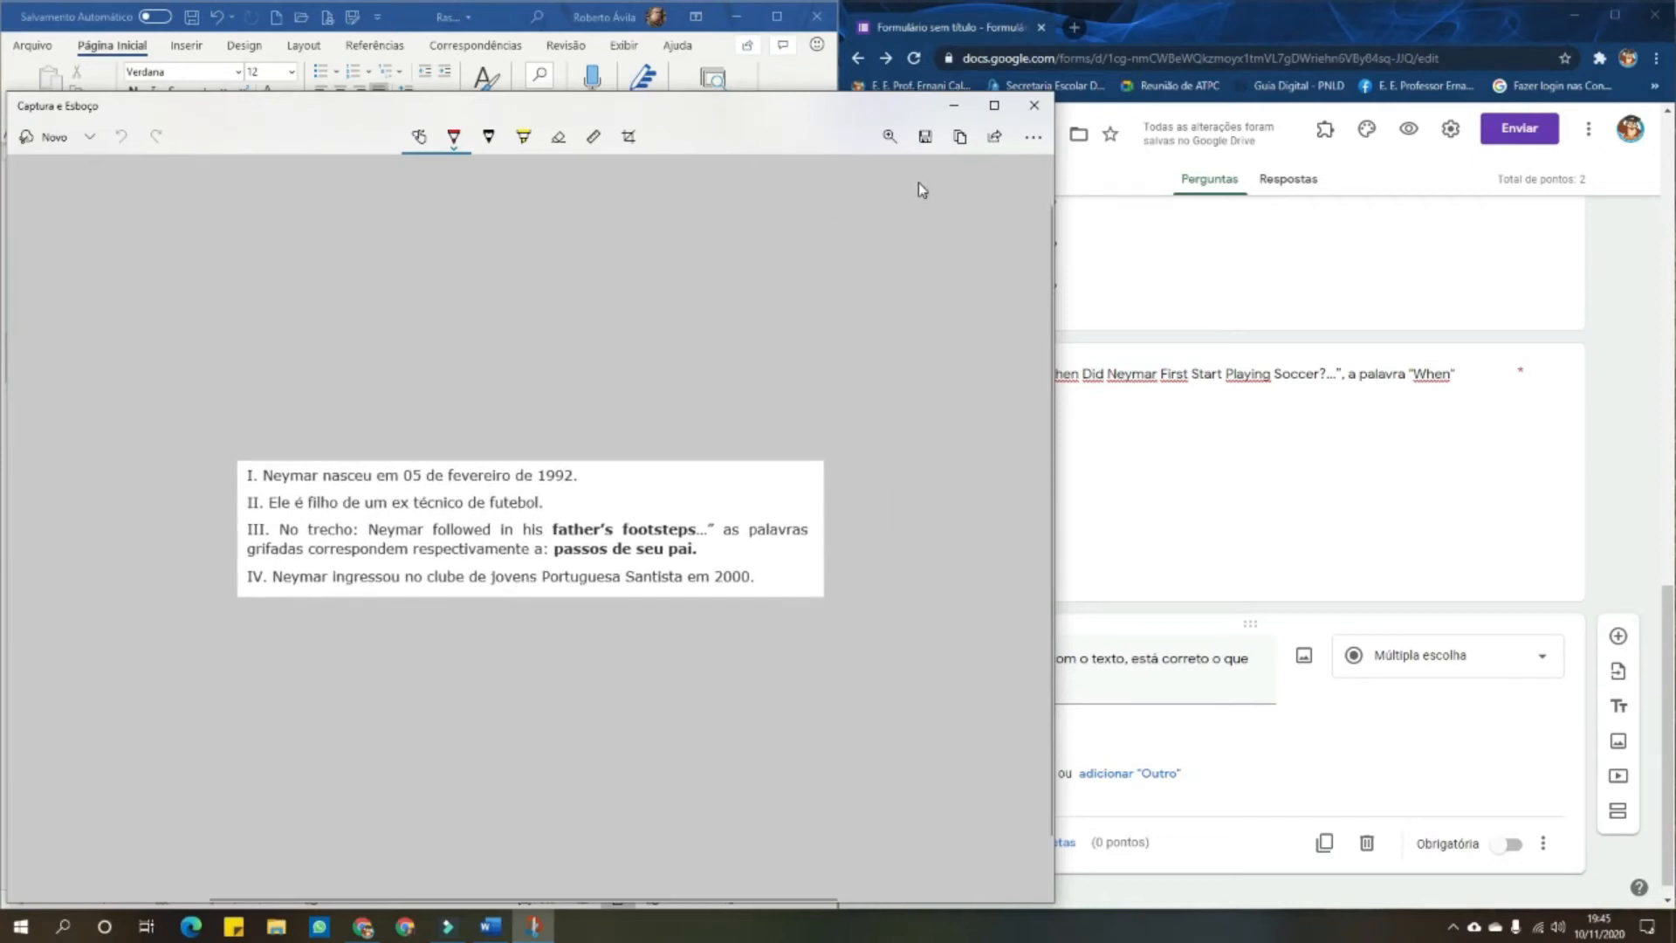
Save the capture as the JPG "Rascunho" in Área de Trabalho, replacing the existing file, and close Captura e Esboço
left_click(928, 140)
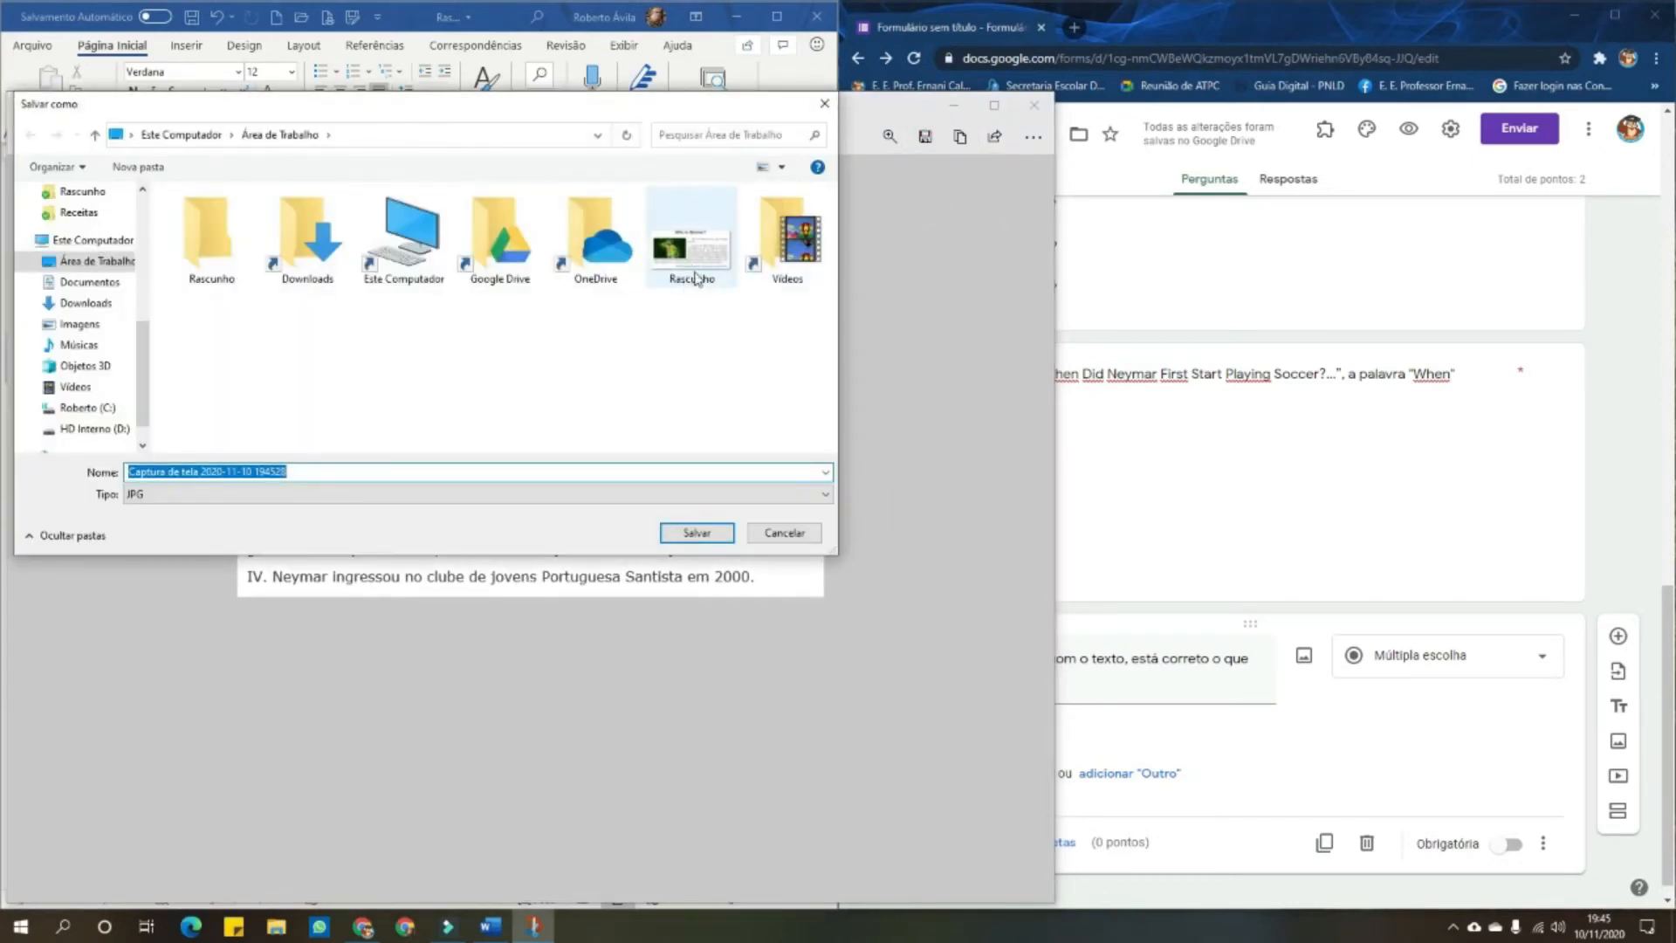
left_click(691, 276)
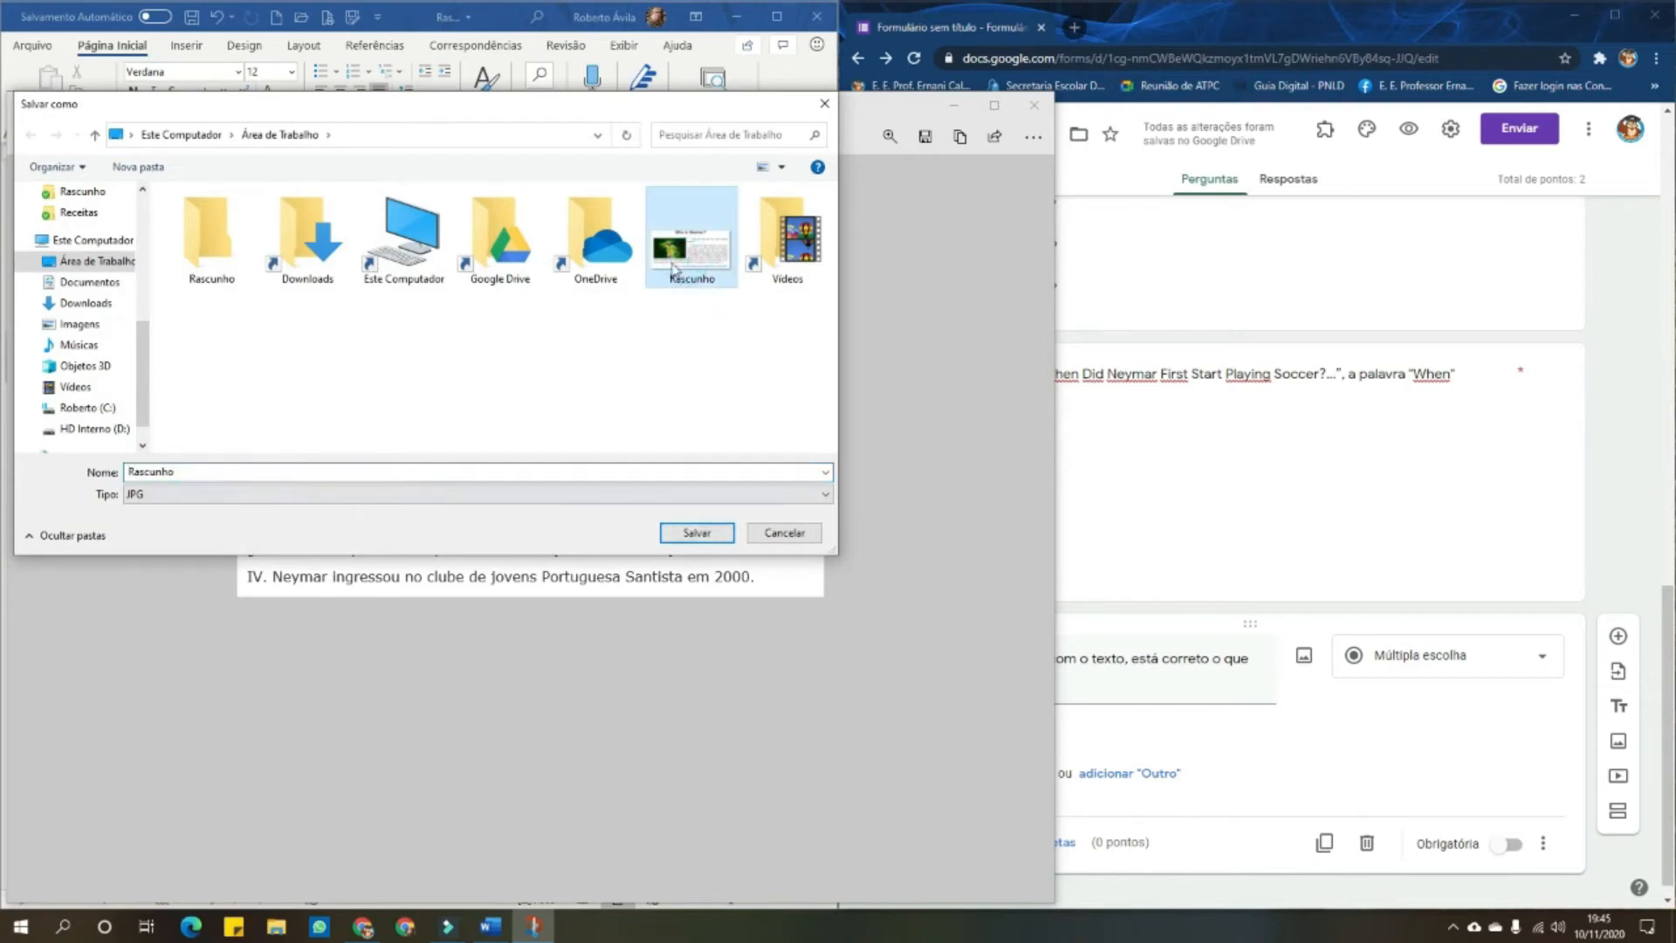
left_click(707, 534)
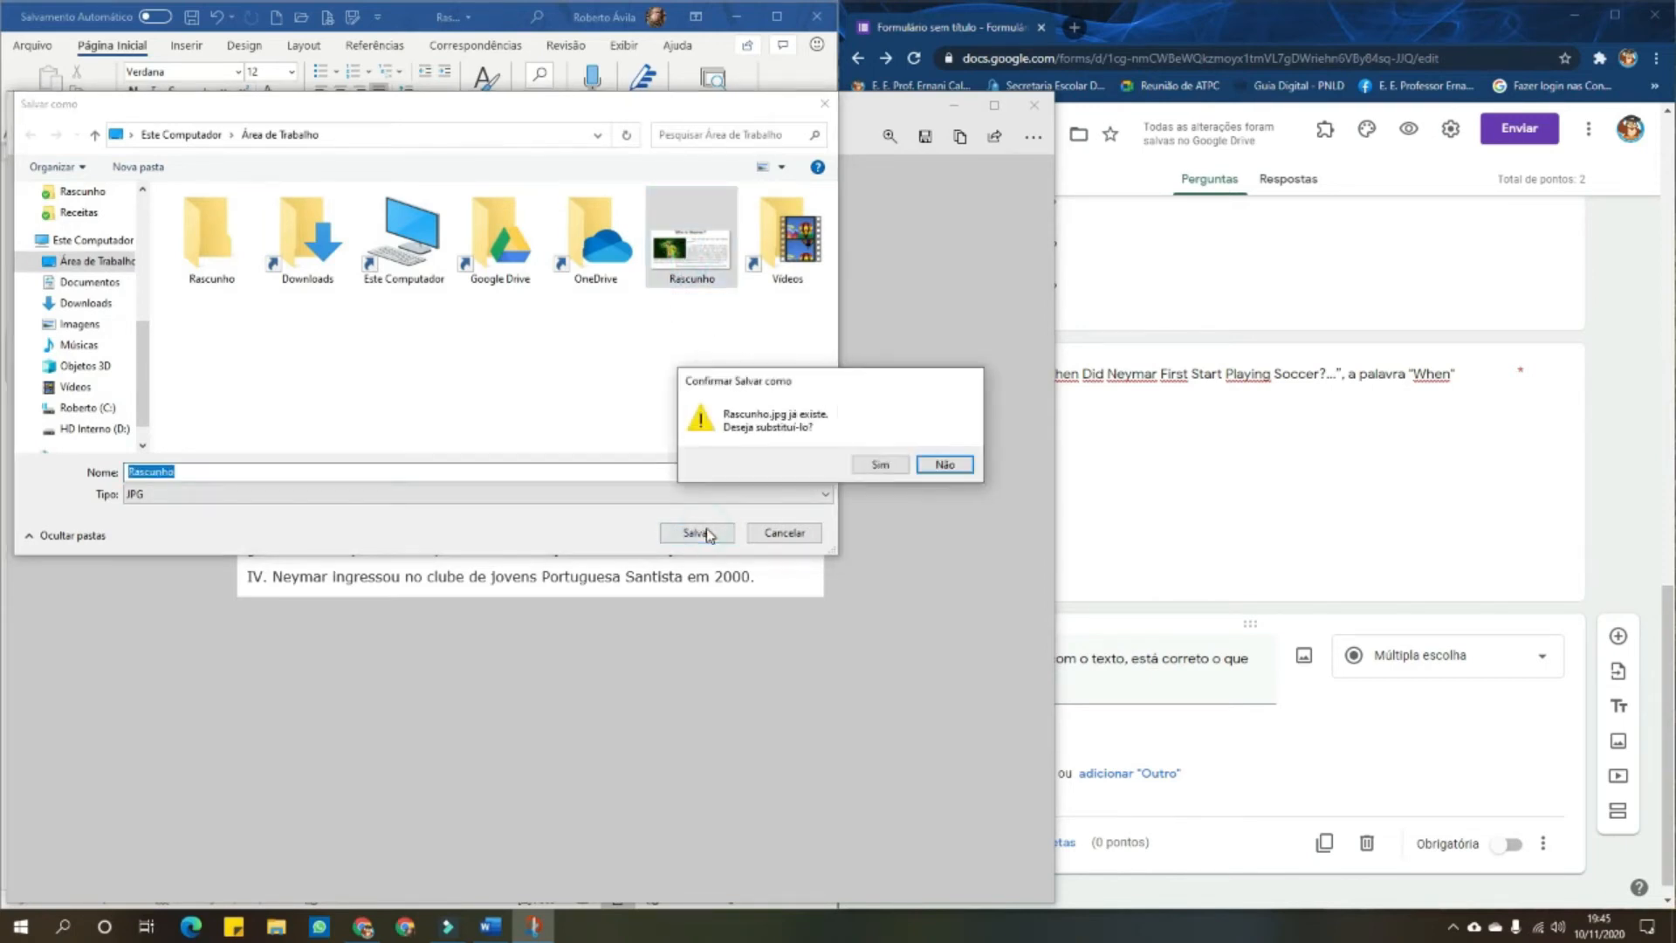
left_click(880, 466)
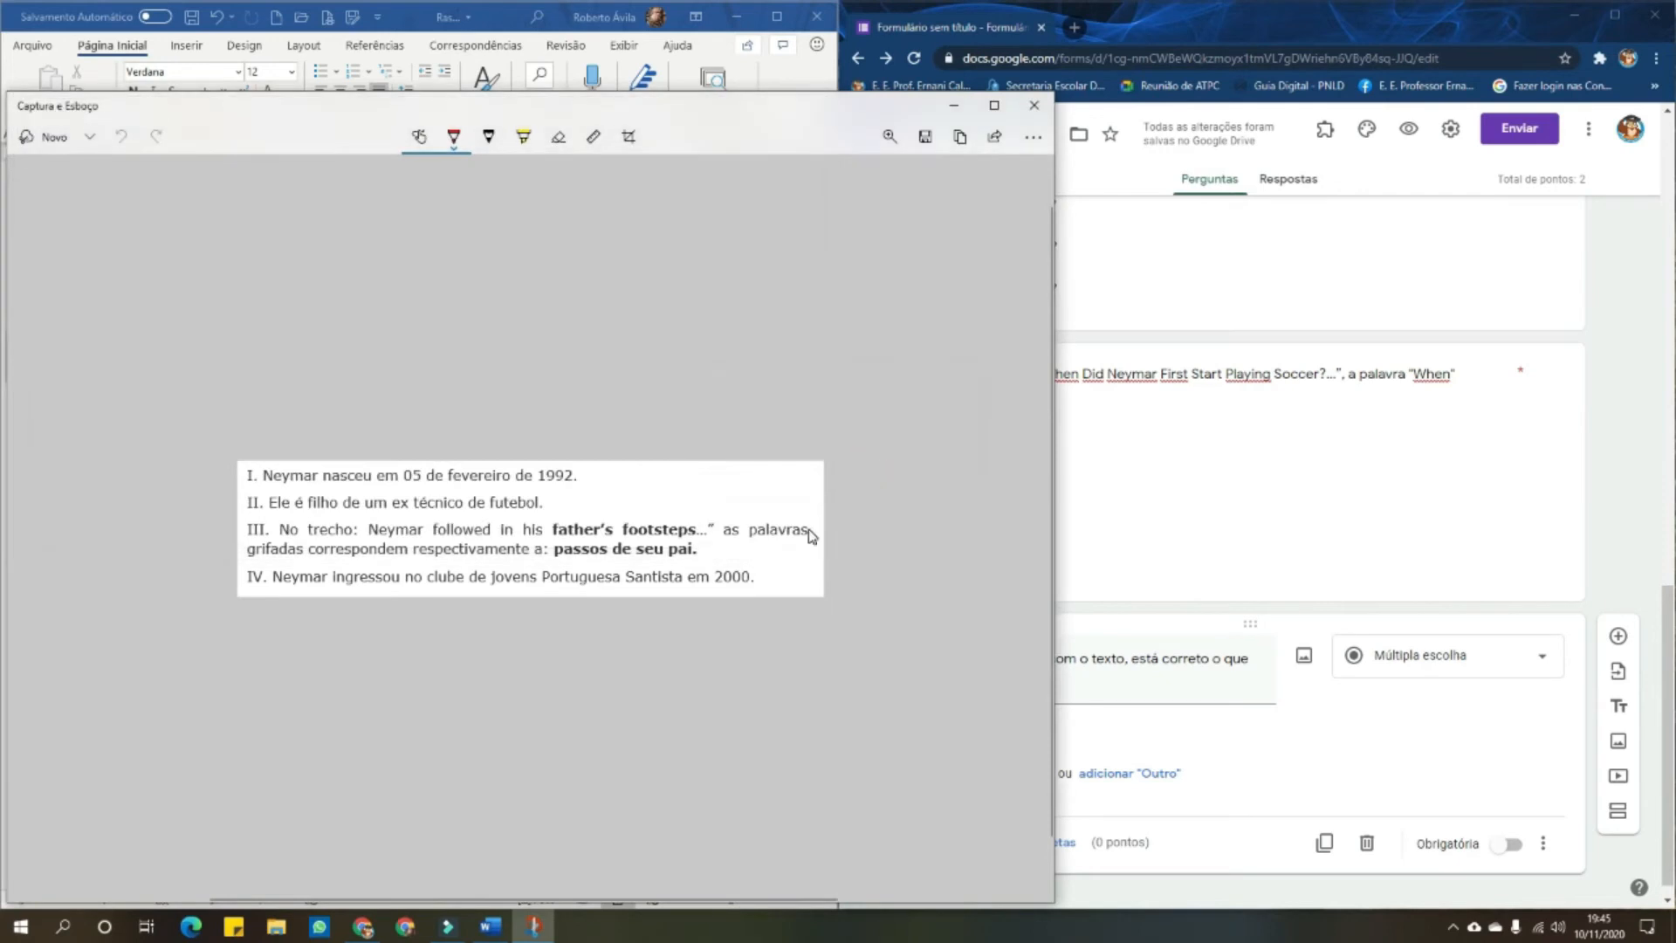
left_click(1034, 106)
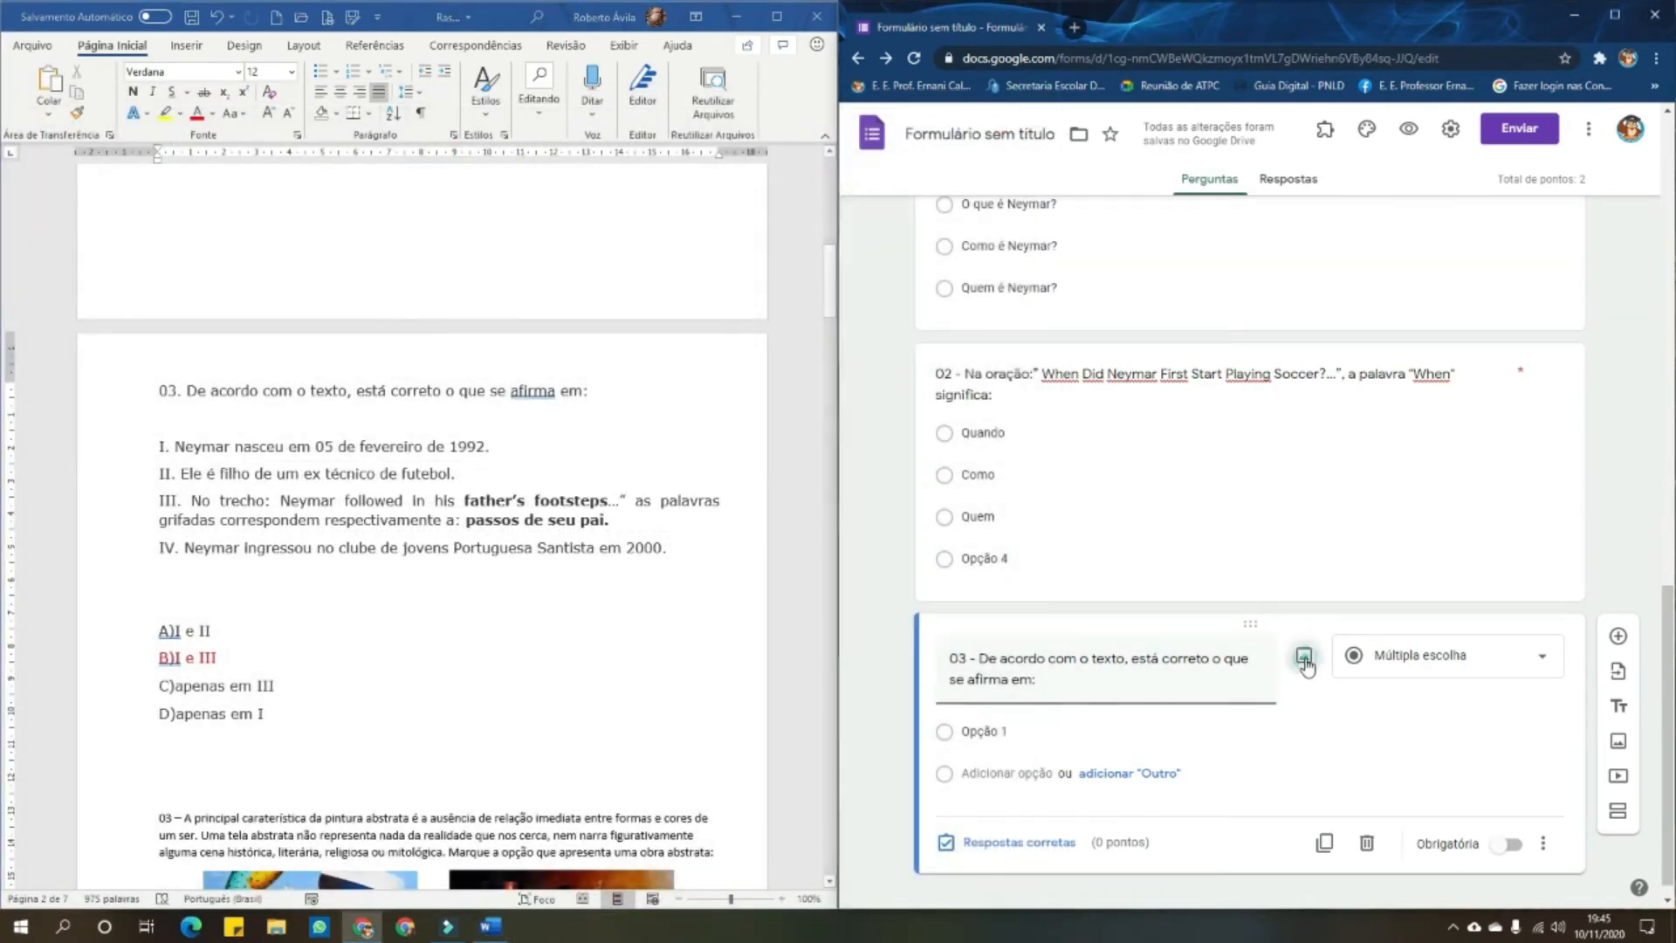
Upload the image "Rascunho" from Área de Trabalho into question 03 of the form
left_click(1304, 655)
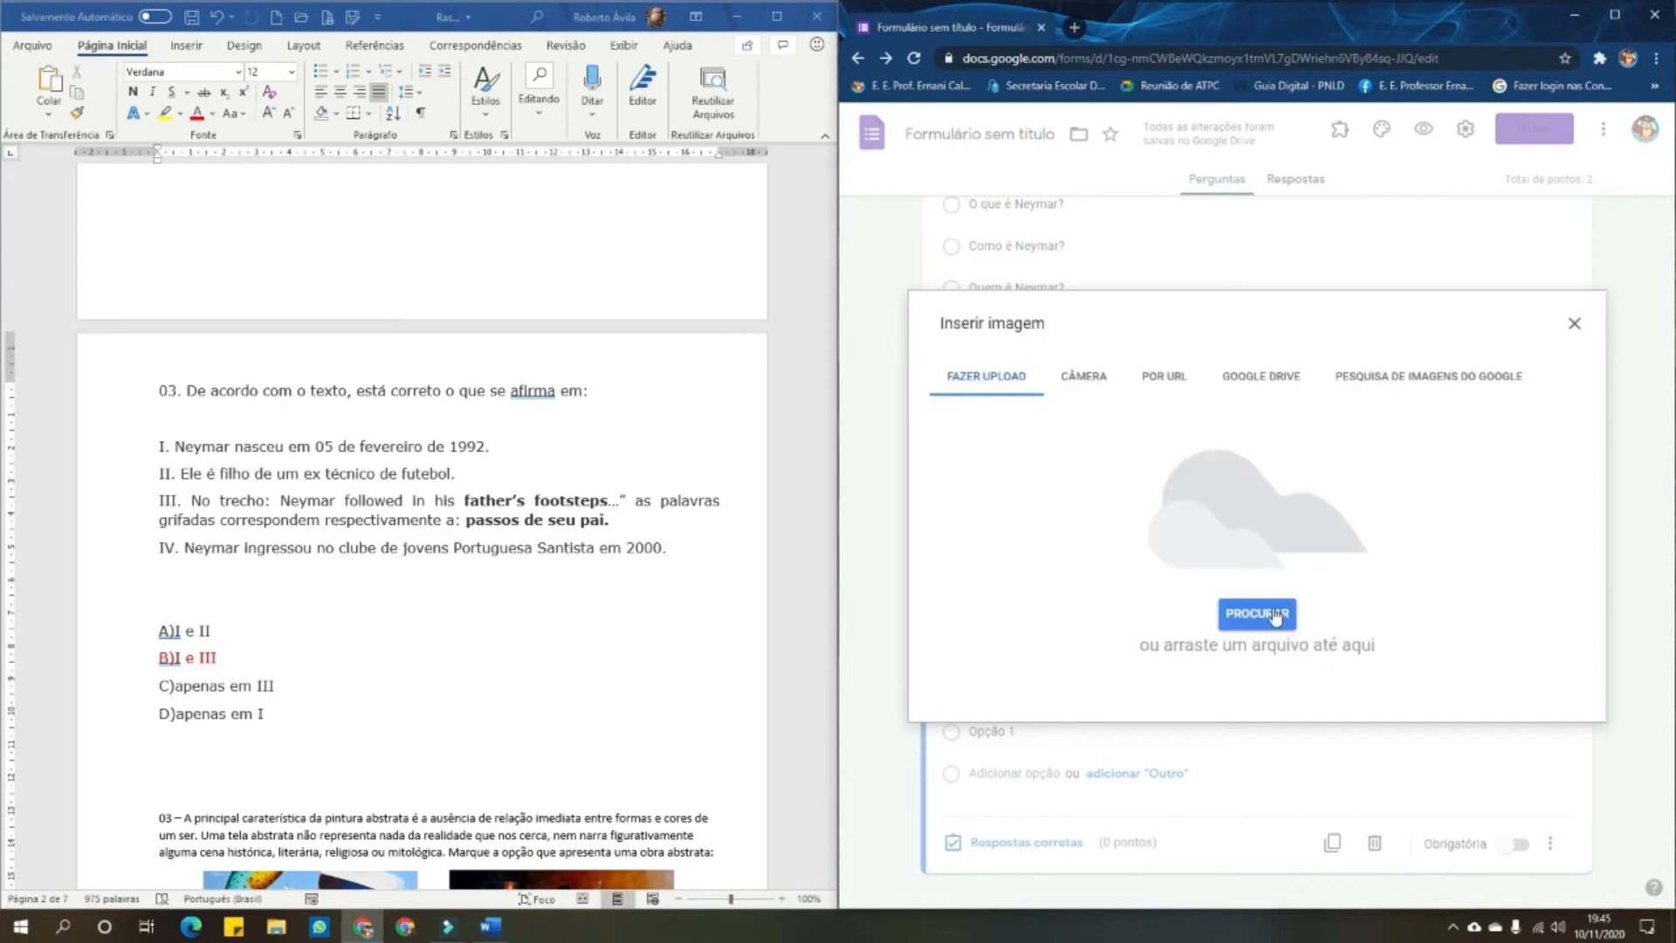
left_click(1280, 620)
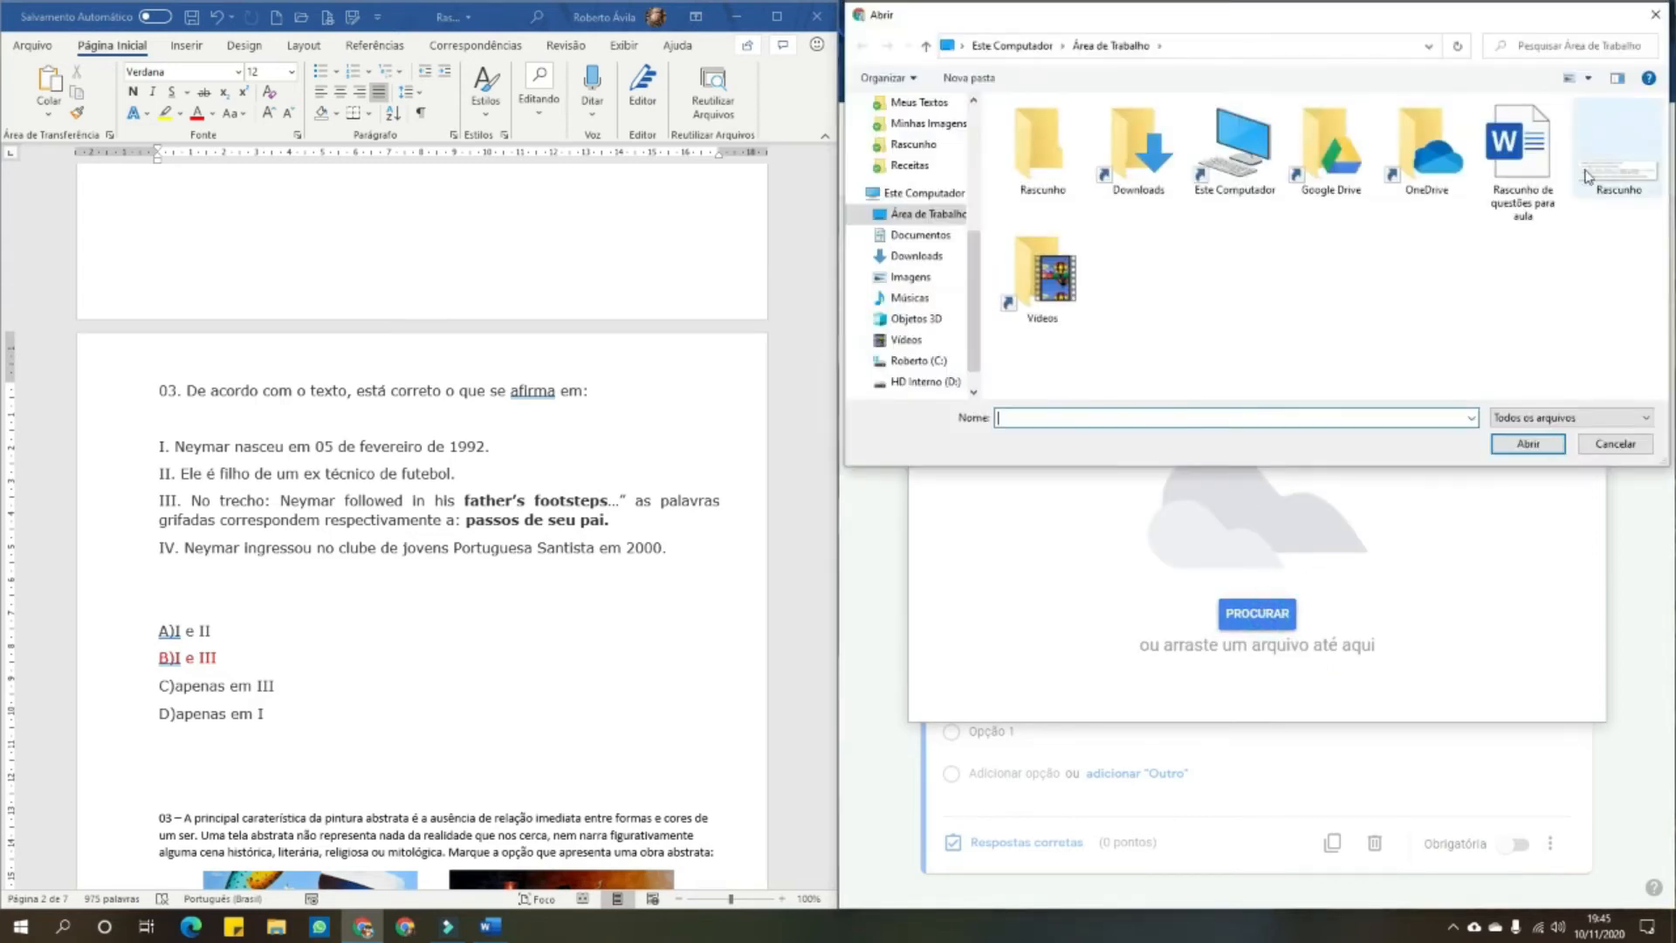
left_click(1612, 179)
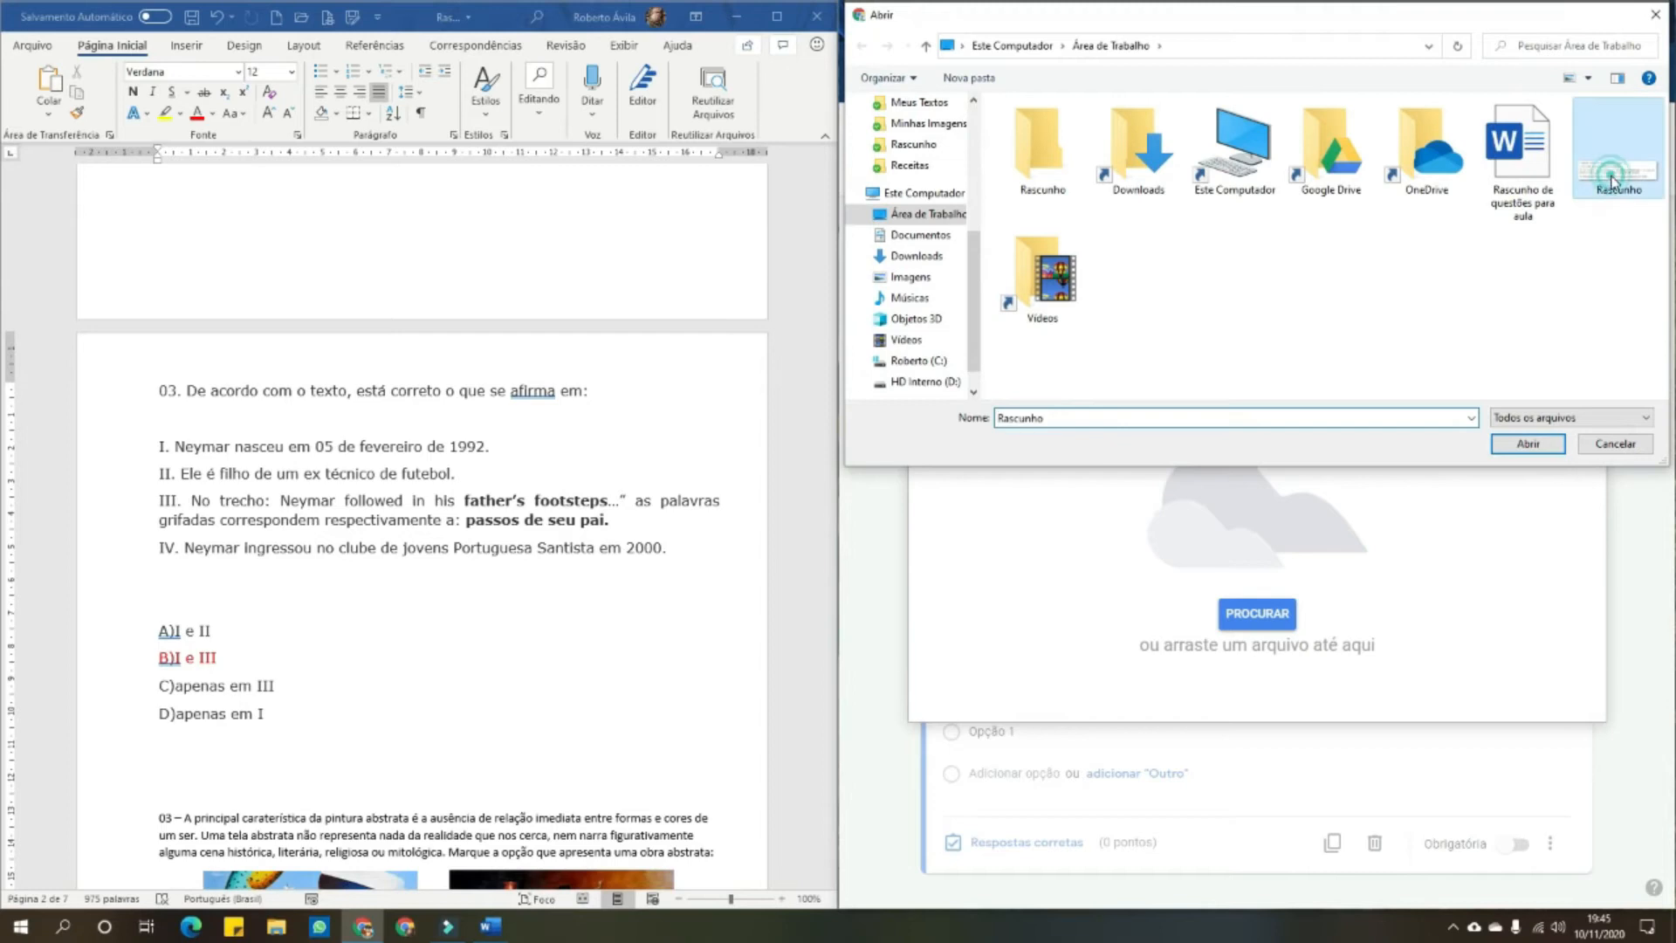
left_click(1530, 443)
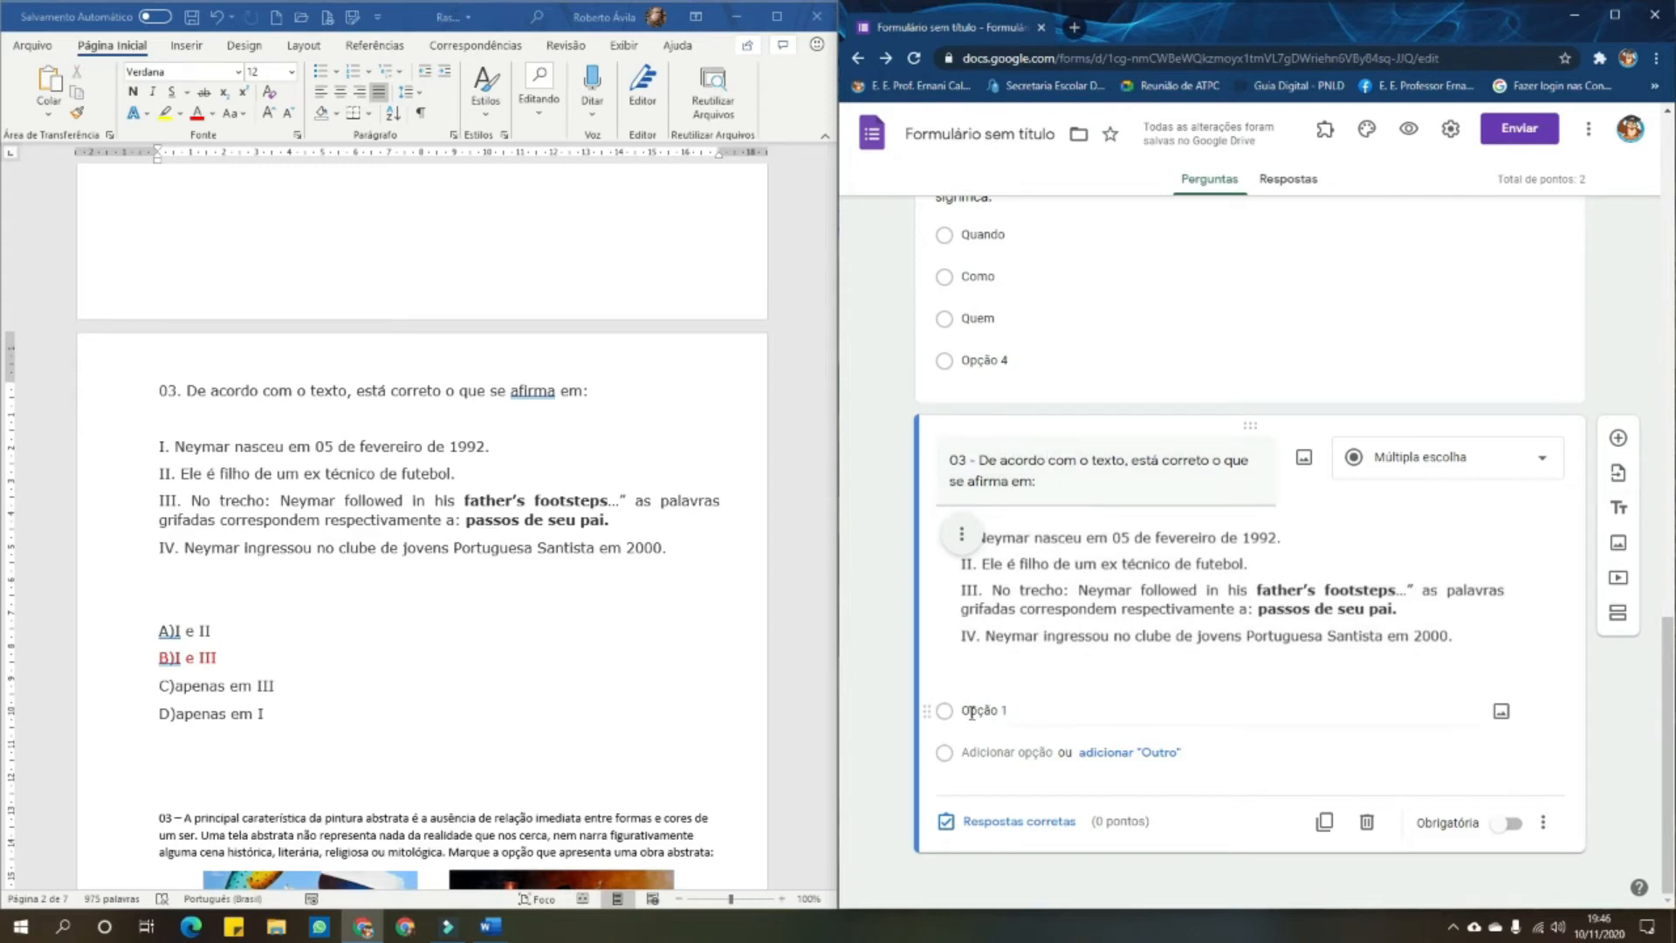
Copy the answers "I e II" and "I e III" from the Word document as the first two options of question 03
left_click(170, 630)
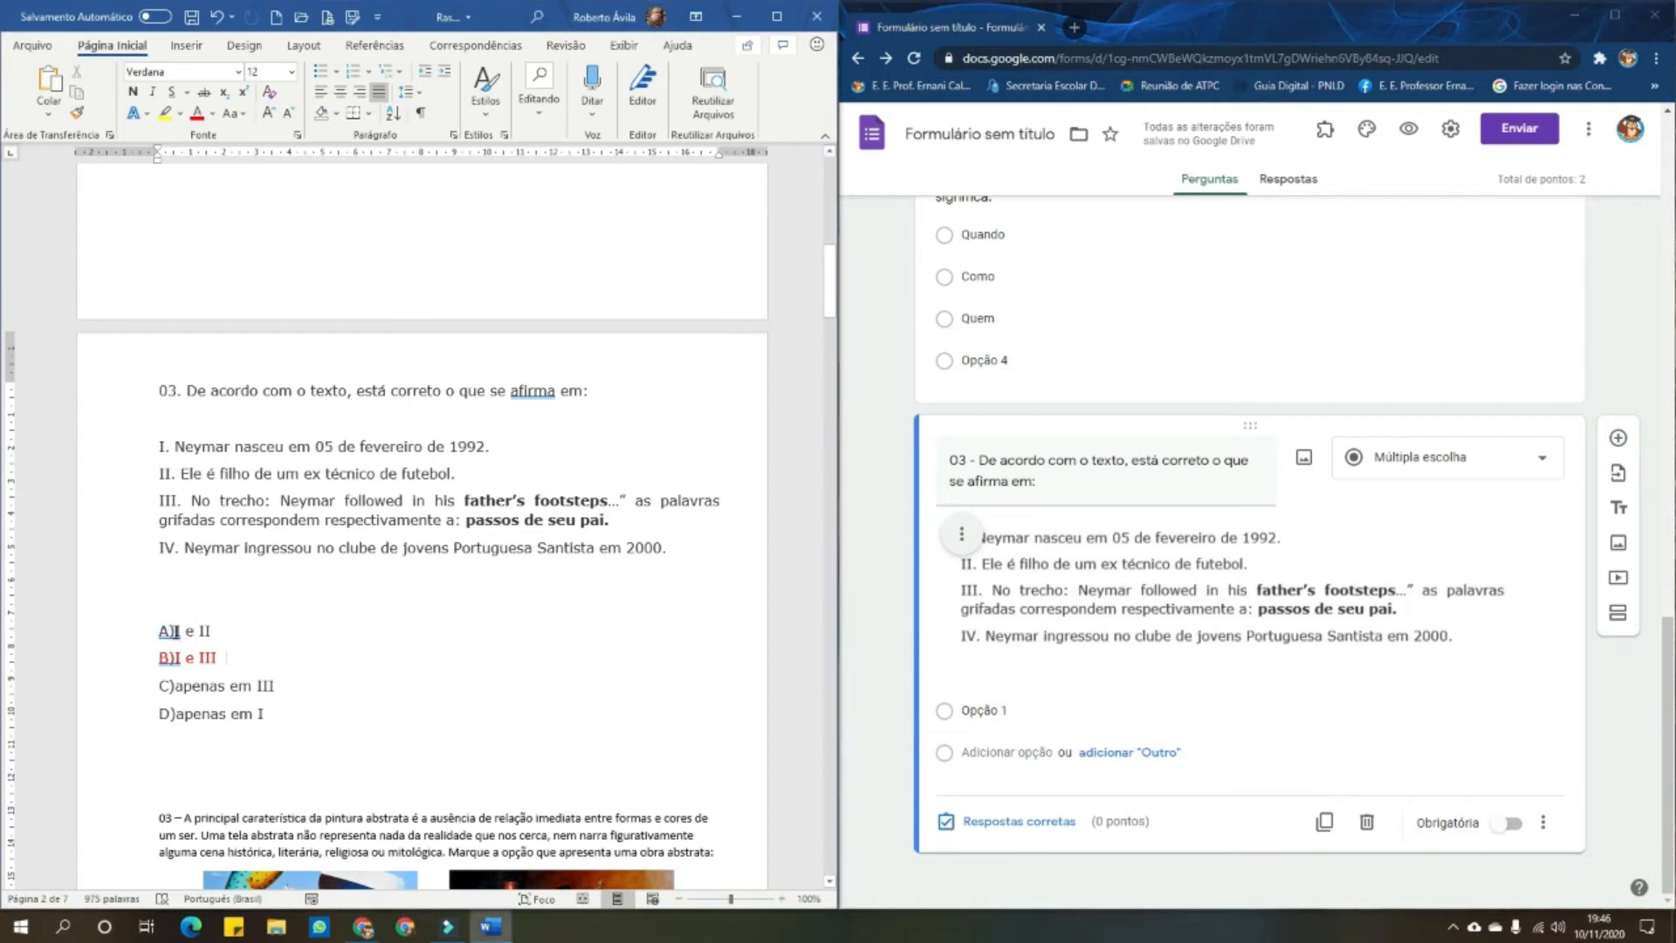
left_click_drag(174, 630, 211, 631)
key("ctrl+c")
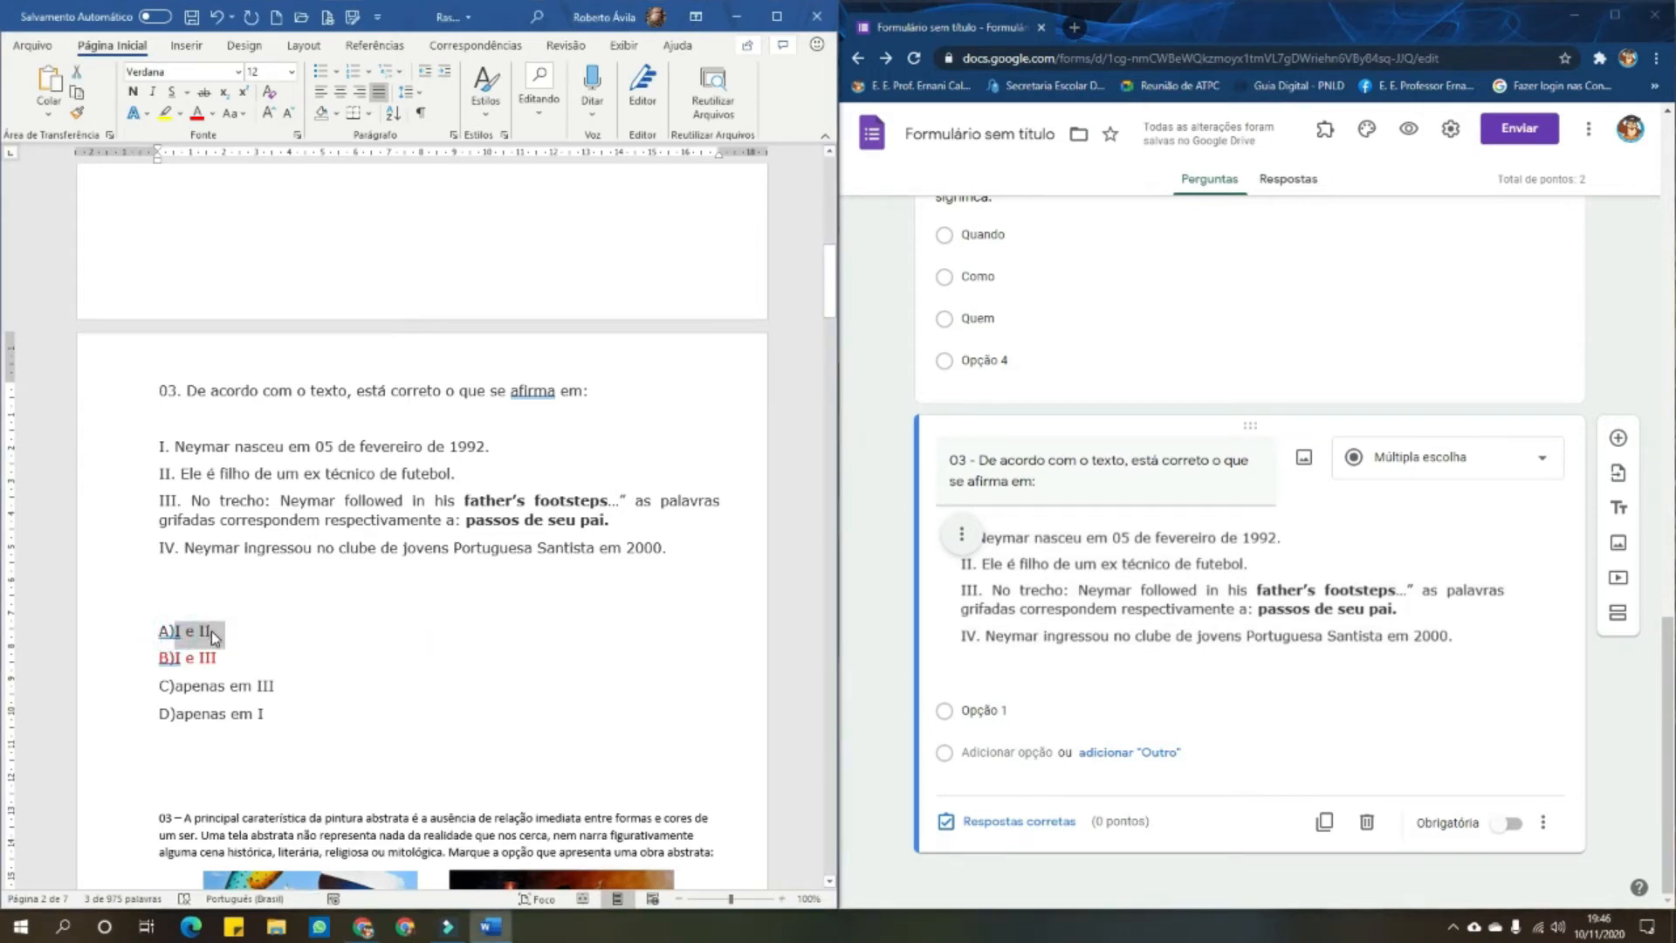
left_click(1003, 712)
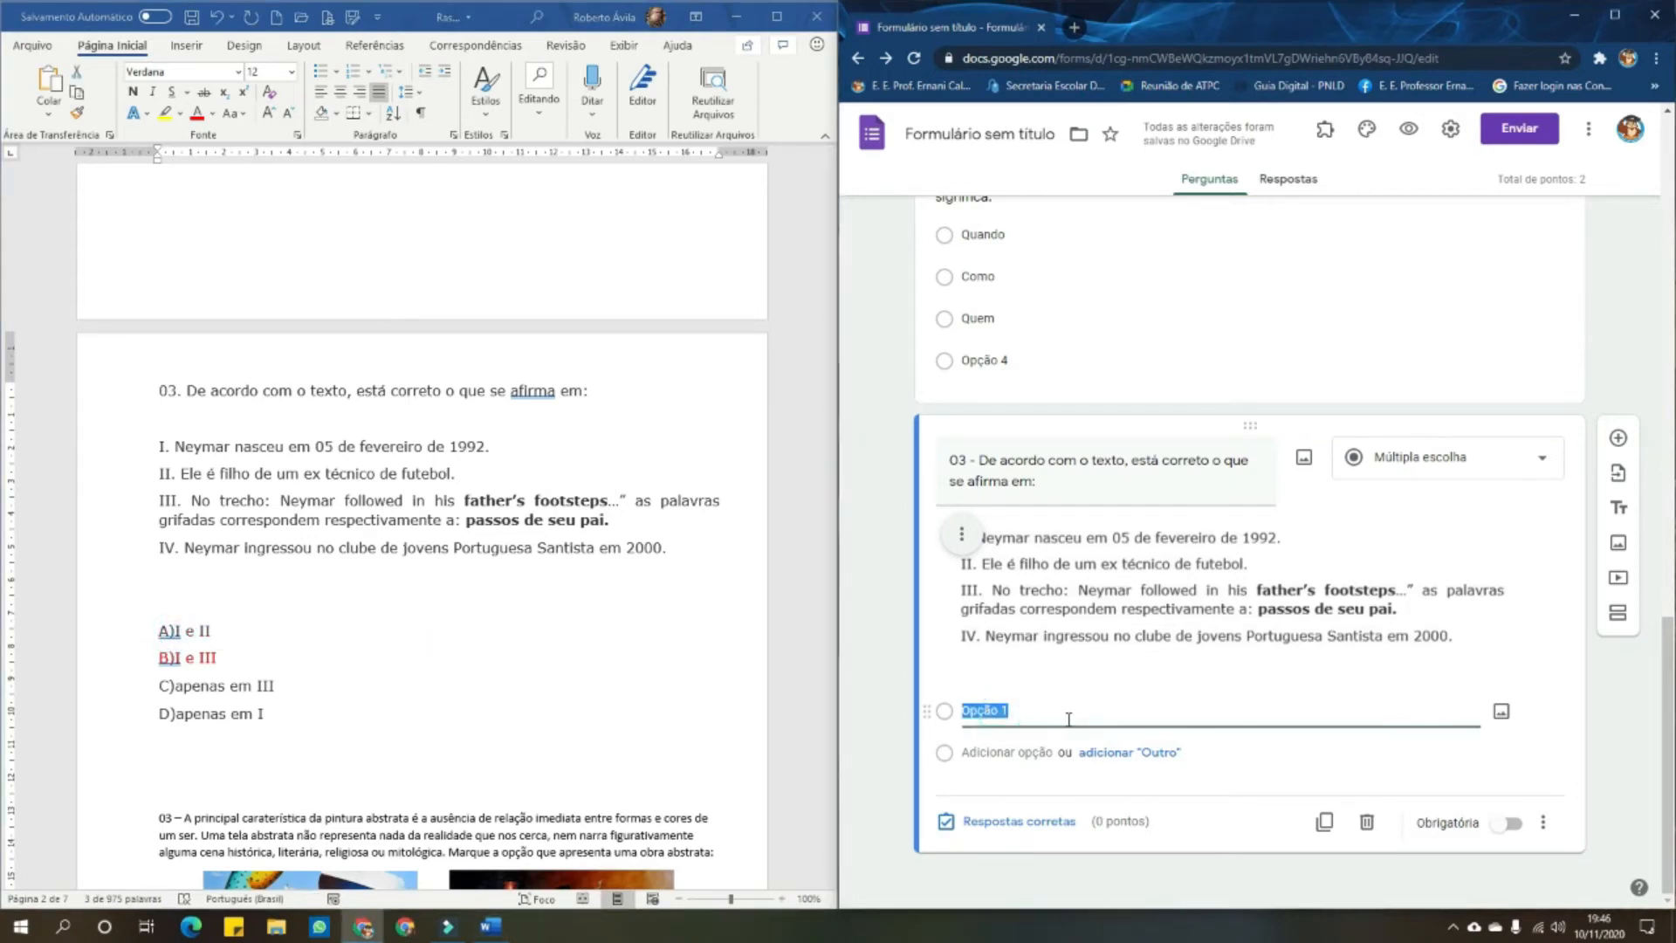
key("ctrl+v")
left_click(220, 670)
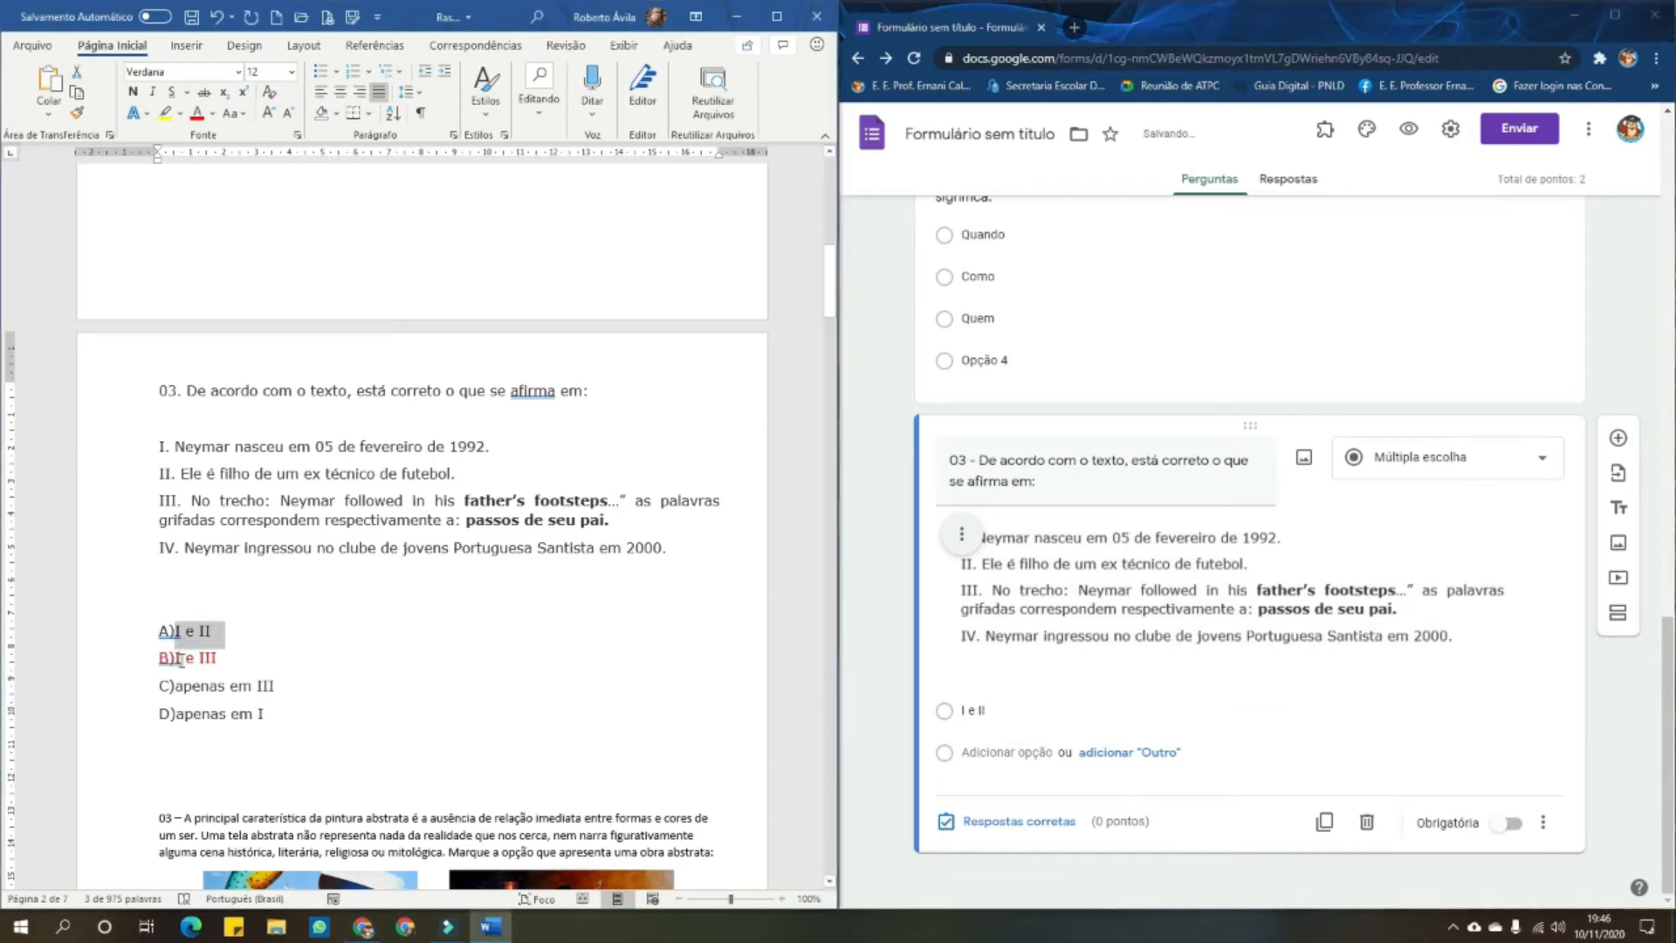
left_click_drag(174, 657, 218, 655)
key("ctrl+c")
left_click(1003, 751)
key("ctrl+v")
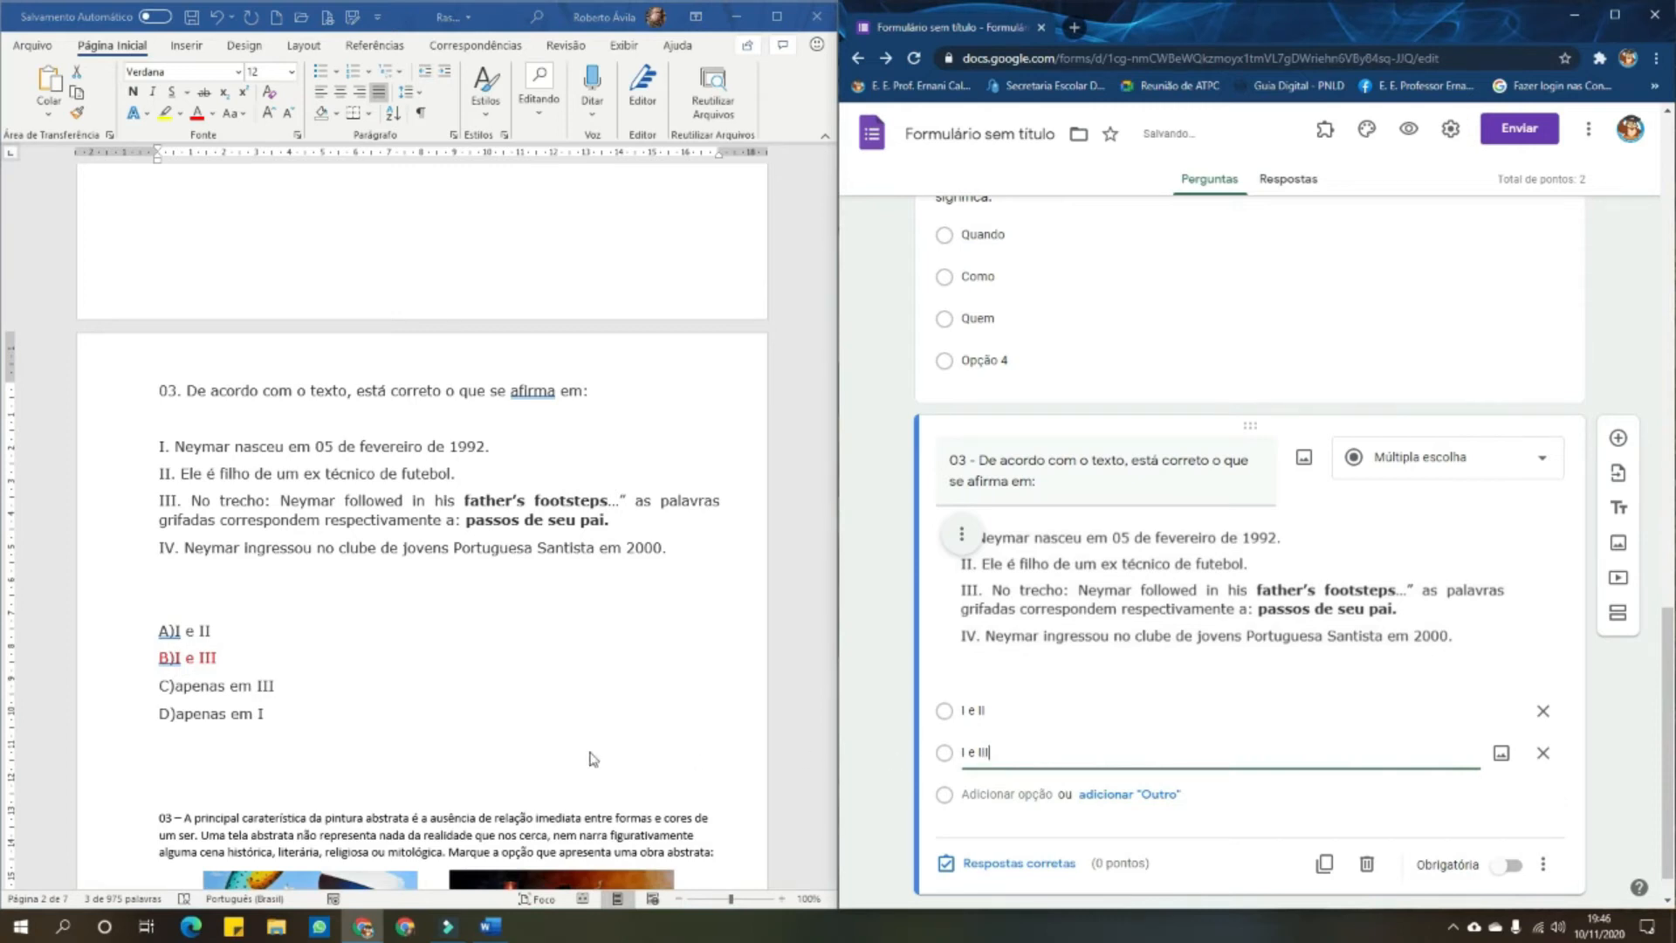
Copy the answers "apenas em III" and "apenas em I" from the Word document as the third and fourth options of question 03
left_click(202, 691)
left_click_drag(175, 686, 275, 683)
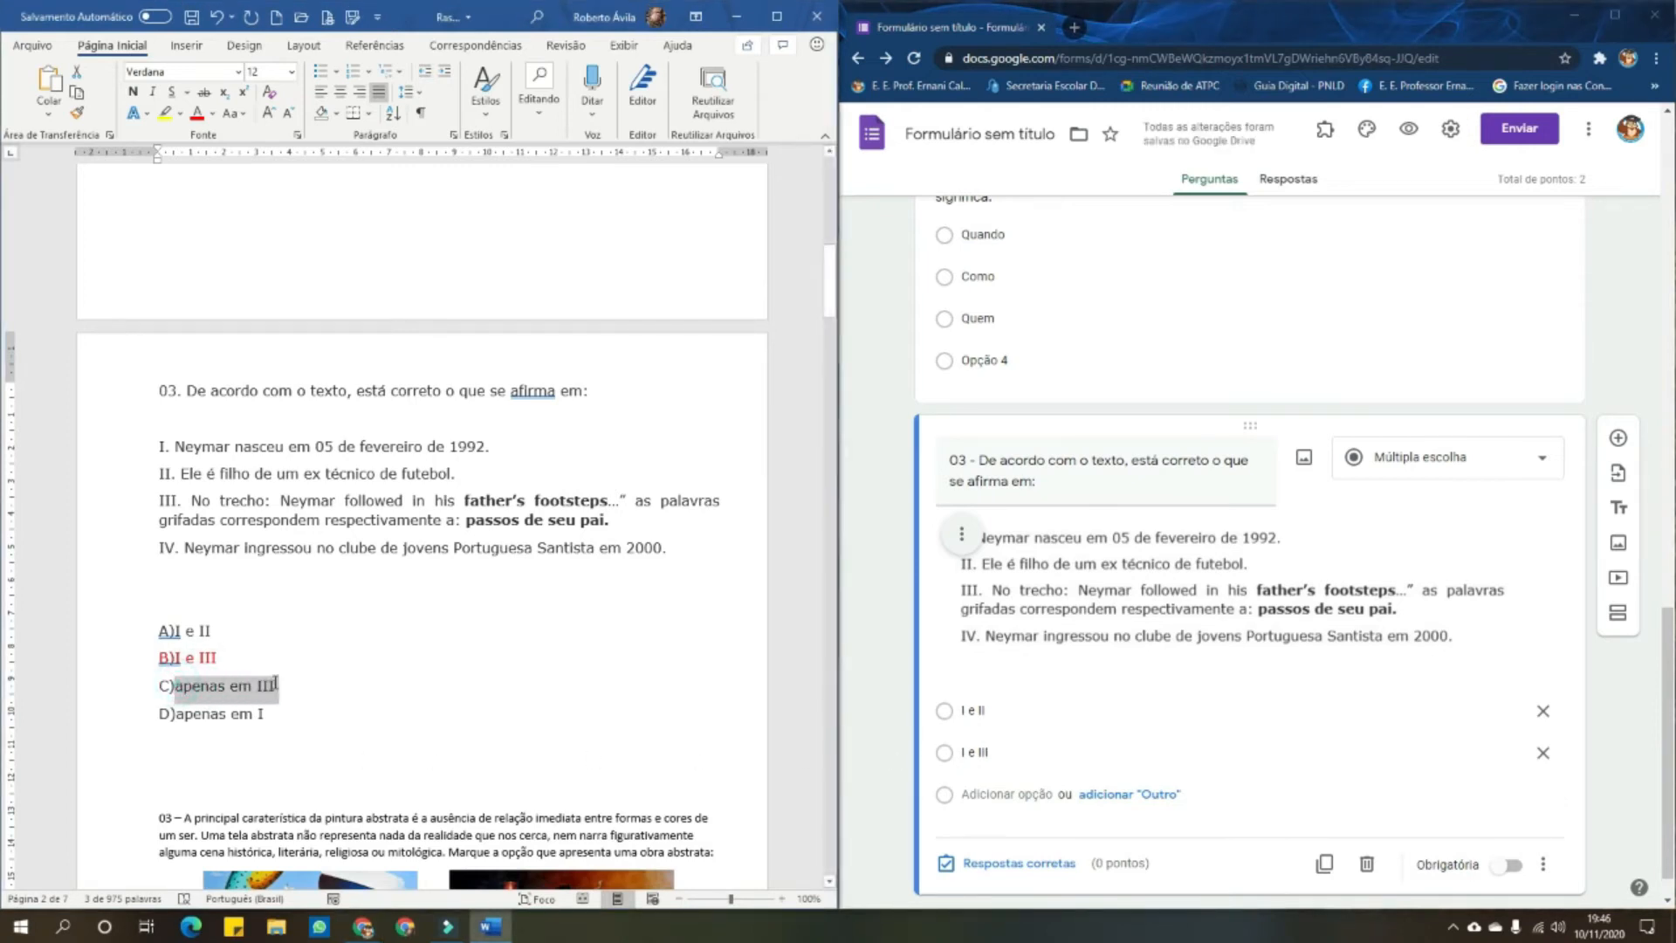
left_click(992, 790)
key("ctrl+v")
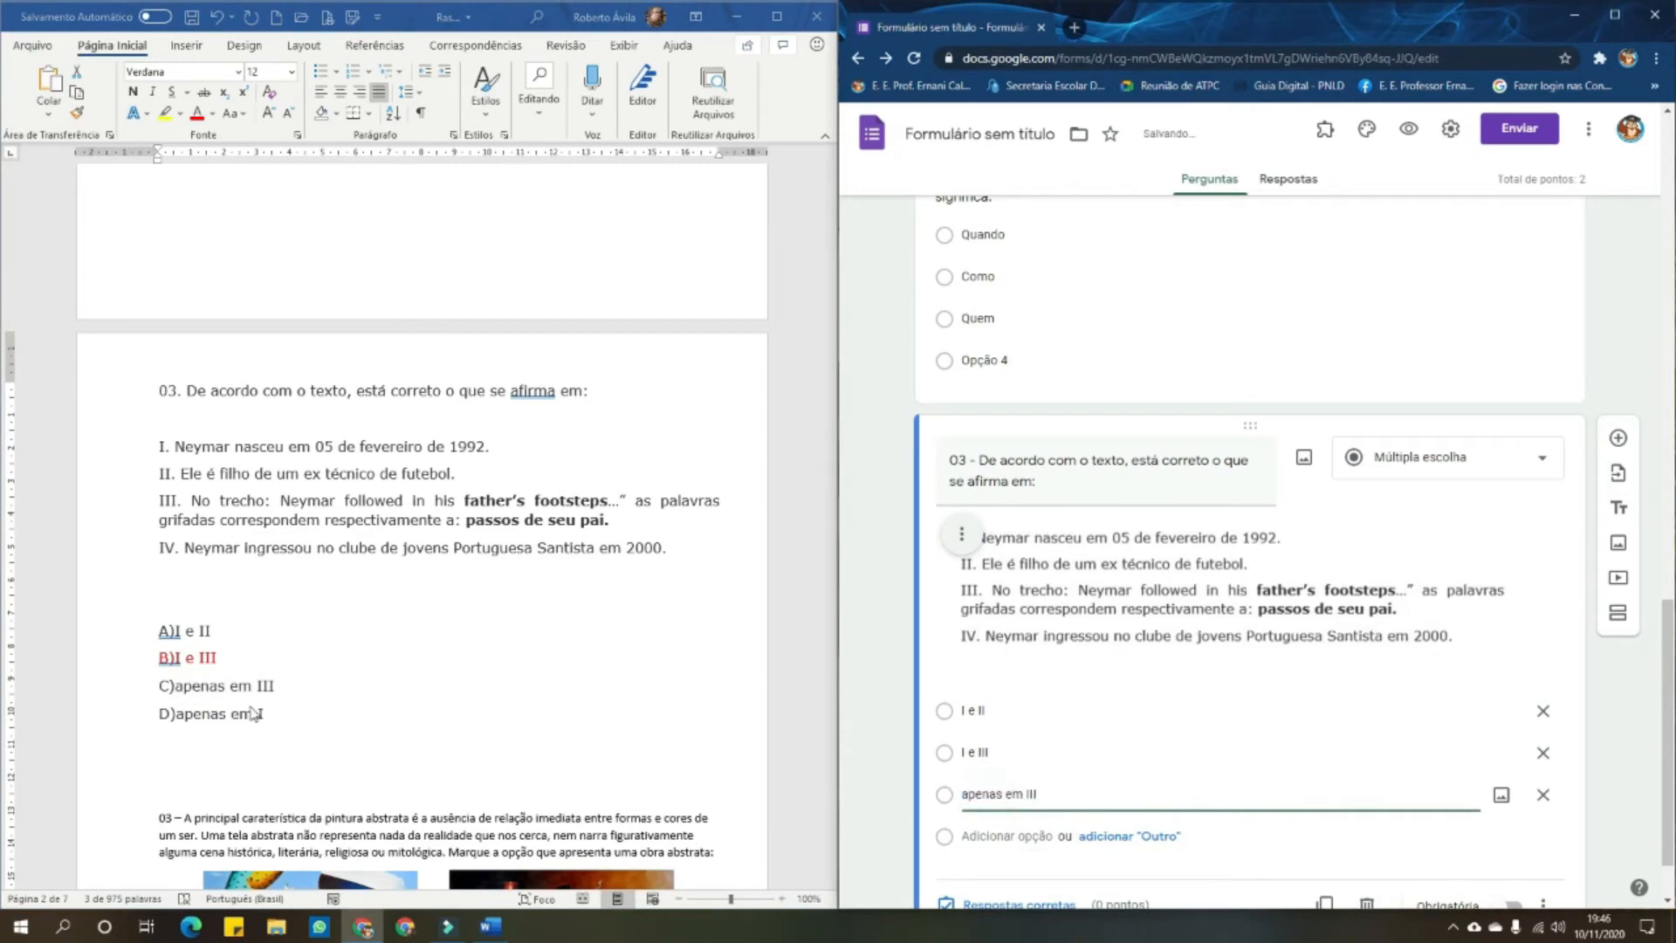
left_click_drag(177, 713, 268, 713)
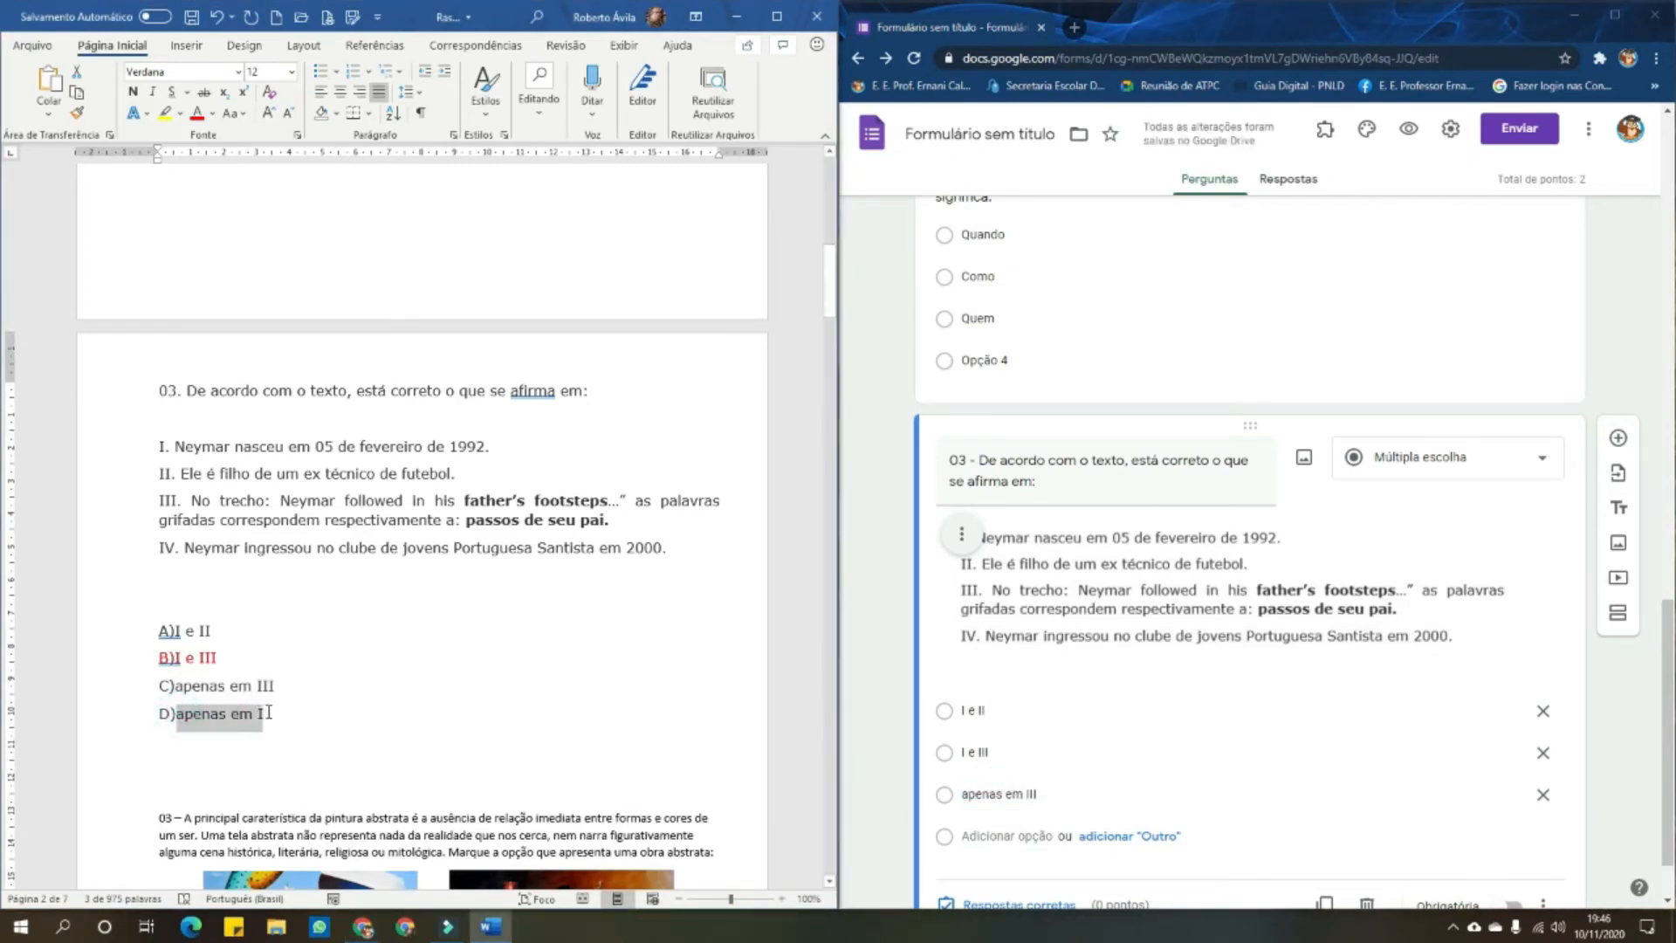
left_click(981, 834)
key("ctrl+v")
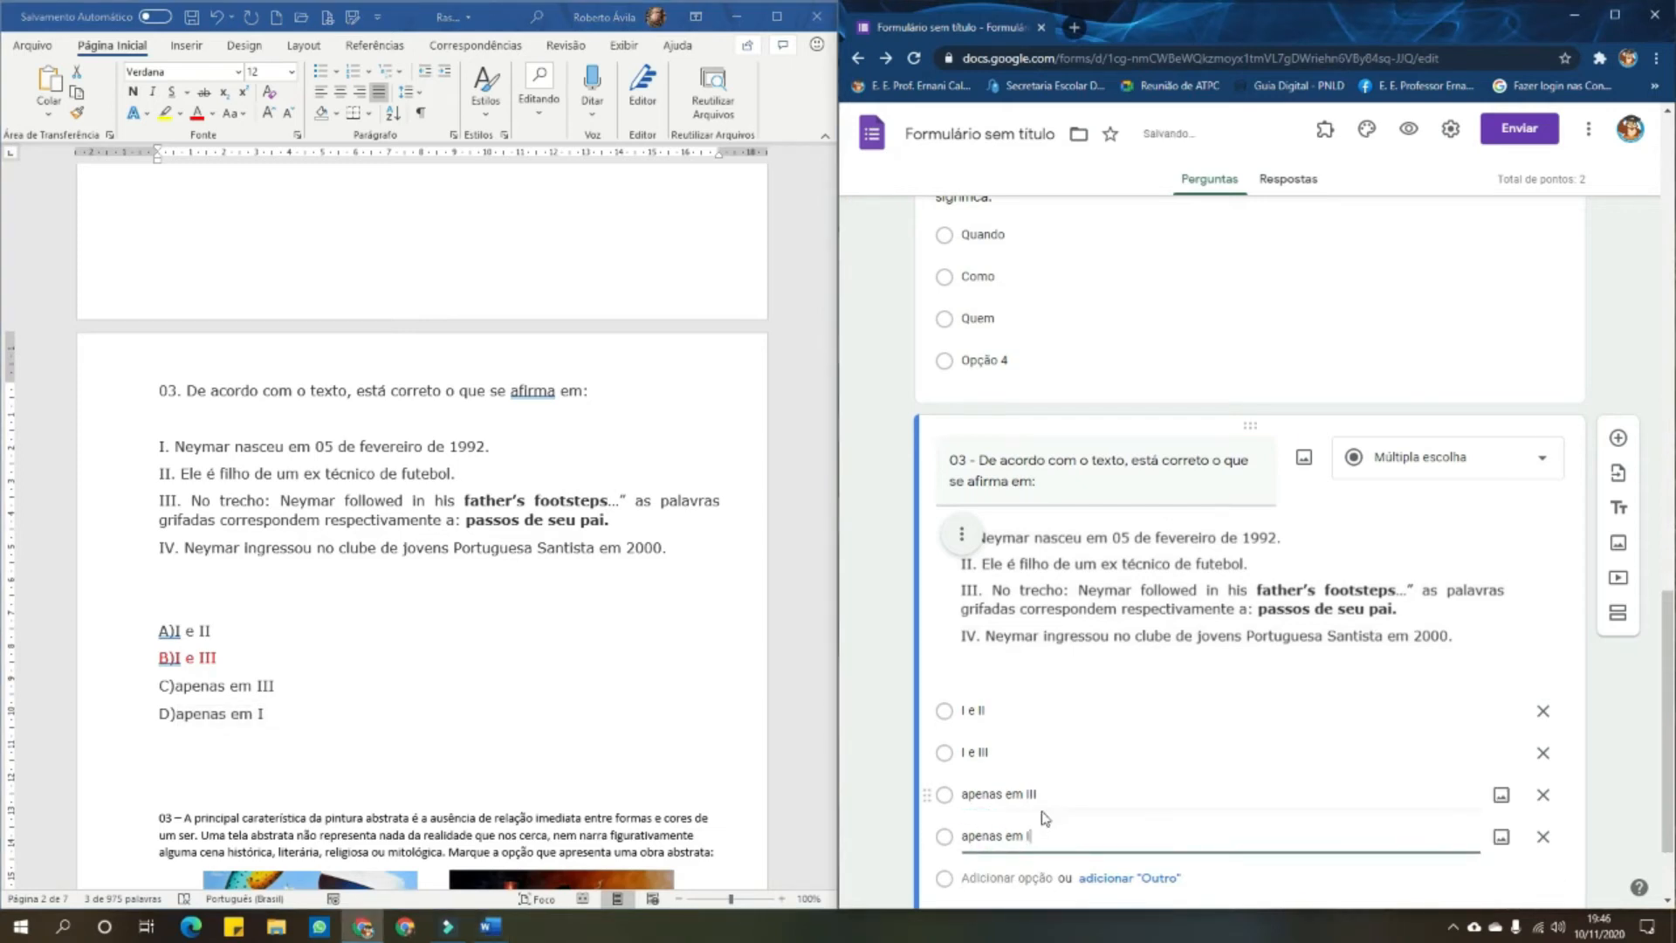
Reword question 03's options as "I e II estão corretas.", "I e III estão corretas", "apenas III está correta" and "apenas I está correta"
scroll(1090, 721, "down", 1)
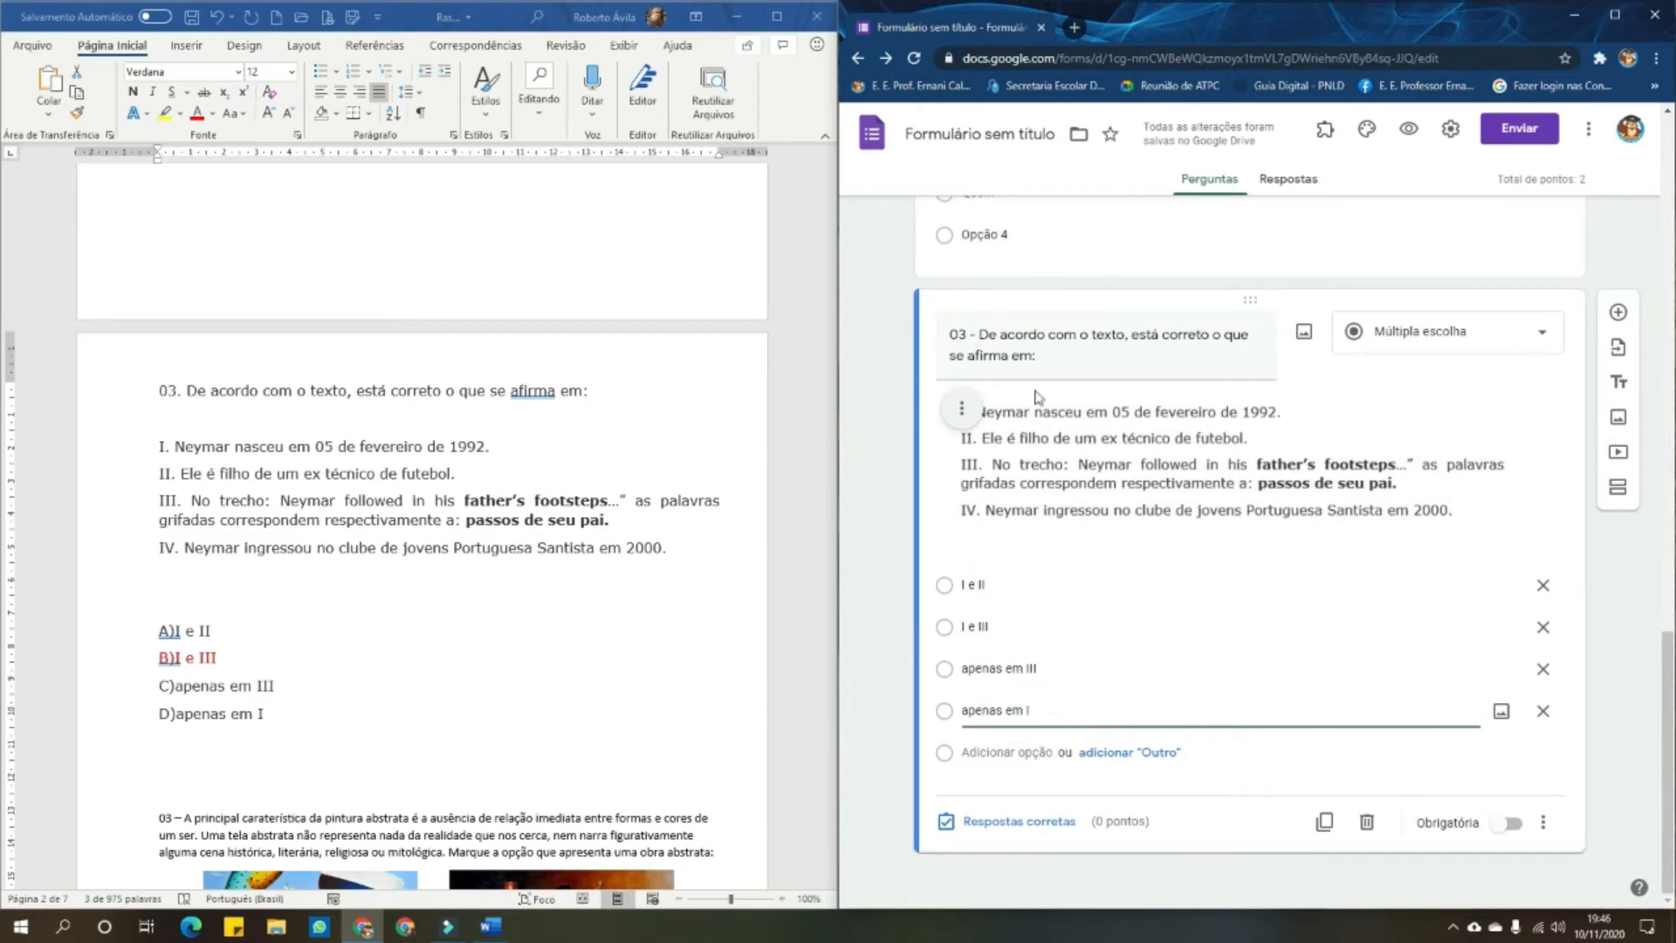
left_click(1004, 589)
left_click(1003, 589)
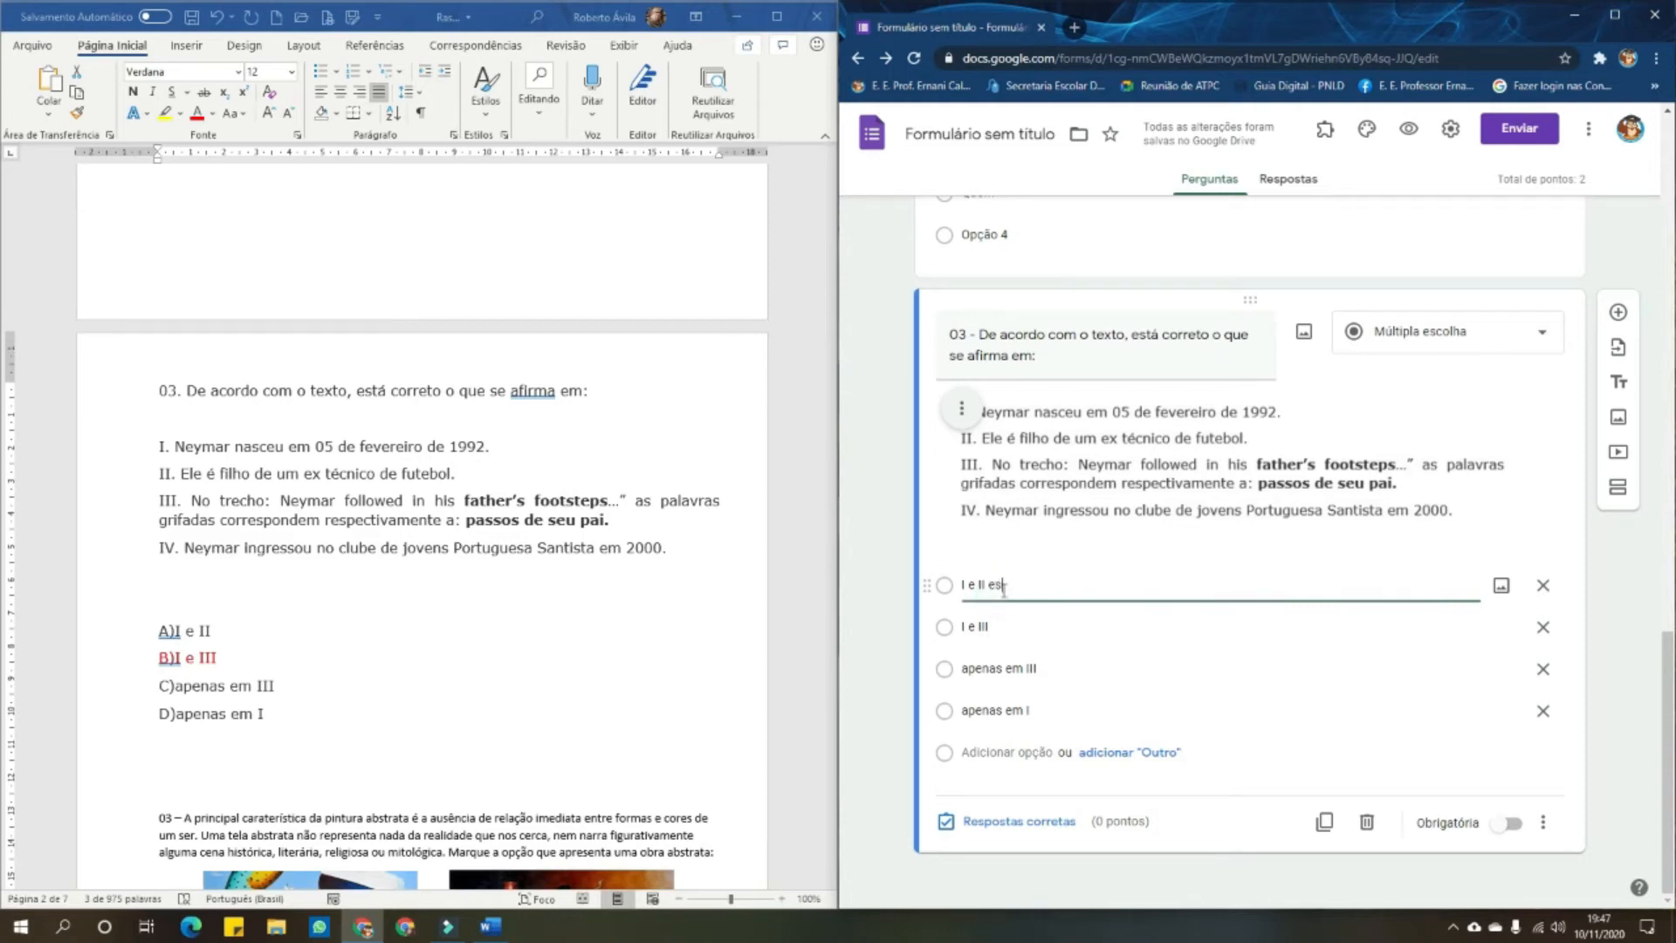
type("estão corretas.")
left_click(1015, 628)
left_click(1016, 626)
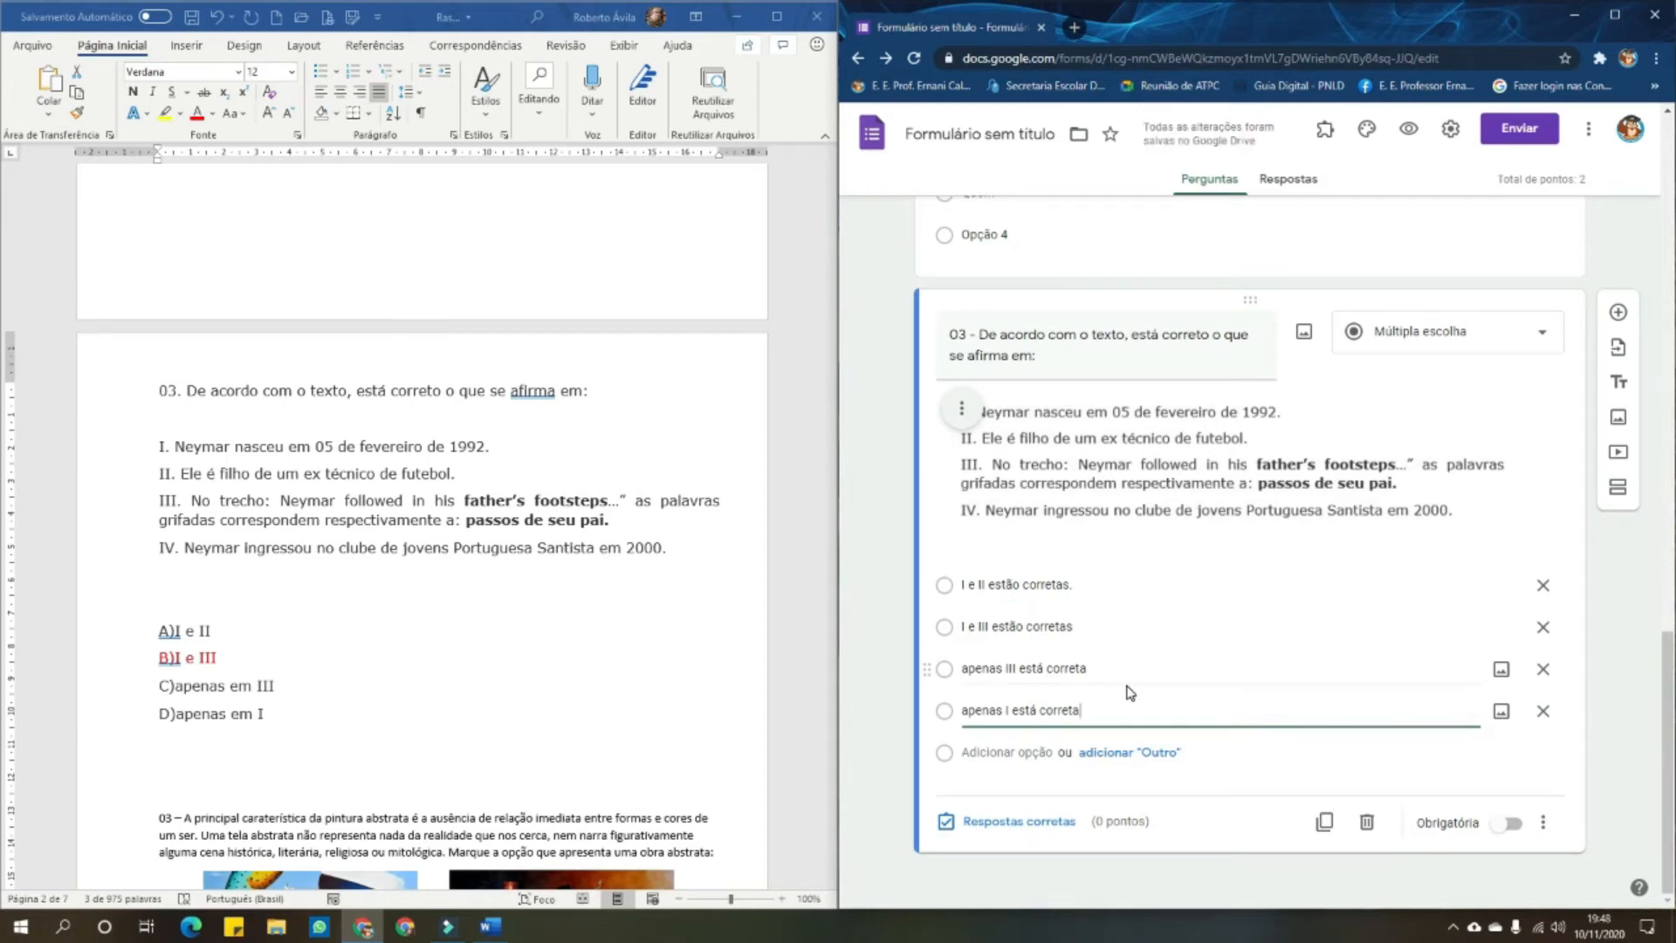
left_click(894, 576)
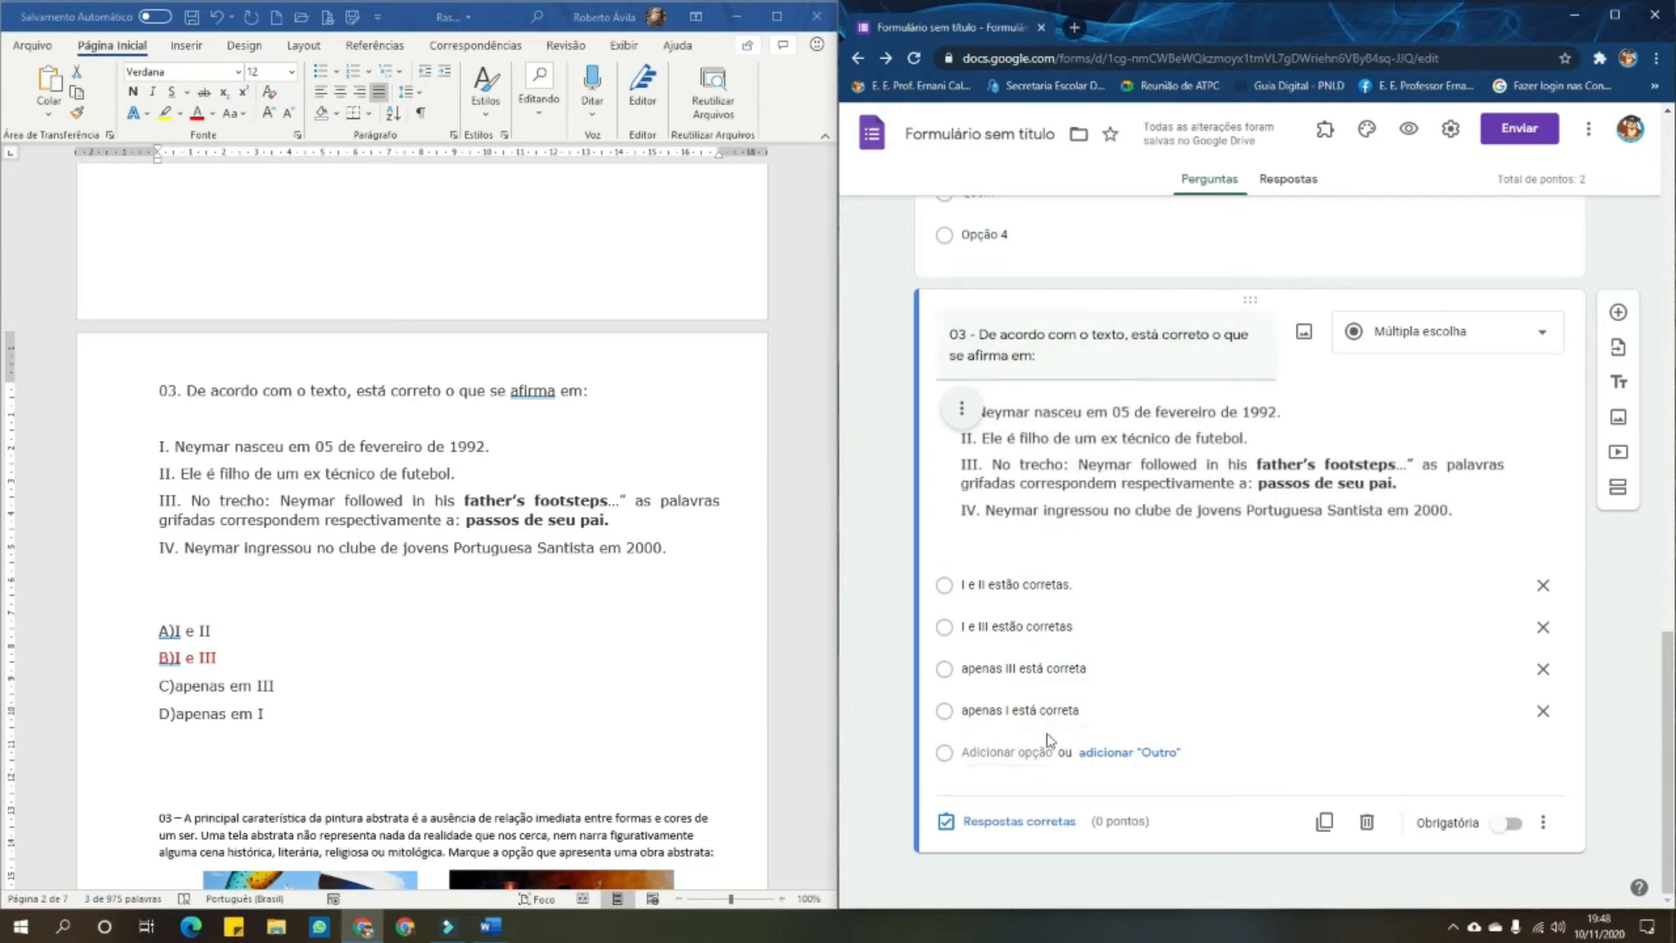
Set "I e III estão corretas" as the correct answer of question 03 and give it 1 point
left_click(960, 821)
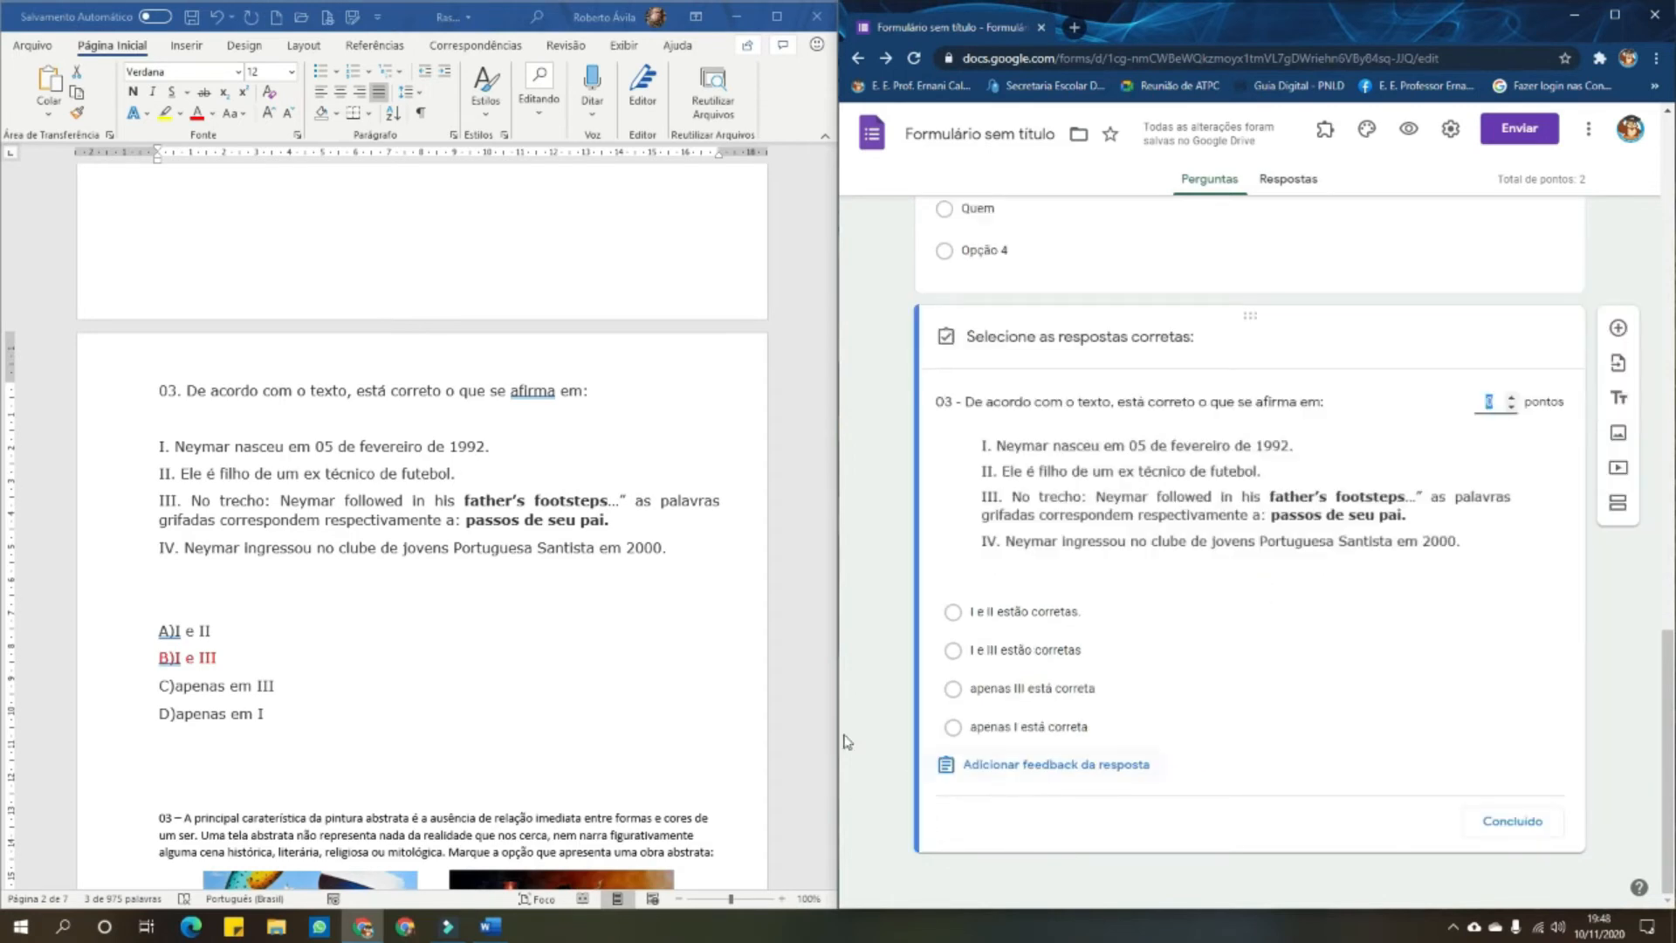
left_click(964, 650)
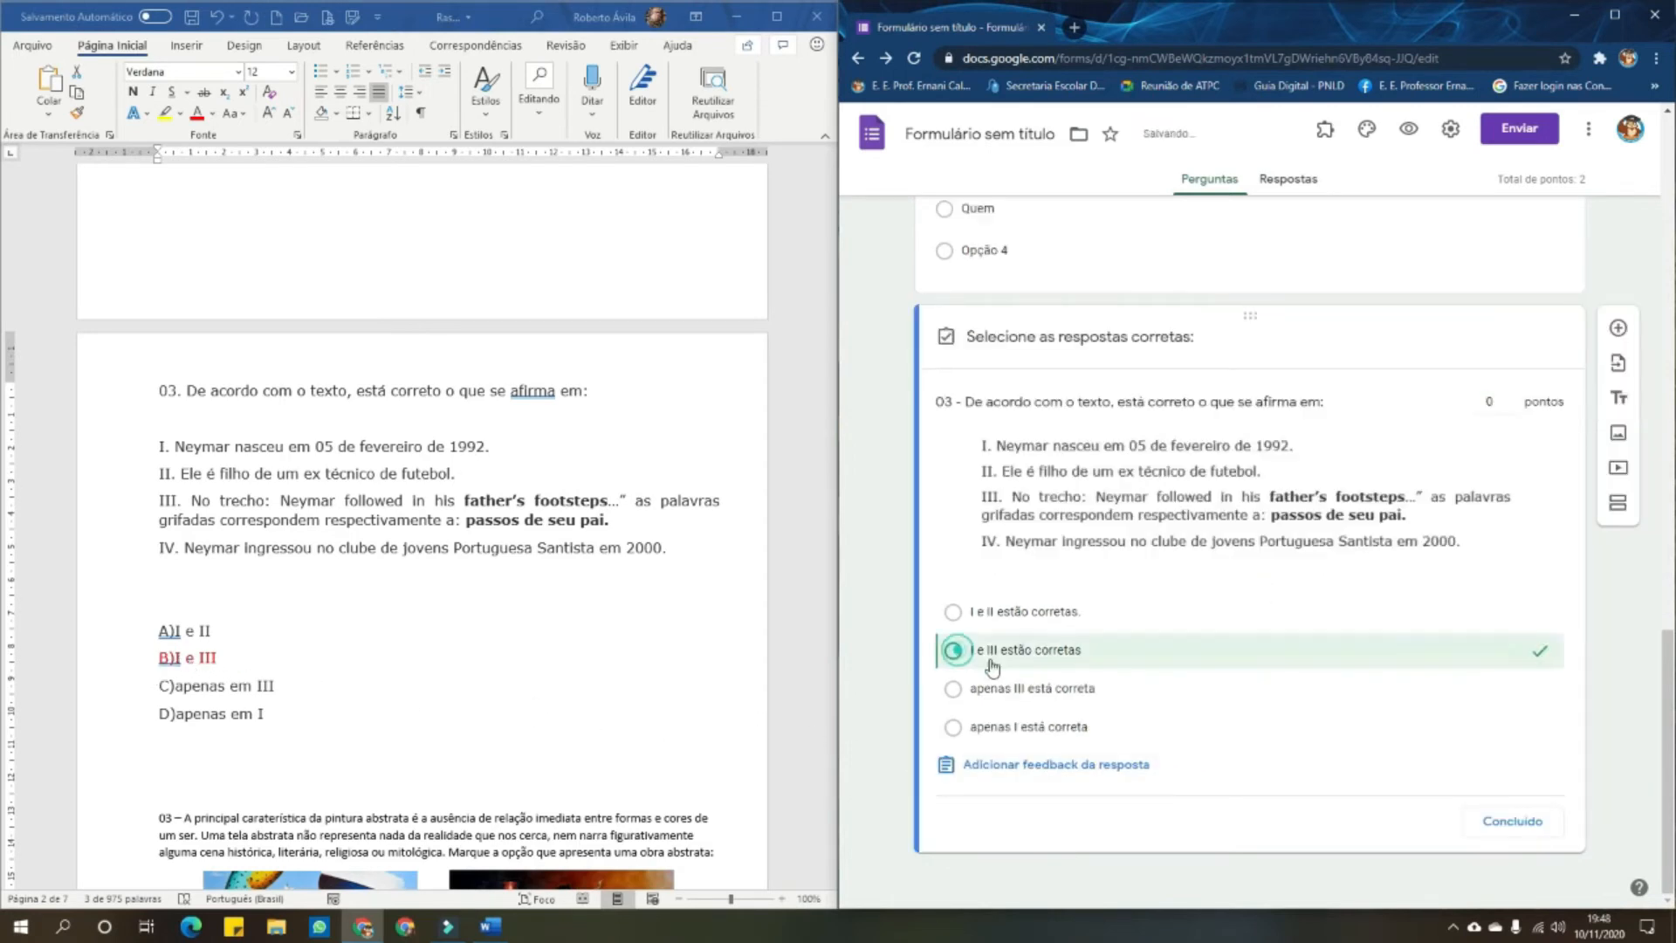
left_click(1511, 395)
left_click(1495, 819)
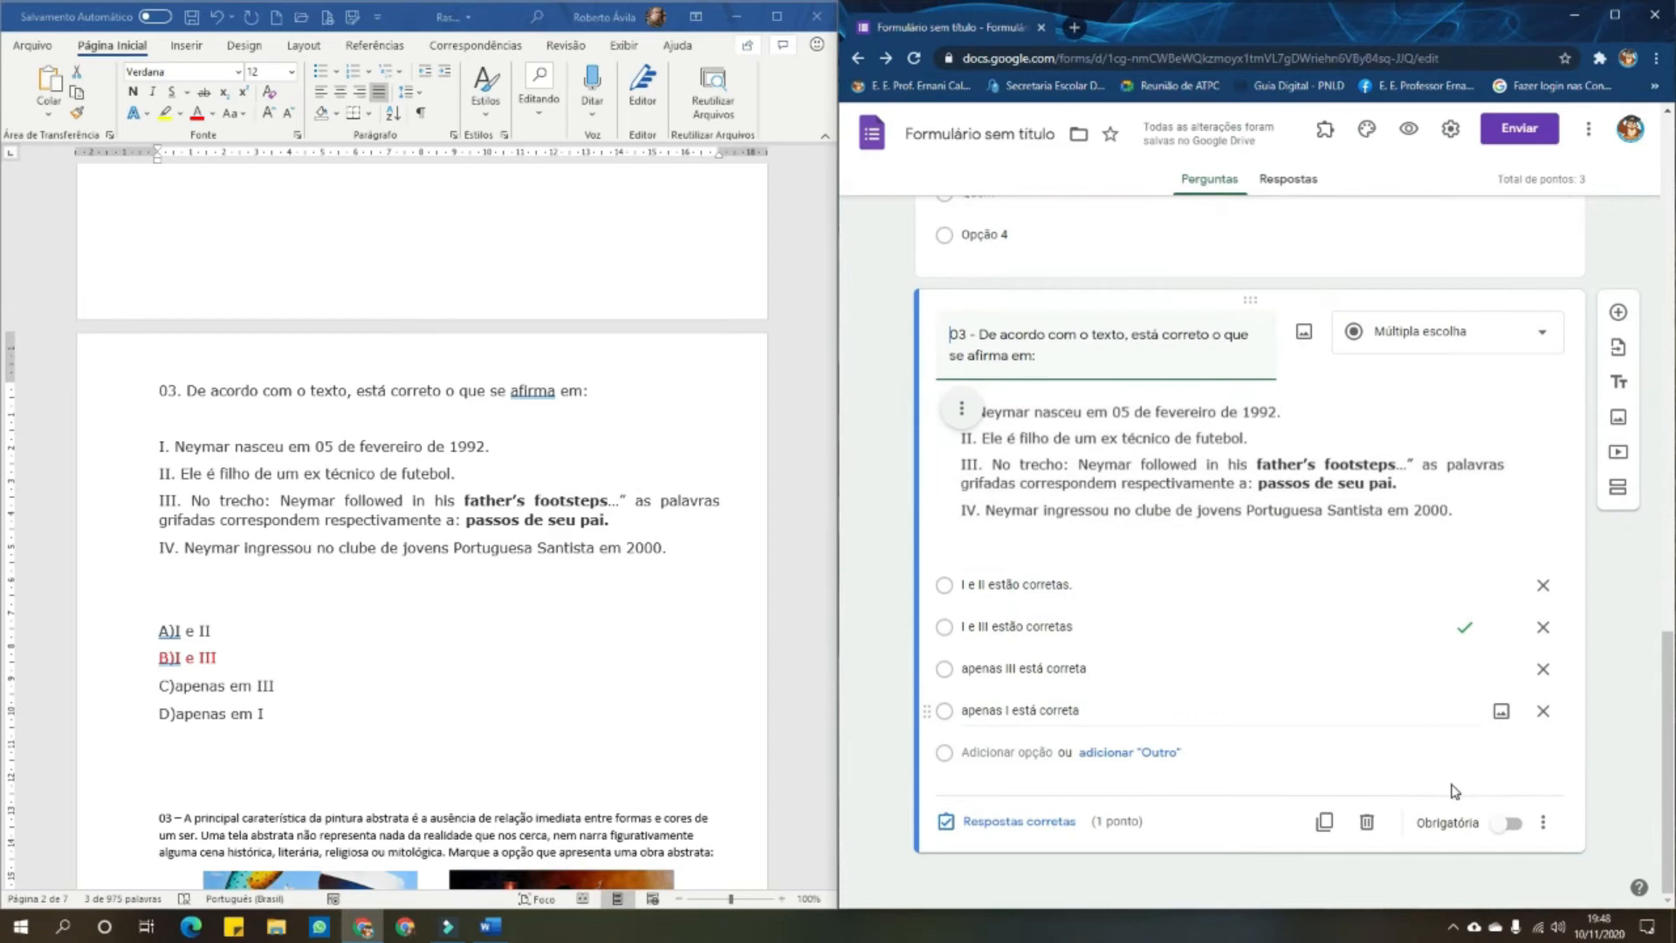
Make question 03 required and have its answer options ordered randomly
left_click(1513, 825)
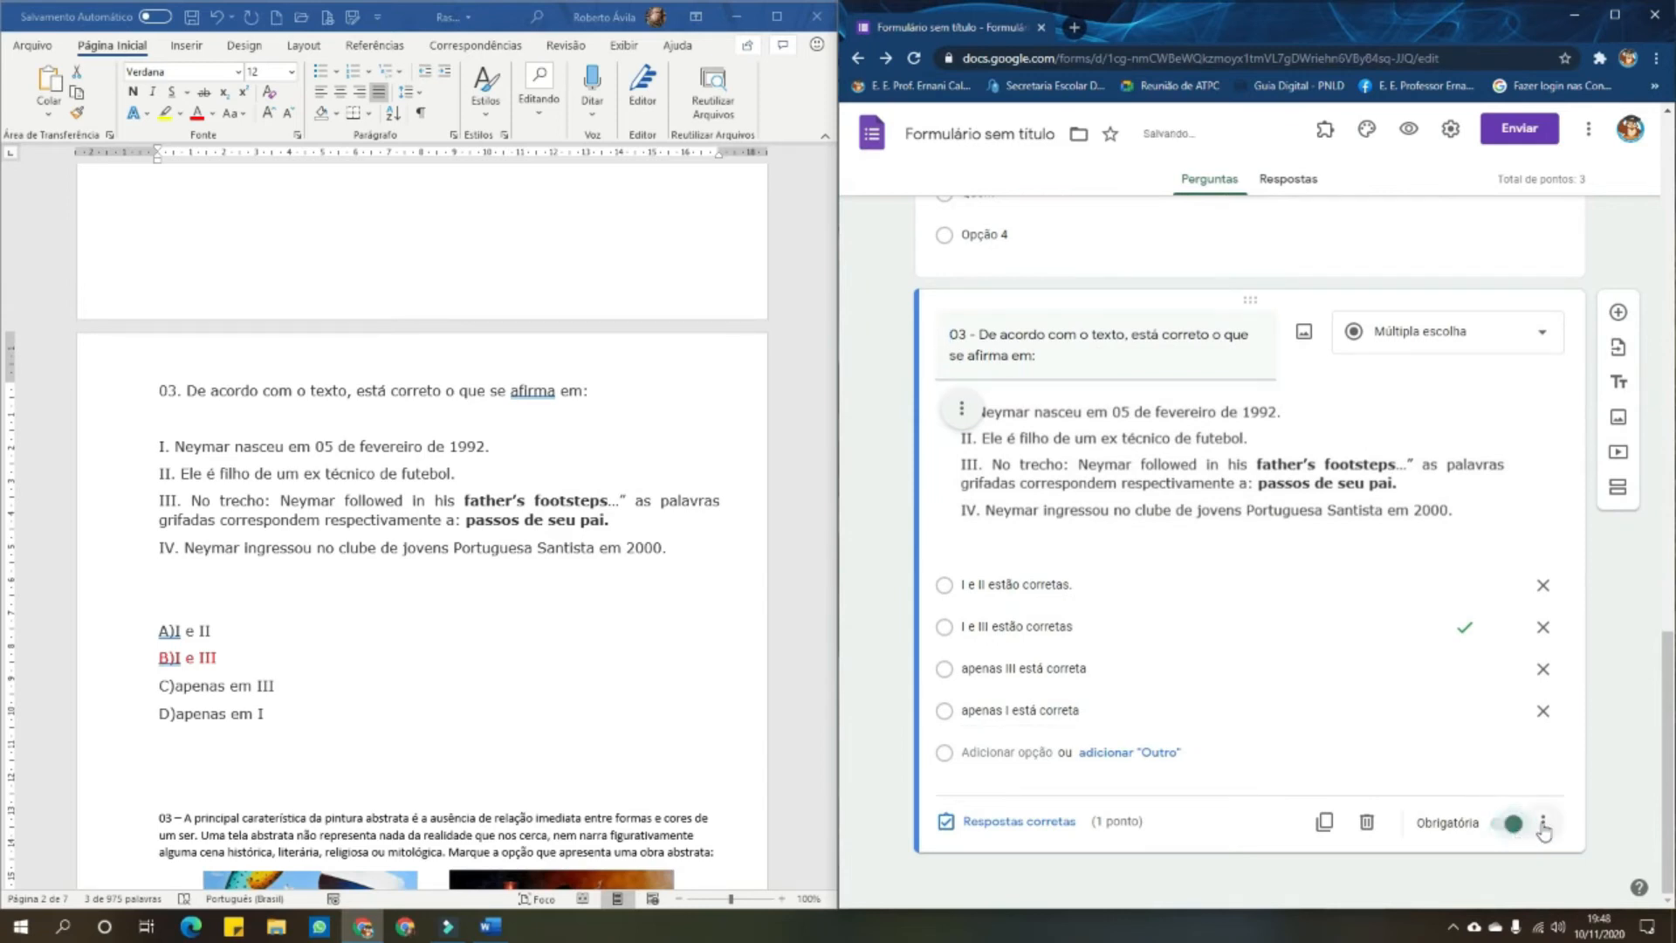
left_click(1543, 823)
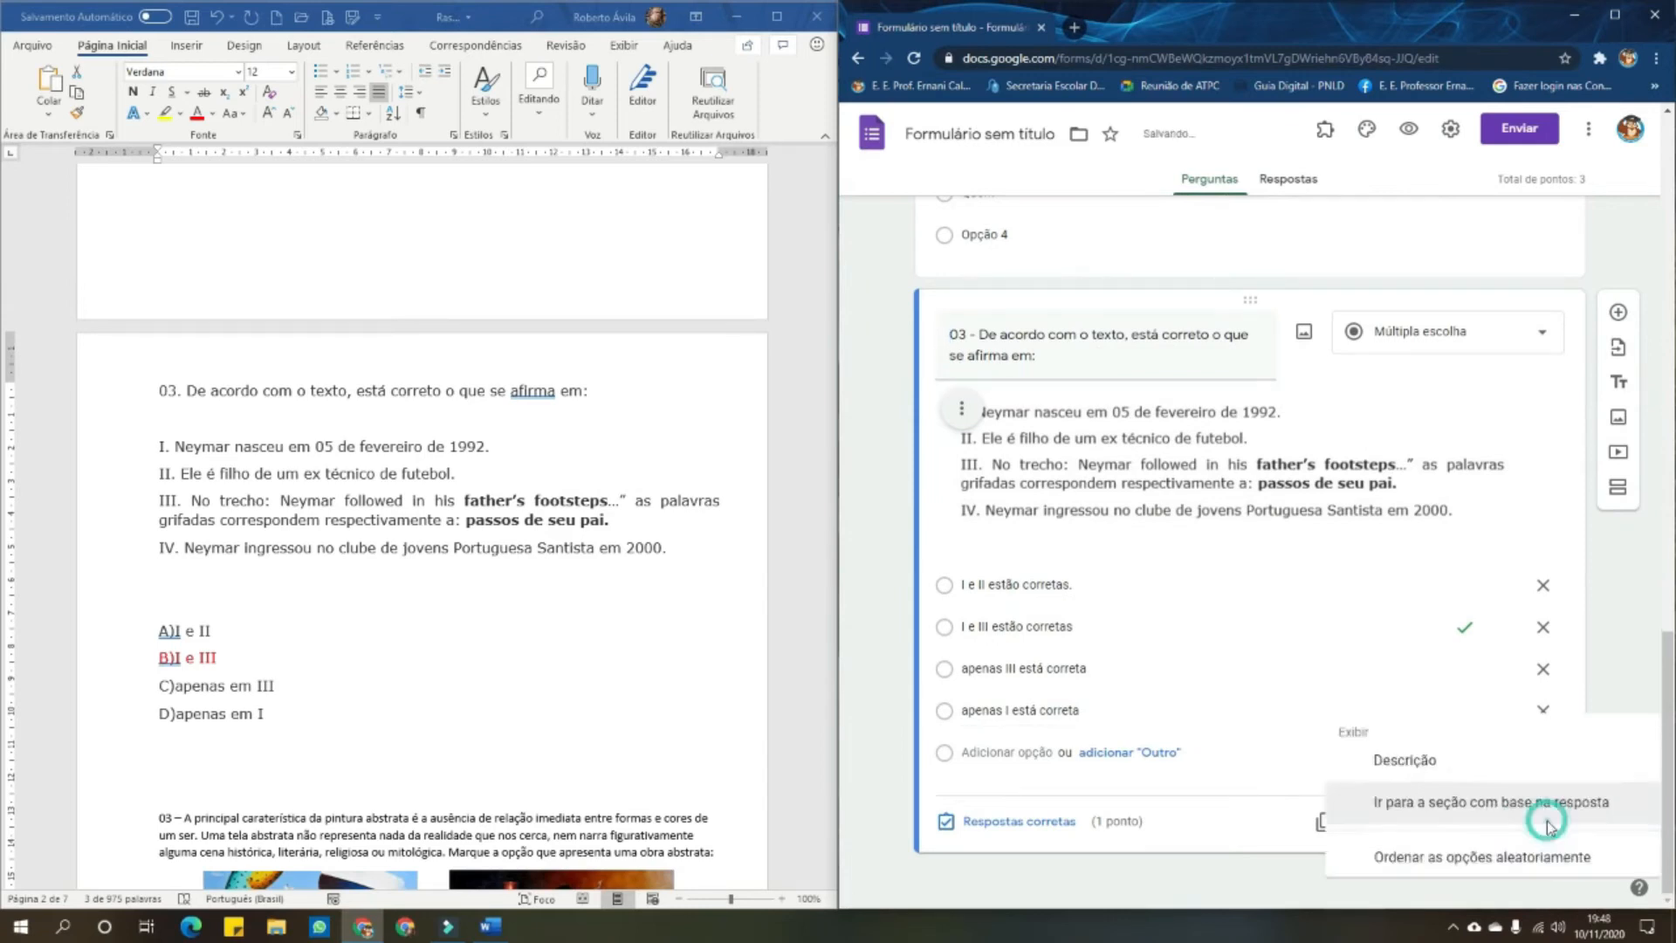
left_click(1407, 860)
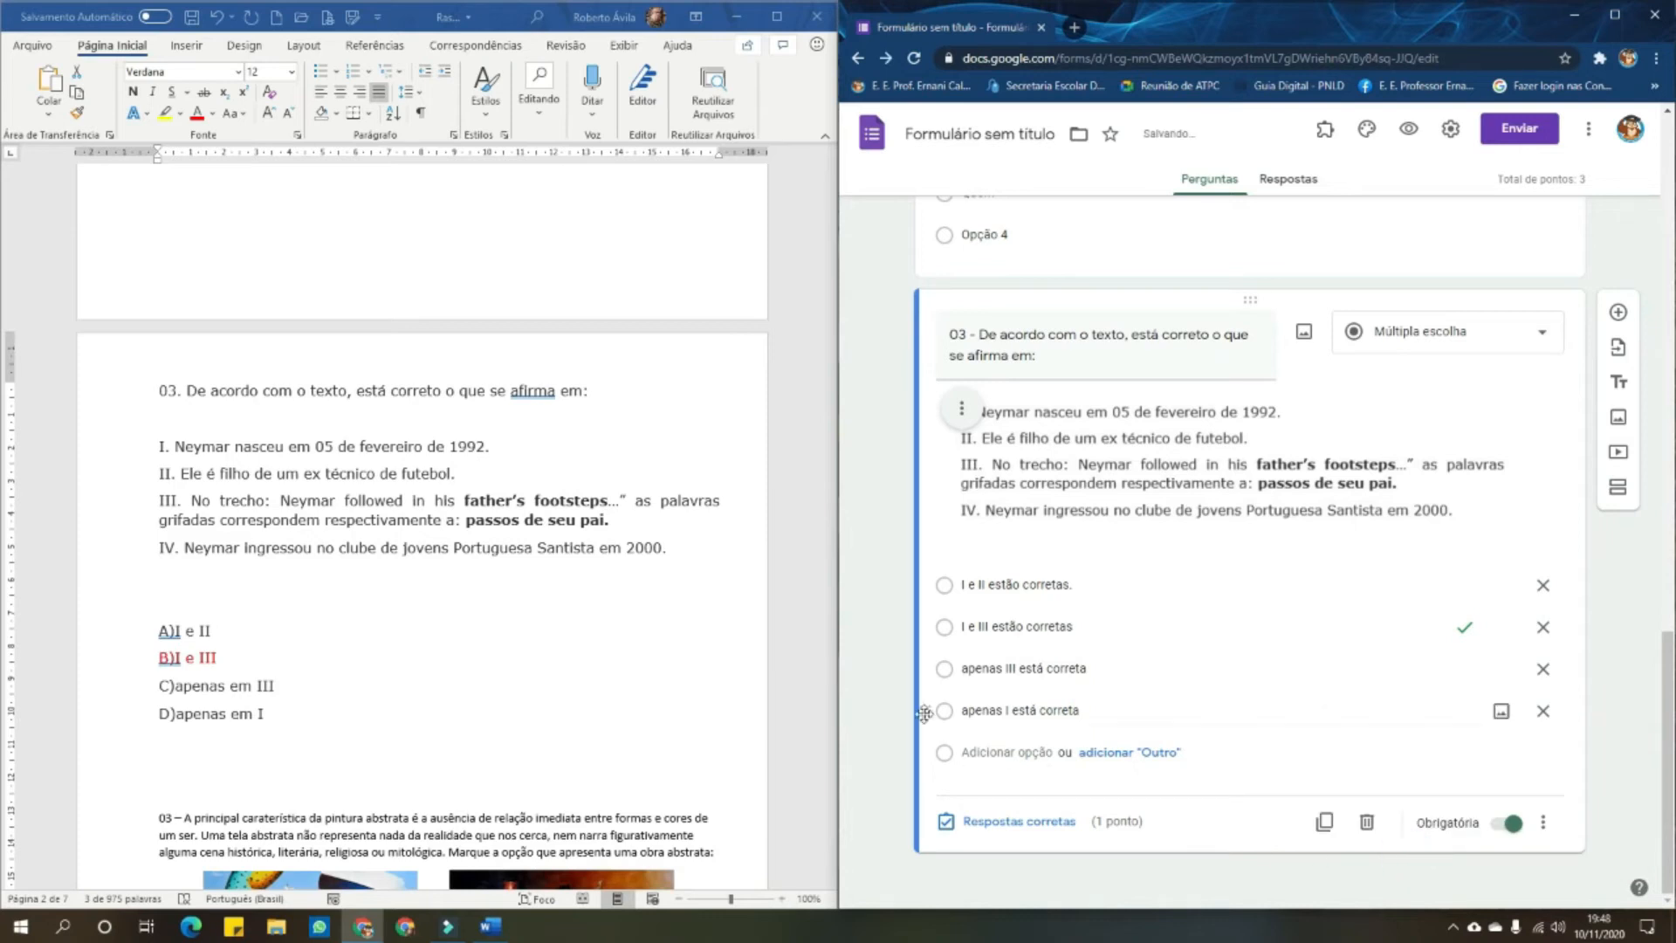
Review the form's questions and the reading text alongside the questions in the Word document
scroll(888, 703, "up", 4)
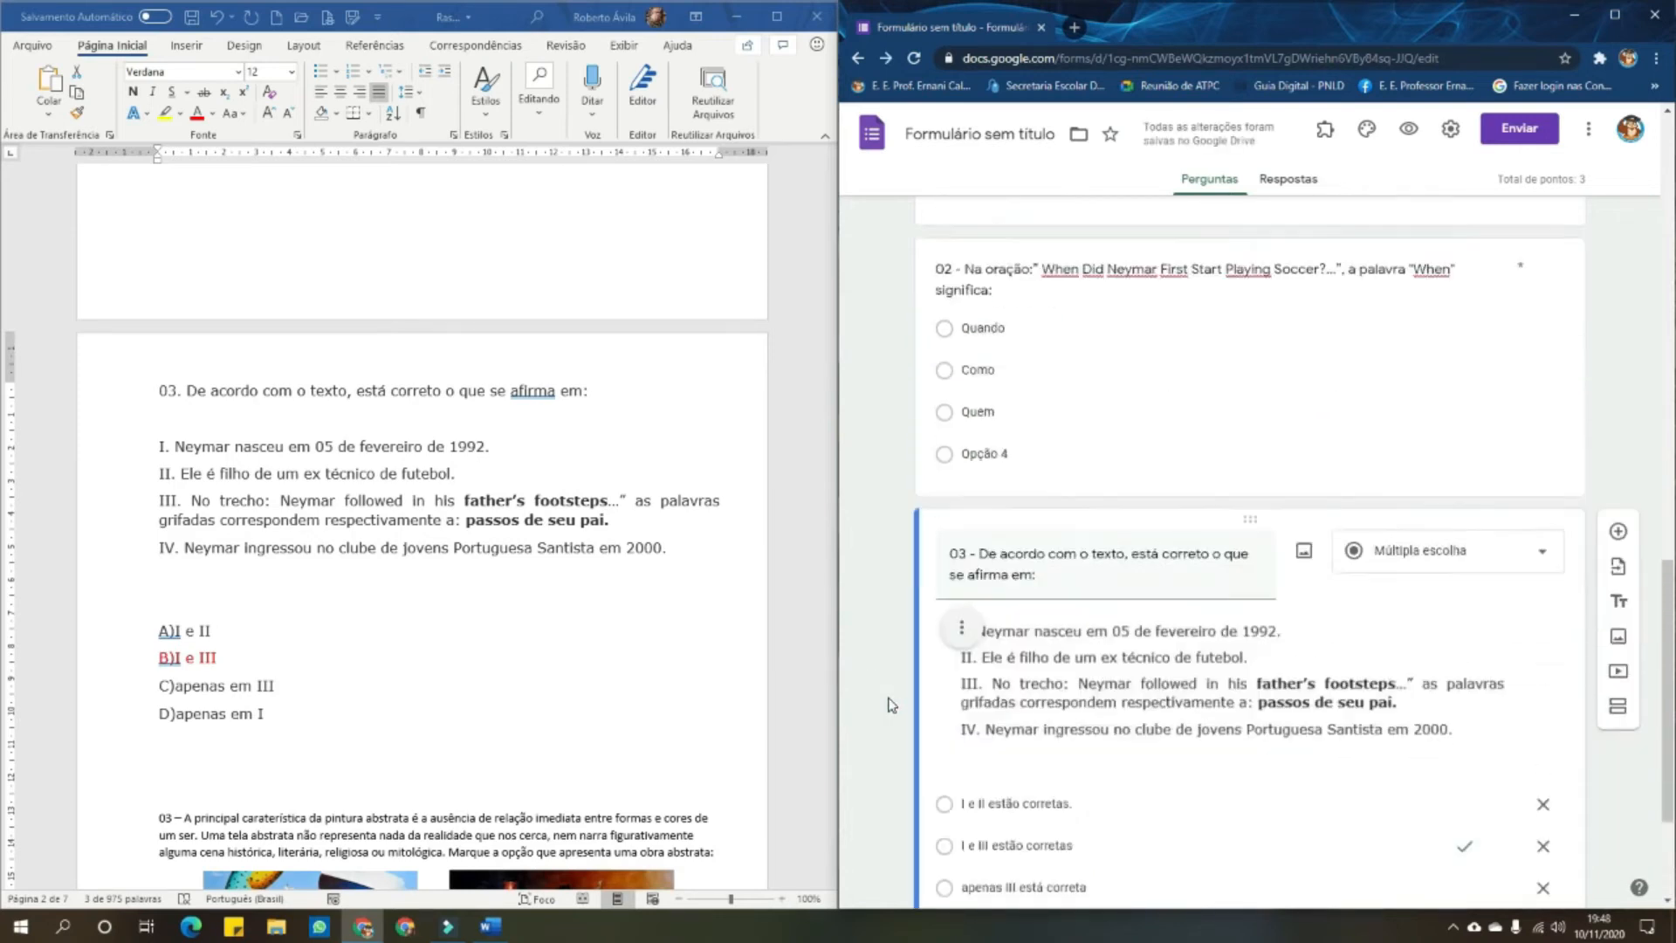
scroll(888, 703, "down", 4)
scroll(650, 699, "down", 5)
scroll(651, 698, "up", 8)
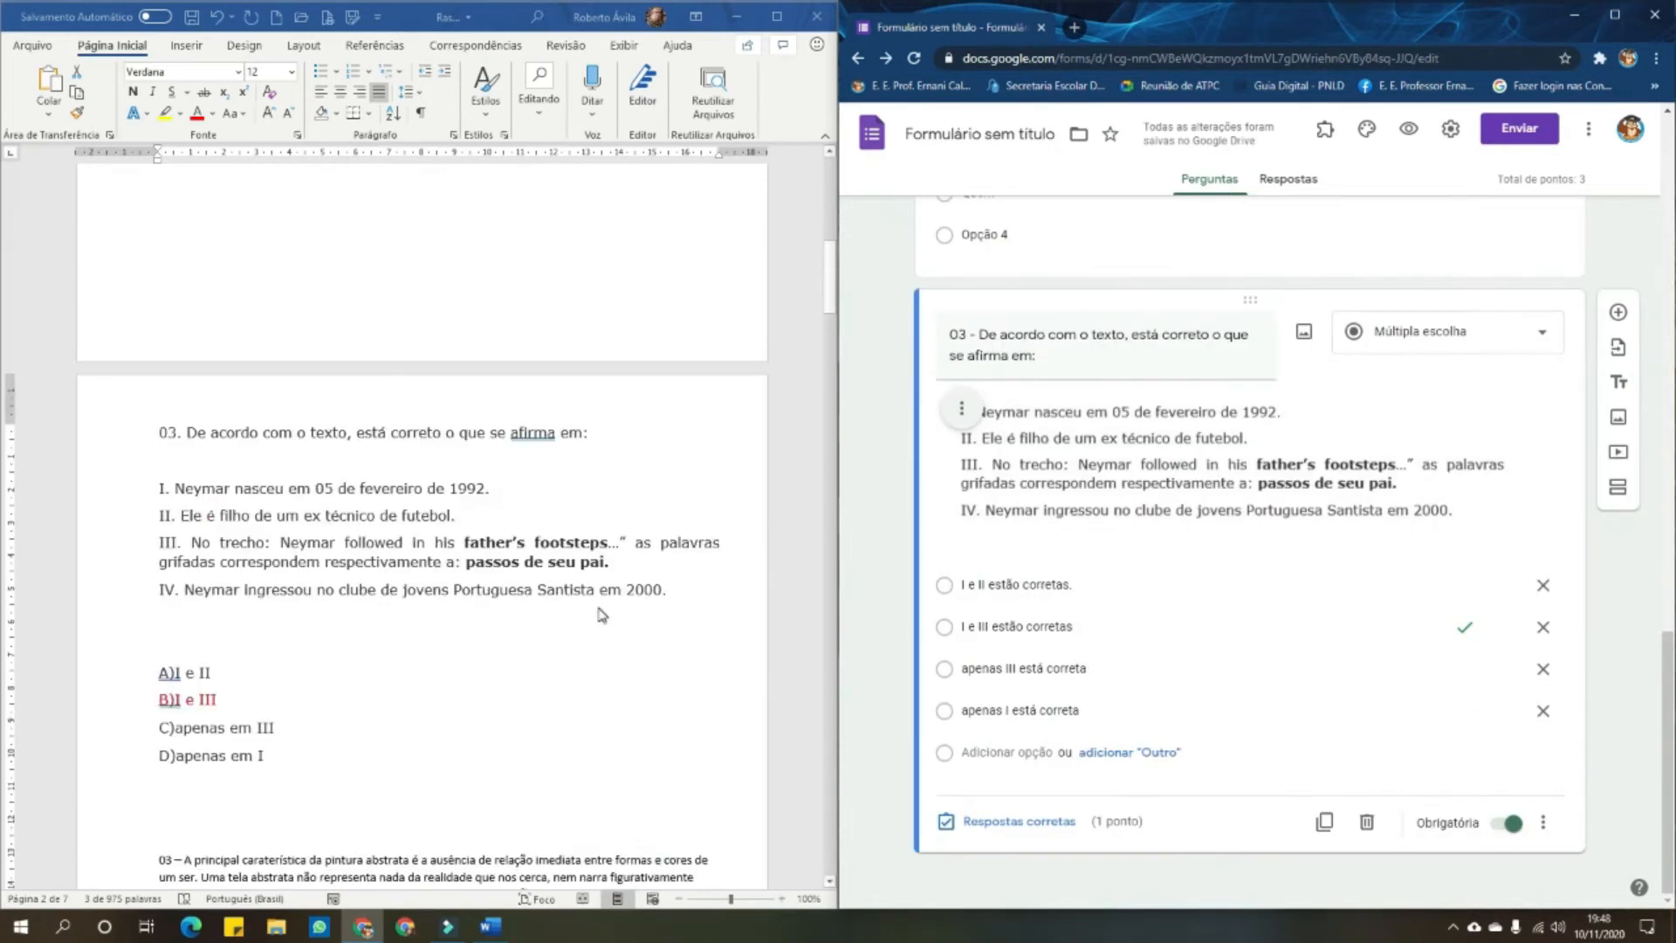
scroll(1165, 694, "up", 6)
scroll(1170, 680, "up", 5)
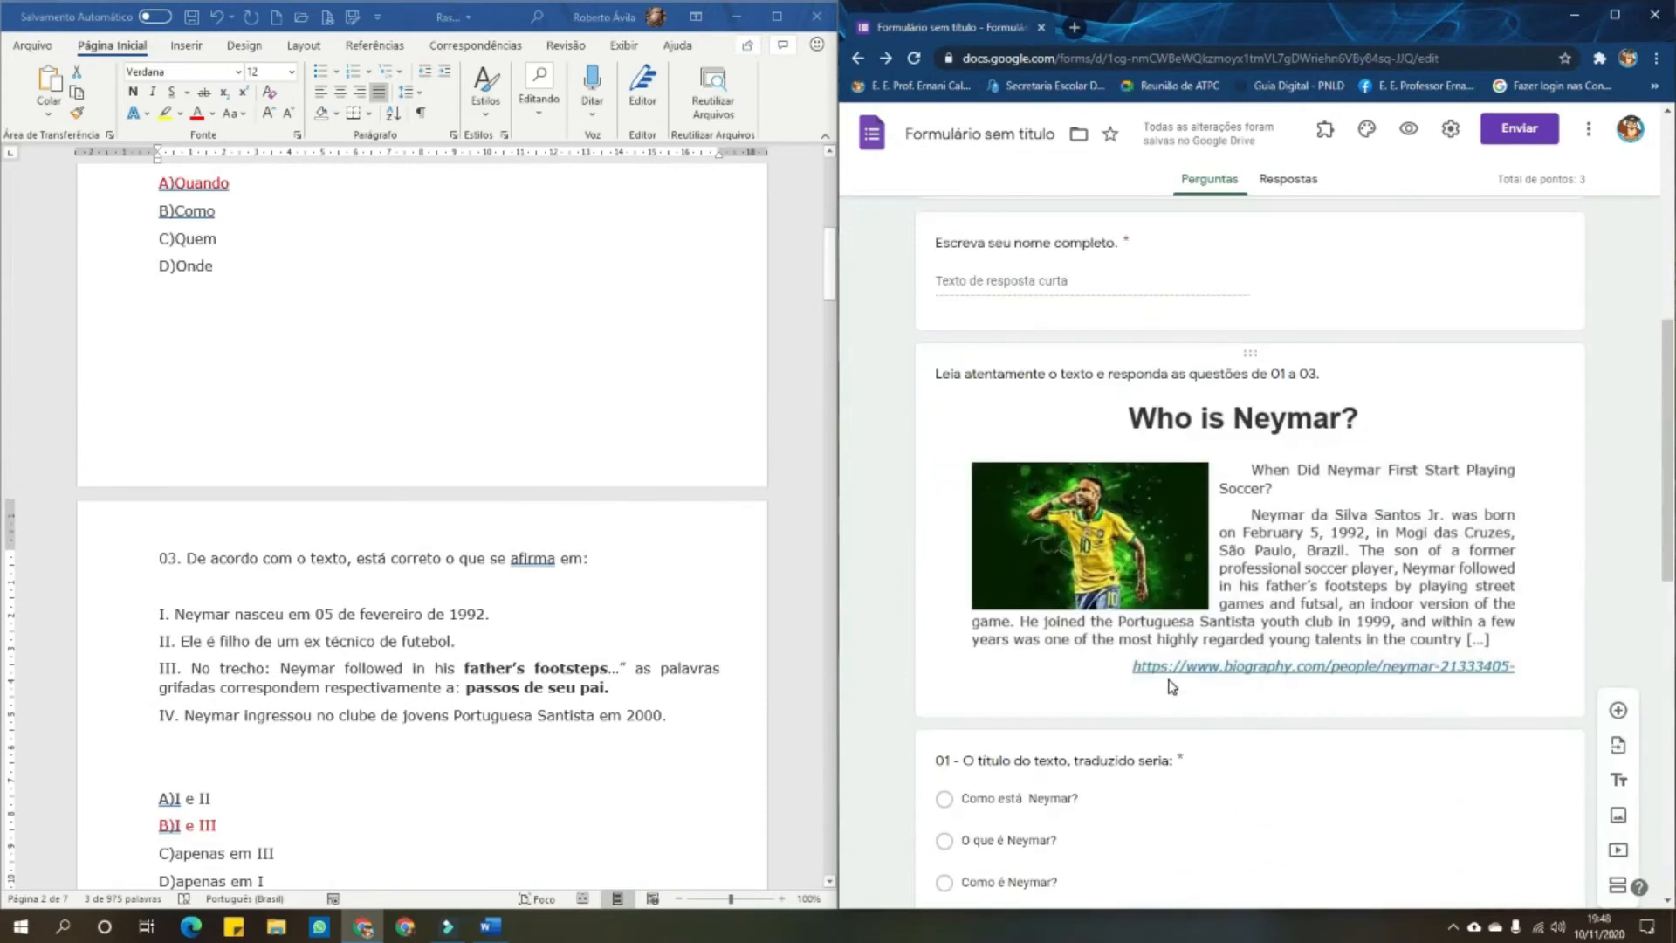
scroll(522, 549, "up", 4)
scroll(521, 548, "down", 7)
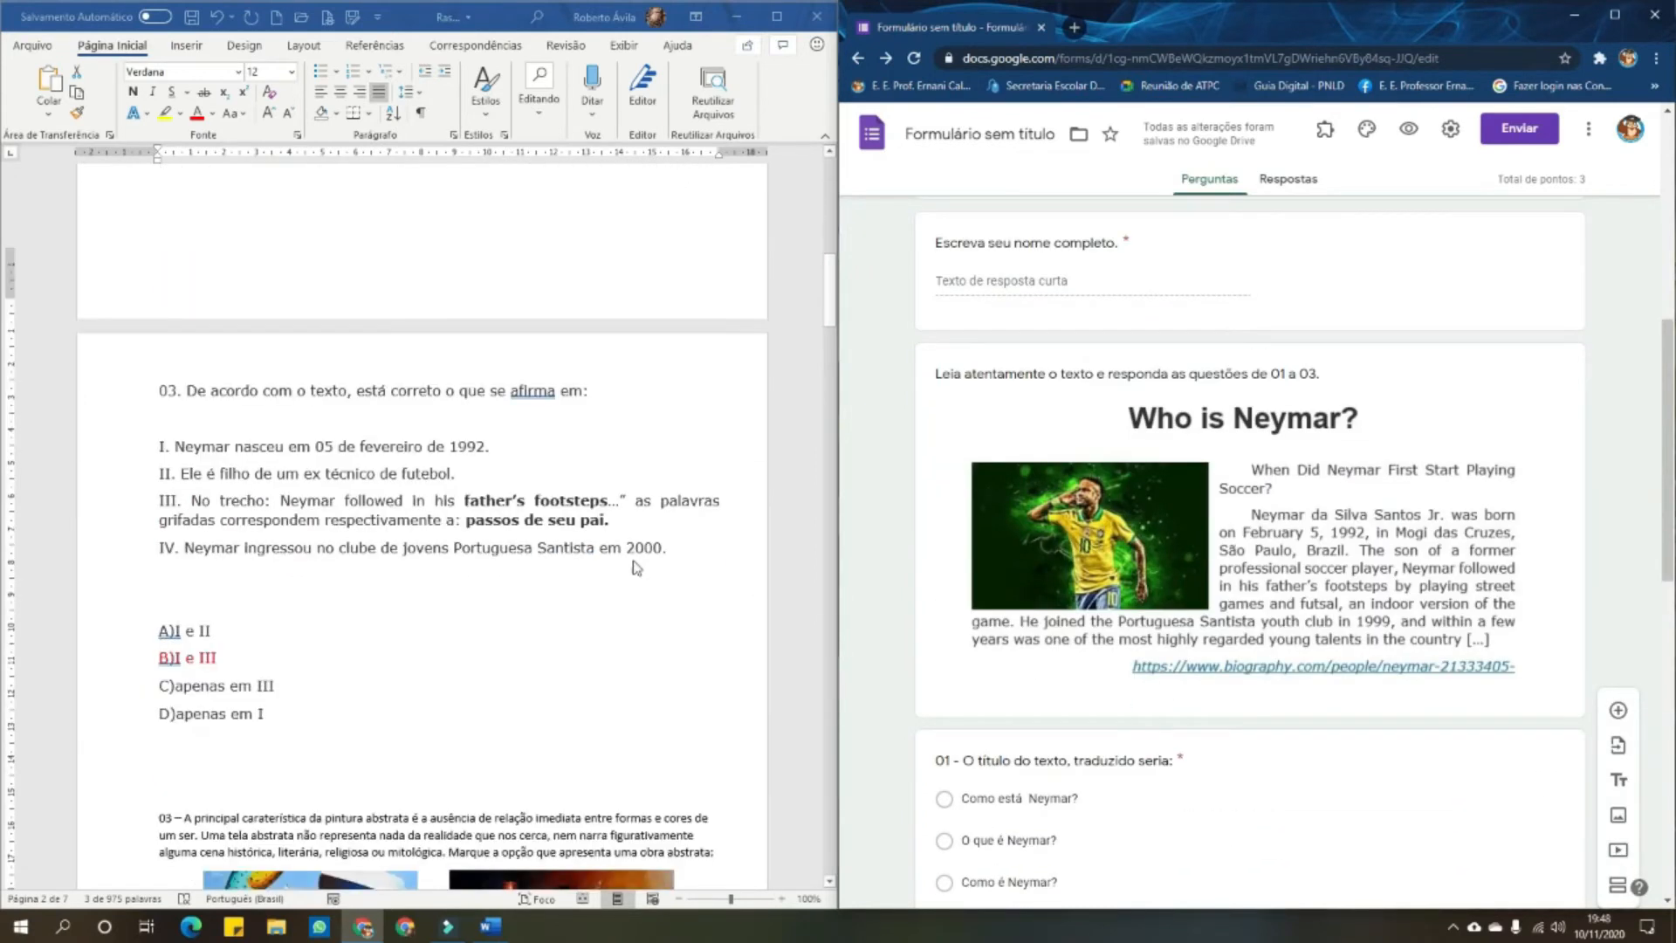
scroll(1369, 793, "down", 10)
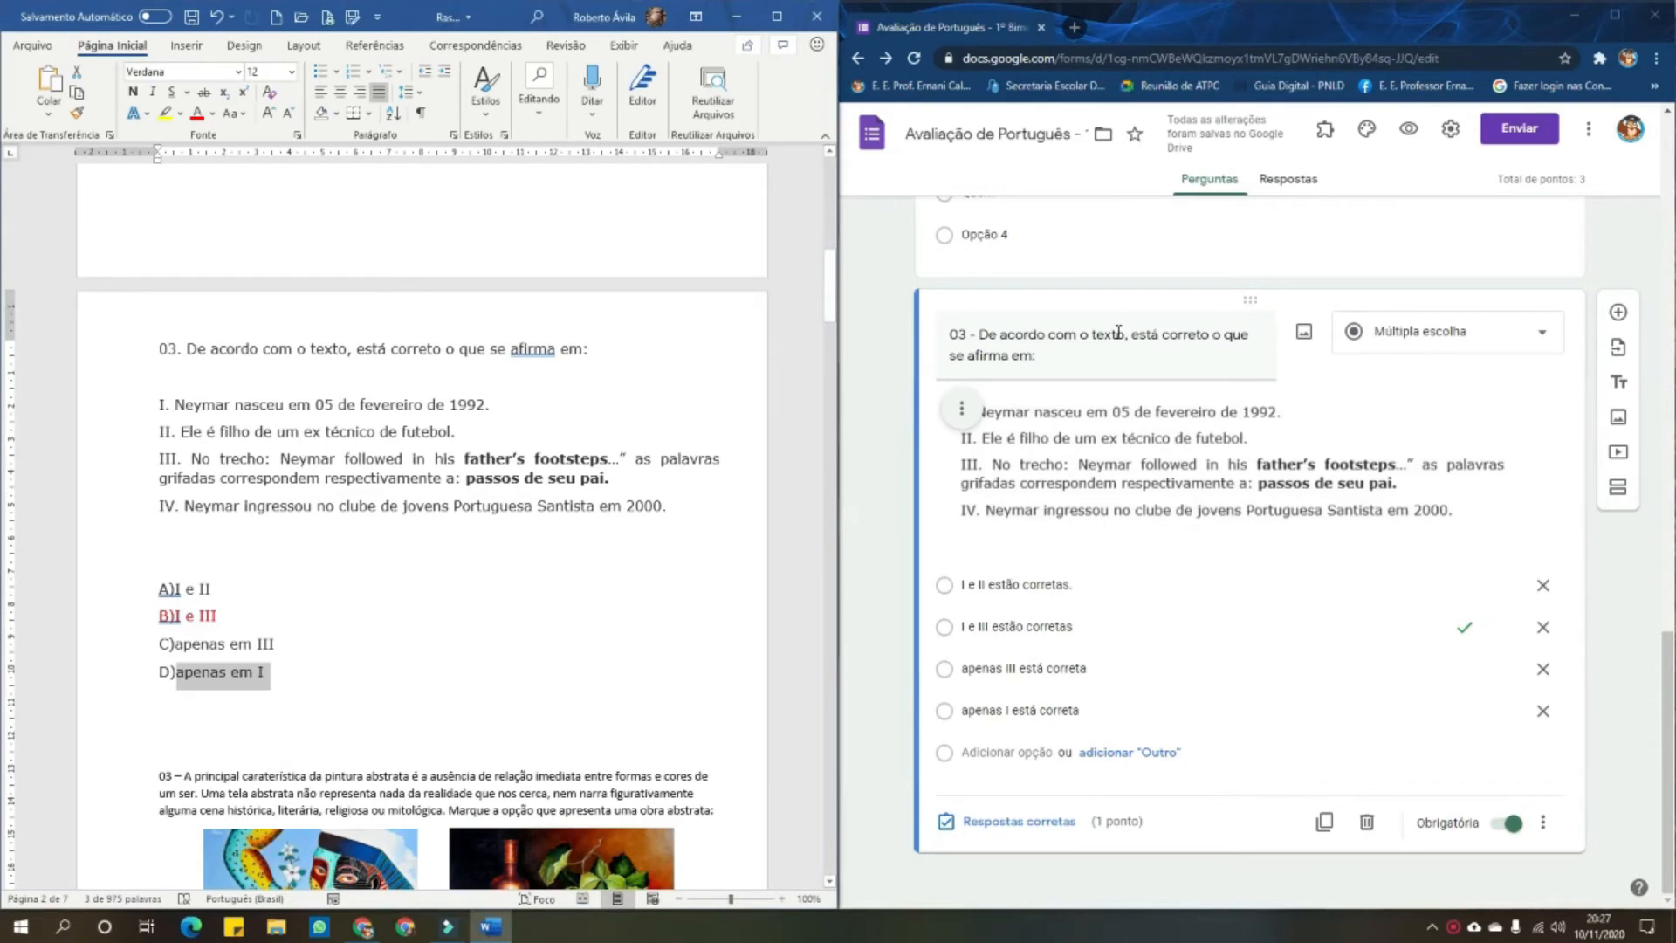
Rename the form file as "Avaliação do 8º Ano", keeping the displayed form title
left_click(890, 487)
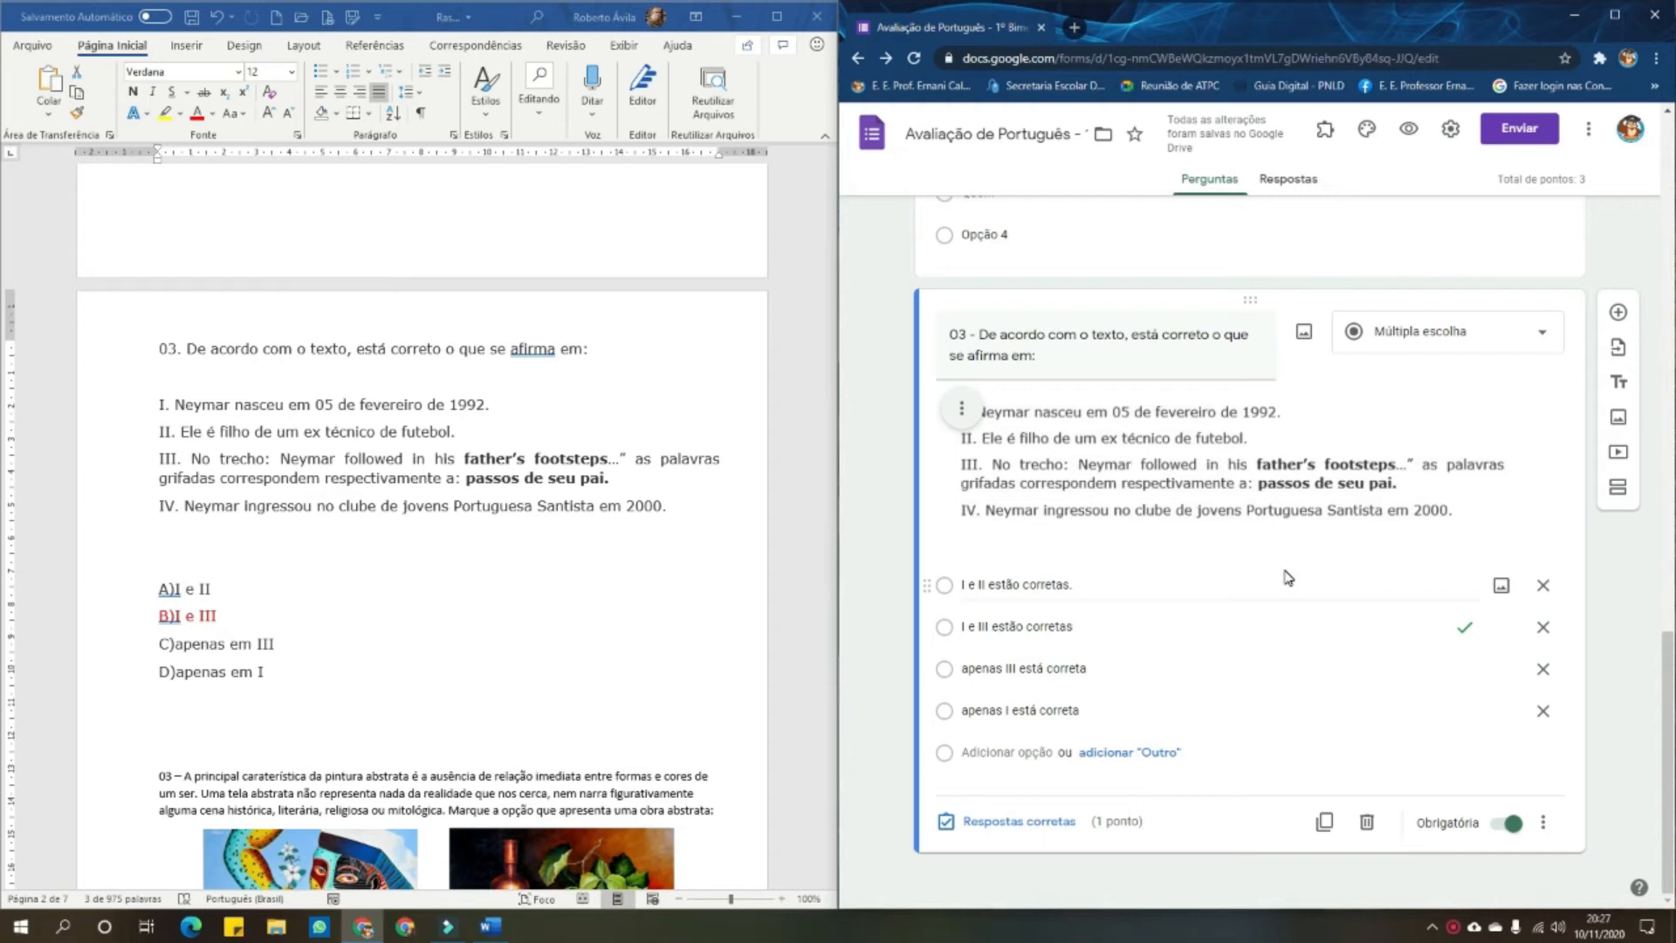
scroll(1287, 576, "up", 15)
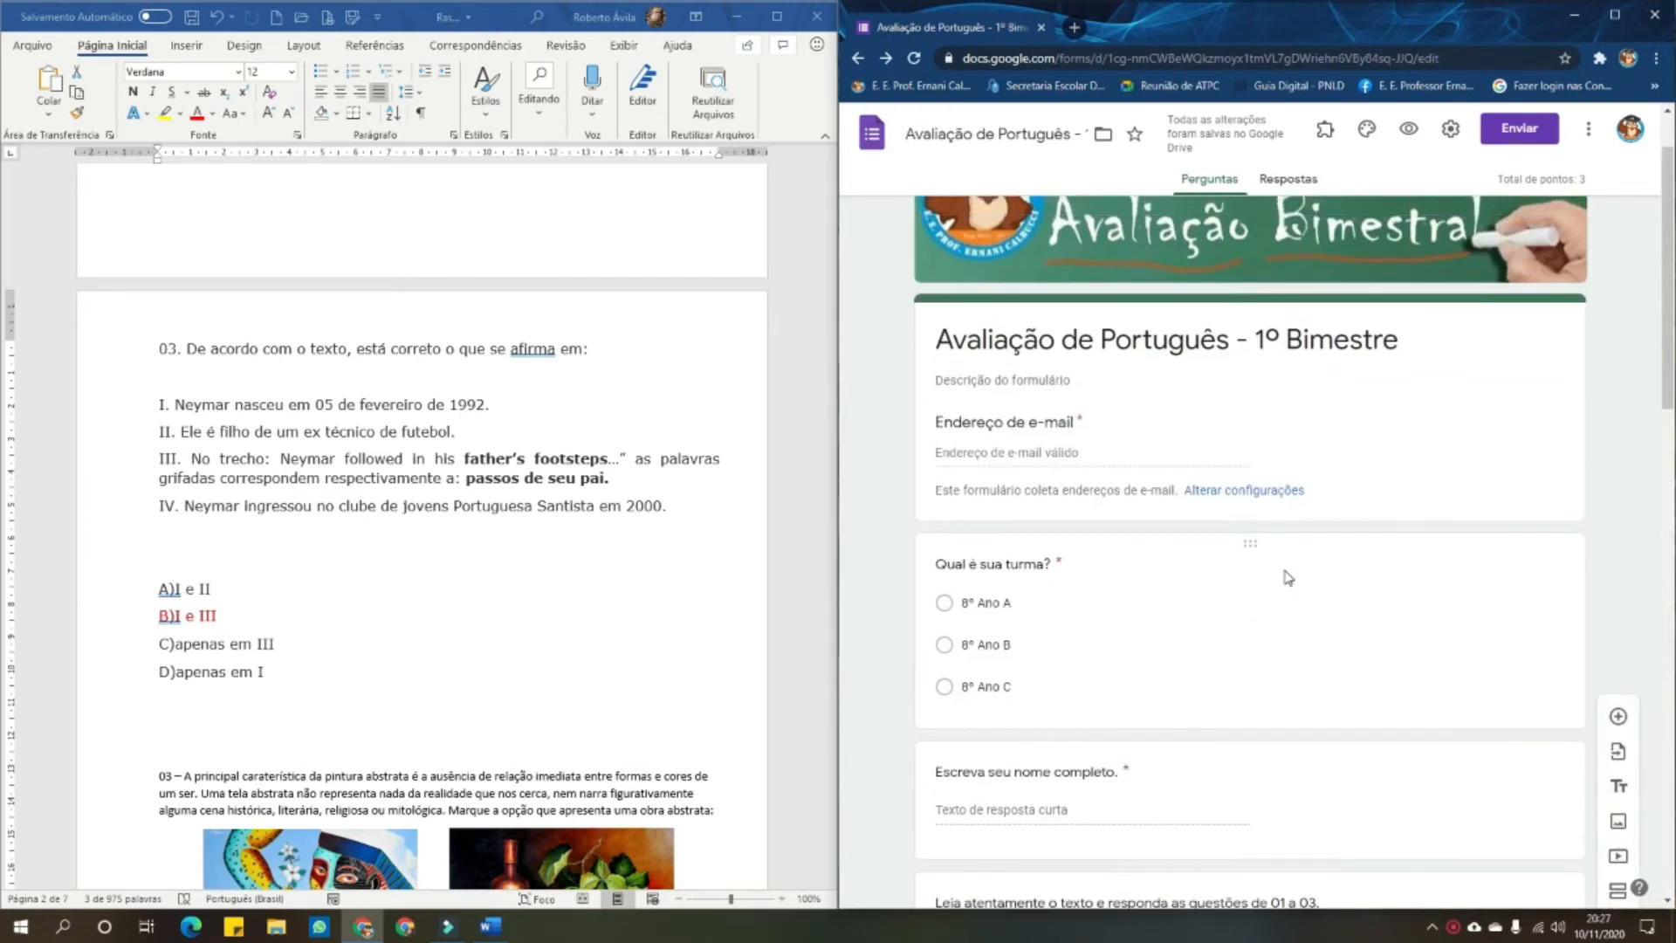
scroll(1288, 576, "up", 2)
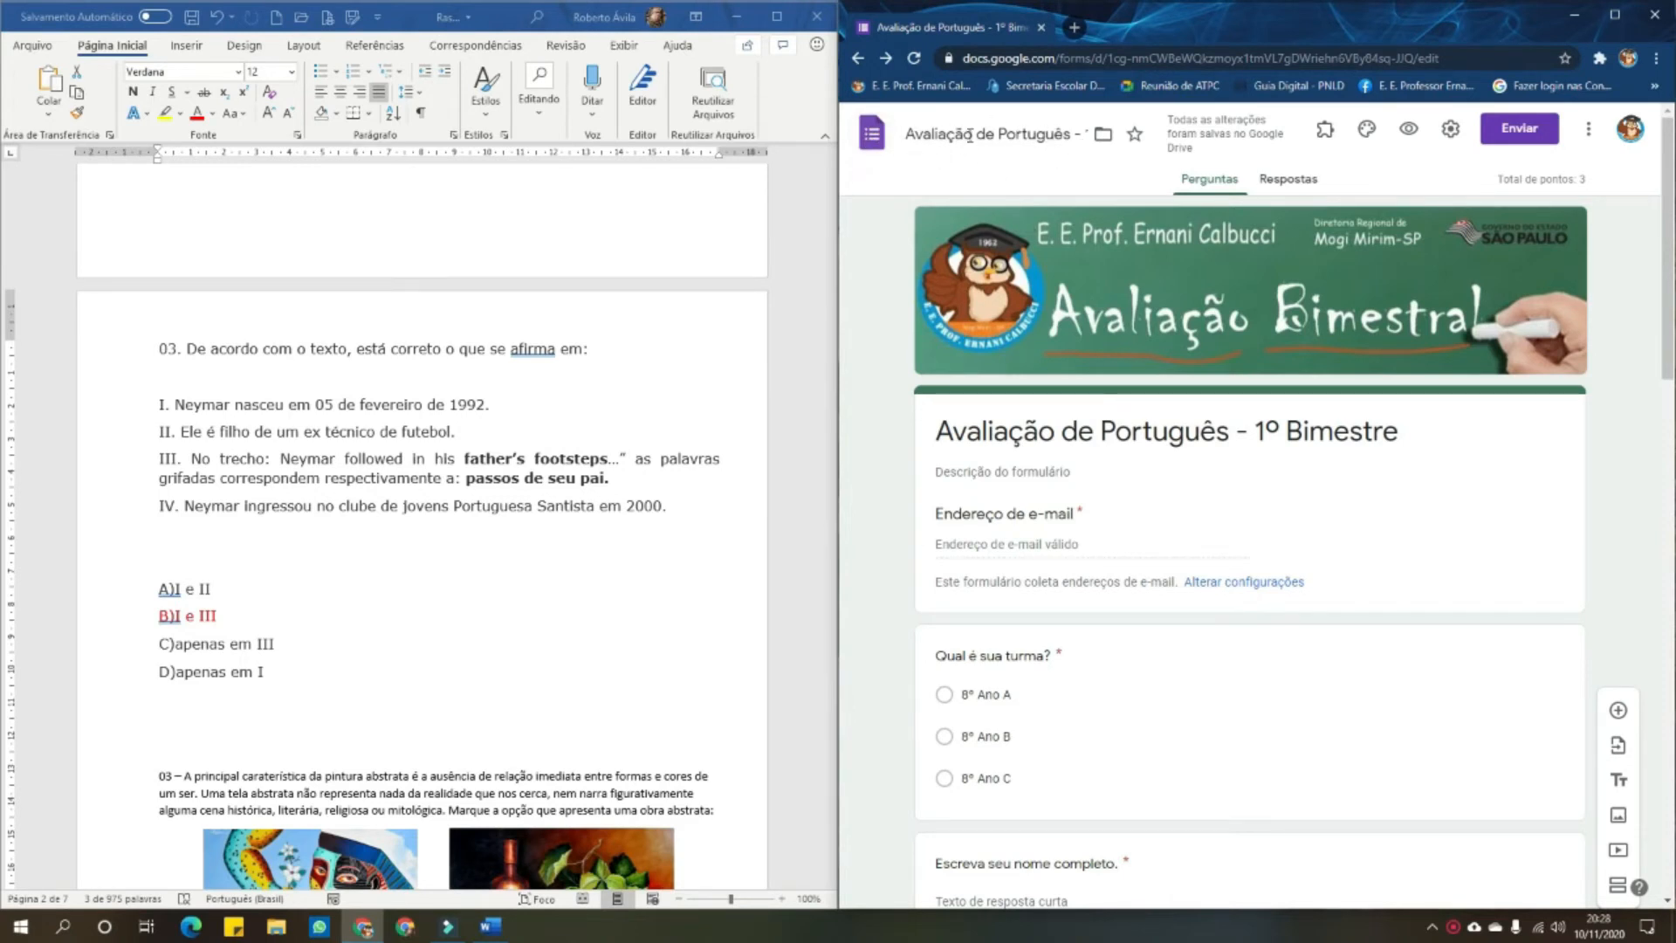
left_click(1004, 133)
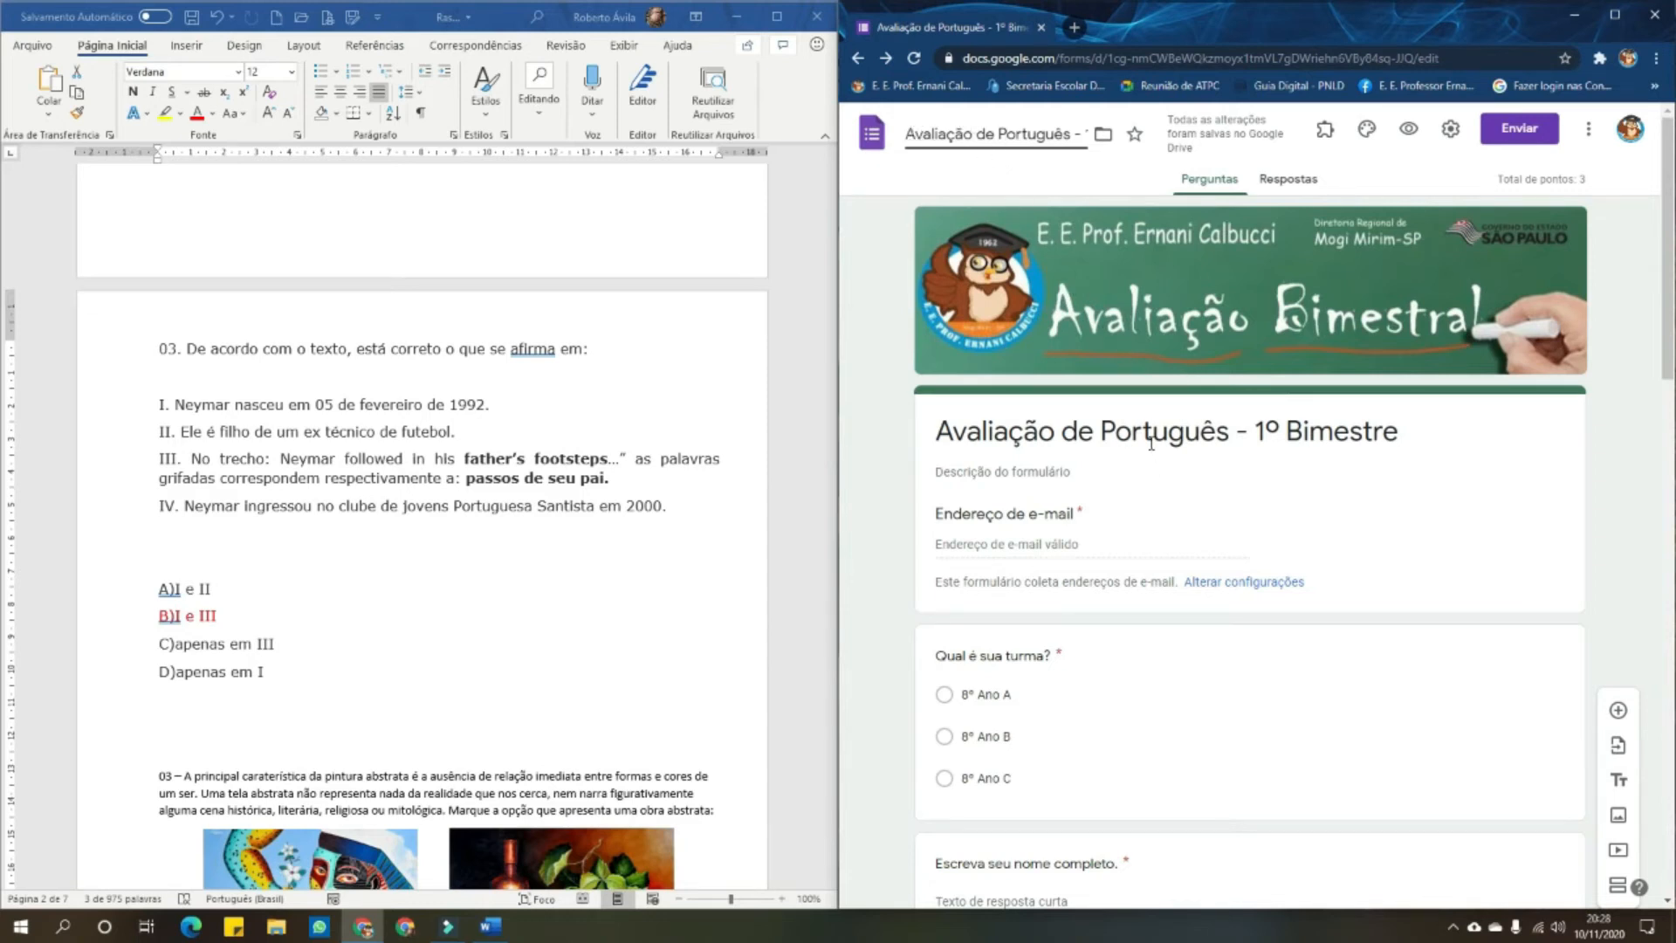
left_click_drag(908, 133, 1100, 138)
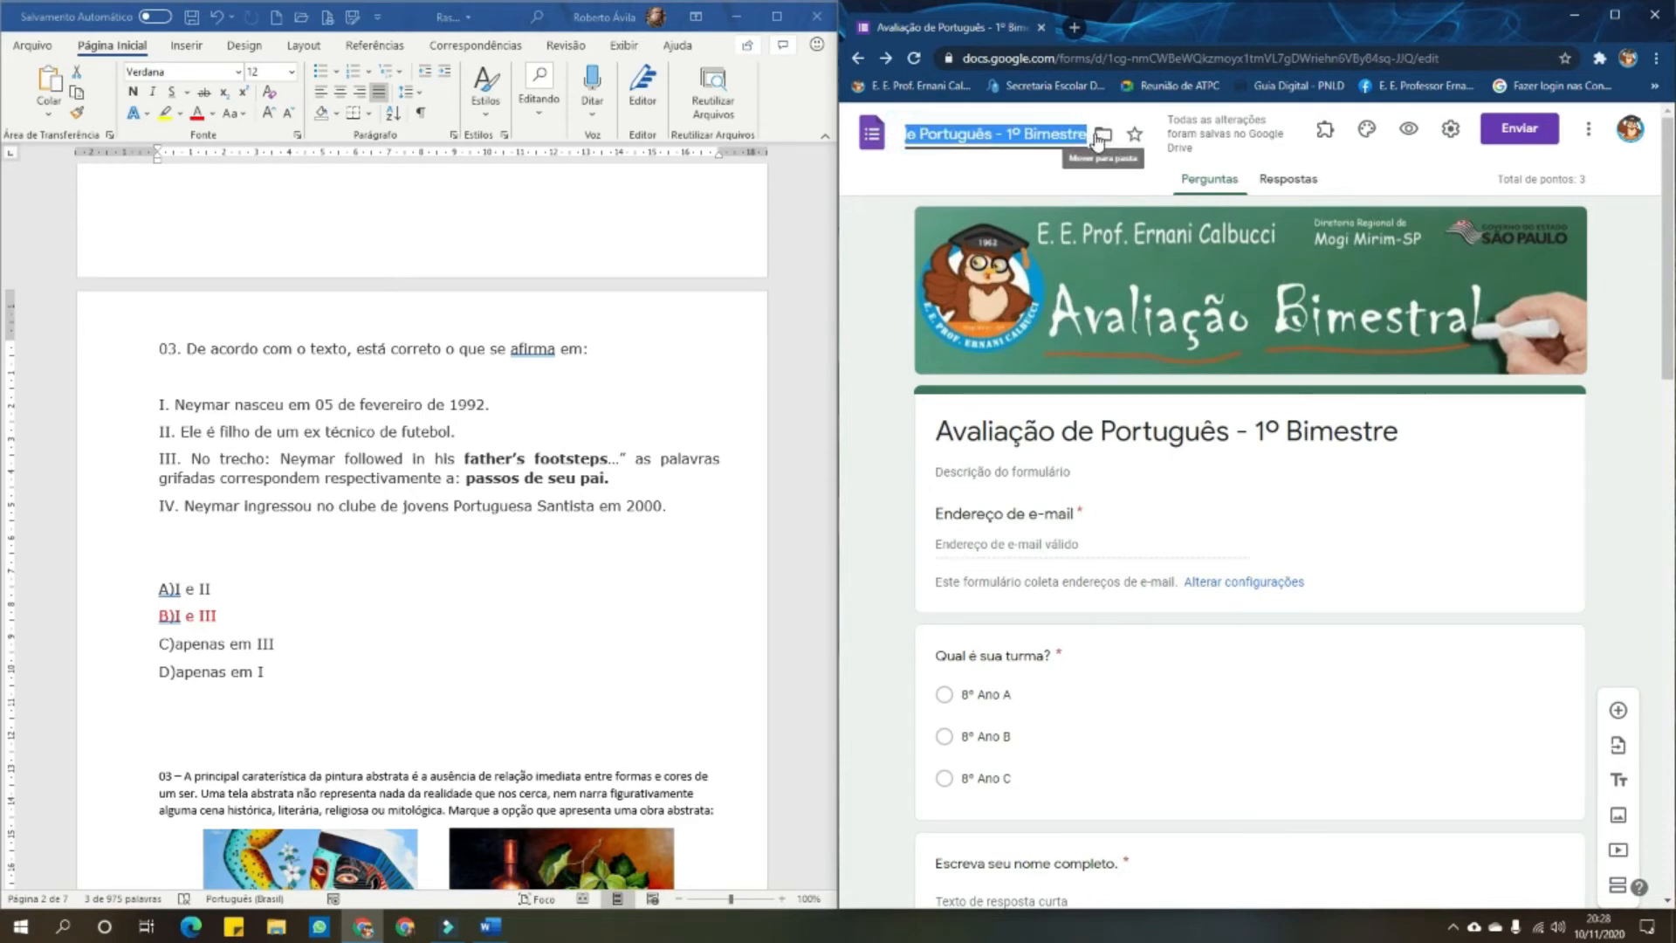
type("Av")
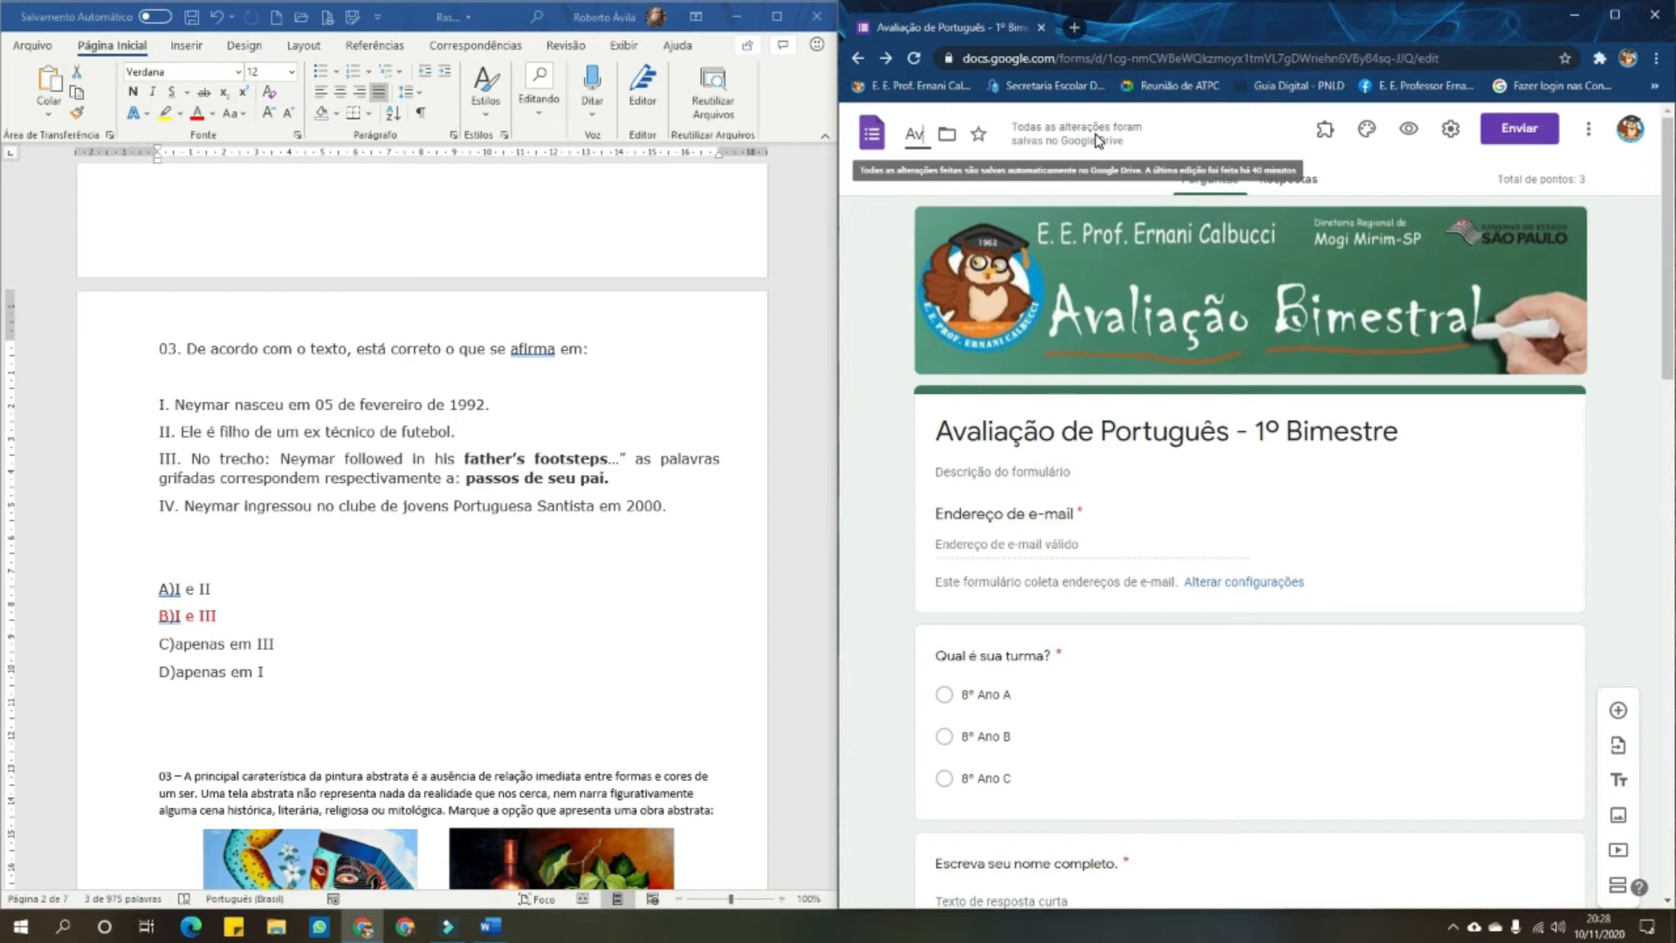
type("alia")
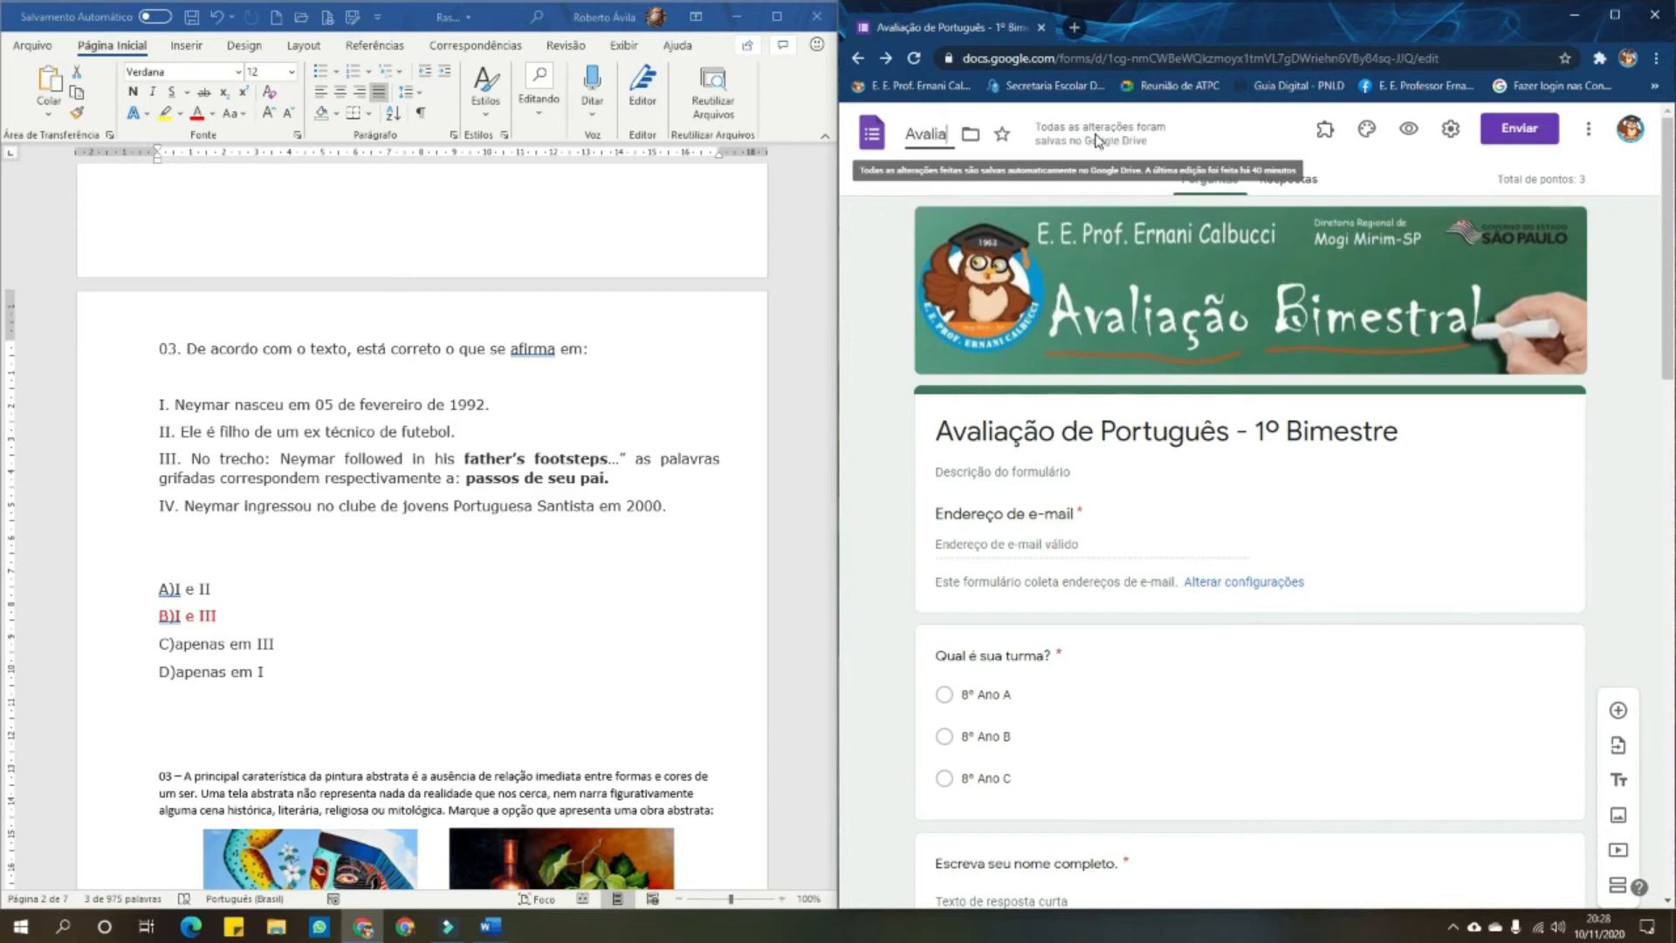
type("ção do")
type(" 8")
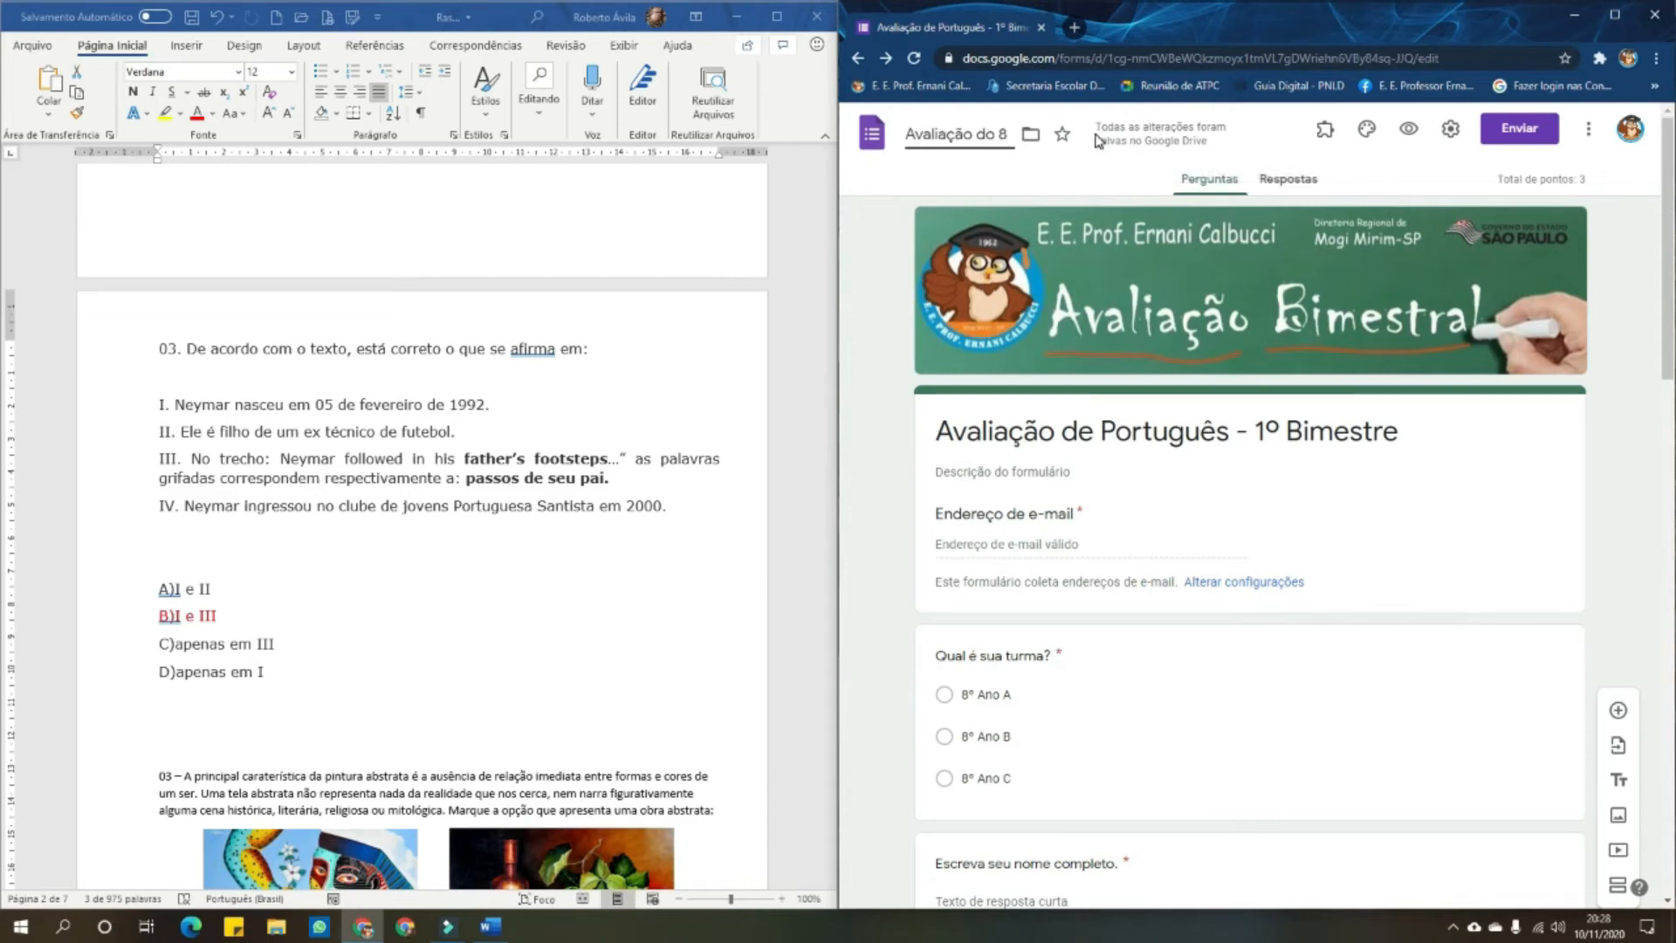
type("º Ano")
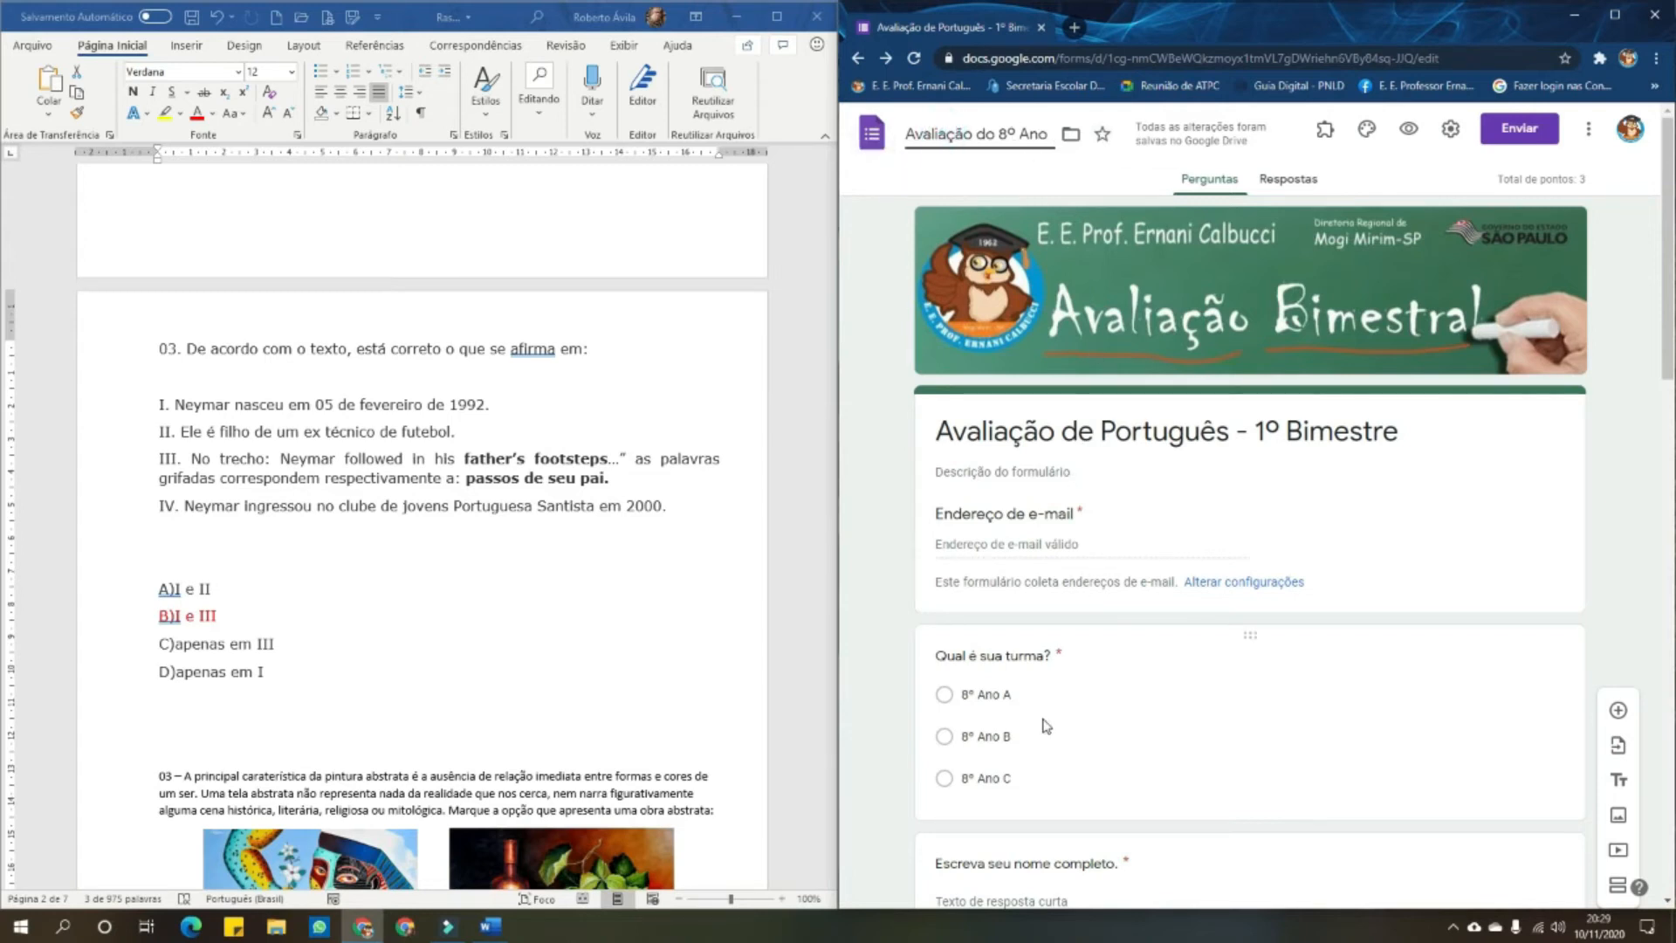
left_click(1076, 694)
left_click(1164, 518)
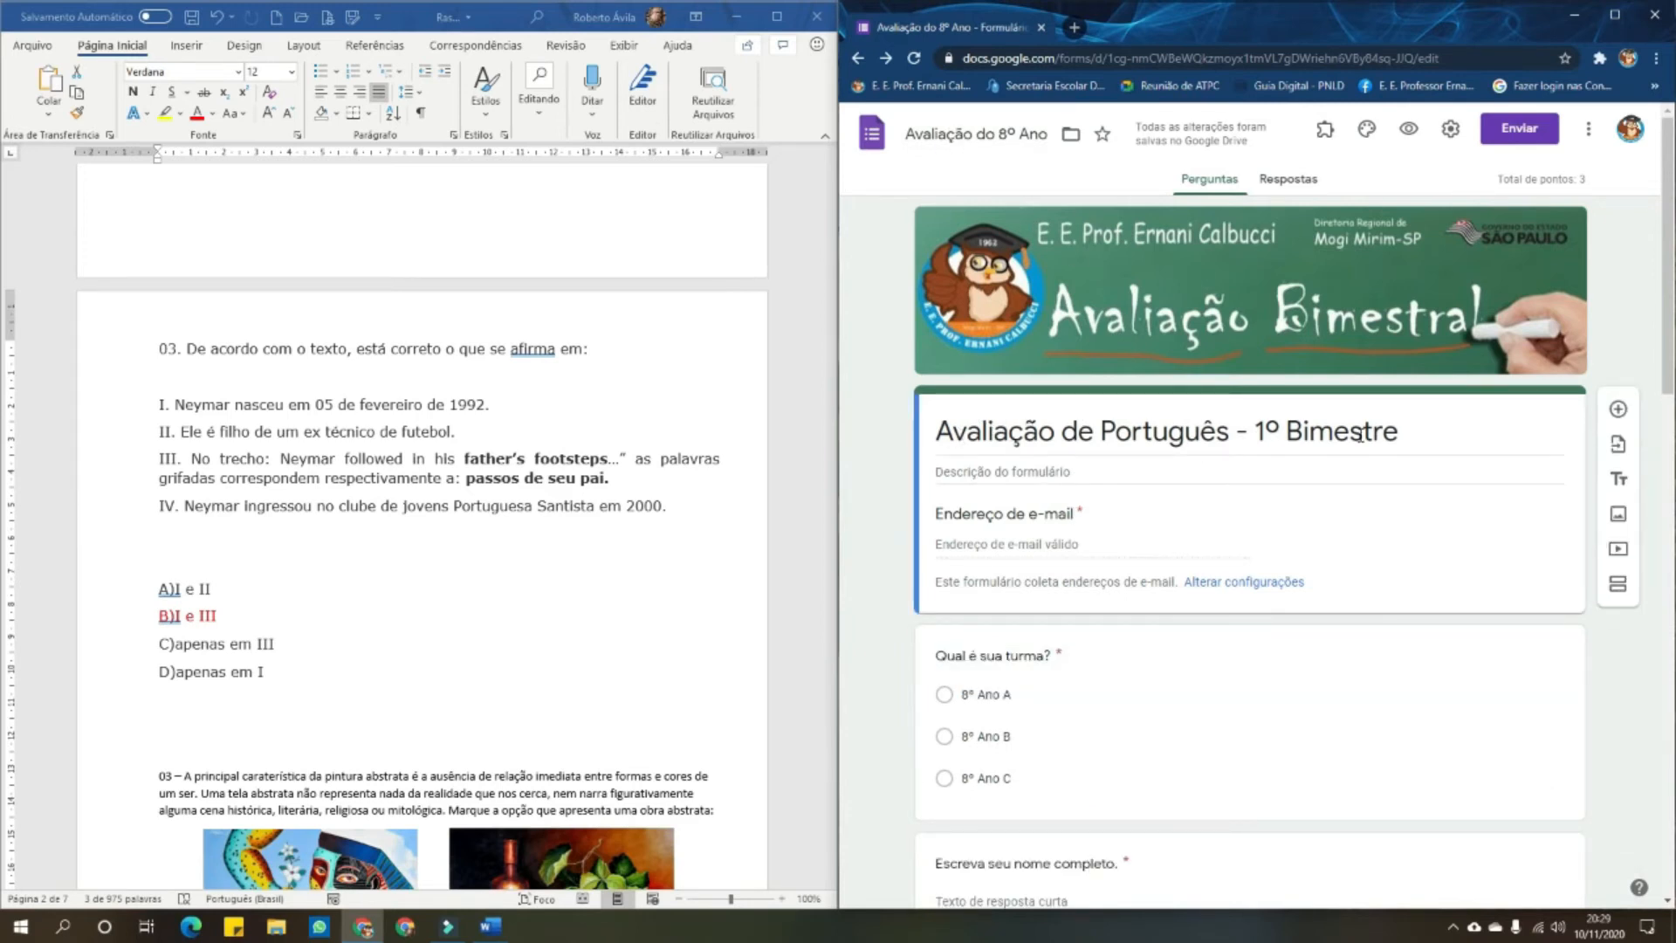
Go back to the list of recent forms, reopen "Avaliação do 8º Ano" and go to question 03
left_click(870, 137)
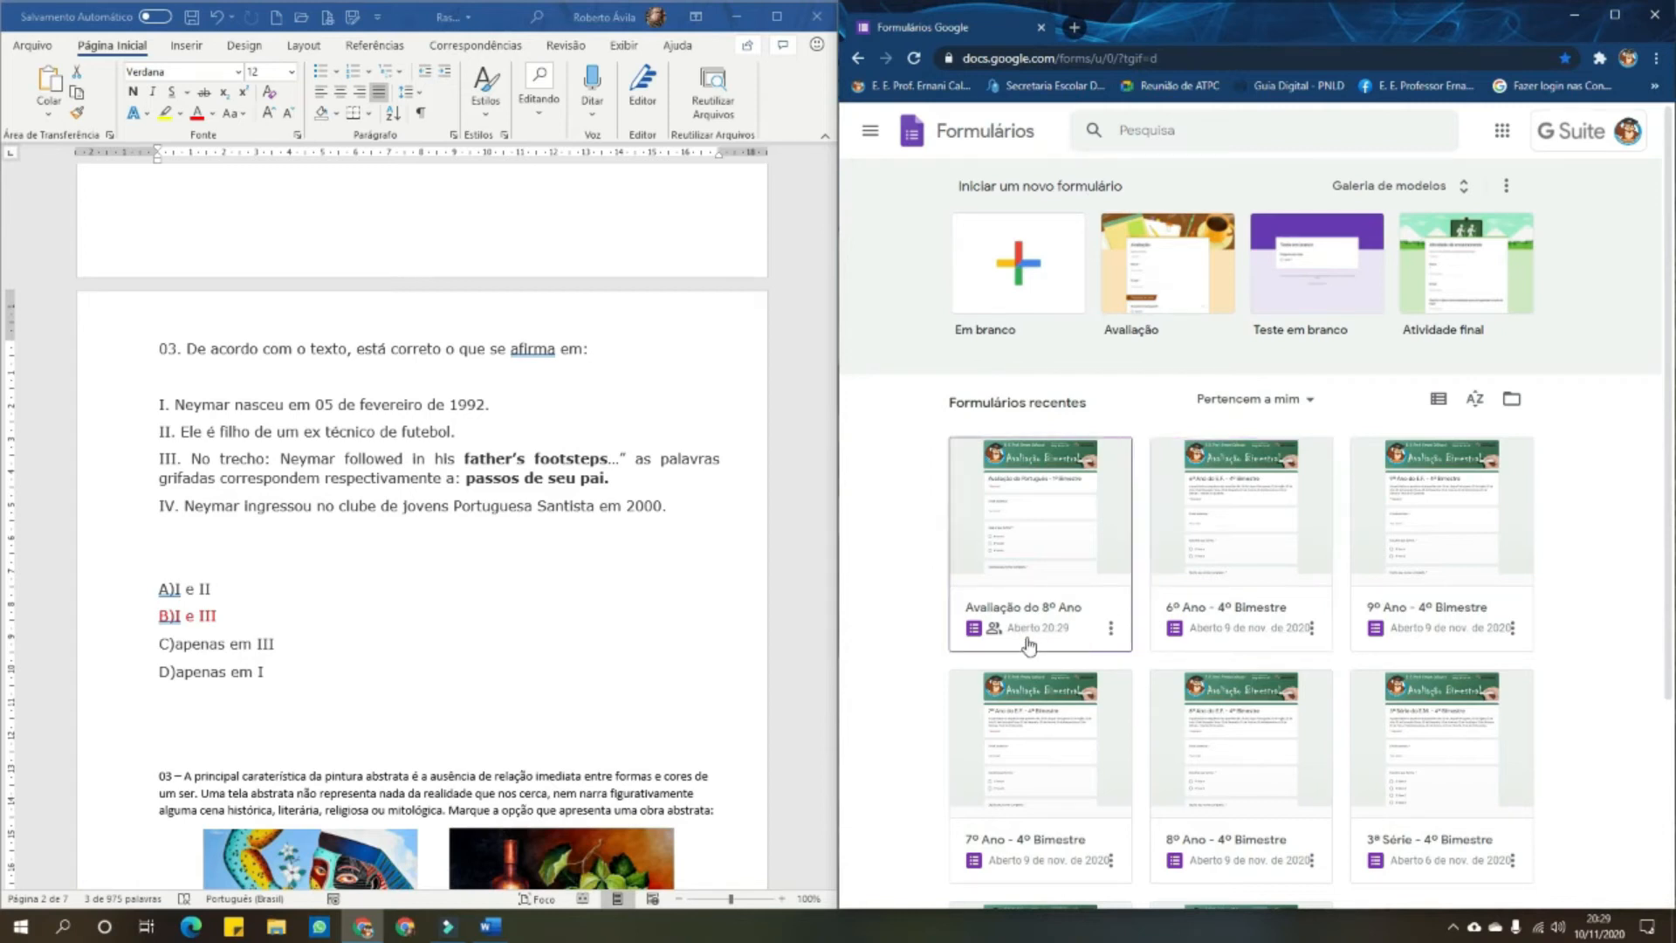
left_click(1030, 540)
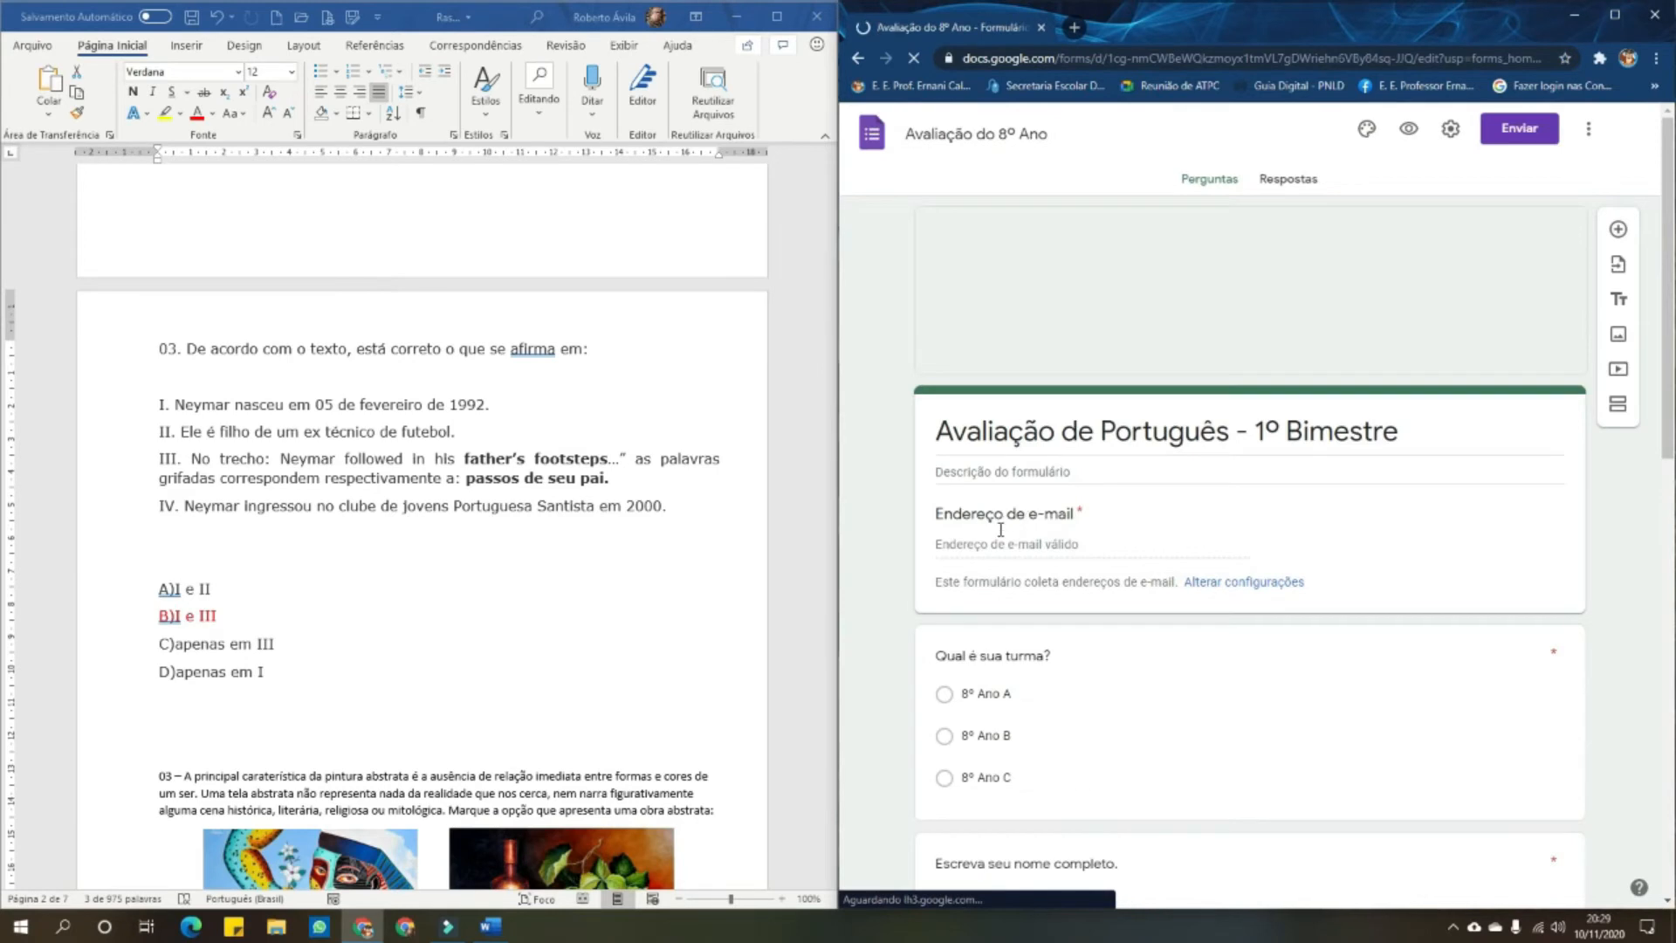
scroll(918, 552, "down", 15)
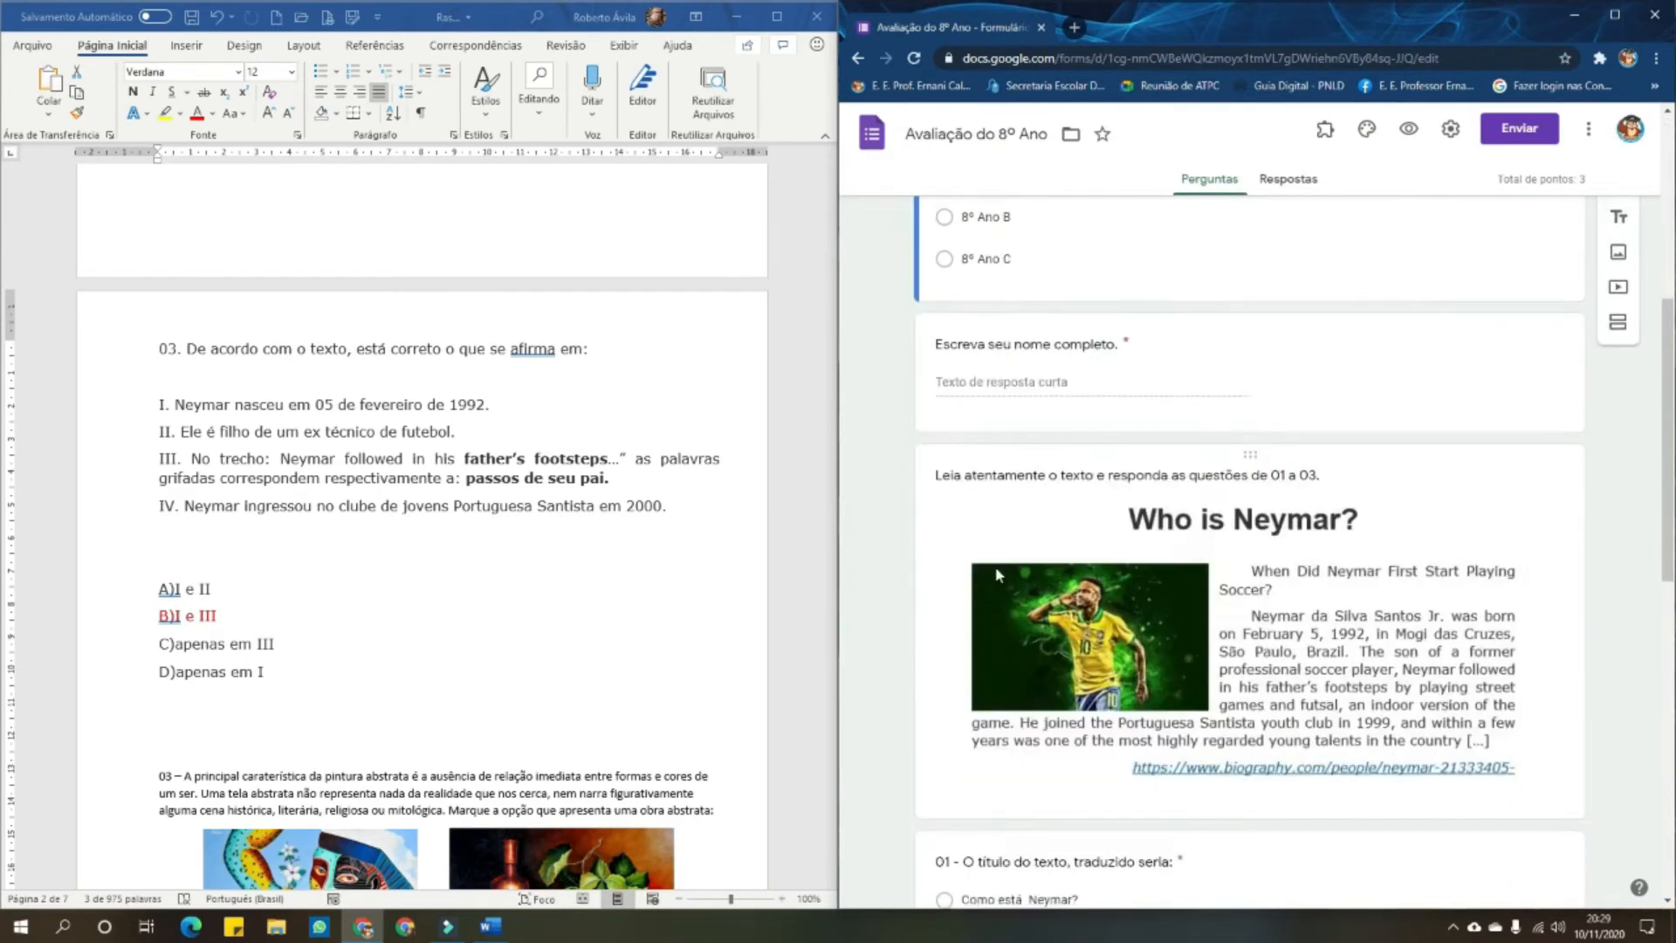
scroll(1001, 576, "down", 1)
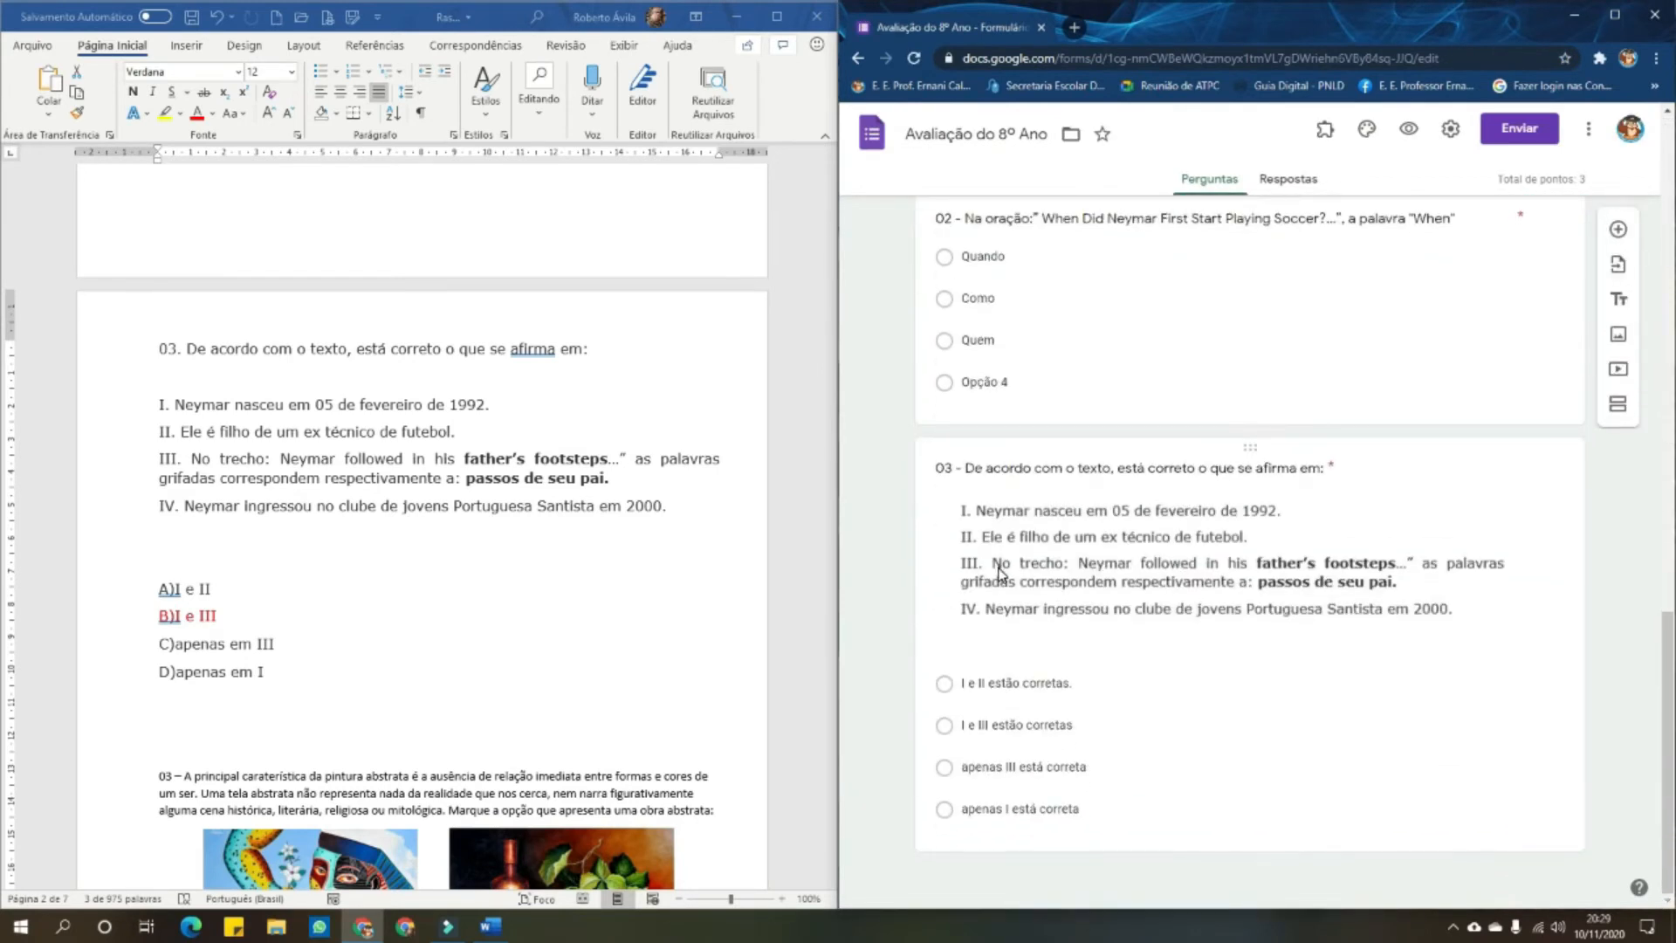
In the Word document, insert two blank lines between the abstract painting question's statement and its first pair of paintings
left_click(655, 640)
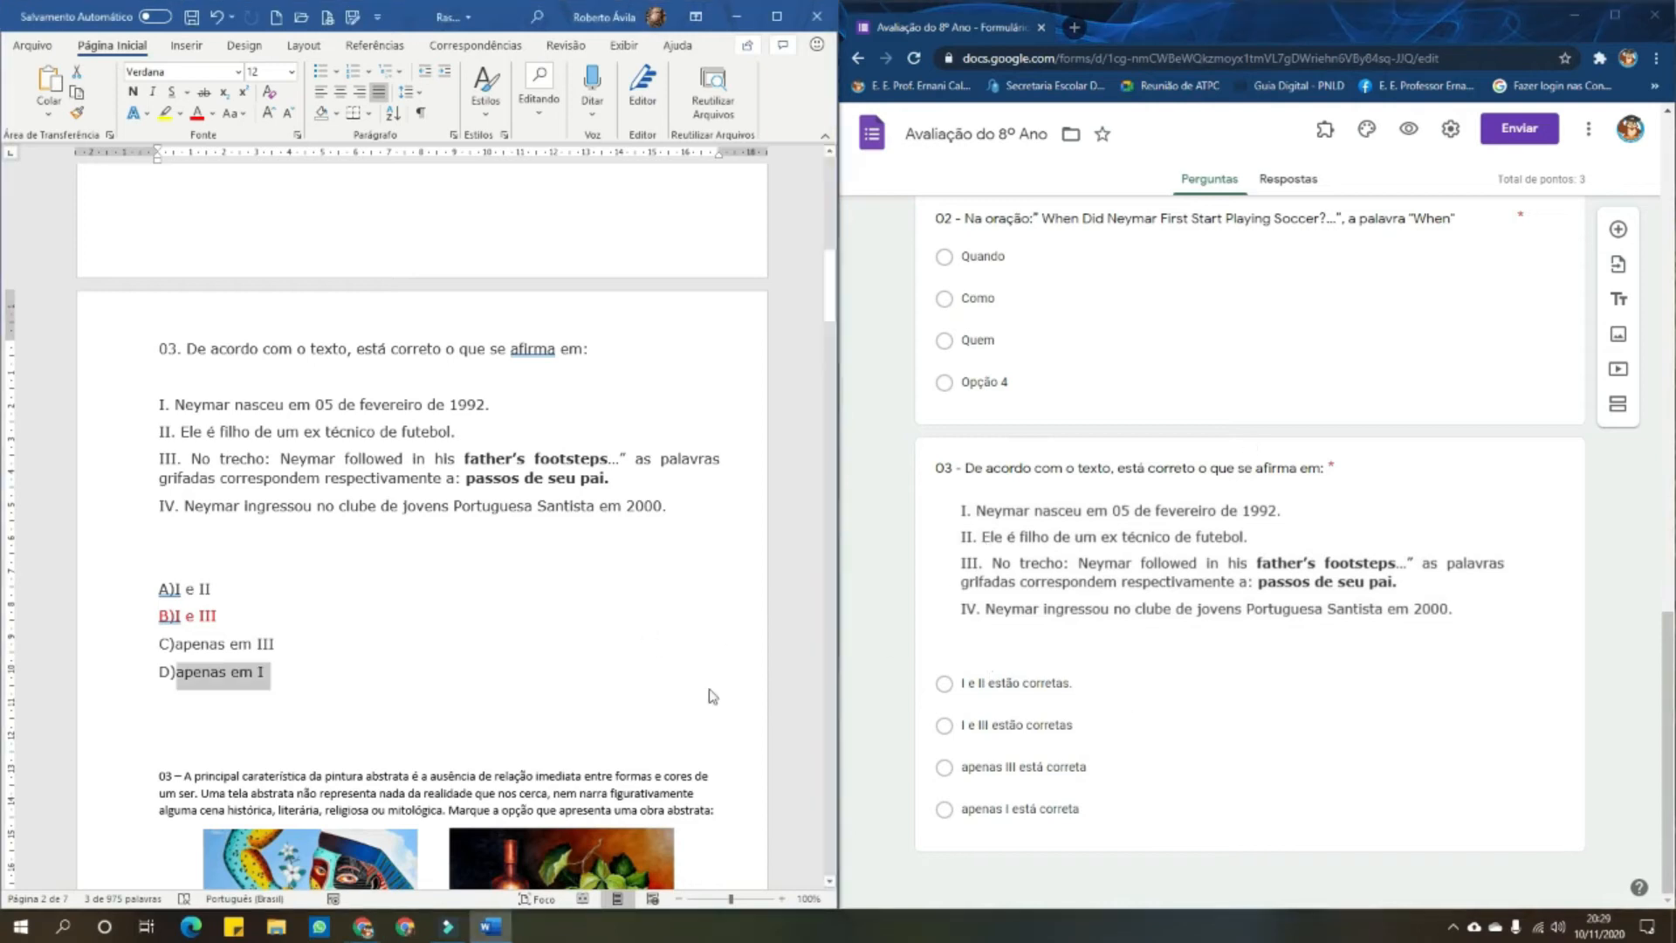
scroll(677, 574, "down", 5)
scroll(674, 575, "down", 1)
left_click(723, 350)
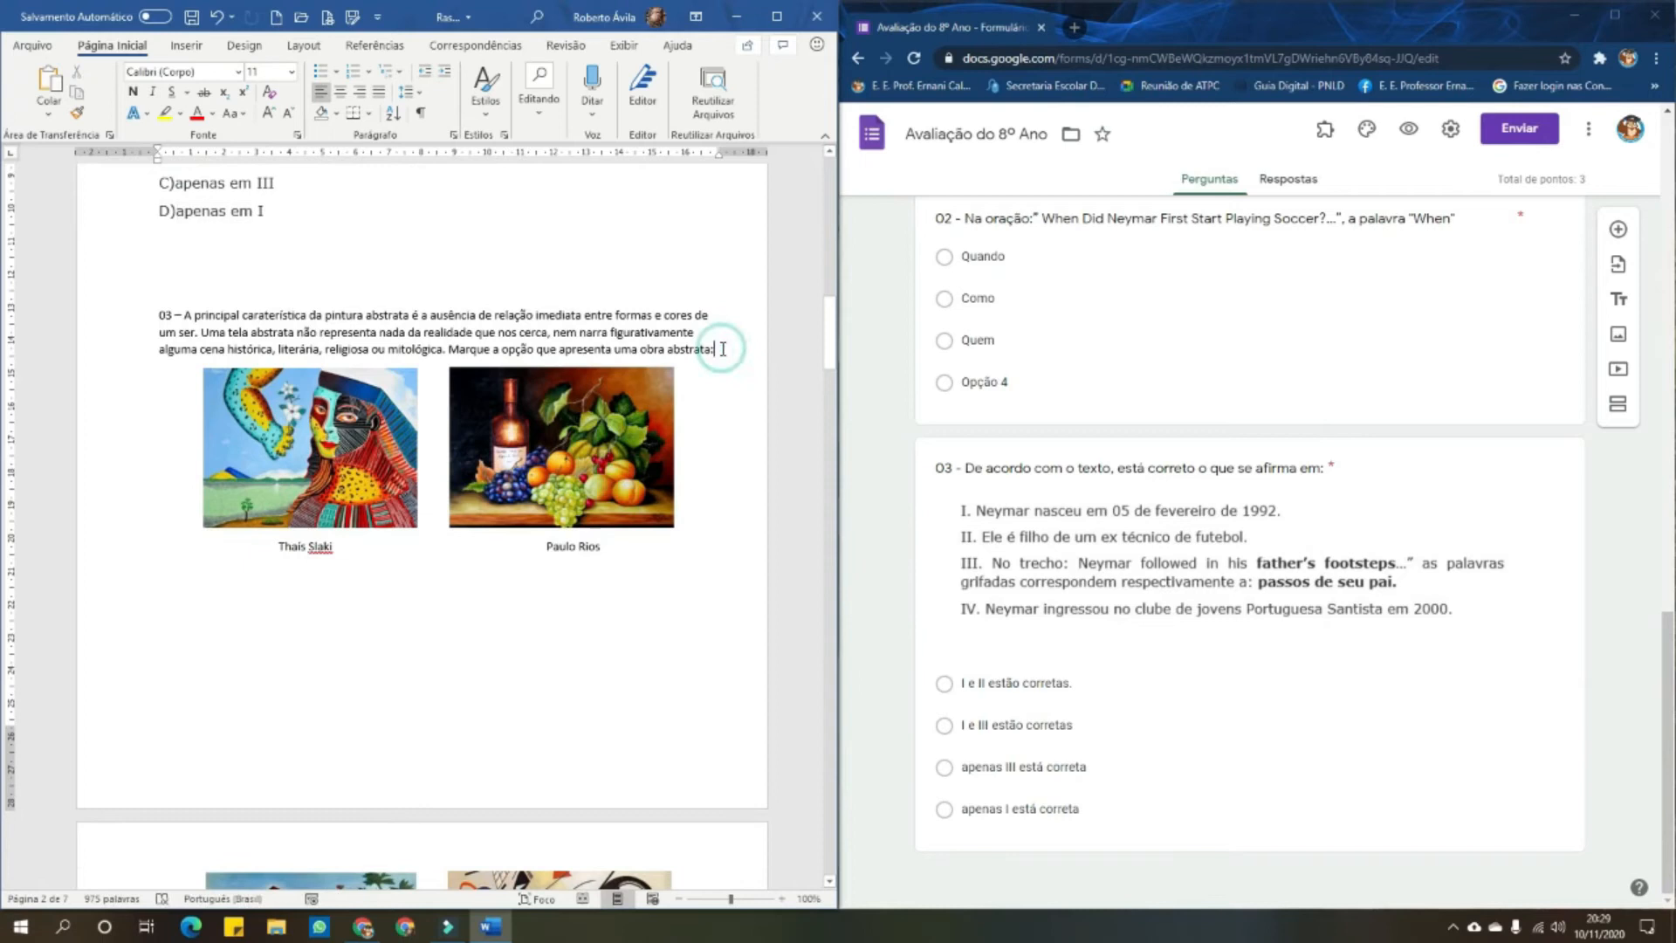
key("Return")
key("Return")
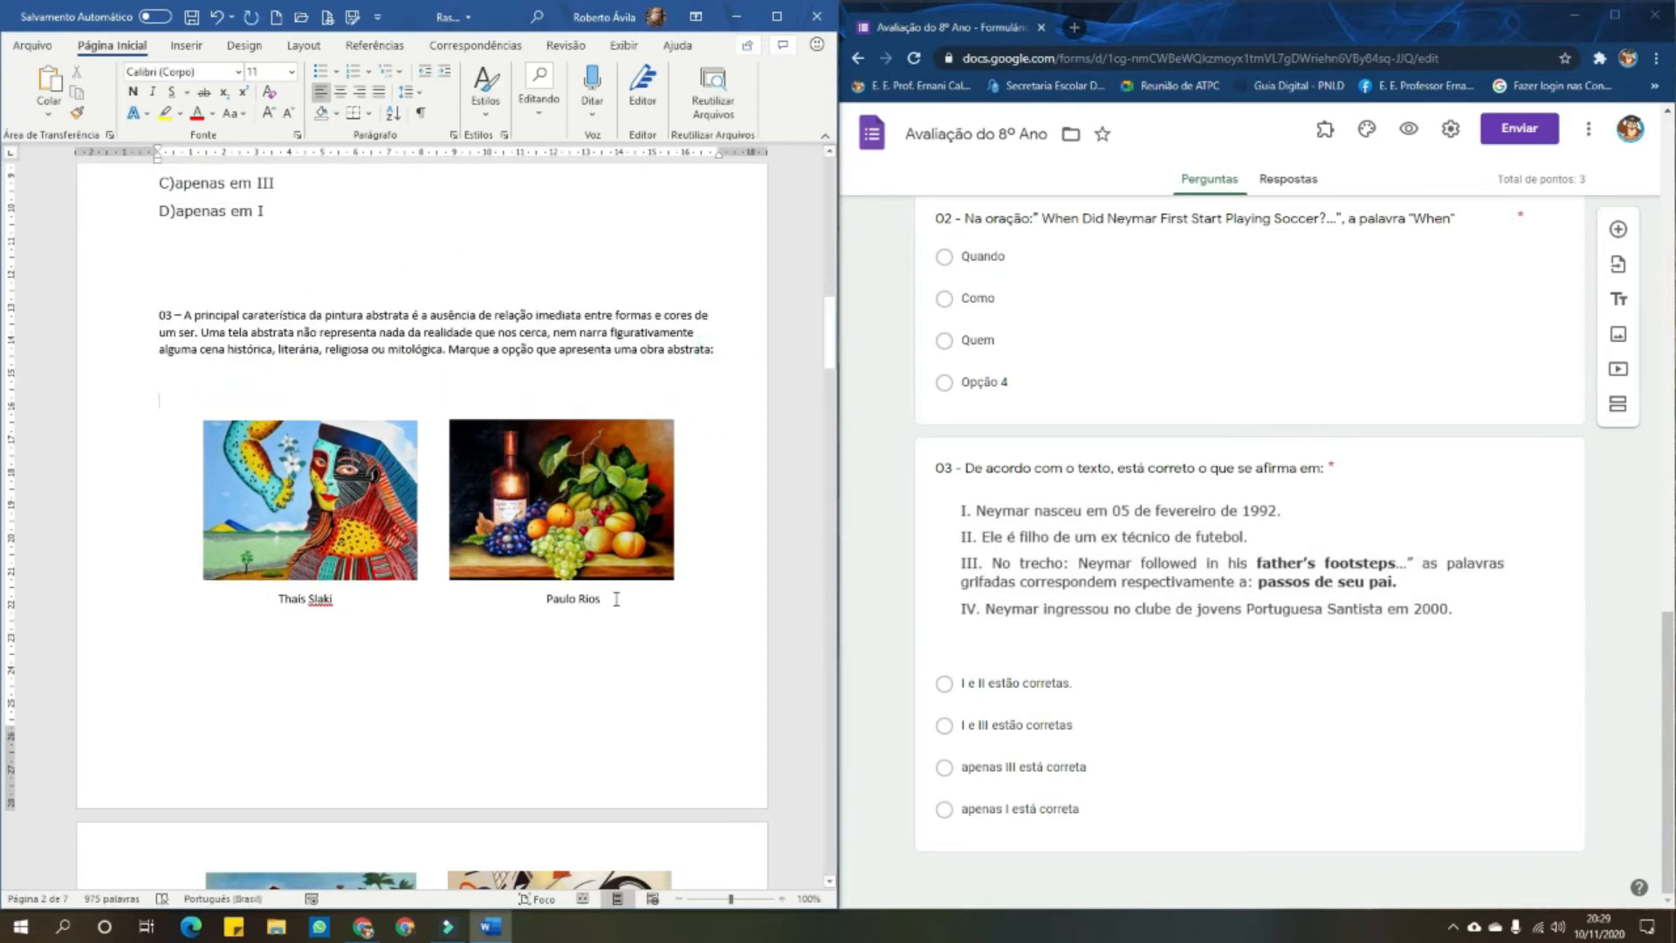
scroll(360, 516, "down", 5)
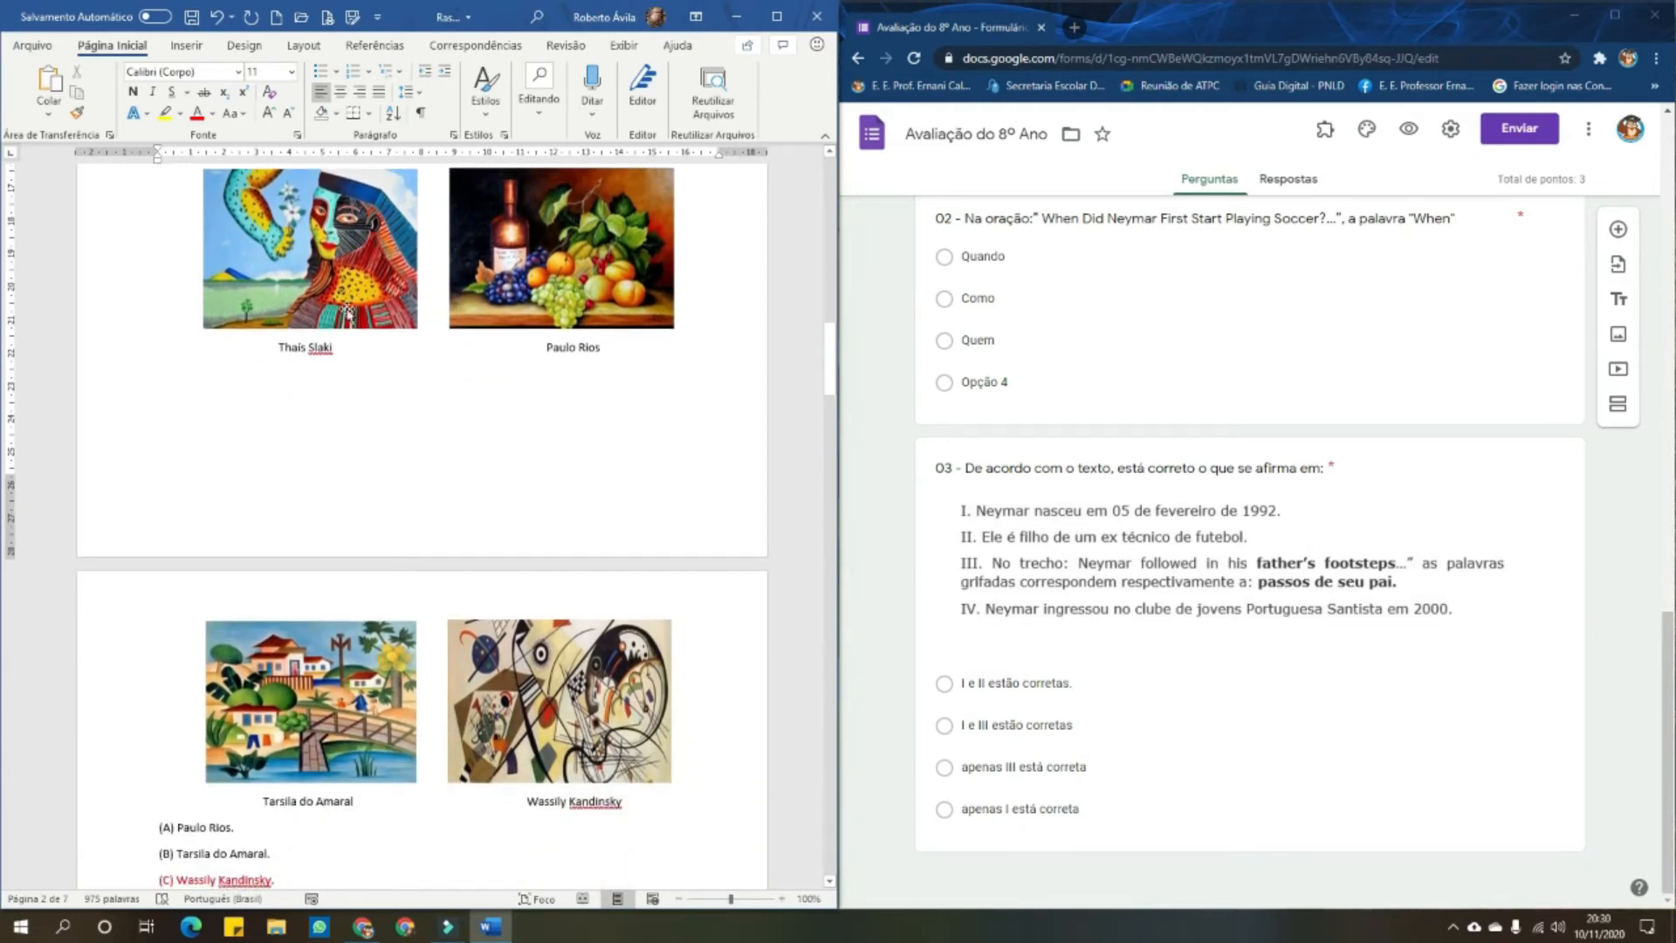
scroll(325, 792, "down", 3)
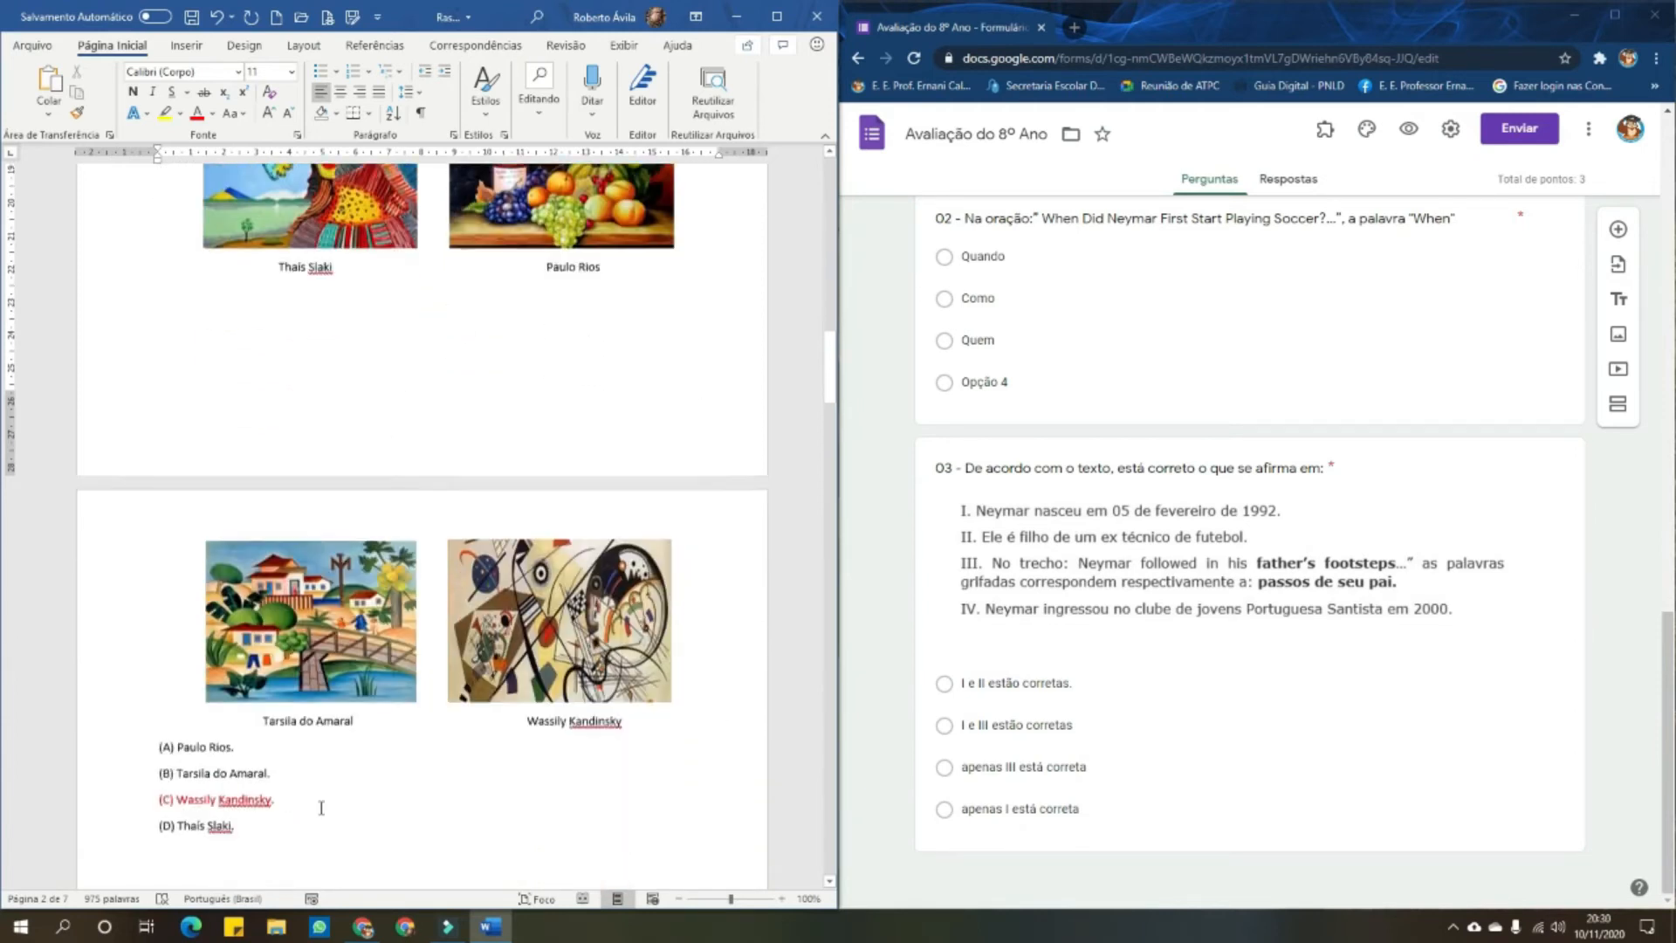
scroll(255, 721, "up", 4)
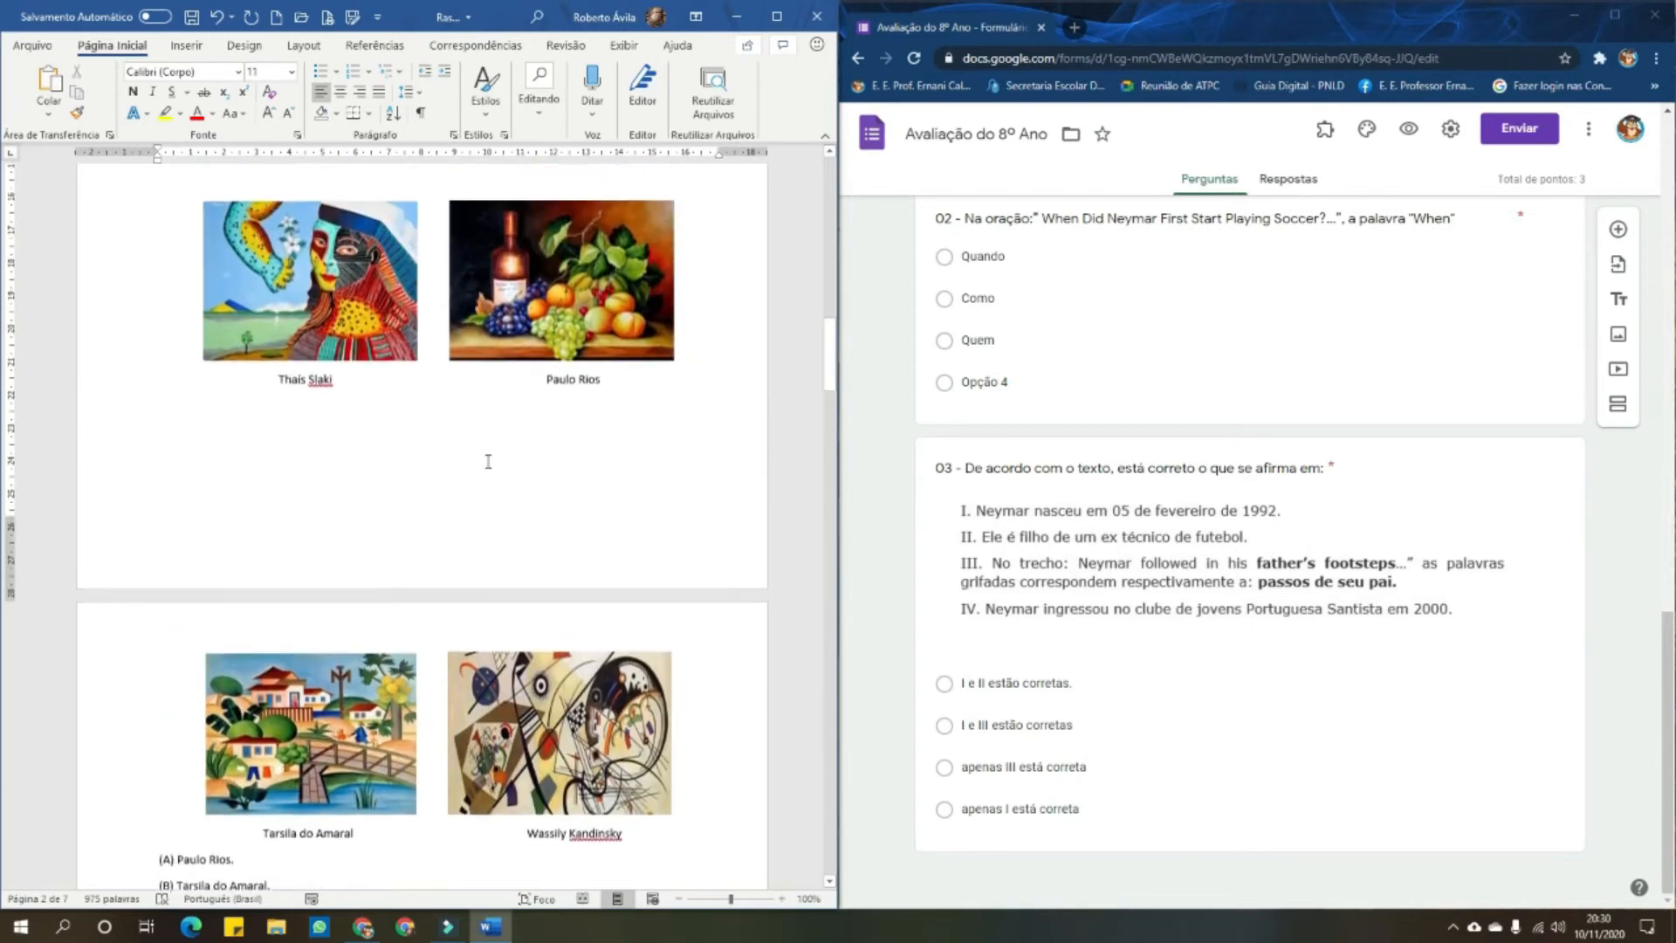
Examine the abstract painting question in the Word document, including its statement, four paintings and answer options
scroll(378, 837, "down", 2)
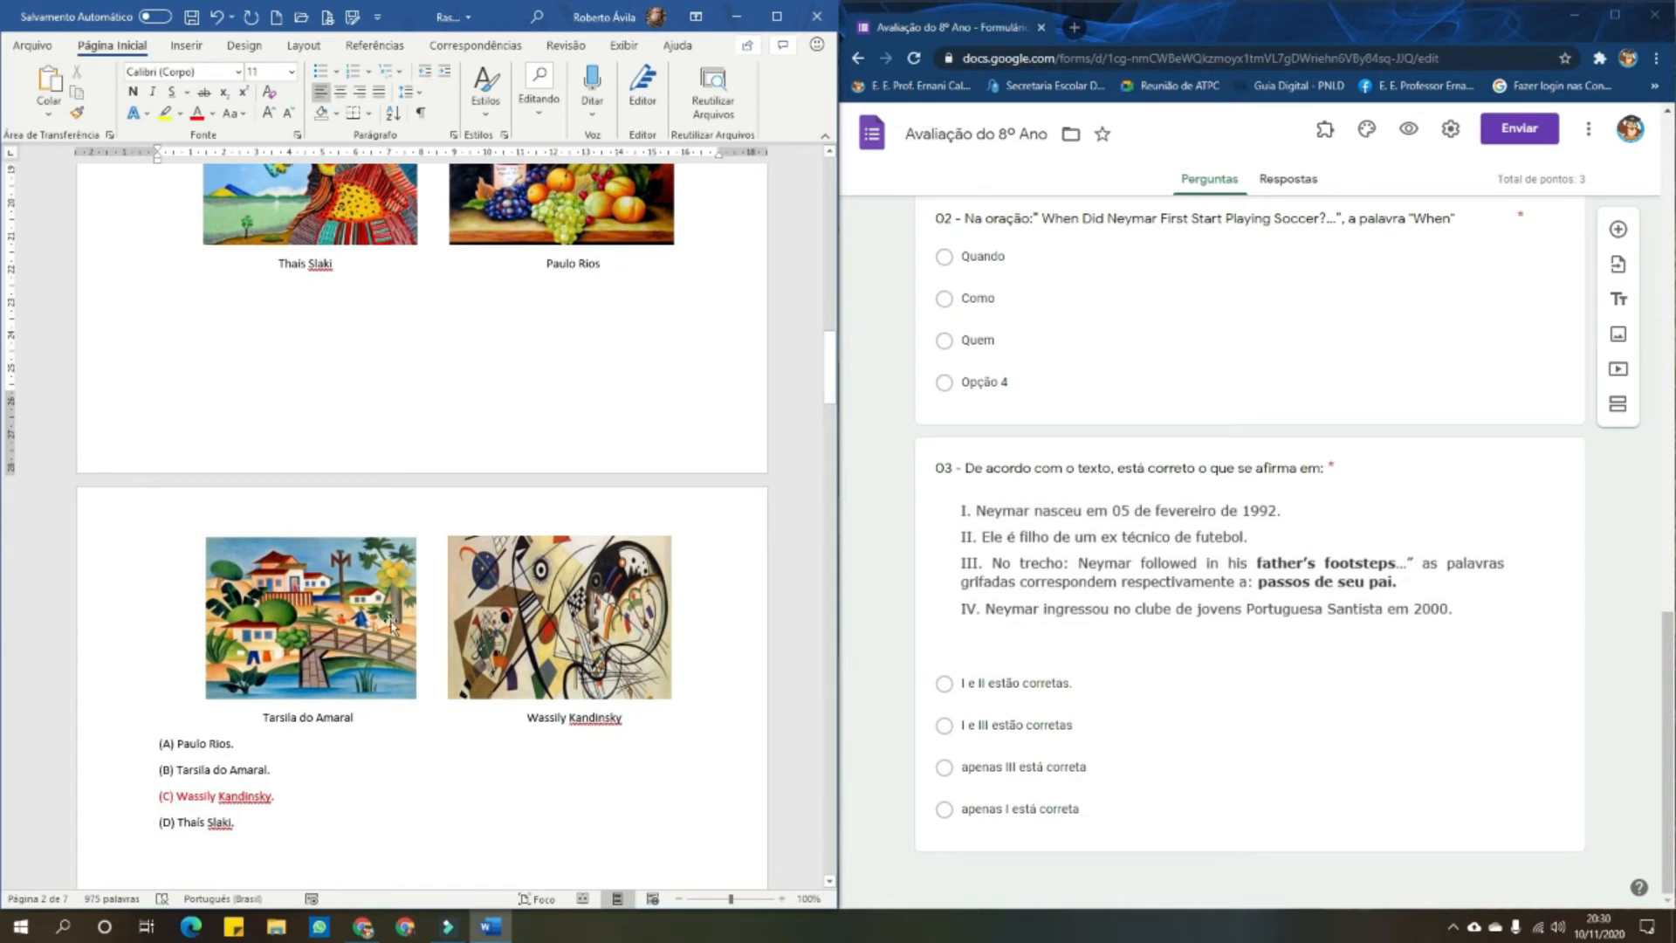
scroll(494, 777, "up", 6)
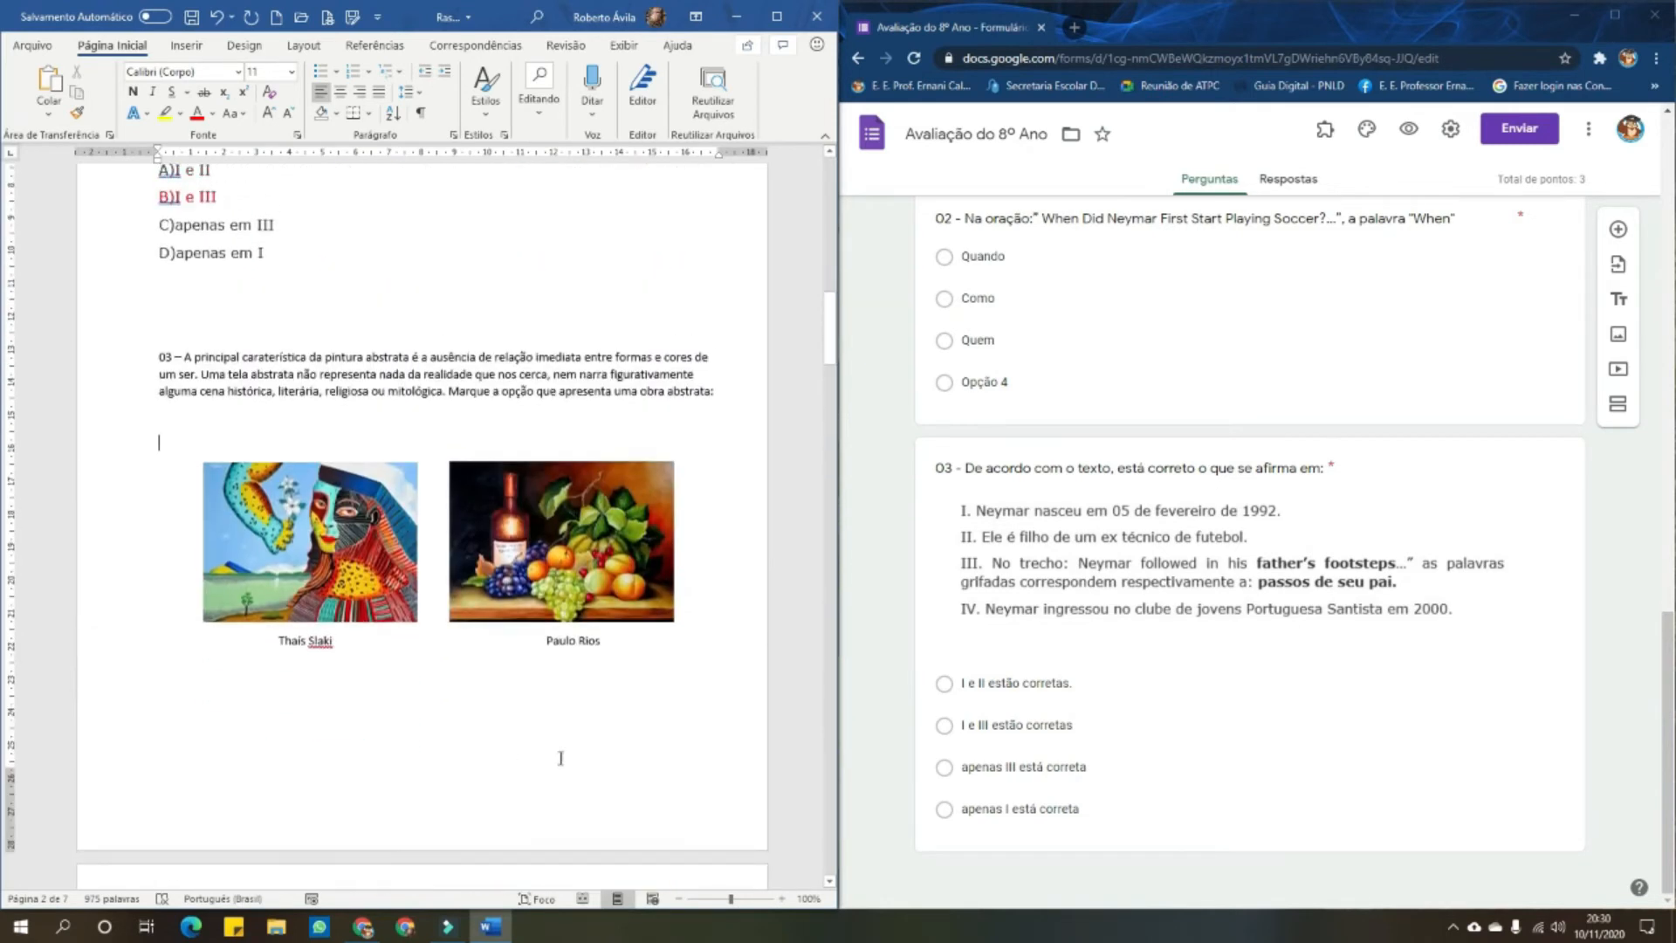
scroll(443, 570, "down", 2)
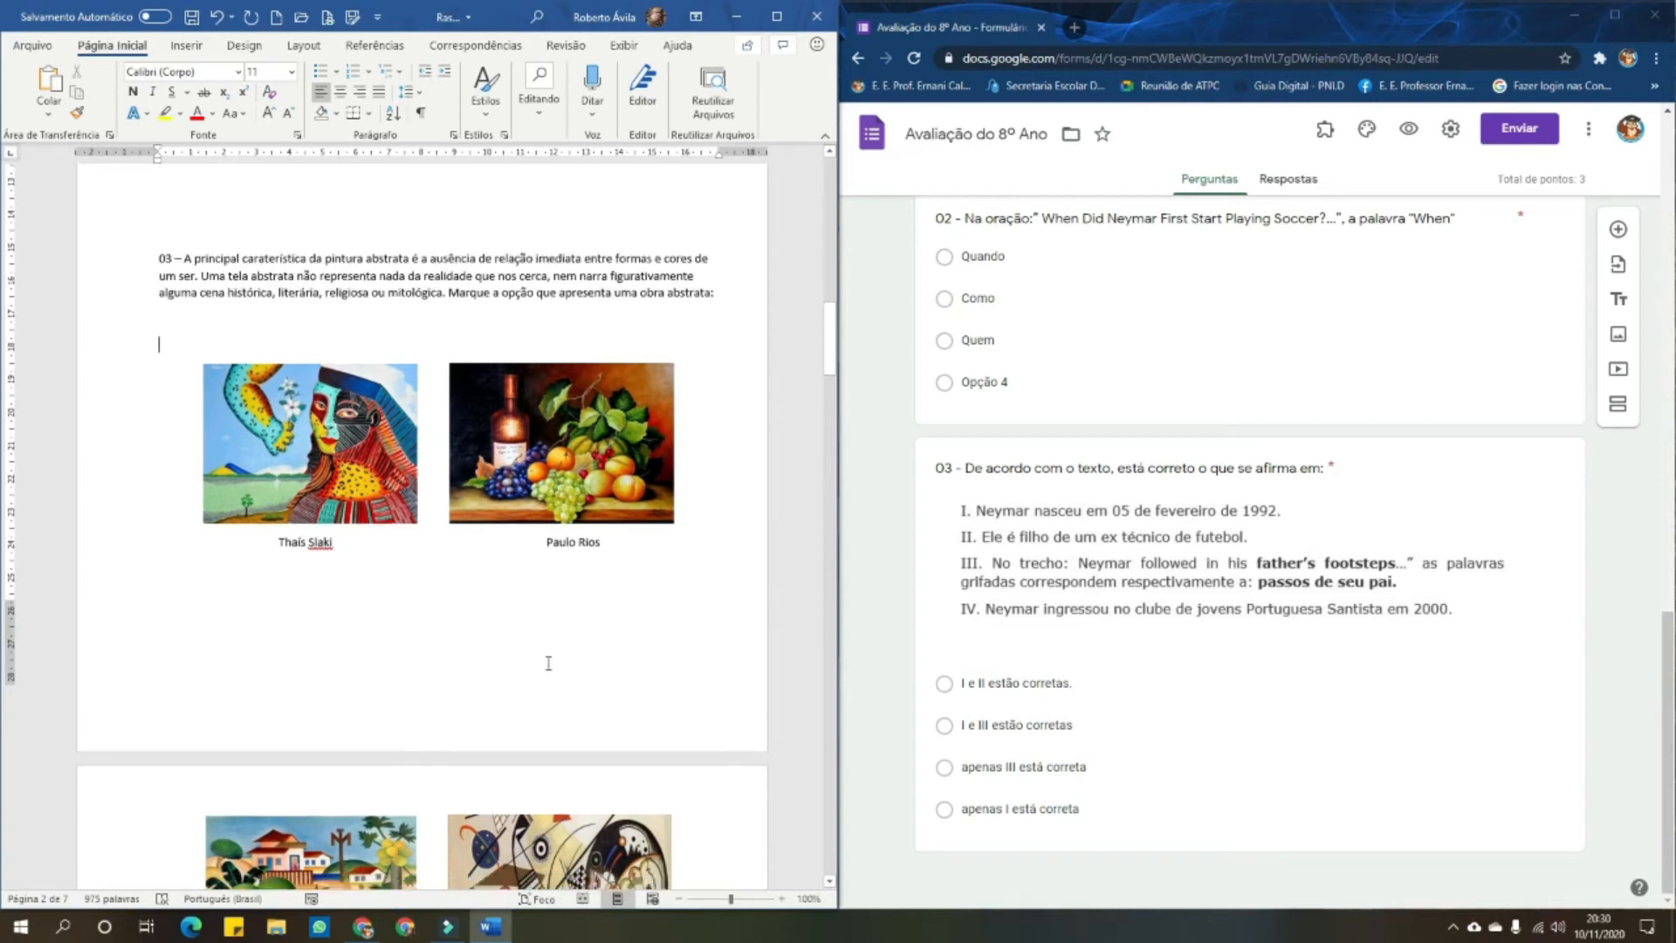
scroll(550, 662, "down", 4)
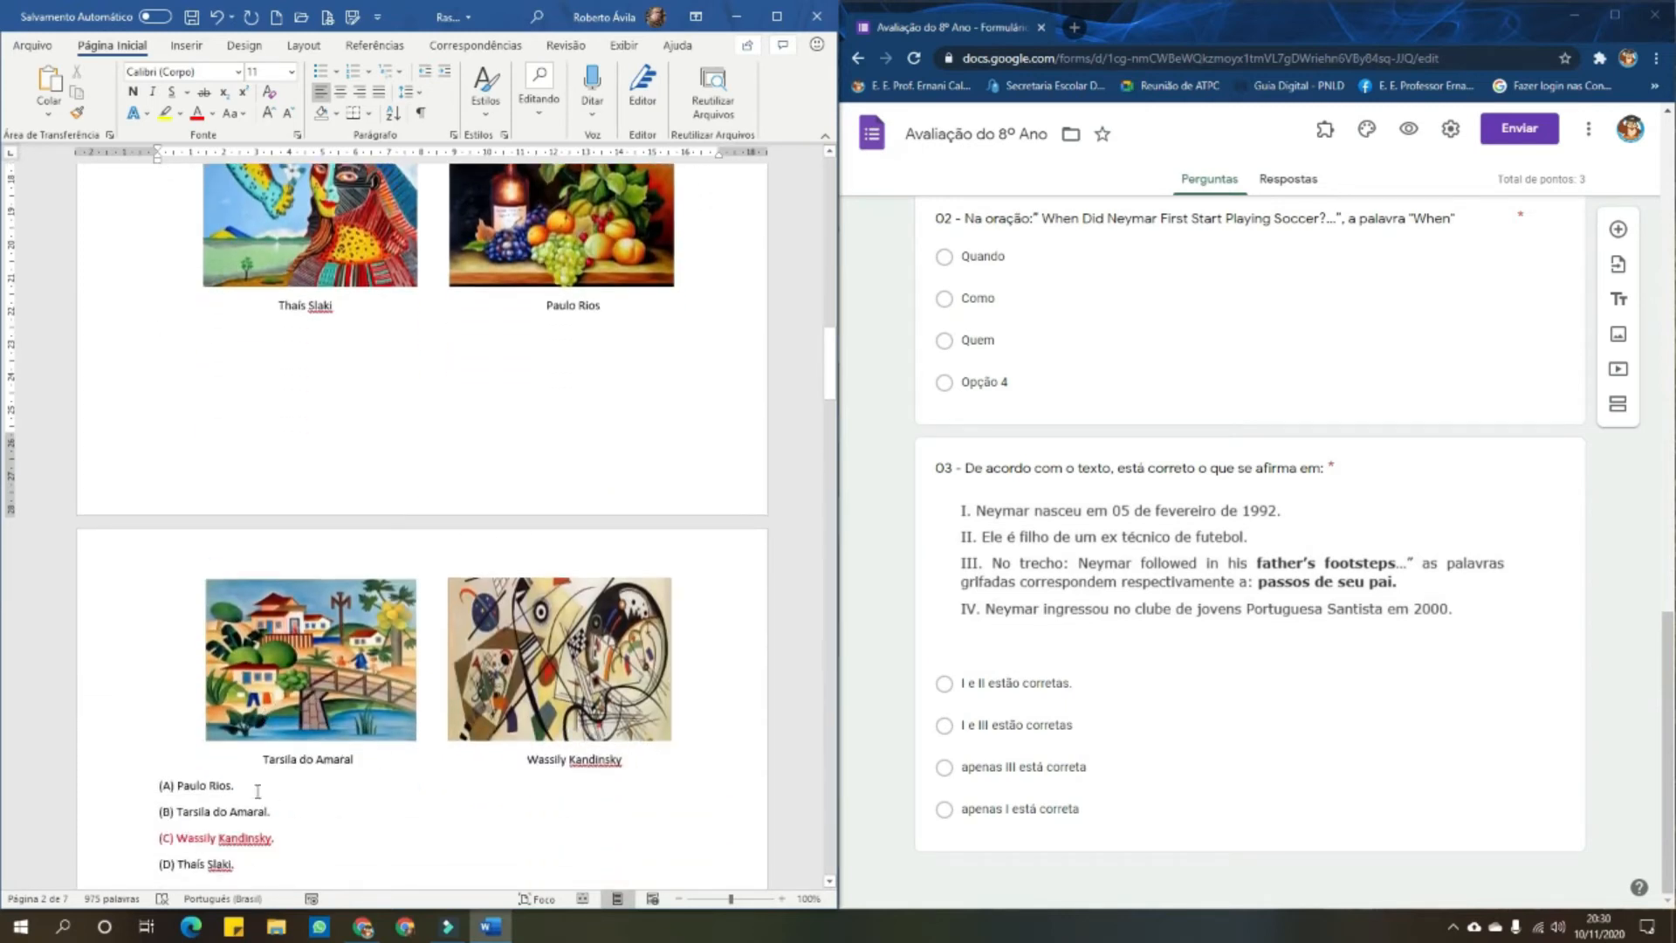
scroll(257, 791, "down", 1)
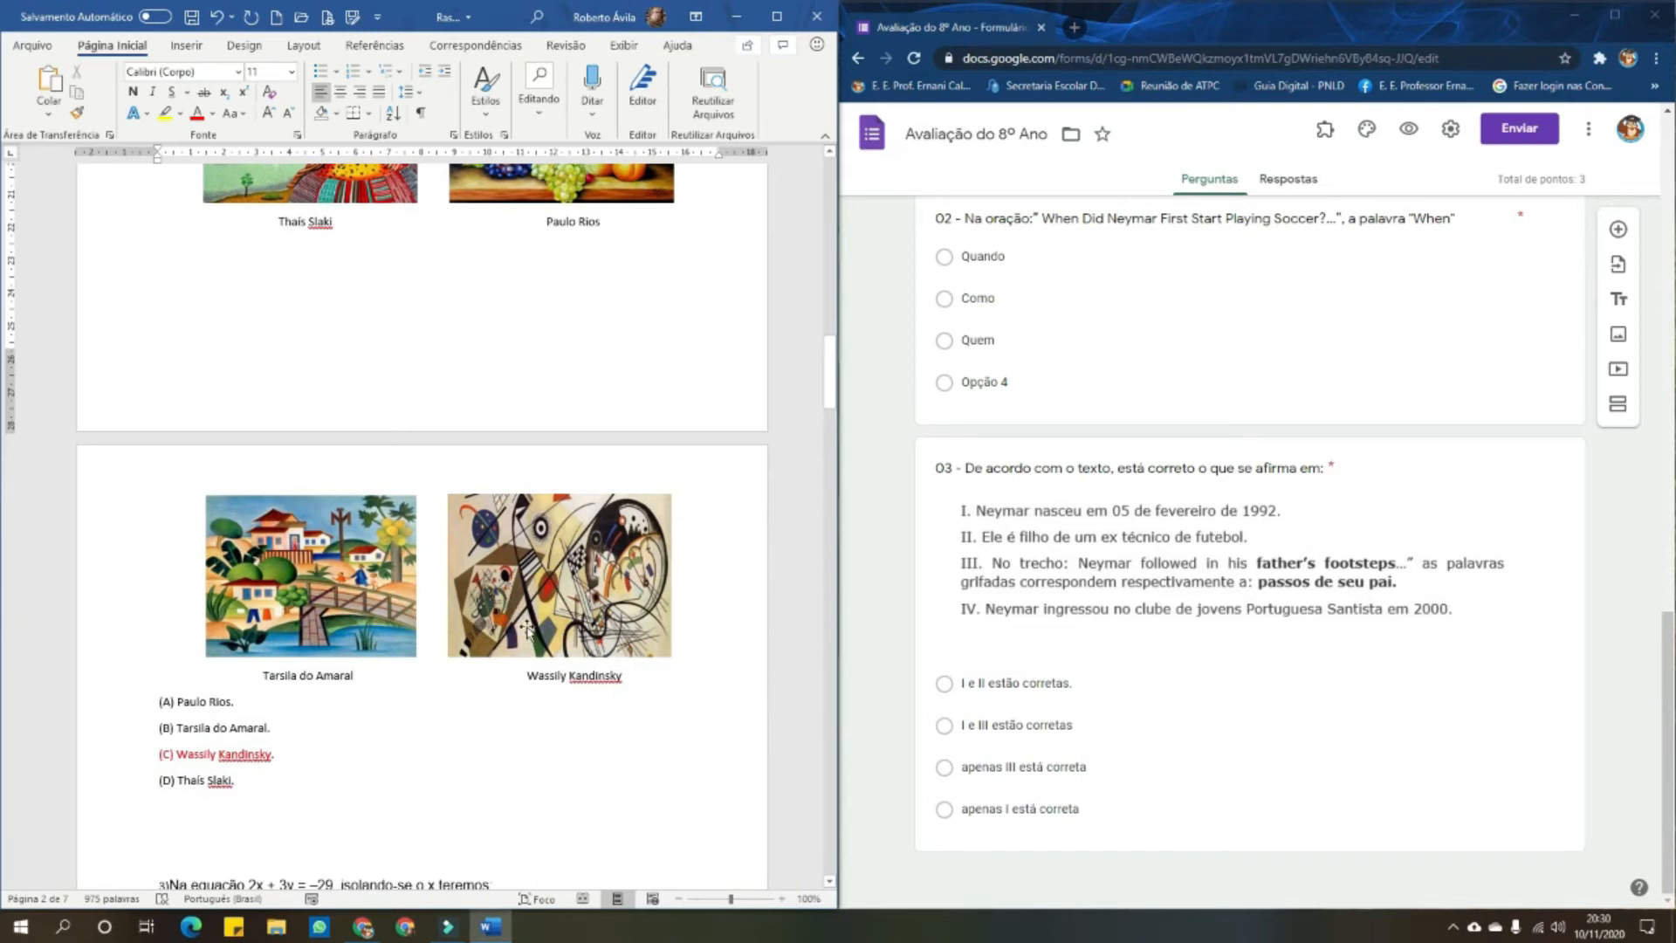
scroll(482, 630, "up", 2)
scroll(482, 630, "up", 8)
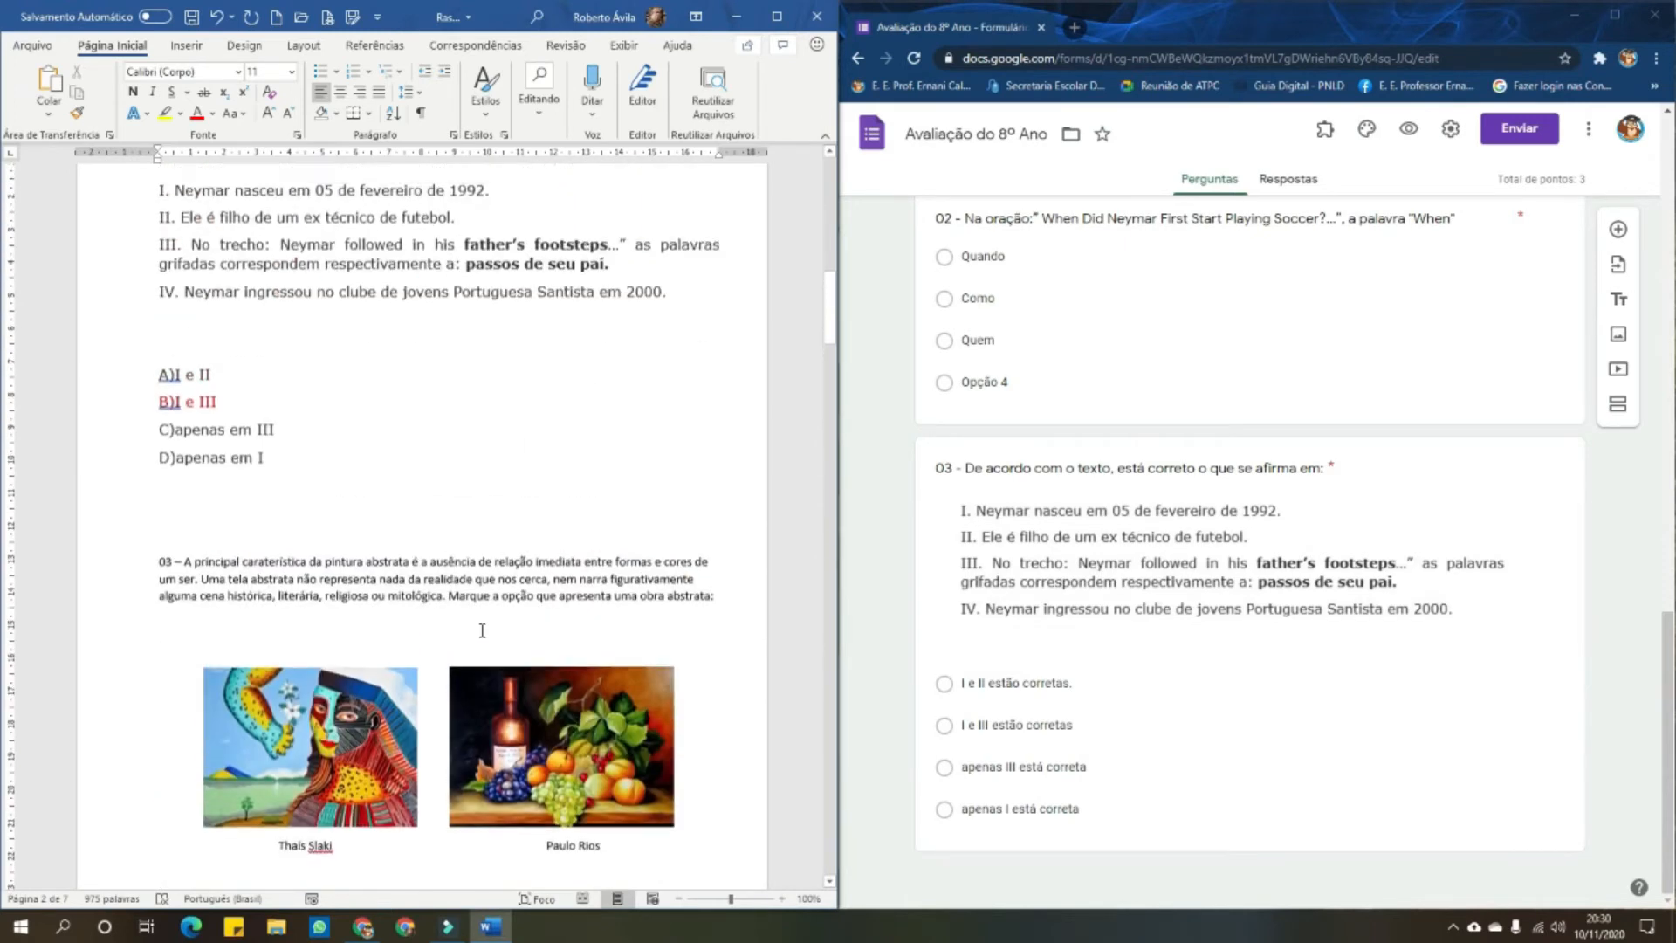
Add a new multiple-choice question directly after question 03 in the form
left_click(1383, 746)
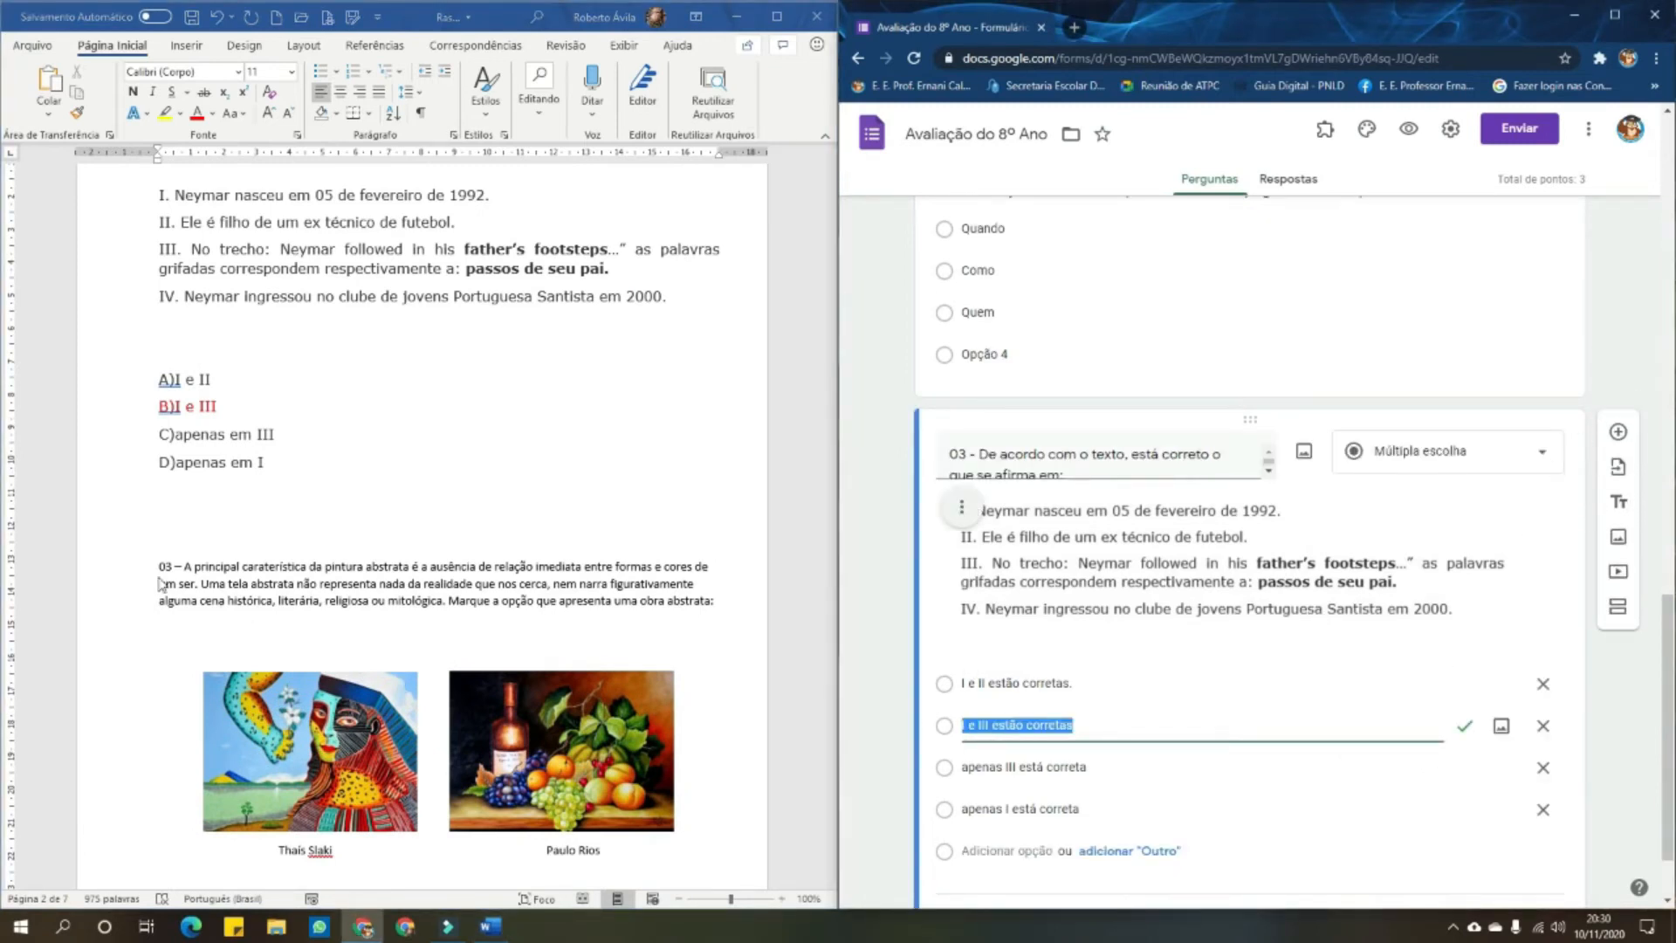
scroll(553, 674, "down", 5)
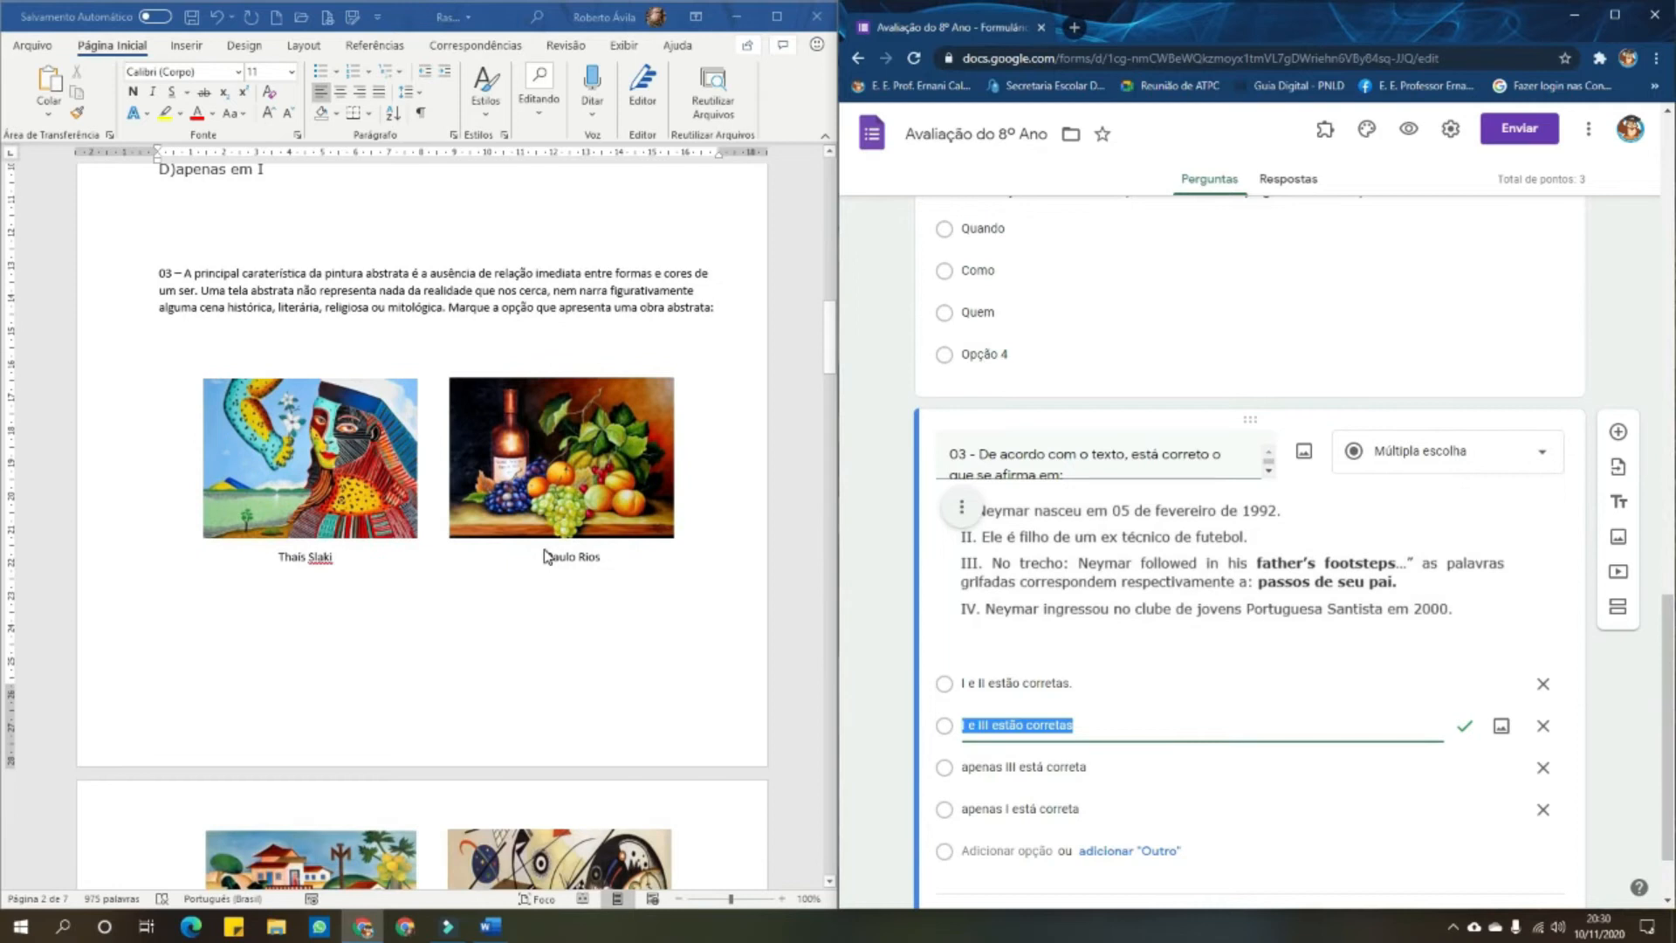
left_click(1638, 435)
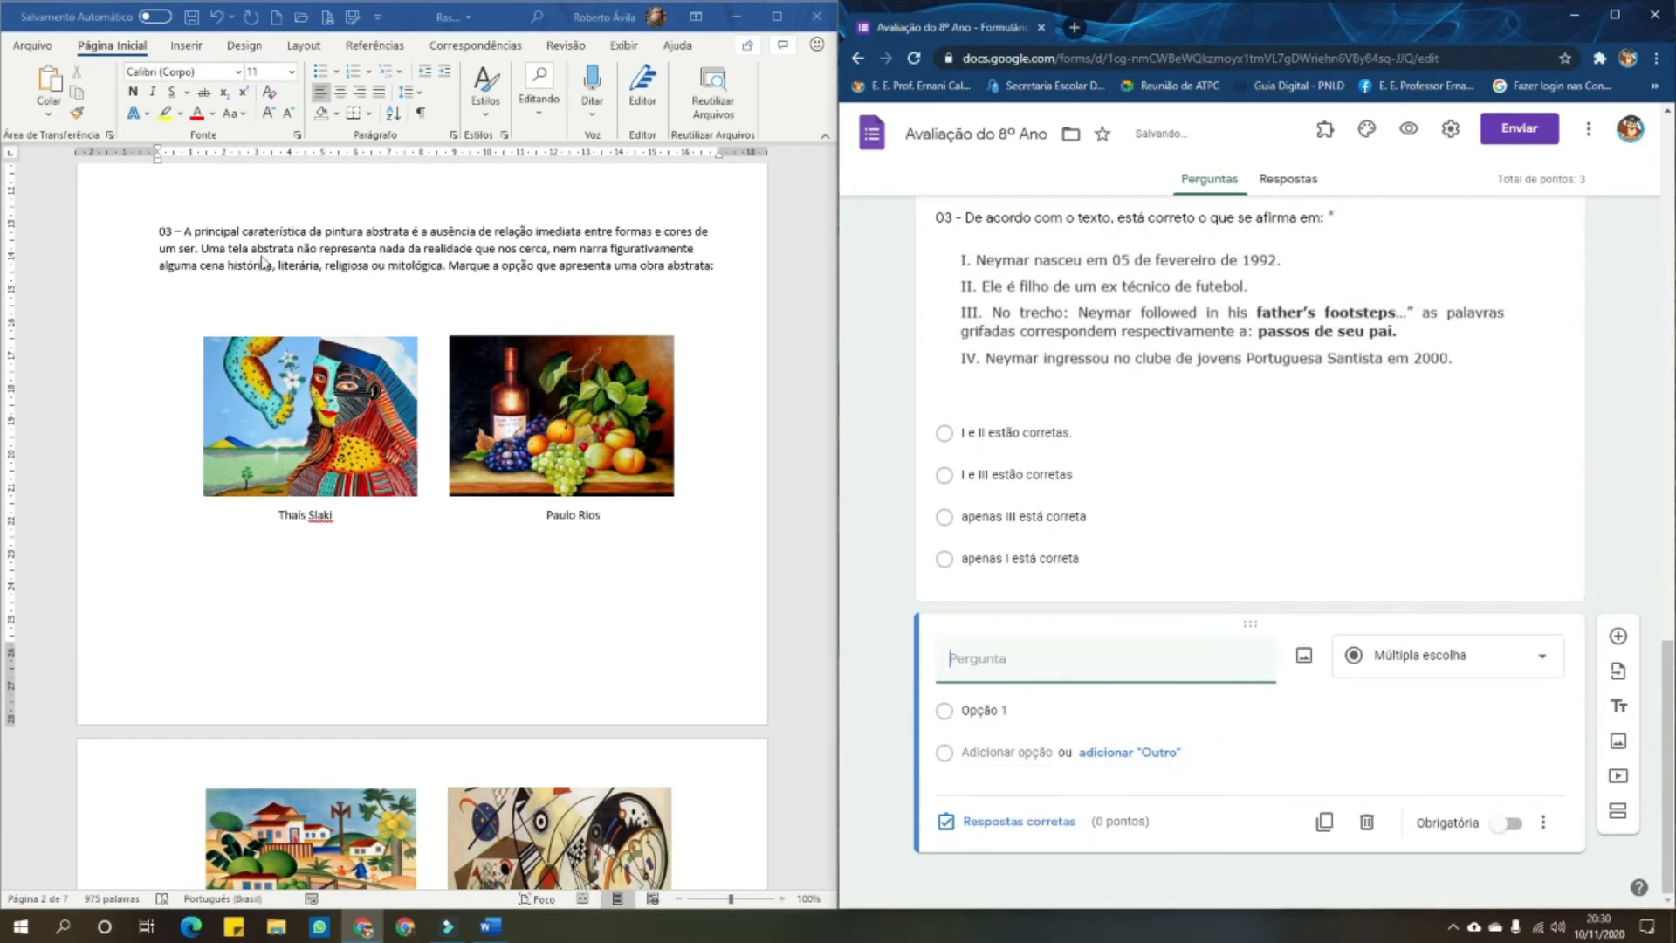
Copy the abstract painting question's statement from the Word document into the new form question, numbering it "04 -"
left_click(186, 234)
left_click_drag(185, 230, 712, 267)
key("ctrl+c")
left_click(1062, 661)
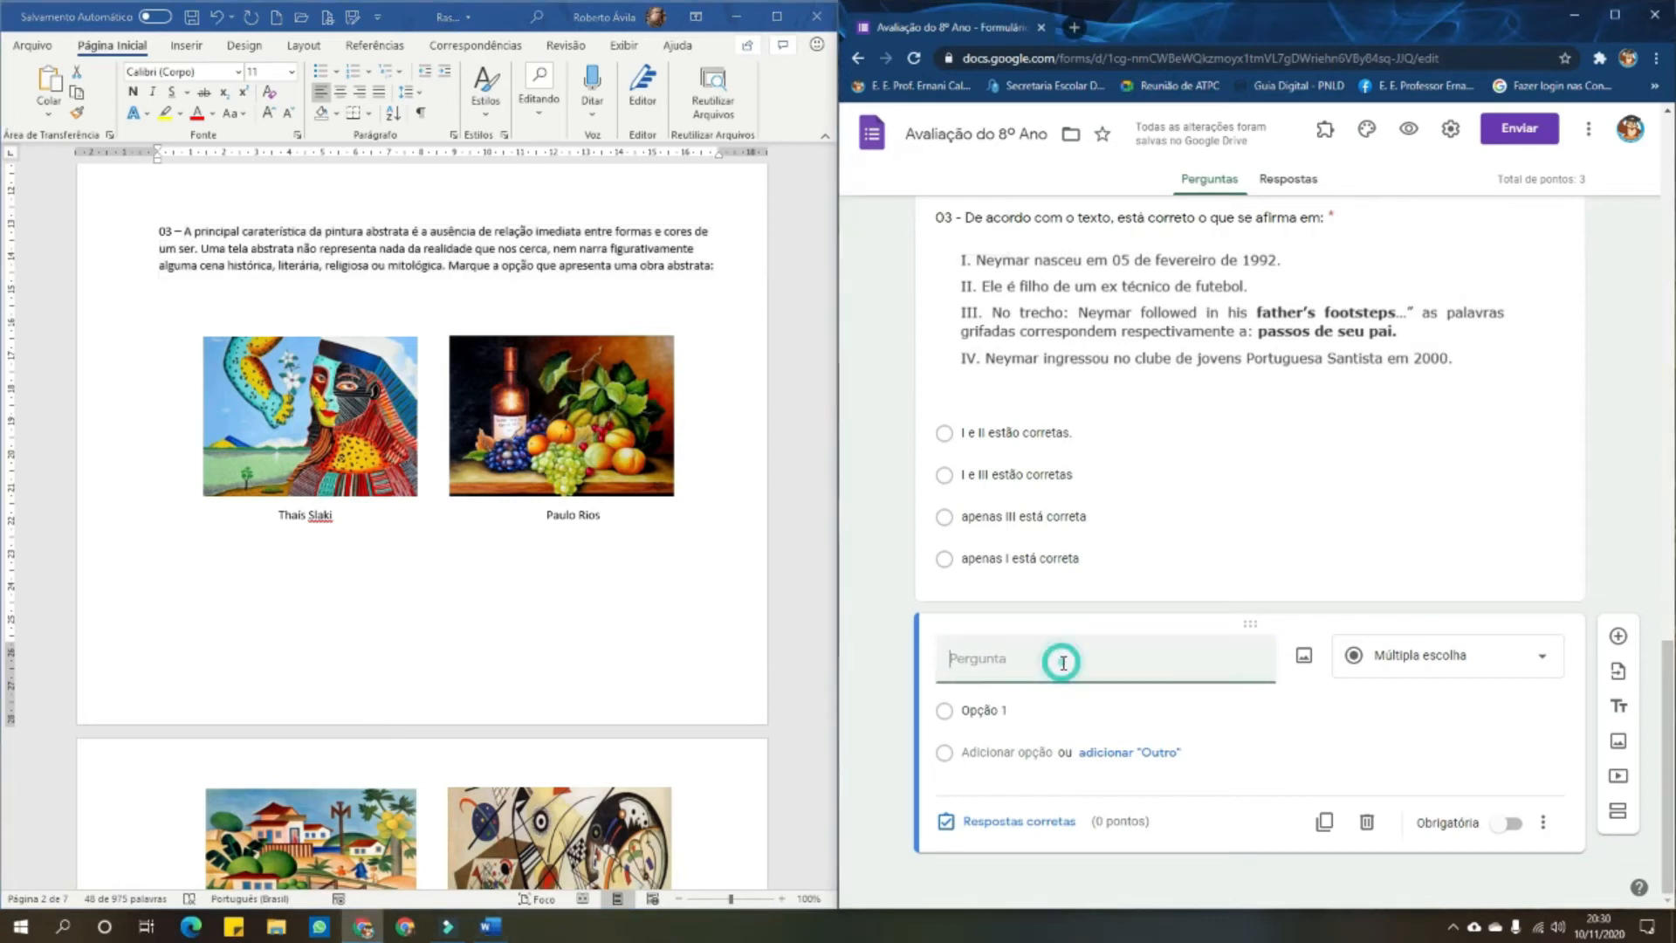
type("04 ")
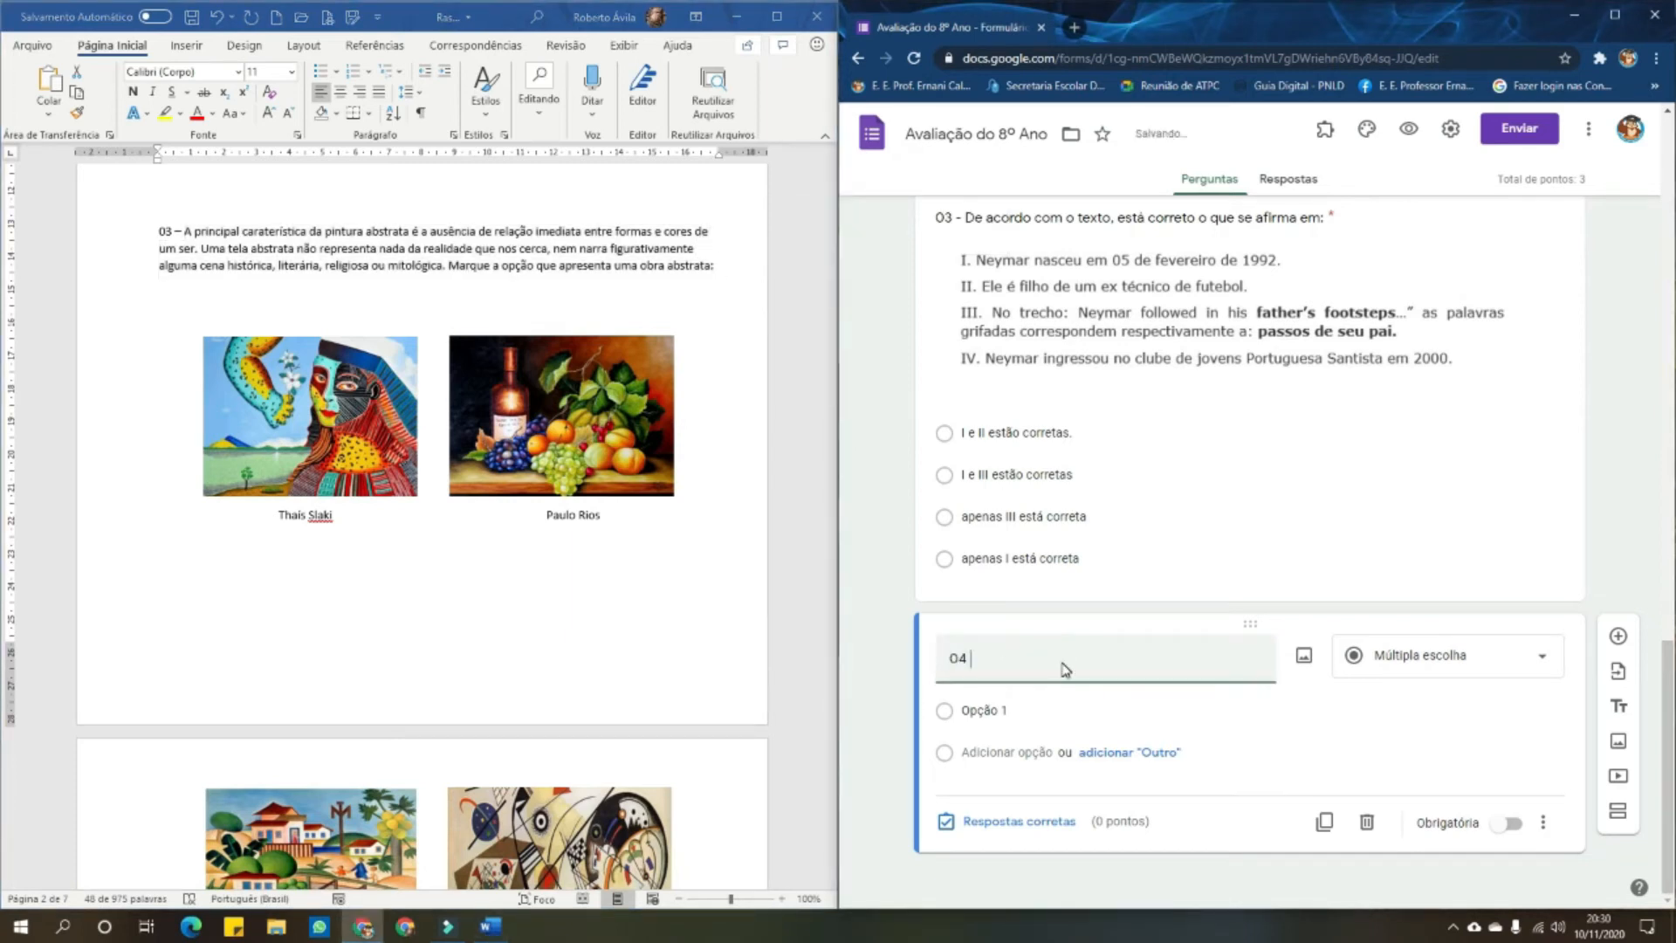
type("-")
key("ctrl+v")
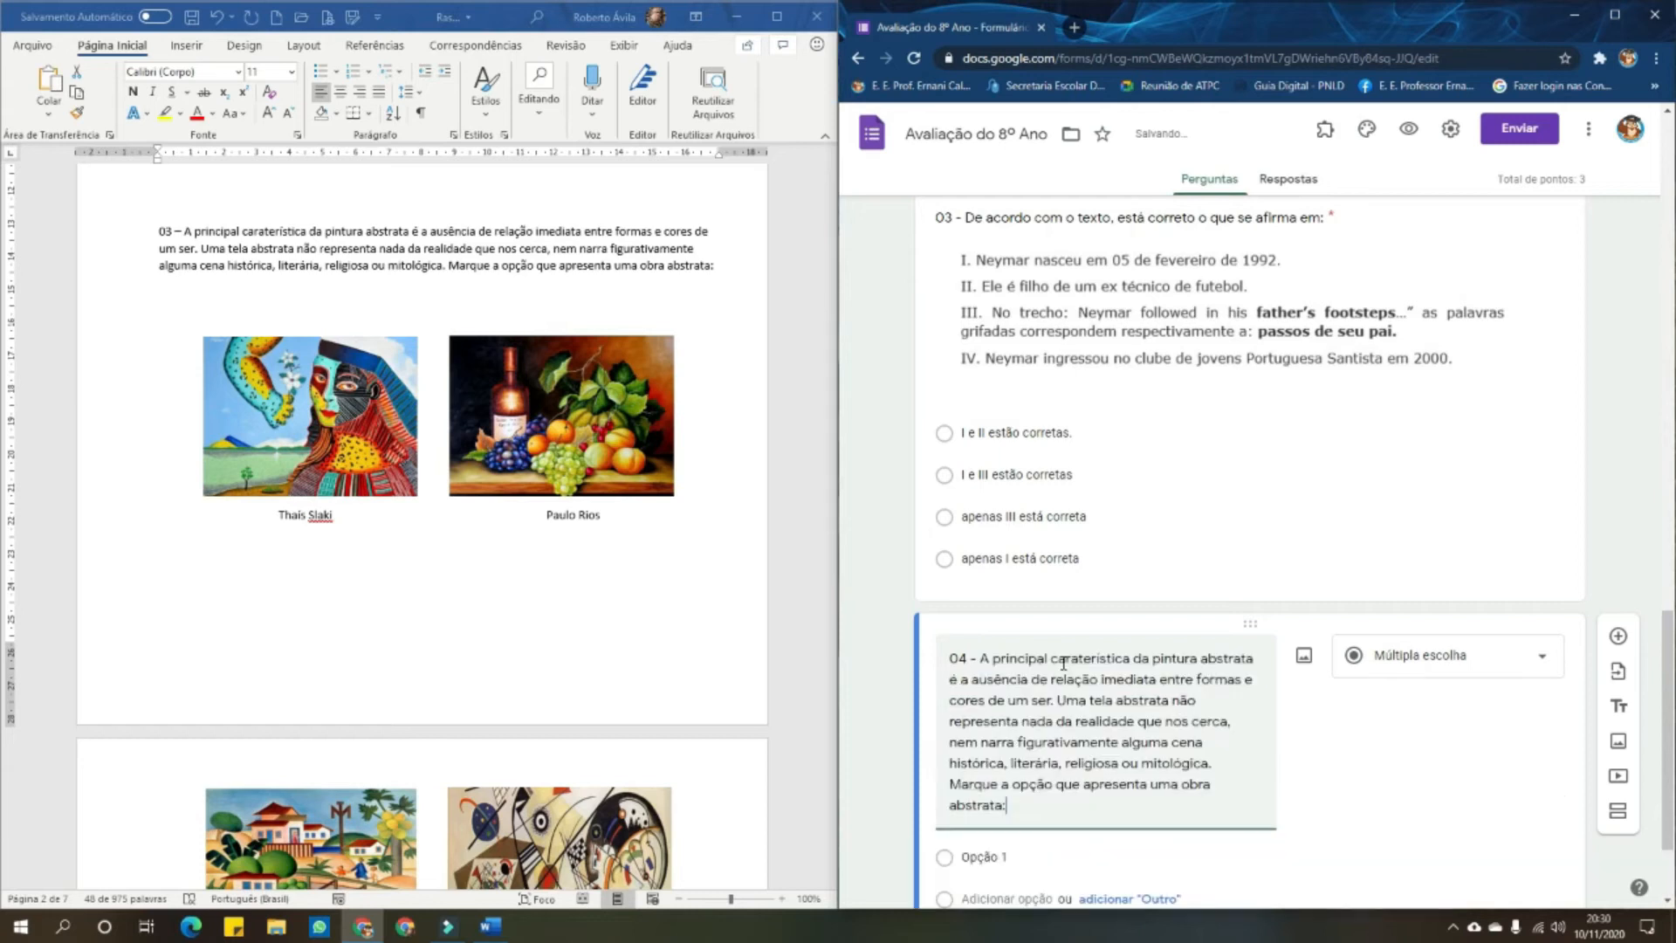
scroll(1064, 663, "down", 2)
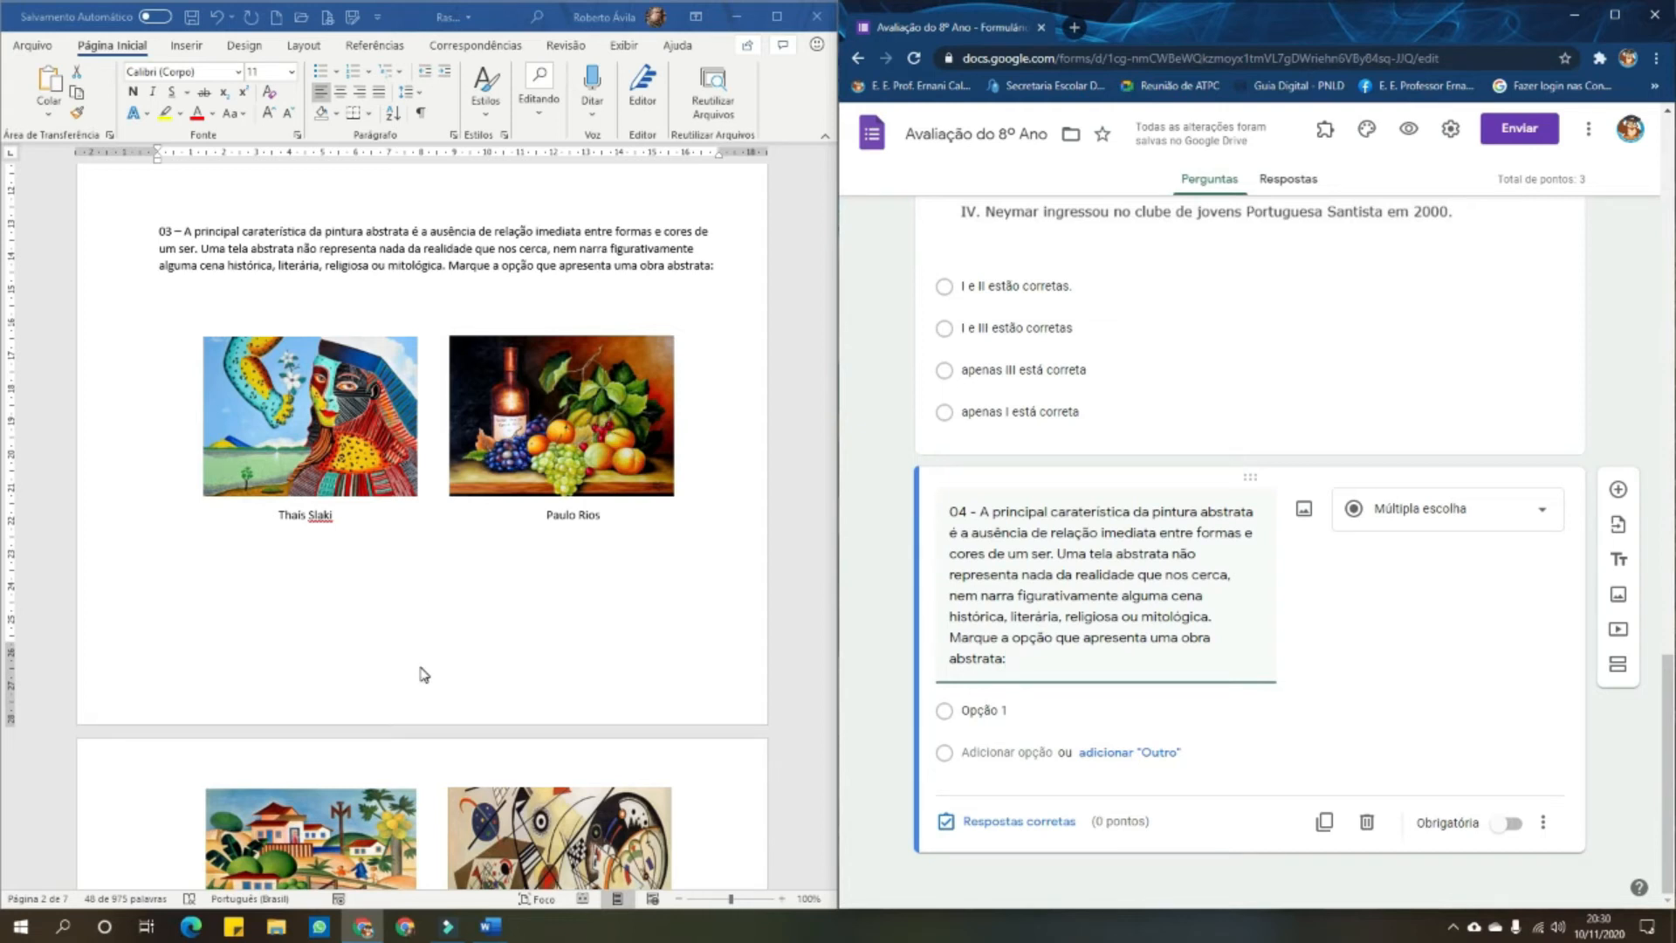
In the Word document, insert six blank lines above the first pair of paintings to bring all four paintings together on one page
scroll(423, 677, "down", 1)
left_click(227, 216)
left_click(224, 216)
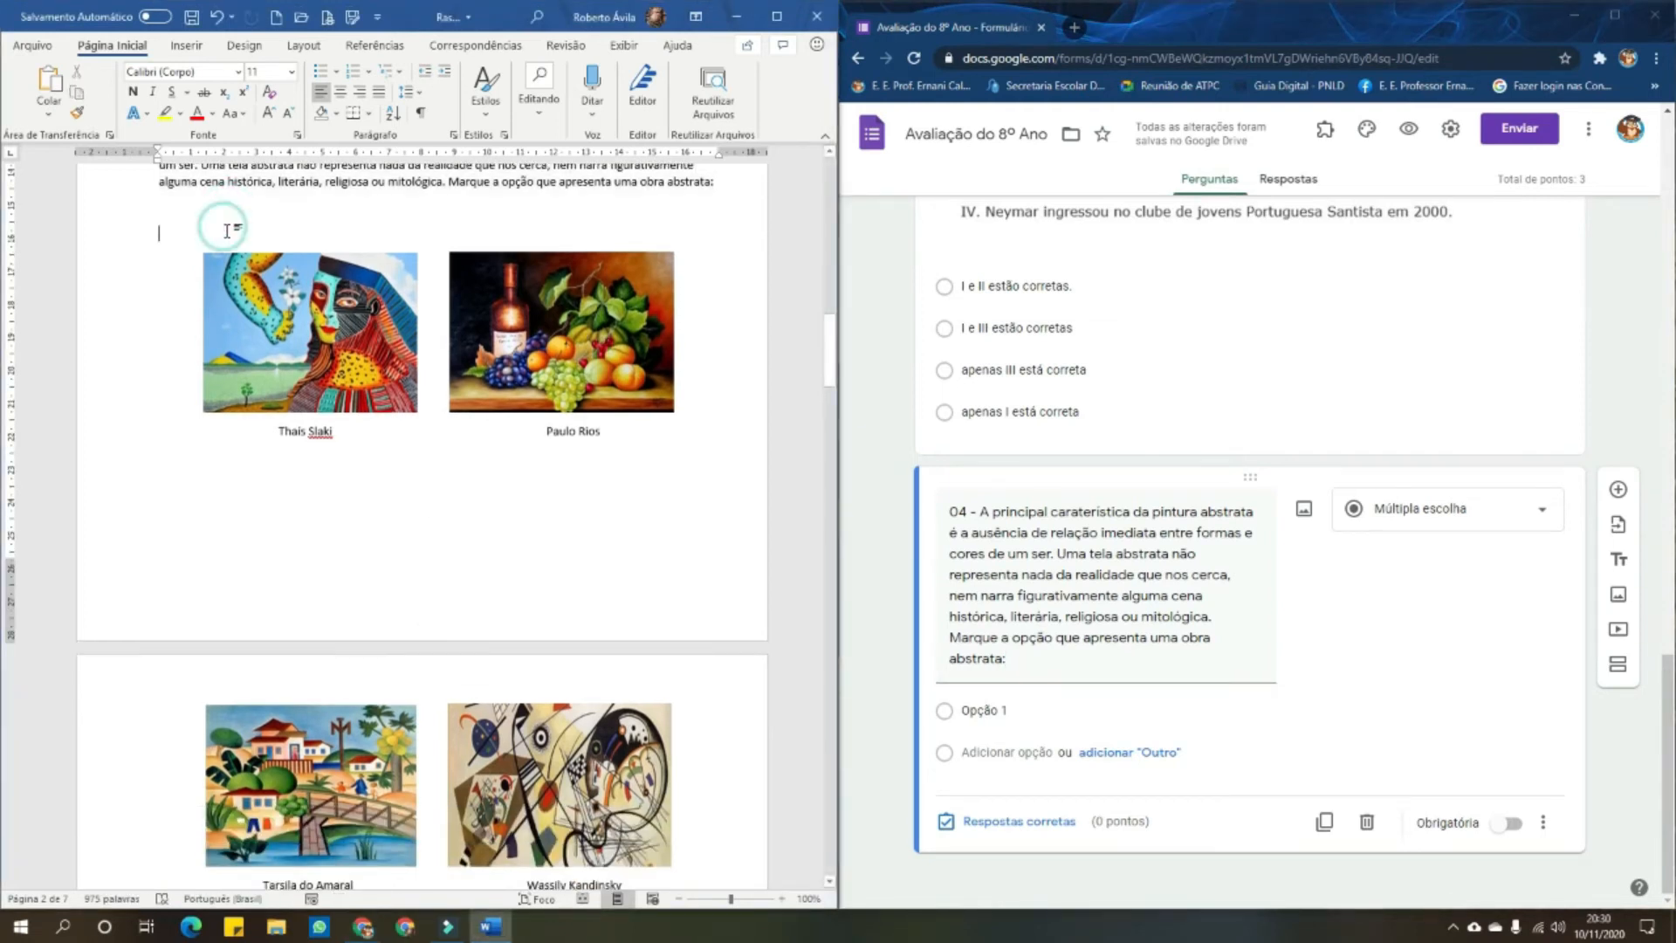
key("Return")
key("Return")
key("Return")
key("Return")
key("Return")
key("Return")
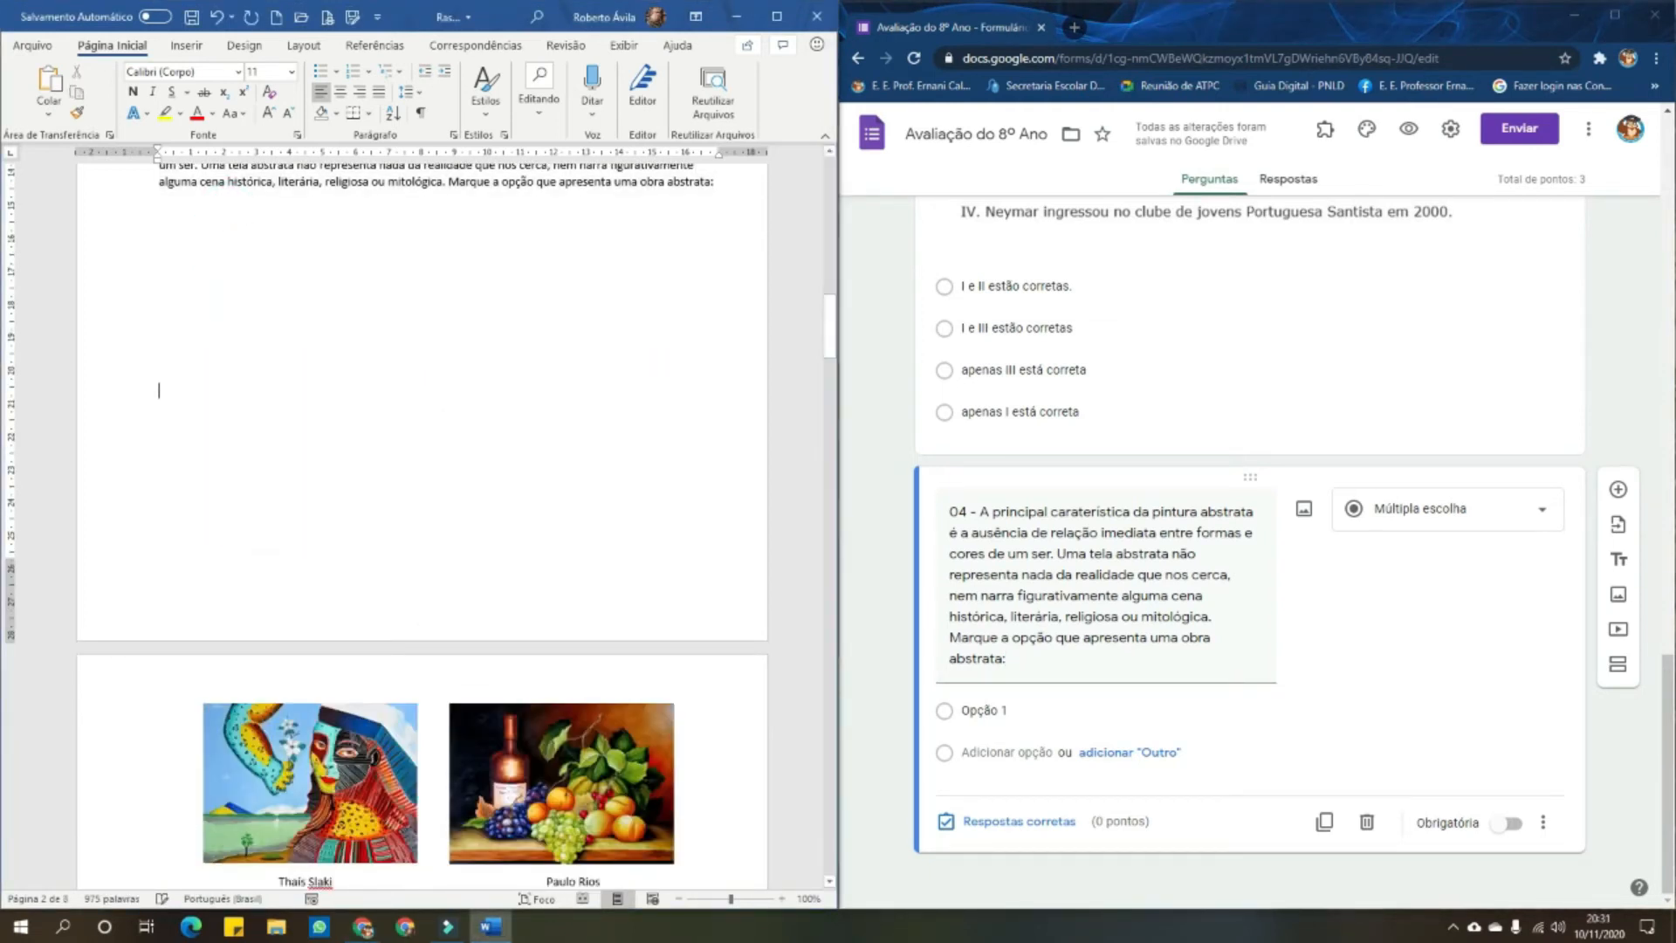
scroll(199, 336, "down", 5)
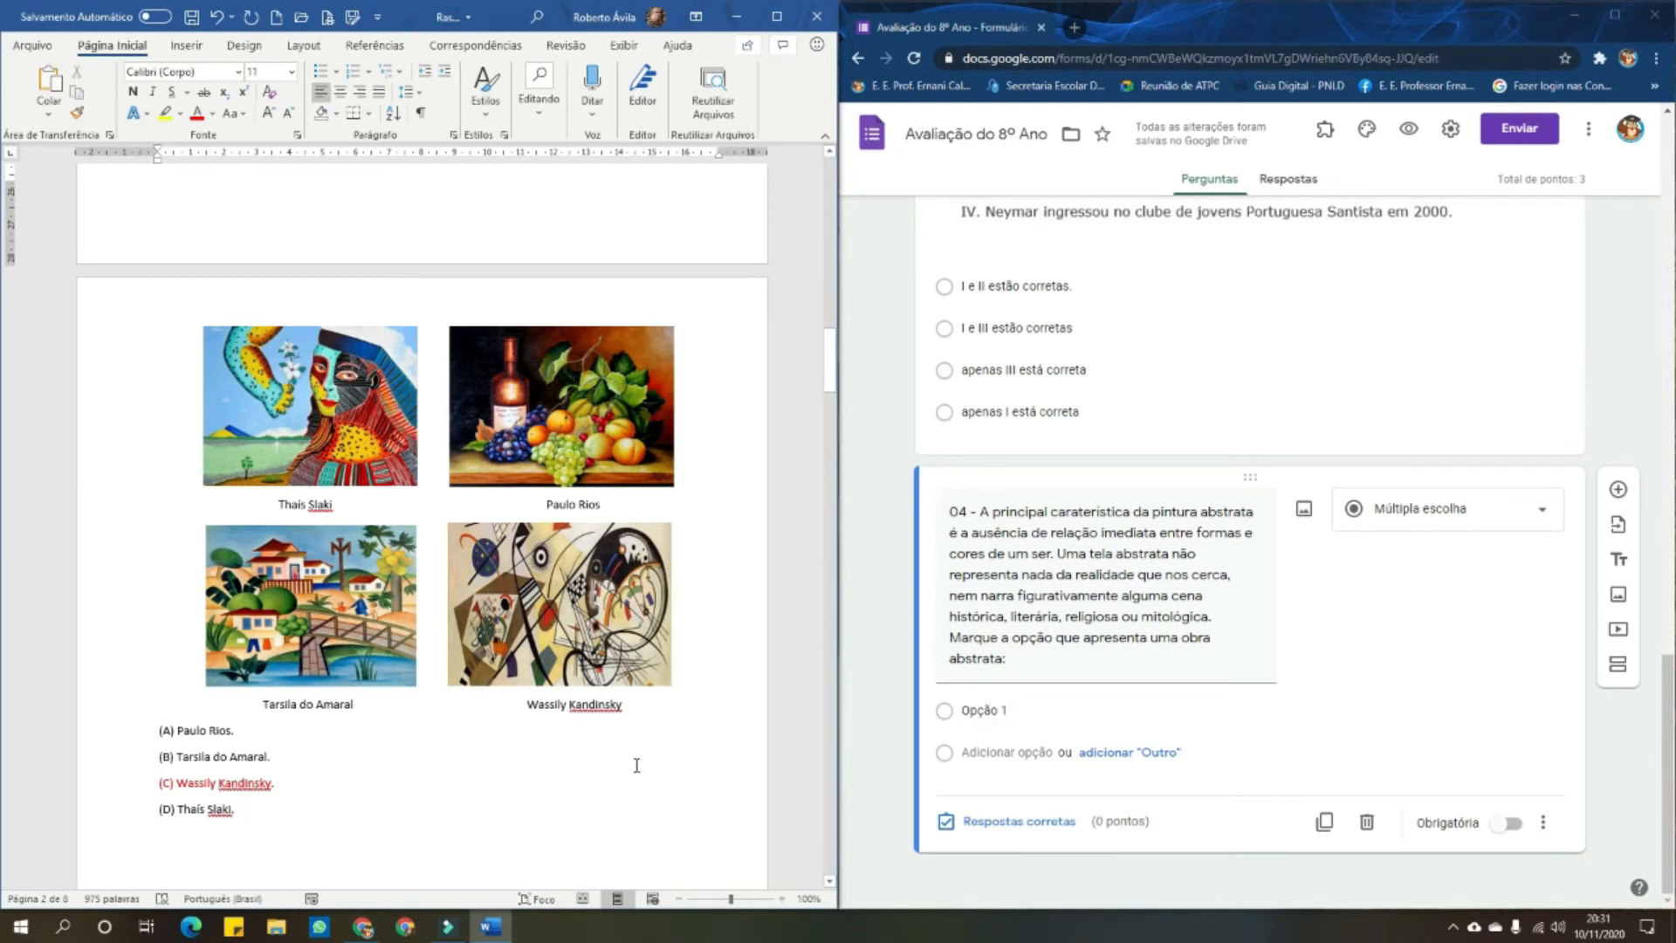
Open Captura e Esboço, capture the woman-with-flowers painting in the Word document, and save it to the desktop as JPG "A"
left_click(19, 925)
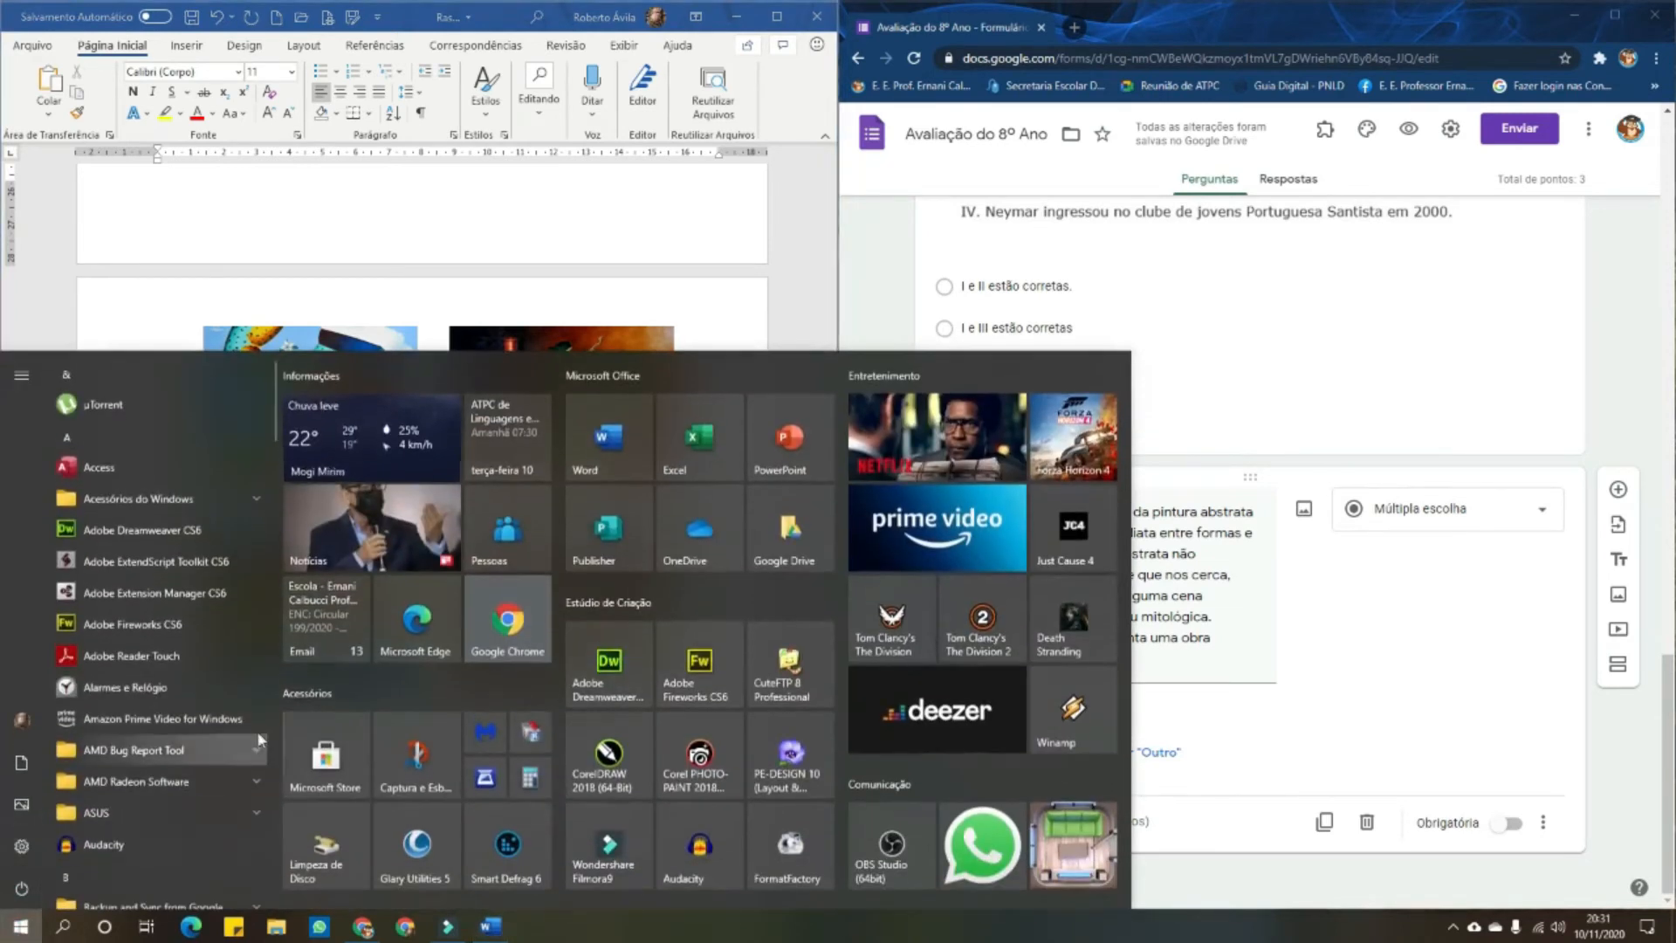
left_click(411, 757)
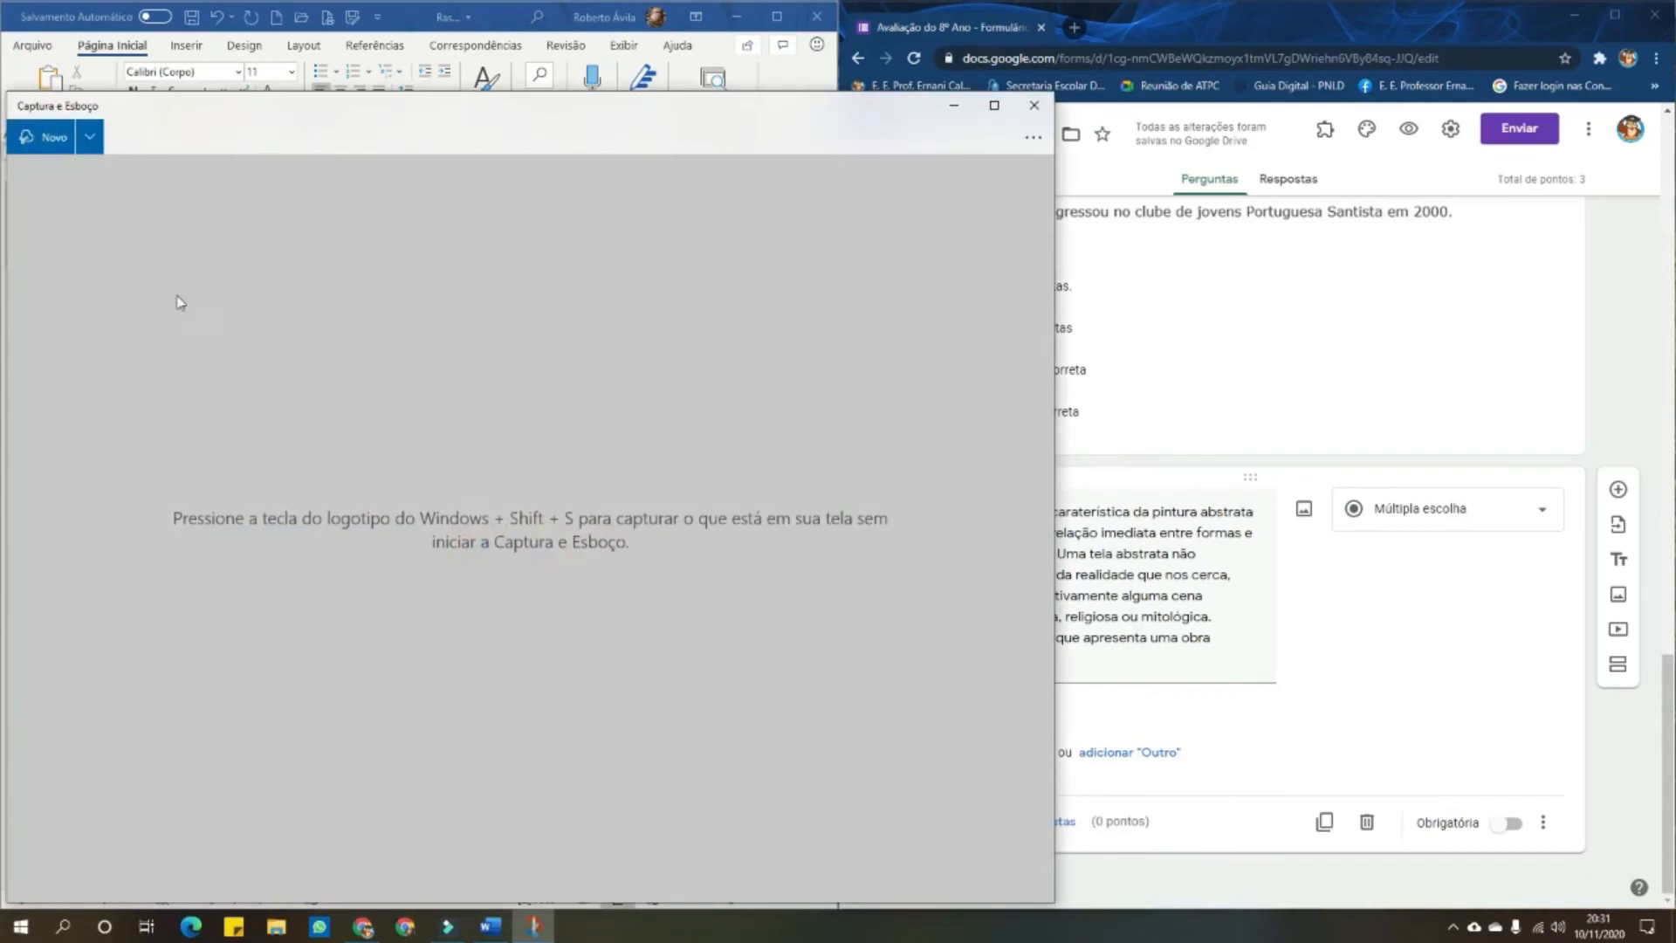
left_click(39, 137)
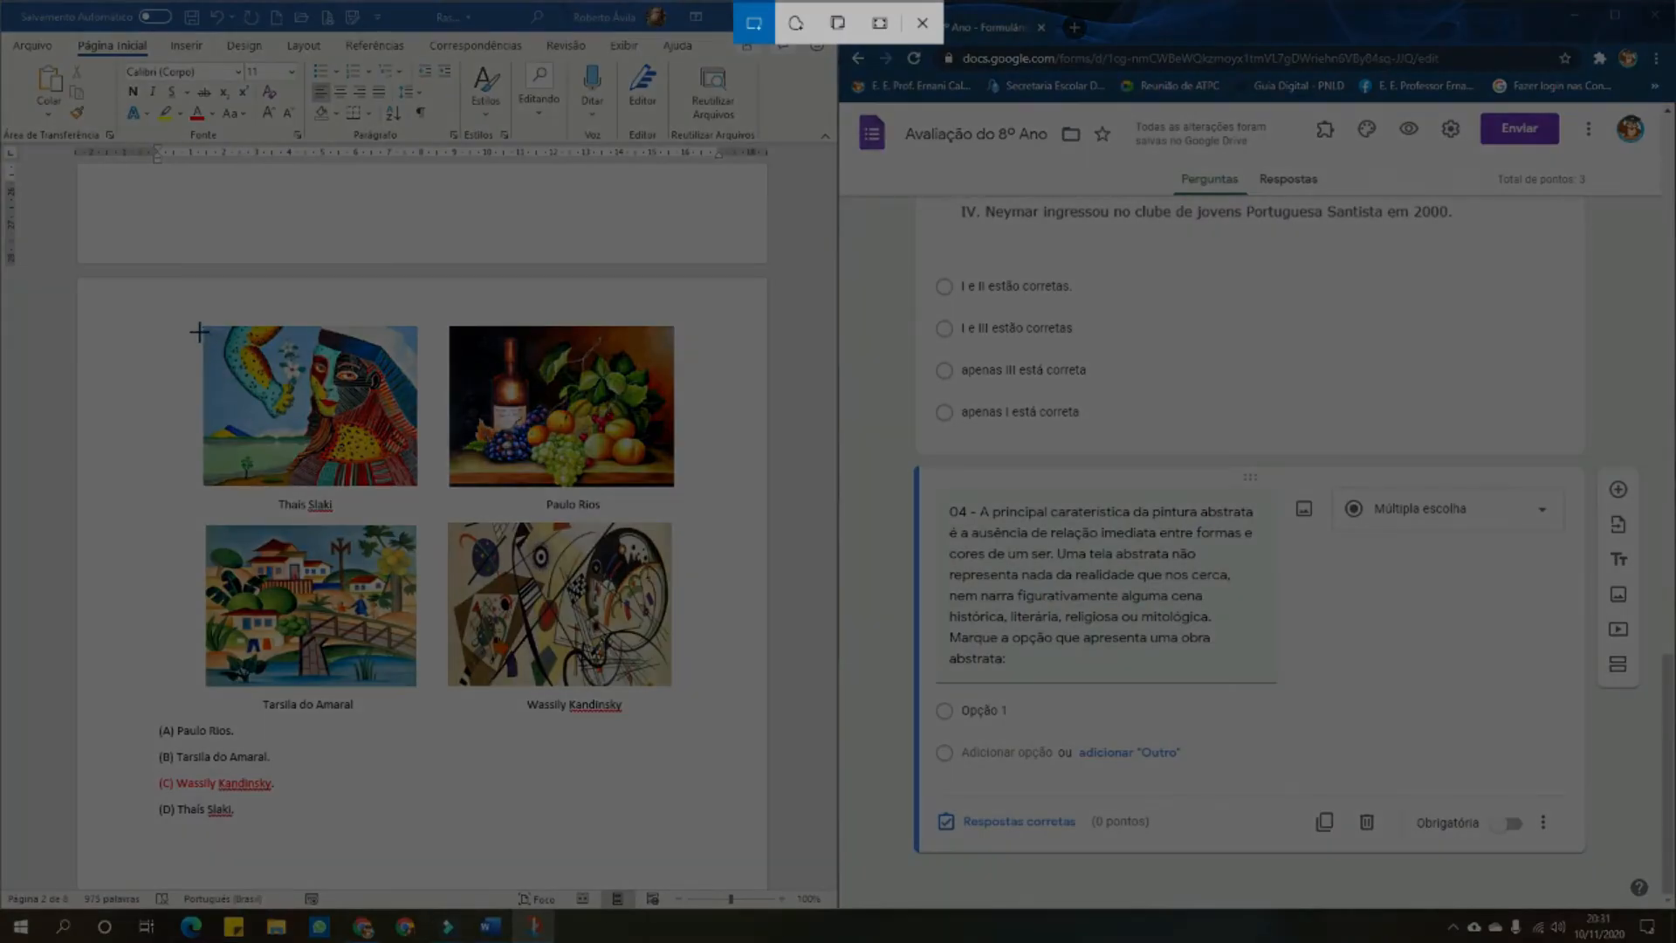
left_click_drag(201, 326, 418, 485)
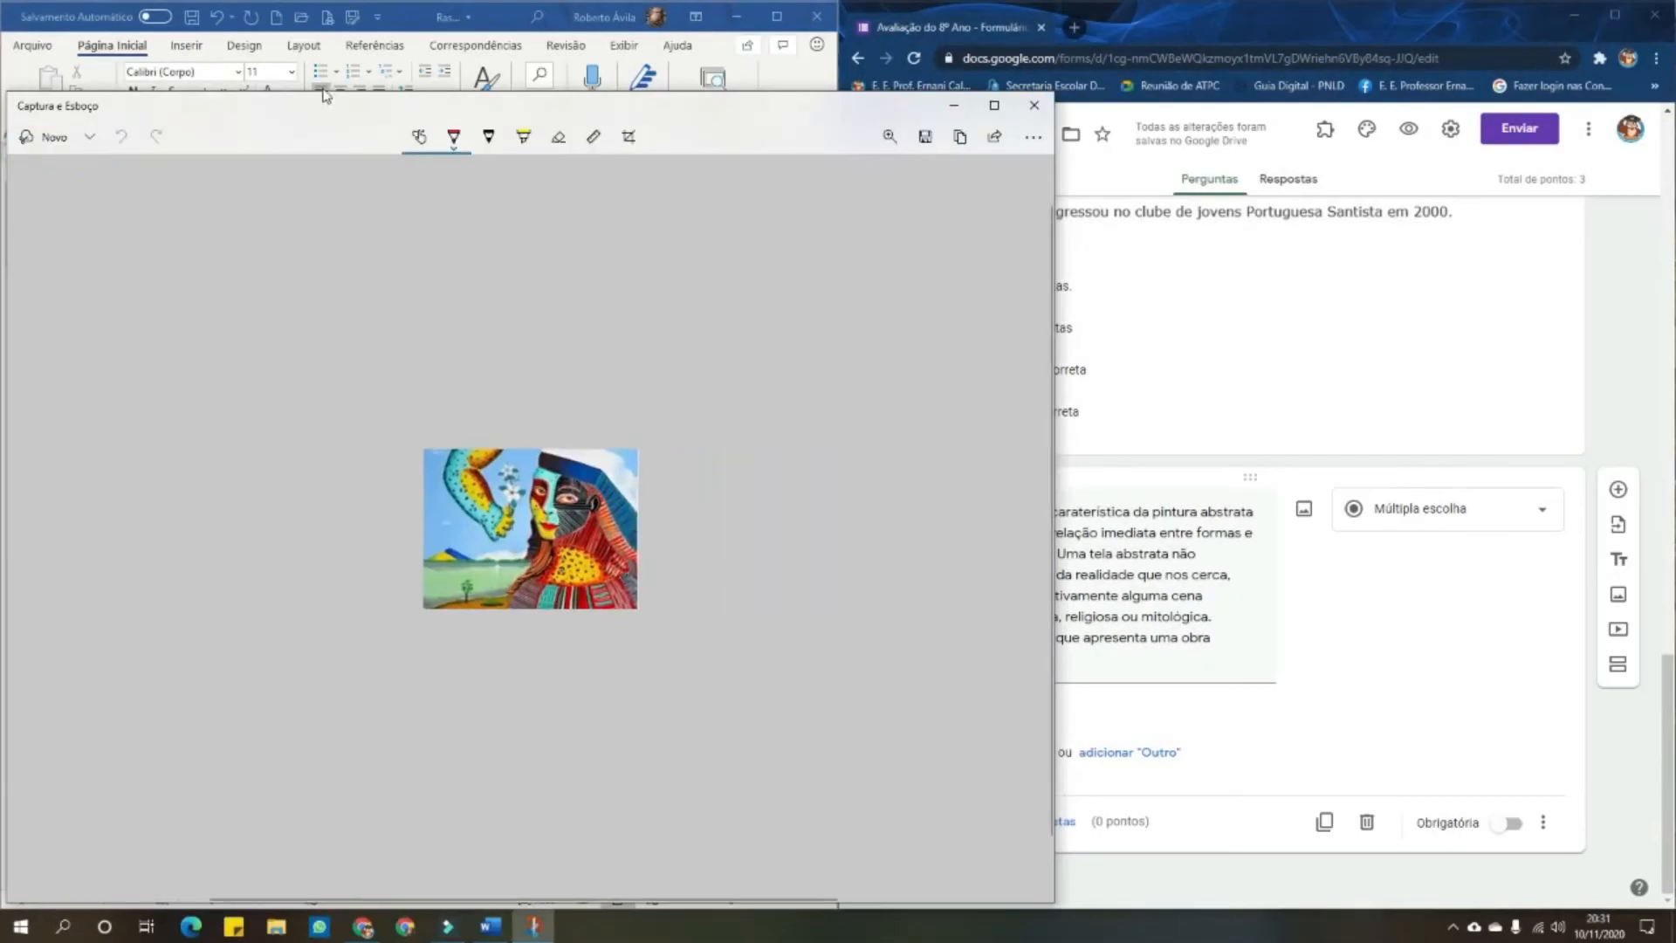
left_click_drag(336, 116, 884, 103)
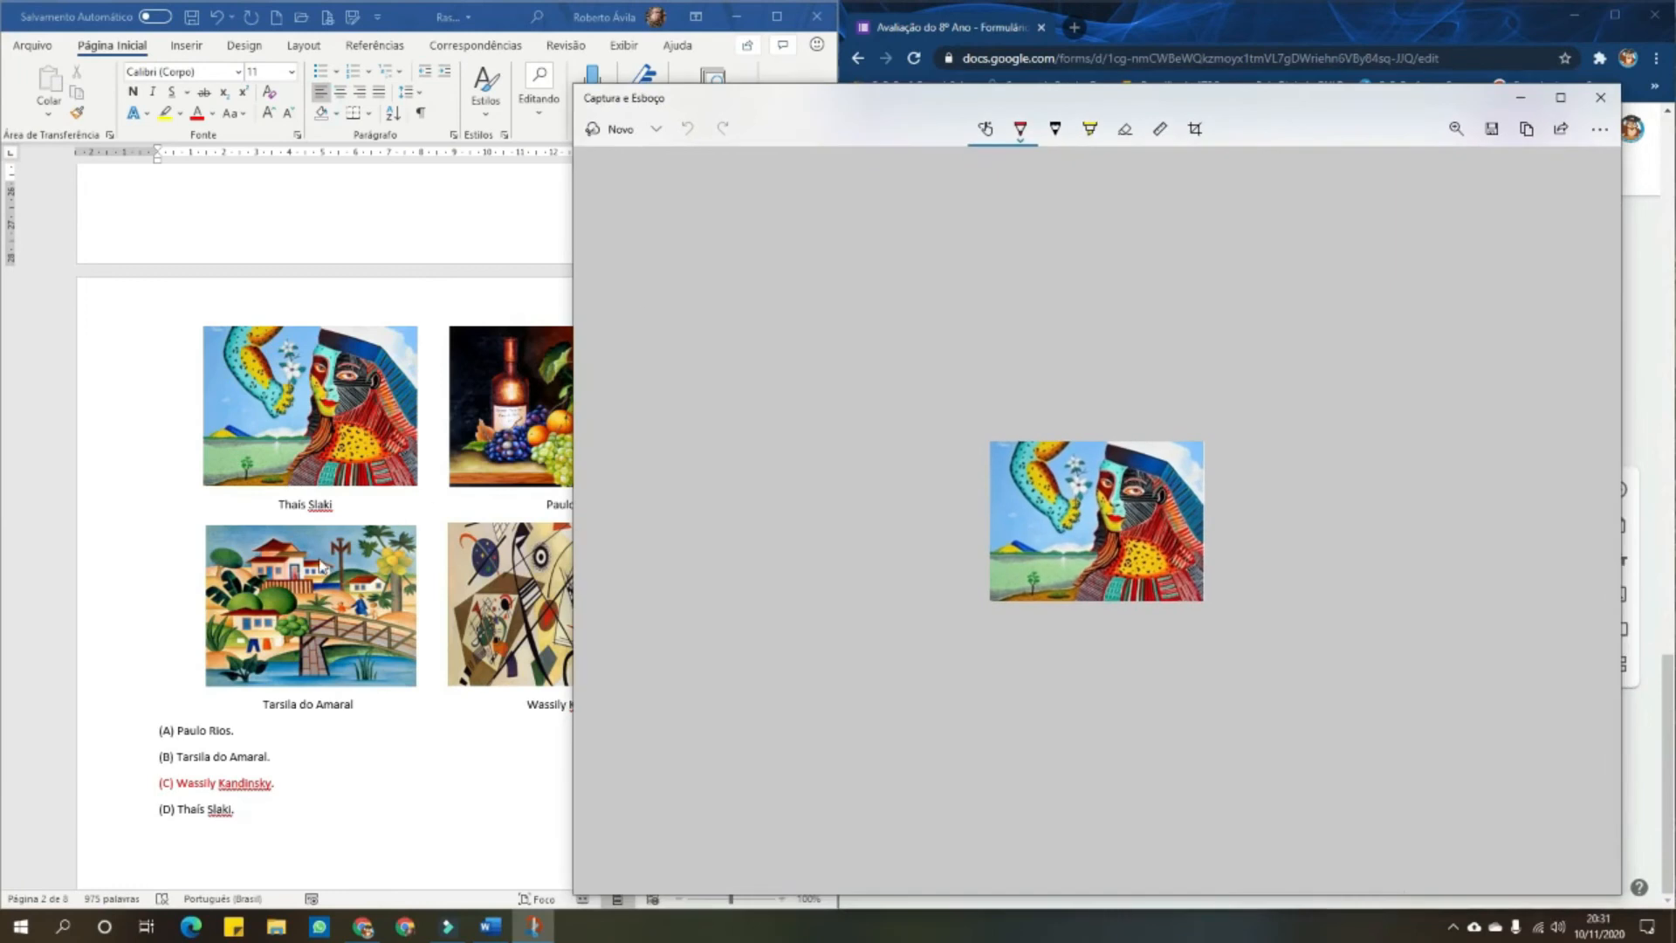
left_click(1495, 131)
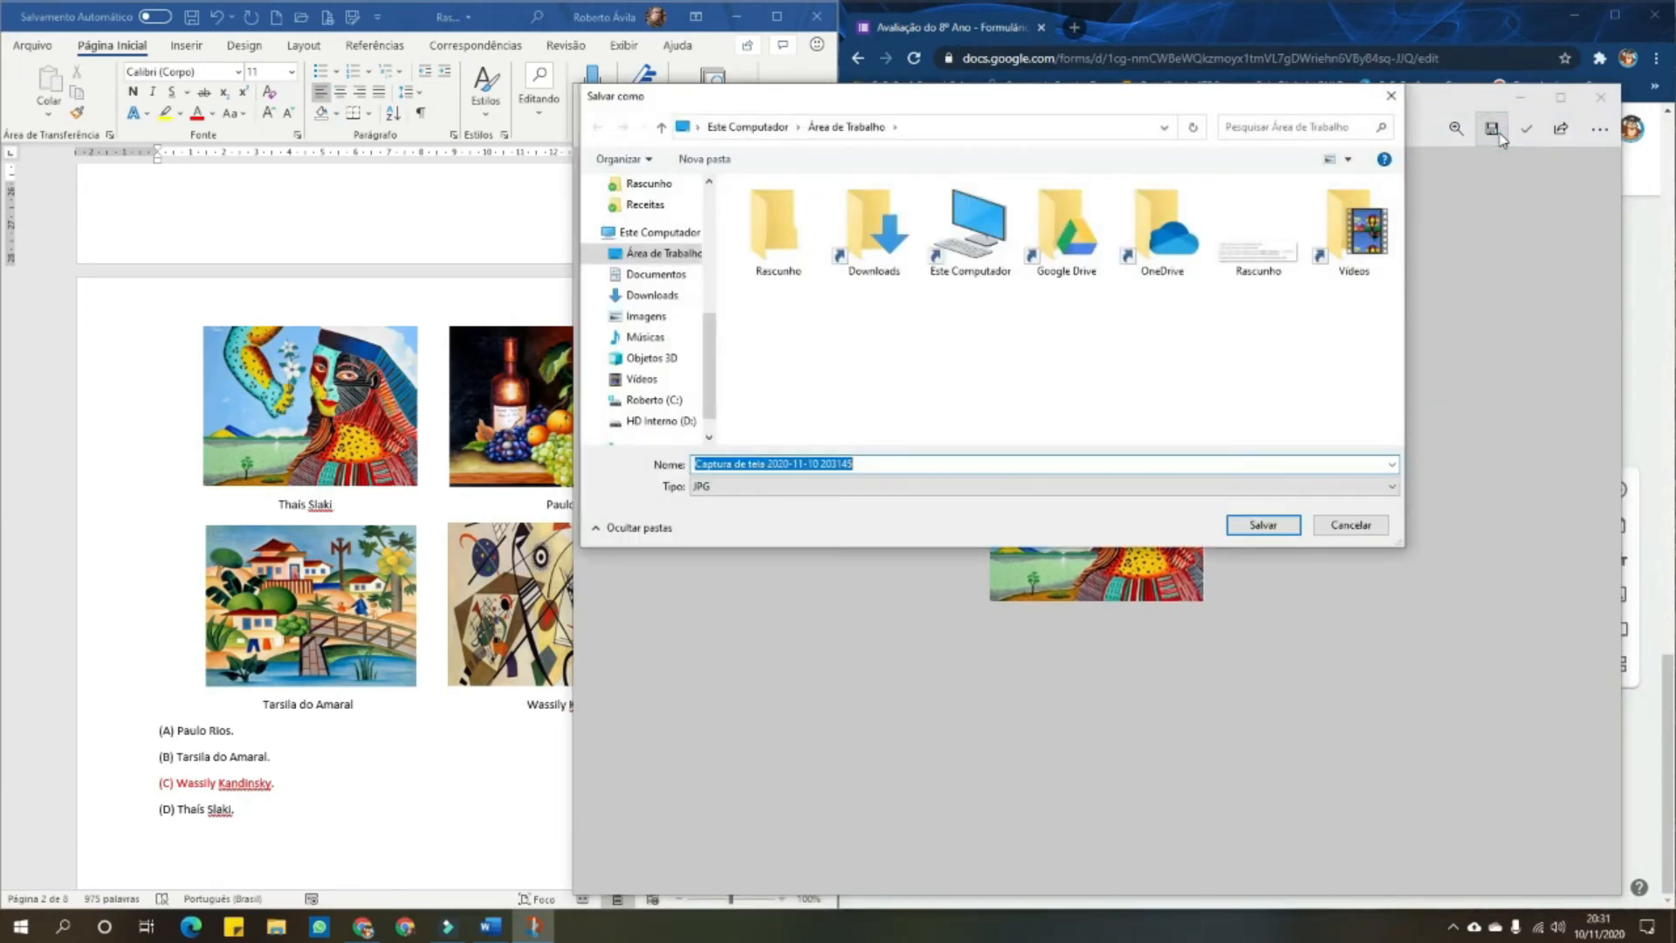
type("a")
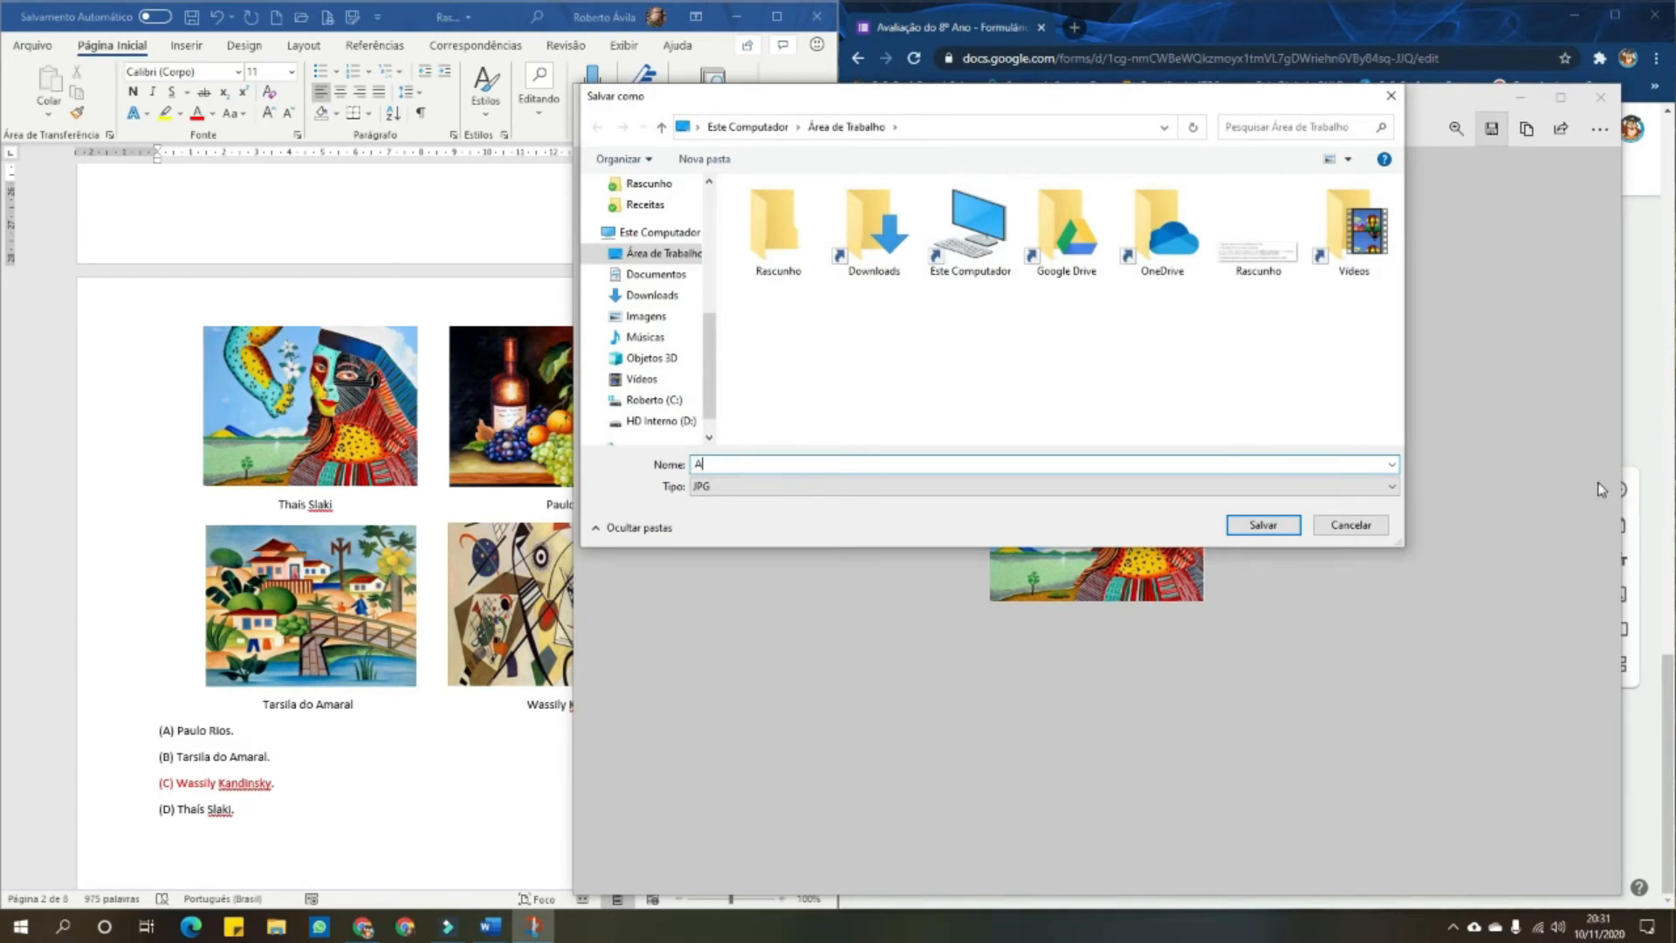
left_click(1263, 525)
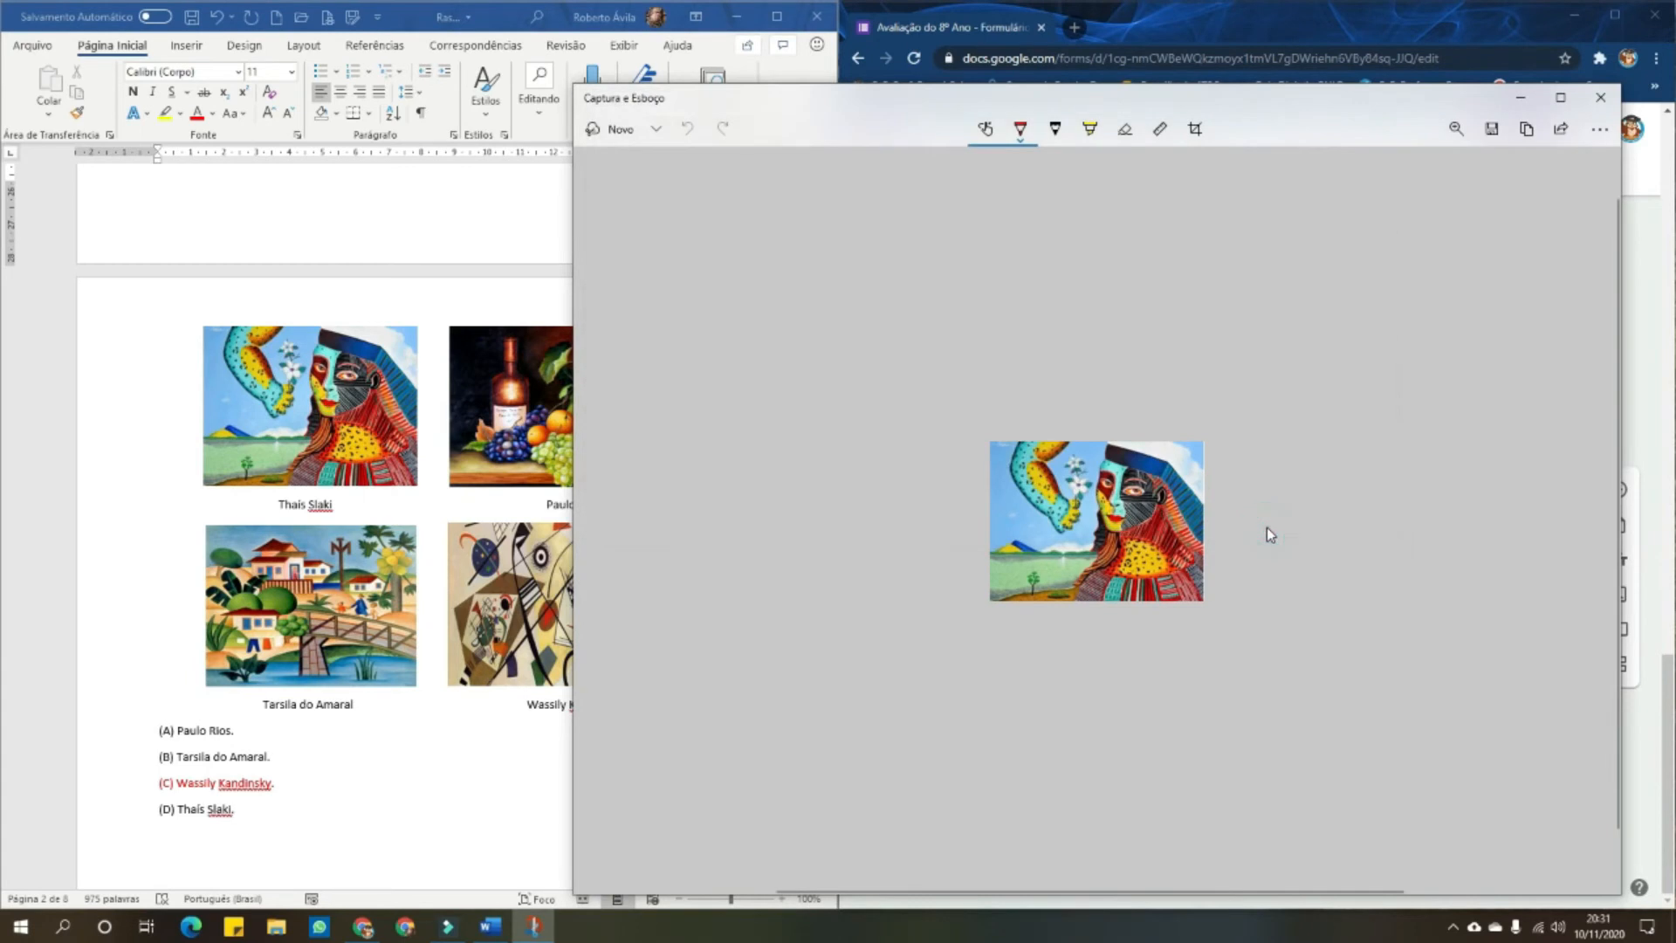
Capture the fruit still-life painting as a new rectangular snip and save it to the desktop as "B"
left_click(611, 128)
mouse_move(448, 324)
left_mouse_down()
mouse_move(568, 434)
mouse_move(672, 487)
left_mouse_up()
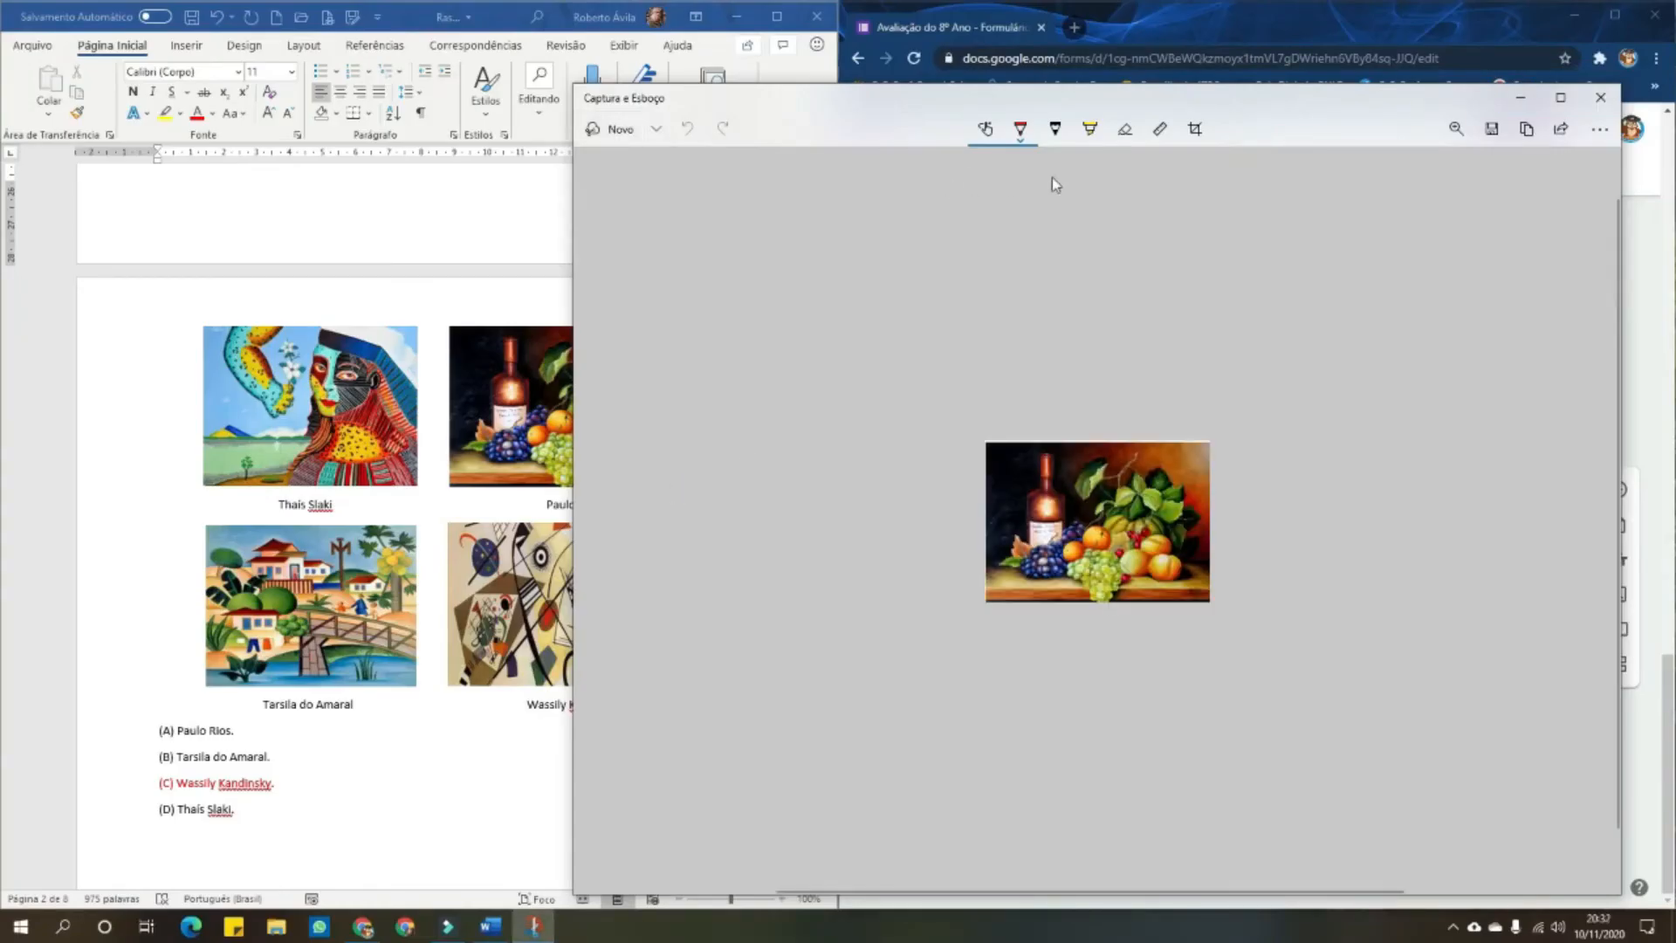
left_click(1491, 128)
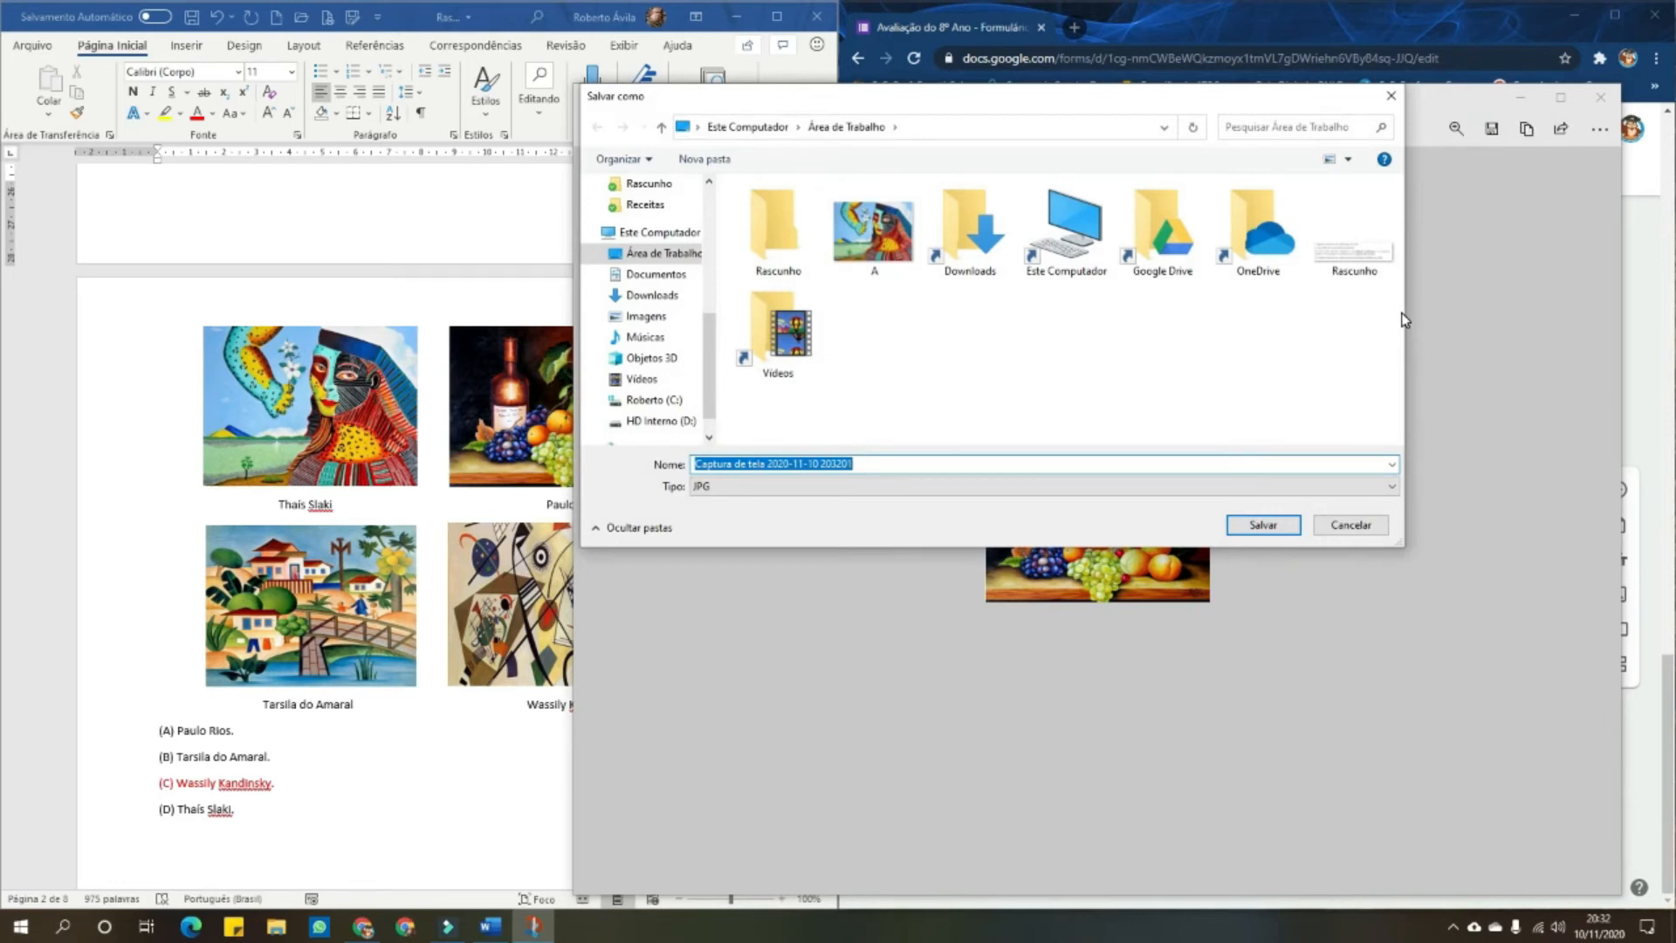
type("B")
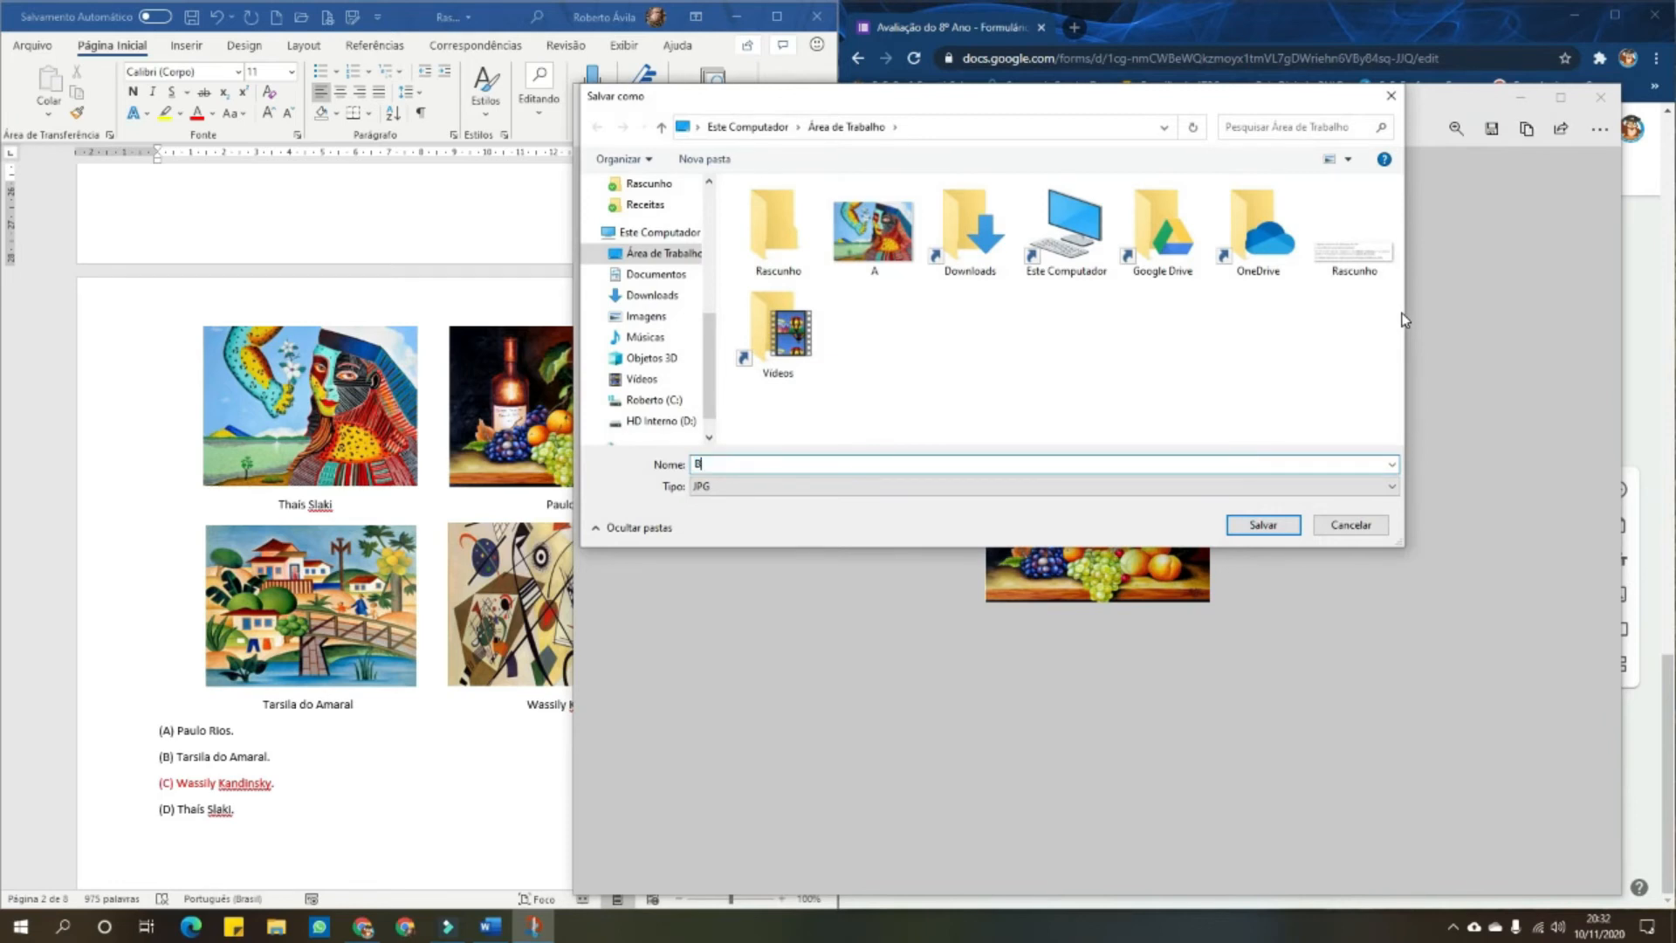
left_click(1262, 525)
Capture the village-and-bridge painting as a new rectangular snip and save it to the desktop as "C"
left_click(600, 133)
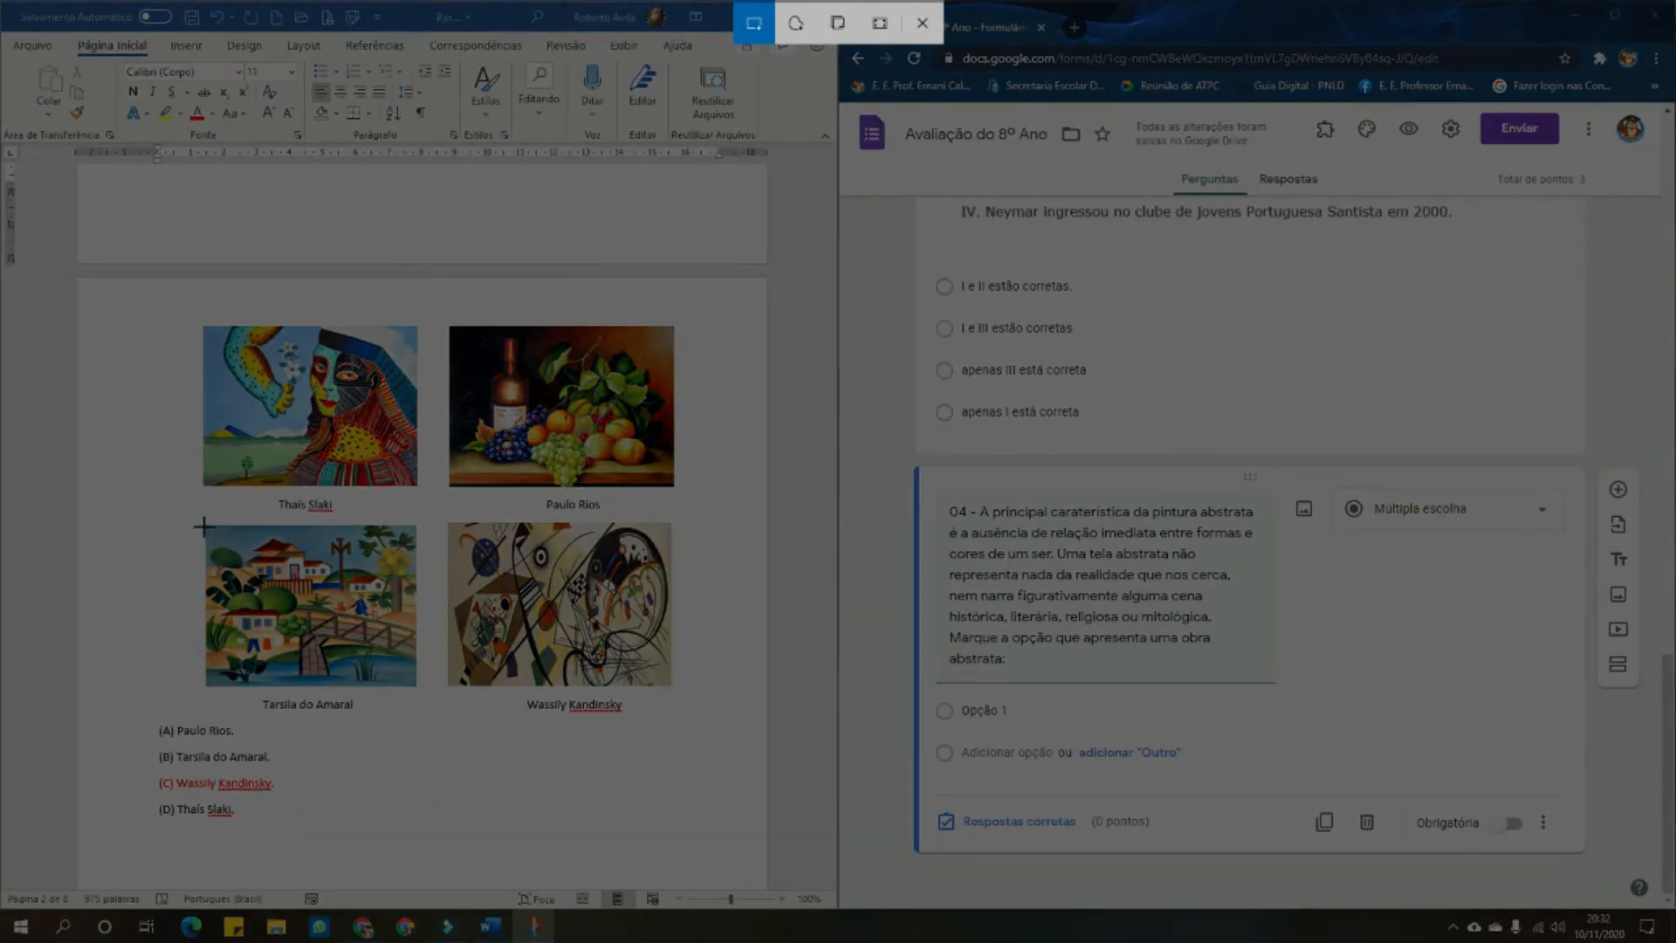
left_click_drag(204, 522, 418, 688)
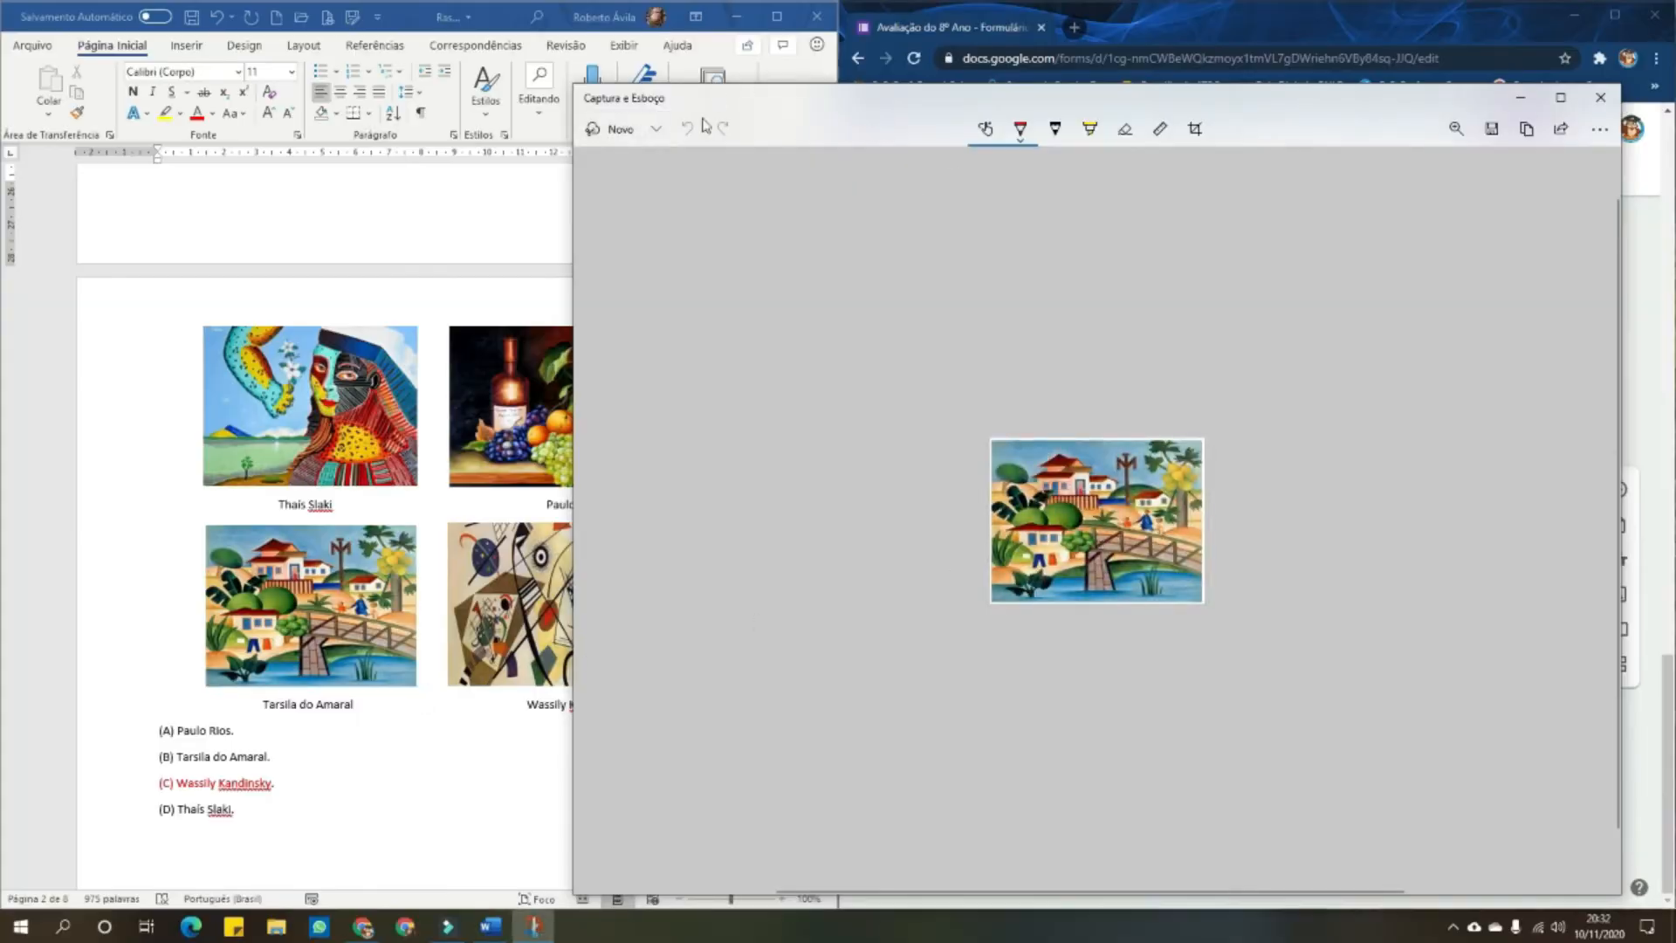
left_click(1489, 130)
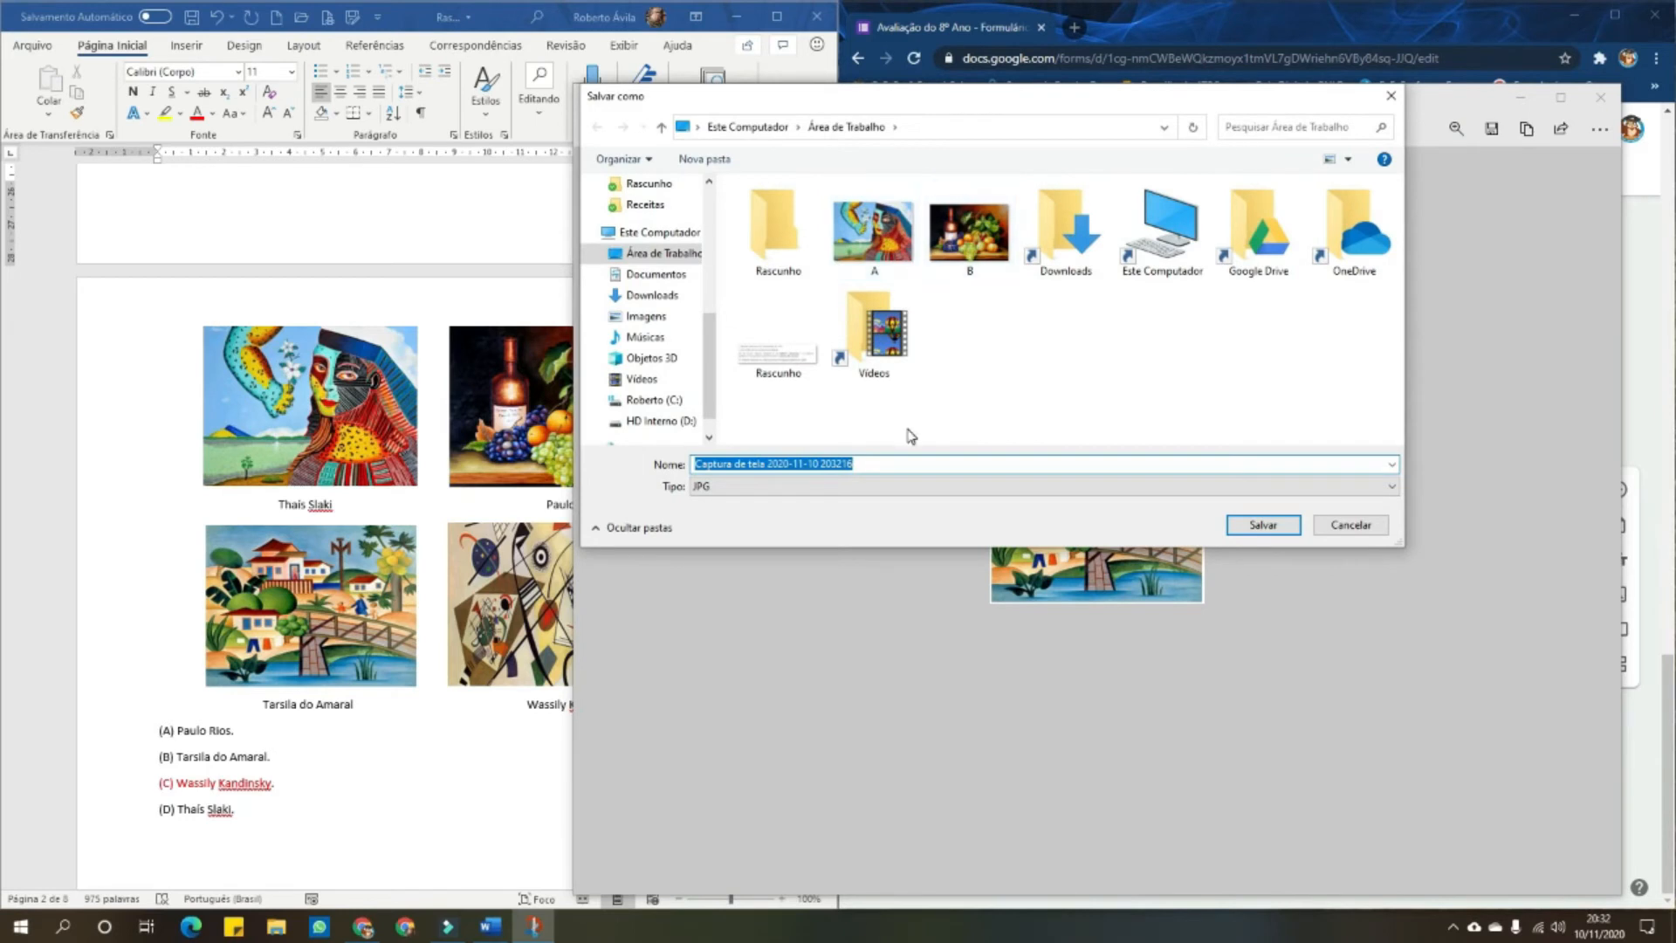
type("C")
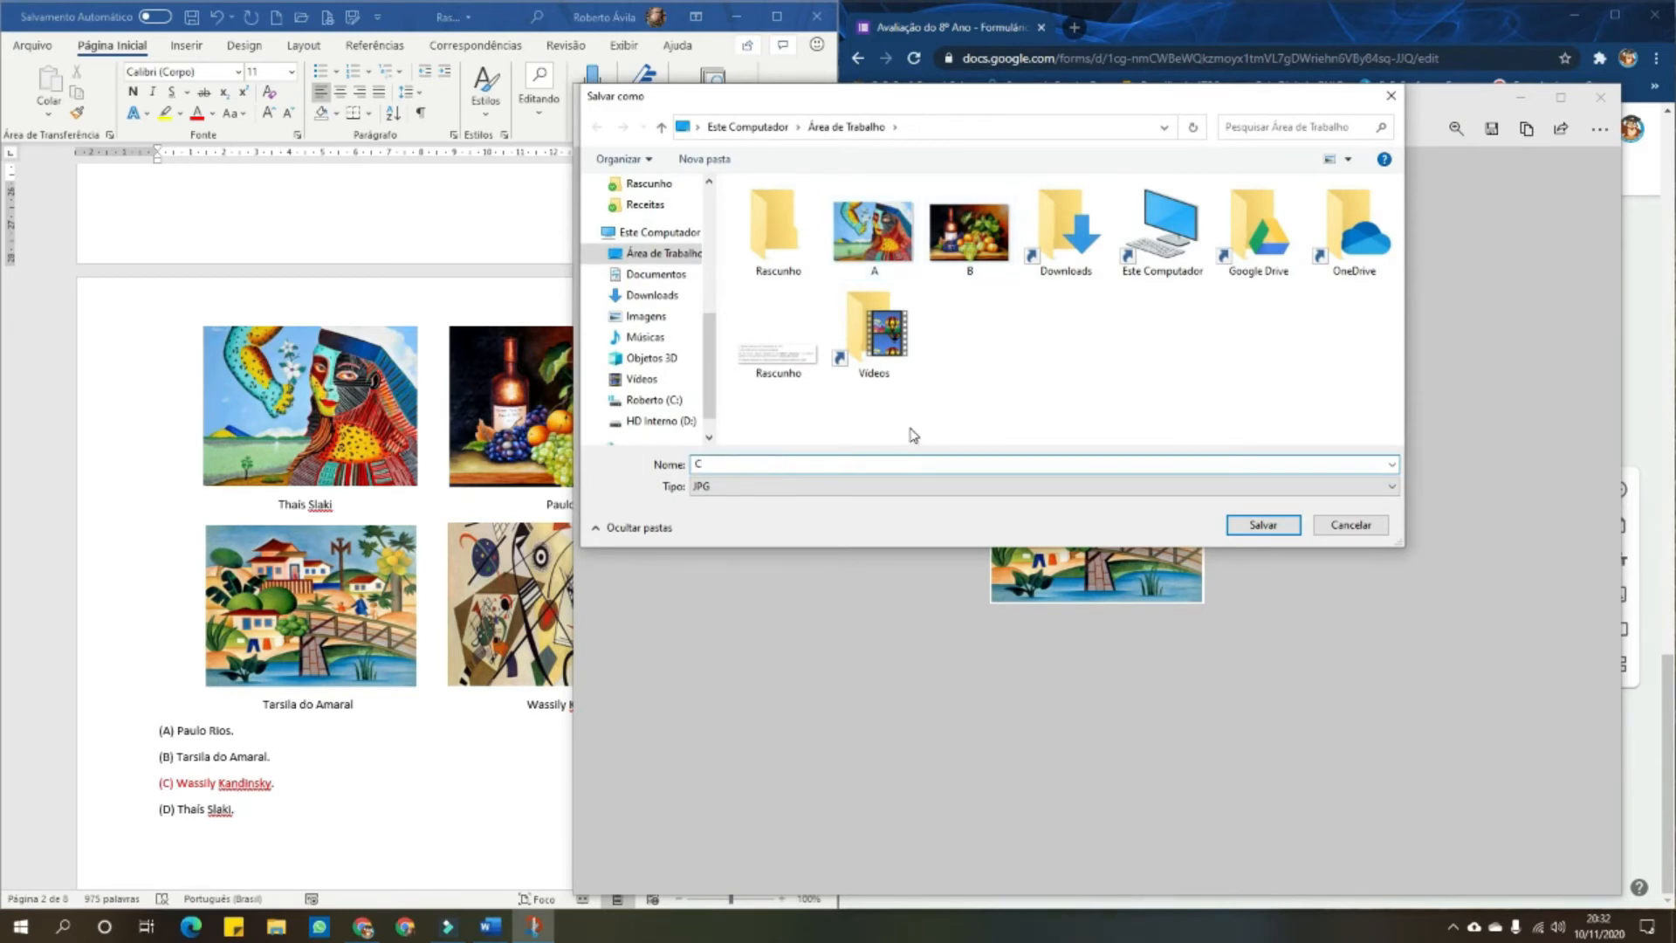
left_click(1262, 524)
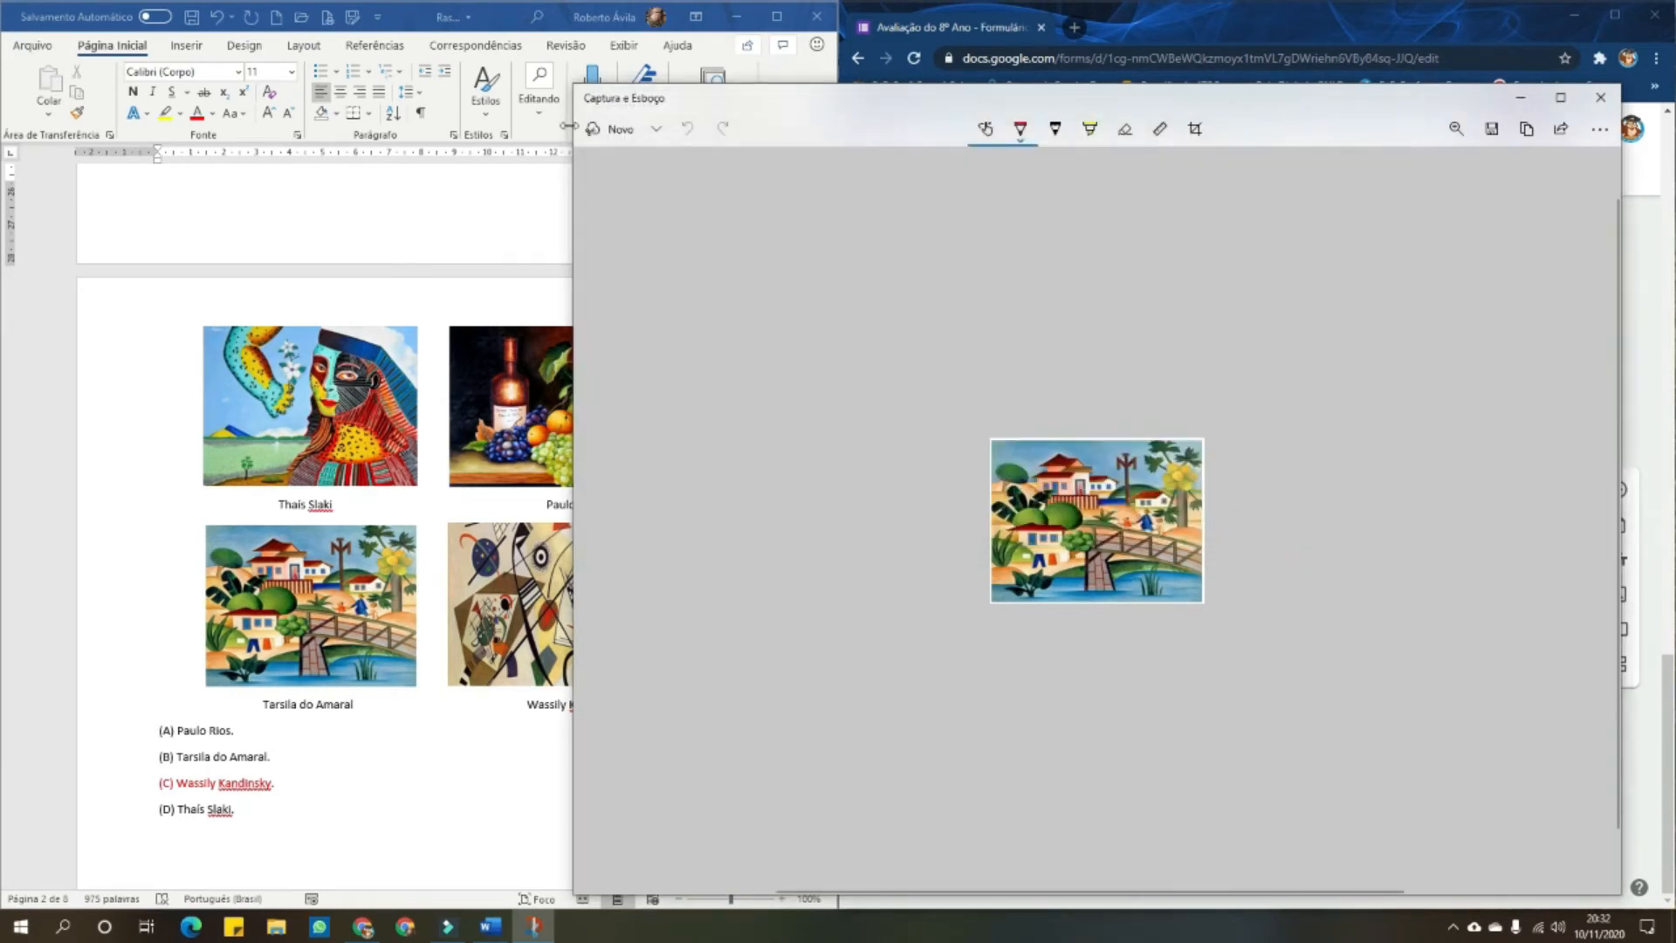
Capture the abstract painting as a new snip, save it to the desktop as "D", and close the snipping tool
left_click(601, 129)
left_click_drag(446, 521, 672, 686)
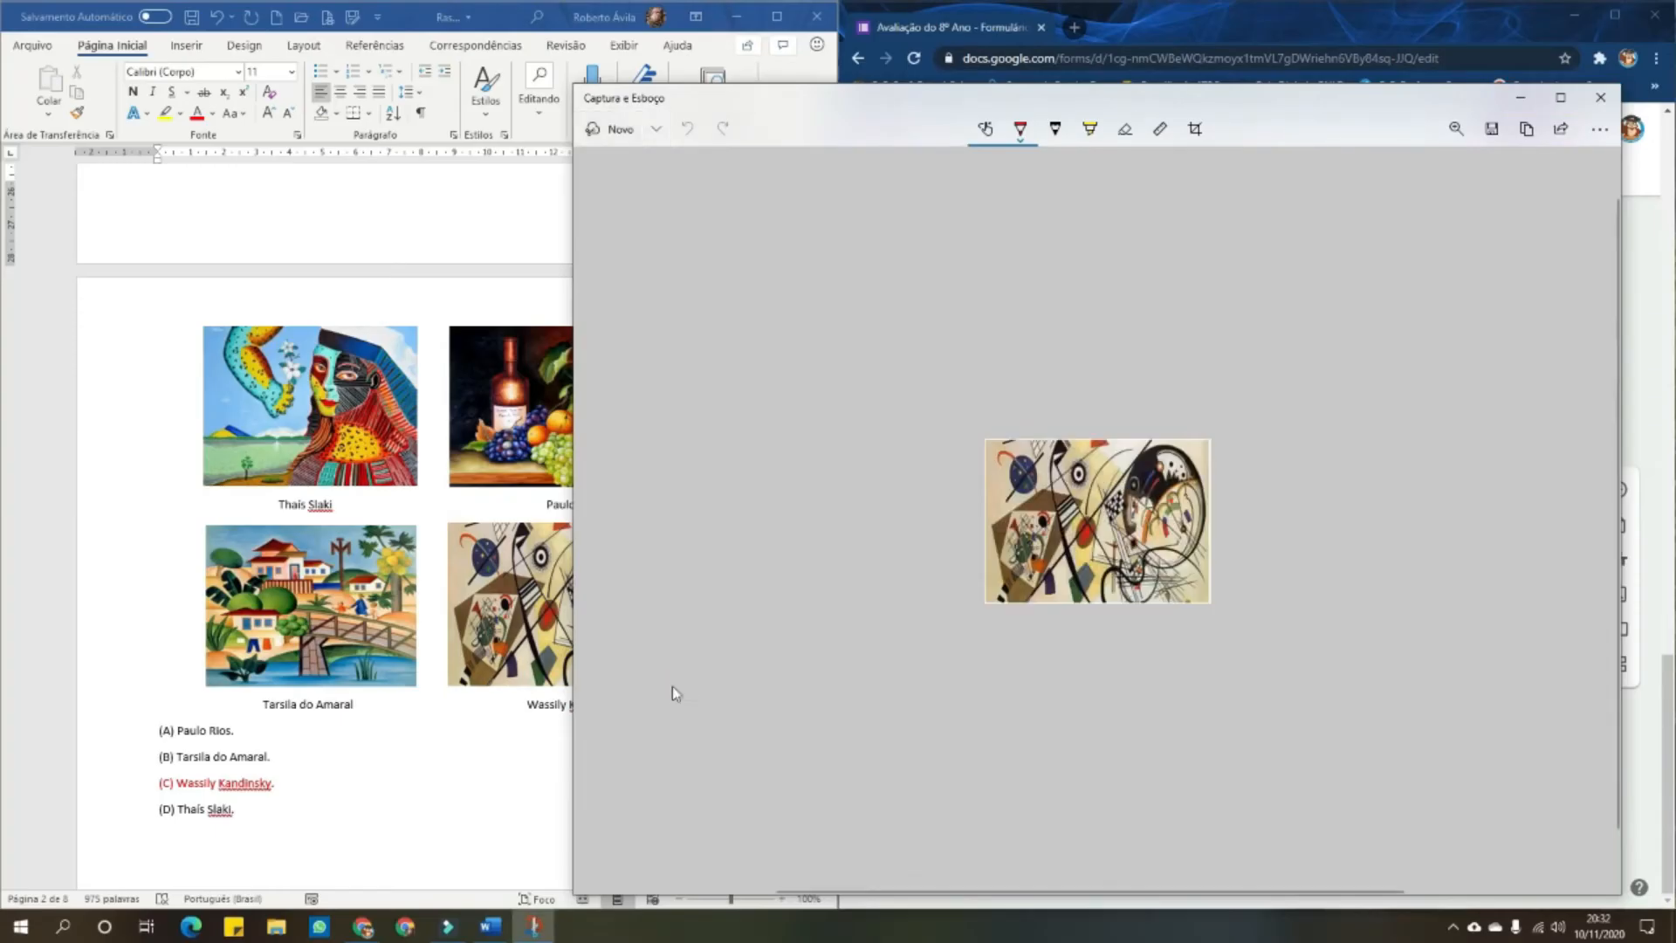
left_click(1491, 129)
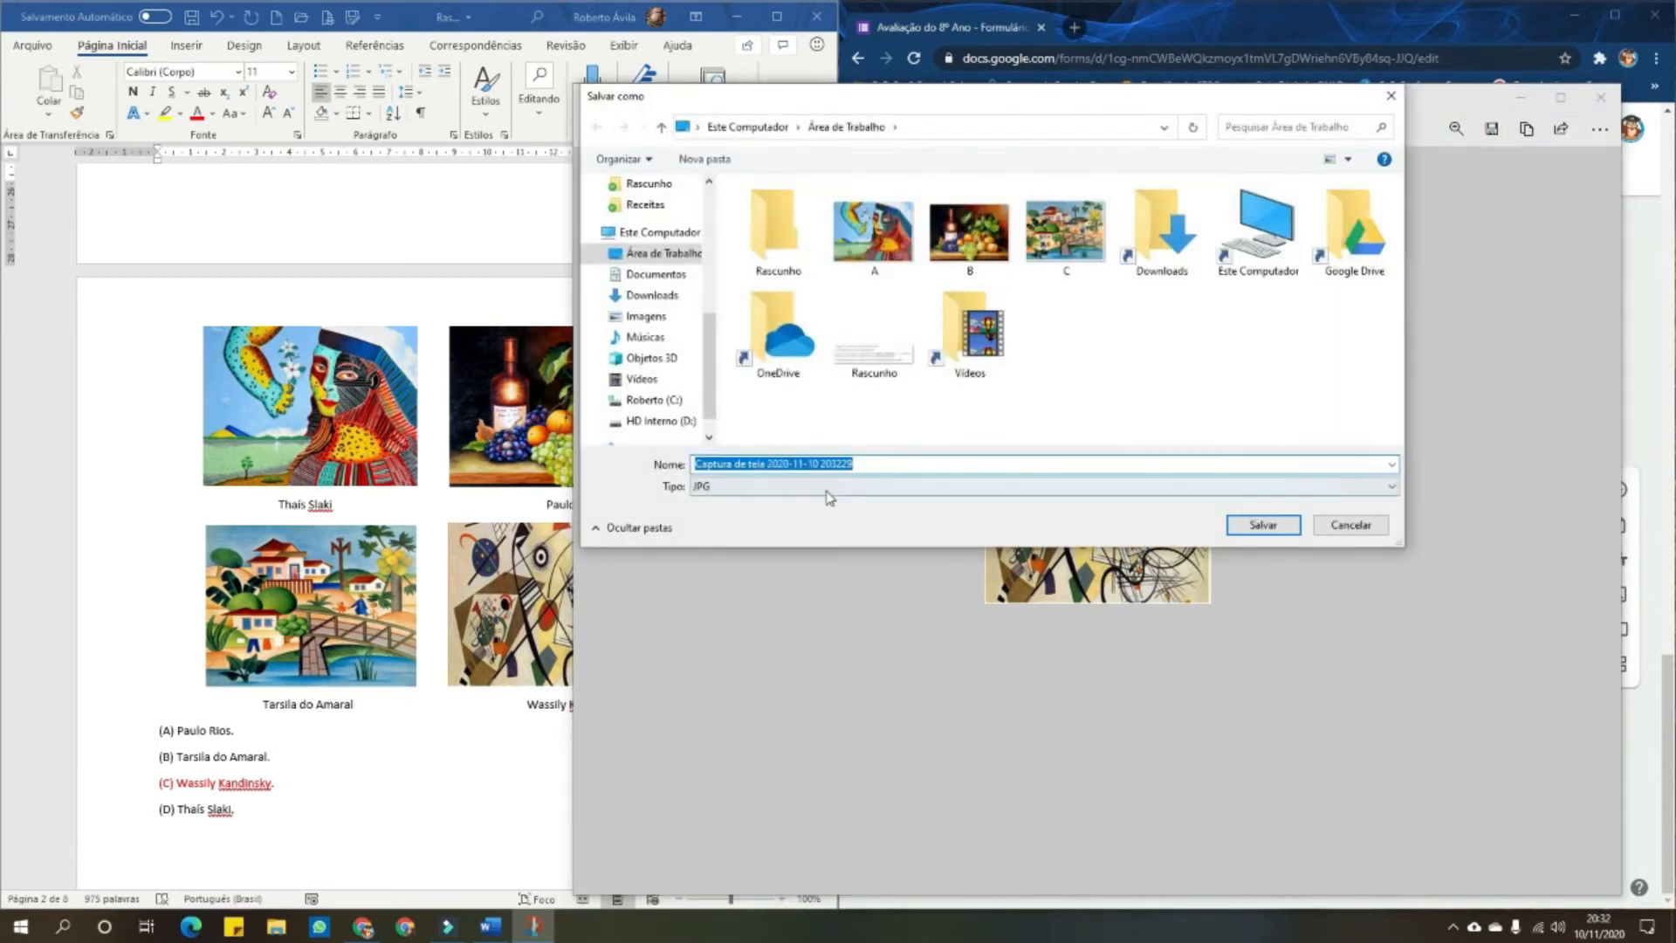
type("D")
left_click(1263, 525)
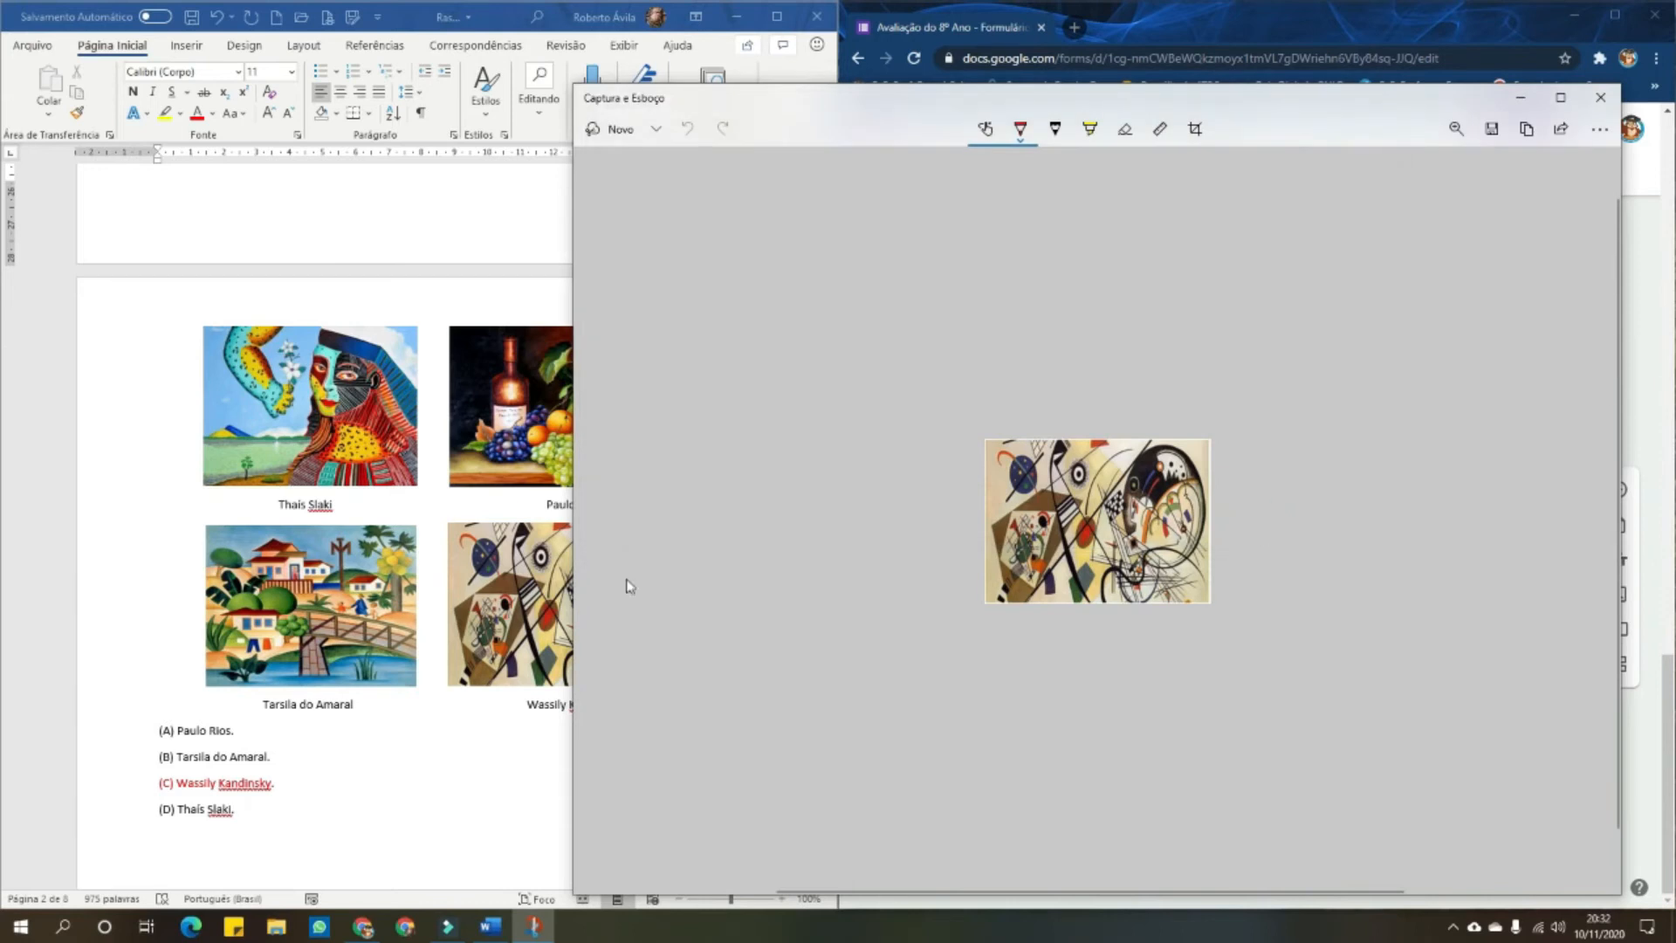
left_click(1601, 97)
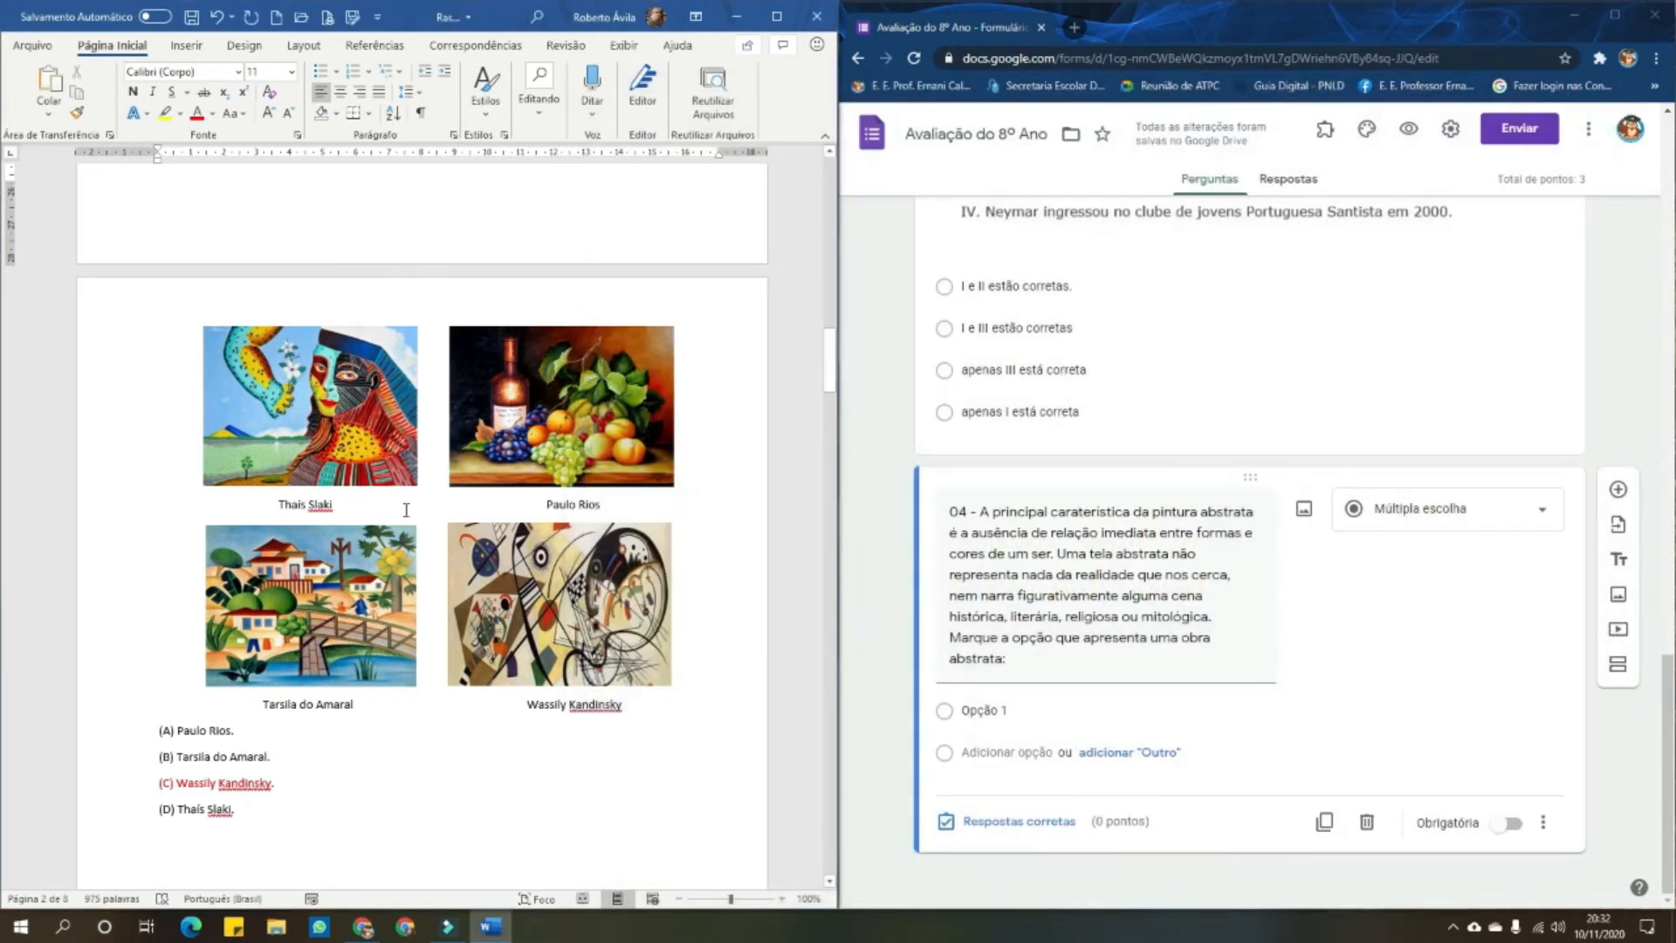
Copy the artist name under the first painting in Word and paste it as the first answer option of question 04
scroll(406, 510, "down", 3)
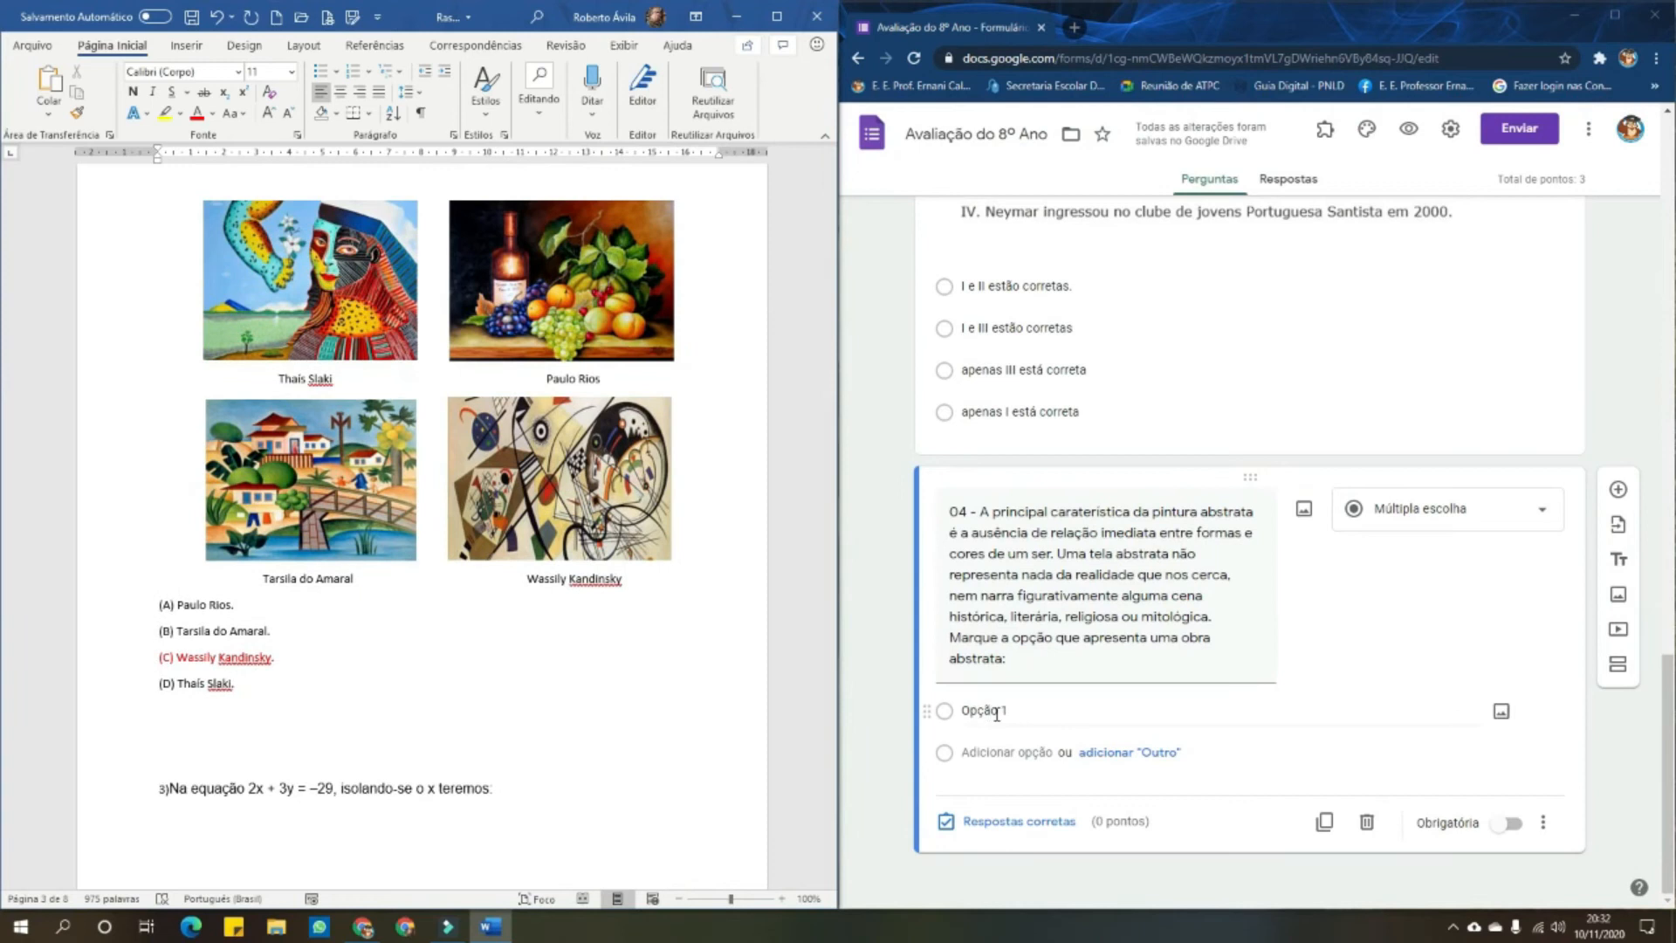
left_click(996, 714)
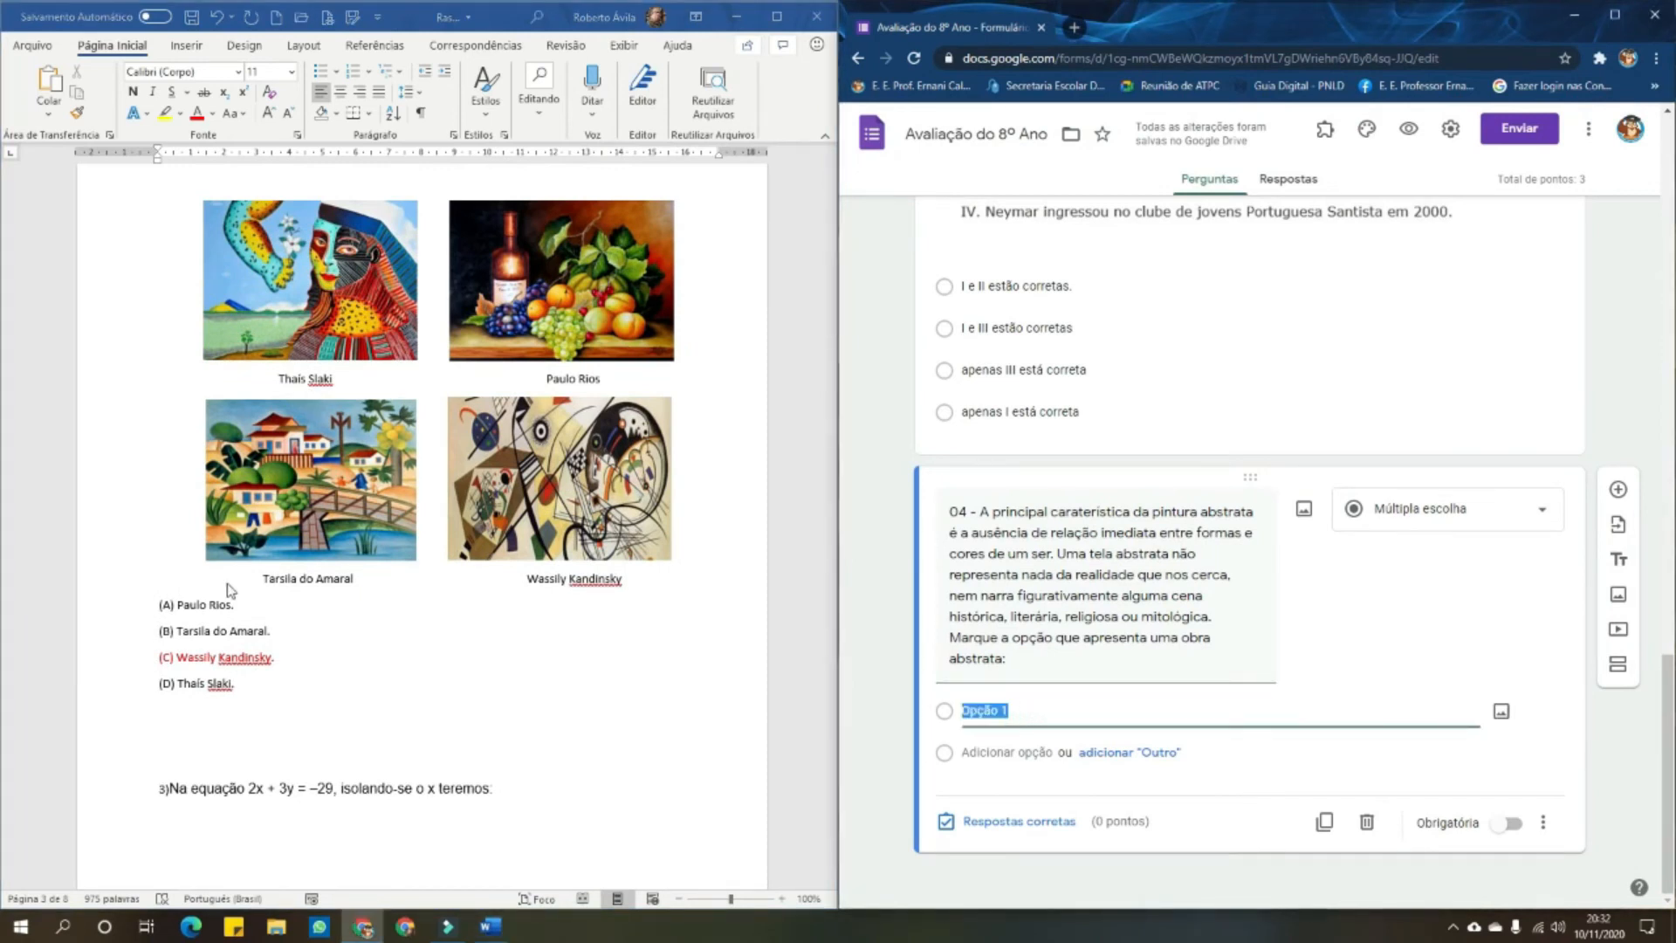
left_click(301, 379)
left_click(283, 381)
left_click_drag(281, 380, 333, 380)
key("ctrl+c")
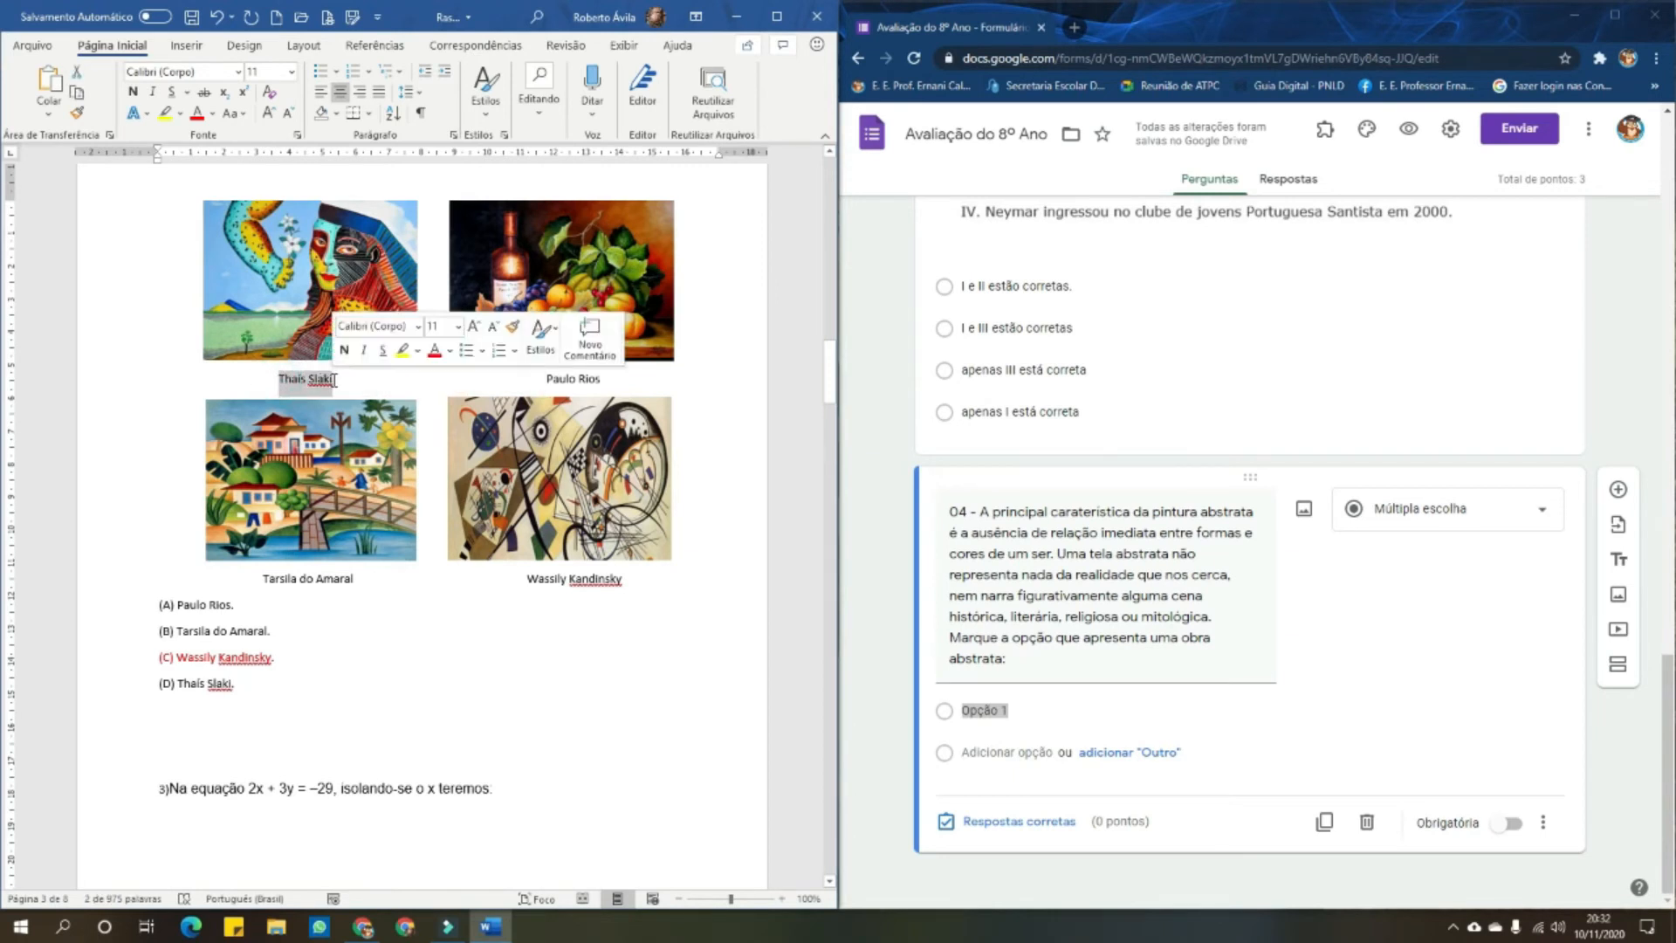
left_click(1026, 710)
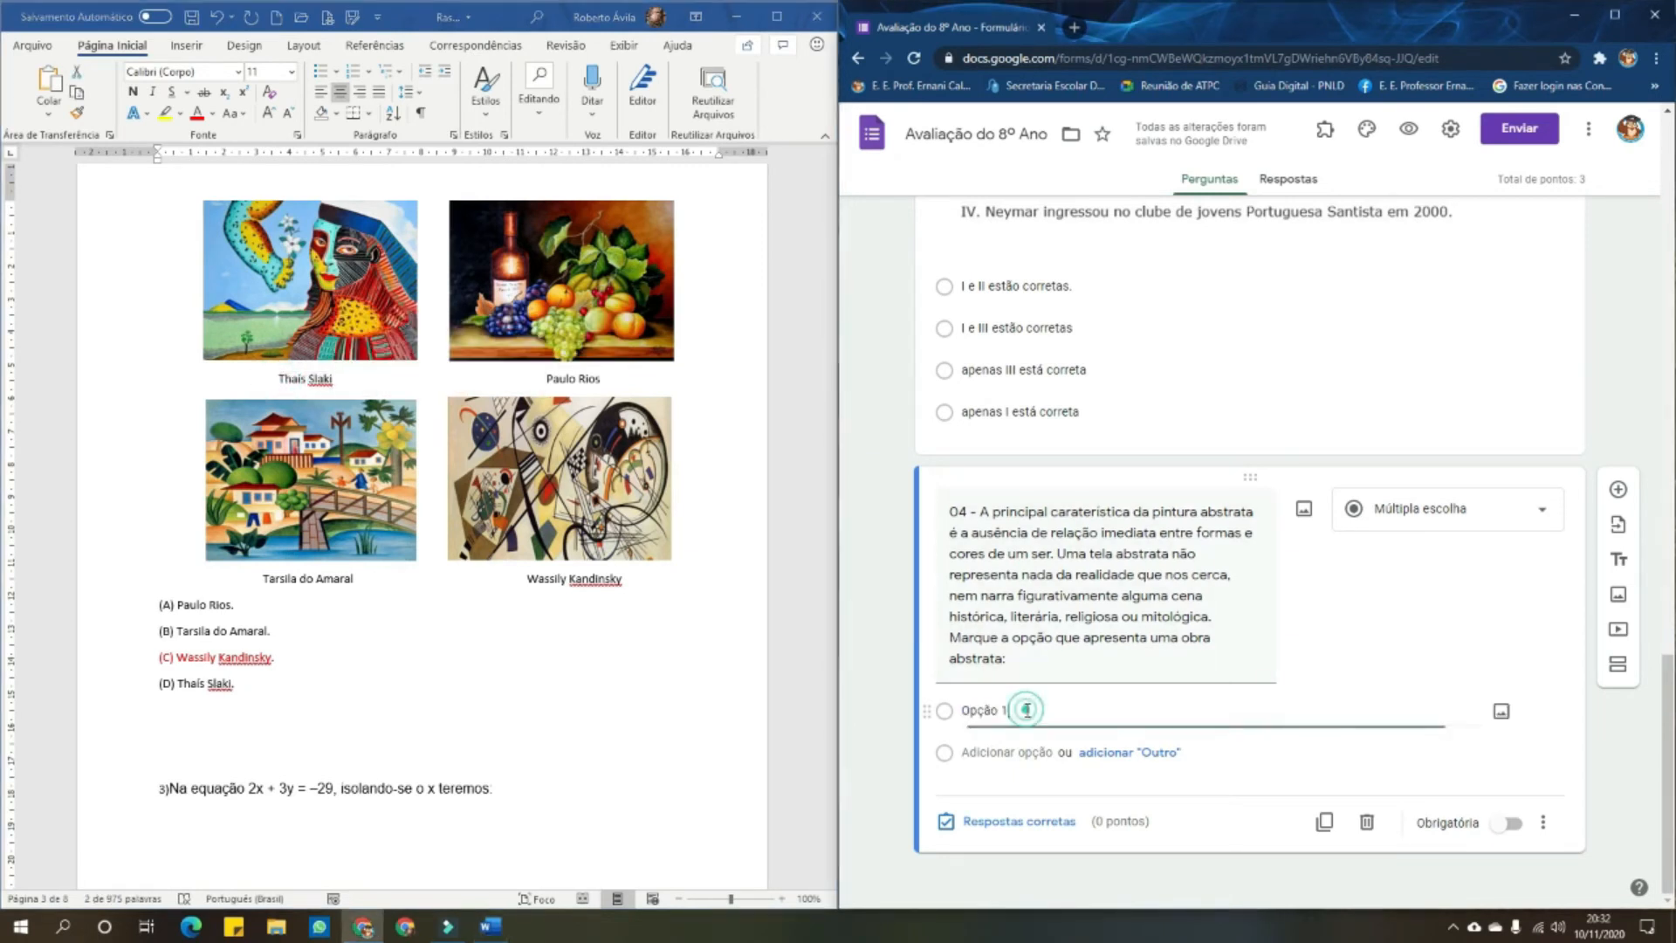
key("ctrl+v")
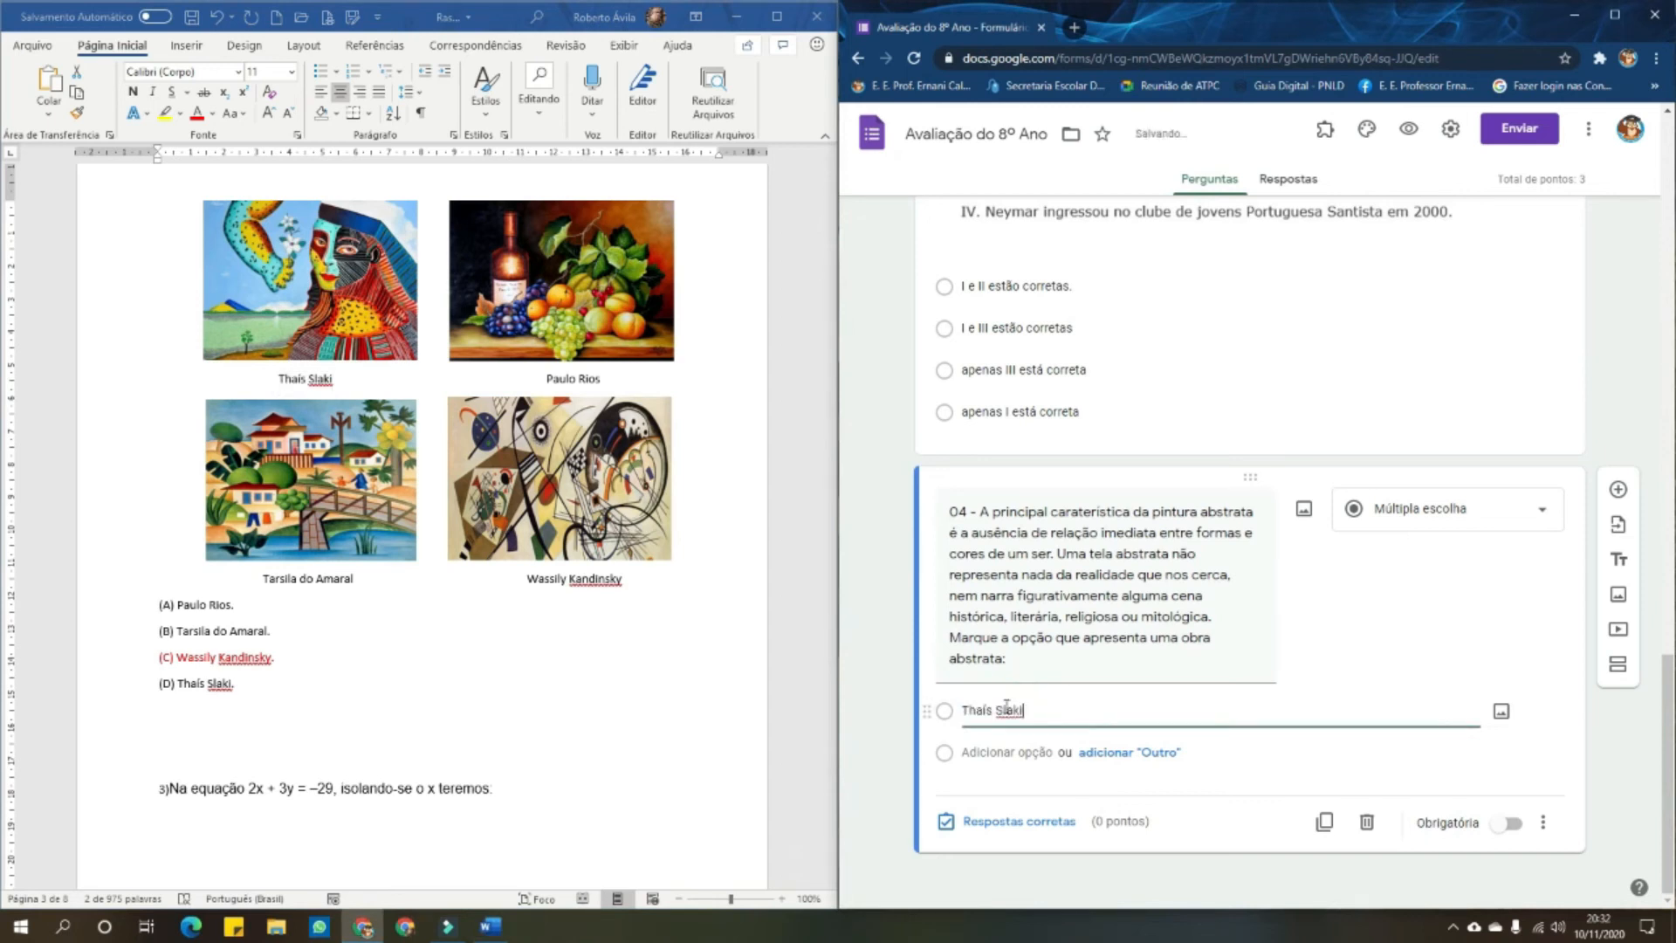
Upload image "A" from the desktop to the first answer option of question 04
left_click(1500, 711)
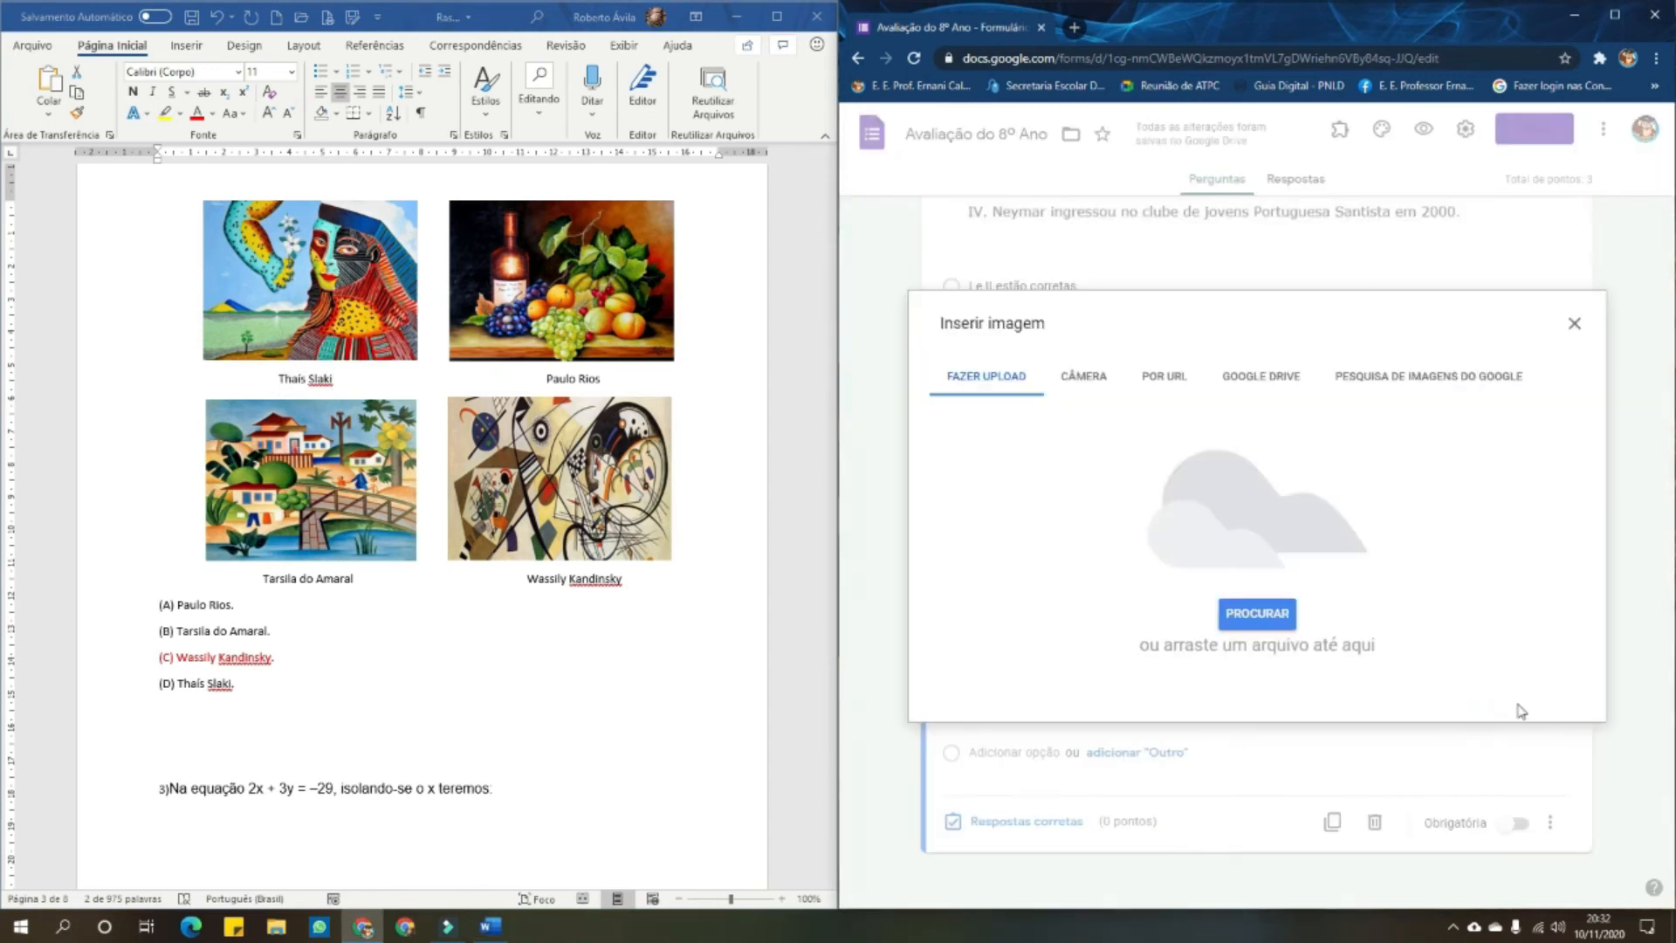
left_click(1266, 631)
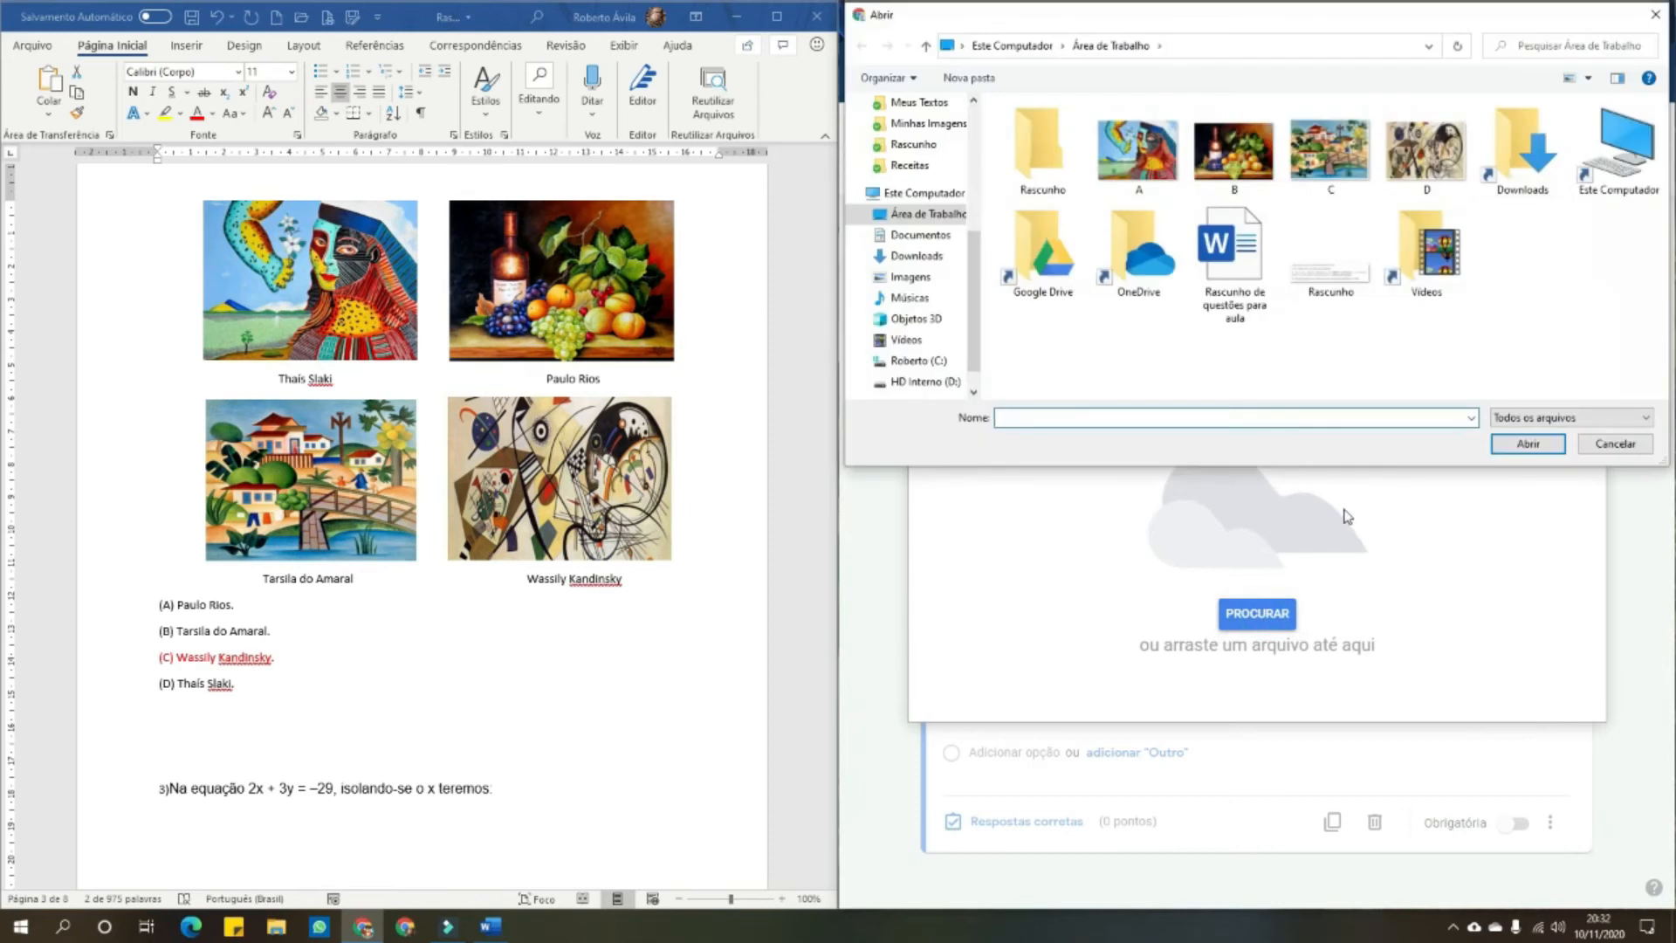
left_click(1137, 148)
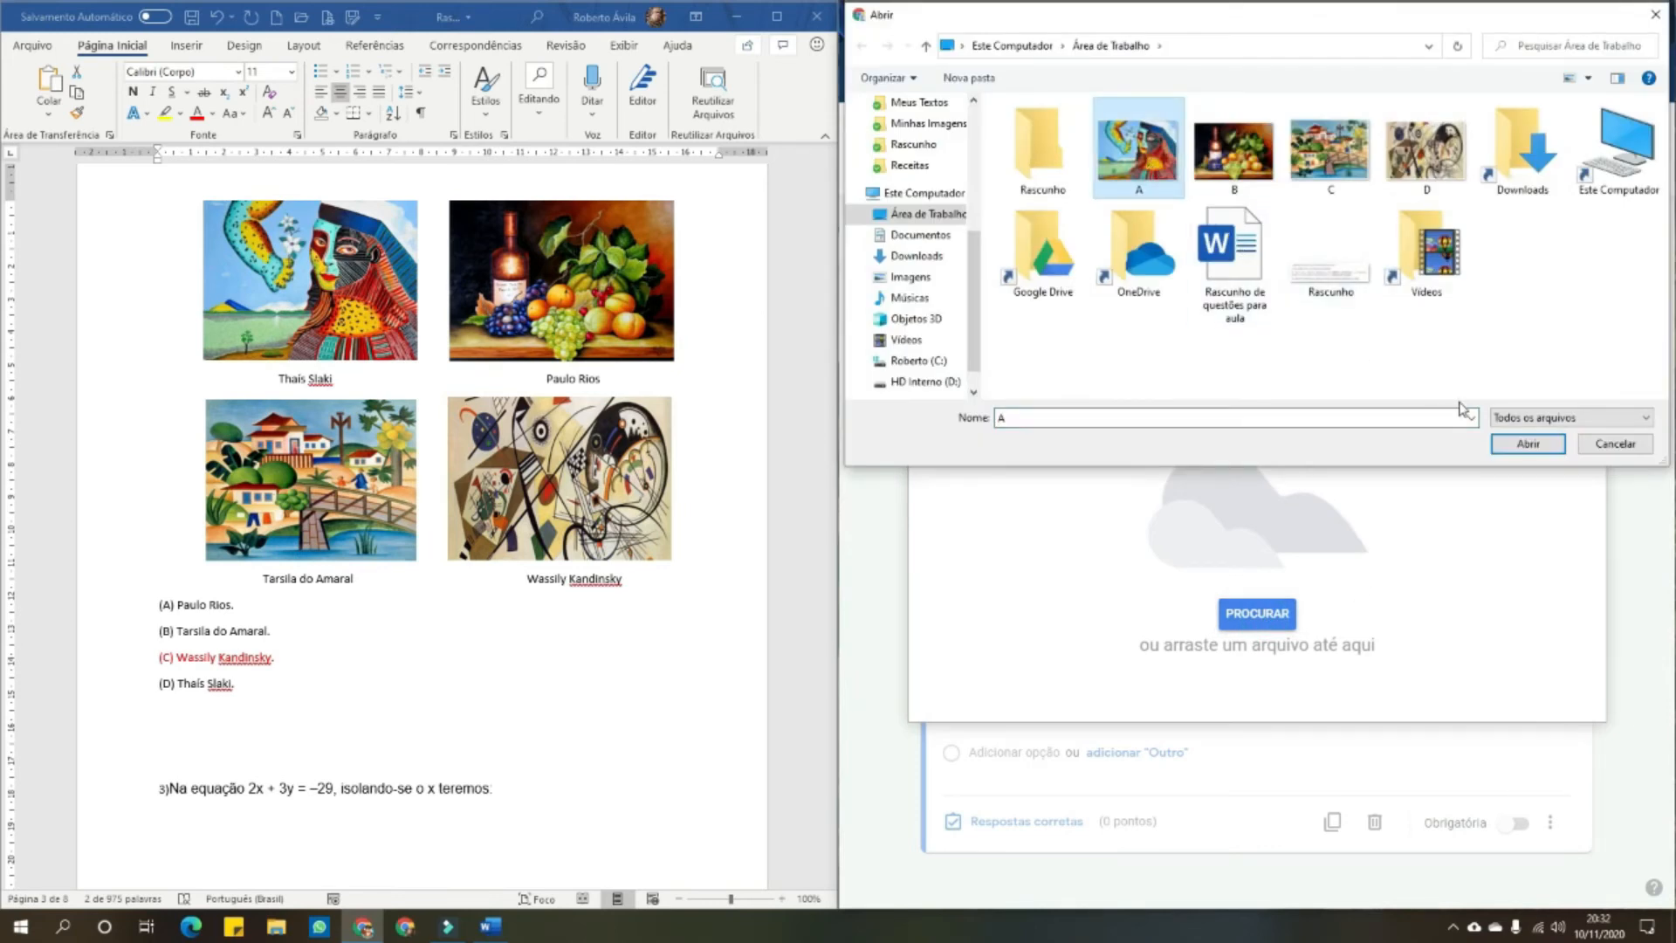
left_click(1528, 443)
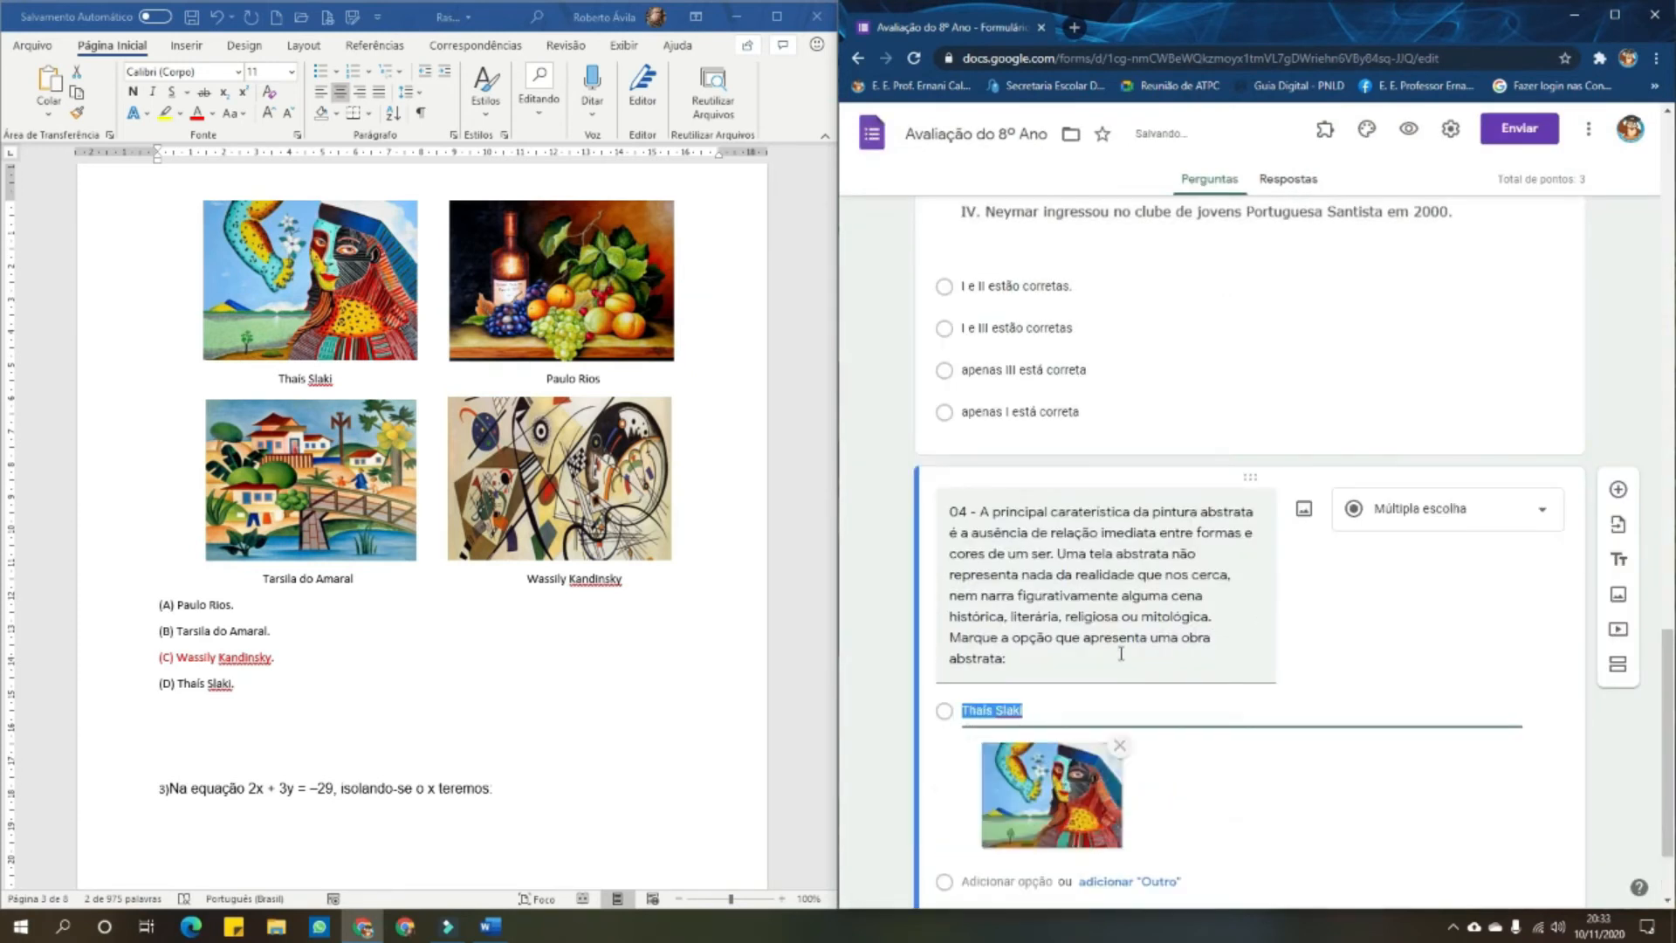
Add a second answer option to question 04 with the artist name copied from under the fruit still-life painting in Word
left_click(1004, 752)
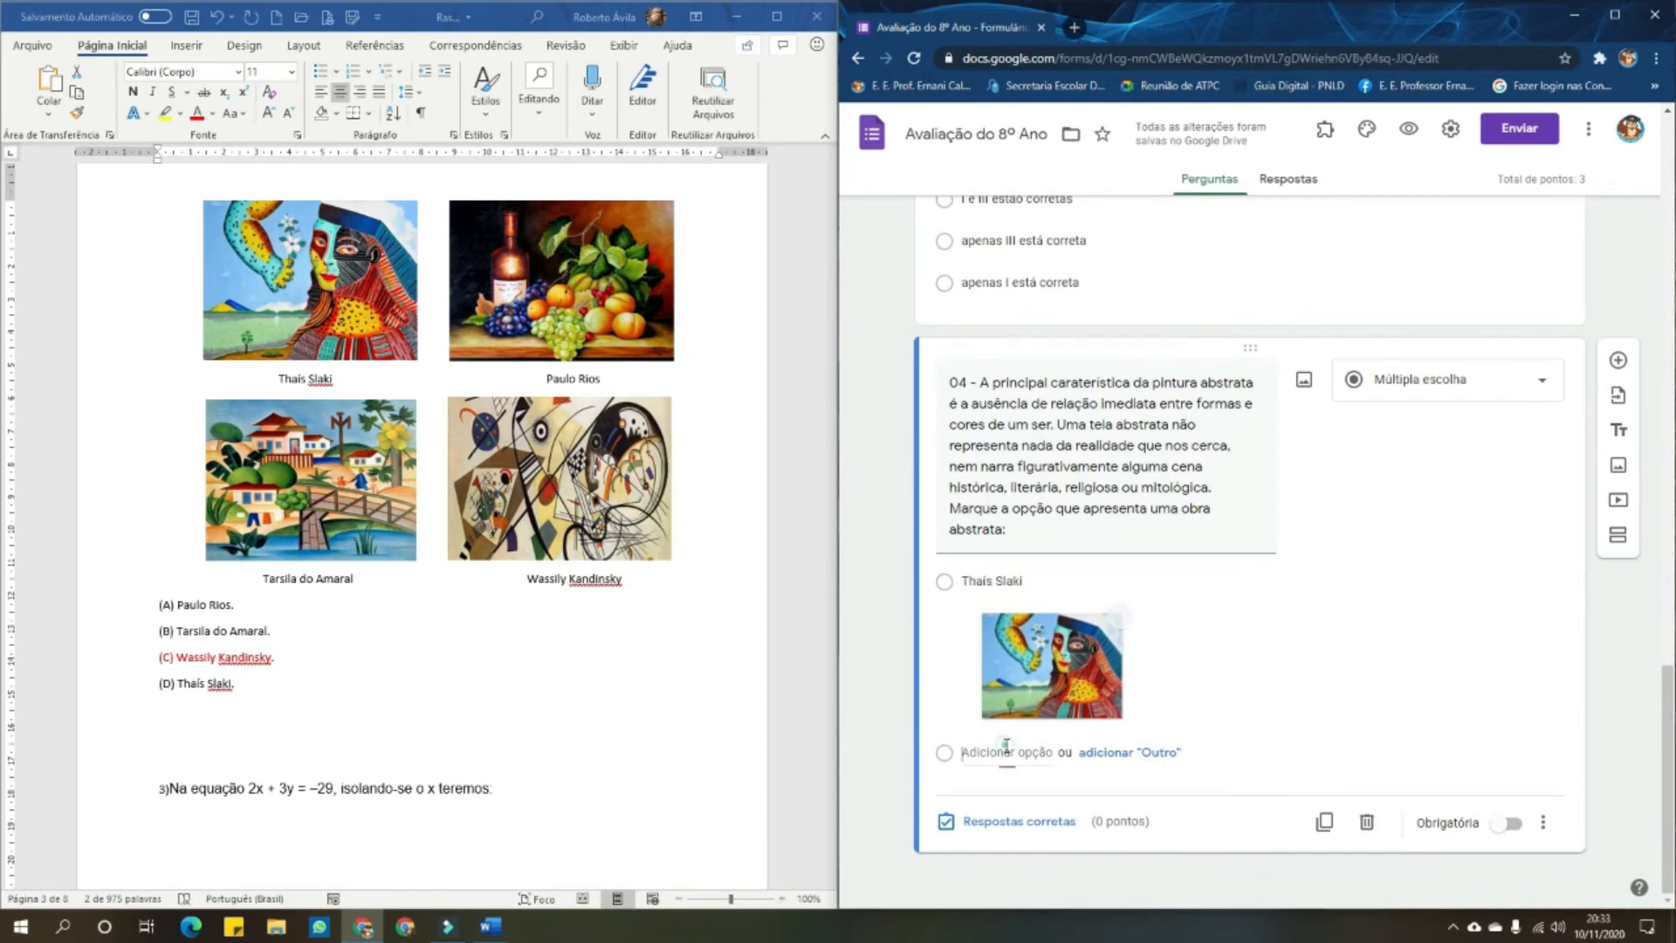
left_click(566, 377)
left_click(548, 378)
left_click_drag(547, 378, 599, 379)
key("ctrl+c")
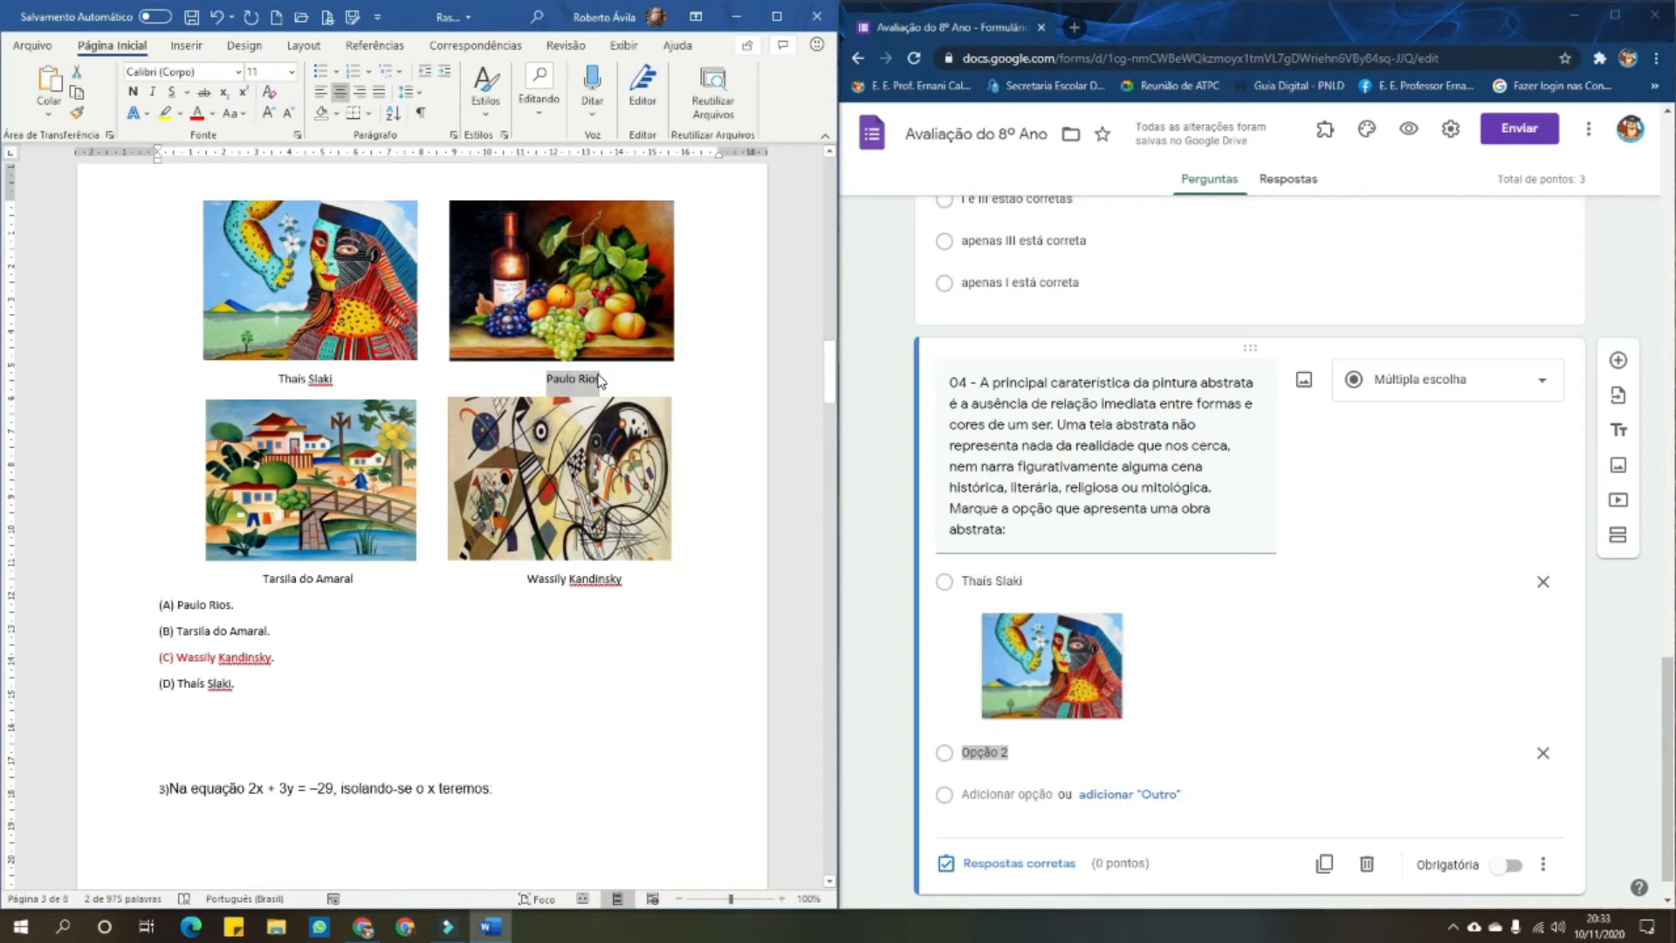
left_click(1038, 756)
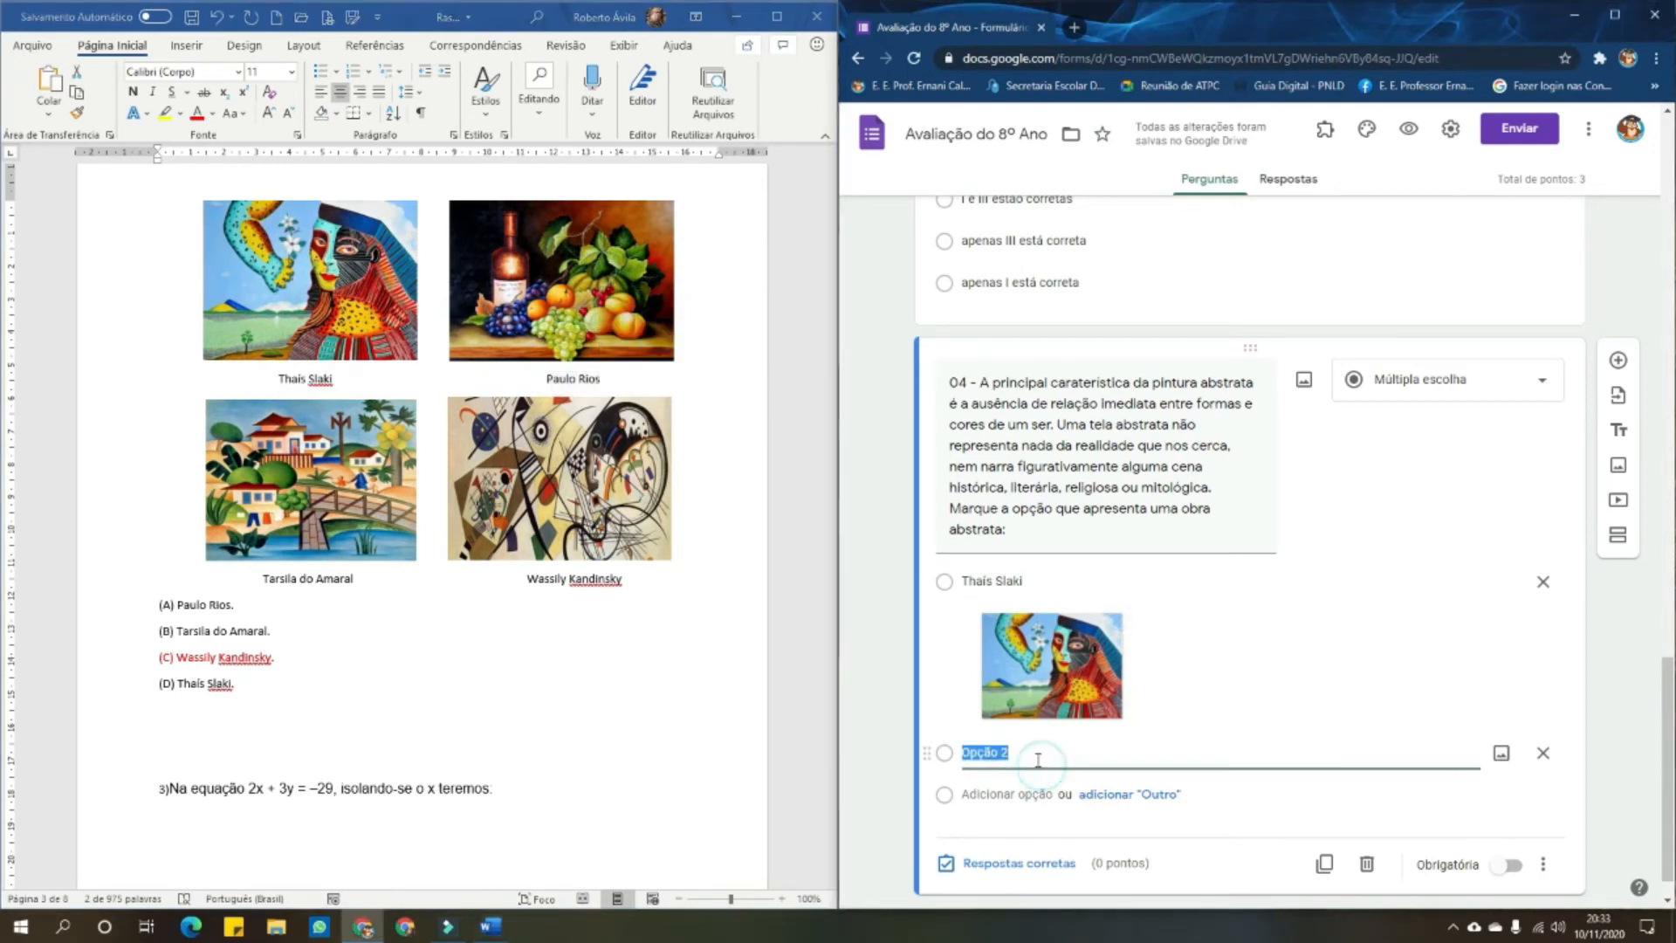
key("ctrl+v")
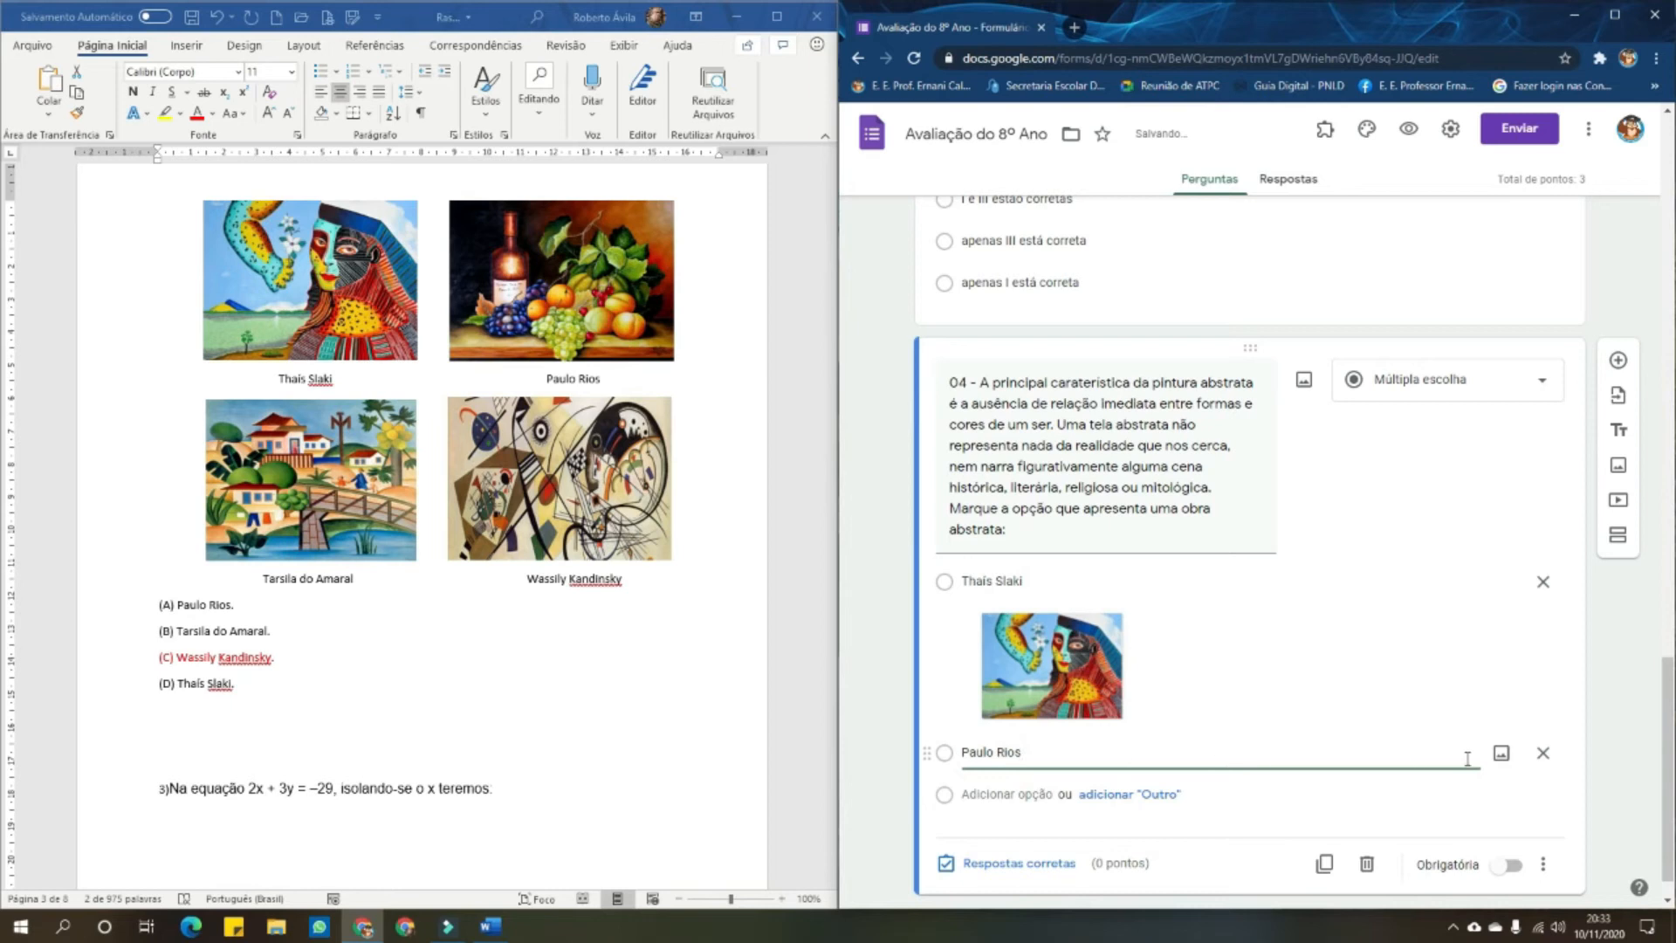
Upload image "B" from the desktop to the second answer option of question 04
left_click(1502, 753)
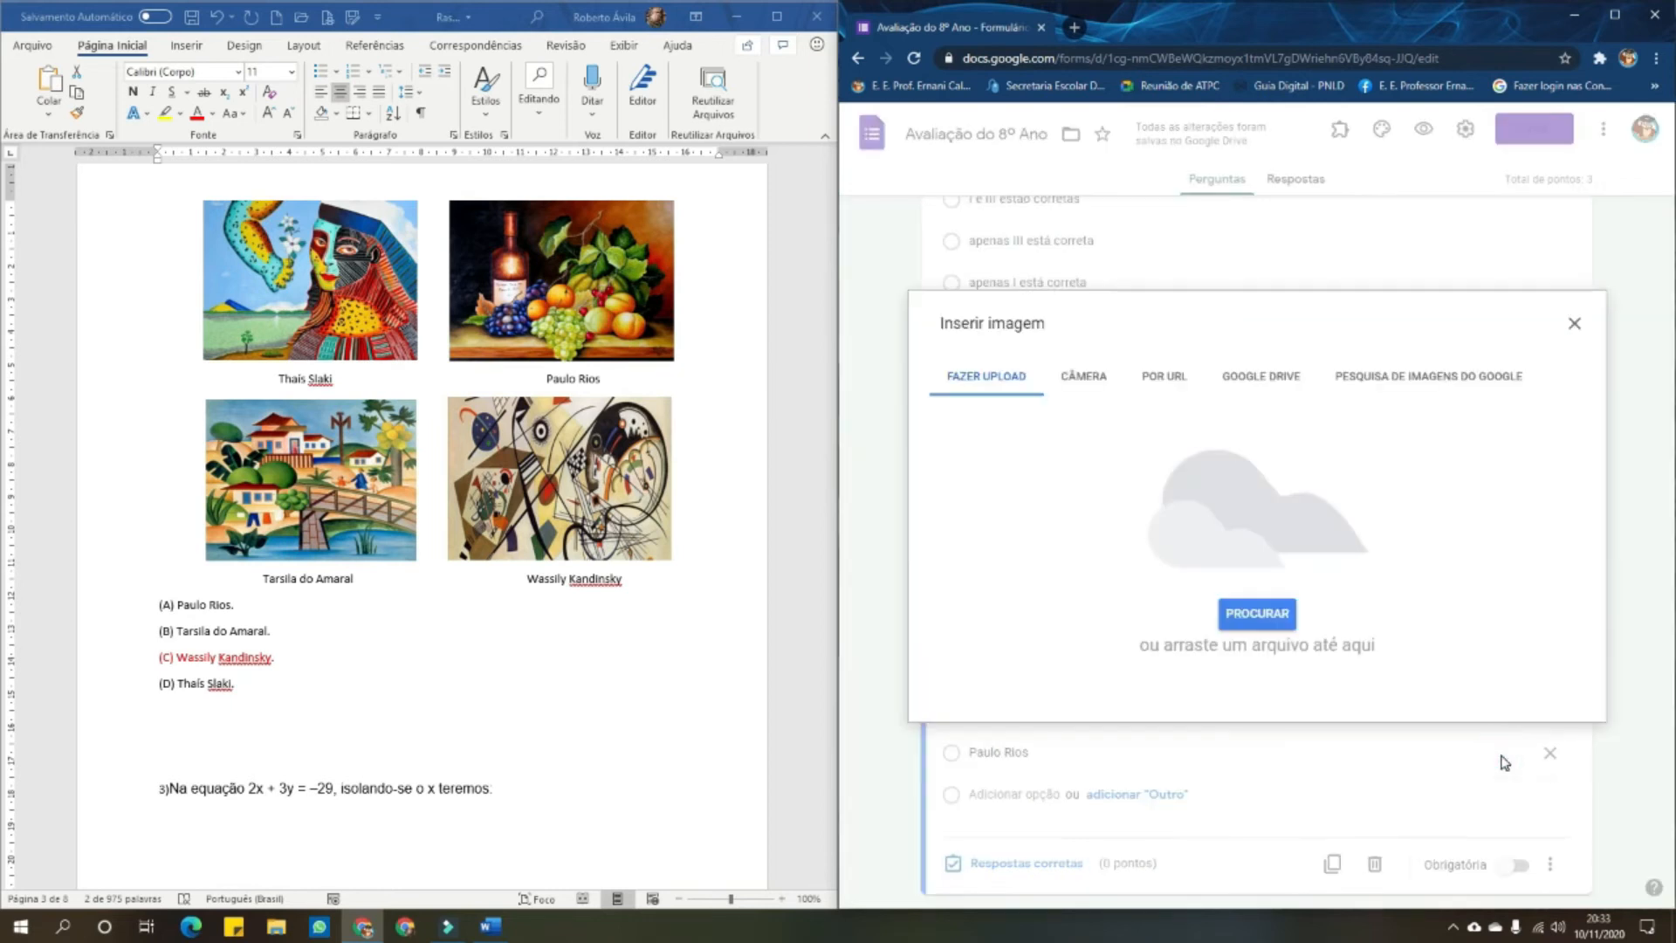
left_click(1259, 625)
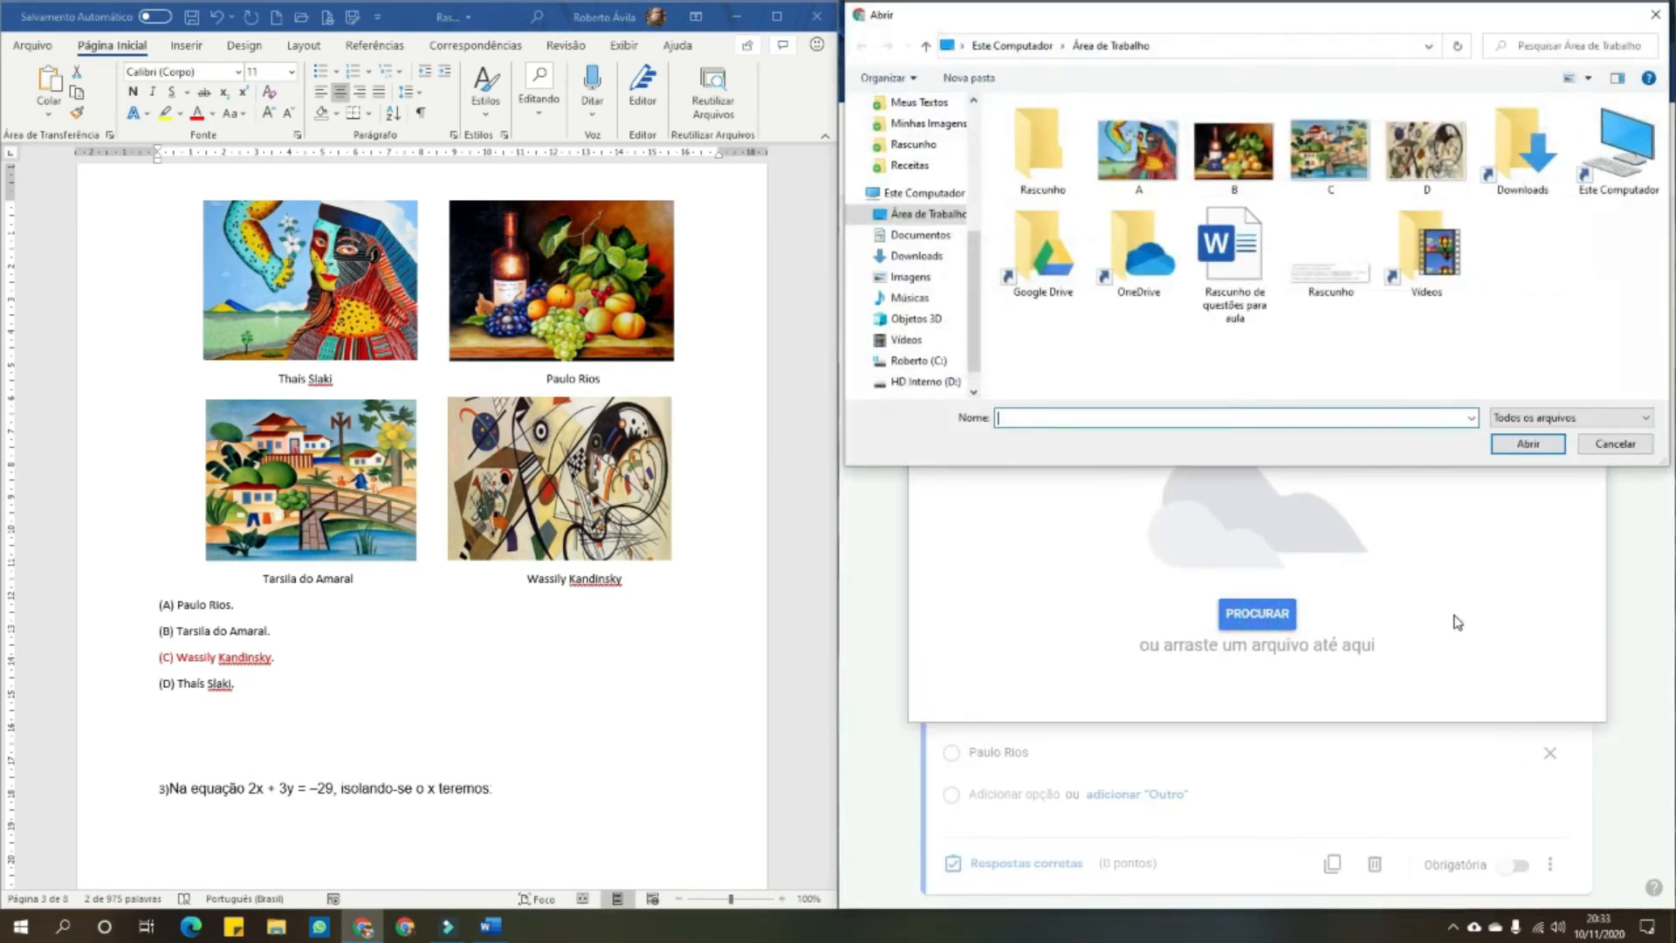
left_click(1232, 151)
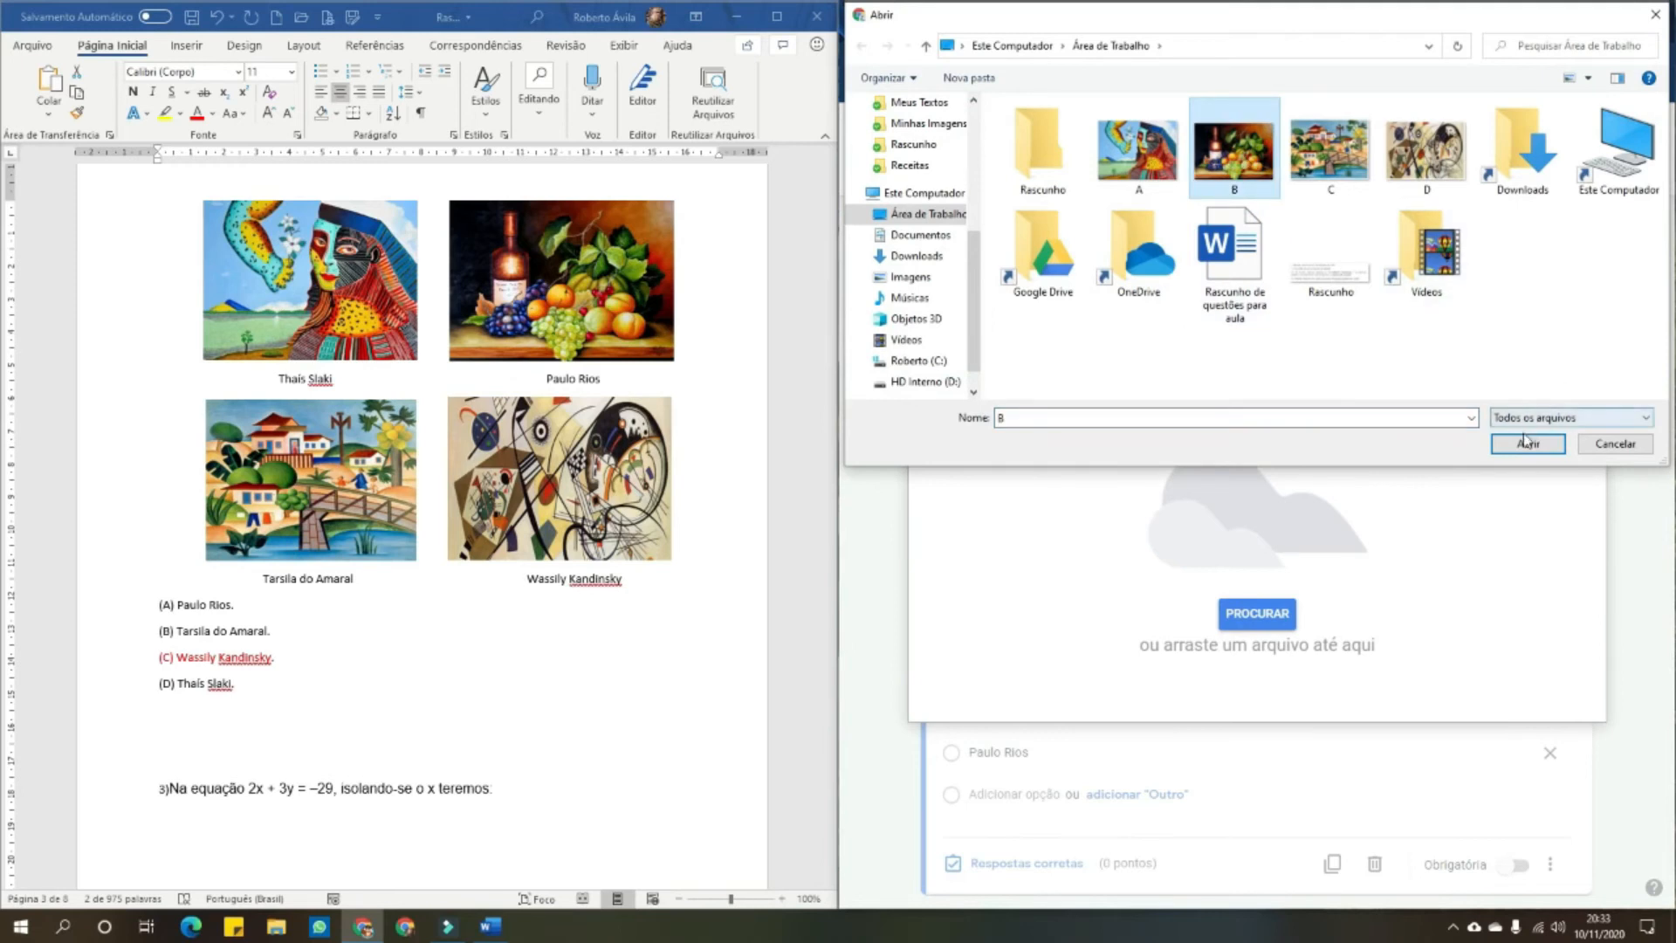
left_click(1526, 443)
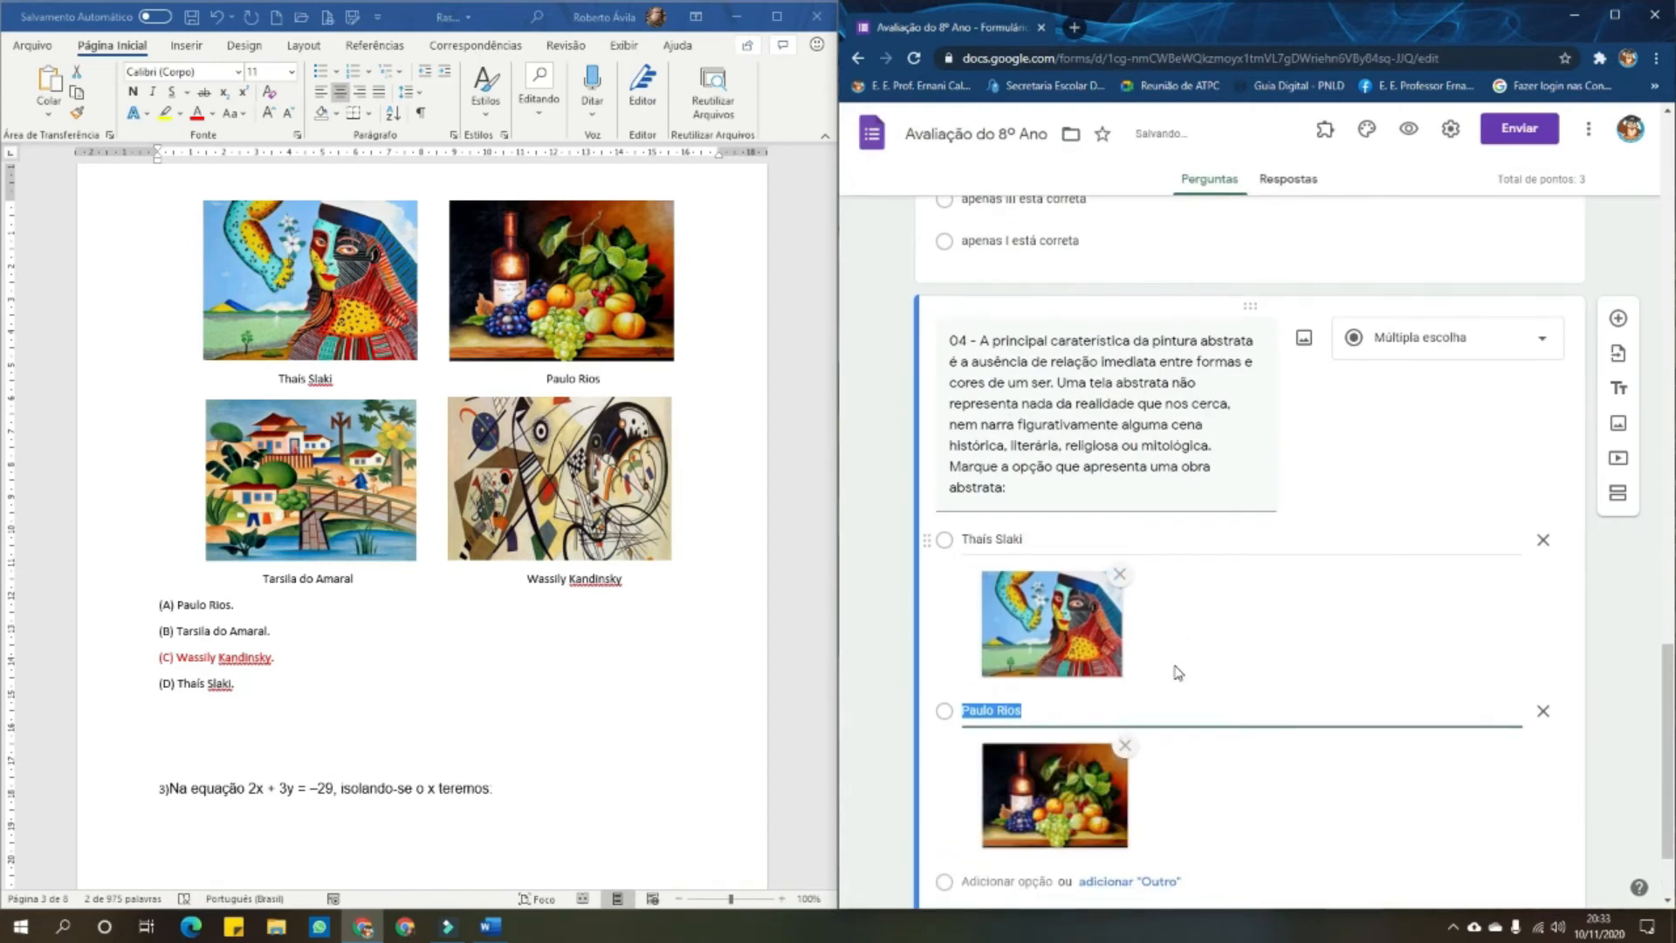
Add a third answer option to question 04 with the name "Tarsila do Amaral" copied from under the village landscape painting in Word
scroll(1179, 673, "down", 2)
left_click(1004, 753)
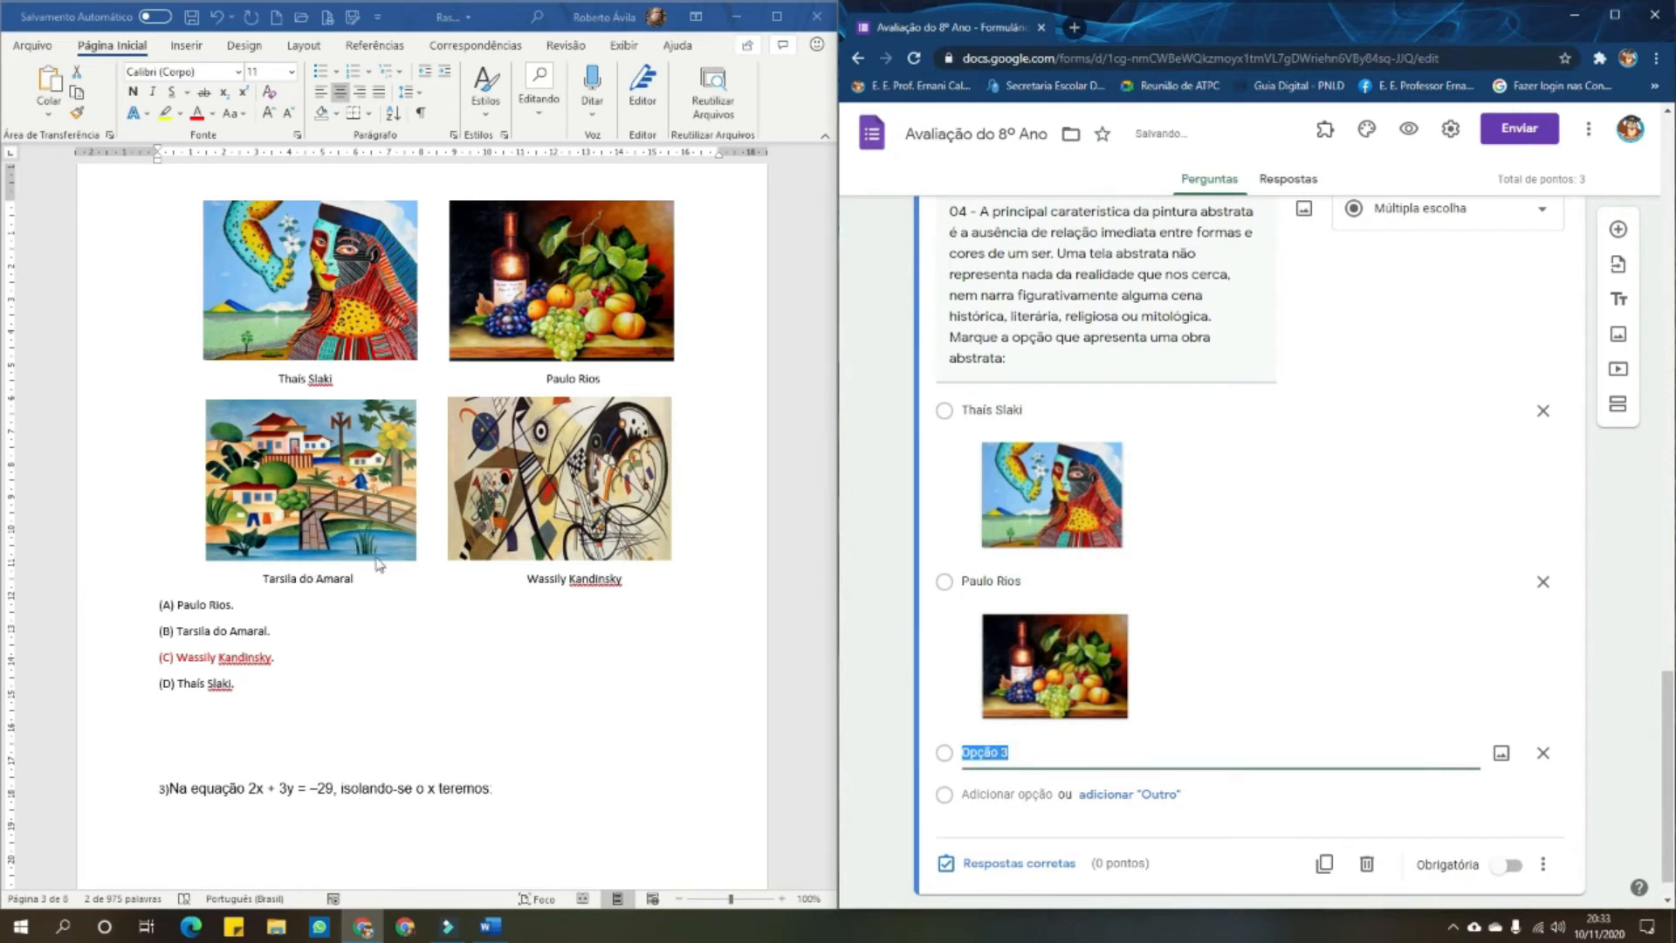
left_click(335, 591)
left_click_drag(261, 580, 356, 579)
key("ctrl+c")
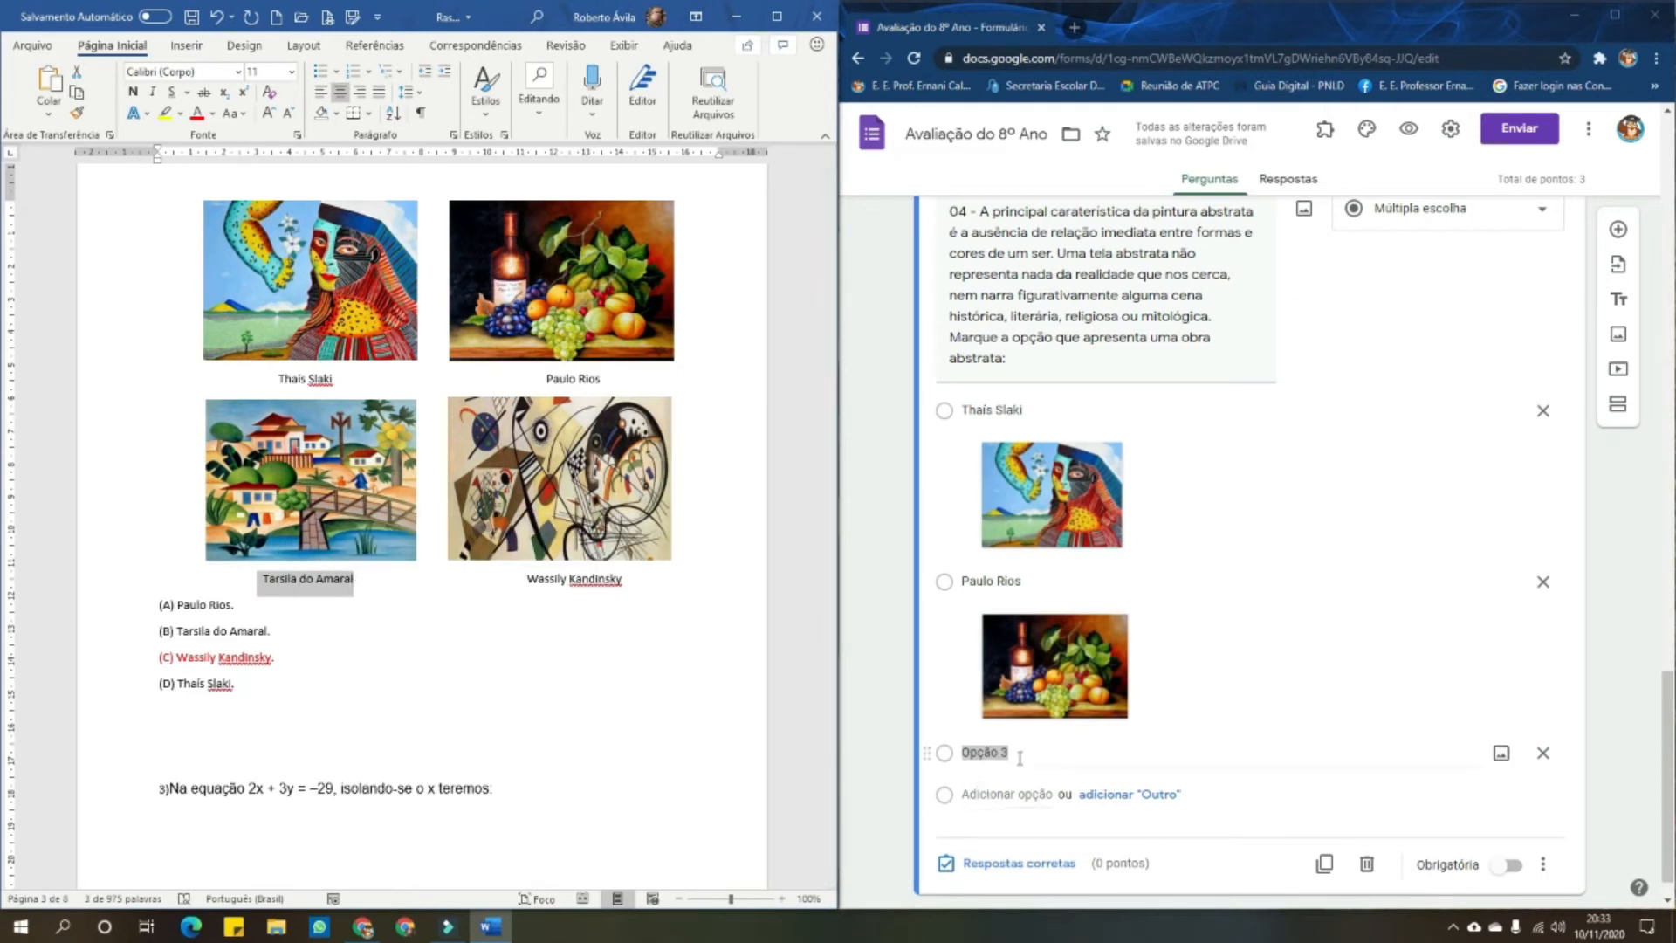
left_click(1053, 748)
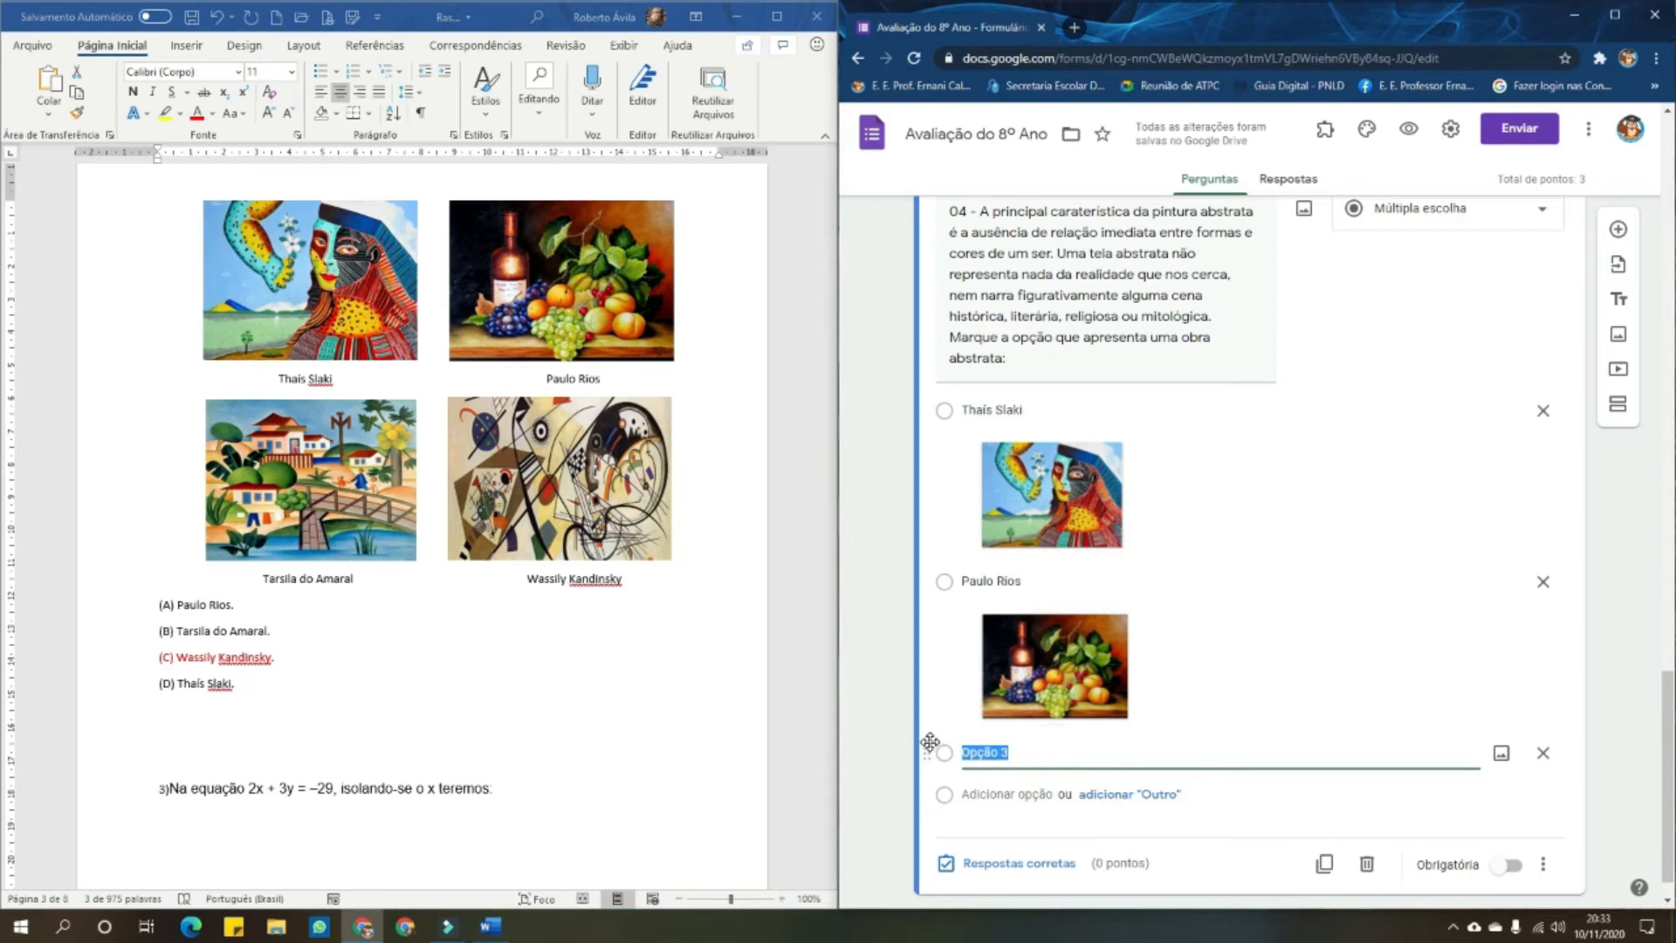
key("ctrl+v")
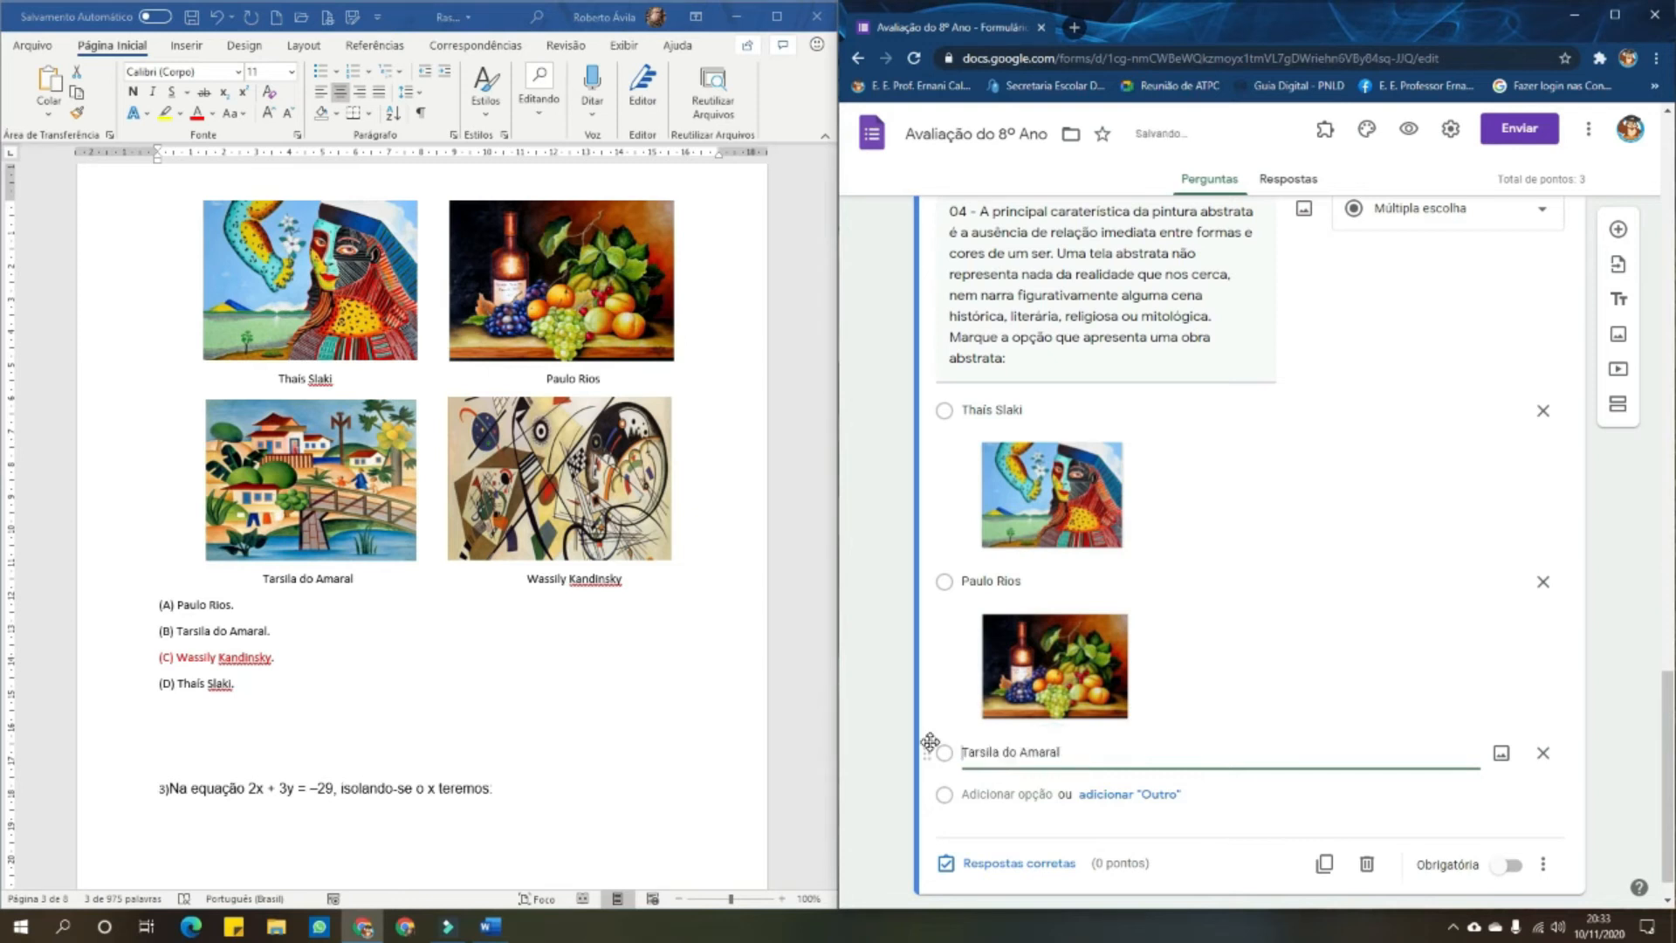
Upload image "C" from the desktop to the third answer option of question 04
left_click(1502, 754)
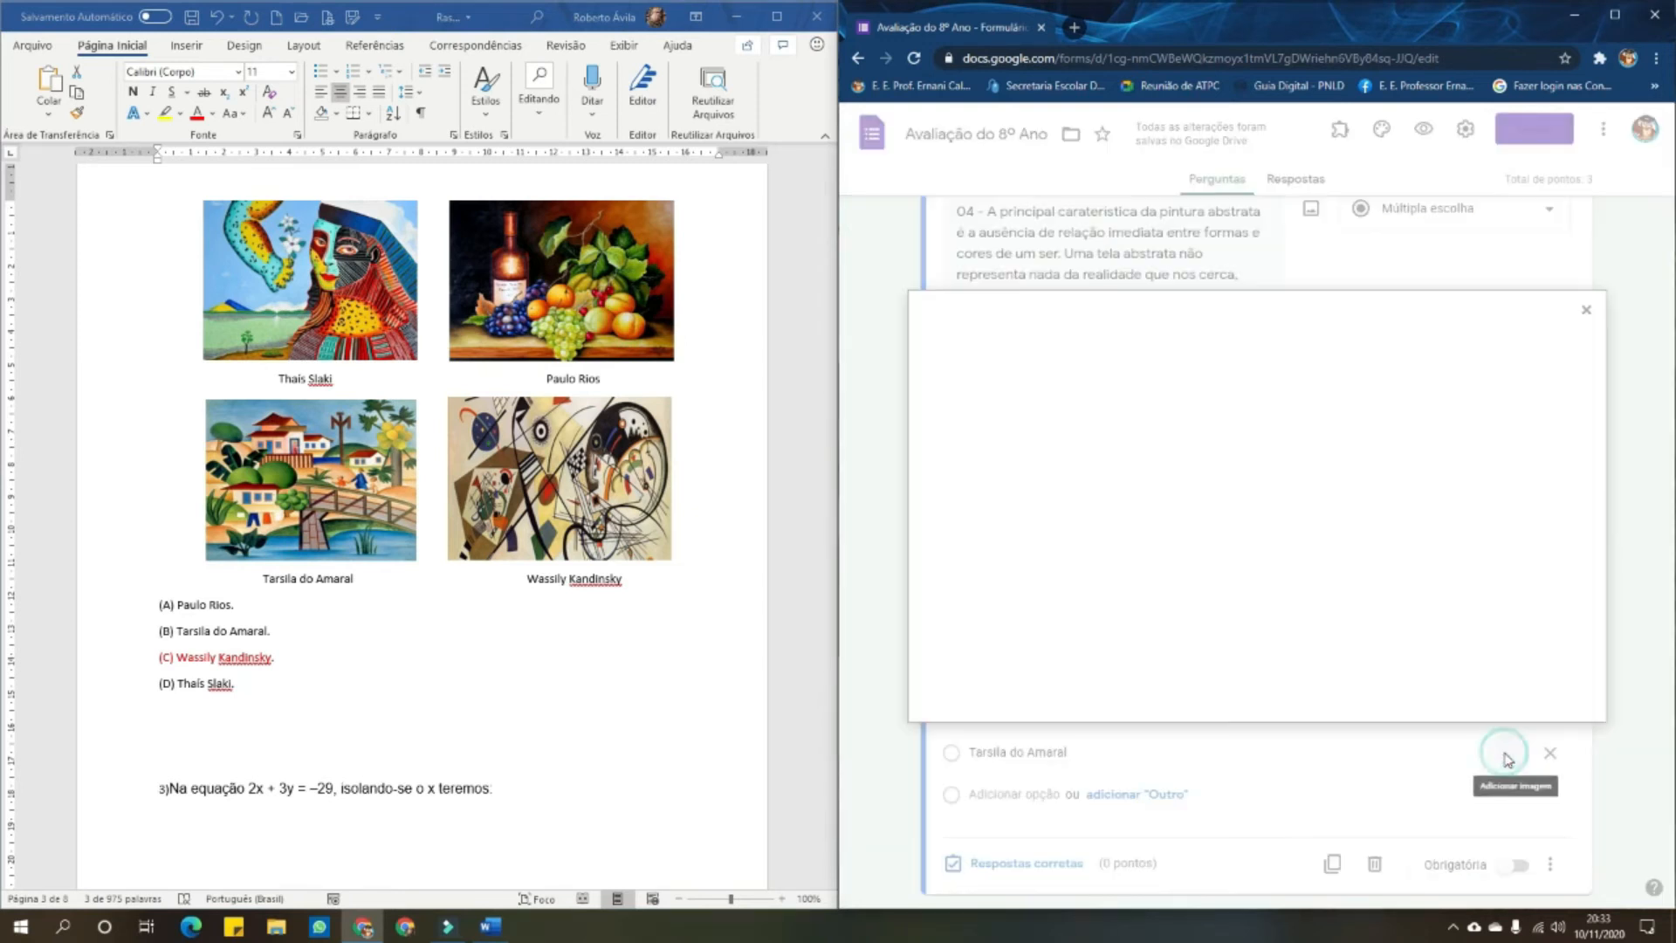
left_click(1289, 618)
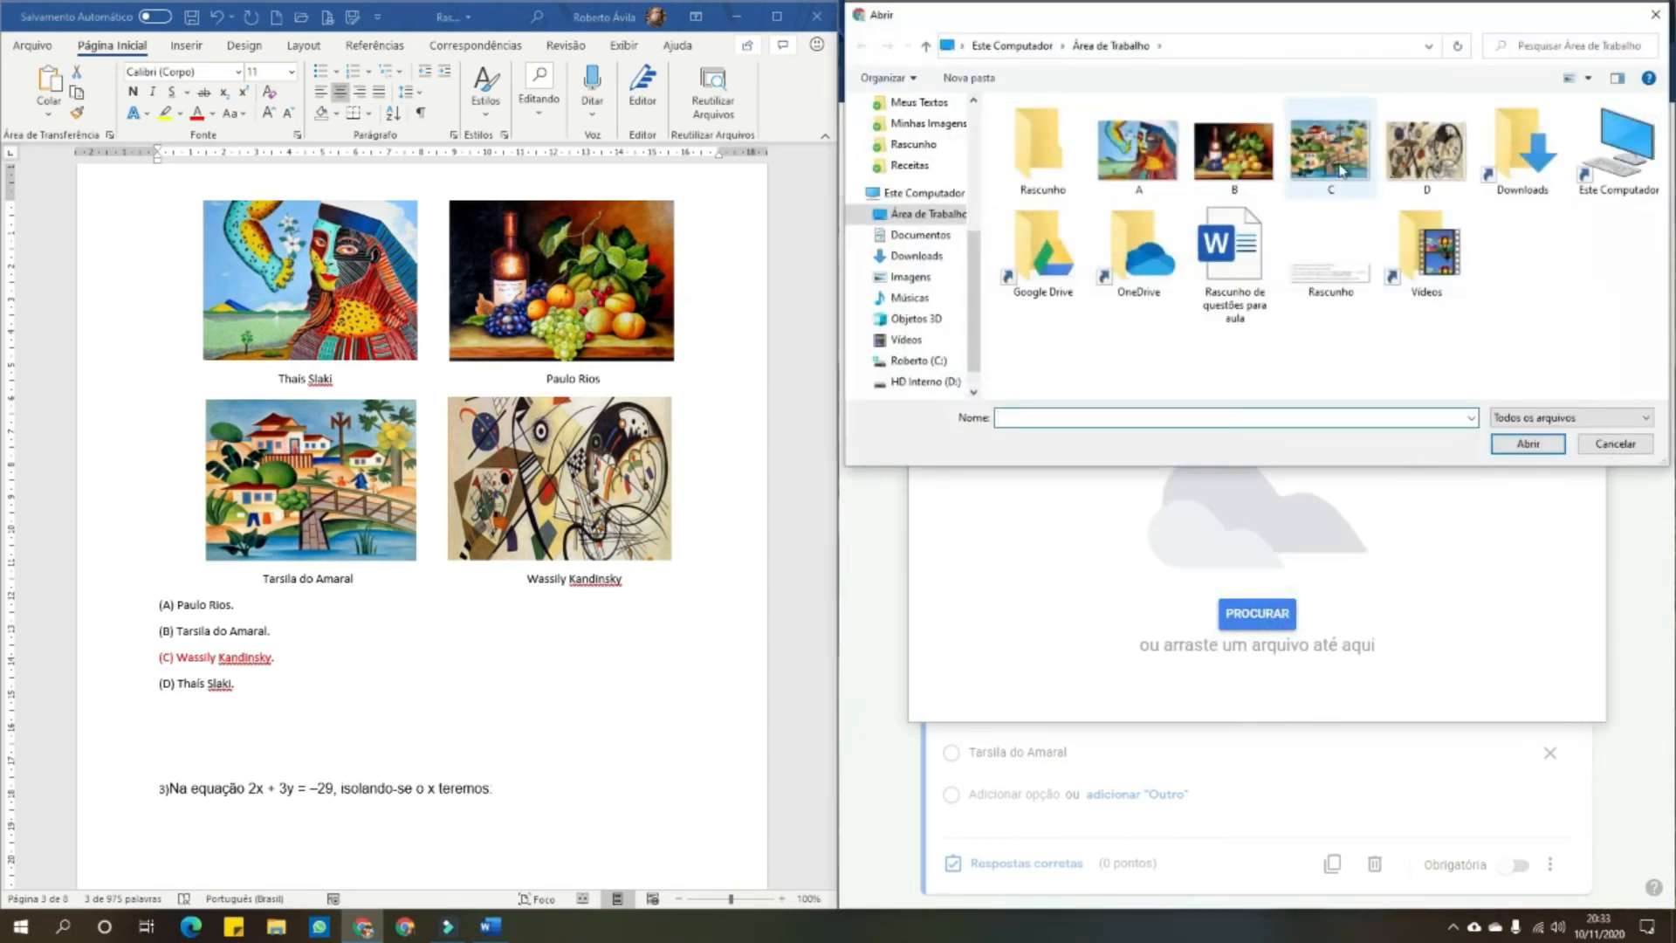
left_click(1330, 150)
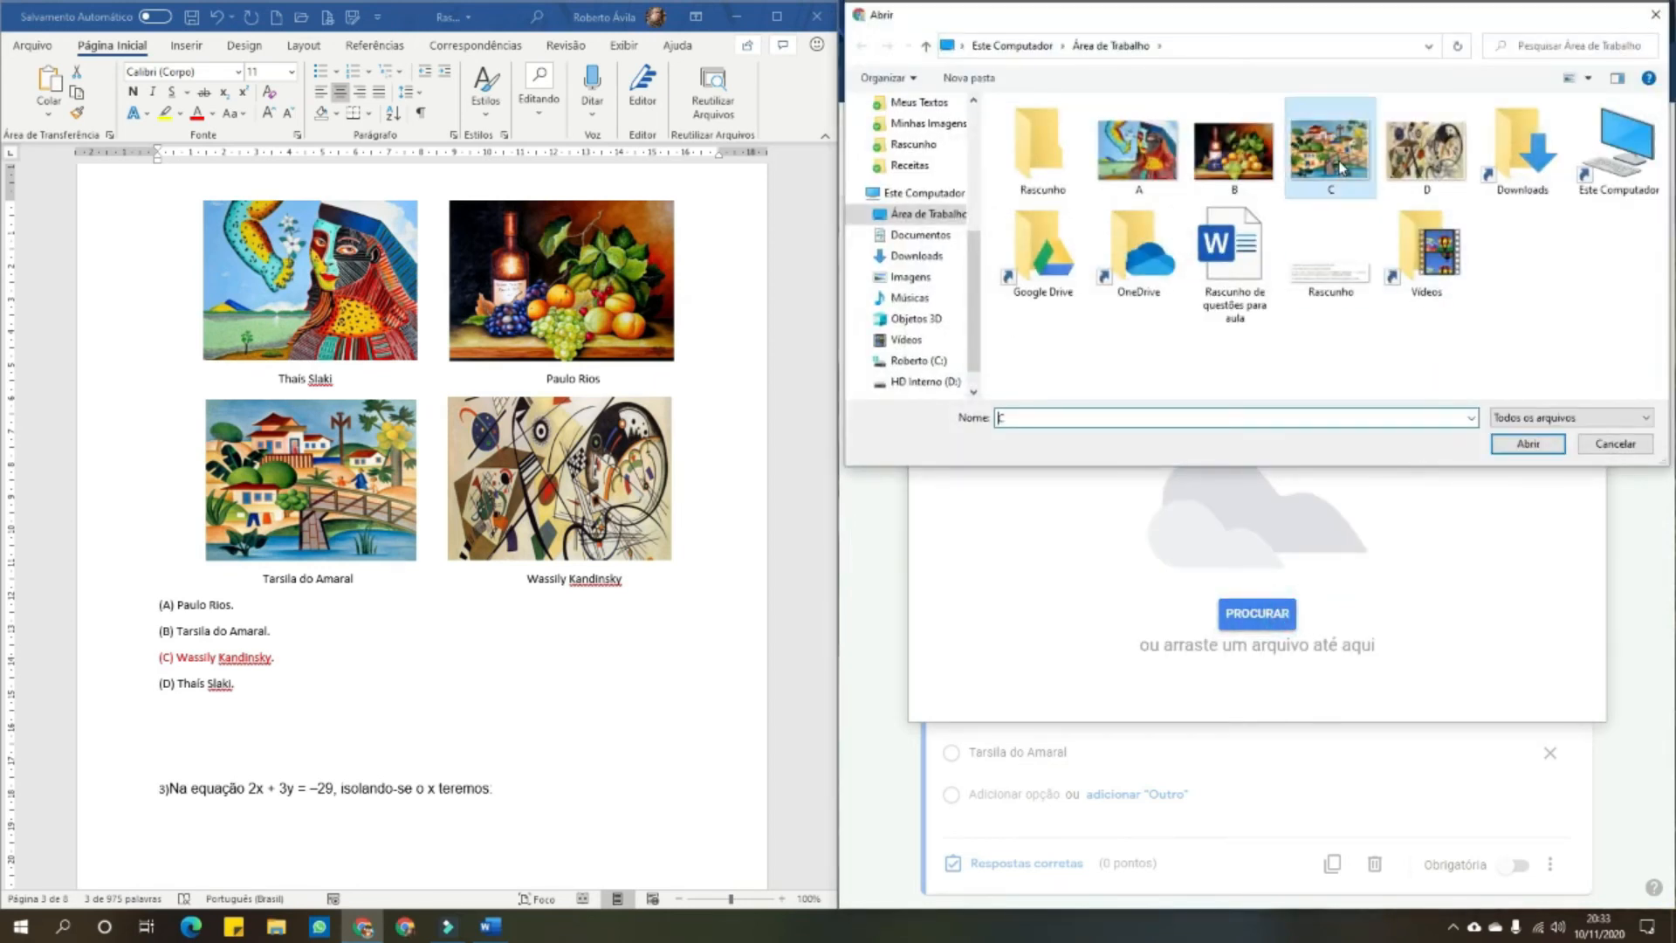
left_click(1528, 444)
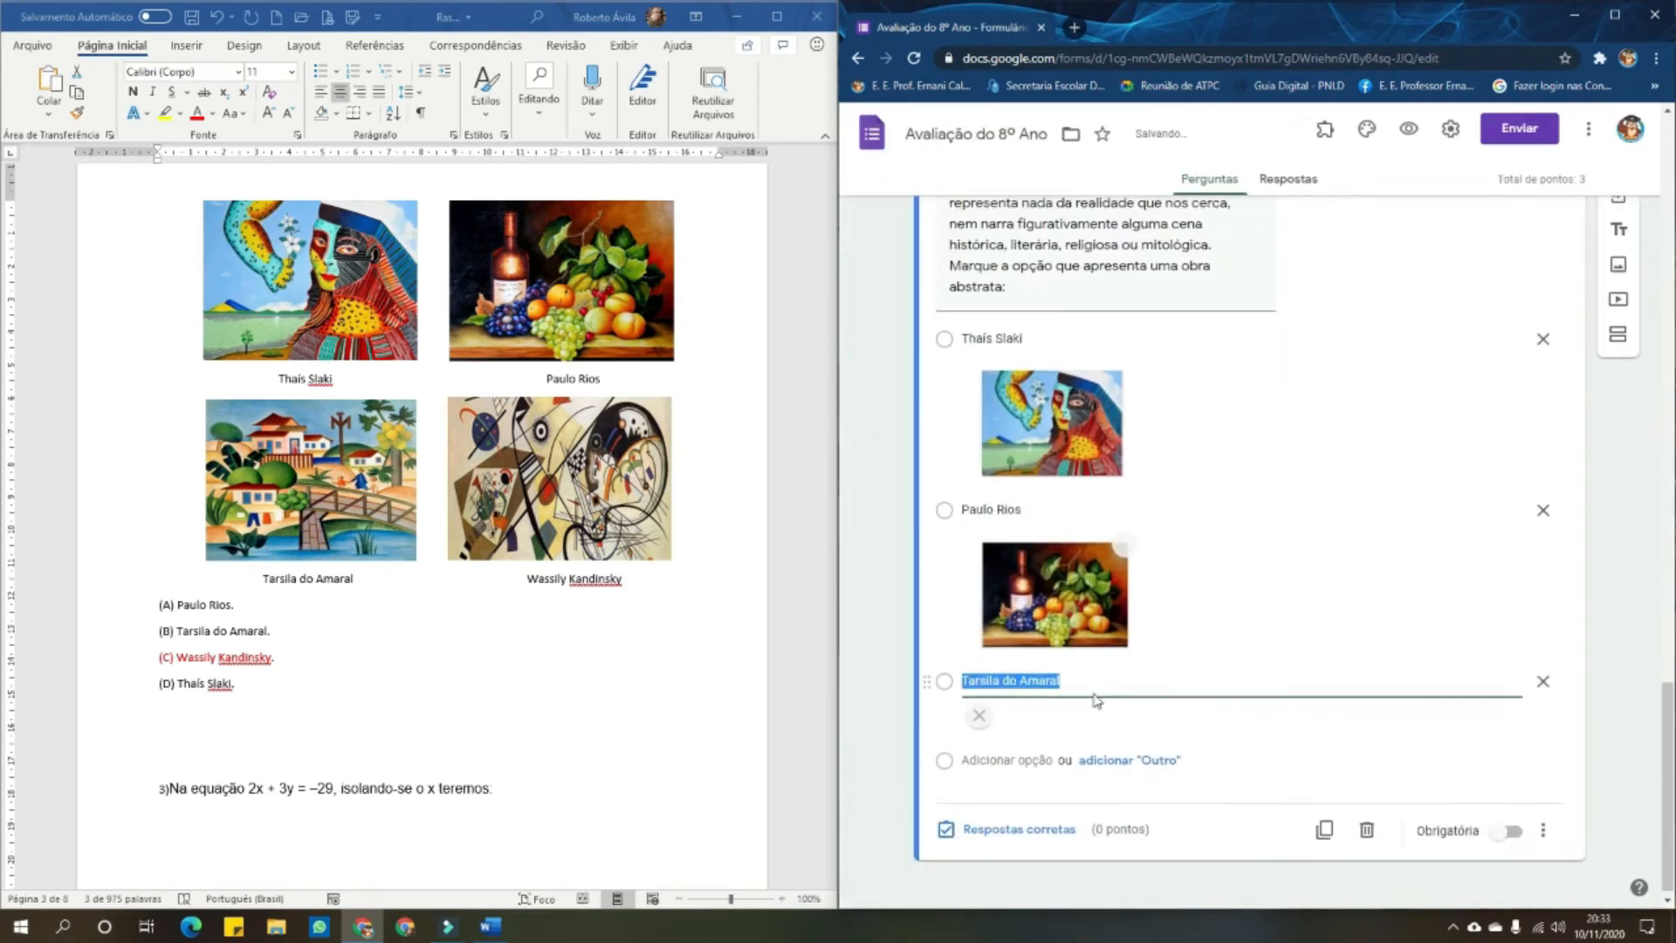
Add a fourth answer option to question 04 with the name "Wassily Kandinsky" copied from under the abstract painting in Word
left_click(590, 596)
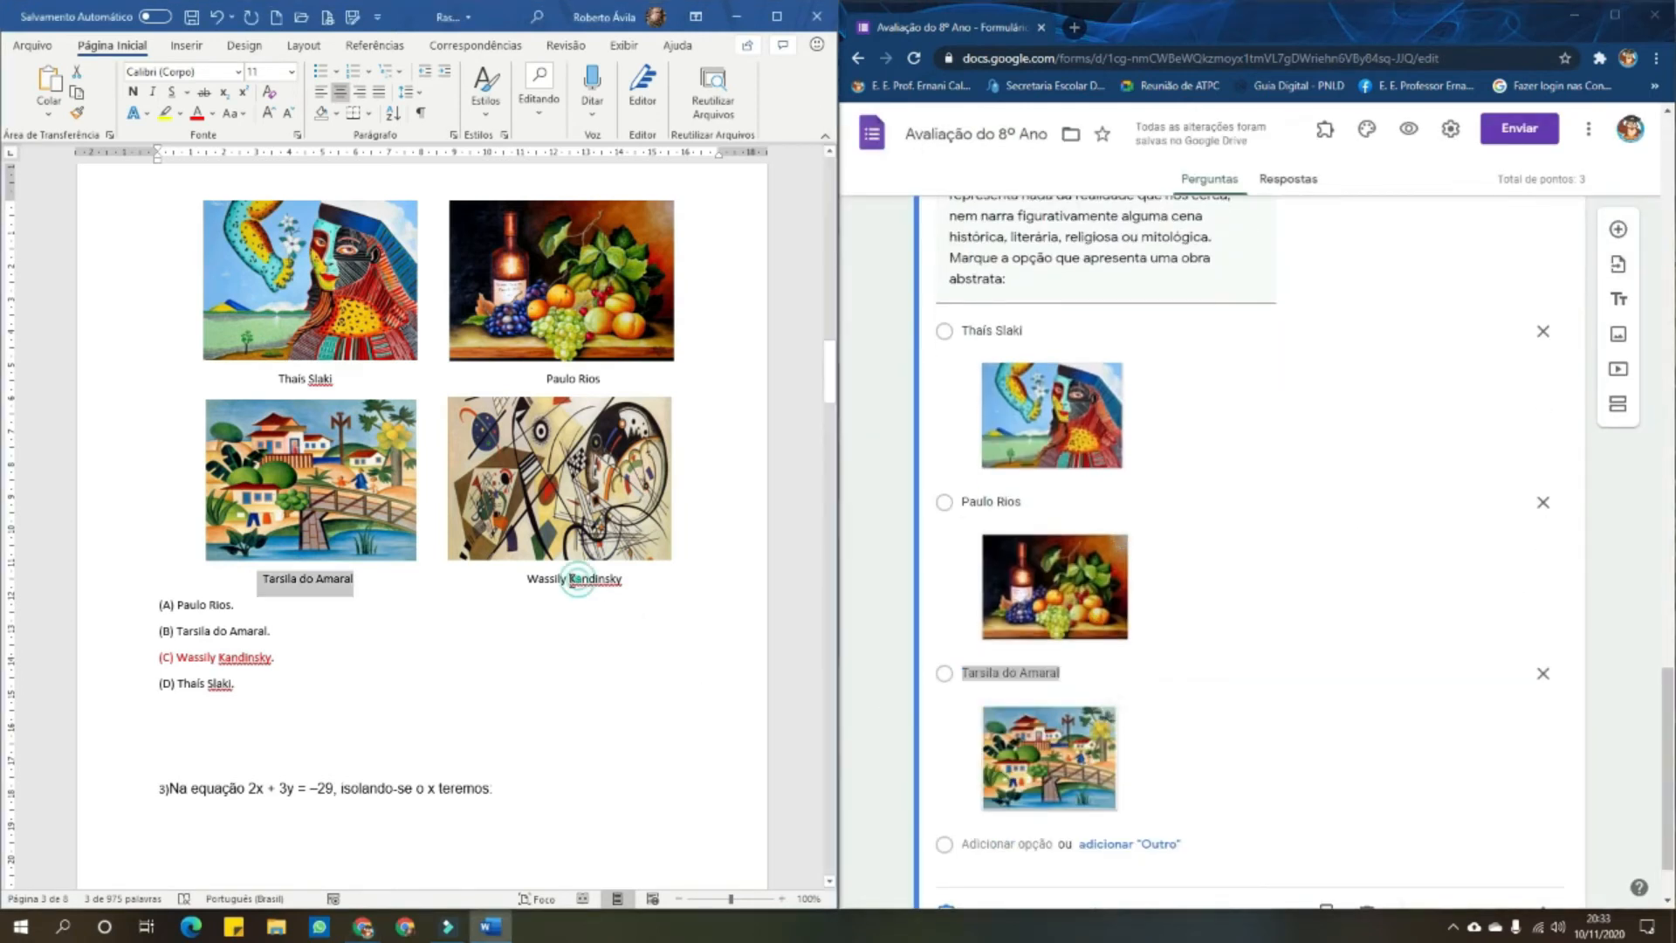
left_click_drag(526, 578, 601, 580)
key("ctrl+c")
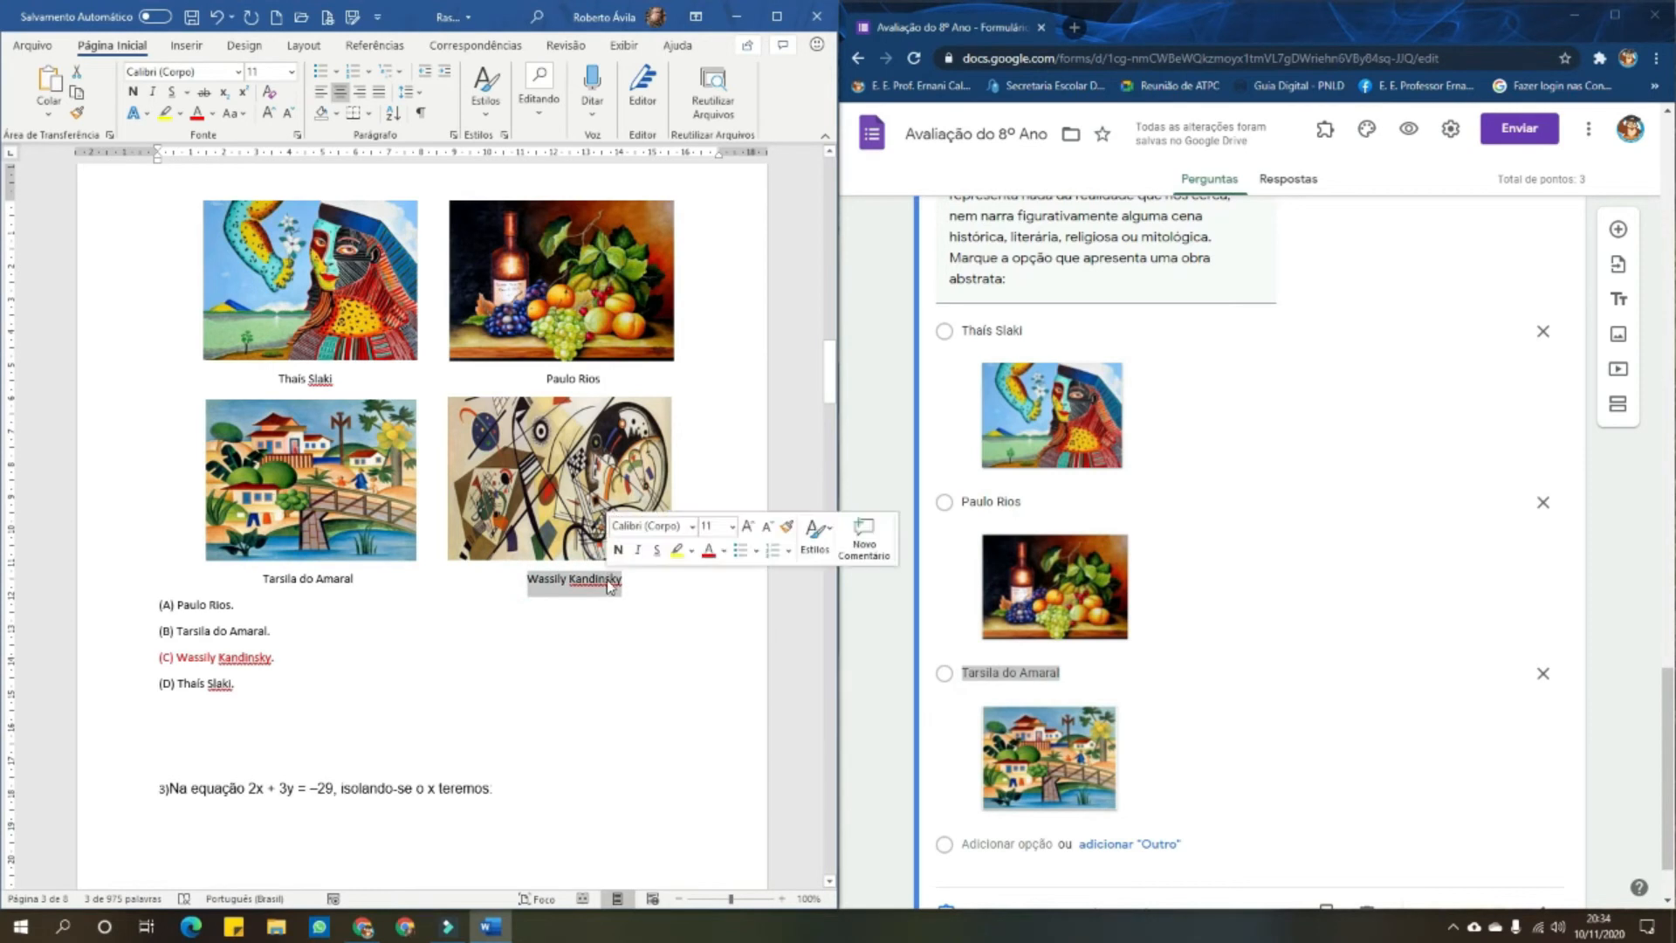
left_click(992, 844)
key("ctrl+v")
scroll(1418, 742, "down", 2)
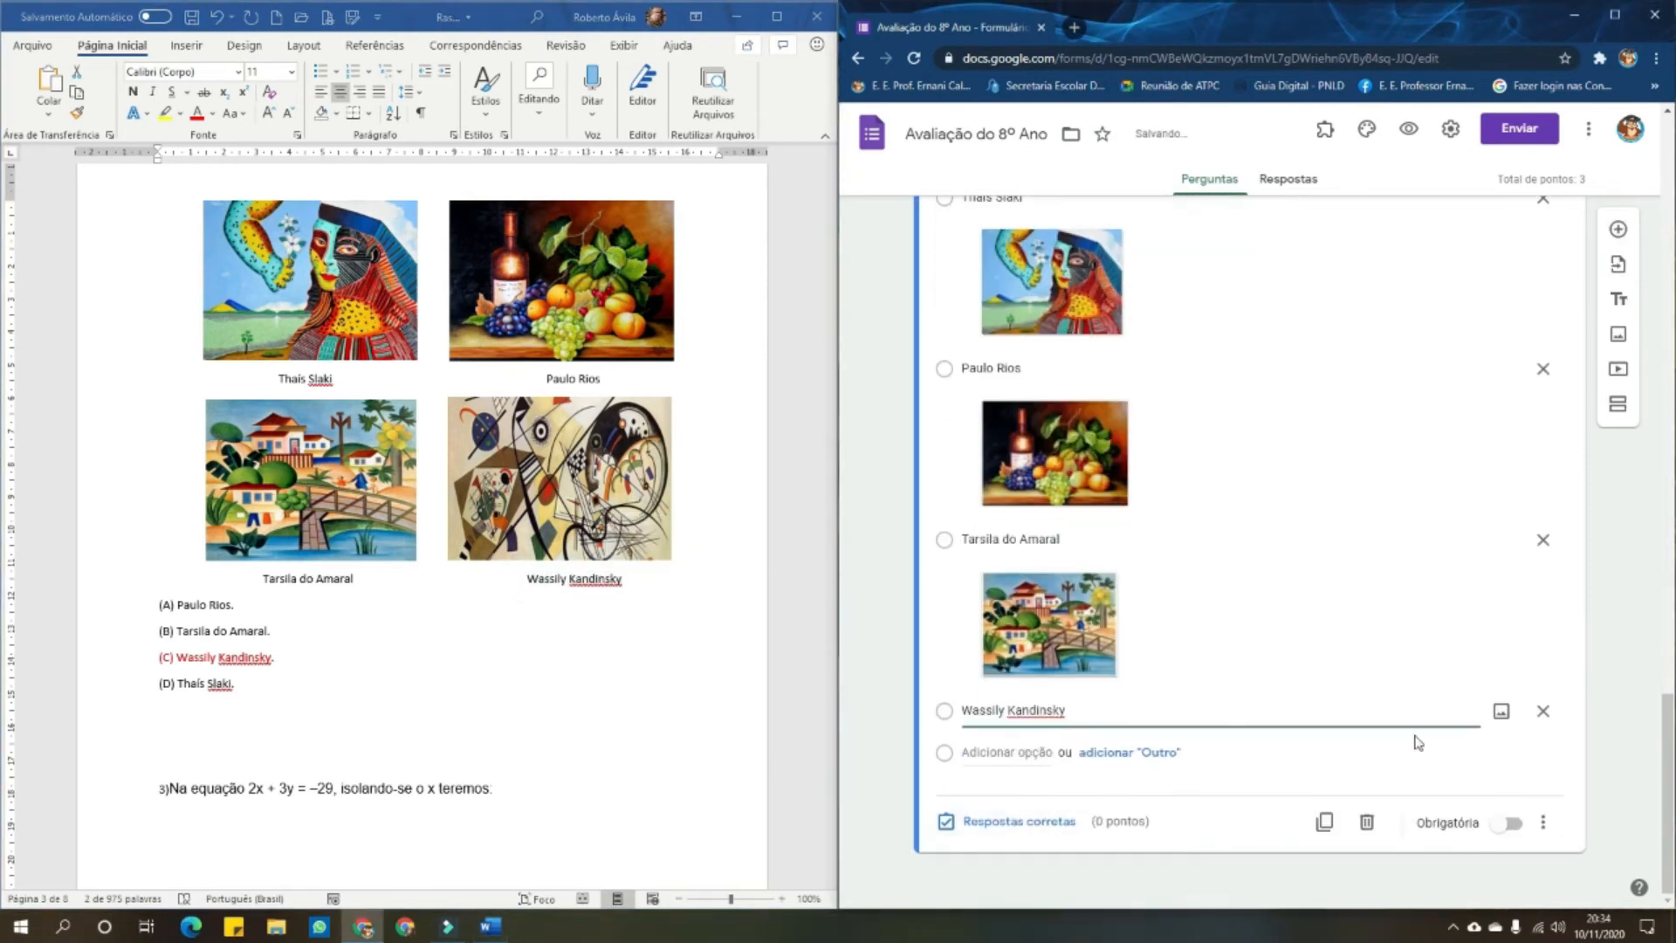
Upload image "D" from the desktop to the fourth answer option of question 04
left_click(1500, 713)
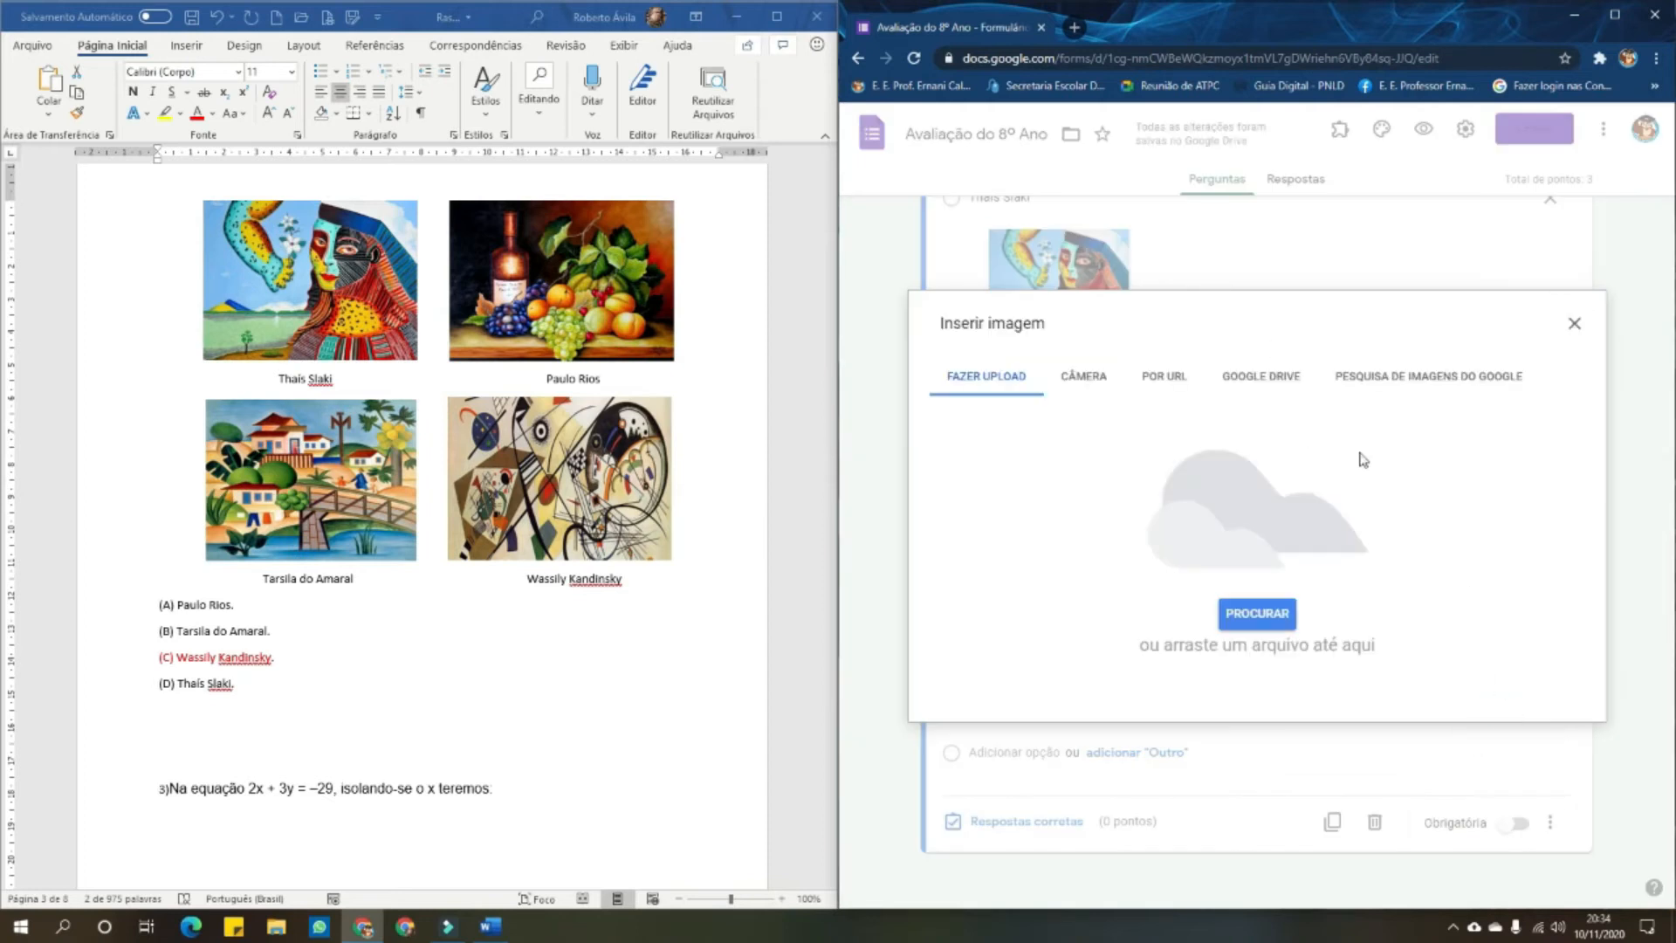
left_click(1250, 616)
left_click(1449, 170)
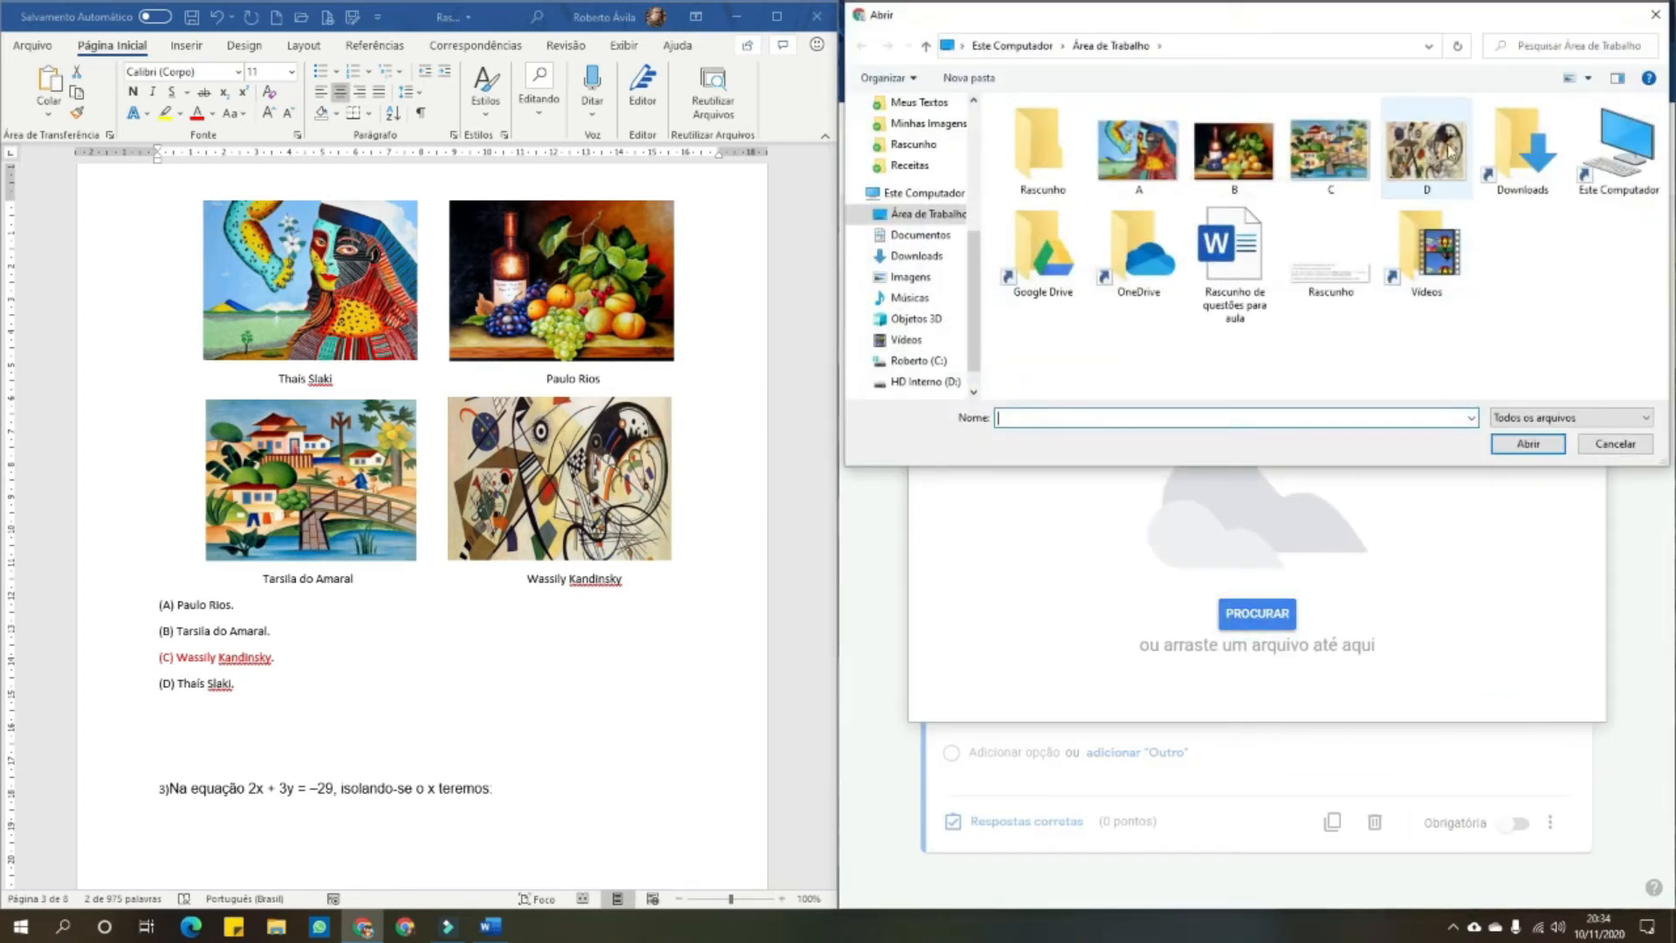
left_click(1514, 443)
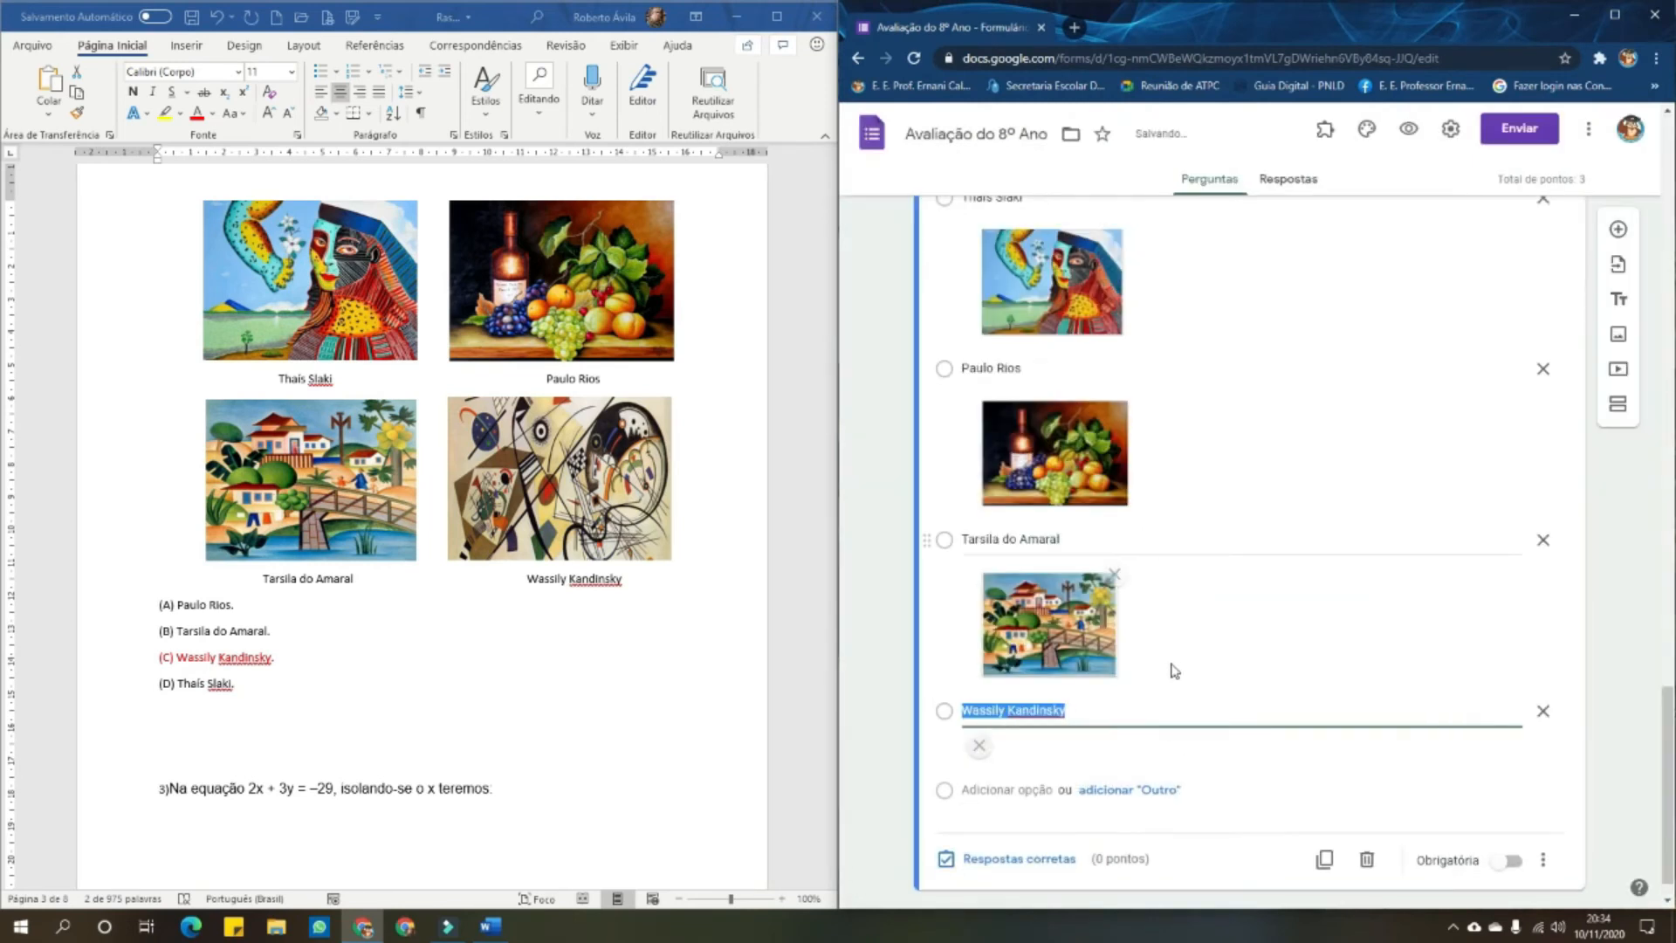
Review the finished image options of question 04 and set them to be shown in random order
scroll(1215, 707, "up", 3)
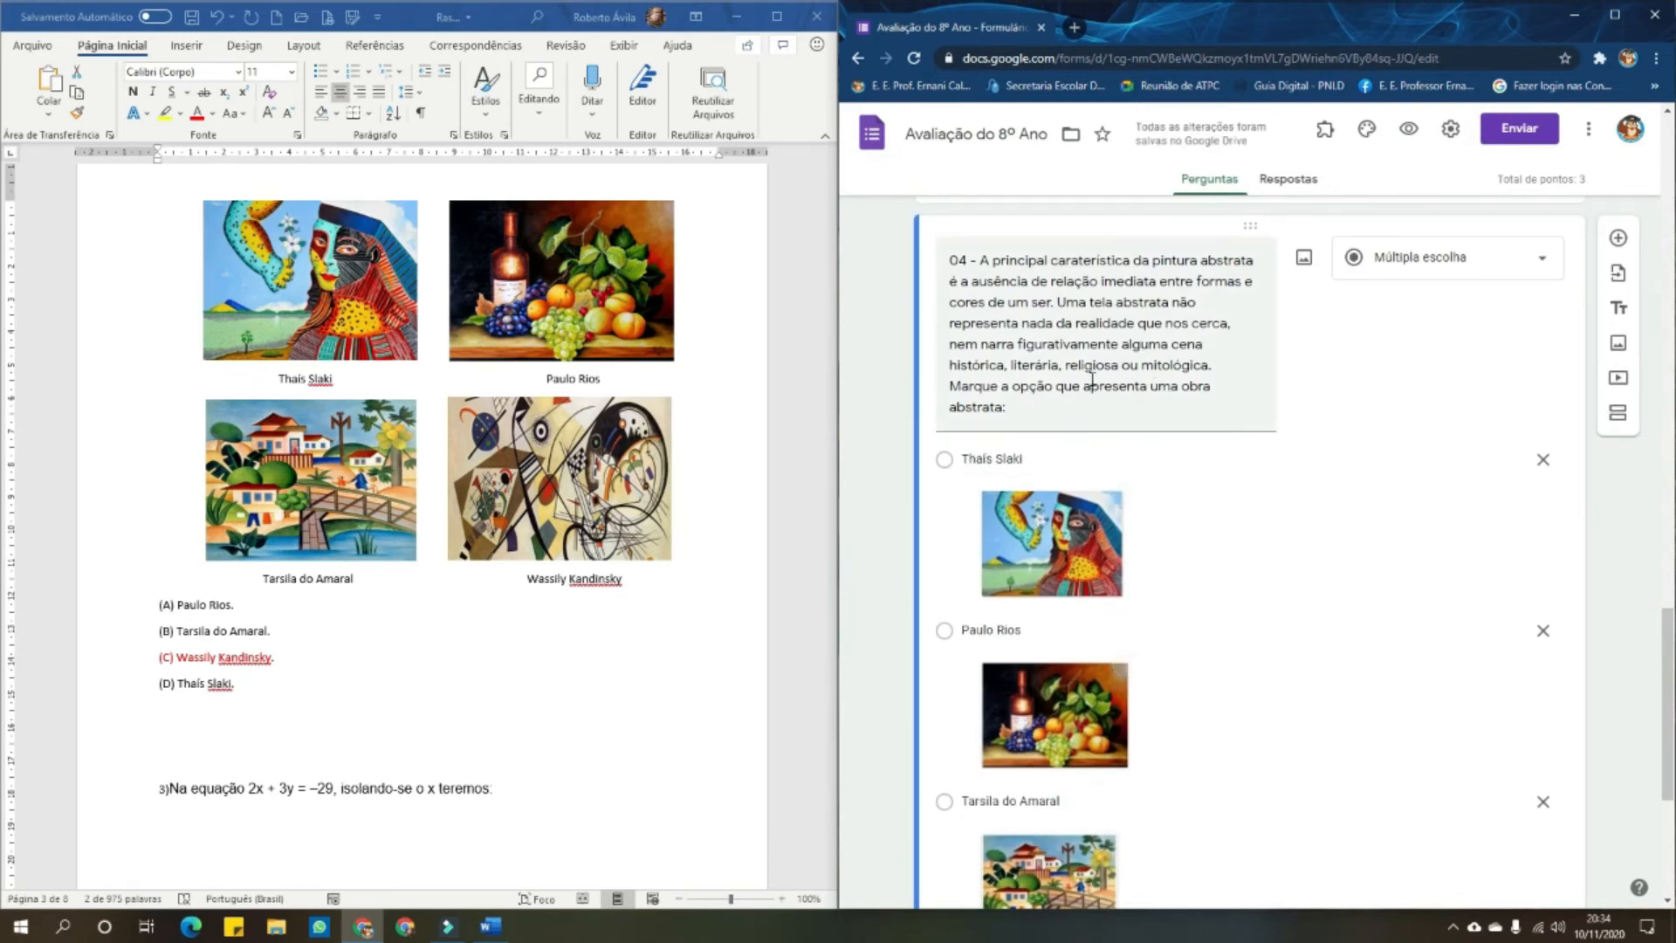
scroll(1231, 668, "down", 4)
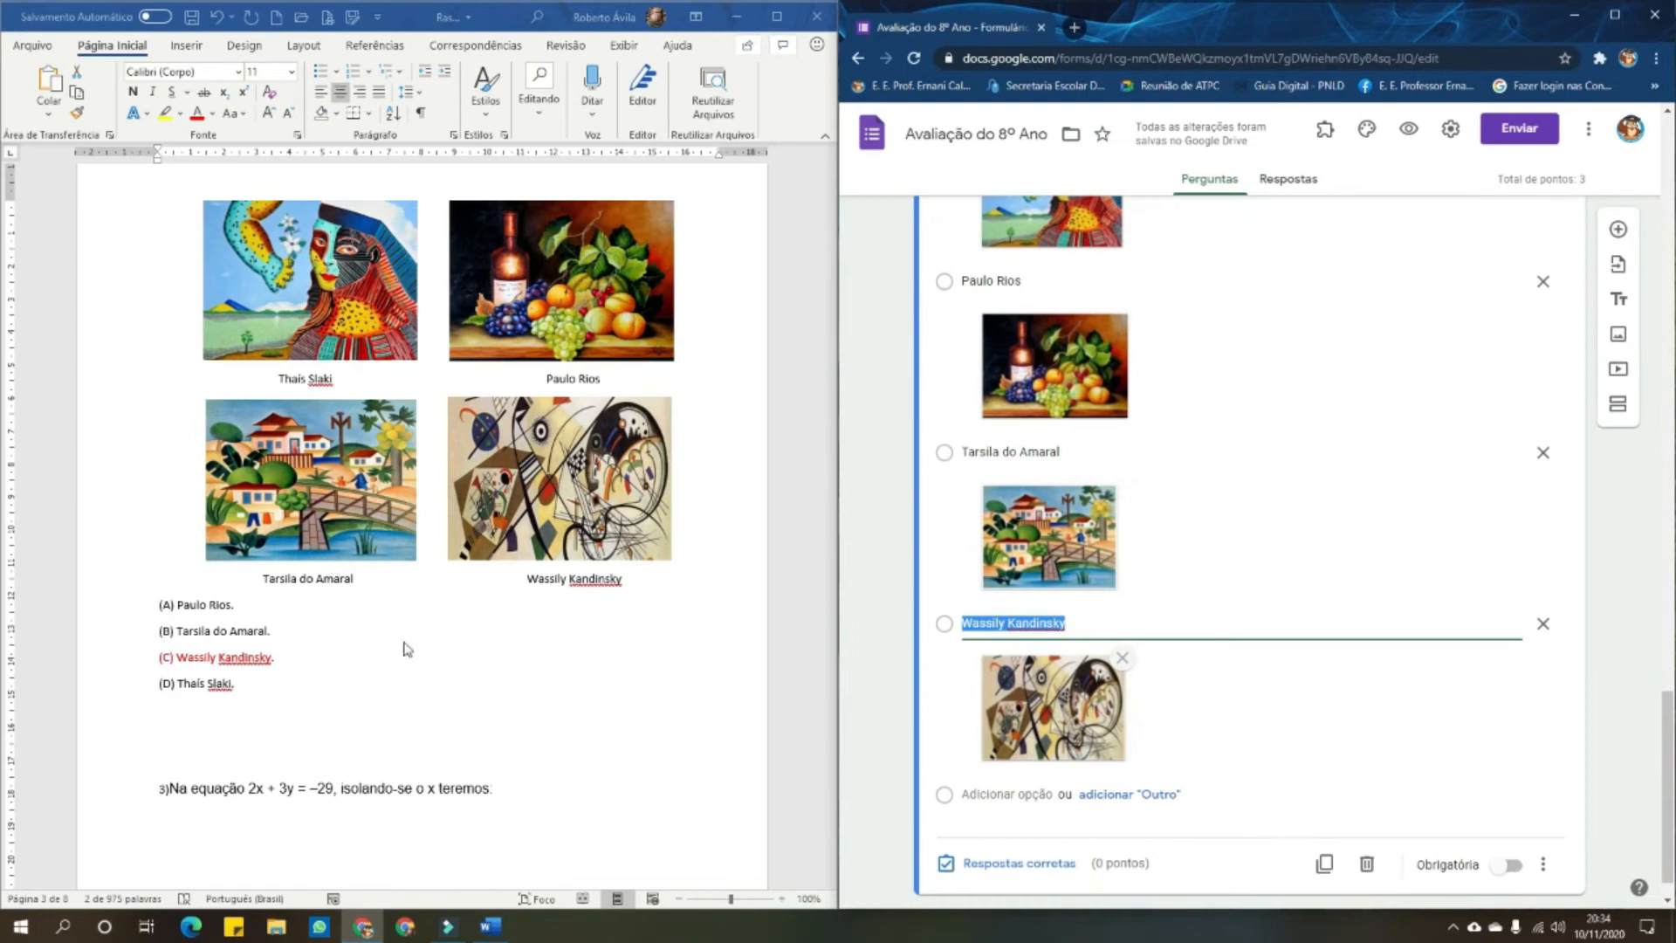
scroll(1315, 591, "up", 2)
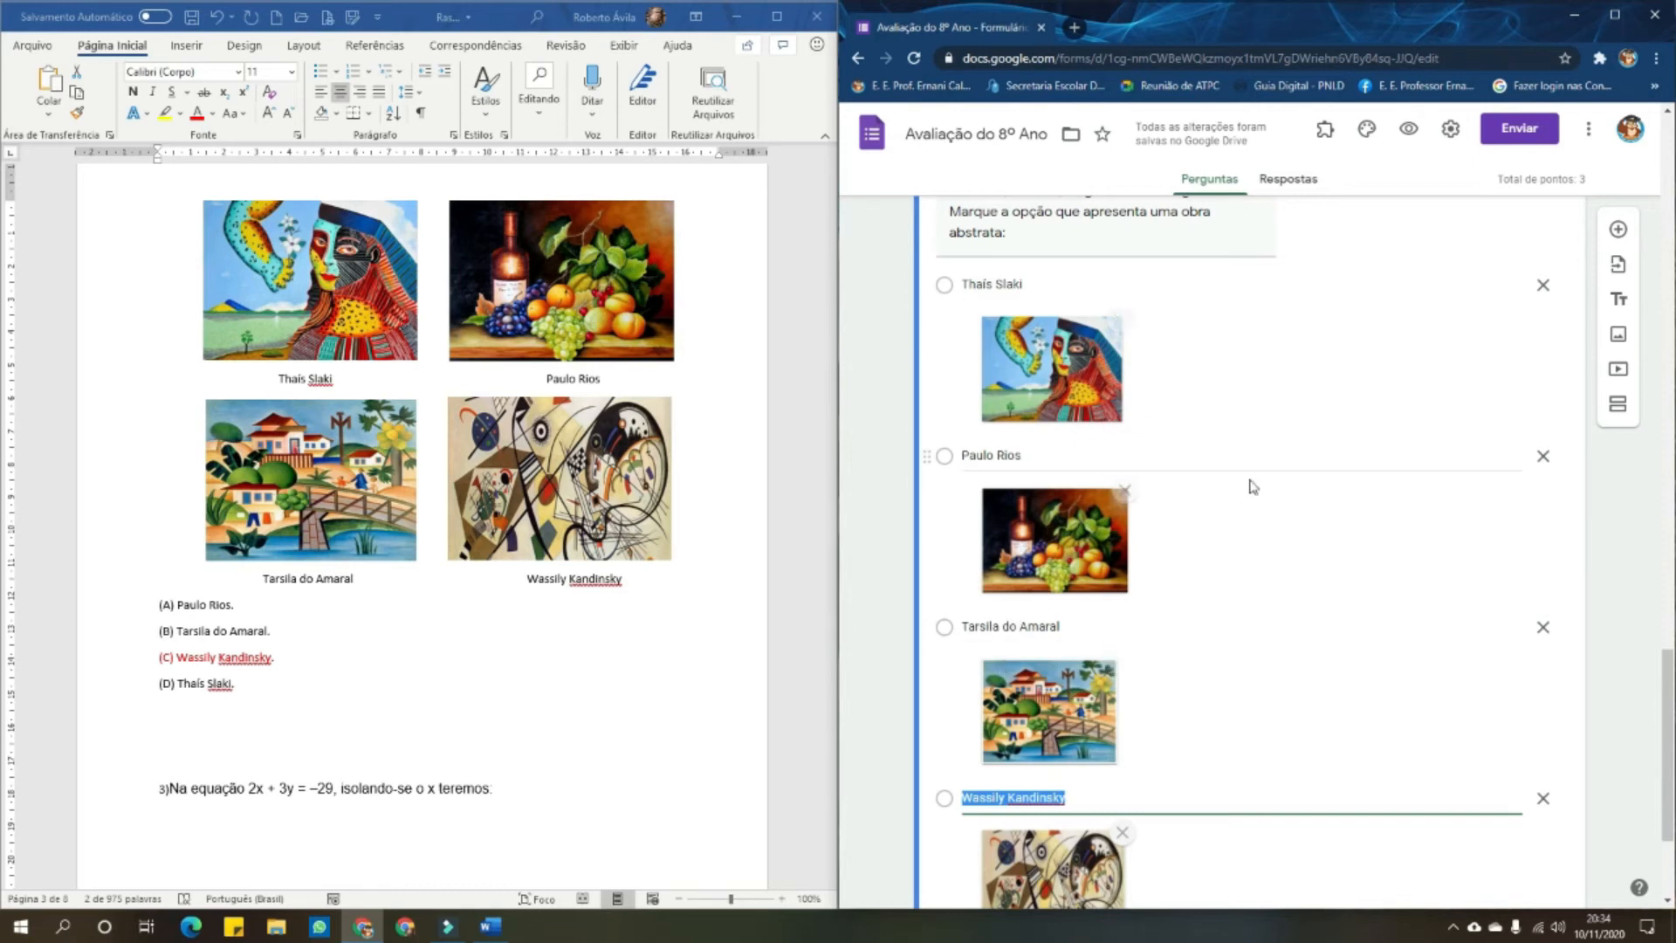
scroll(1274, 493, "down", 3)
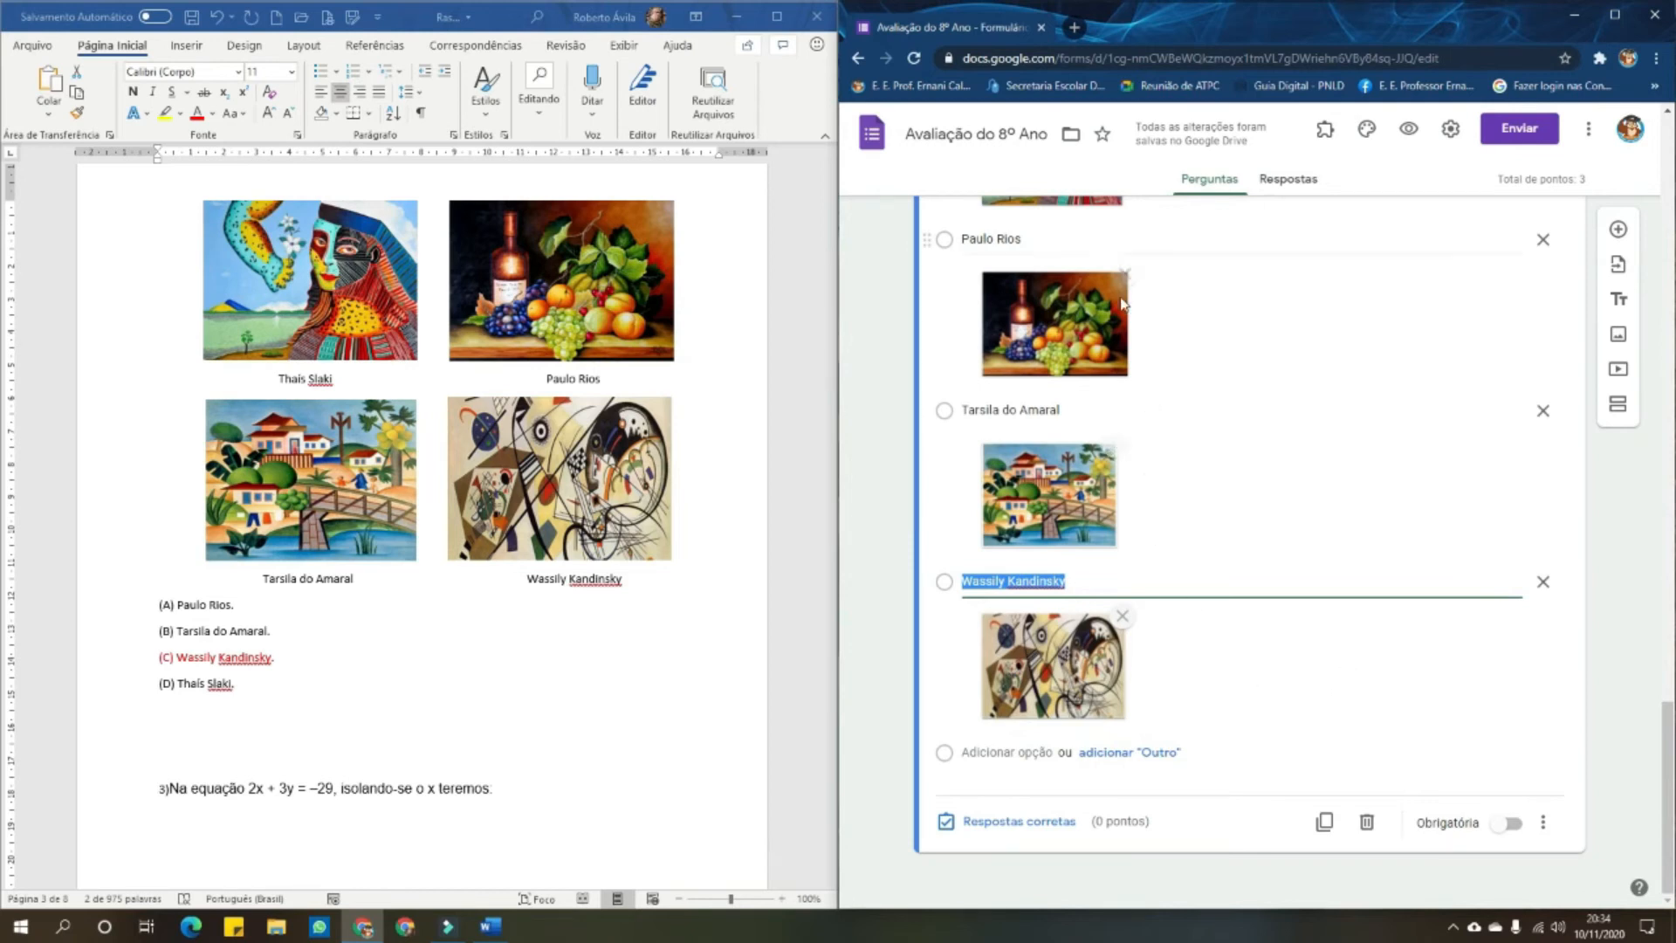
left_click(1544, 823)
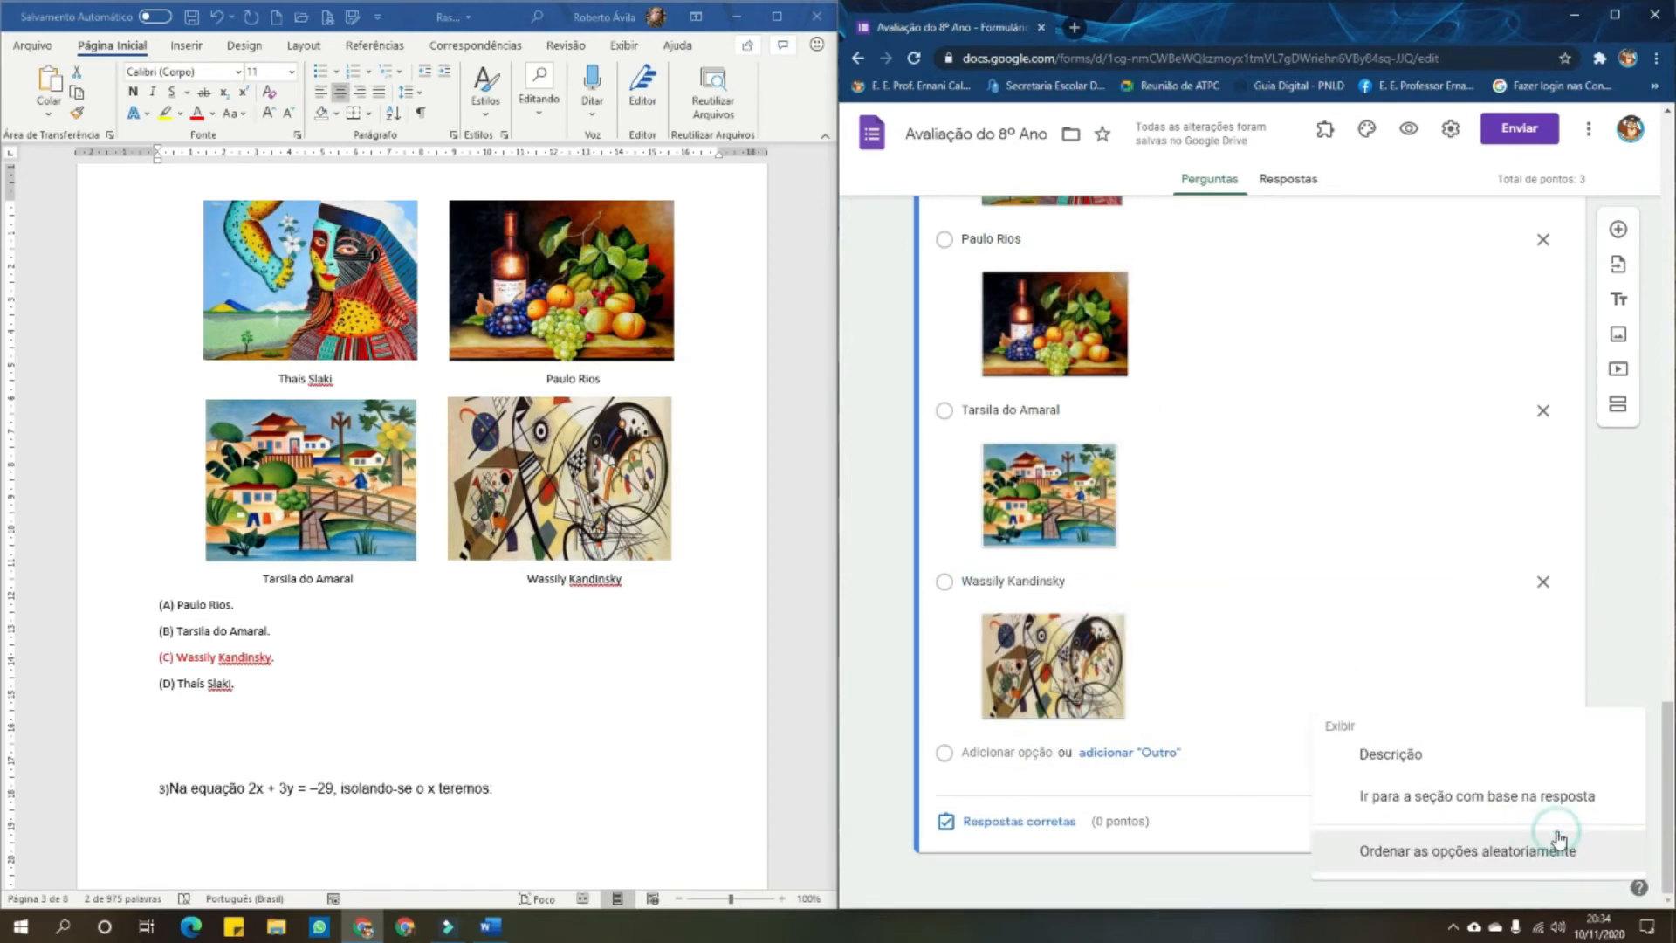
left_click(1394, 852)
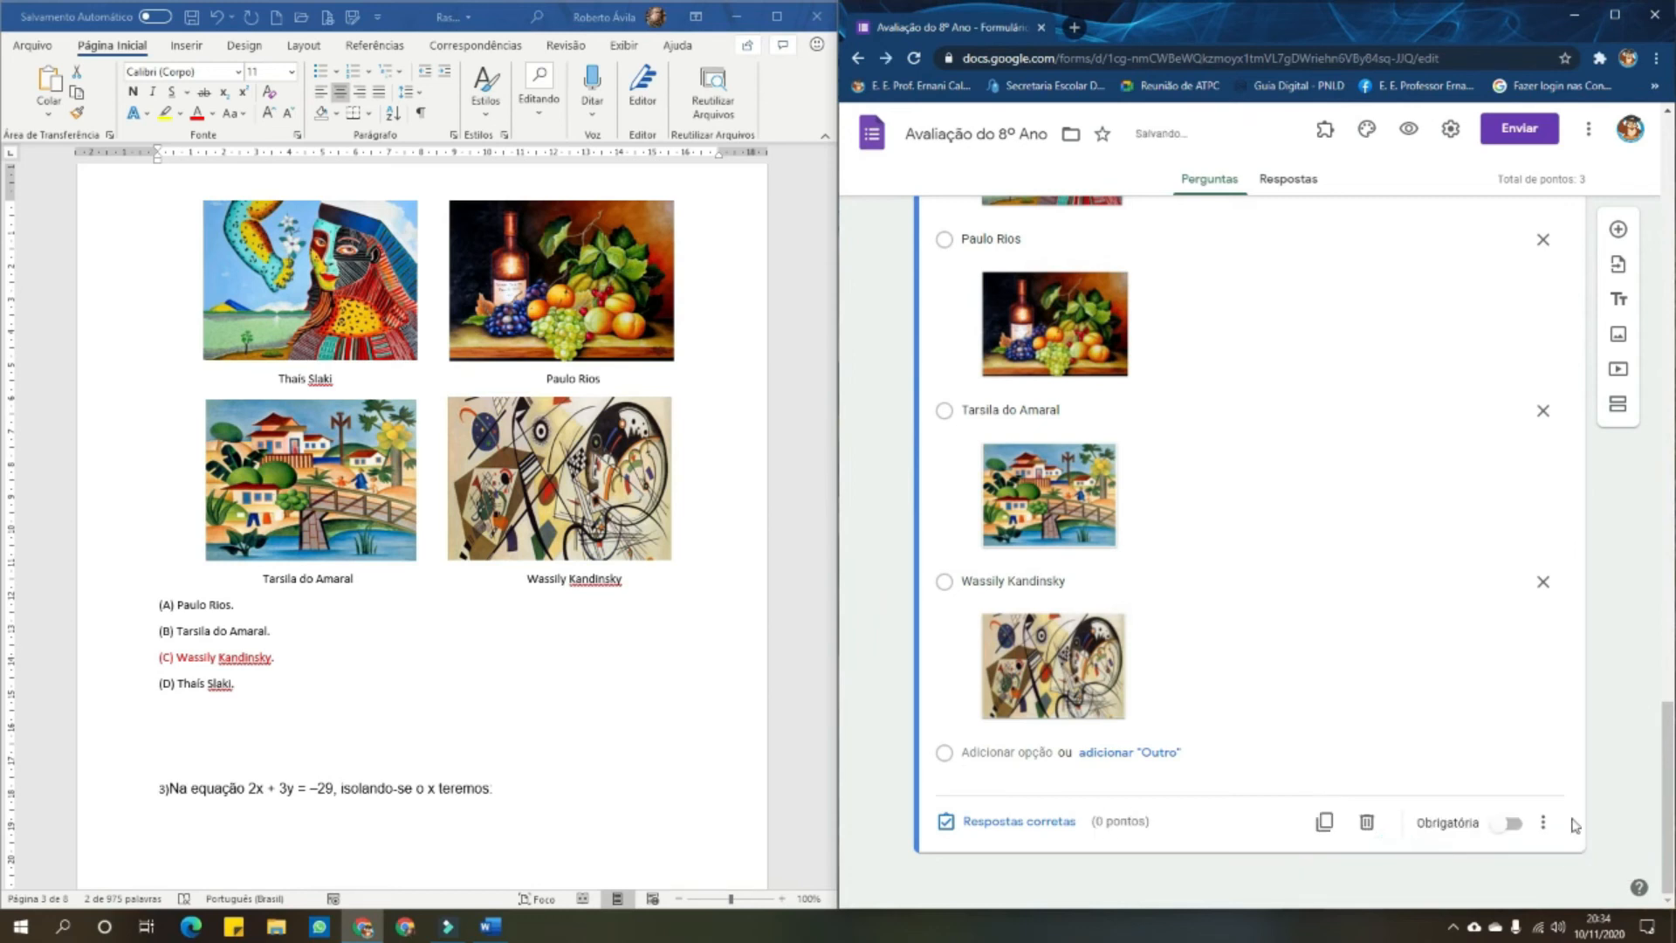
Mark "Wassily Kandinsky" as the correct answer in the answer key of question 04
scroll(1284, 580, "up", 4)
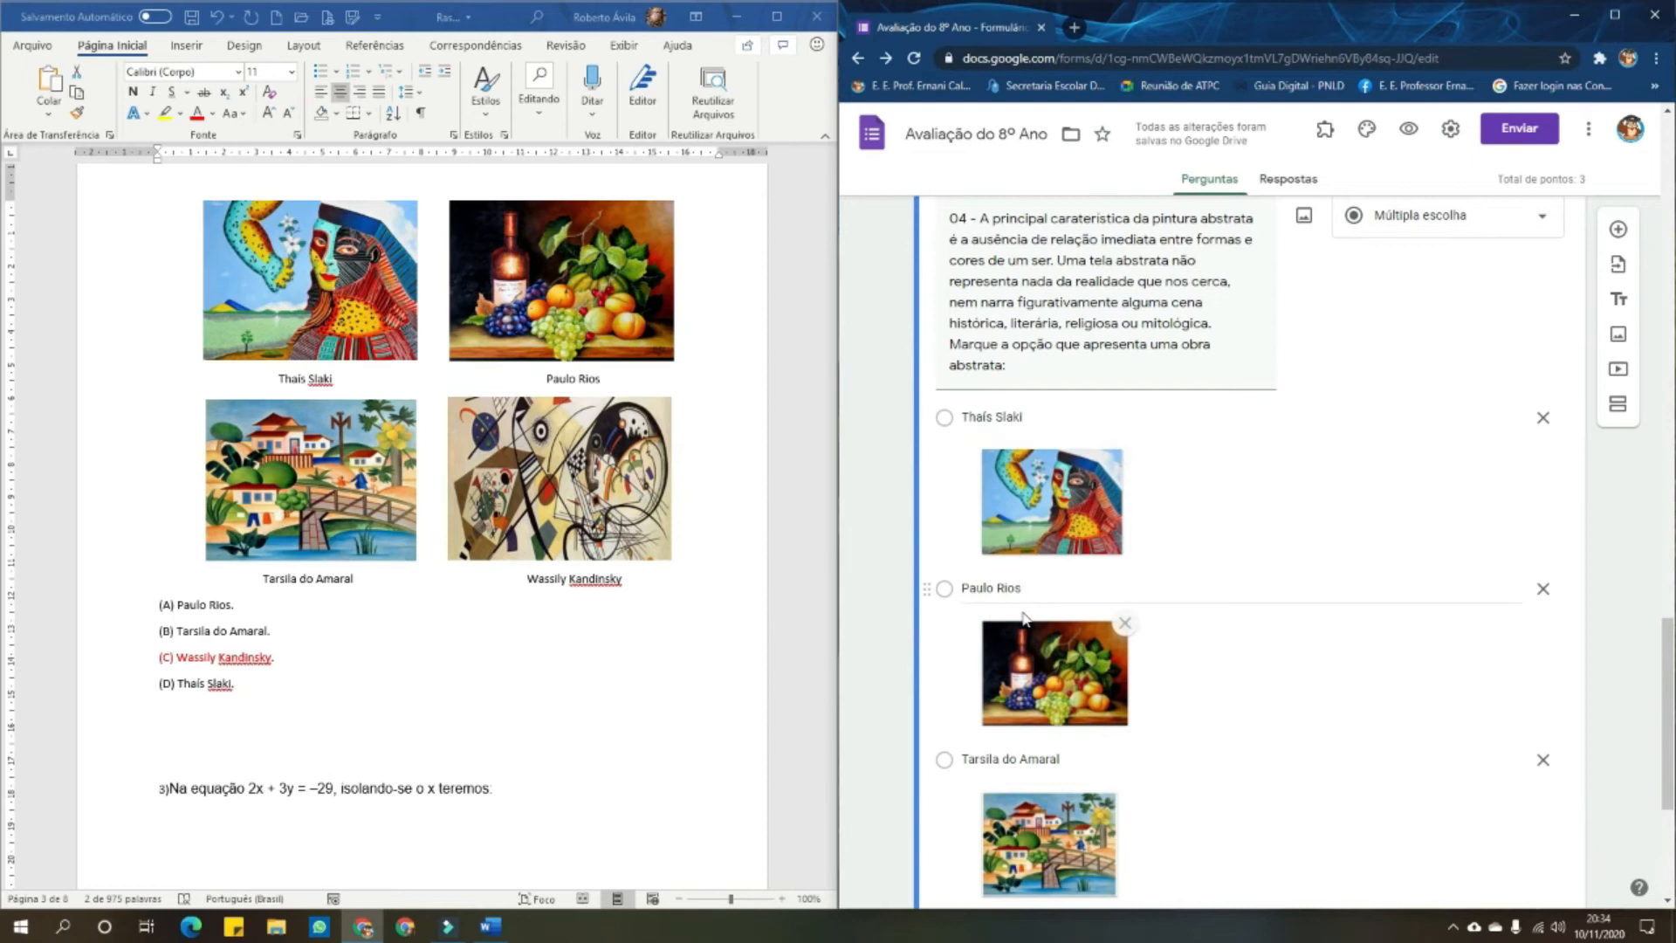
scroll(1279, 690, "down", 4)
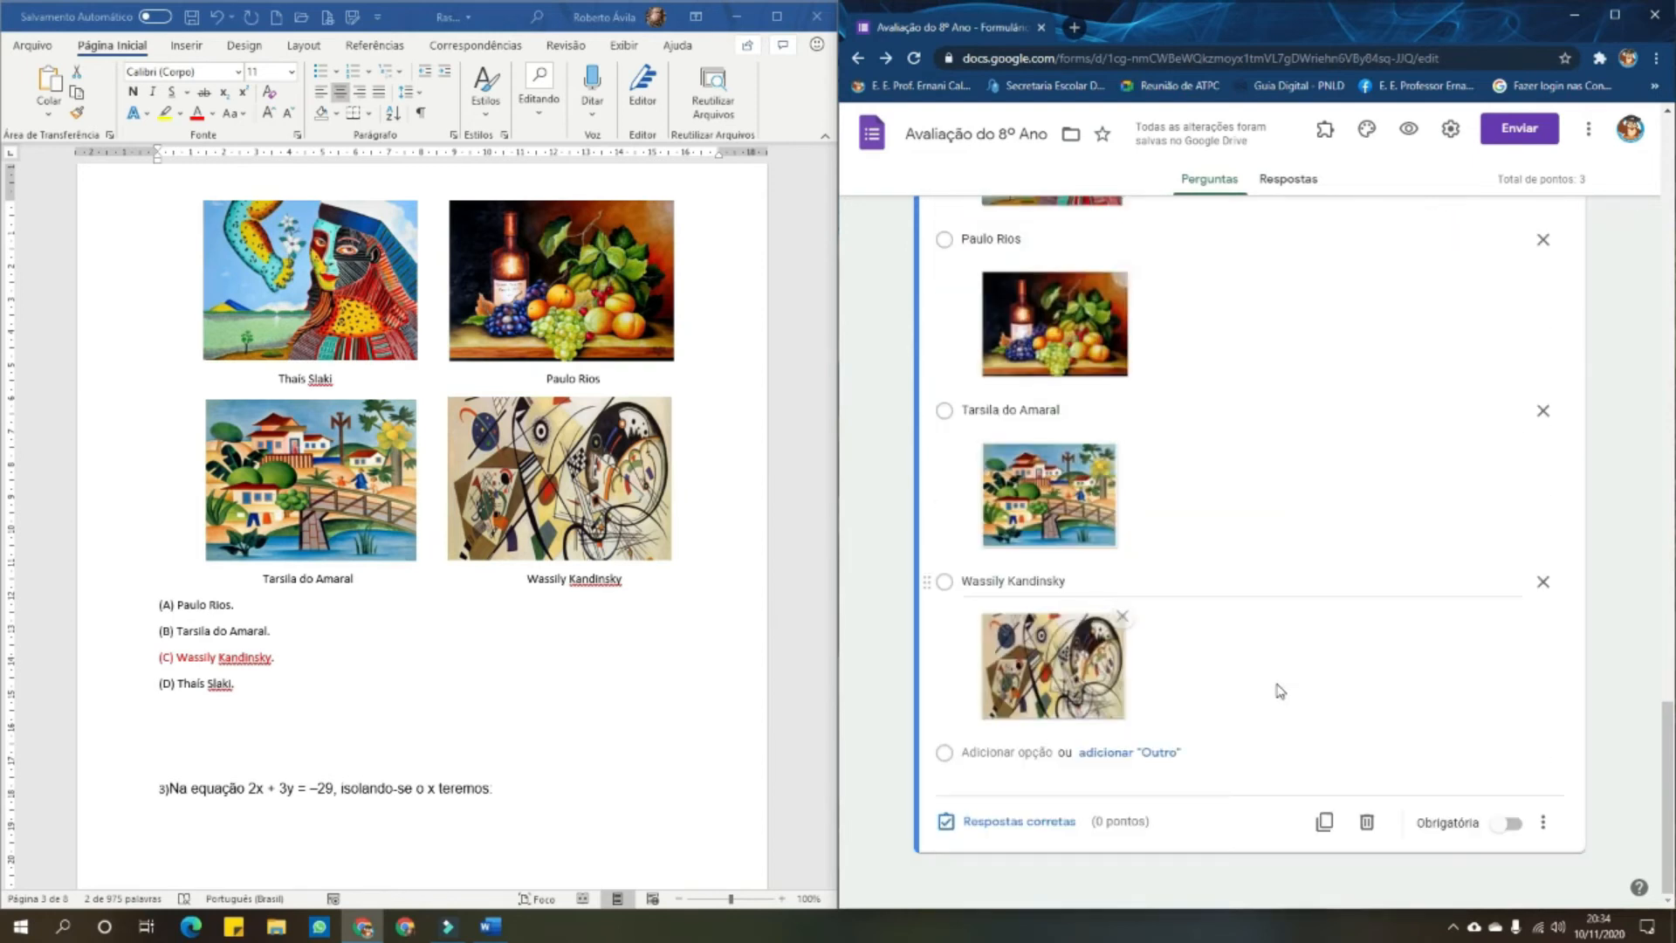
left_click(1013, 822)
scroll(1226, 721, "down", 1)
scroll(1226, 722, "down", 2)
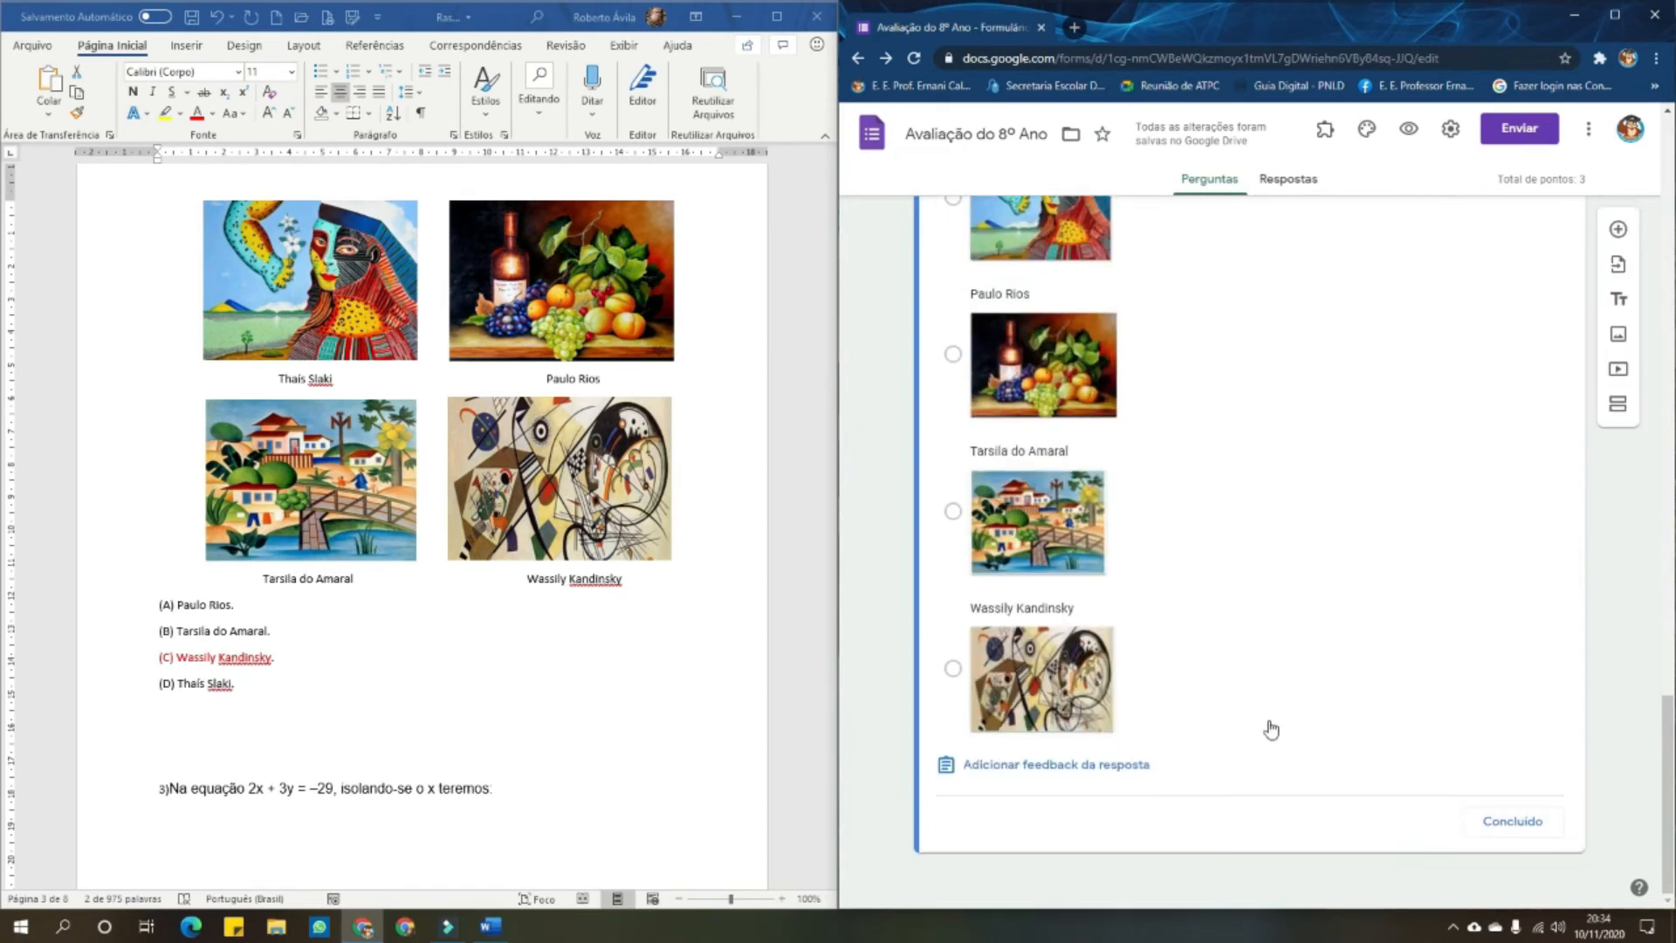
scroll(1250, 788, "up", 2)
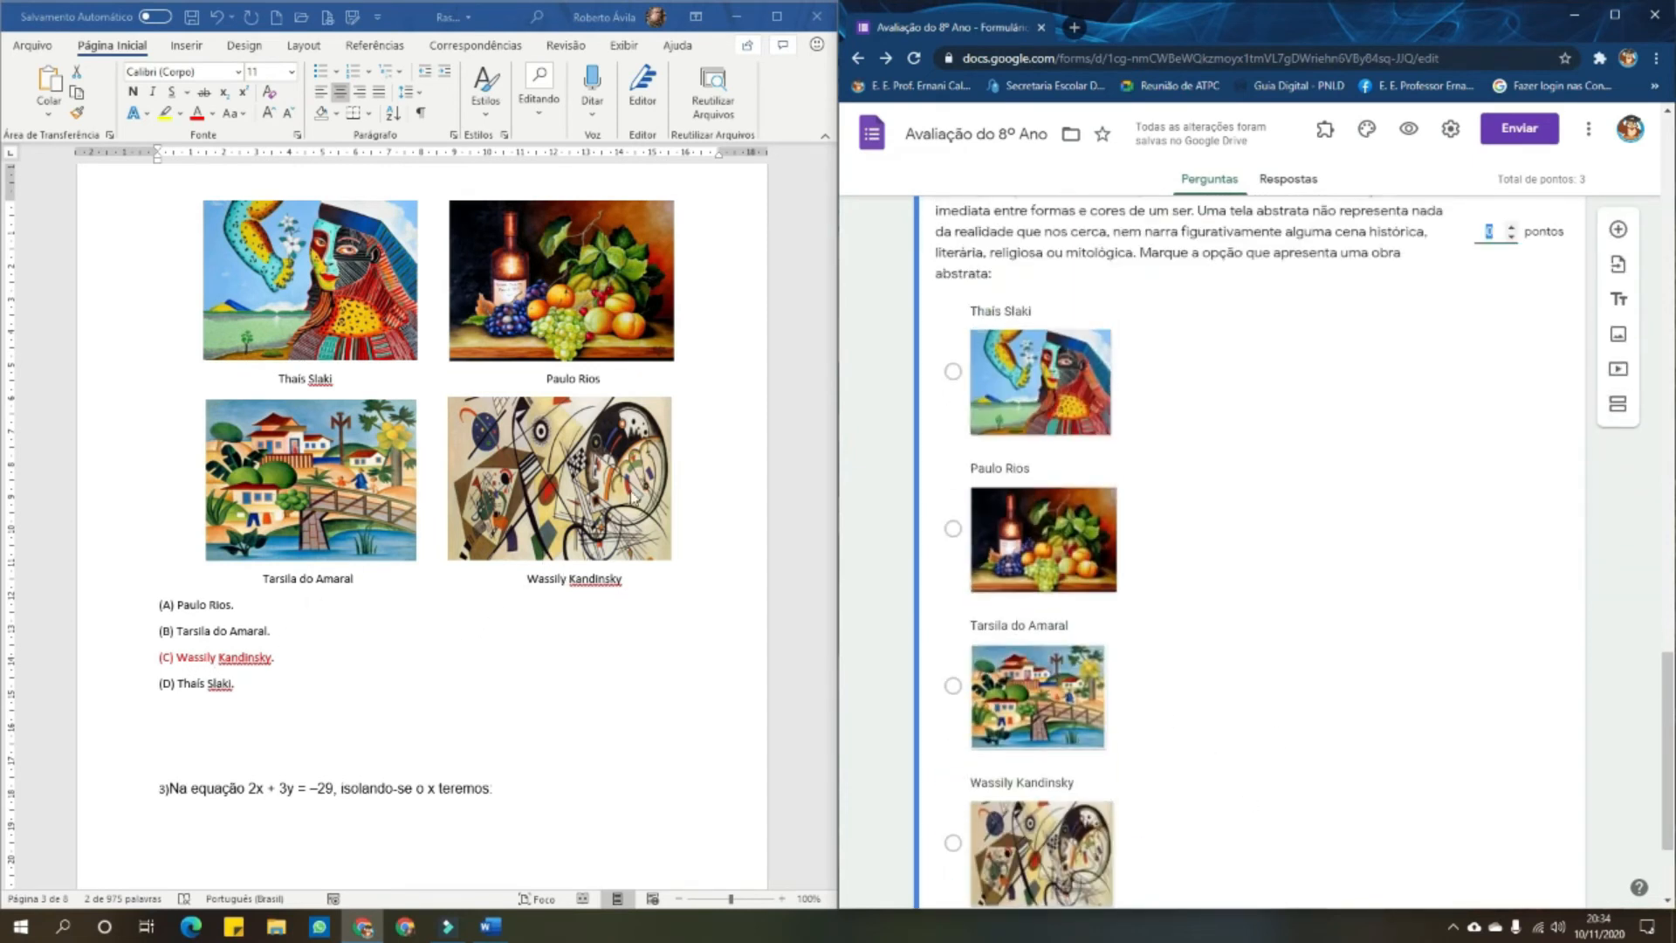
scroll(1156, 681, "down", 2)
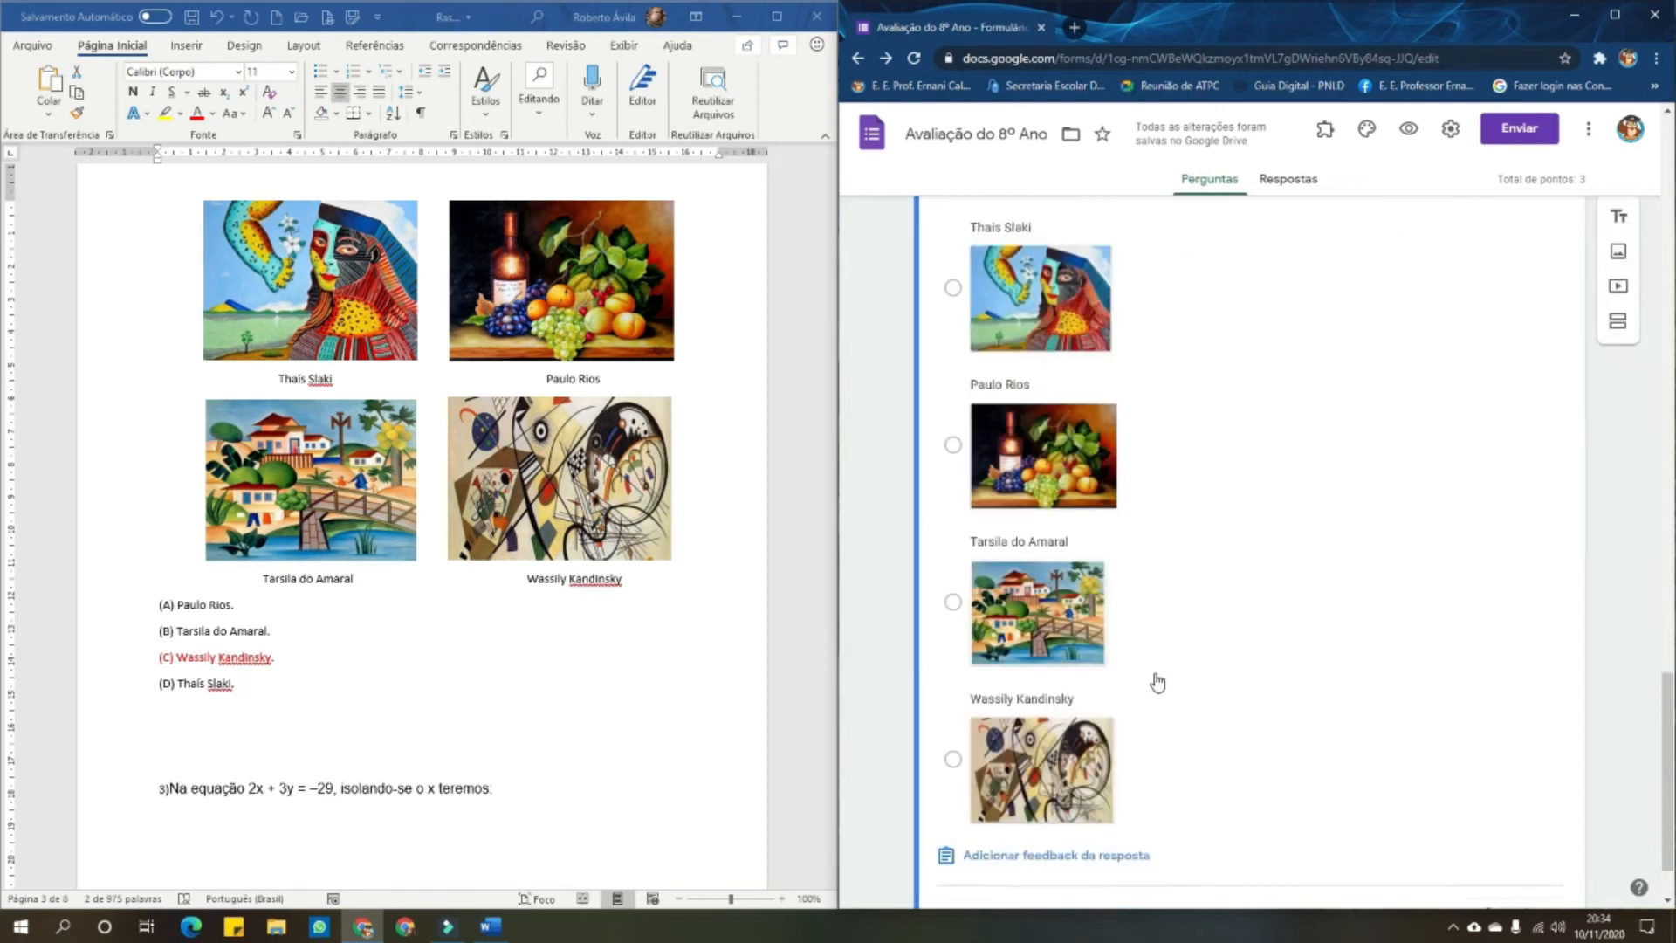
left_click(952, 667)
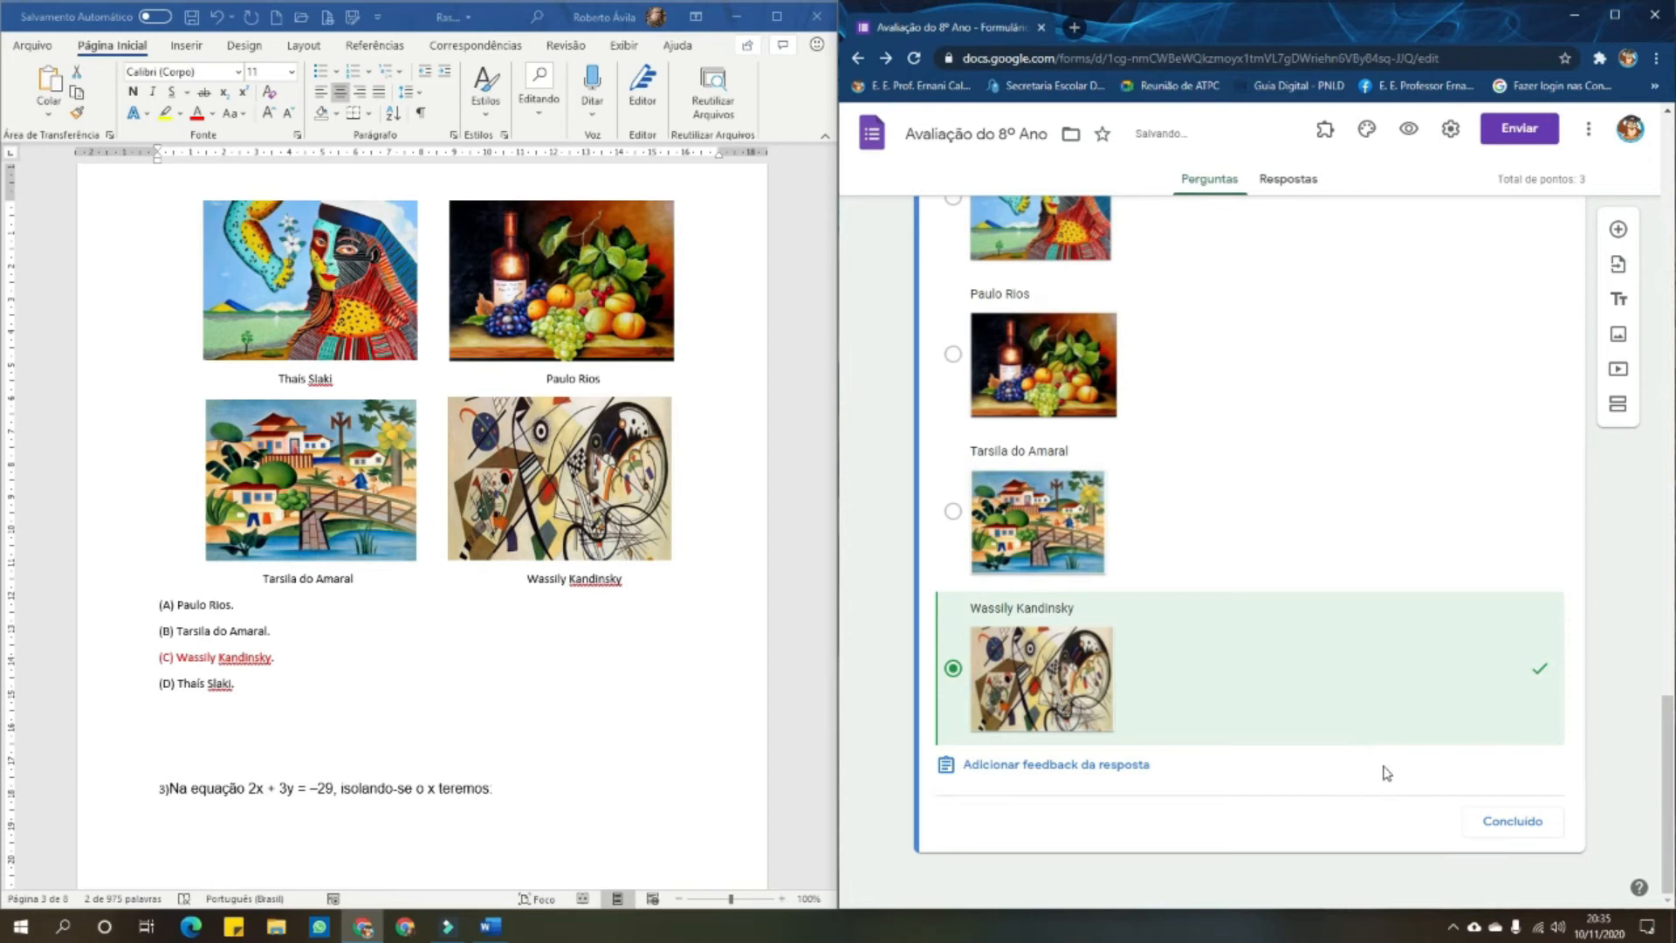
Set the score of question 04 to 1 point and finish editing the answer key
scroll(1386, 773, "up", 4)
left_click(1512, 404)
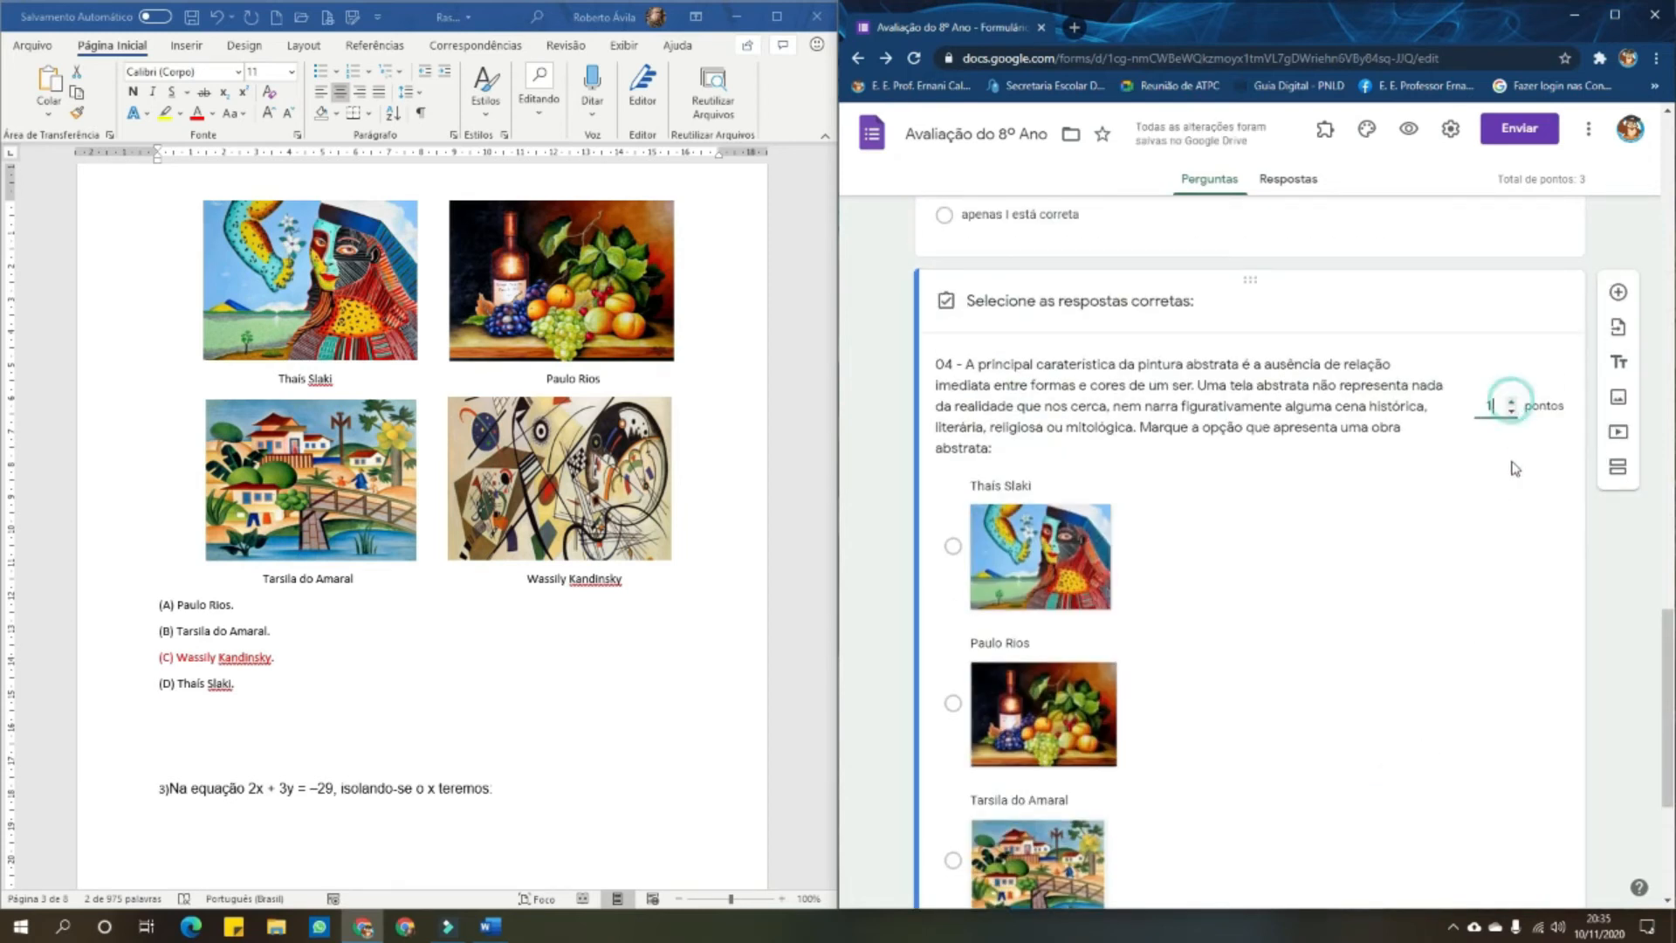
scroll(1489, 542, "down", 4)
left_click(1532, 823)
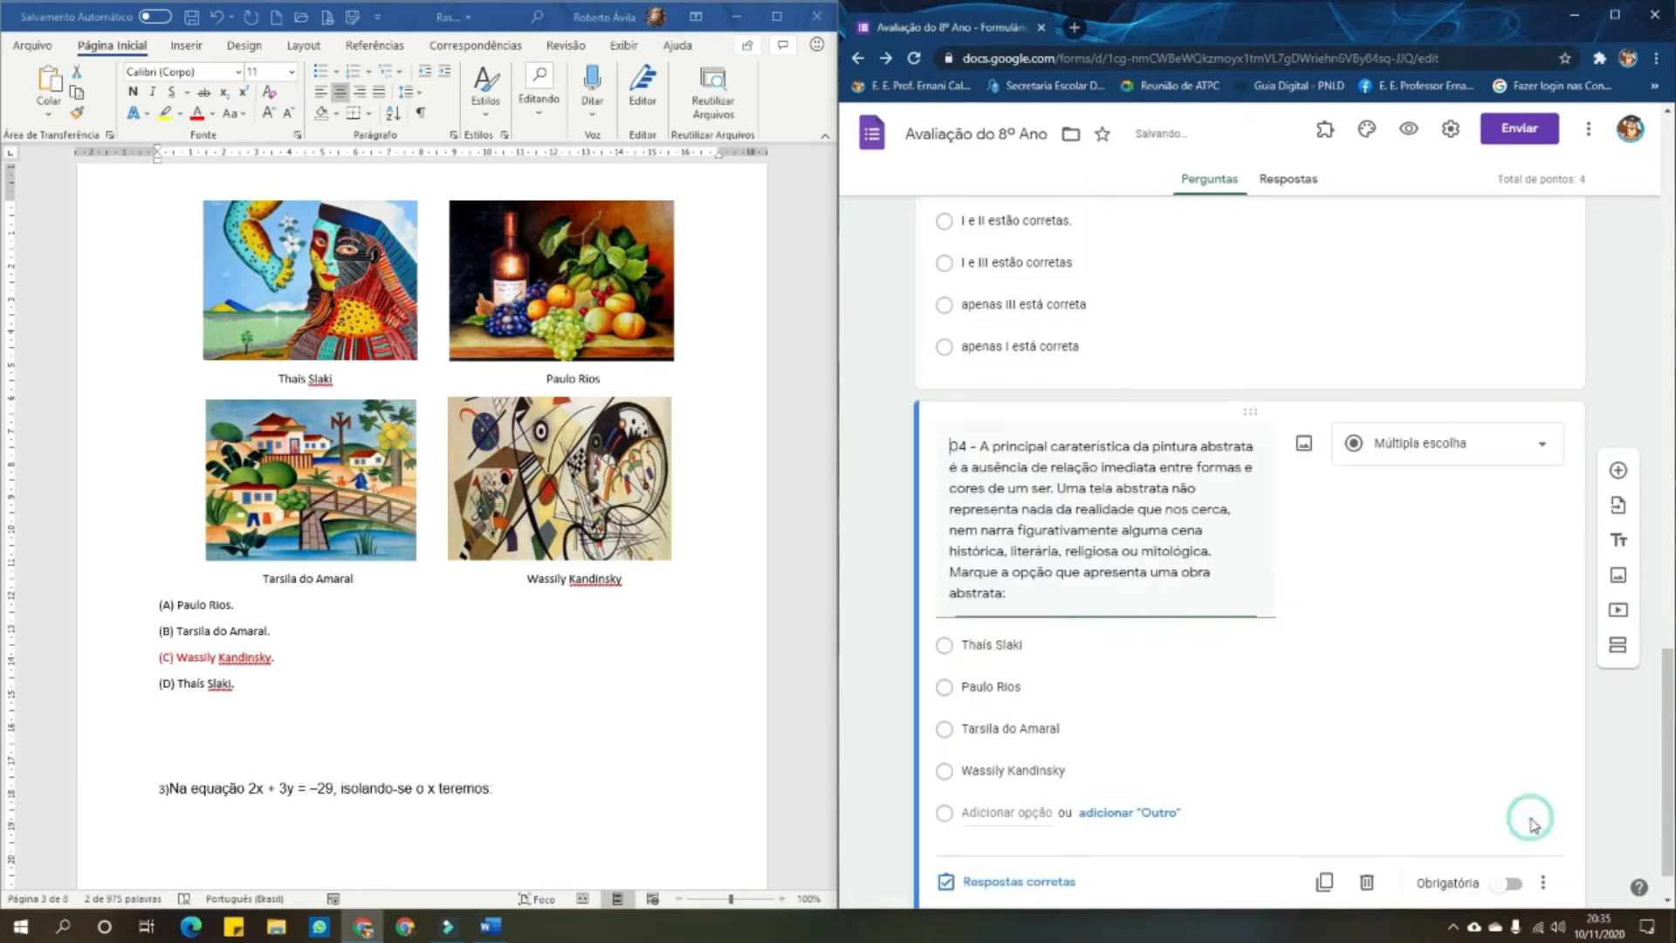
Make question 04 required and check its random option order setting
left_click(1510, 822)
left_click(1544, 823)
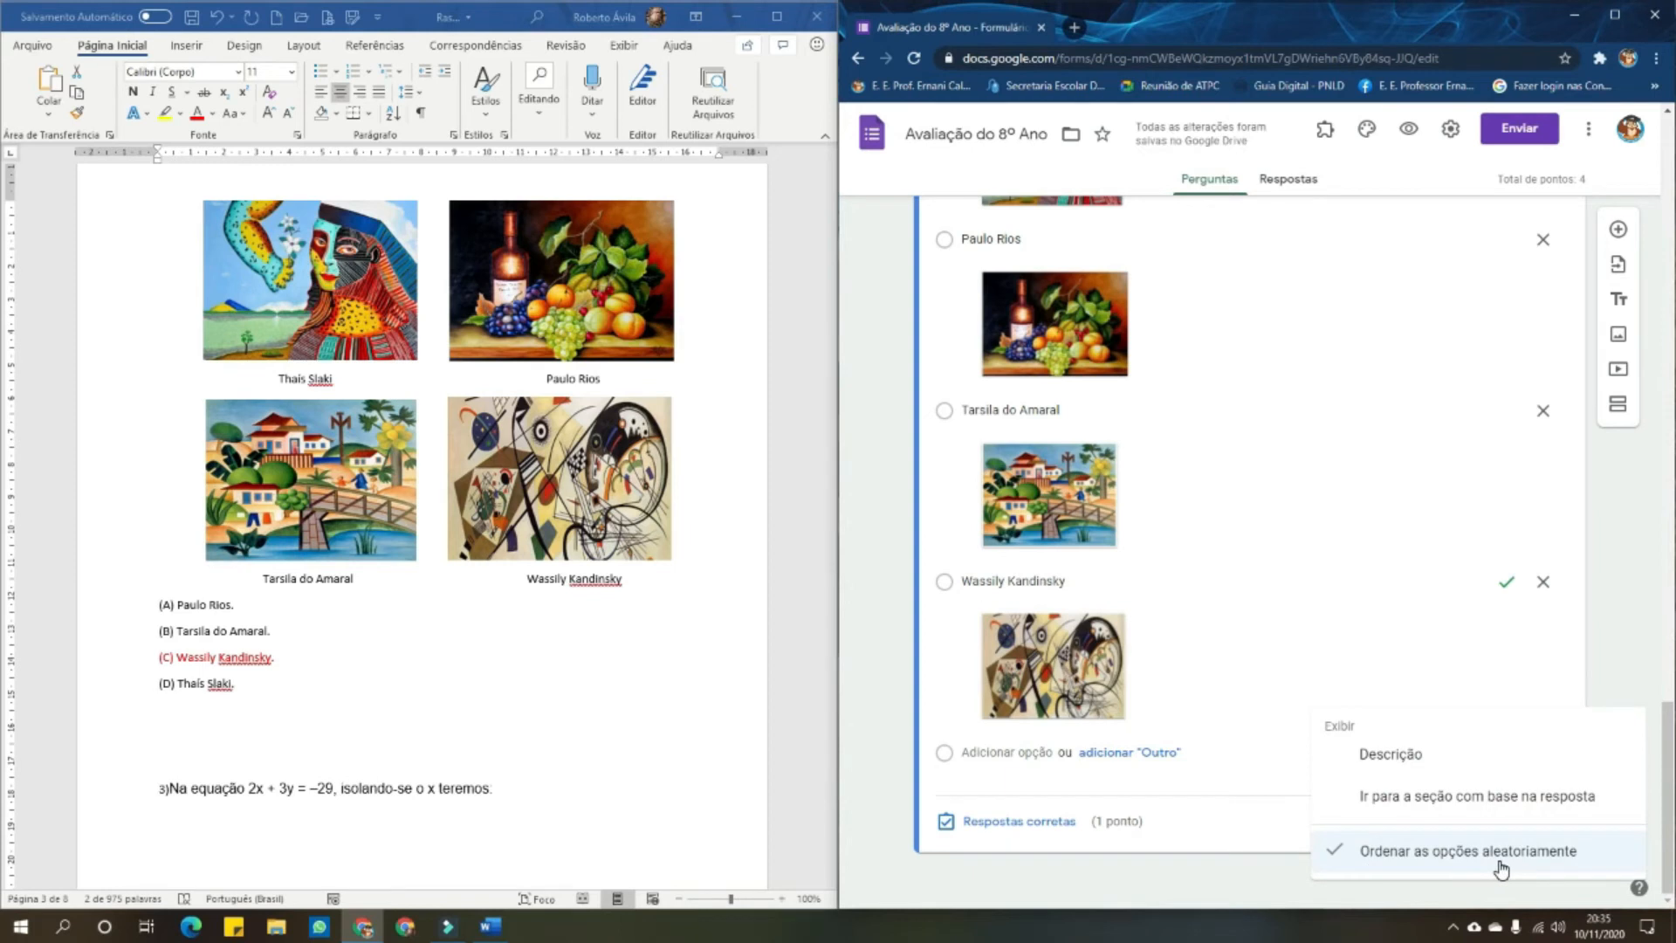
left_click(878, 681)
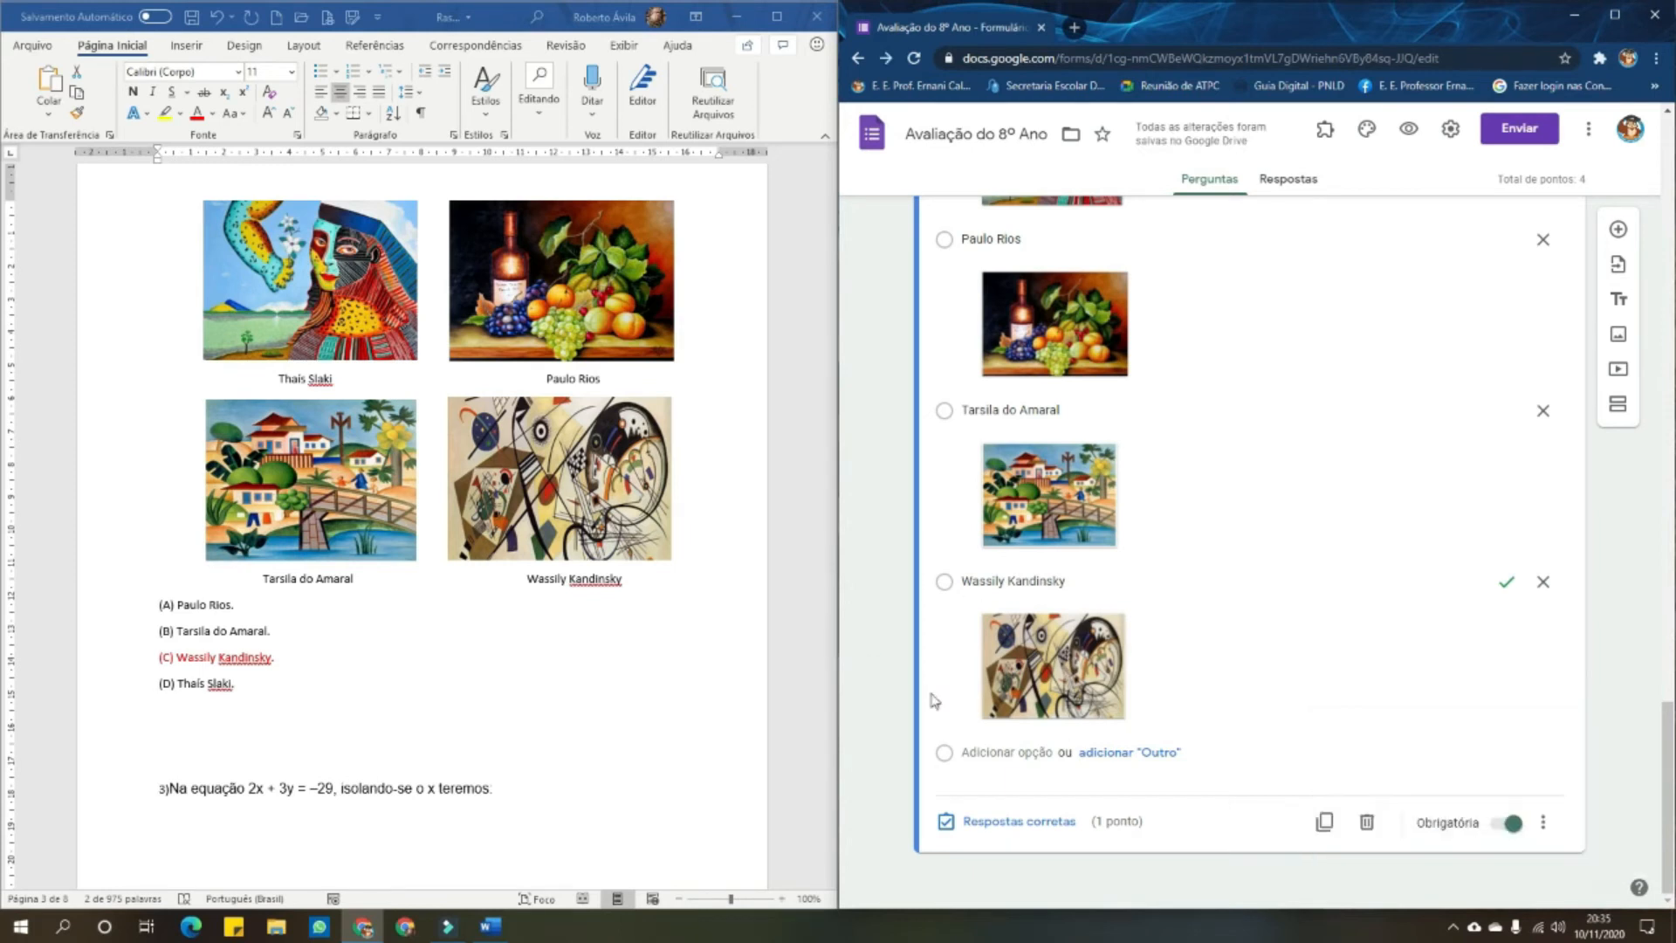
scroll(1209, 724, "up", 4)
scroll(1209, 724, "down", 4)
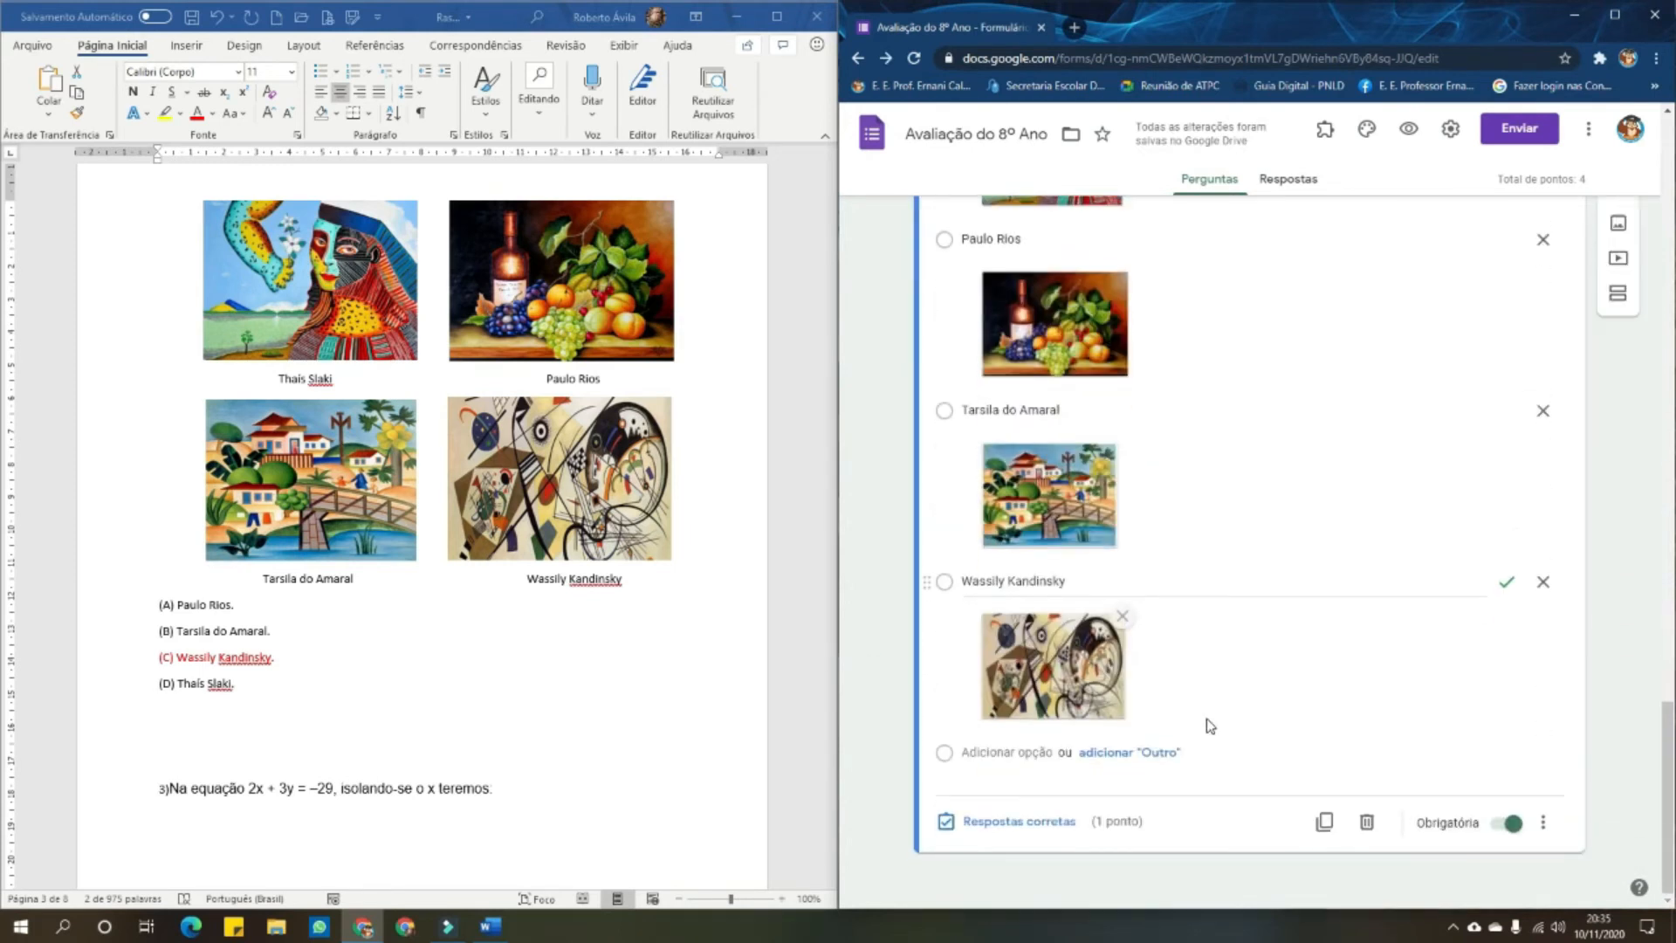
Insert blank lines before the equation question in the Word document so it moves onto the page with its alternatives
scroll(538, 695, "down", 10)
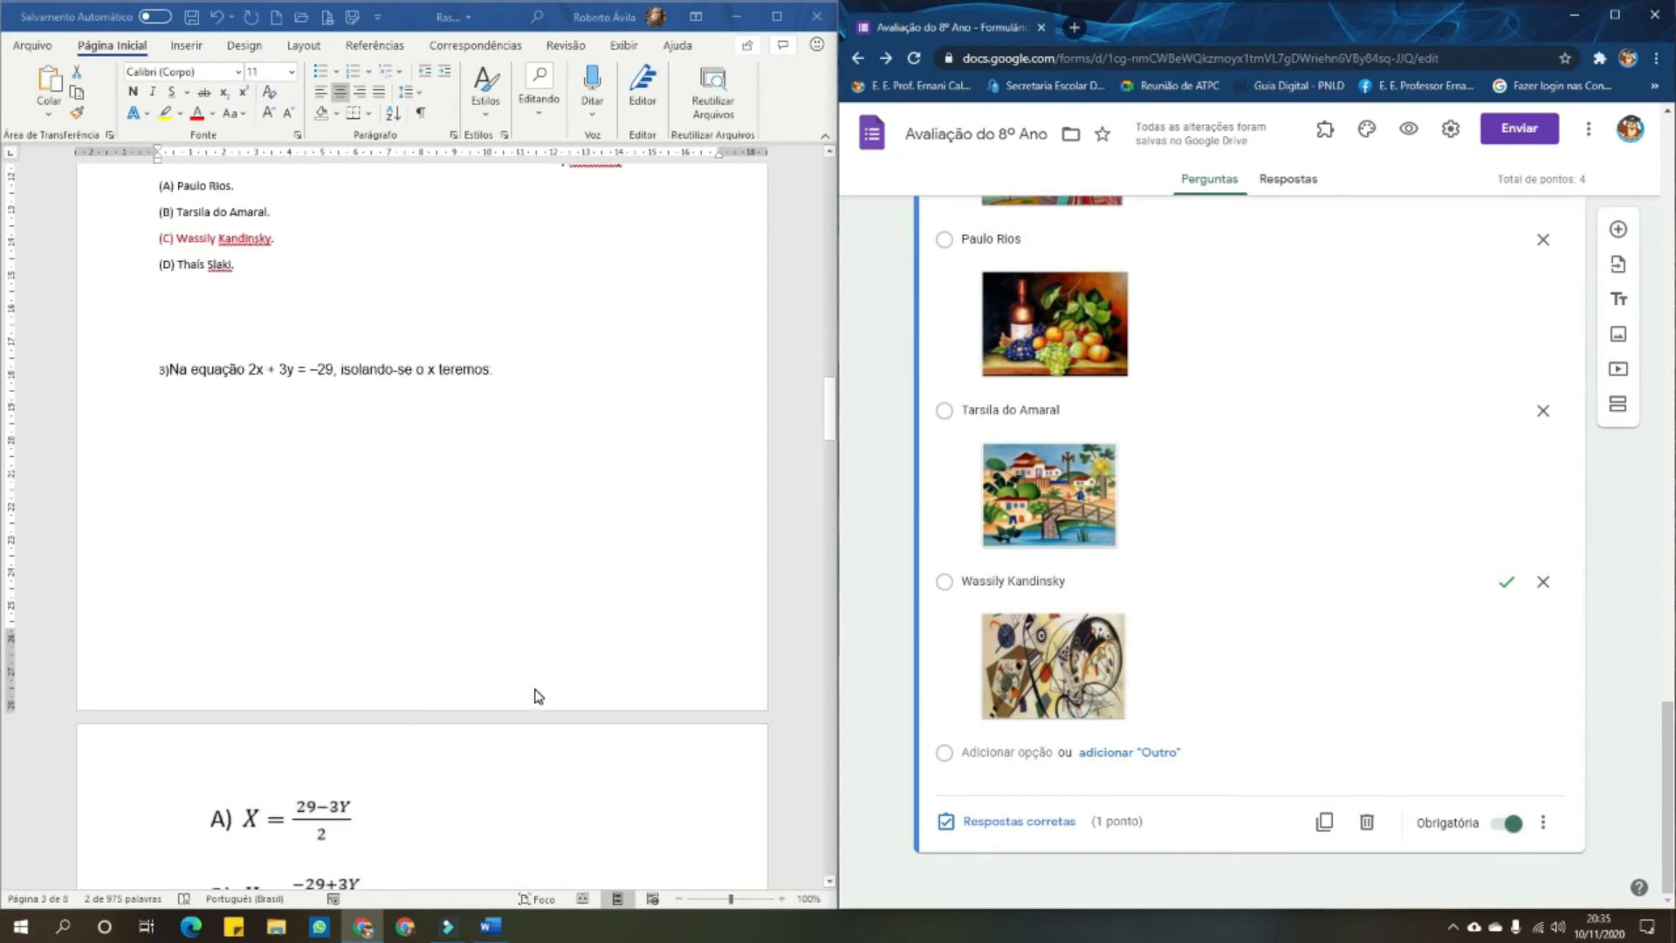
scroll(538, 695, "up", 4)
left_click(172, 368)
key("Return")
key("Return")
key("Return")
key("Return")
key("Return")
key("Return")
key("Return")
key("Return")
key("Return")
key("Return")
key("Return")
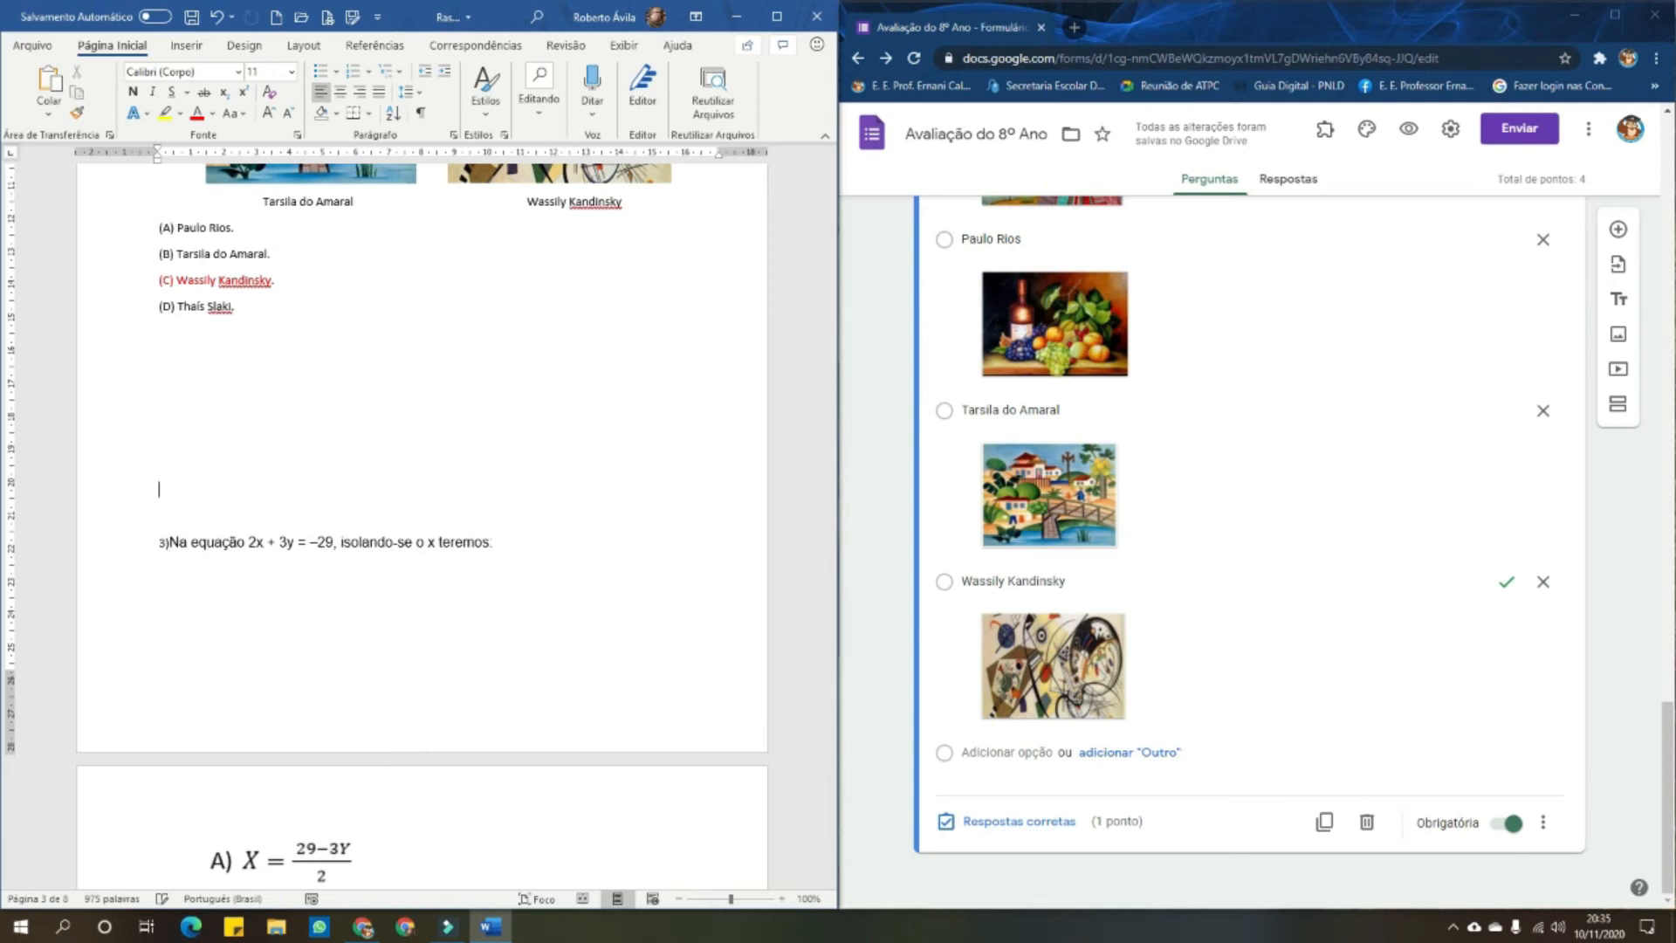
scroll(259, 376, "down", 10)
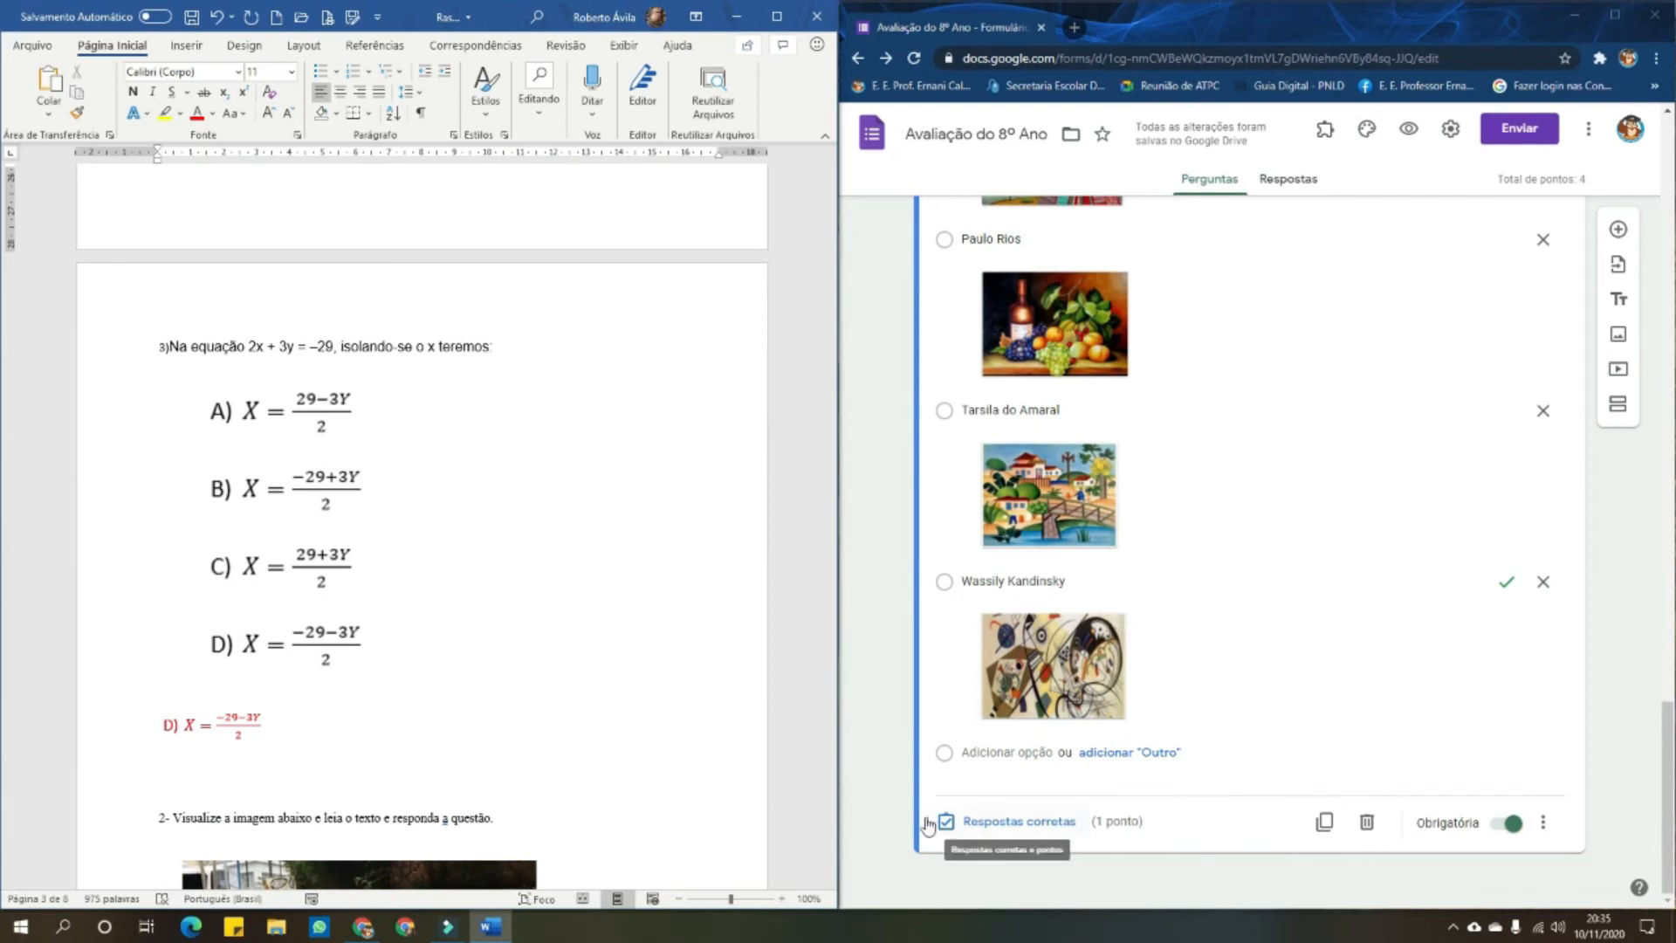
Add a form question titled "05 - Na equação 2x + 3y = –29, isolando-se o x teremos:", reusing the question text from the Word document
left_click(886, 724)
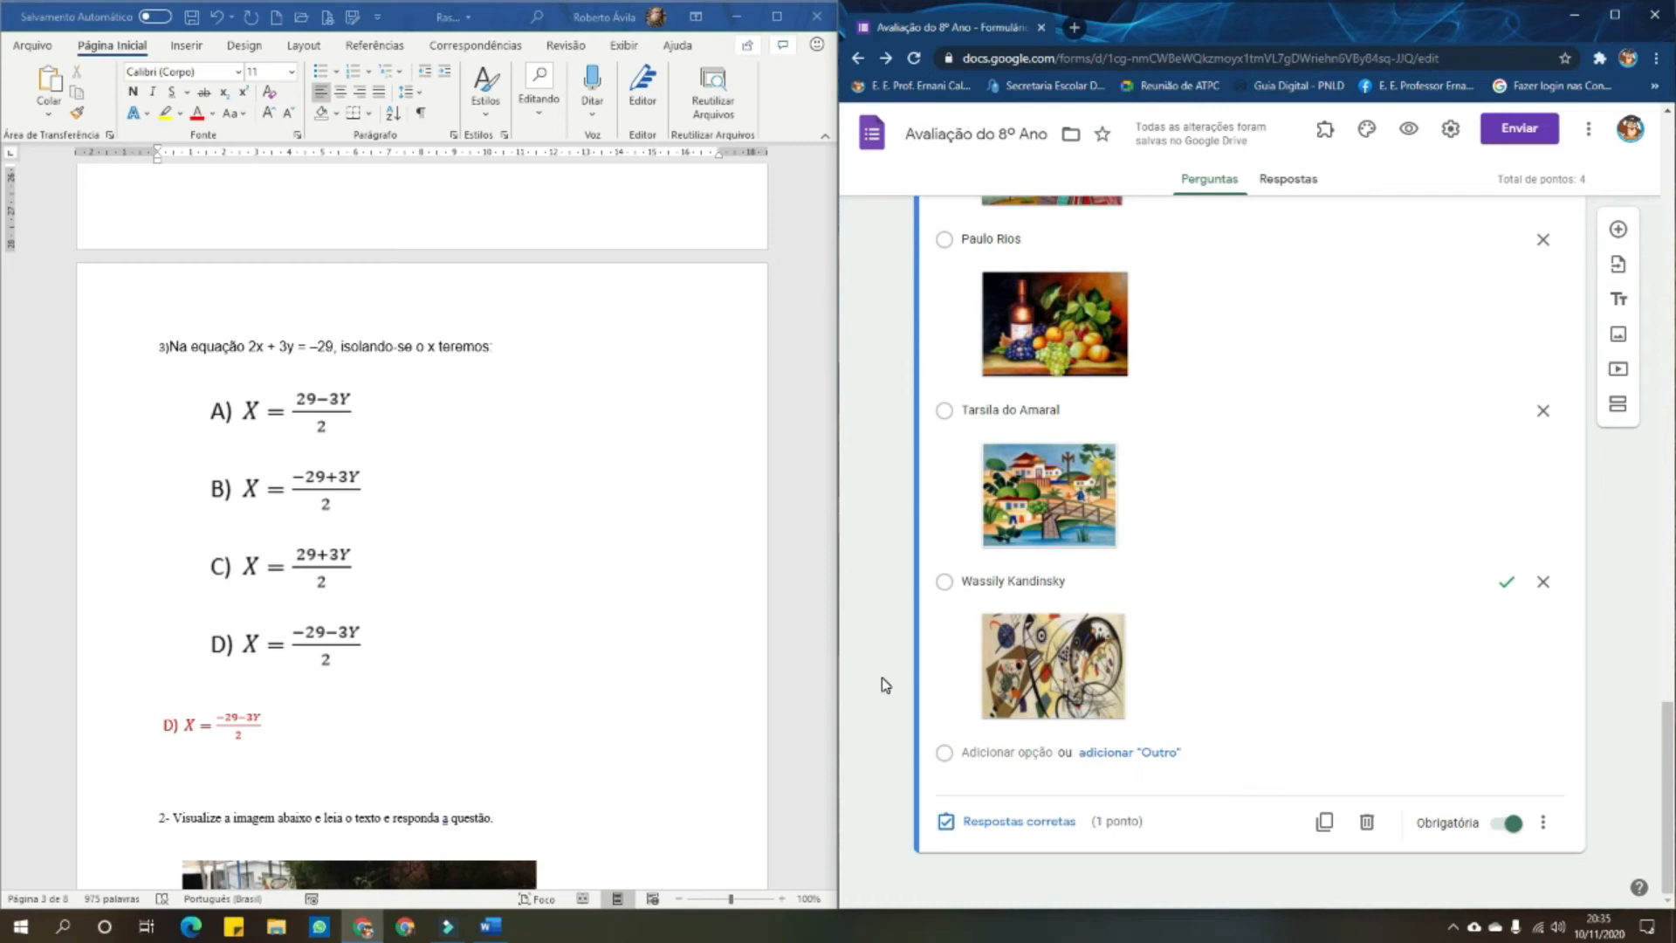
left_click(1618, 229)
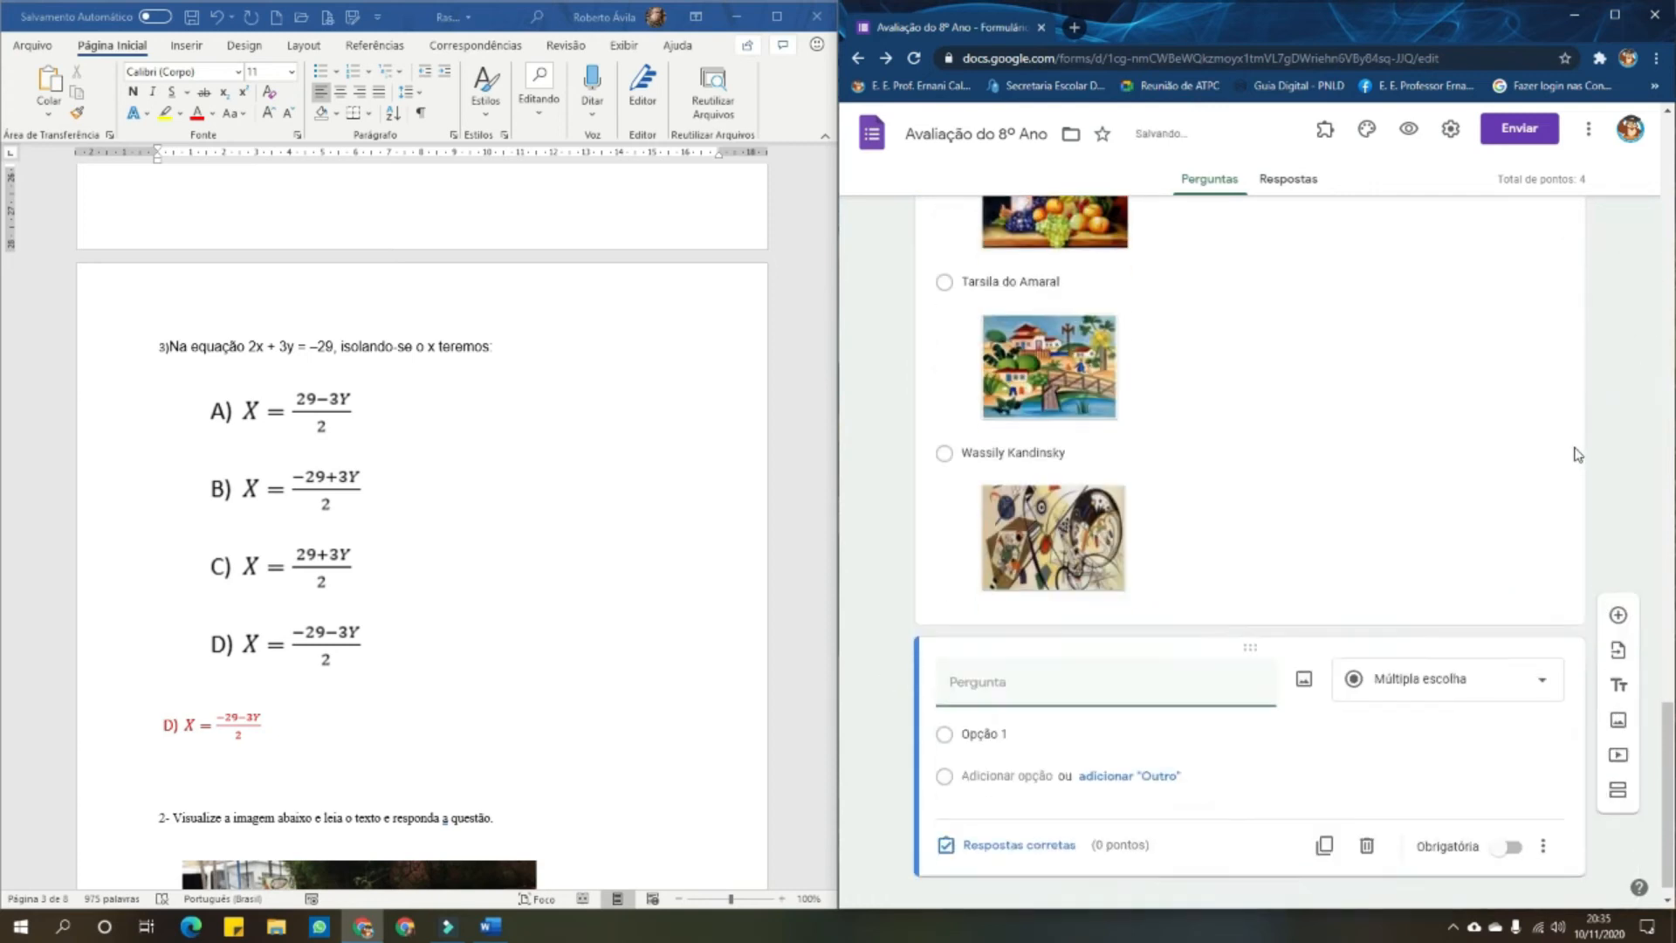
left_click(223, 365)
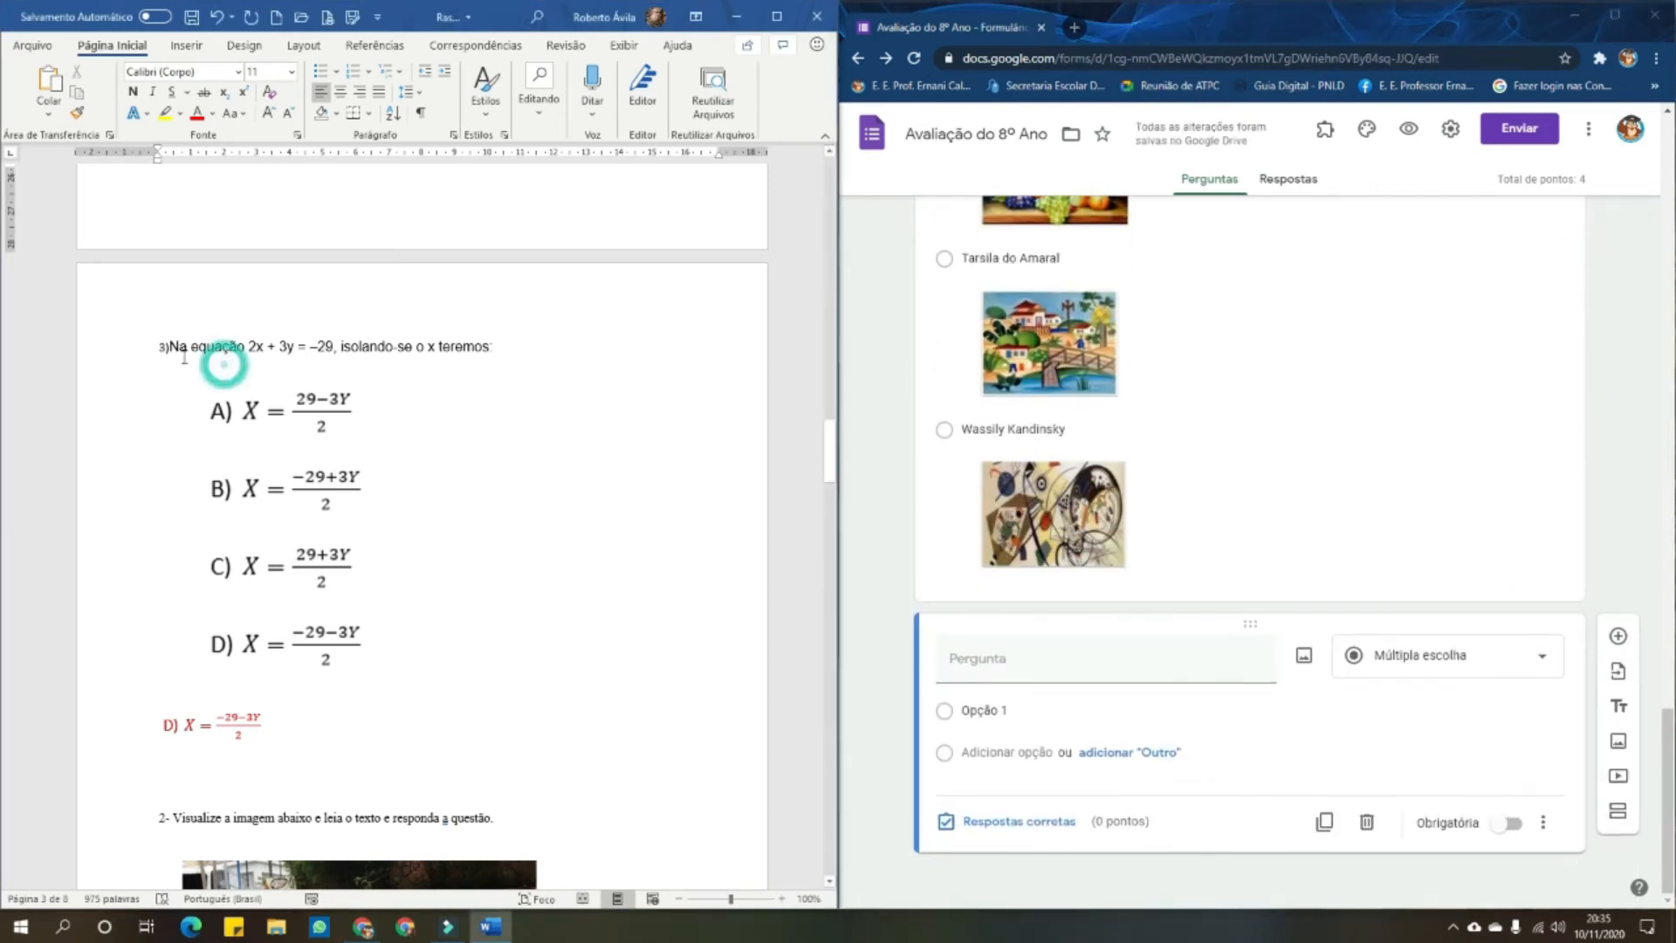
left_click_drag(168, 346, 472, 360)
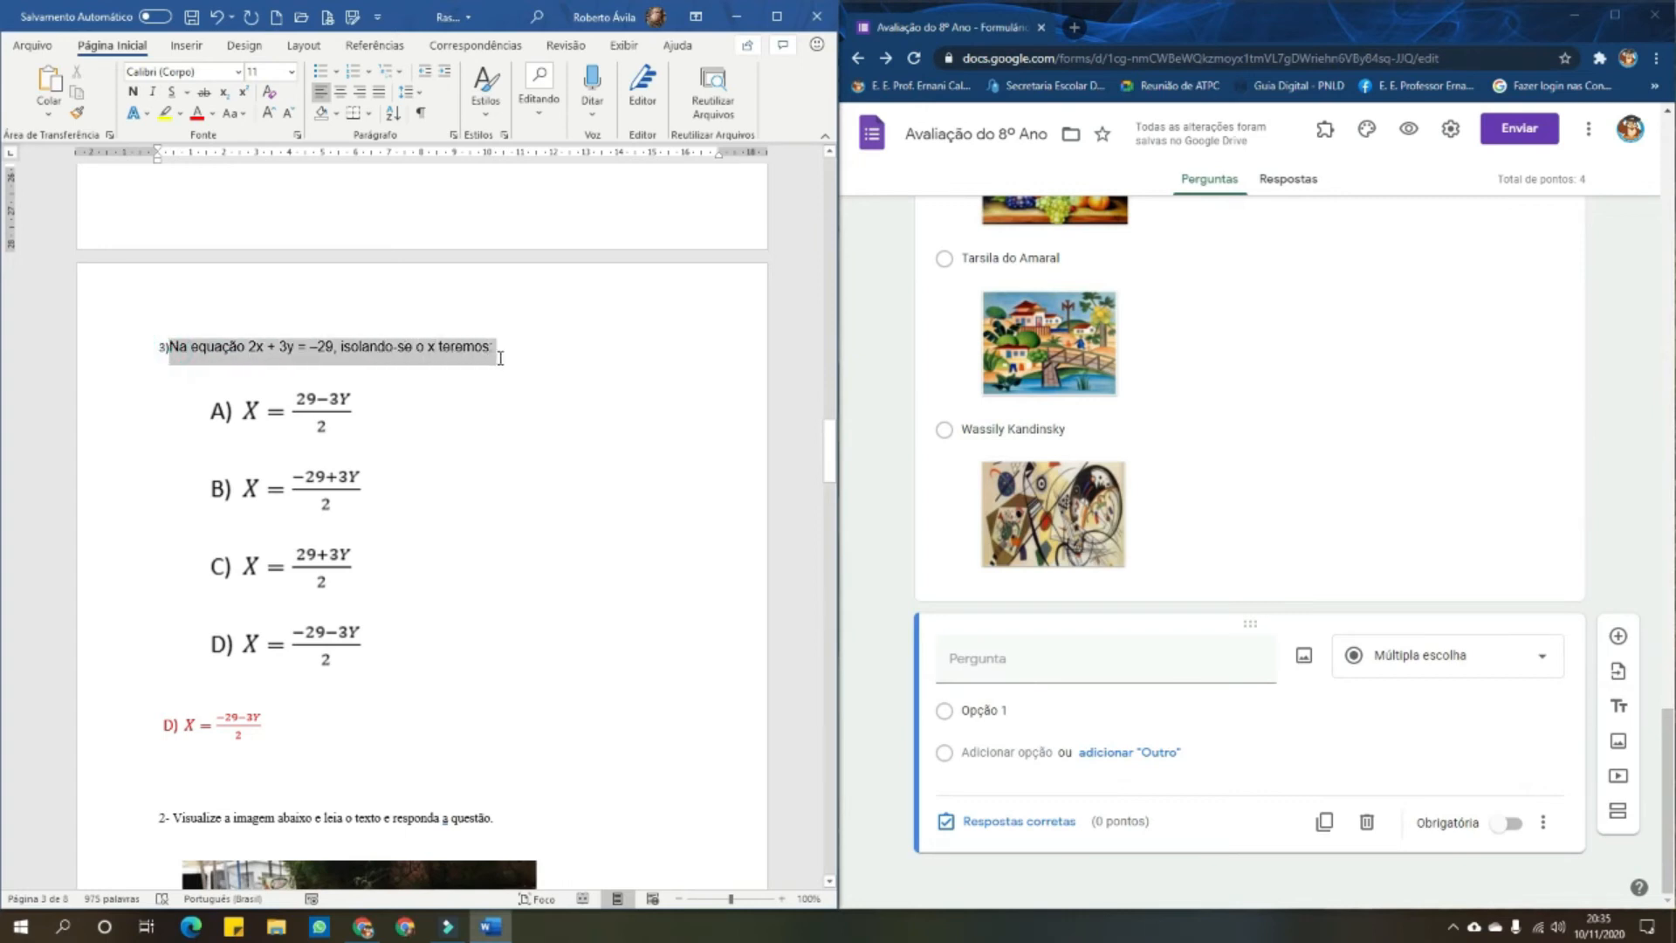
left_click(1035, 661)
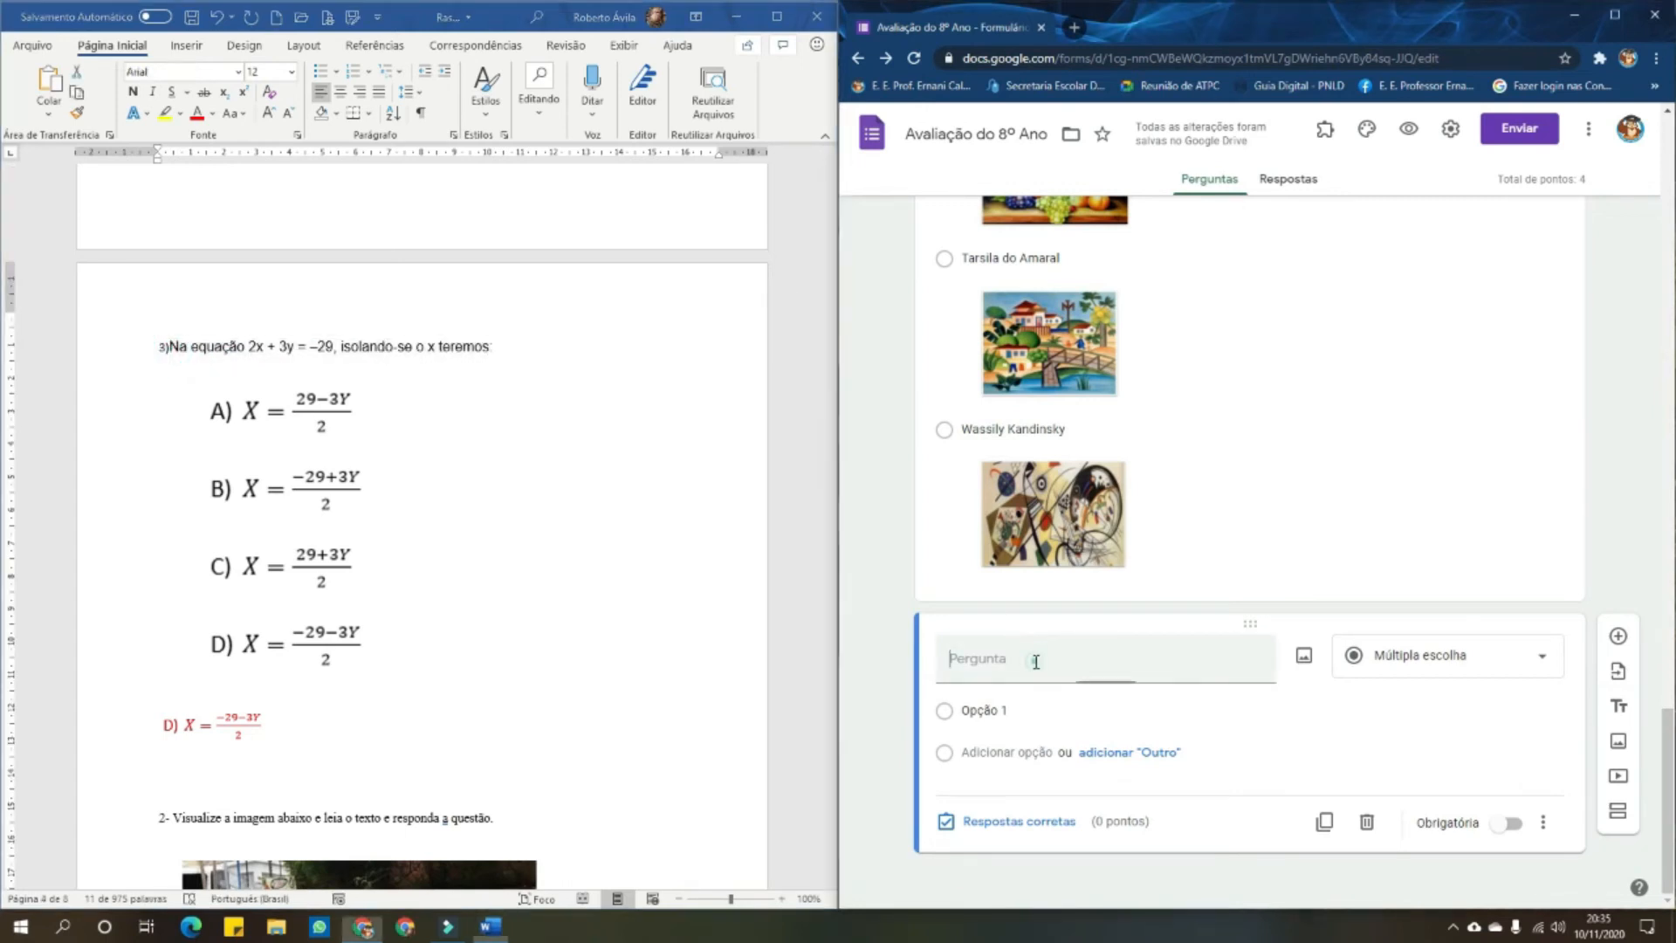
type("O")
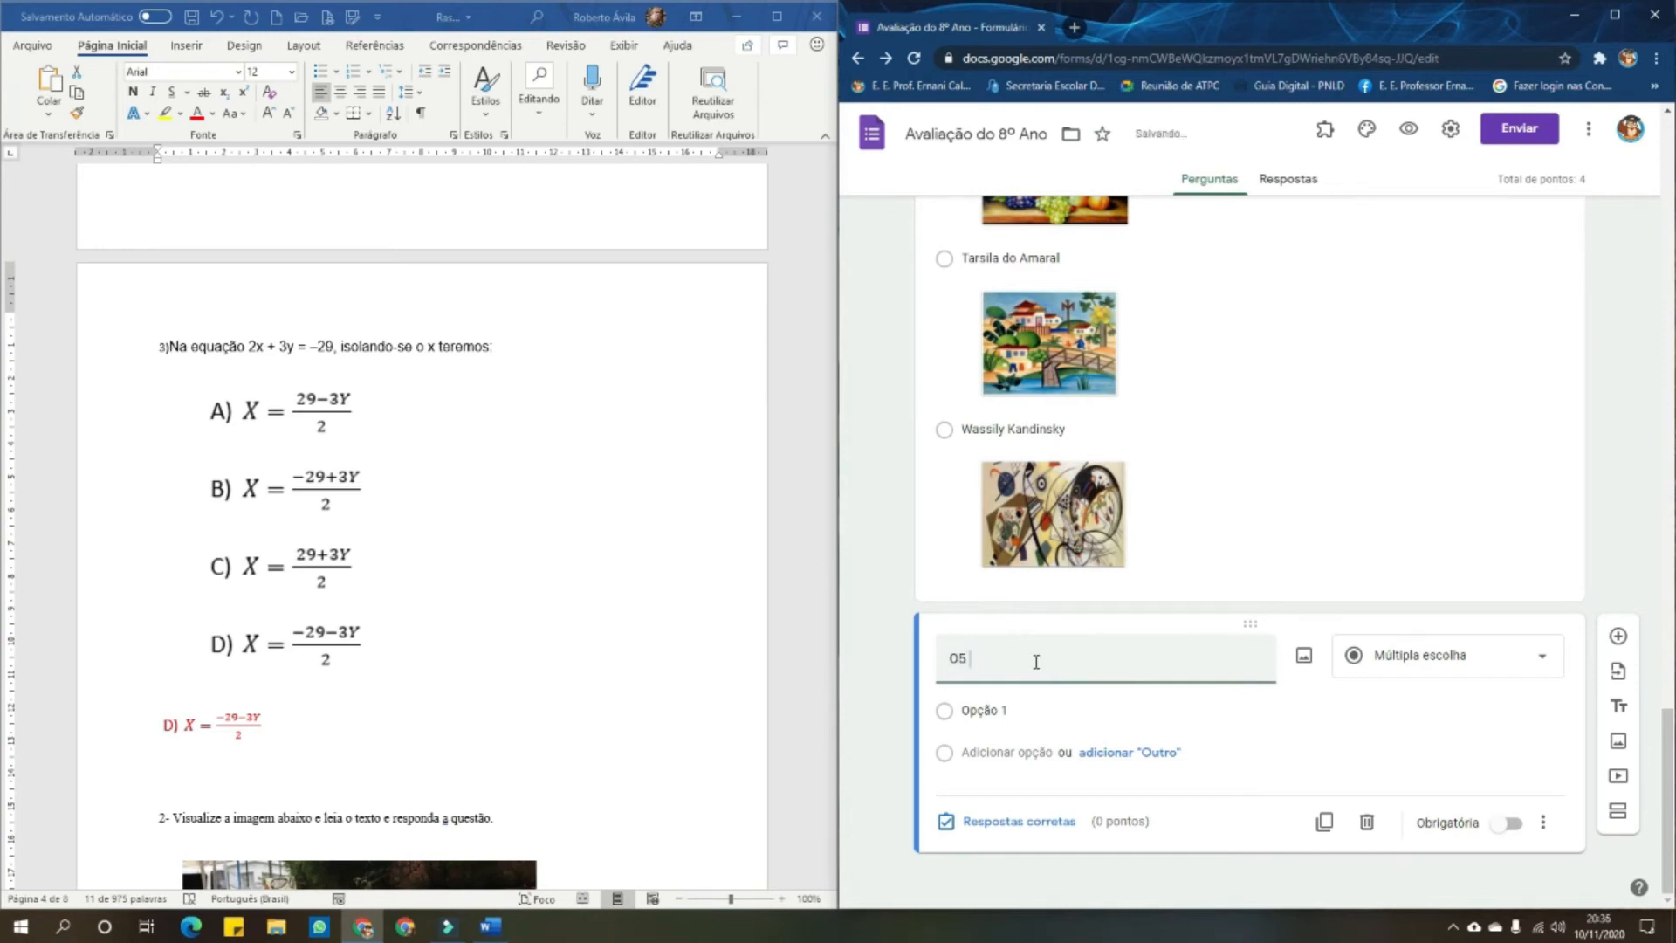
type("5 -")
type("Na equação 2x + 3y = −29, isolando-se o x teremos:")
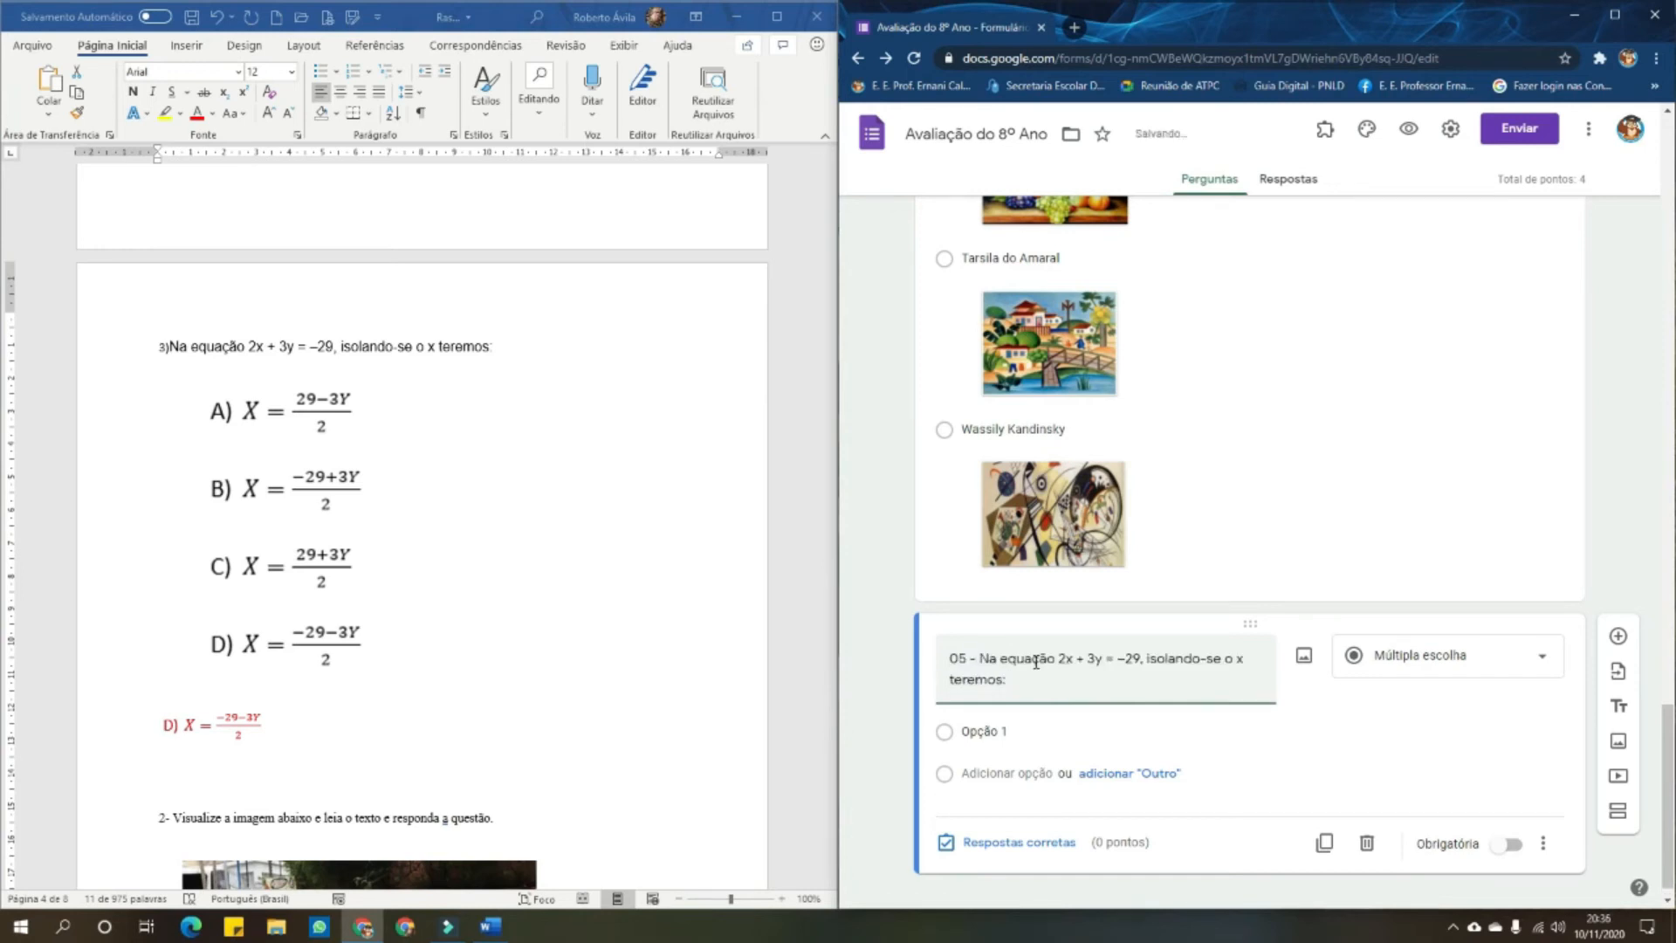
Enter A, B, C and D as the multiple-choice options of question 05
left_click(309, 505)
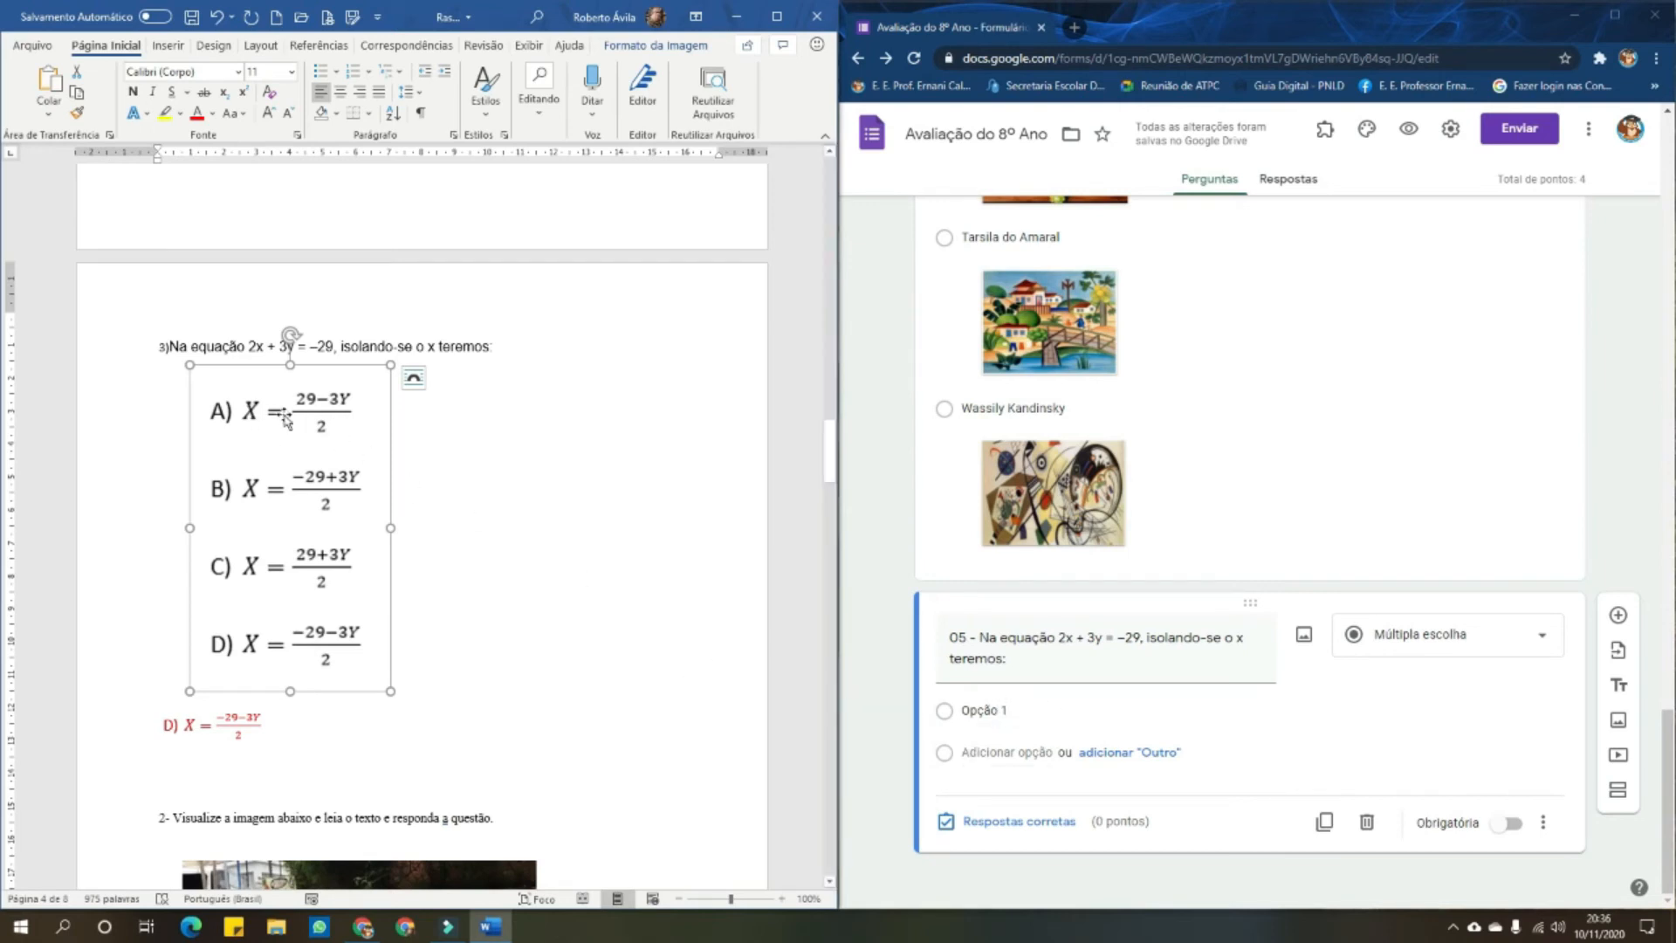
left_click(502, 655)
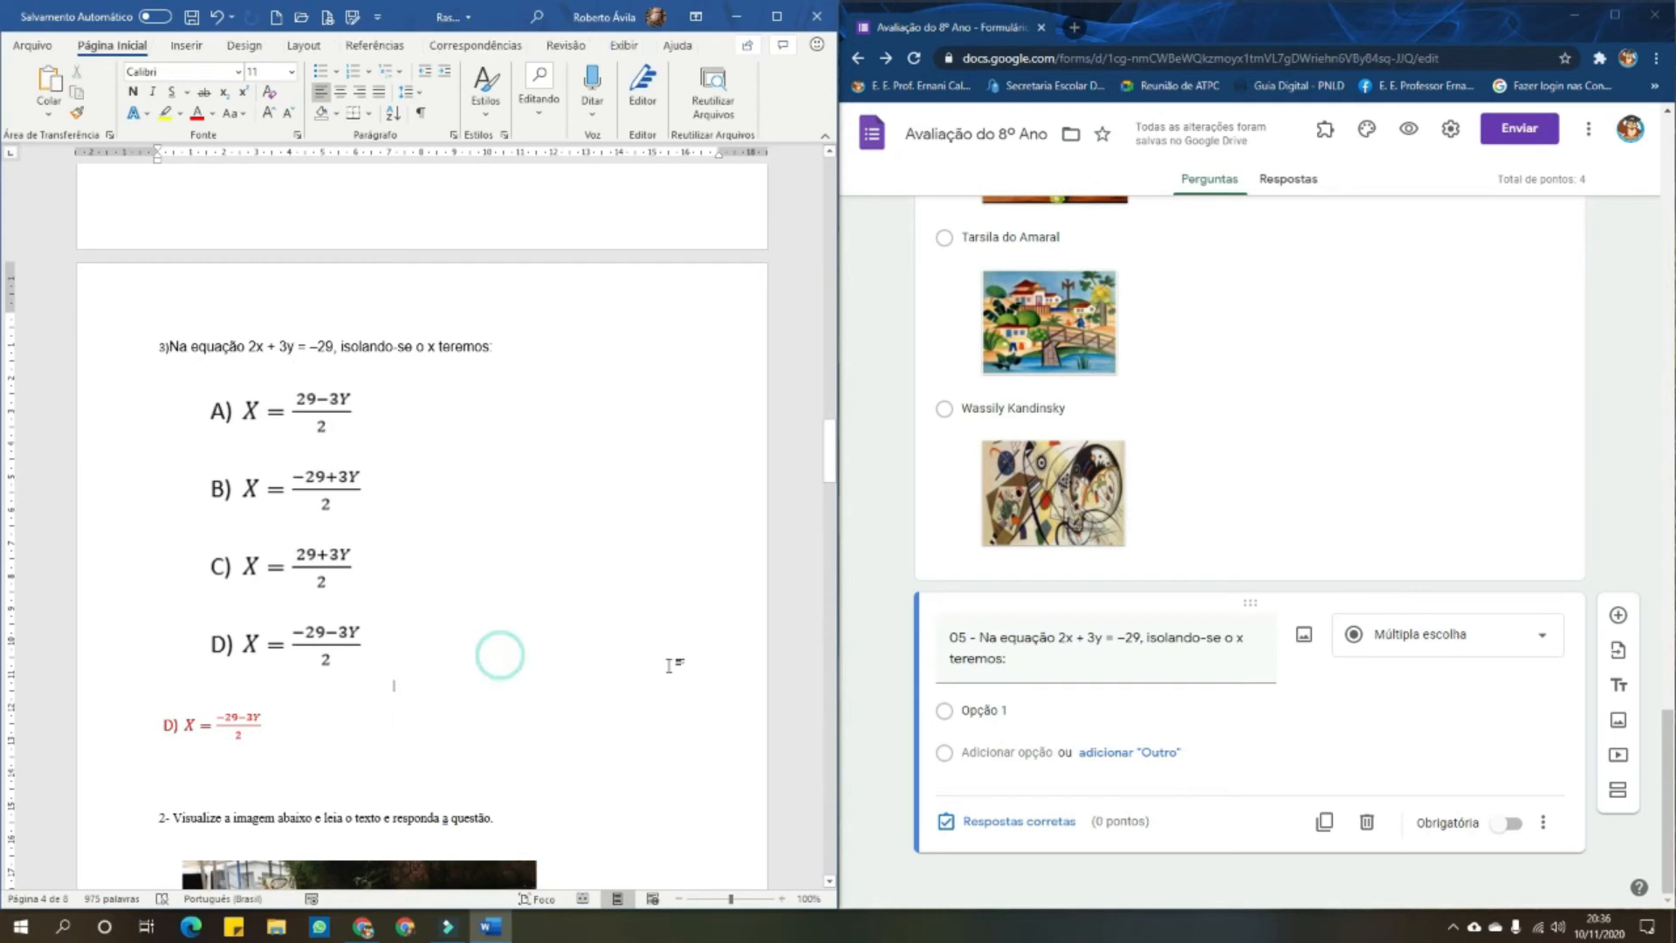
left_click(1026, 714)
type("A")
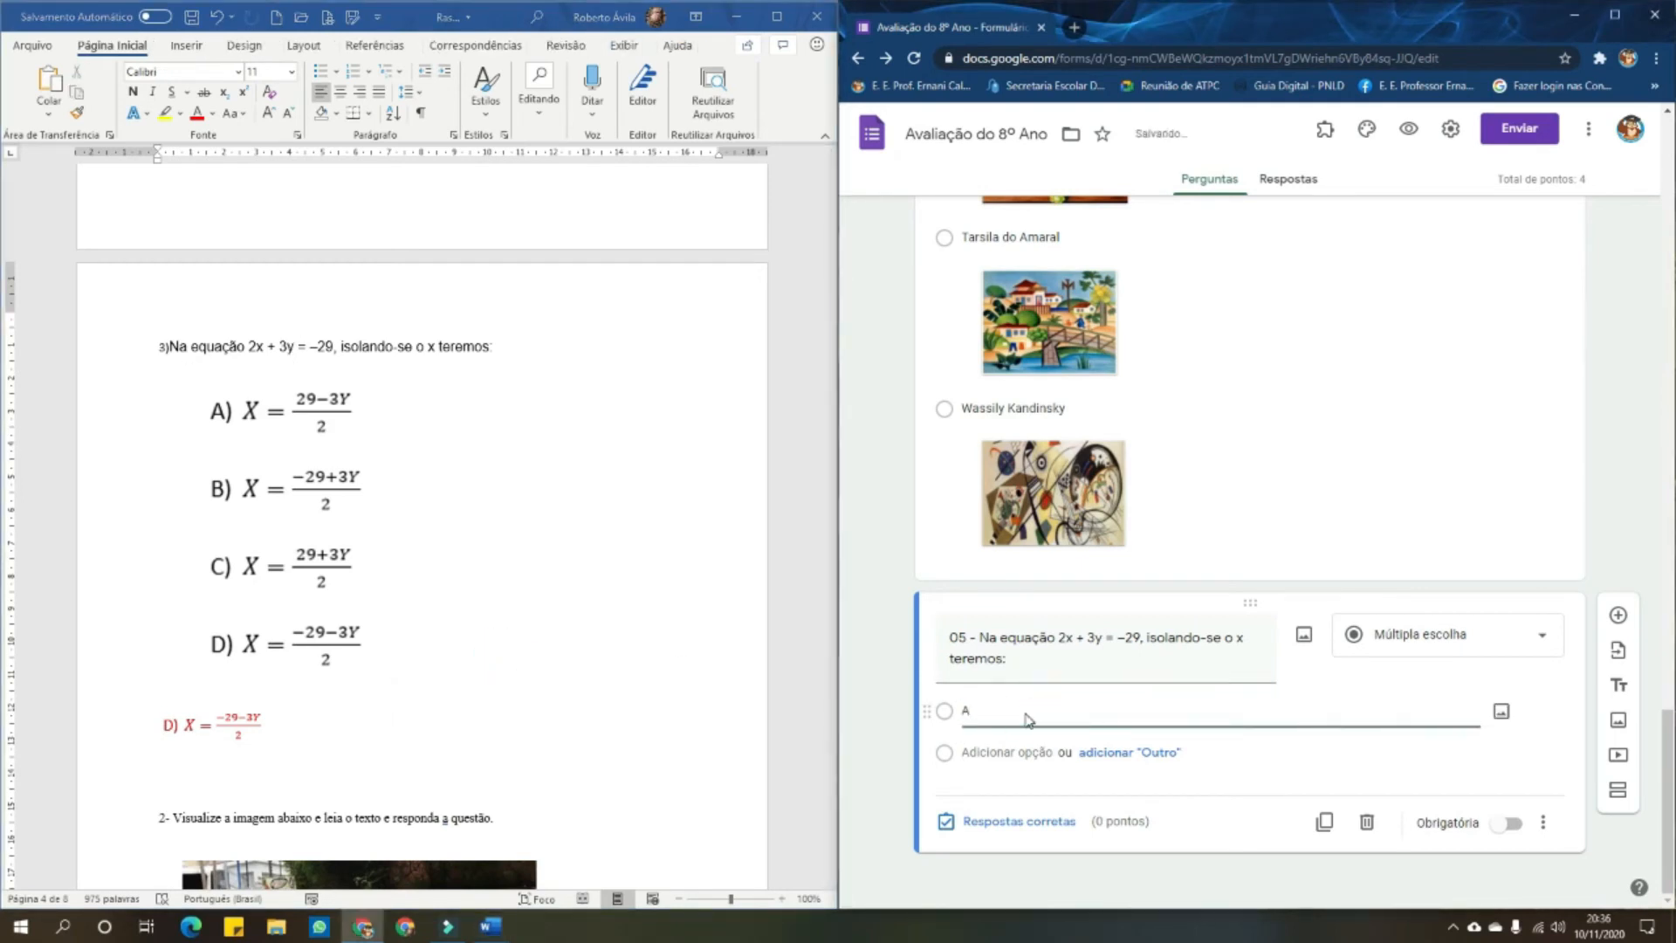
left_click(996, 751)
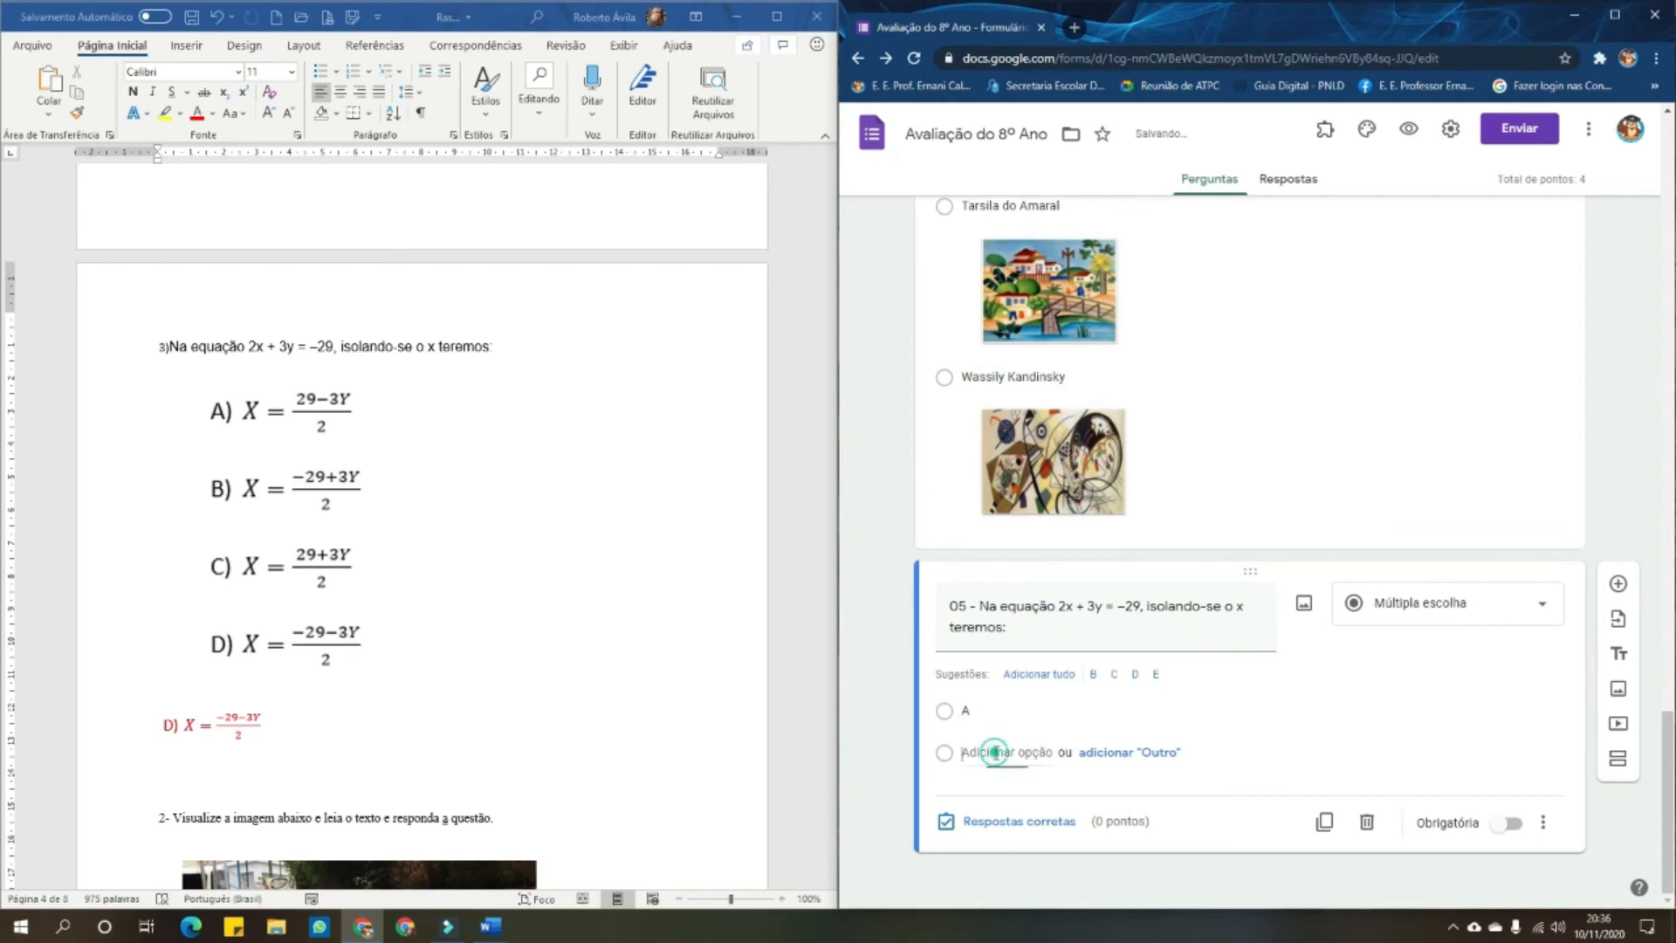
left_click(990, 753)
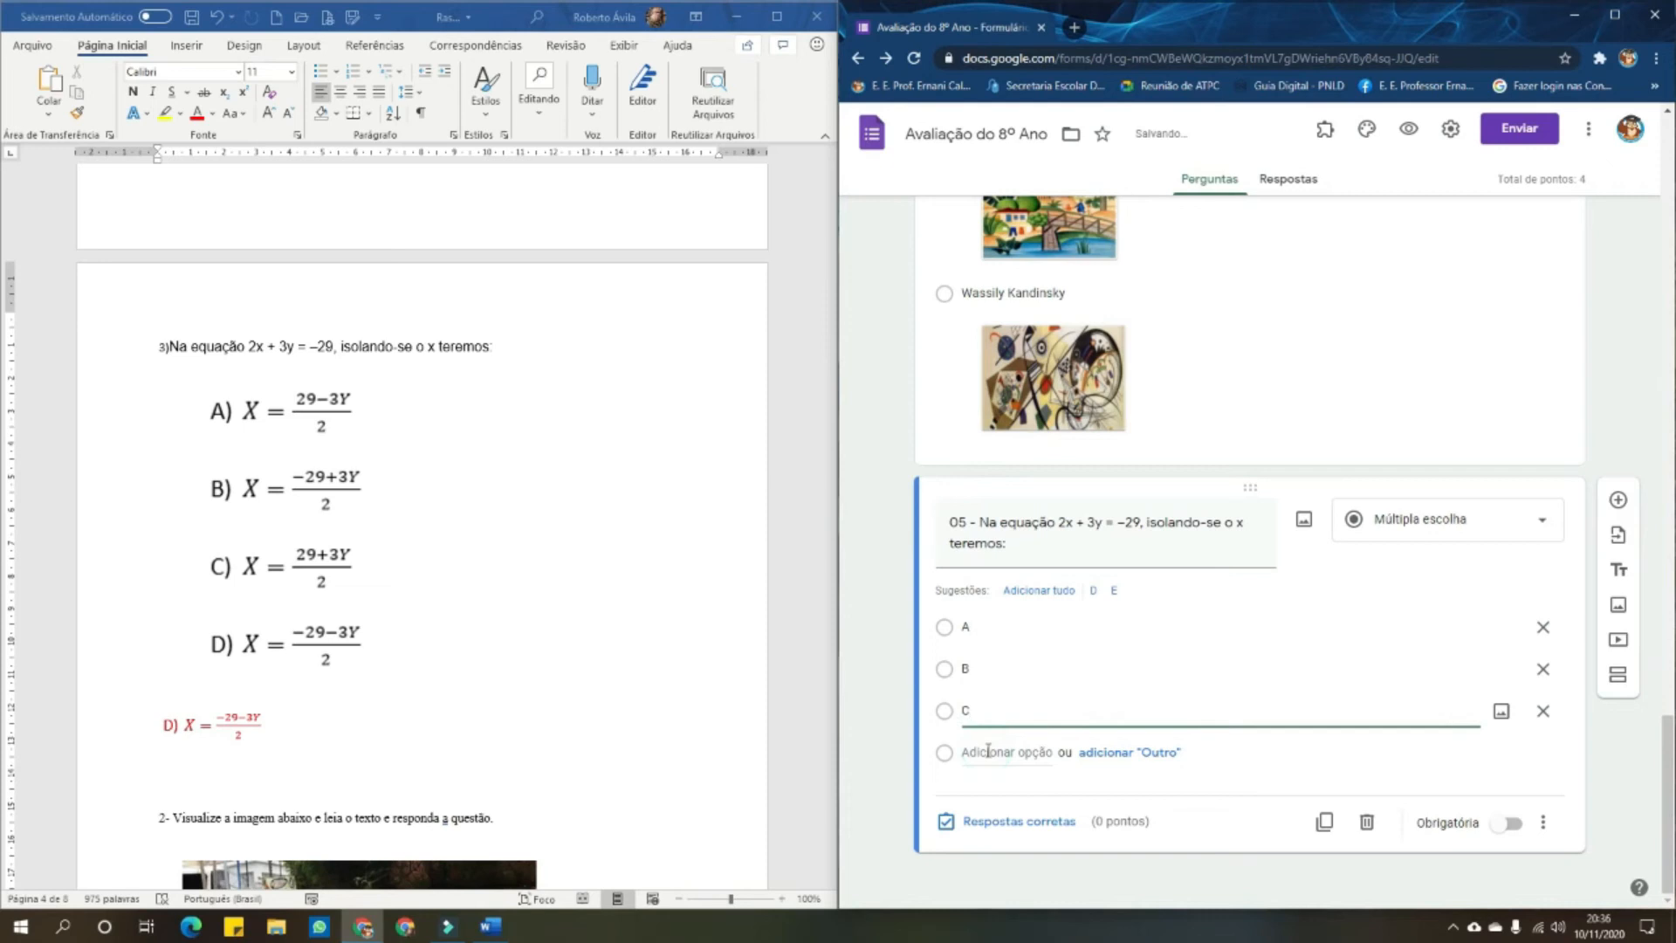
left_click(986, 750)
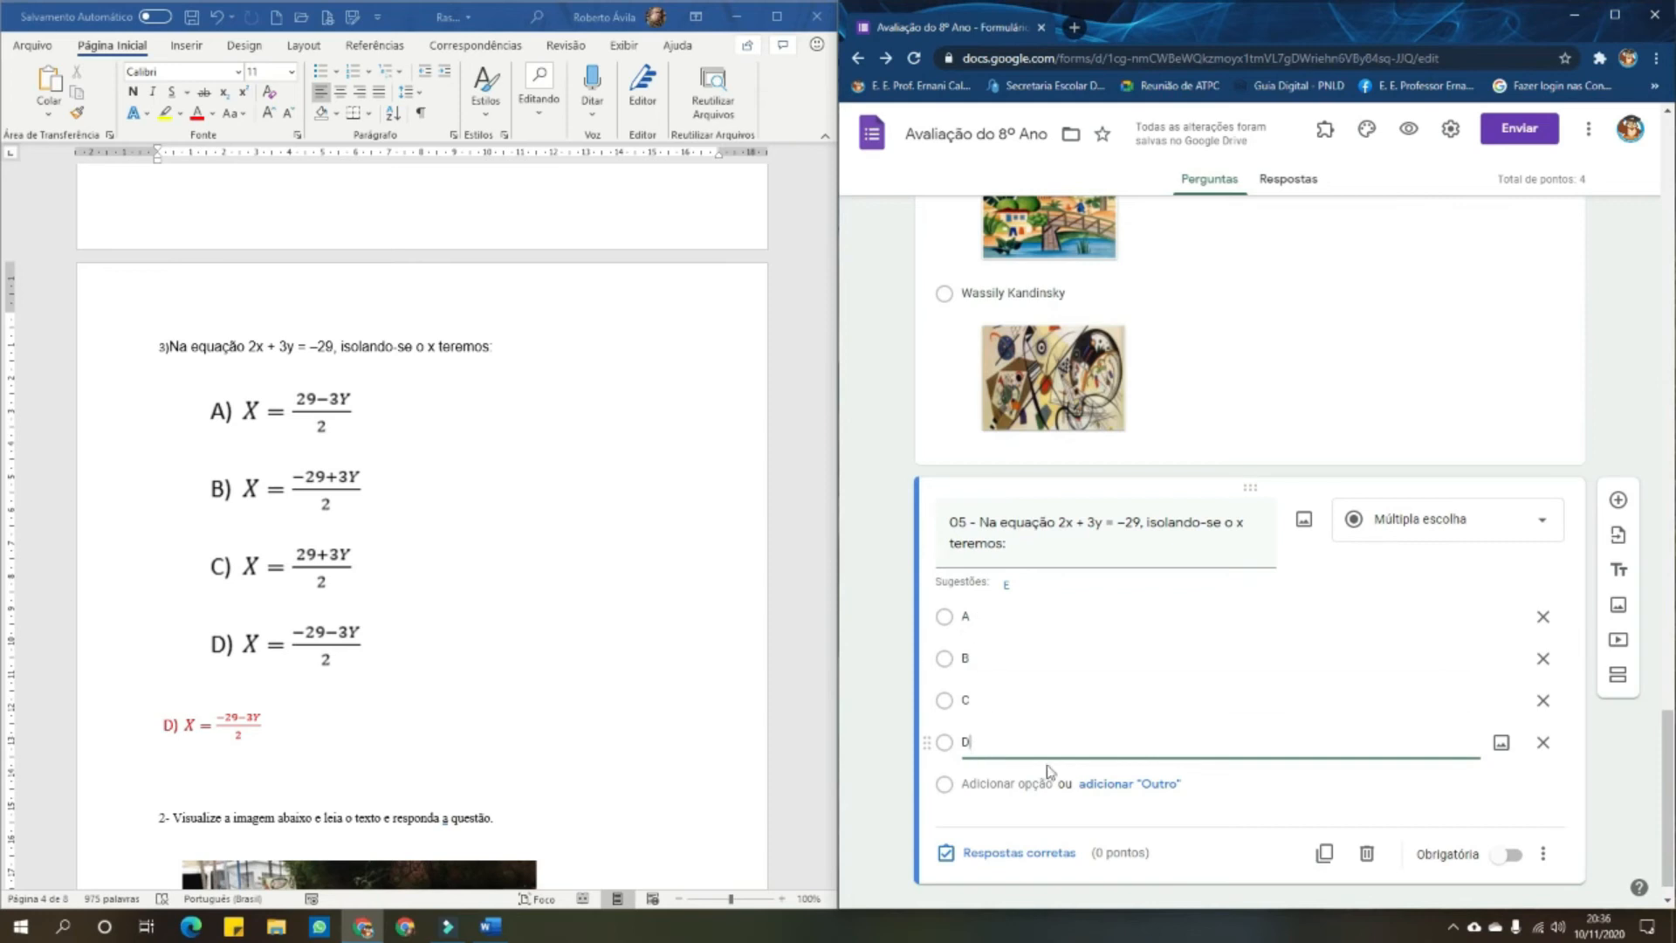
Check the additional settings of question 05, including the random option order
left_click(1543, 853)
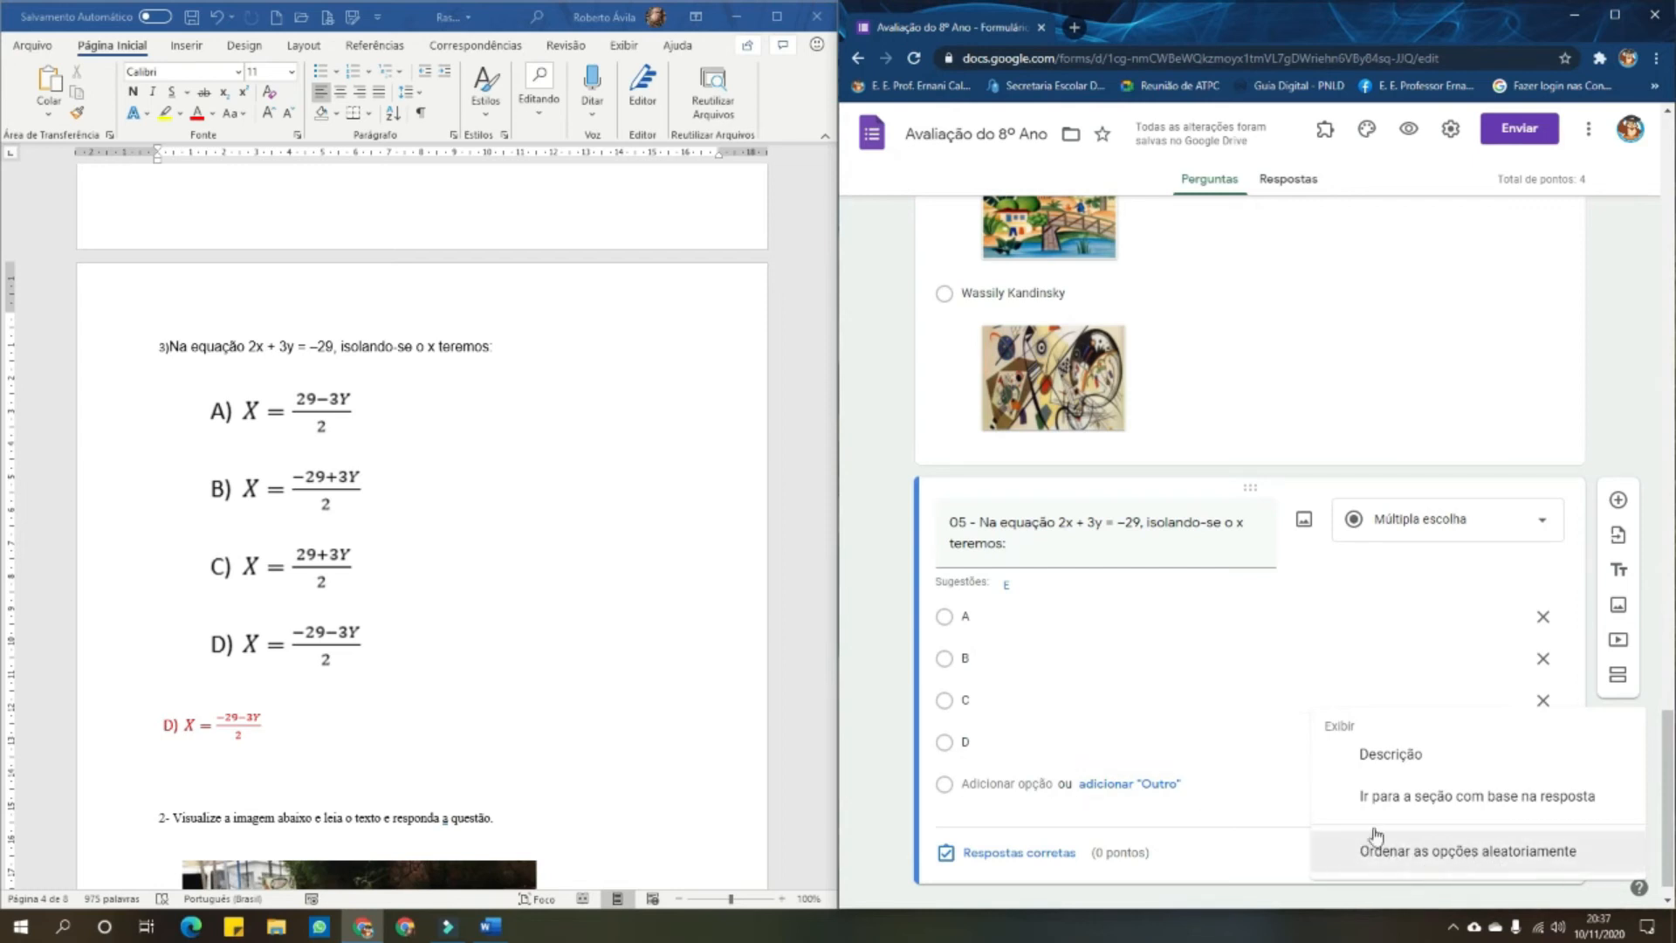
left_click(873, 651)
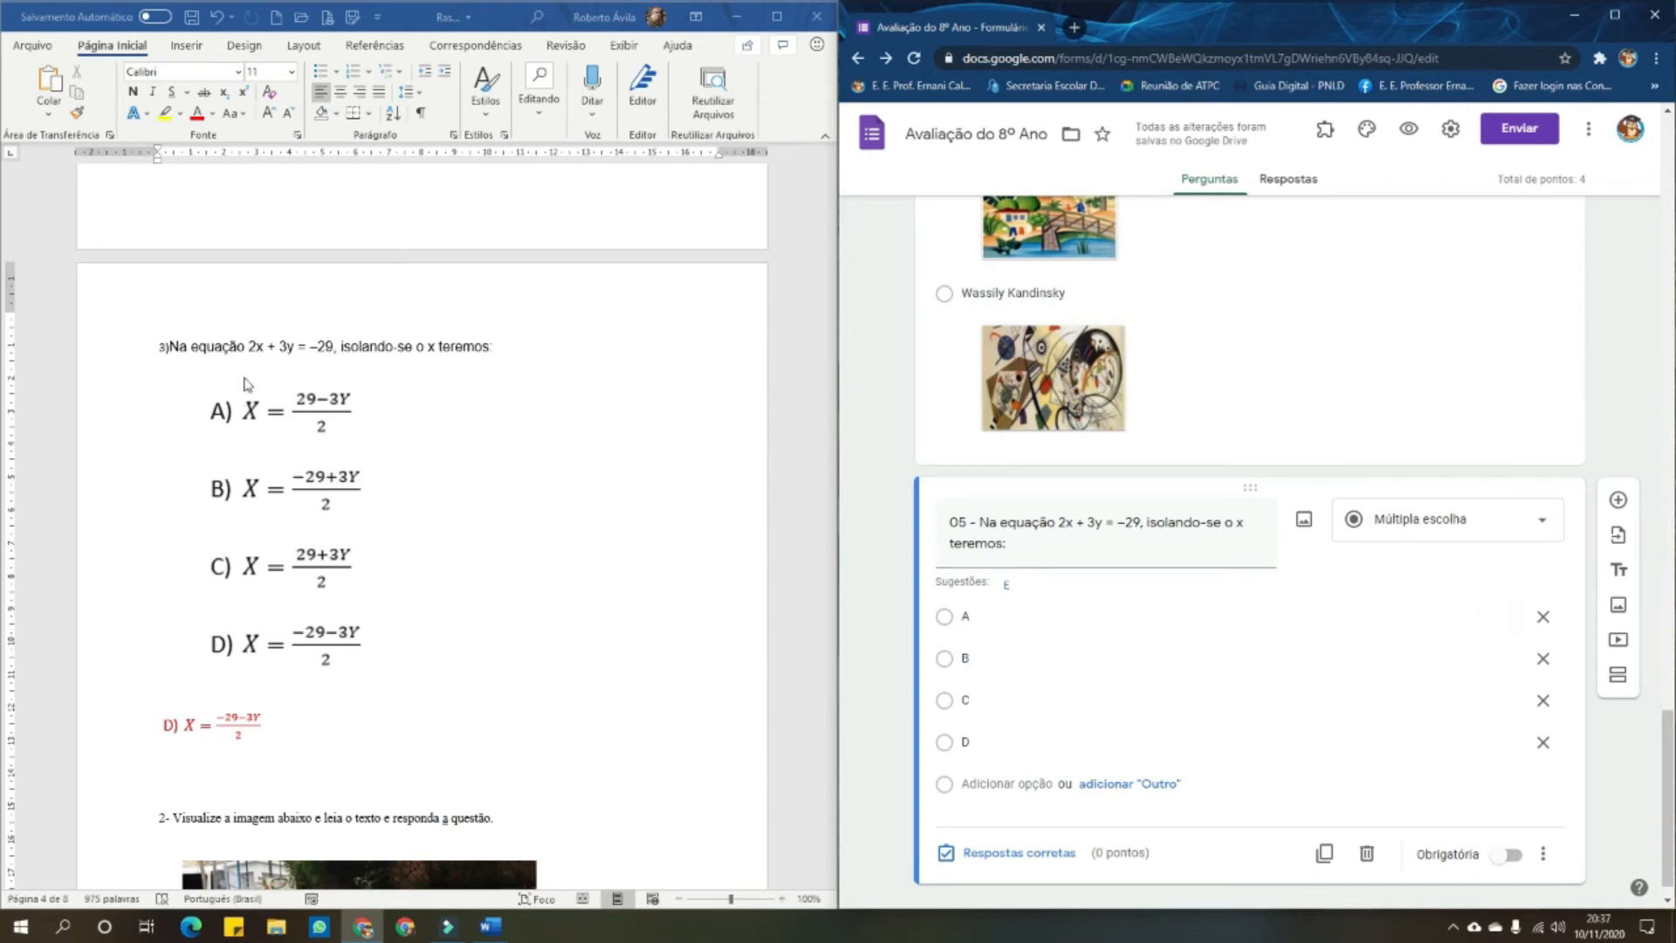
left_click(535, 522)
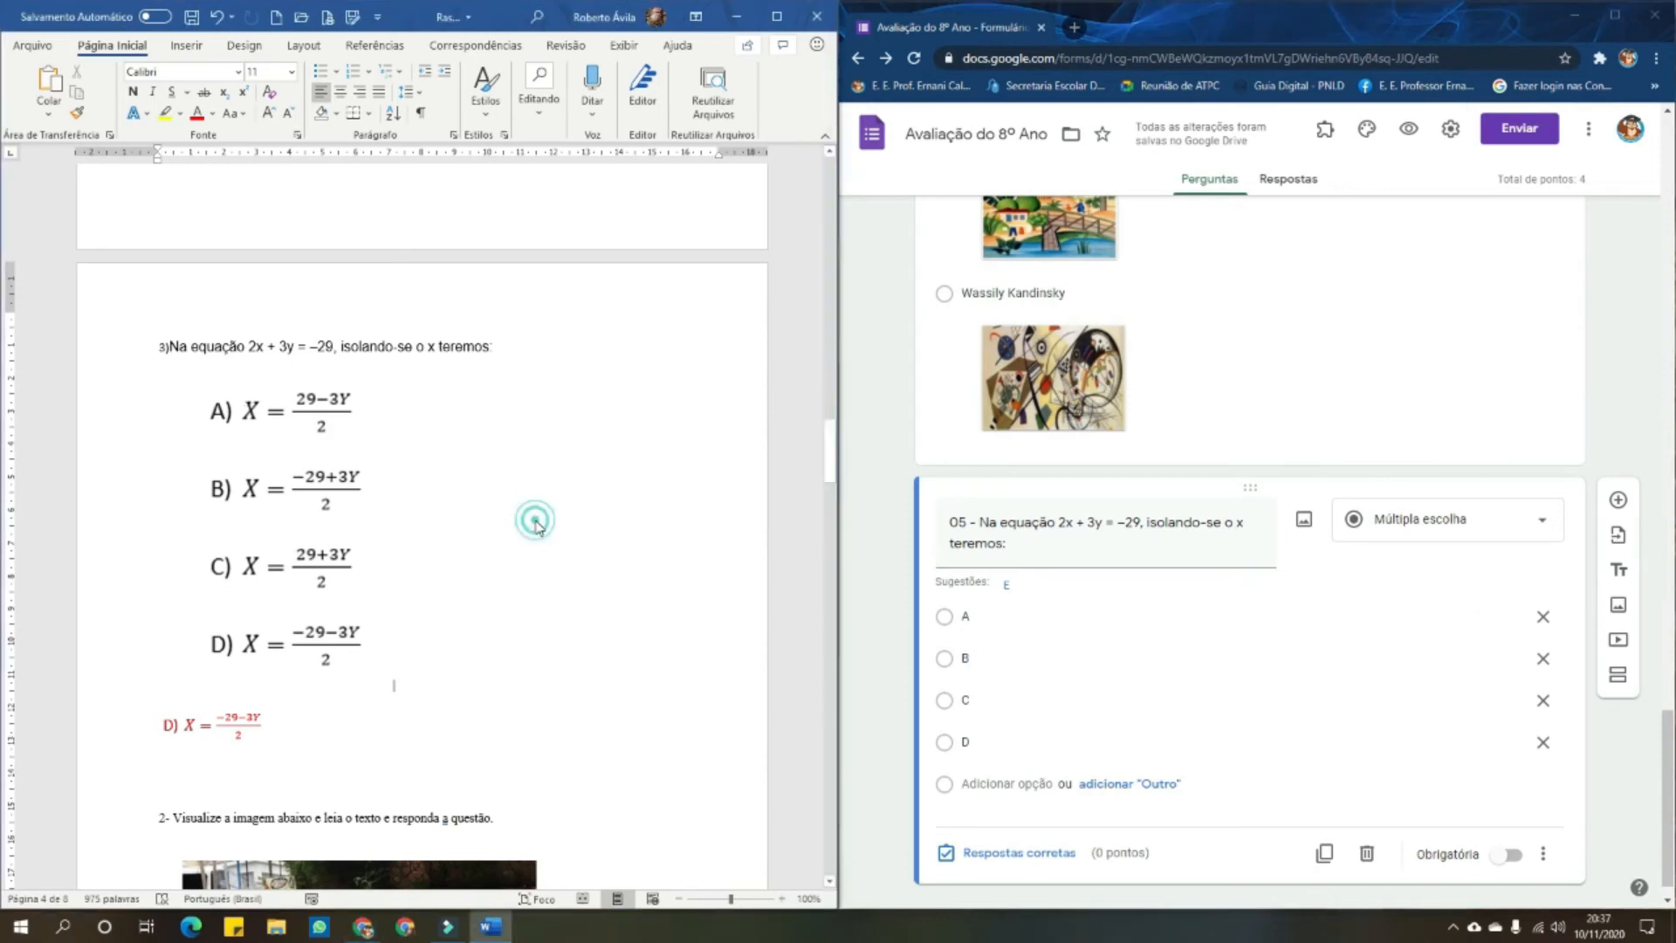
Switch to Captura e Esboço, capture alternative A's equation without its letter, and save it to the desktop over the existing image A
left_click(21, 925)
left_click(416, 759)
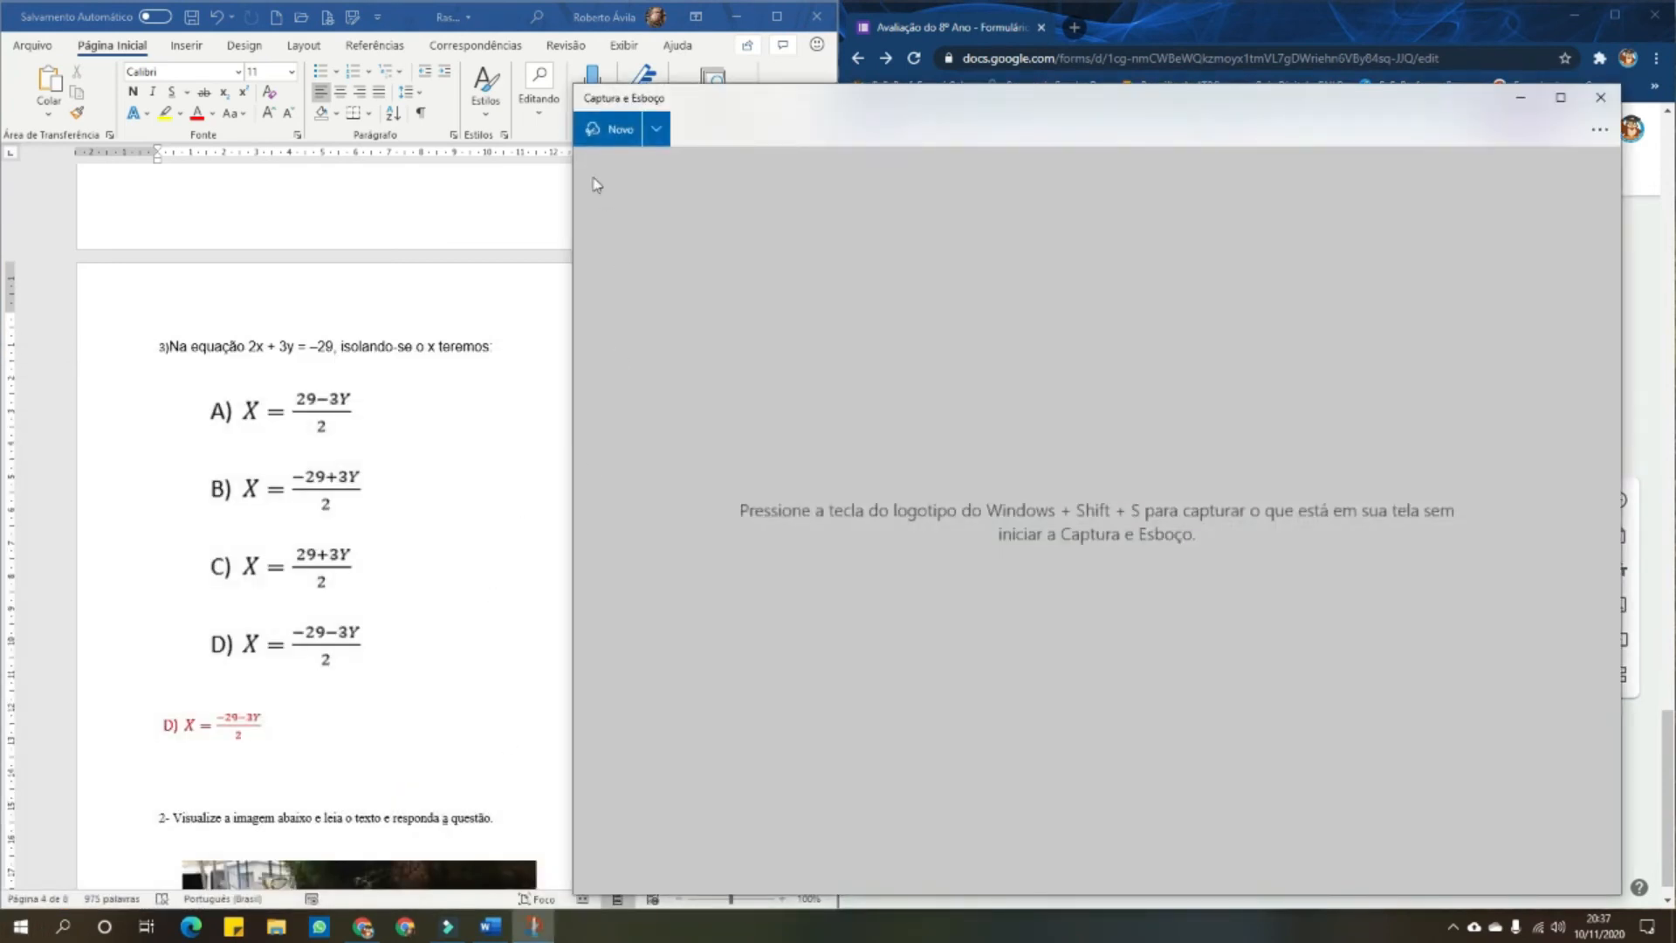
left_click(597, 128)
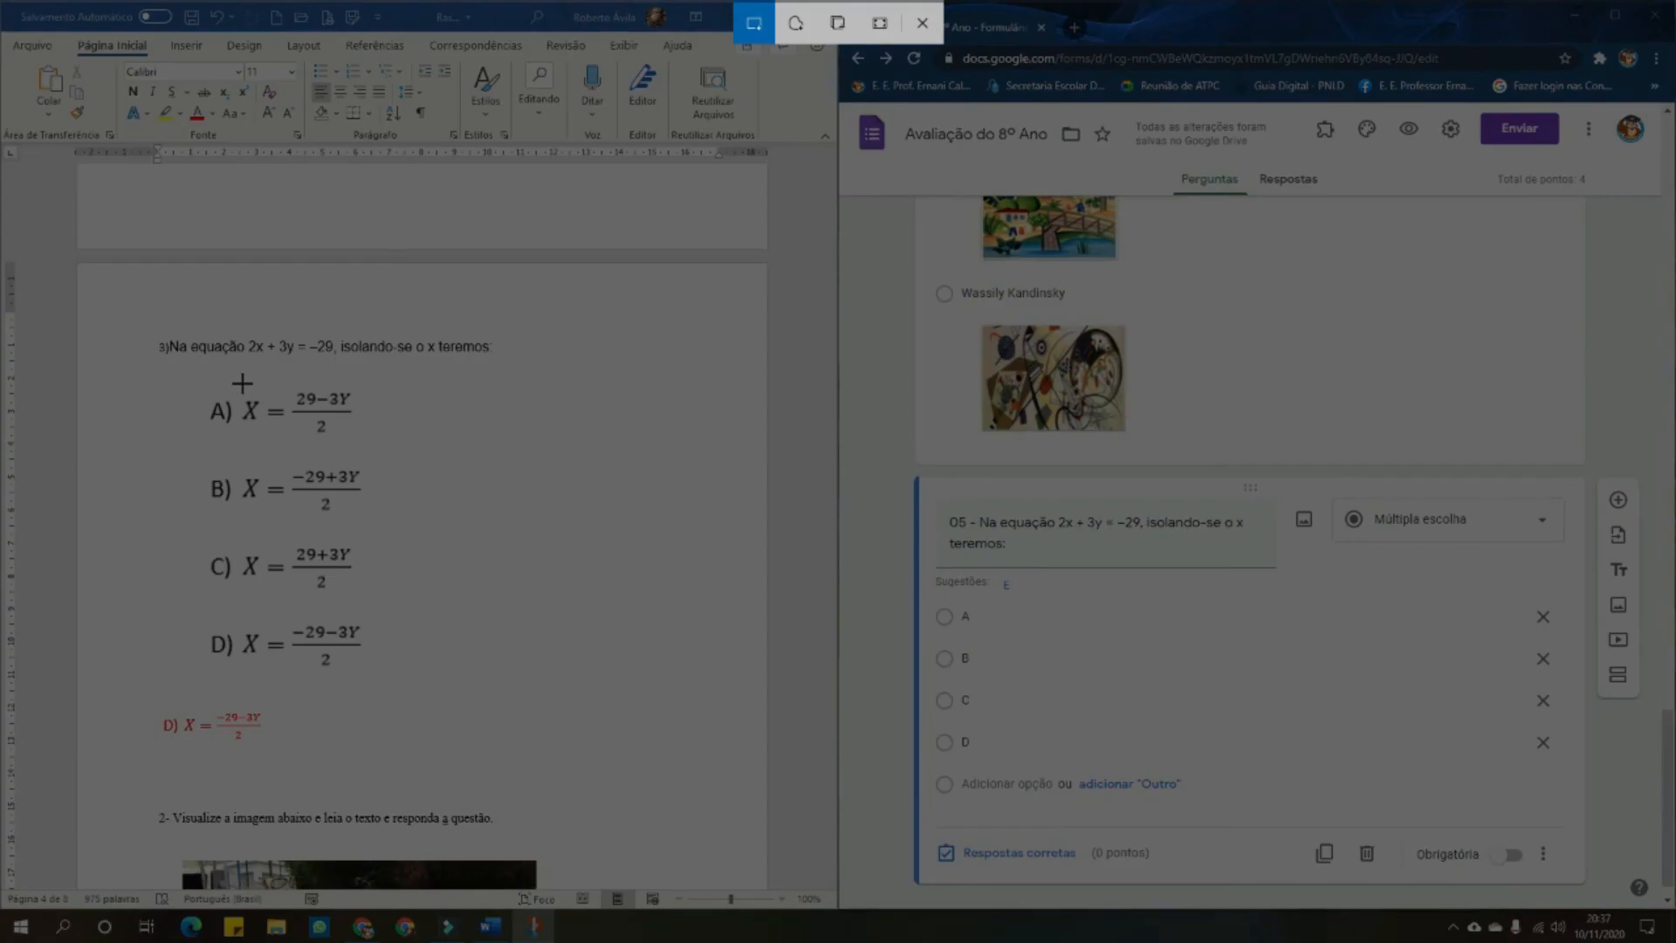
left_click_drag(236, 383, 361, 442)
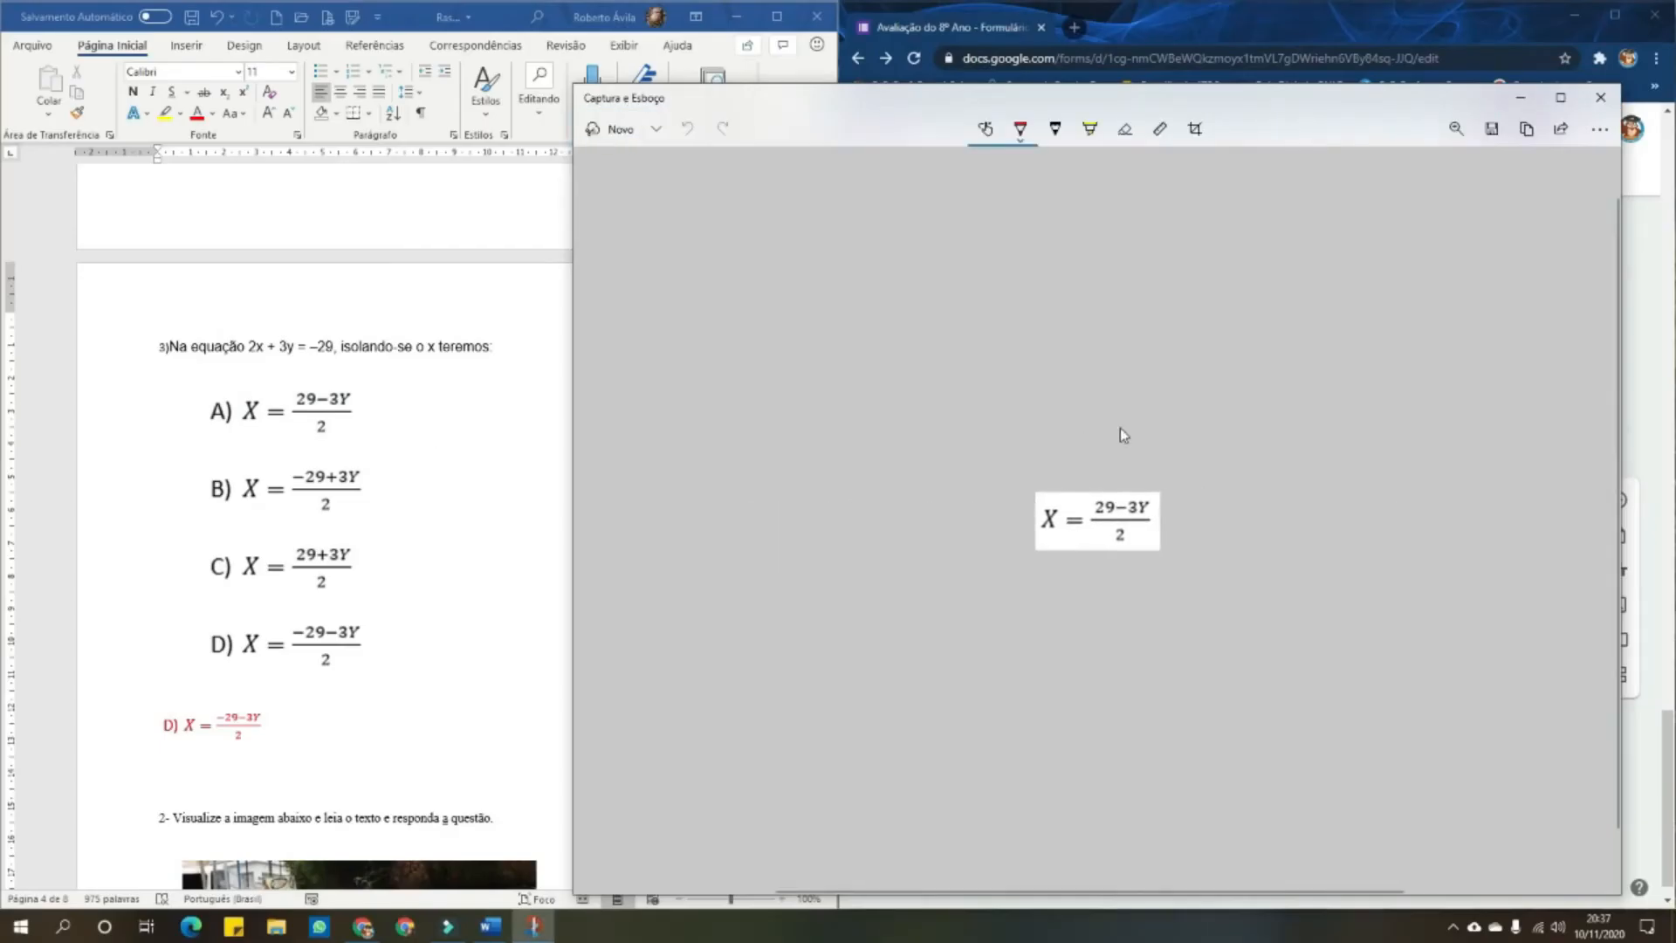
left_click(1492, 129)
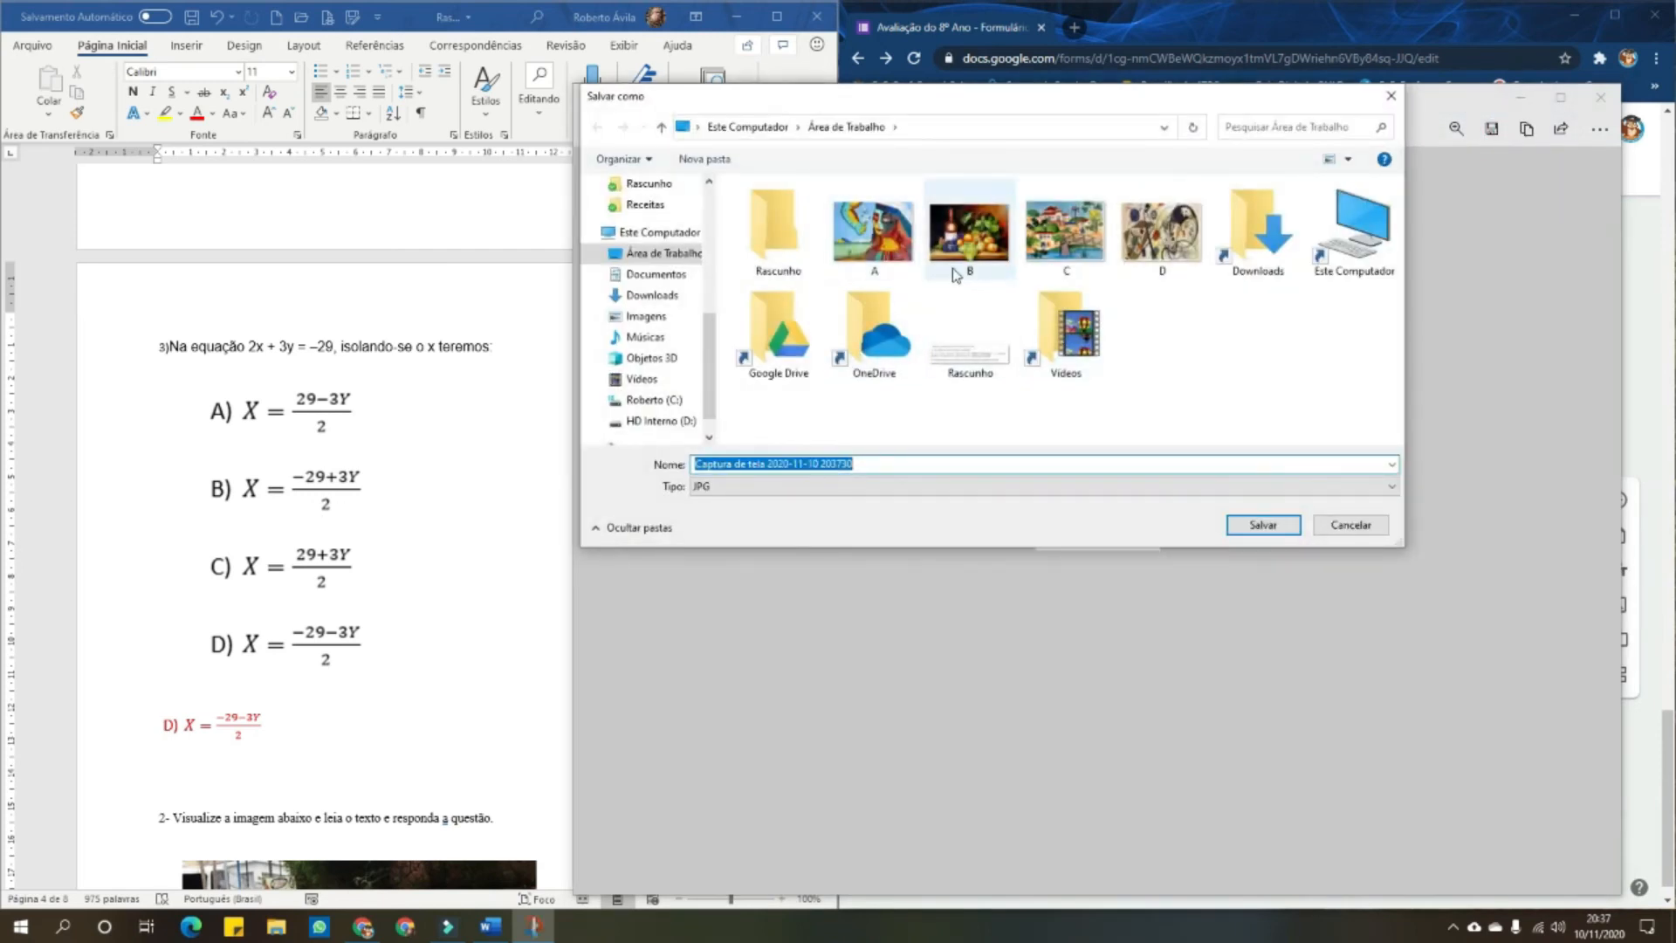
left_click(873, 232)
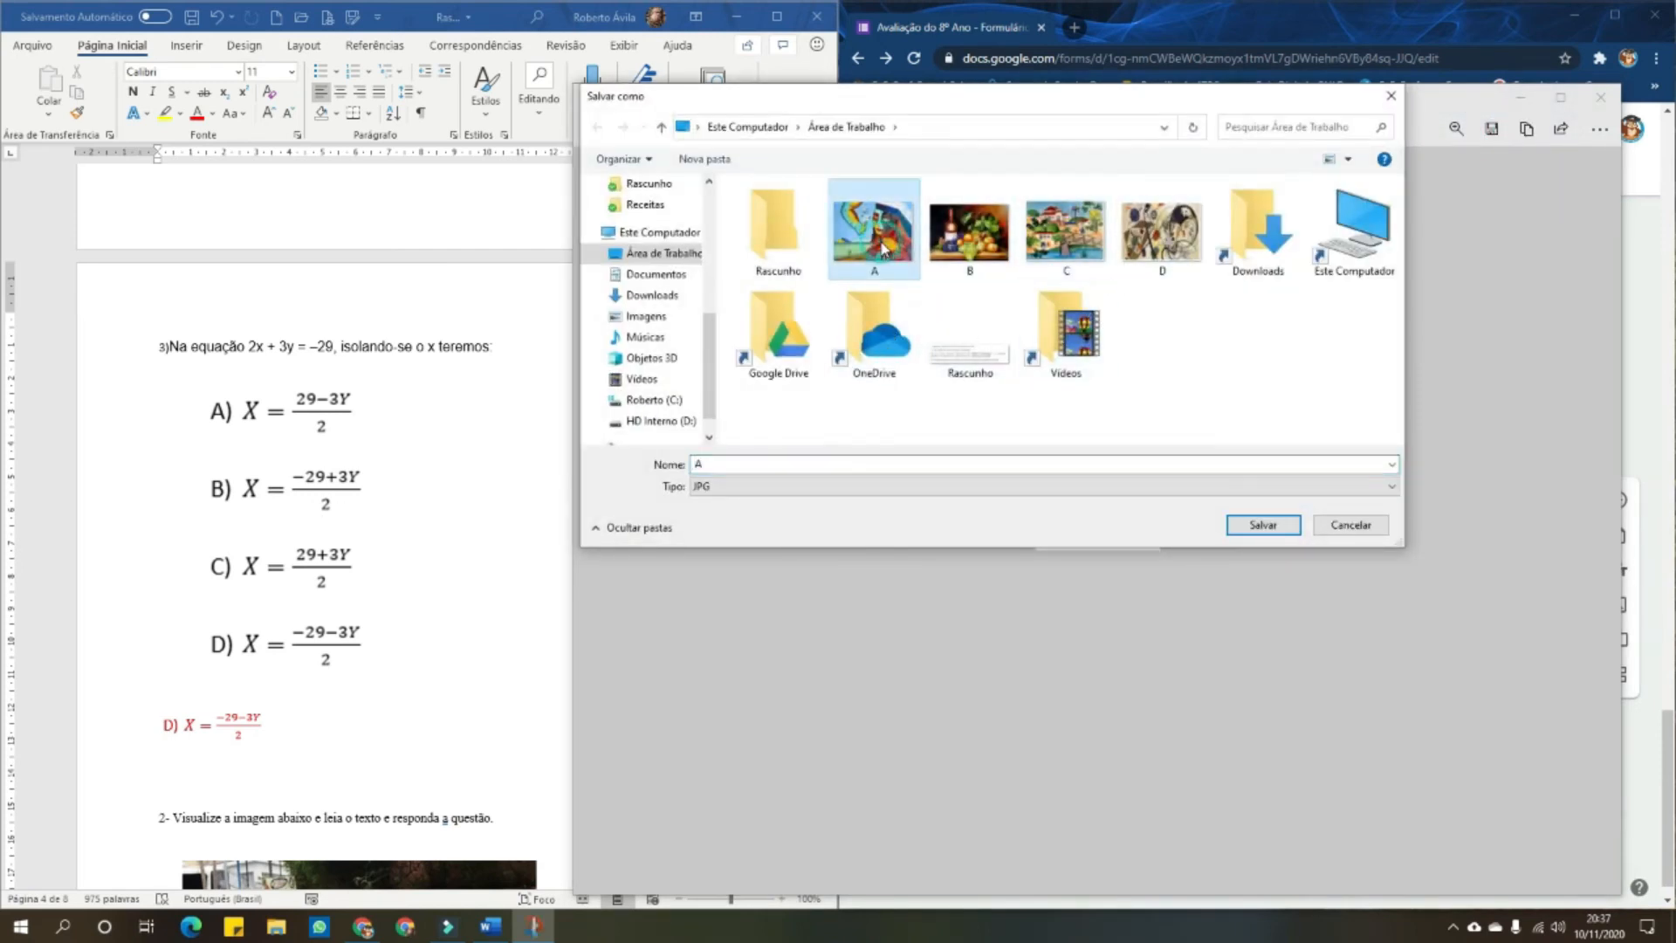
left_click(1263, 524)
left_click(886, 465)
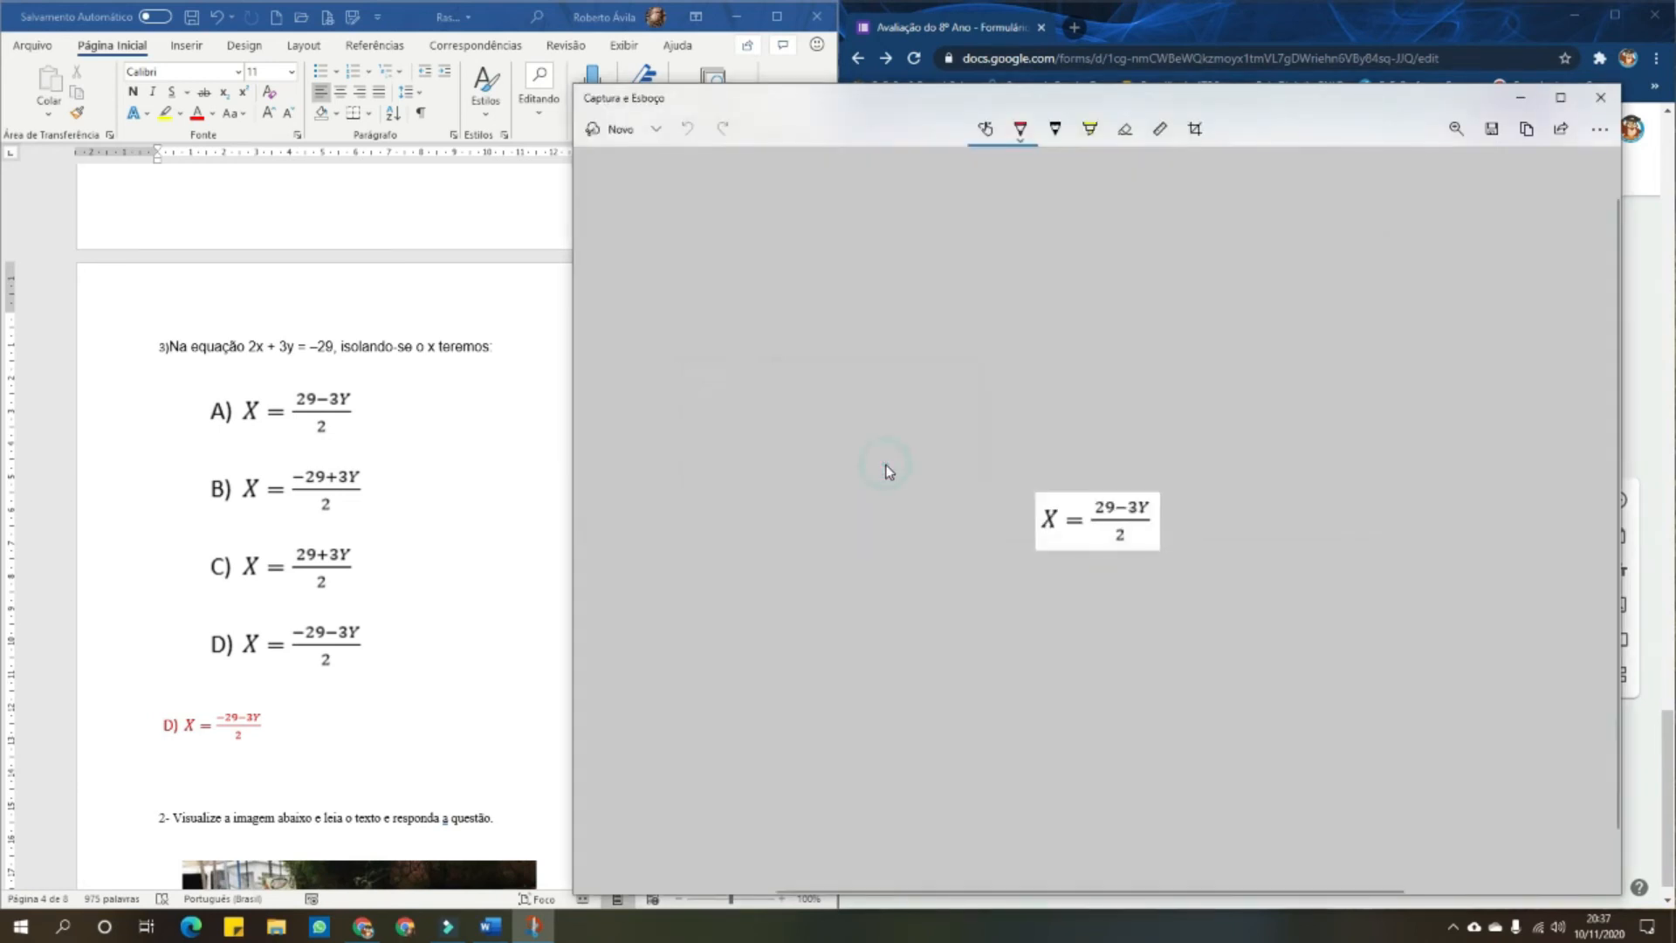
Capture alternative B's equation without its letter and save it to the desktop, replacing the existing image B
left_click(611, 130)
left_click_drag(238, 465, 366, 519)
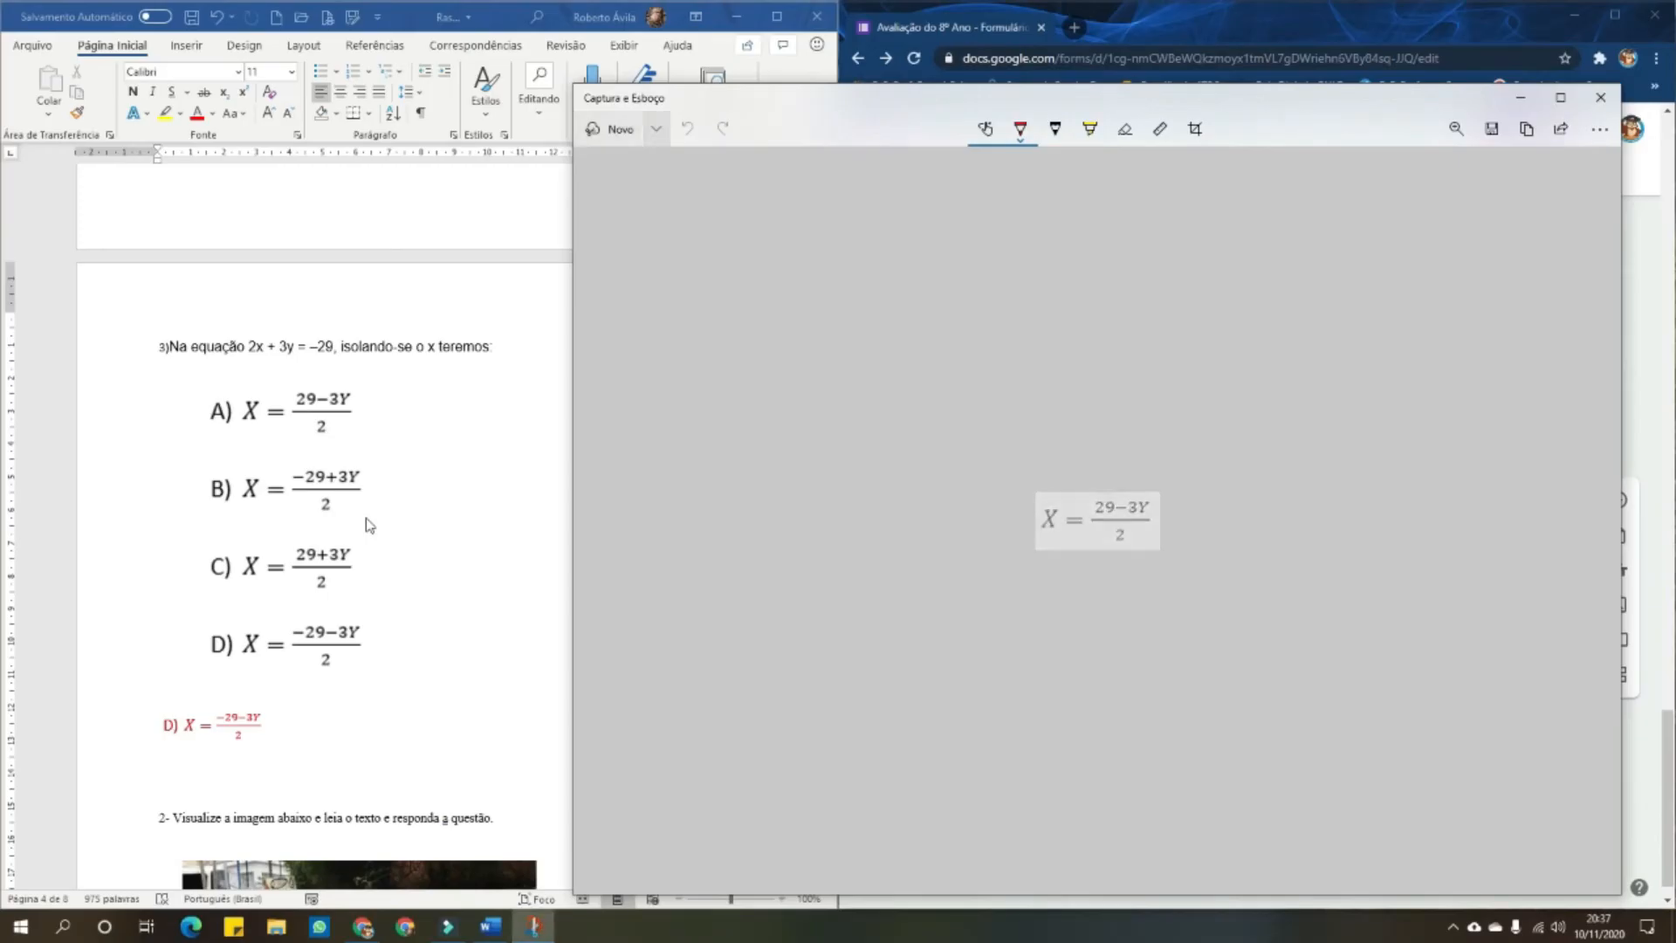
left_click(1491, 129)
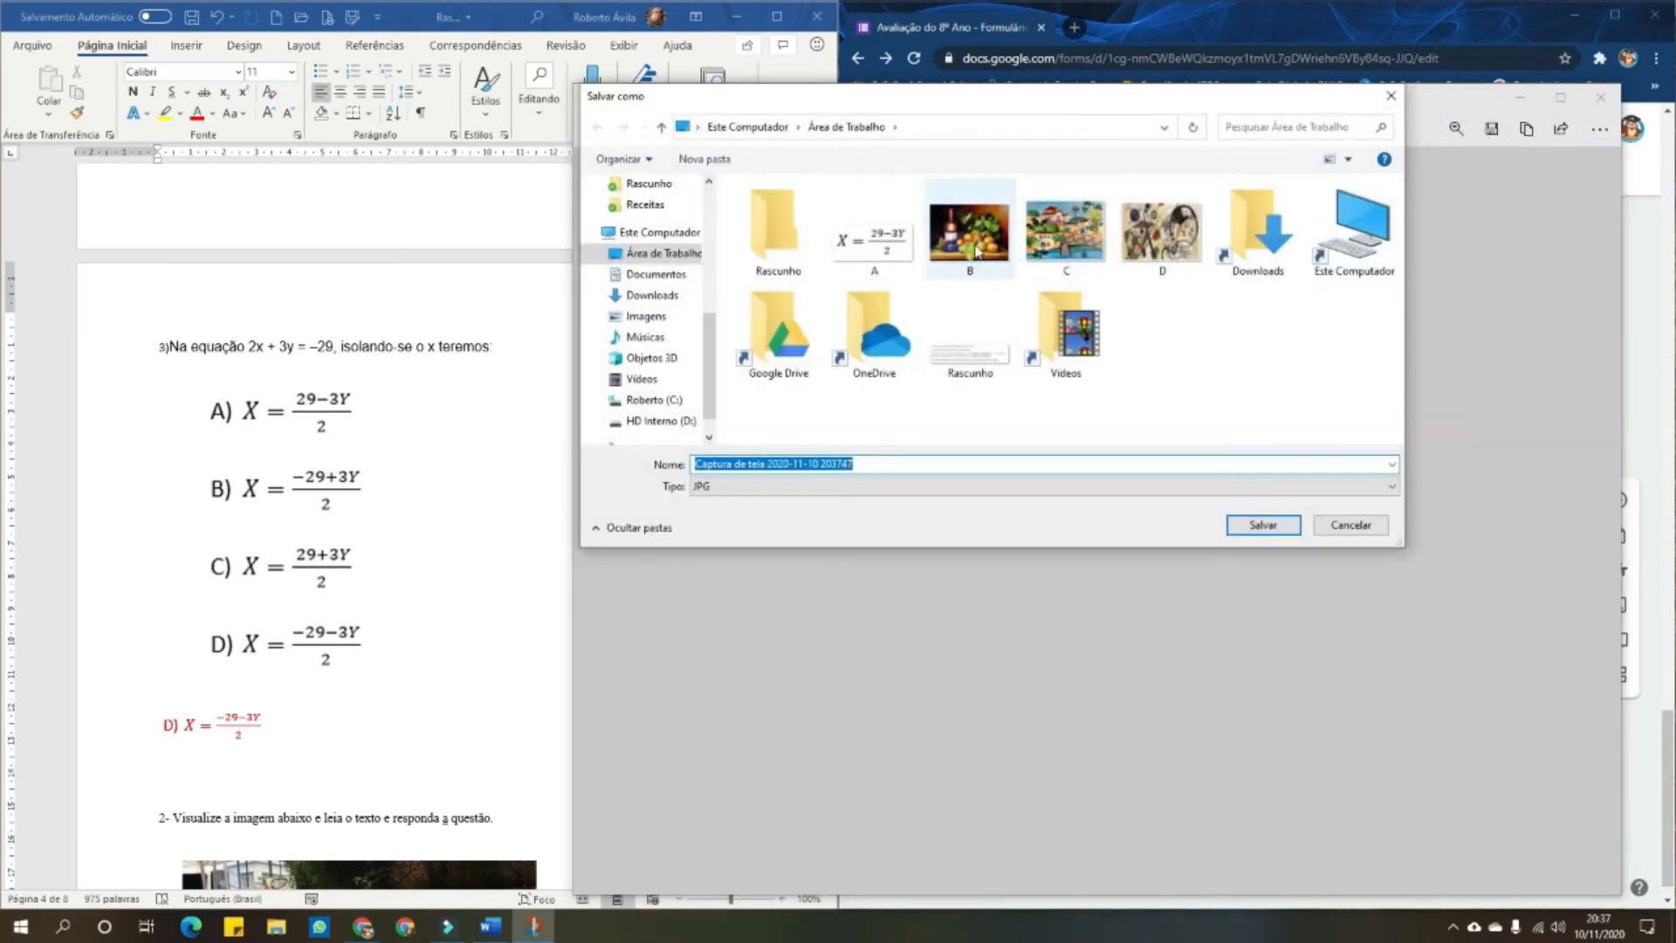
left_click(969, 234)
left_click(1268, 525)
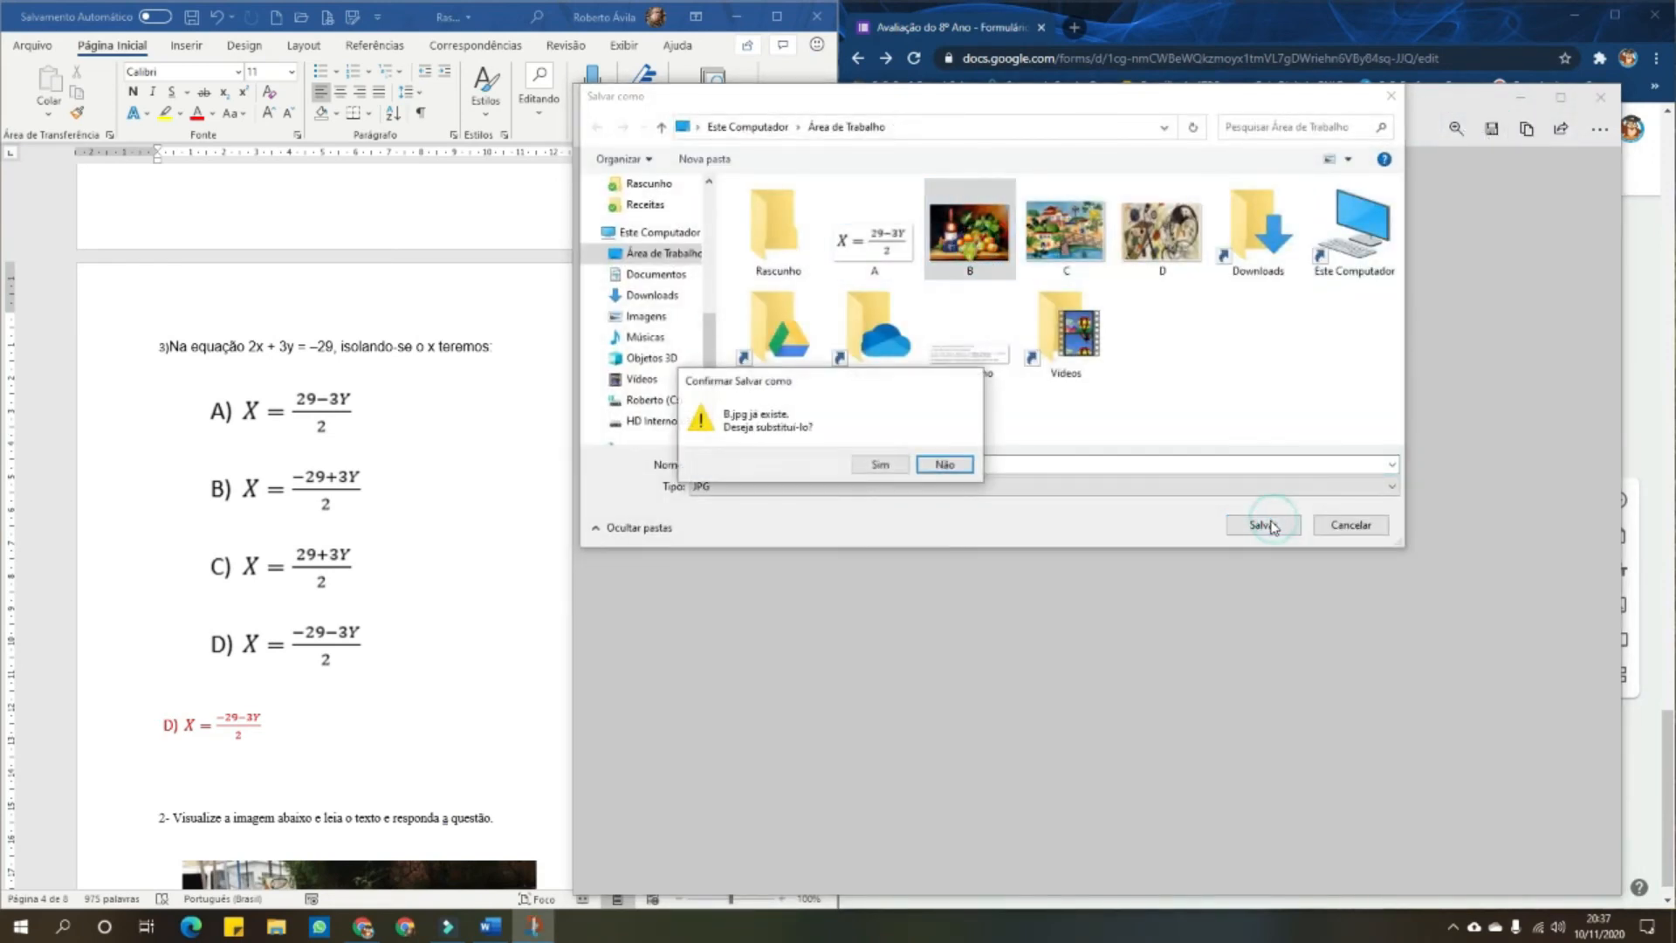
left_click(891, 465)
Capture alternative C's equation without its letter and save it to the desktop, replacing the existing image C
left_click(616, 128)
left_click_drag(233, 539, 361, 596)
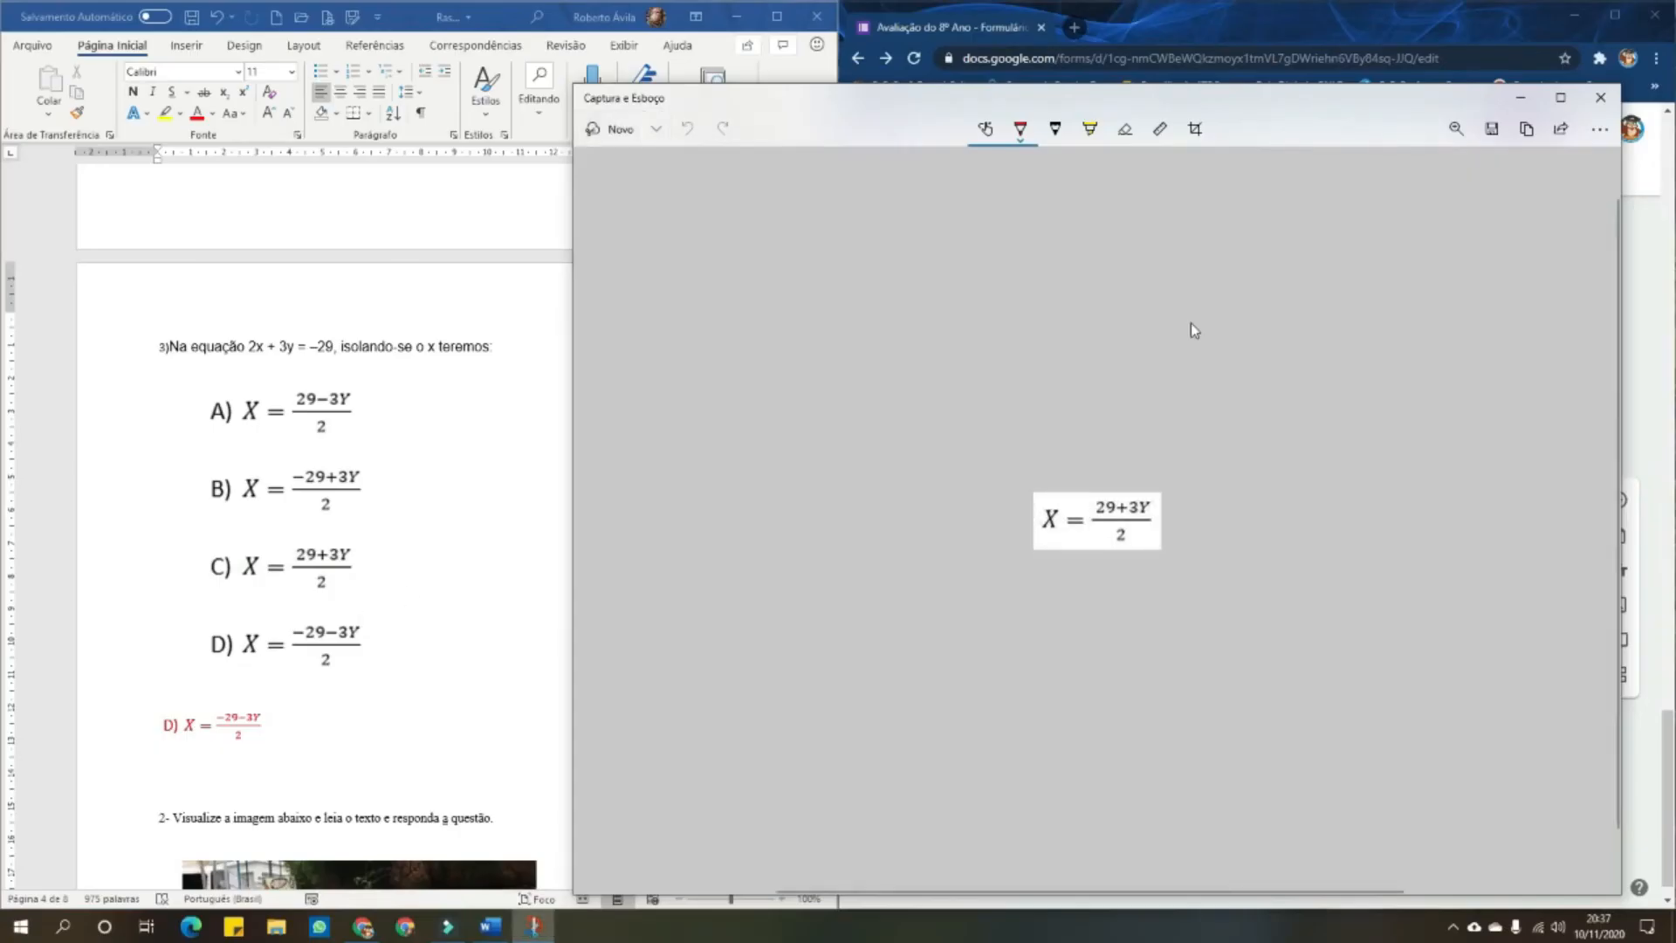
left_click(1492, 128)
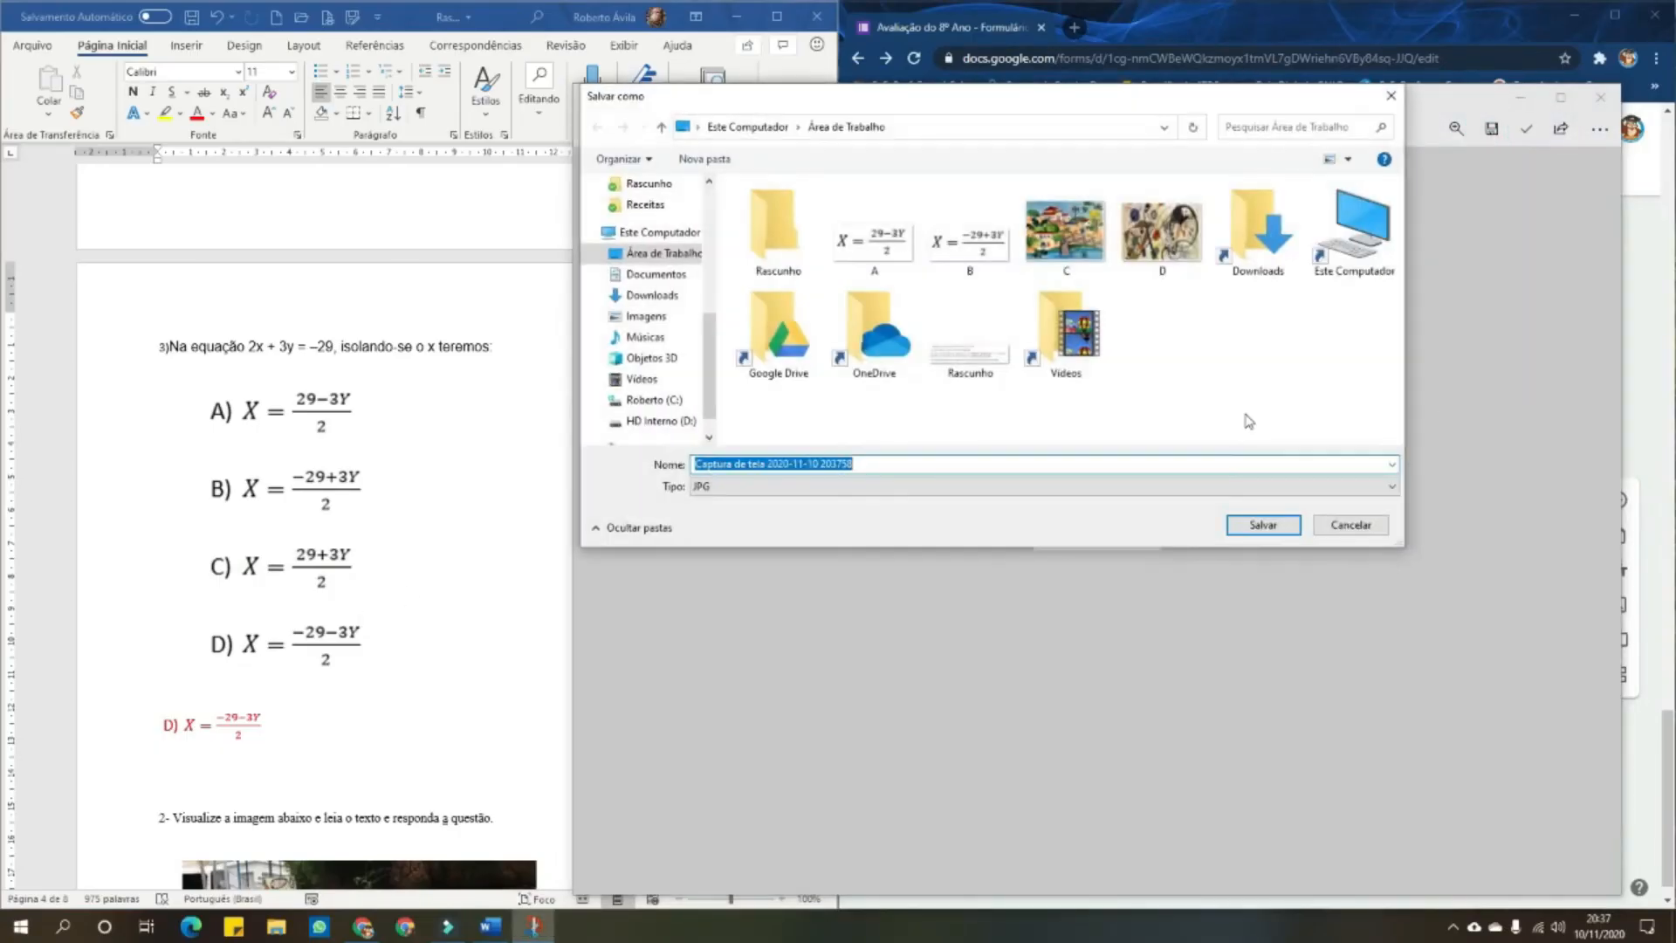
left_click(1067, 256)
left_click(1264, 525)
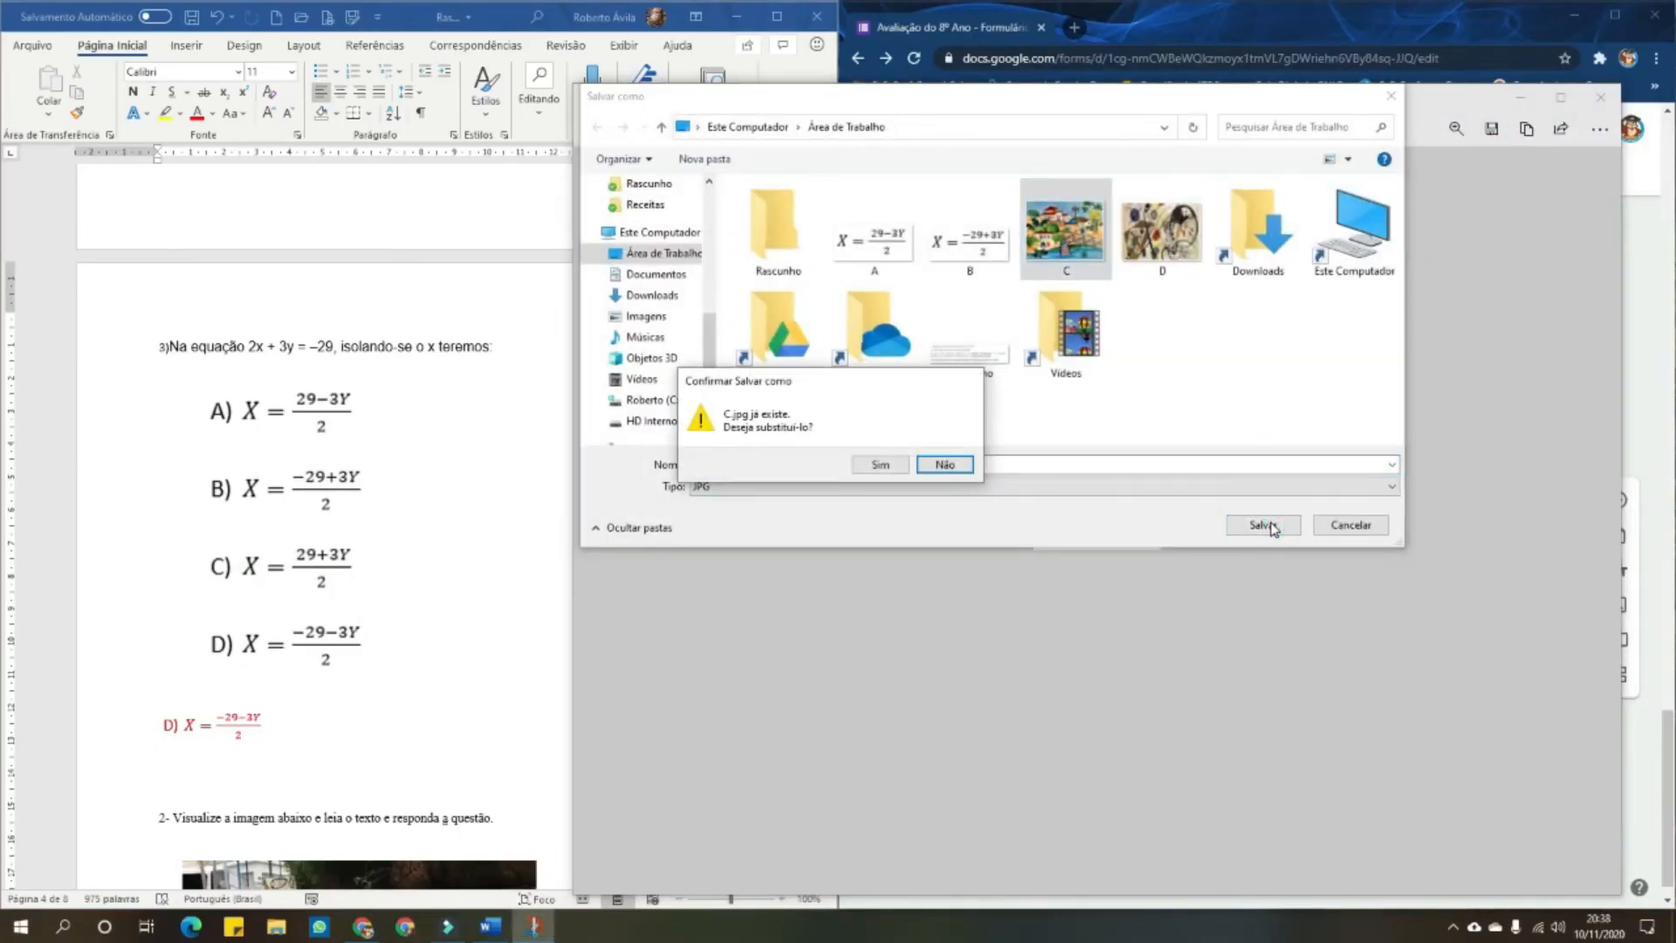
left_click(879, 464)
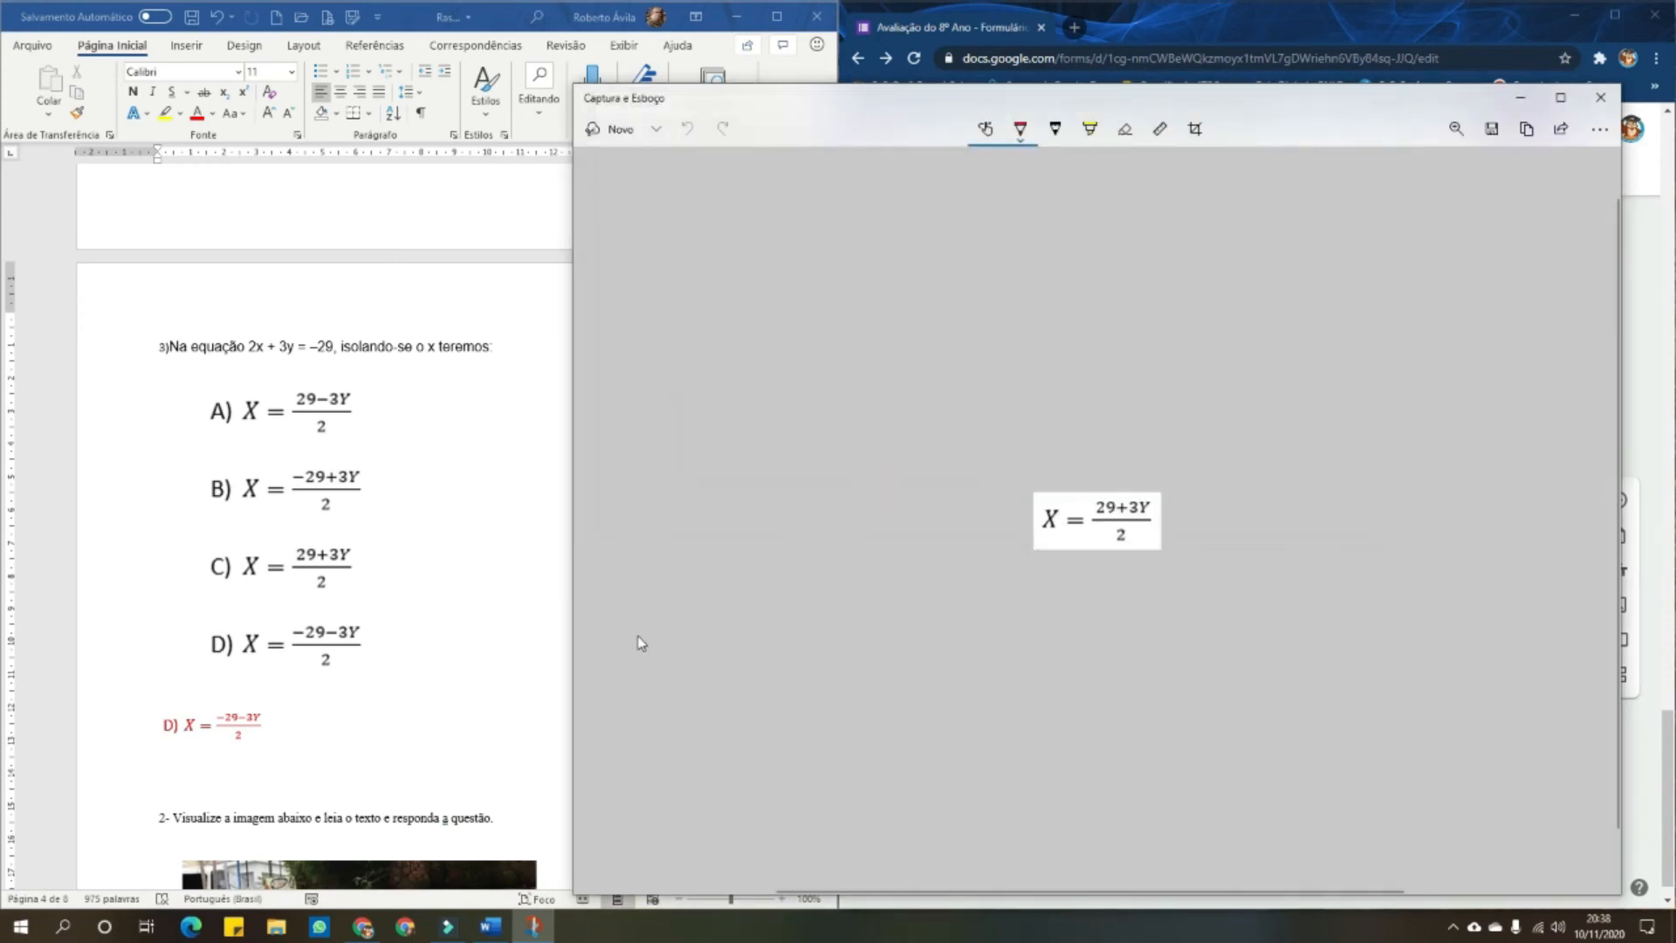
Capture alternative D's equation without its letter, save it to the desktop replacing the existing image D, and close Captura e Esboço
left_click(611, 129)
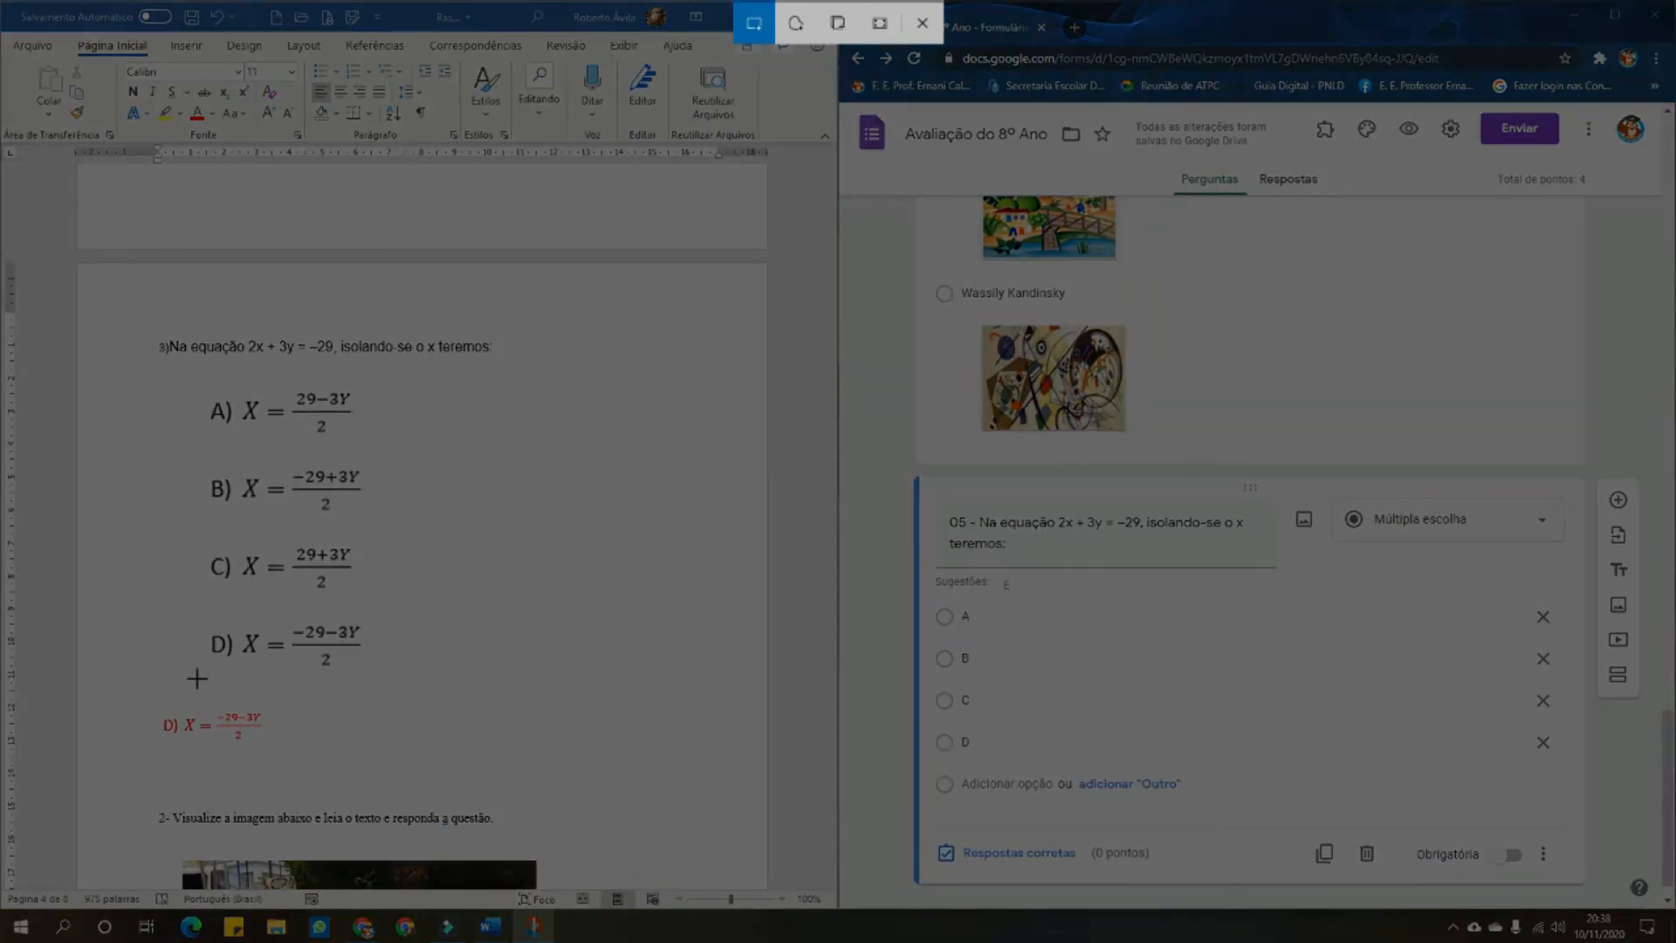
left_click_drag(238, 618, 368, 673)
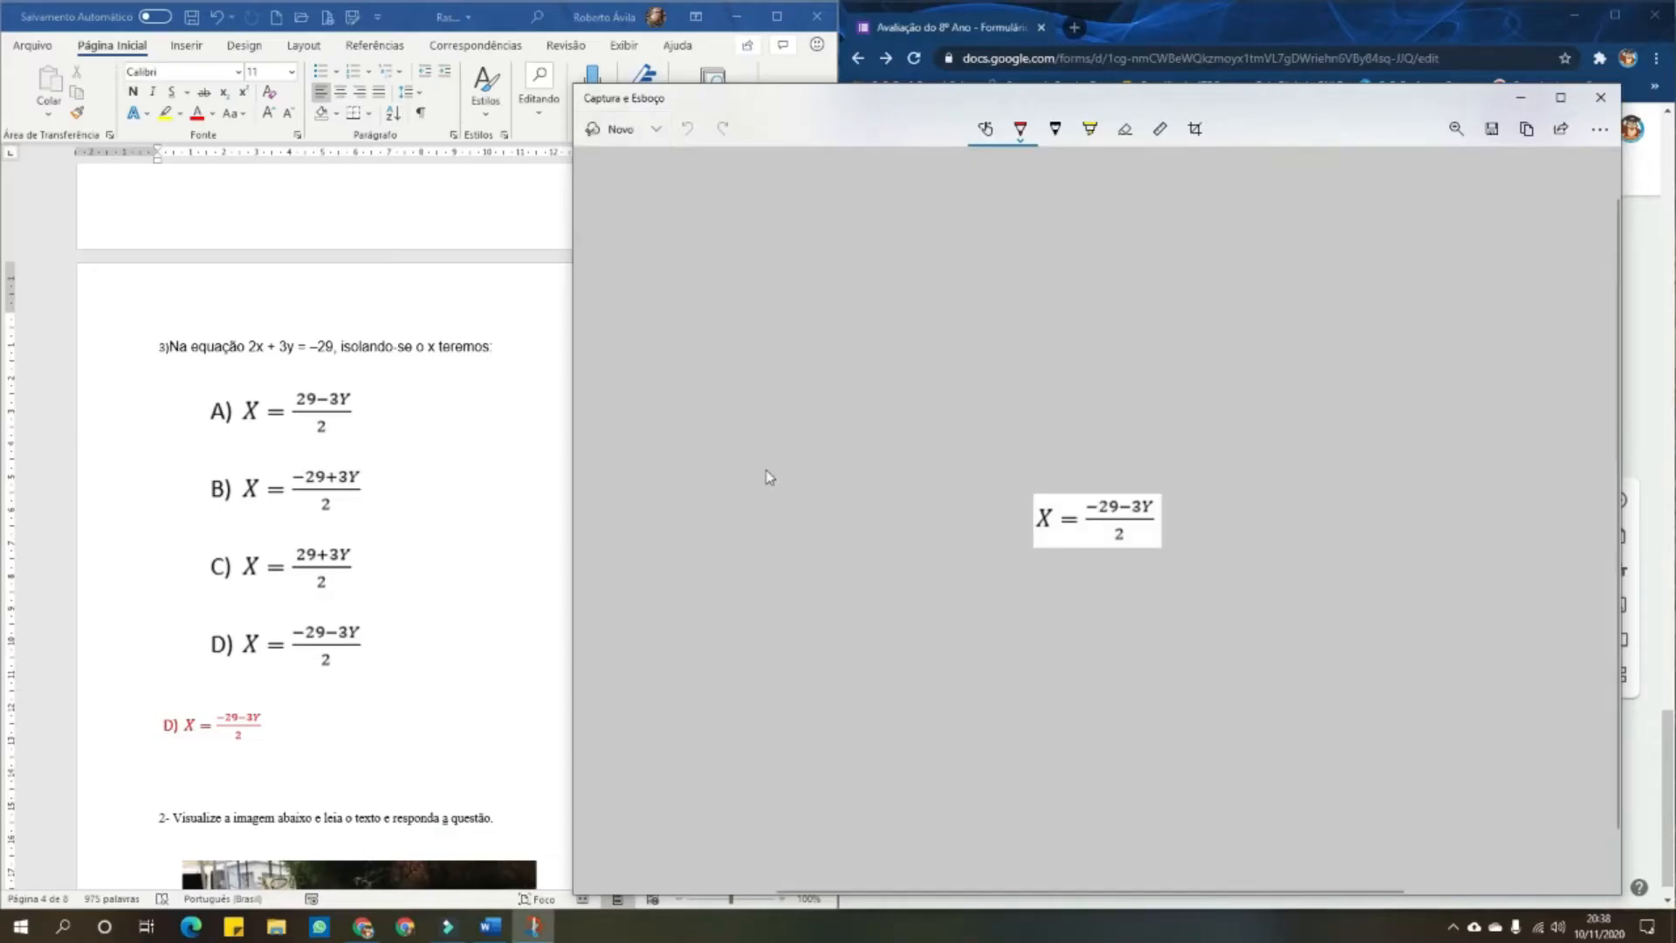
left_click(1491, 131)
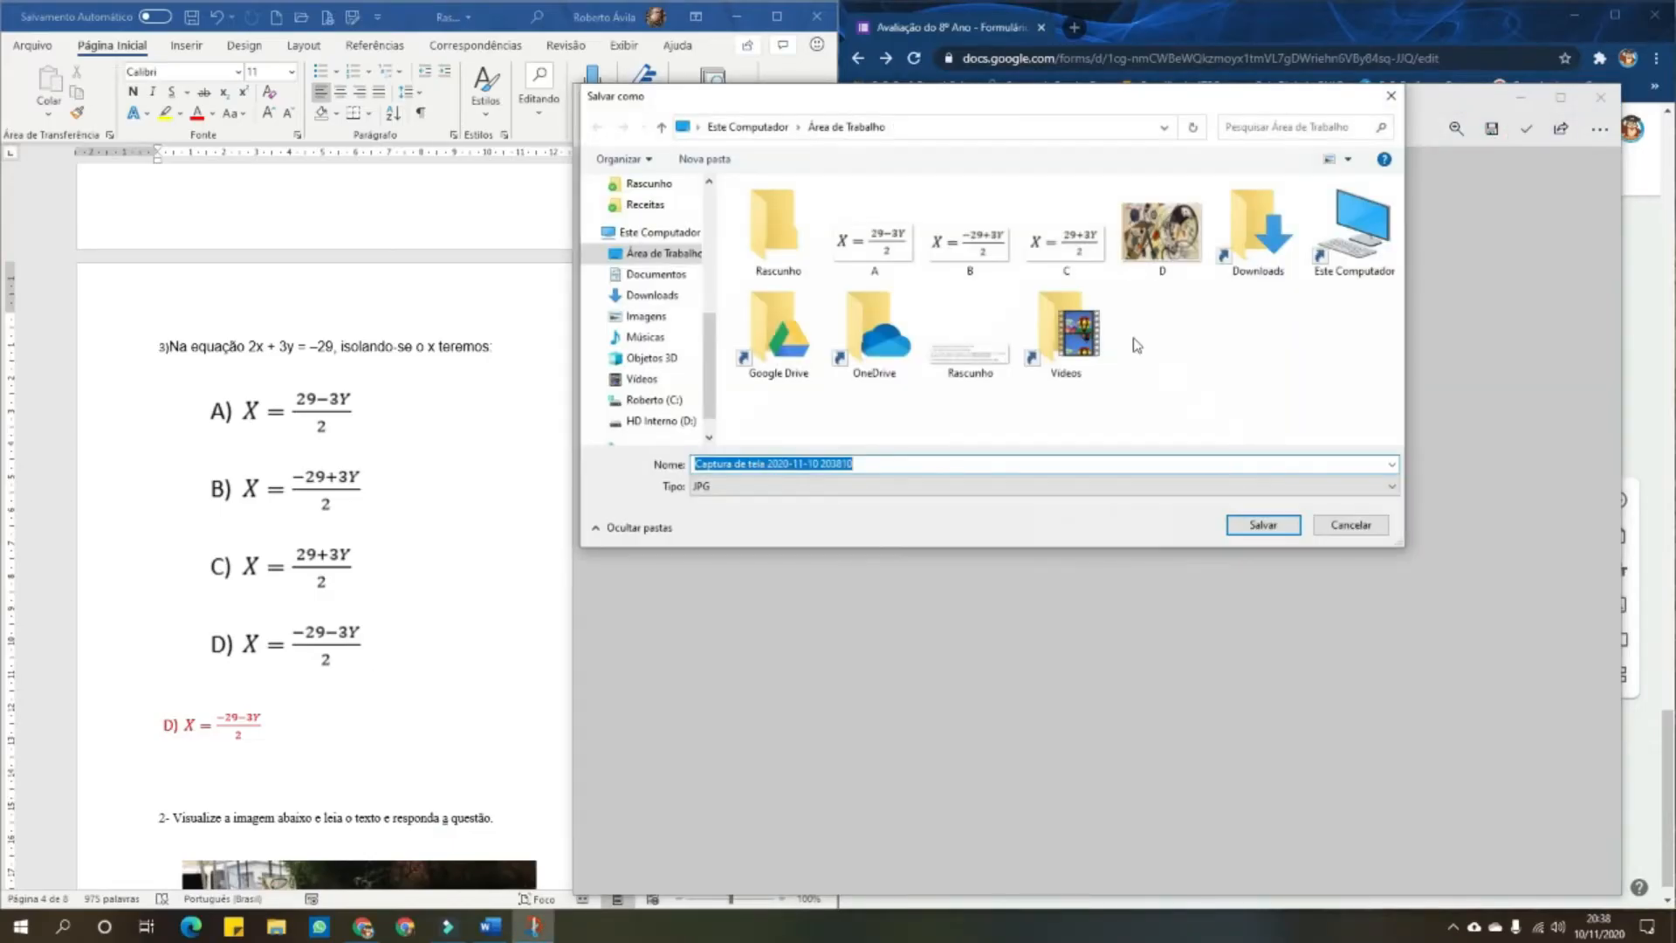
left_click(1151, 259)
left_click(1263, 525)
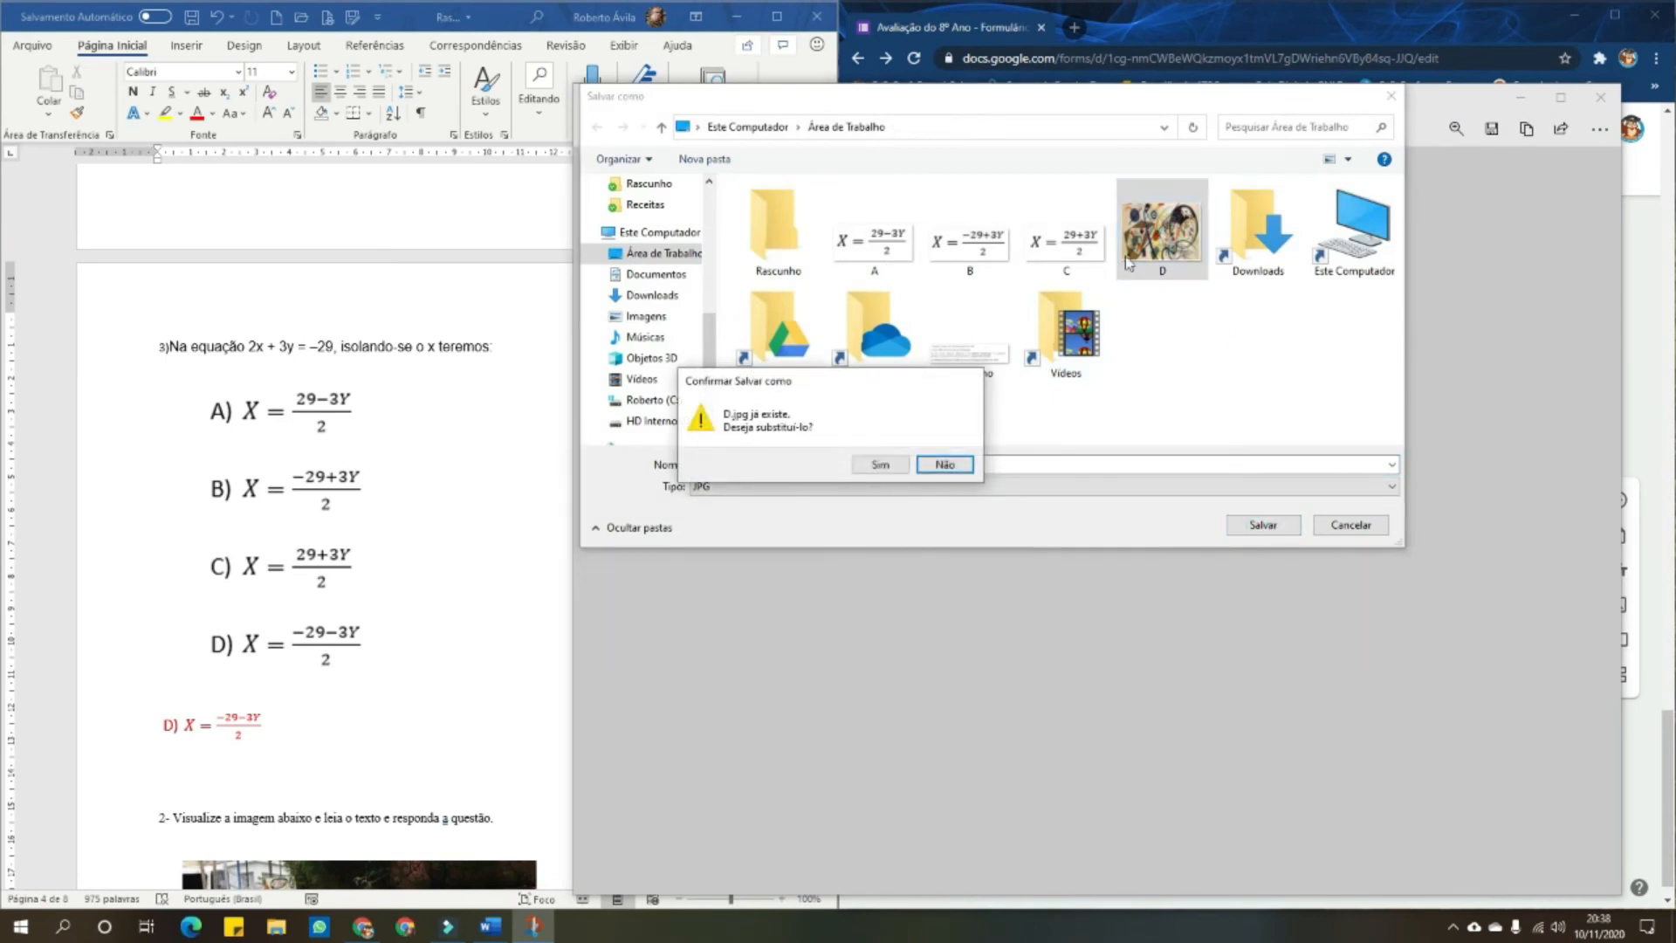
left_click(881, 466)
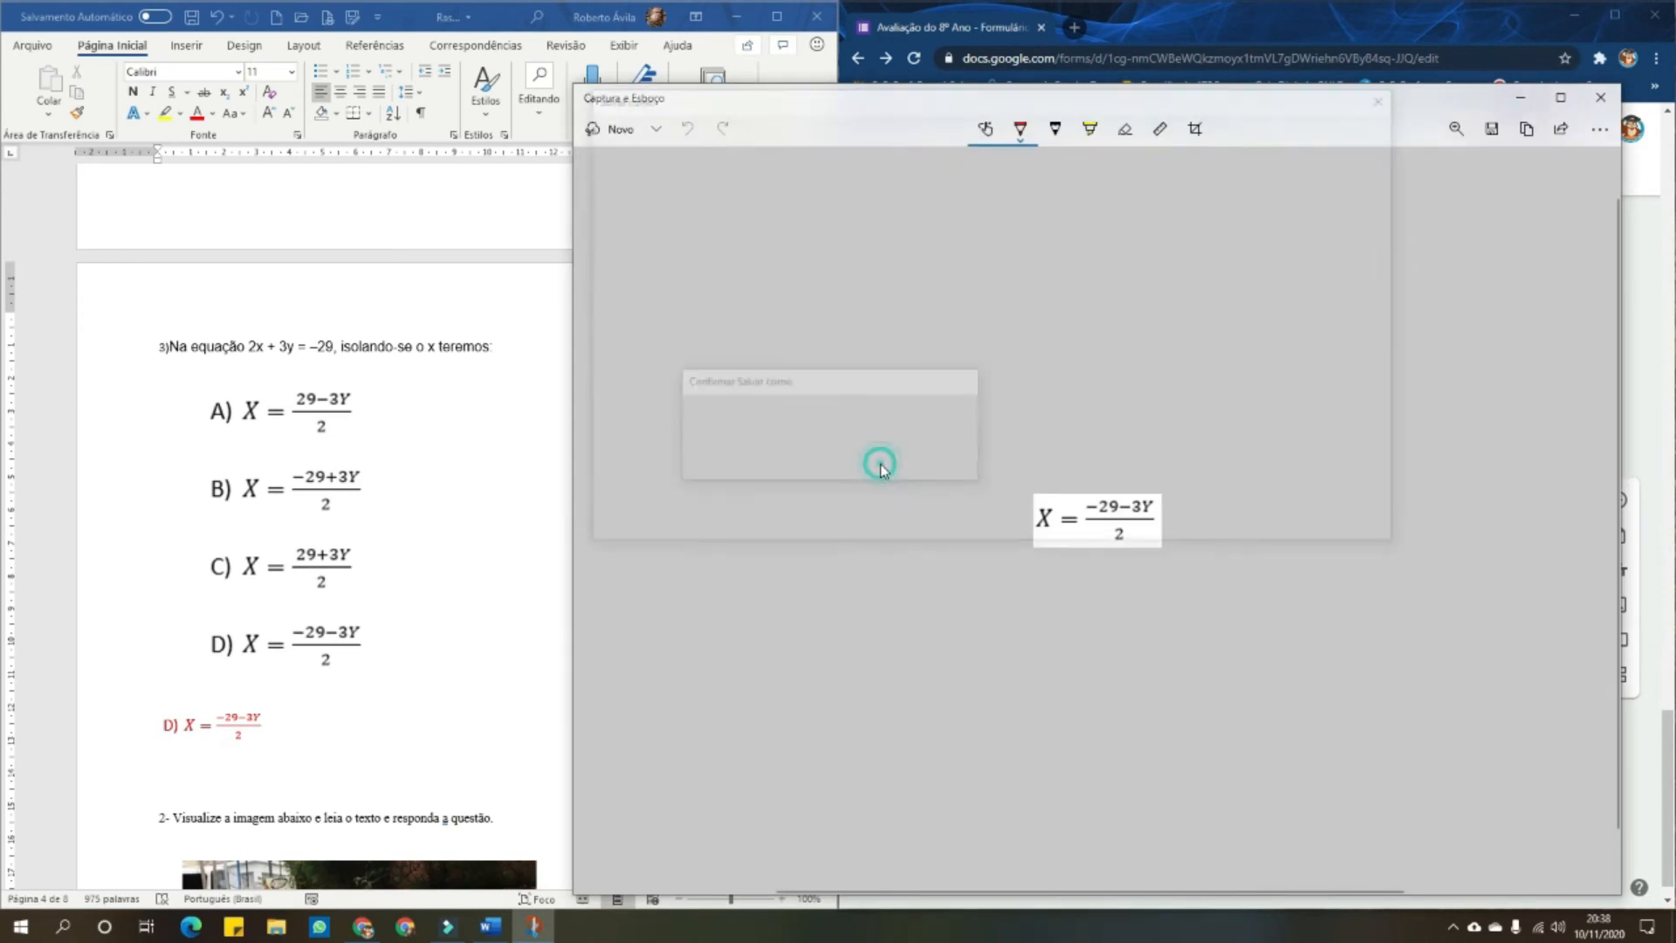
left_click(1601, 97)
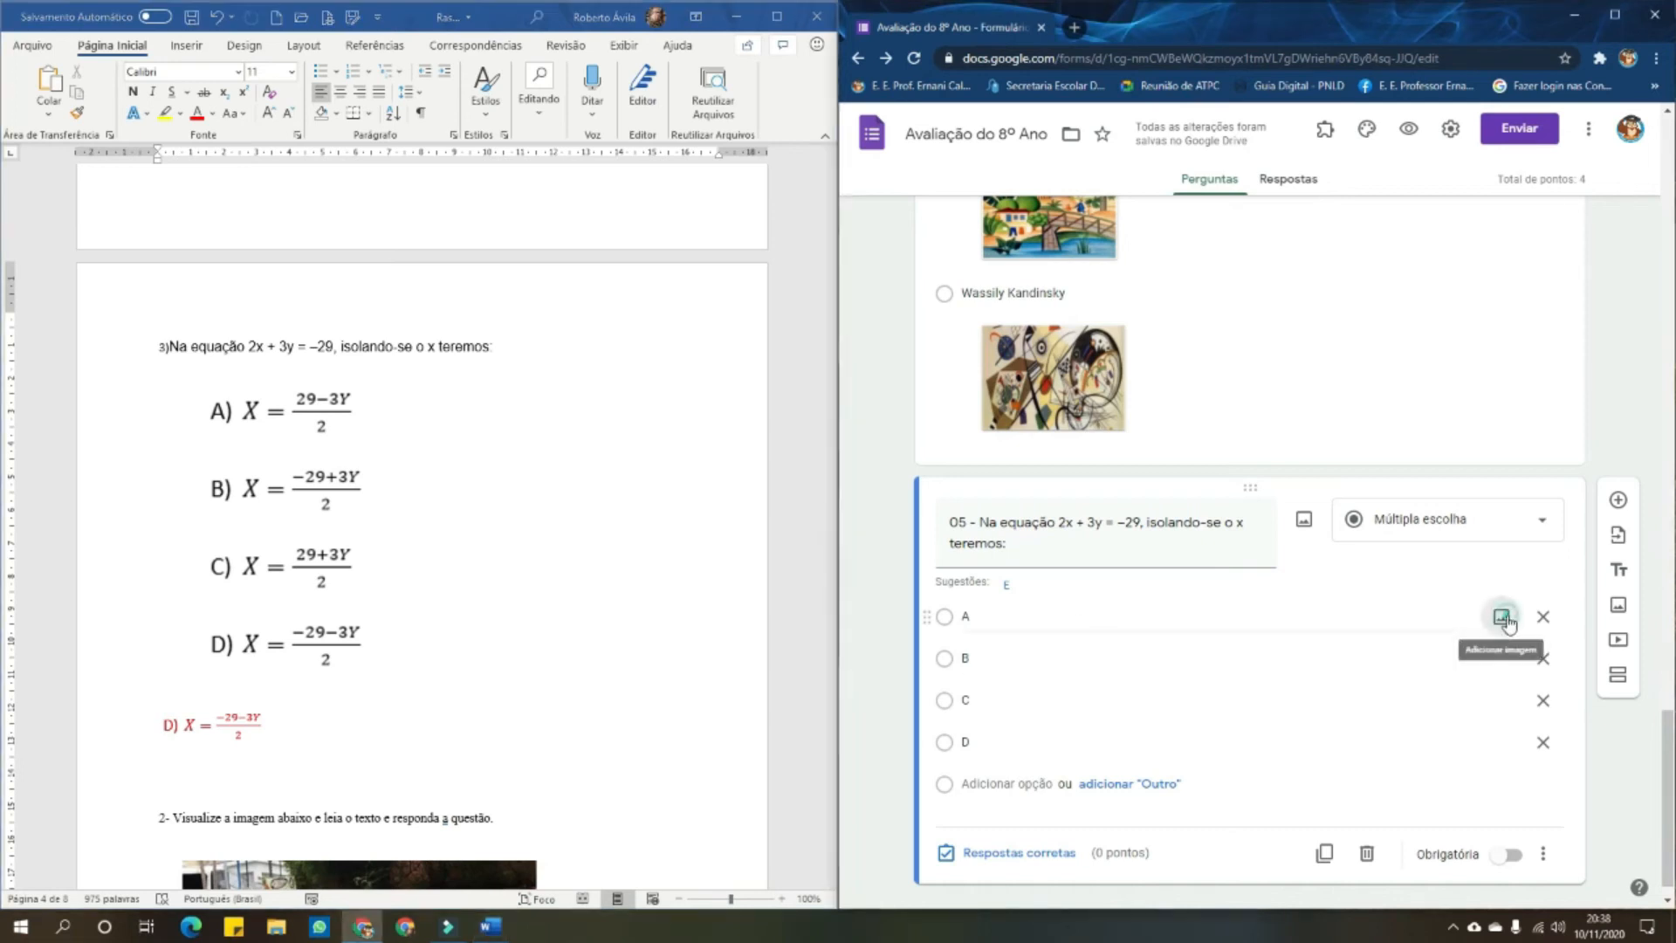
Add the desktop image A to option A of question 05
left_click(1502, 616)
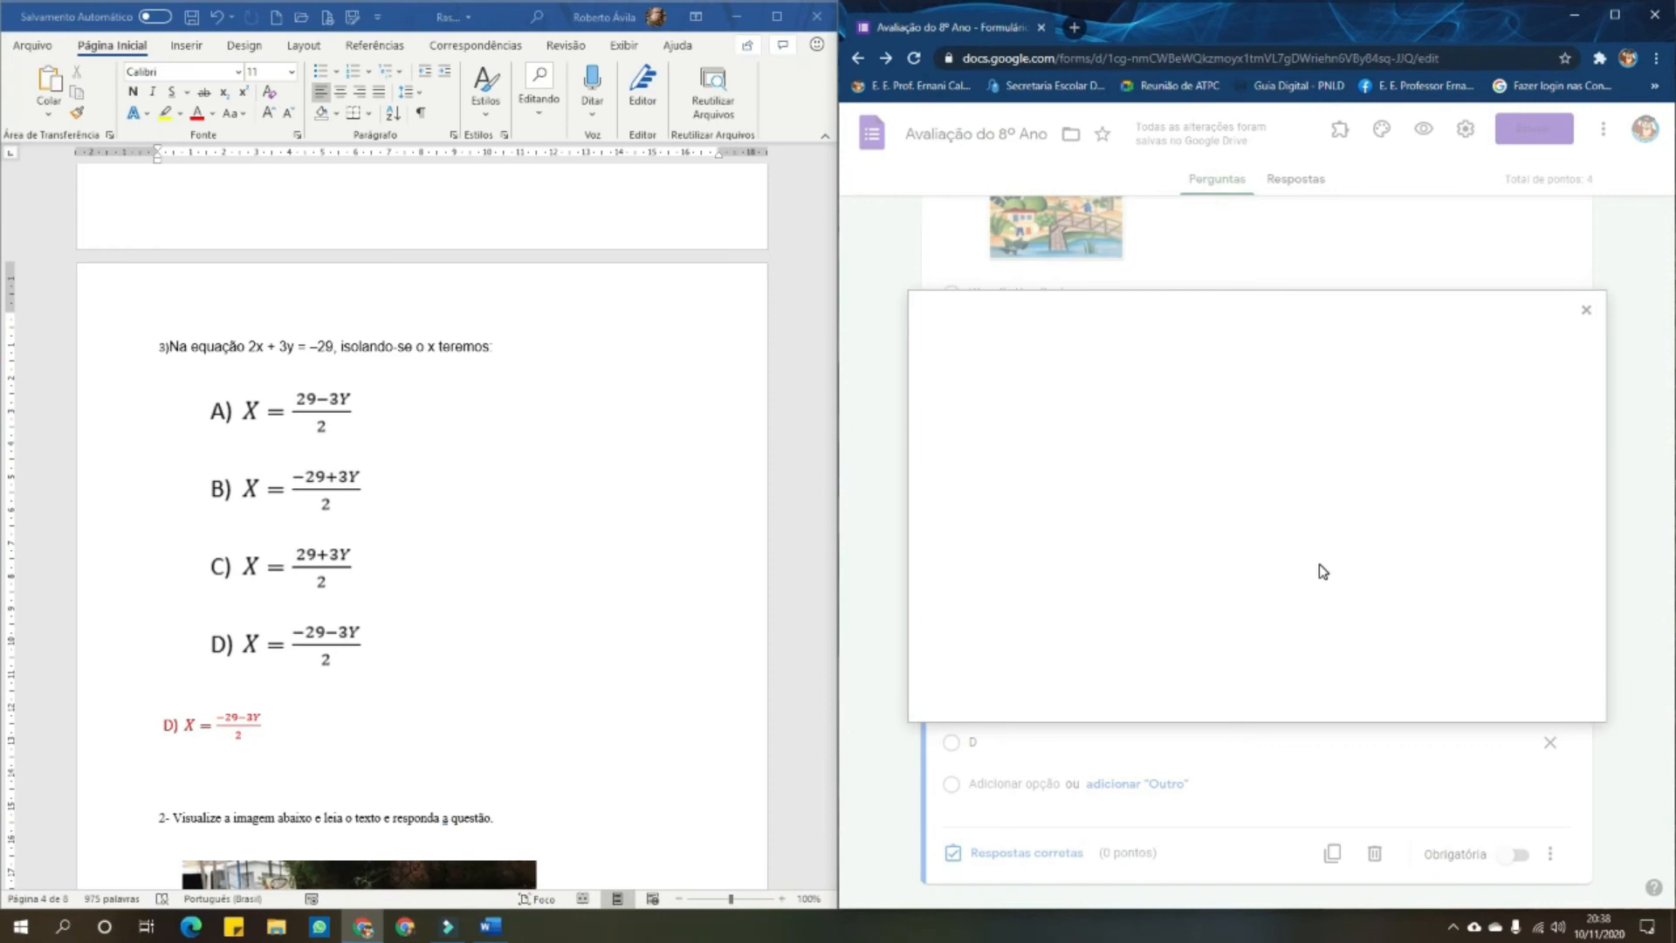
left_click(1249, 613)
left_click(1139, 157)
left_click(1528, 444)
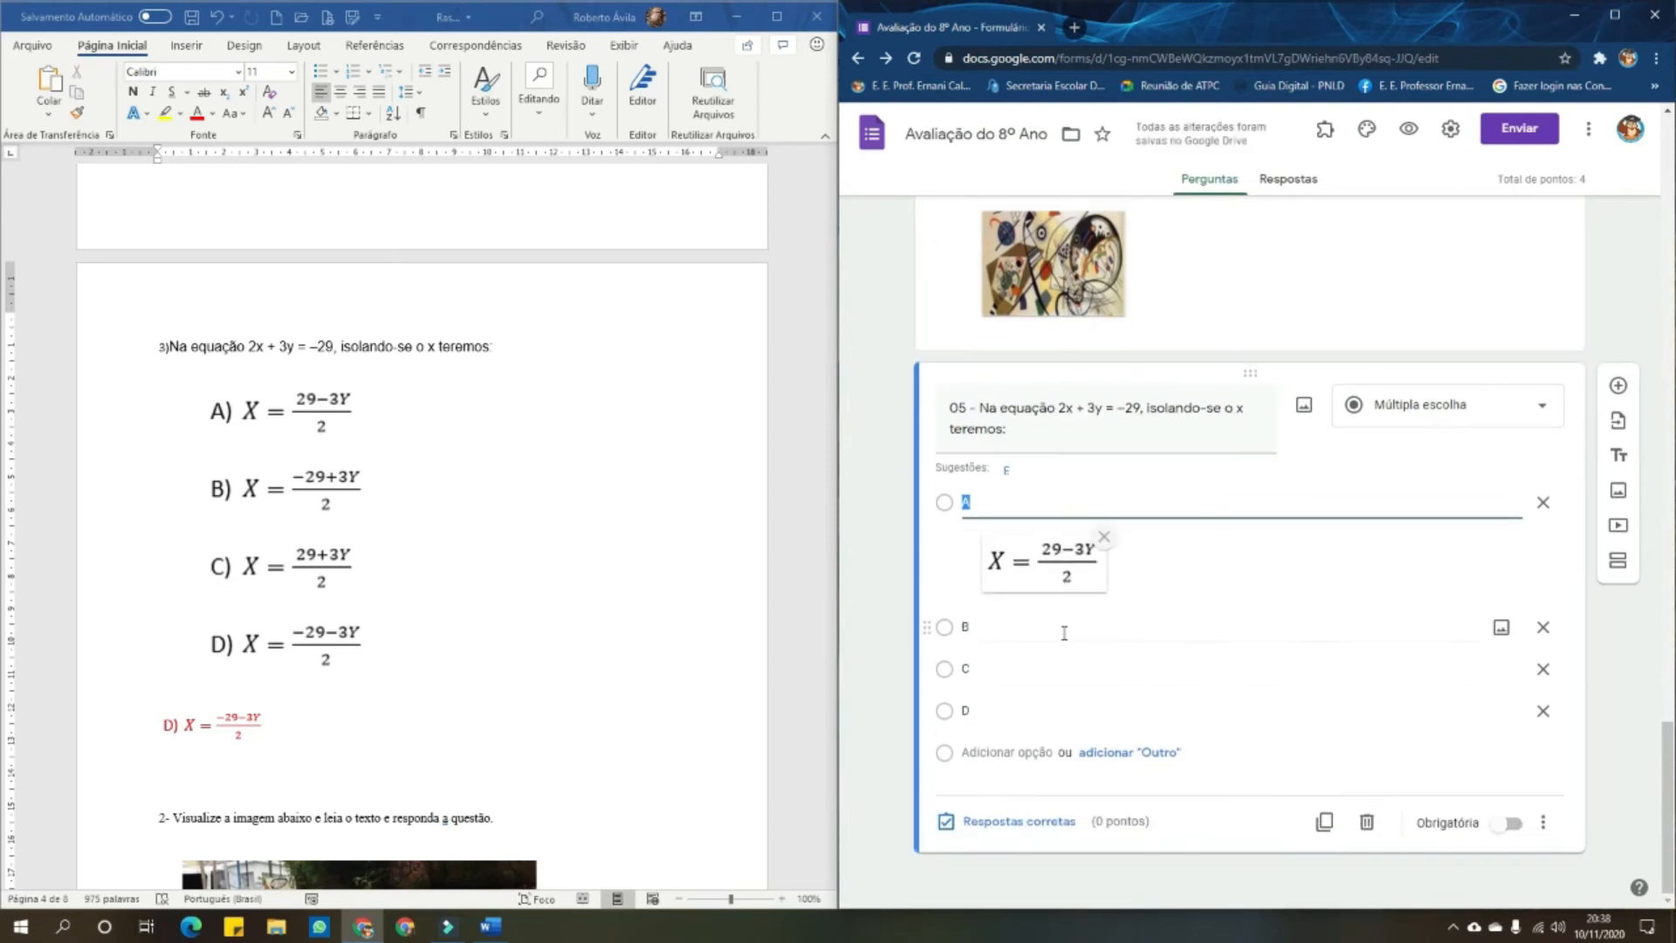
Add the desktop image B to option B of question 05
left_click(1501, 628)
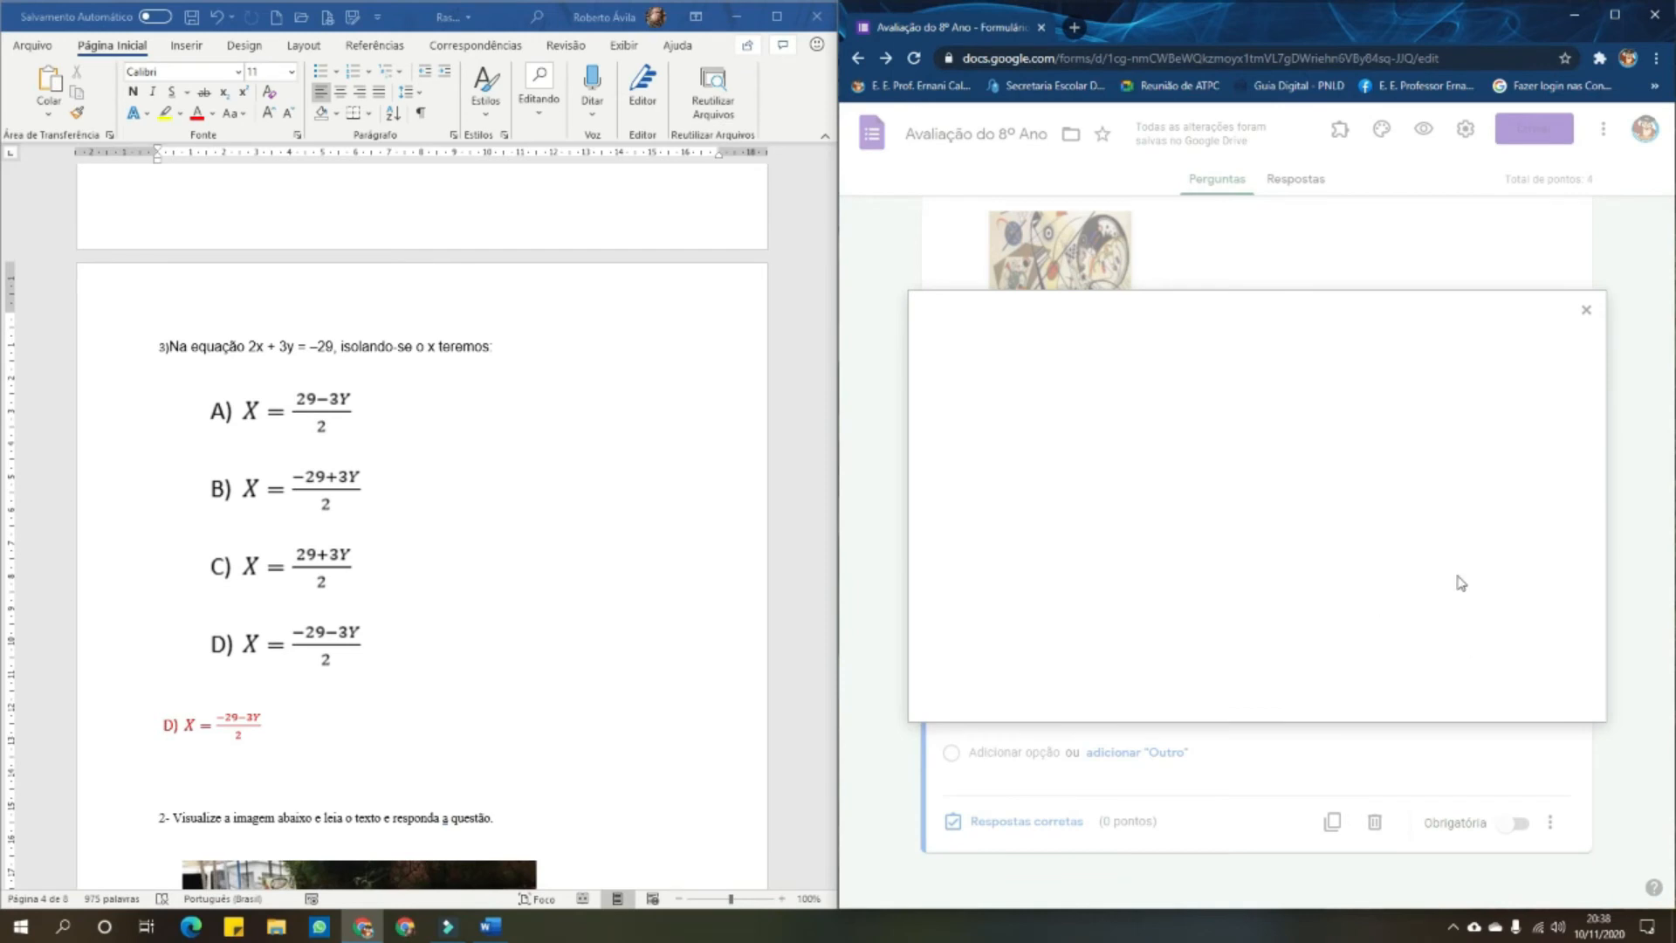
left_click(1262, 608)
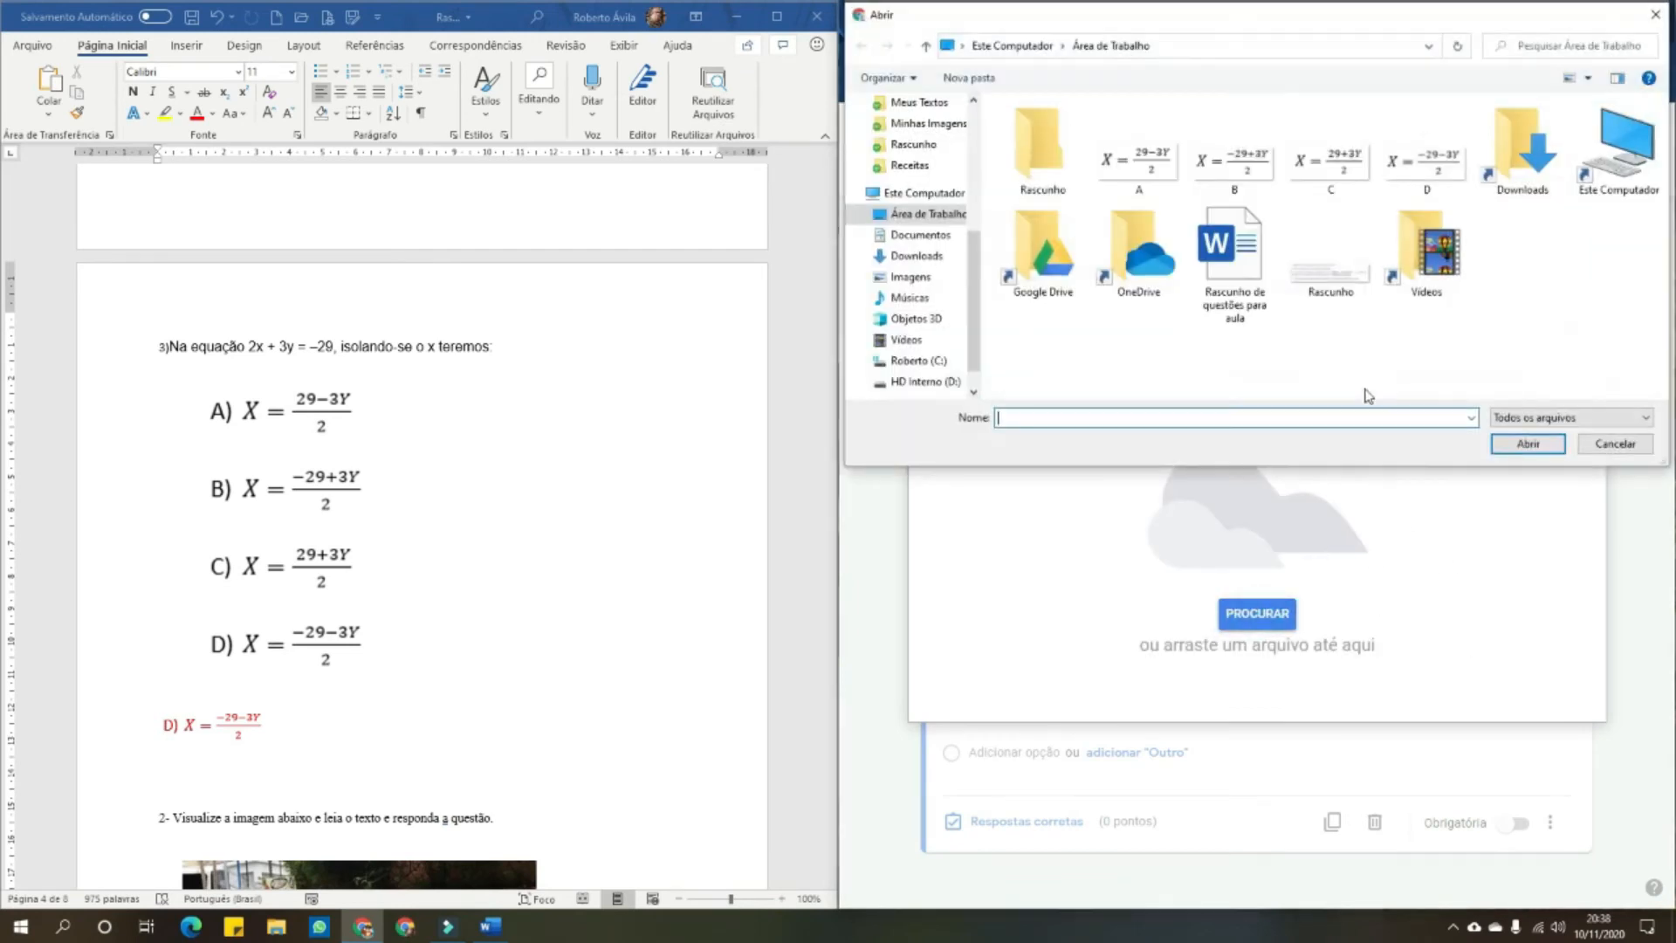
left_click(1249, 162)
left_click(1529, 444)
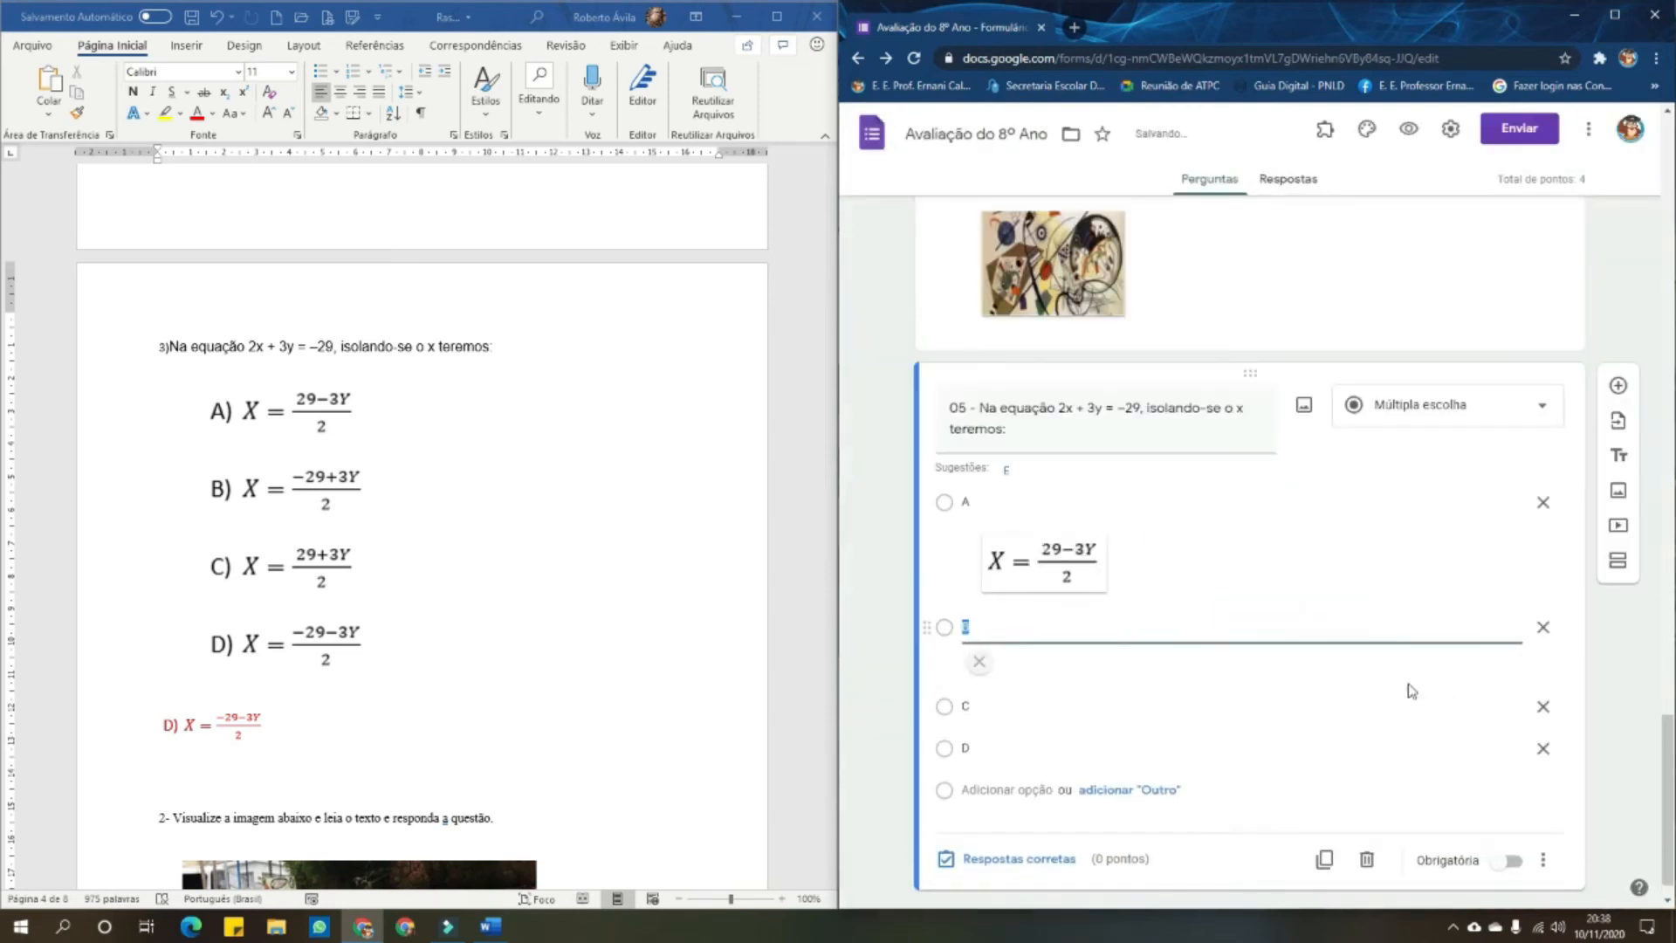
Add the desktop image C to option C of question 05
left_click(1103, 750)
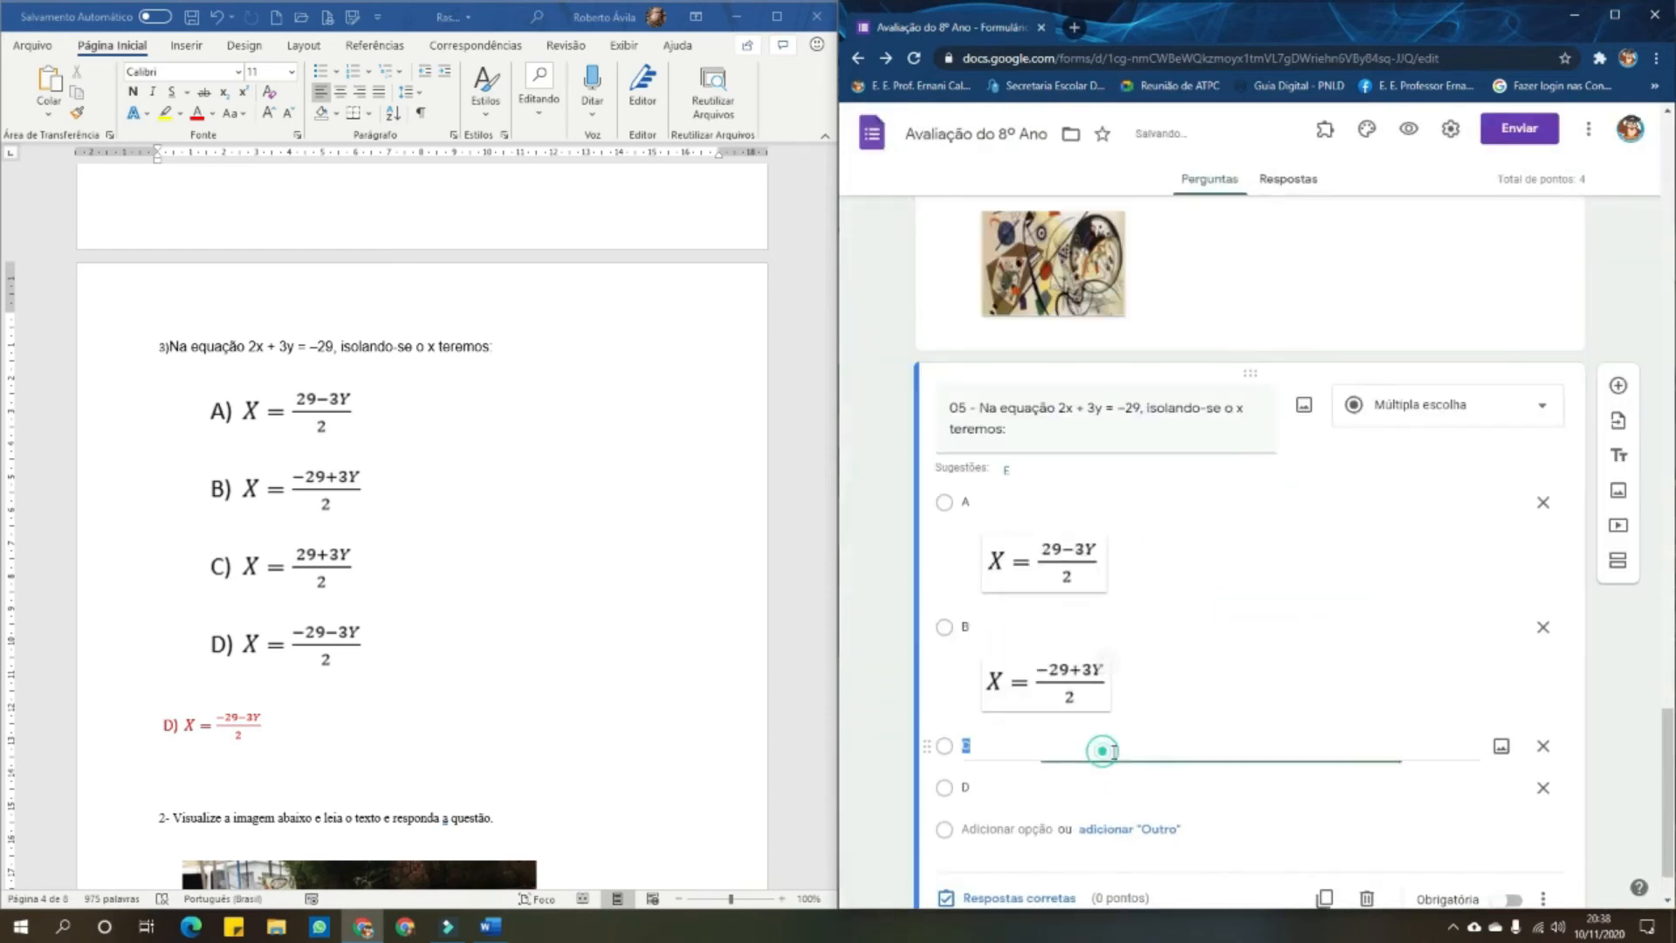
left_click(1501, 745)
left_click(1270, 613)
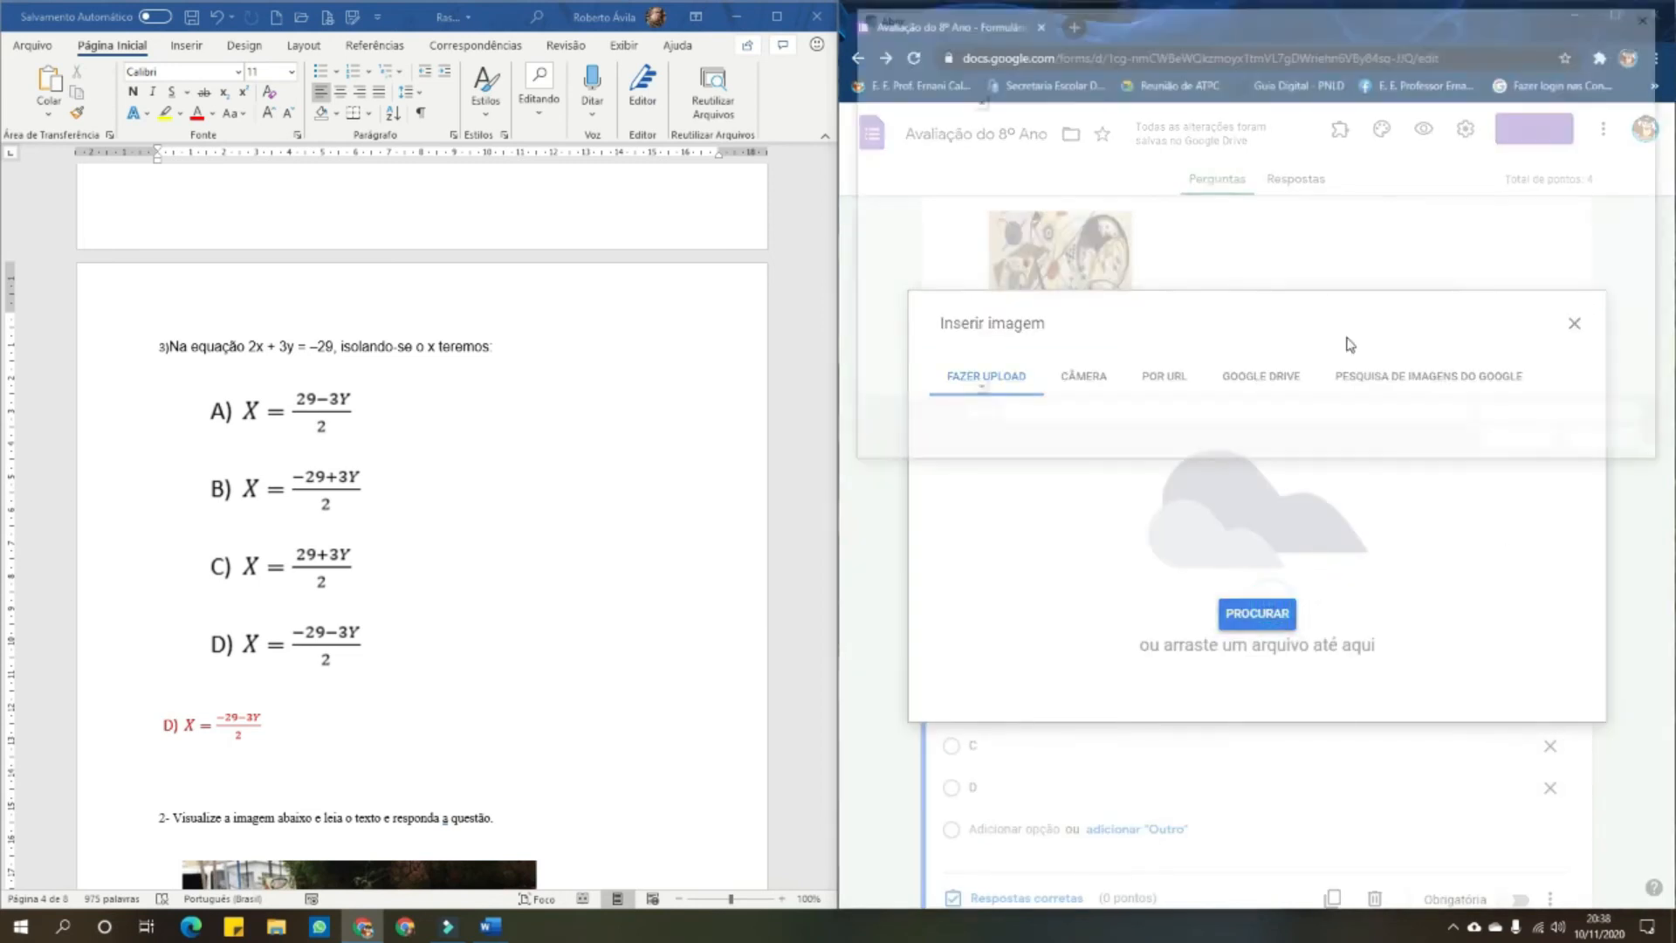
left_click(1332, 197)
double_click(1331, 196)
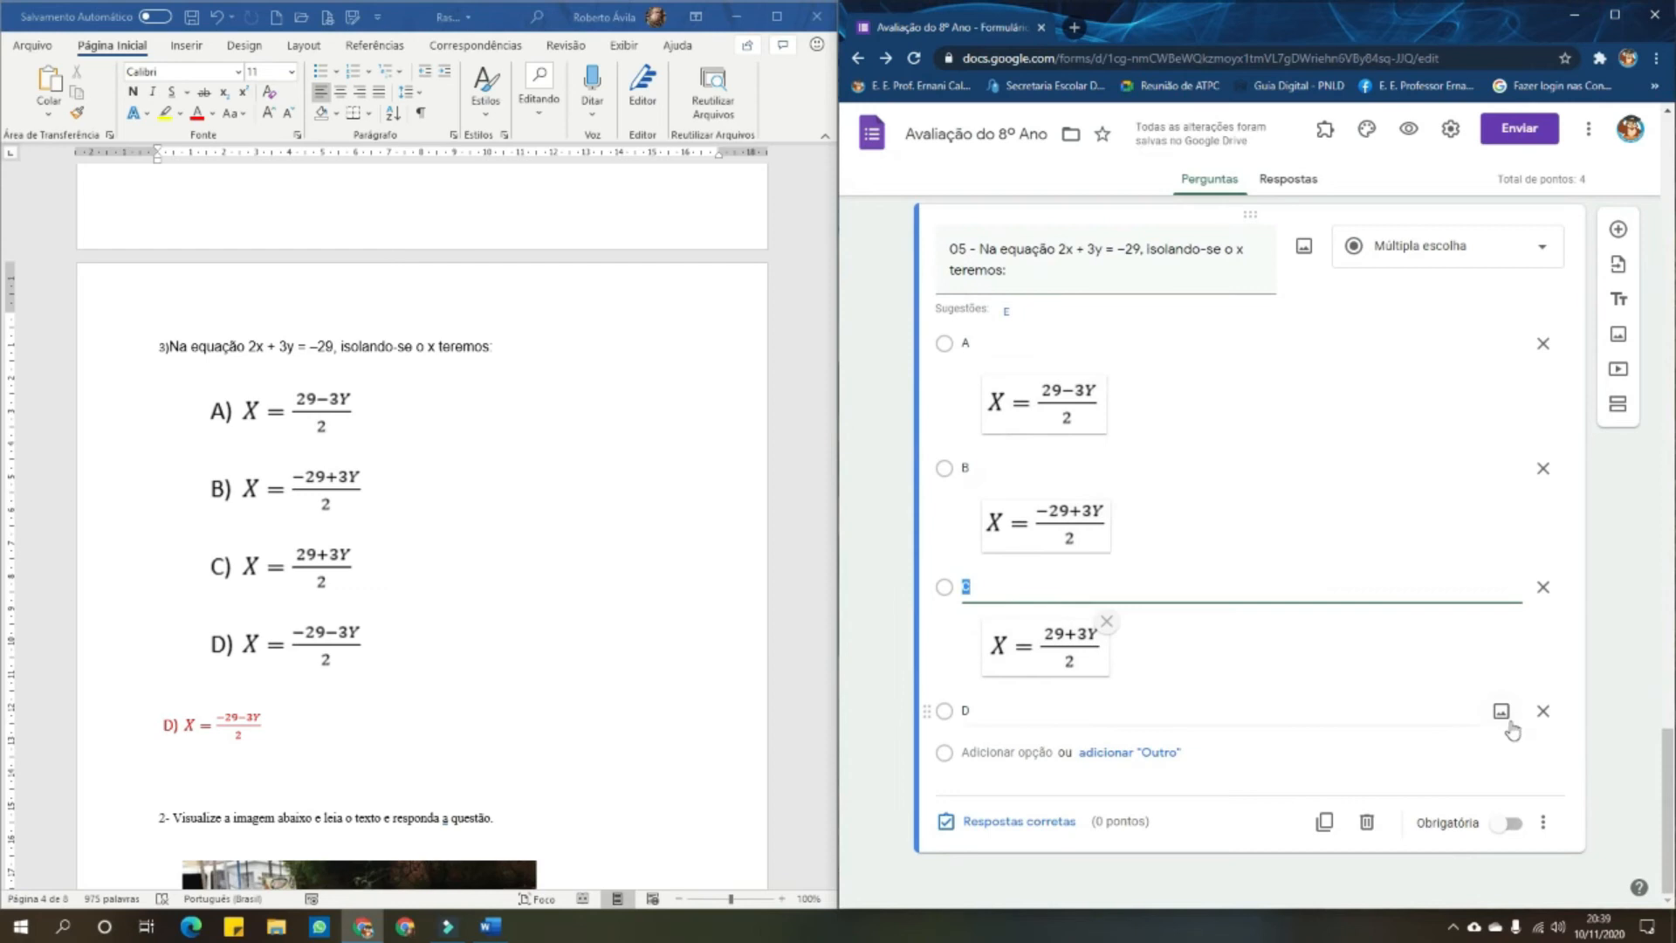
Add the desktop image D to option D of question 05
left_click(1502, 711)
left_click(1294, 613)
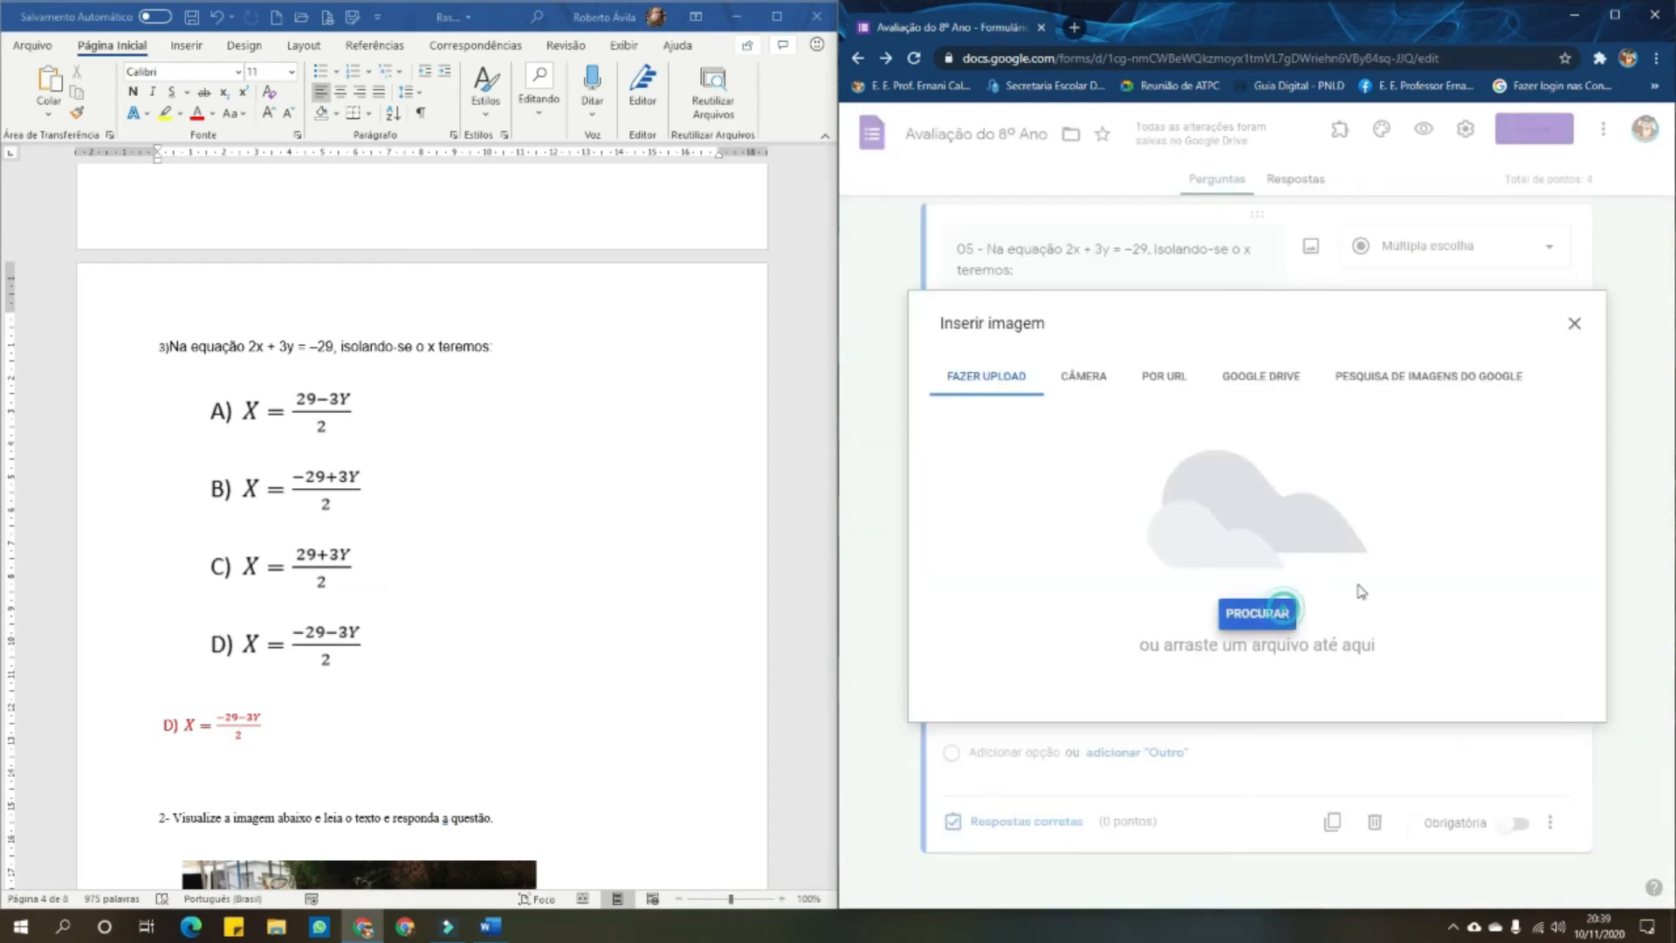
left_click(1423, 181)
left_click(1527, 444)
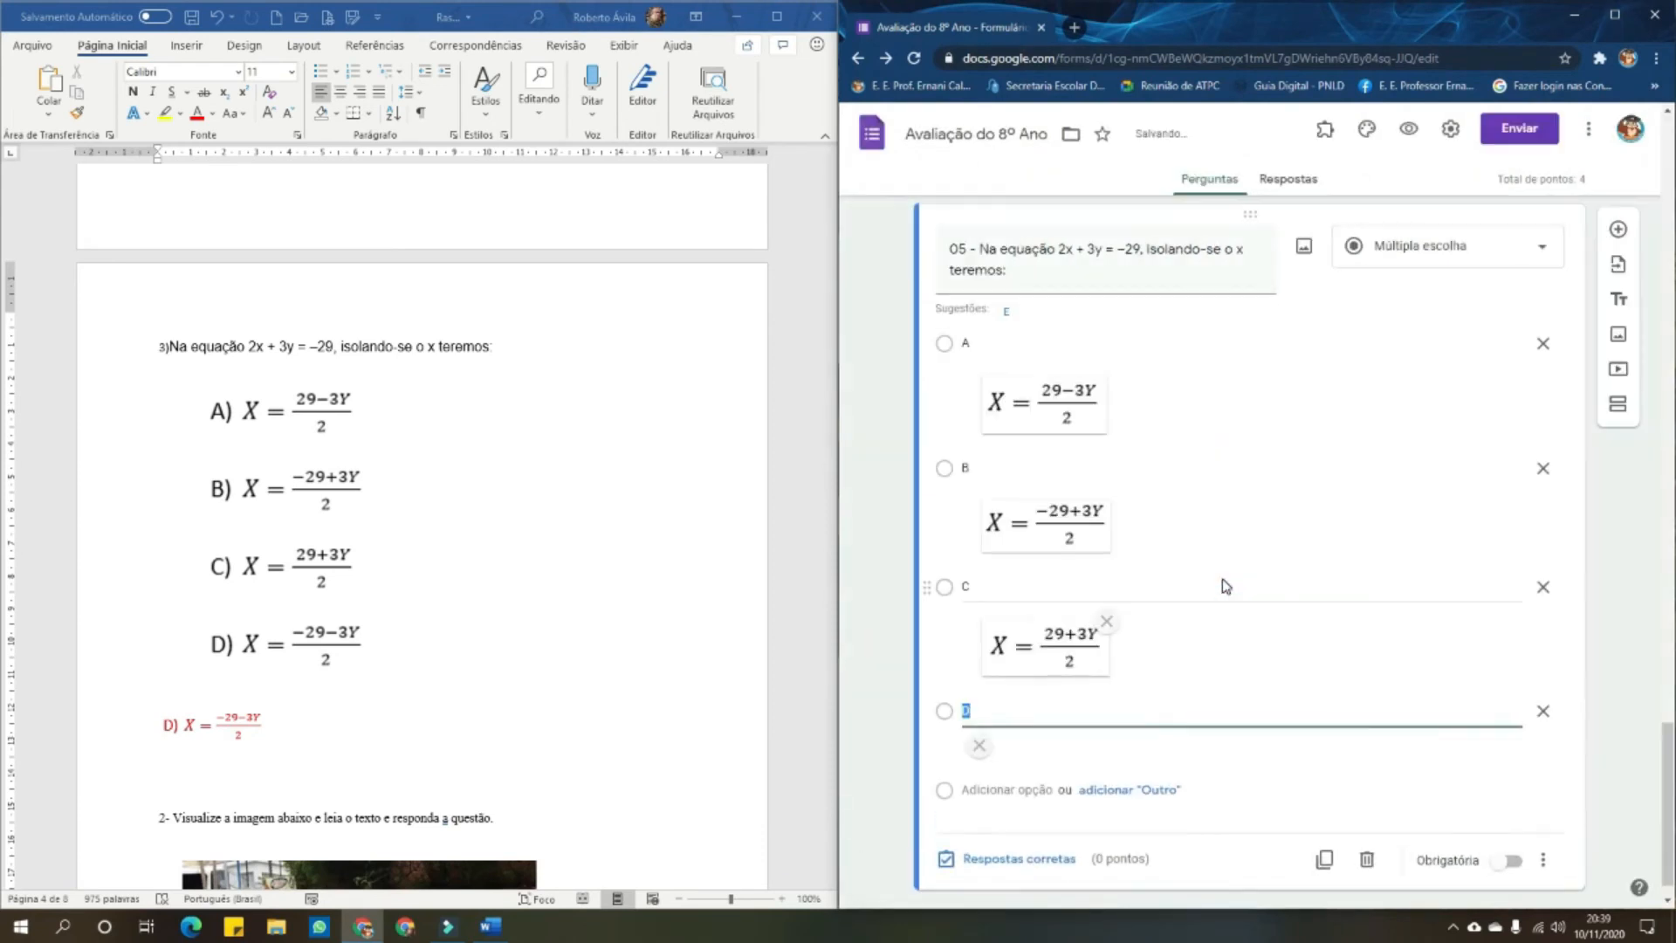
Mark option D as the correct answer of question 05 and set its value to 1 point
scroll(1225, 580, "down", 1)
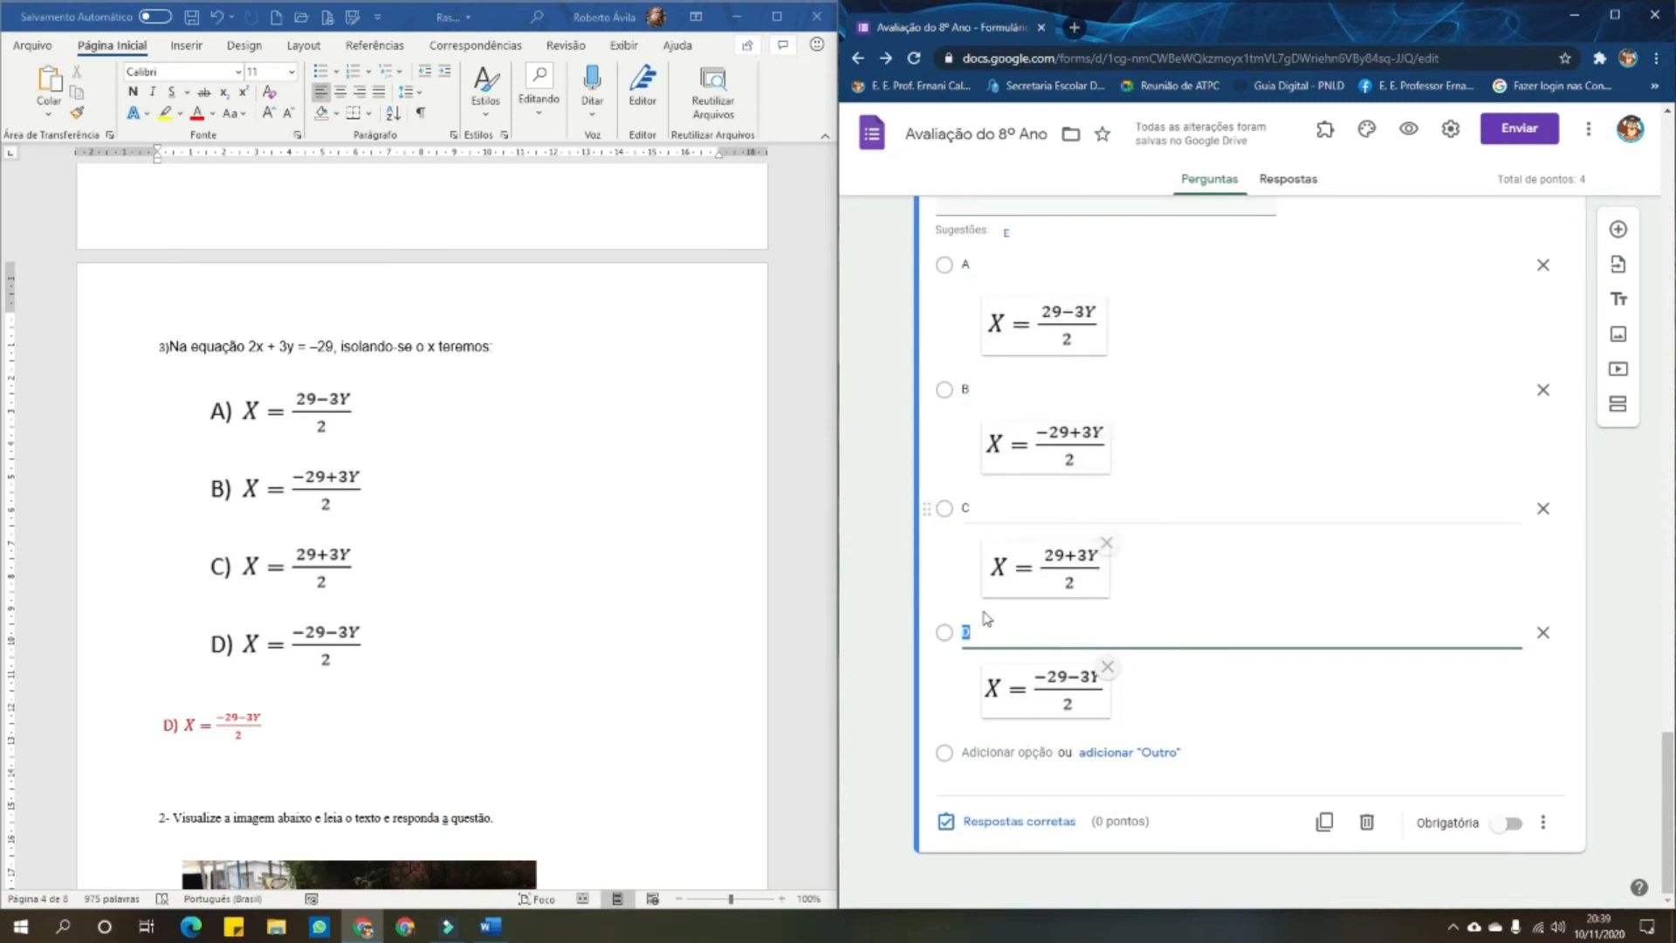
left_click(985, 823)
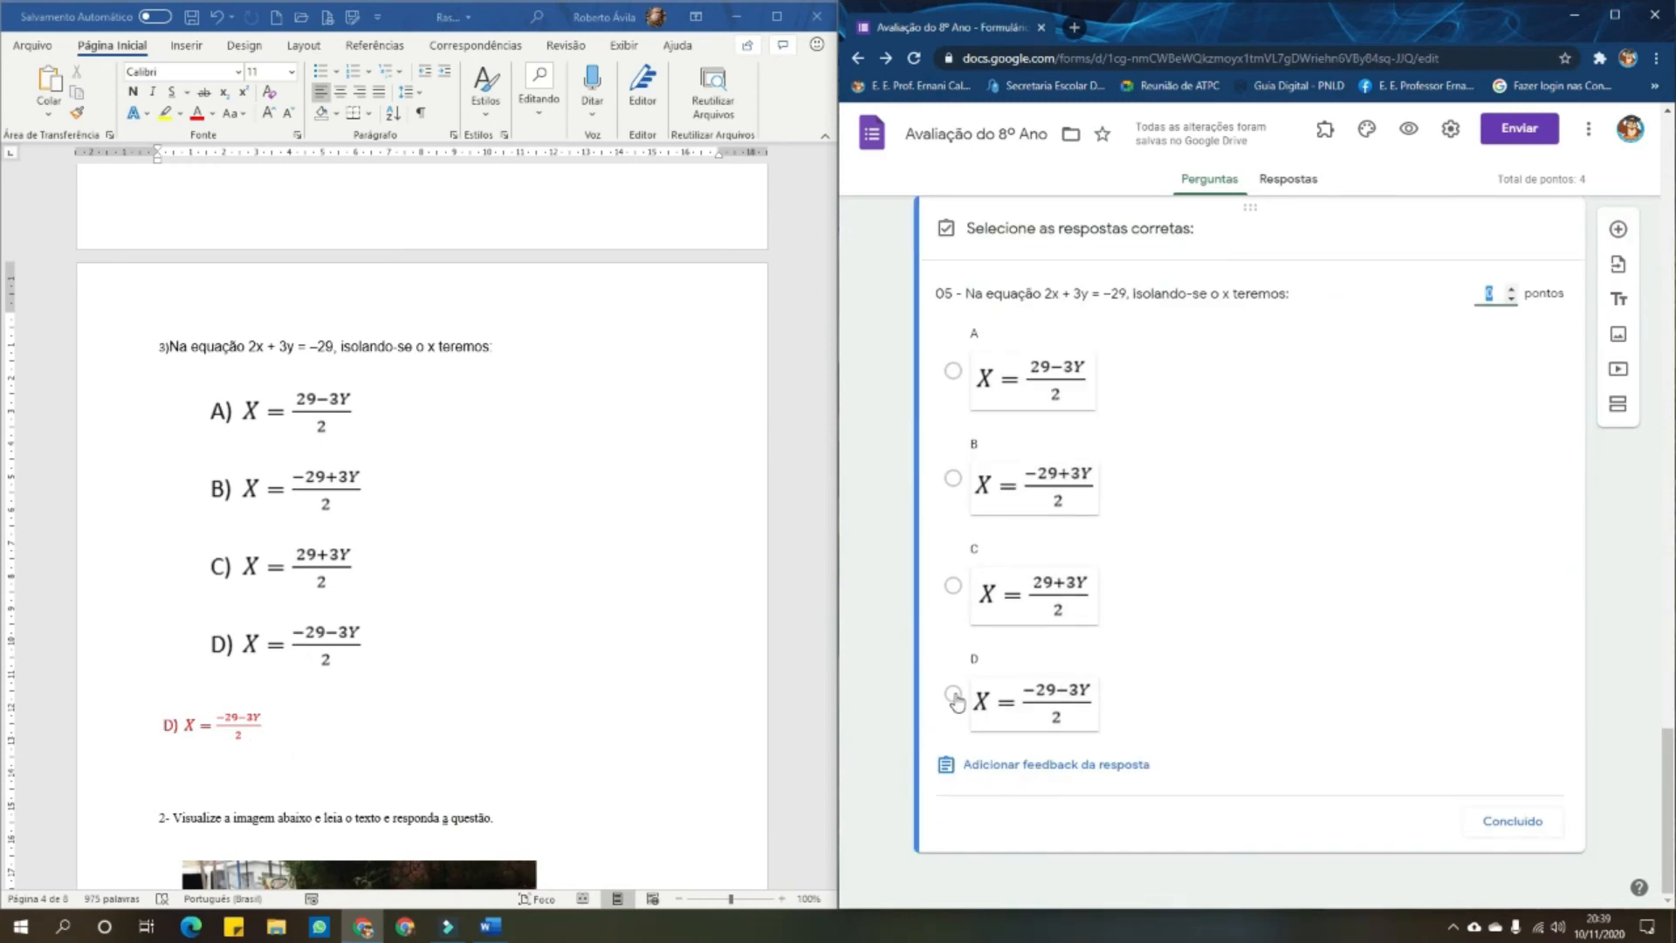
left_click(953, 694)
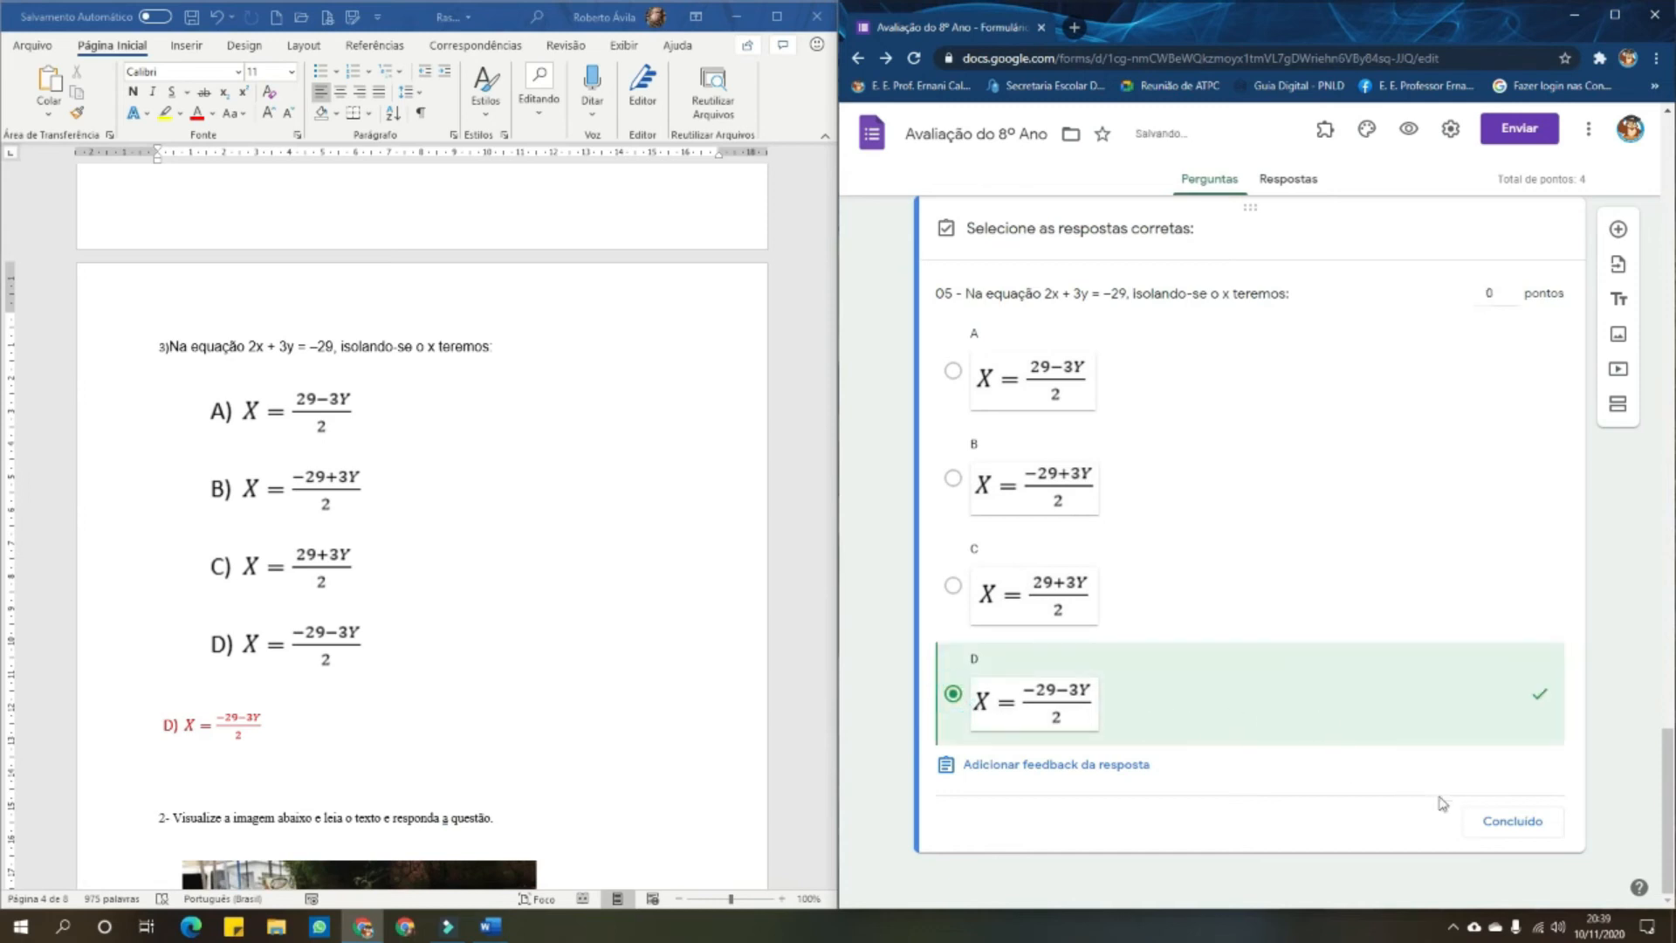
left_click(1511, 289)
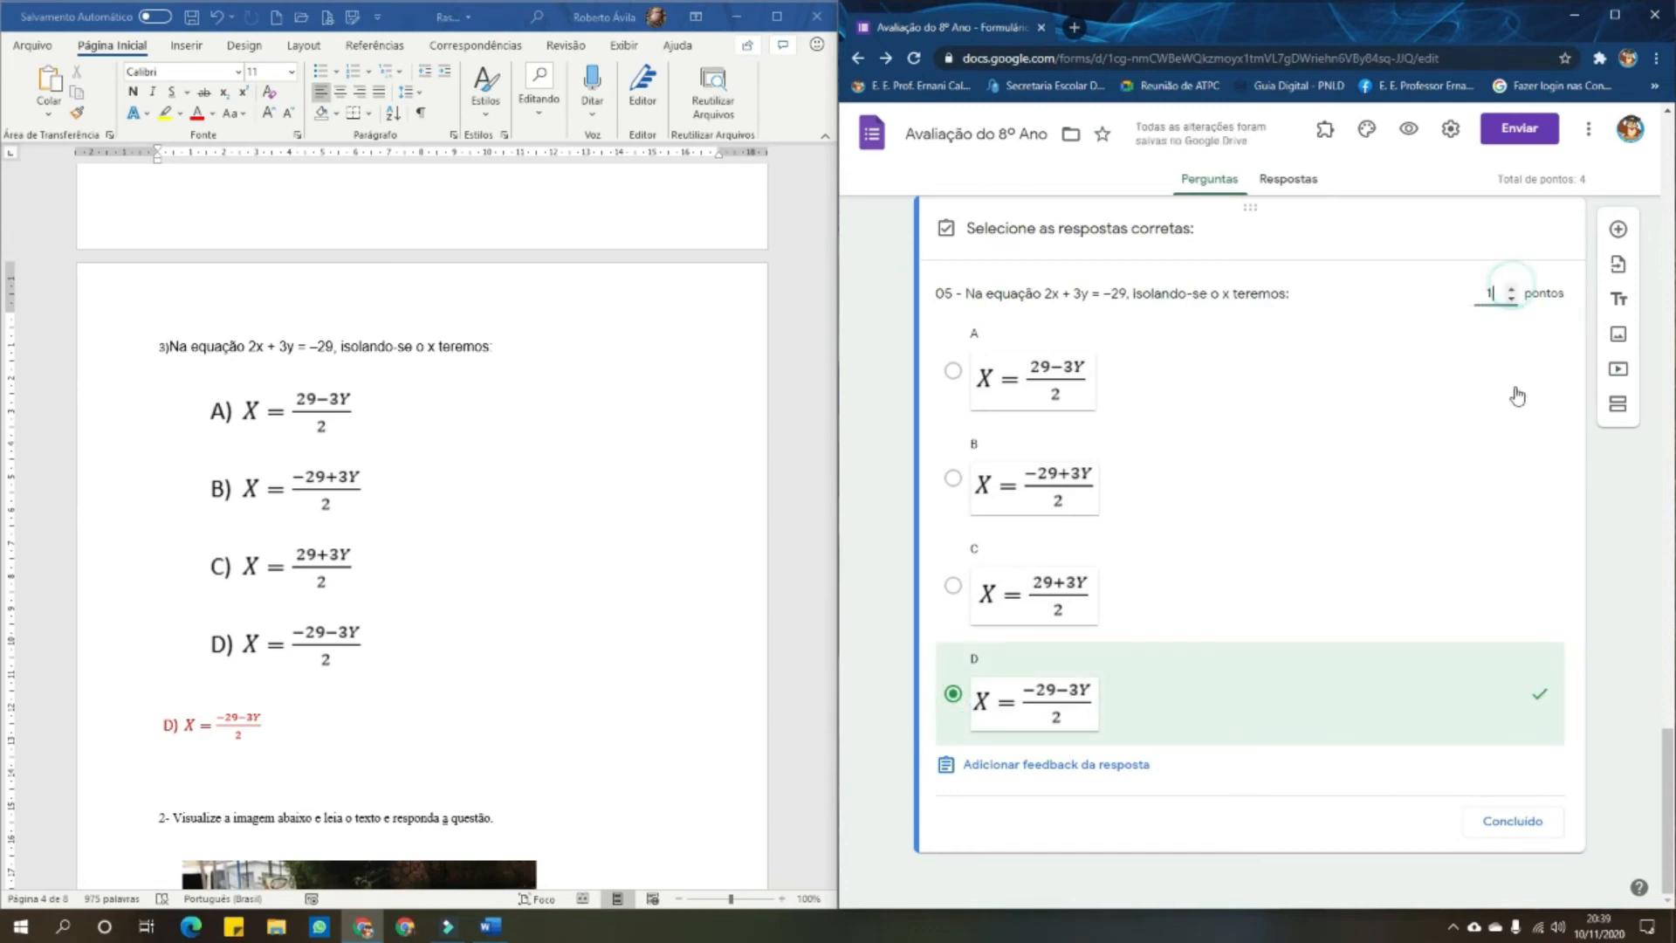
left_click(1538, 825)
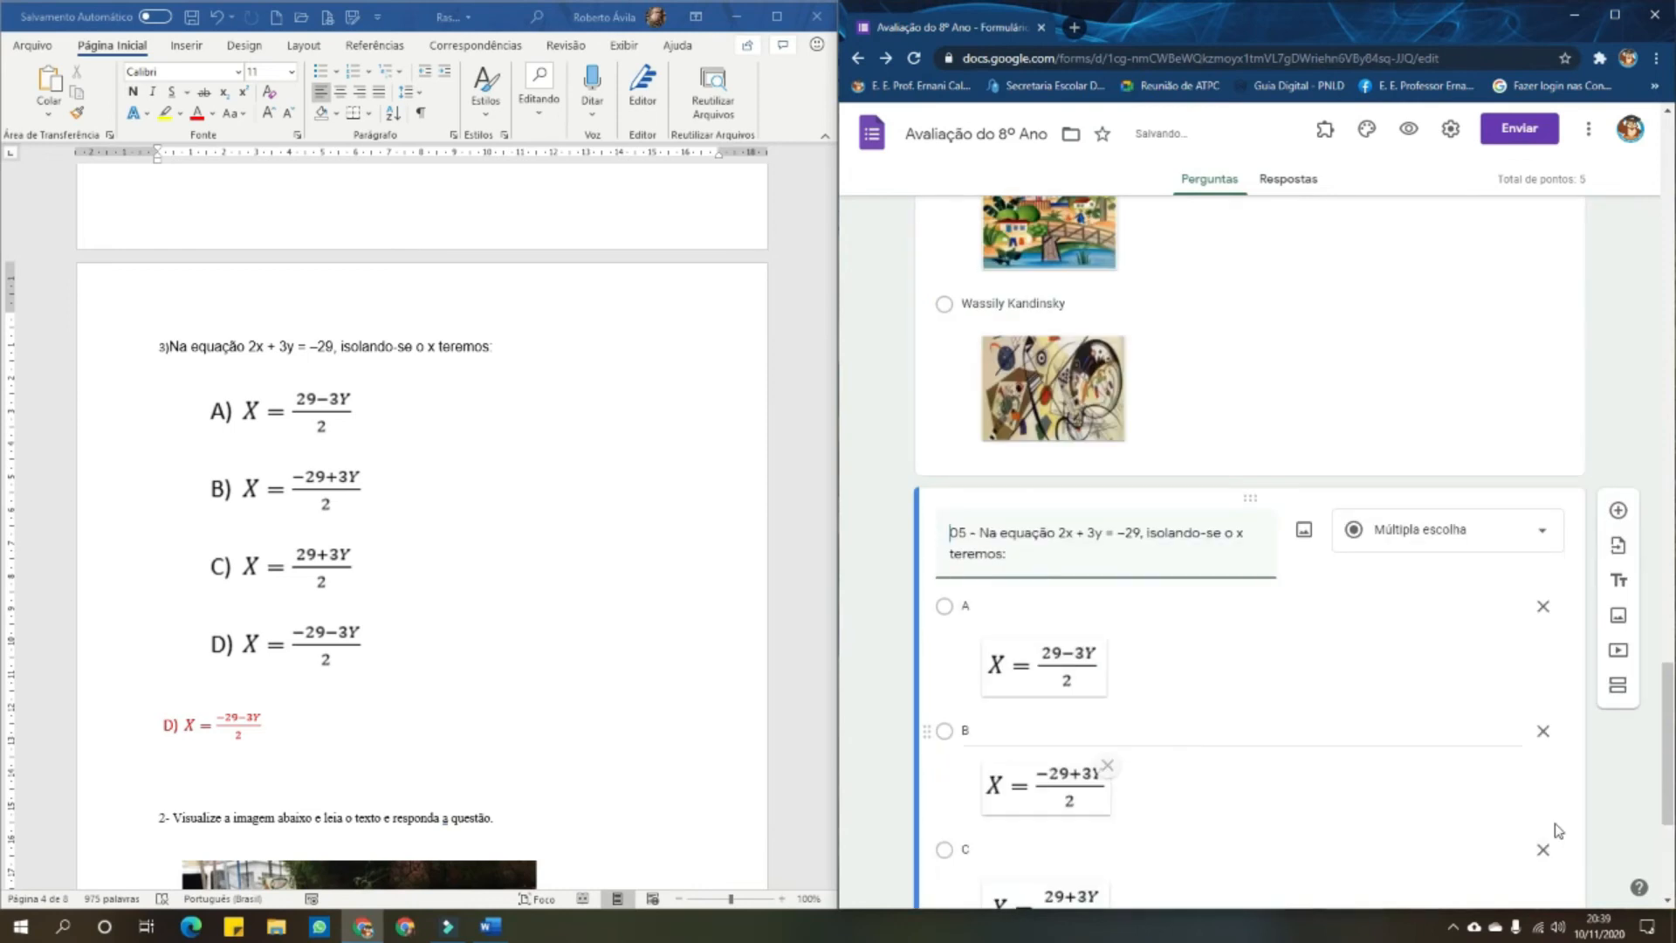
Make question 05 required and check its additional settings and completed options
scroll(1394, 770, "down", 4)
left_click(1511, 824)
left_click(1545, 827)
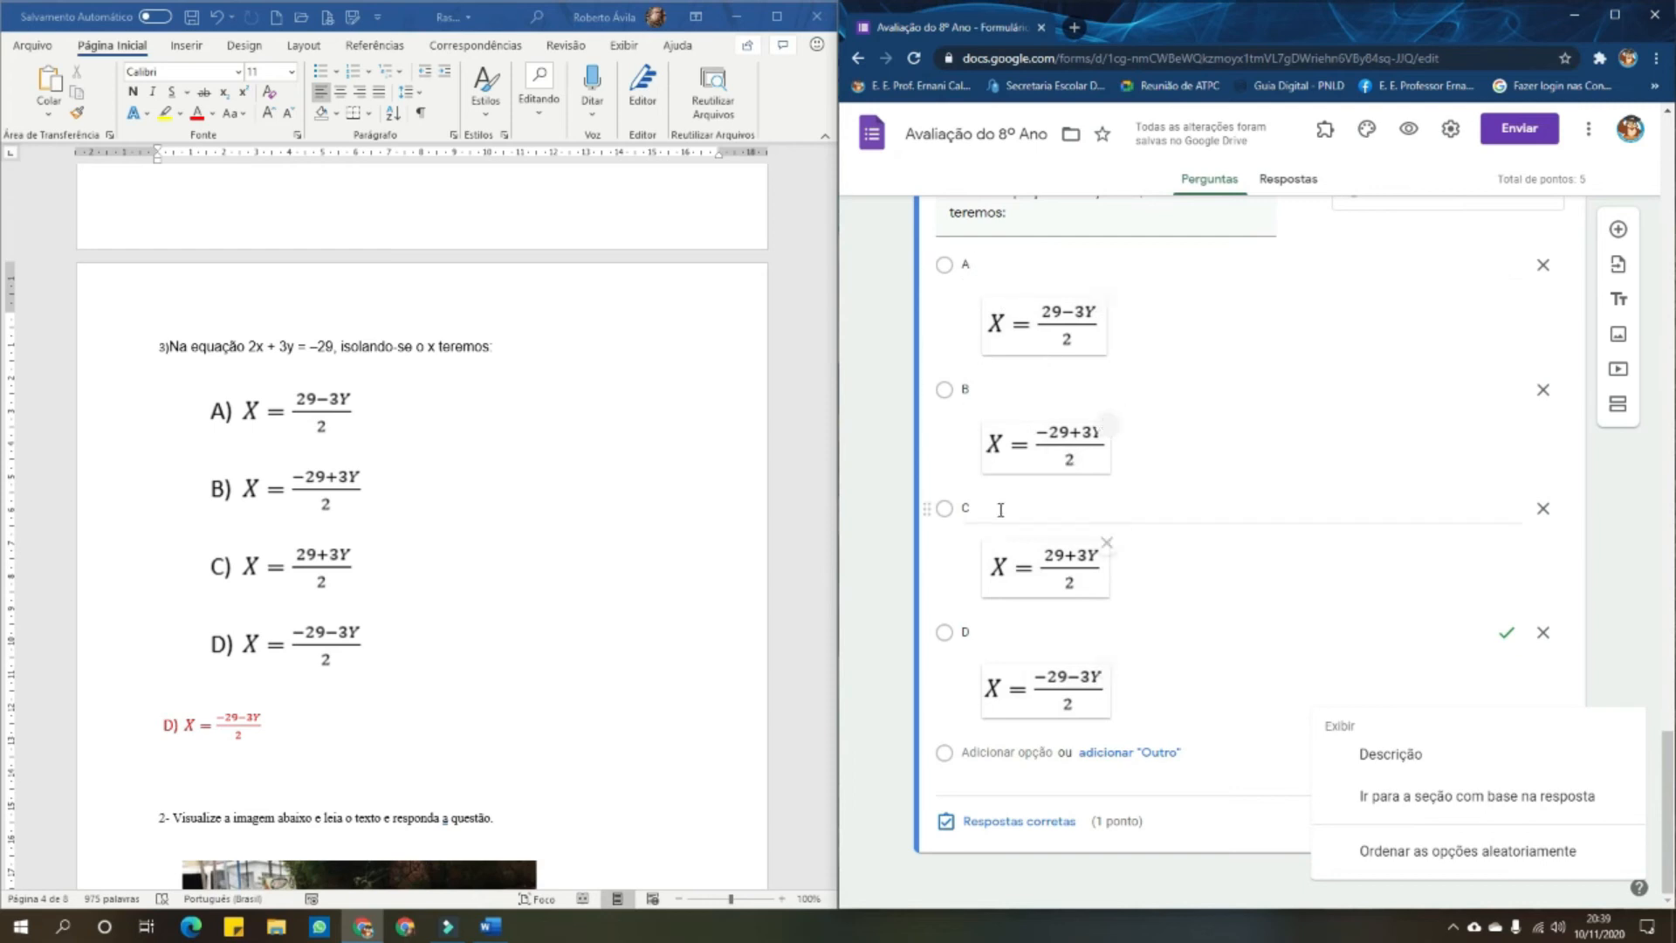
left_click(879, 572)
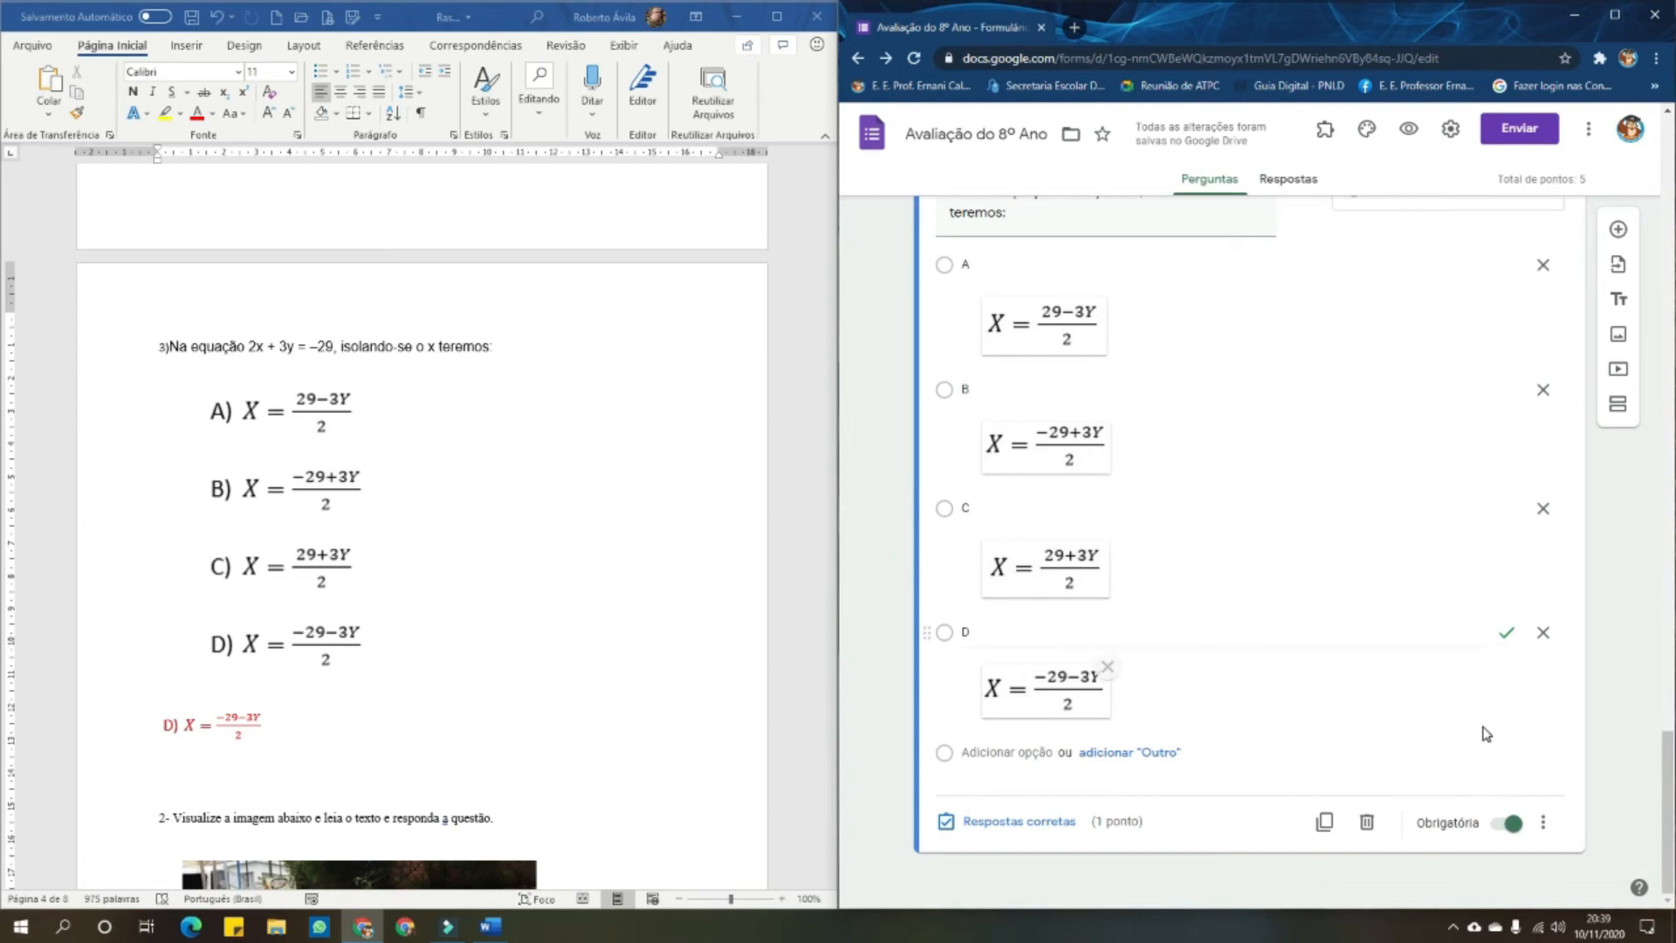
scroll(1621, 765, "up", 4)
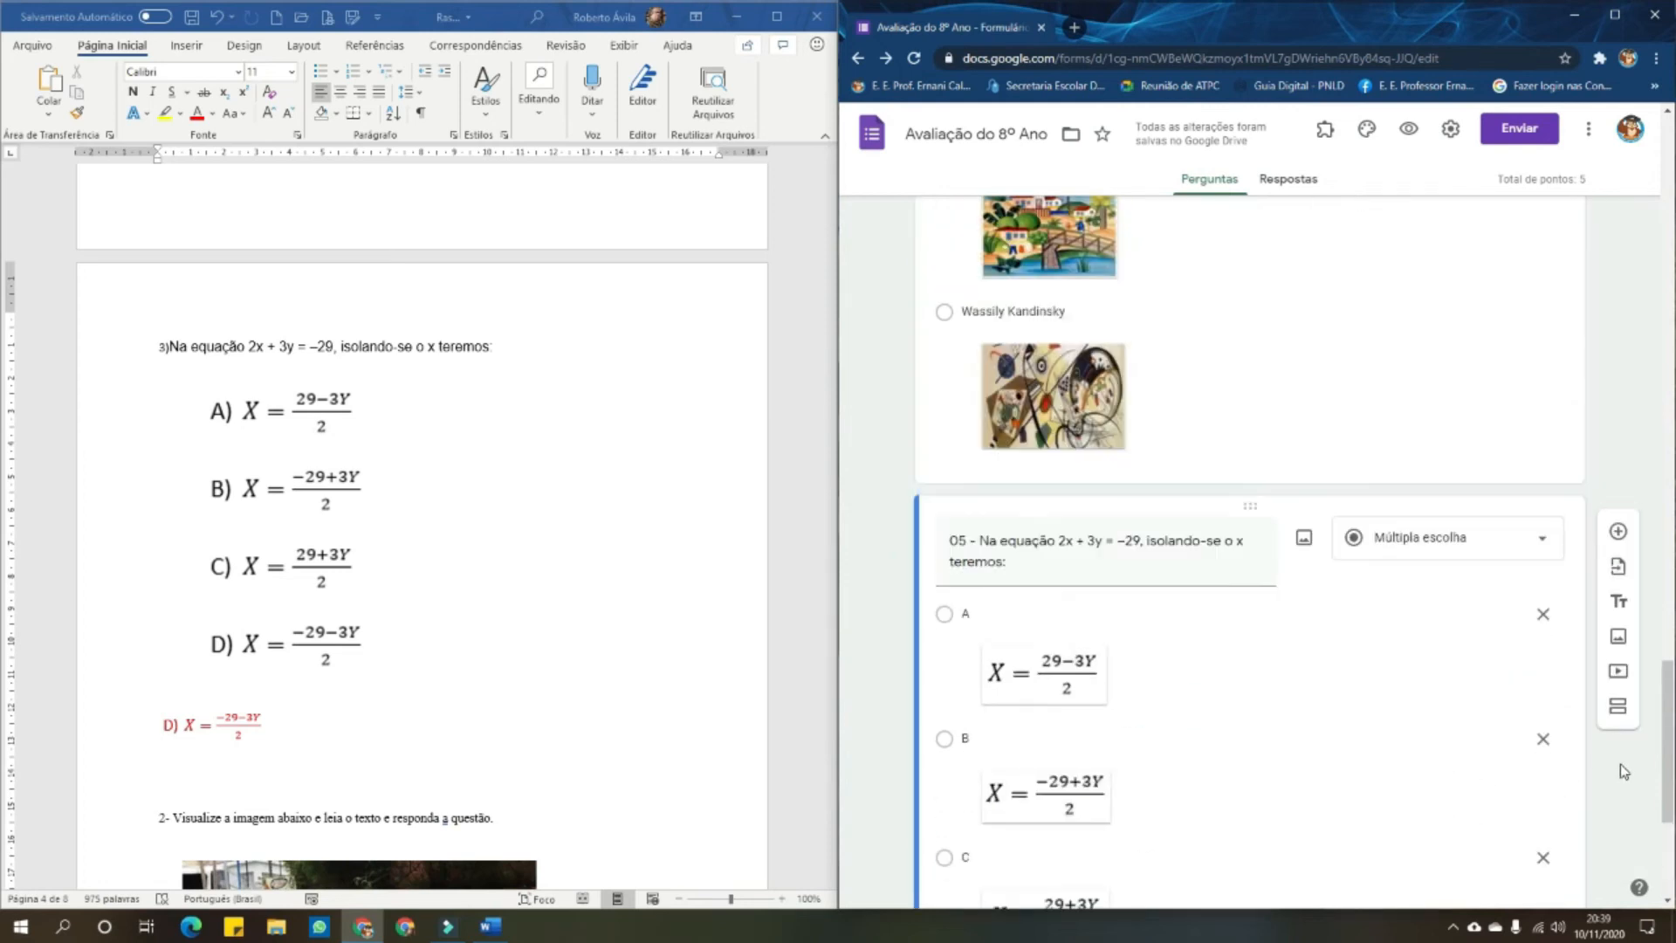
scroll(1621, 765, "down", 3)
scroll(1621, 763, "down", 1)
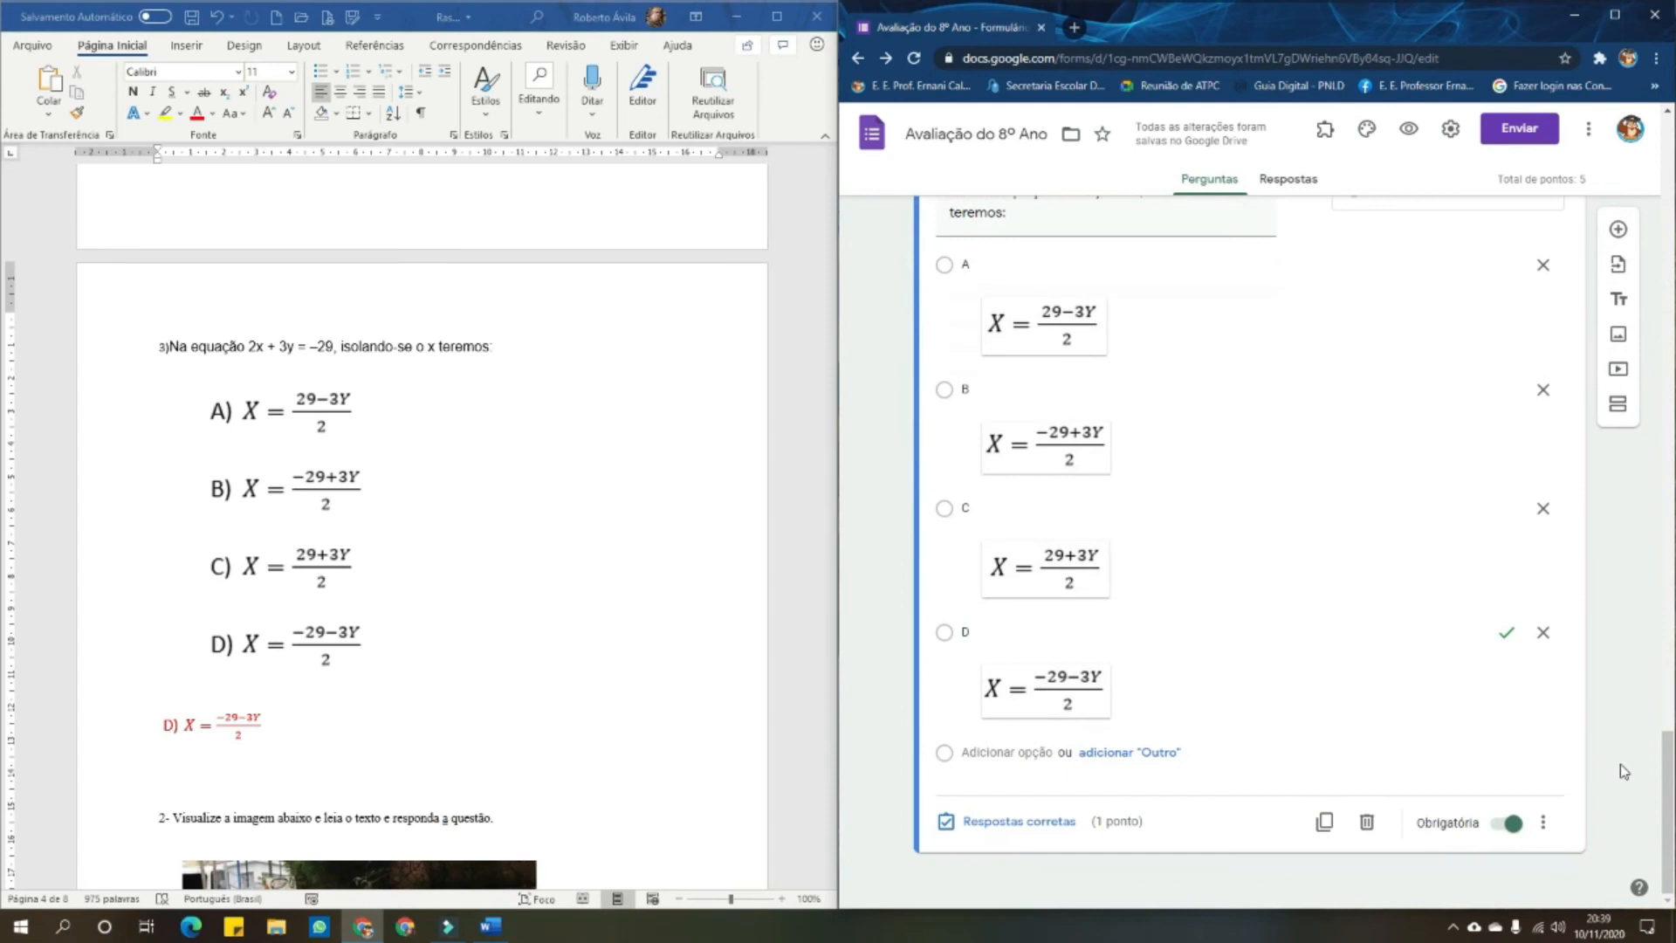
Add a blank question below question 05 and find the mural image question in the Word document
left_click(1616, 220)
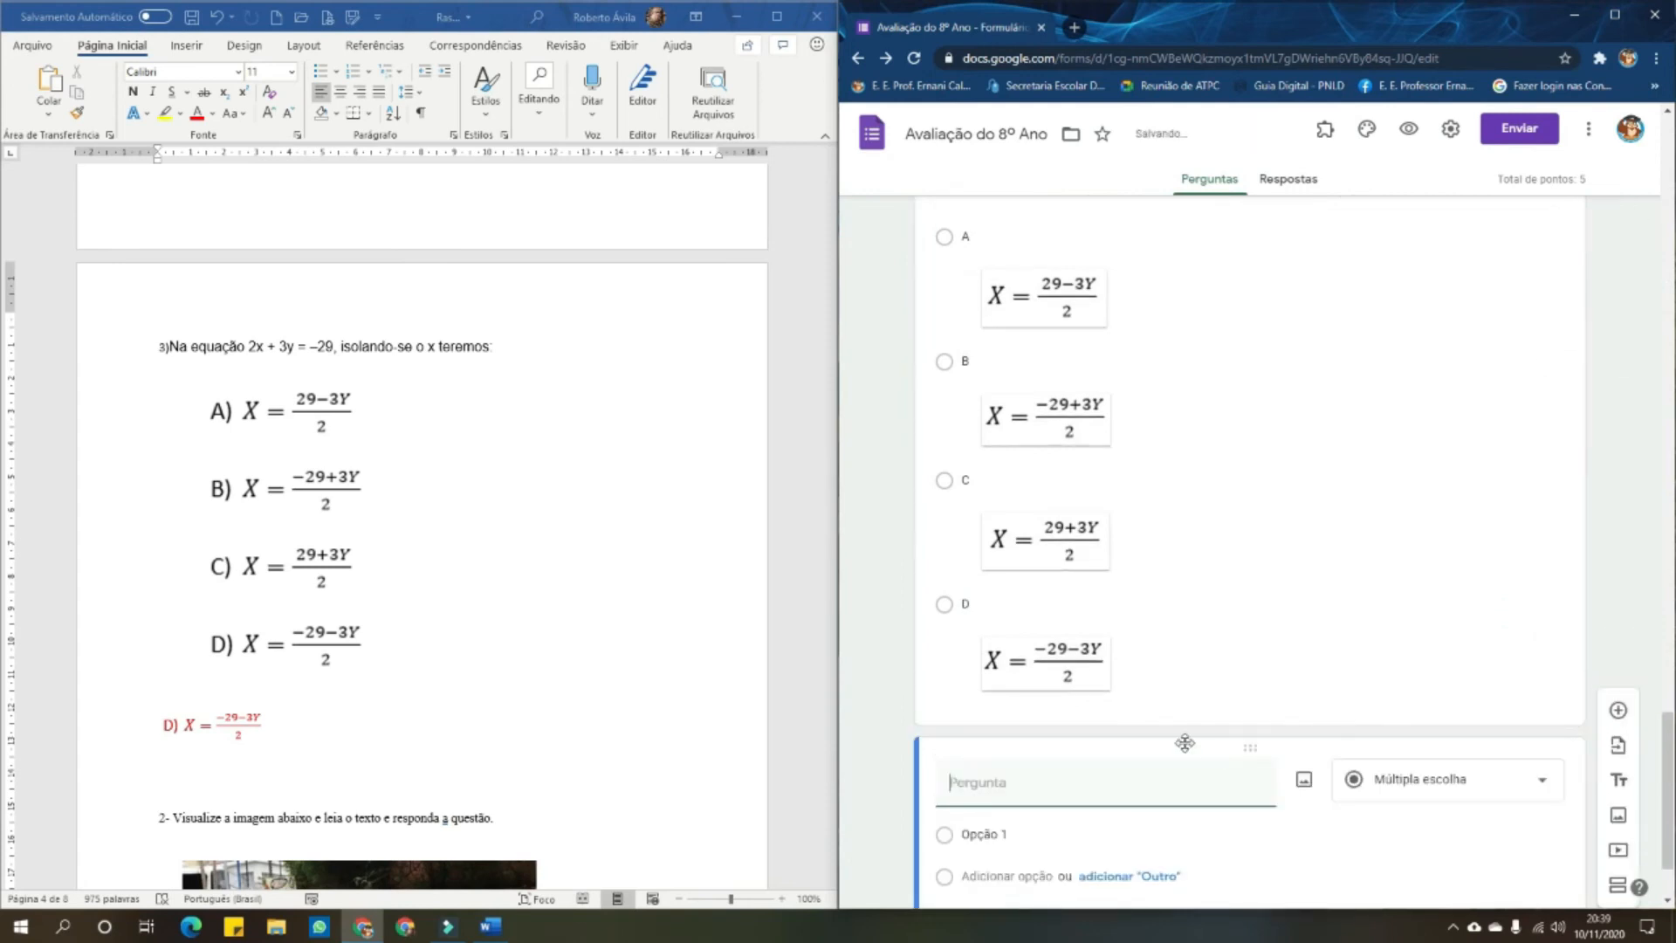
scroll(489, 674, "down", 10)
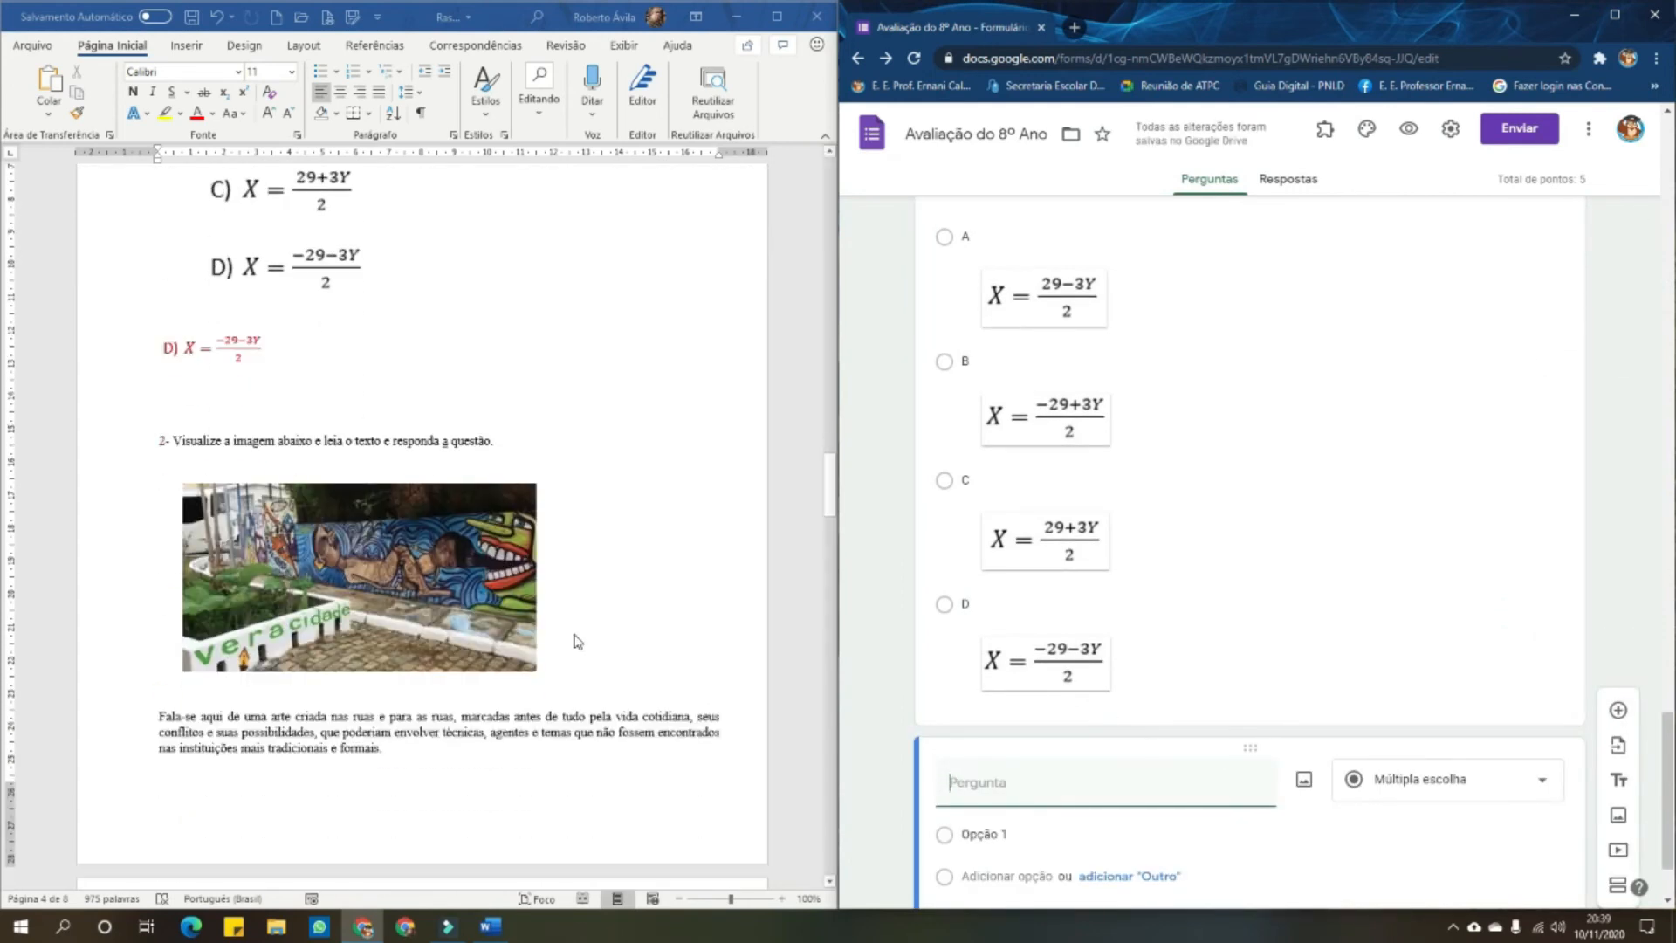
scroll(577, 640, "down", 1)
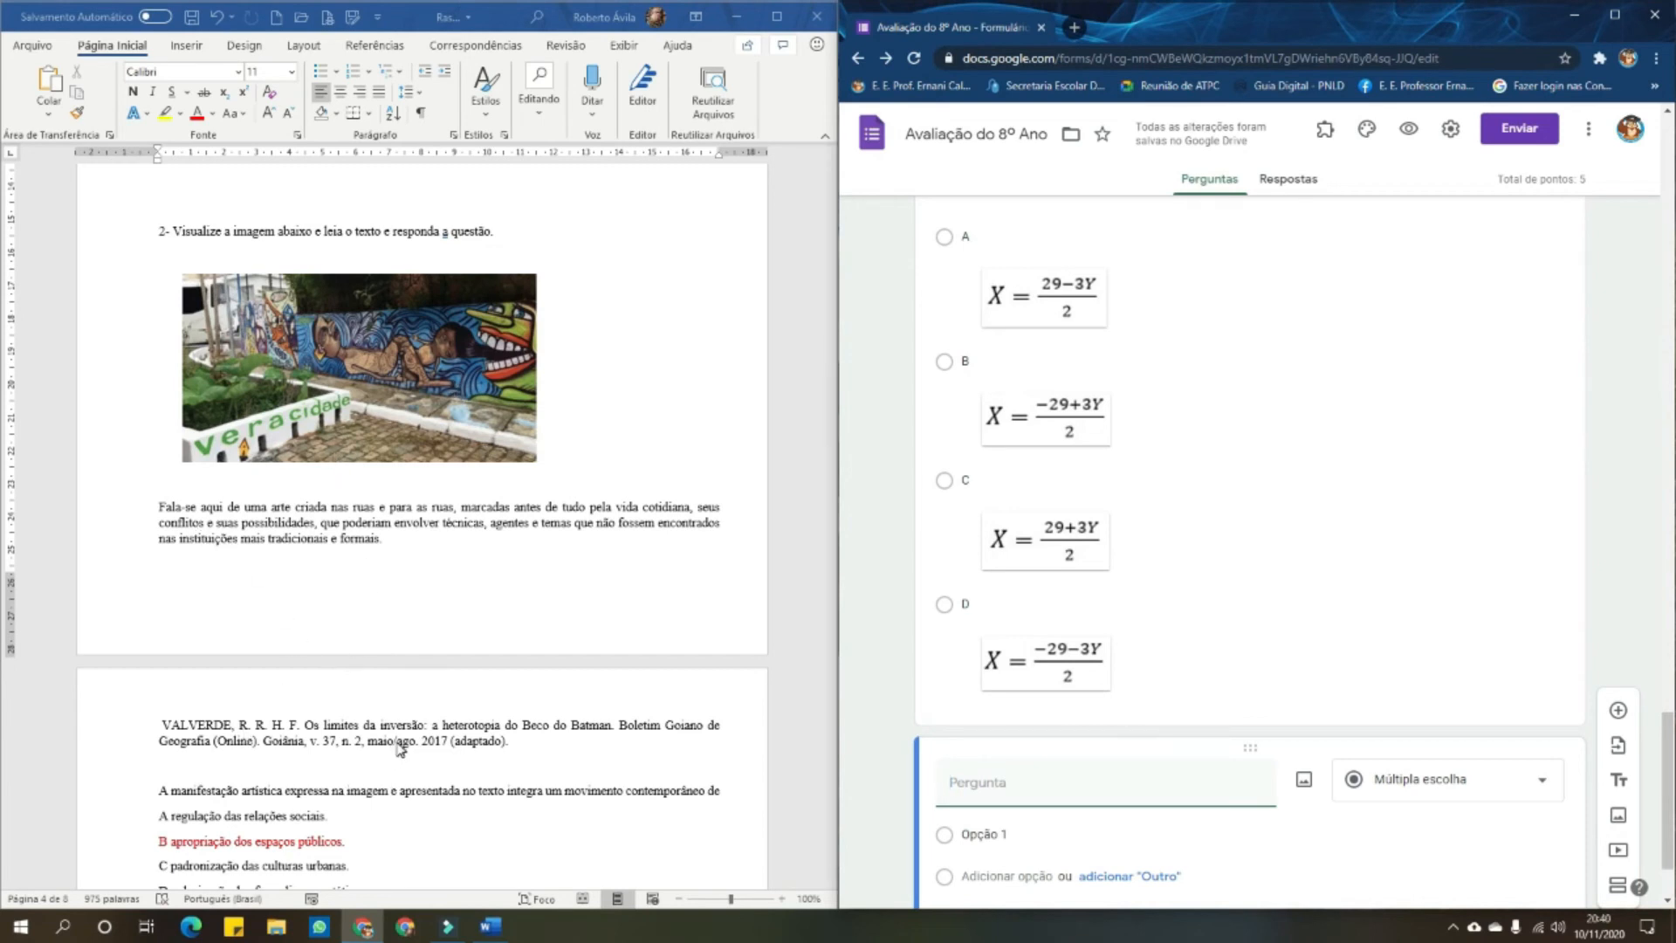
scroll(399, 748, "down", 3)
Insert two blank lines between the mural question's statement and alternative A in the Word document, and select the statement's opening words
left_click(210, 597)
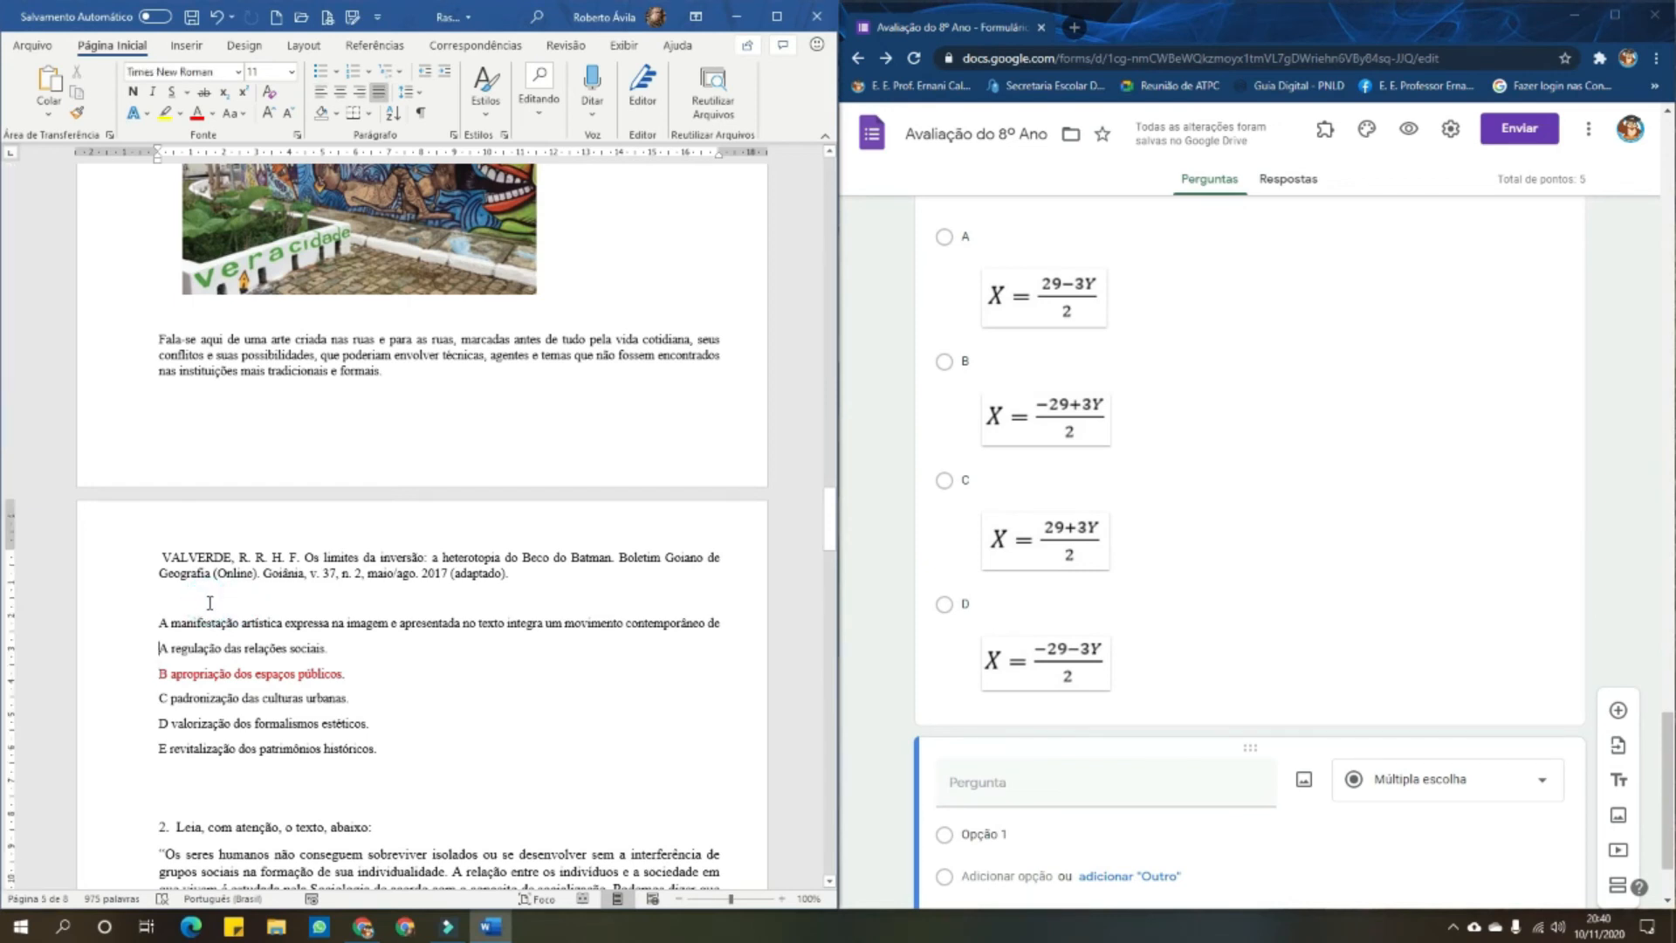
key("Return")
key("Return")
left_click_drag(153, 625, 389, 625)
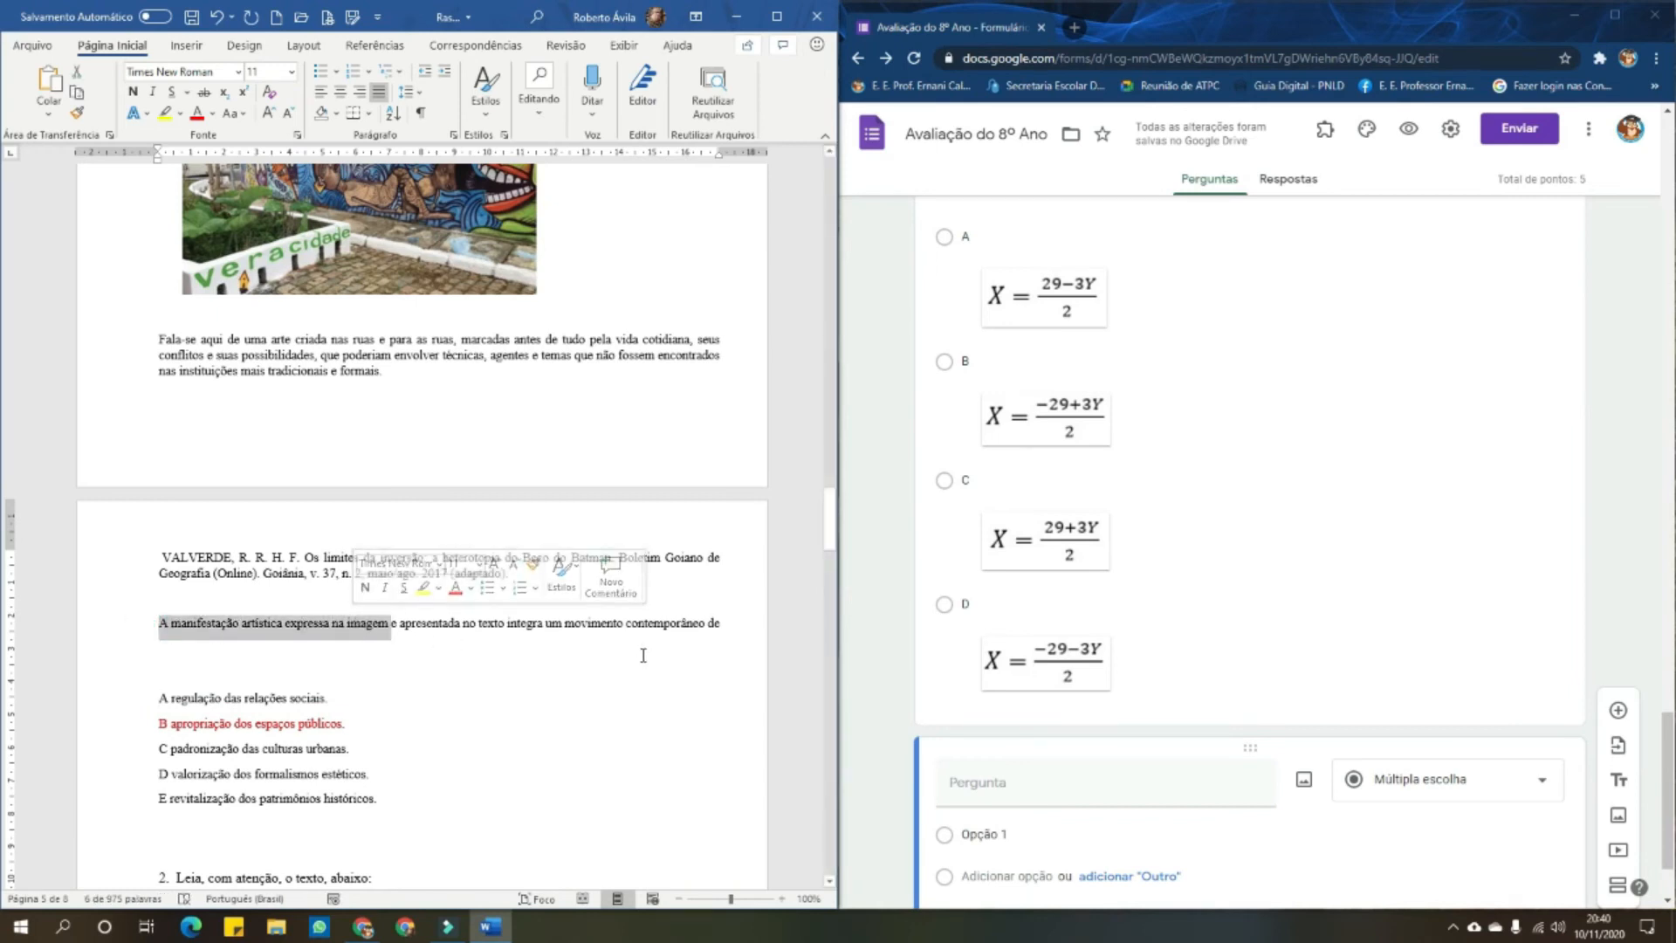
Shrink the mural picture in the Word document proportionally and remove its first-line indent to align it with the text margin
scroll(644, 655, "up", 3)
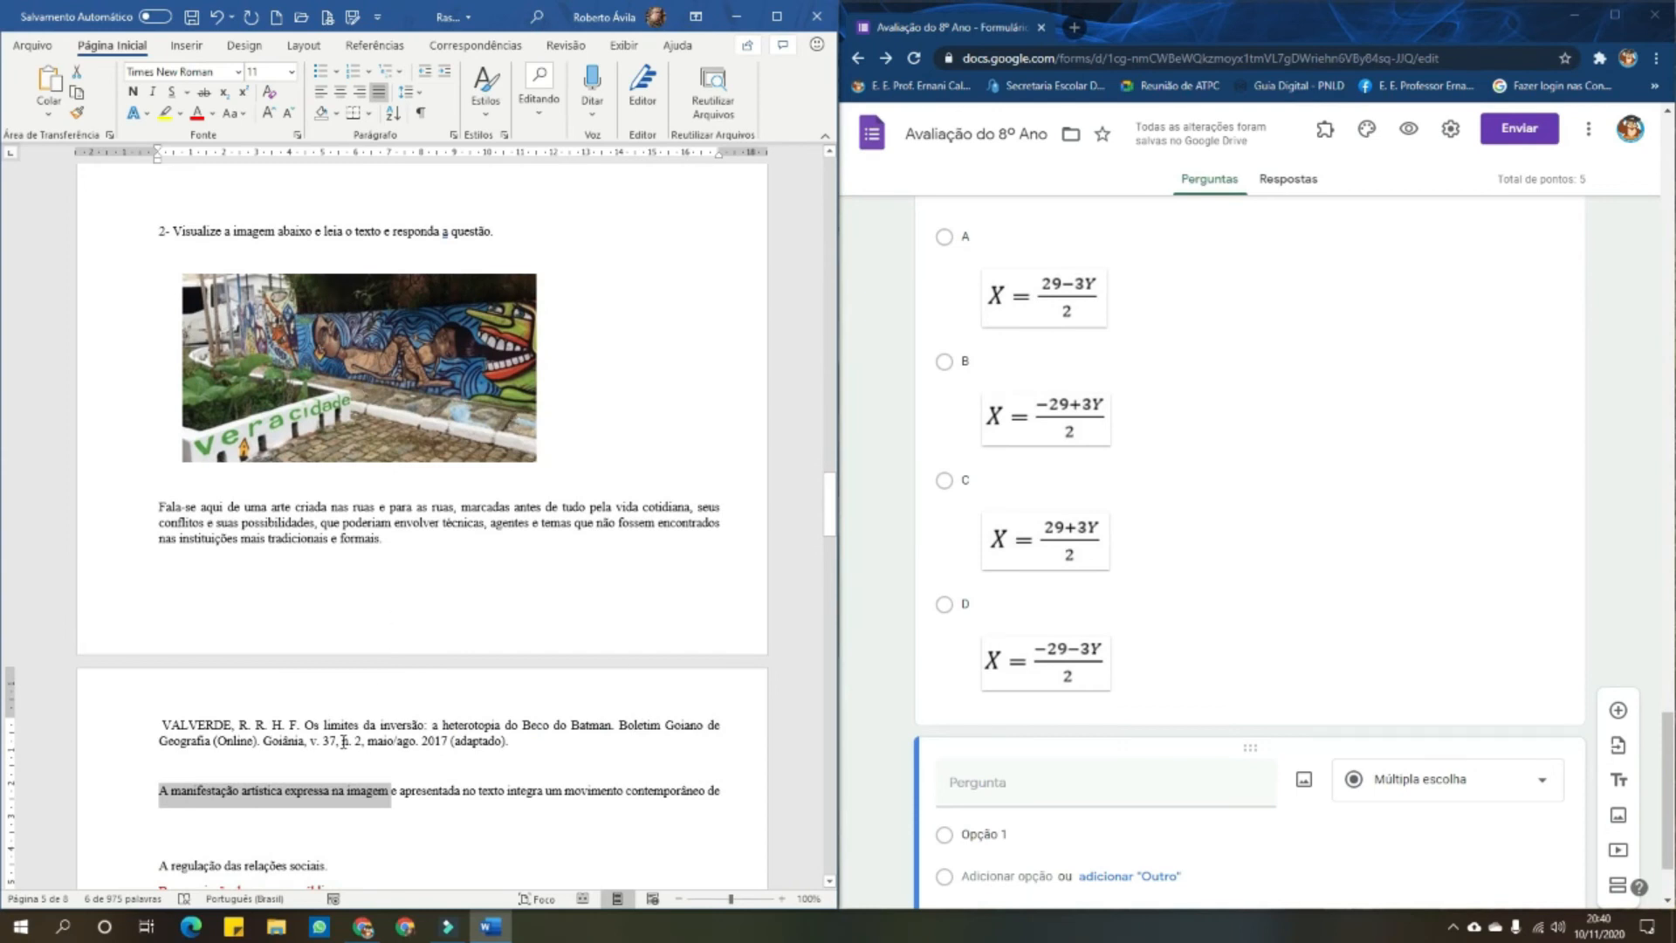
left_click(439, 409)
left_click_drag(539, 463, 481, 432)
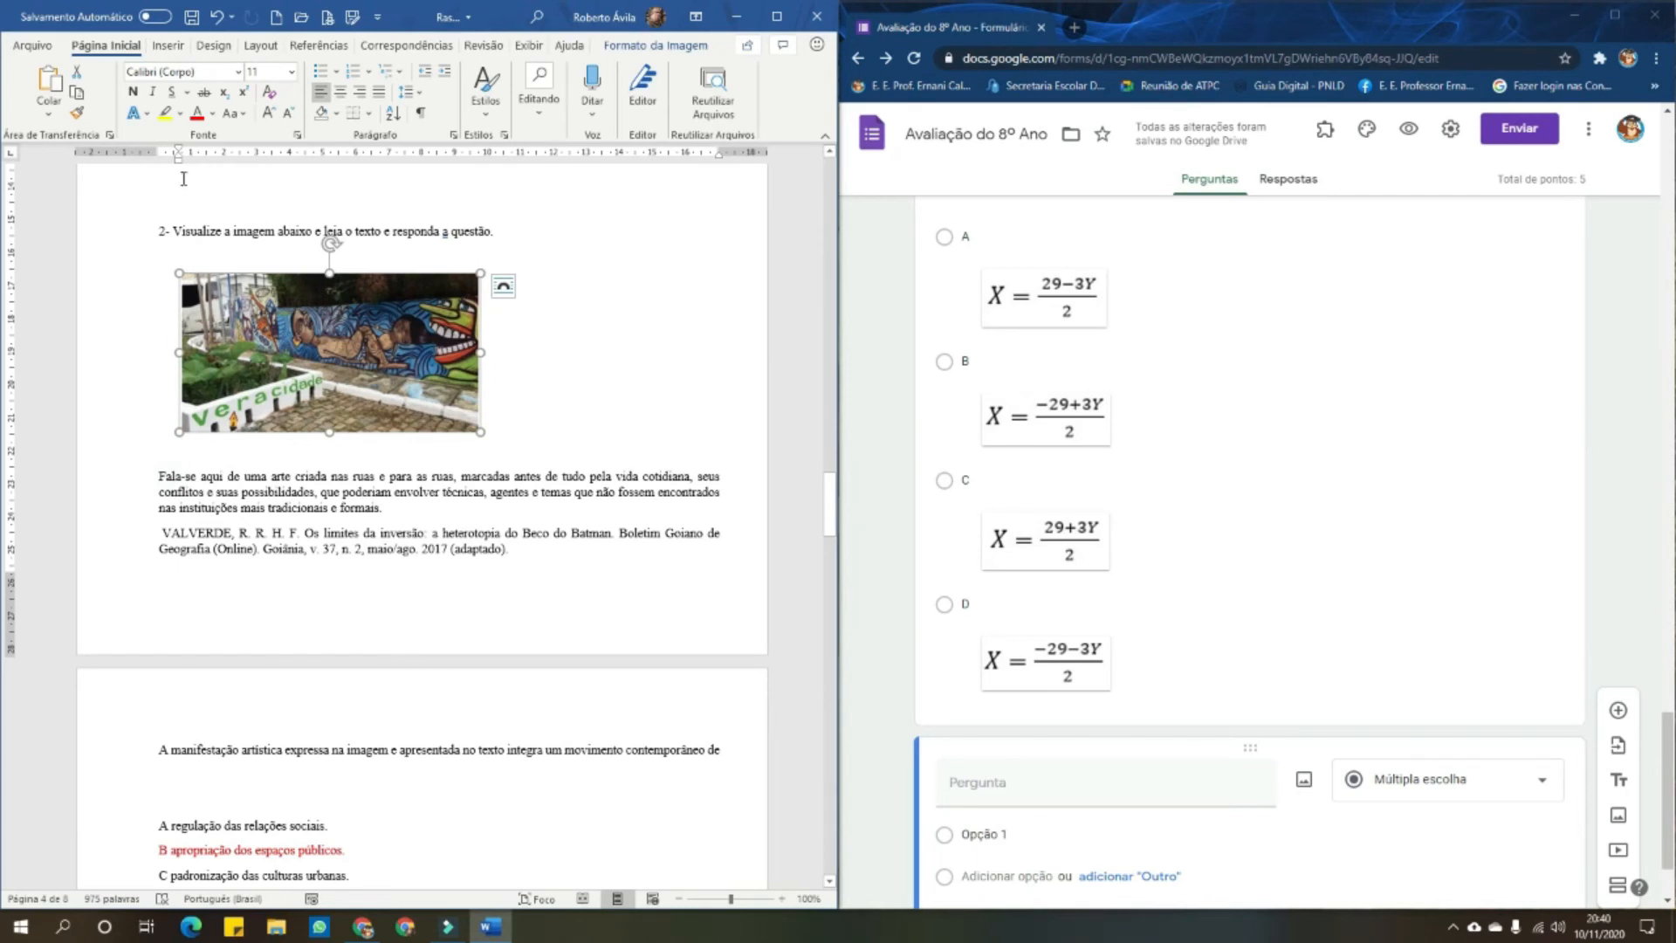
left_click_drag(179, 163, 158, 166)
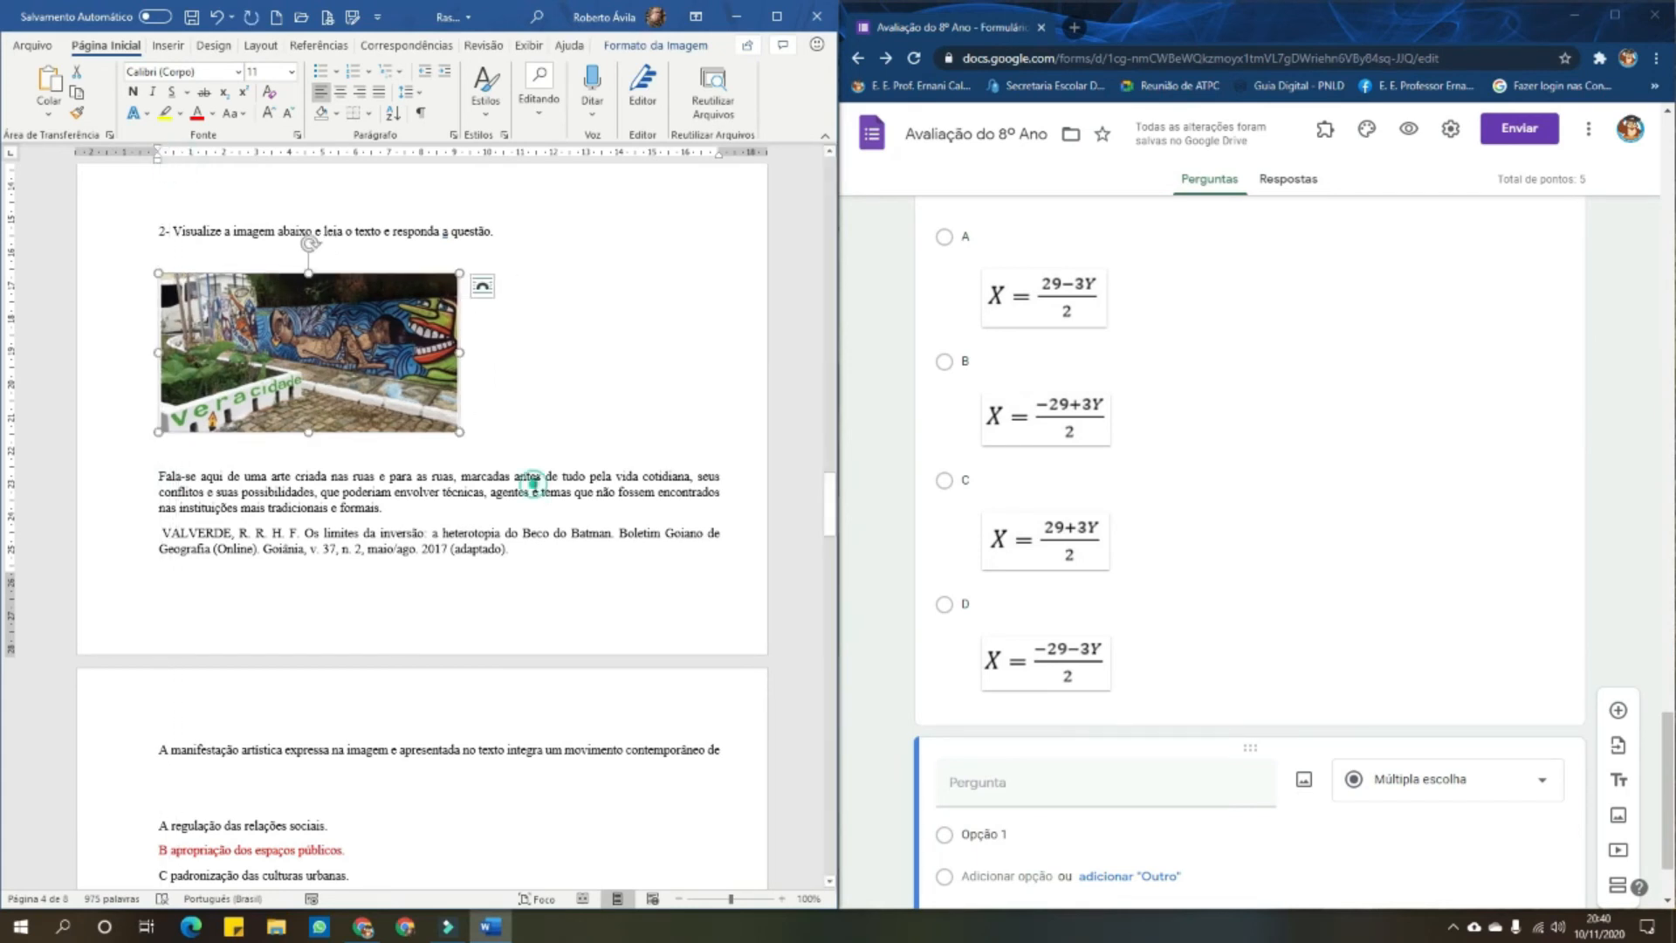
left_click(534, 493)
left_click(196, 456)
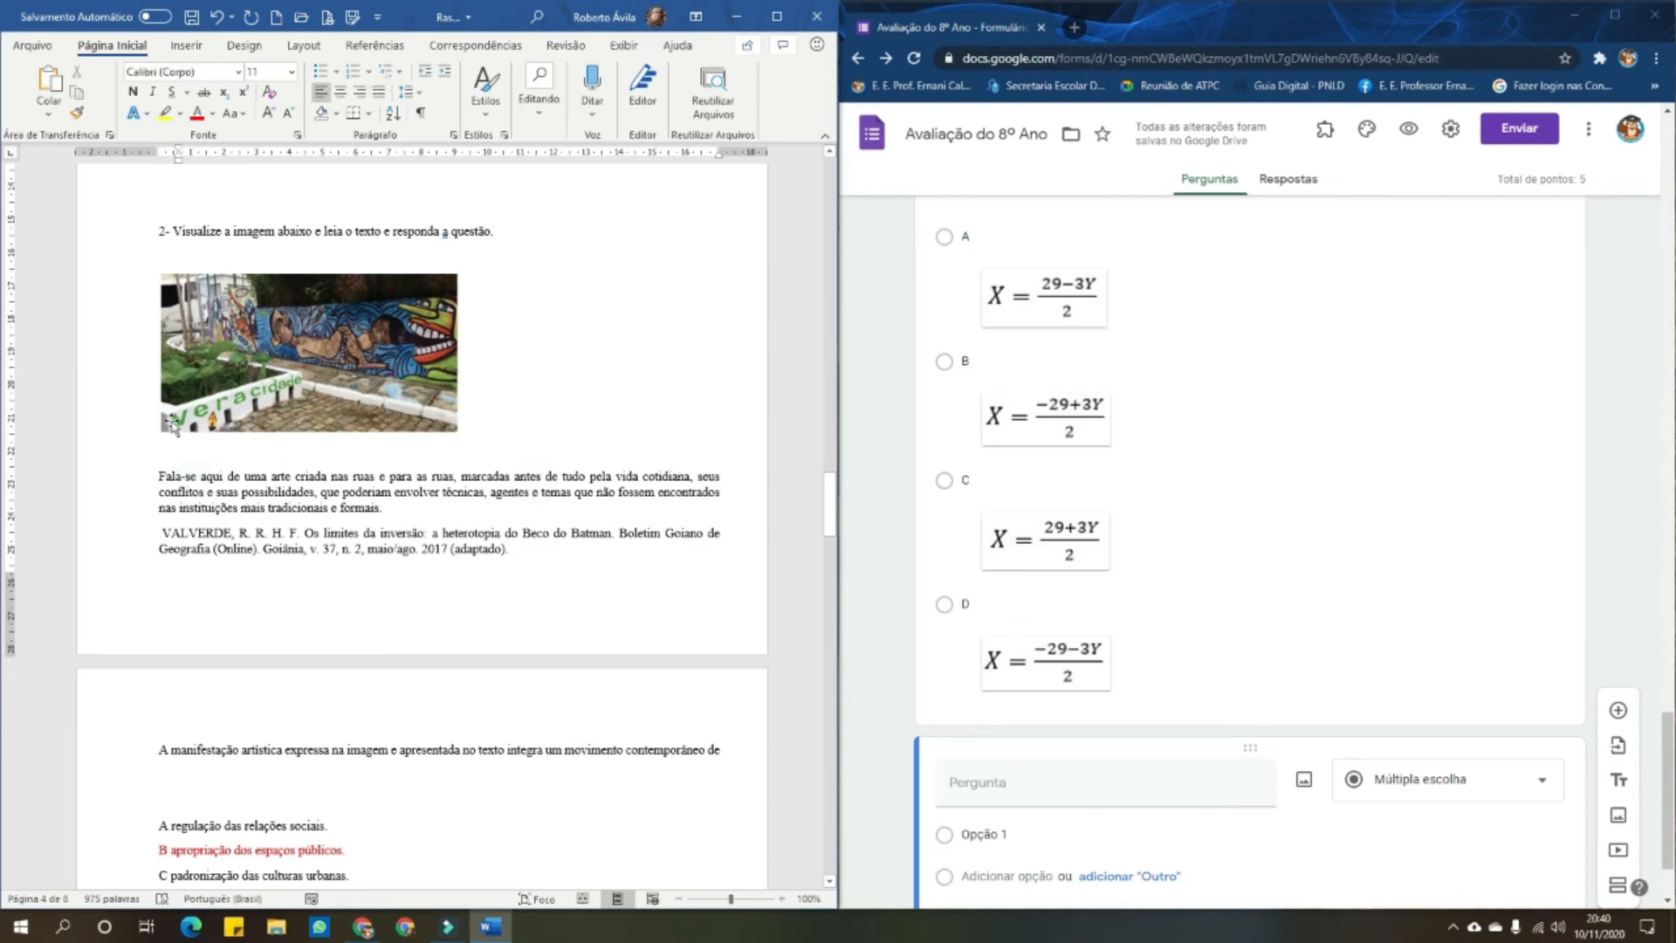
left_click(294, 384)
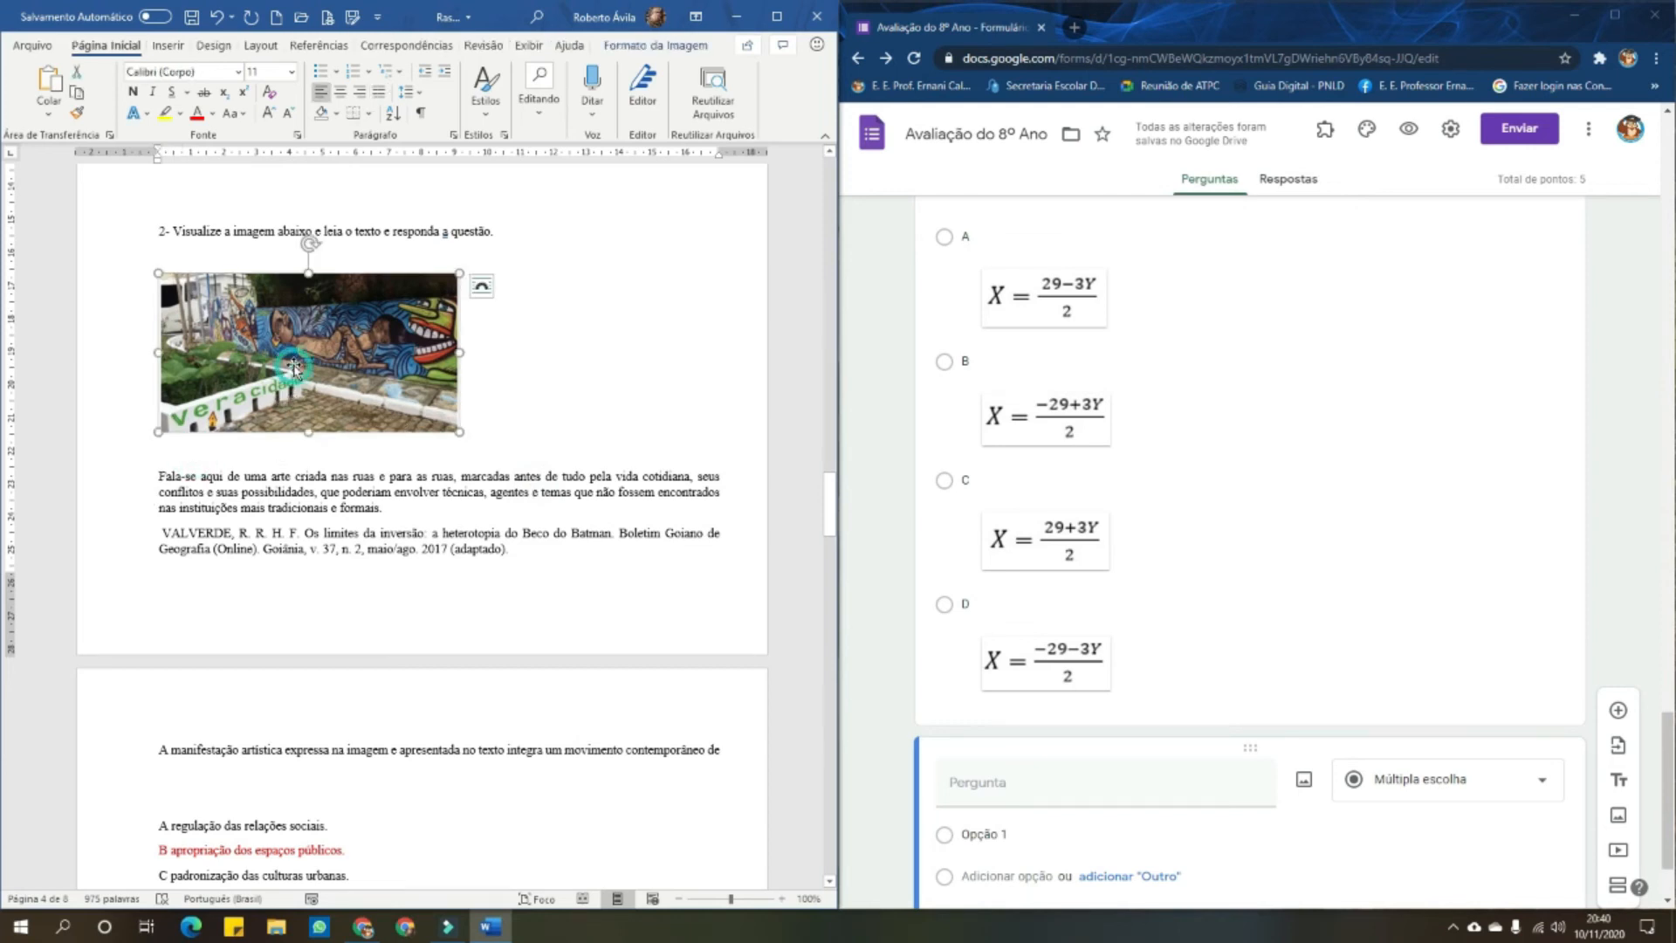
Set the mural picture's text wrapping to Quadrado in the Word document and align the passage beside it with the picture's upper edge
right_click(388, 375)
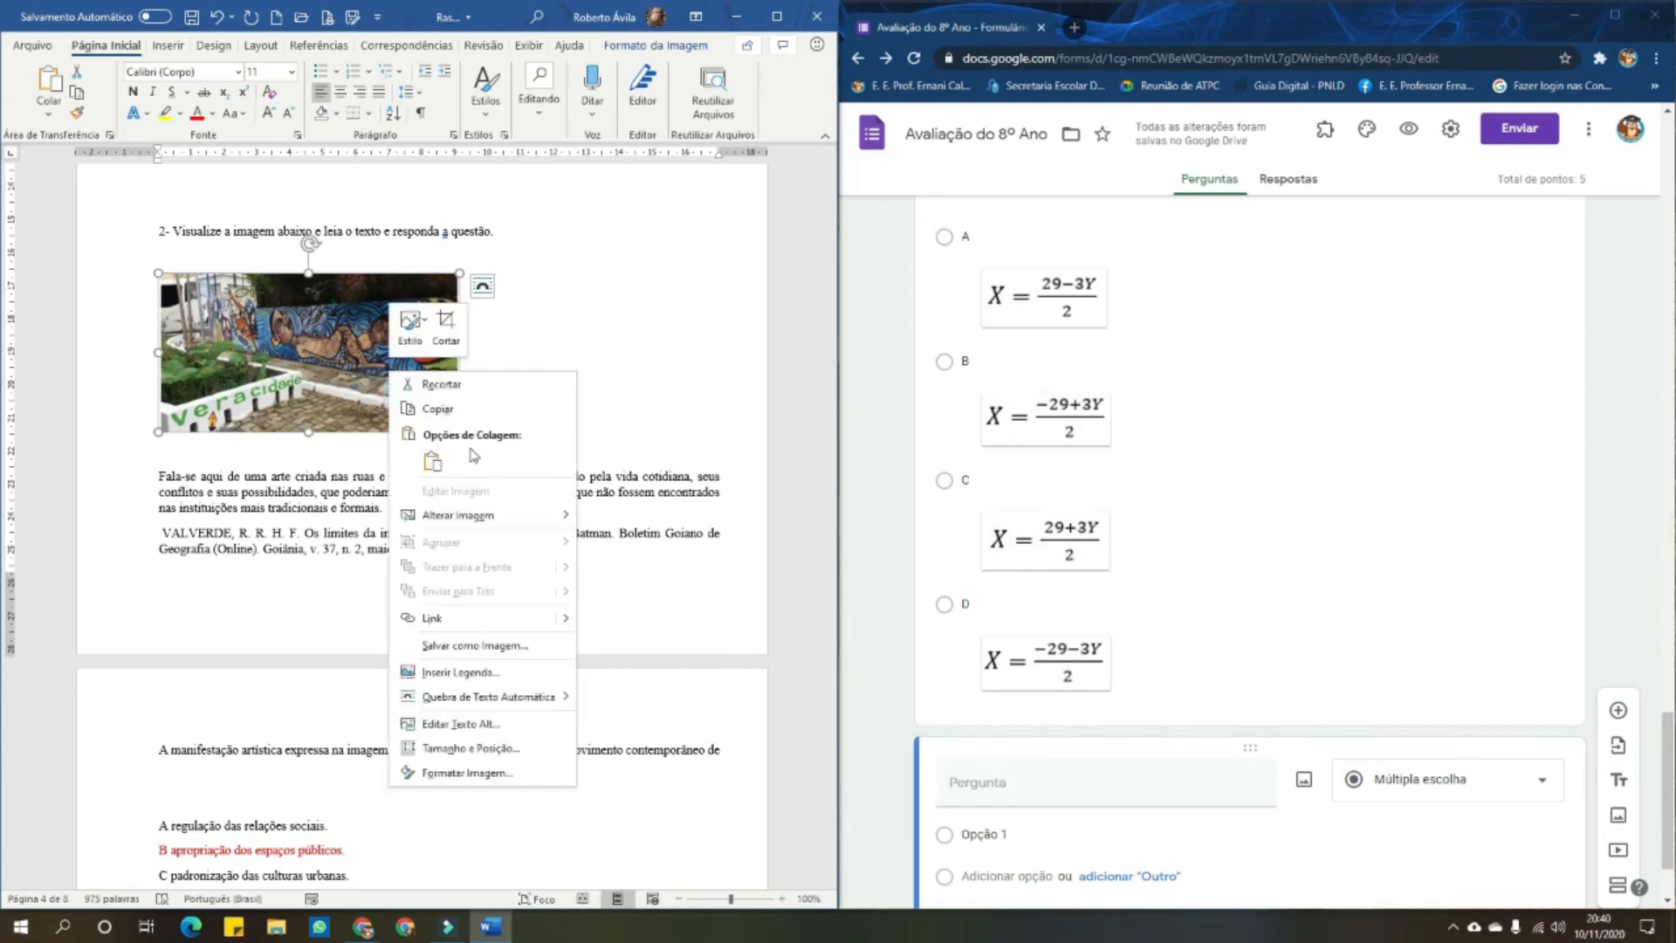
mouse_move(515, 705)
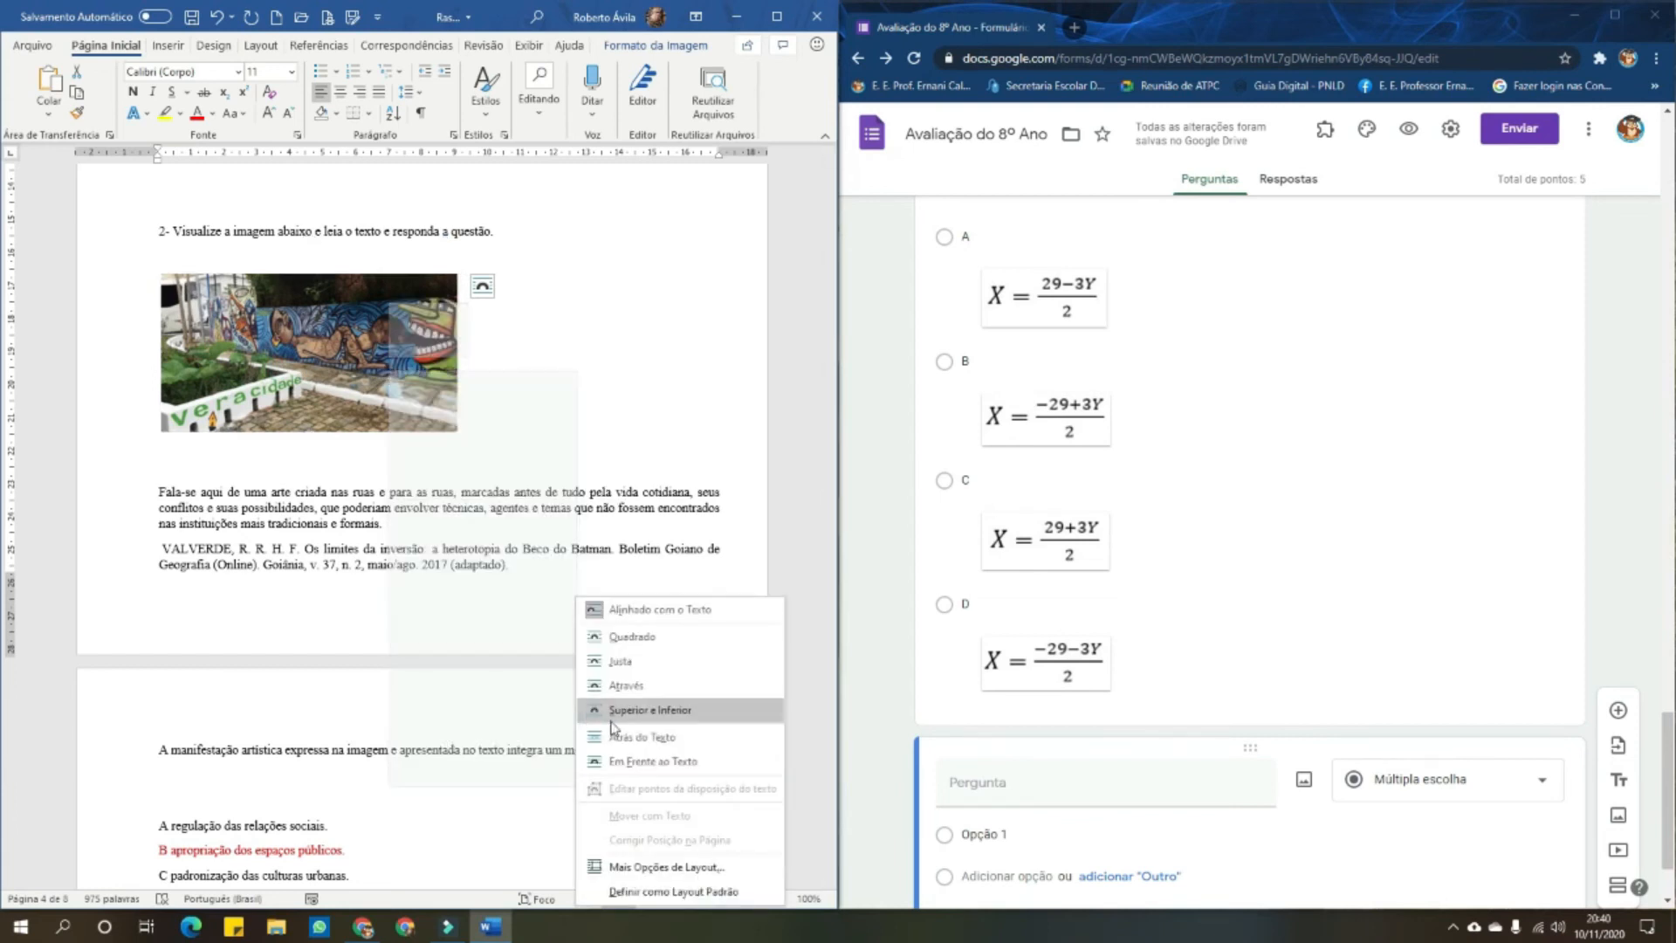
left_click(648, 644)
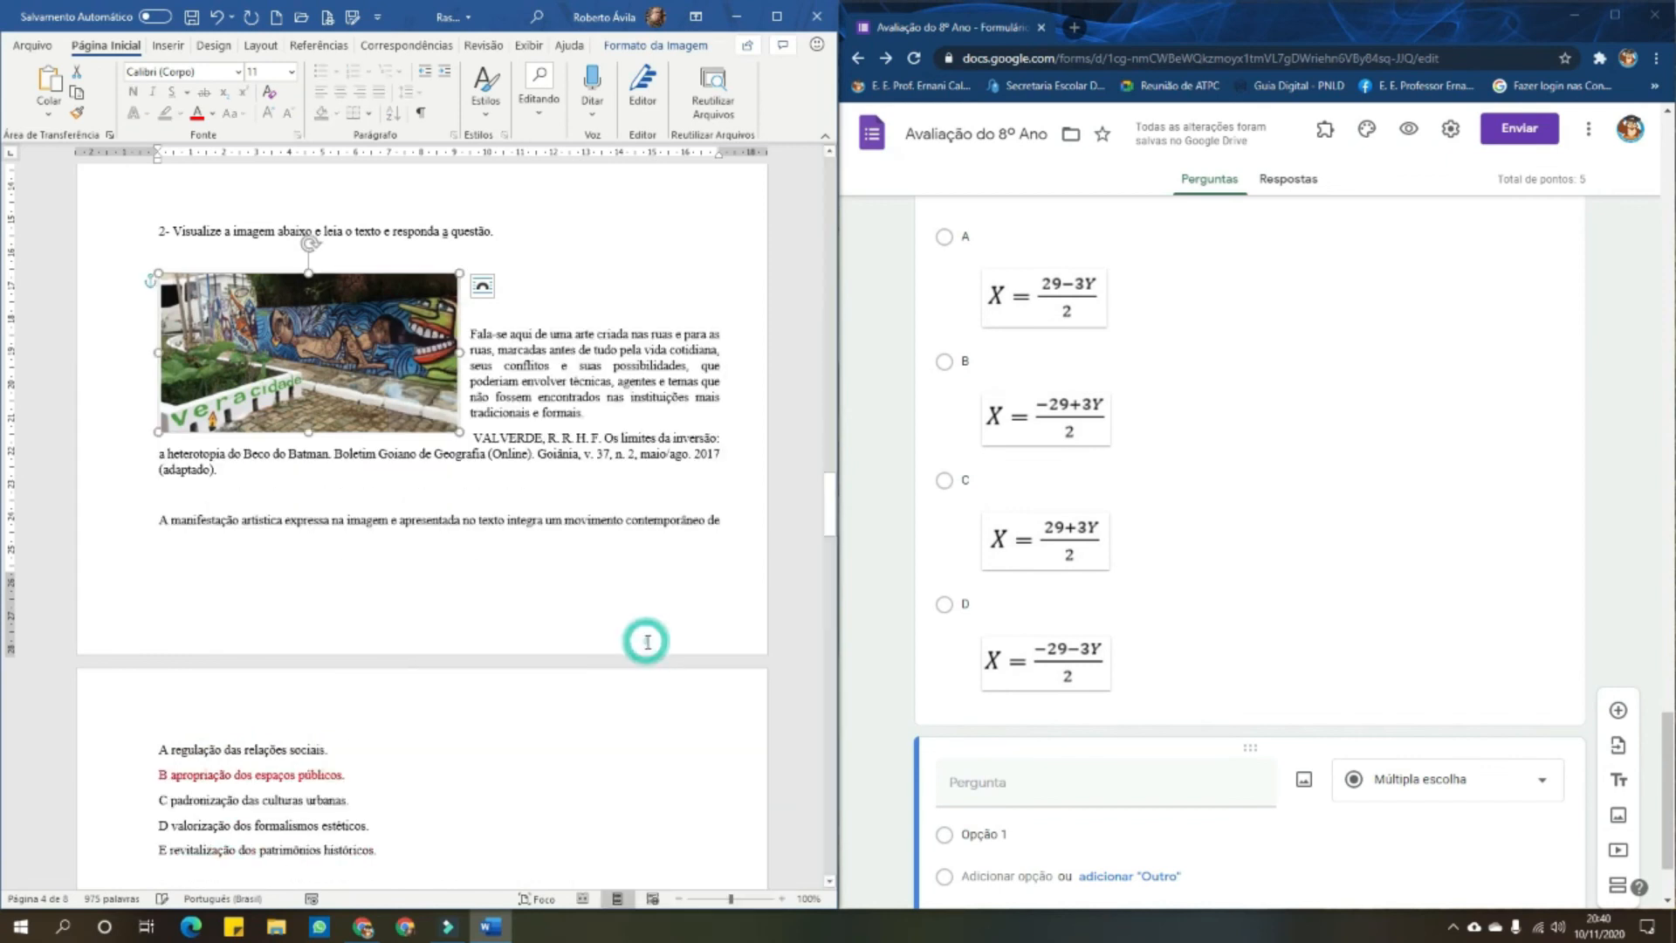
left_click(506, 385)
double_click(518, 285)
key("ctrl+z")
key("ctrl+z")
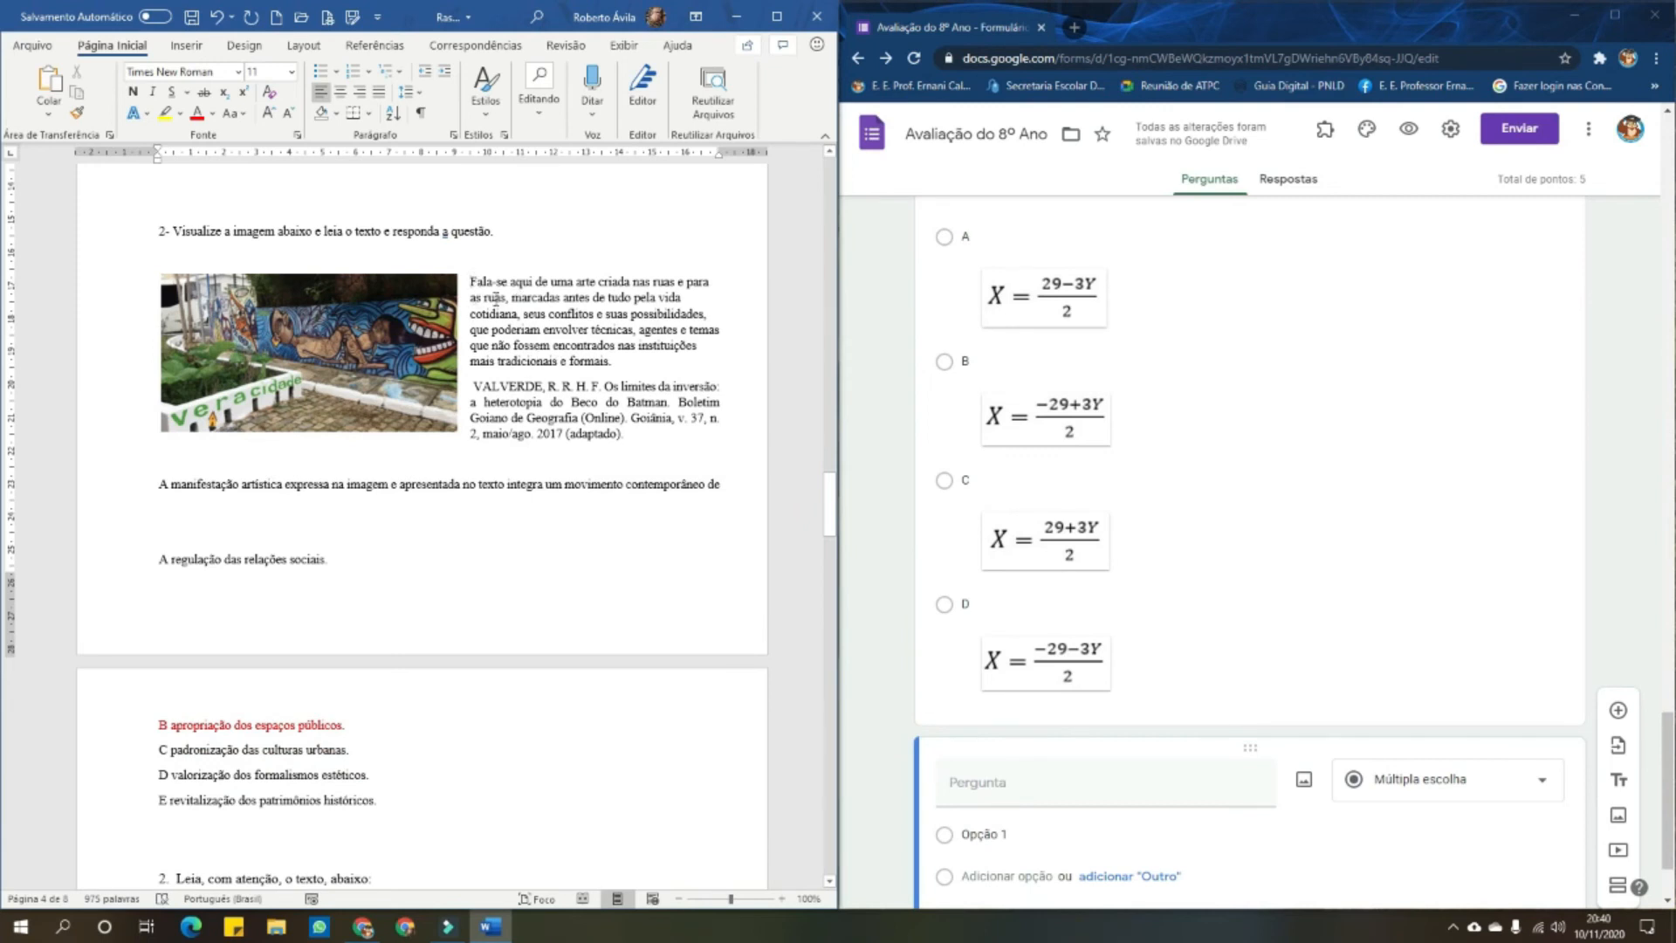
Change the font of the mural question's passage, citation and closing statement to Arial
left_click_drag(471, 281, 725, 489)
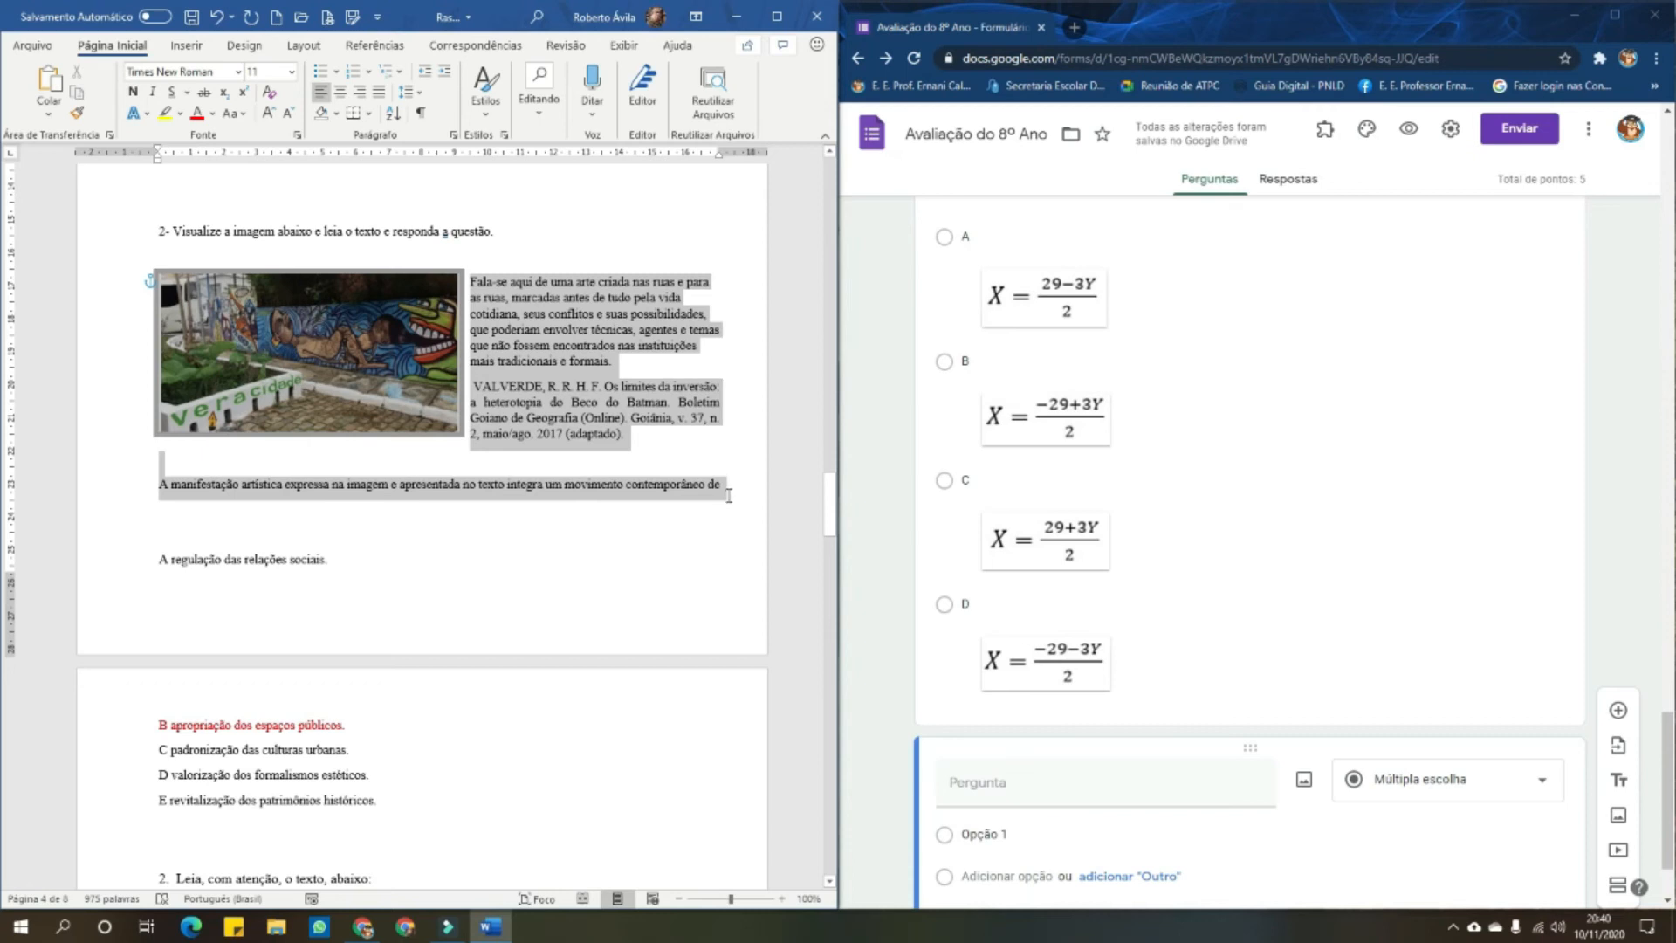
left_click(238, 76)
left_click(179, 206)
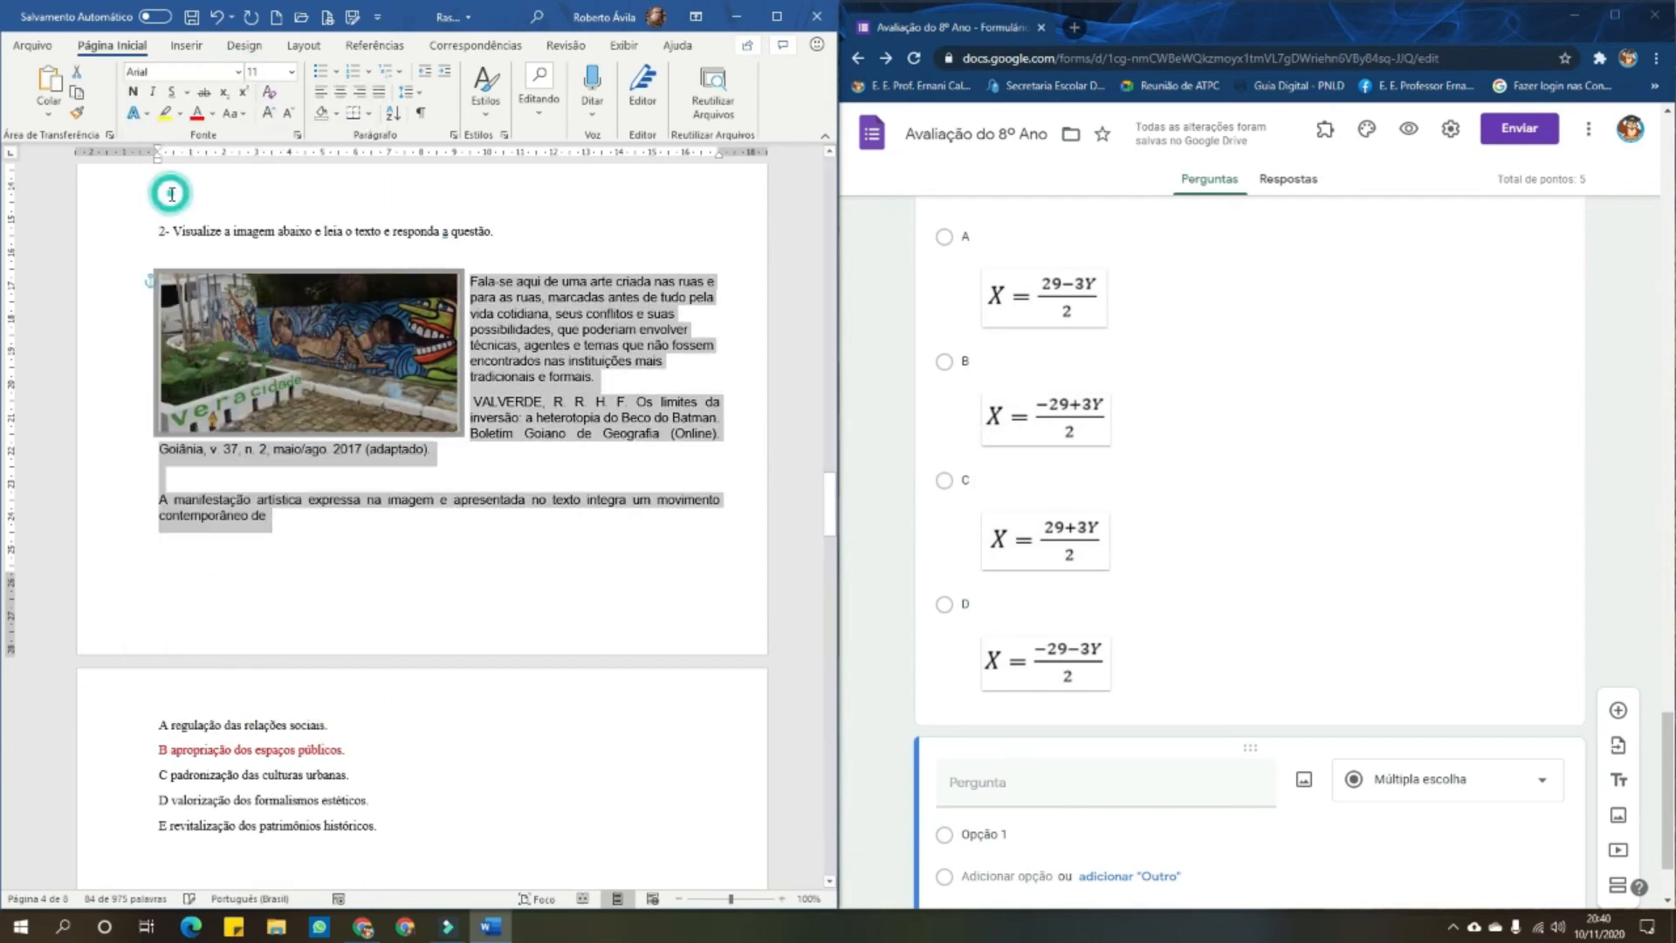
left_click(567, 479)
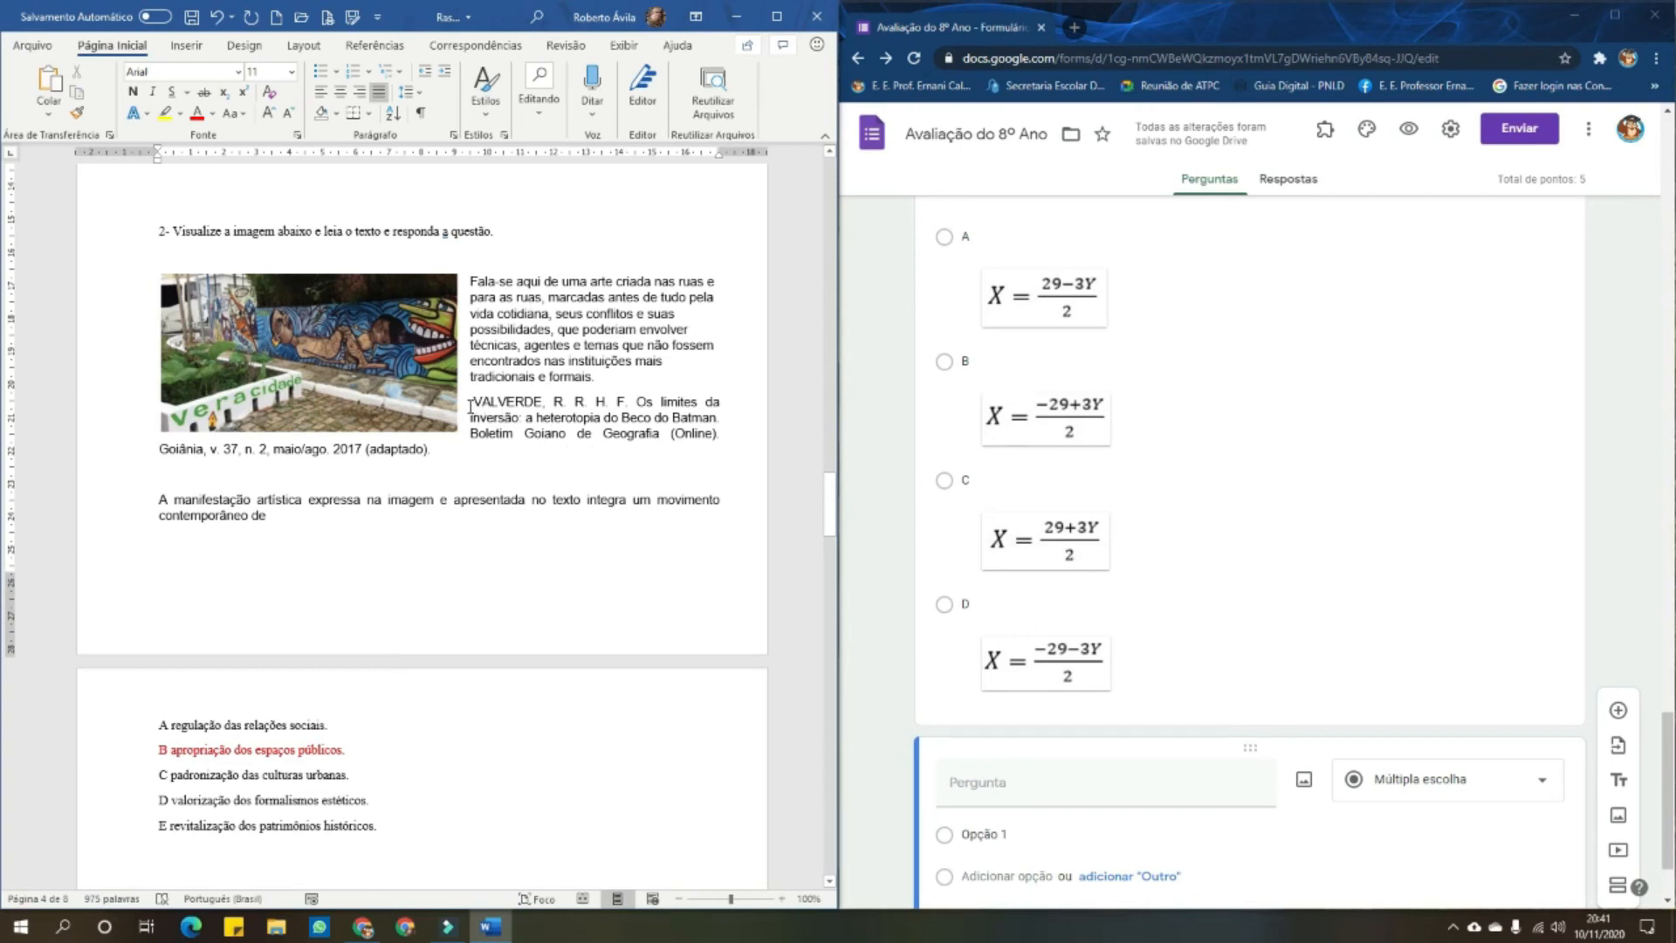
Reduce the VALVERDE source citation beside the mural picture to 8 pt
left_click_drag(470, 399, 434, 451)
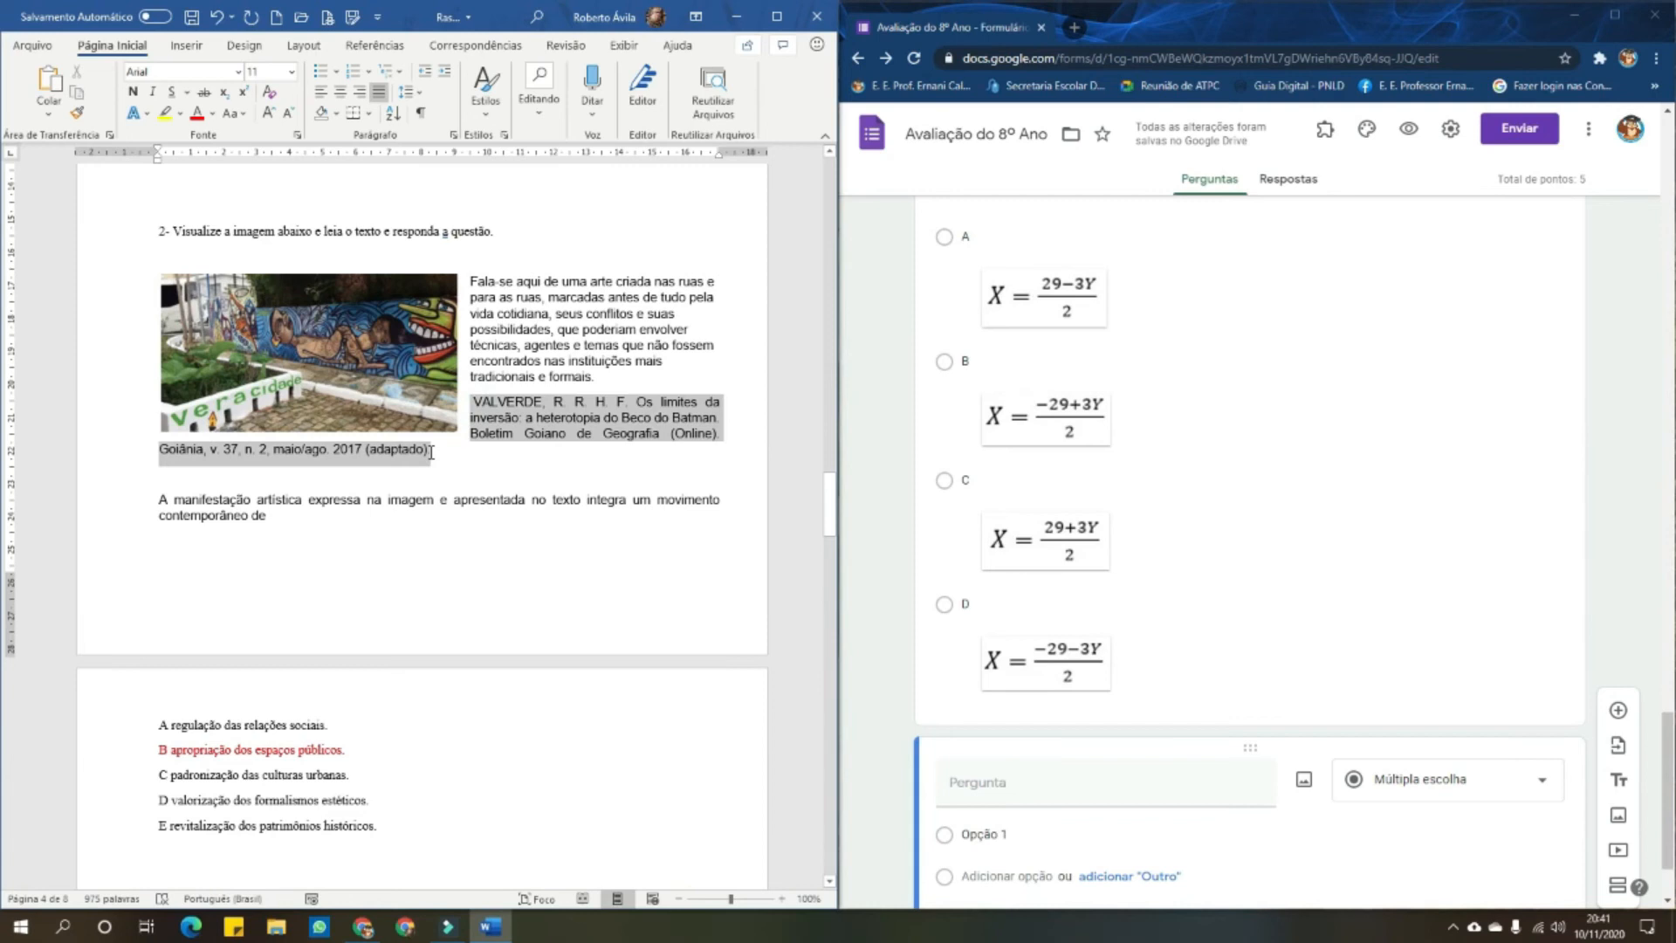
left_click(288, 114)
left_click(288, 113)
left_click(288, 114)
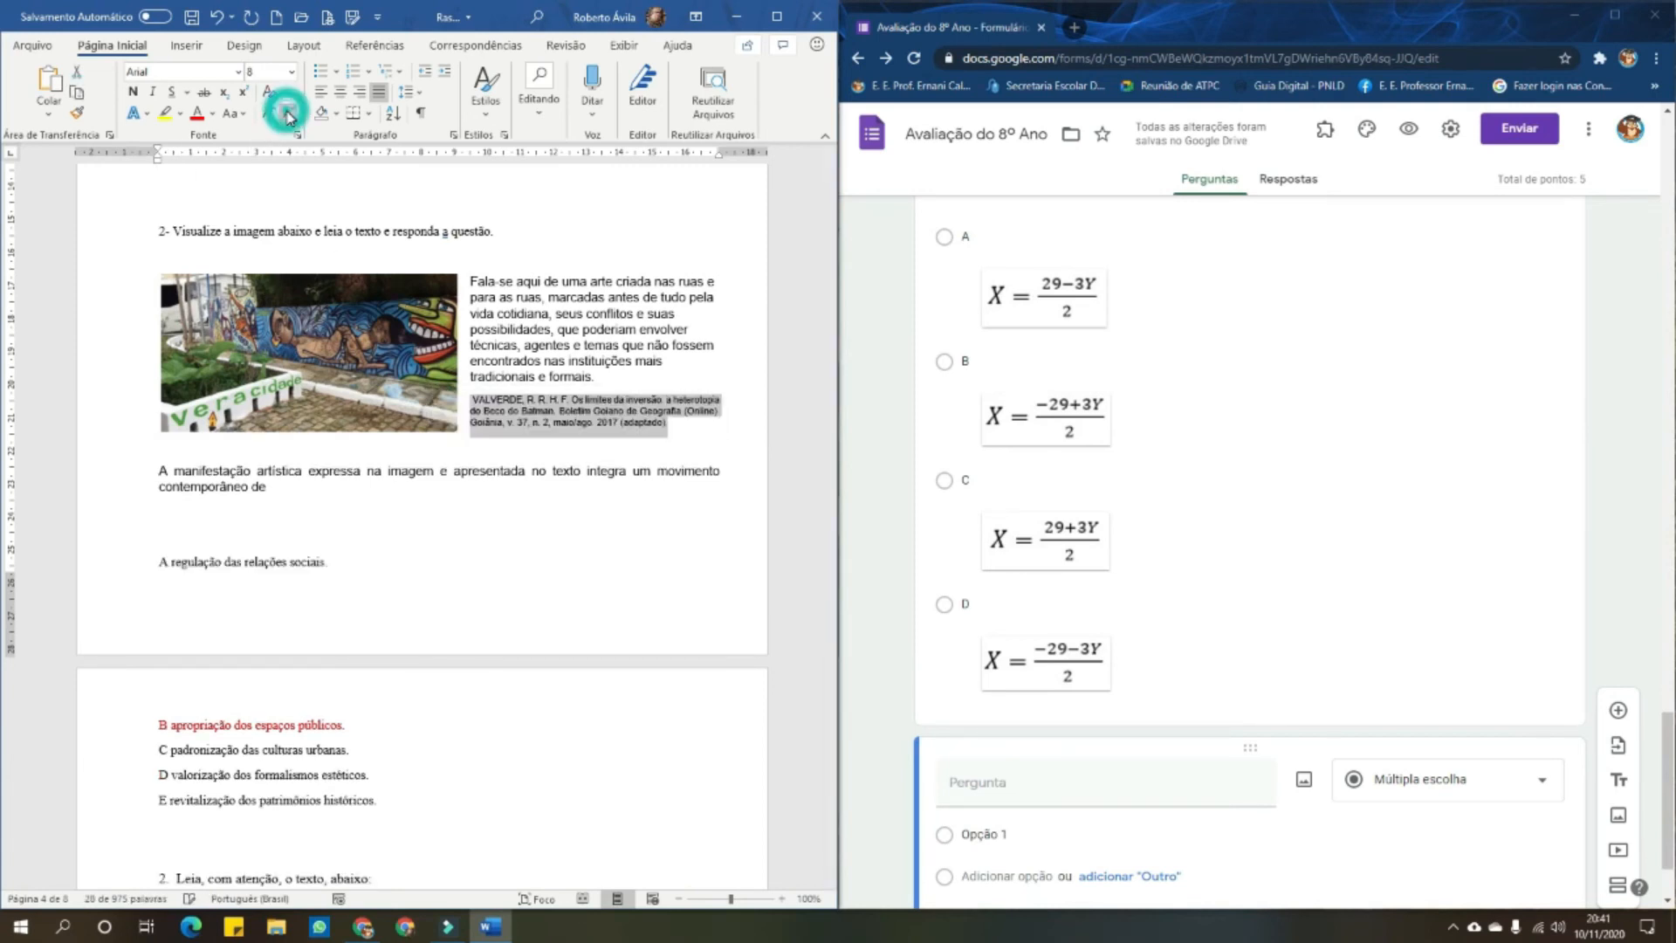
left_click(653, 363)
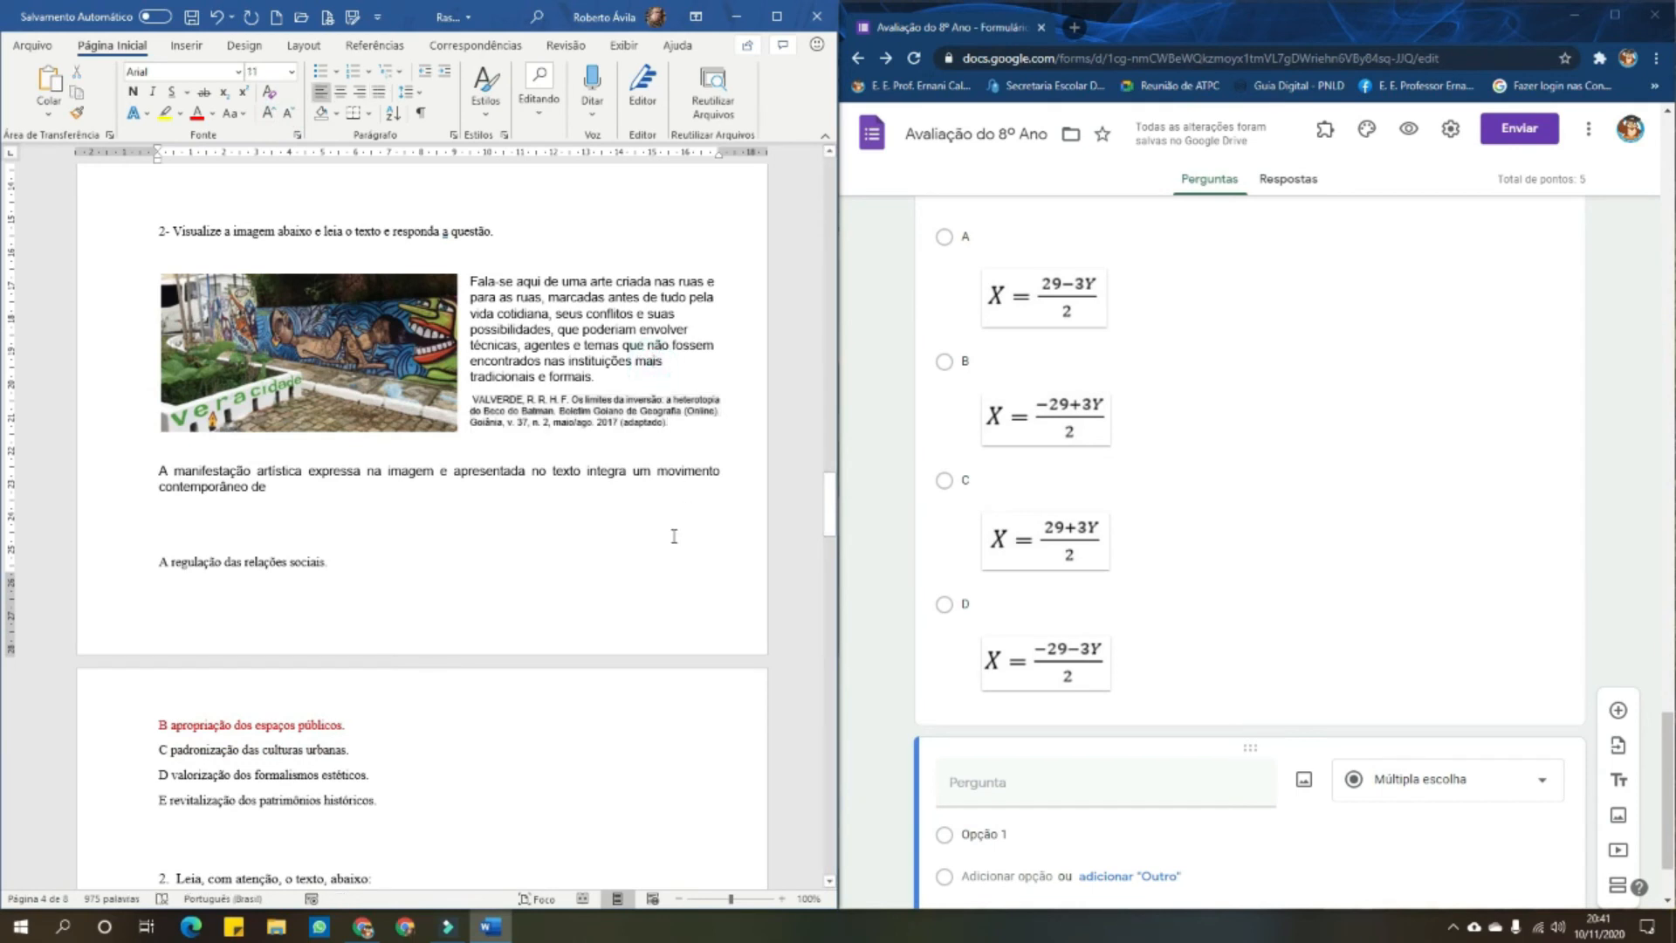
Copy the mural question's instruction line from Word into the blank form question's title, prefixed with "06 -"
scroll(517, 566, "up", 3)
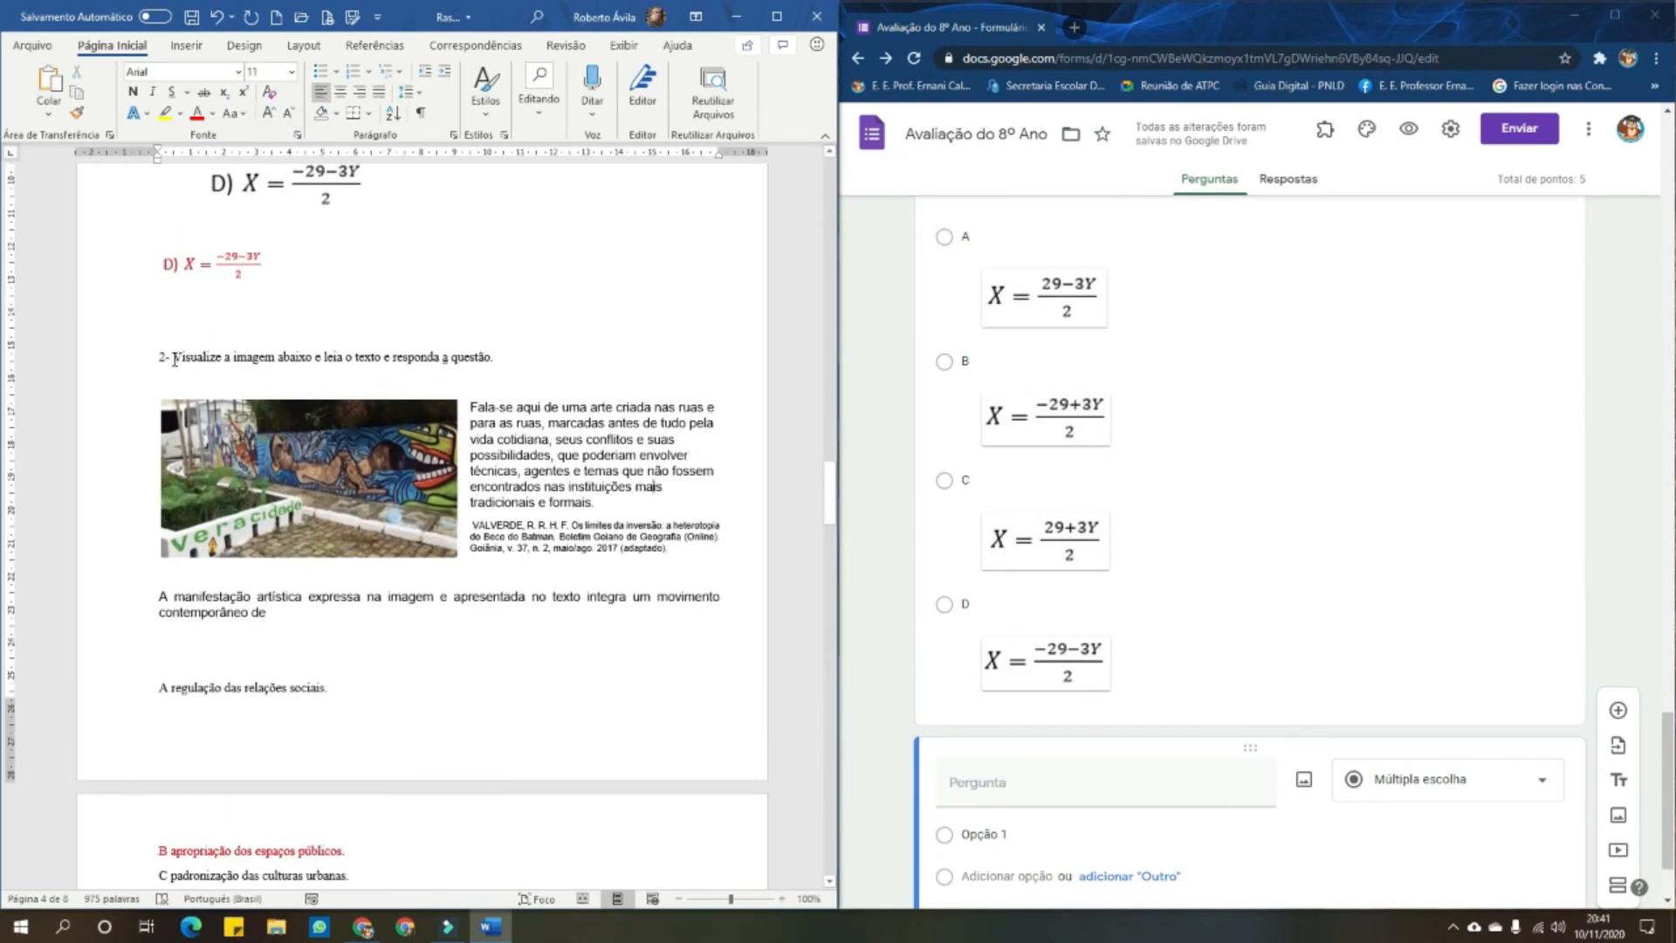
left_click_drag(173, 354, 502, 363)
key("ctrl+c")
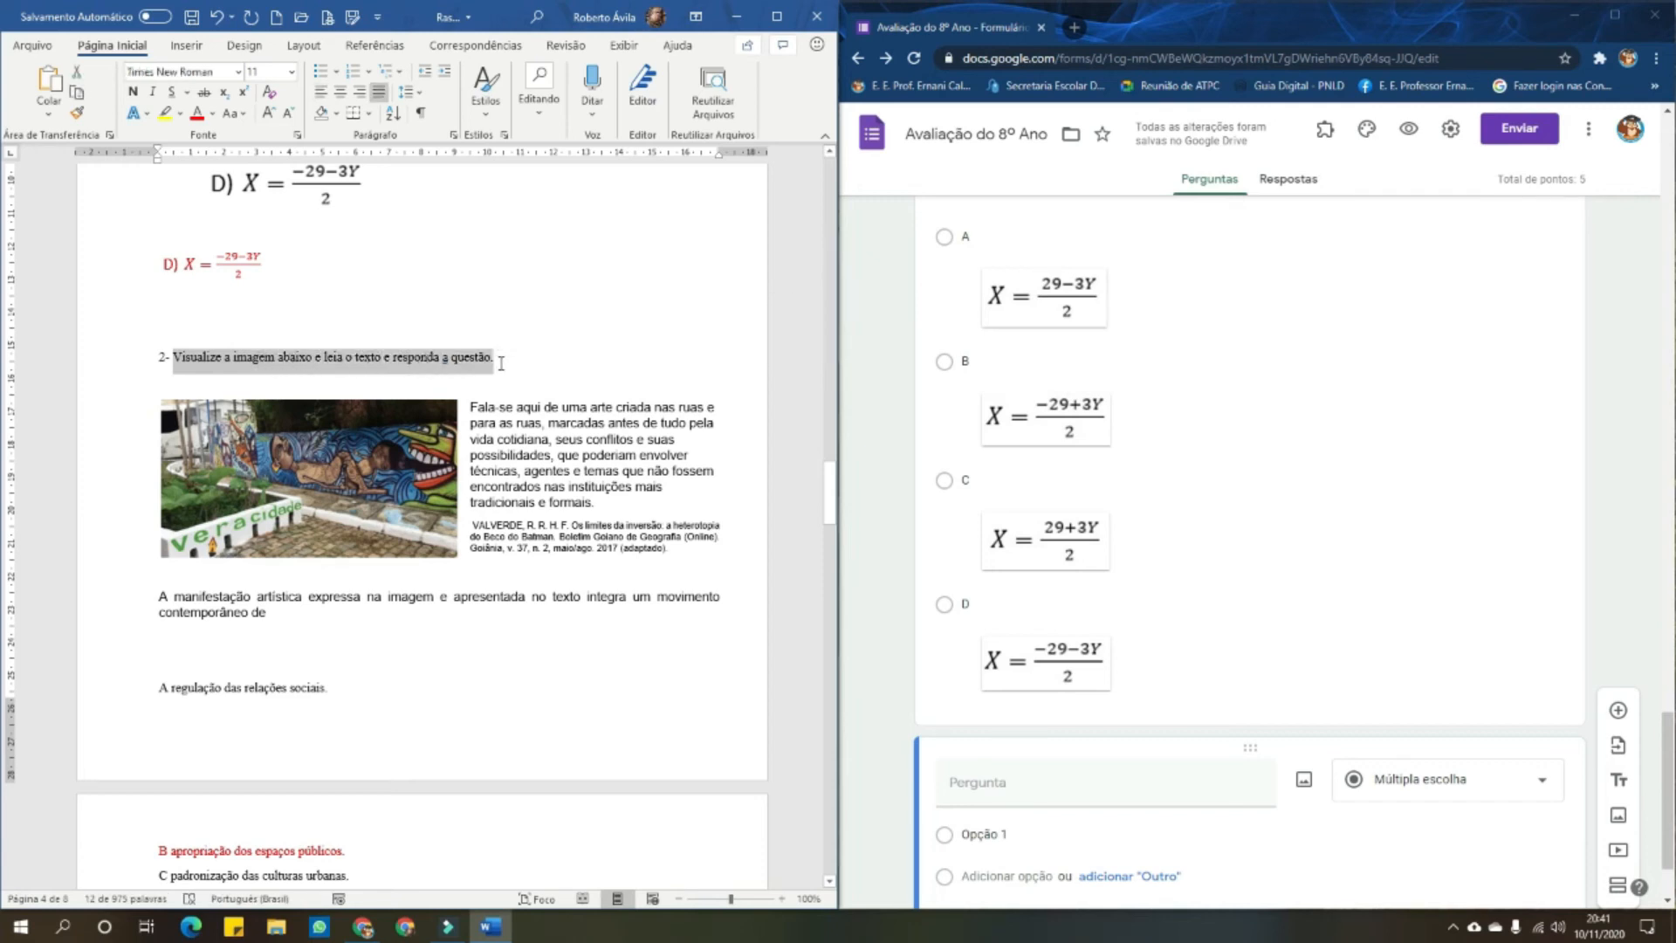
scroll(1010, 700, "down", 1)
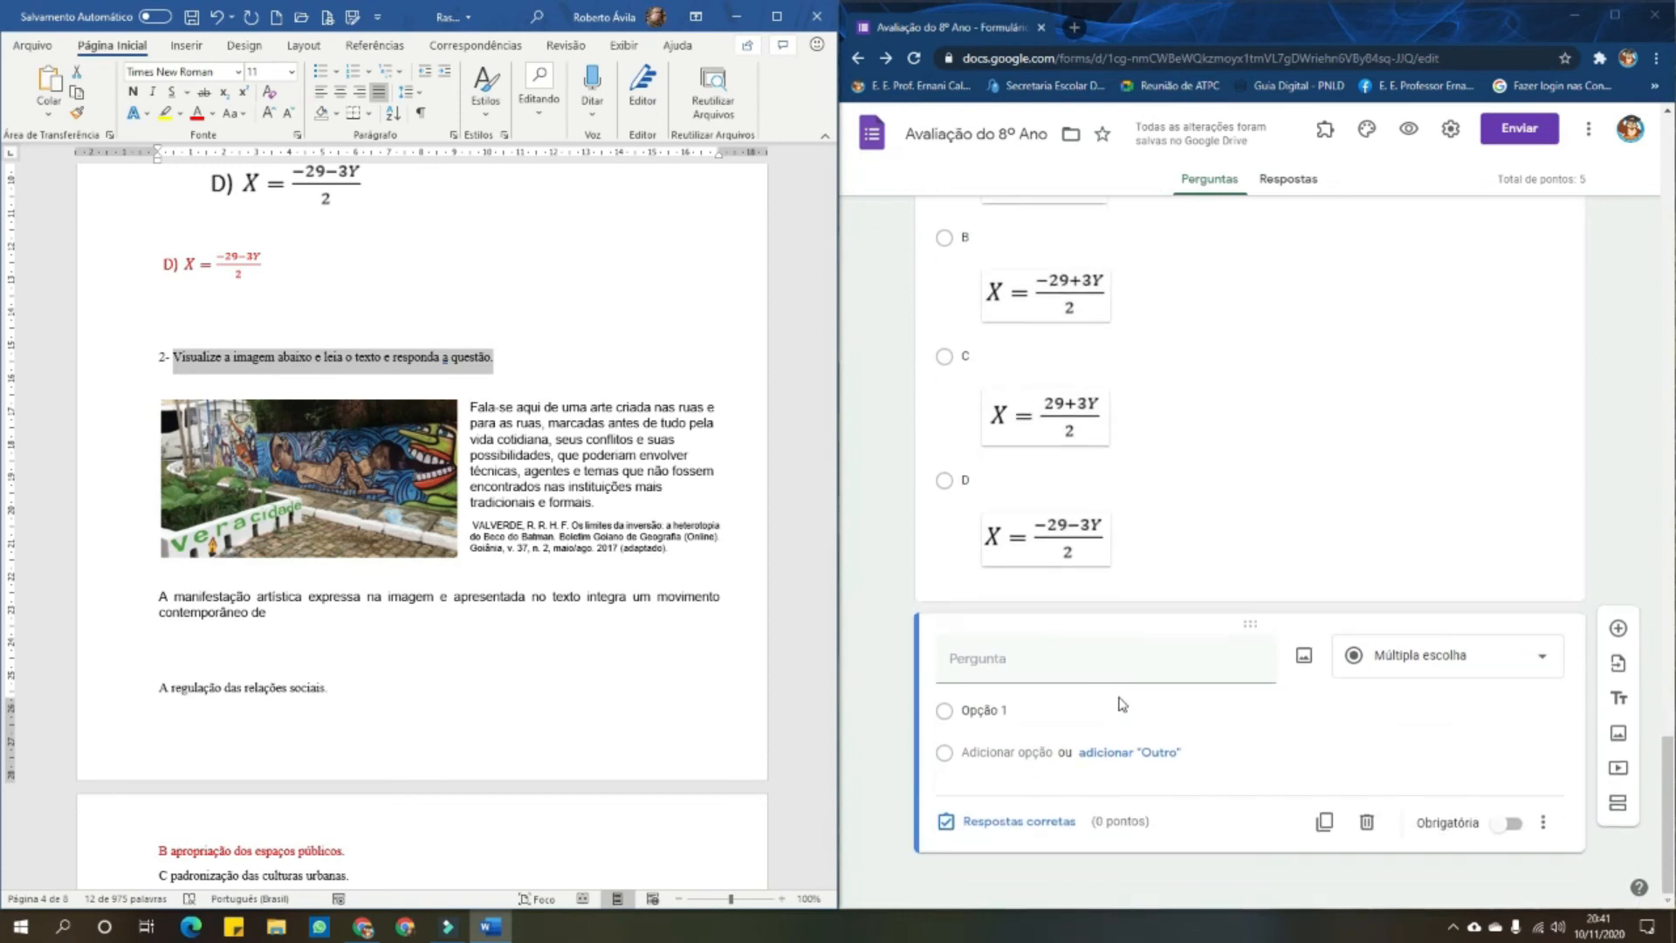
left_click(1035, 661)
scroll(1034, 661, "up", 3)
scroll(1034, 661, "down", 3)
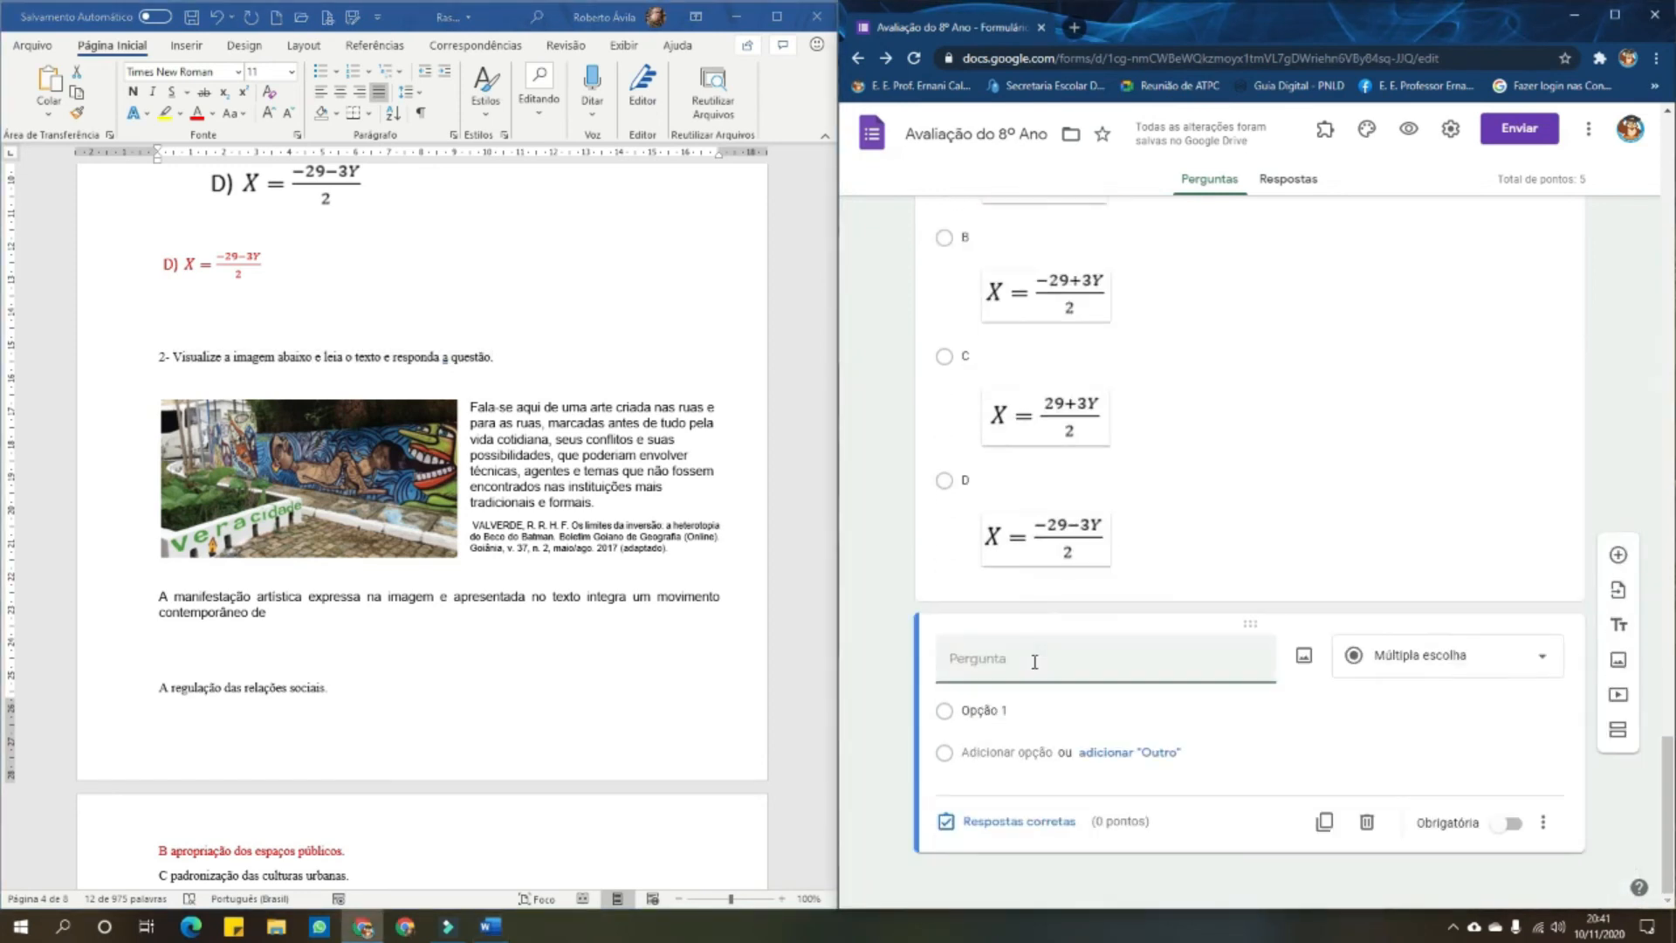
type("06 -")
key("ctrl+v")
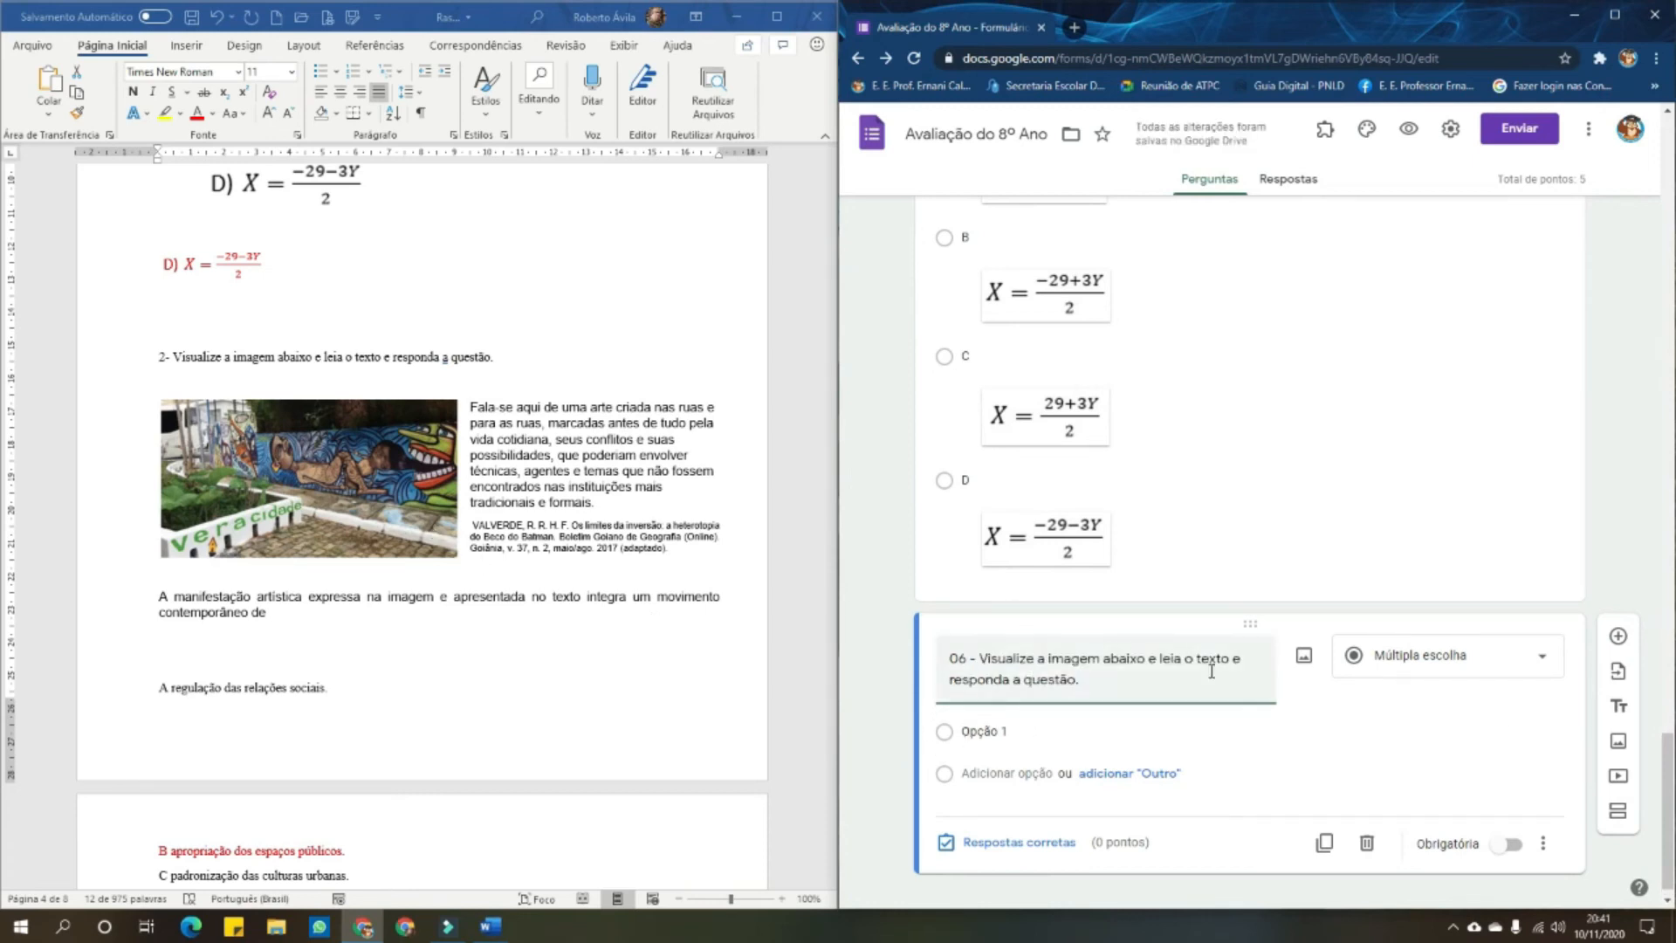
Remove the blank line above the "A manifestação artística" statement in Word and enlarge the statement to 12 pt
left_click(157, 578)
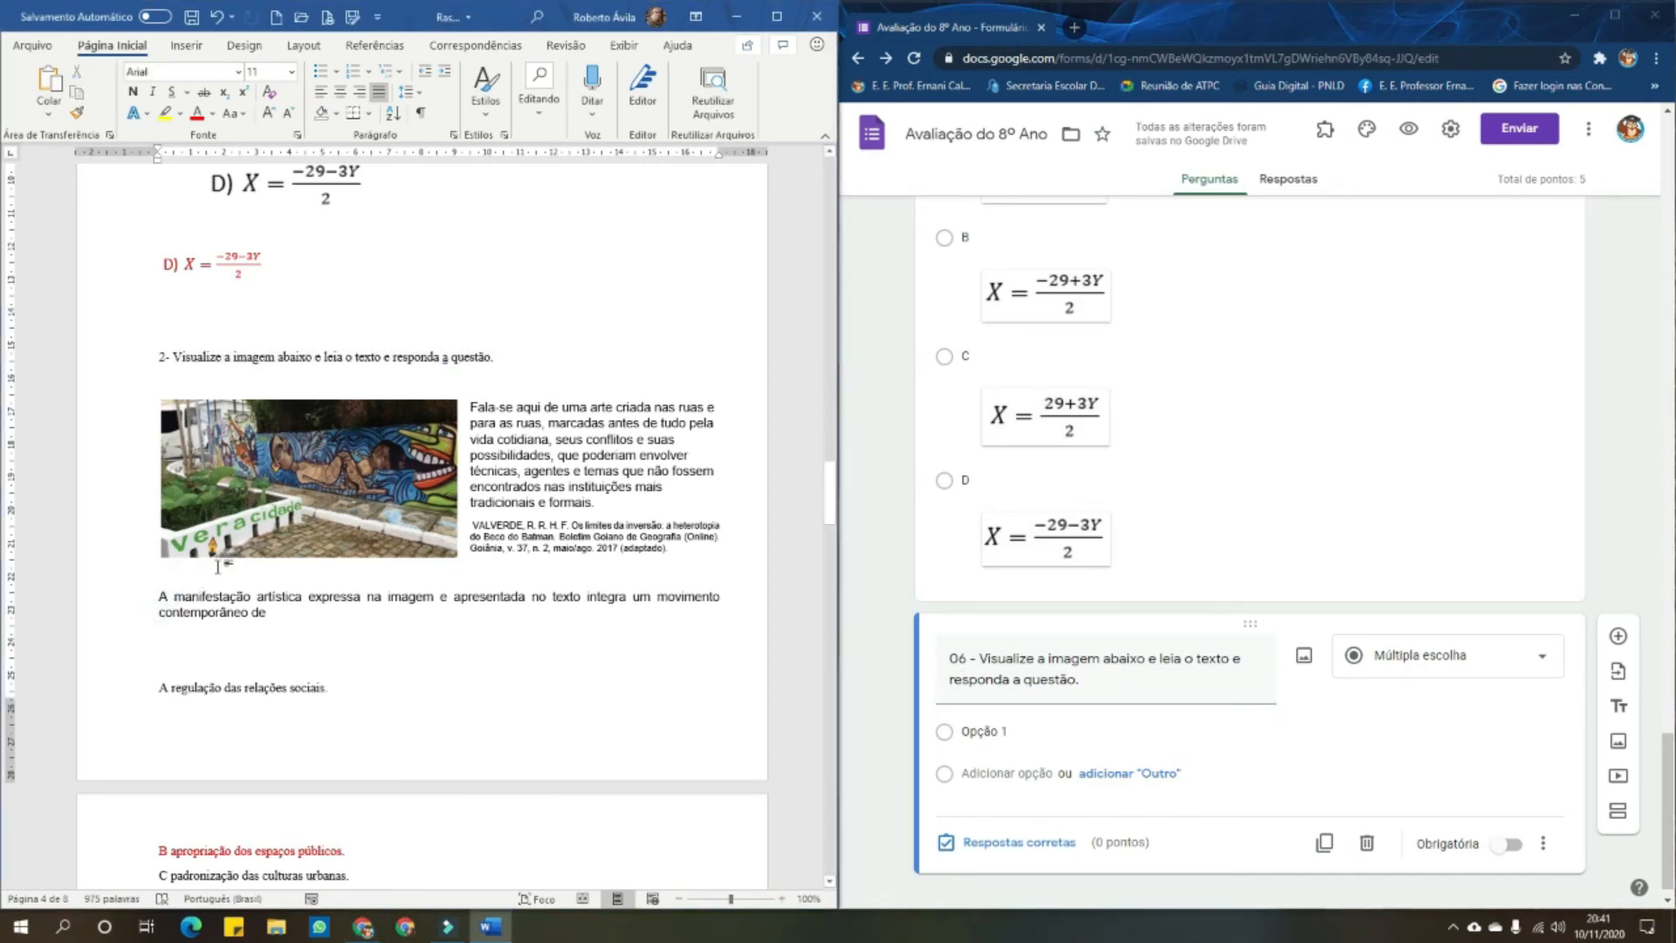
key("Delete")
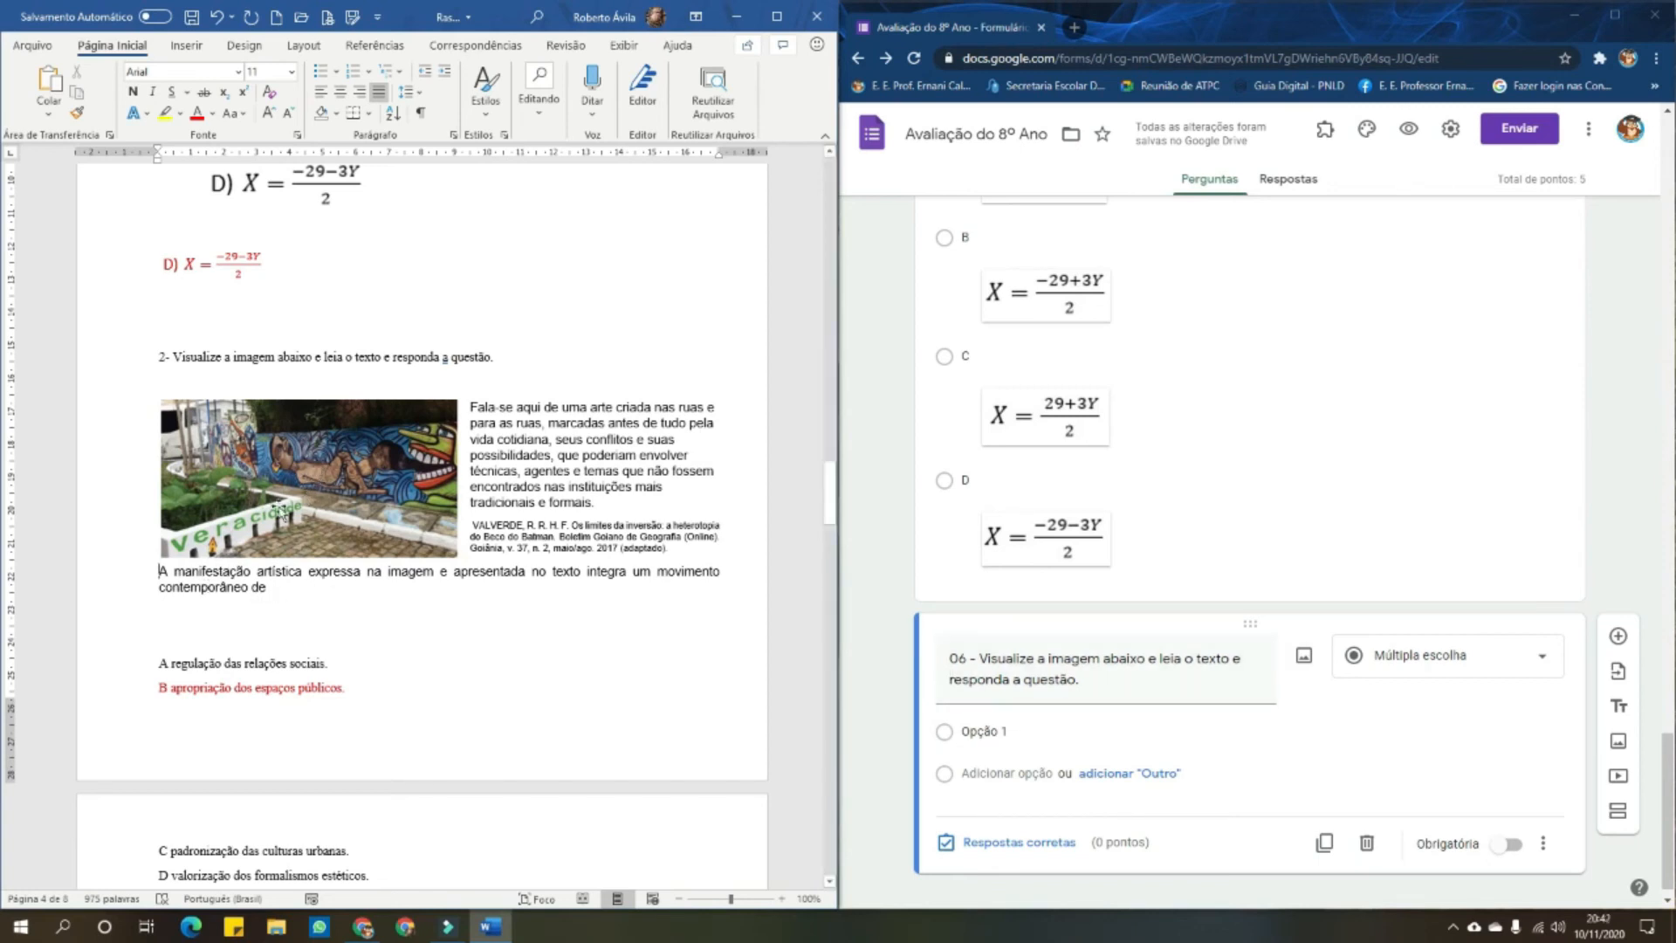
double_click(138, 578)
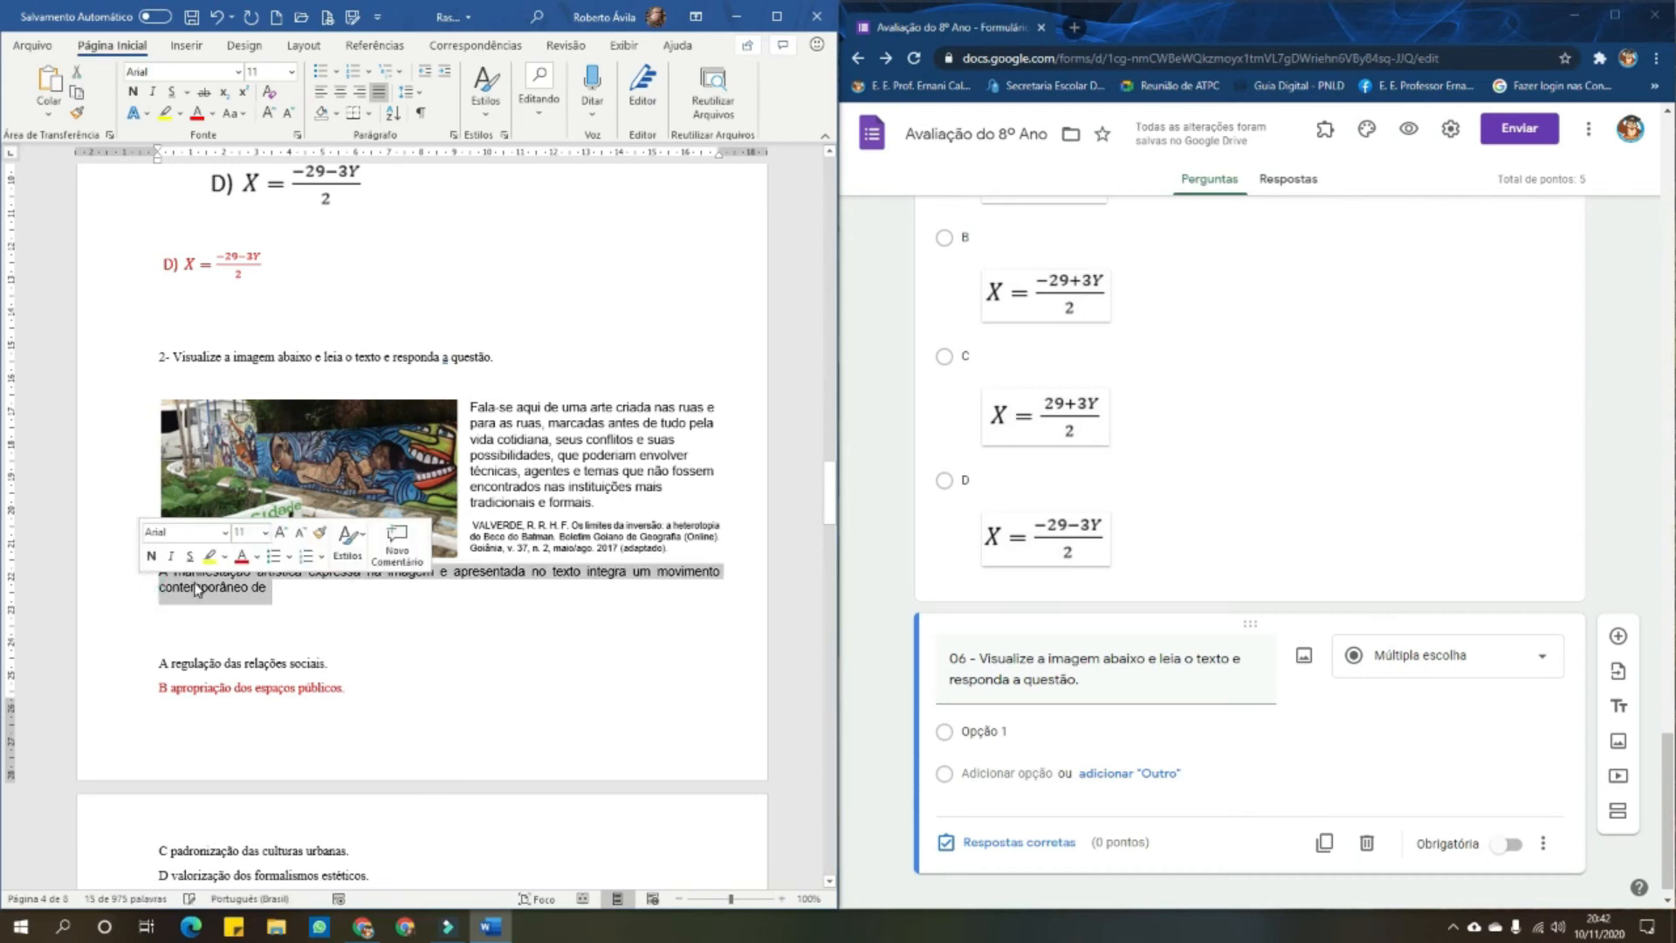
left_click(268, 112)
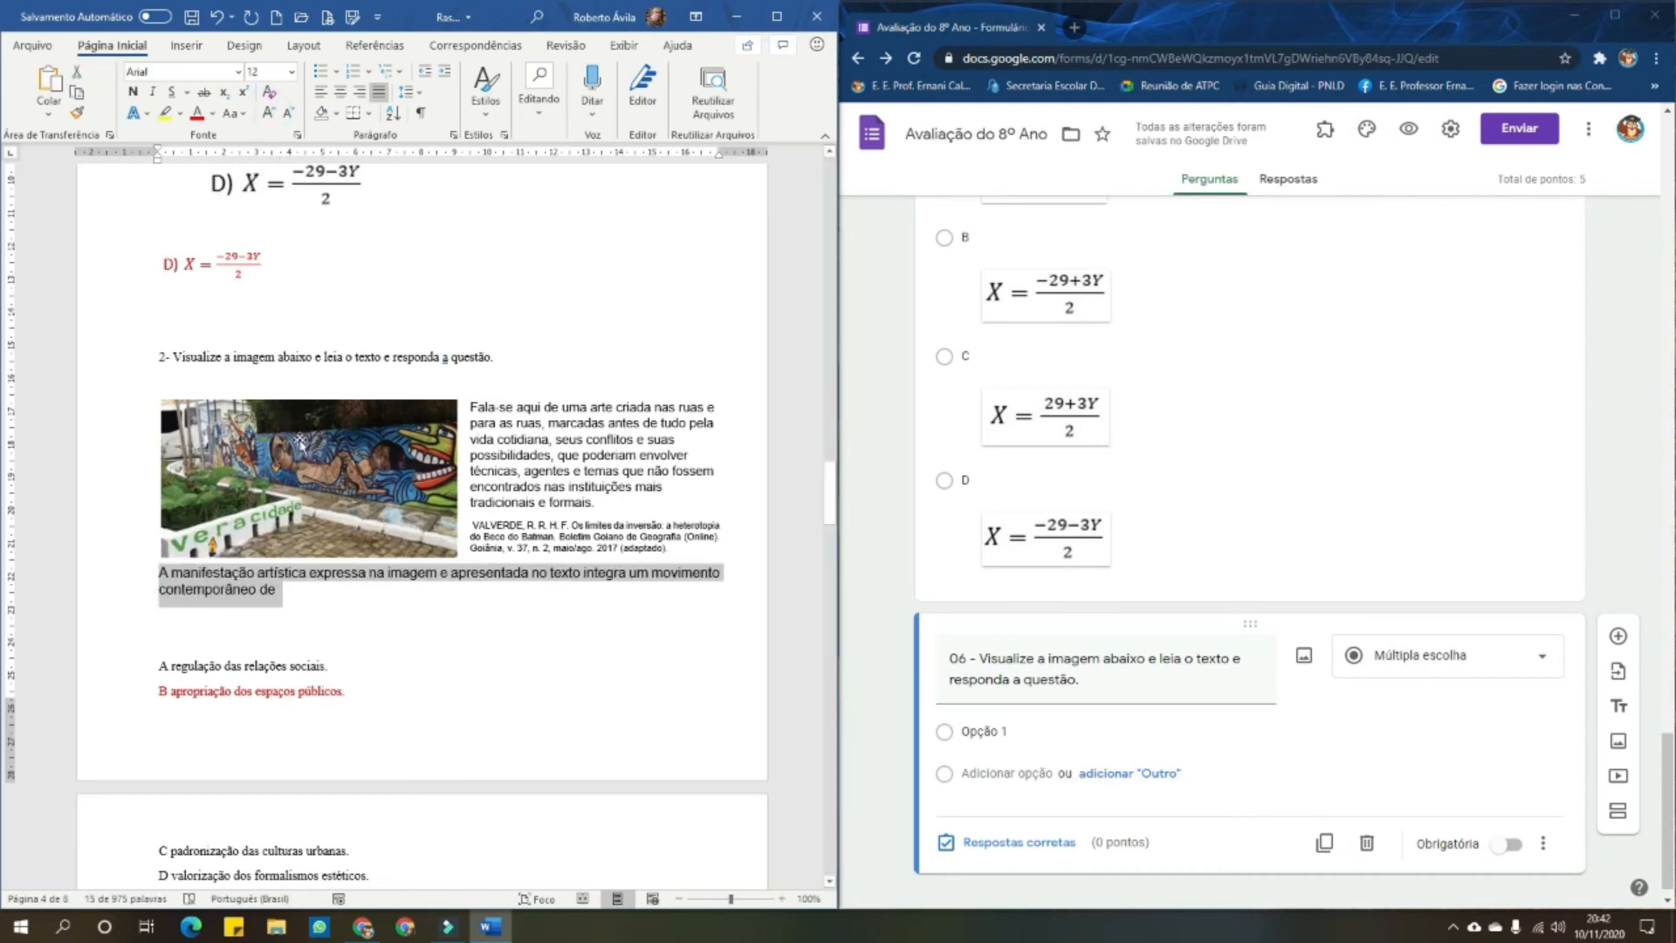
left_click(354, 608)
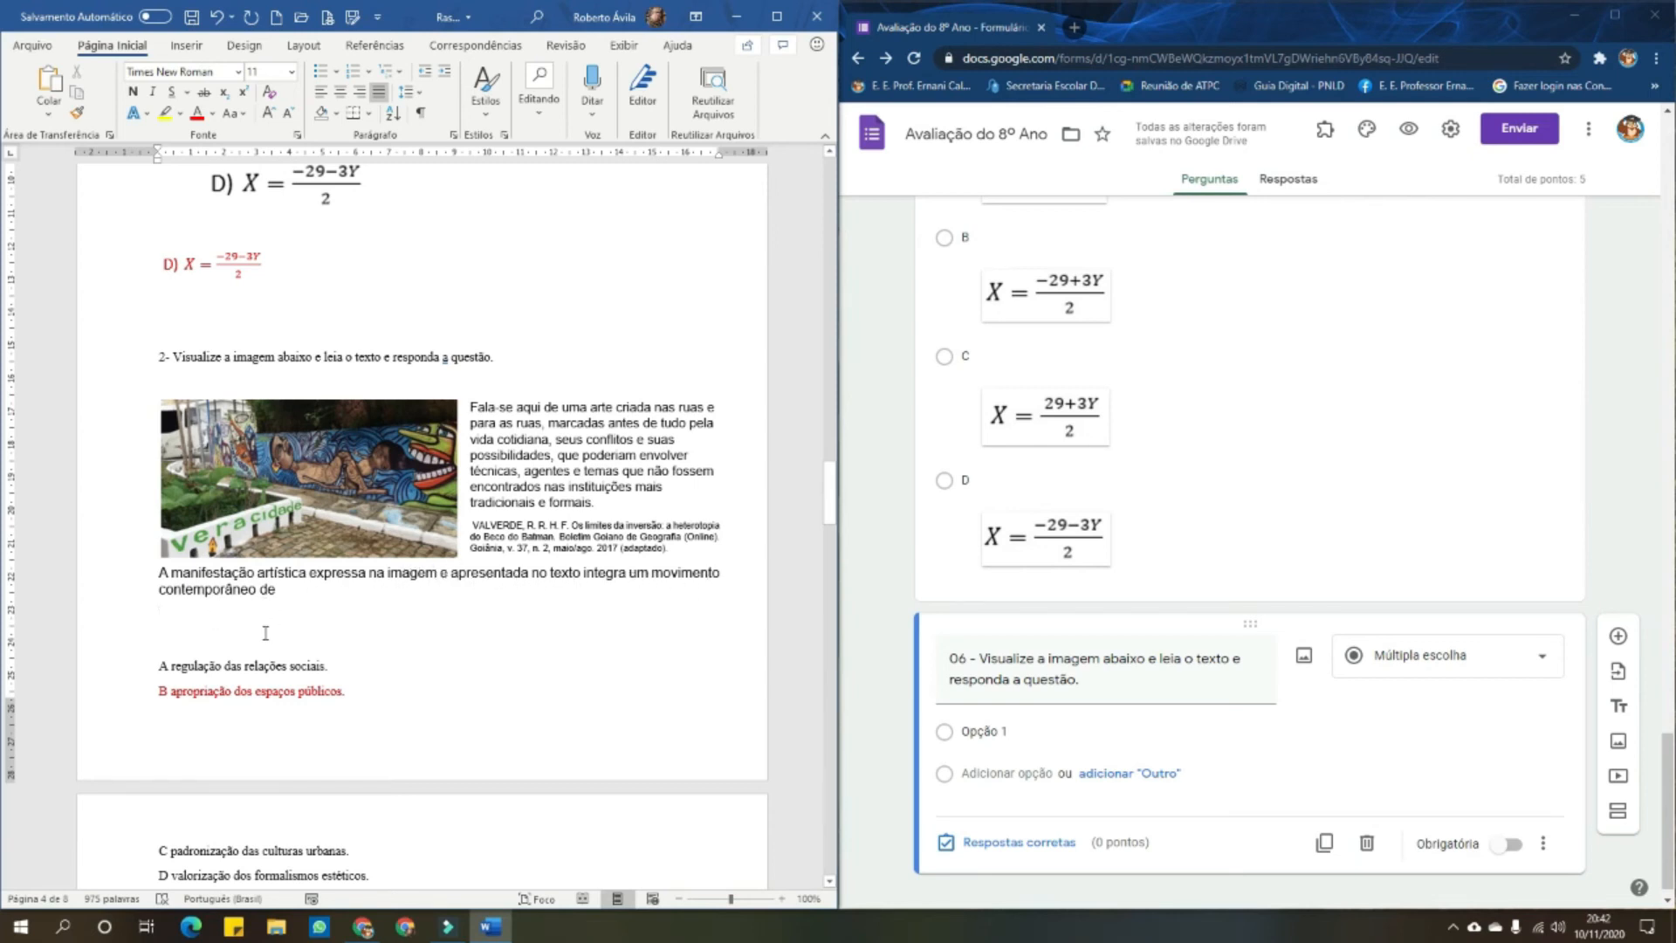
Capture the mural picture with its passage, citation and statement as a rectangular snip using Captura e Esboço
left_click(276, 590)
scroll(190, 664, "down", 3)
scroll(237, 732, "down", 1)
scroll(479, 672, "up", 6)
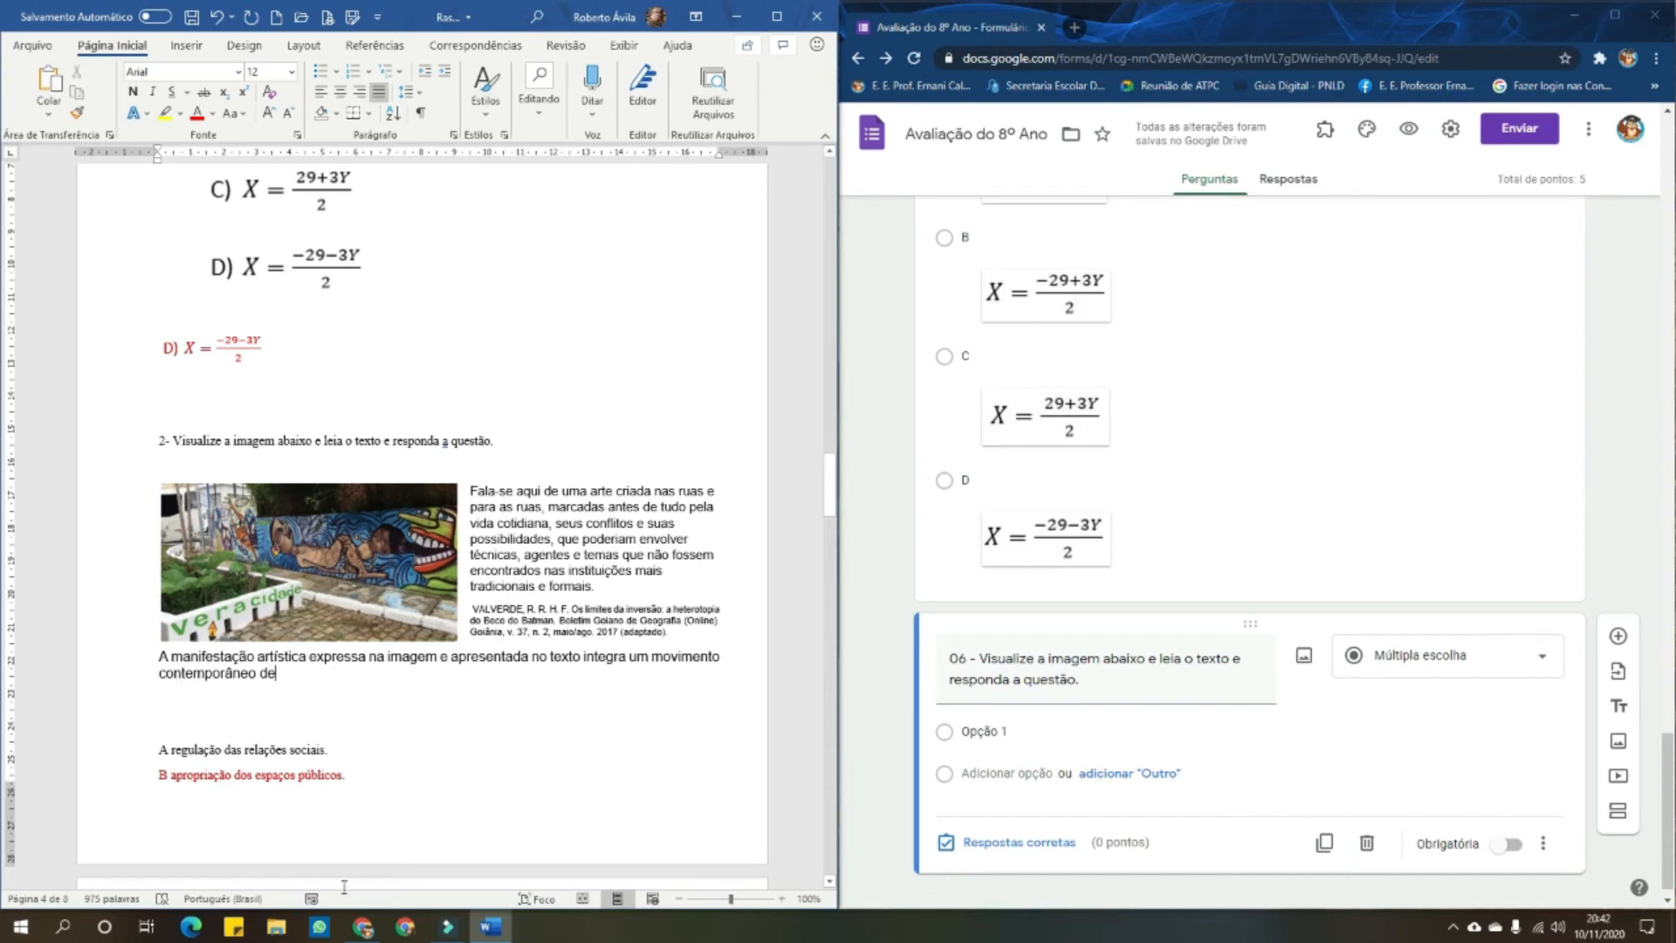
left_click(21, 926)
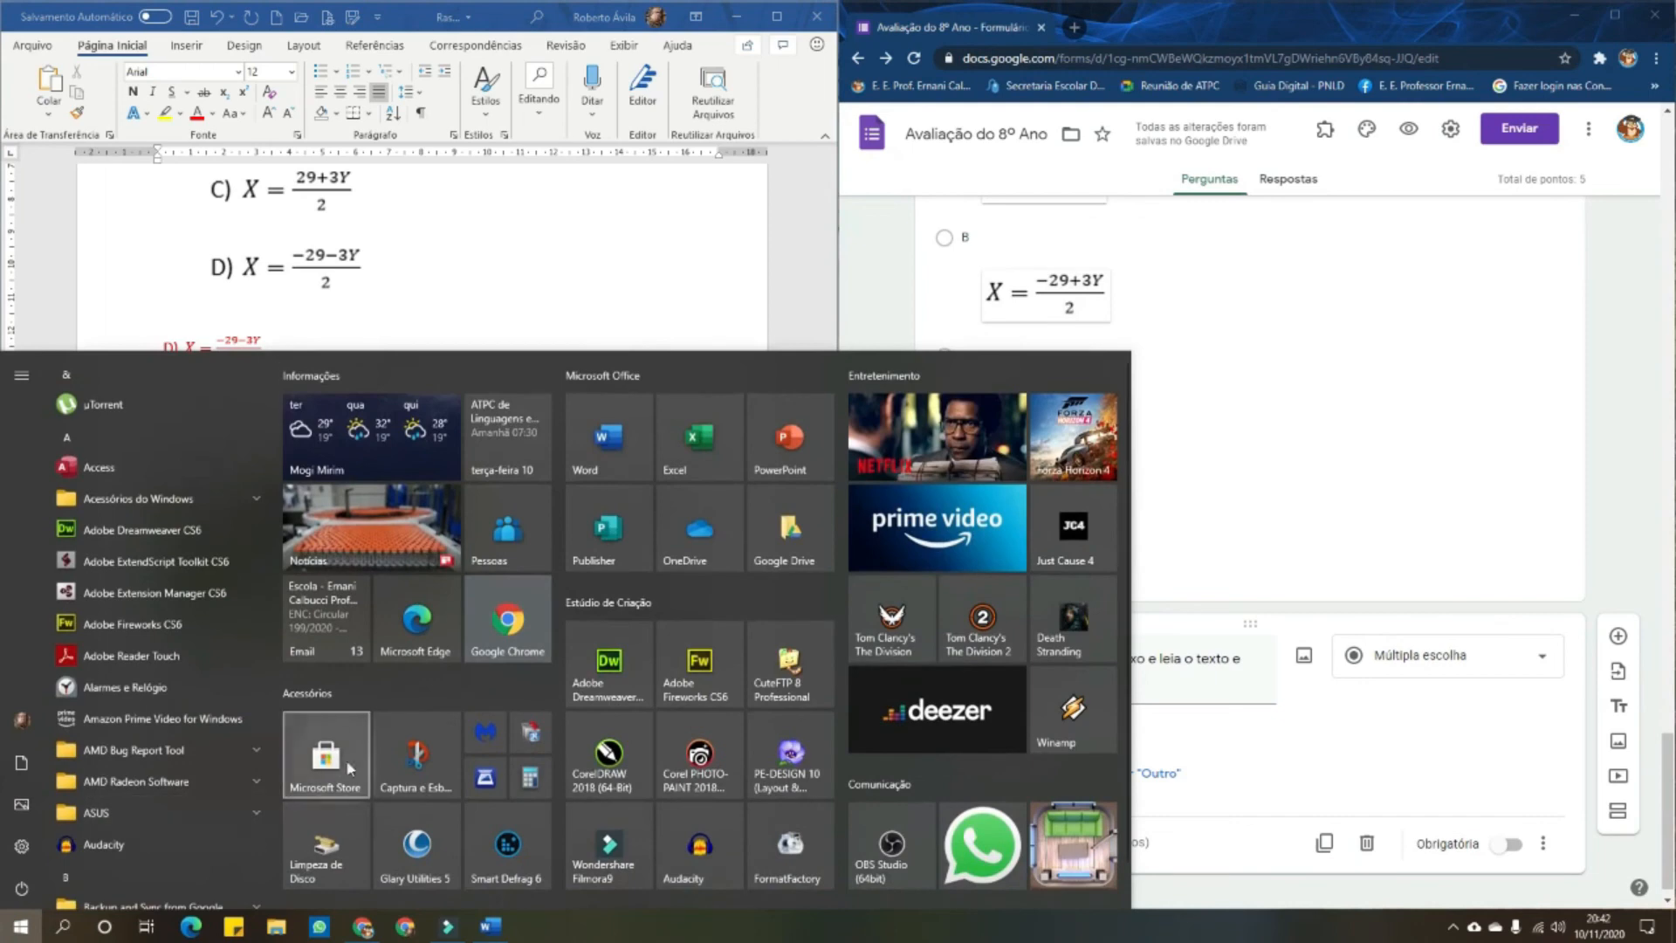
left_click(416, 758)
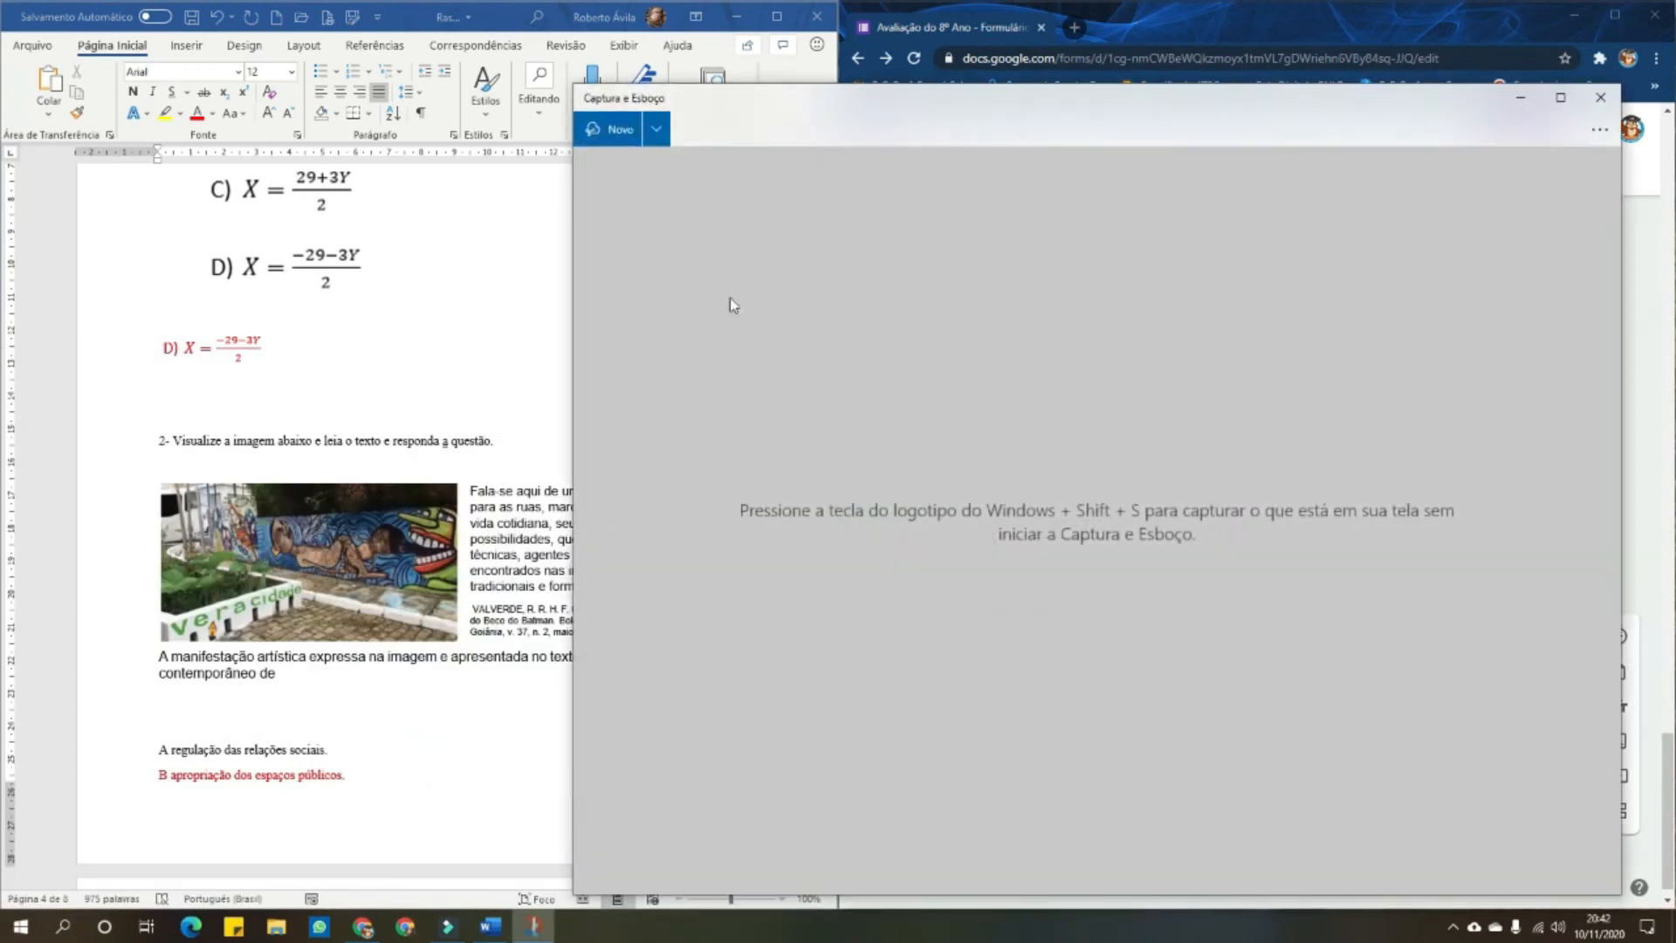
left_click(612, 129)
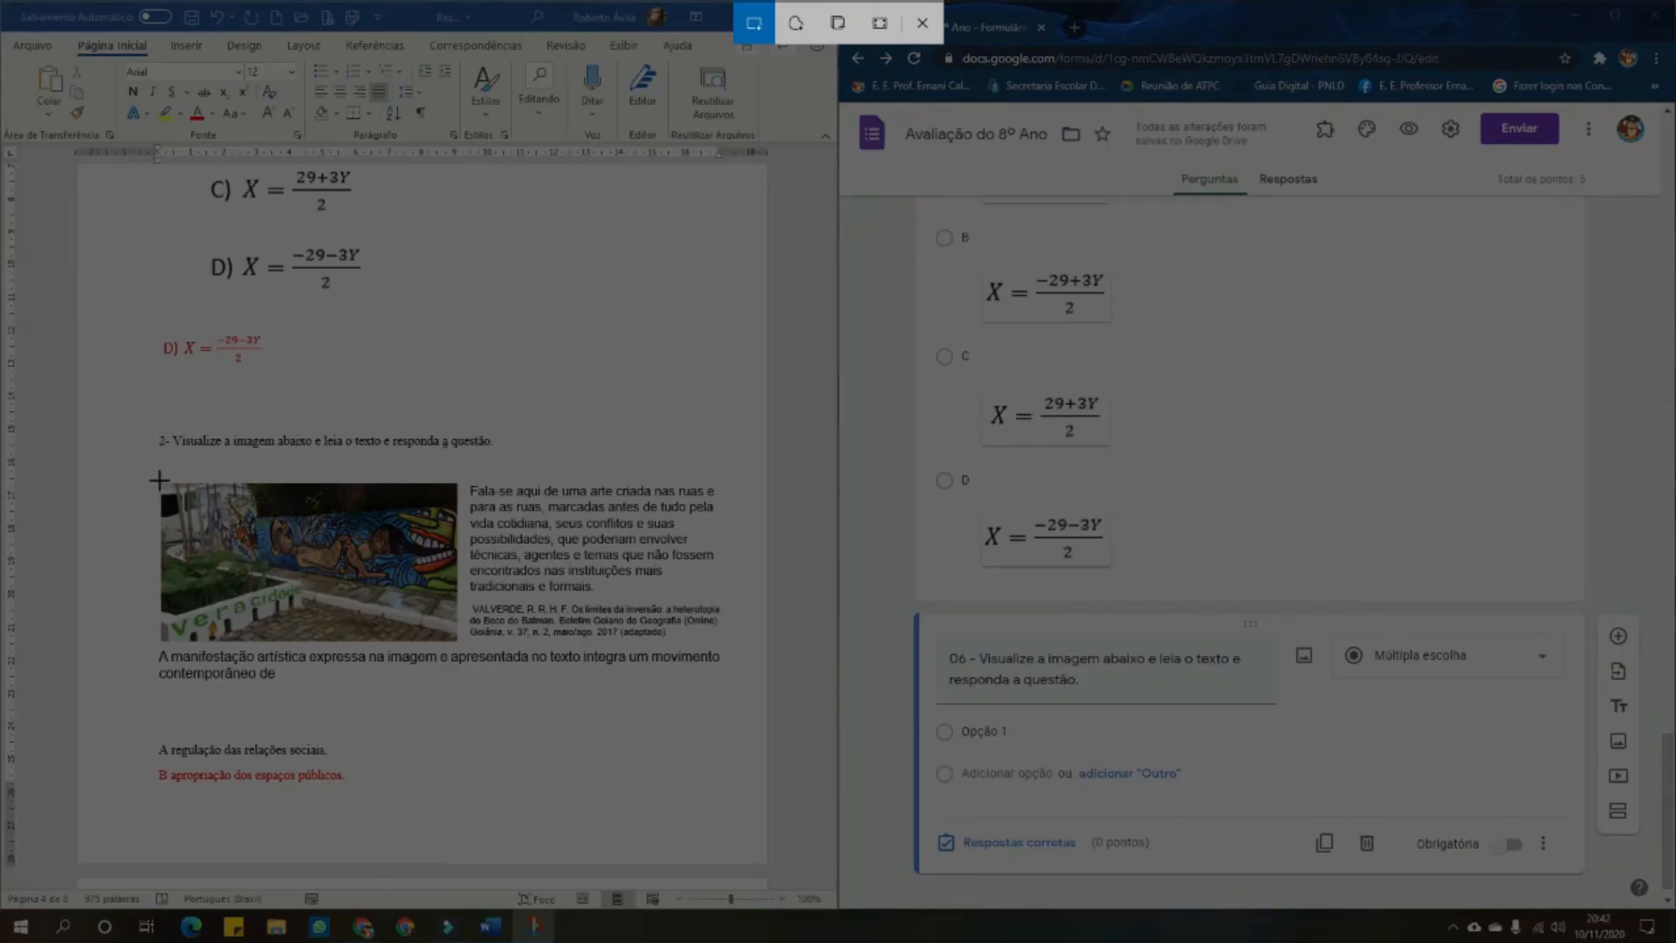
left_click_drag(152, 474, 735, 690)
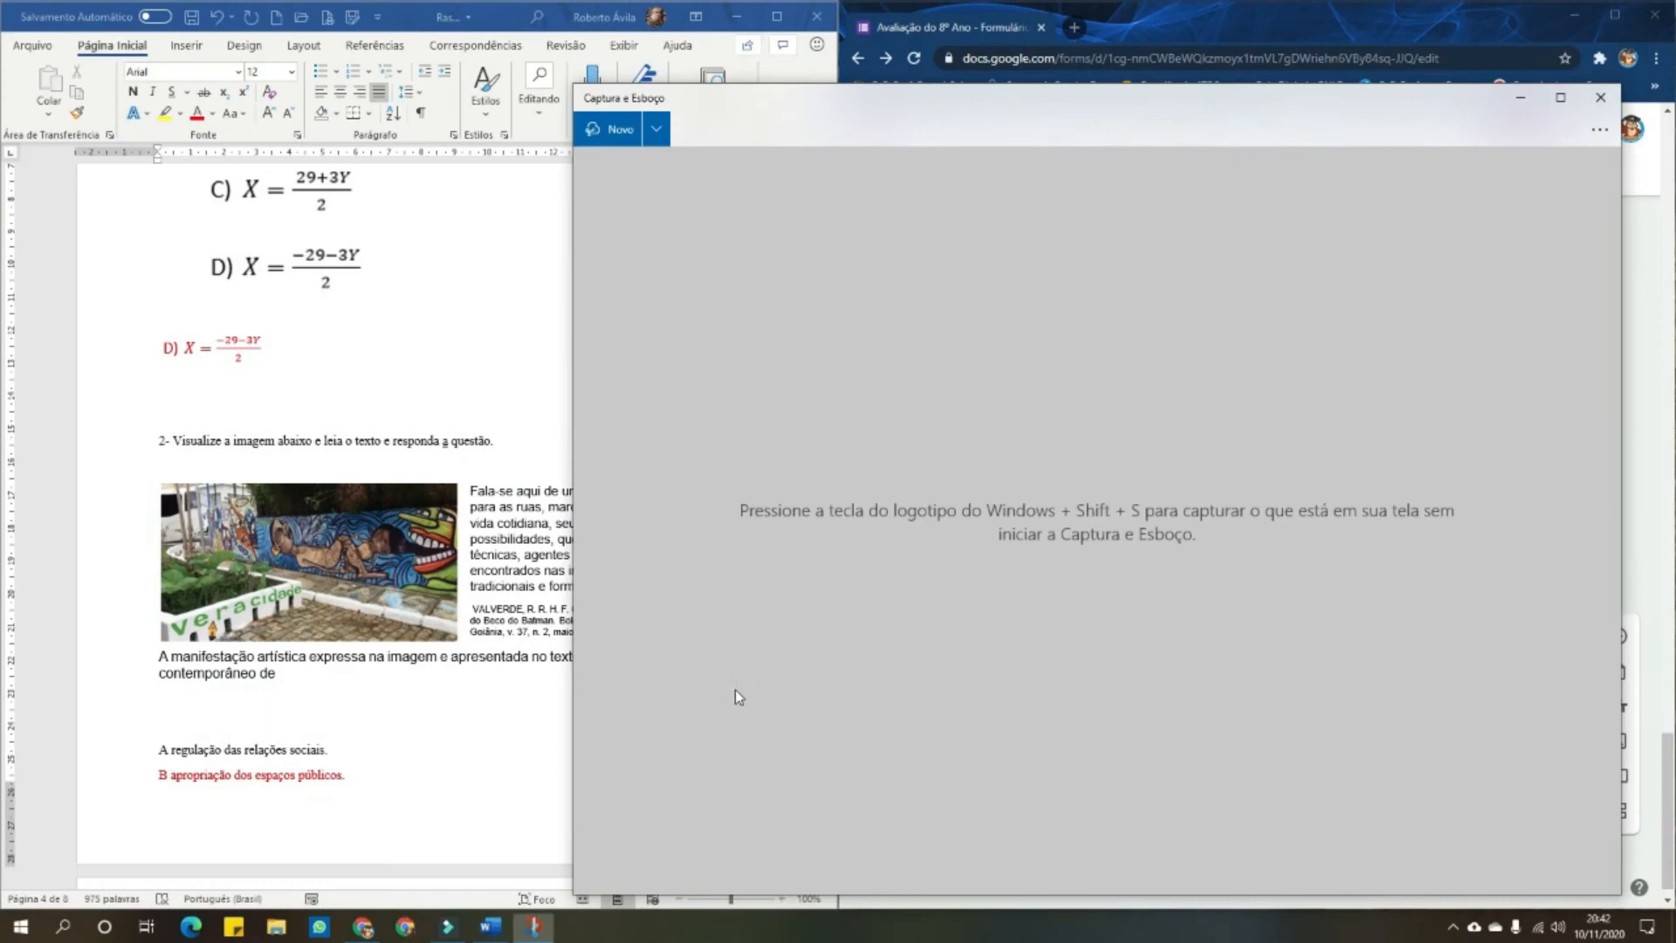
Save the snip as a JPG on the desktop, overwriting the existing Rascunho file, and close Captura e Esboço
left_click(1491, 129)
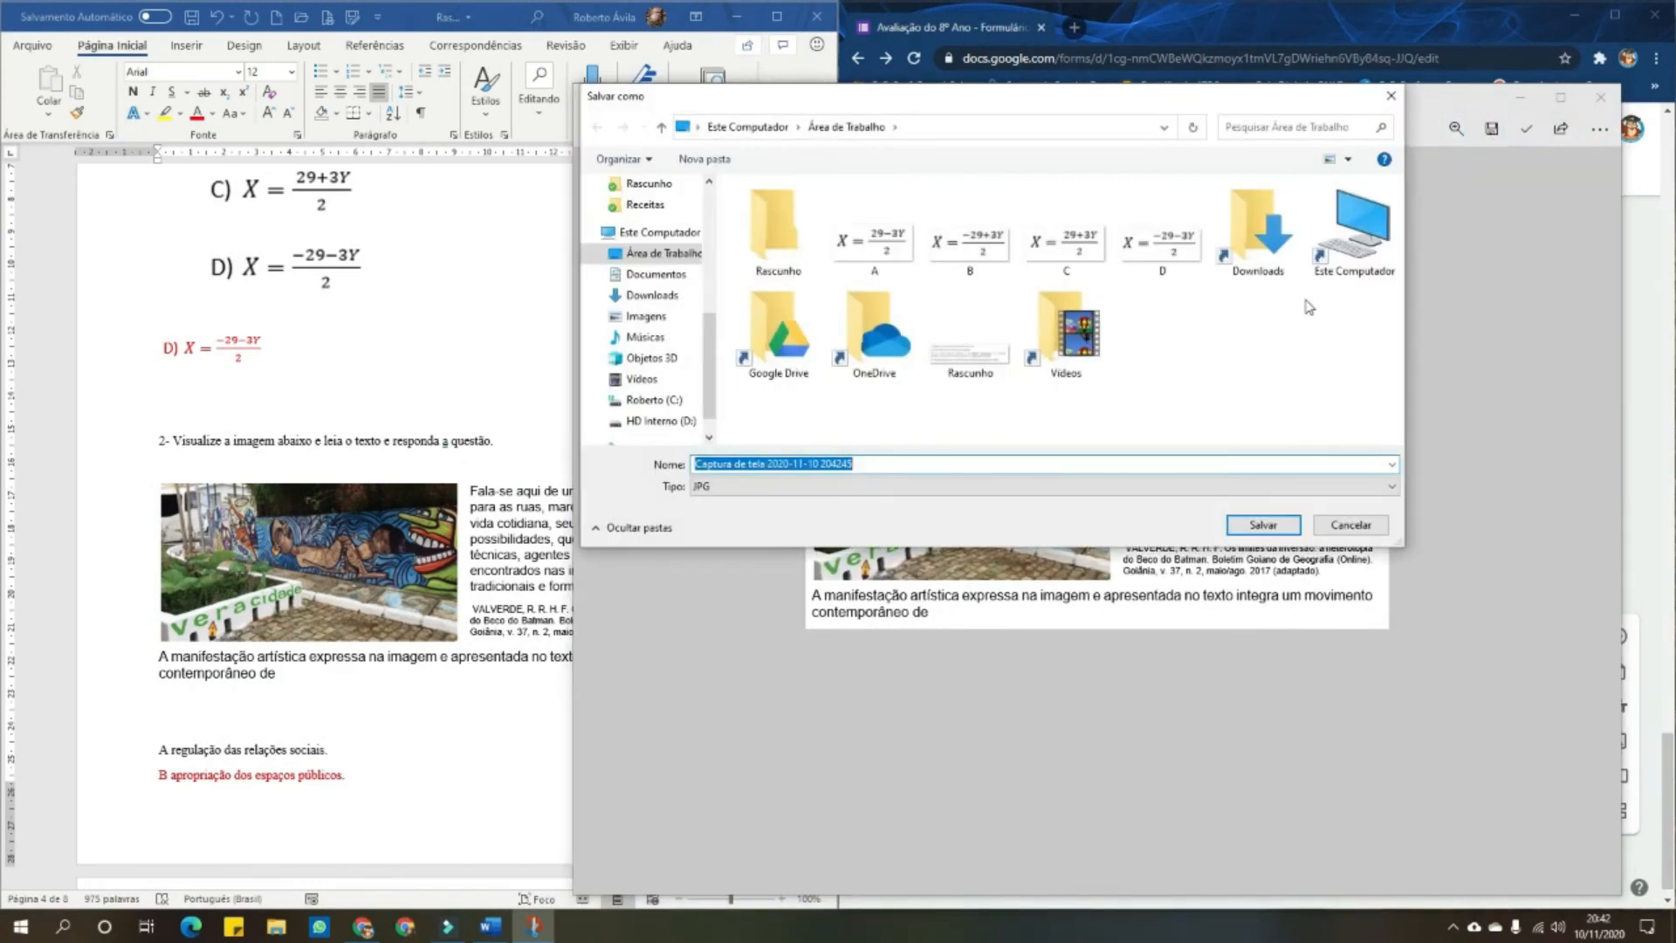
left_click(974, 371)
left_click(1264, 525)
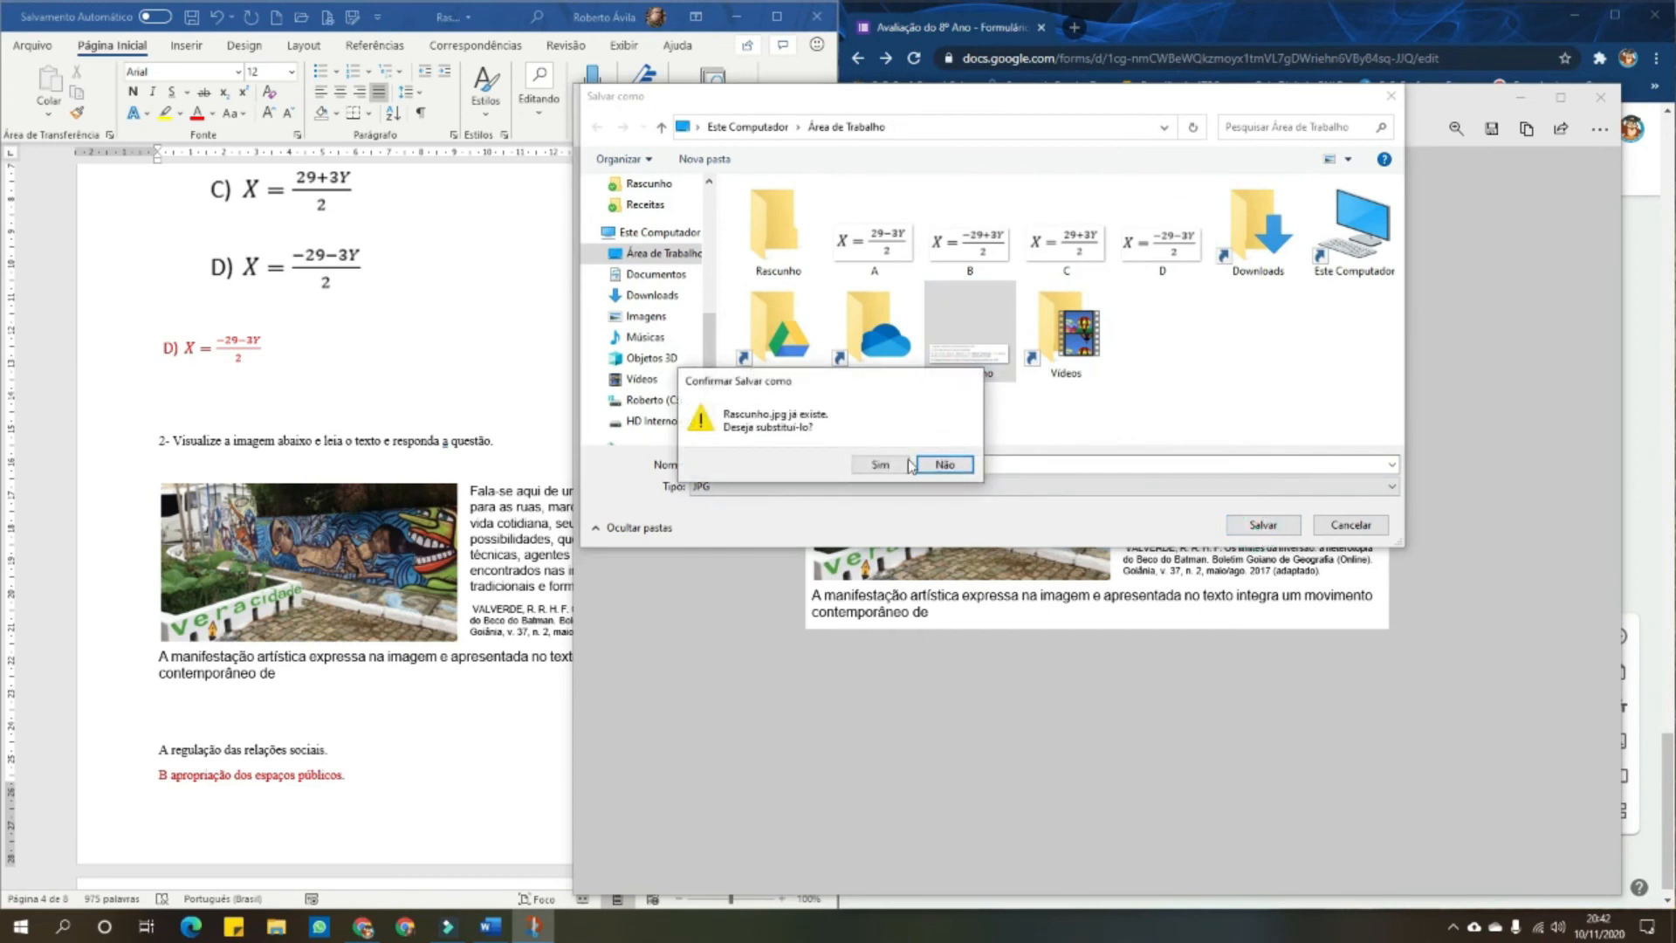
left_click(876, 464)
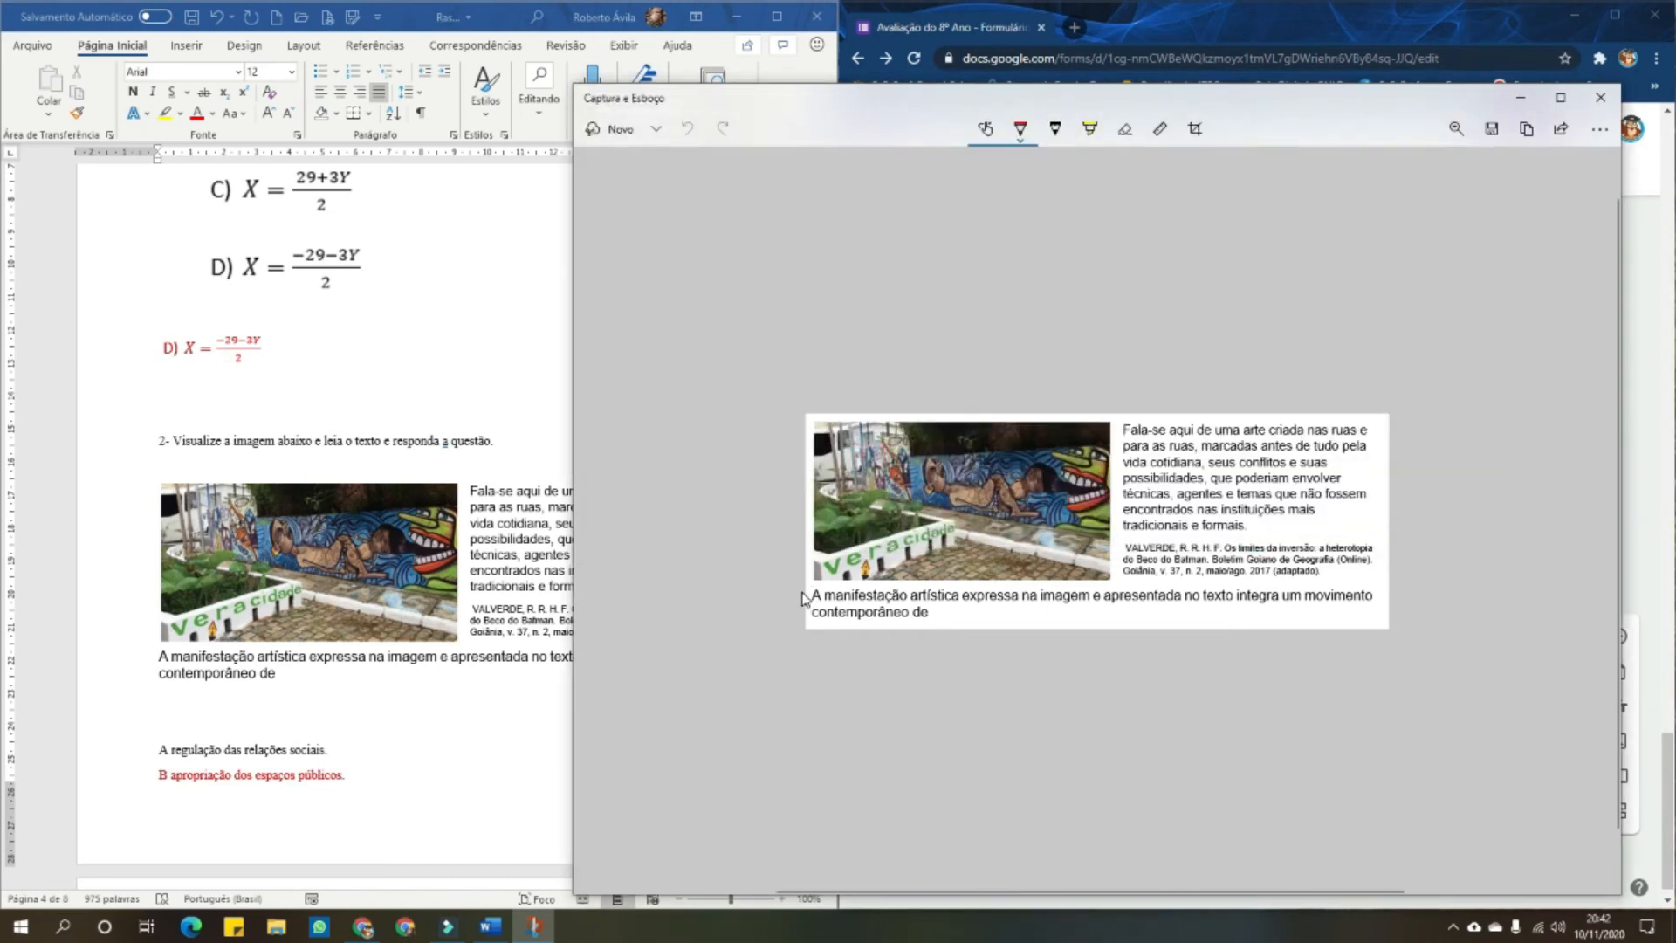
left_click(1600, 97)
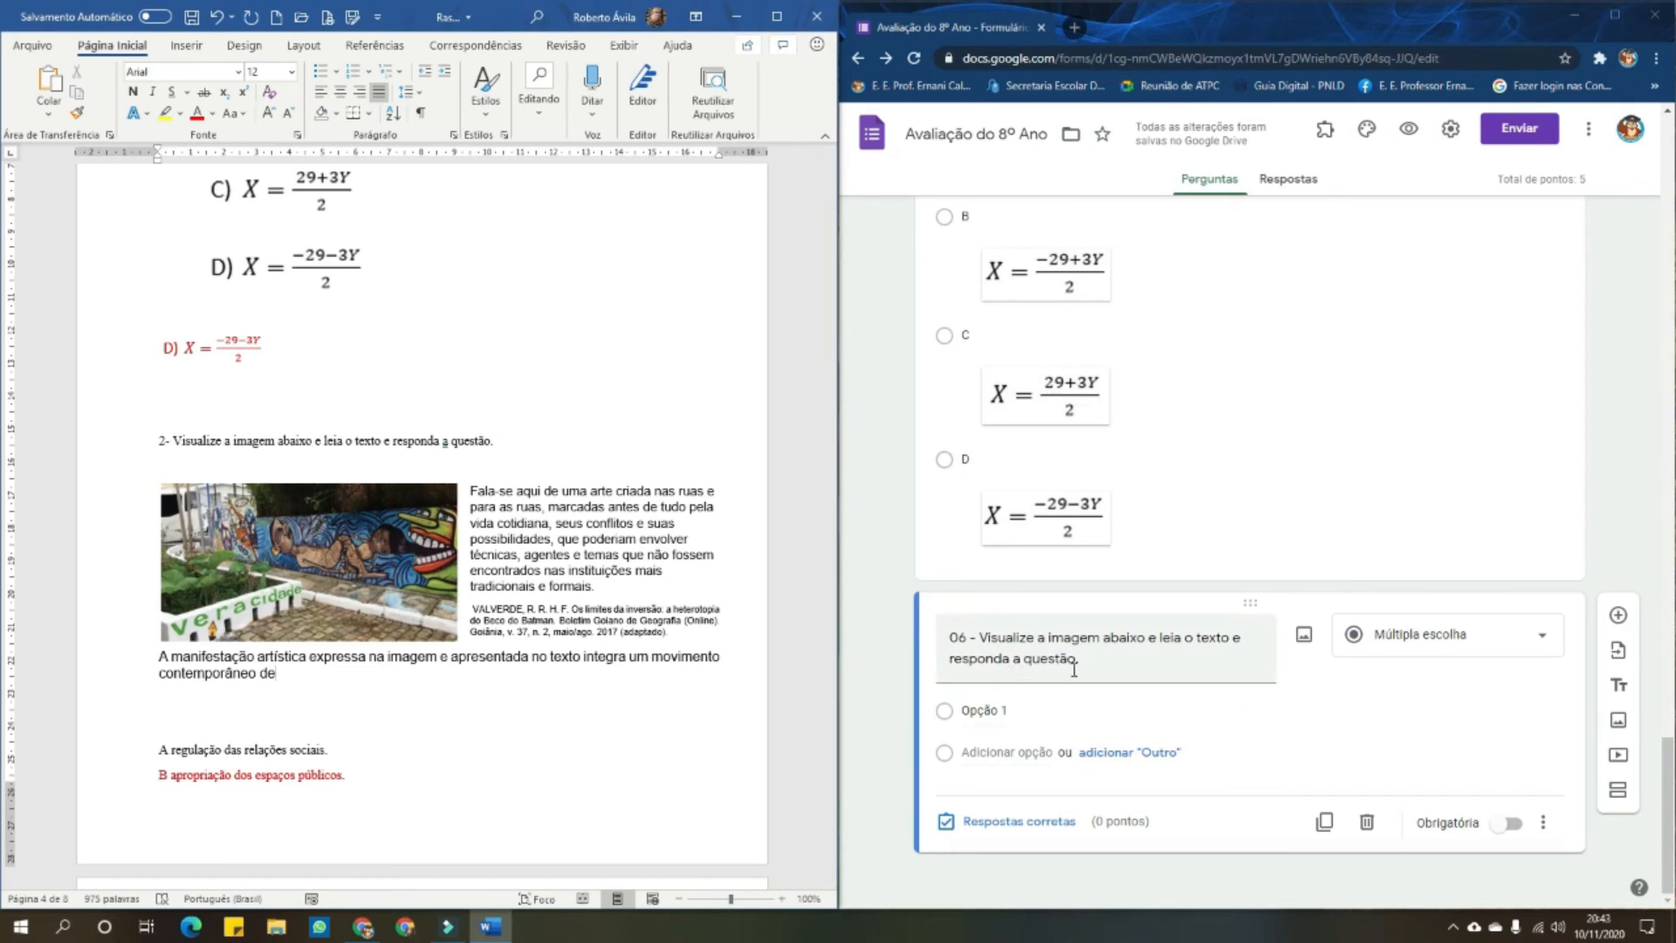
Insert the Rascunho image from the desktop into question 06 of the form
left_click(1304, 635)
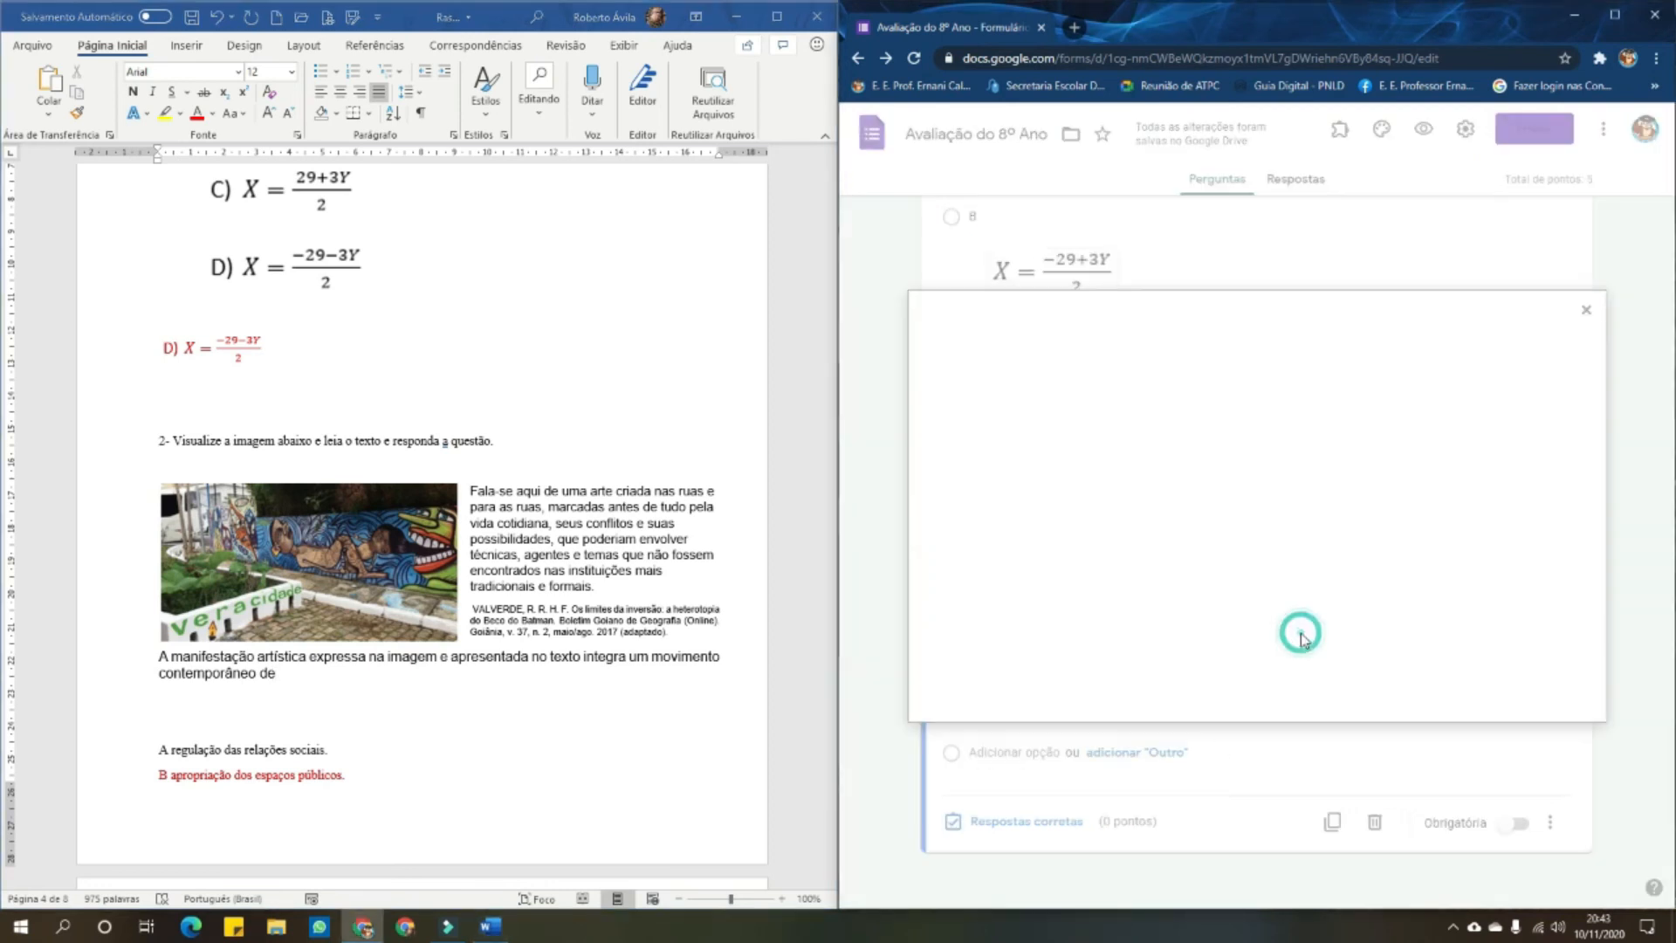
left_click(1268, 613)
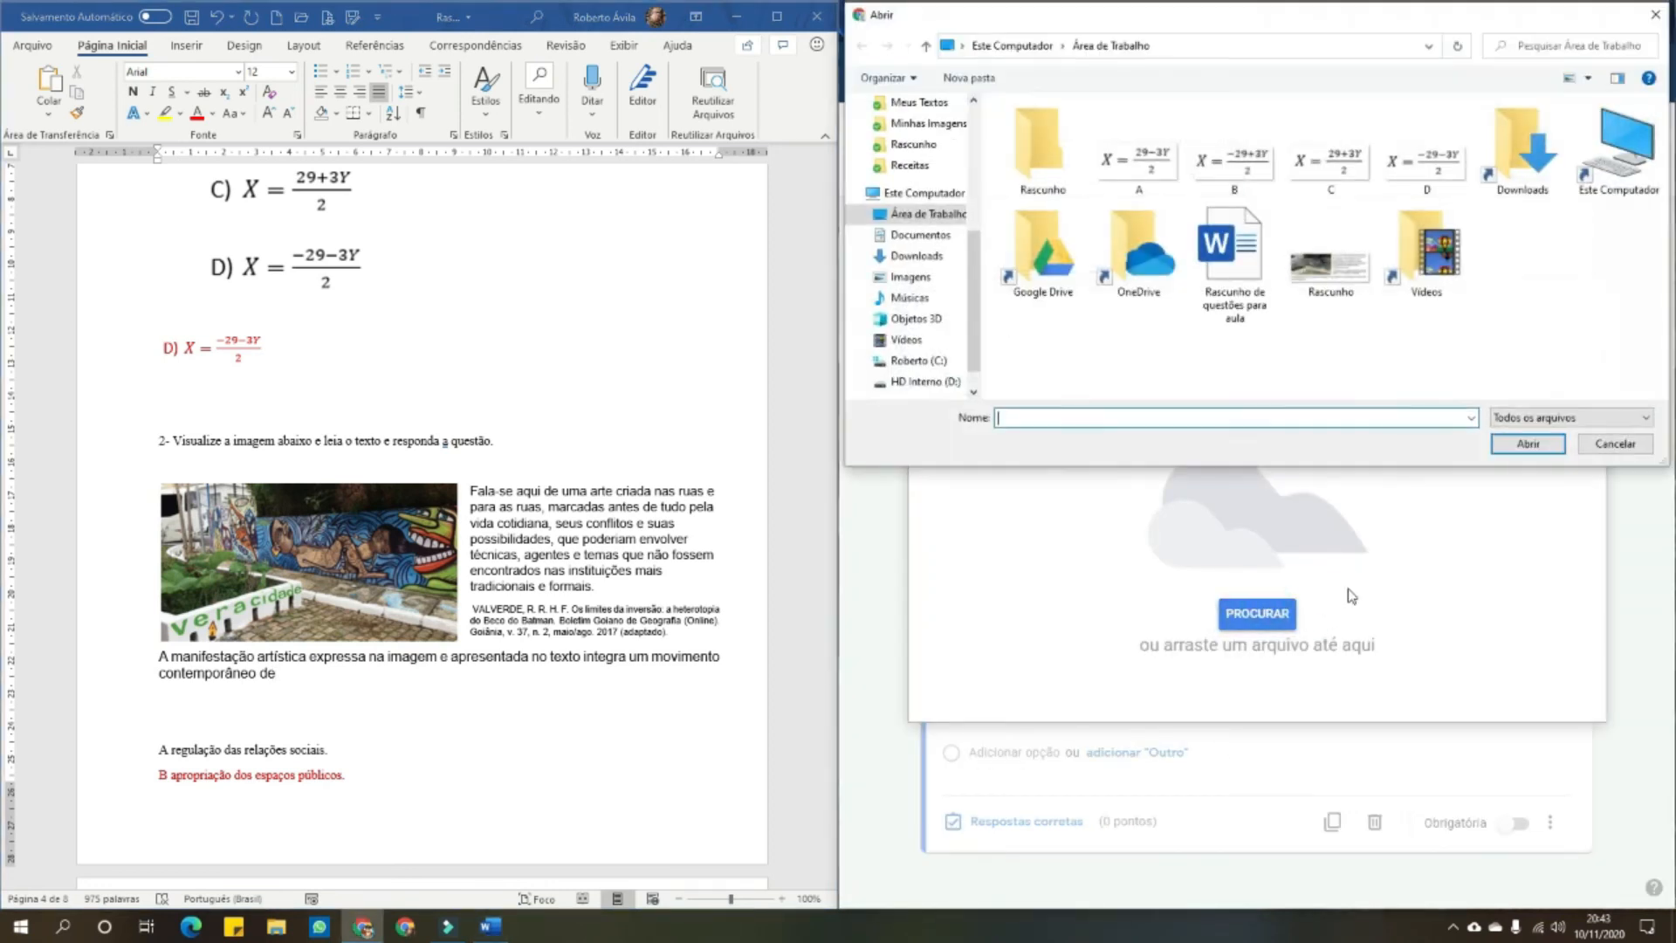
left_click(1528, 443)
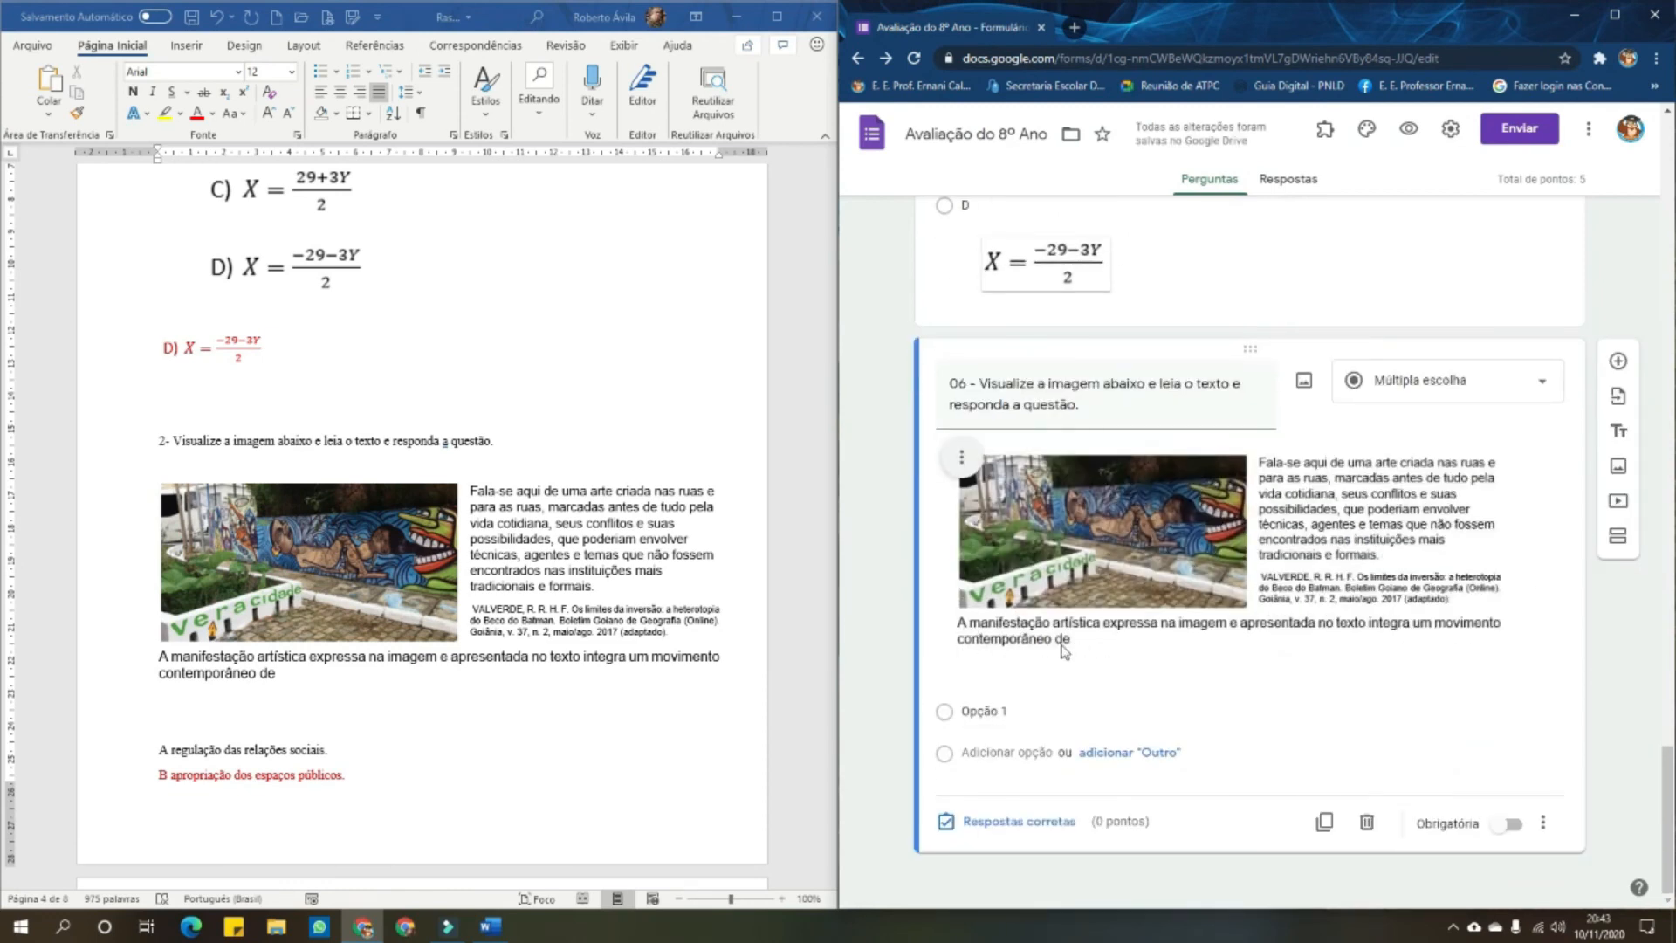
Copy alternative A's text "regulação das relações sociais." from Word into the first option of question 06
scroll(384, 647, "down", 3)
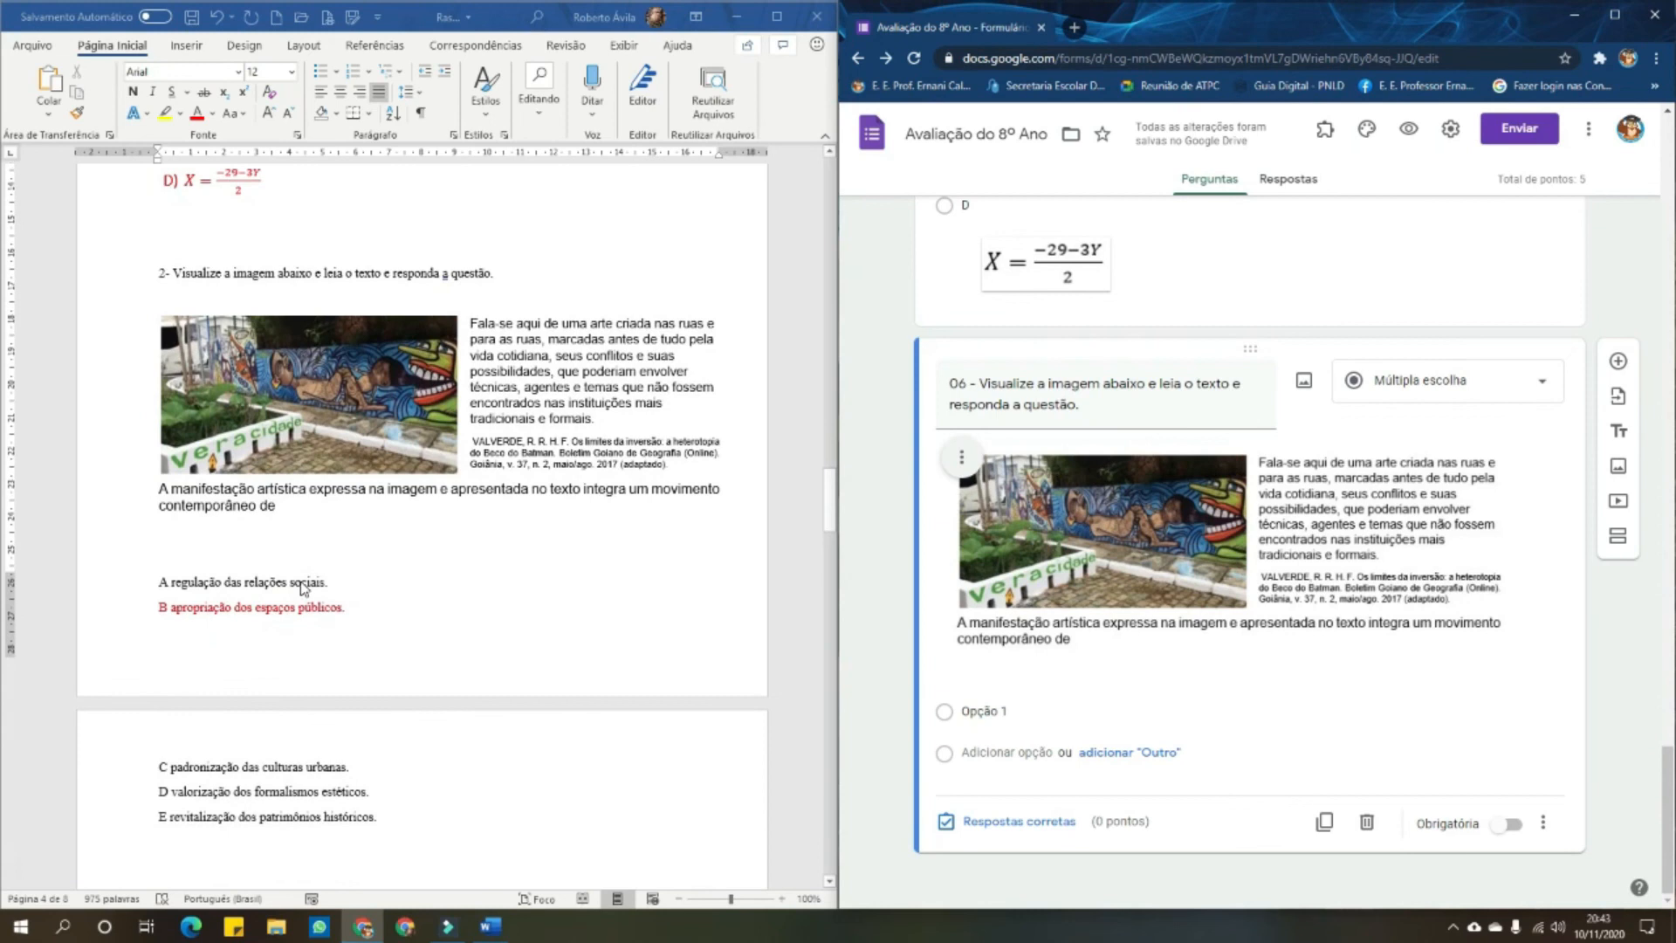
scroll(301, 589, "down", 2)
left_click_drag(172, 497, 339, 515)
key("ctrl+c")
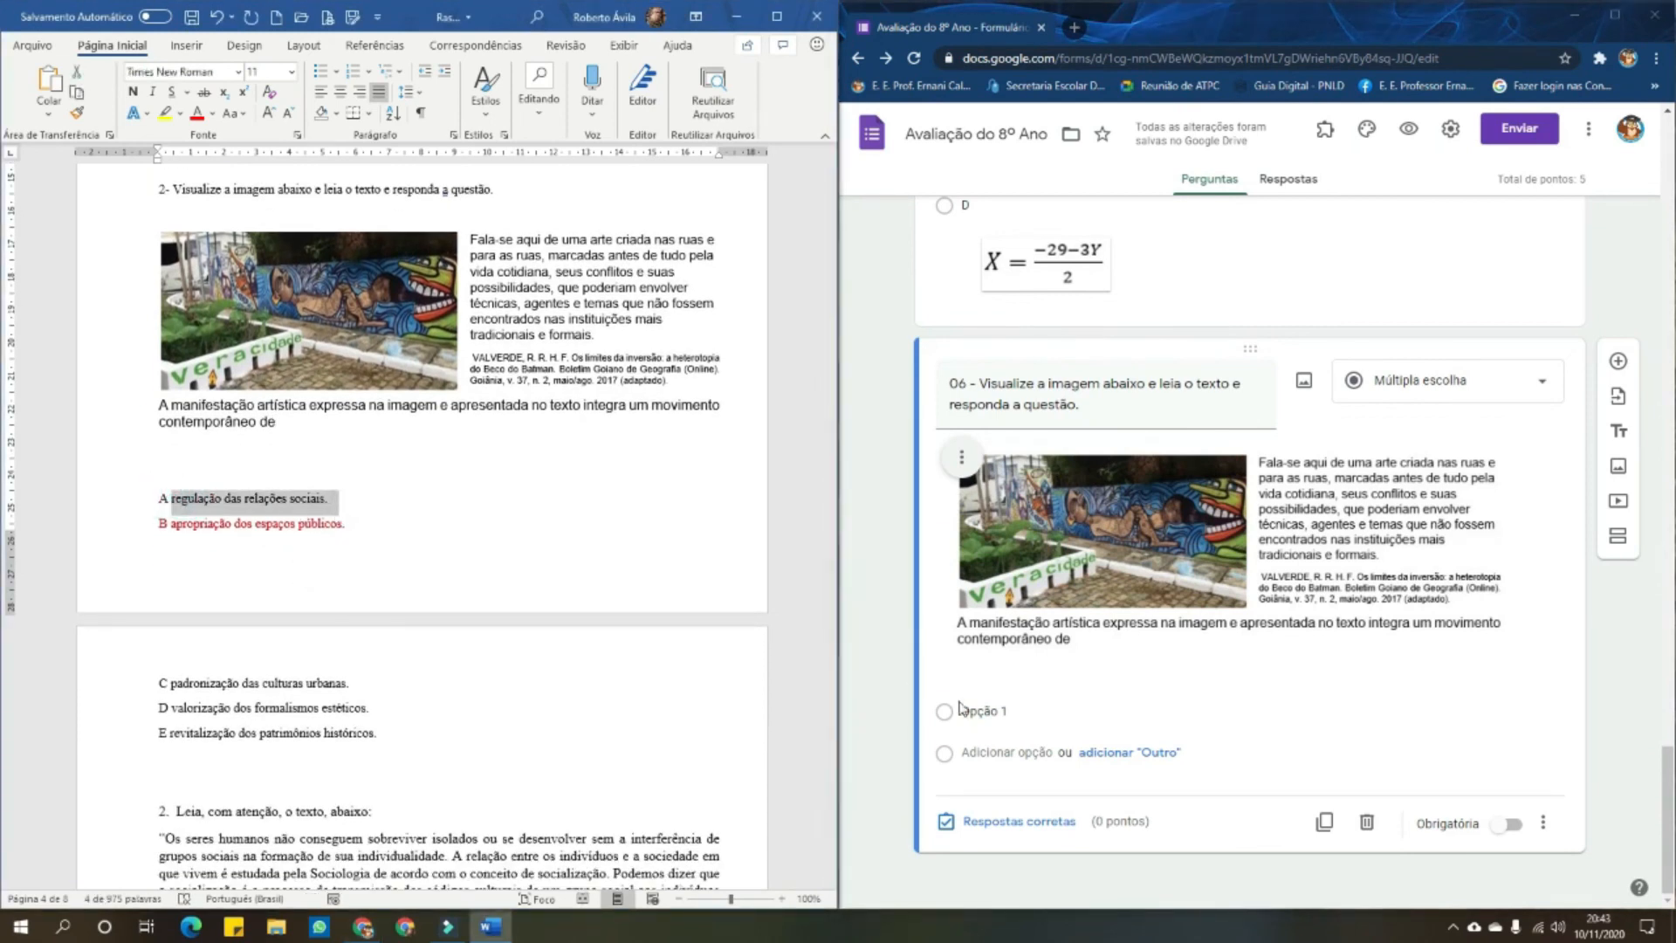
left_click(1051, 713)
key("ctrl+v")
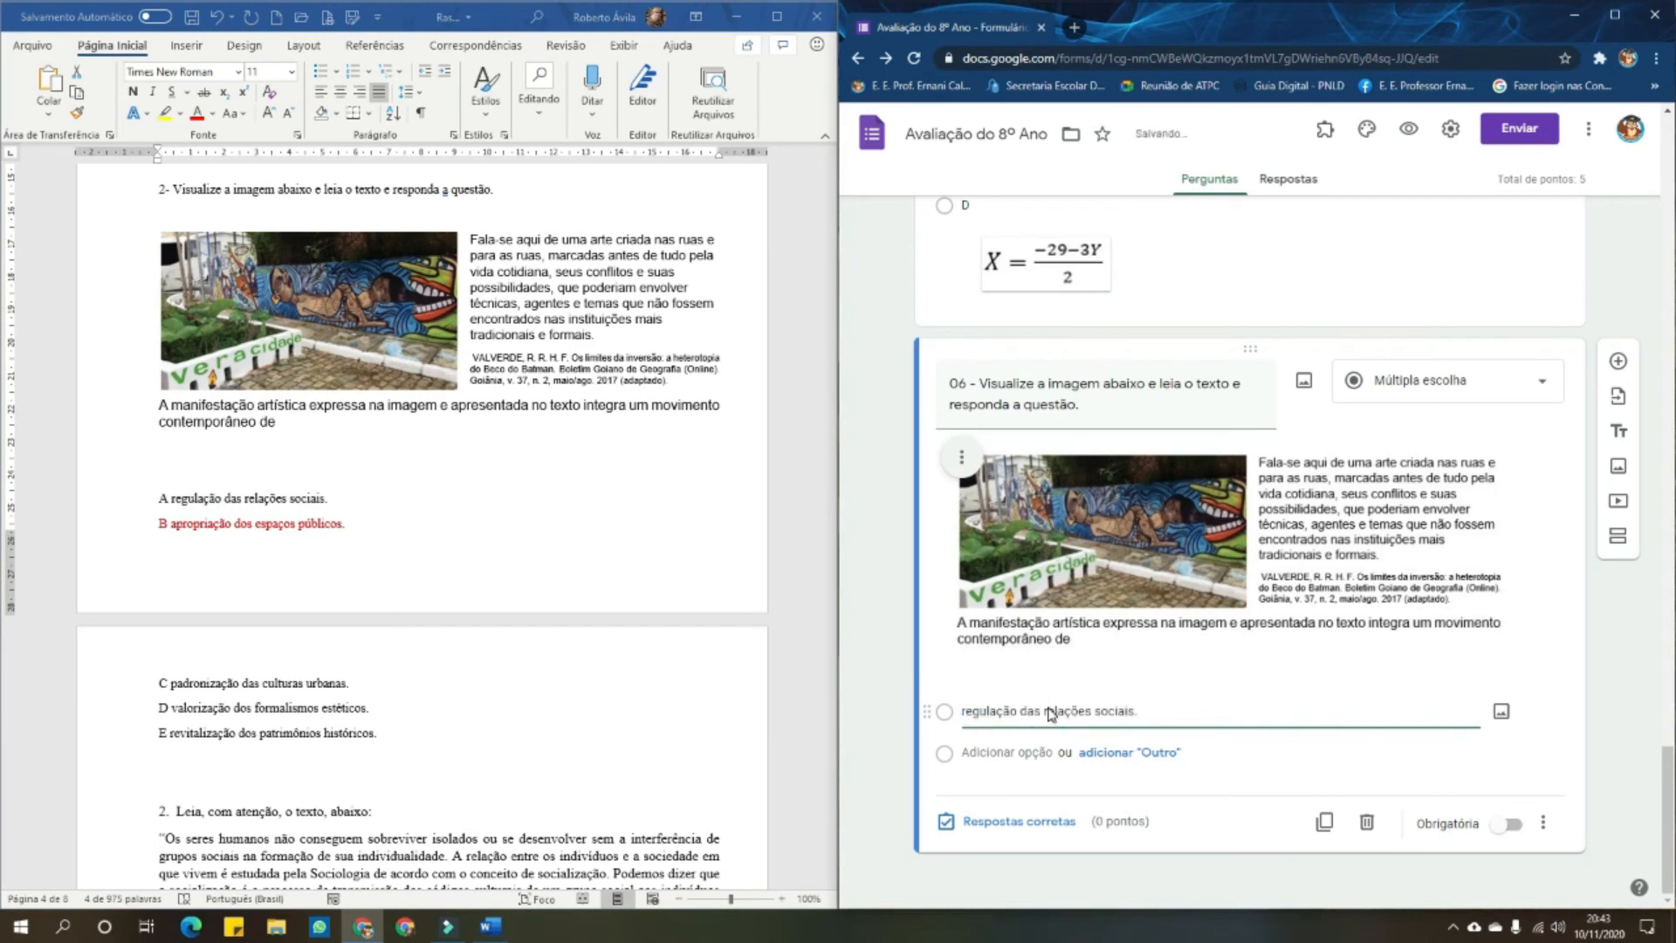
Copy alternative B's text "apropriação dos espaços públicos." from Word into the second option of question 06
left_click(177, 531)
left_click_drag(175, 522, 346, 520)
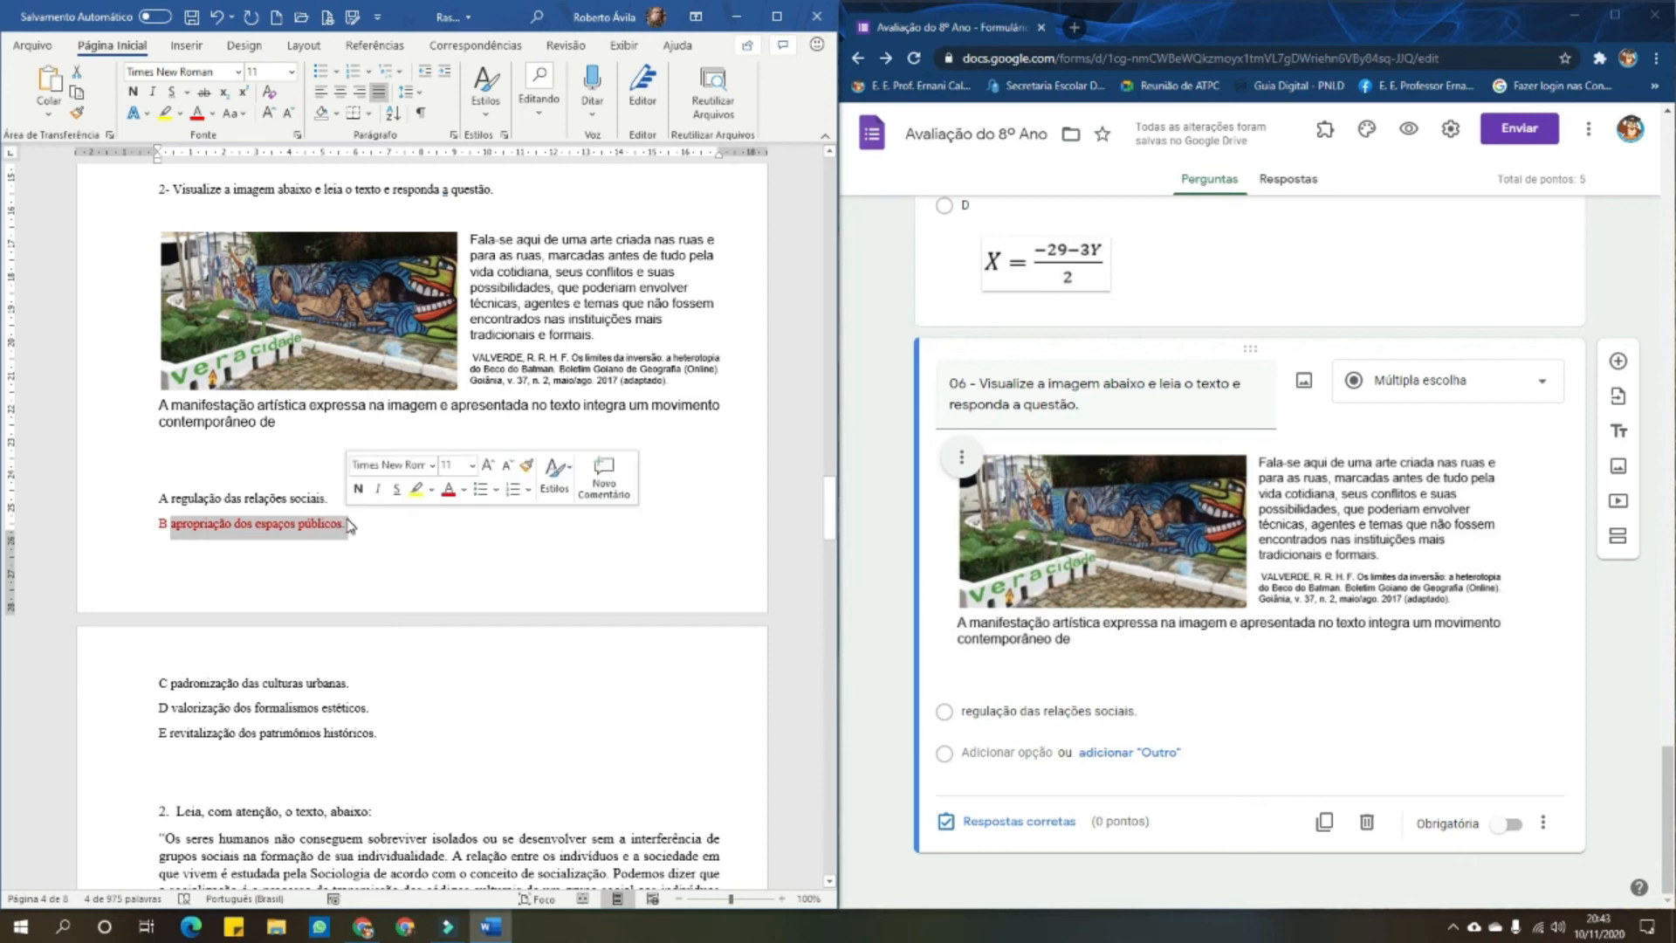
left_click(1013, 745)
key("ctrl+v")
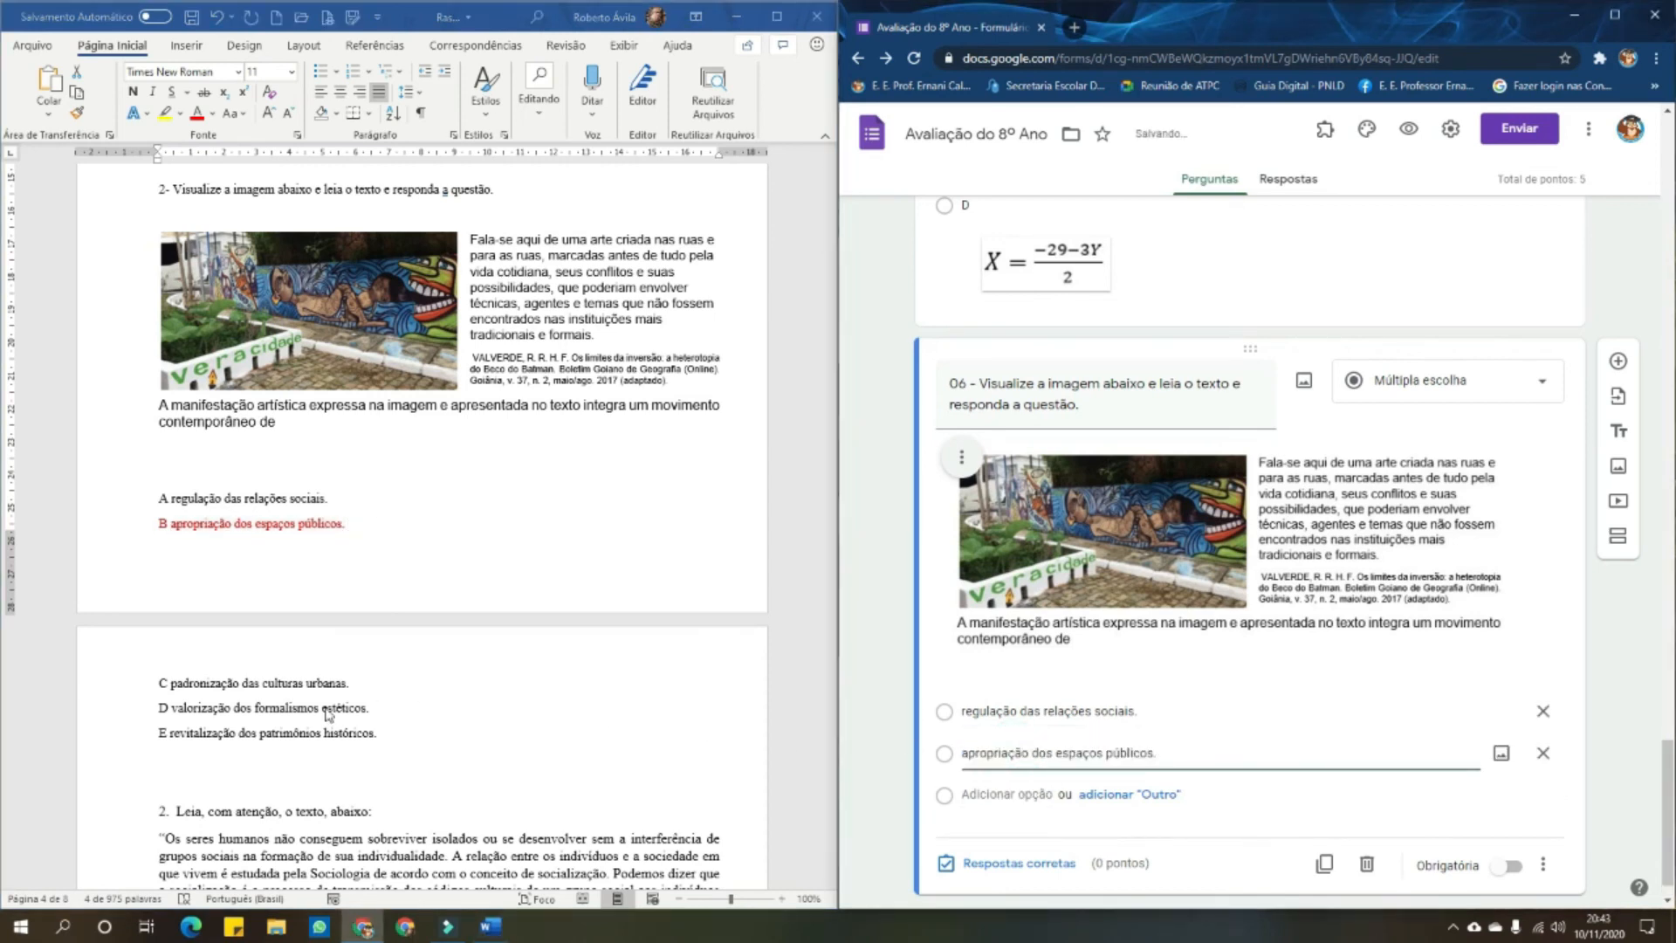
Copy alternative C's text "padronização das culturas urbanas." from Word into the third option of question 06
key("alt+Tab")
left_click_drag(172, 684, 365, 691)
key("ctrl+c")
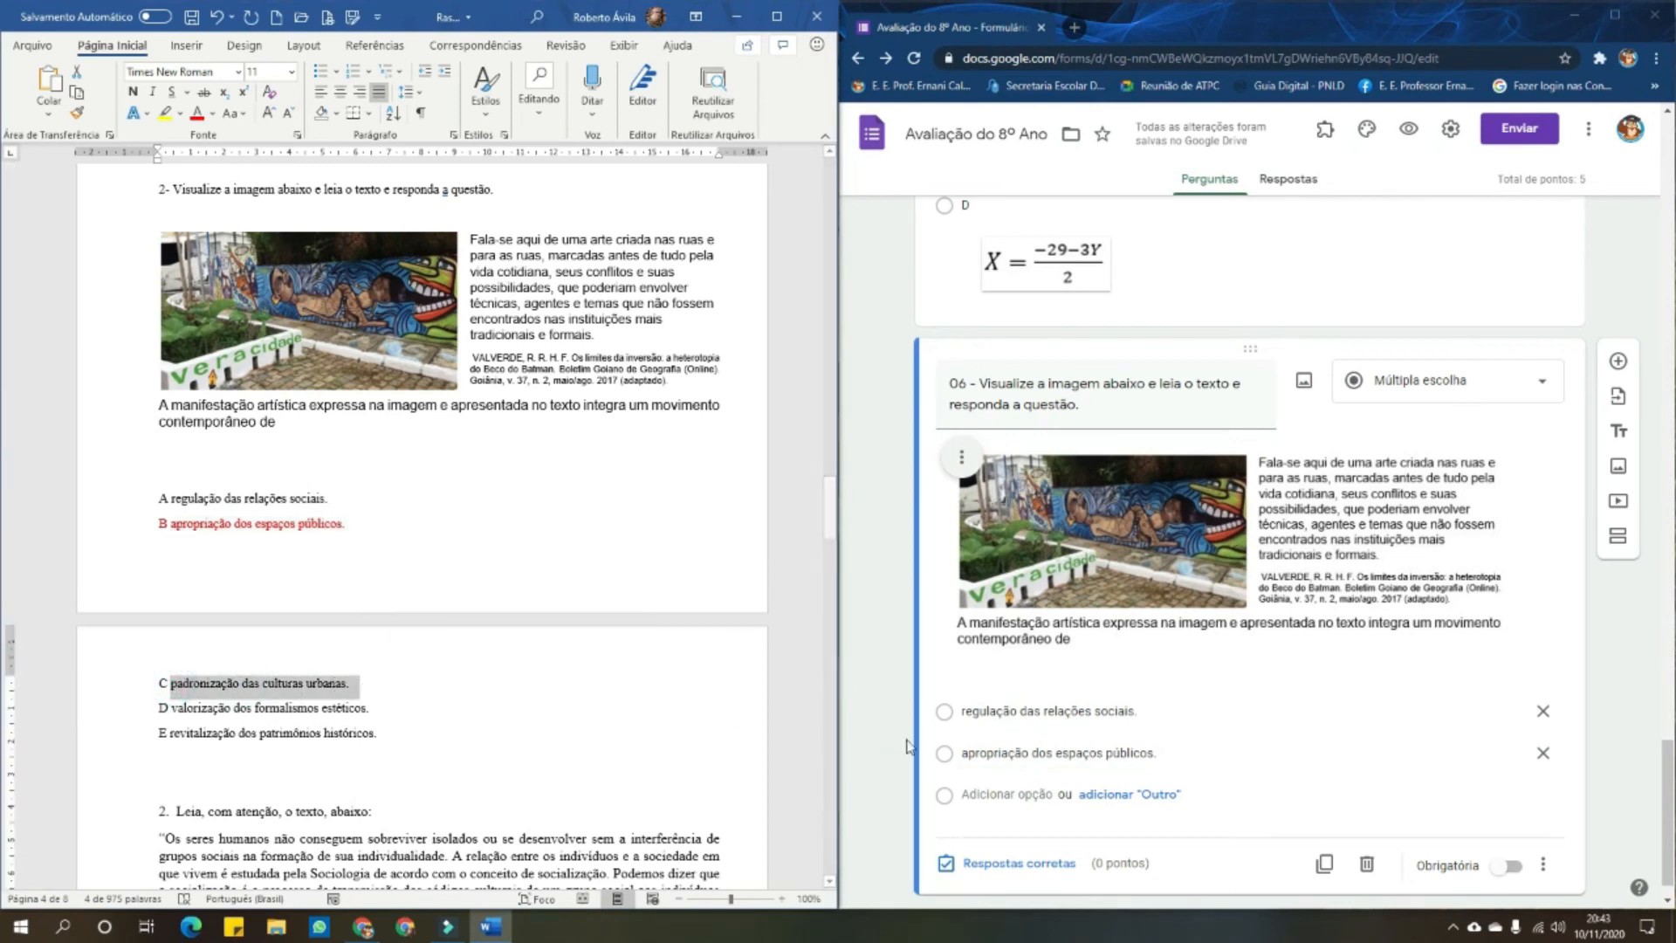
left_click(989, 793)
key("ctrl+v")
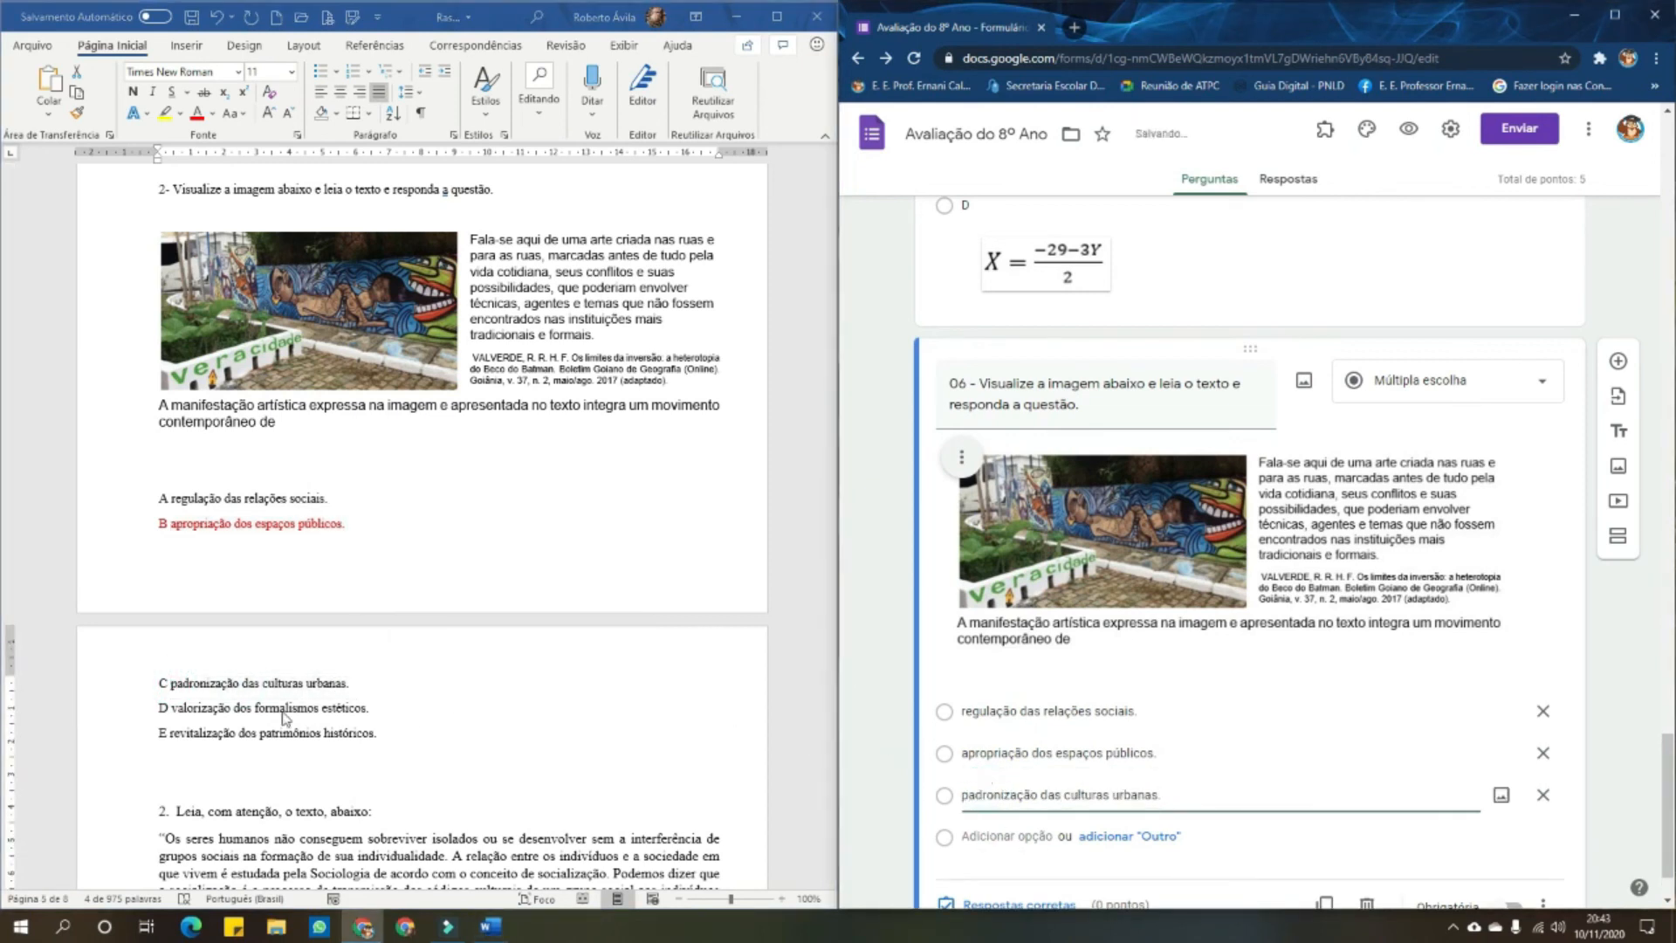
Copy alternative D's text "valorização dos formalismos estéticos." from Word into the fourth option of question 06
left_click(214, 710)
left_click_drag(173, 708, 369, 707)
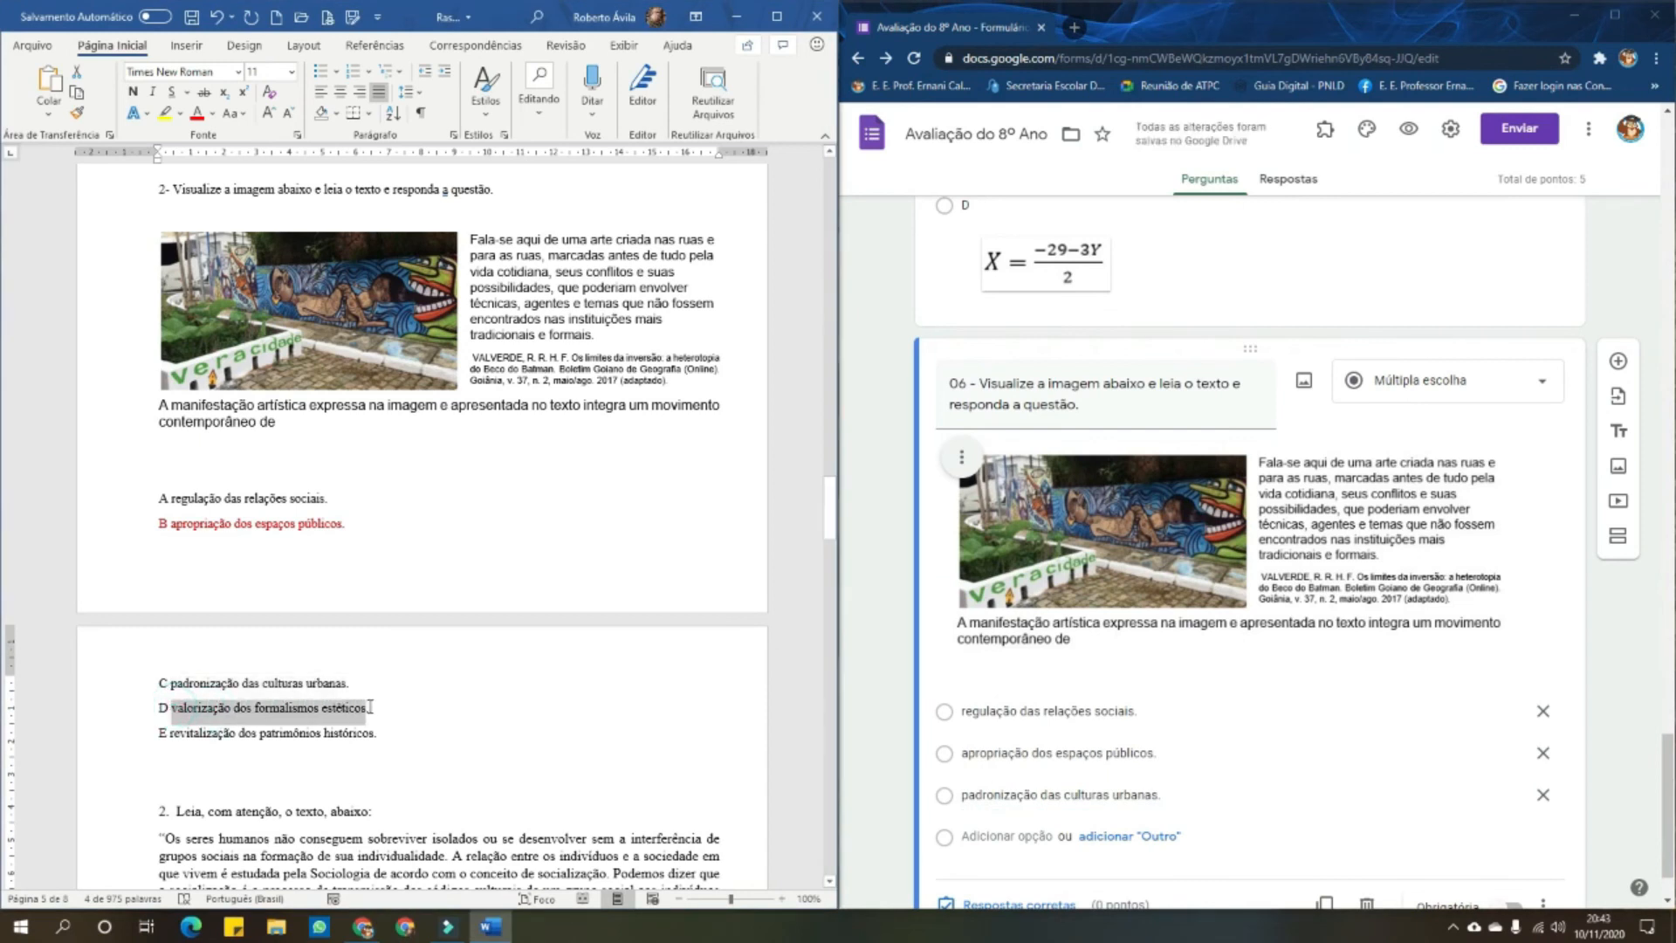
key("ctrl+c")
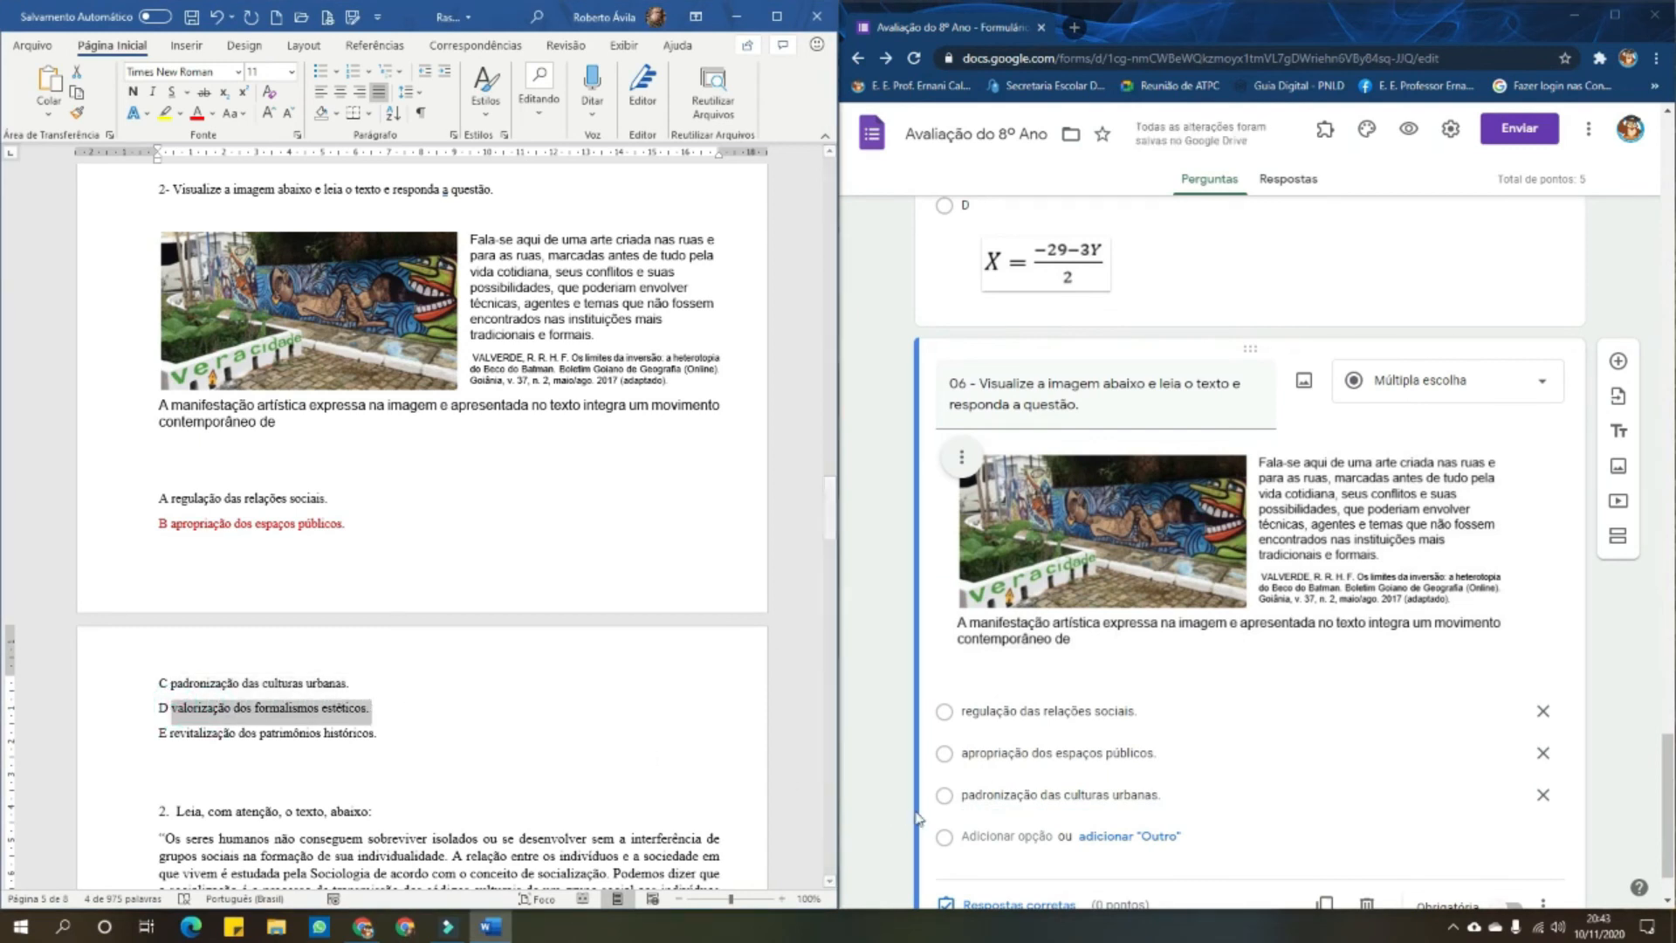
left_click(985, 835)
key("ctrl+v")
scroll(784, 766, "down", 3)
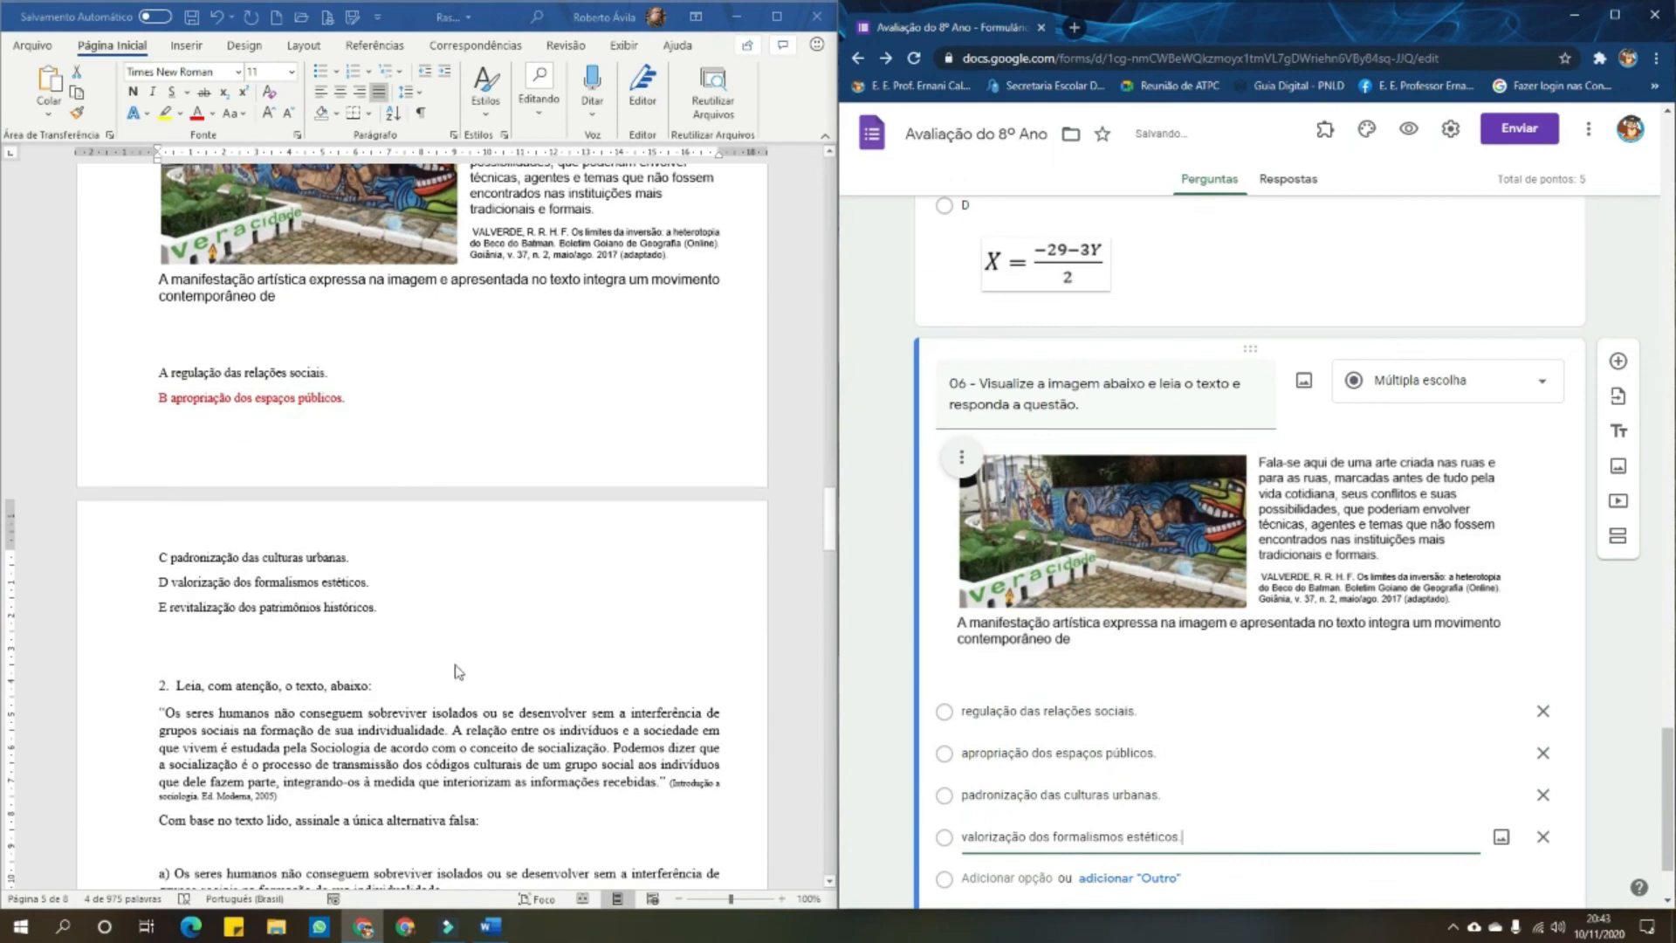
left_click(301, 614)
triple_click(173, 613)
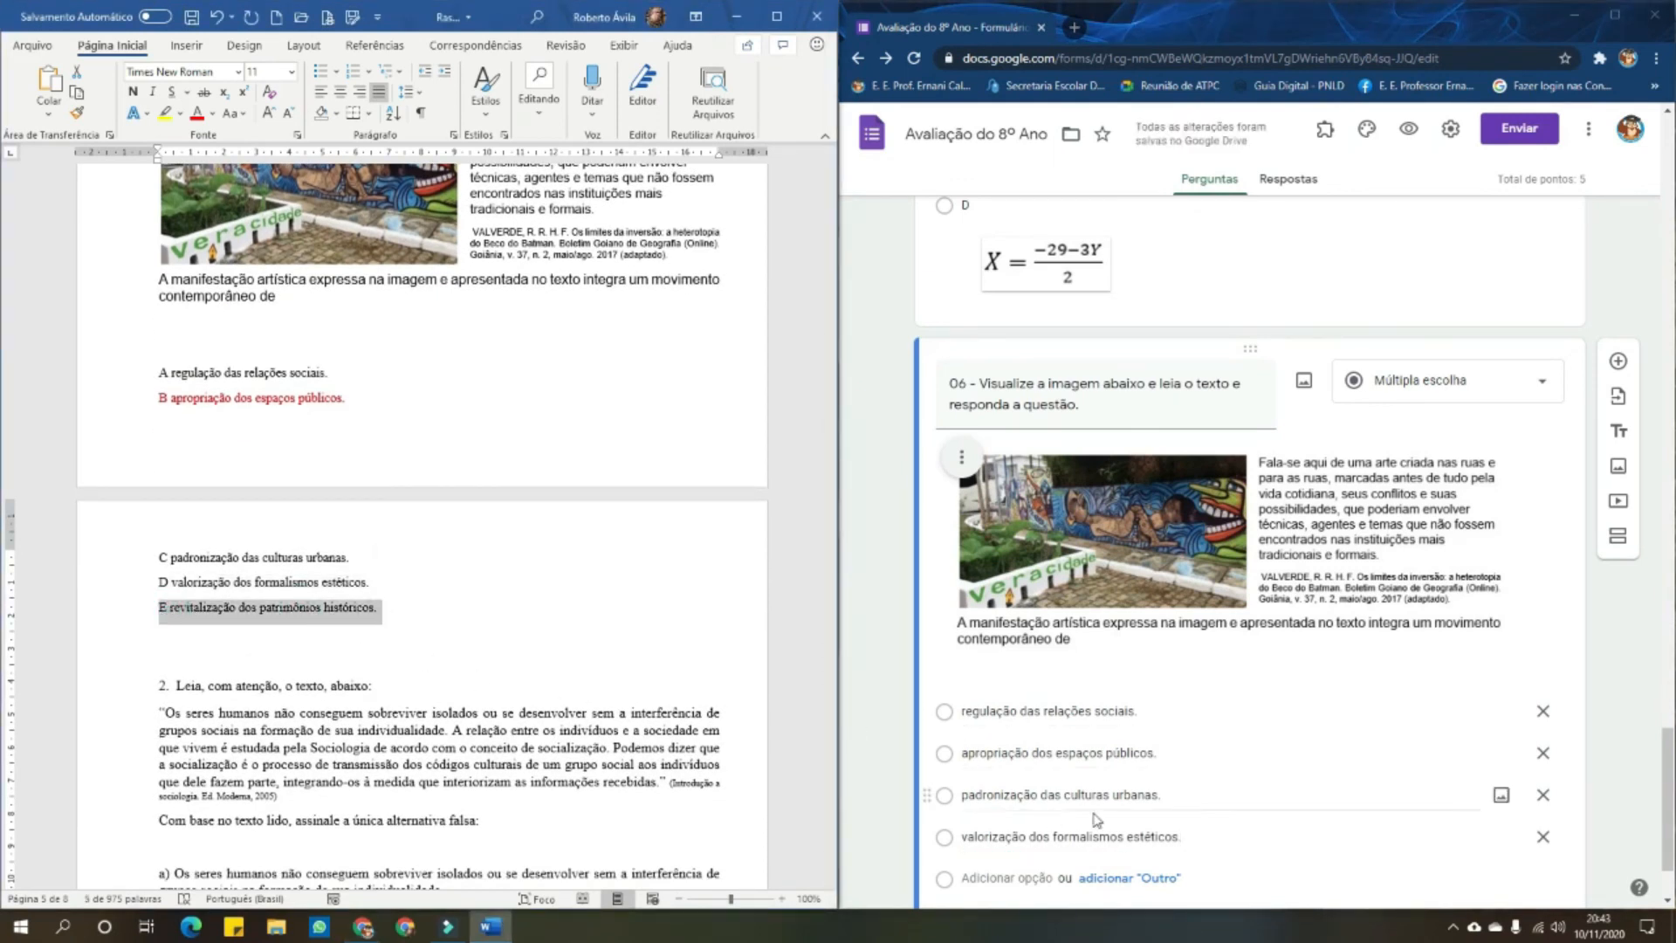
Set question 06's answer key to "apropriação dos espaços públicos." worth 1 point
scroll(1254, 762, "down", 2)
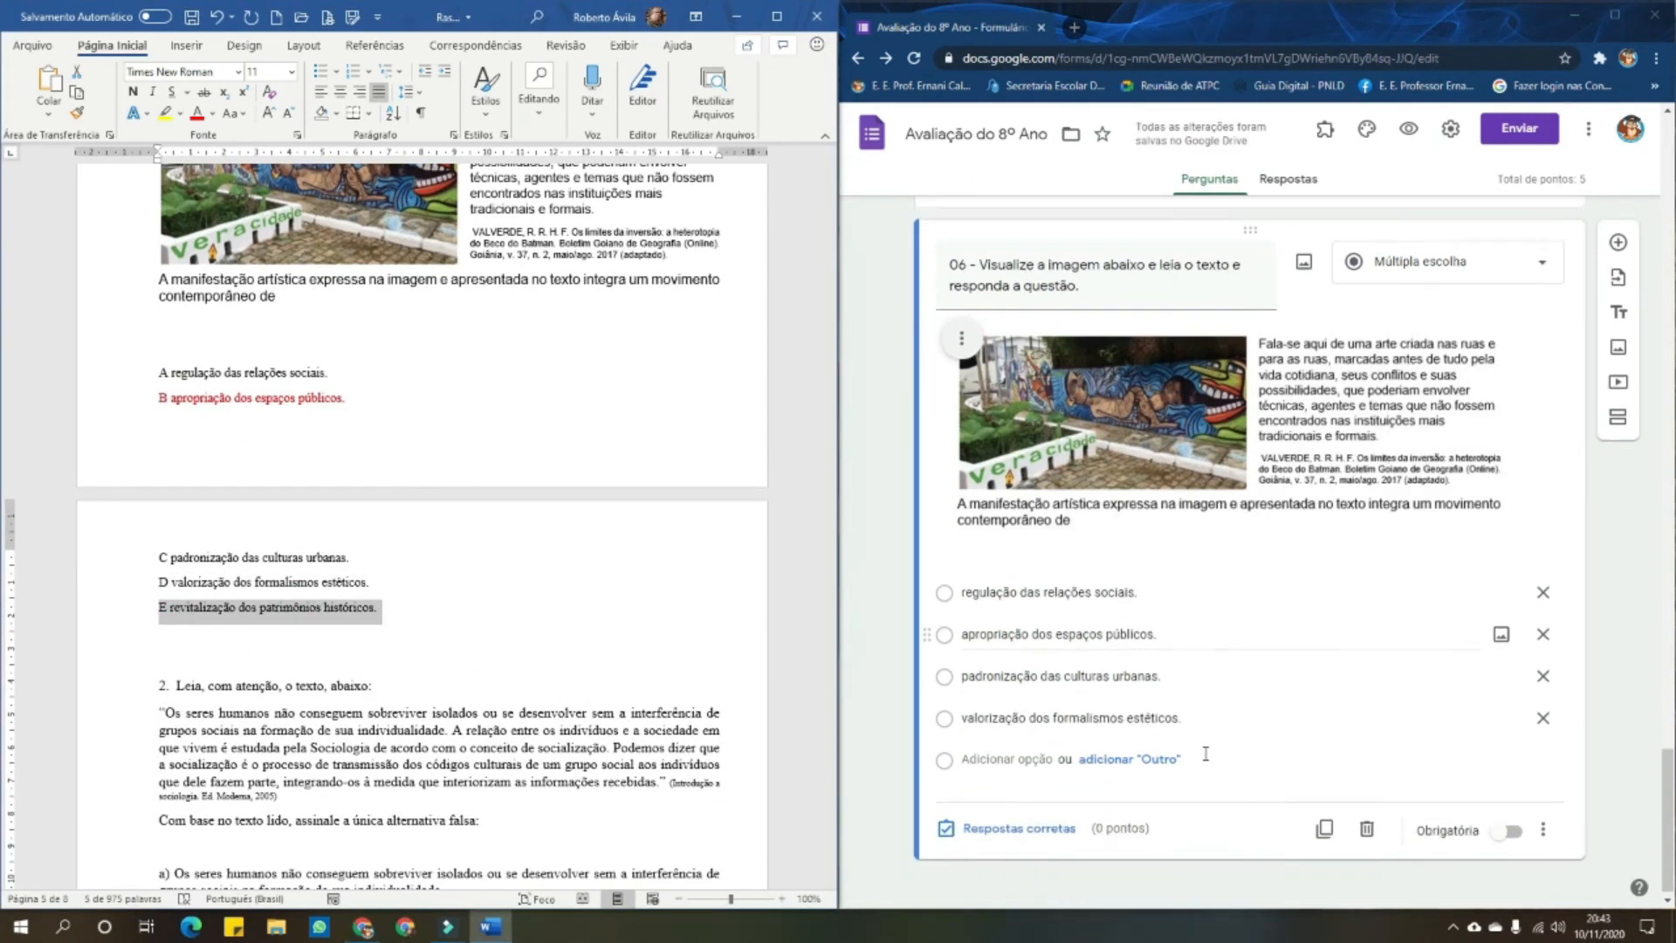
left_click(1017, 825)
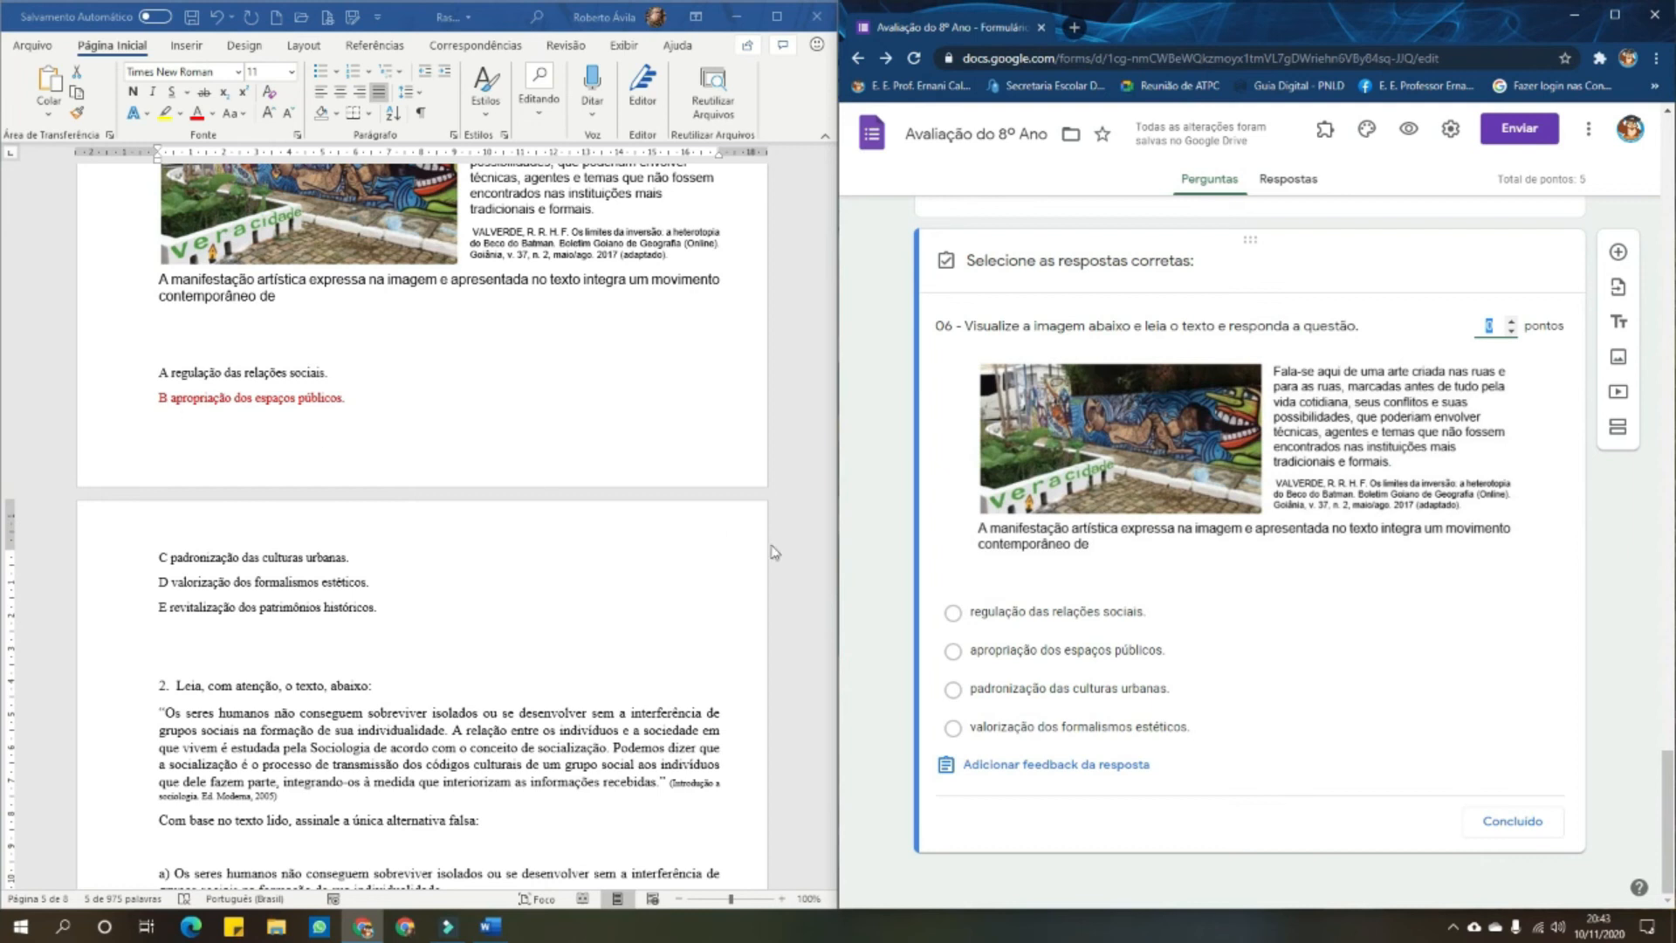
left_click(953, 650)
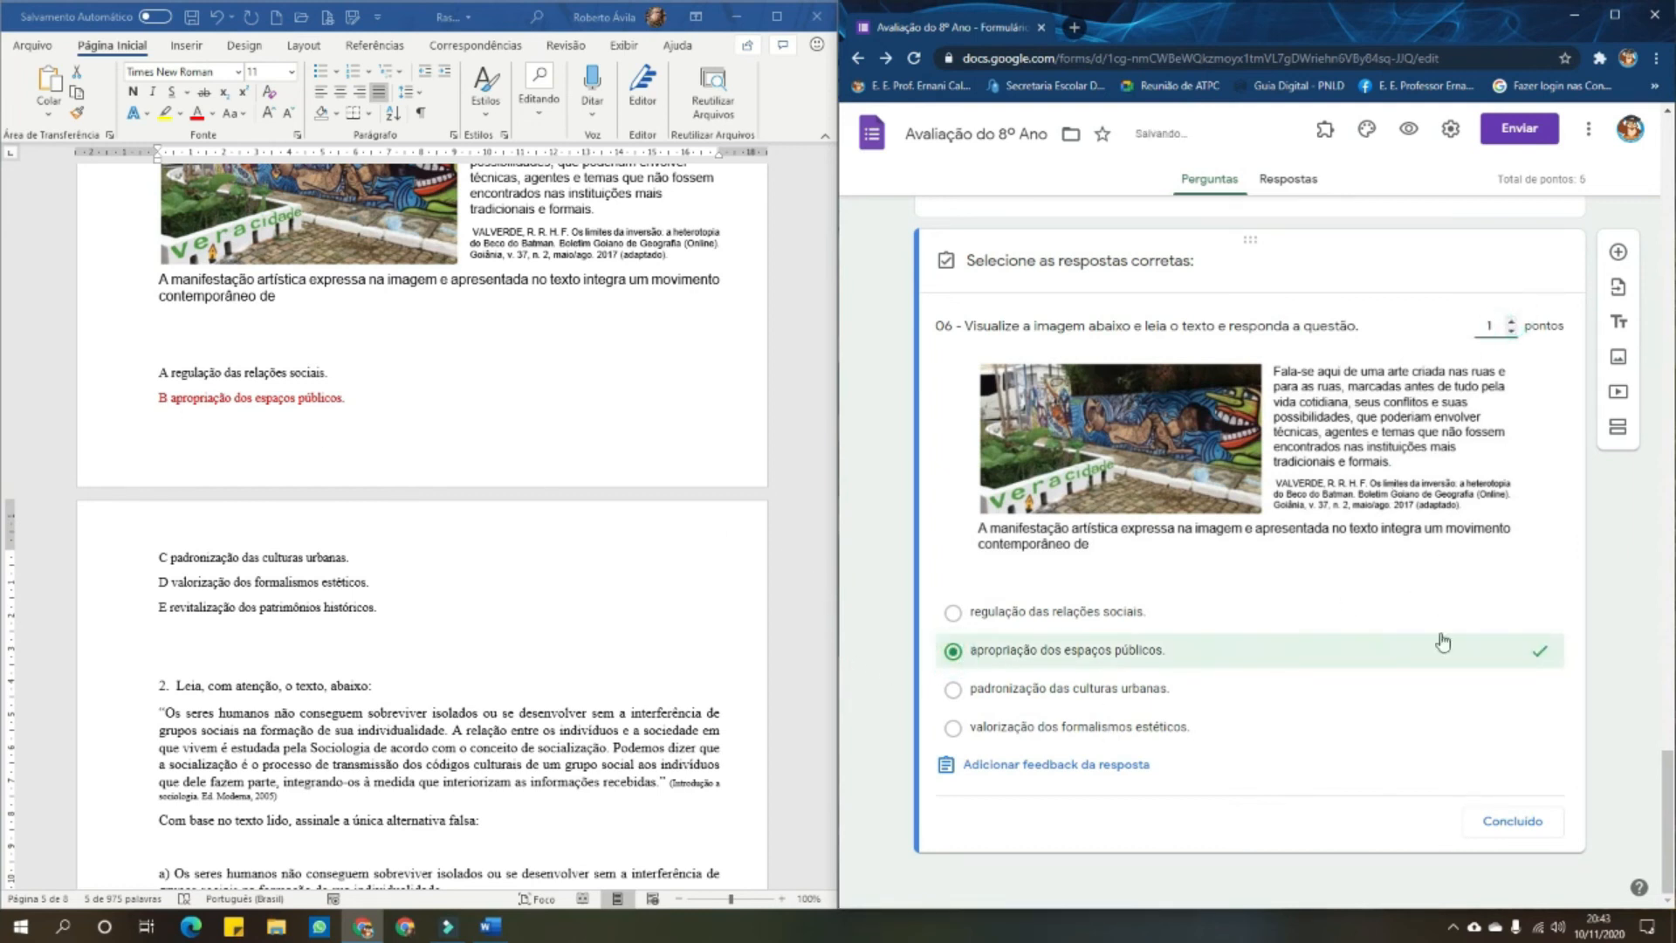
left_click(1508, 820)
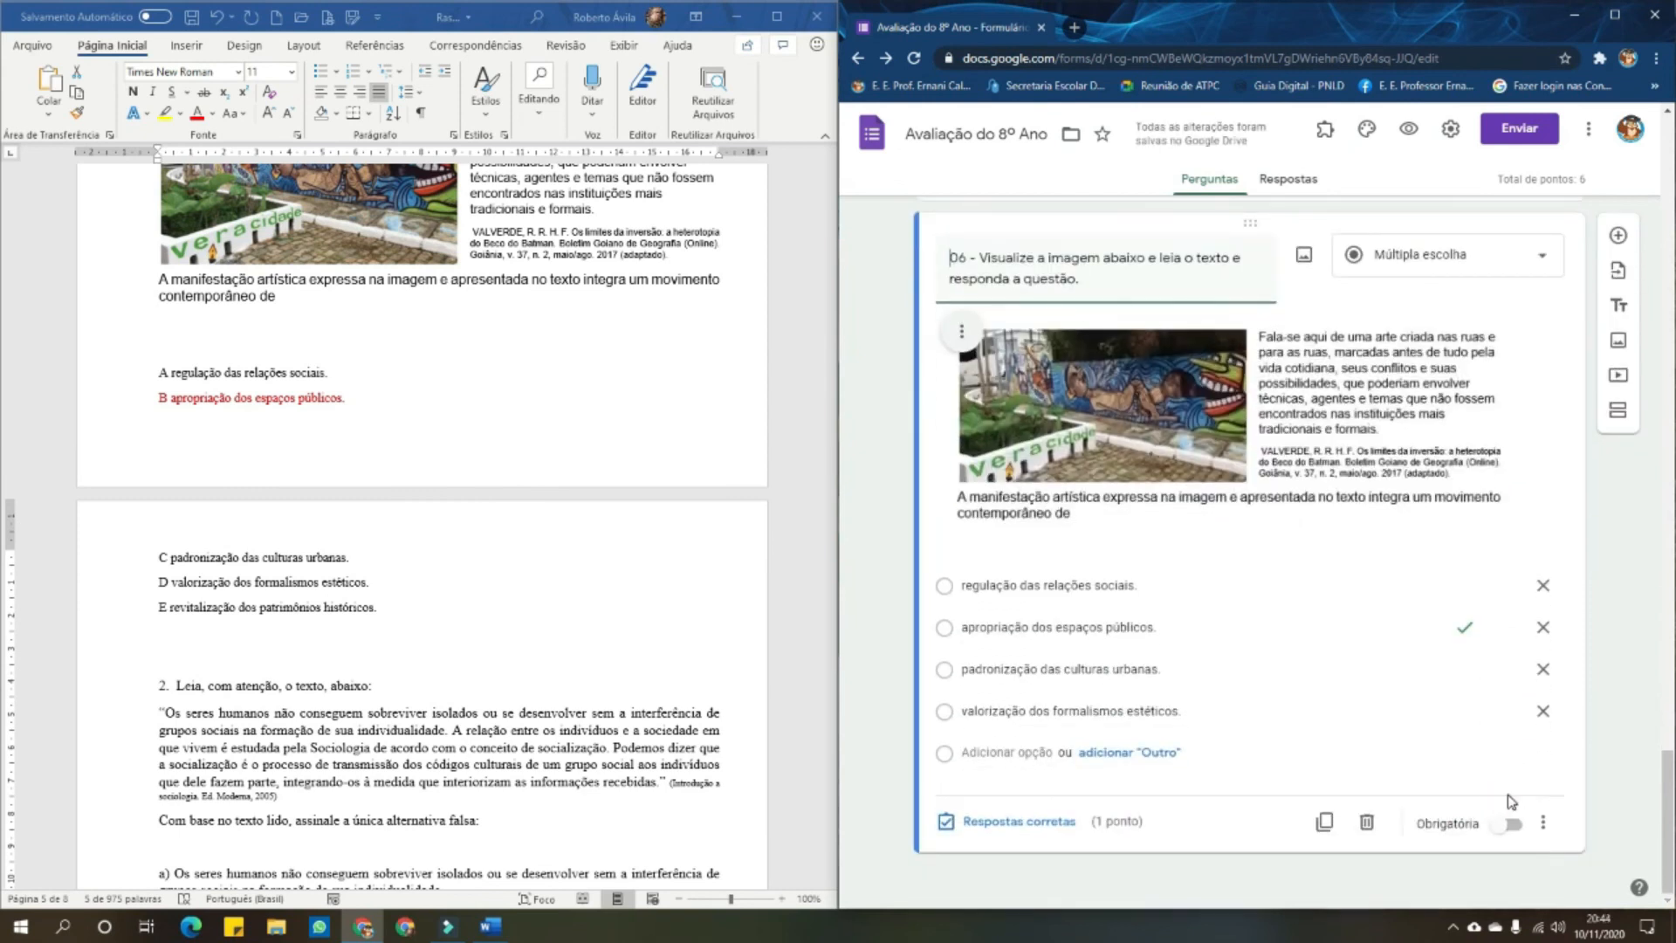
Make question 06 required and have its options ordered randomly
left_click(1510, 823)
left_click(1543, 827)
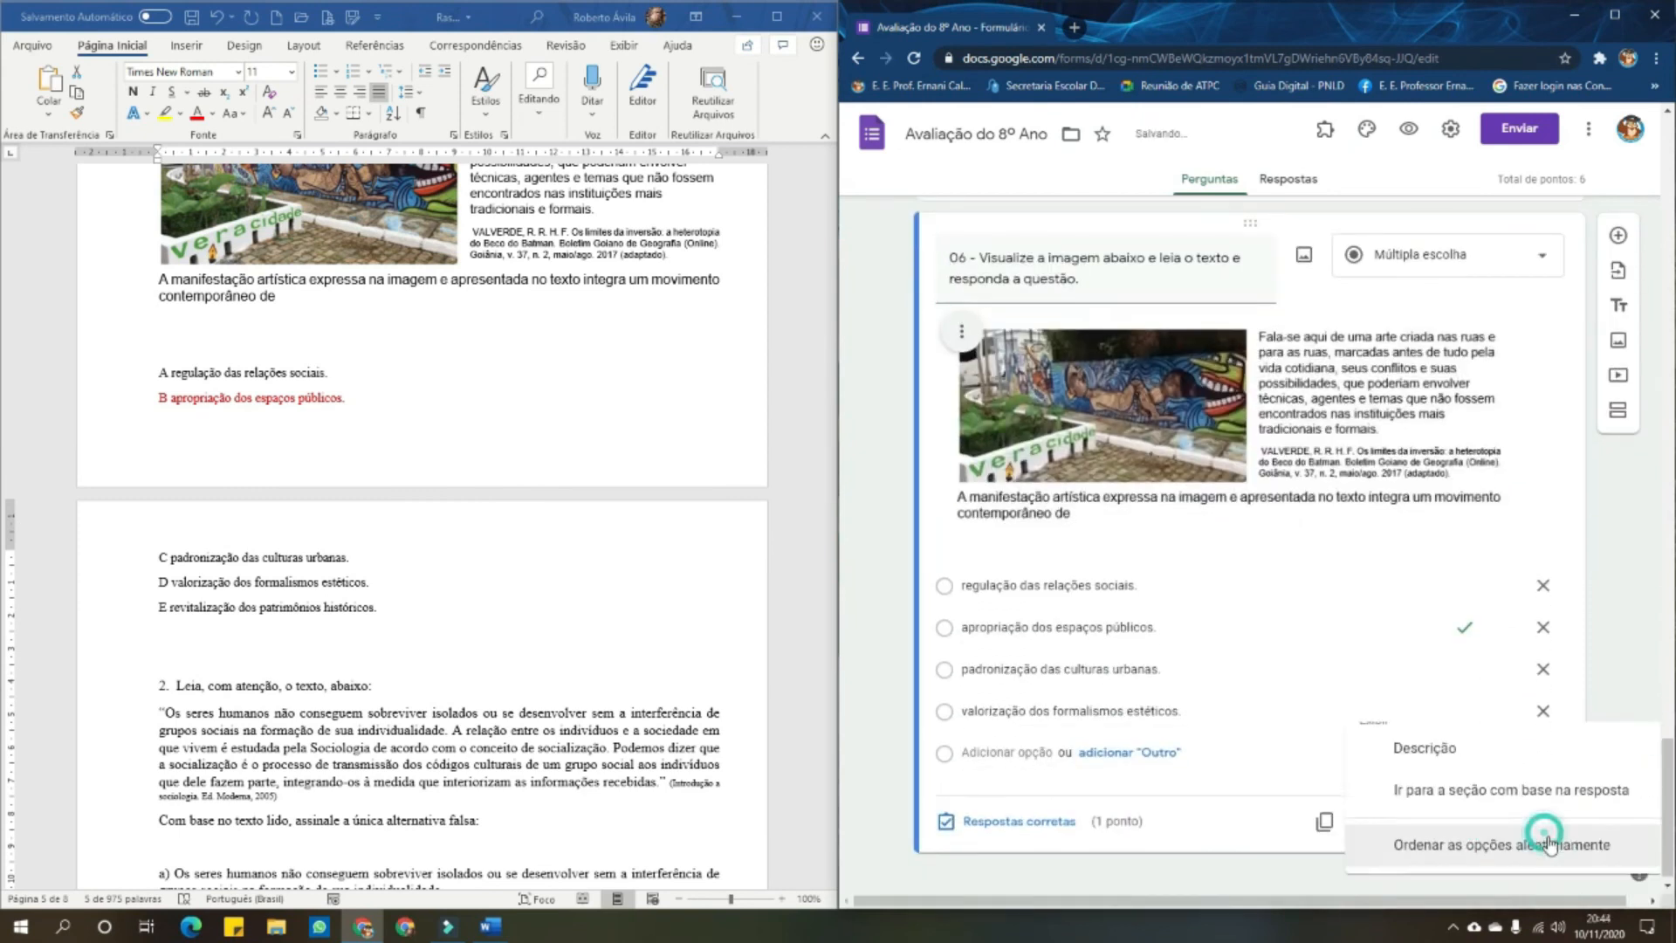
left_click(1421, 856)
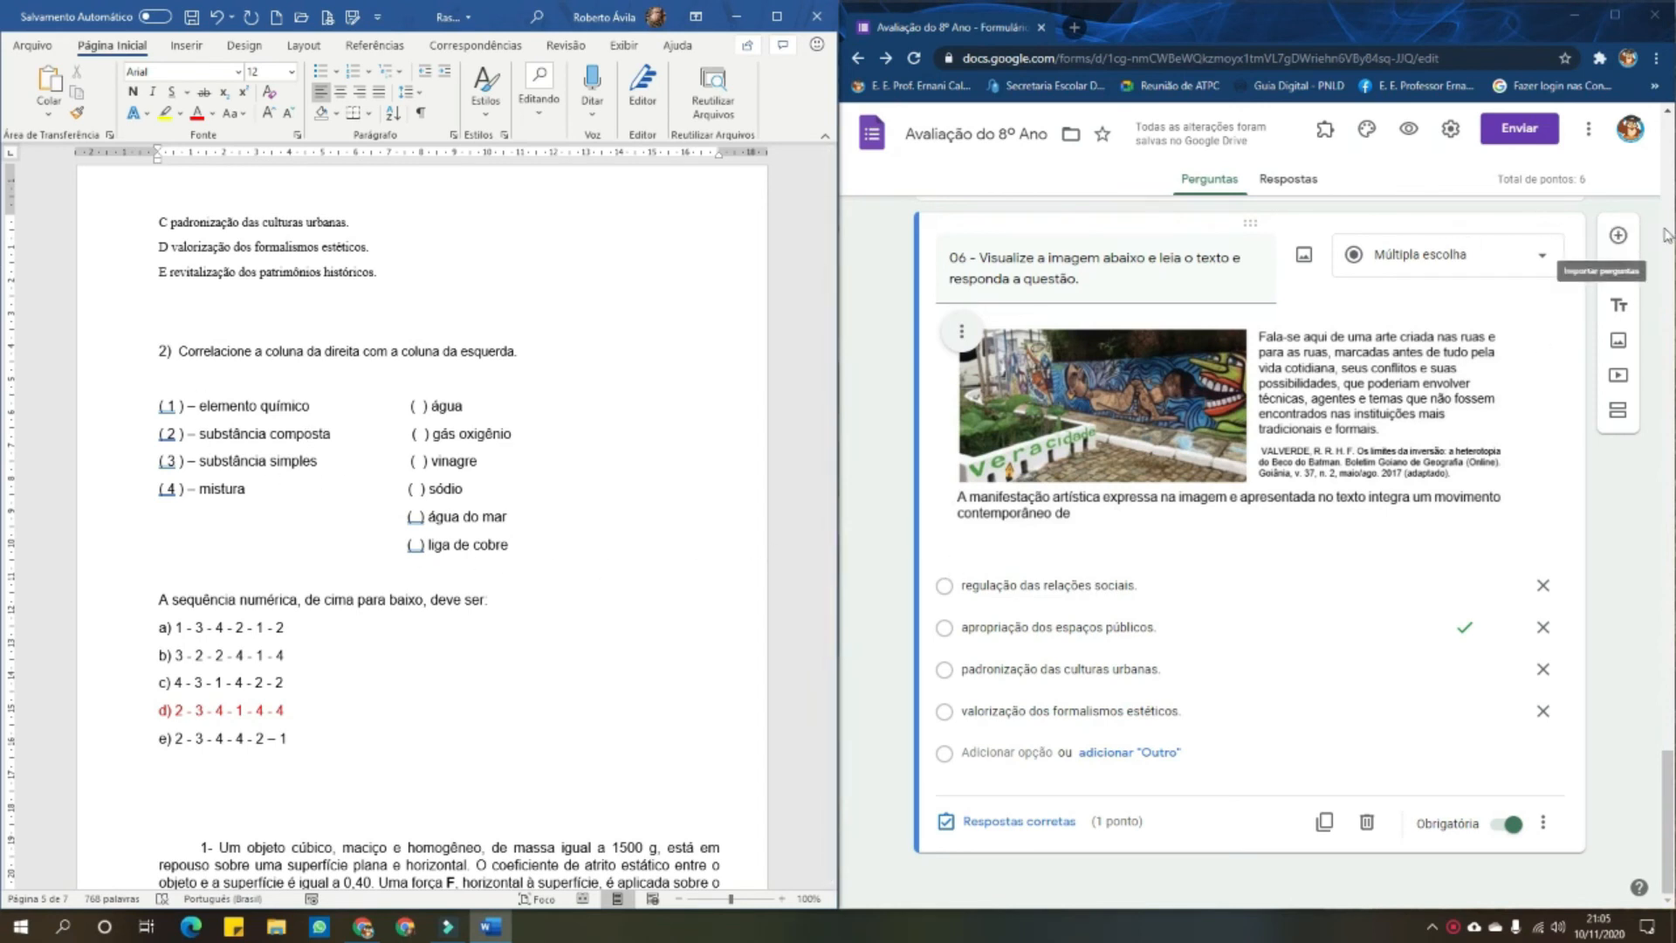
Add a new multiple-choice question below question 06 and begin its title with "07 -"
left_click(1620, 244)
type("07 -")
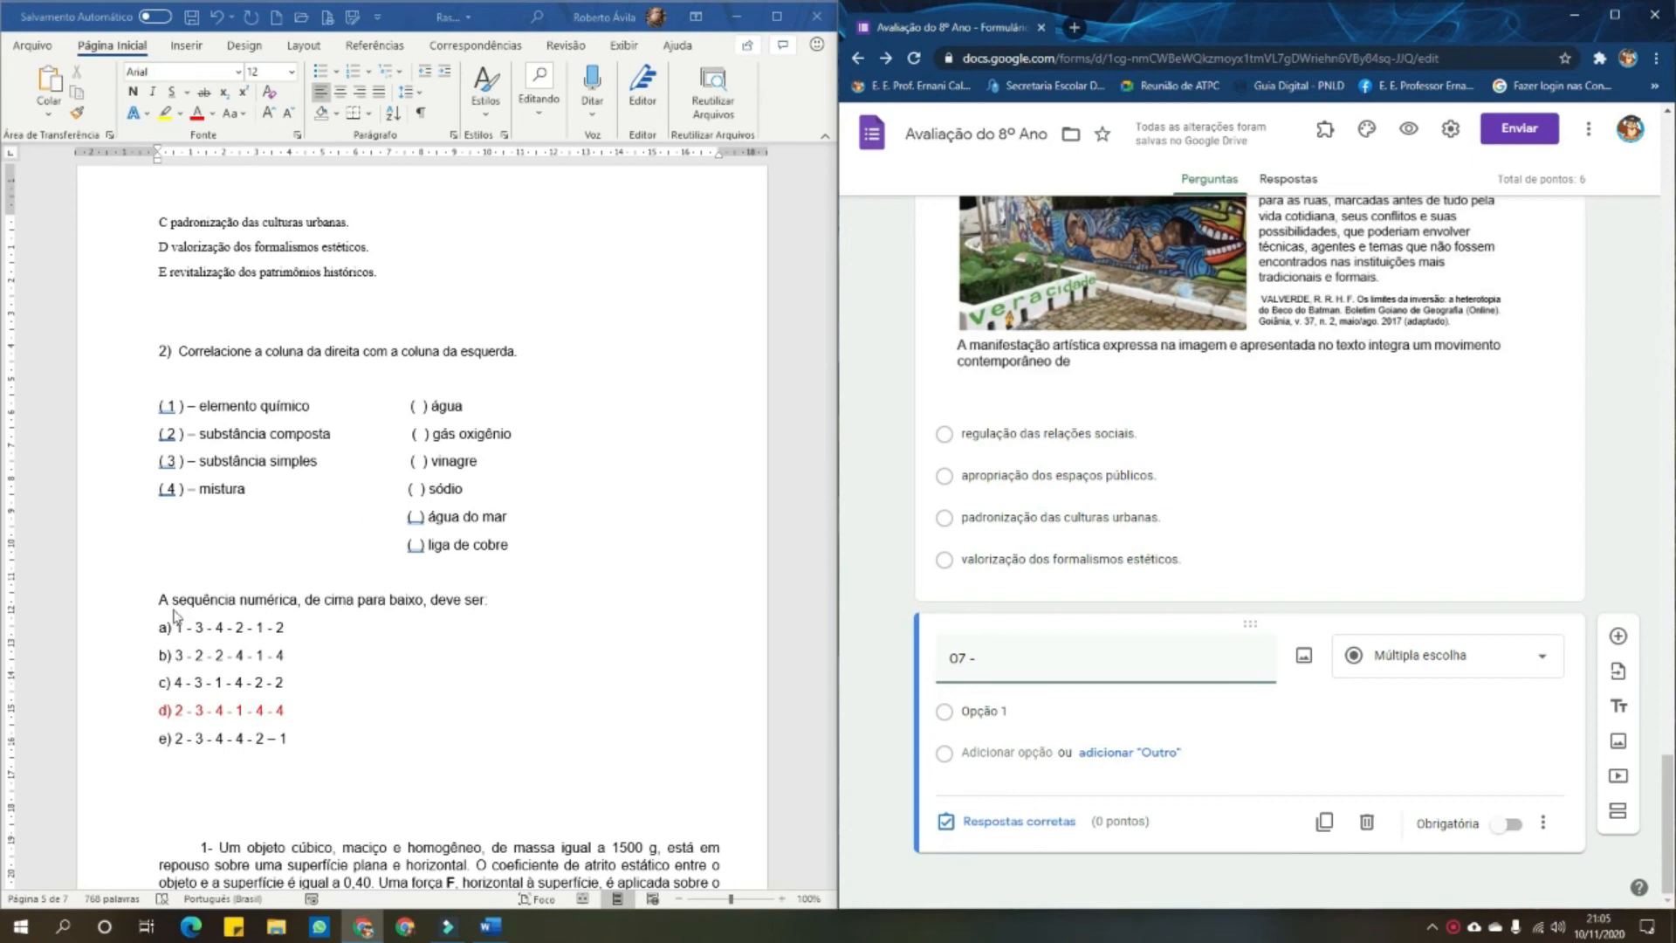
Insert two blank lines in Word between the "A sequência numérica" sentence and alternative a
left_click(502, 603)
left_click(492, 600)
key("Return")
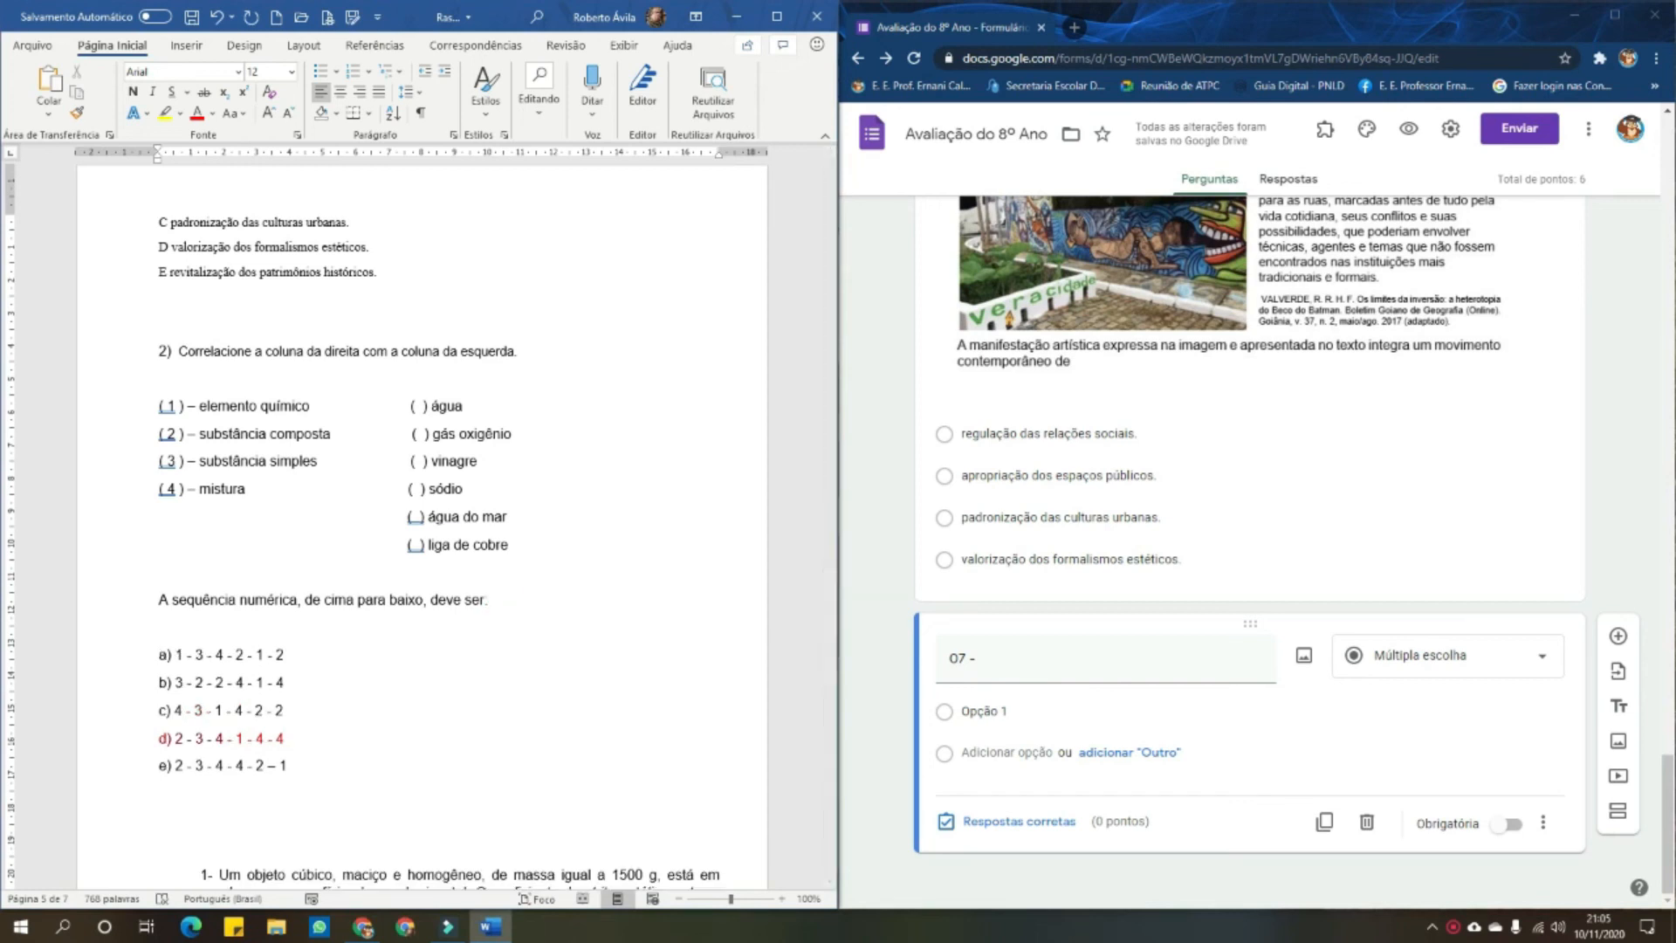
key("Return")
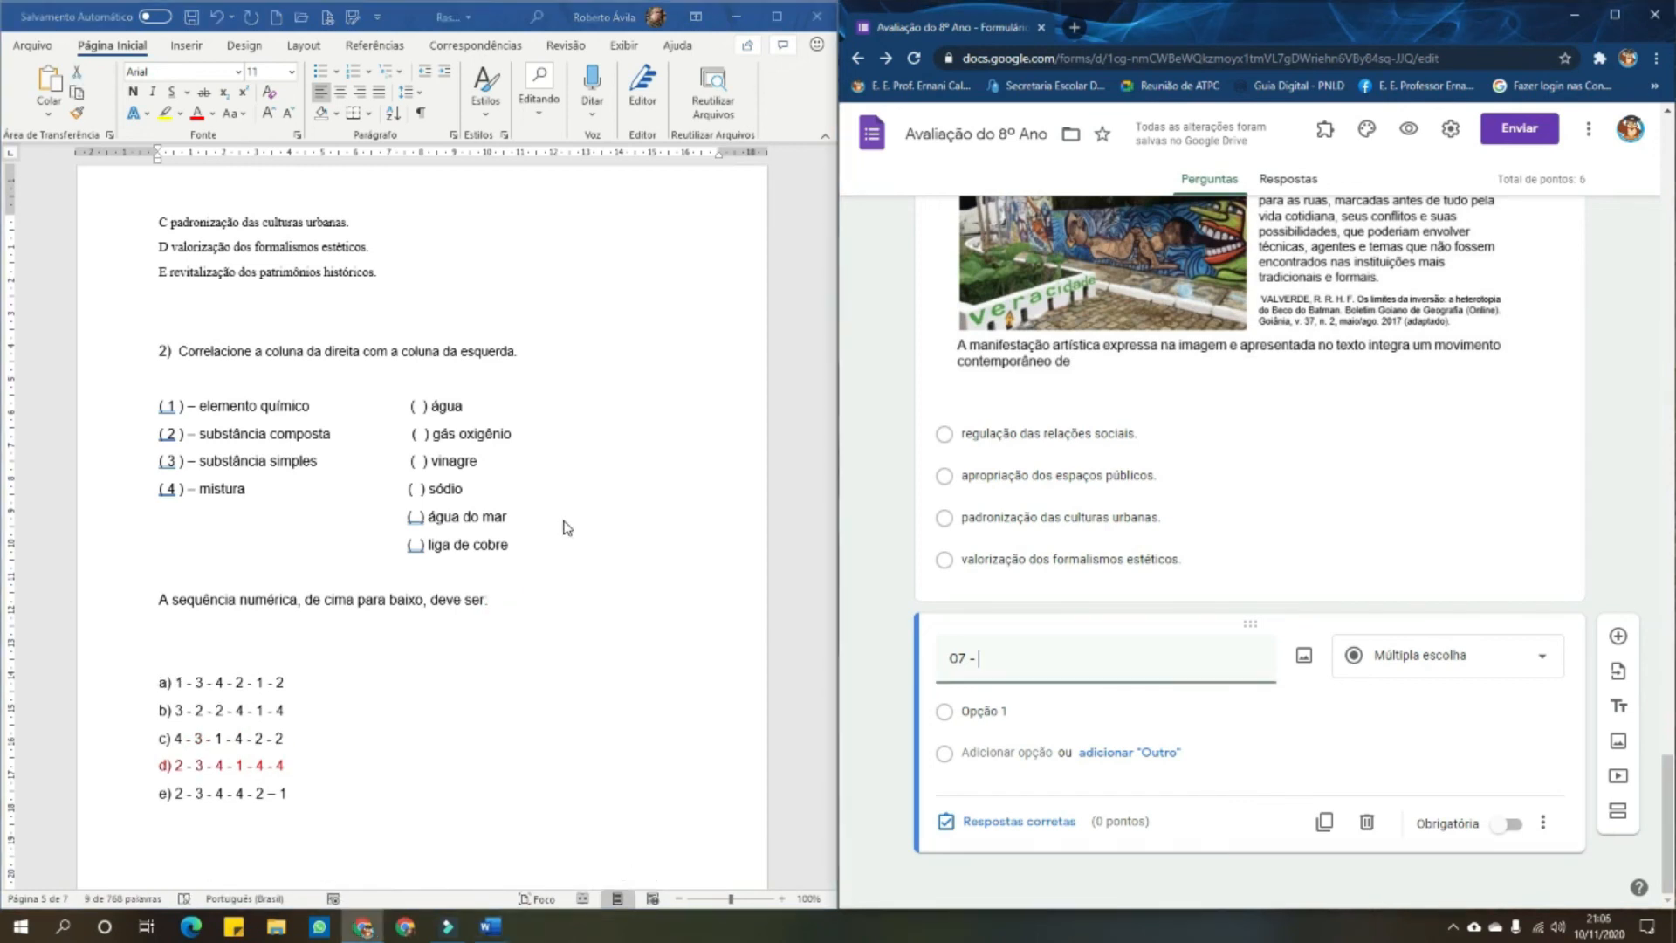
Move the sentence "A sequência numérica, de cima para baixo, deve ser:" to the end of the "Correlacione" statement and delete a blank line below it
left_click_drag(199, 356, 301, 365)
left_click(159, 599)
left_click_drag(158, 599, 502, 607)
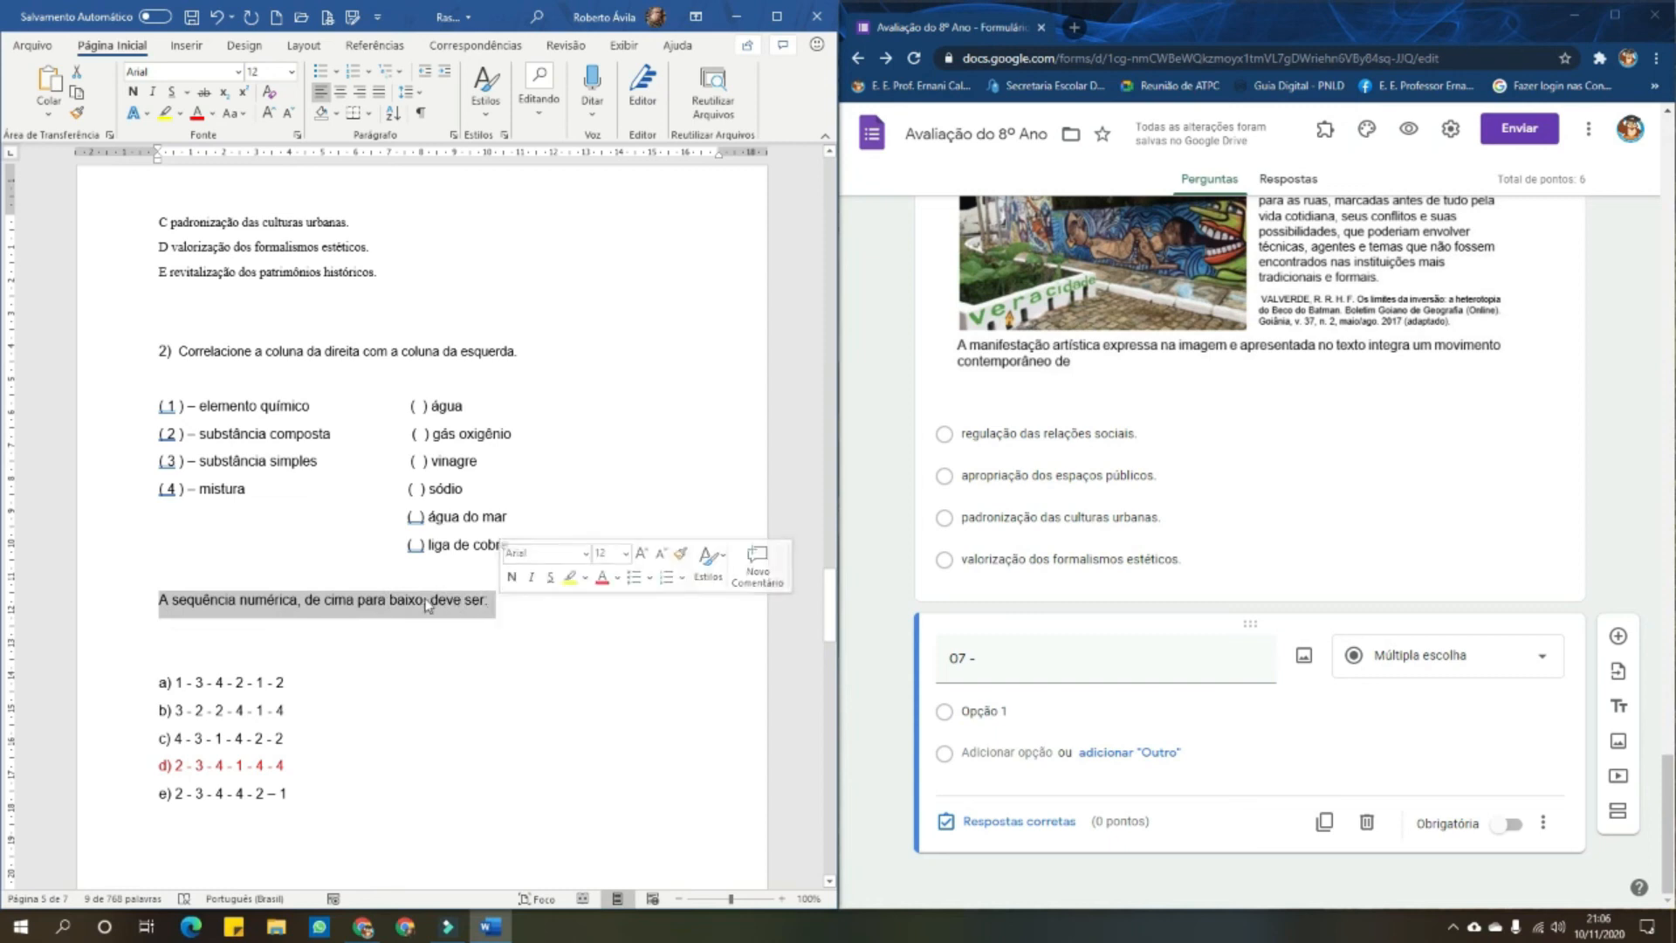
left_click_drag(221, 599, 535, 363)
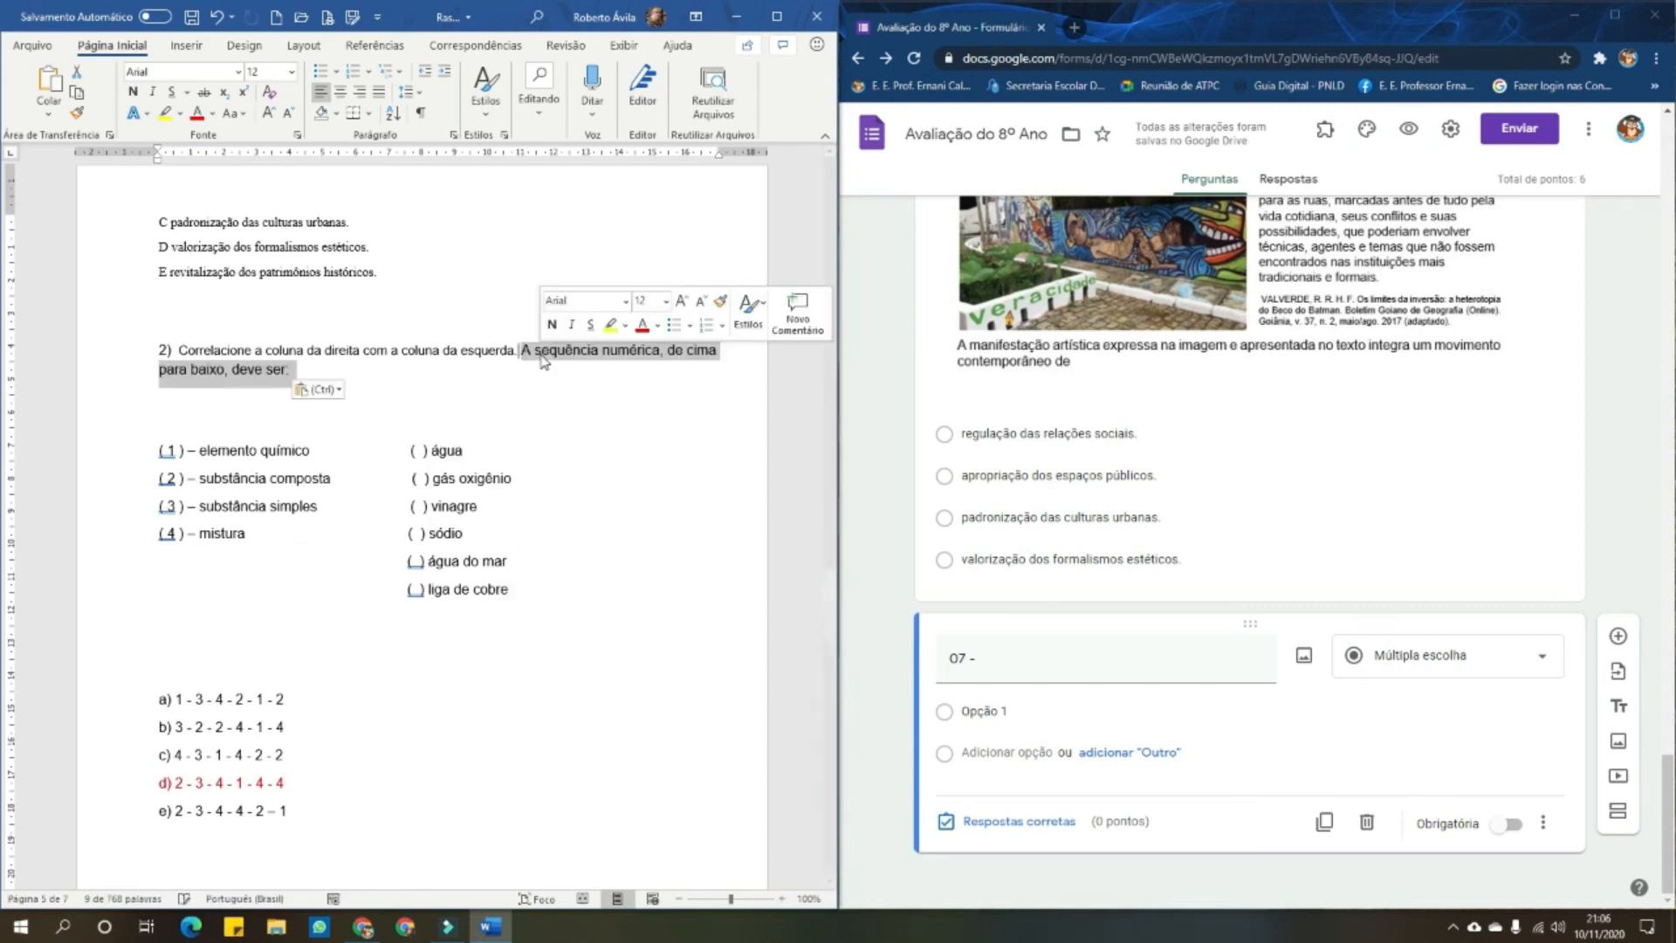
left_click(463, 365)
left_click(179, 400)
key("Delete")
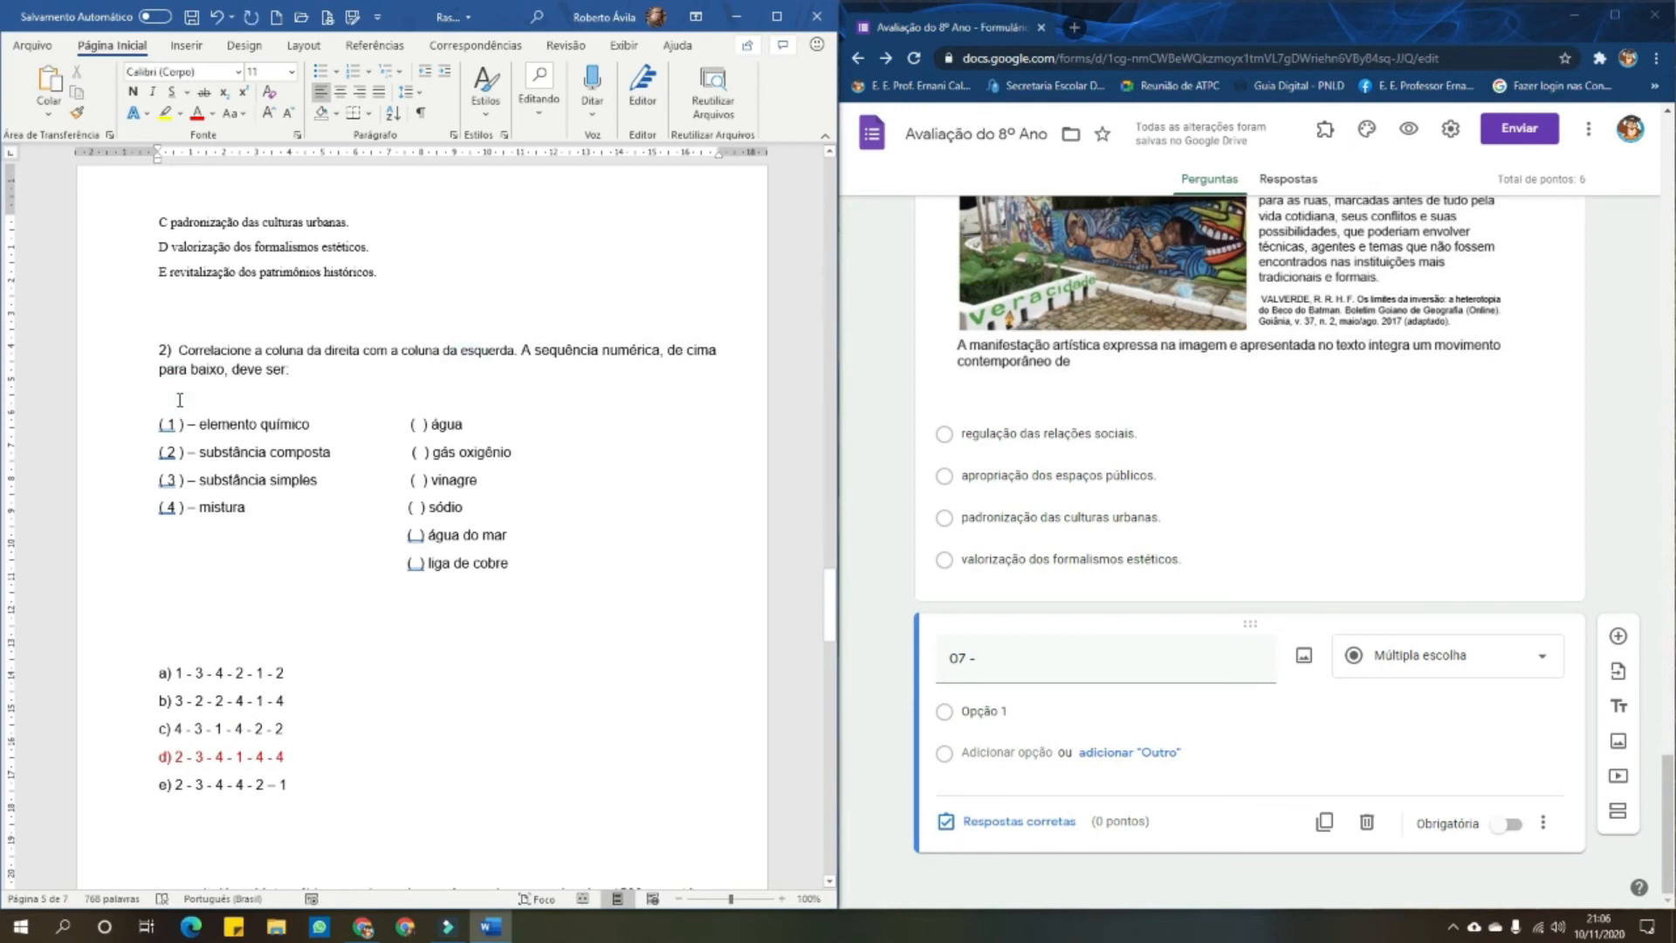
Copy the combined statement beginning "Correlacione a coluna da direita" from Word into question 07's title after "07 -"
left_click_drag(182, 349, 297, 374)
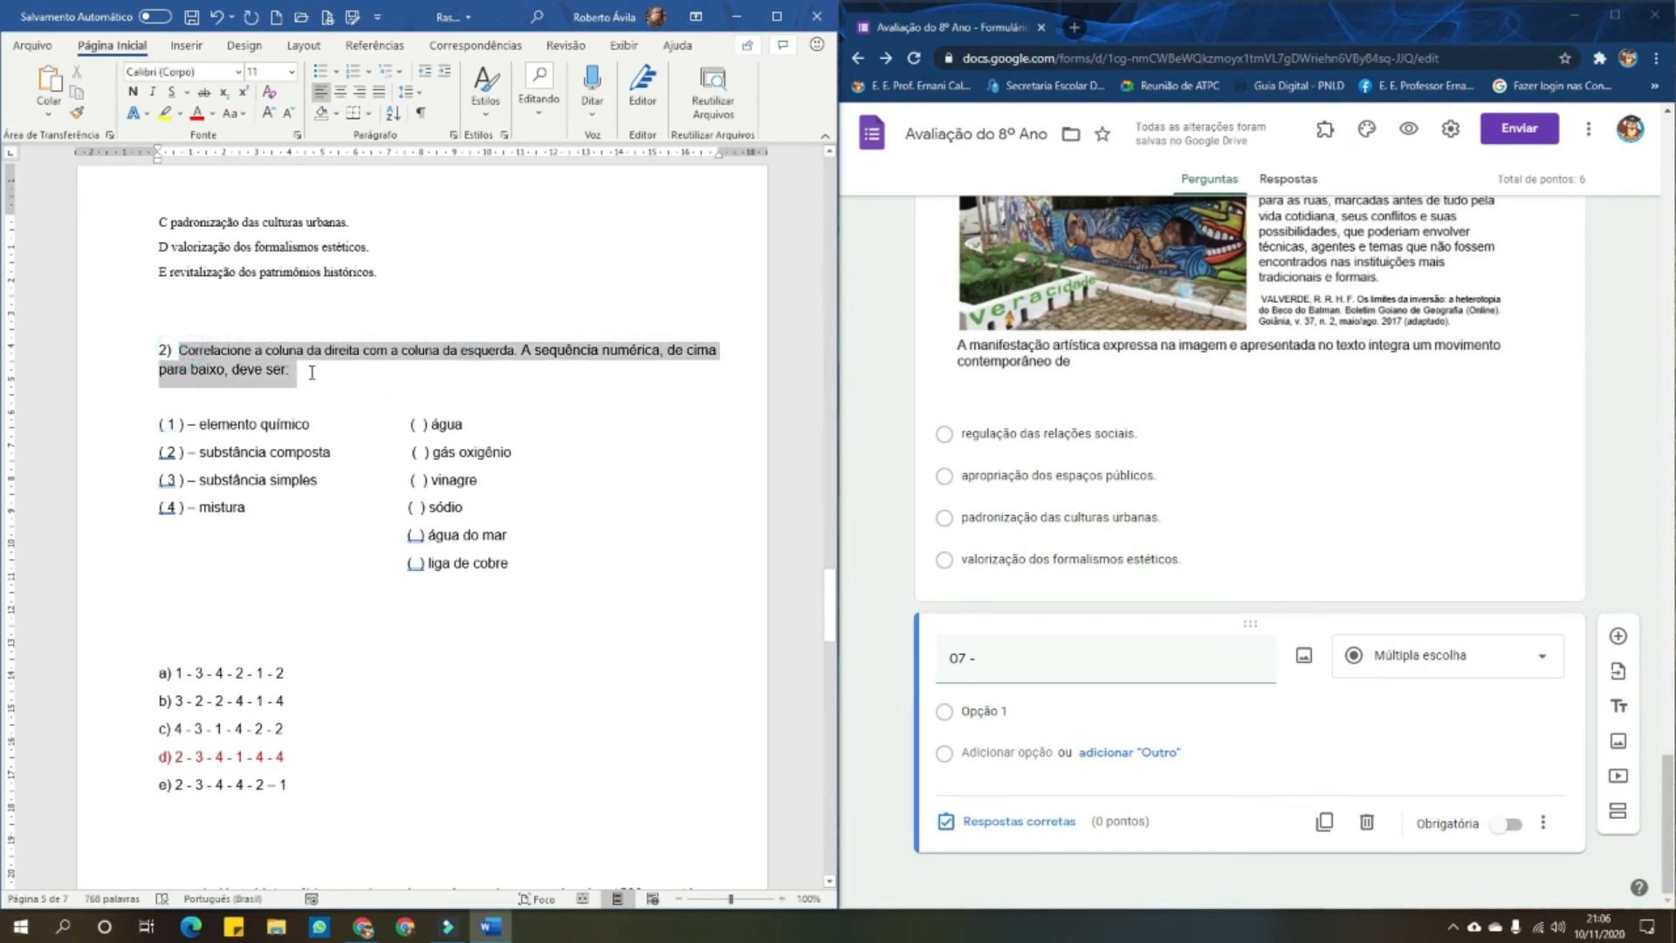
key("ctrl+c")
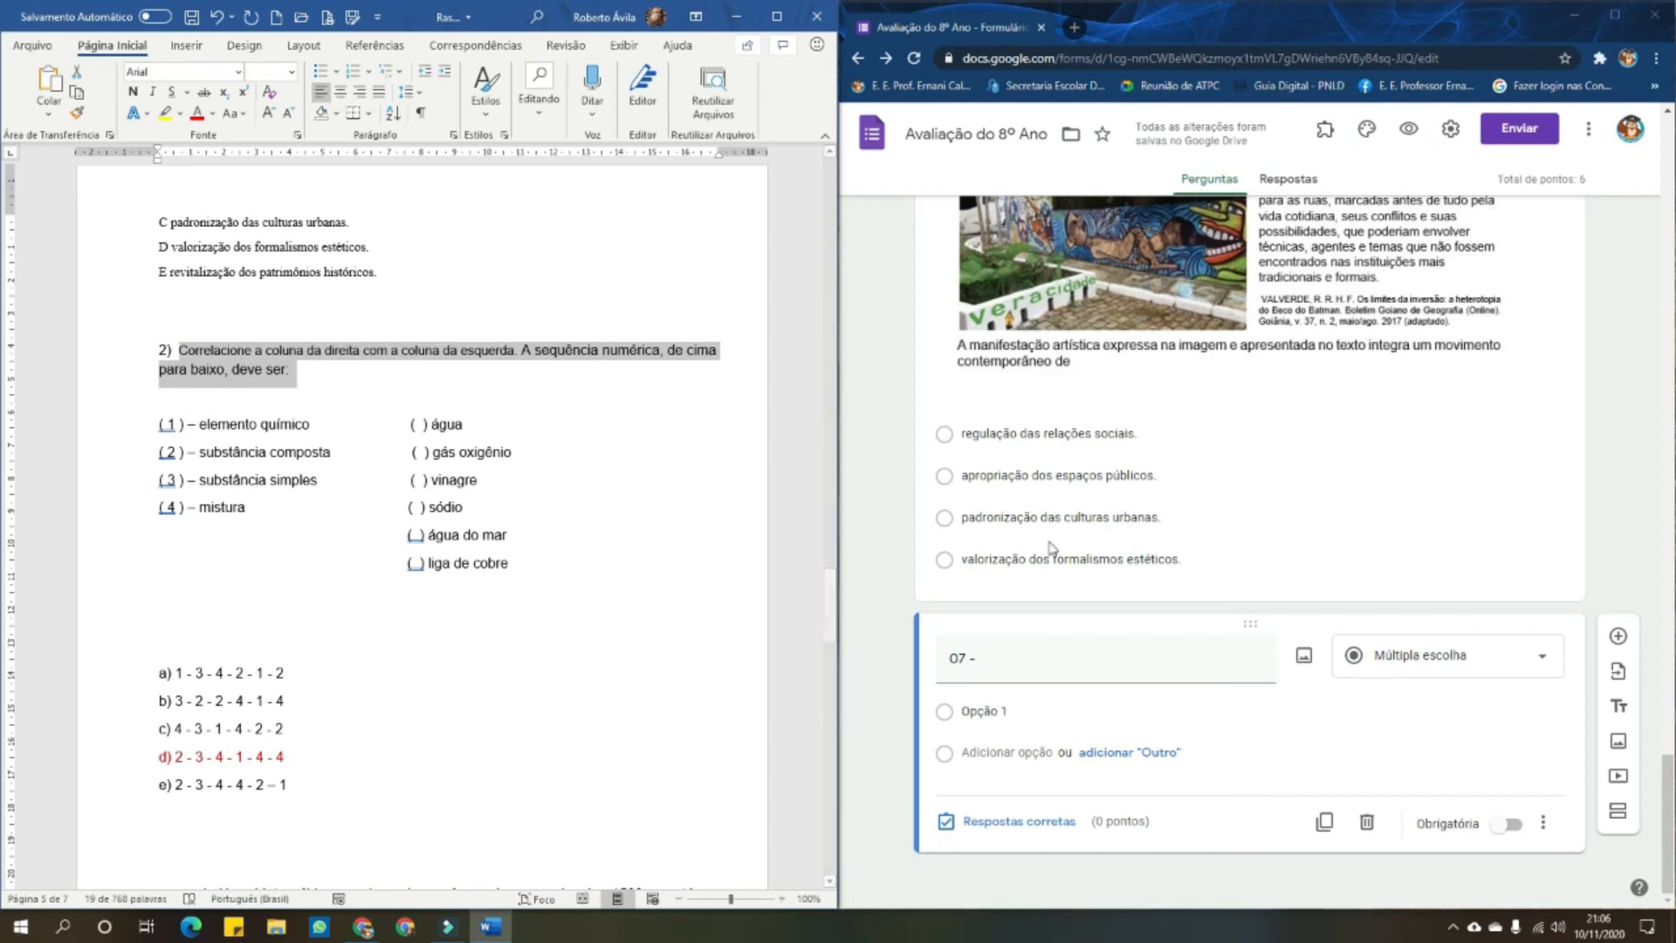
left_click(1039, 657)
key("ctrl+v")
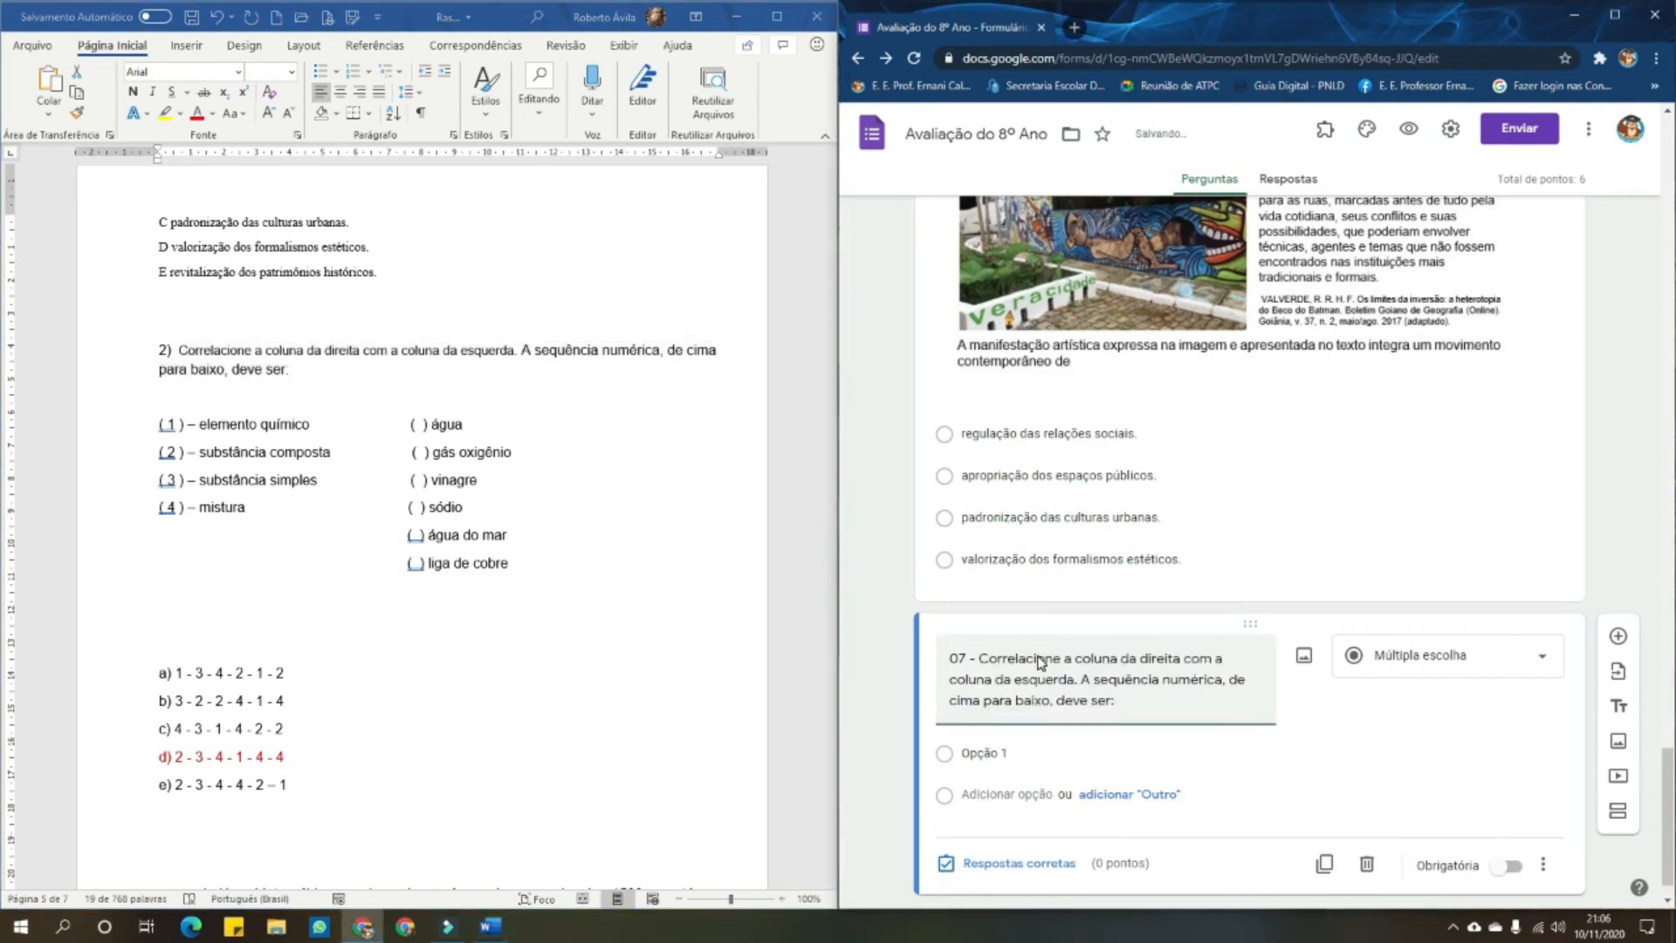
Delete one blank line in Word between the matching columns and alternative a
left_click(573, 472)
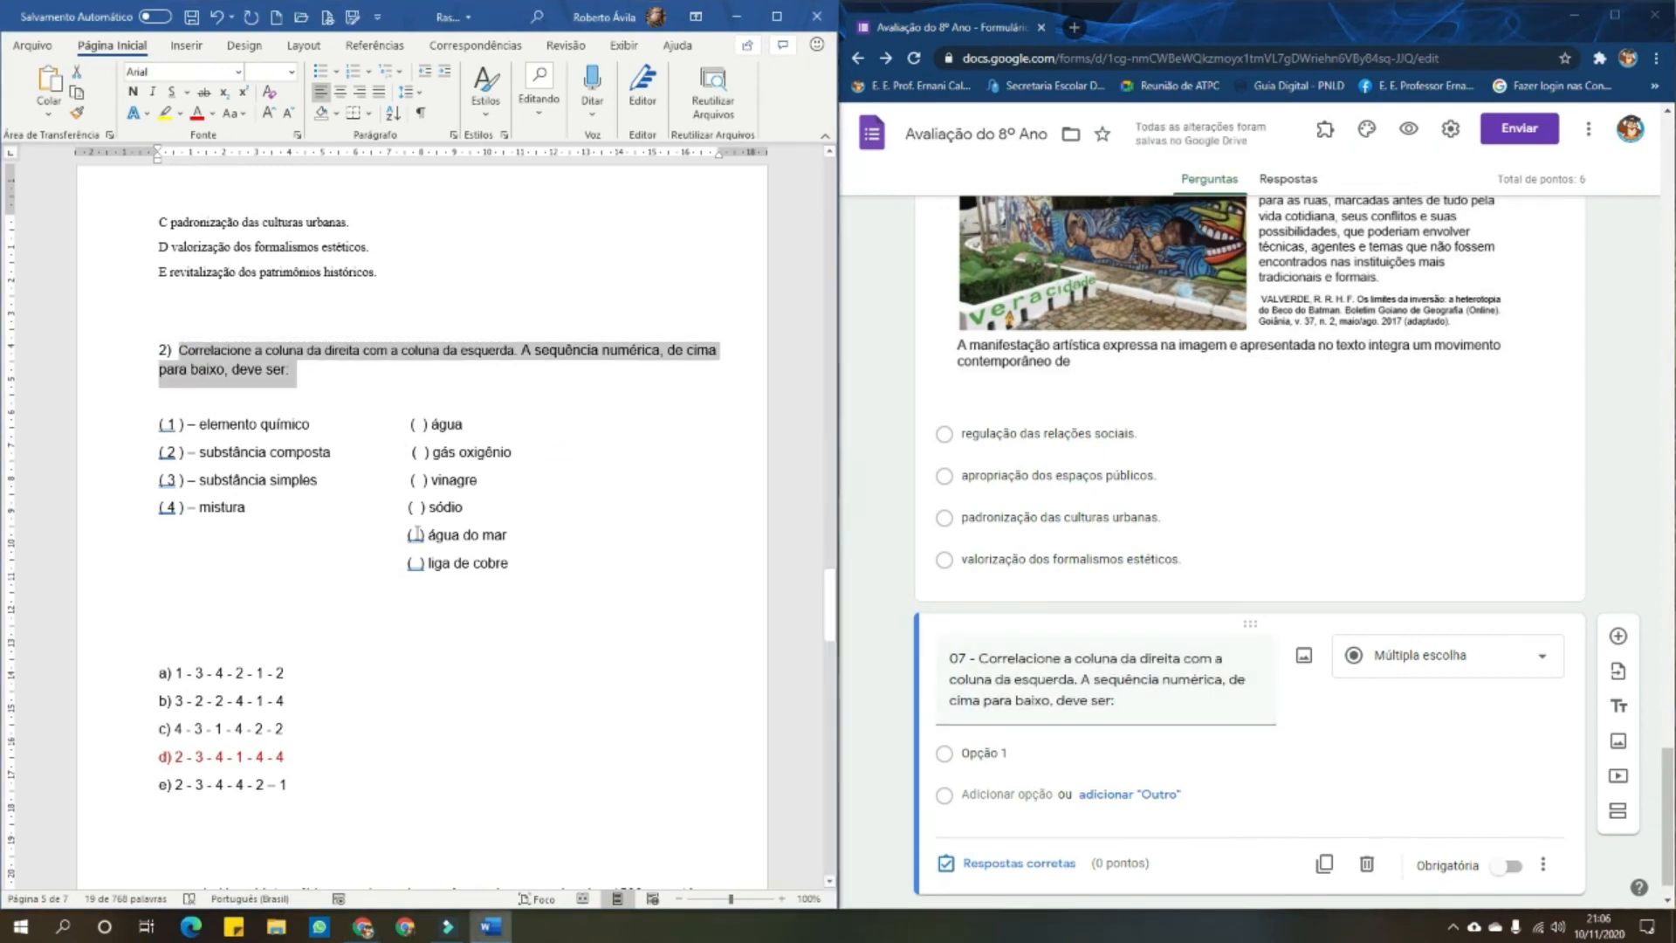
left_click(157, 608)
key("ctrl+z")
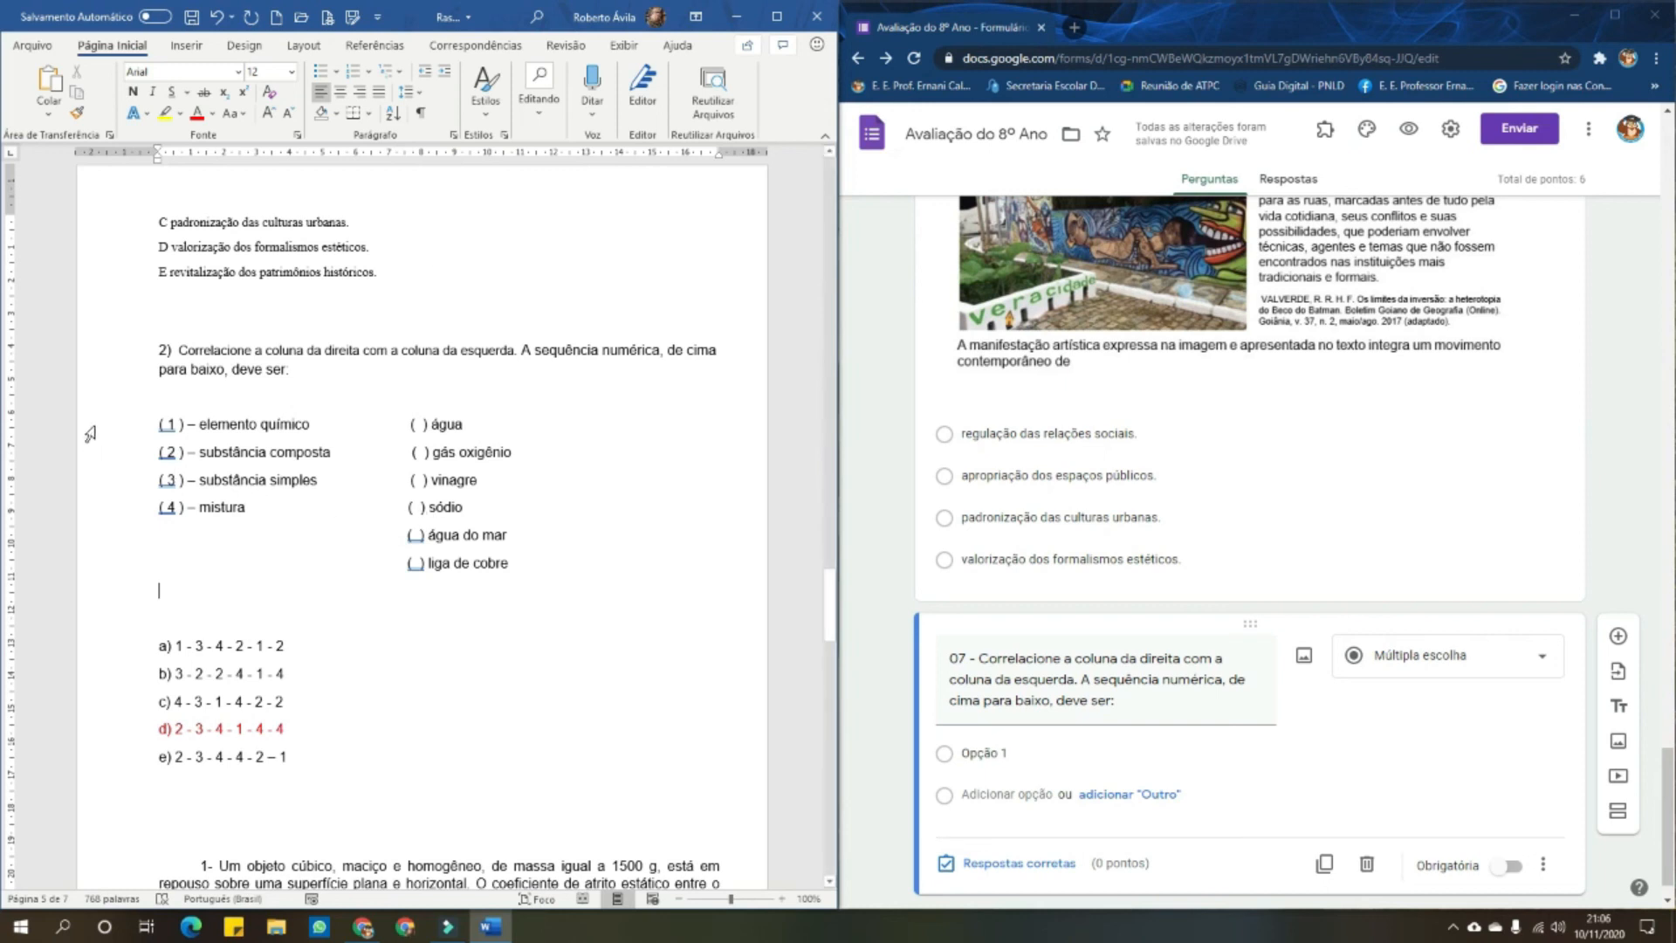
Place a tab stop at about 10 cm on the ruler for alternative a's line
left_click_drag(122, 428, 127, 572)
left_click(393, 651)
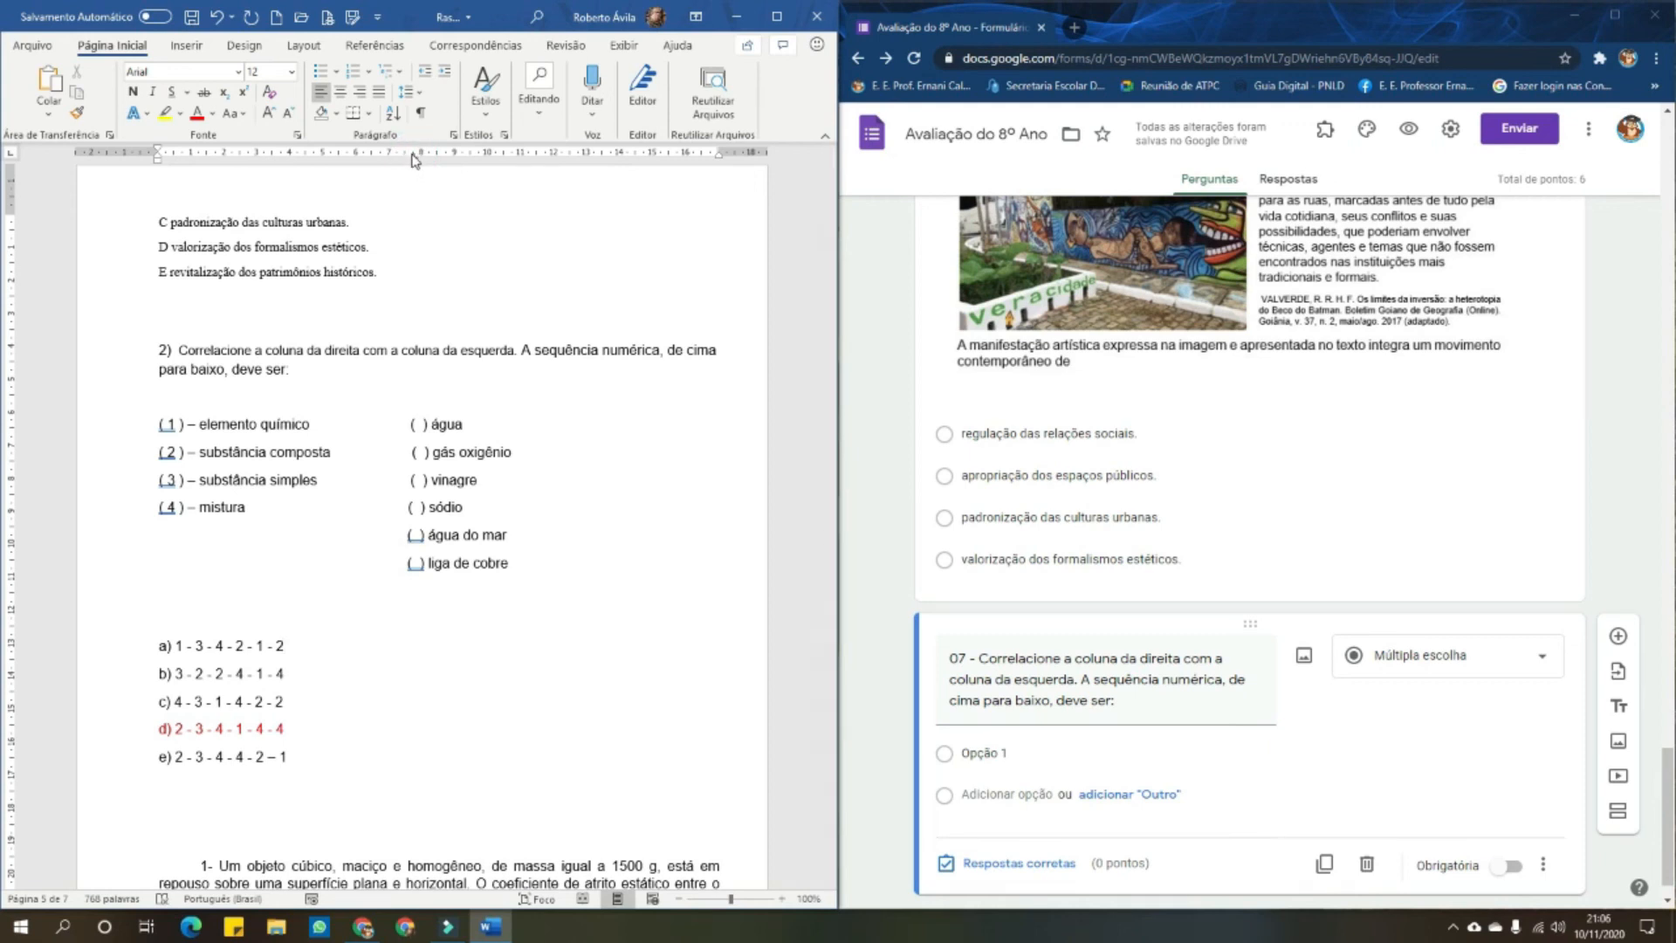
left_click_drag(417, 159, 486, 158)
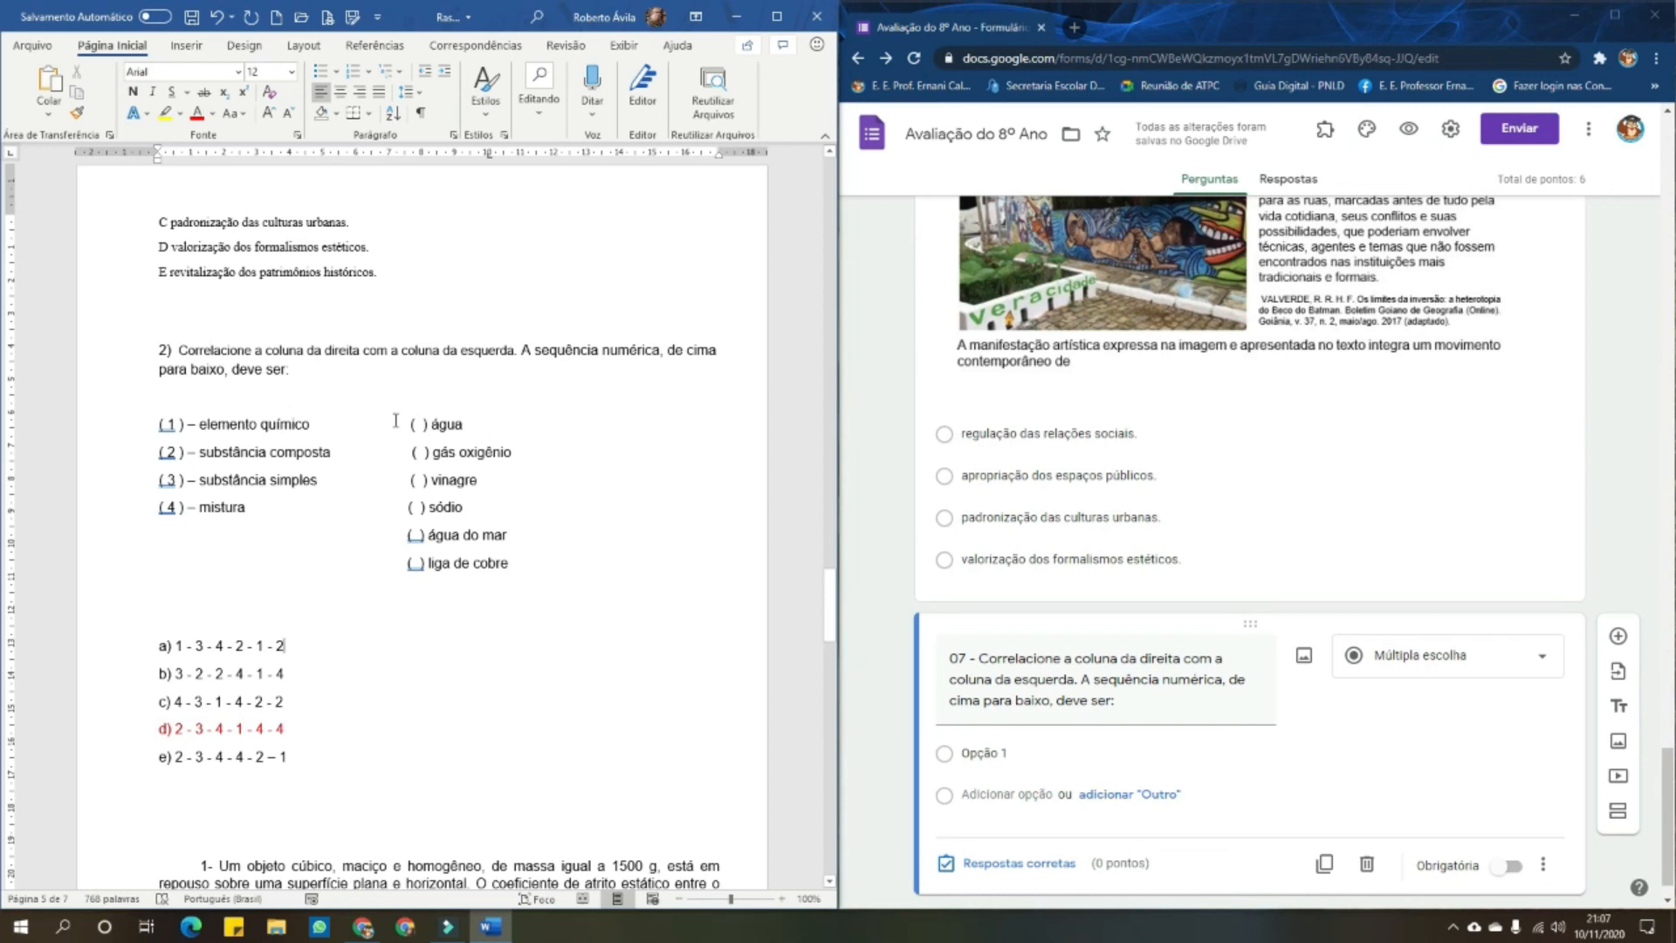
Replace the spacing between "elemento químico" and "( ) água" with a tab aligned to a stop at about 12 cm
left_click_drag(413, 426, 312, 435)
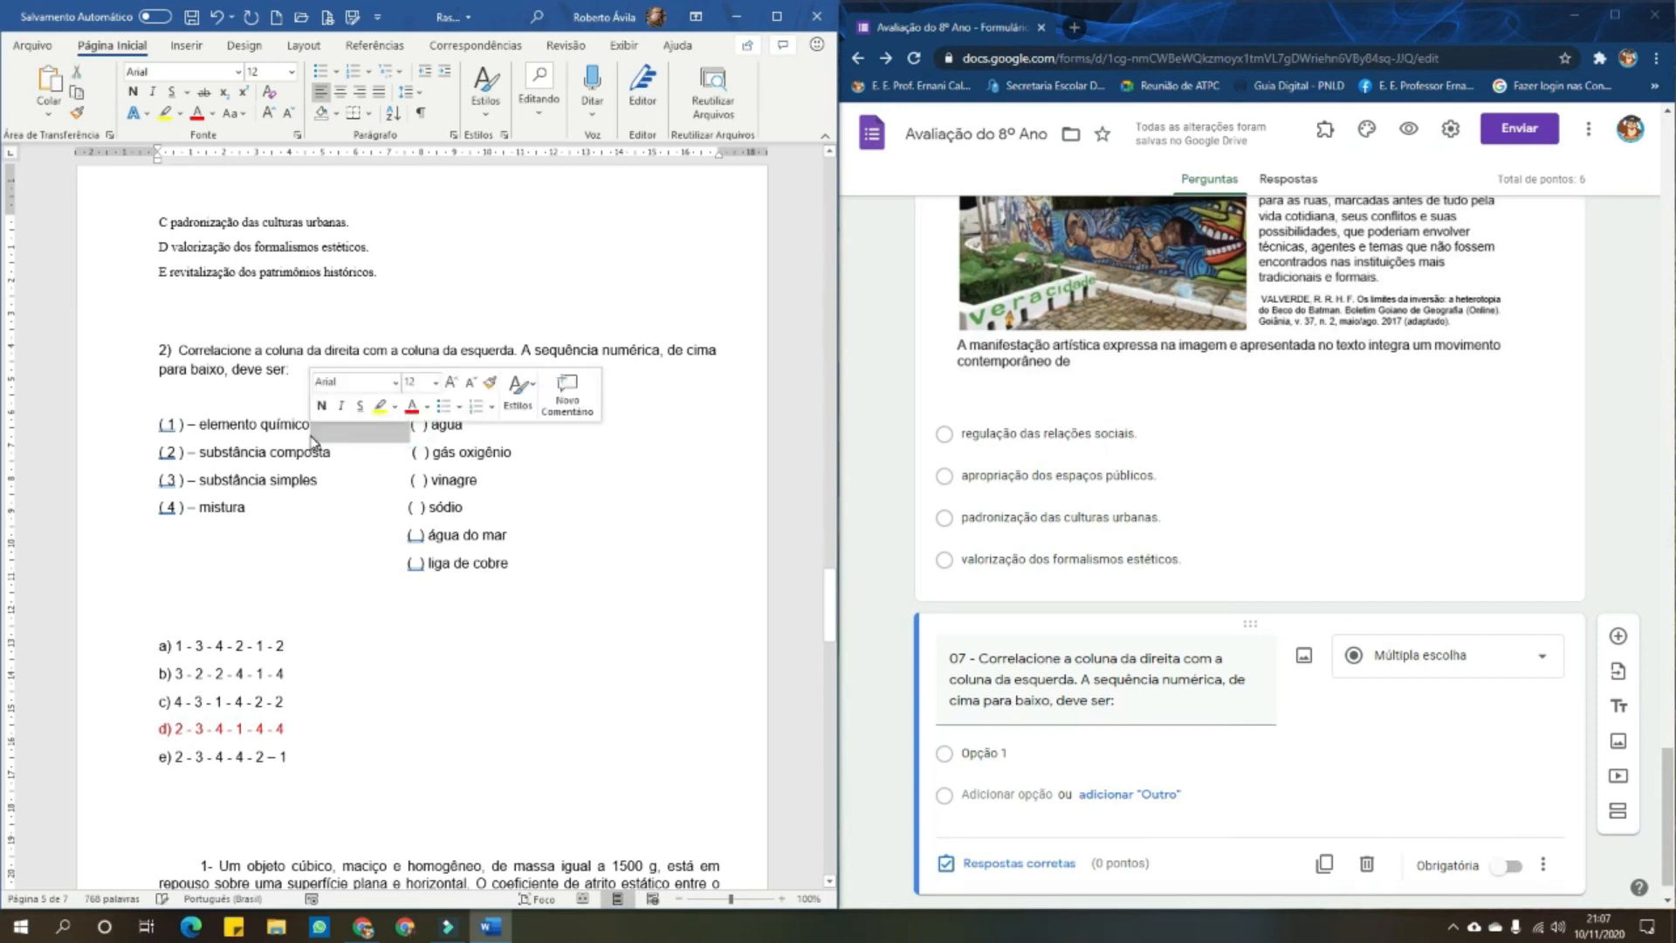
key("Delete")
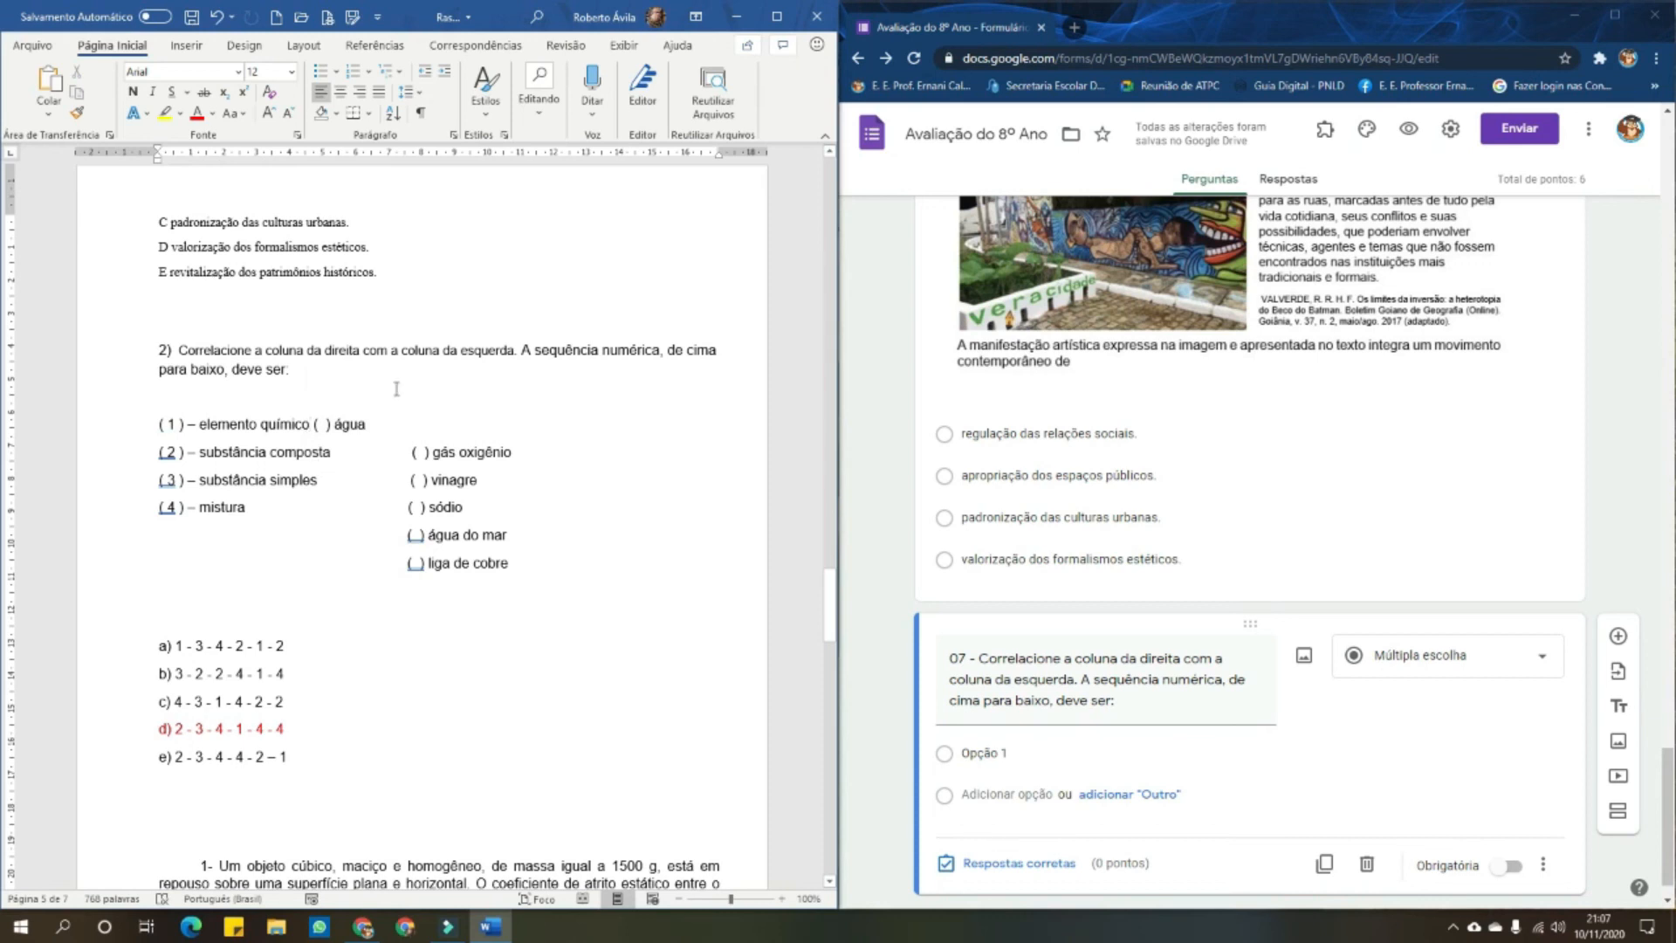
left_click(571, 154)
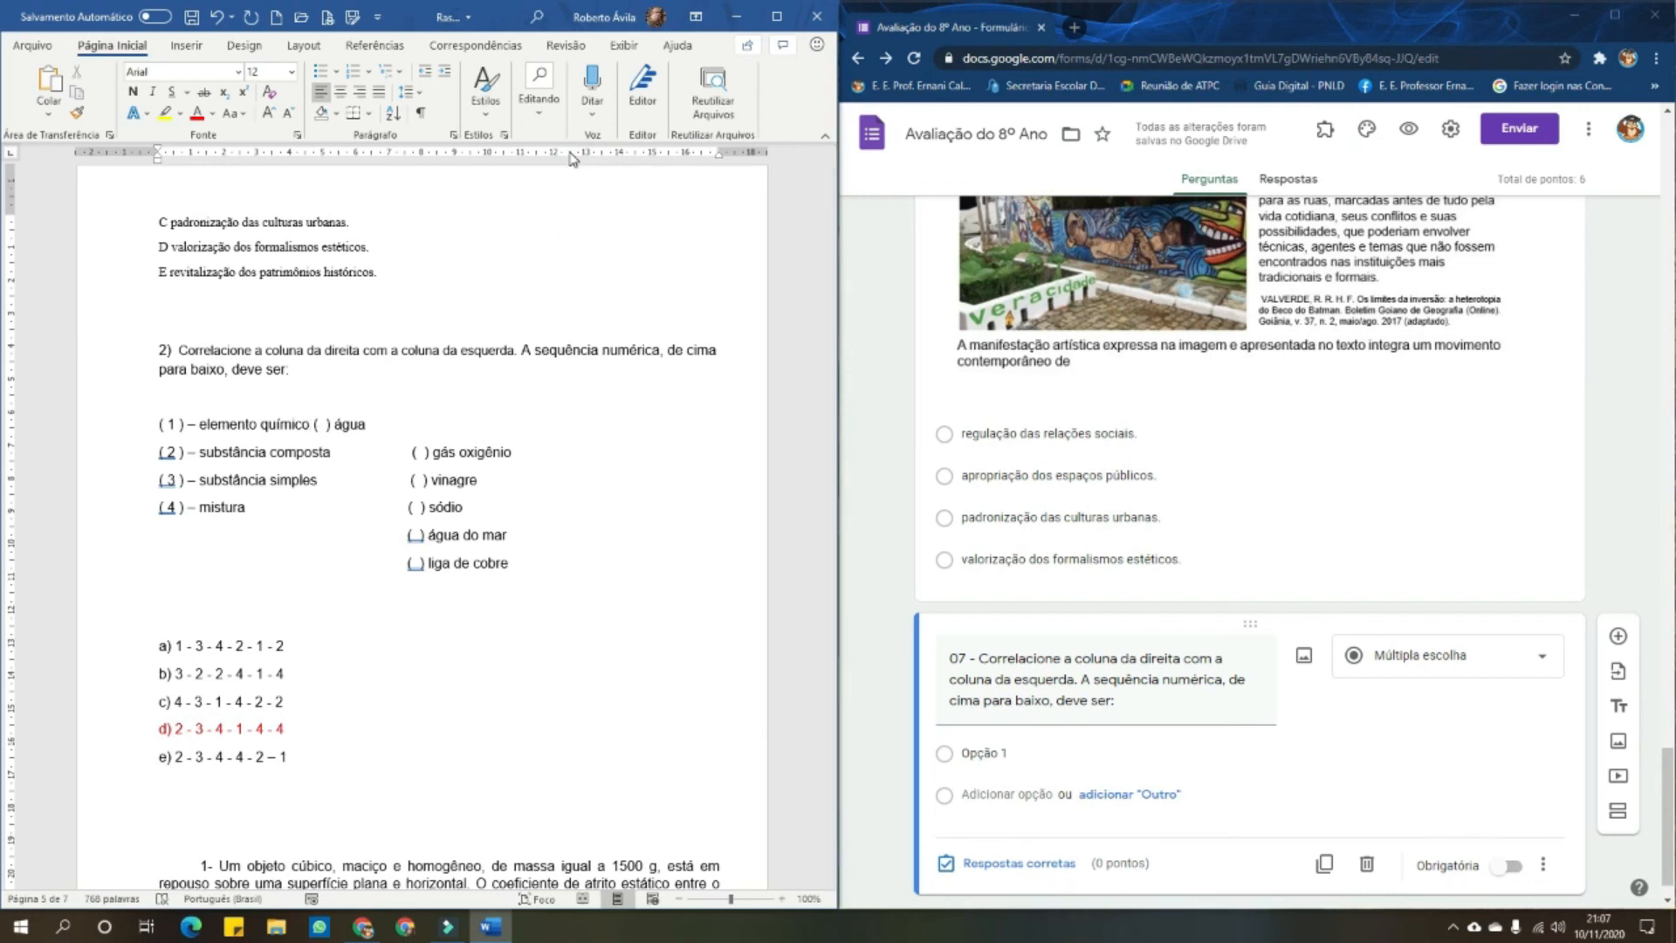
left_click_drag(573, 160, 559, 160)
key("Tab")
key("Delete")
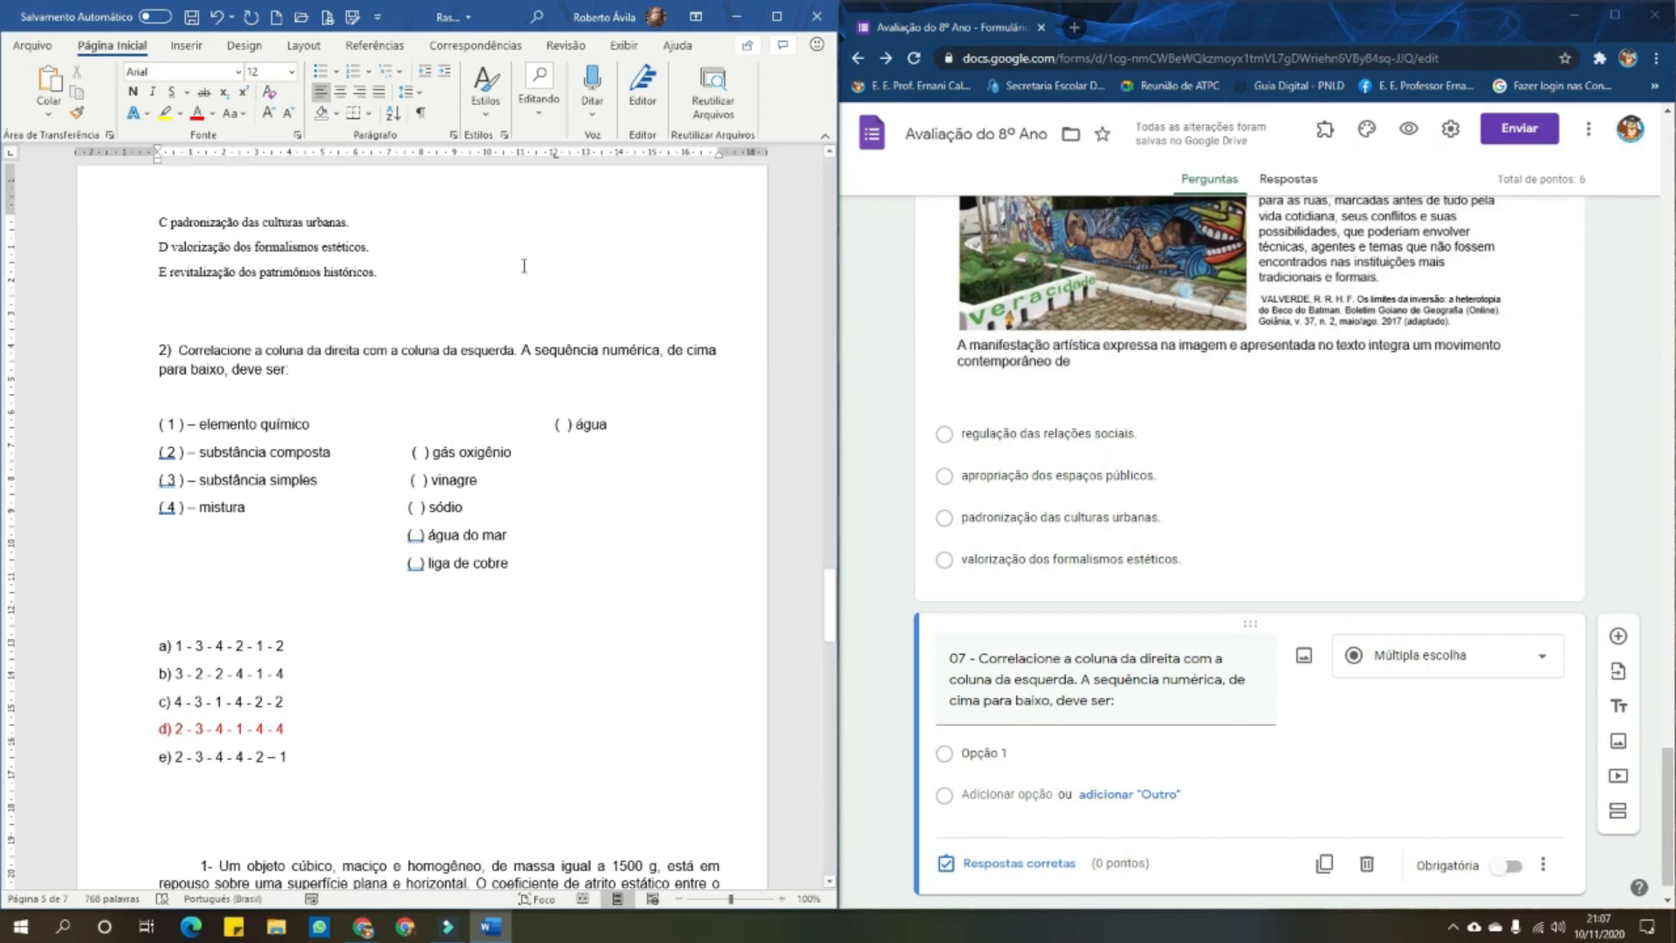
Shift the "( ) água" row's tab stop to just past 9 cm on the ruler
left_click_drag(556, 158, 460, 157)
left_click(460, 155)
left_click(463, 154)
key("ctrl+z")
left_click(464, 154)
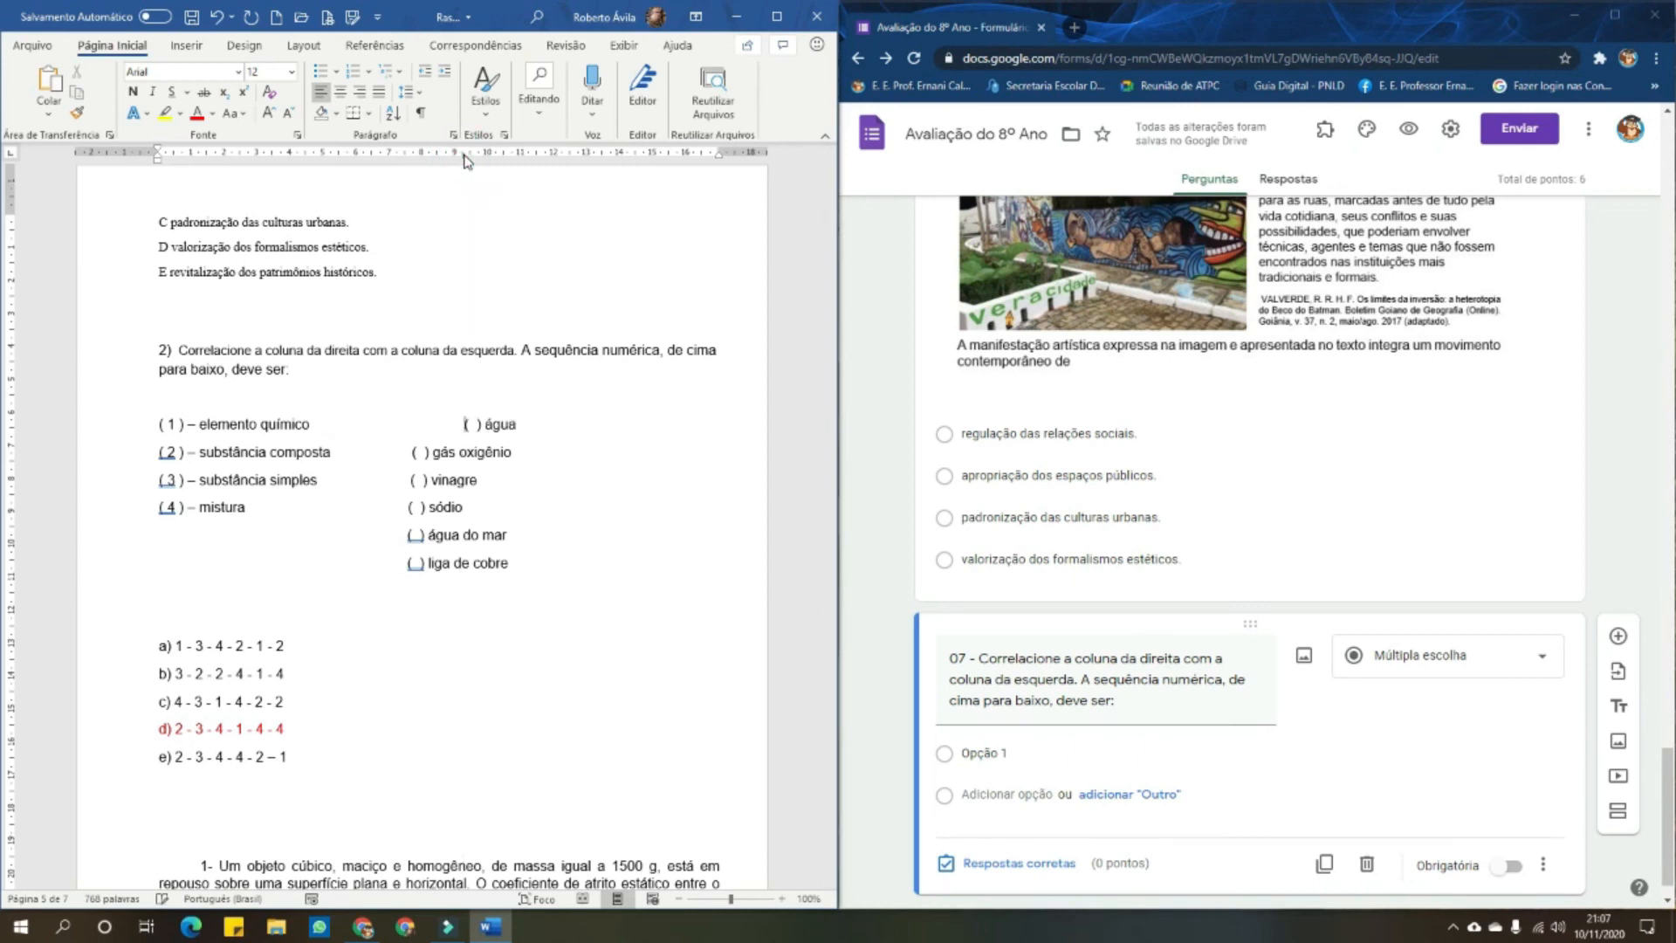
left_click_drag(462, 155, 429, 161)
left_click(456, 152)
left_click_drag(455, 152, 457, 151)
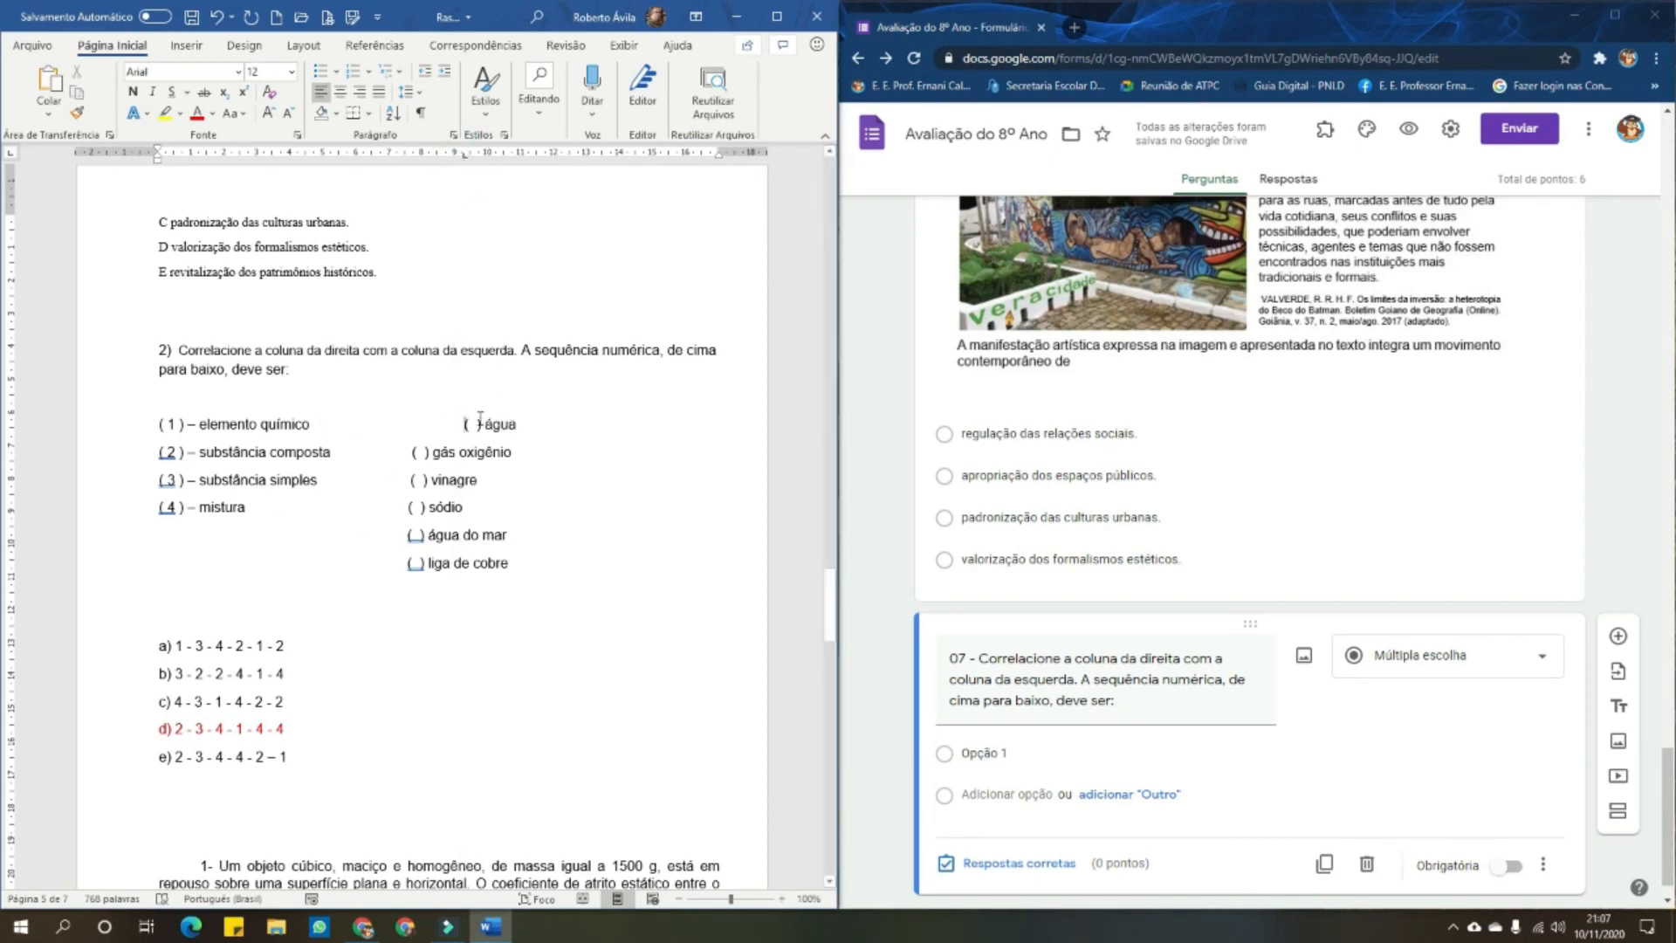
Select all rows of the matching columns and move the tab stop to 9 cm on the ruler
left_click_drag(125, 424, 106, 574)
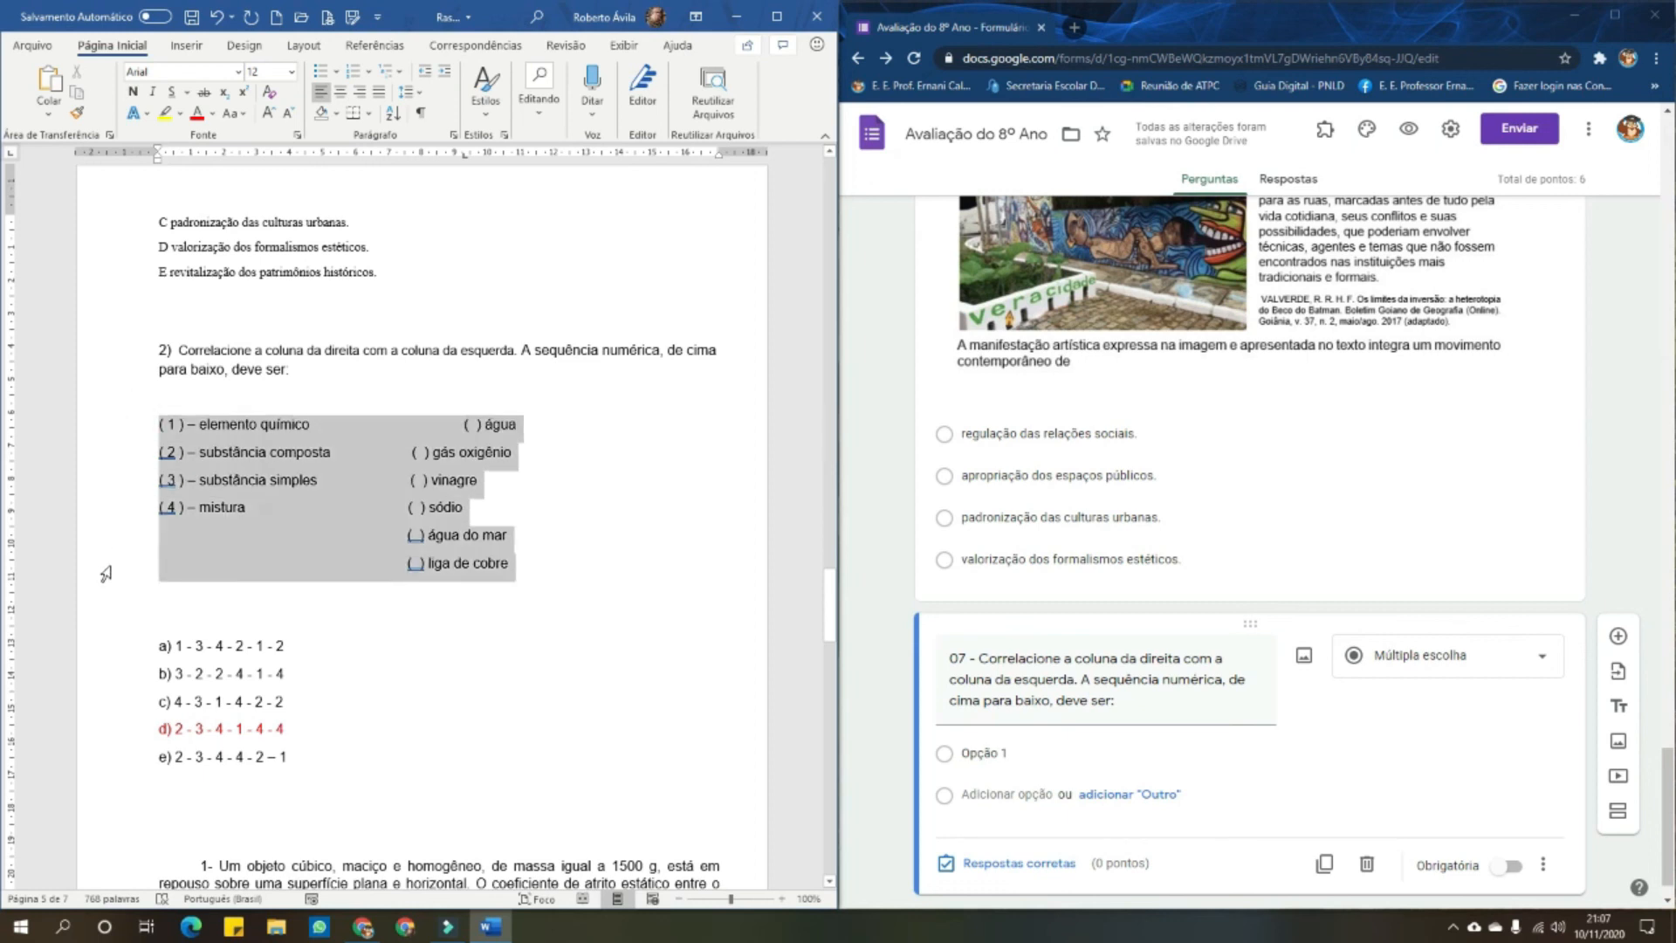
mouse_move(462, 153)
left_mouse_down()
mouse_move(486, 159)
mouse_move(454, 163)
left_mouse_up()
left_click(441, 450)
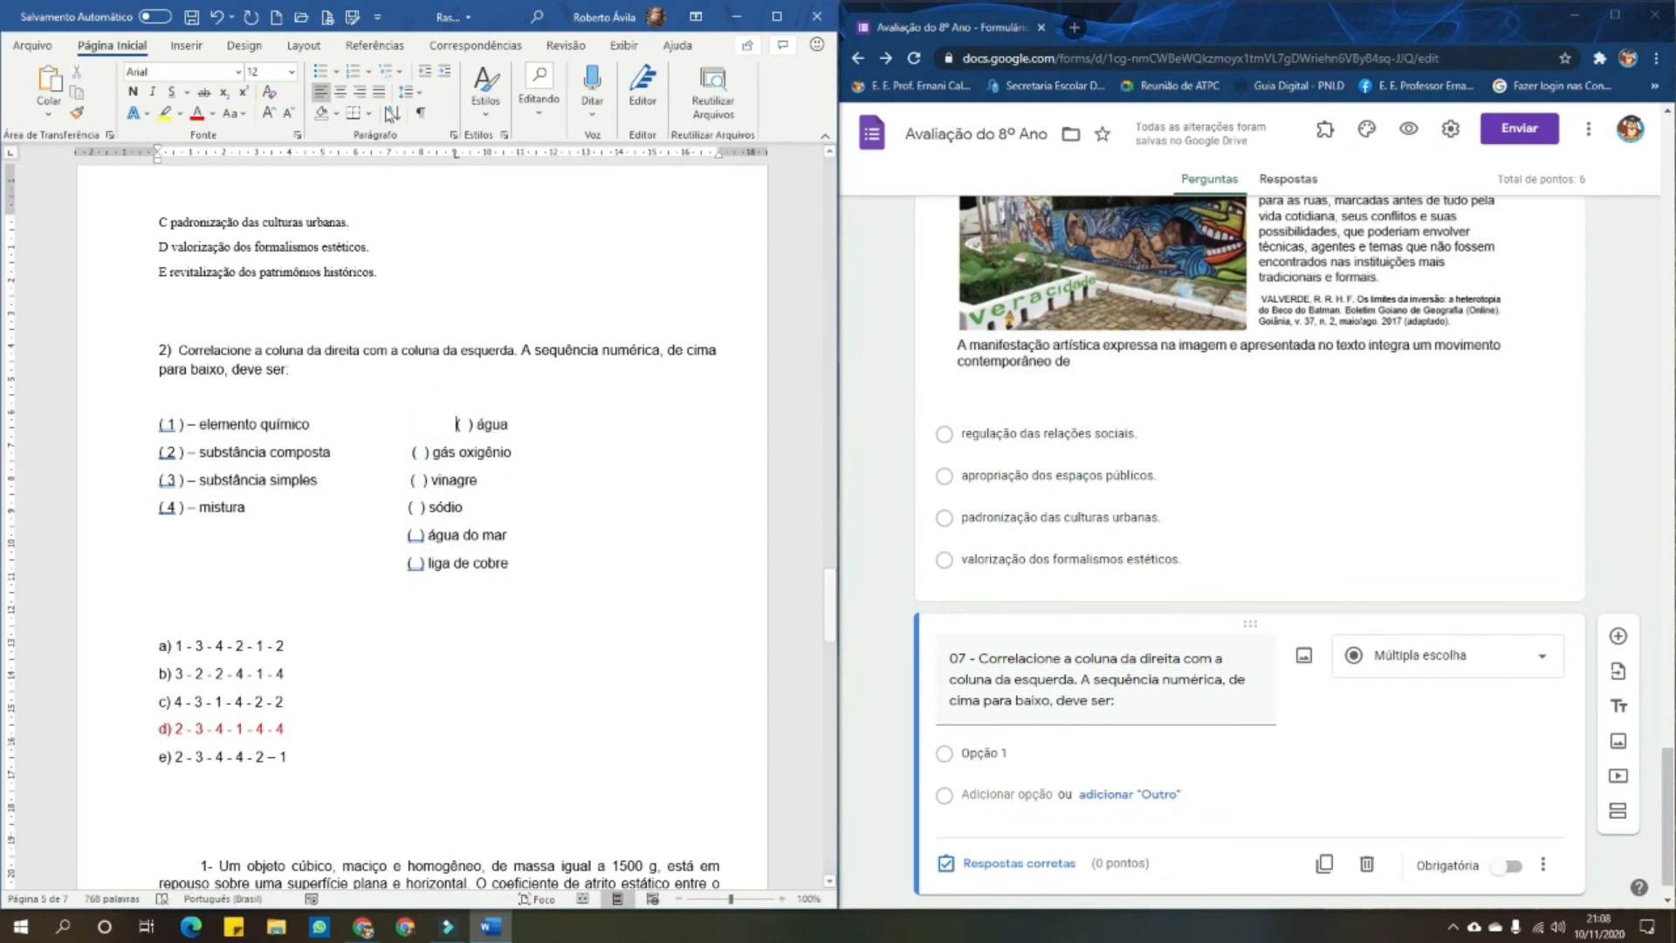
Show the formatting marks and replace the spaces before "( ) gás oxigênio", "( ) vinagre" and "( ) sódio" with a tab
left_click(424, 113)
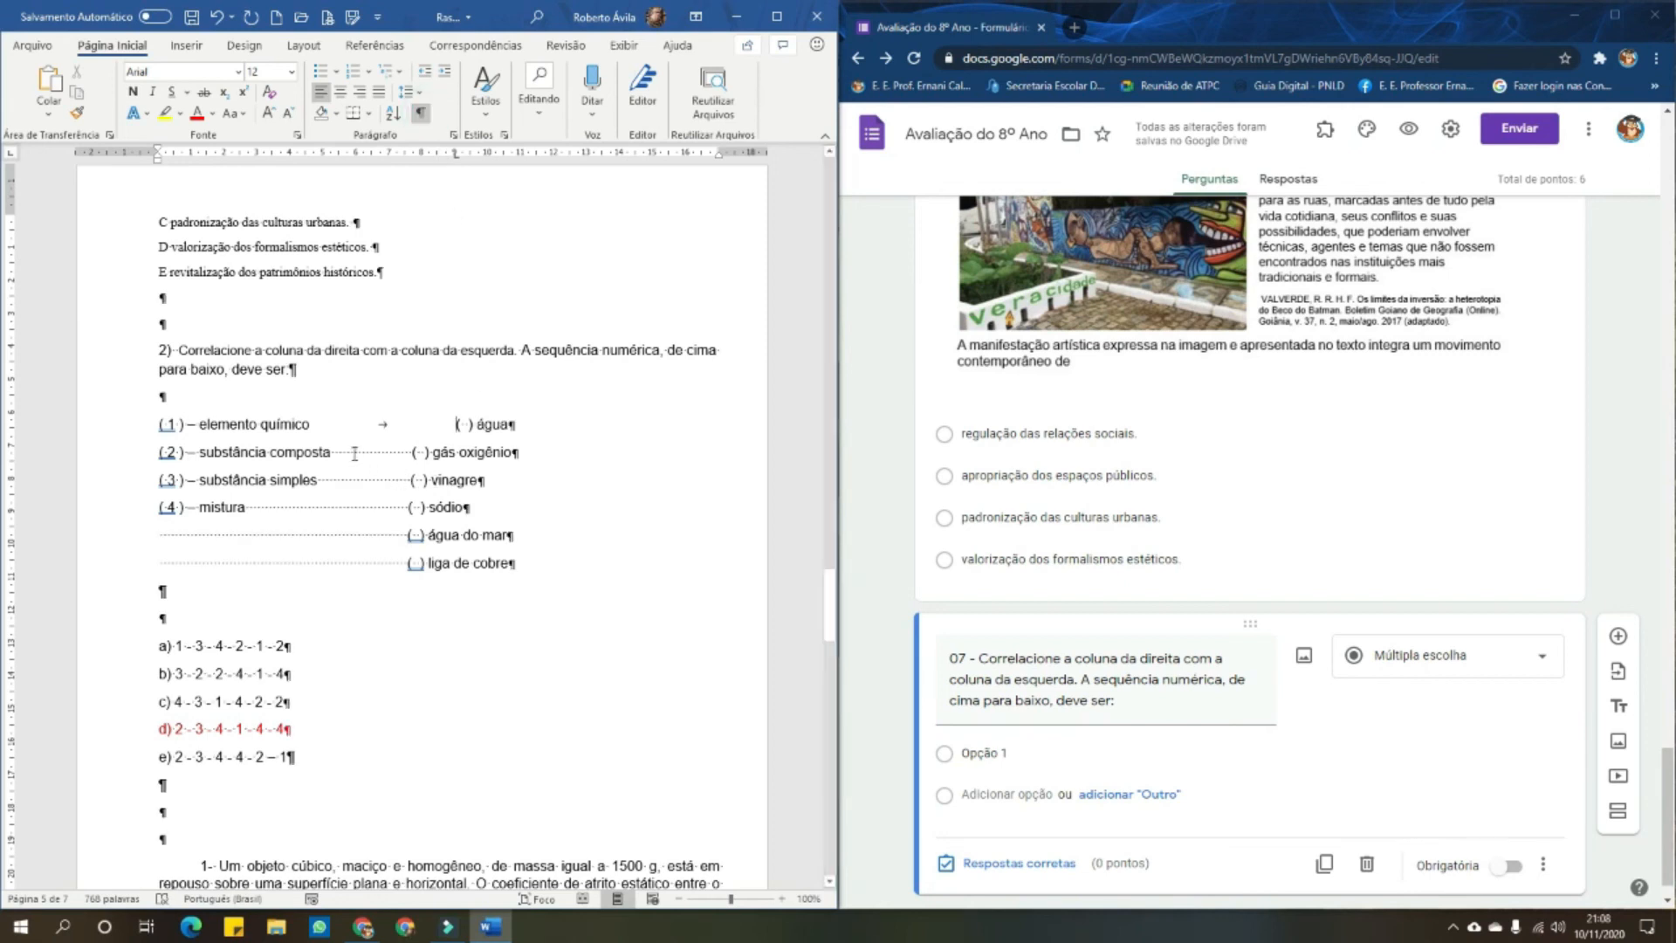
left_click(422, 116)
left_click(424, 117)
left_click_drag(331, 453, 416, 454)
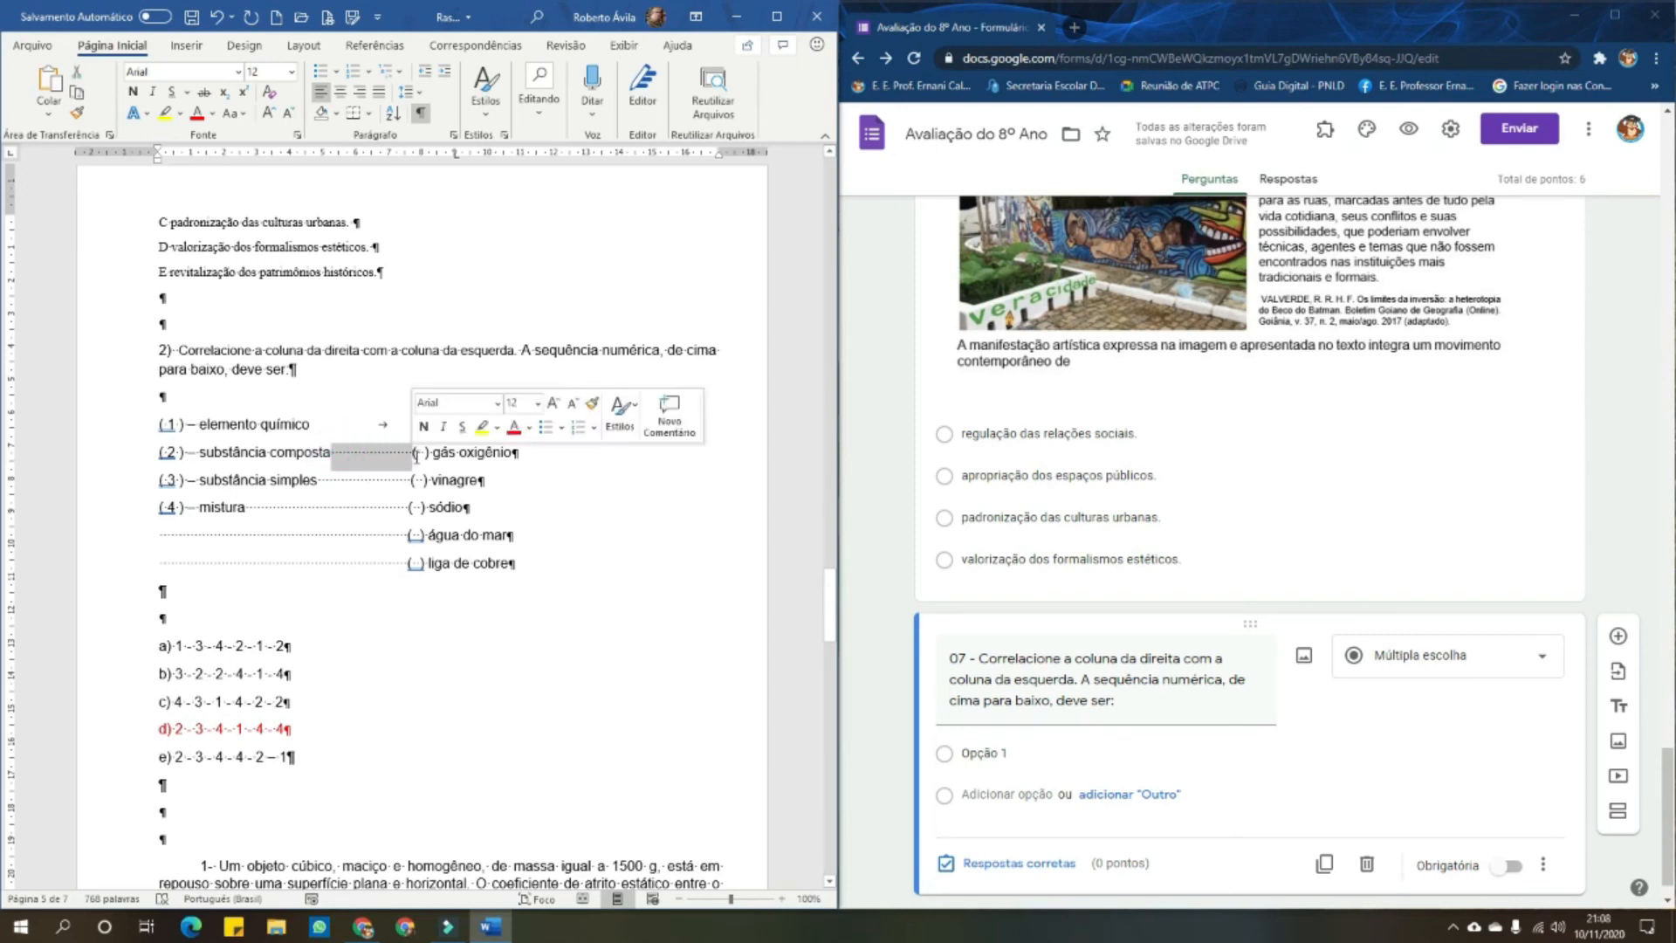
key("Tab")
left_click_drag(320, 480, 412, 480)
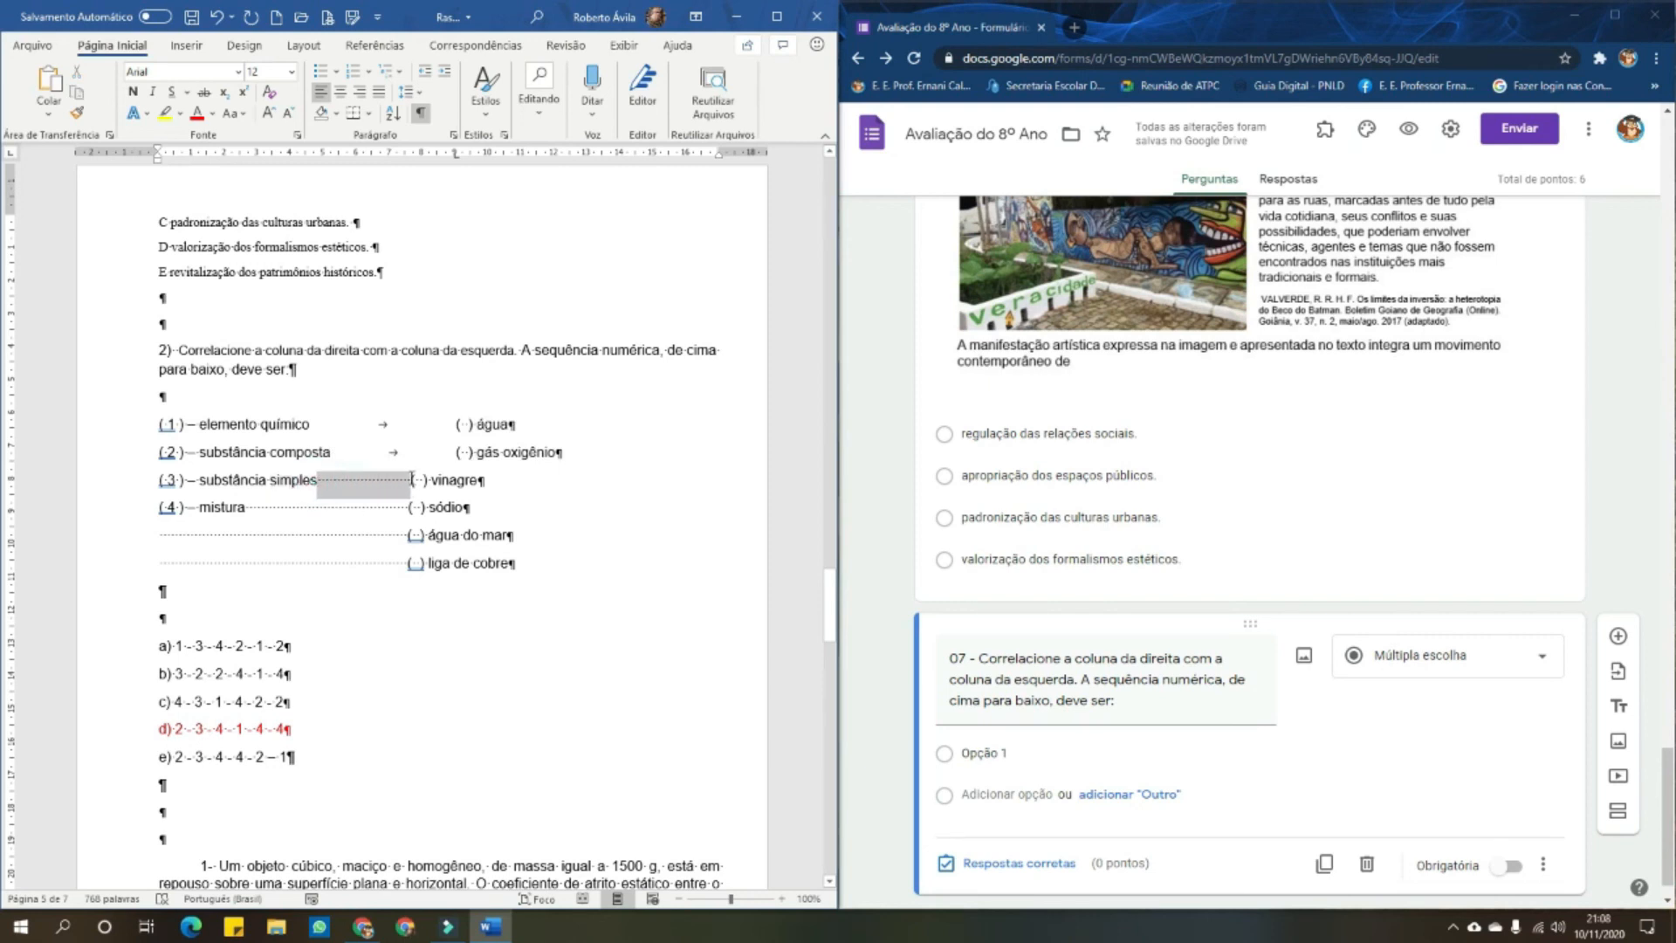
key("Tab")
left_click_drag(251, 512, 411, 507)
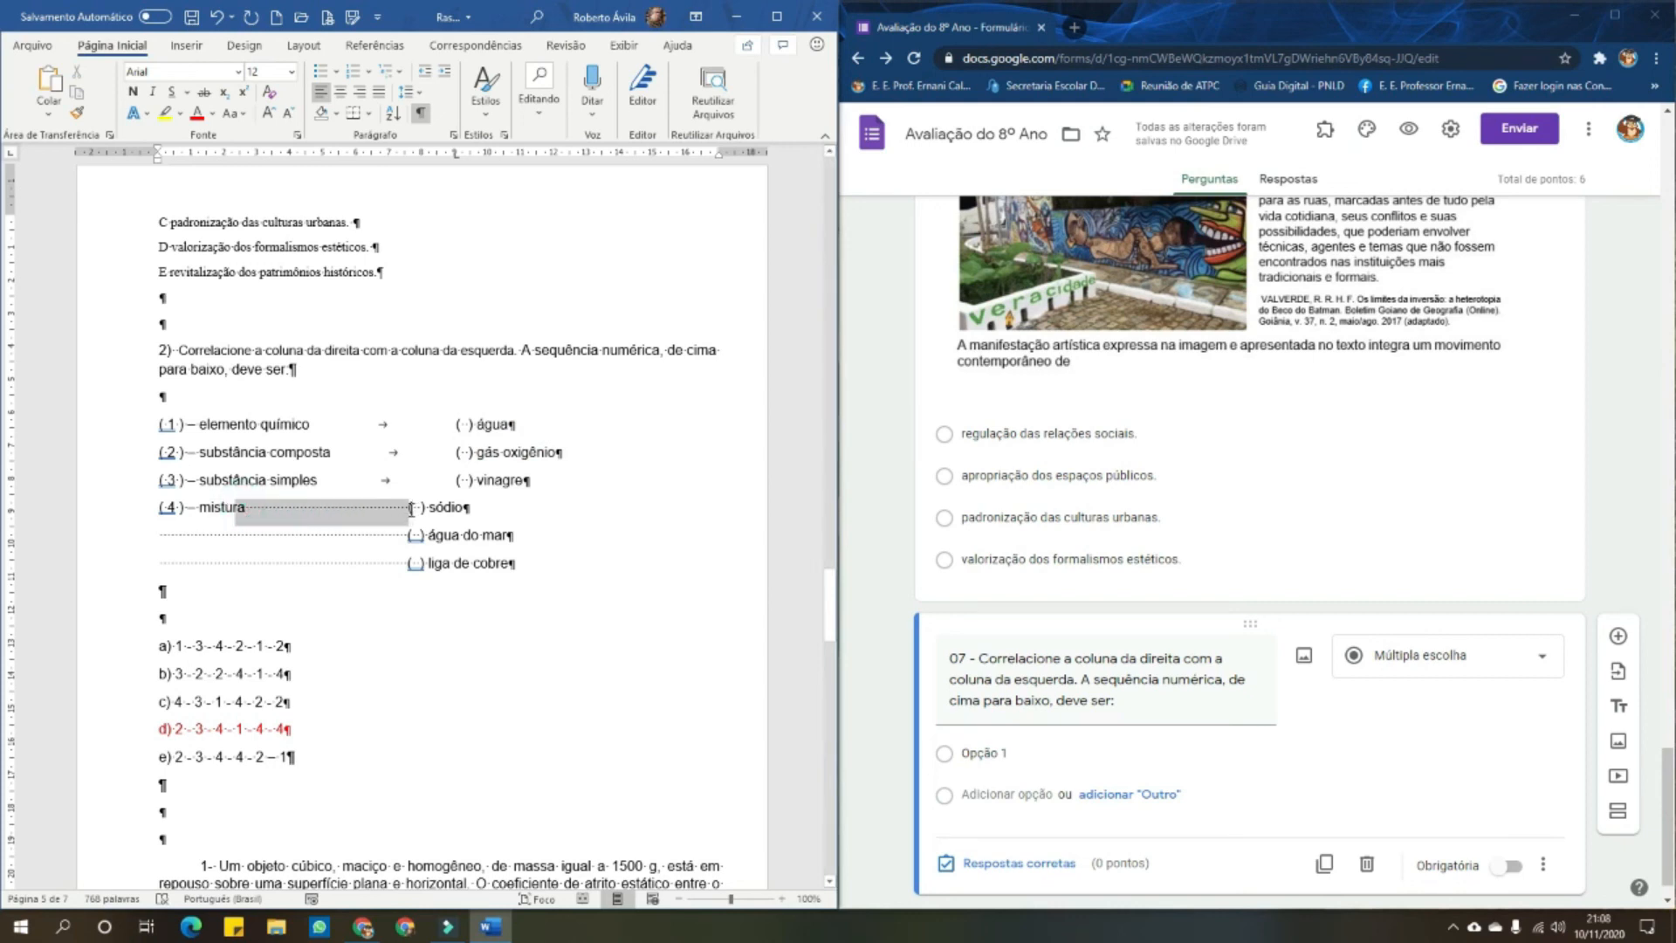
key("Tab")
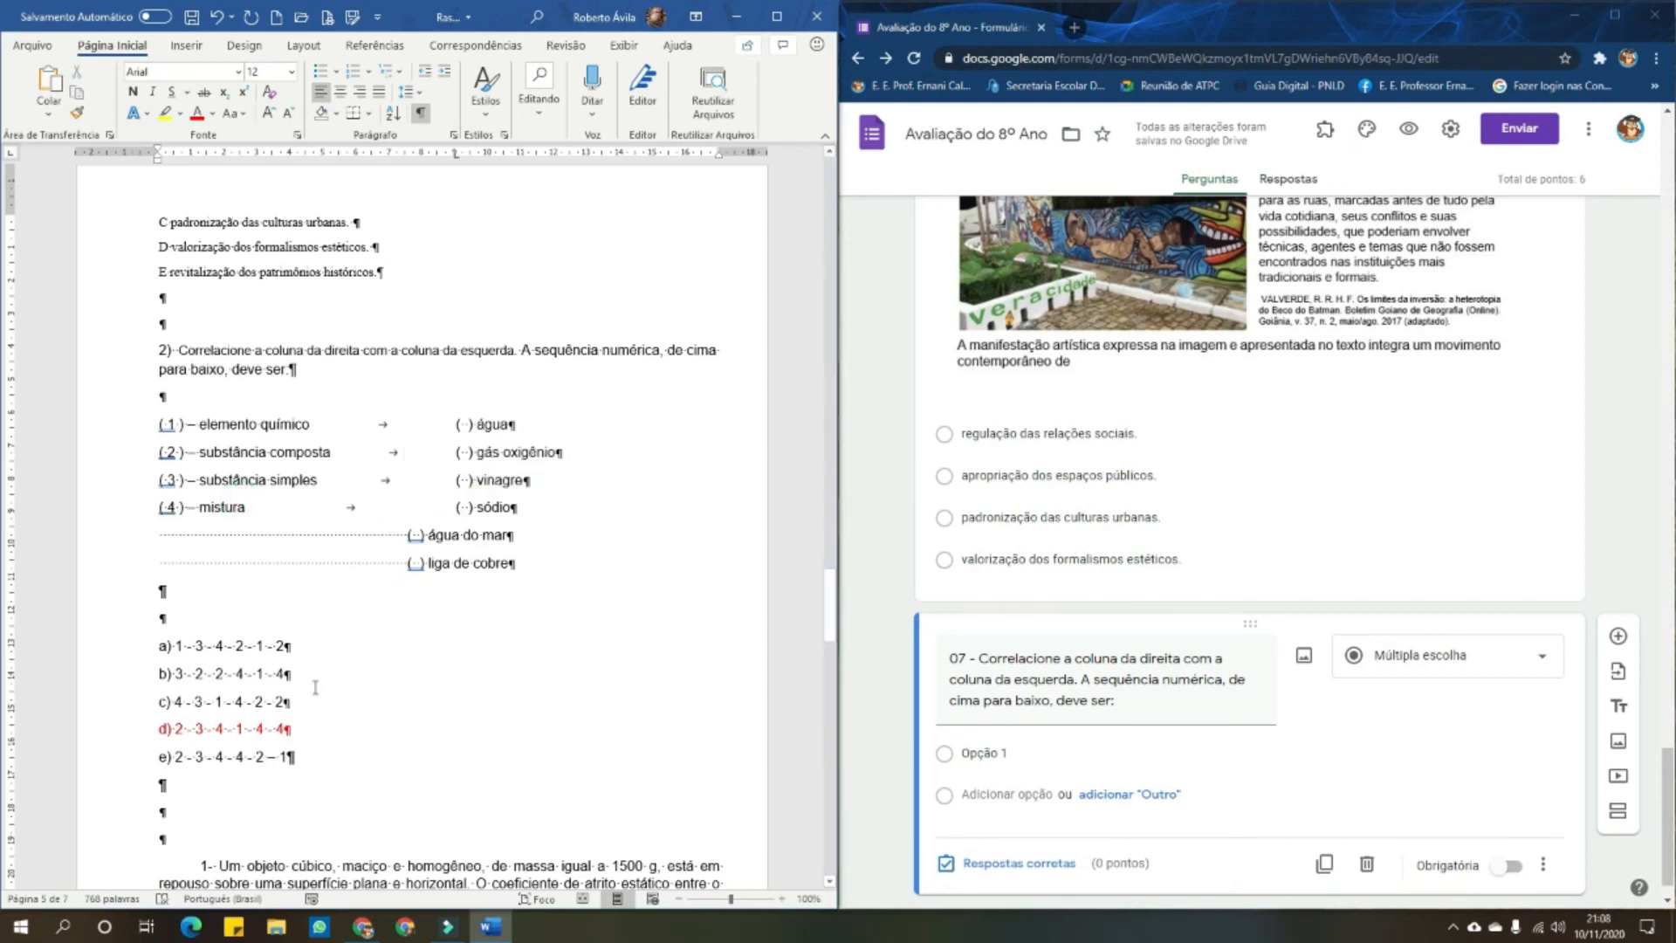
Replace the leading spaces before "( ) água do mar" and "( ) liga de cobre" with a tab
left_click_drag(154, 533, 414, 532)
key("Tab")
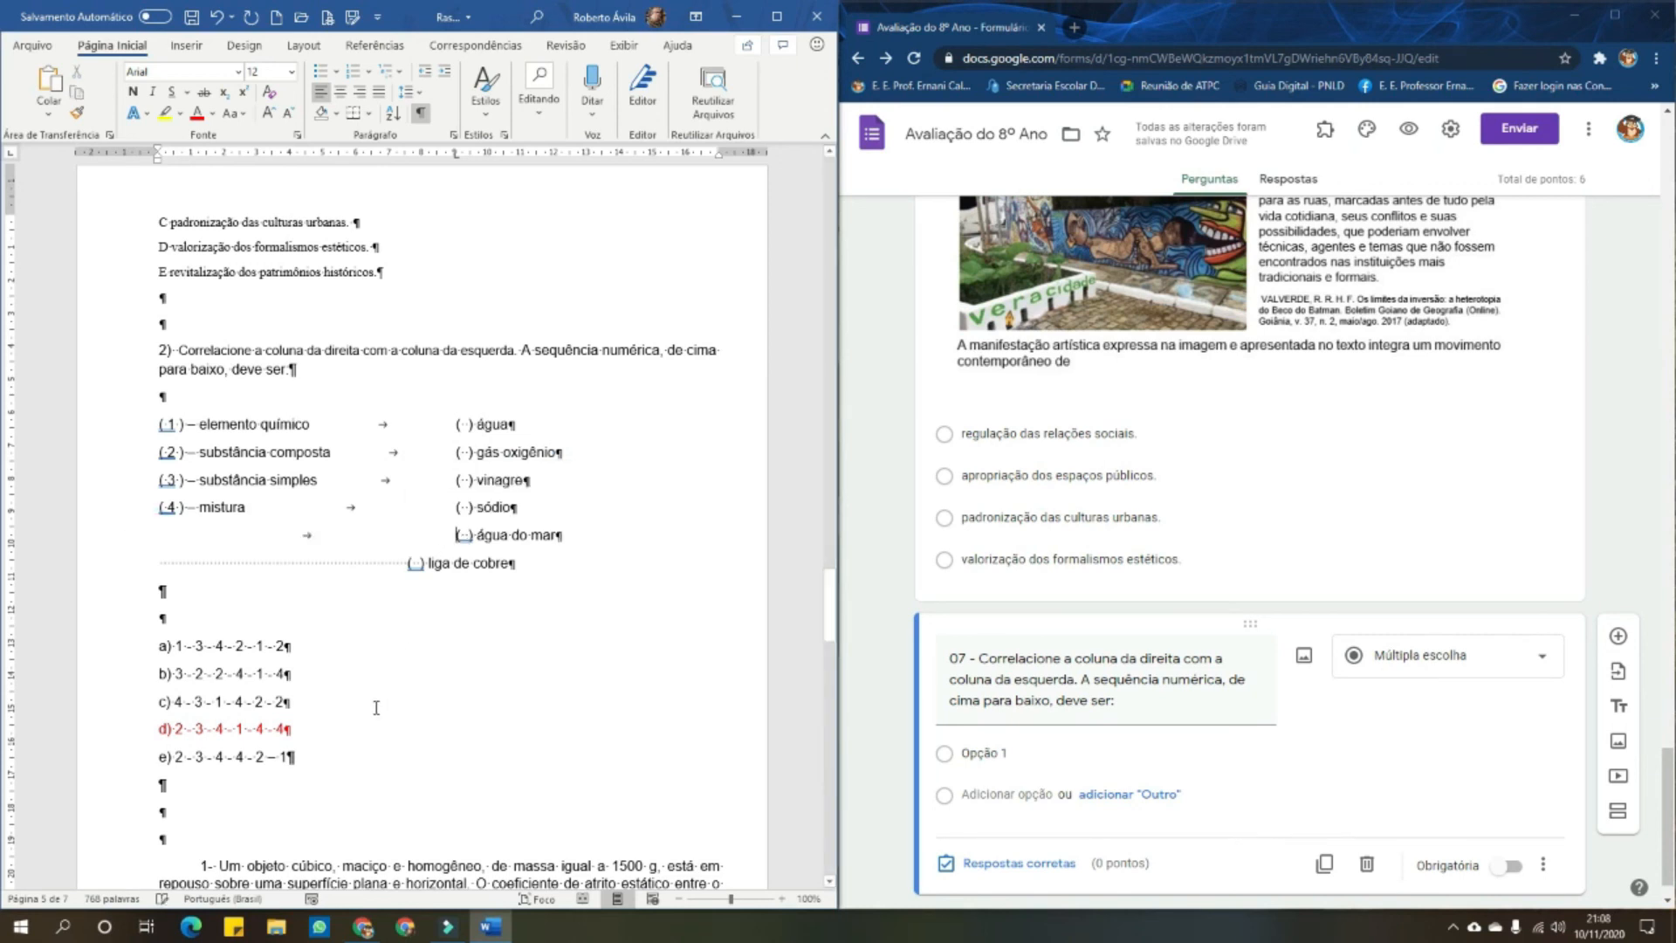
left_click_drag(306, 561, 401, 551)
key("Tab")
key("Delete")
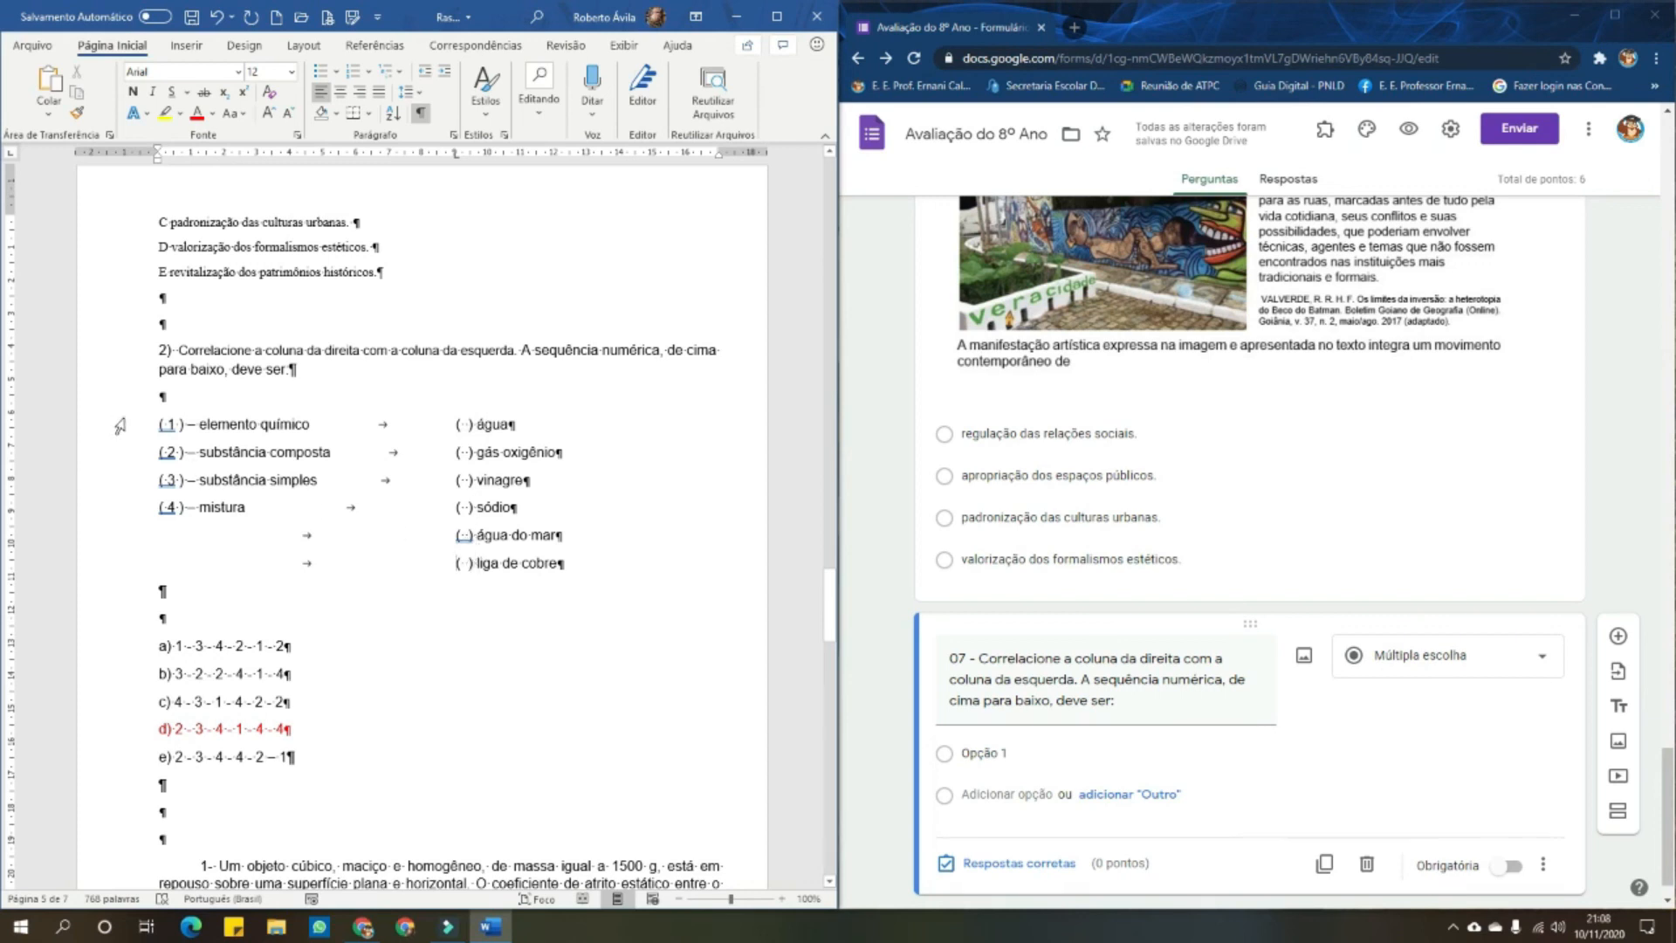
Select all six rows of the matching columns and move their tab stop to about 8.5 cm on the ruler
left_click_drag(119, 425, 131, 480)
left_click(354, 576)
left_click_drag(139, 428, 148, 576)
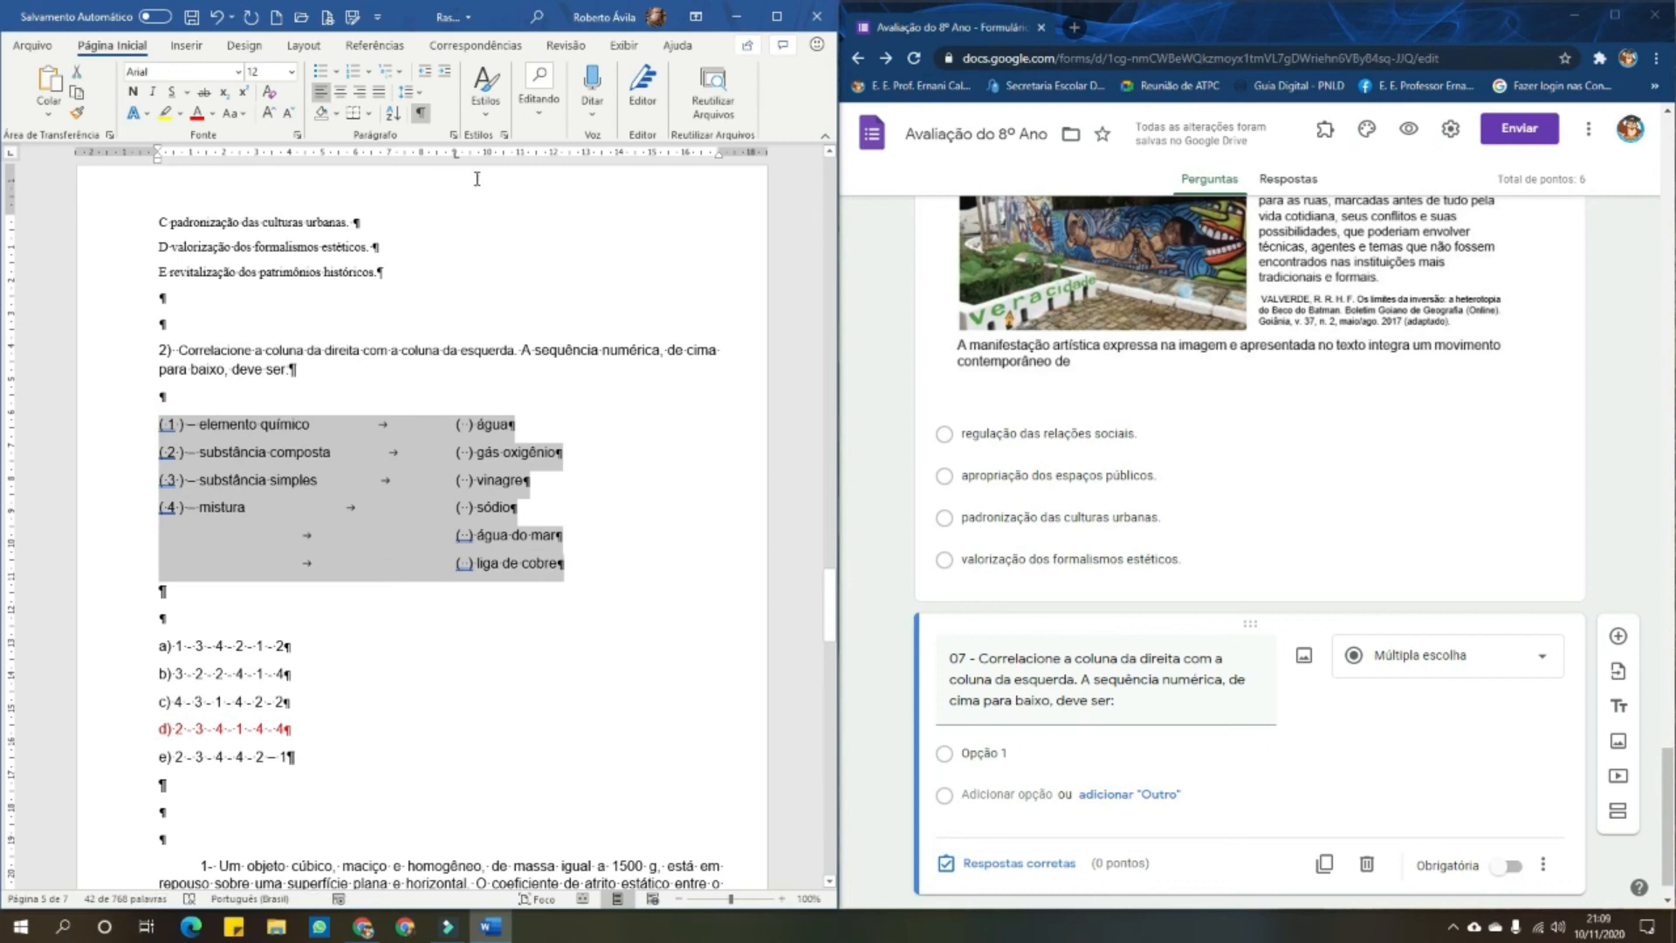
mouse_move(454, 153)
left_mouse_down()
mouse_move(533, 164)
mouse_move(375, 163)
mouse_move(441, 168)
left_mouse_up()
left_click(497, 669)
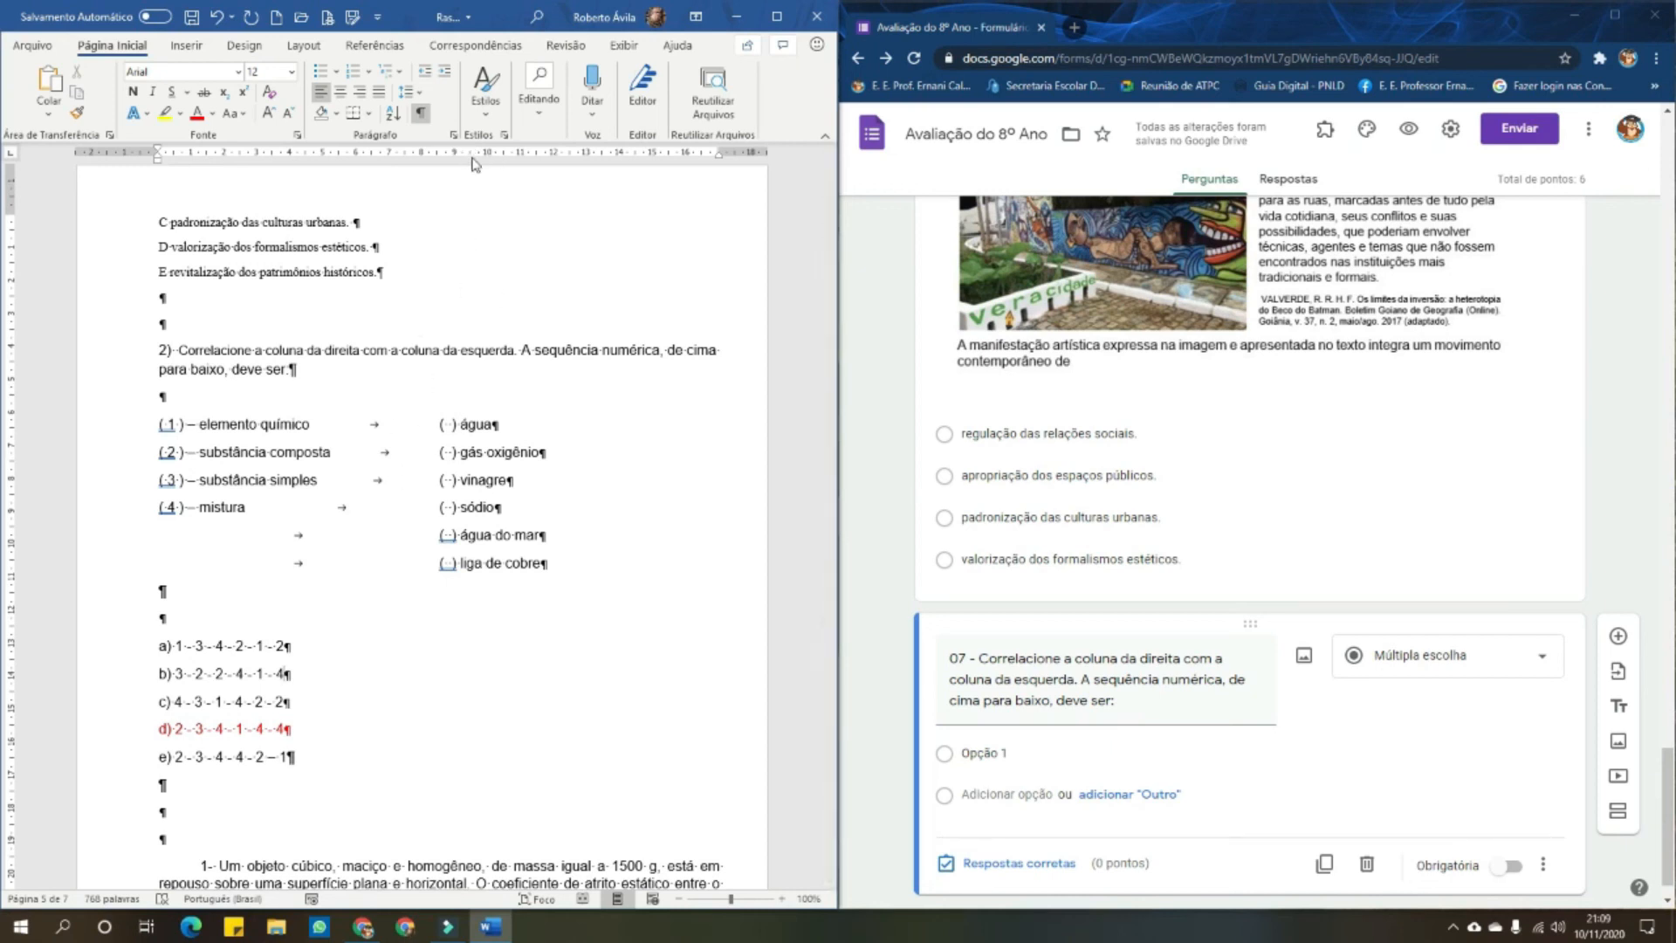
Set the paragraph spacing after all rows of the matching columns to 0 pt
left_click(440, 479)
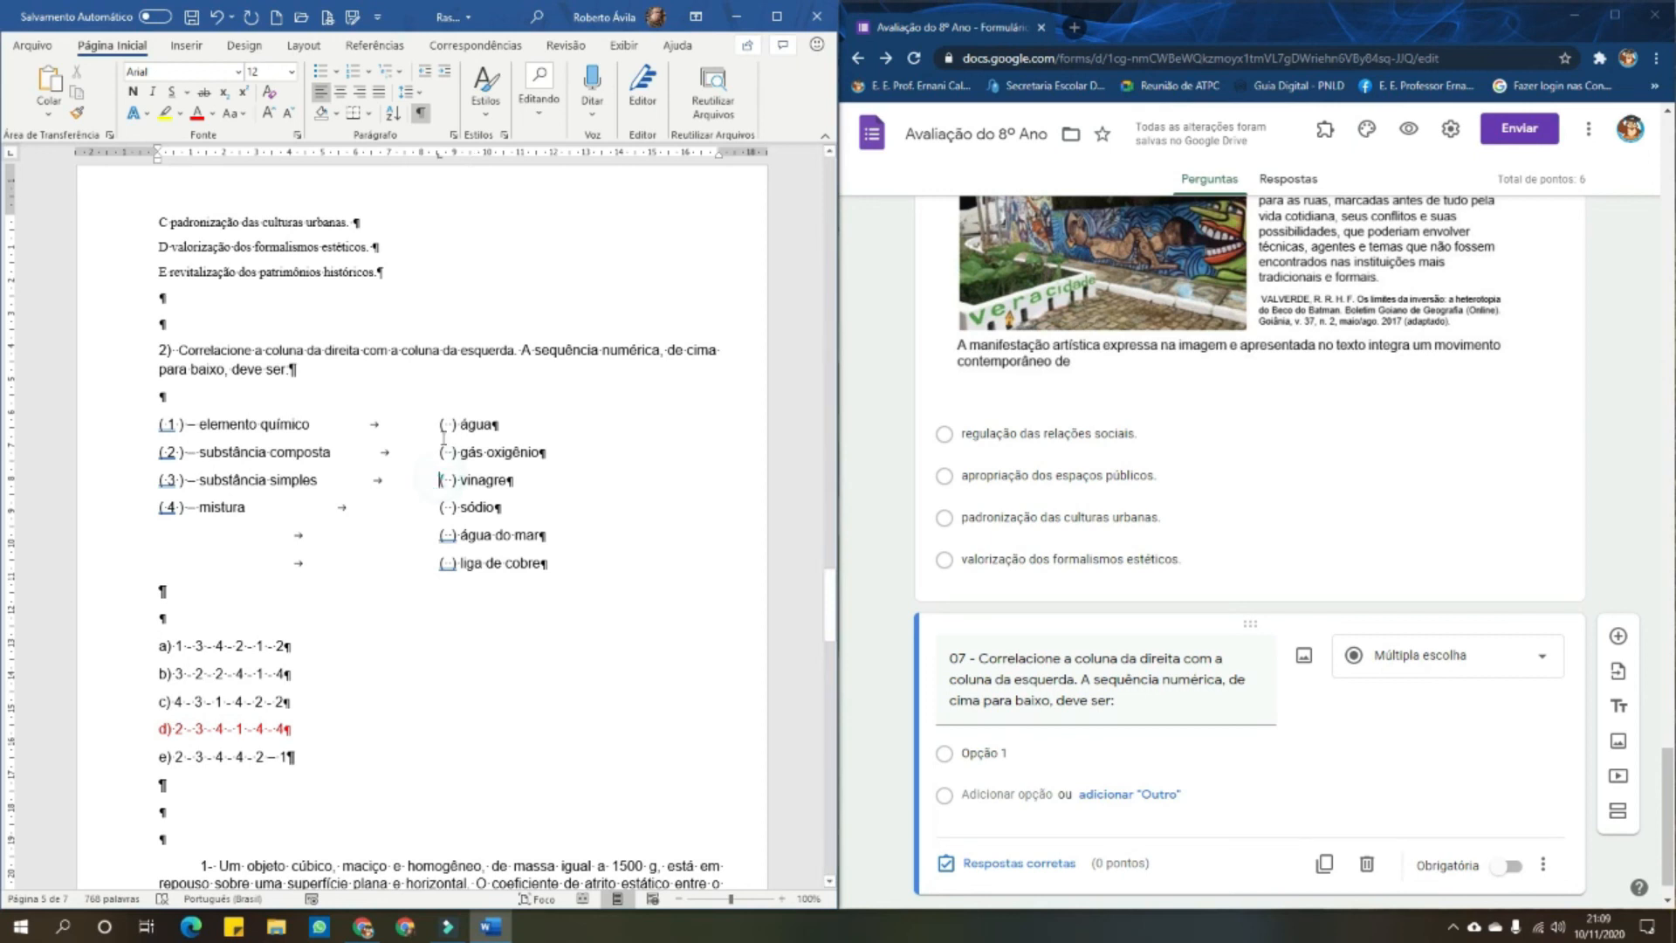
left_click(222, 398)
left_click(424, 452)
left_click_drag(143, 425, 149, 572)
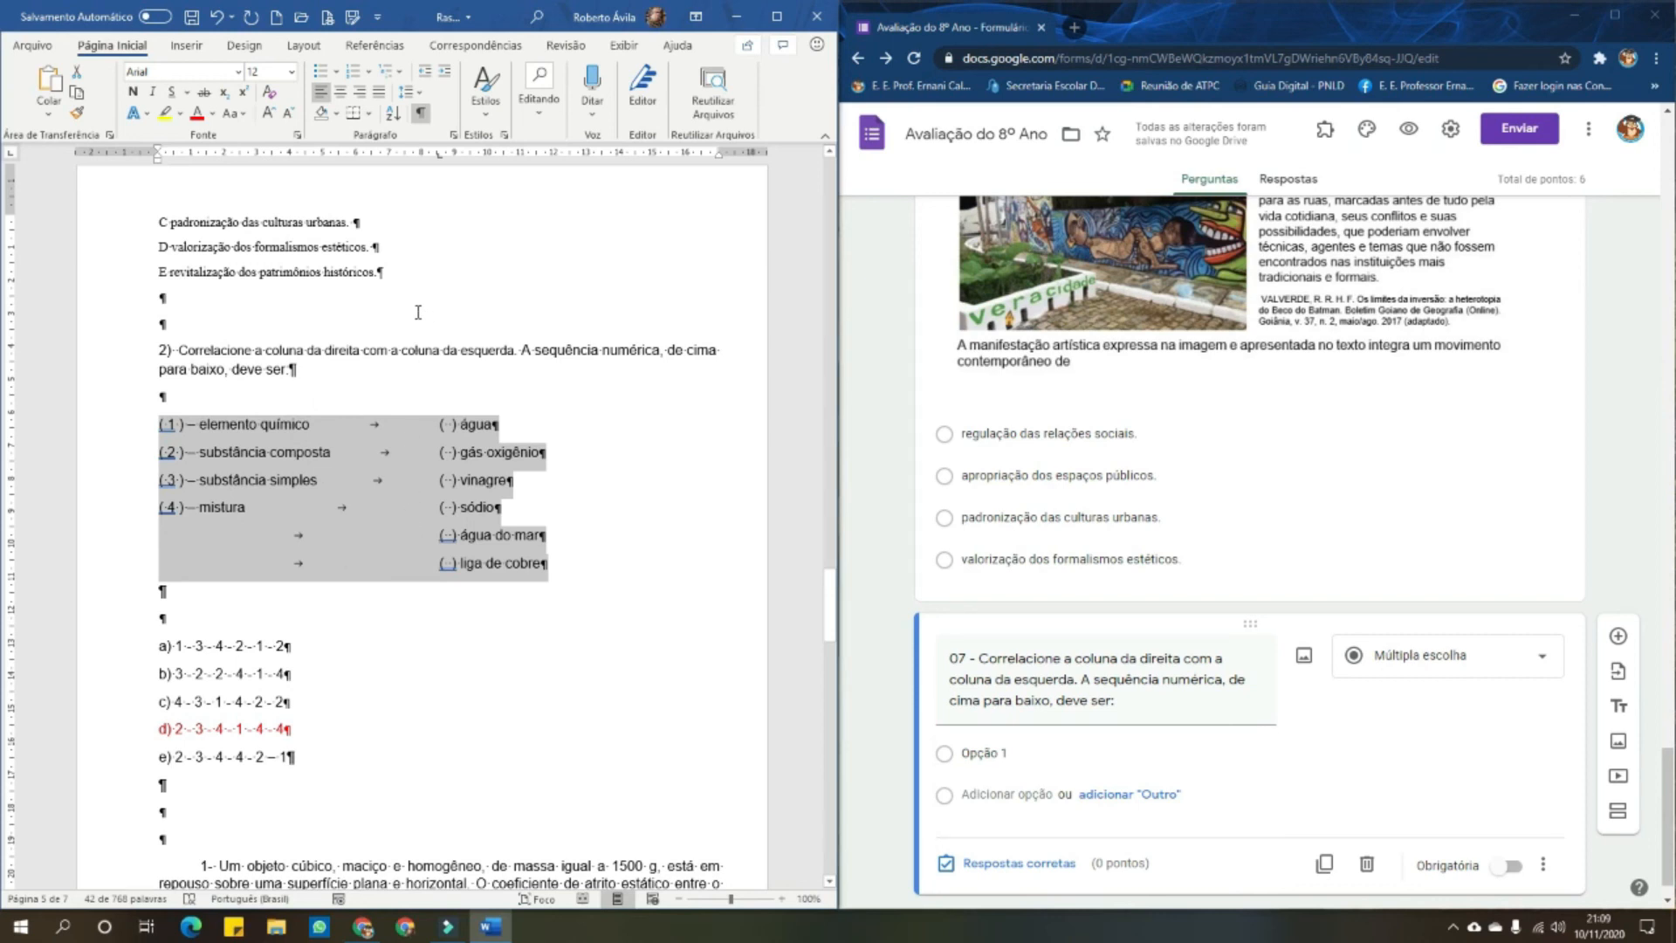
left_click(453, 135)
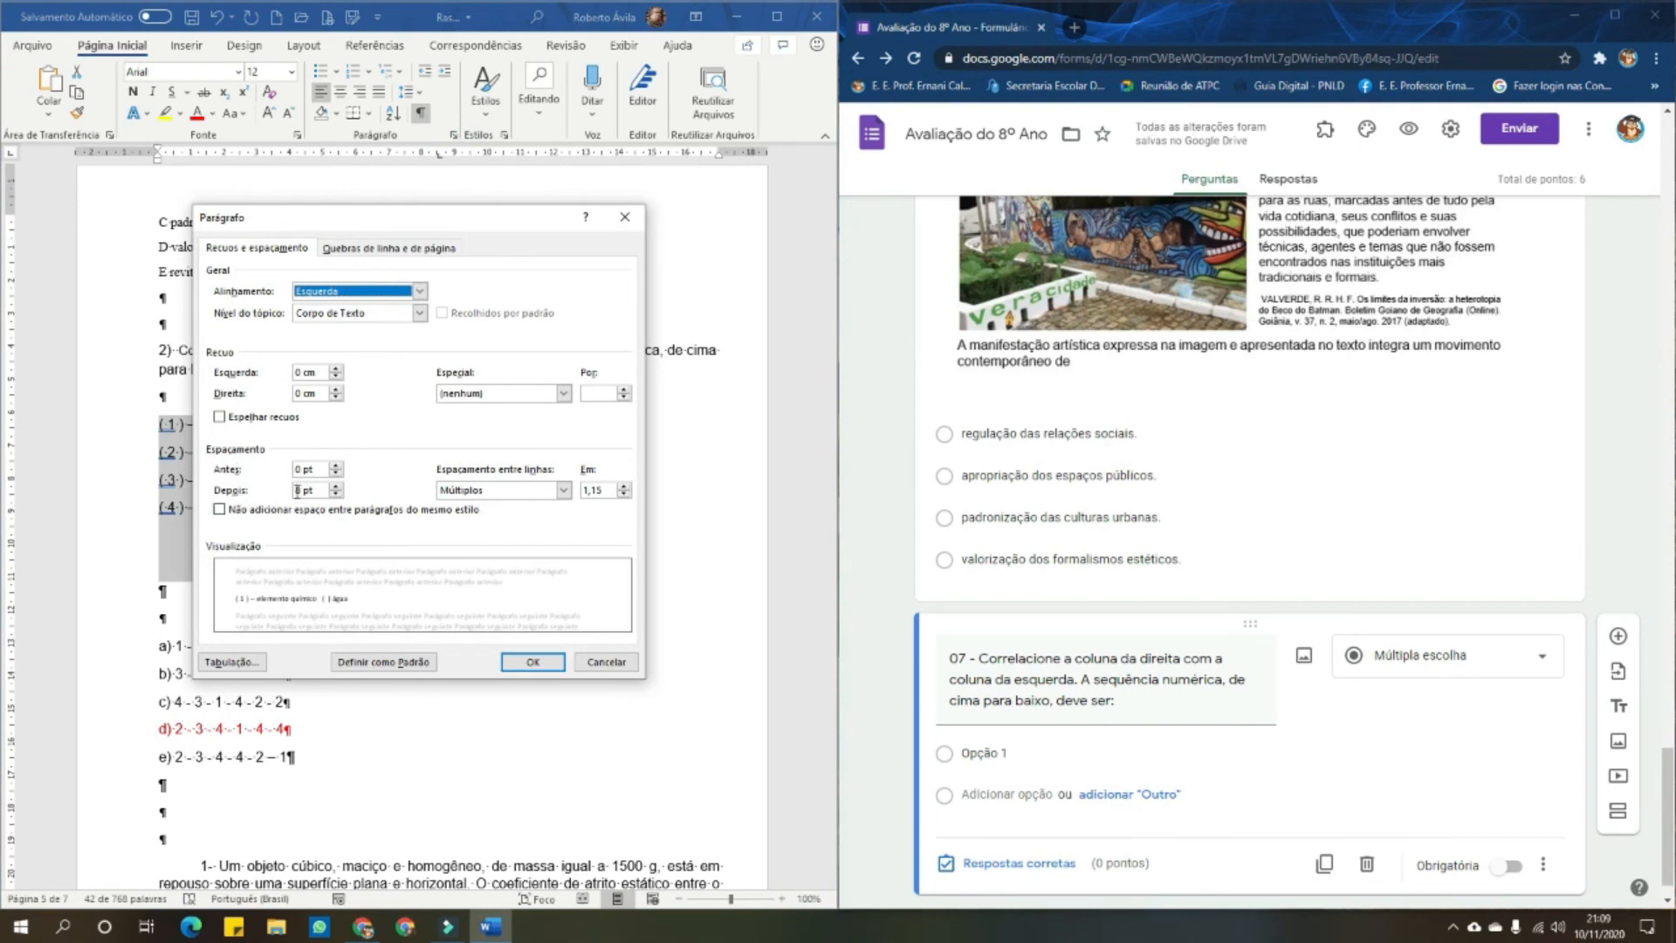
left_click(336, 495)
left_click(336, 495)
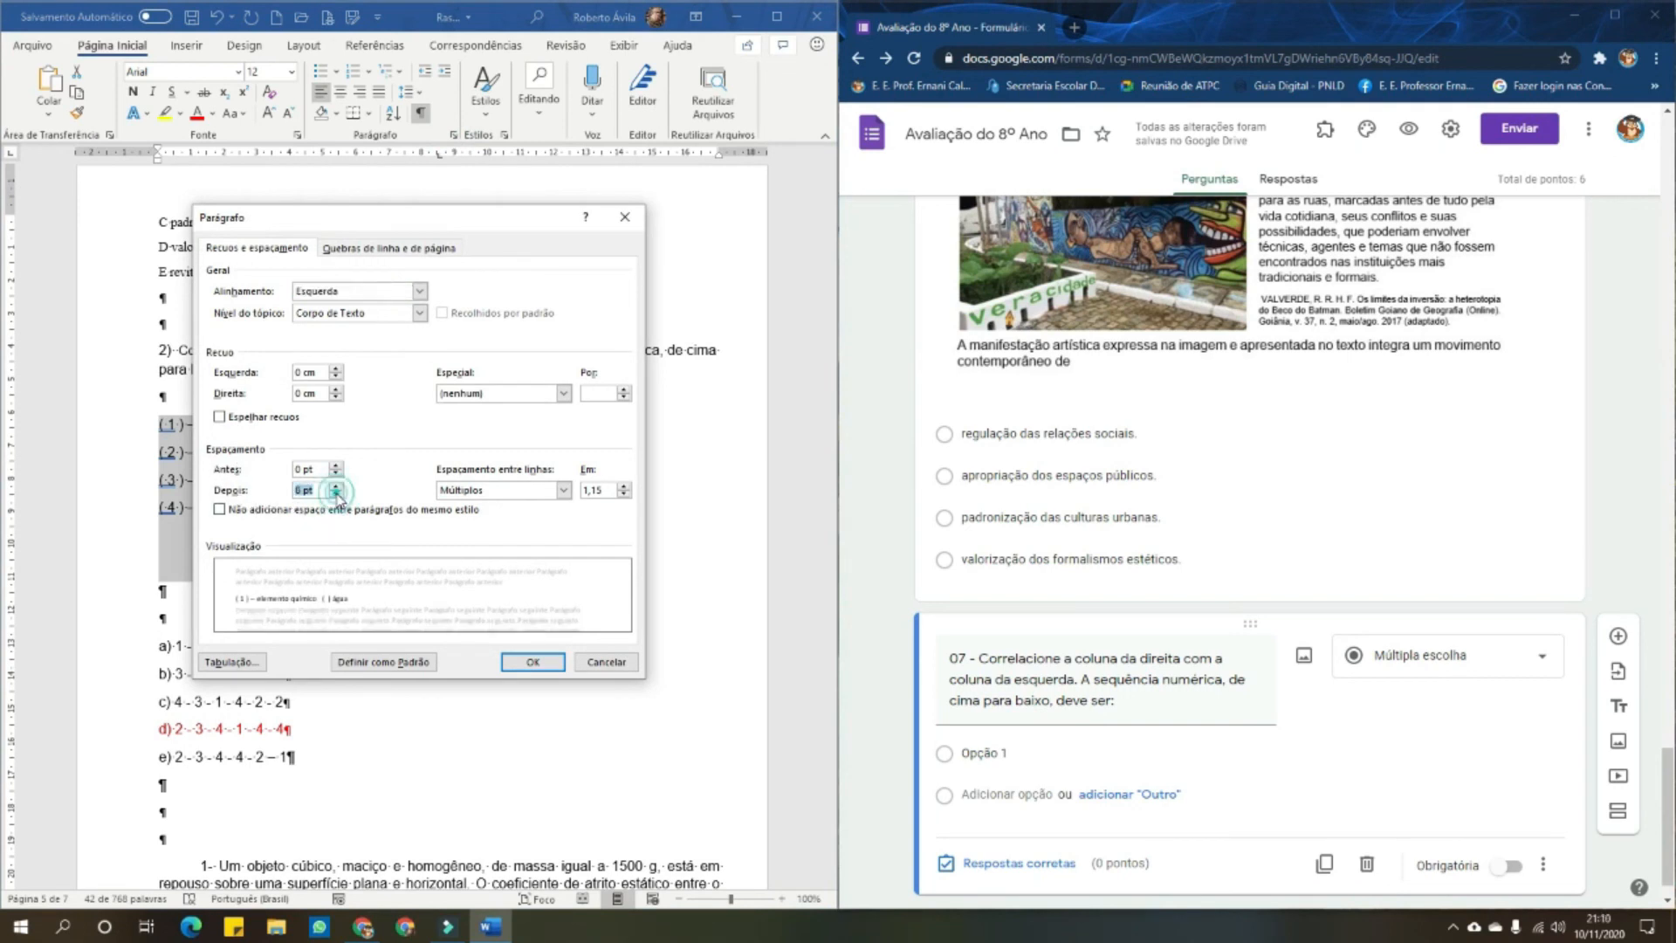
left_click(533, 662)
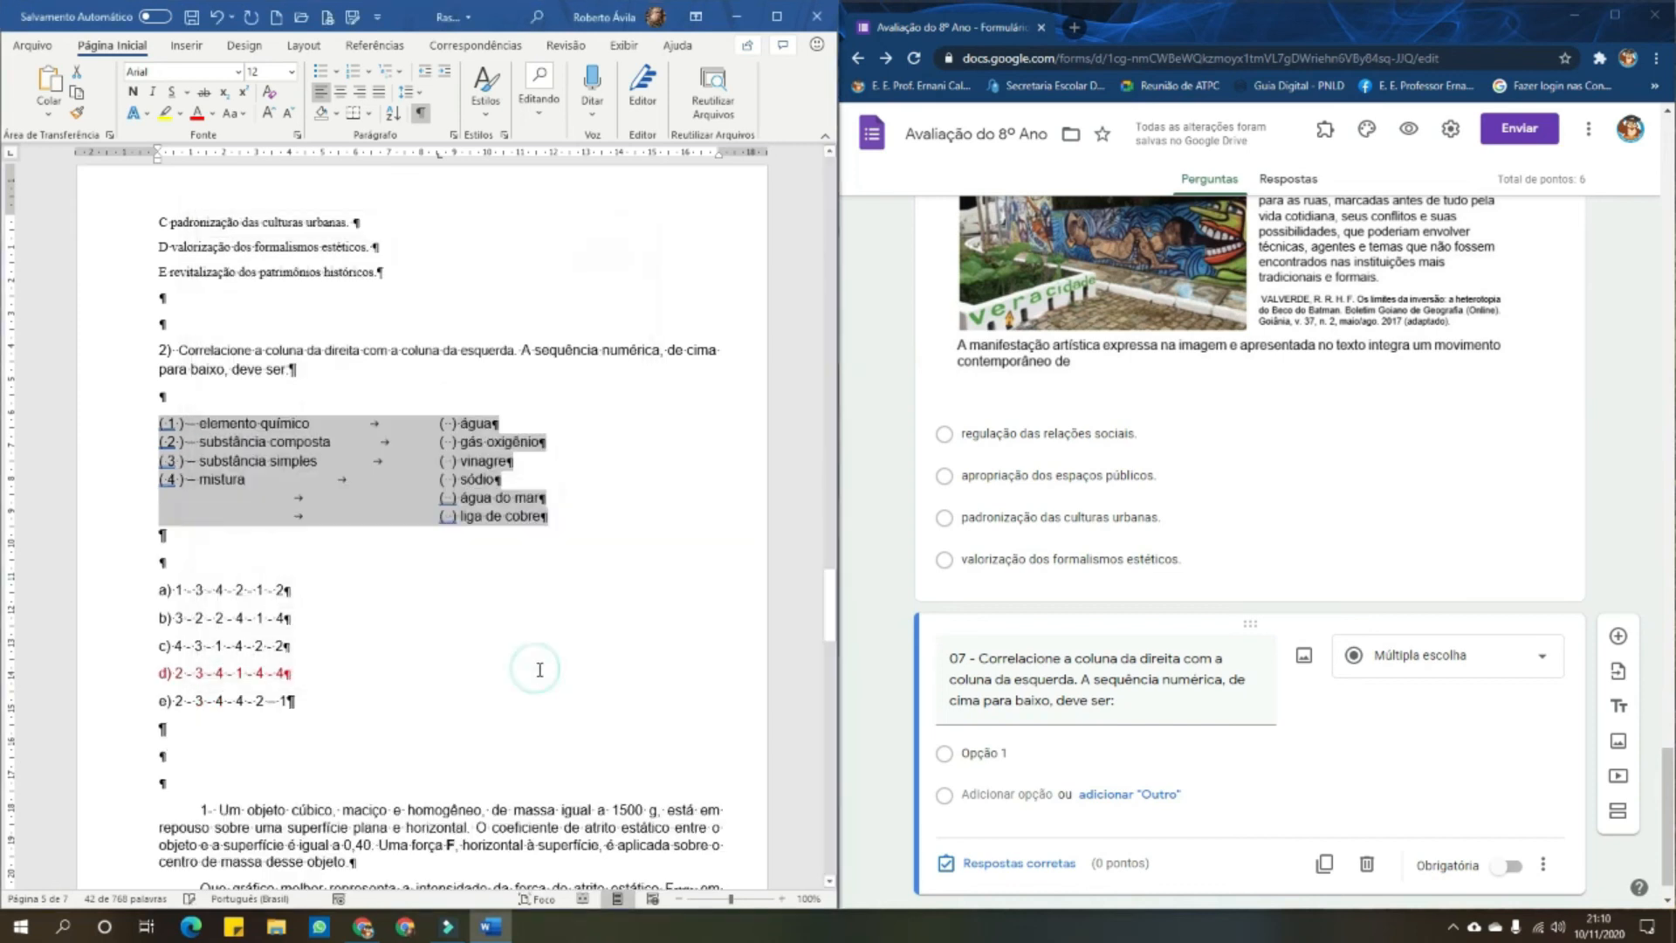
left_click(548, 595)
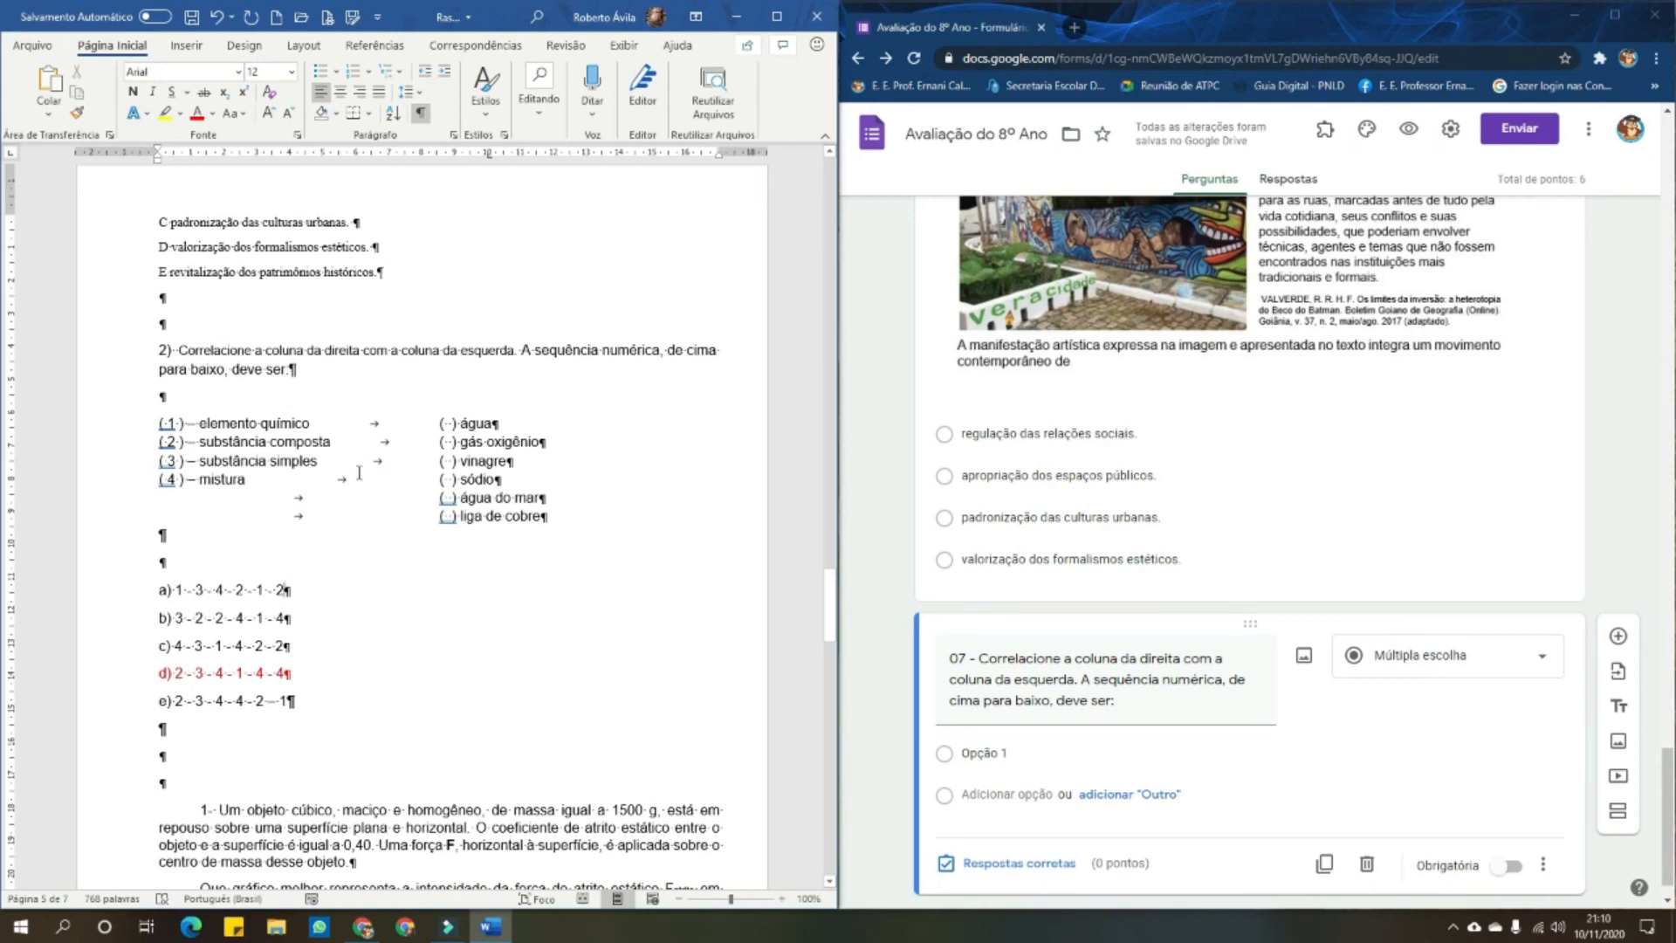
Hide the formatting marks and set the paragraph spacing after all matching-column rows to 3 pt
left_click(421, 112)
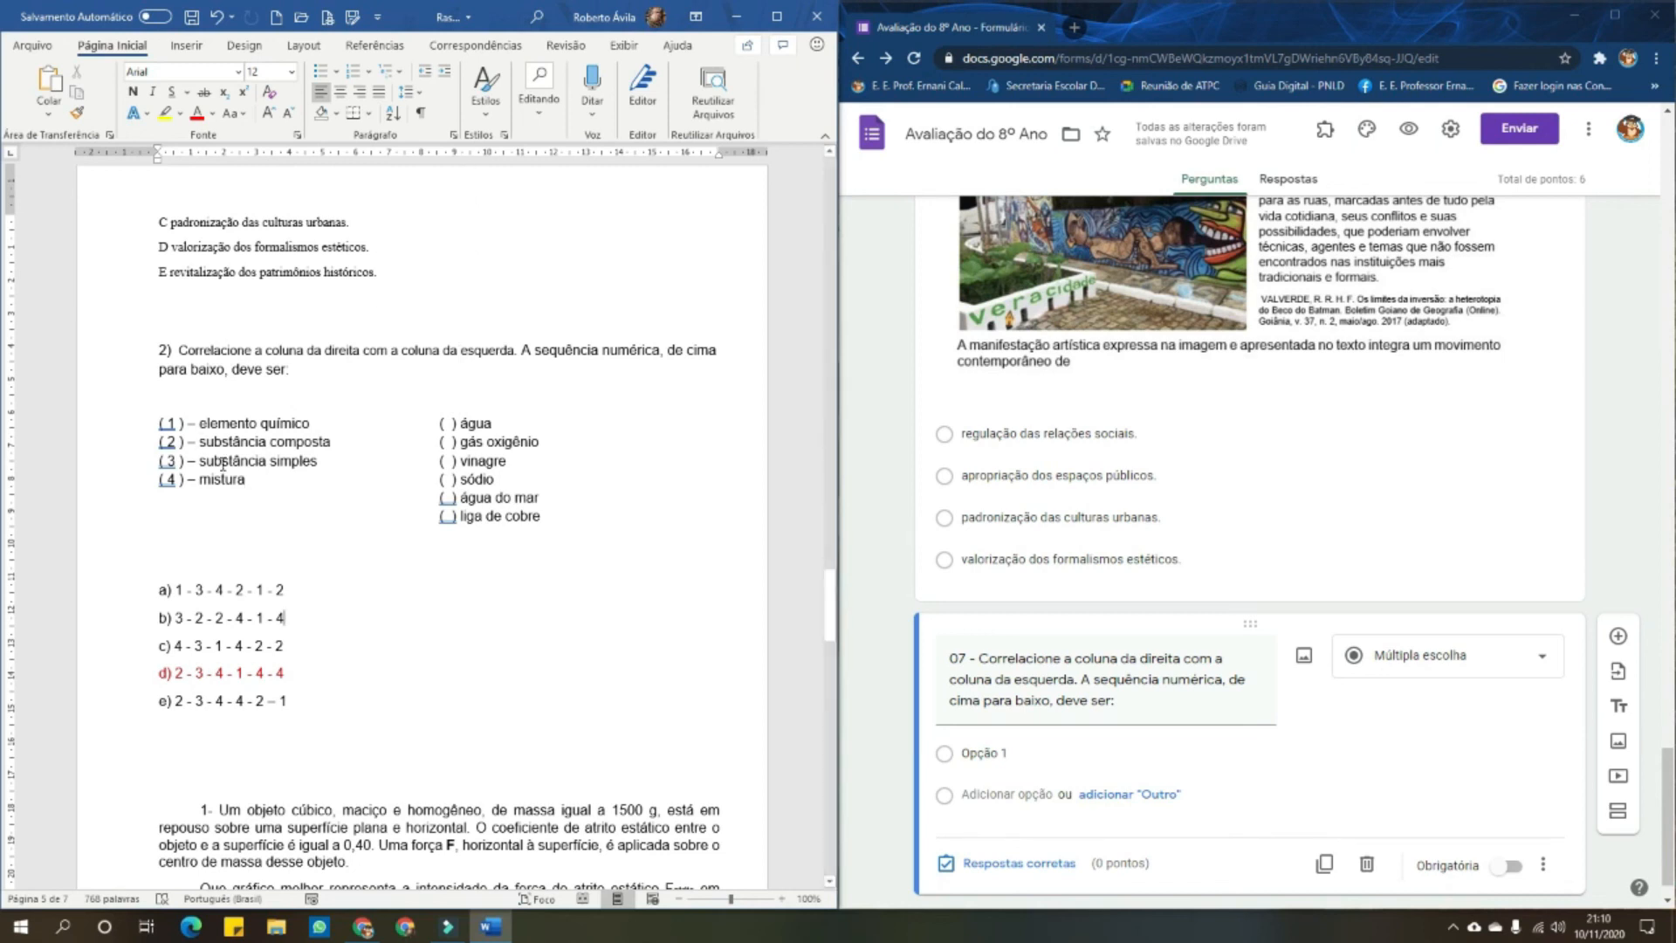
left_click_drag(152, 422, 117, 516)
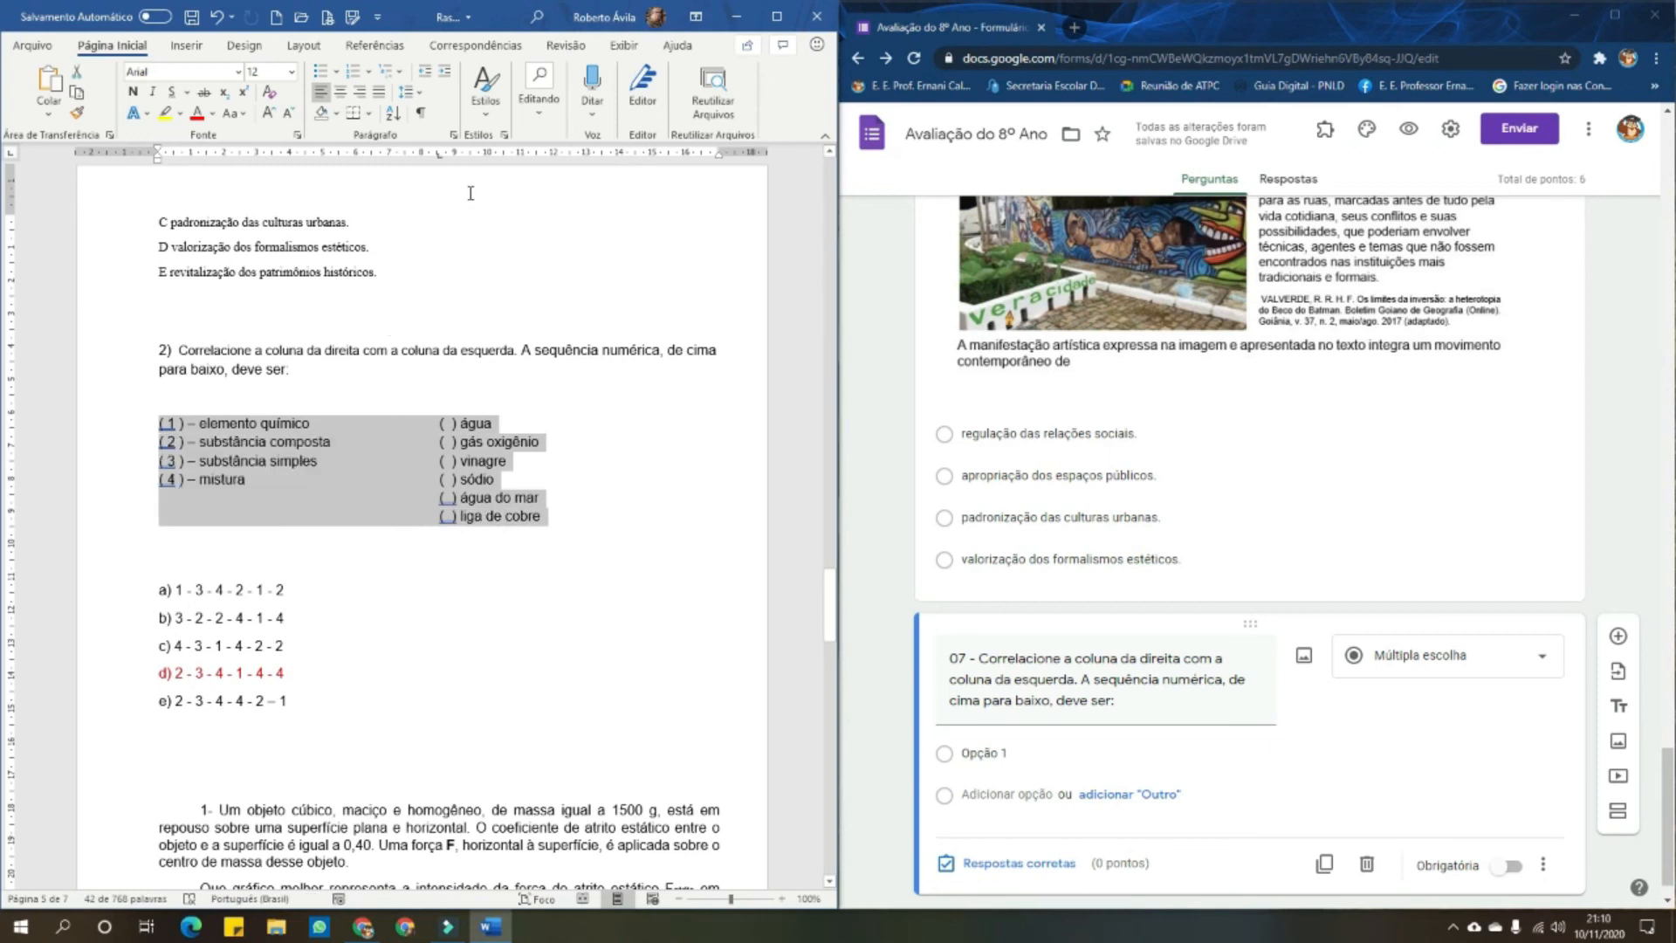
left_click(452, 135)
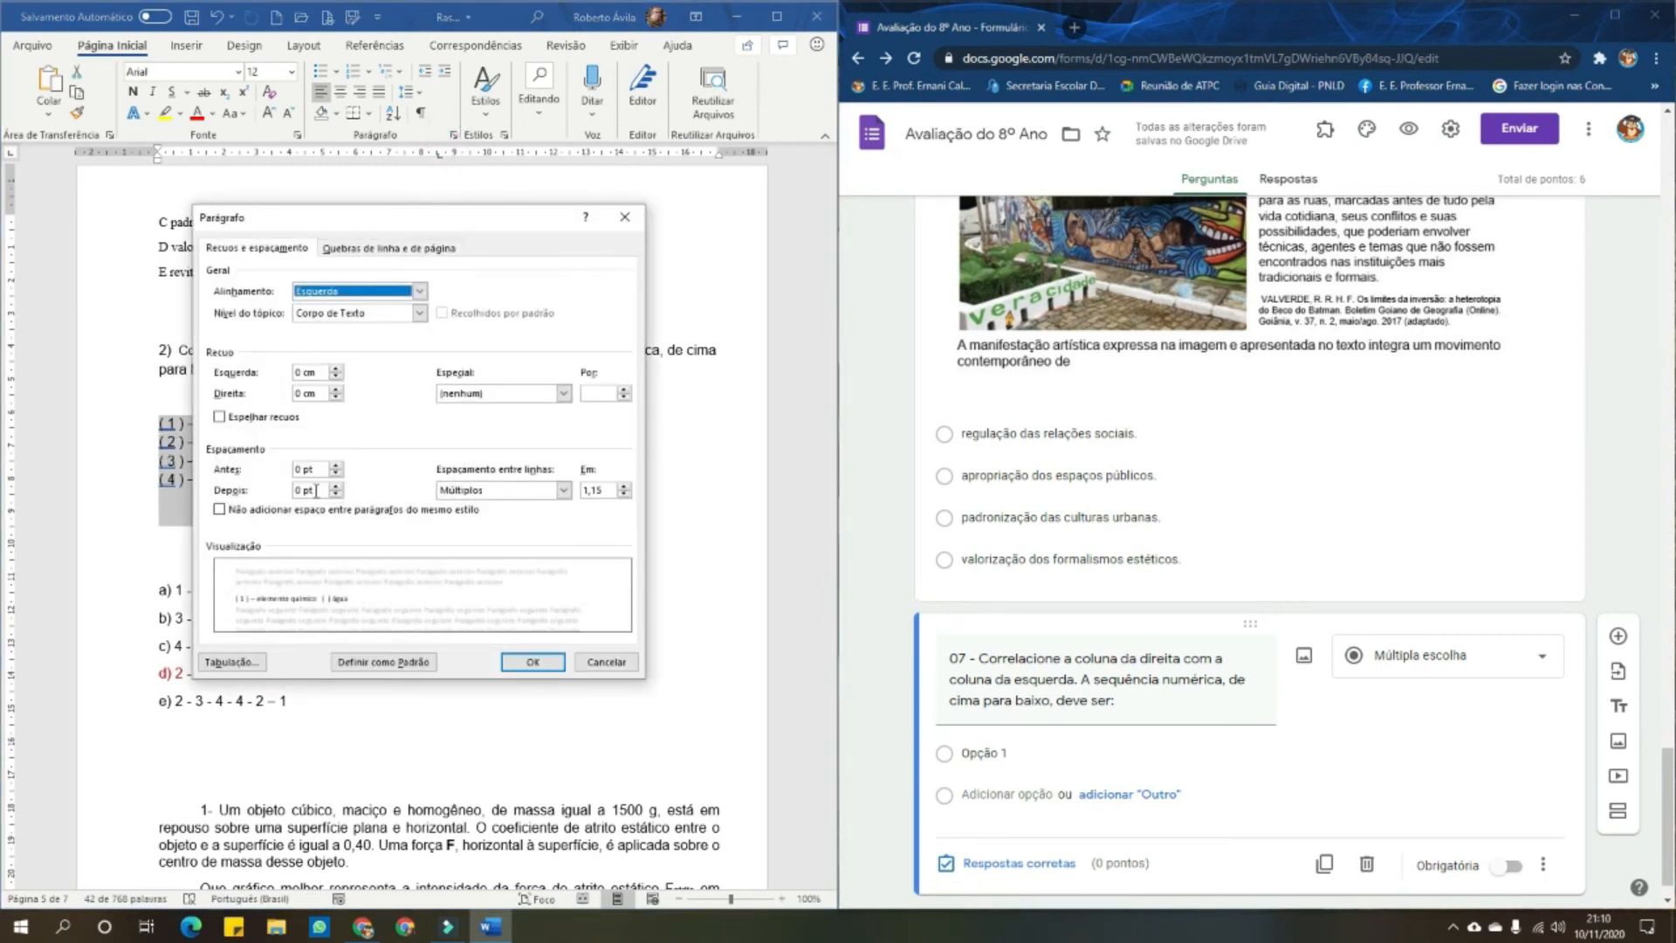
left_click_drag(316, 490, 262, 493)
type("3")
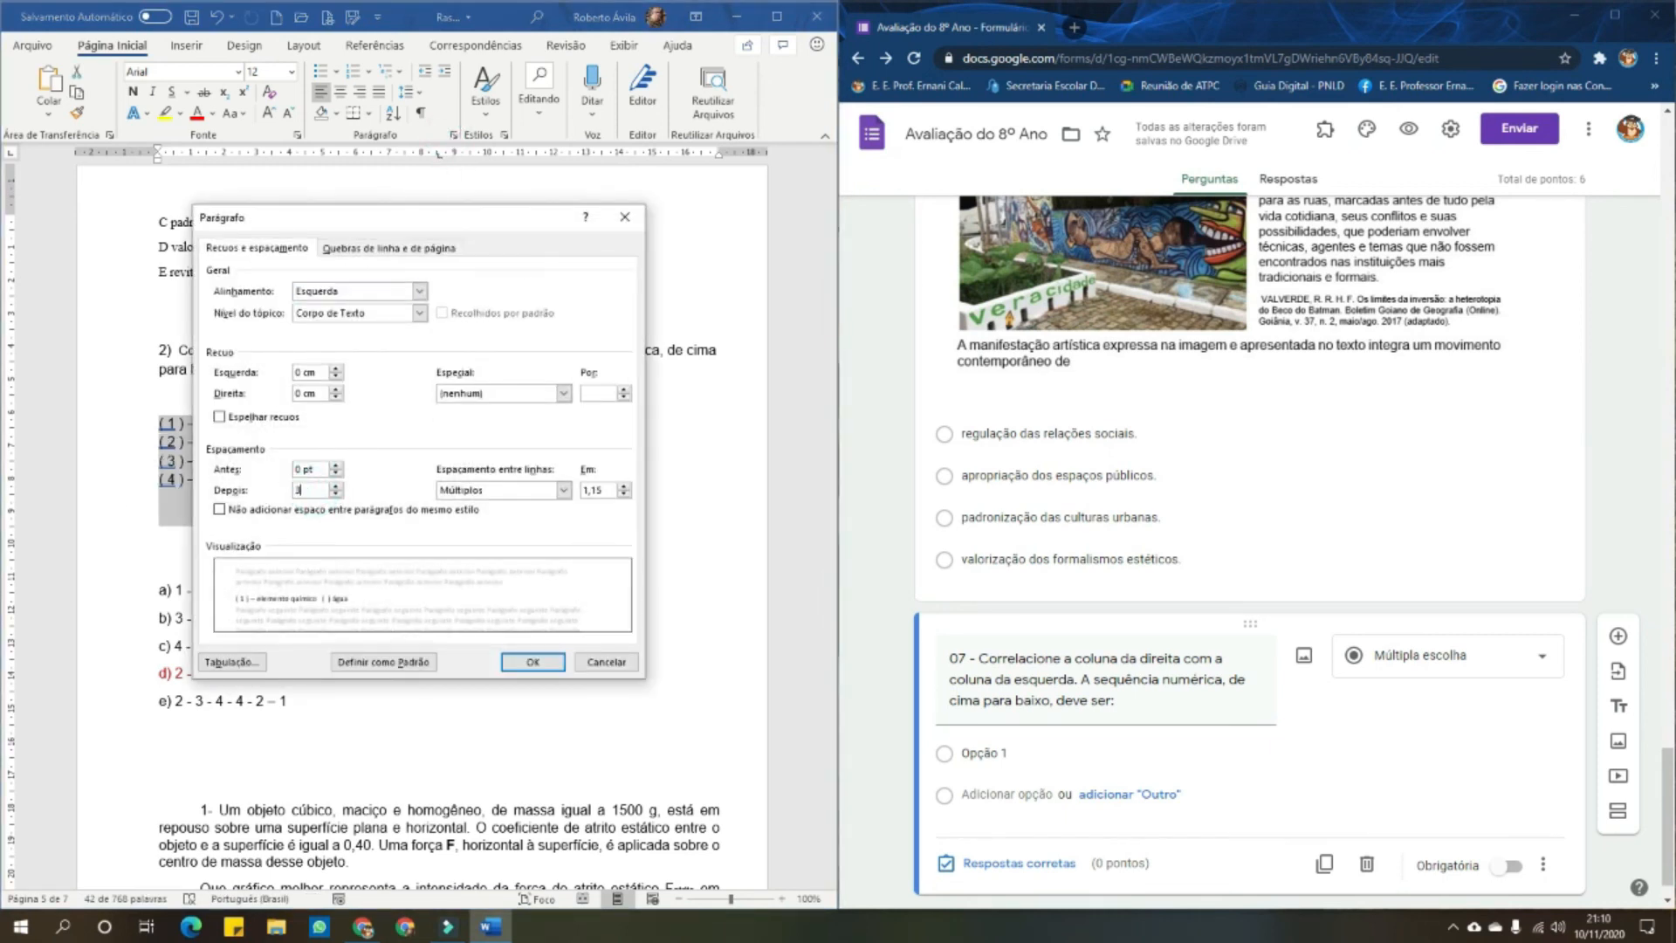
left_click(537, 662)
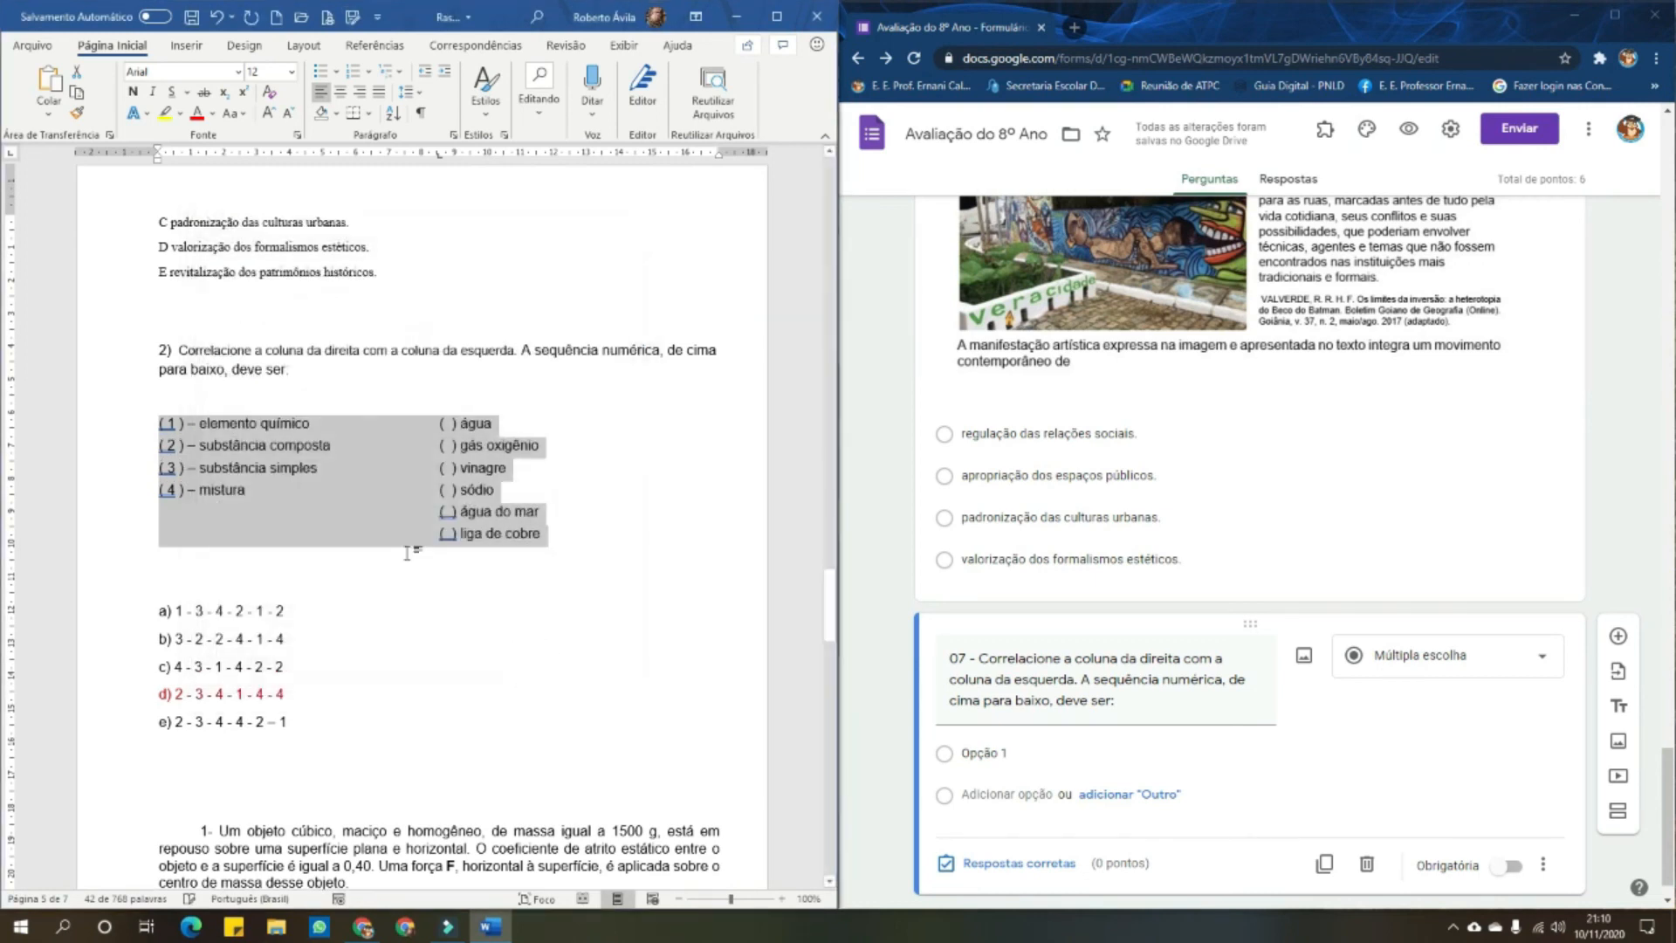
left_click(466, 650)
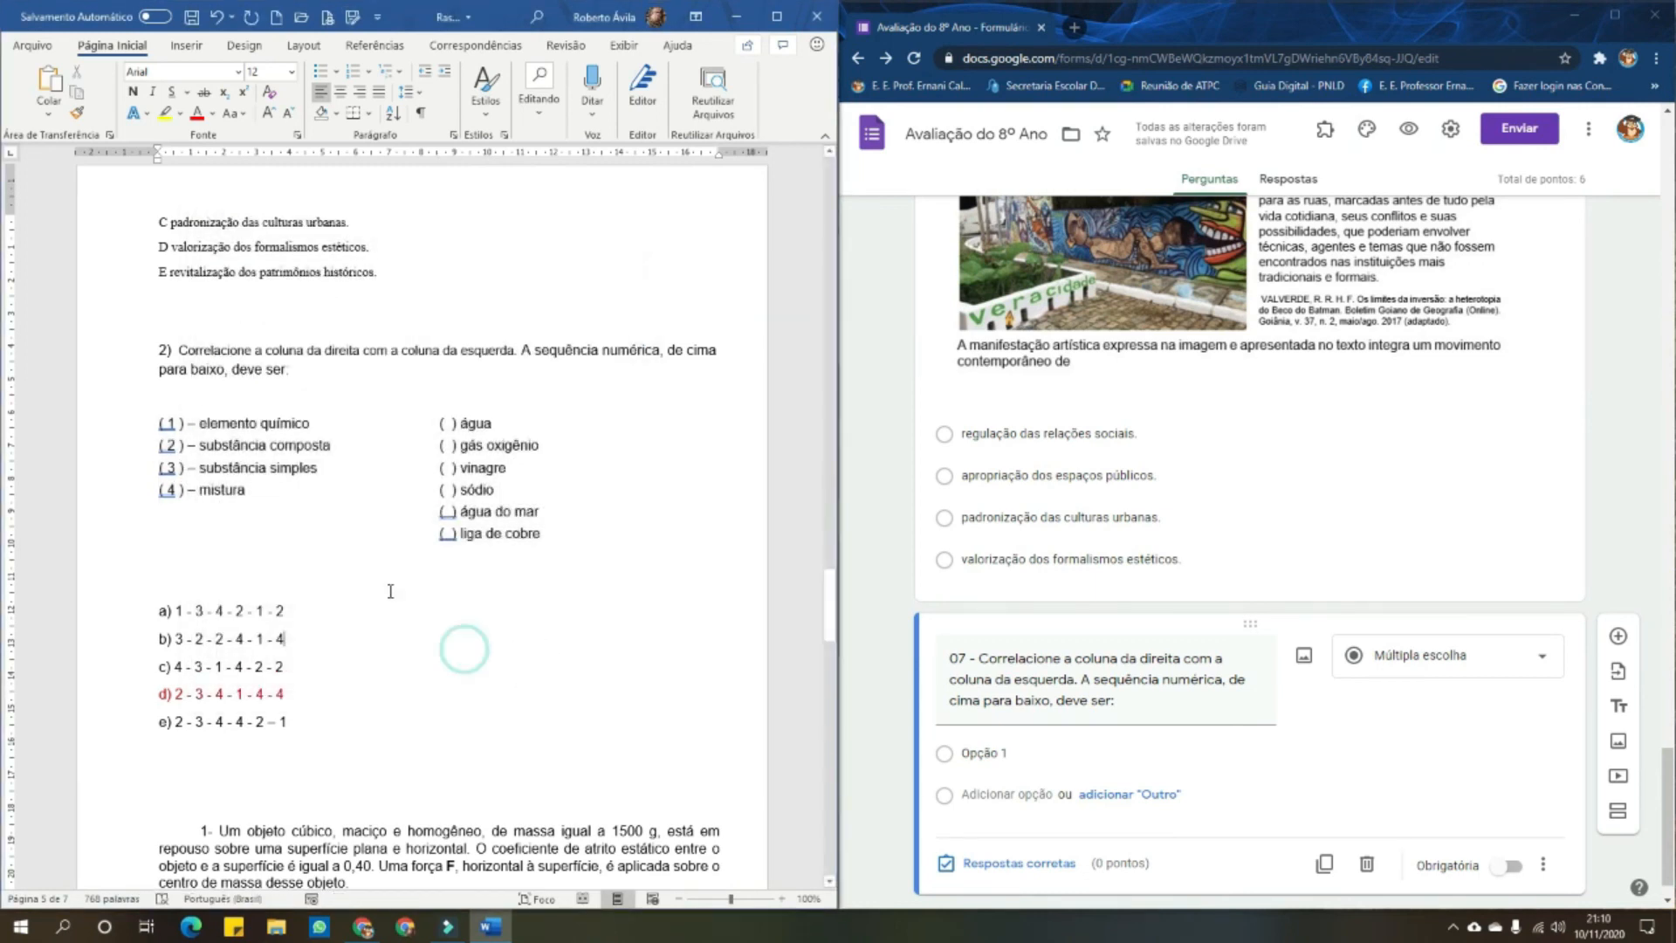
Ignore once both grammar suggestions in the "elemento químico" row, at "( 1 )" and before "água"
right_click(167, 425)
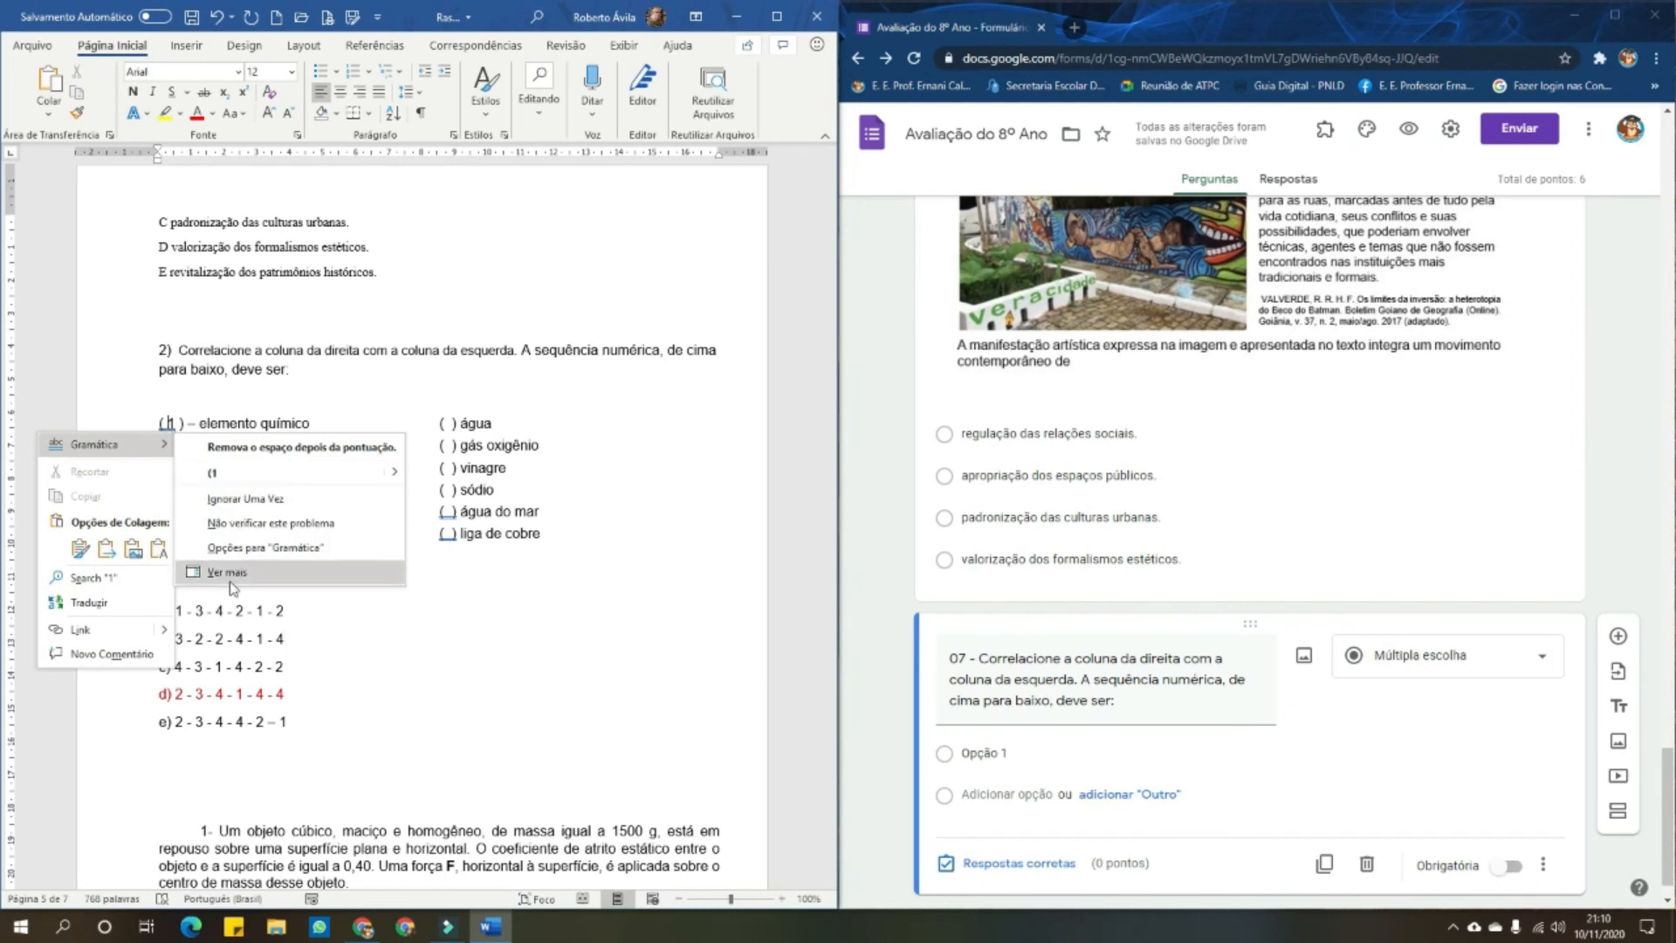
left_click(225, 498)
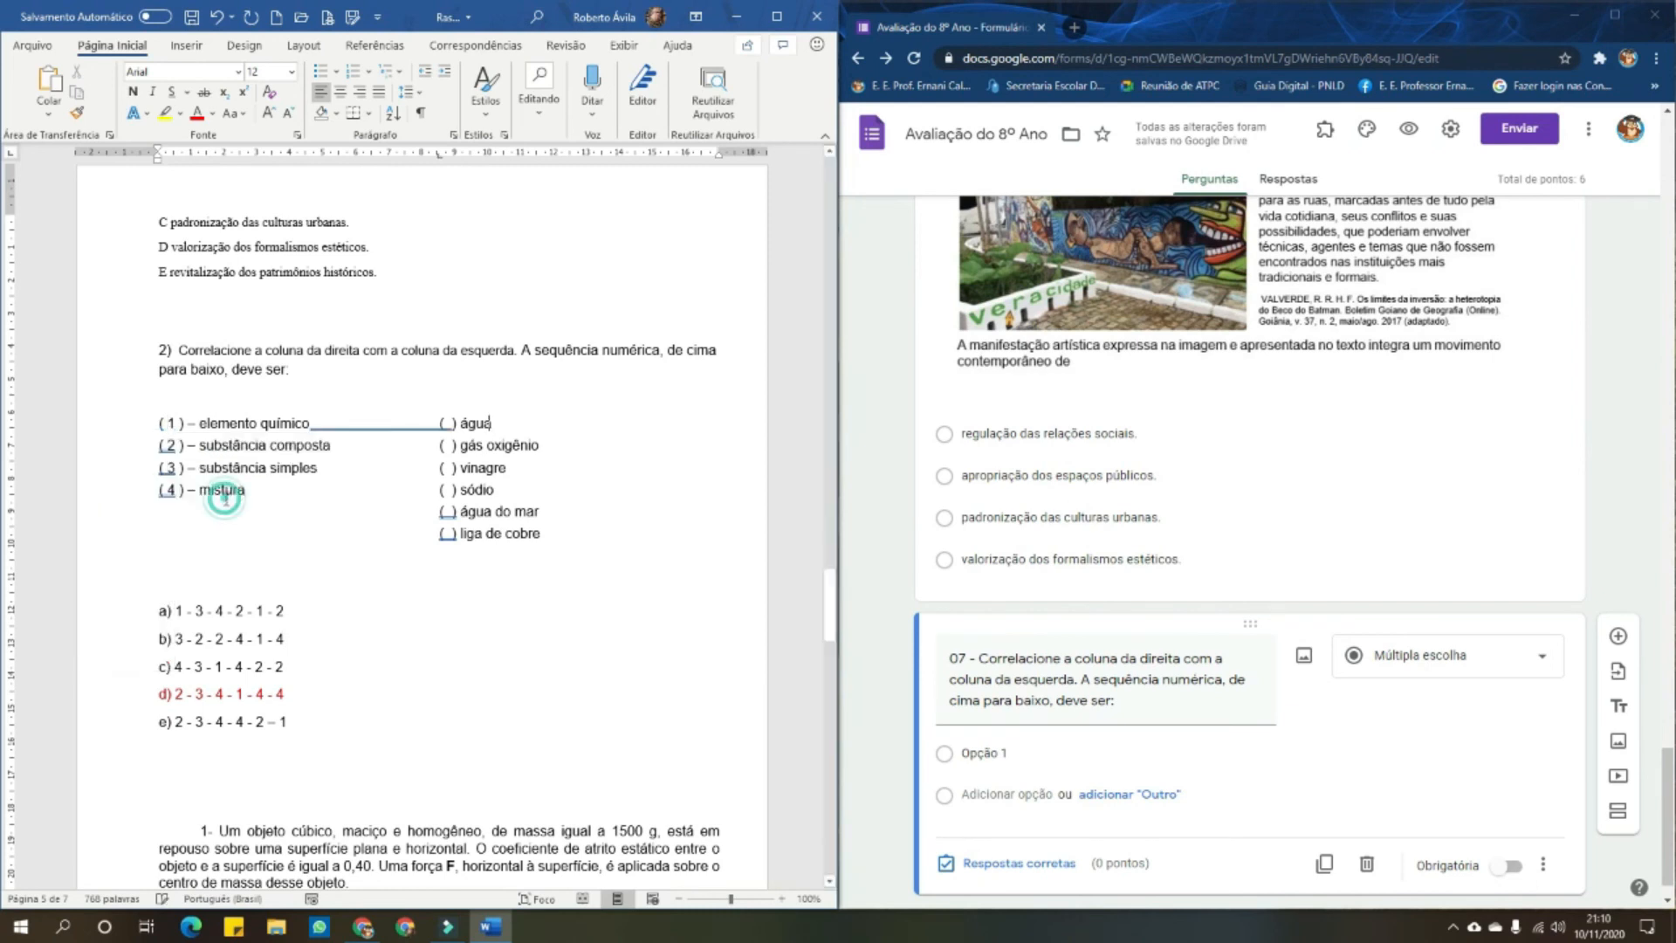
right_click(311, 428)
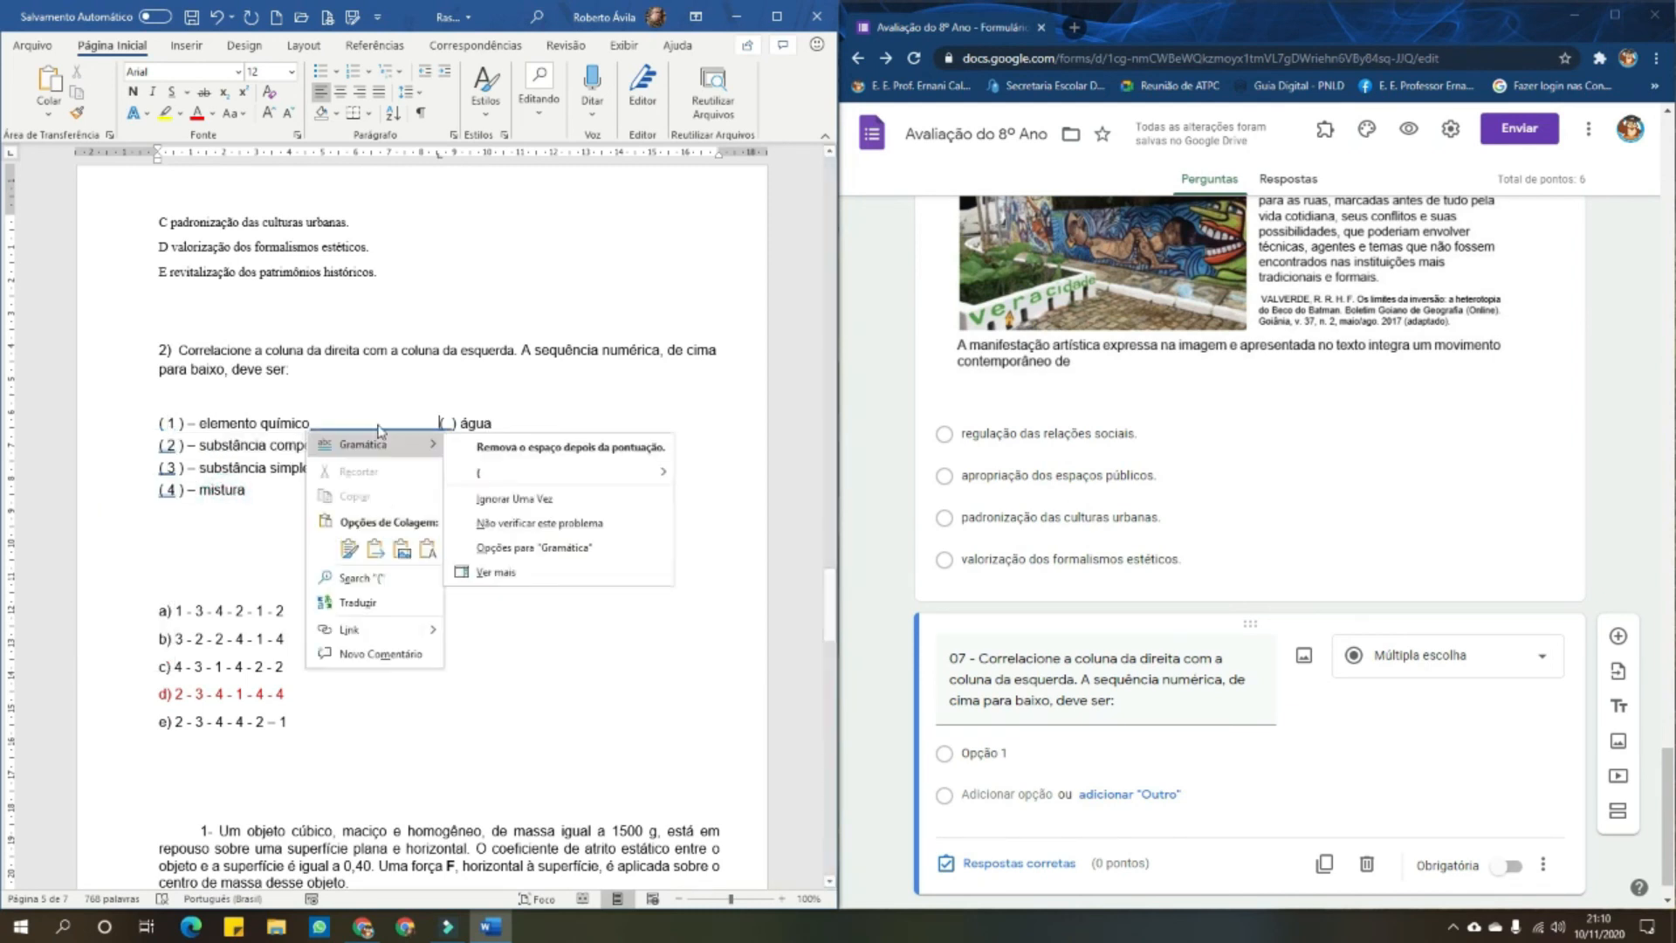
left_click(515, 504)
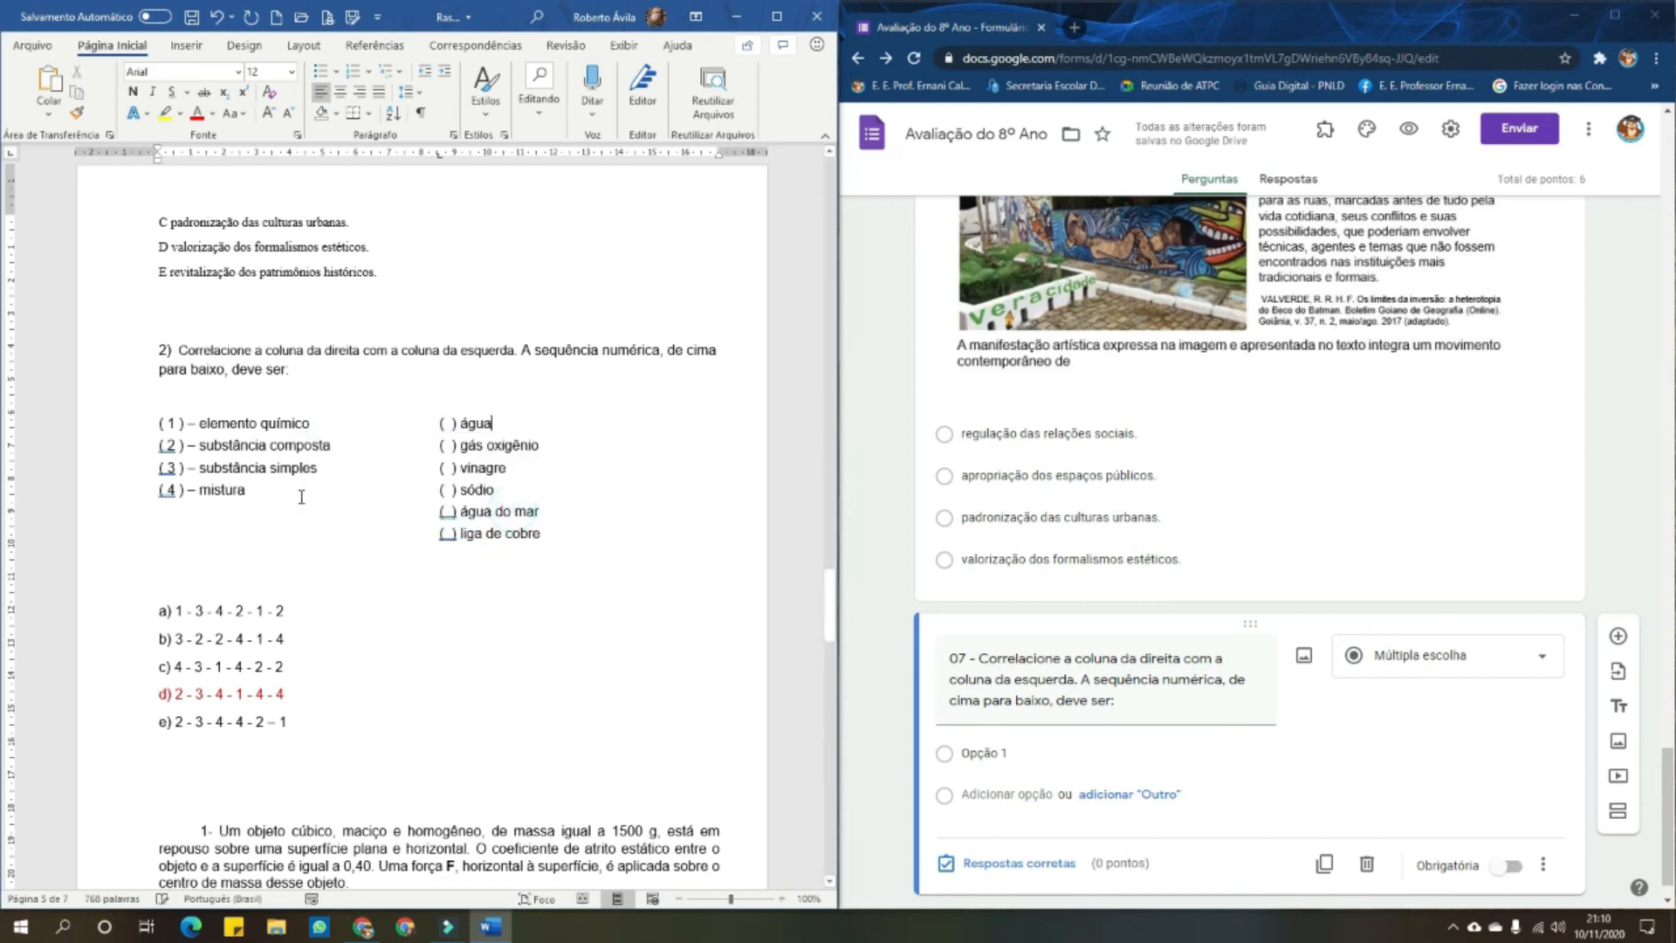
Ignore once the grammar suggestions at the numbers ( 2 ), ( 3 ) and ( 4 ) of the matching columns
right_click(170, 447)
left_click(234, 515)
right_click(169, 478)
left_click(234, 545)
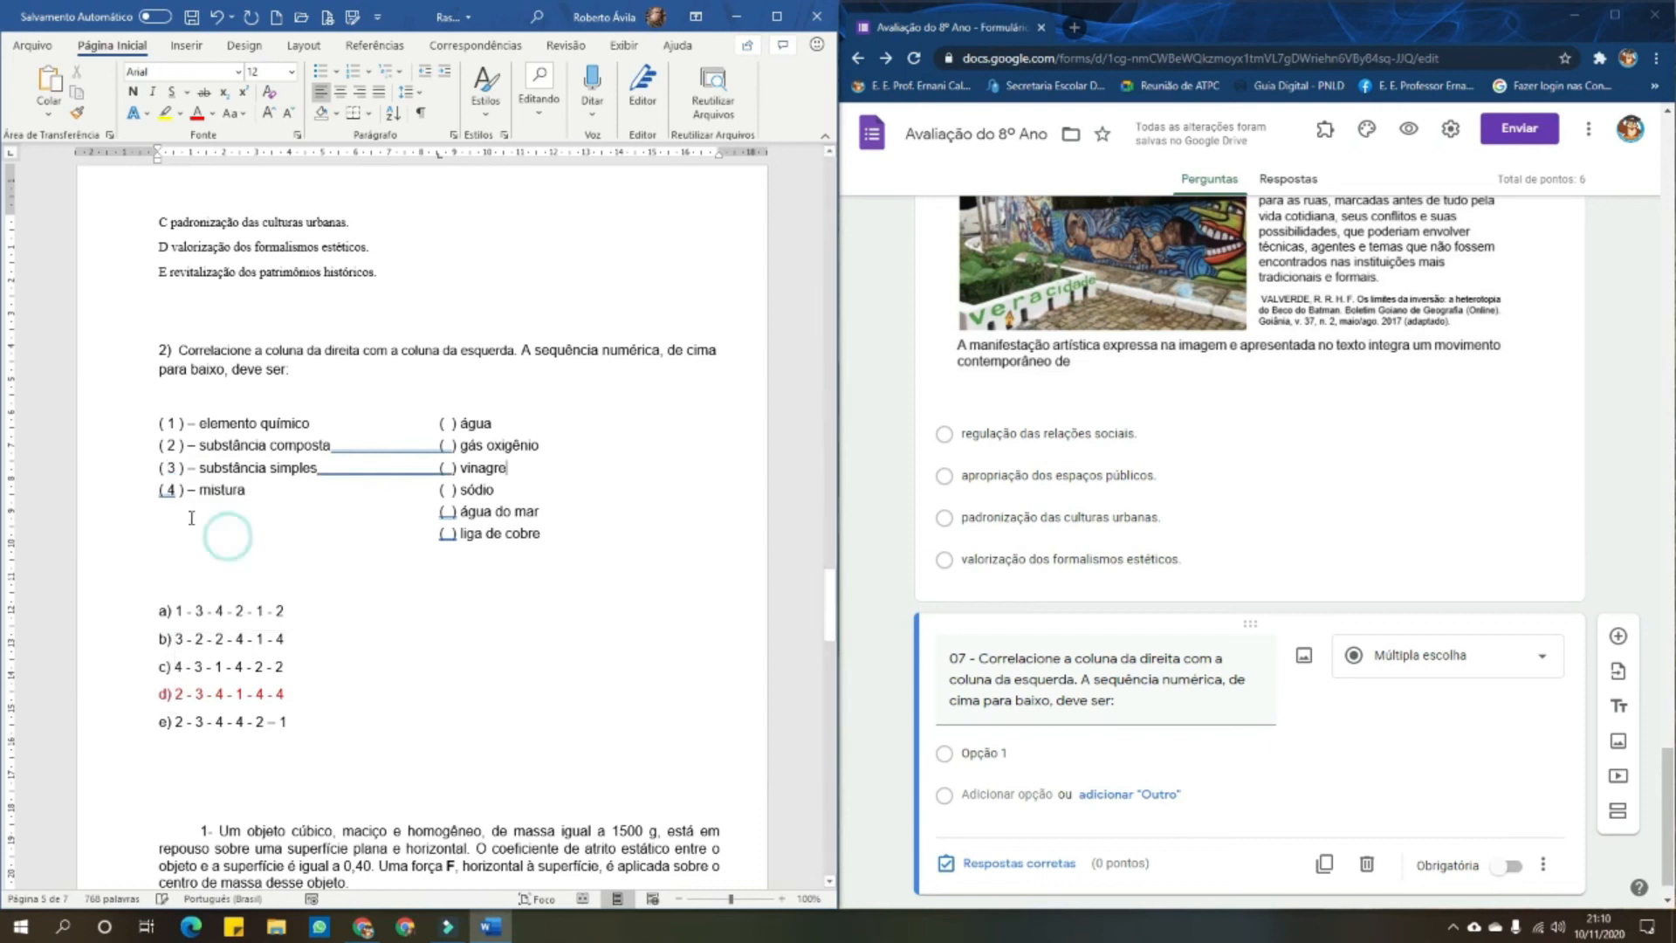
right_click(166, 494)
left_click(253, 561)
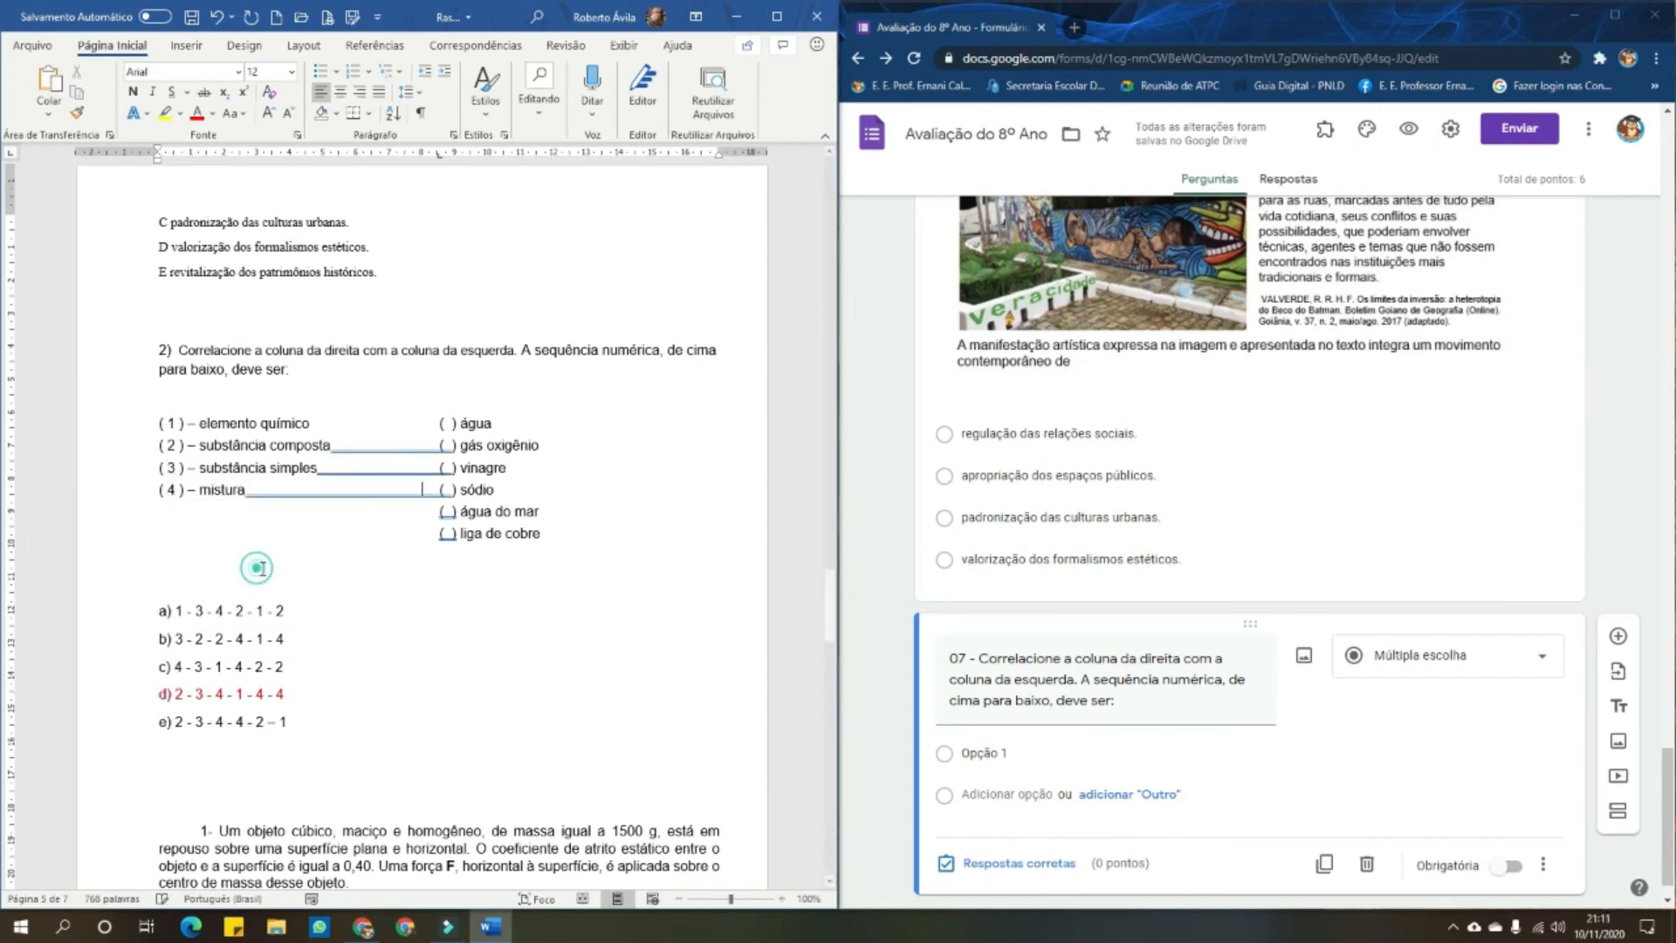
Ignore once the grammar suggestions at the empty parentheses of água do mar, liga de cobre, sódio, vinagre and gás oxigênio
right_click(449, 513)
left_click(559, 586)
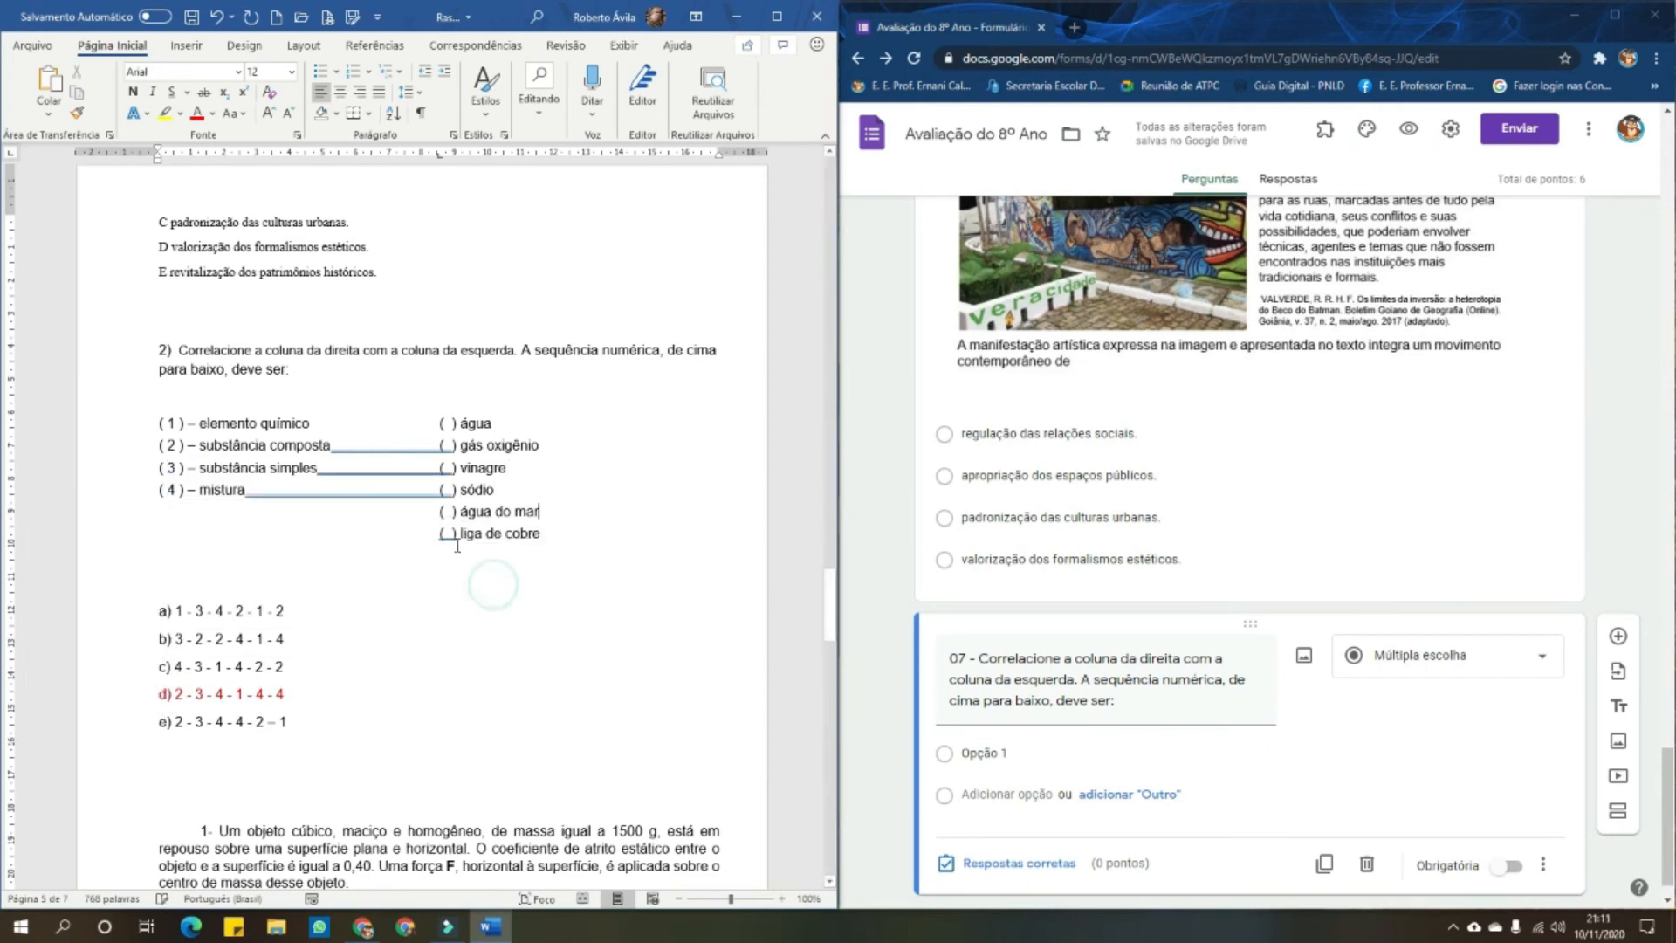
right_click(447, 533)
left_click(515, 606)
right_click(441, 490)
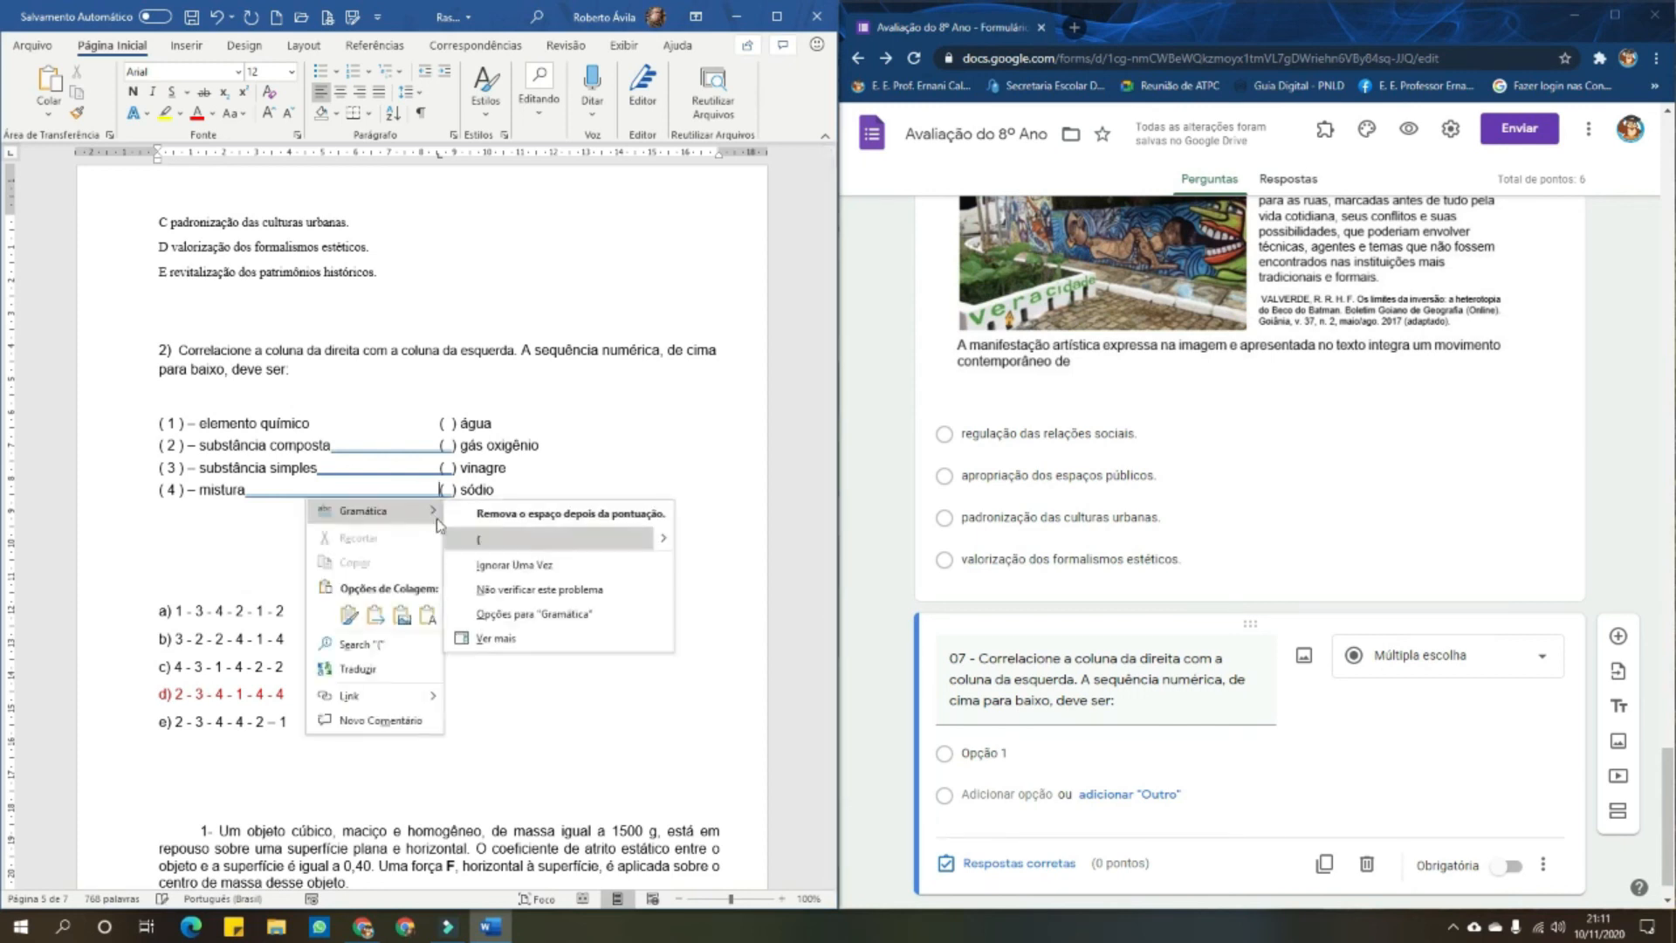
left_click(511, 565)
right_click(443, 469)
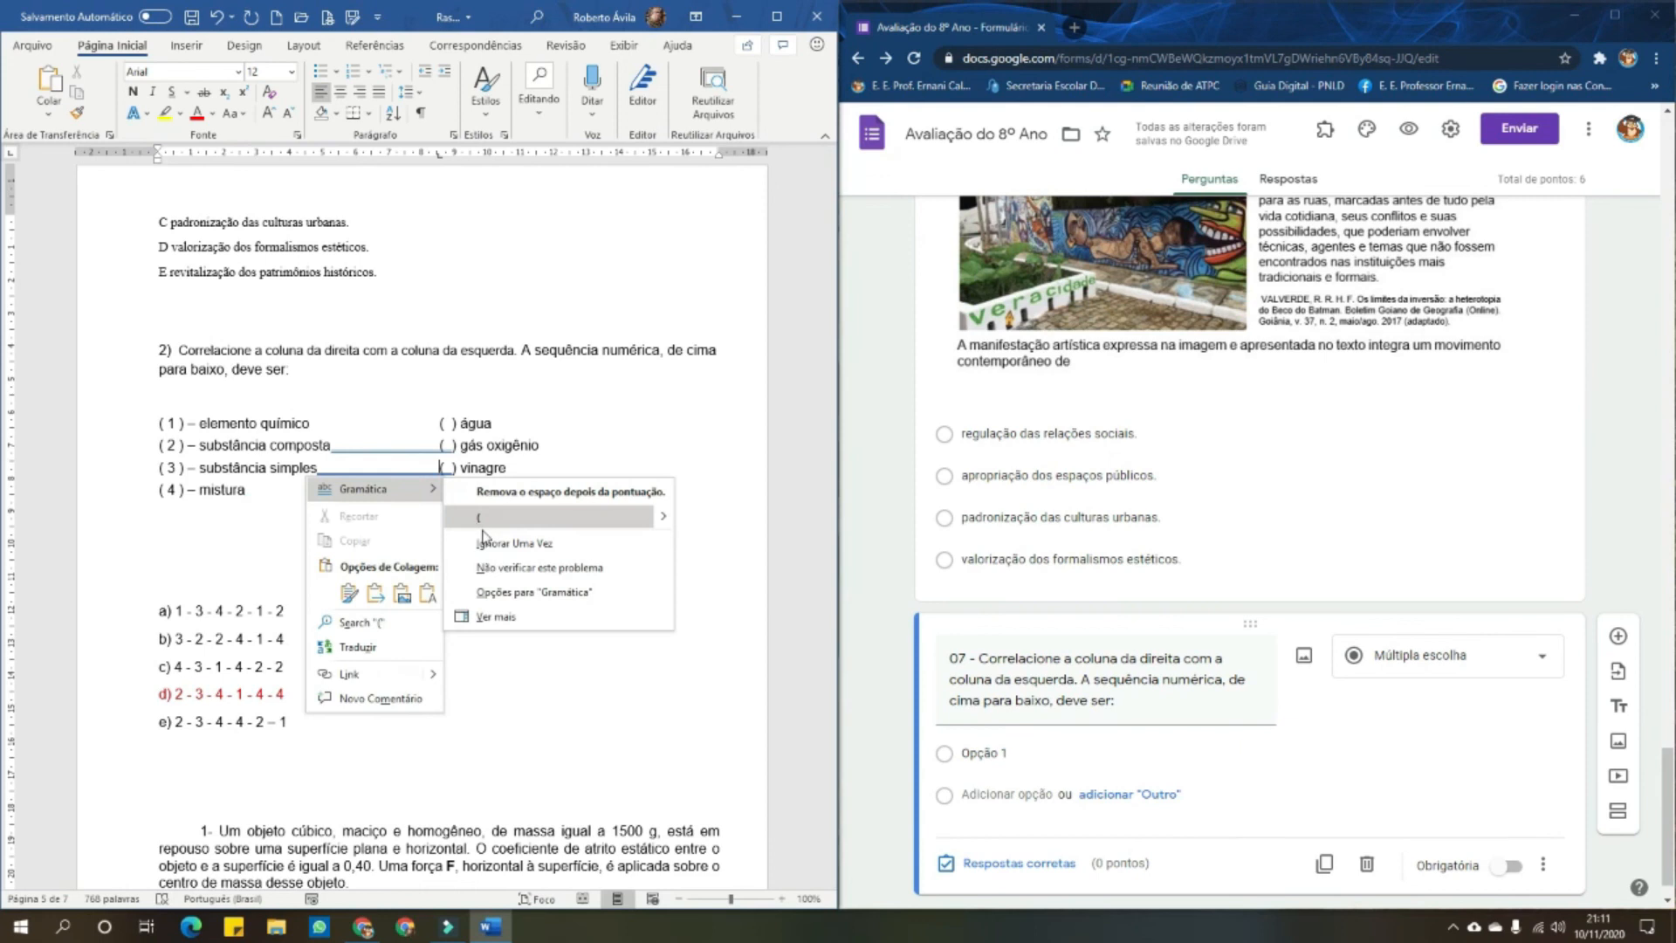
left_click(490, 543)
right_click(442, 446)
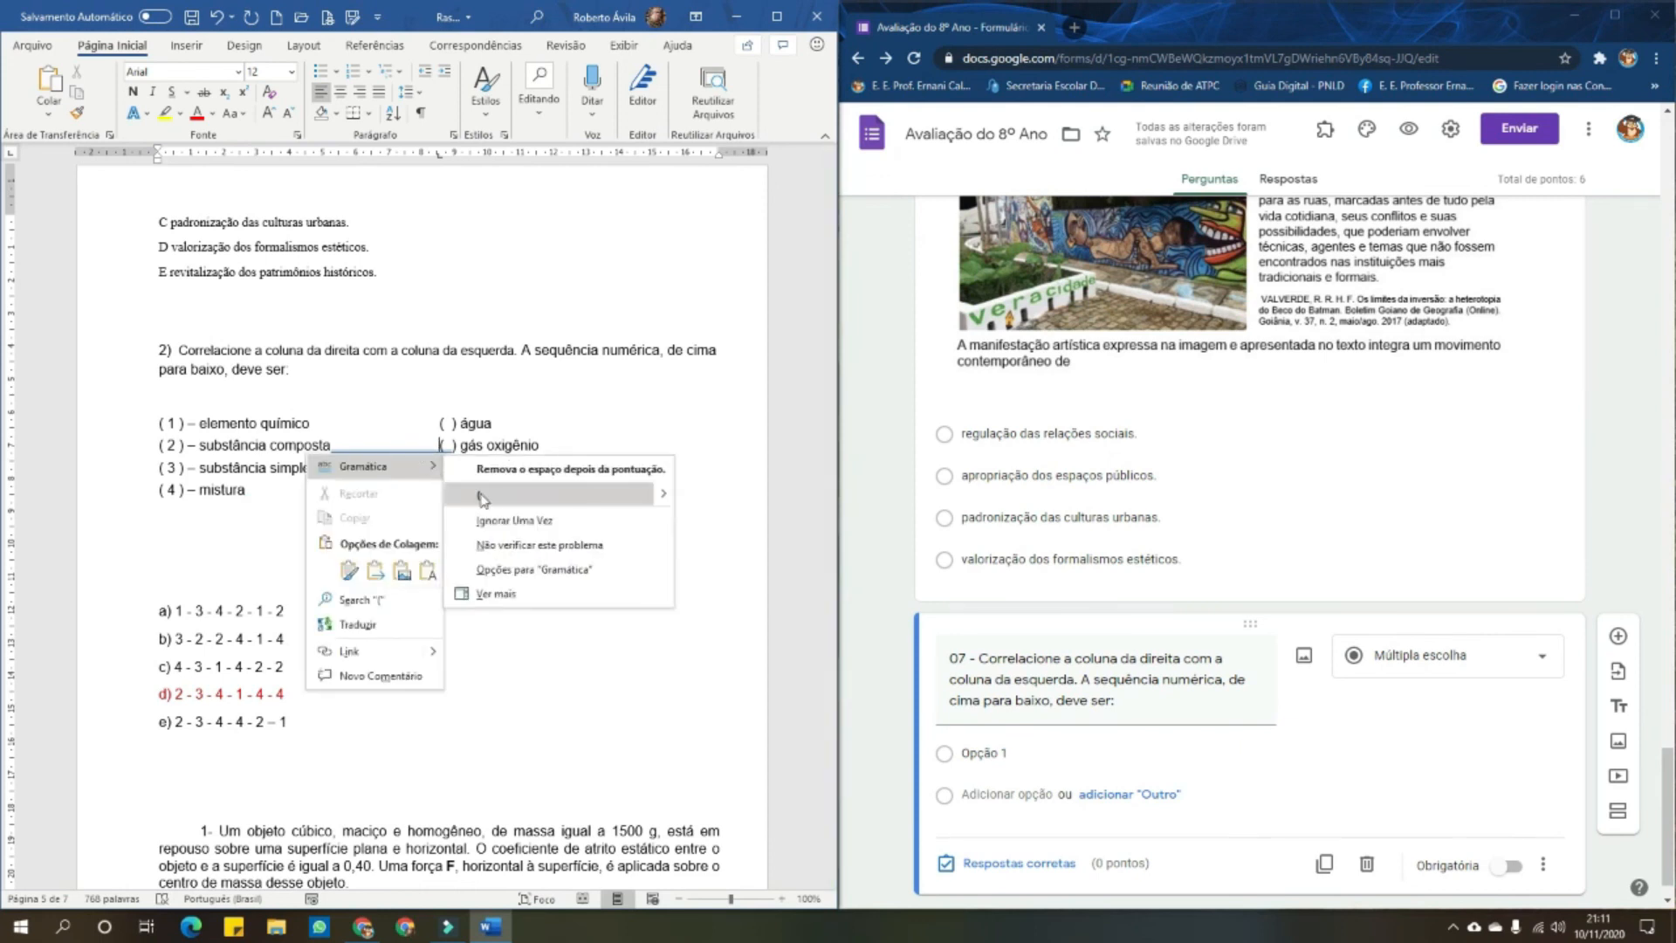
left_click(514, 520)
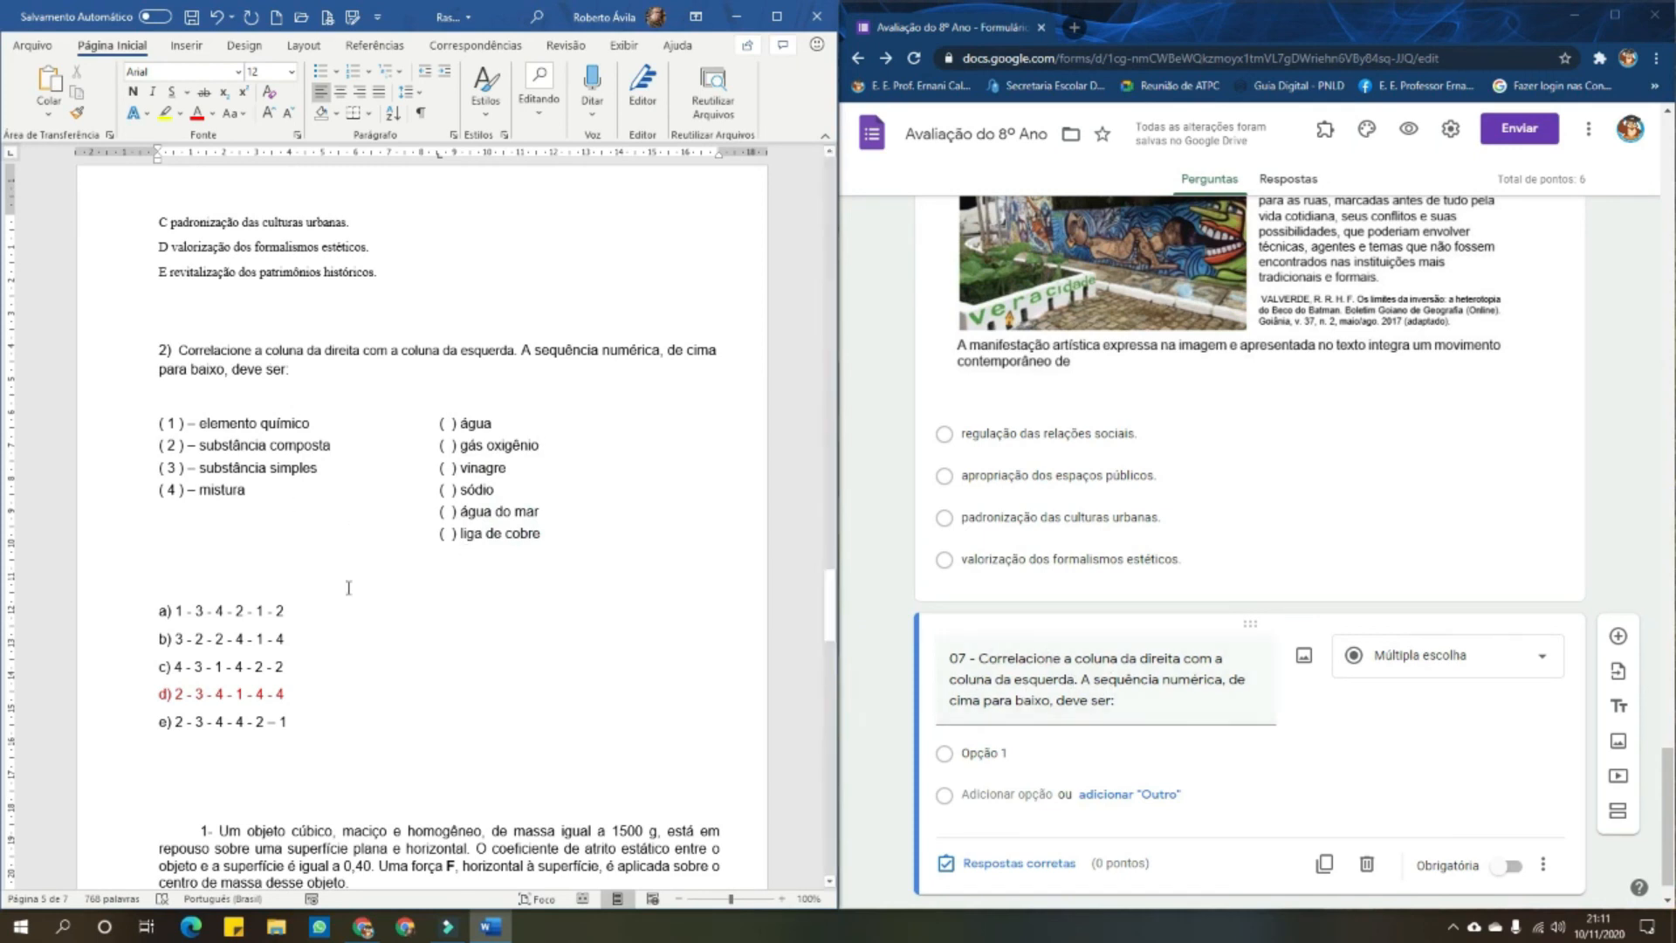
Capture question 07's two matching columns from the Word document as a rectangular snip with Captura e Esboço
left_click(21, 926)
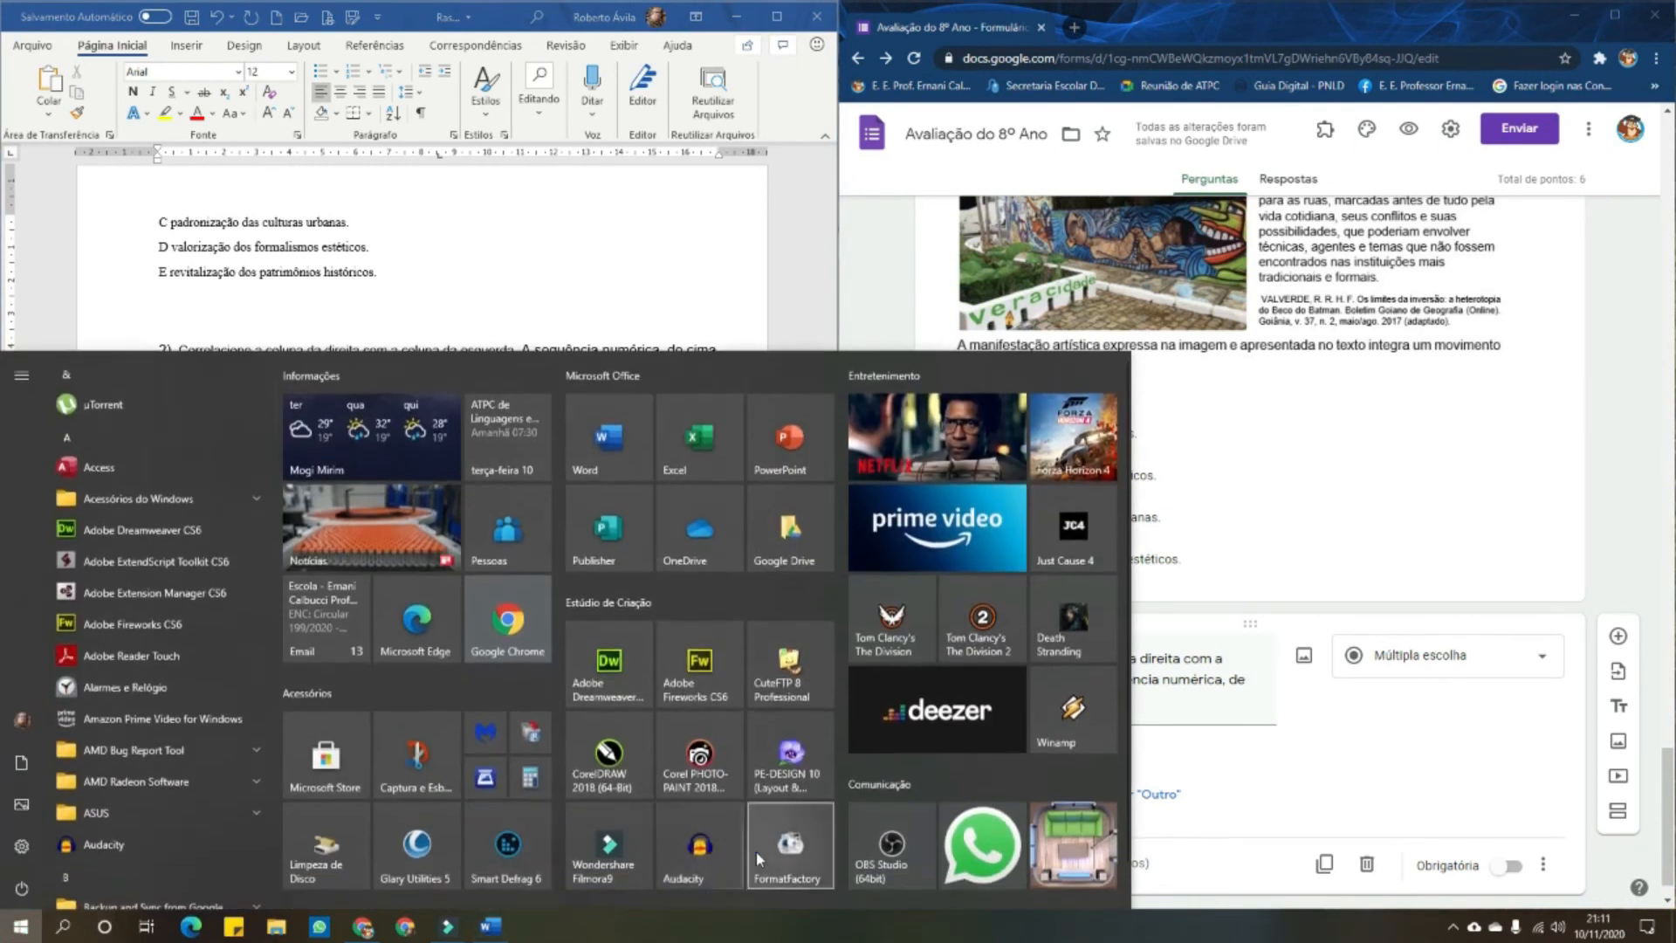
left_click(415, 755)
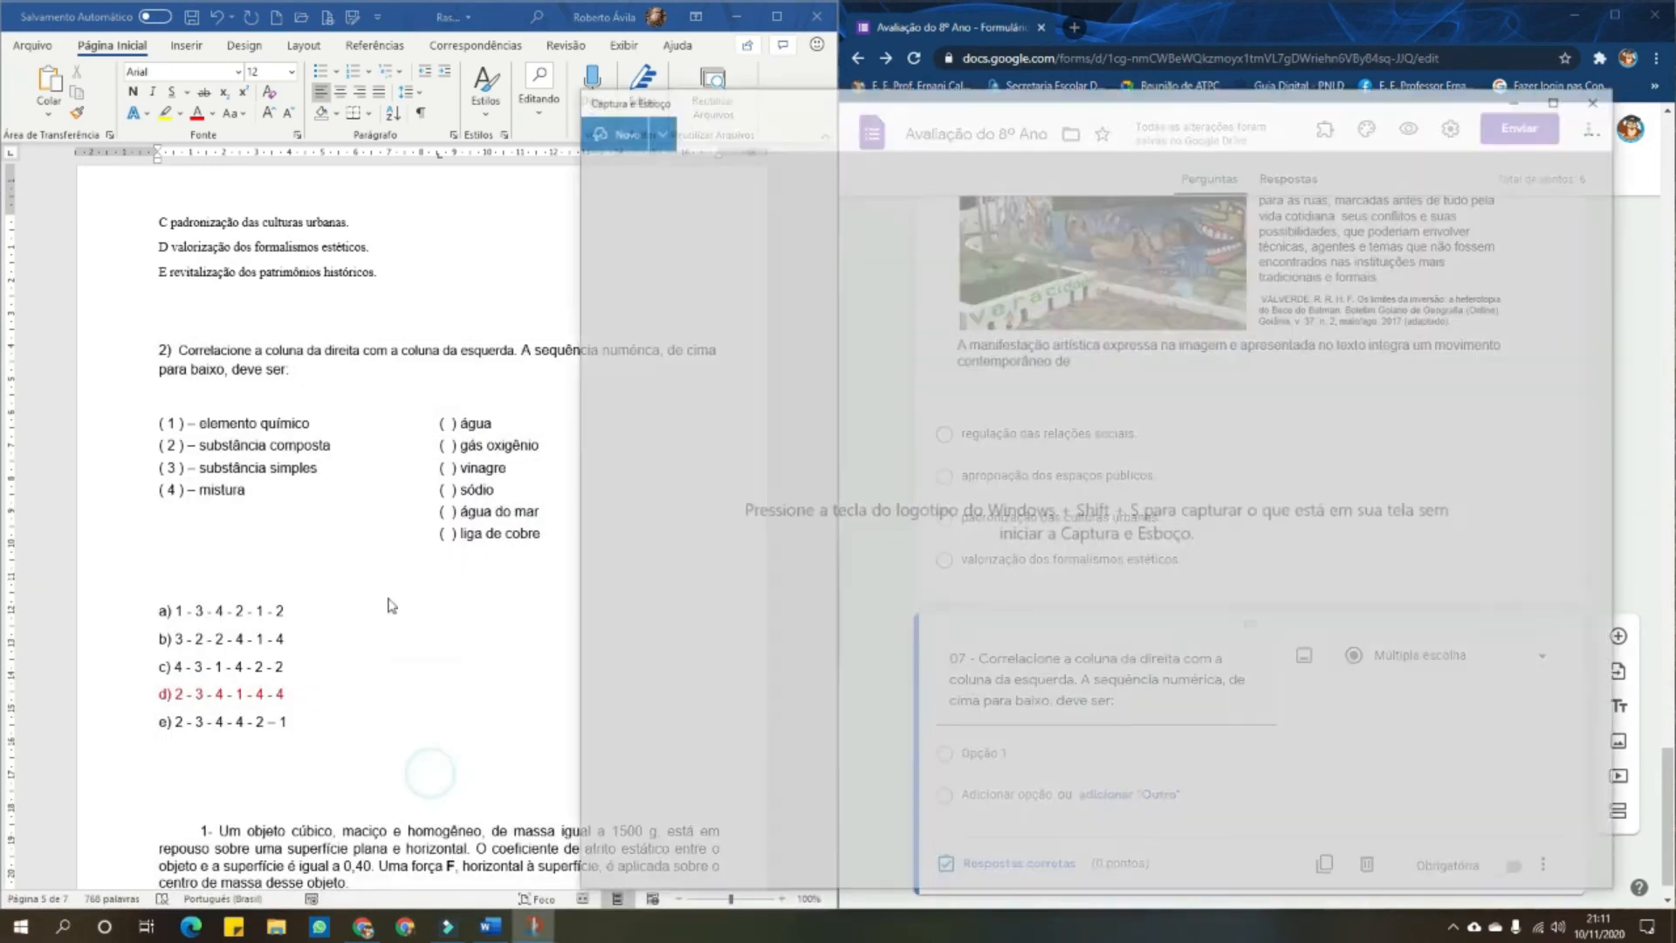
left_click(611, 129)
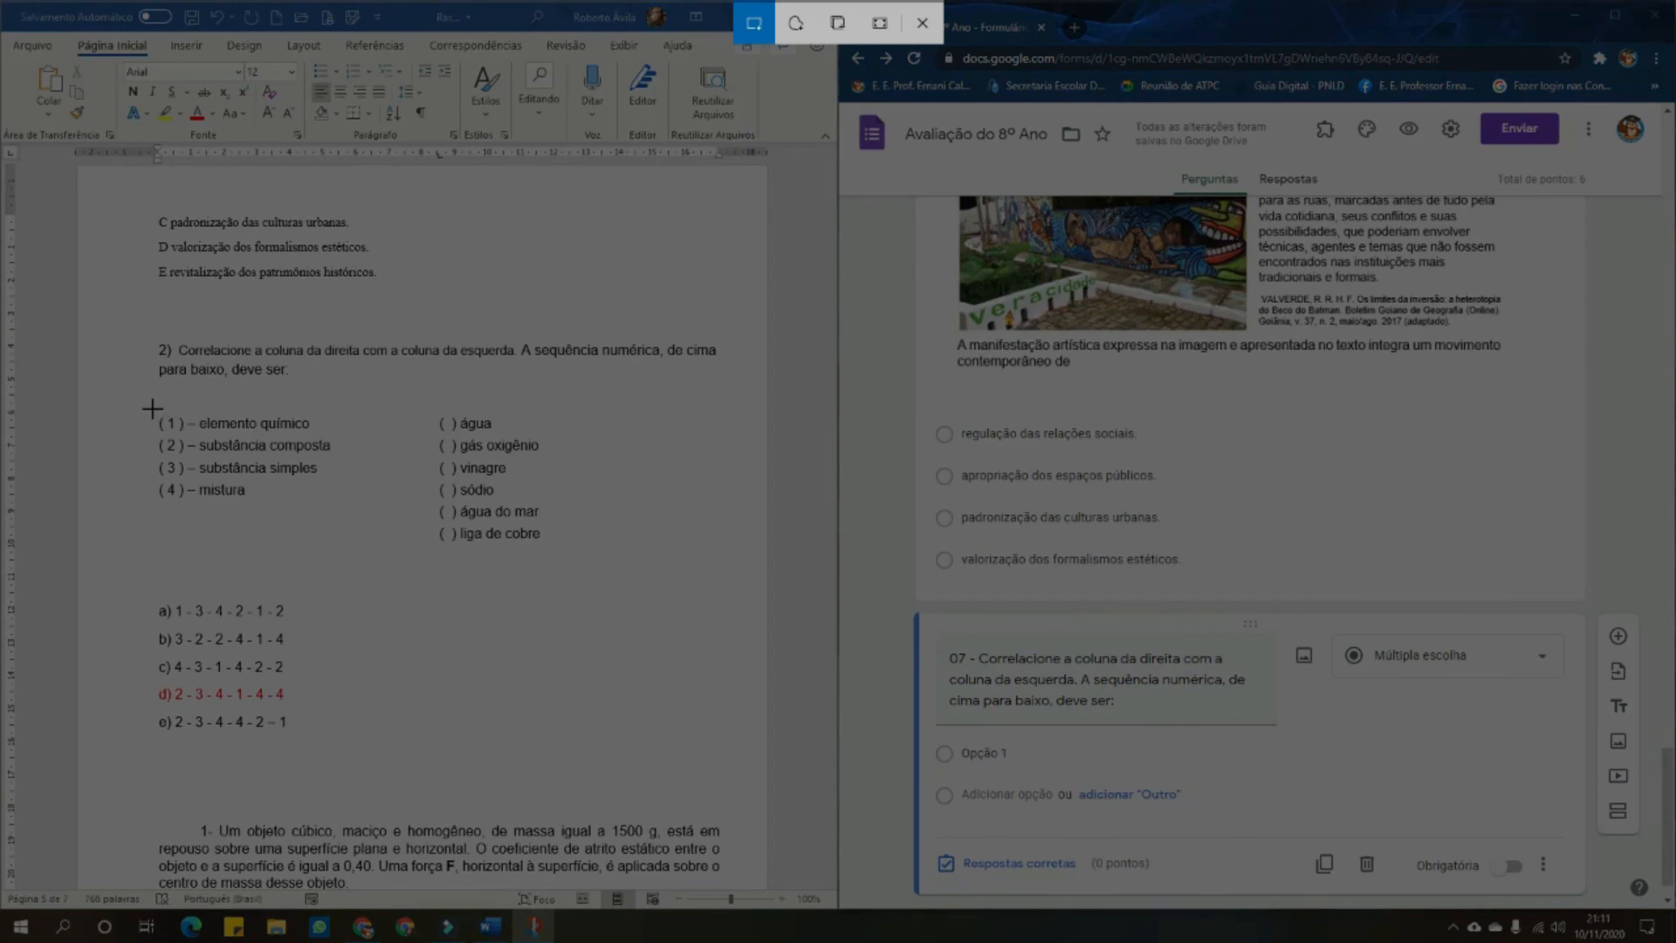
mouse_move(151, 408)
left_mouse_down()
mouse_move(428, 476)
mouse_move(548, 548)
left_mouse_up()
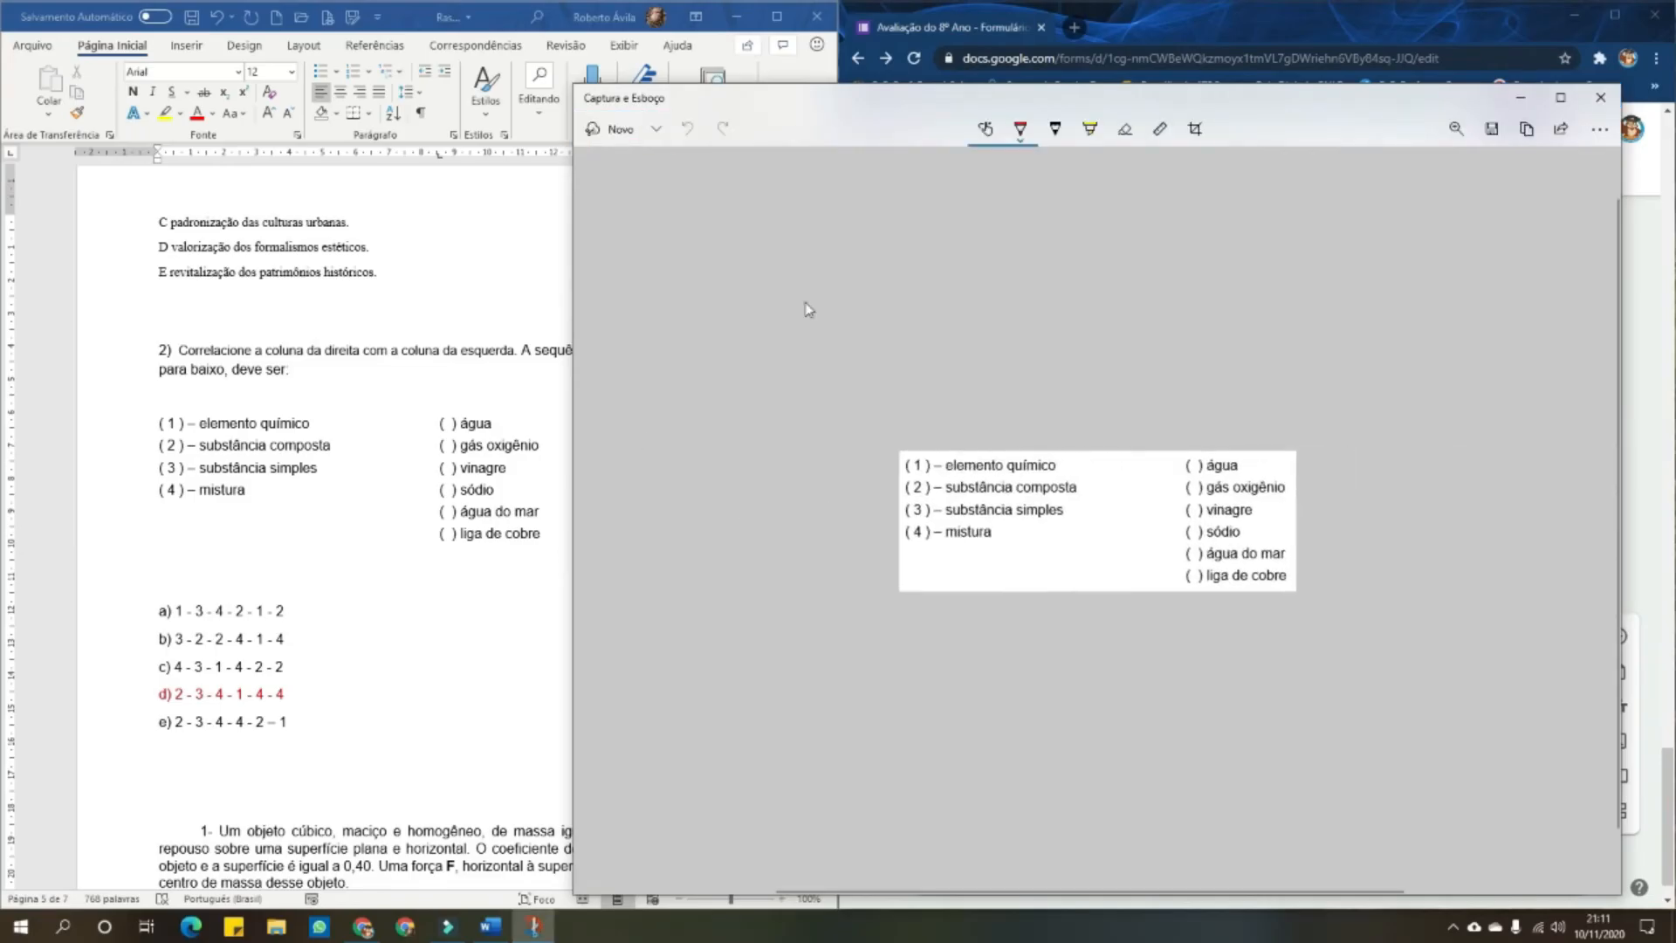
Save the capture to the desktop as the JPG Rascunho, replacing the existing file, and close Captura e Esboço
left_click(1492, 129)
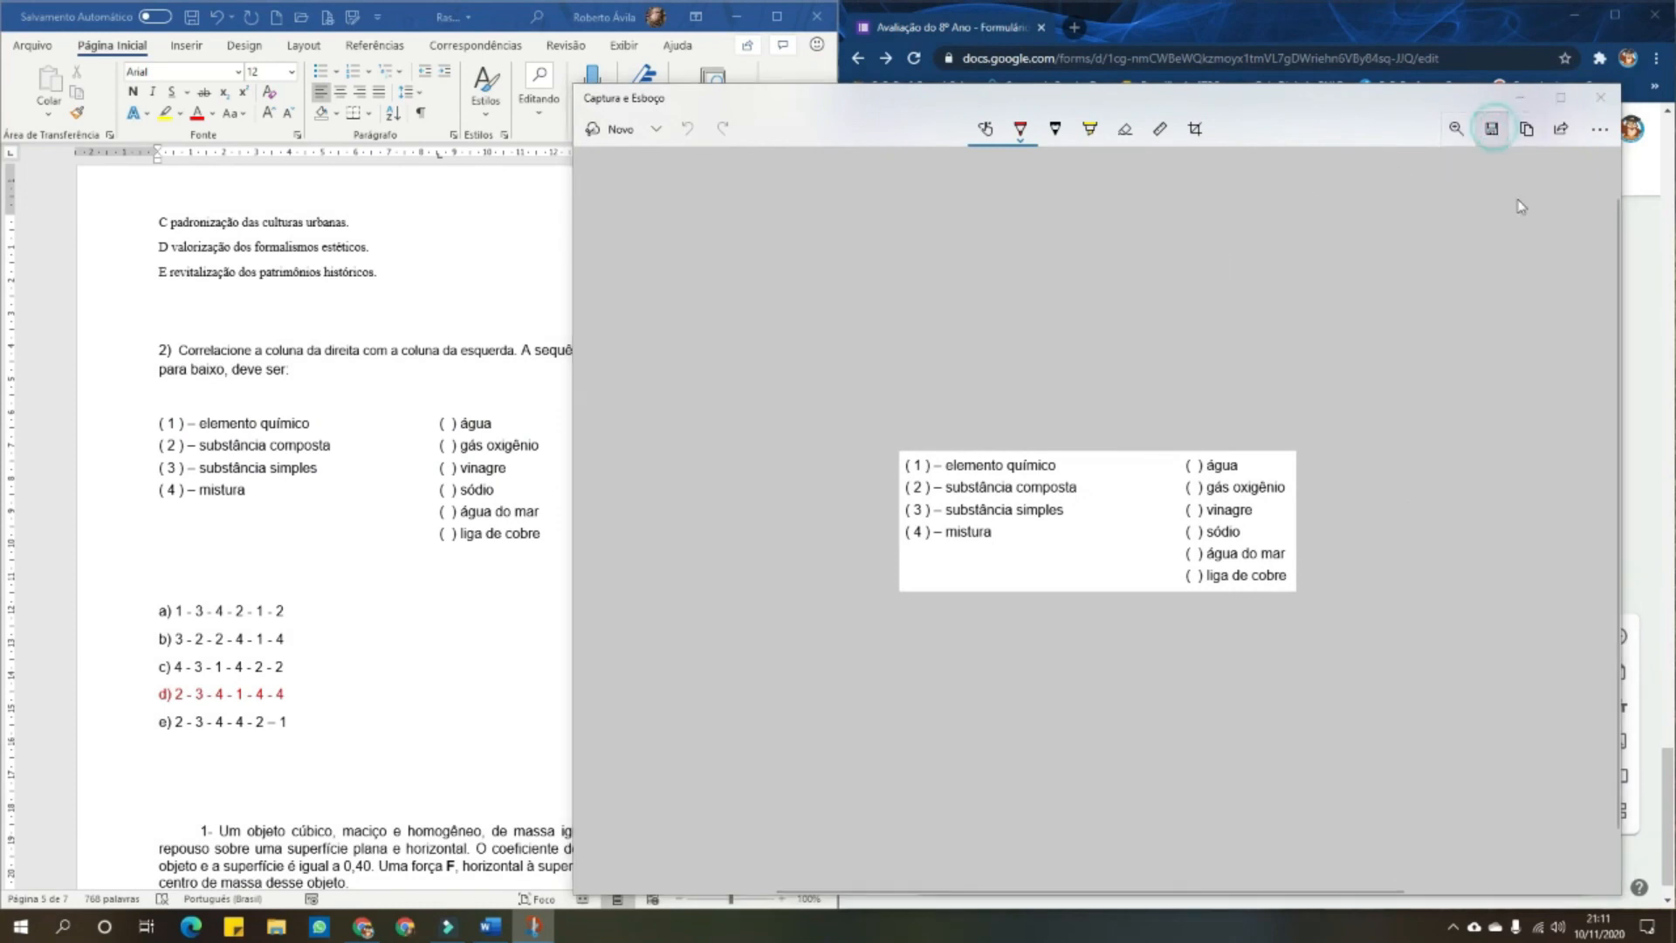
left_click(967, 349)
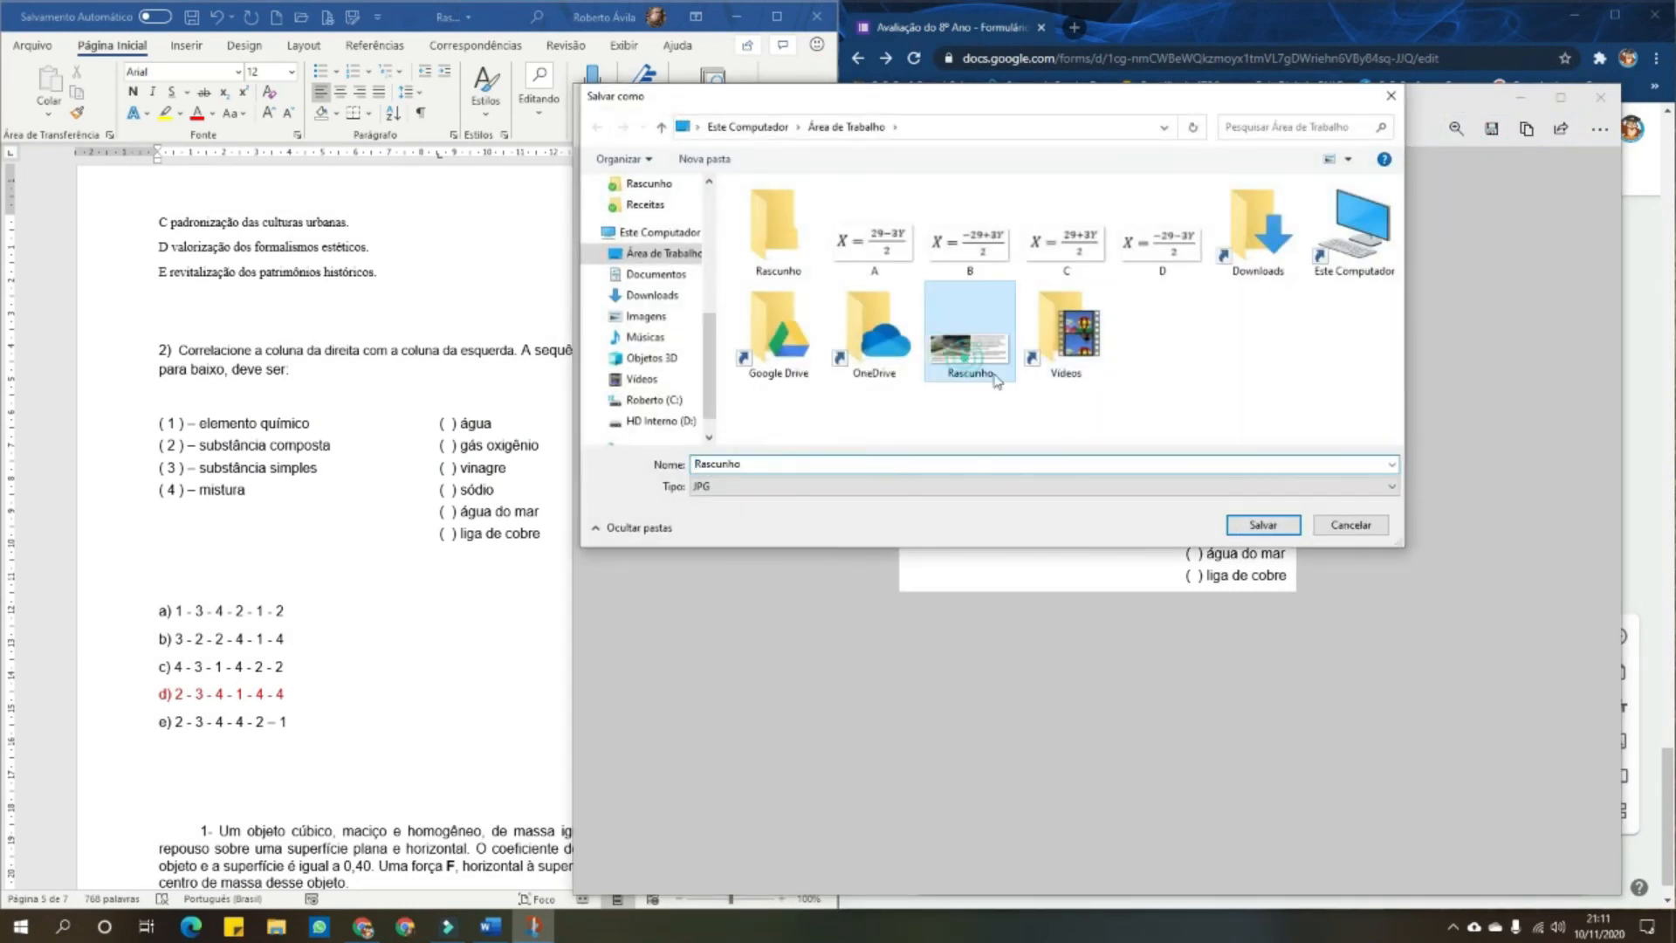
left_click(1268, 524)
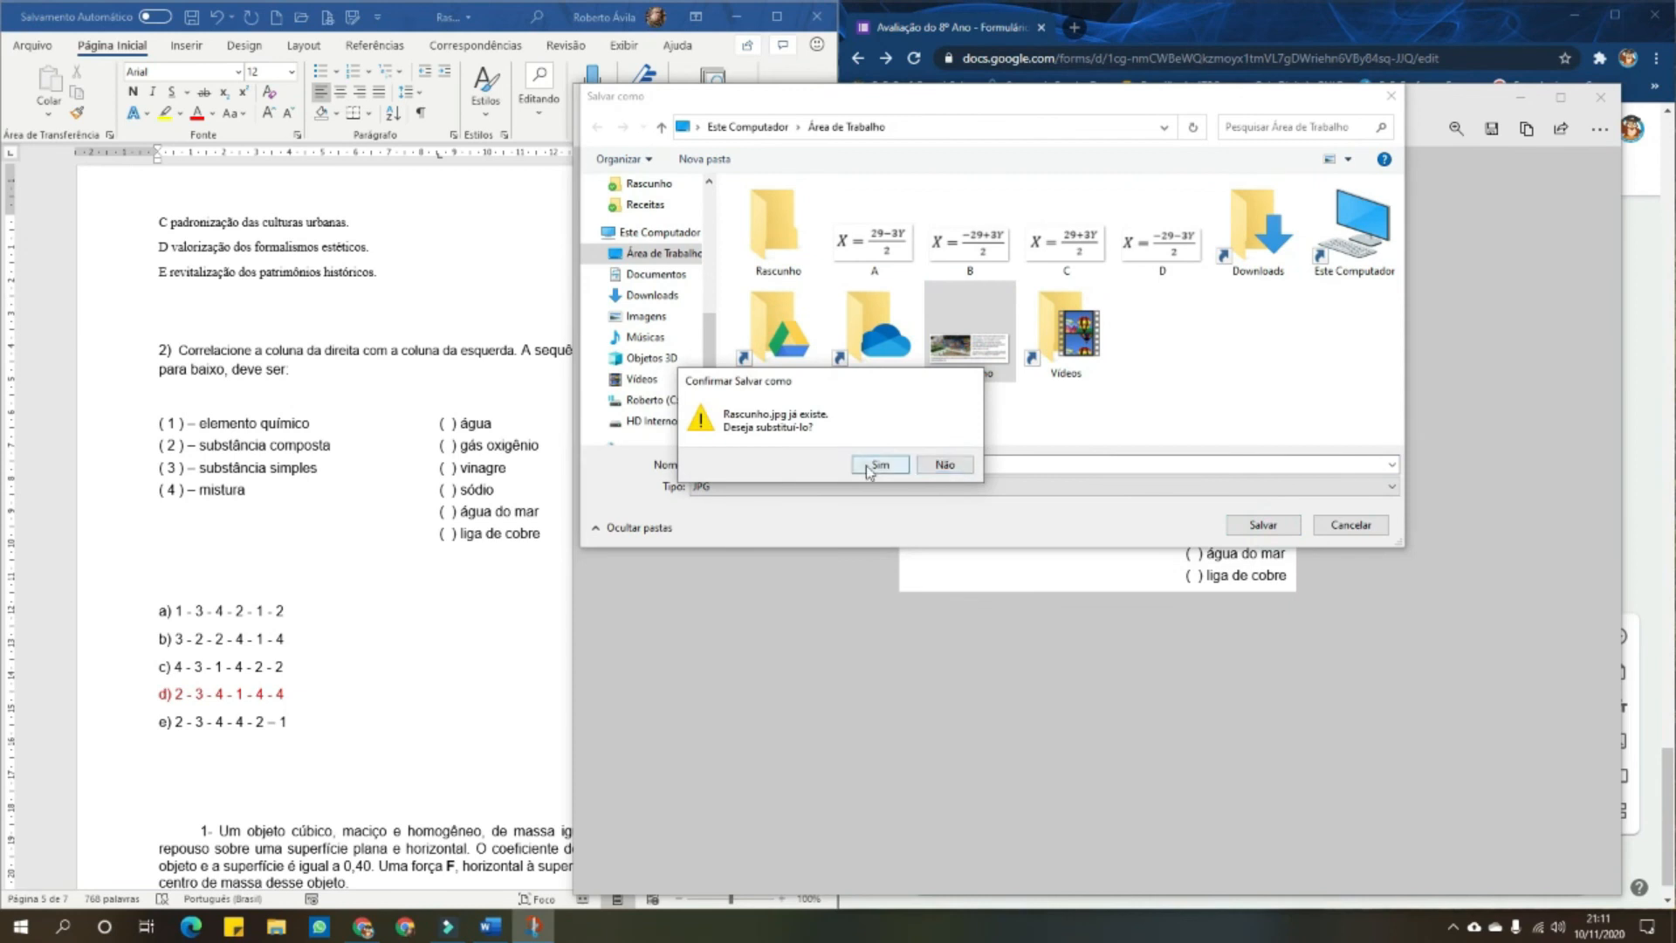
left_click(866, 464)
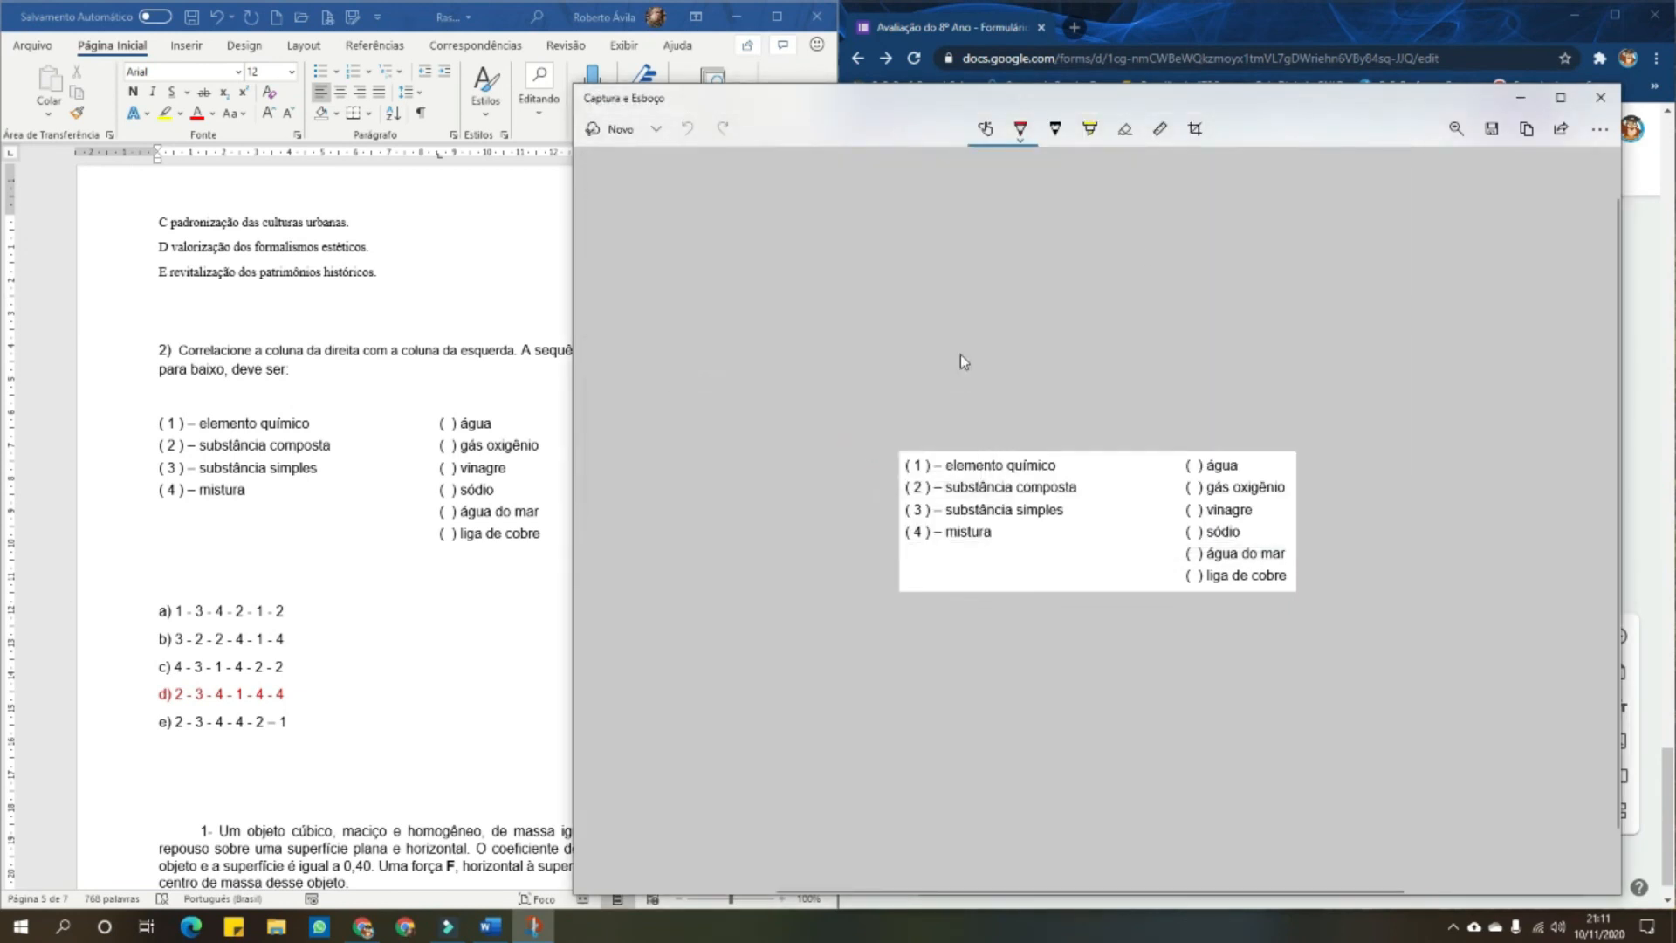
left_click(1601, 97)
Insert the saved matching-columns image below the statement of question 07 in the form
scroll(1199, 568, "down", 1)
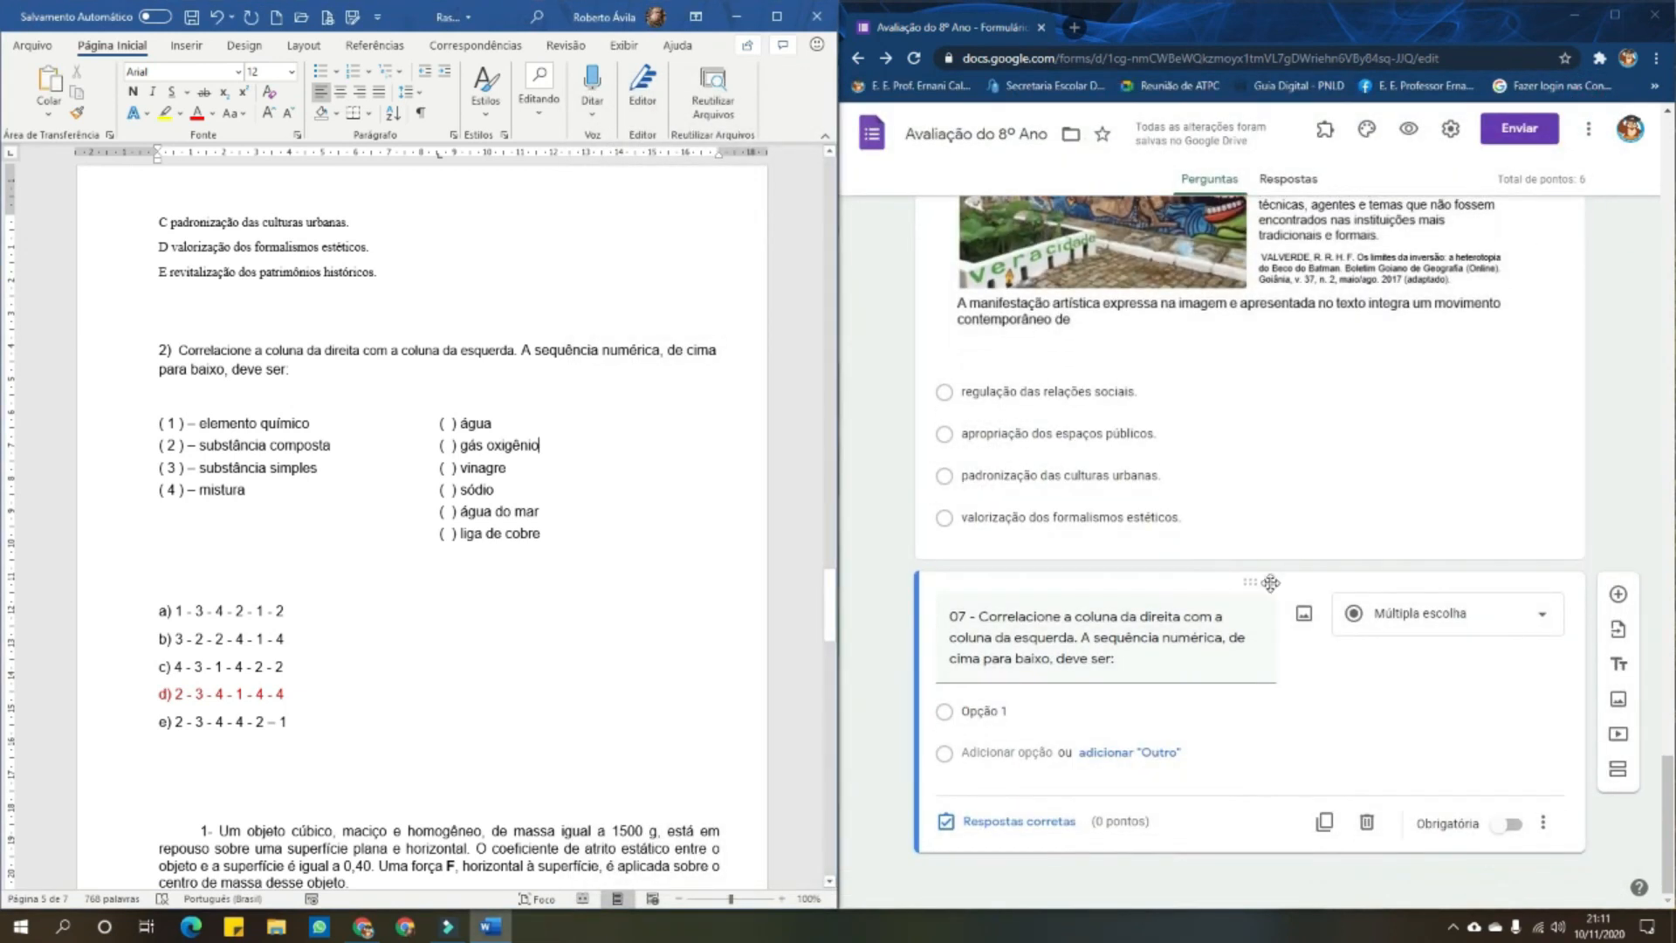
left_click(1304, 614)
left_click(1253, 614)
left_click(1331, 257)
left_click(1533, 446)
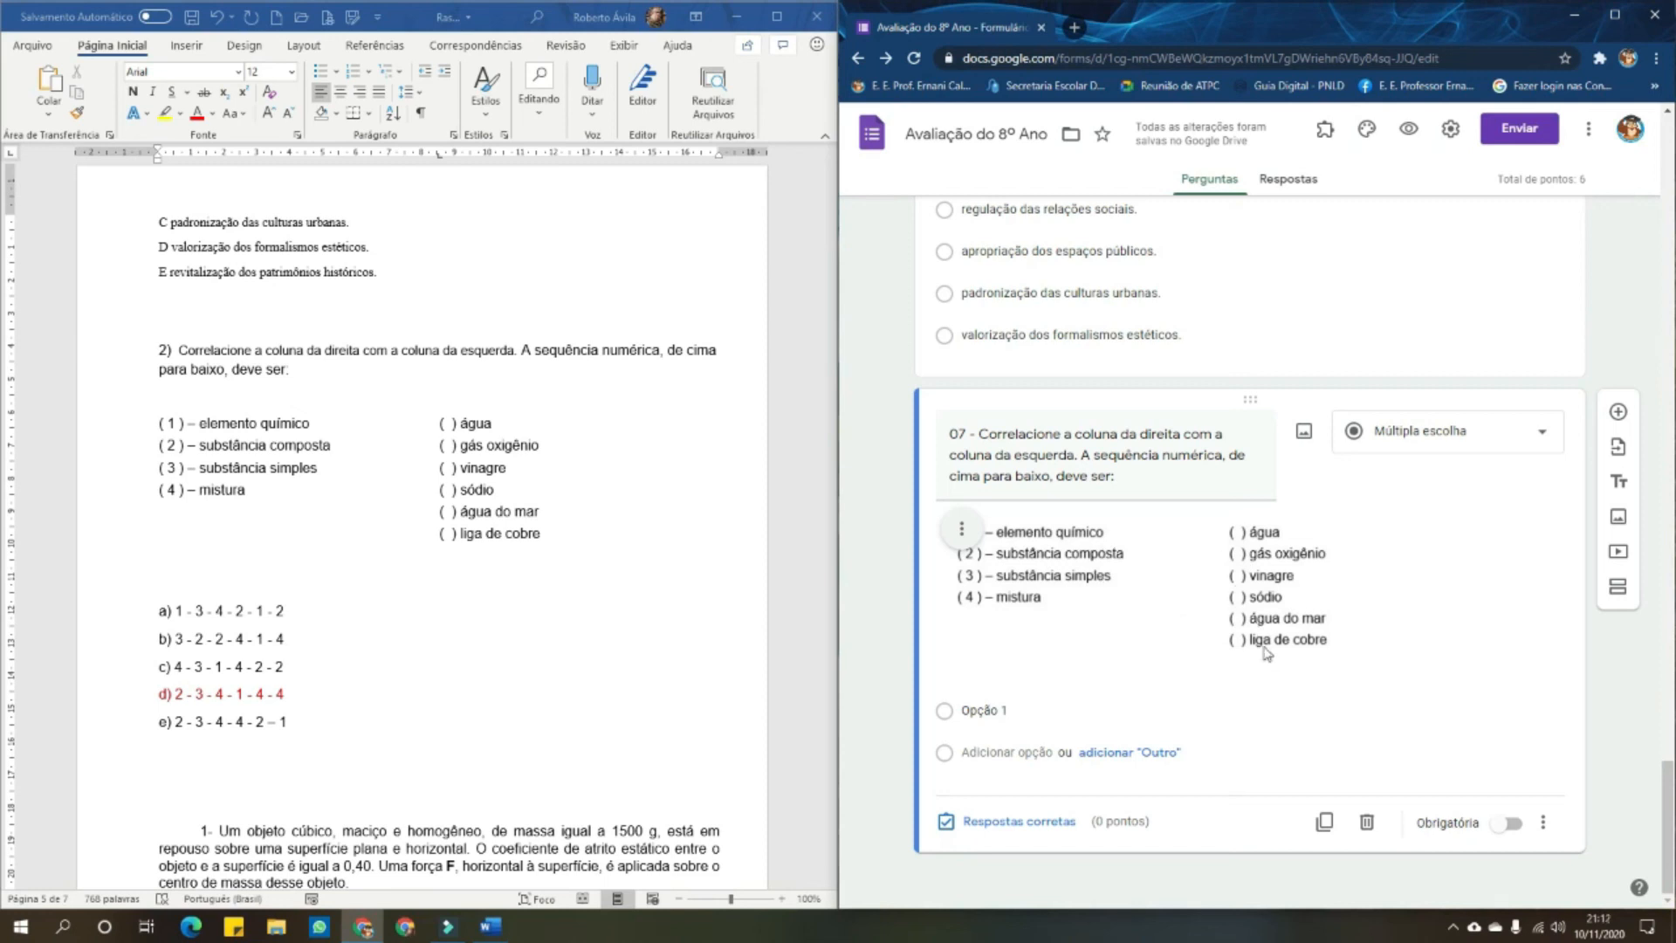
Copy alternatives a to d from Word into question 07's options: 1-3-4-2-1-2, 3-2-2-4-1-4, 4-3-1-4-2-2 and 2-3-4-1-4-4
left_click_drag(175, 610, 292, 610)
key("ctrl+c")
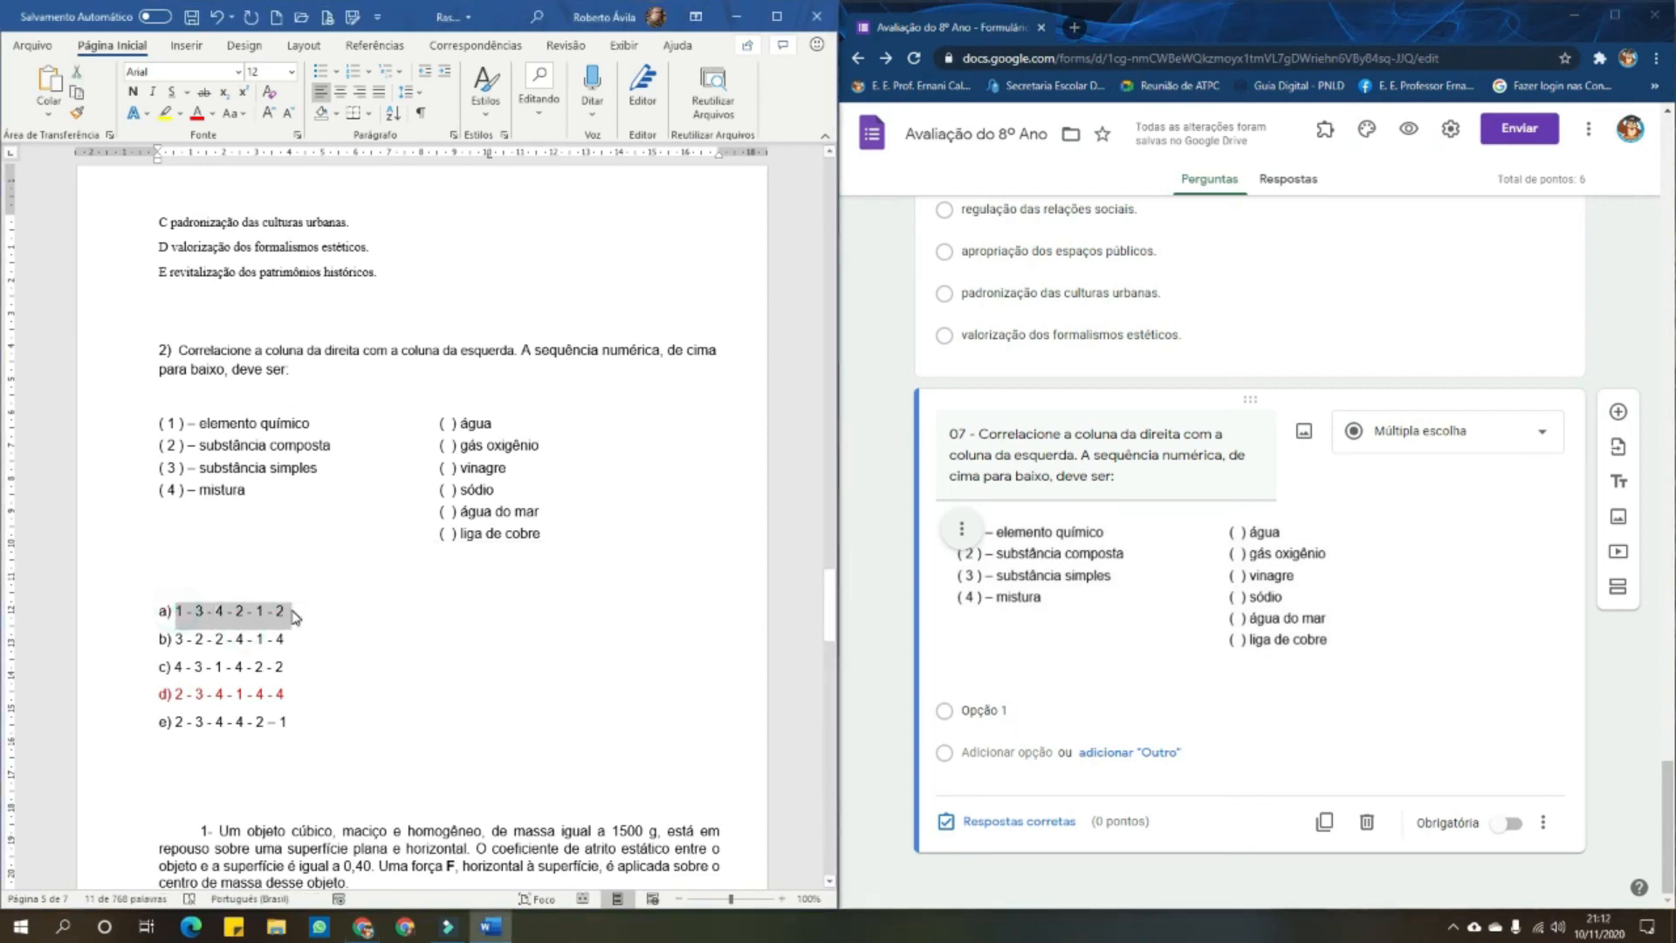
left_click(1018, 714)
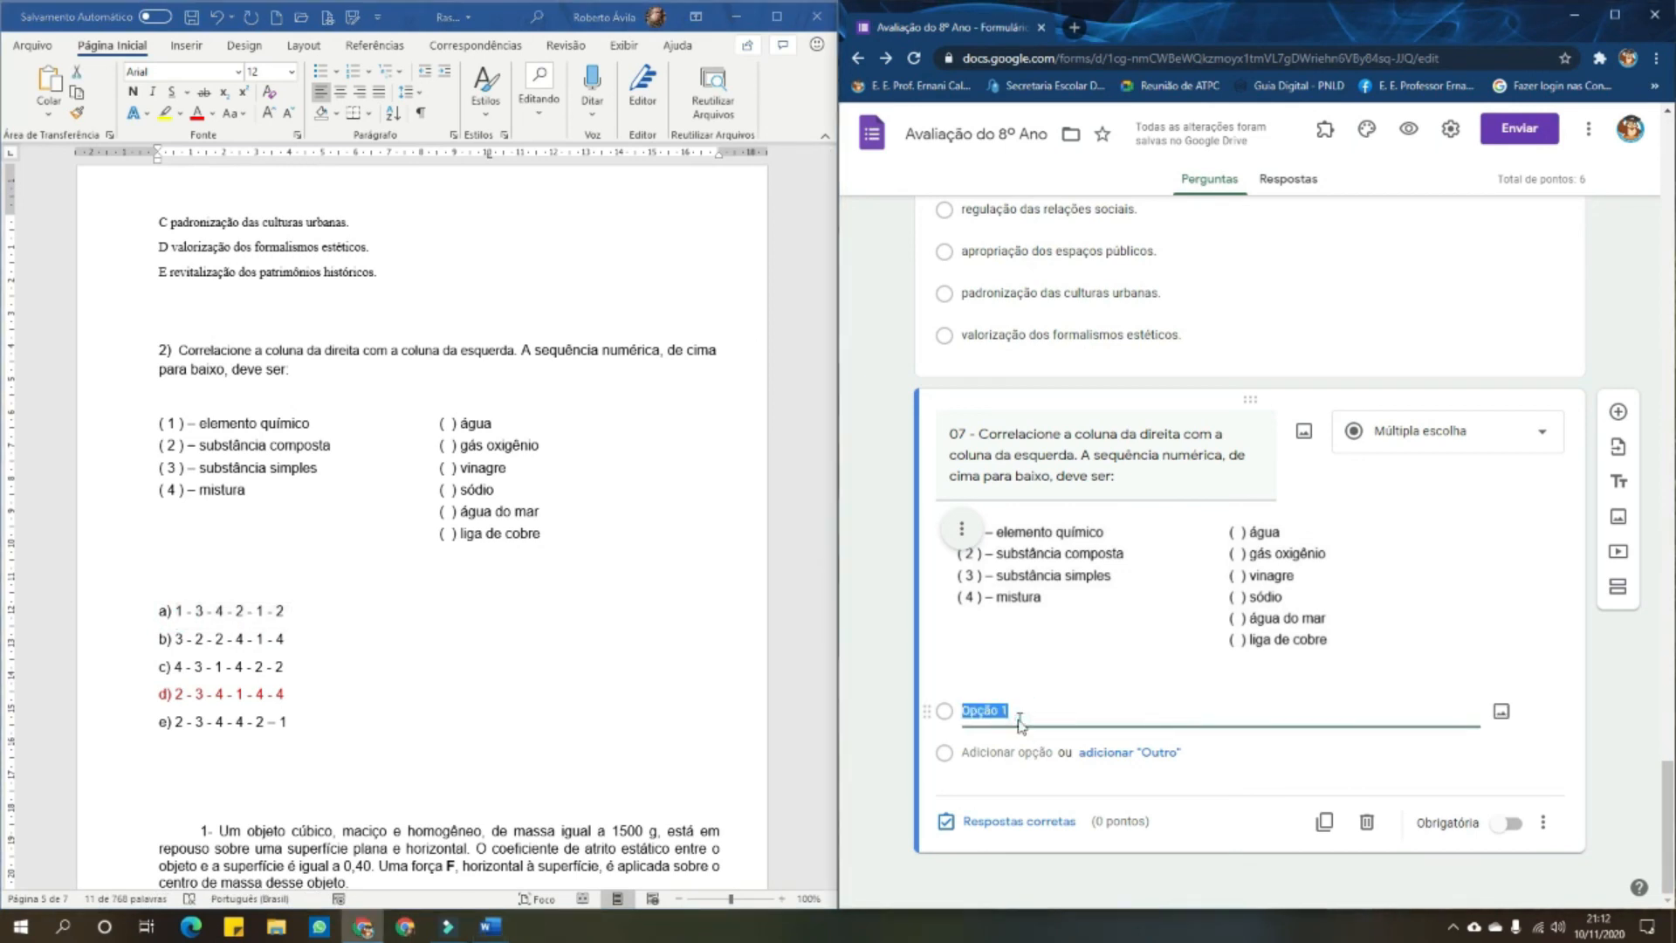
key("ctrl+v")
left_click(214, 646)
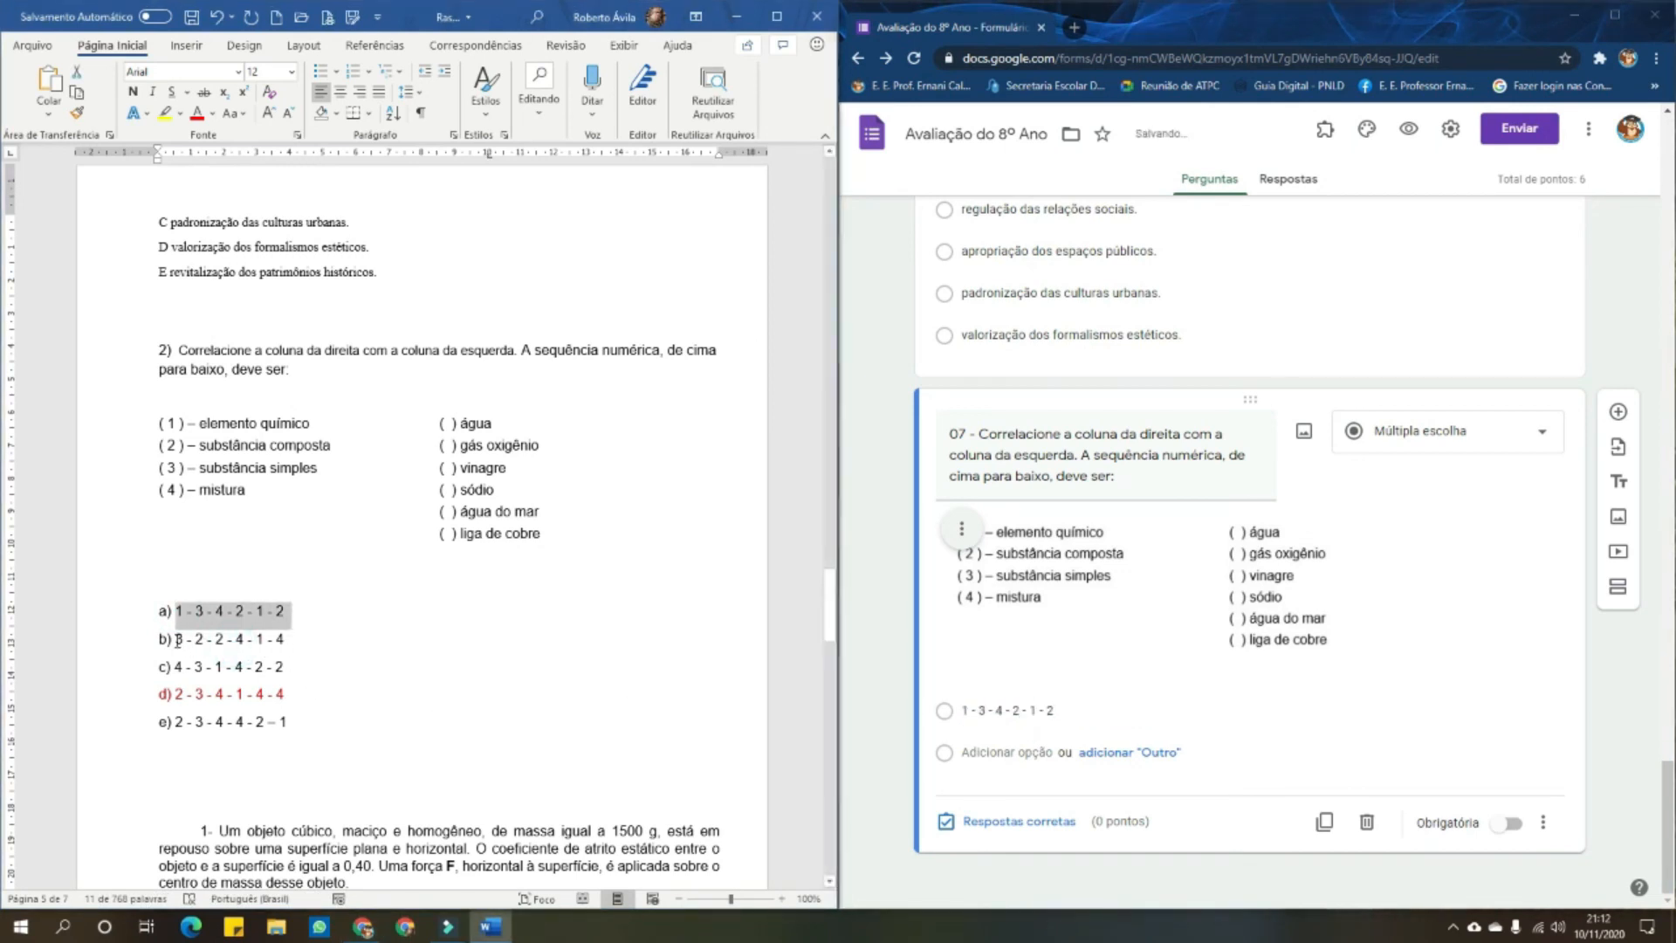
left_click_drag(175, 640, 297, 650)
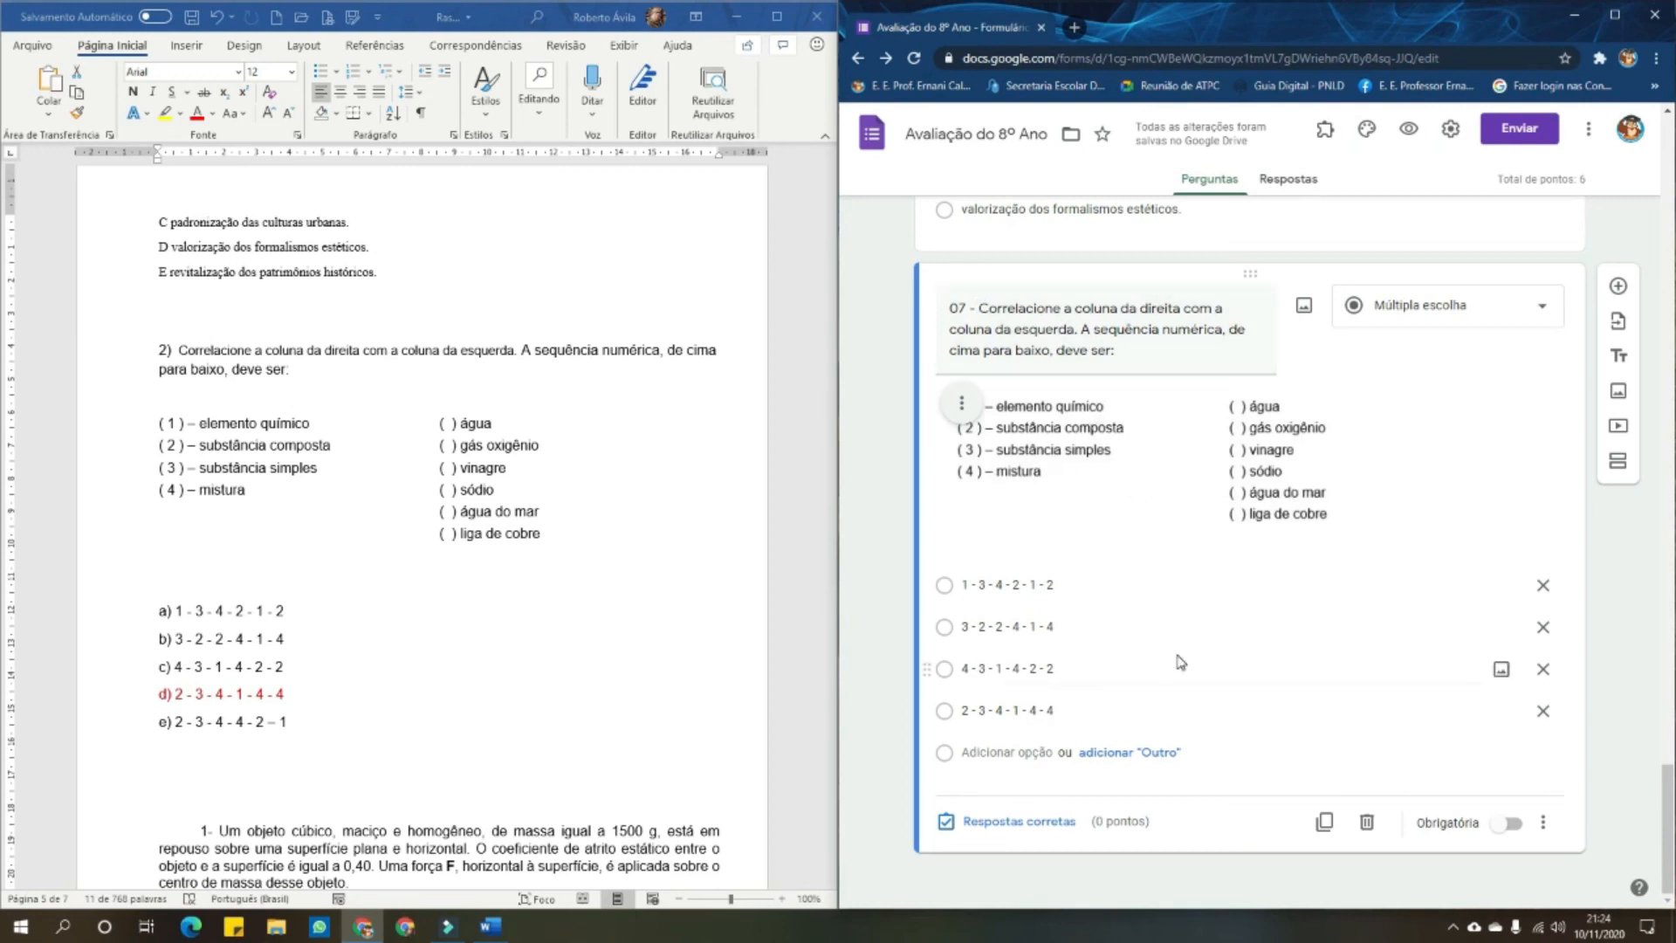
Mark 2-3-4-1-4-4 as the correct answer to question 07 and set its score to 1 point
left_click(998, 843)
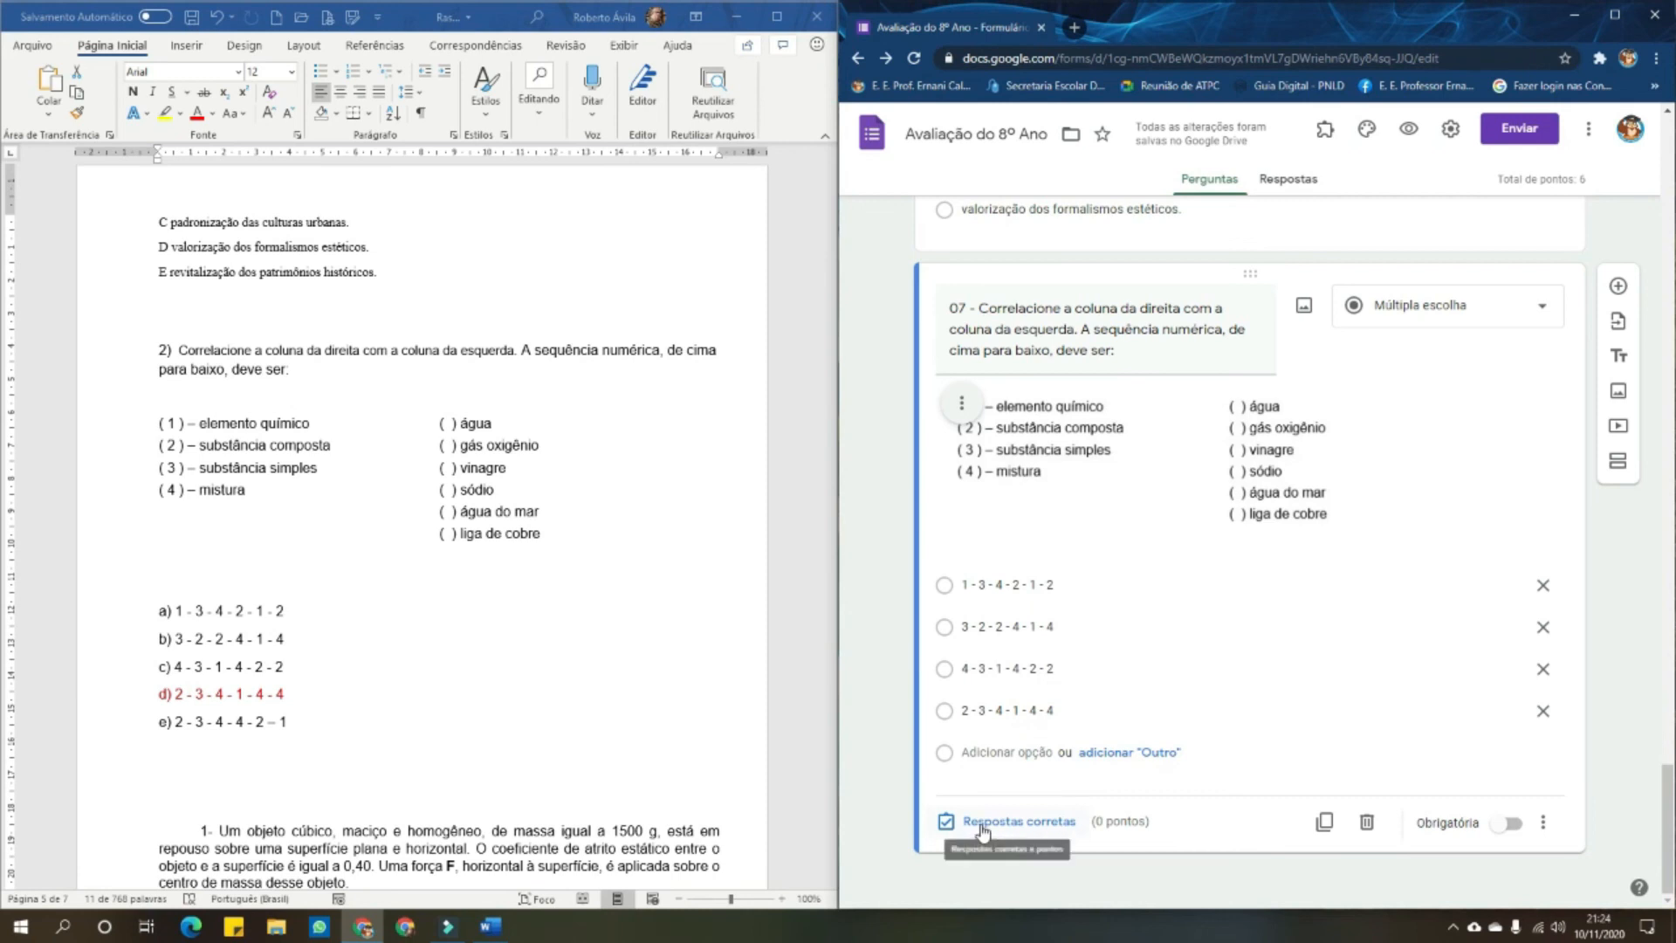
left_click(1016, 736)
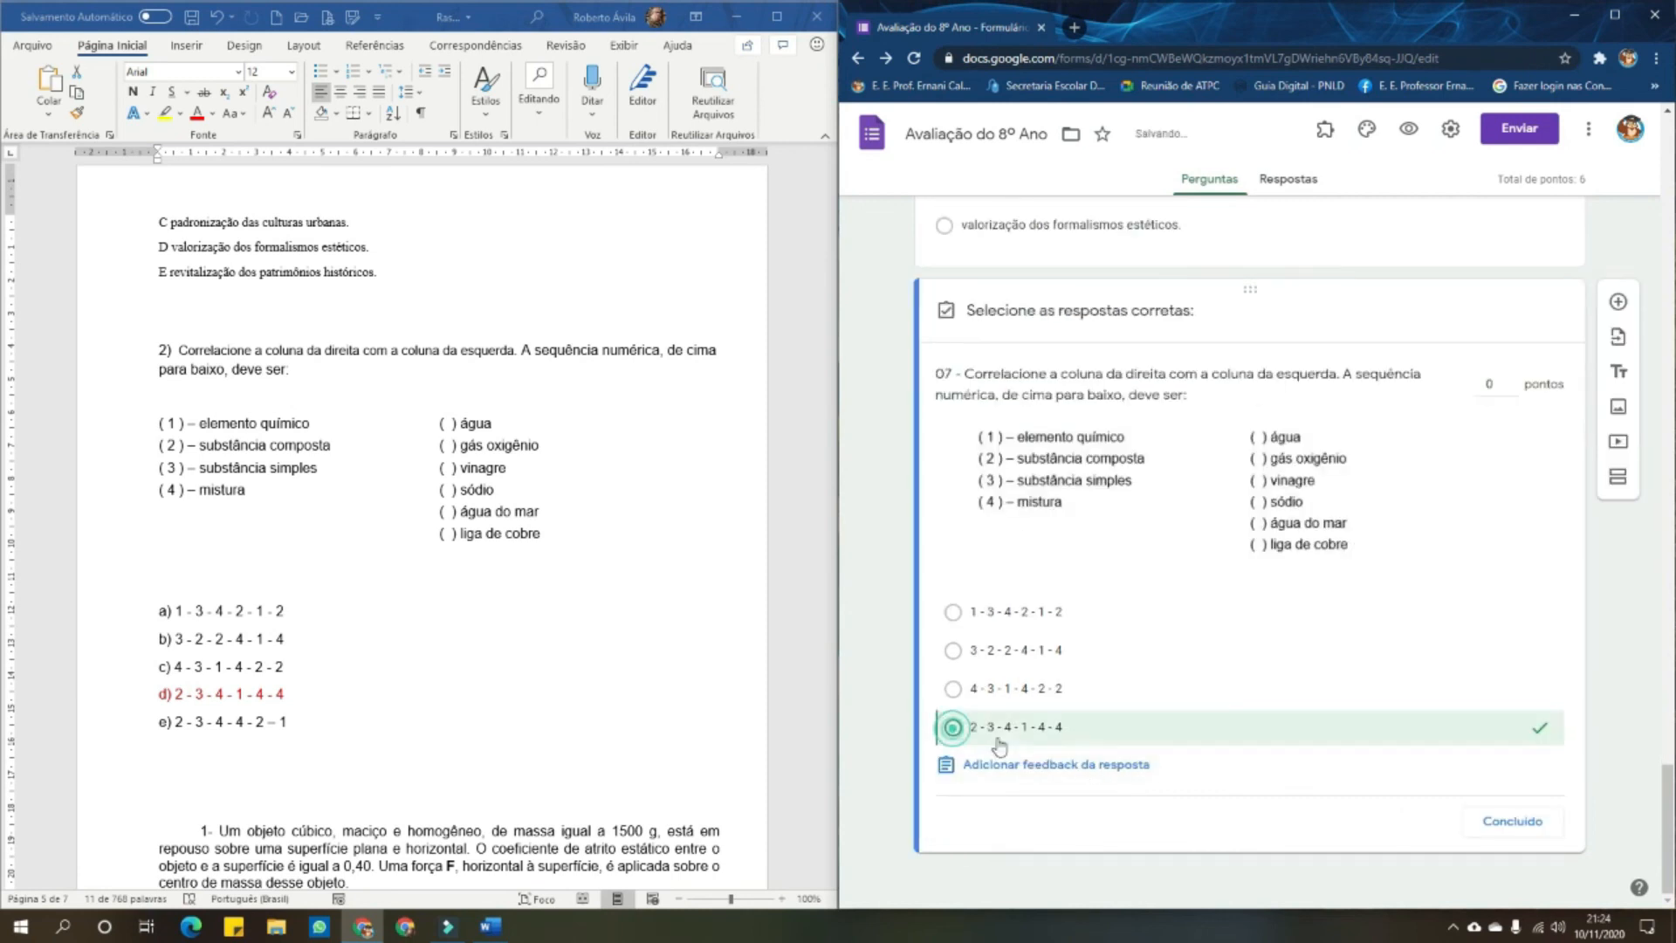
left_click(1511, 378)
left_click(1525, 834)
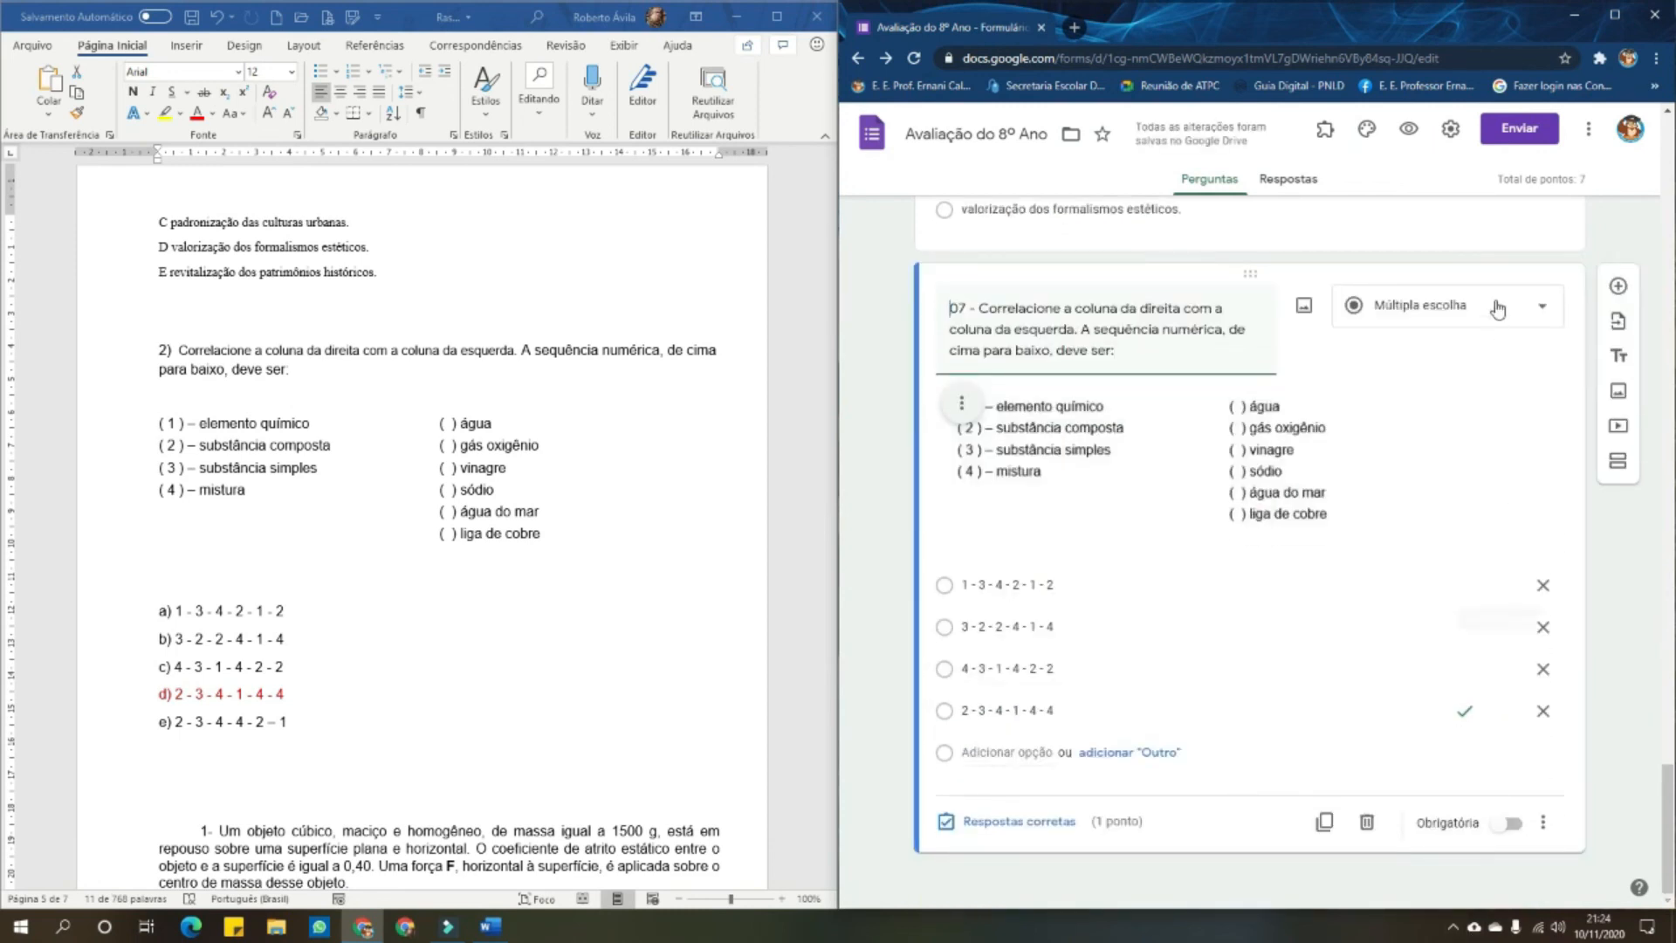
Make question 07 required and turn on random ordering of its options
left_click(1509, 822)
left_click(1544, 824)
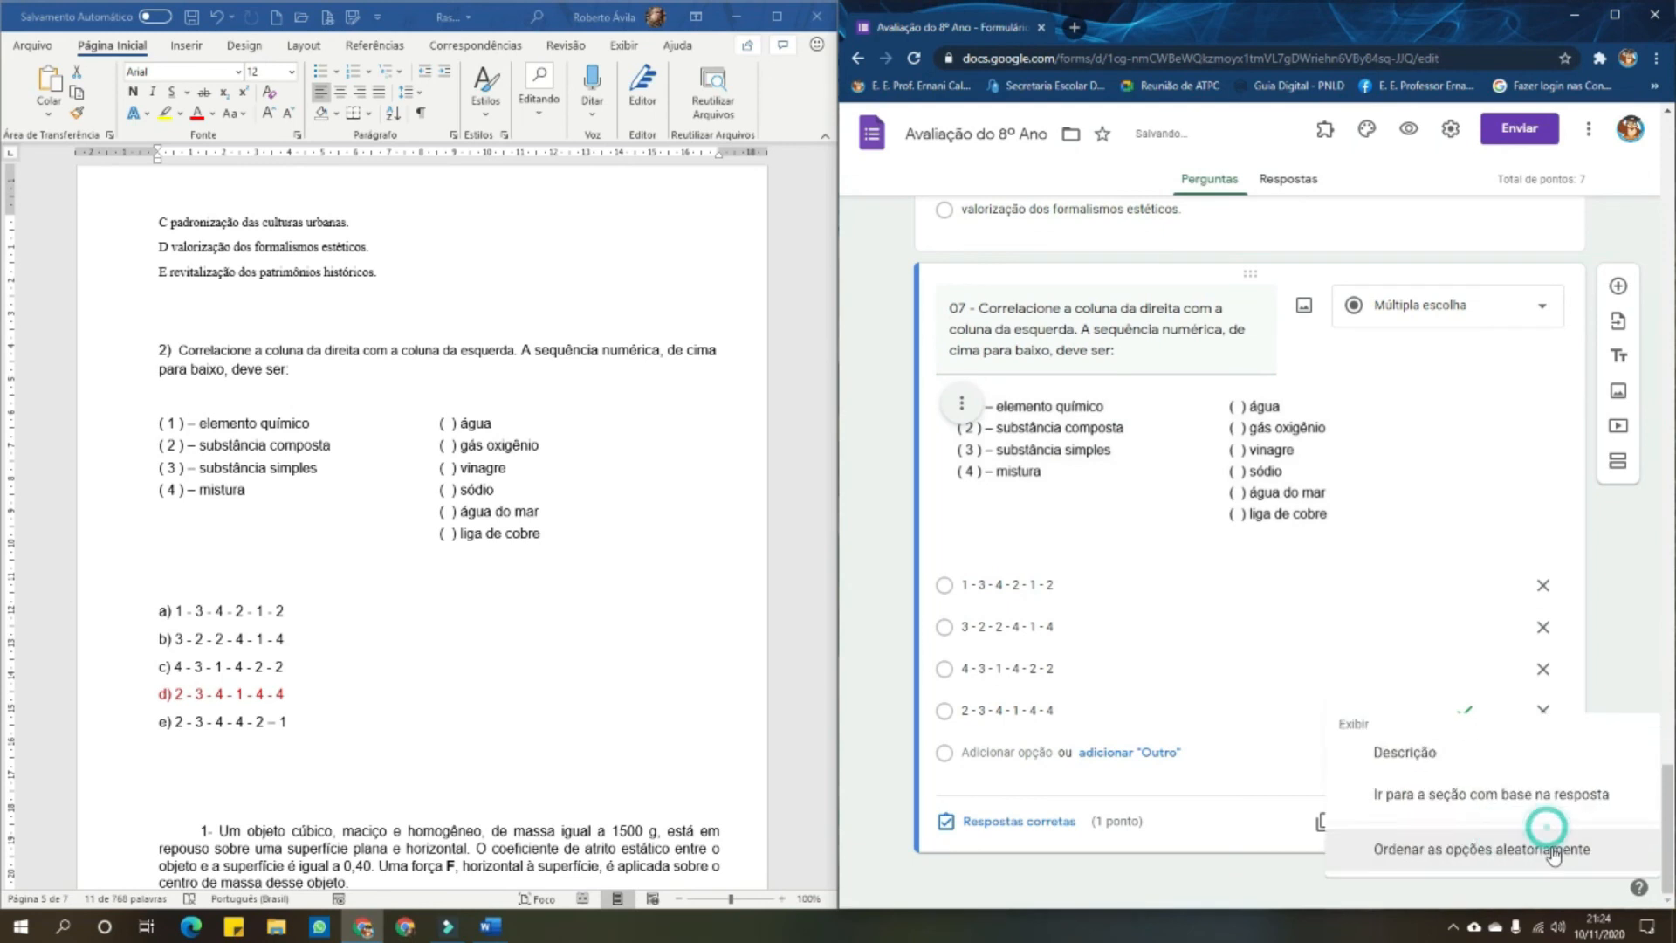
left_click(1401, 857)
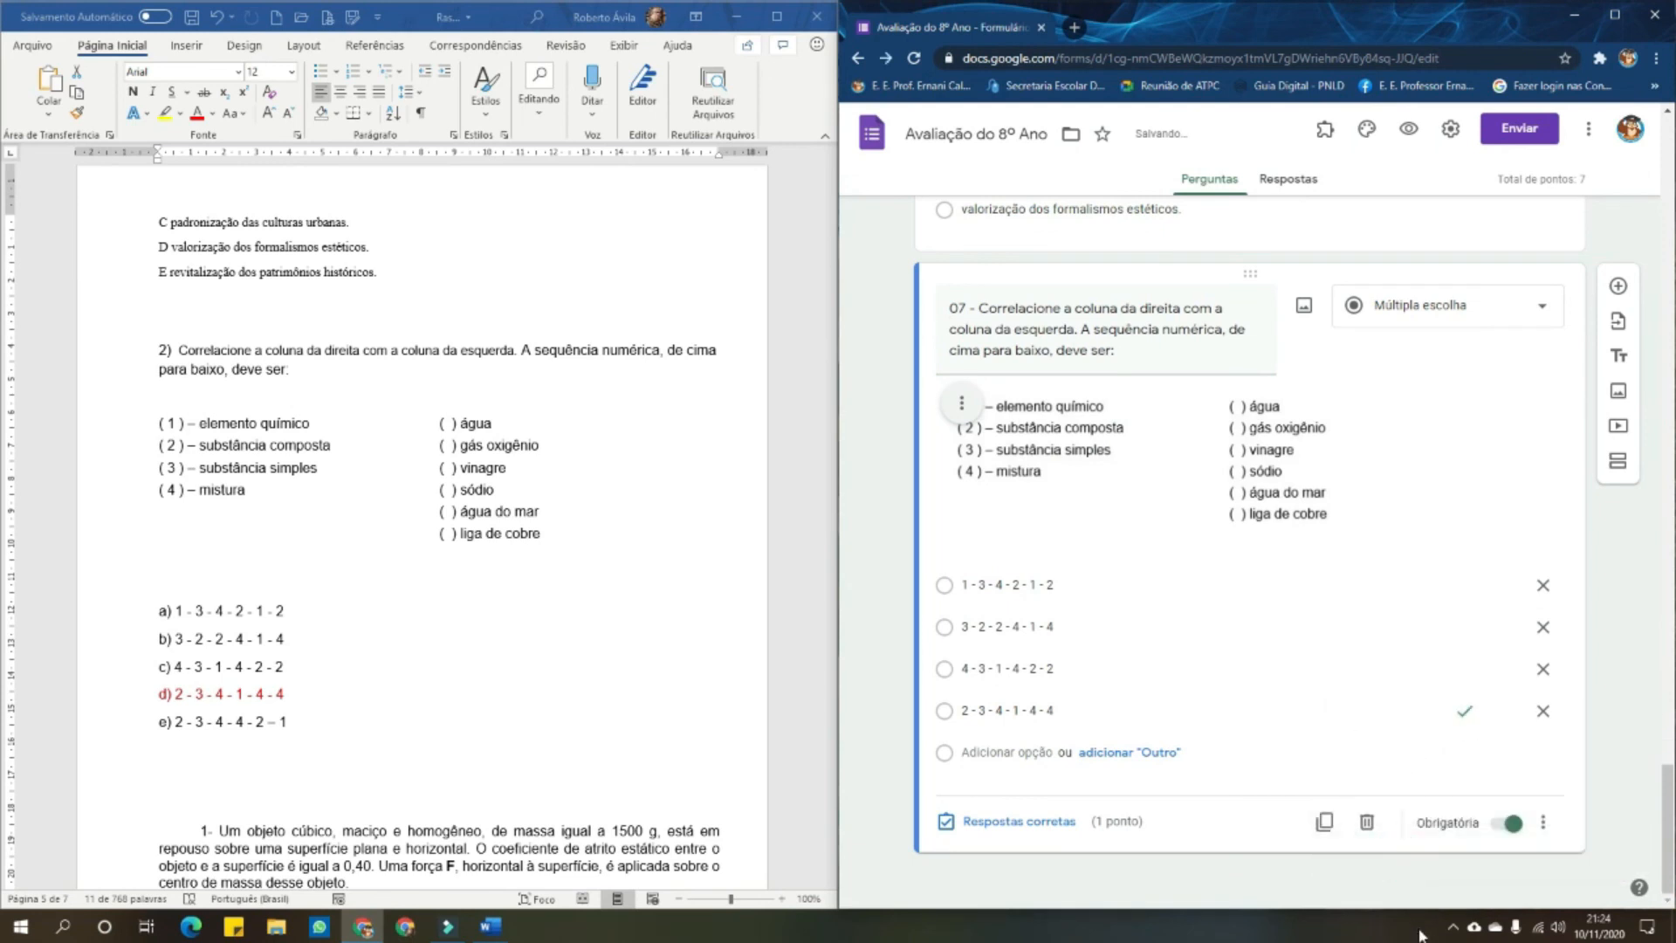
left_click(887, 656)
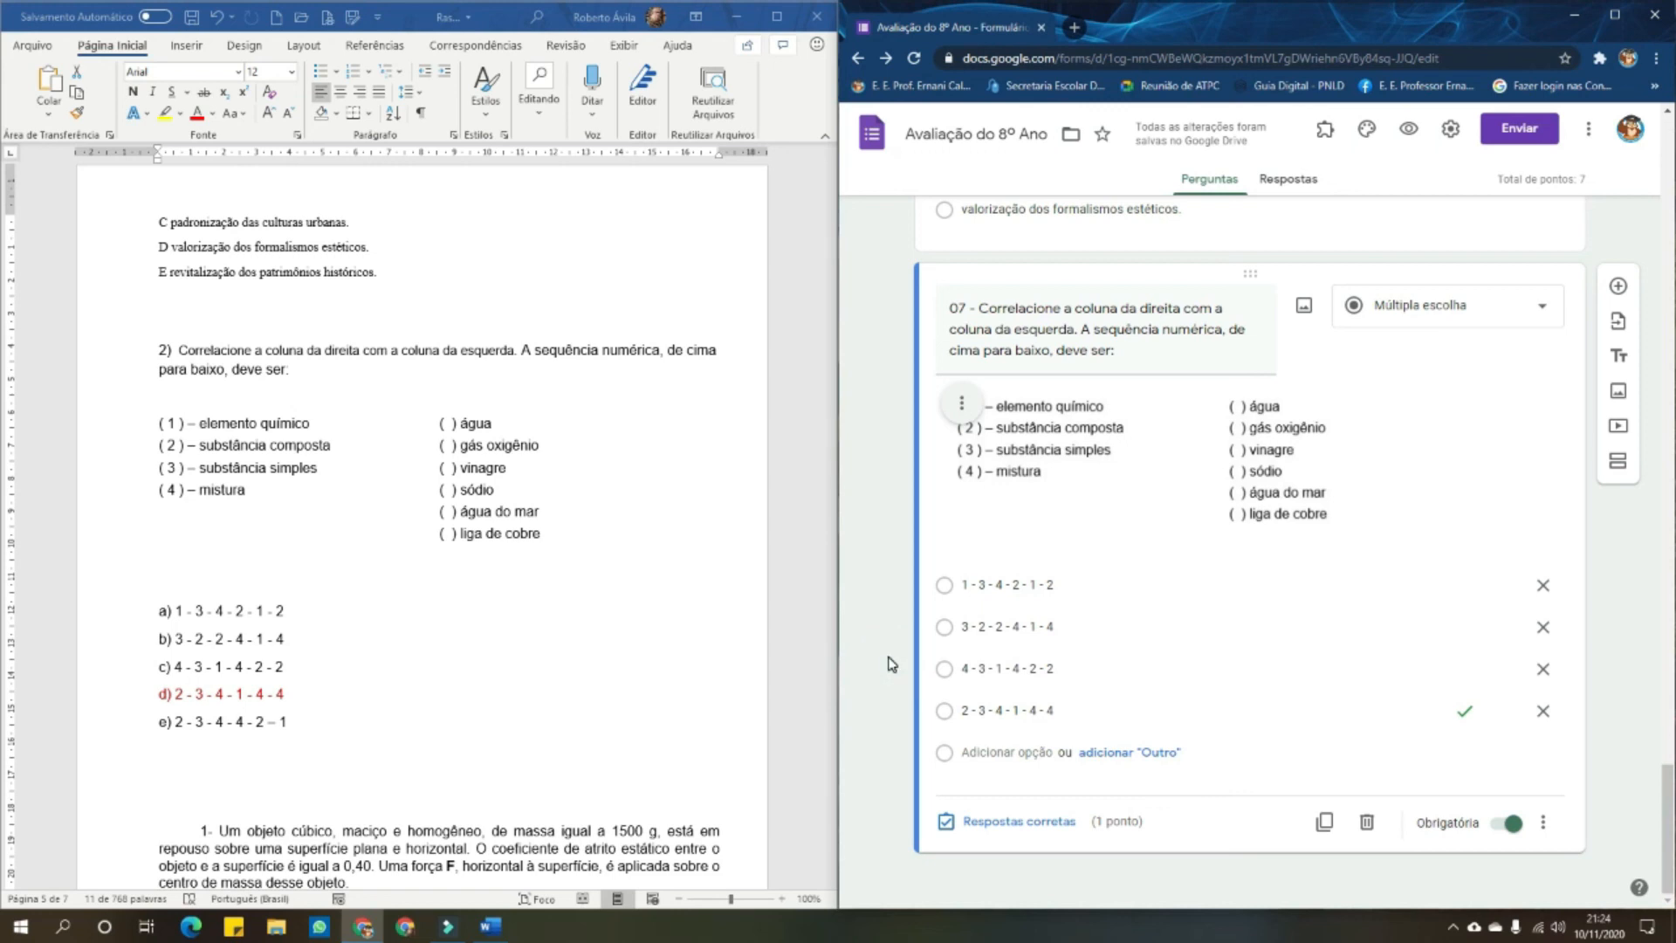